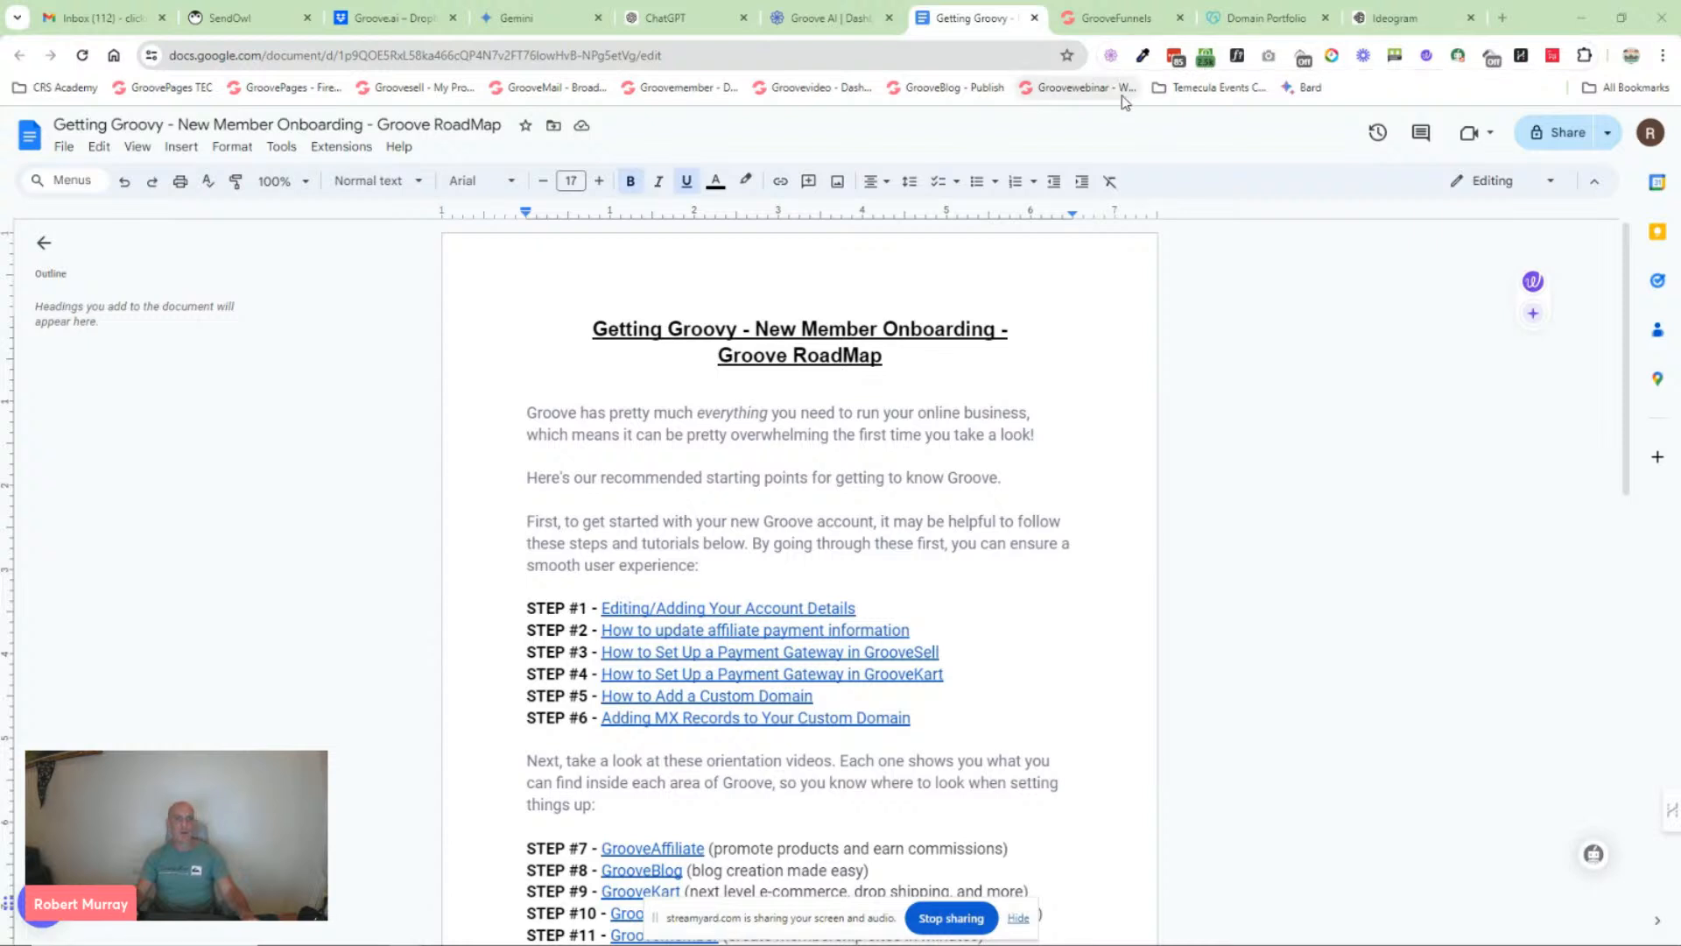
Step: Switch to the Groove dashboard, checking back once on the Getting Groovy onboarding document
click(1120, 18)
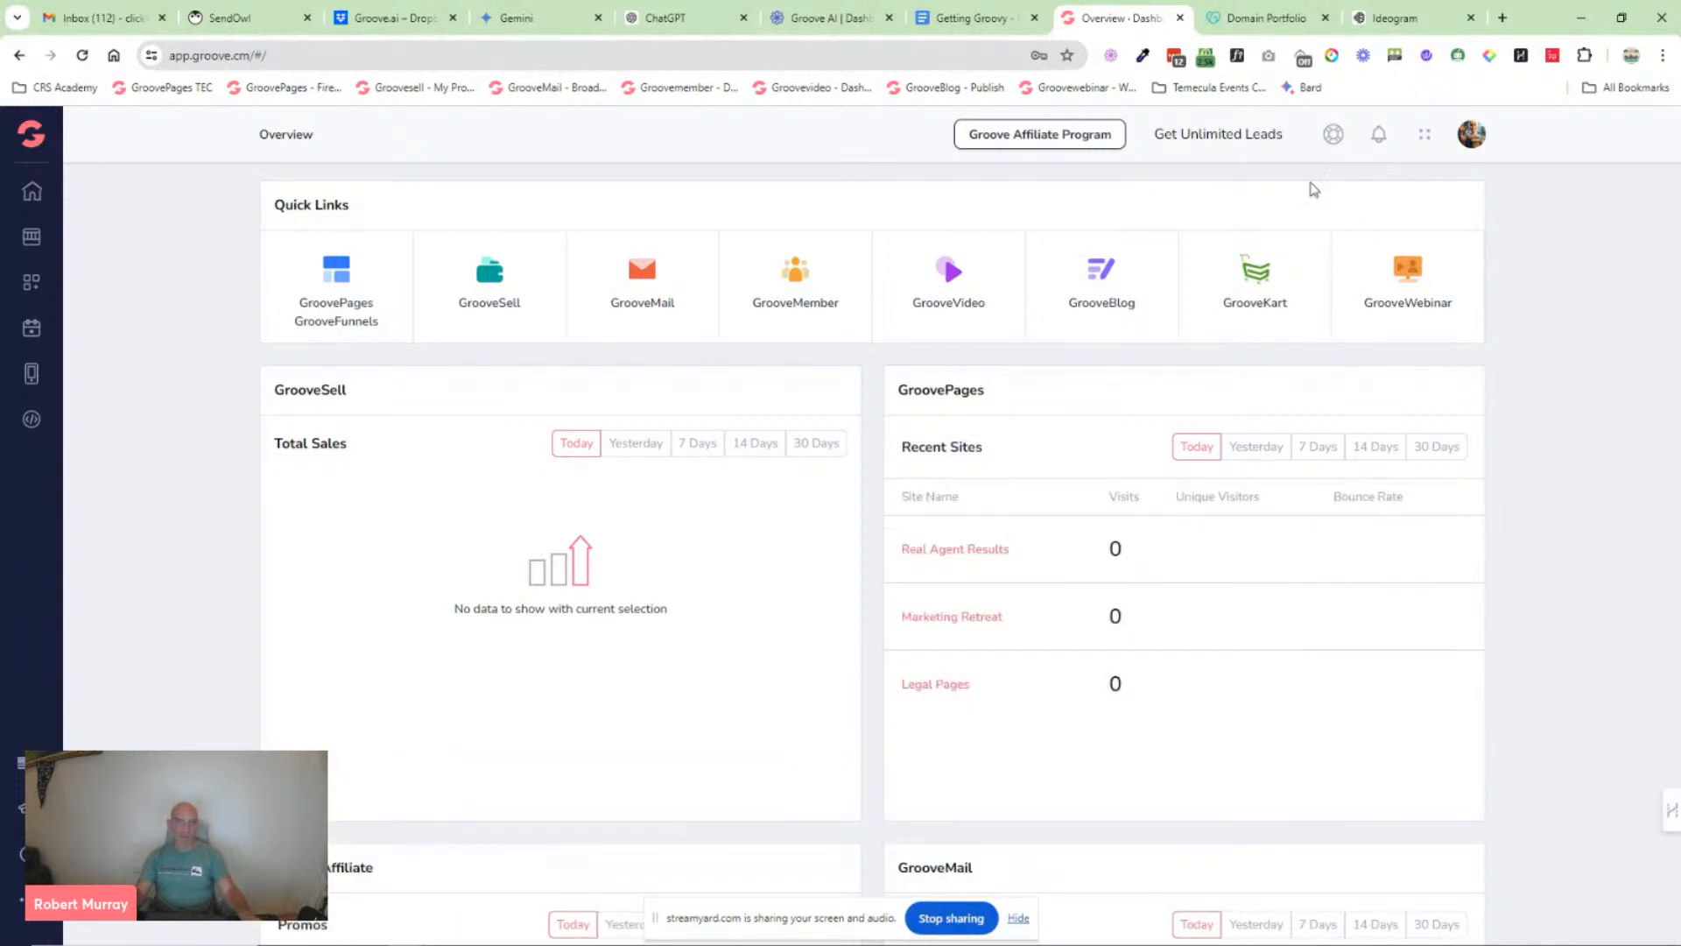
click(979, 21)
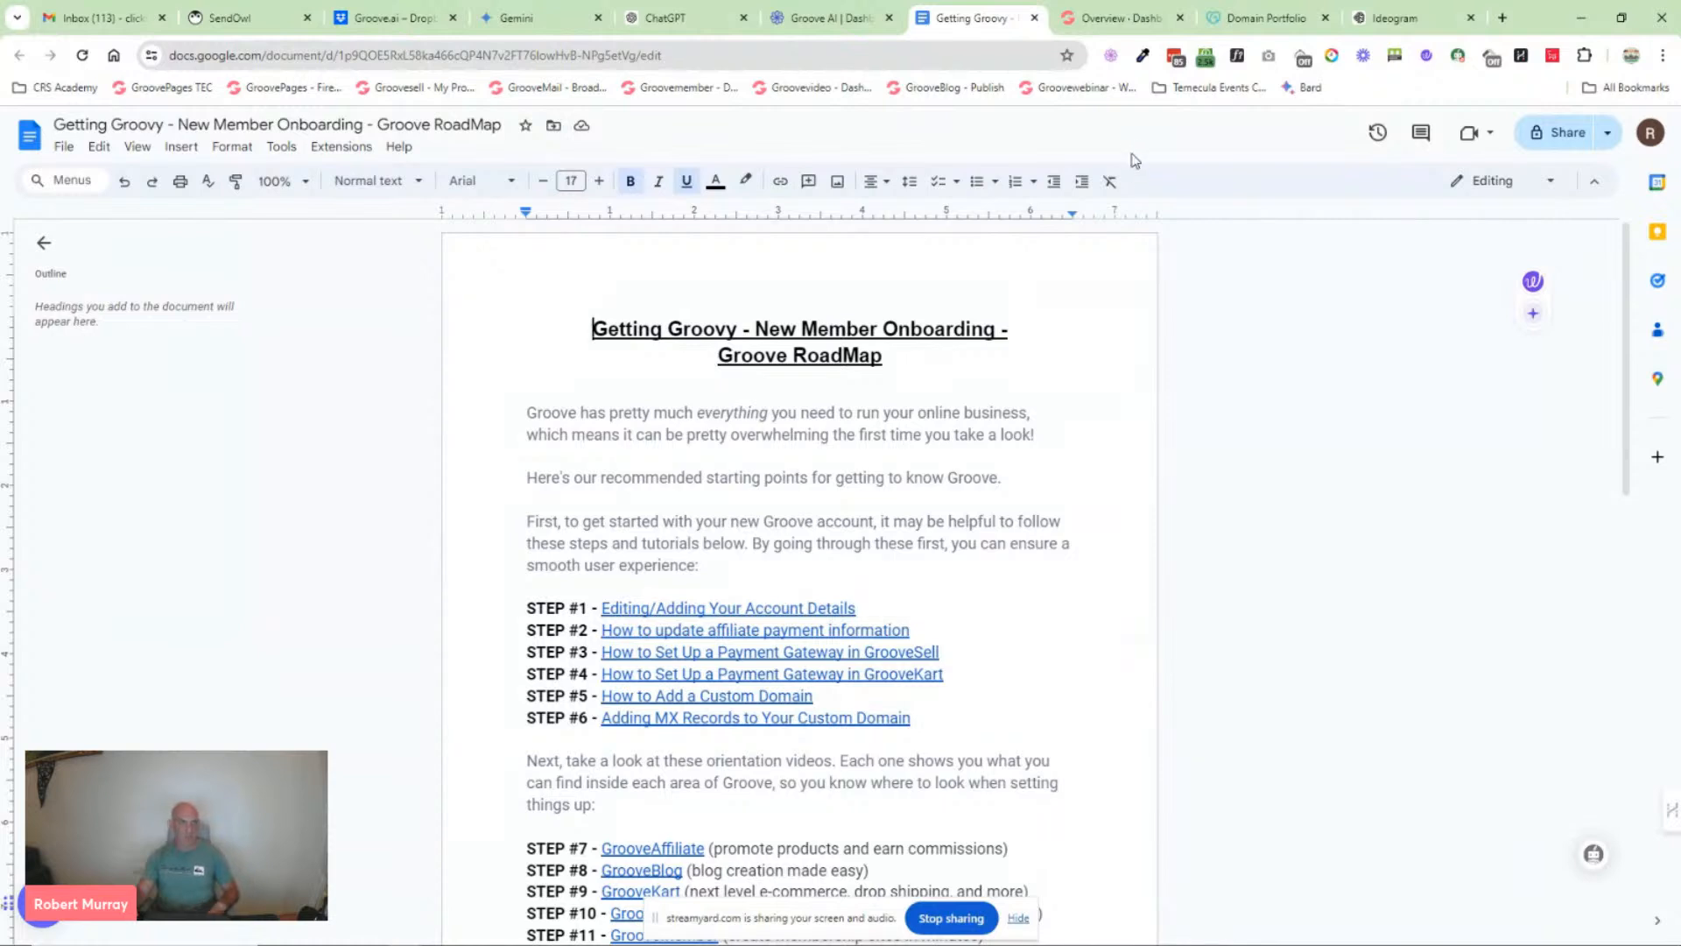
click(1113, 22)
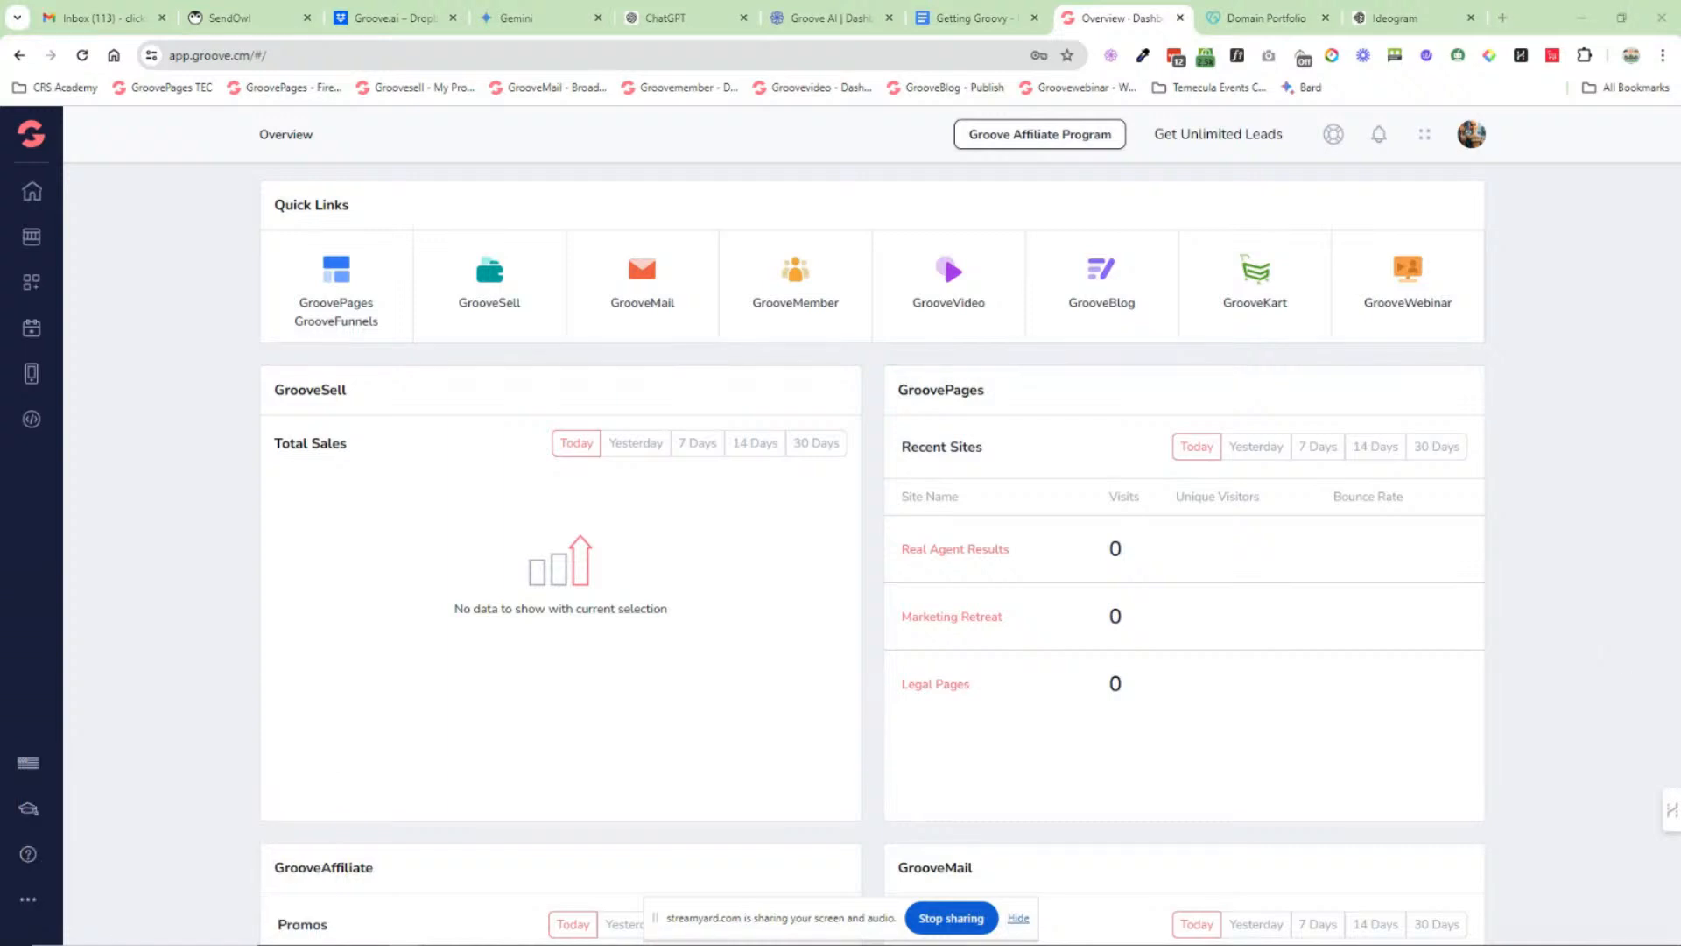
Step: View the account's Settings and Billing page, close it, and look over the list of Groove apps
click(1472, 136)
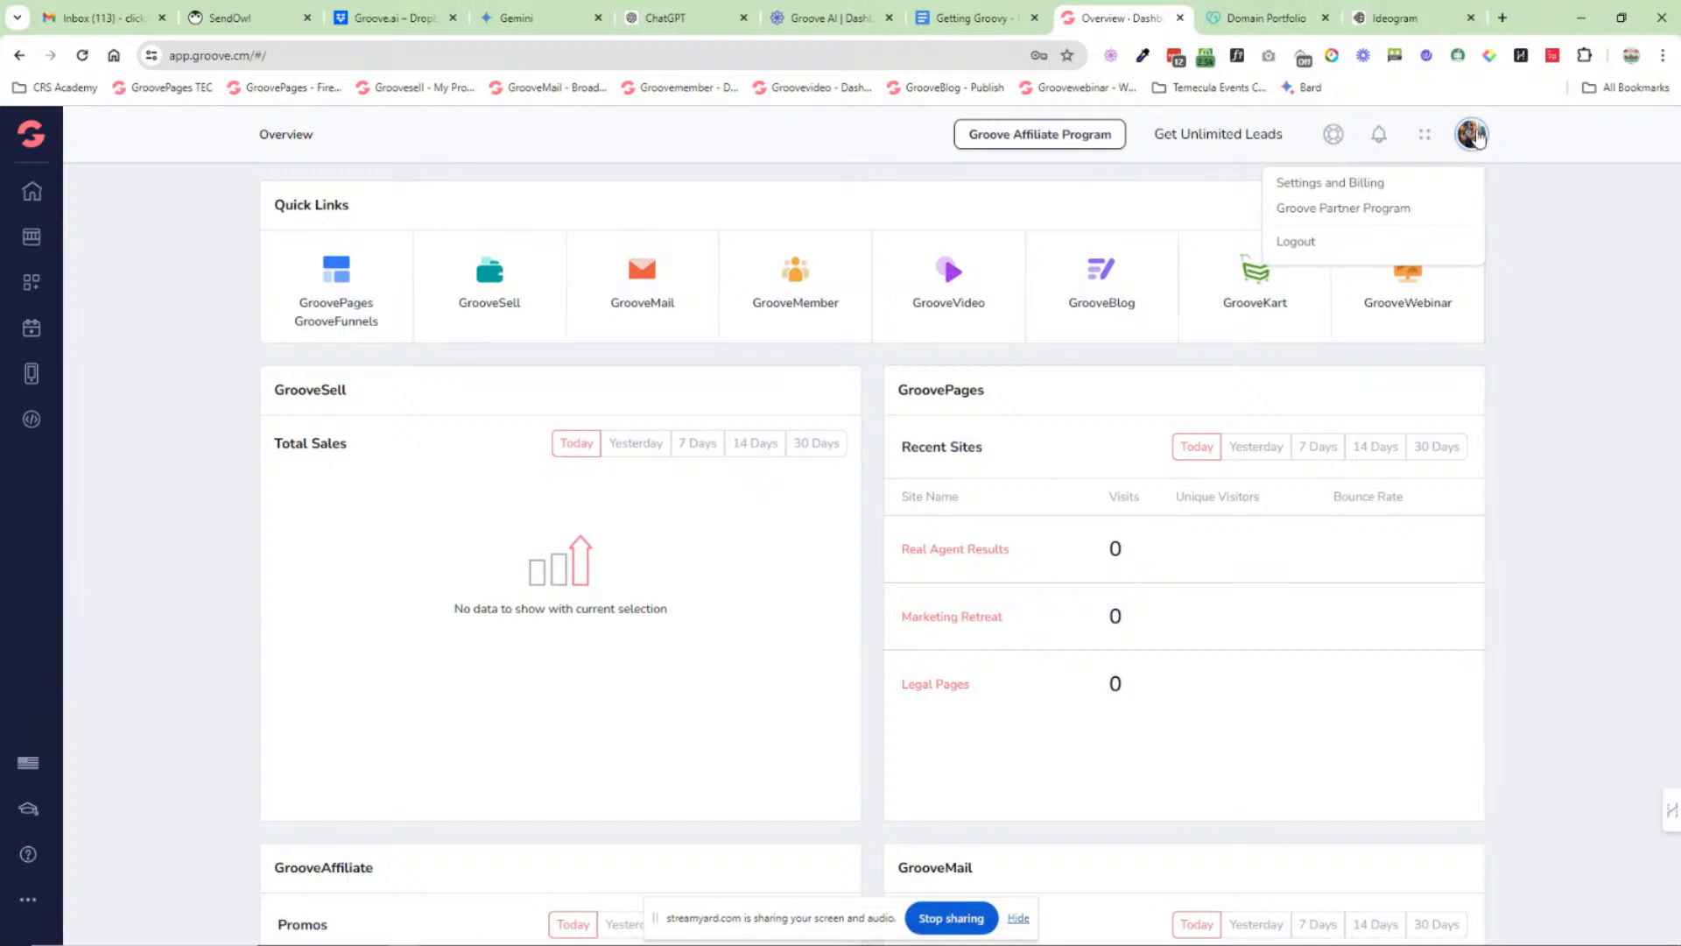
click(1364, 183)
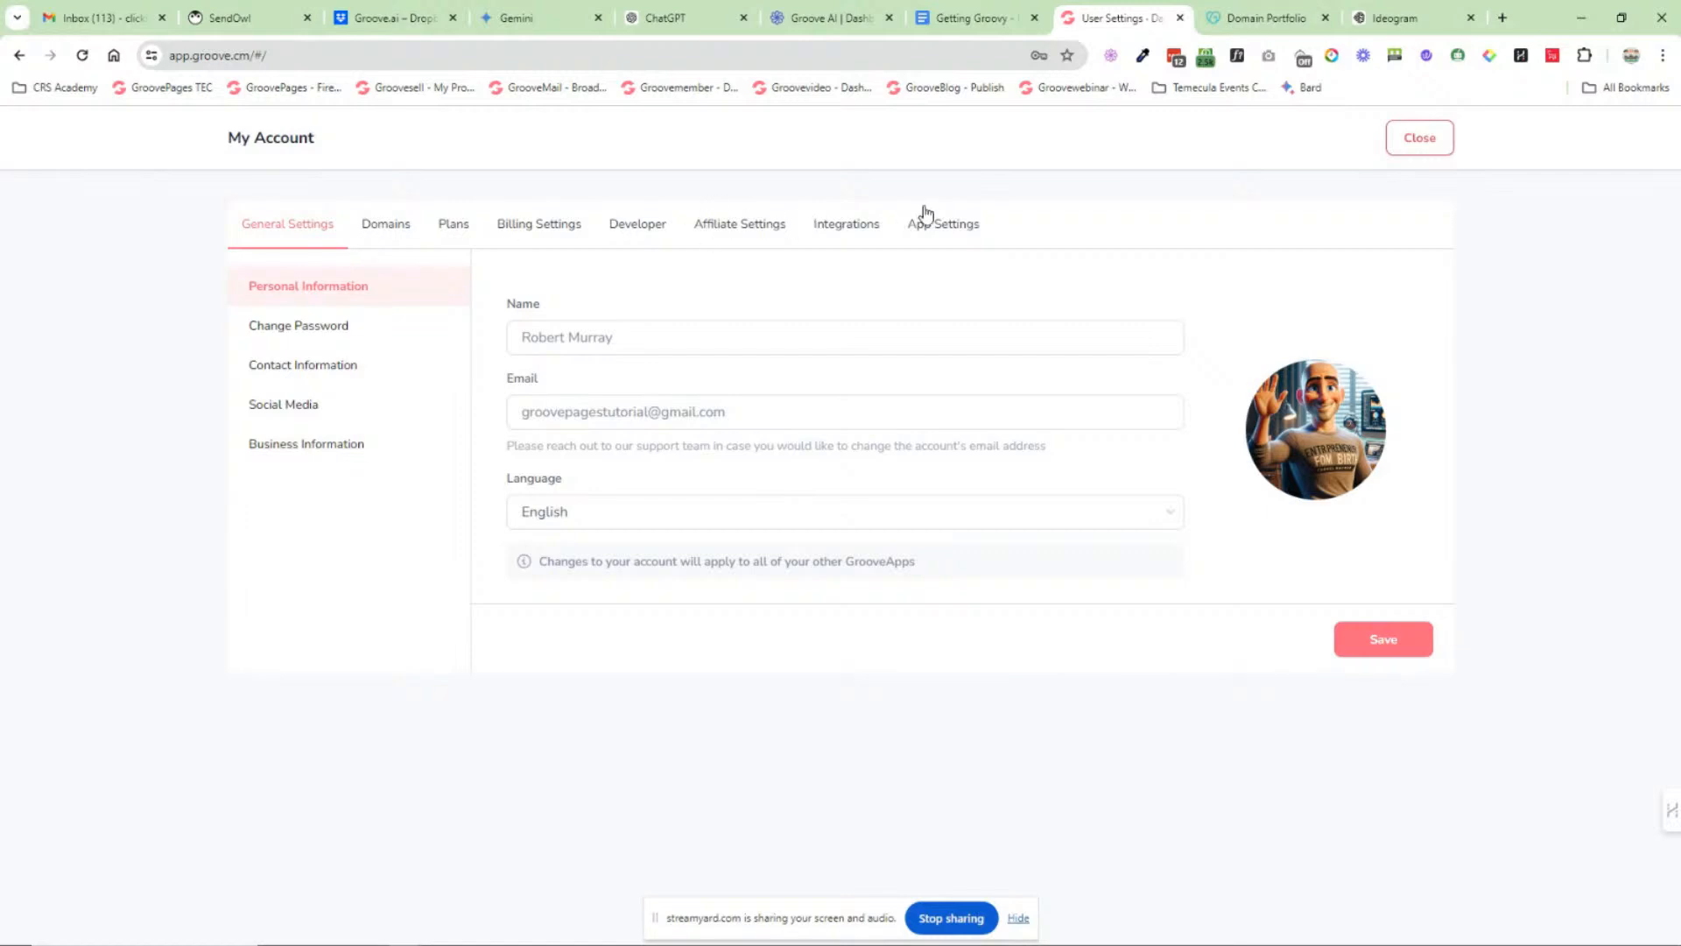
click(1423, 140)
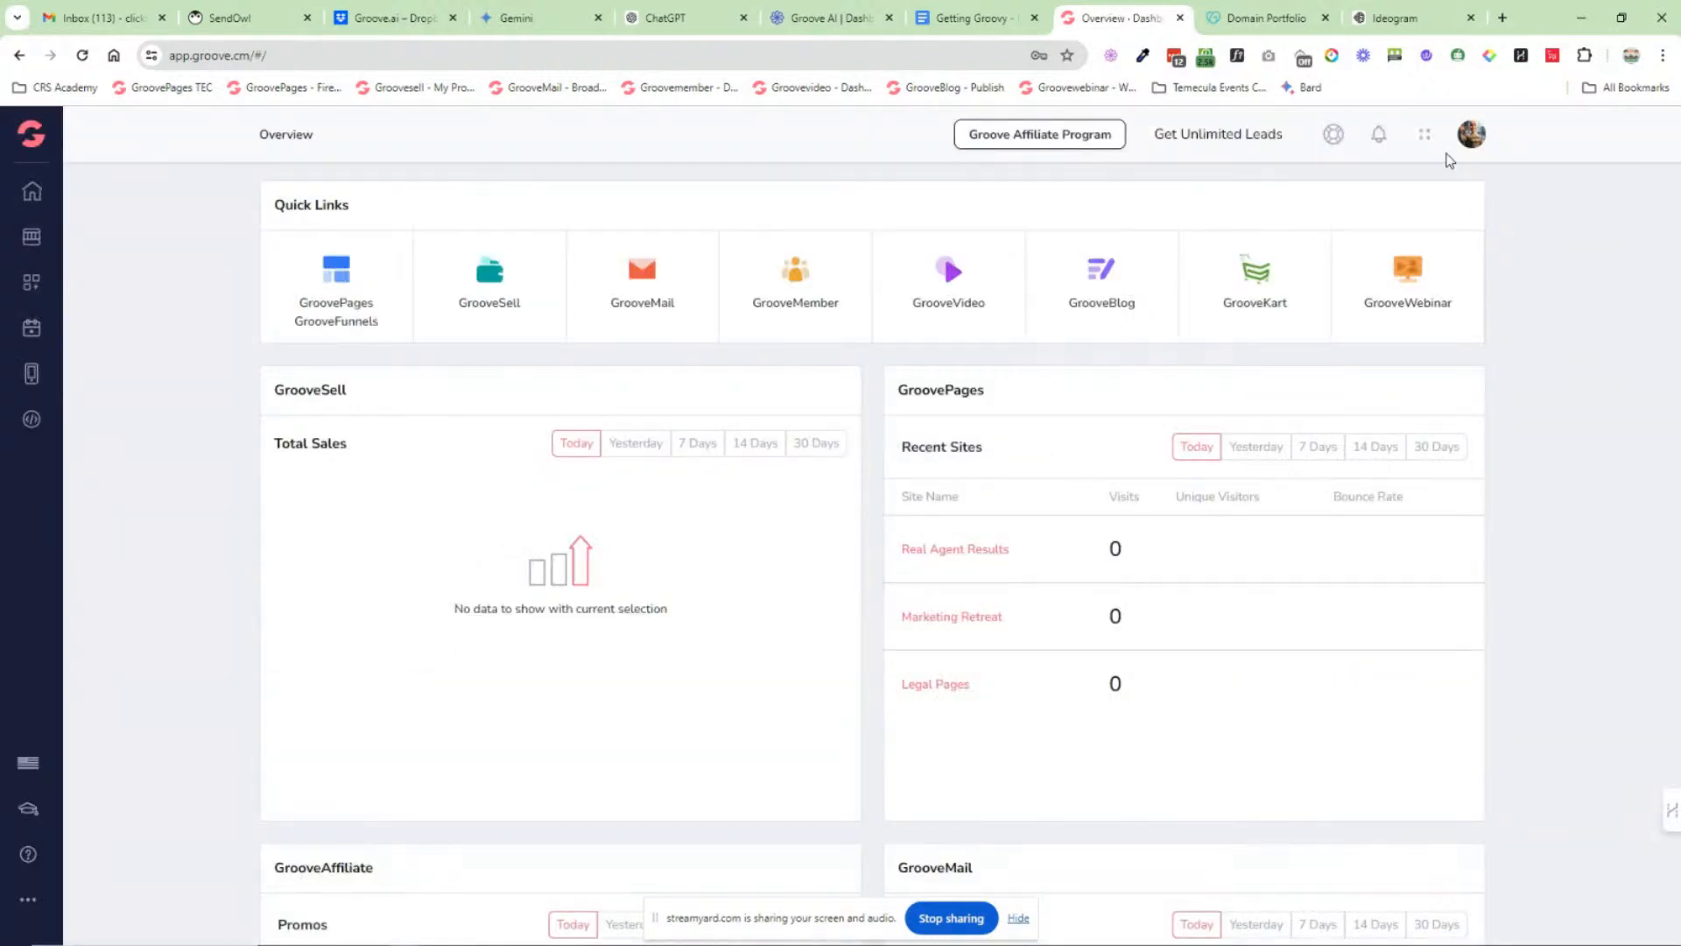
click(1426, 136)
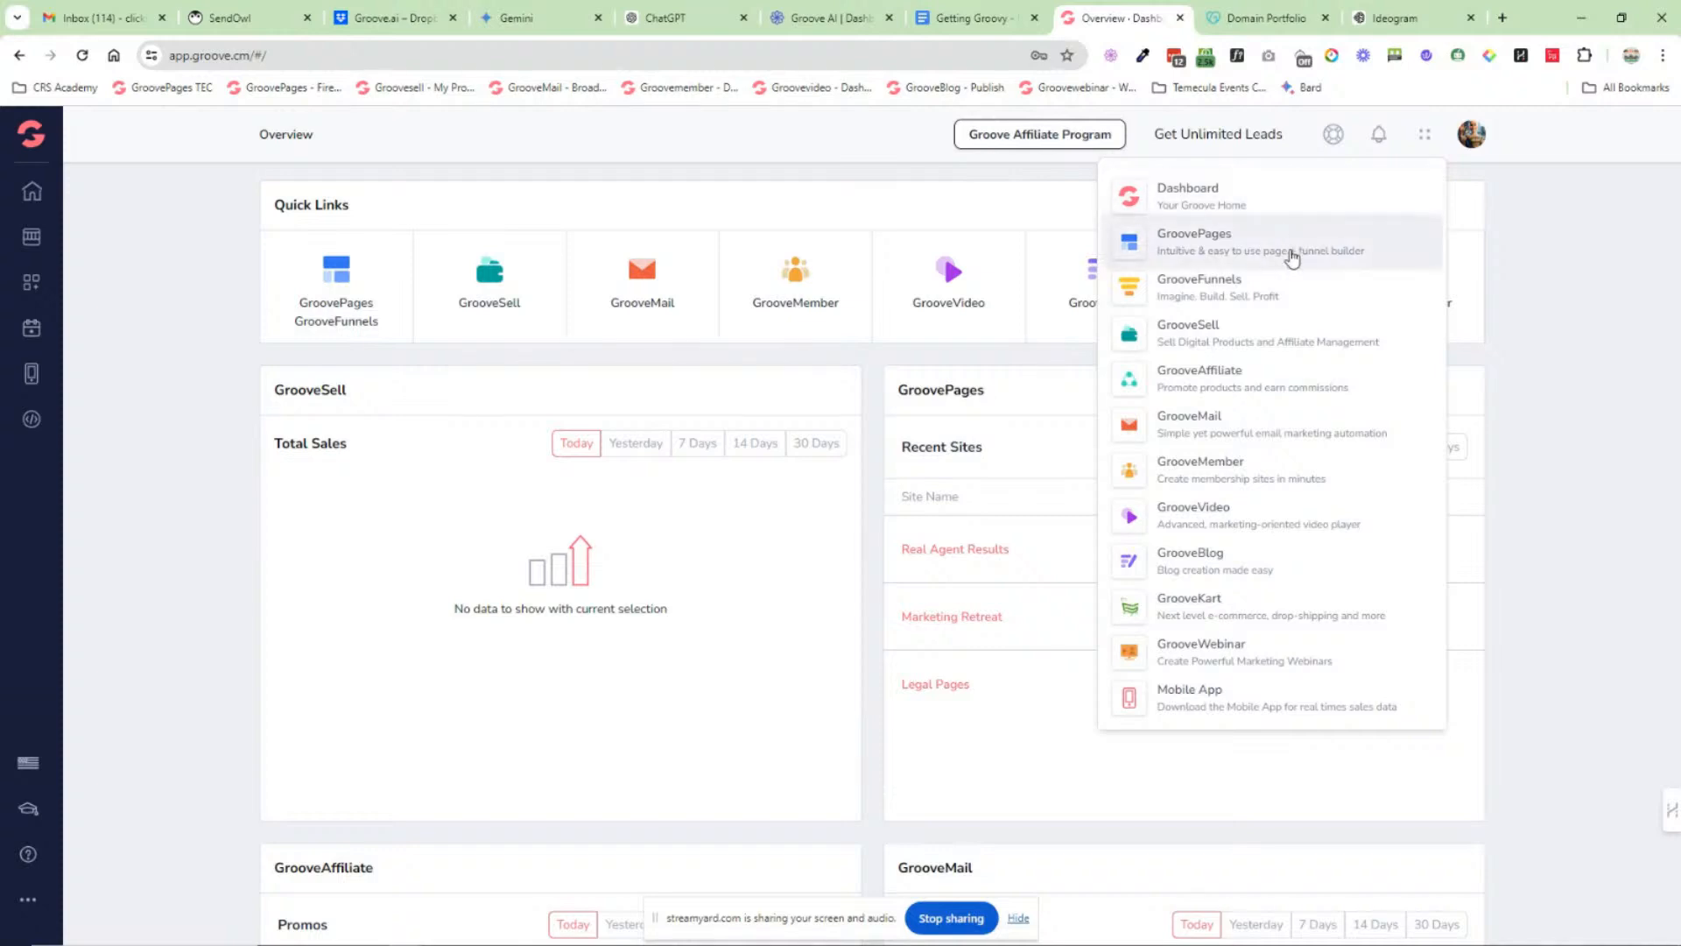
click(1425, 138)
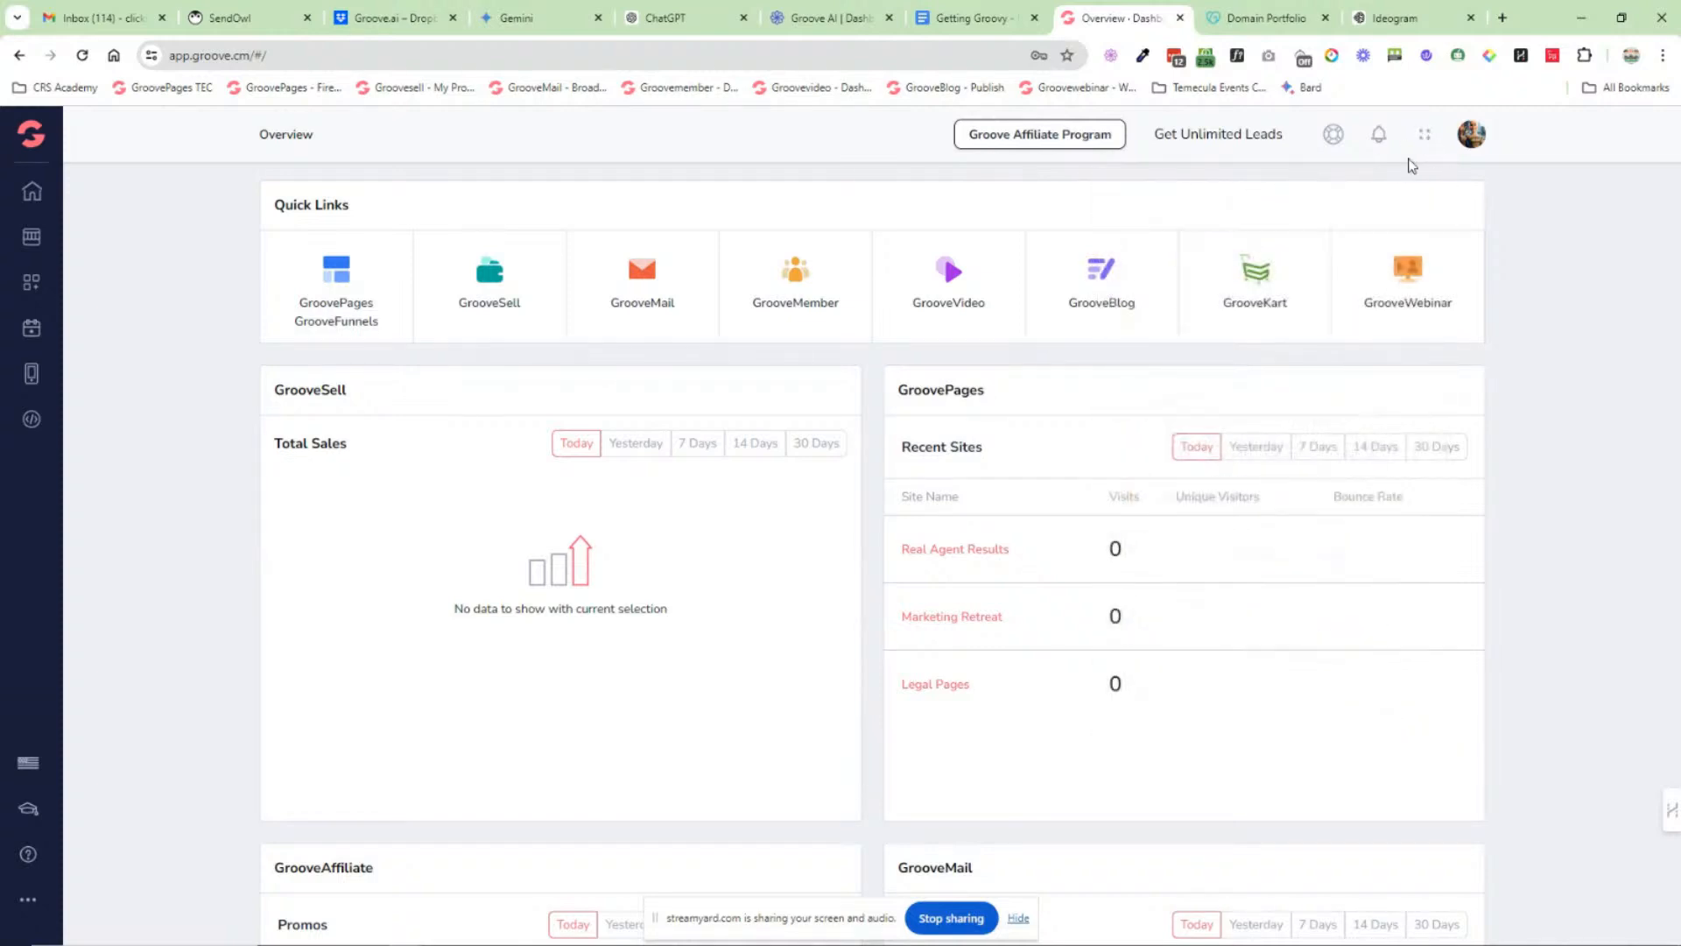
Step: Read through the Latest Updates feed, then view the Groove AI Assistant conversation and exit it
click(1379, 134)
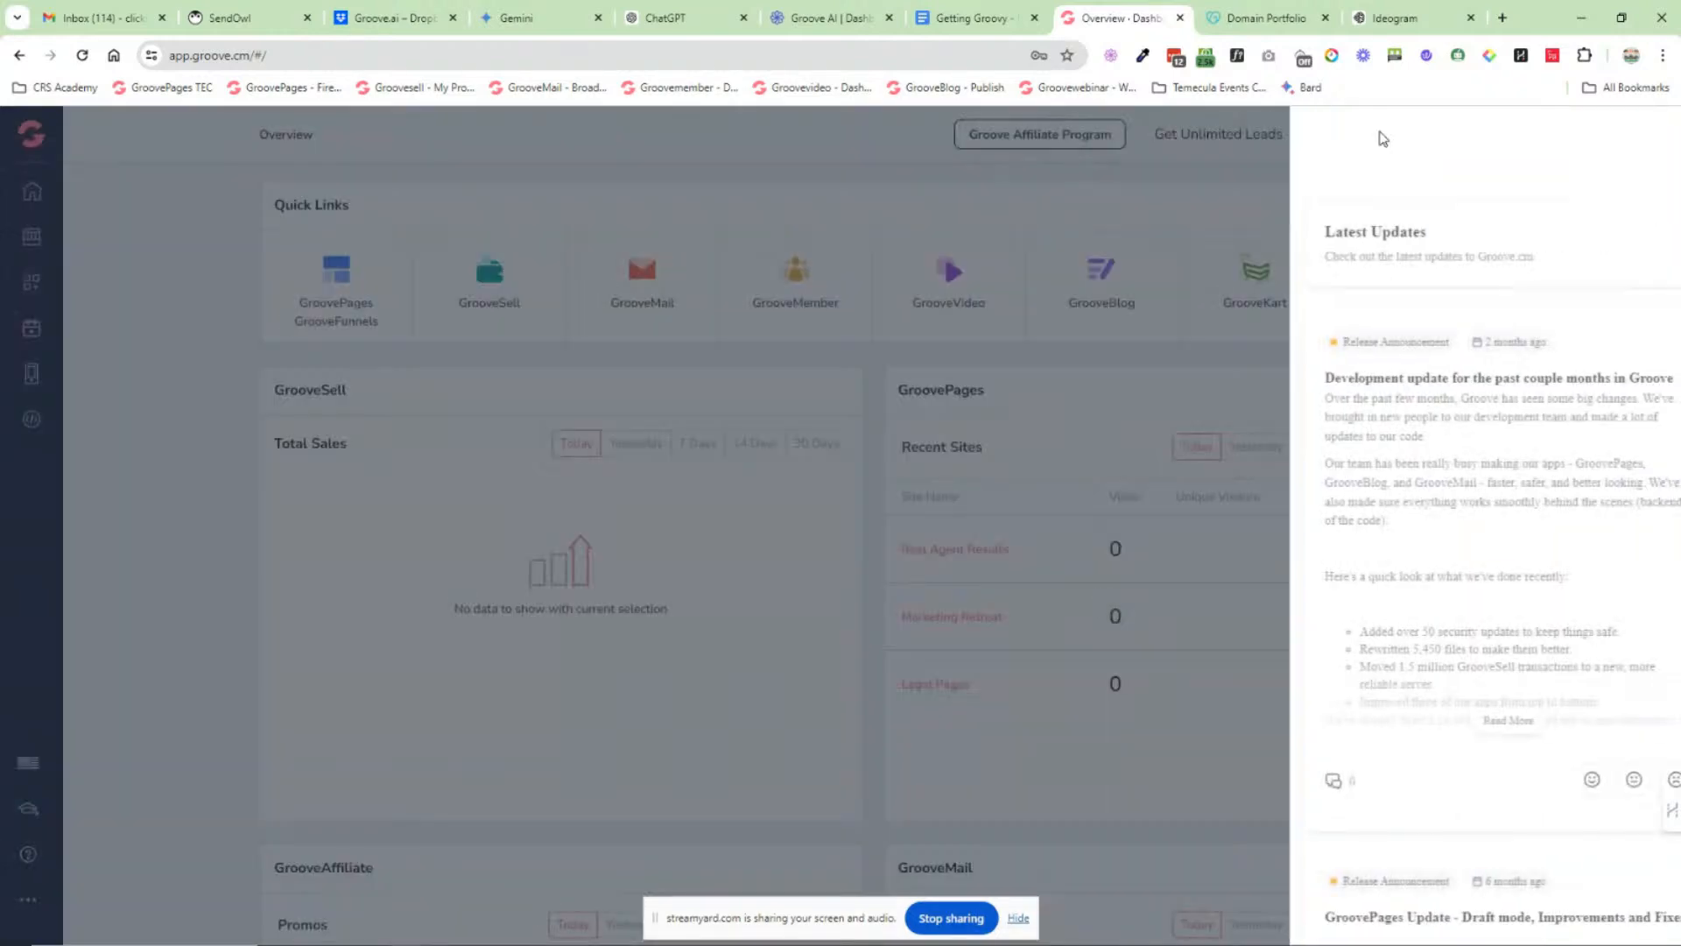
scroll(1486, 297, down, 8)
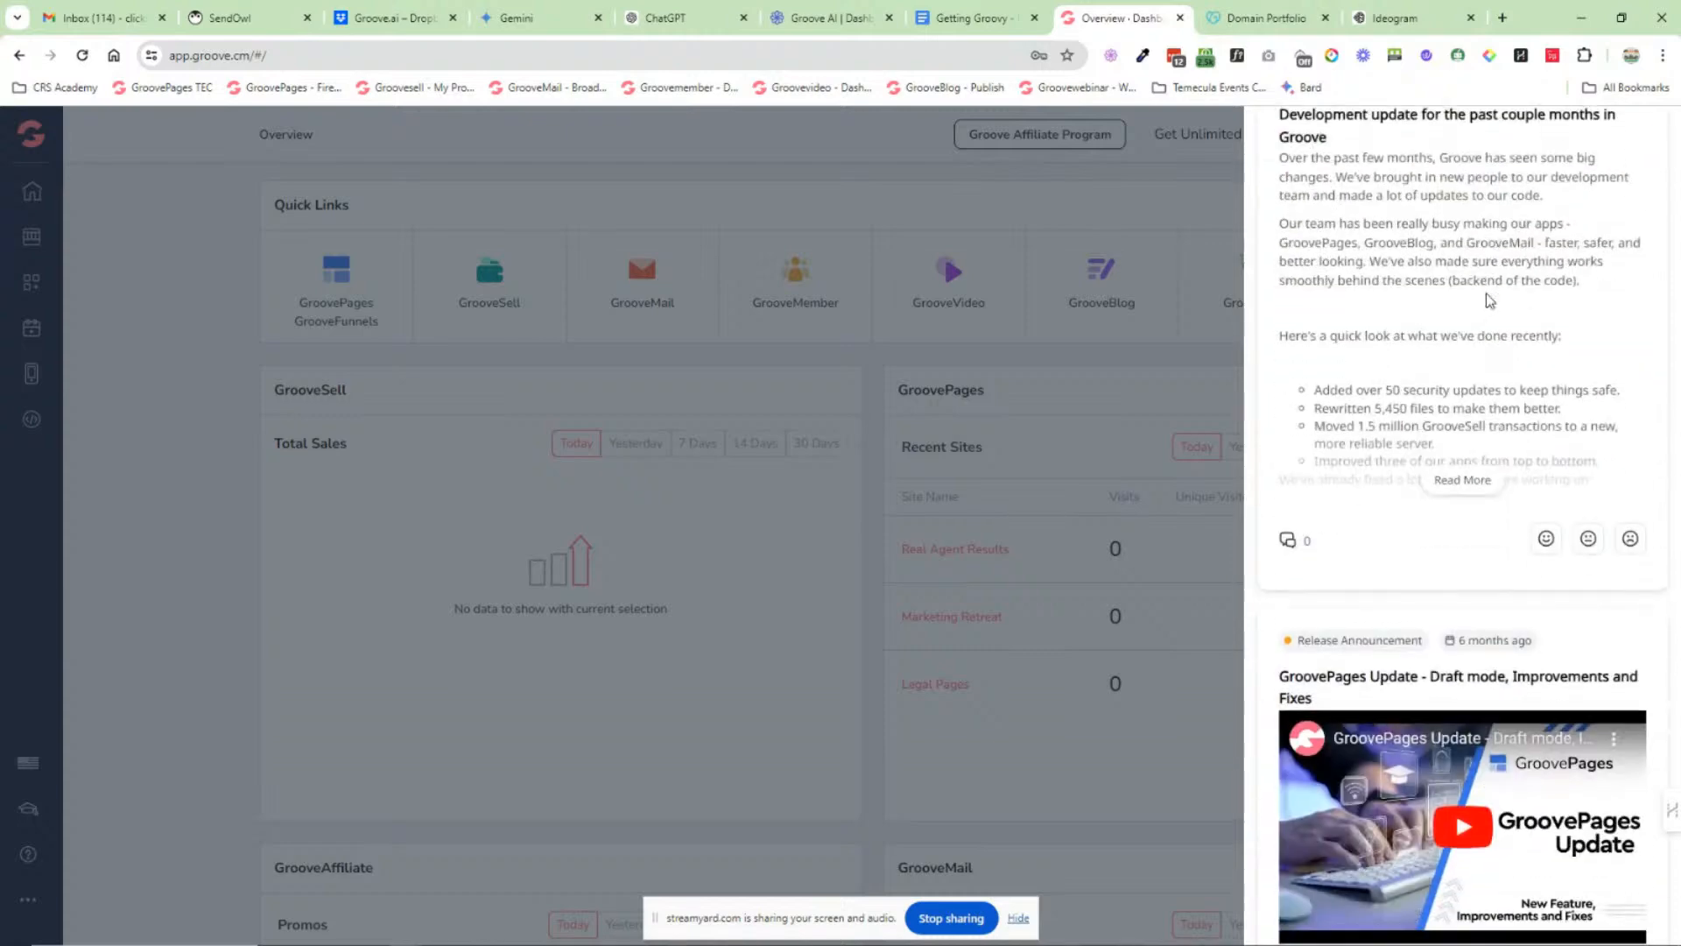
scroll(1491, 297, down, 20)
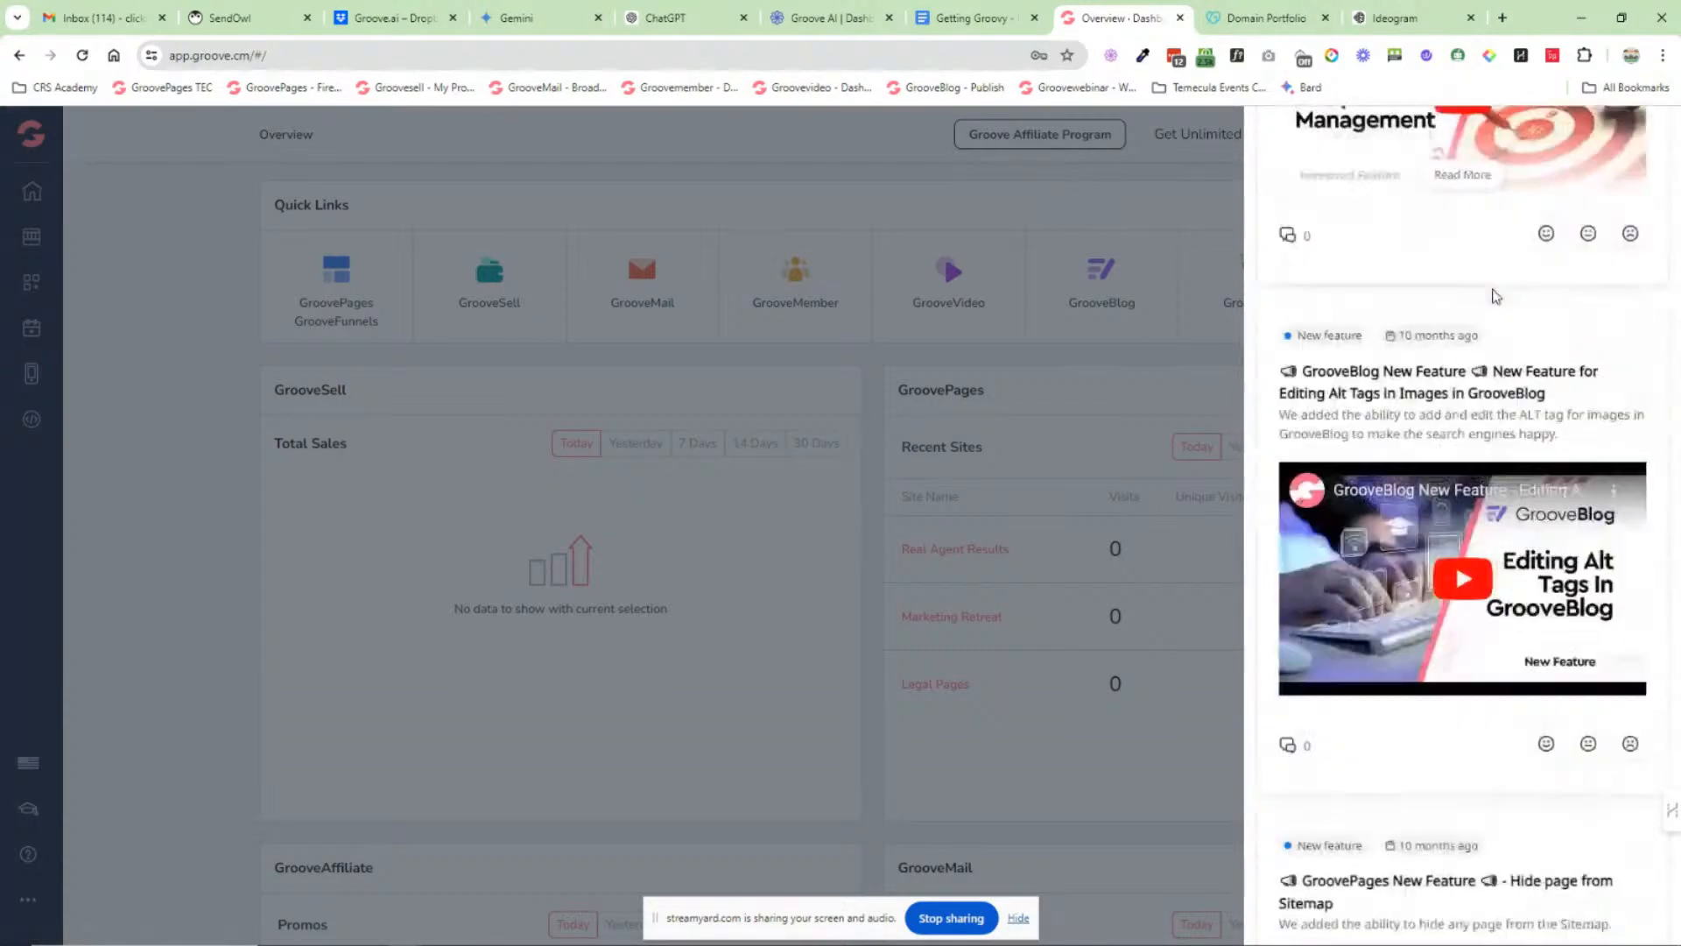
scroll(1494, 302, down, 4)
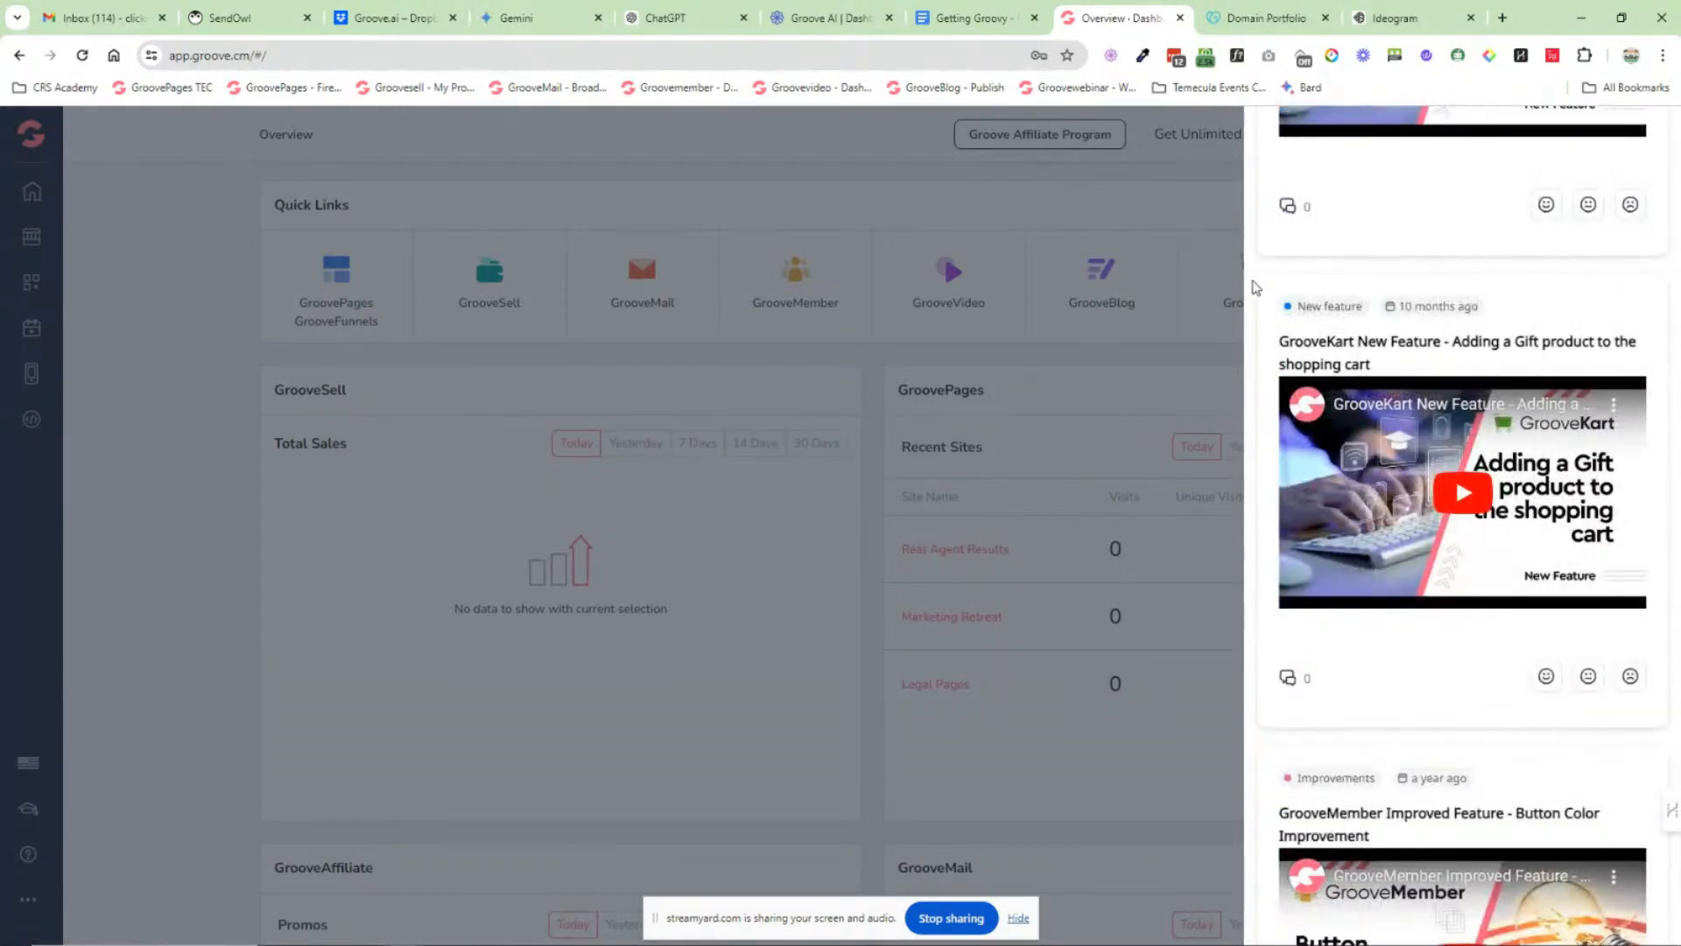
scroll(1445, 342, down, 3)
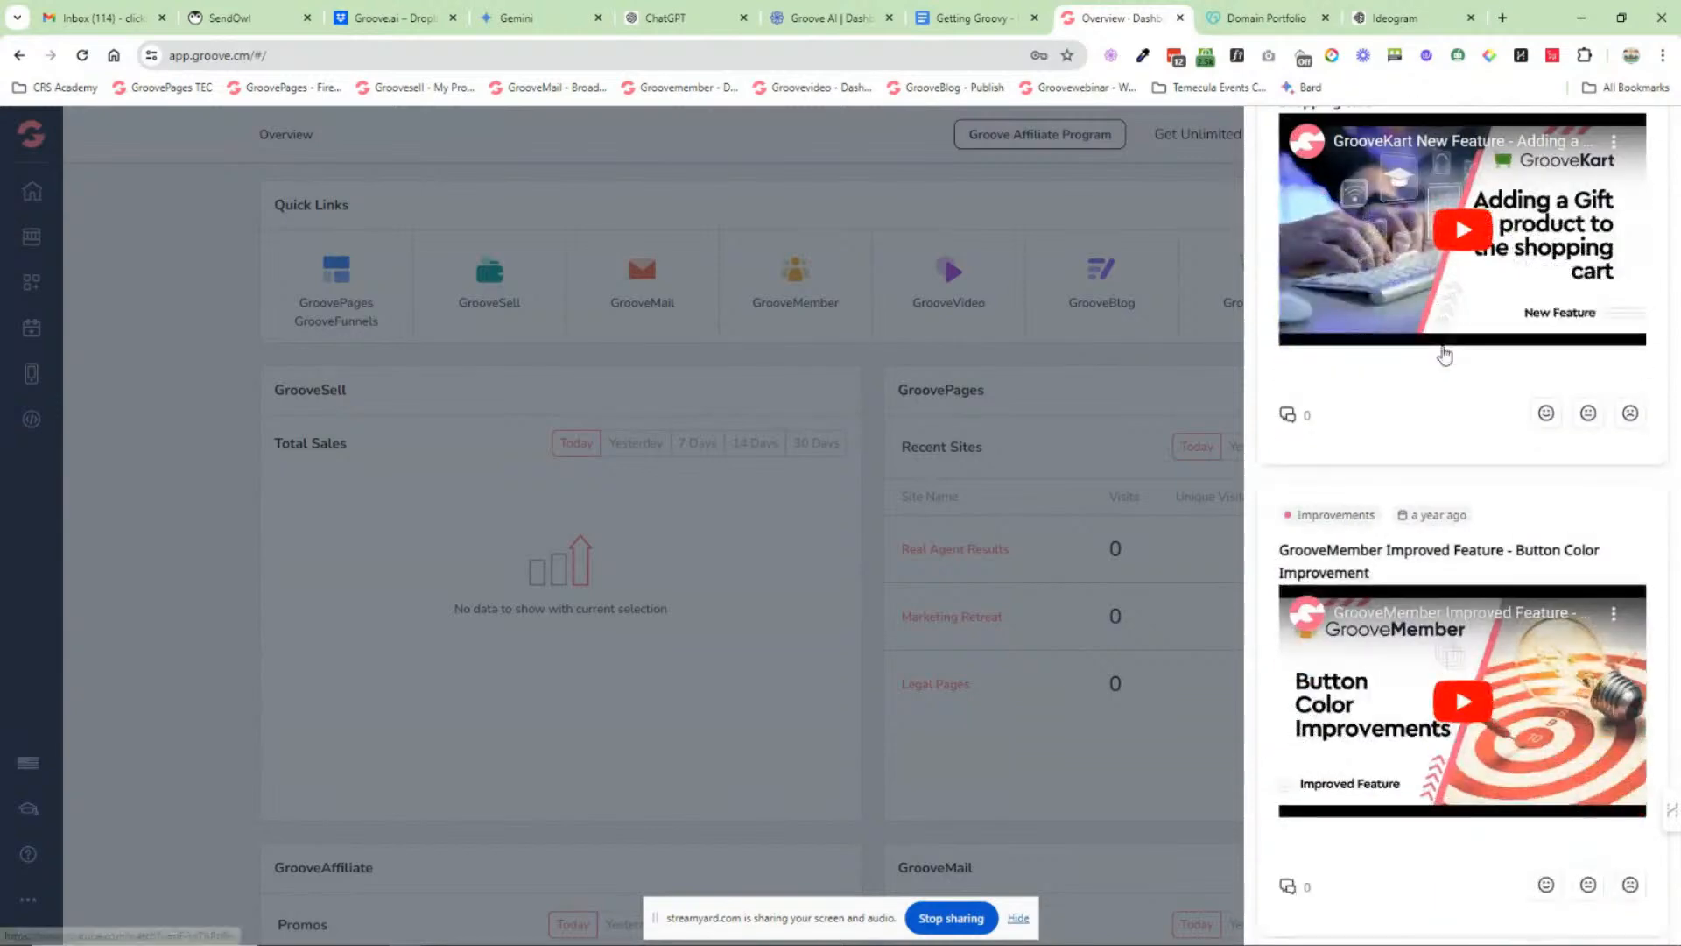
click(1230, 255)
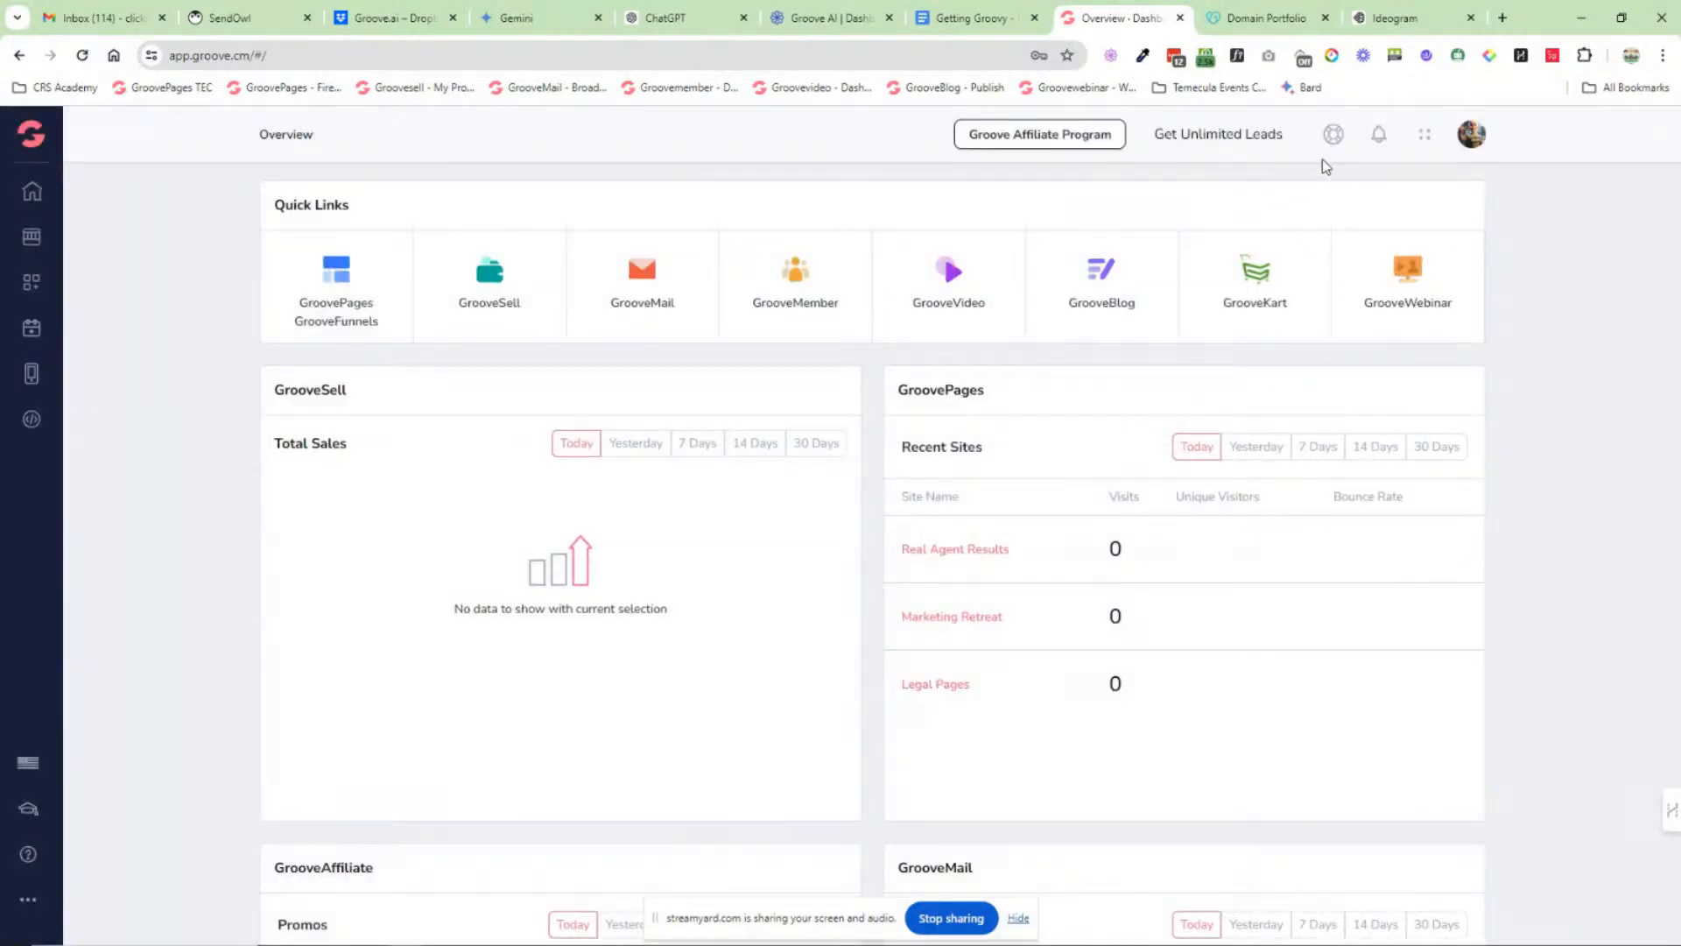
click(1335, 136)
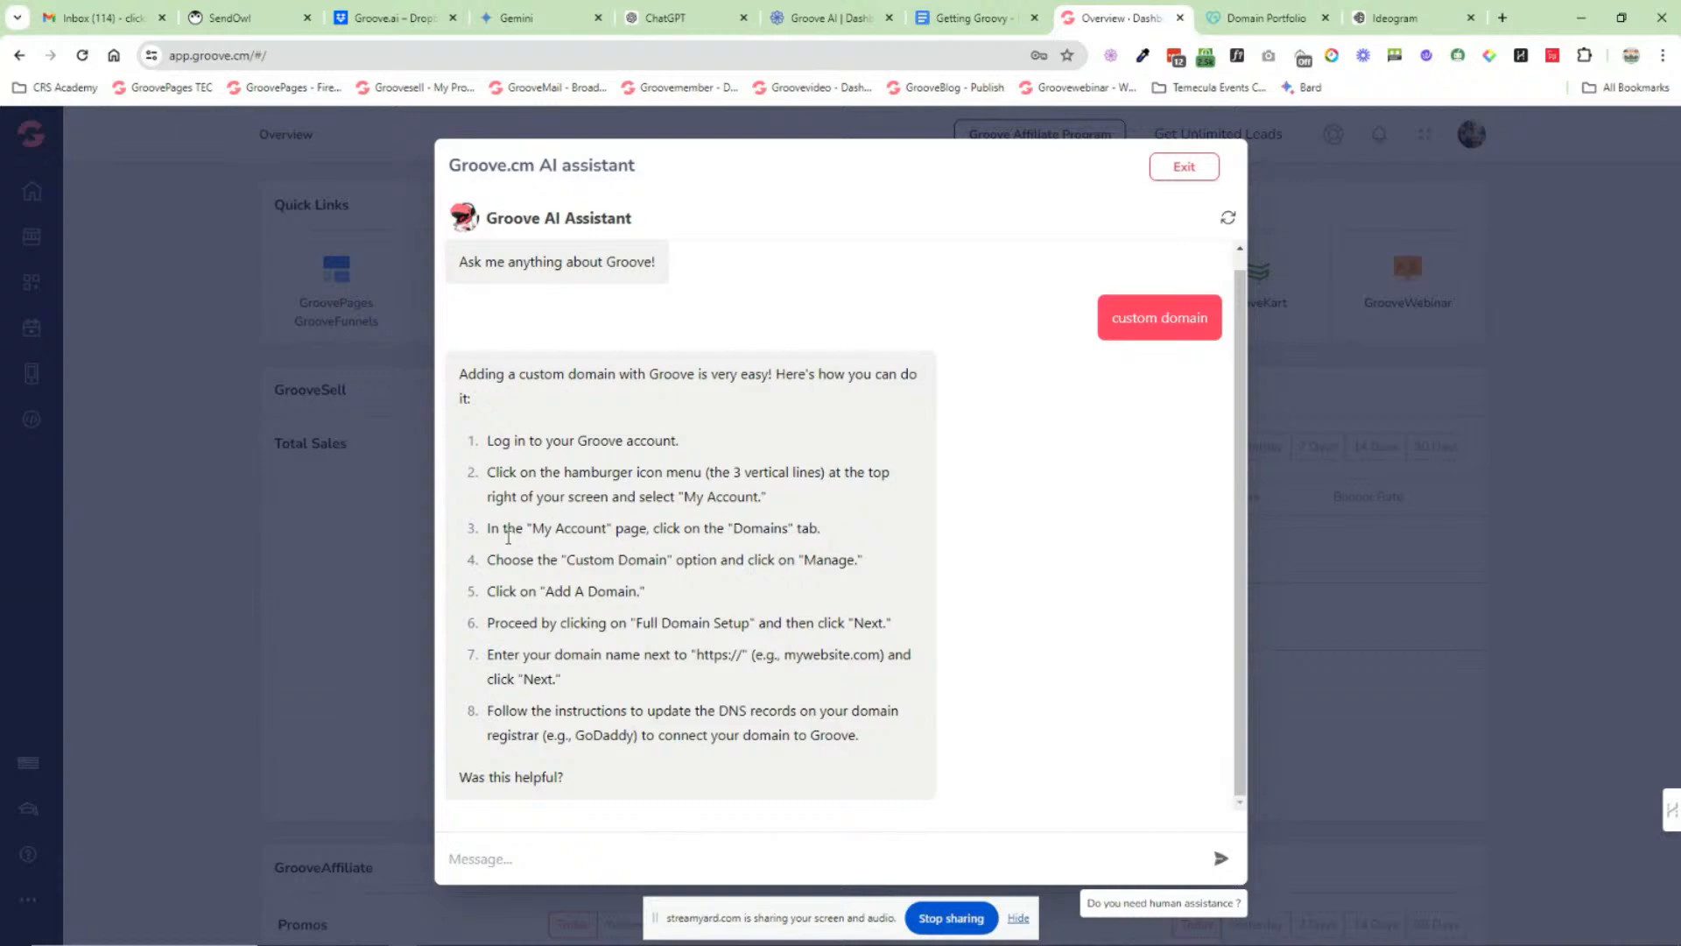
click(1199, 172)
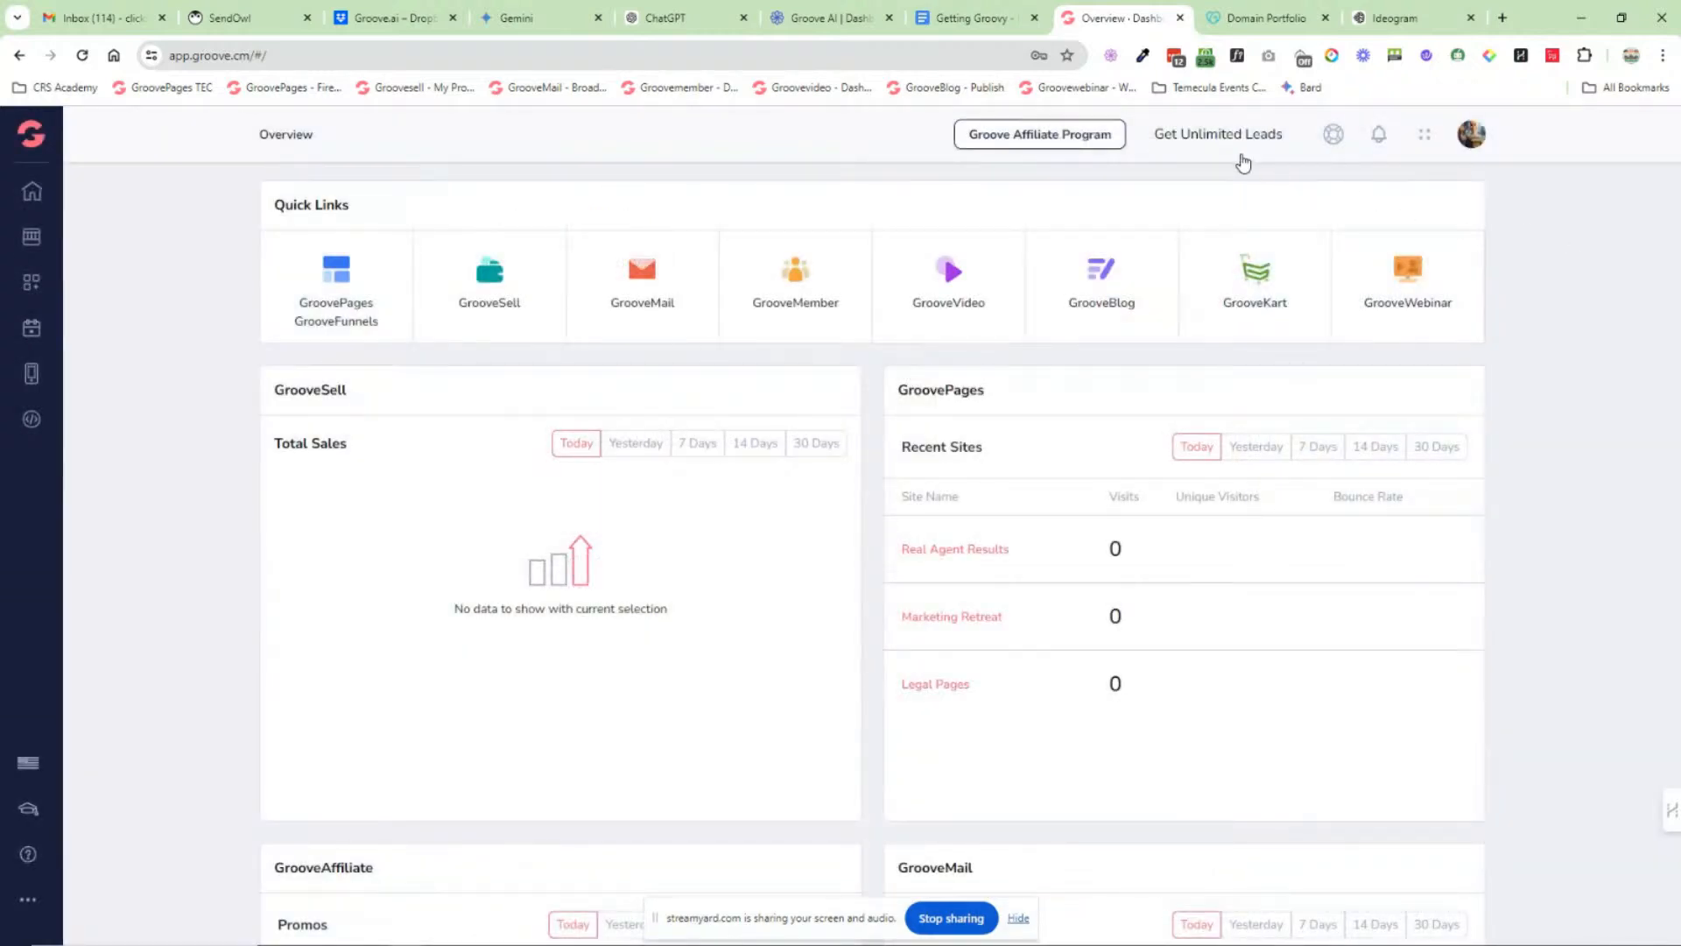
Step: Look through the Groove Affiliate Program page down to its promo tools, then return to the dashboard
click(1050, 140)
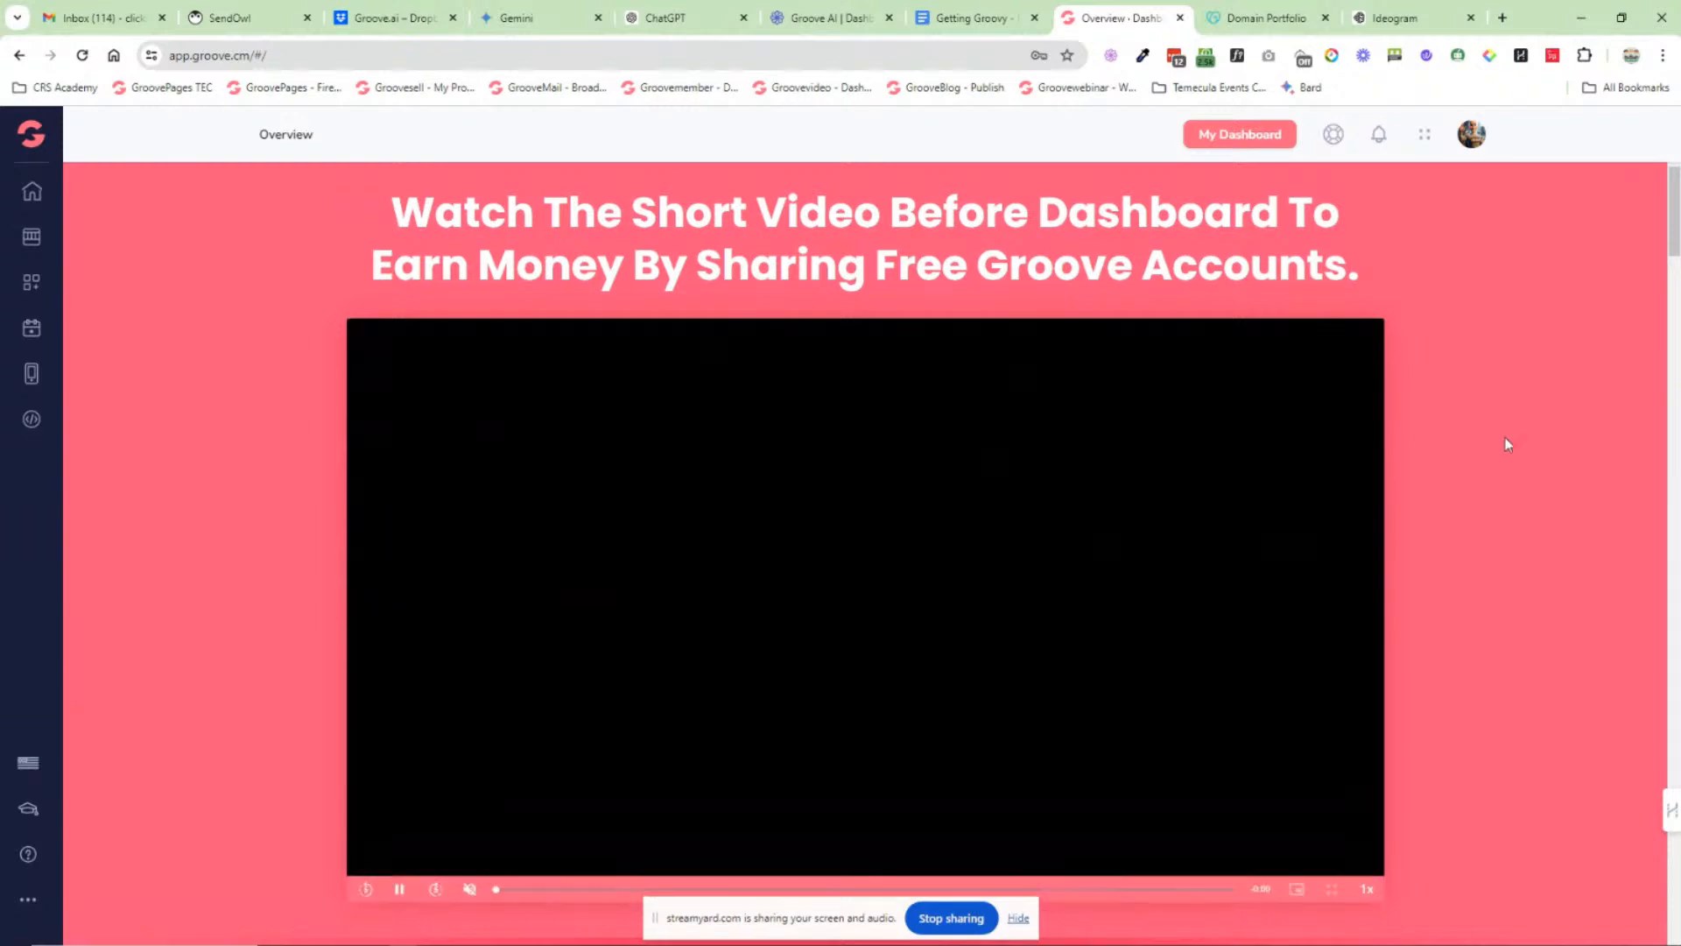
scroll(1463, 469, down, 6)
scroll(1457, 464, up, 6)
scroll(1425, 507, down, 10)
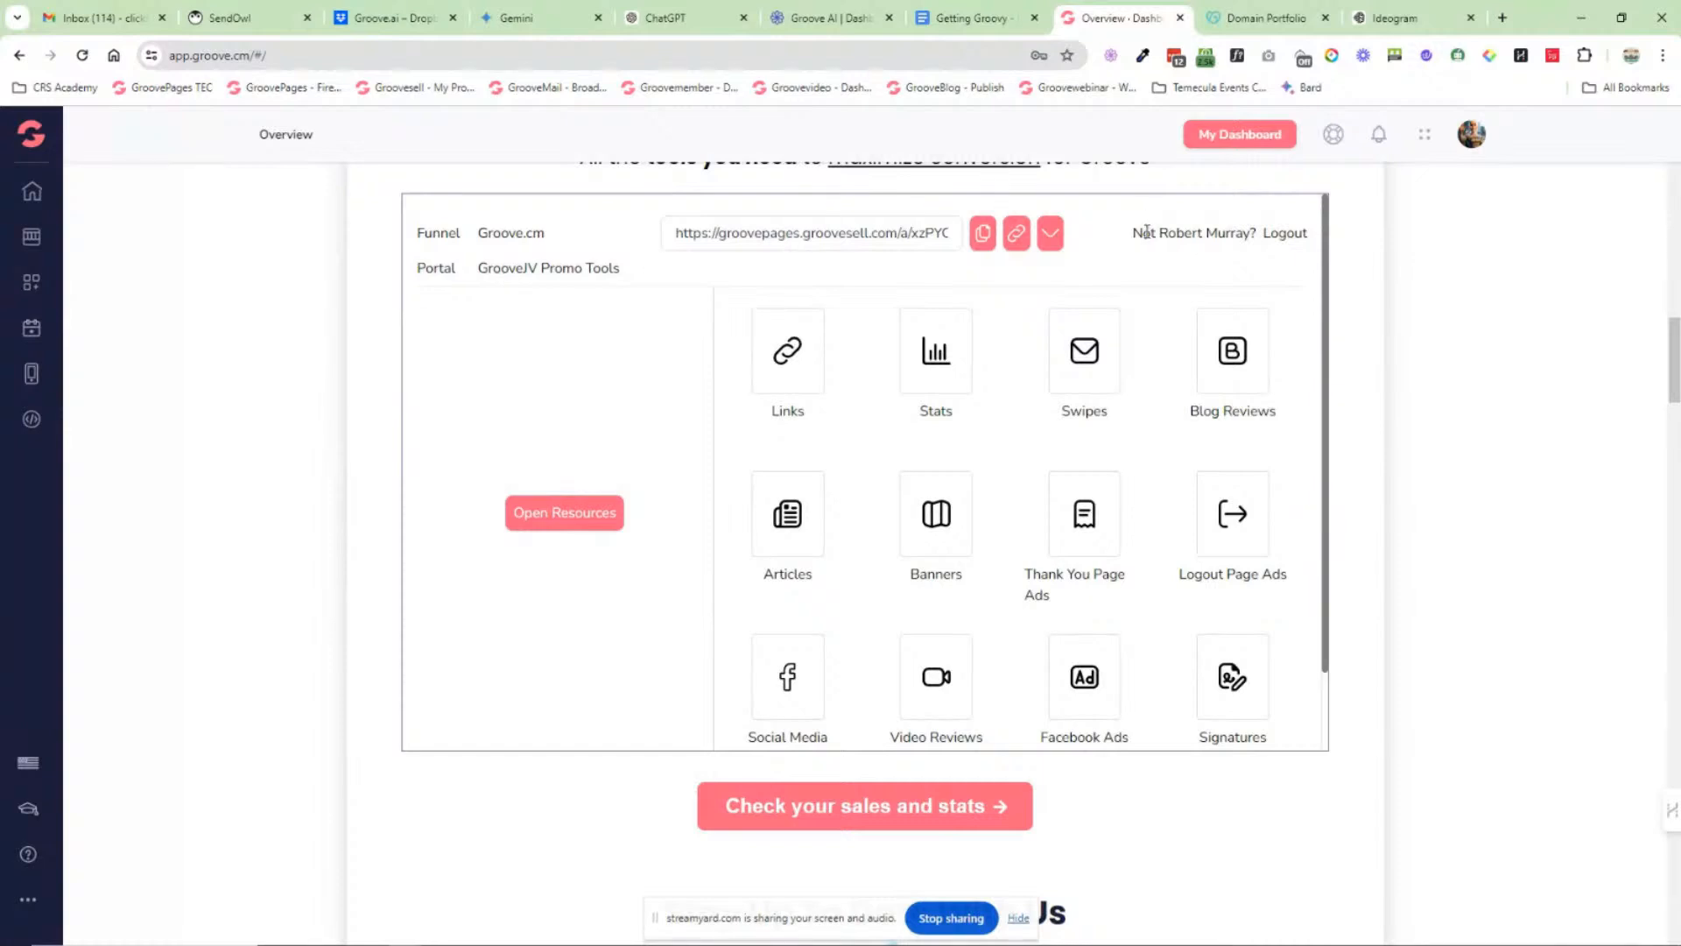
drag(1134, 233, 1252, 233)
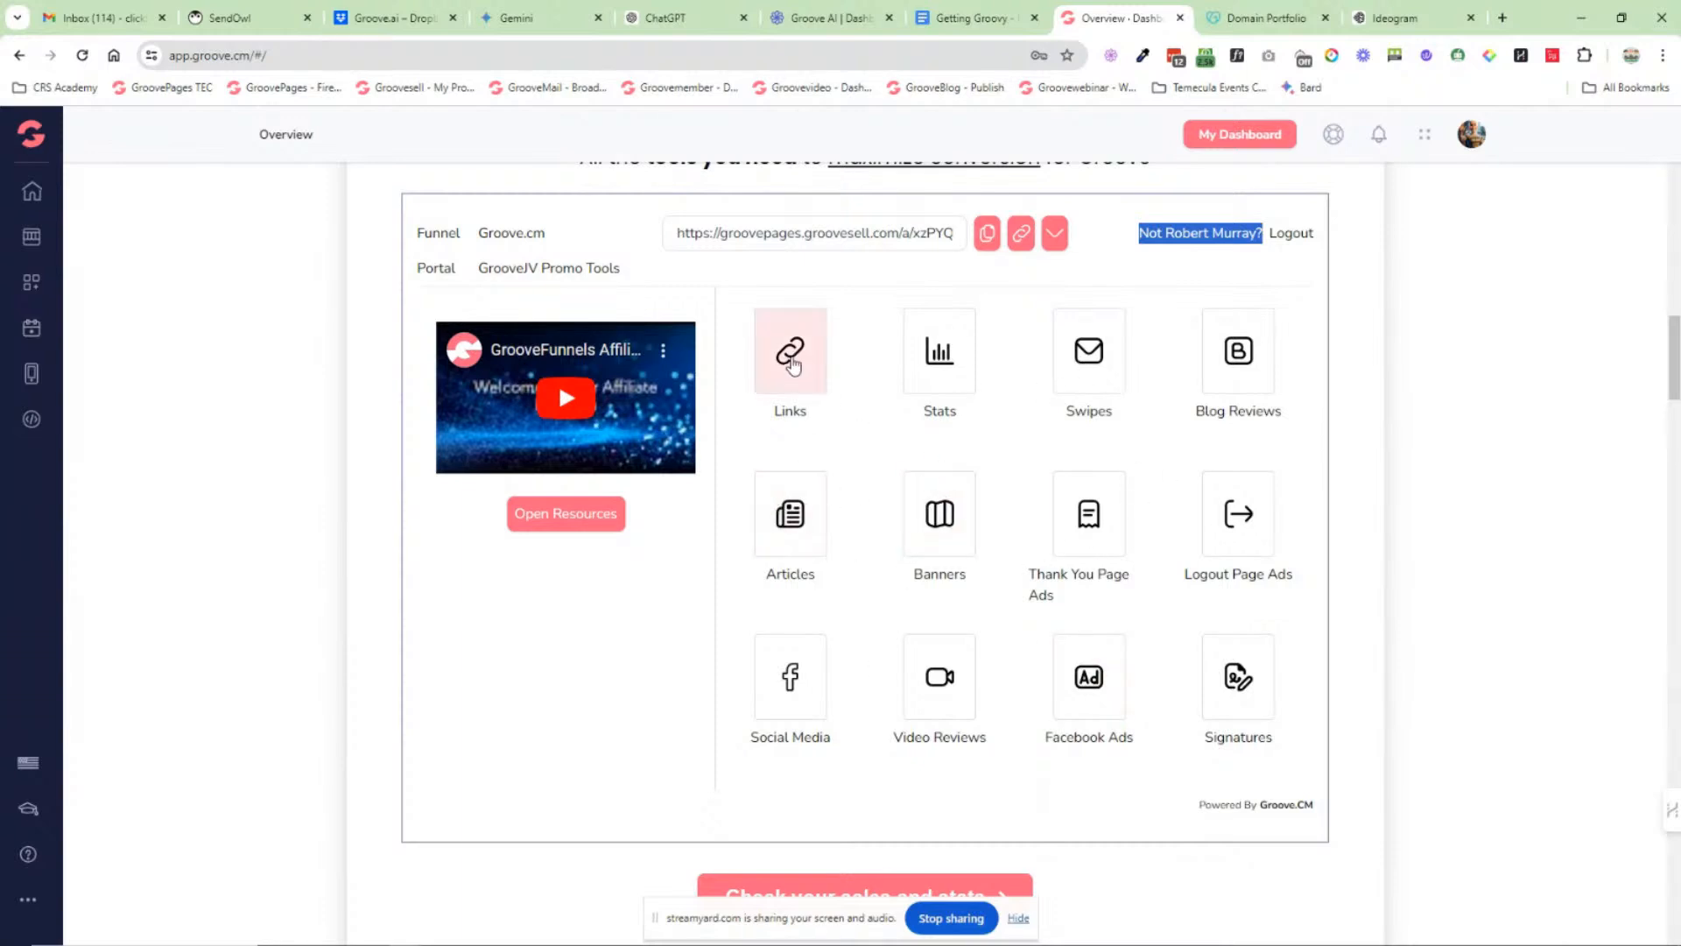
click(1252, 140)
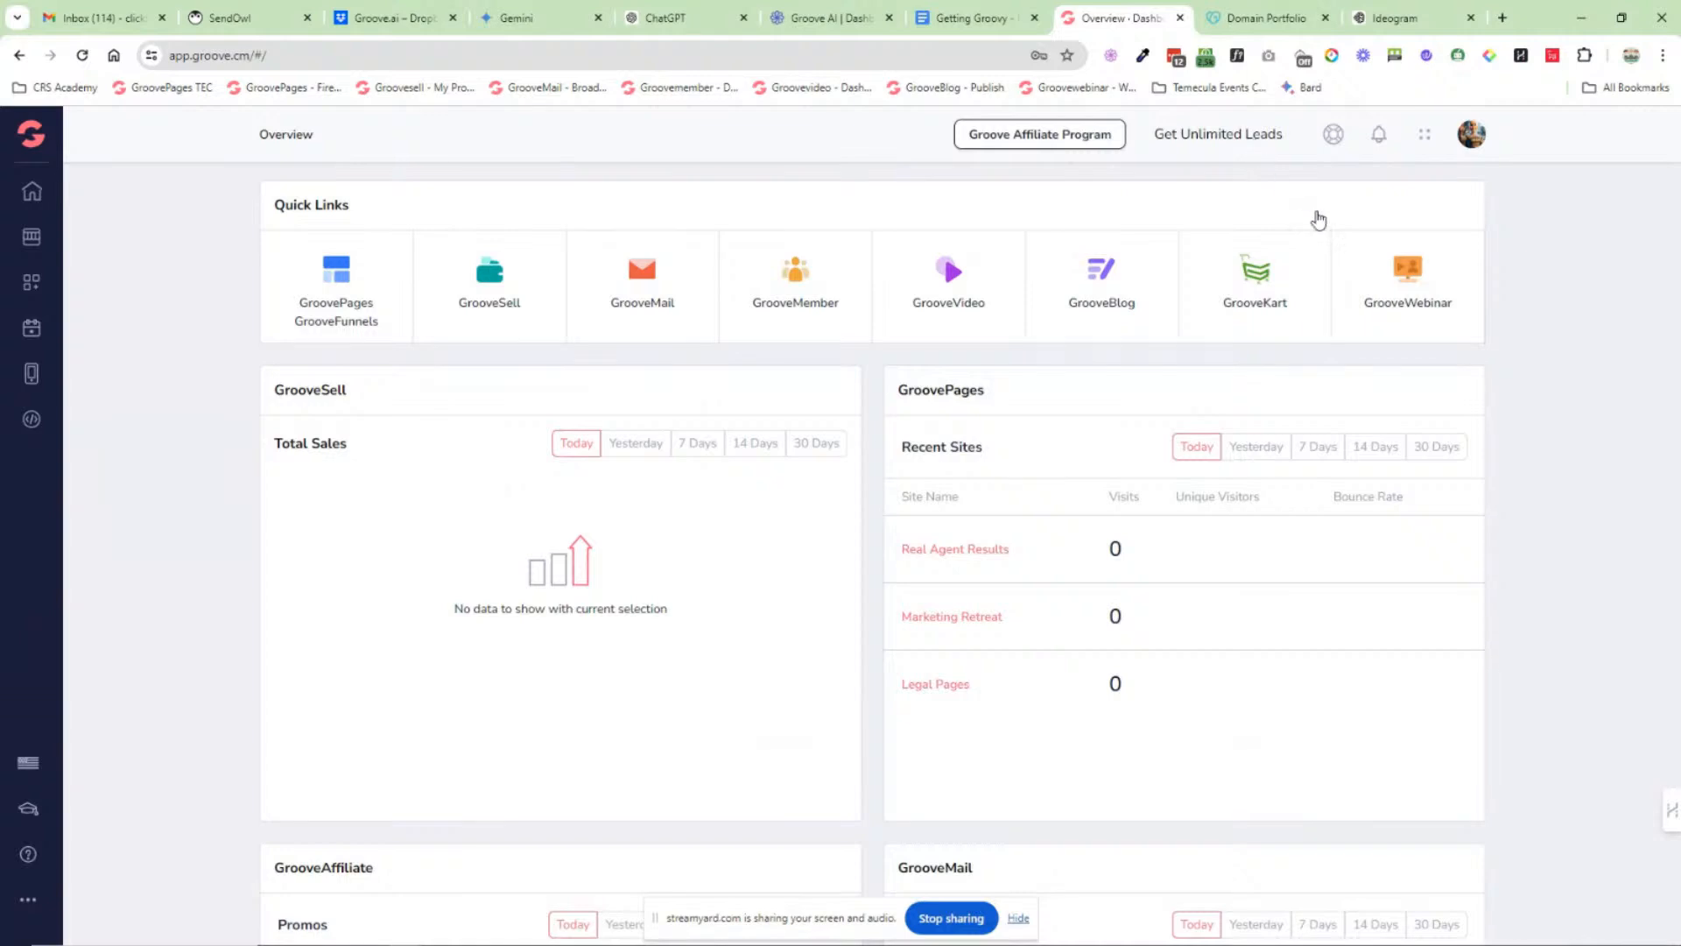
Step: Open the Groove Marketplace and check its offer sorting and funnel filter options
mouse_move(58, 144)
click(32, 240)
click(108, 225)
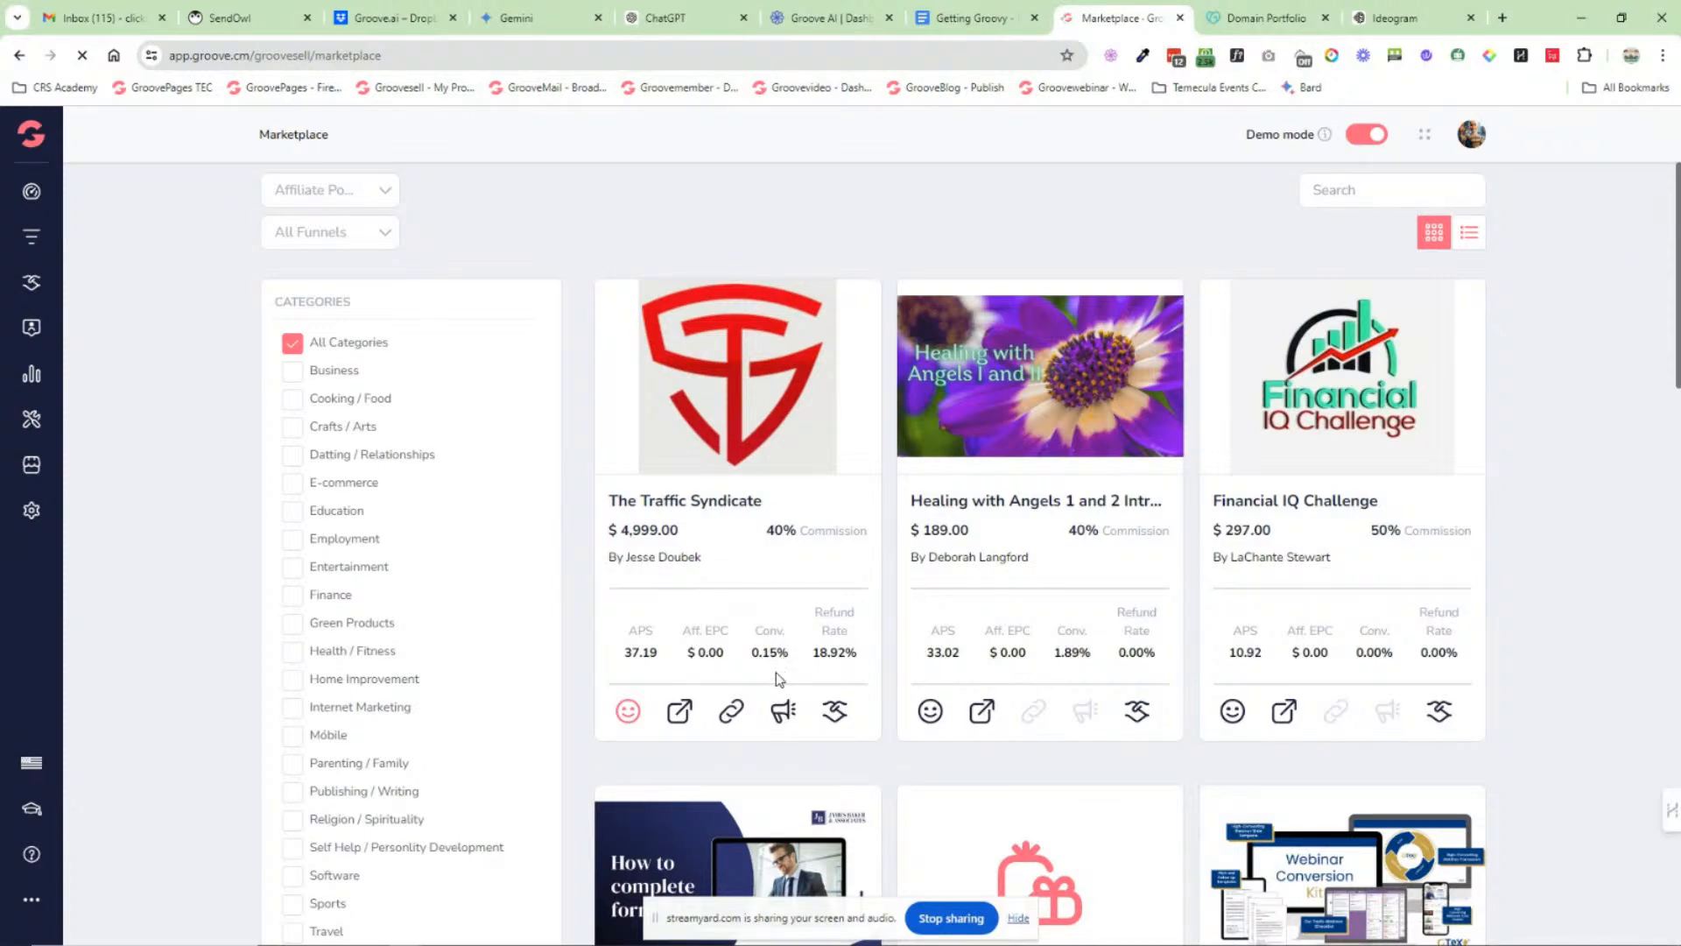
click(366, 193)
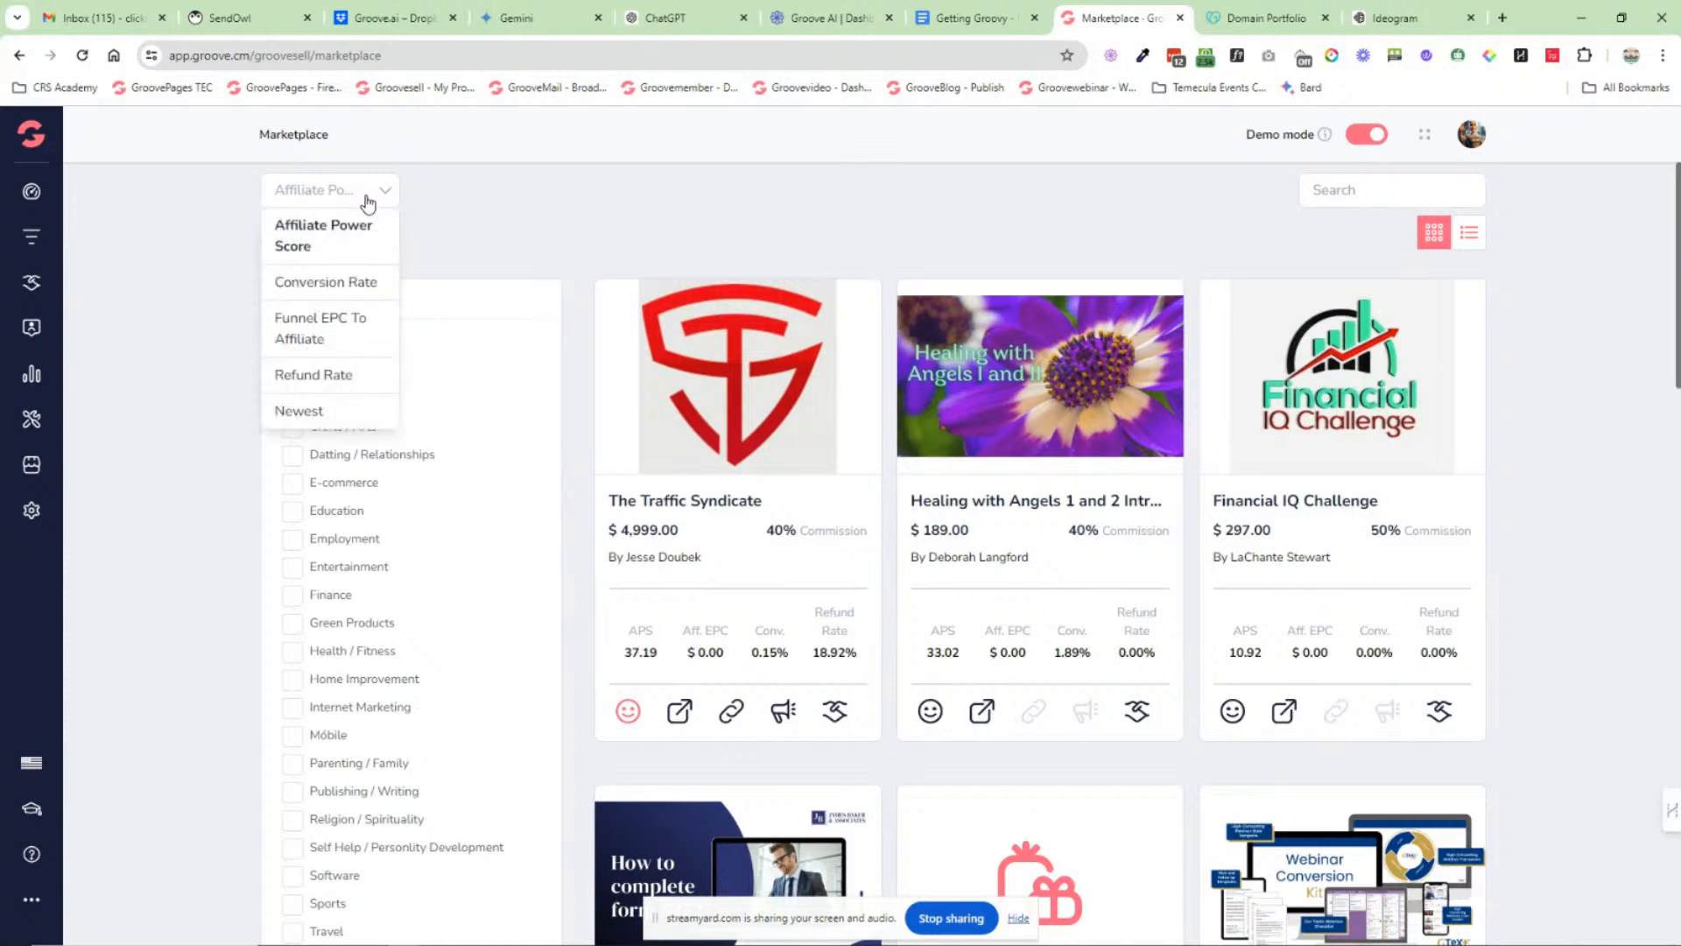
click(374, 226)
click(379, 232)
click(387, 265)
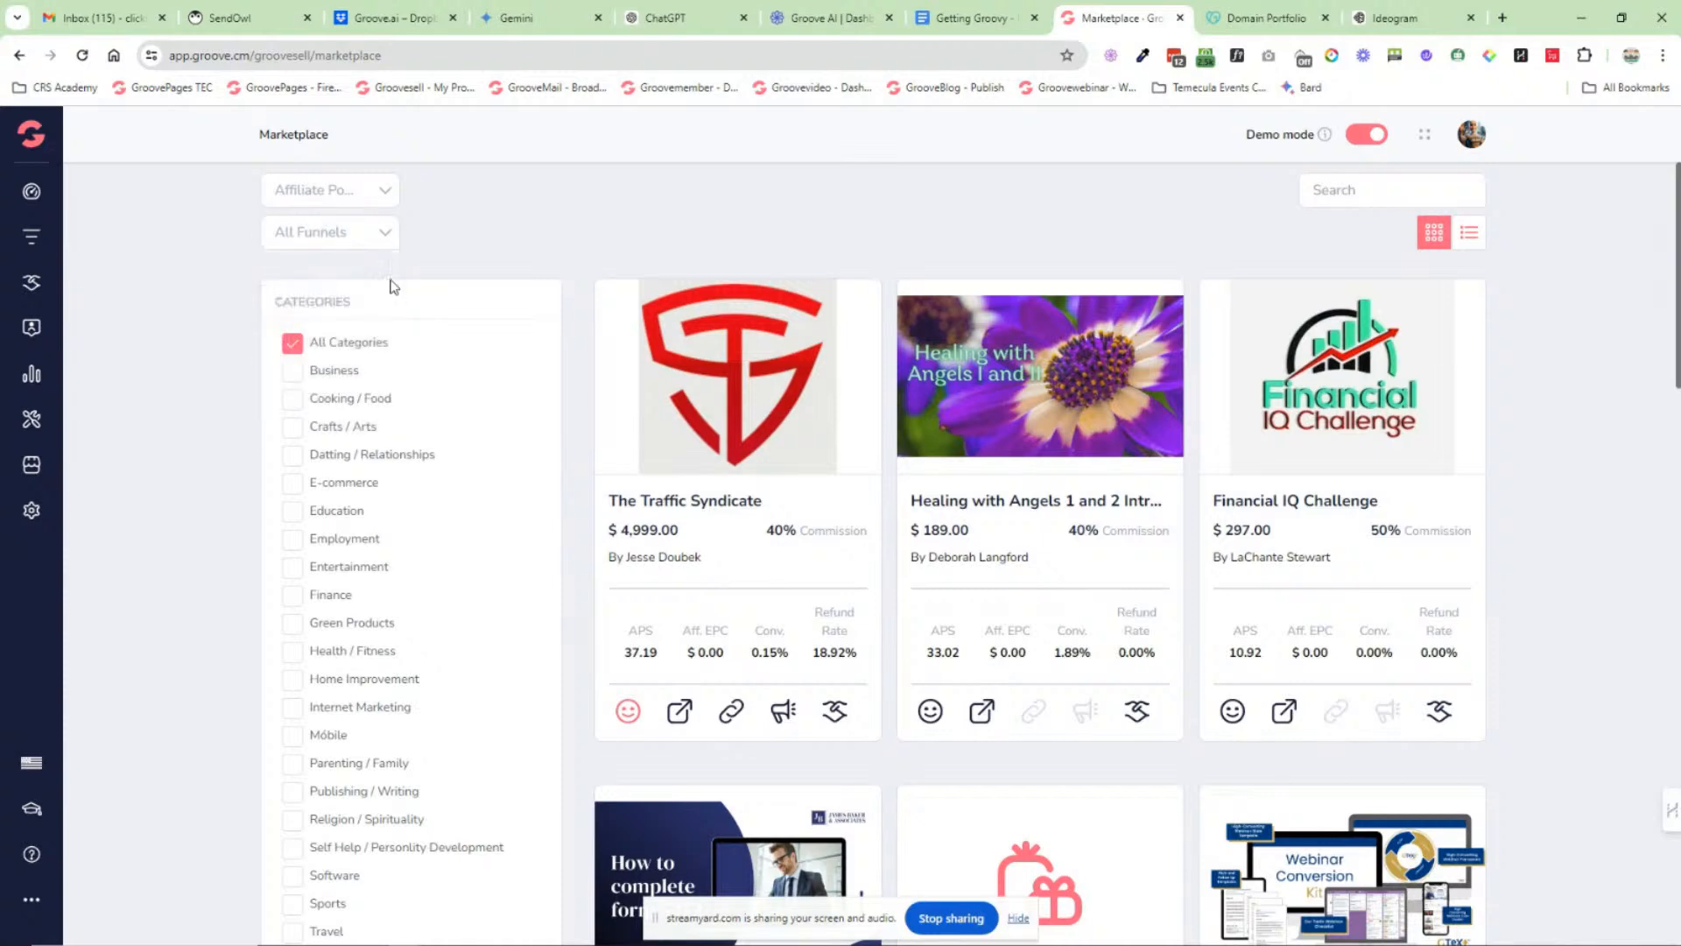
Step: Browse the marketplace offers and filters, and compare the list layout with the grid layout
scroll(340, 395, down, 9)
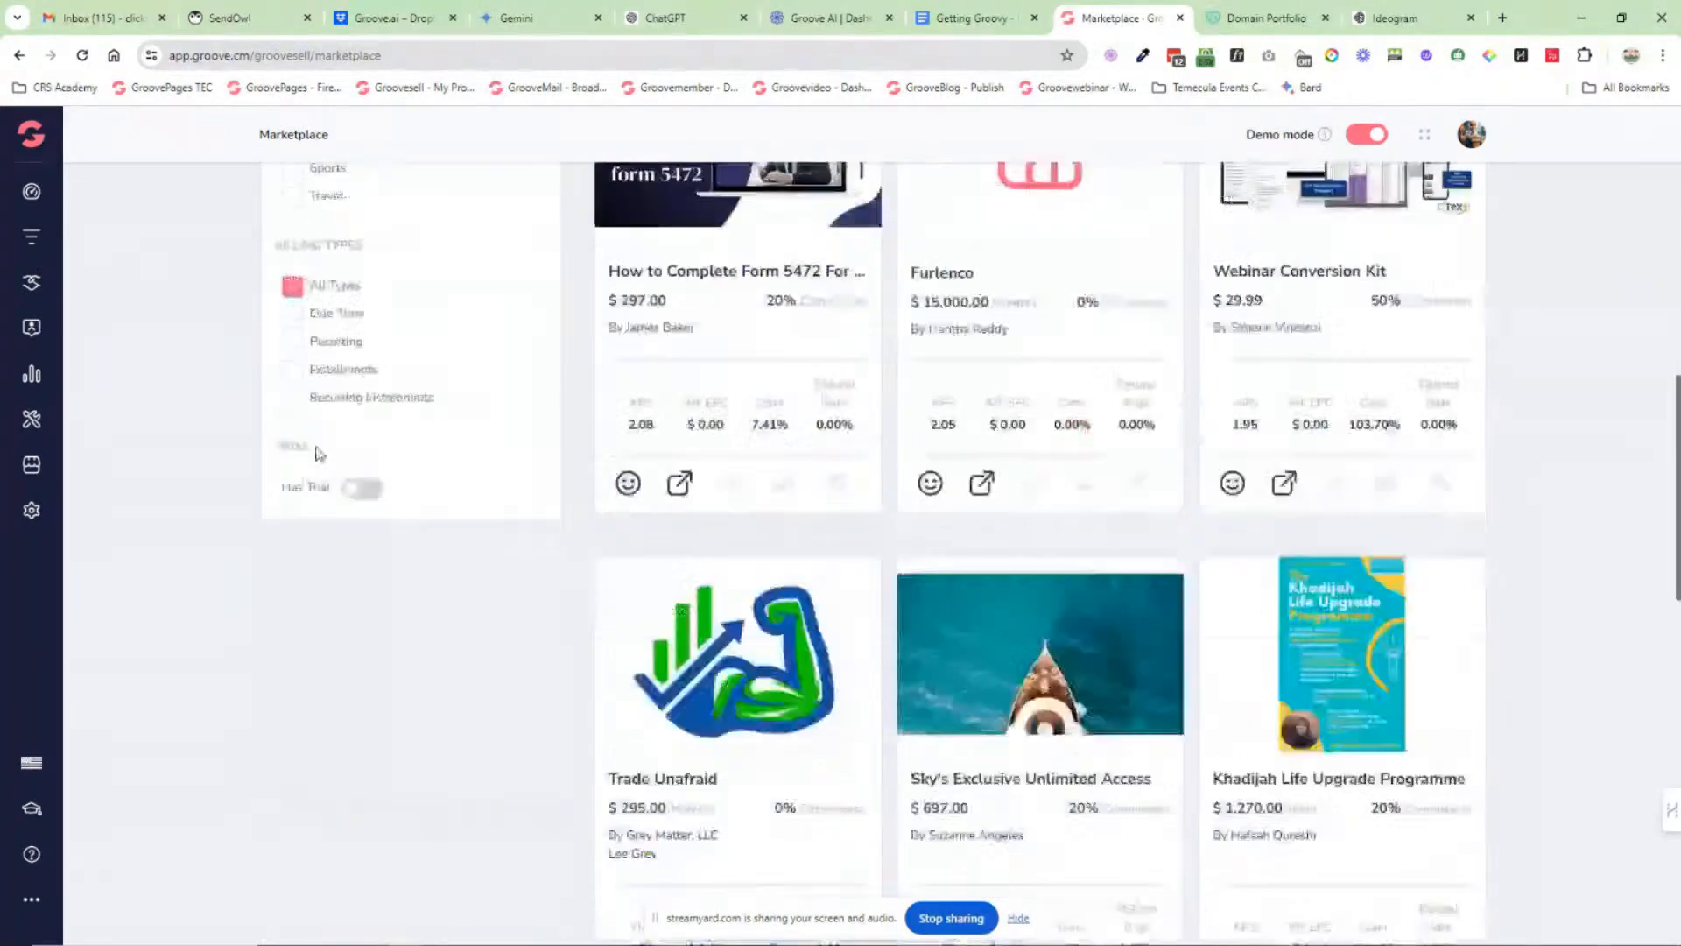
scroll(346, 530, up, 2)
scroll(469, 543, up, 4)
scroll(475, 529, up, 3)
click(1471, 234)
click(1434, 232)
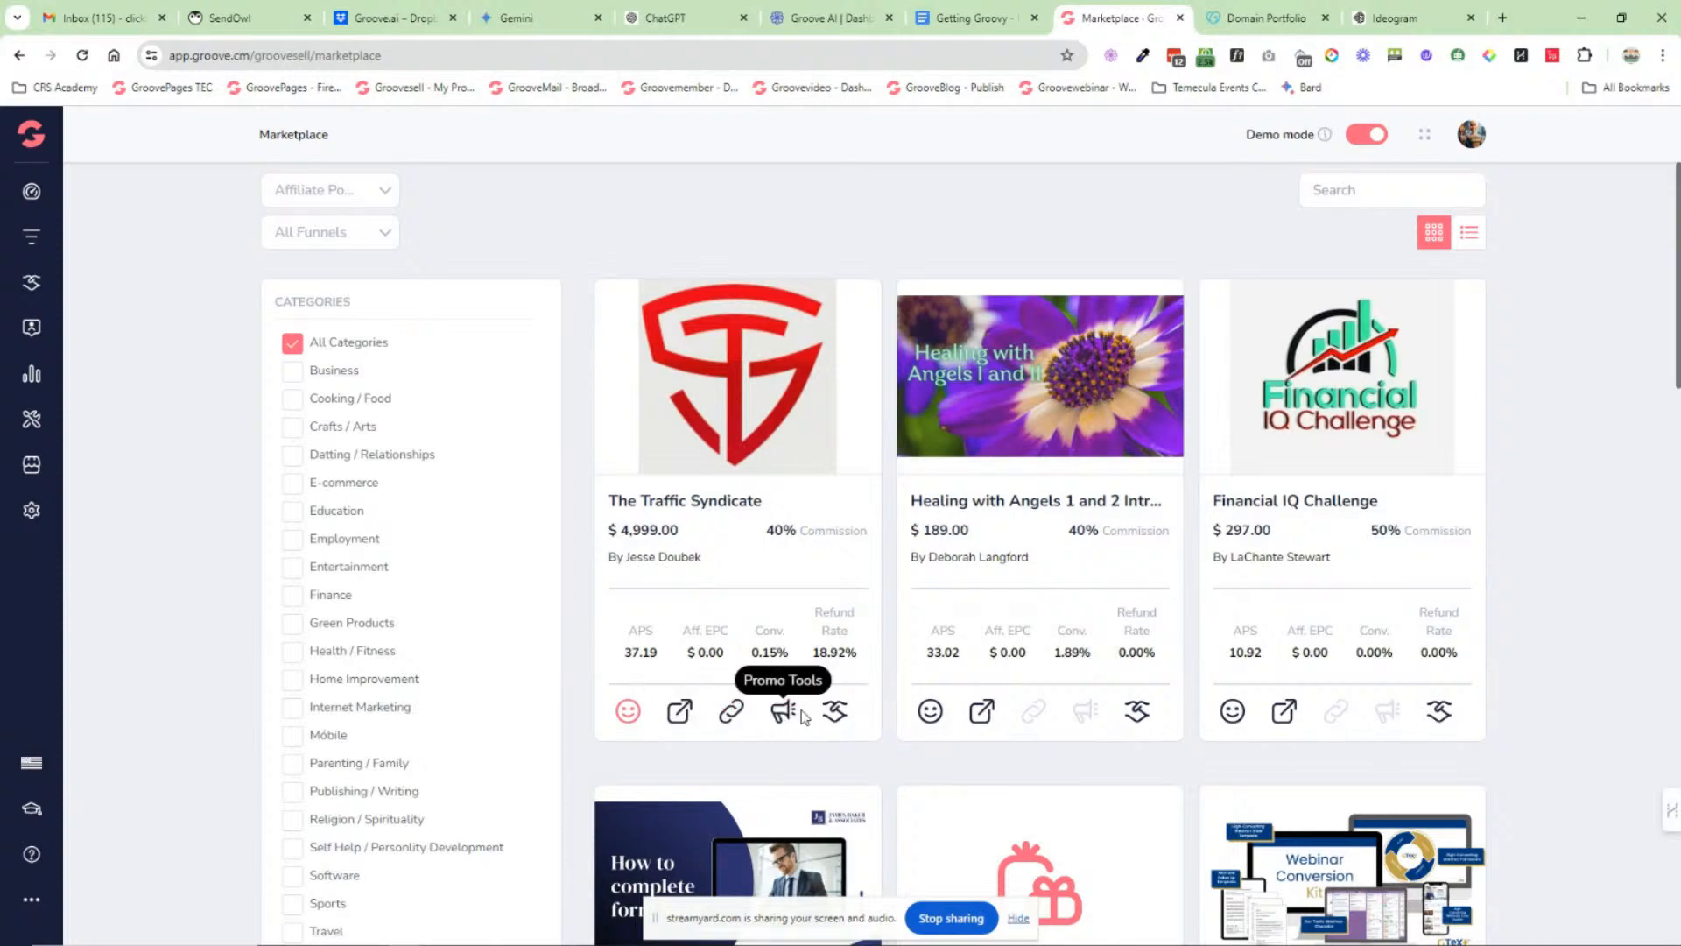
Step: Return to the Groove dashboard and view the GroovePay and GrooveSolos service pages, closing the GrooveSolos site
click(32, 134)
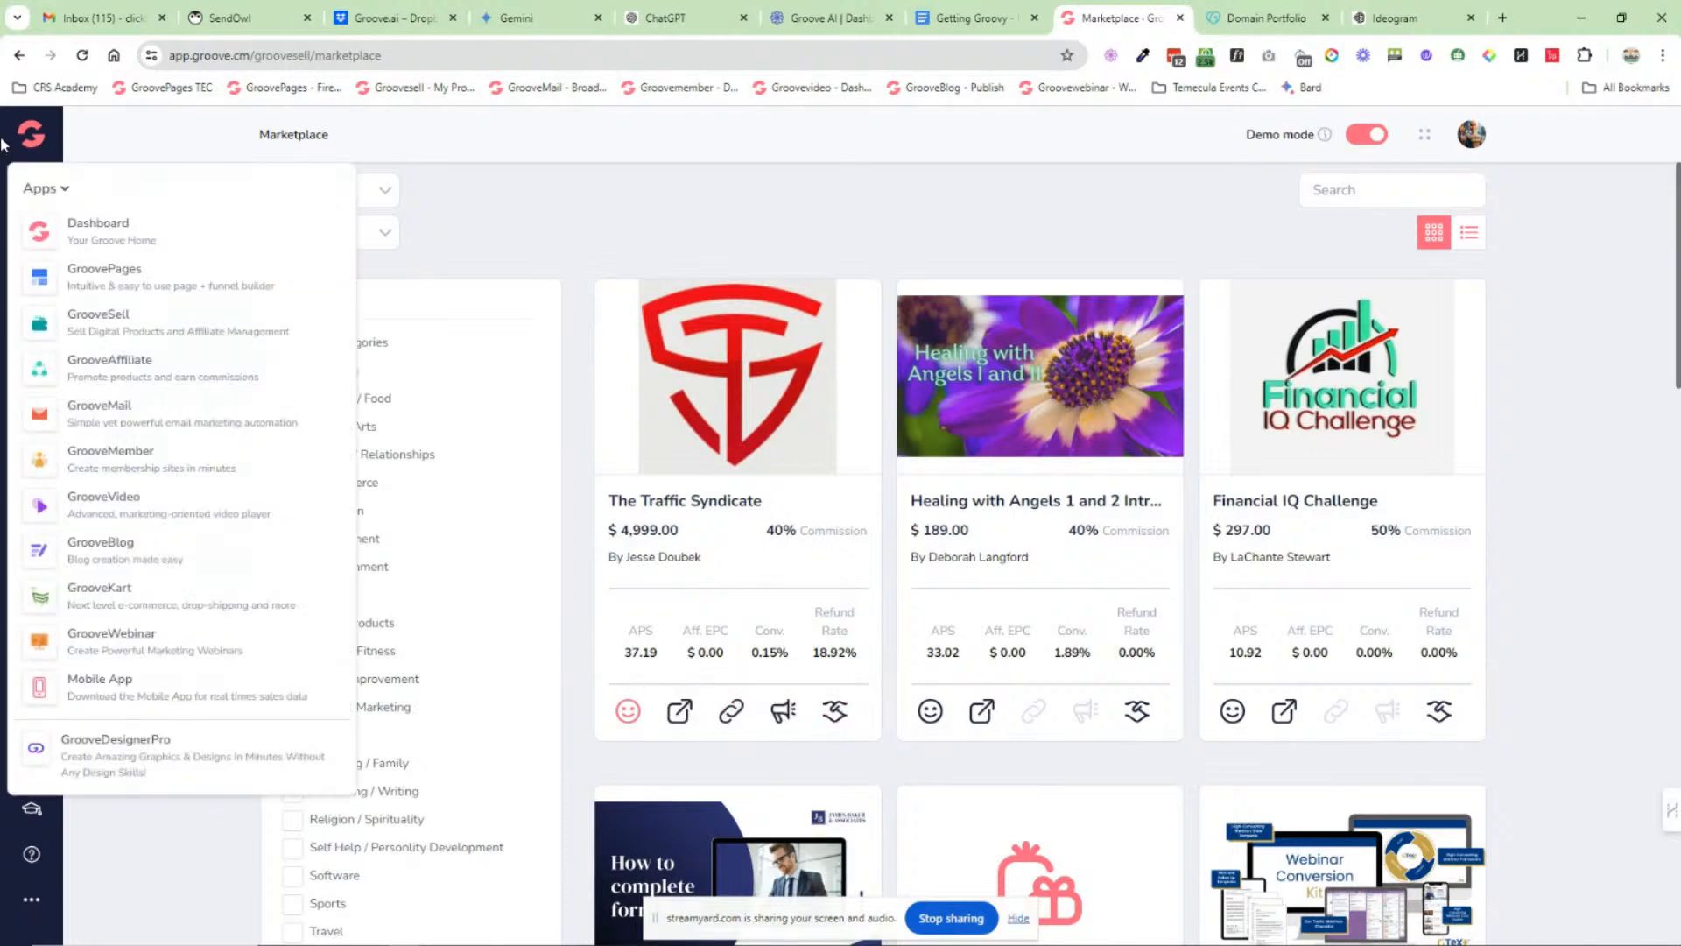
click(98, 237)
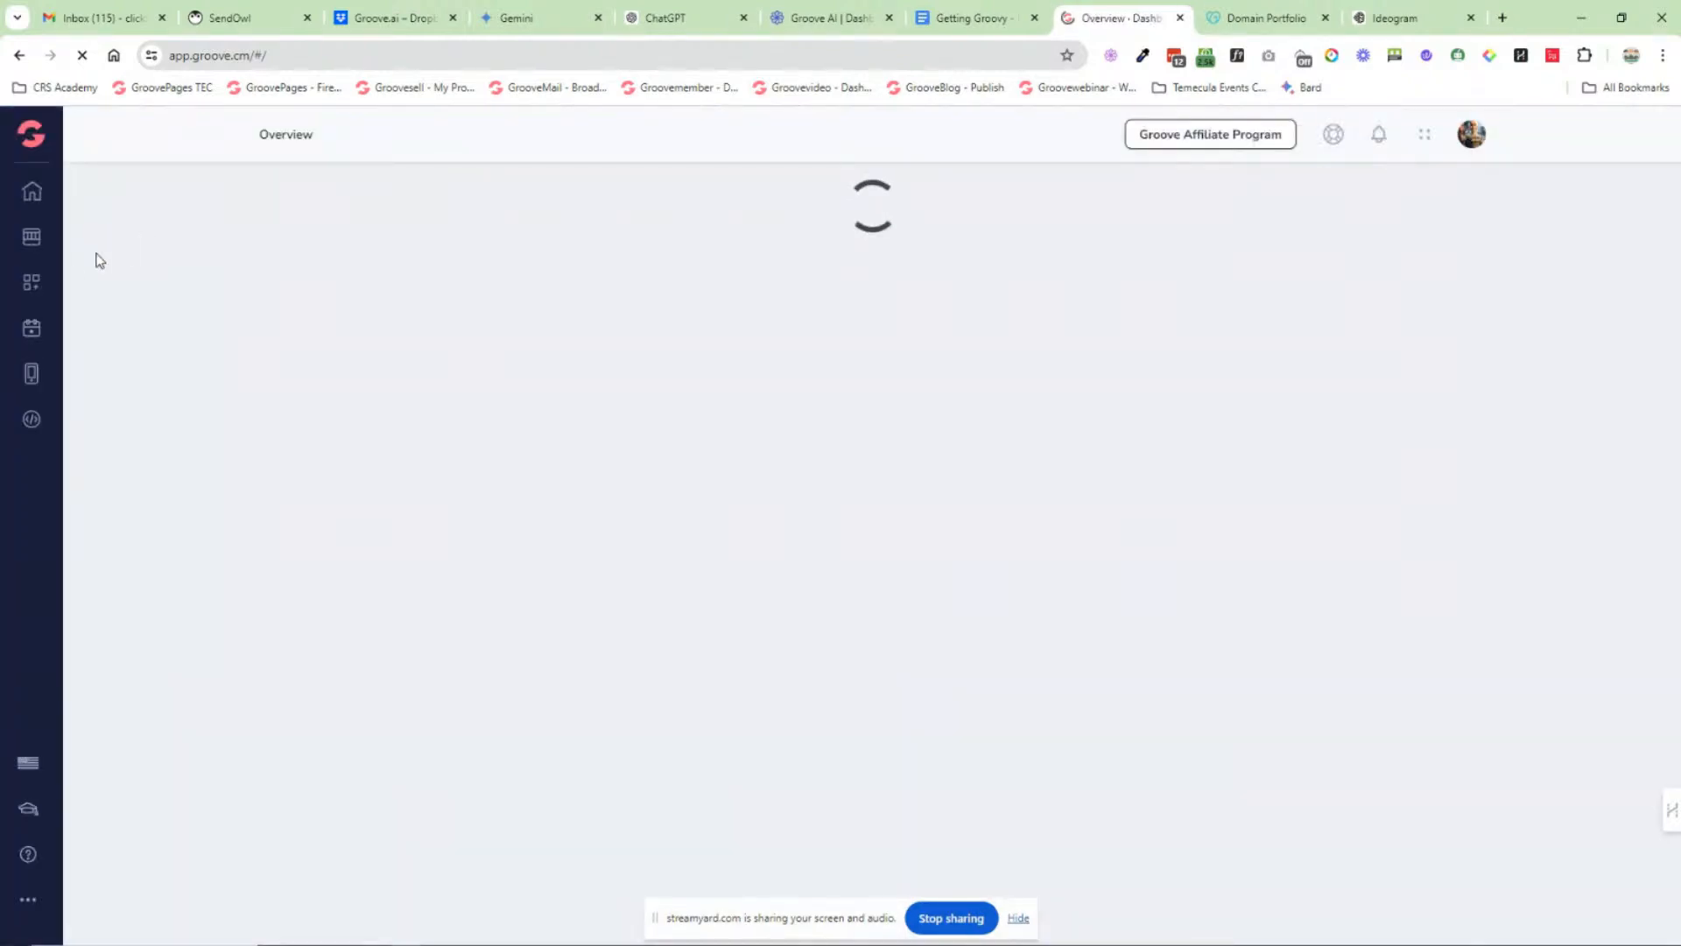
click(31, 284)
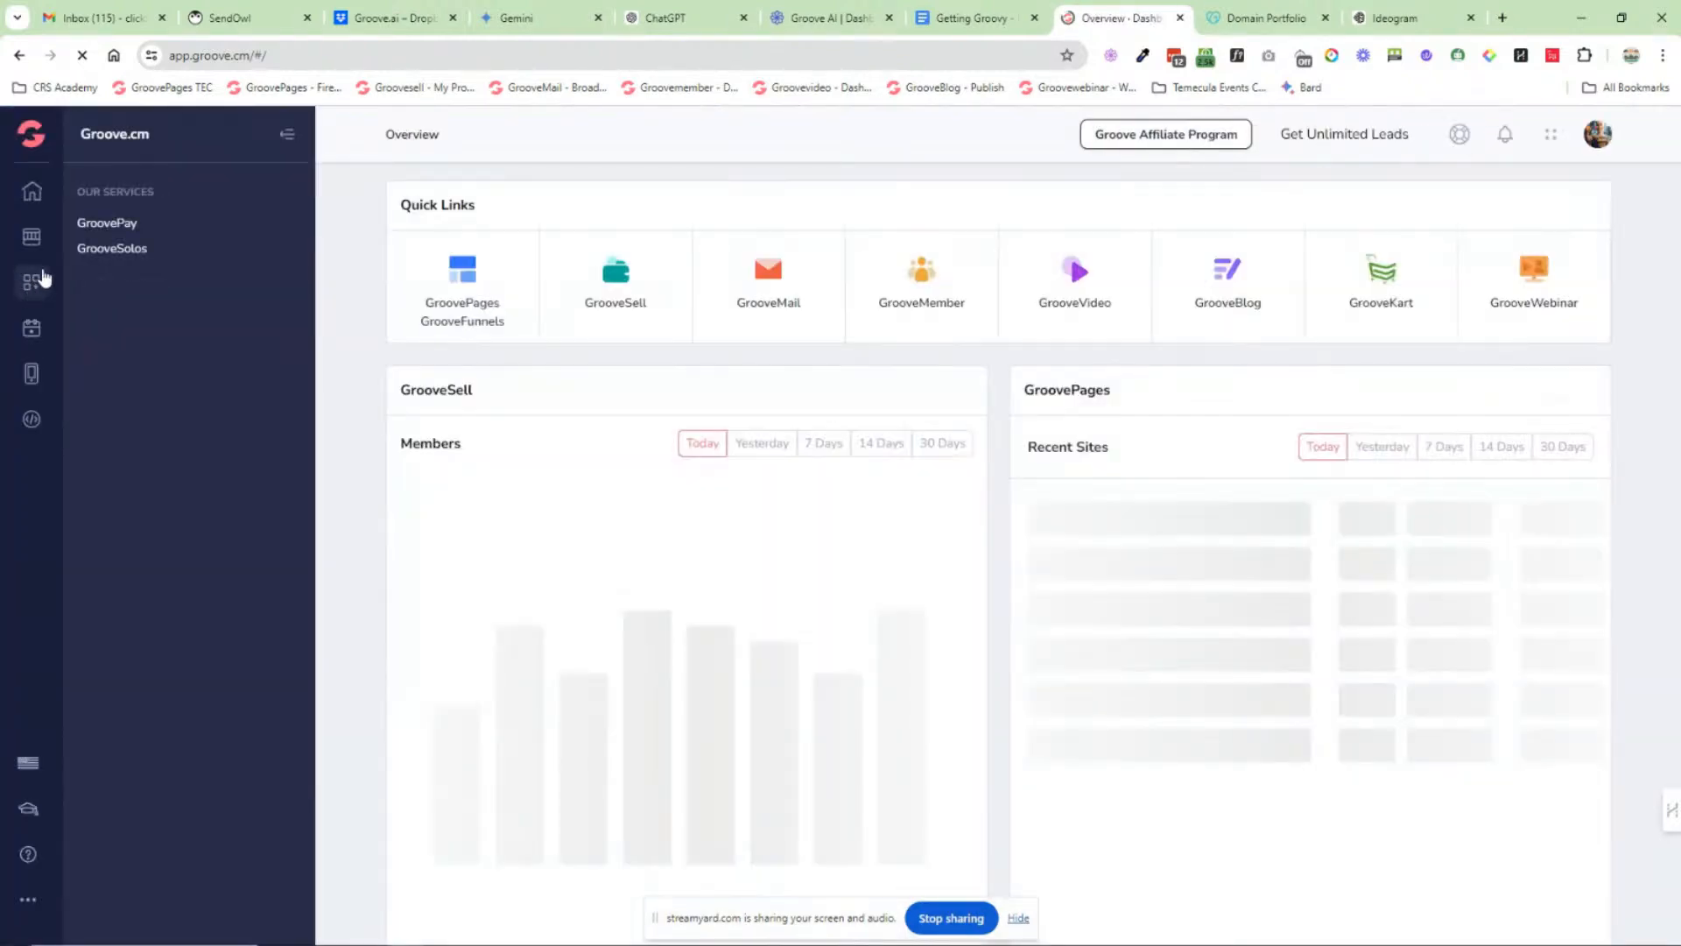
click(105, 229)
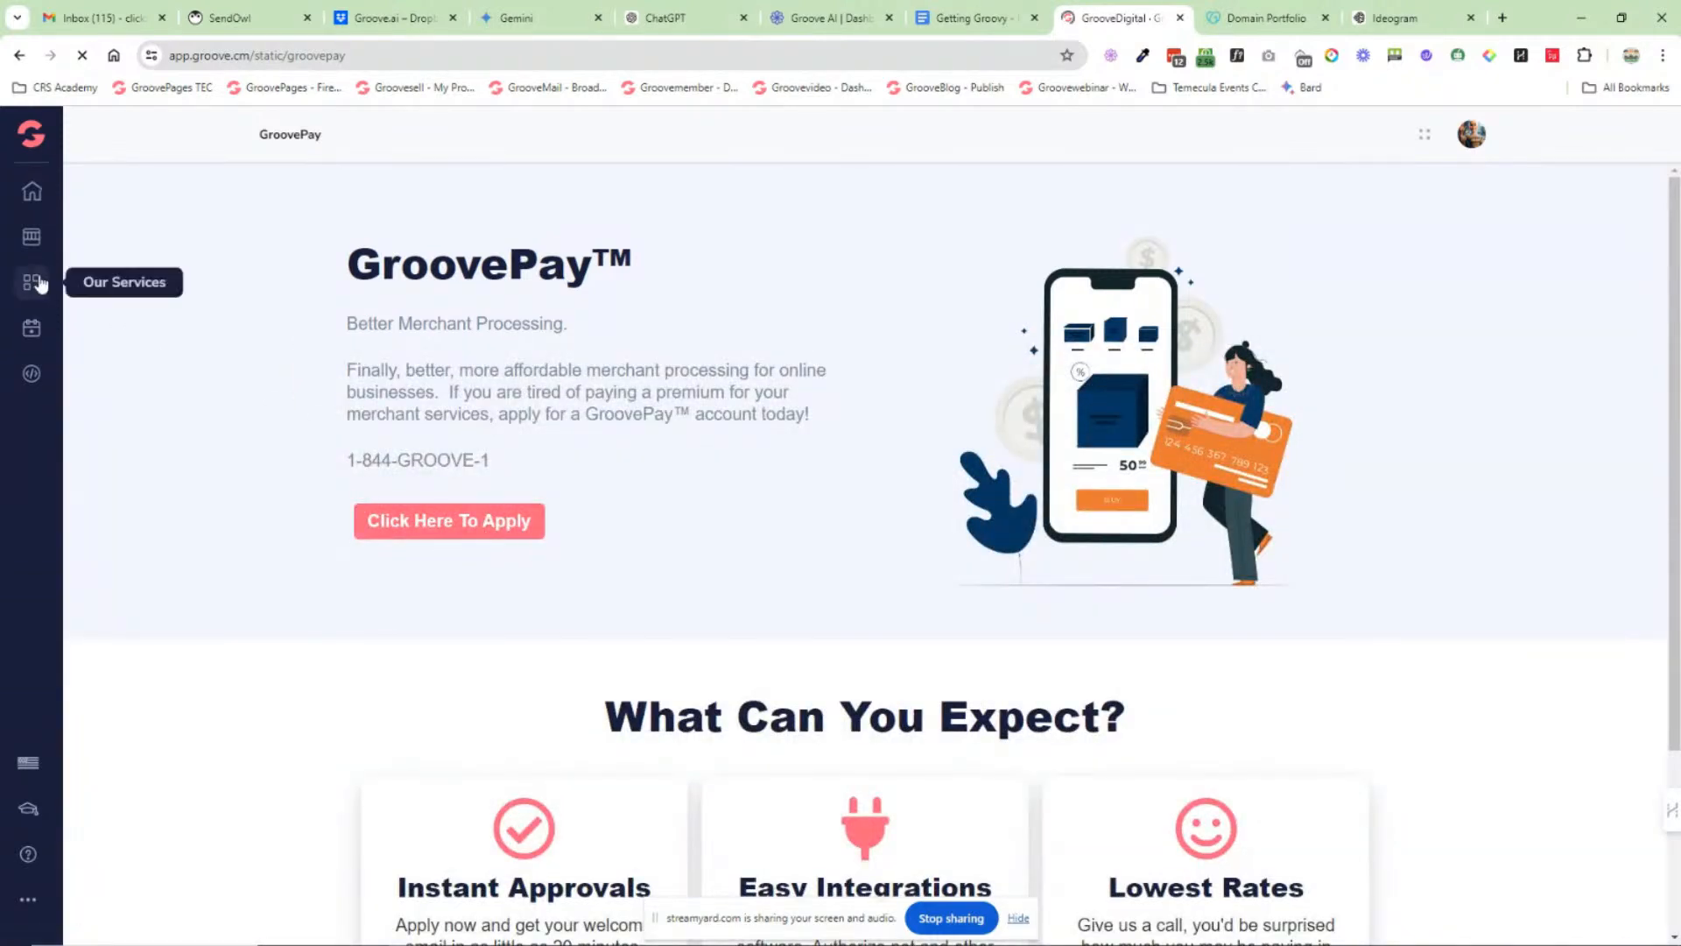
click(35, 282)
click(103, 251)
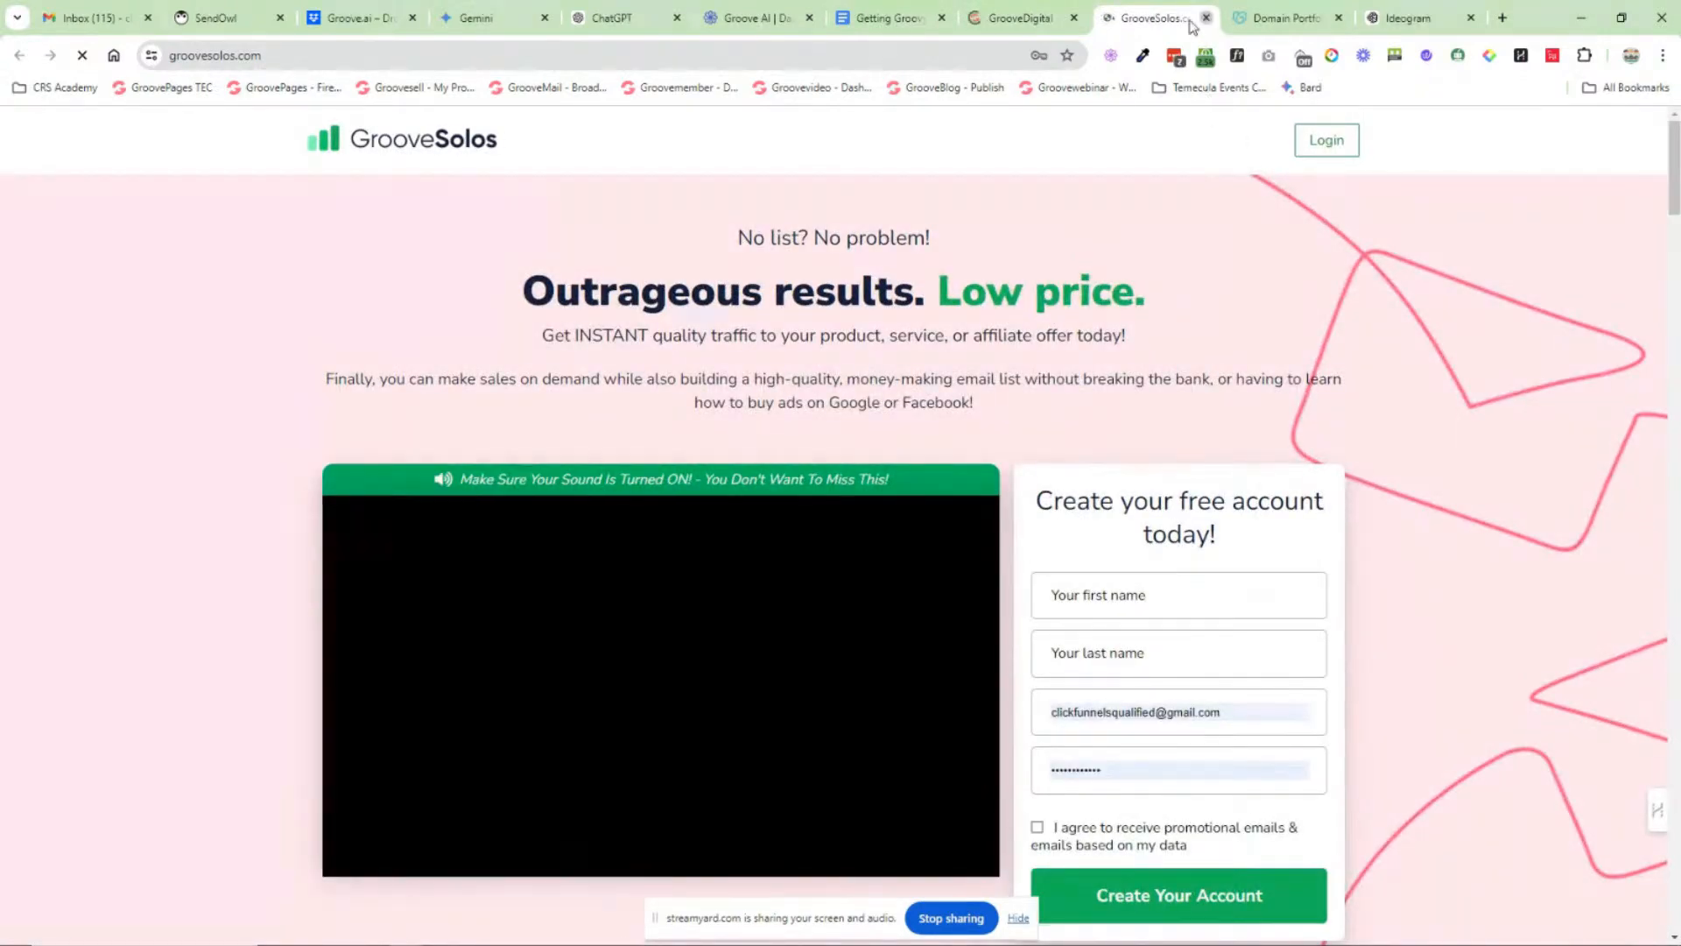
click(1207, 19)
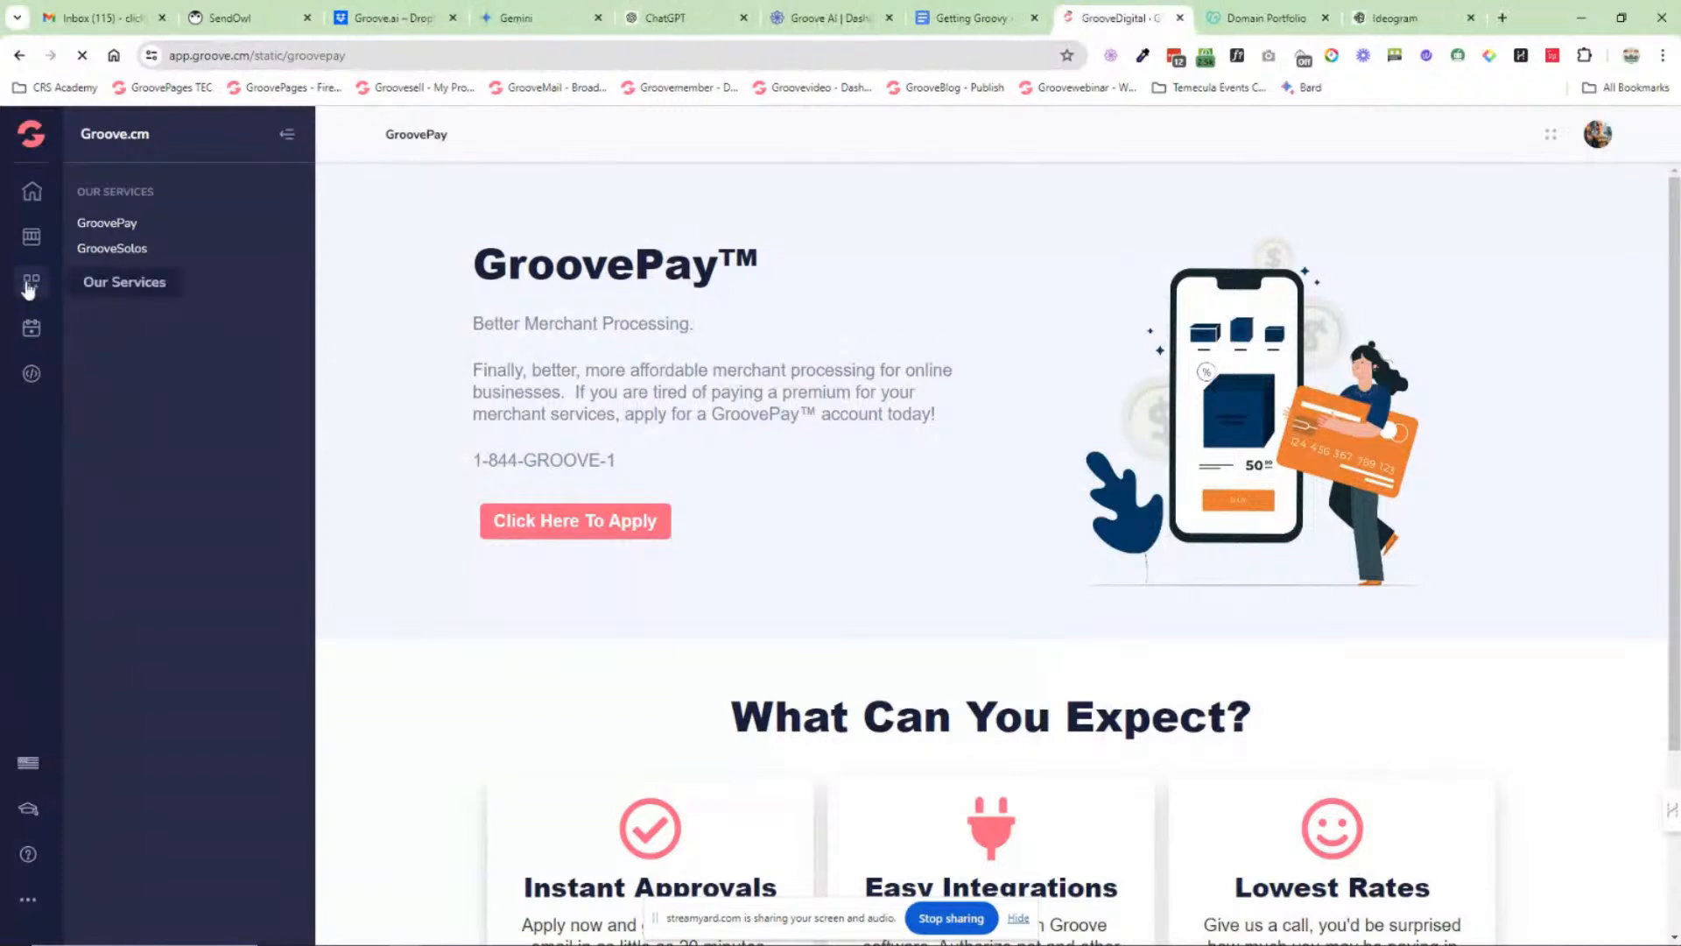
Step: View the GrooveKon event site, close it, and open the Marketers Cruise site from Events & Workshops
click(27, 338)
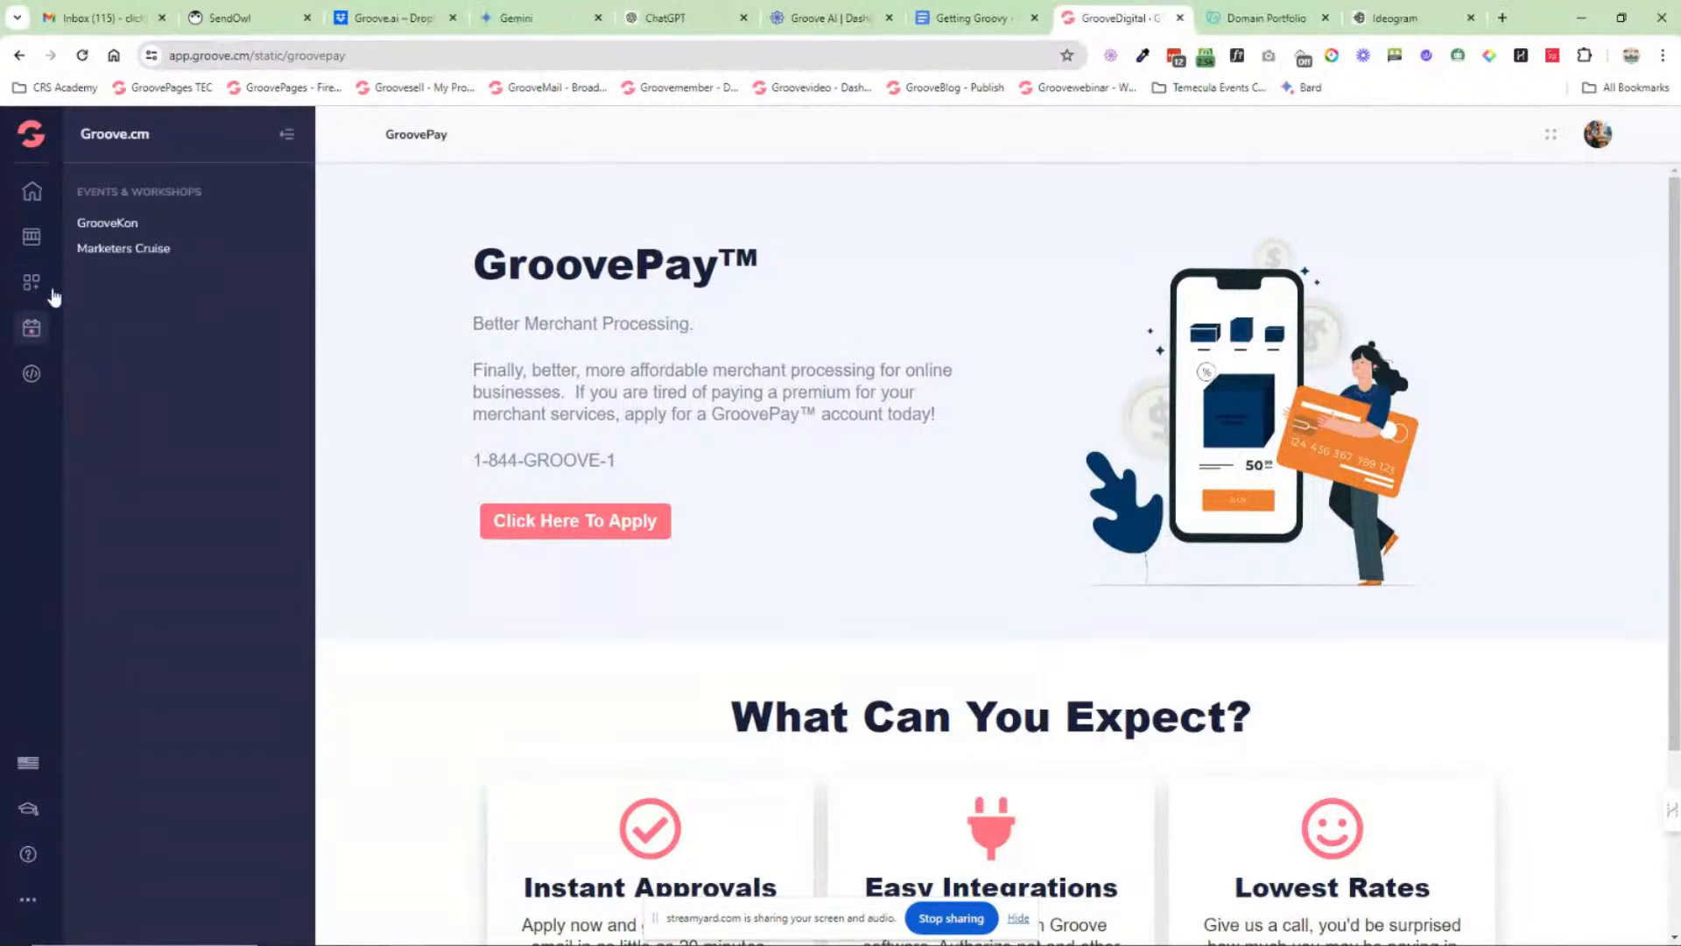
click(112, 225)
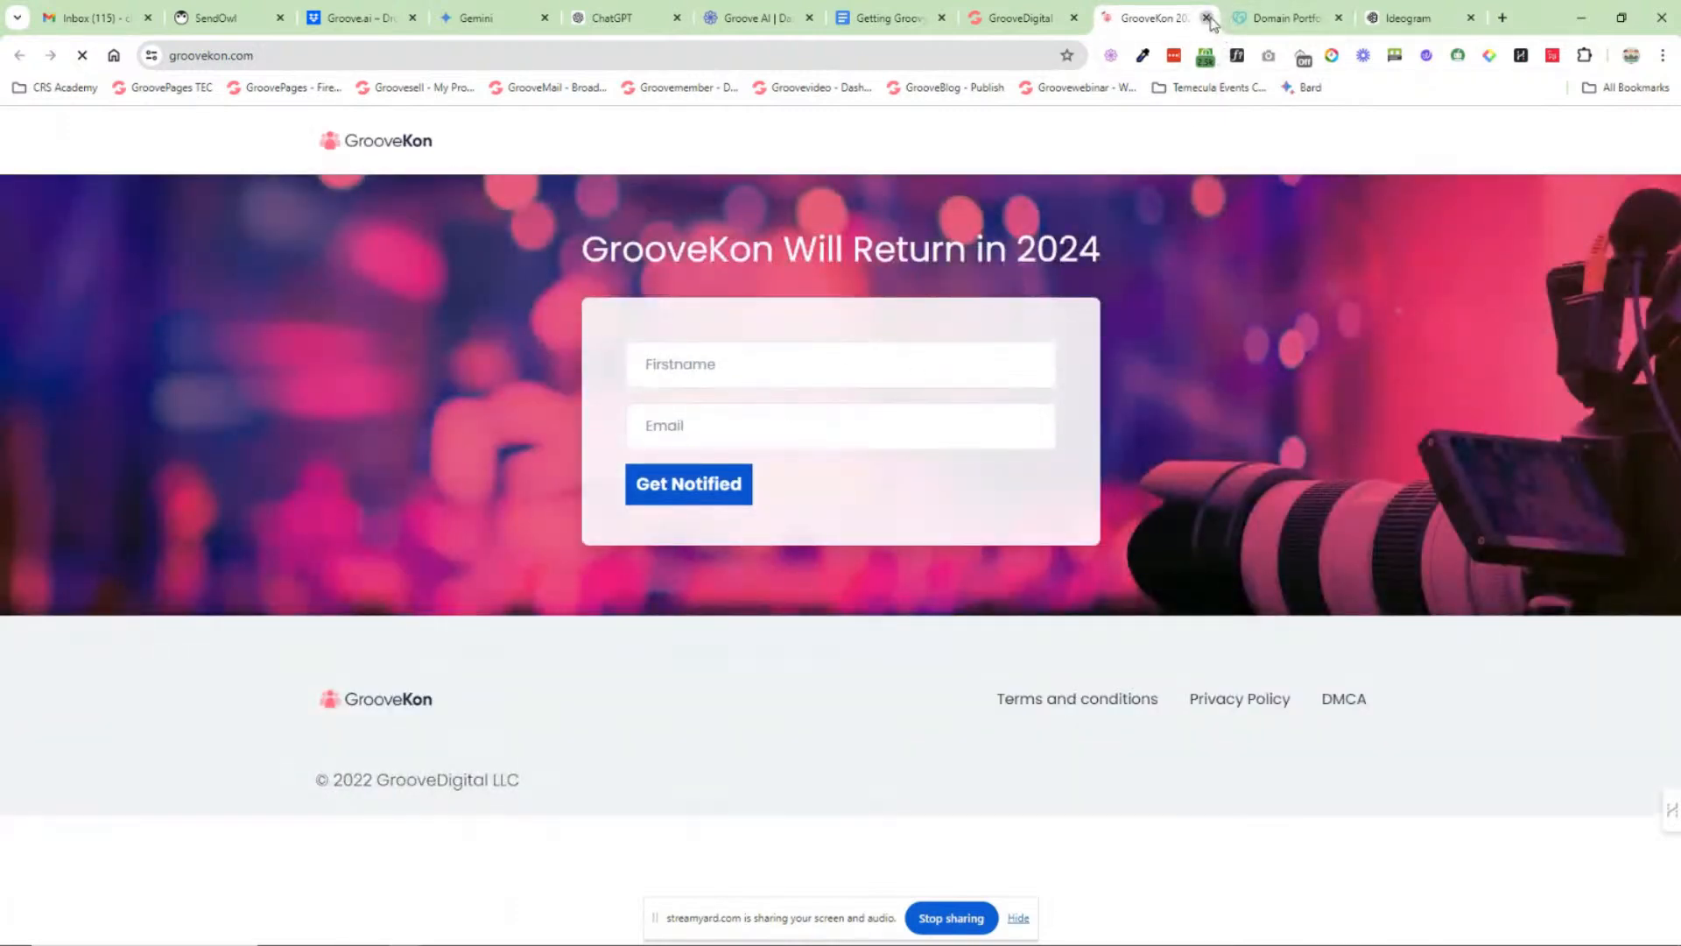
click(1208, 18)
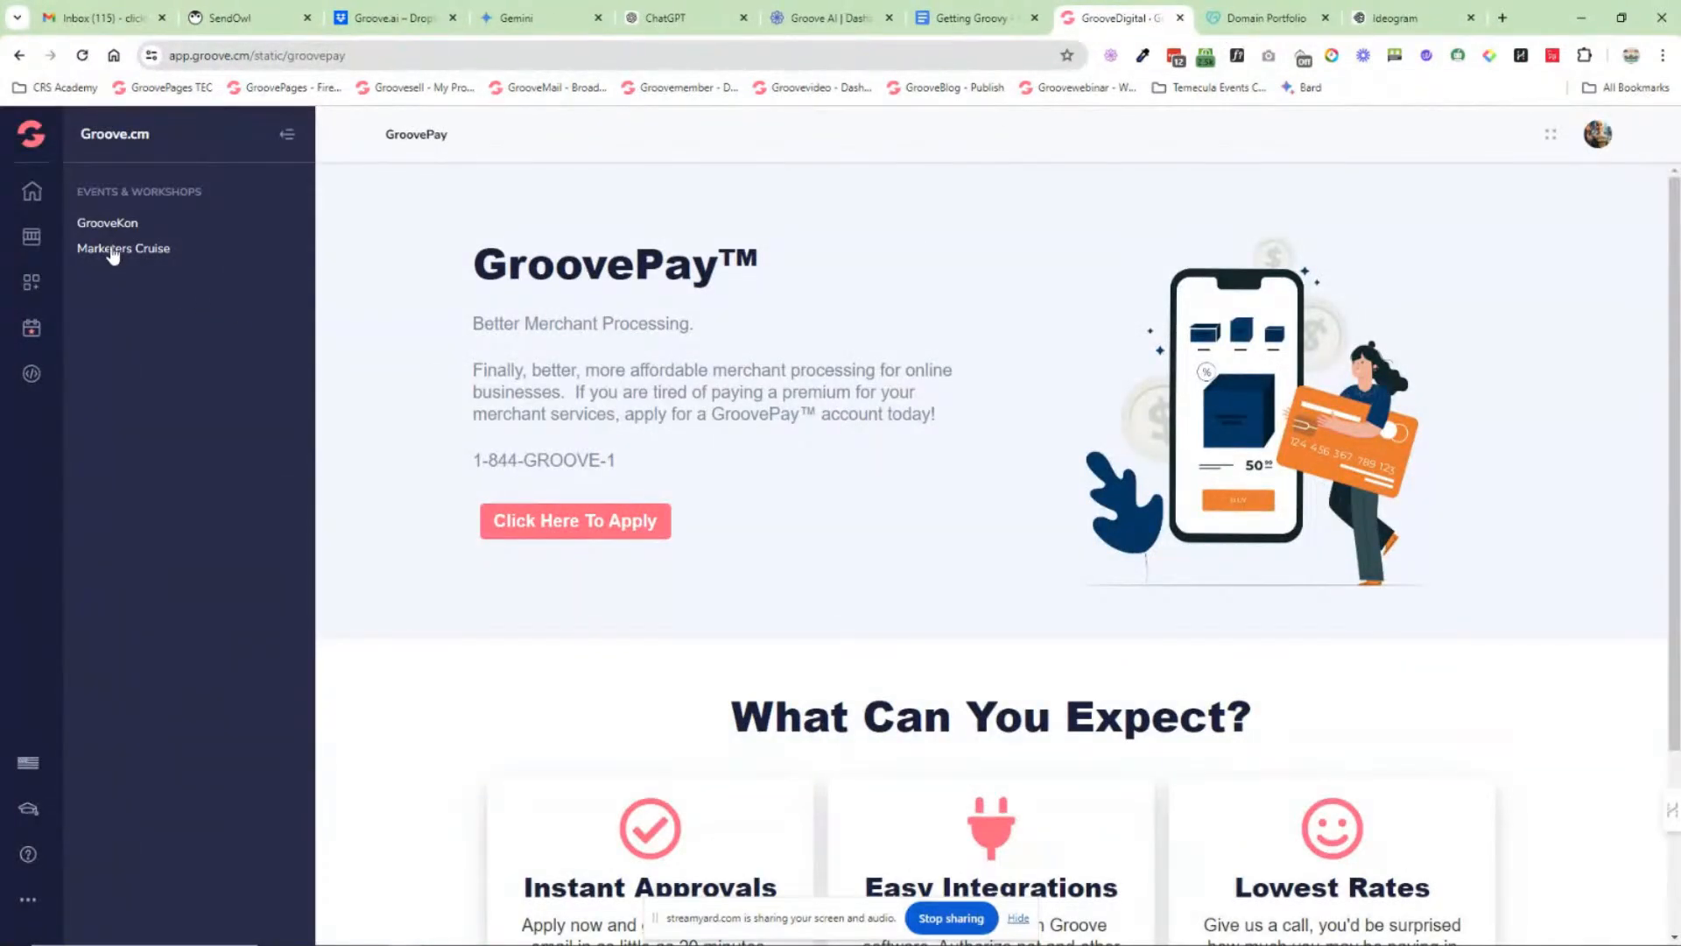
click(147, 251)
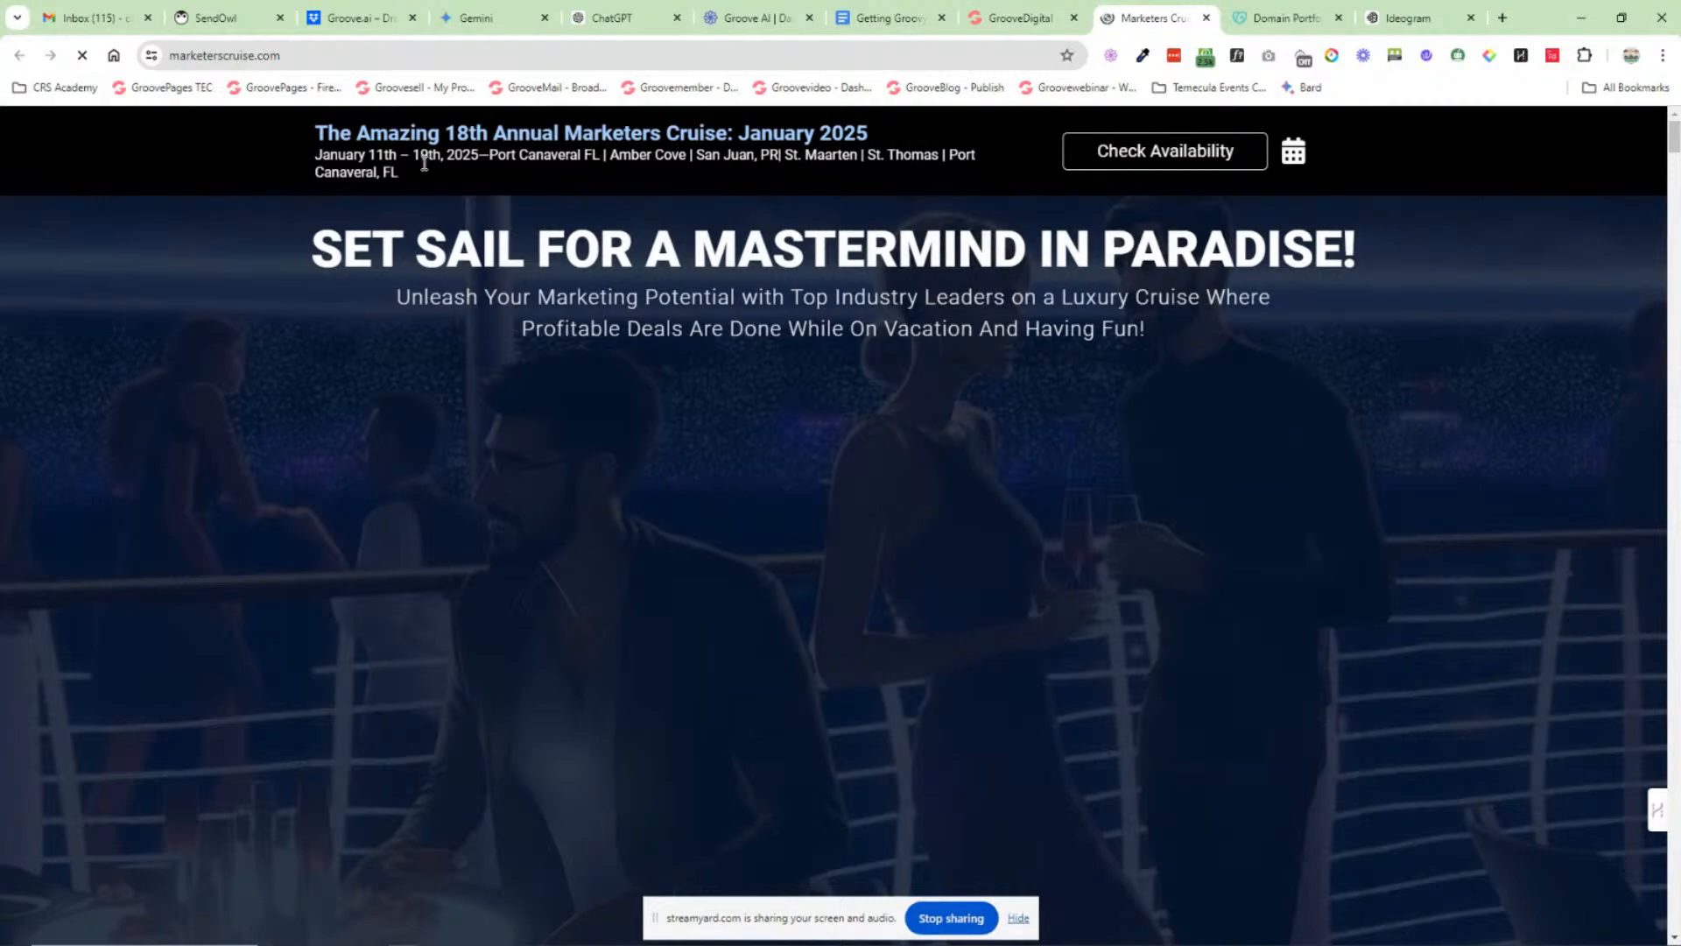
Step: Browse the Marketers Cruise site, including the hosts section, and close it to return to the Groove dashboard
scroll(1460, 348, down, 15)
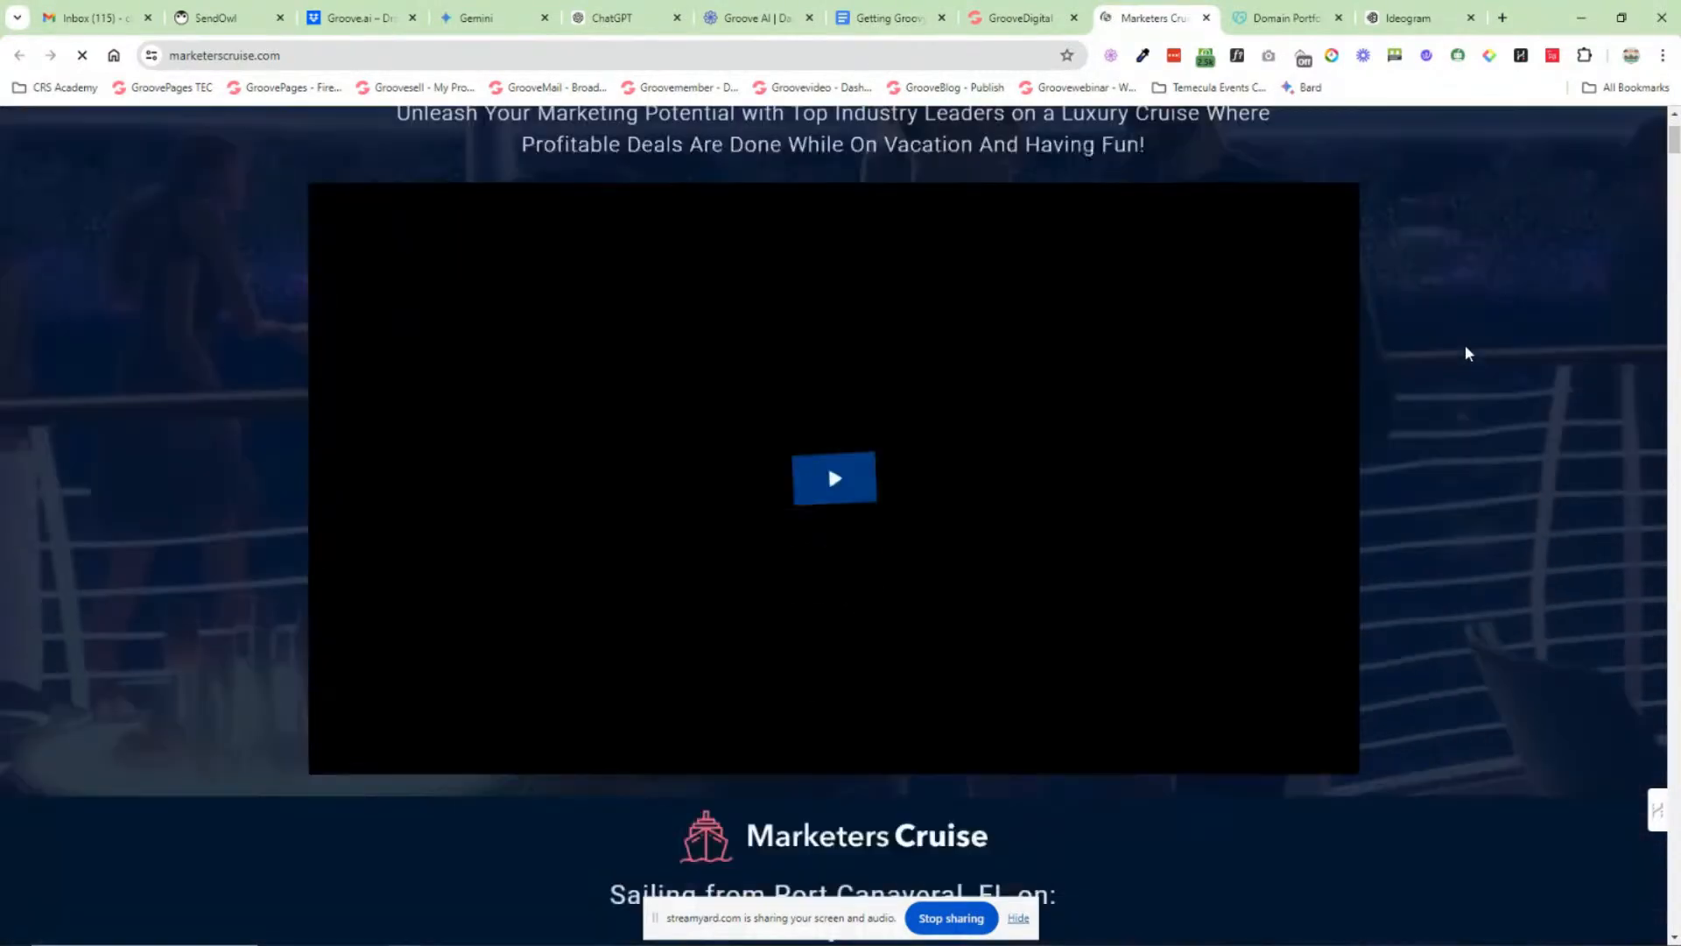
scroll(1468, 336, down, 5)
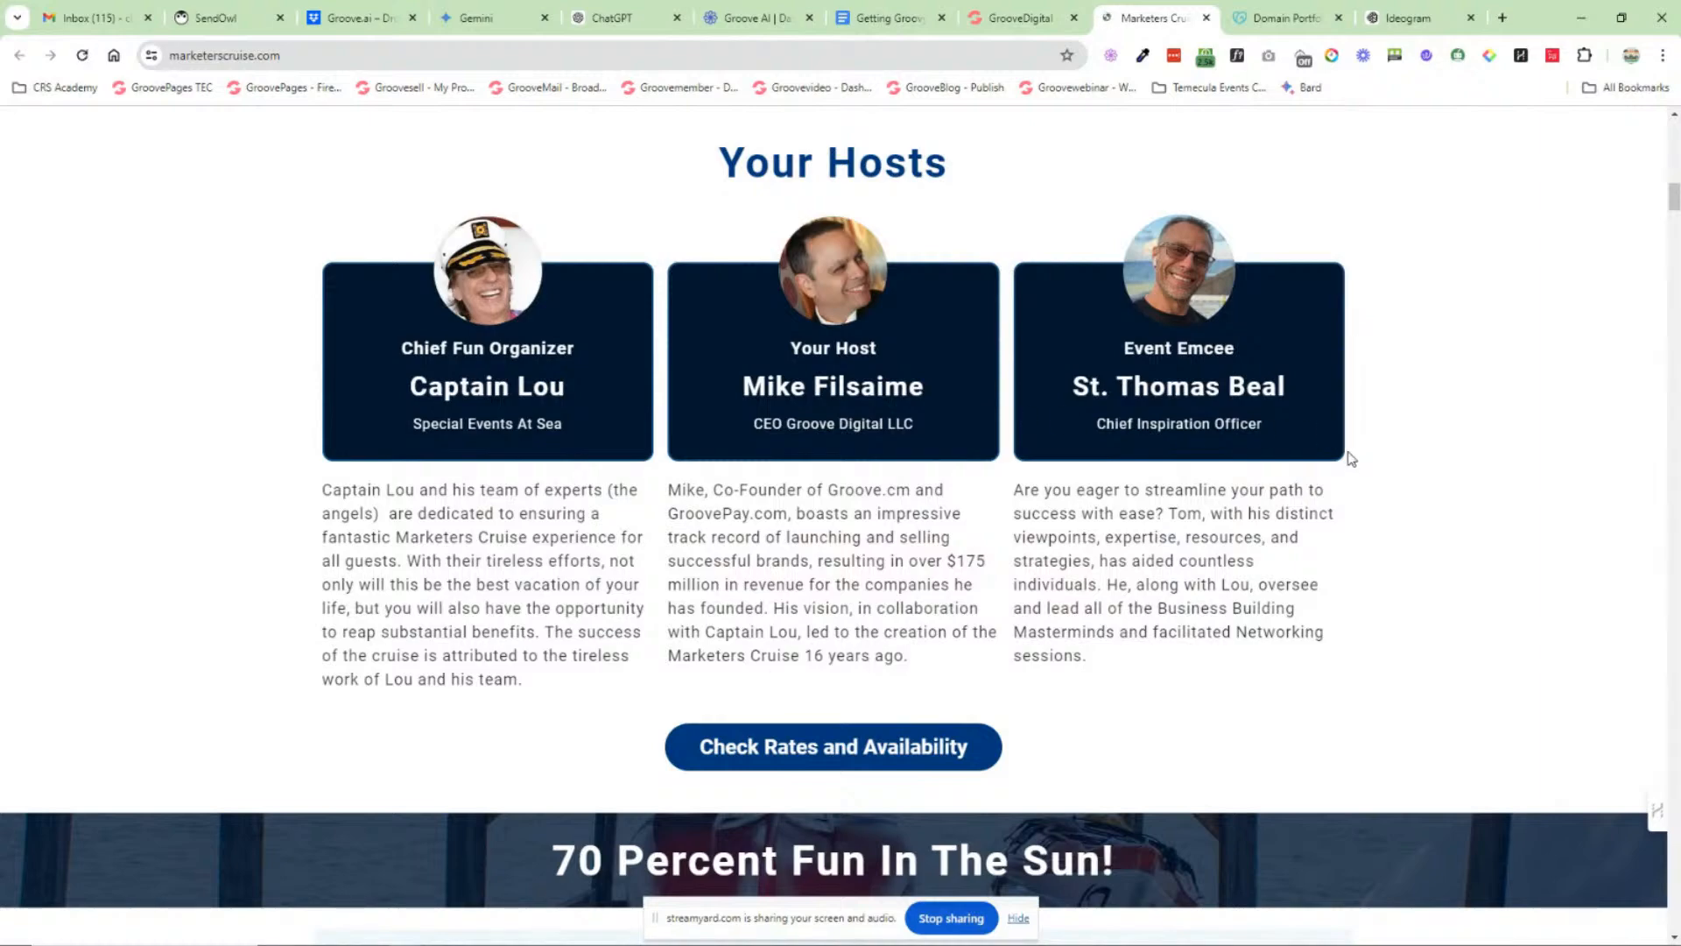
scroll(1405, 429, down, 9)
scroll(545, 295, down, 5)
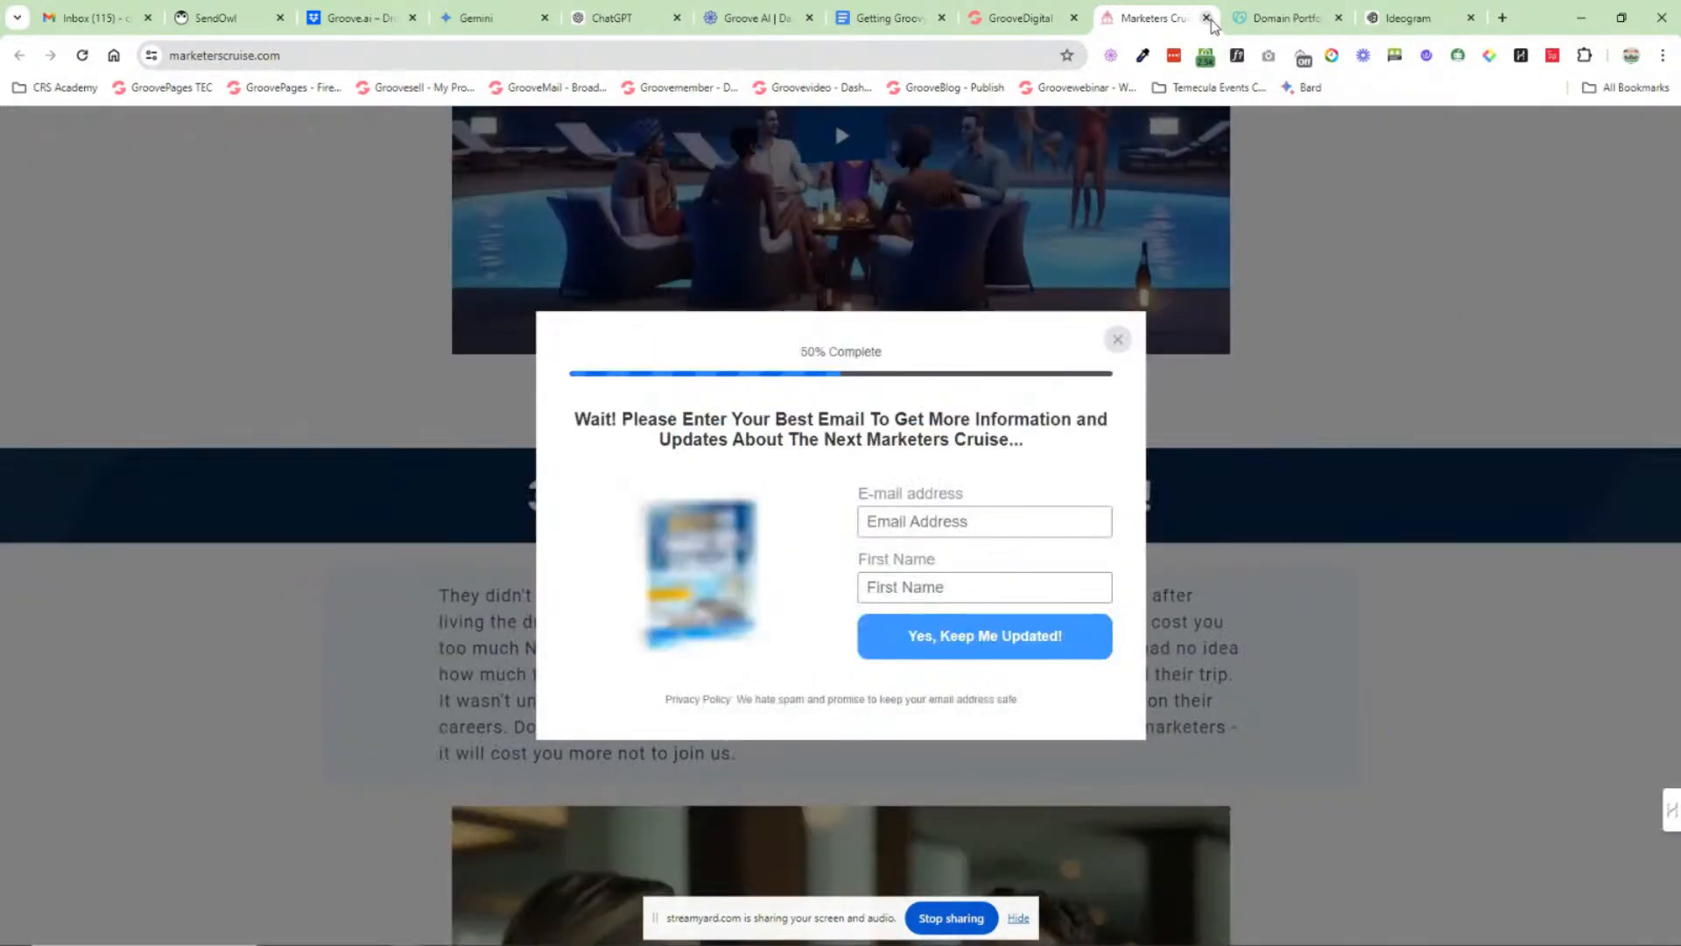
click(1207, 18)
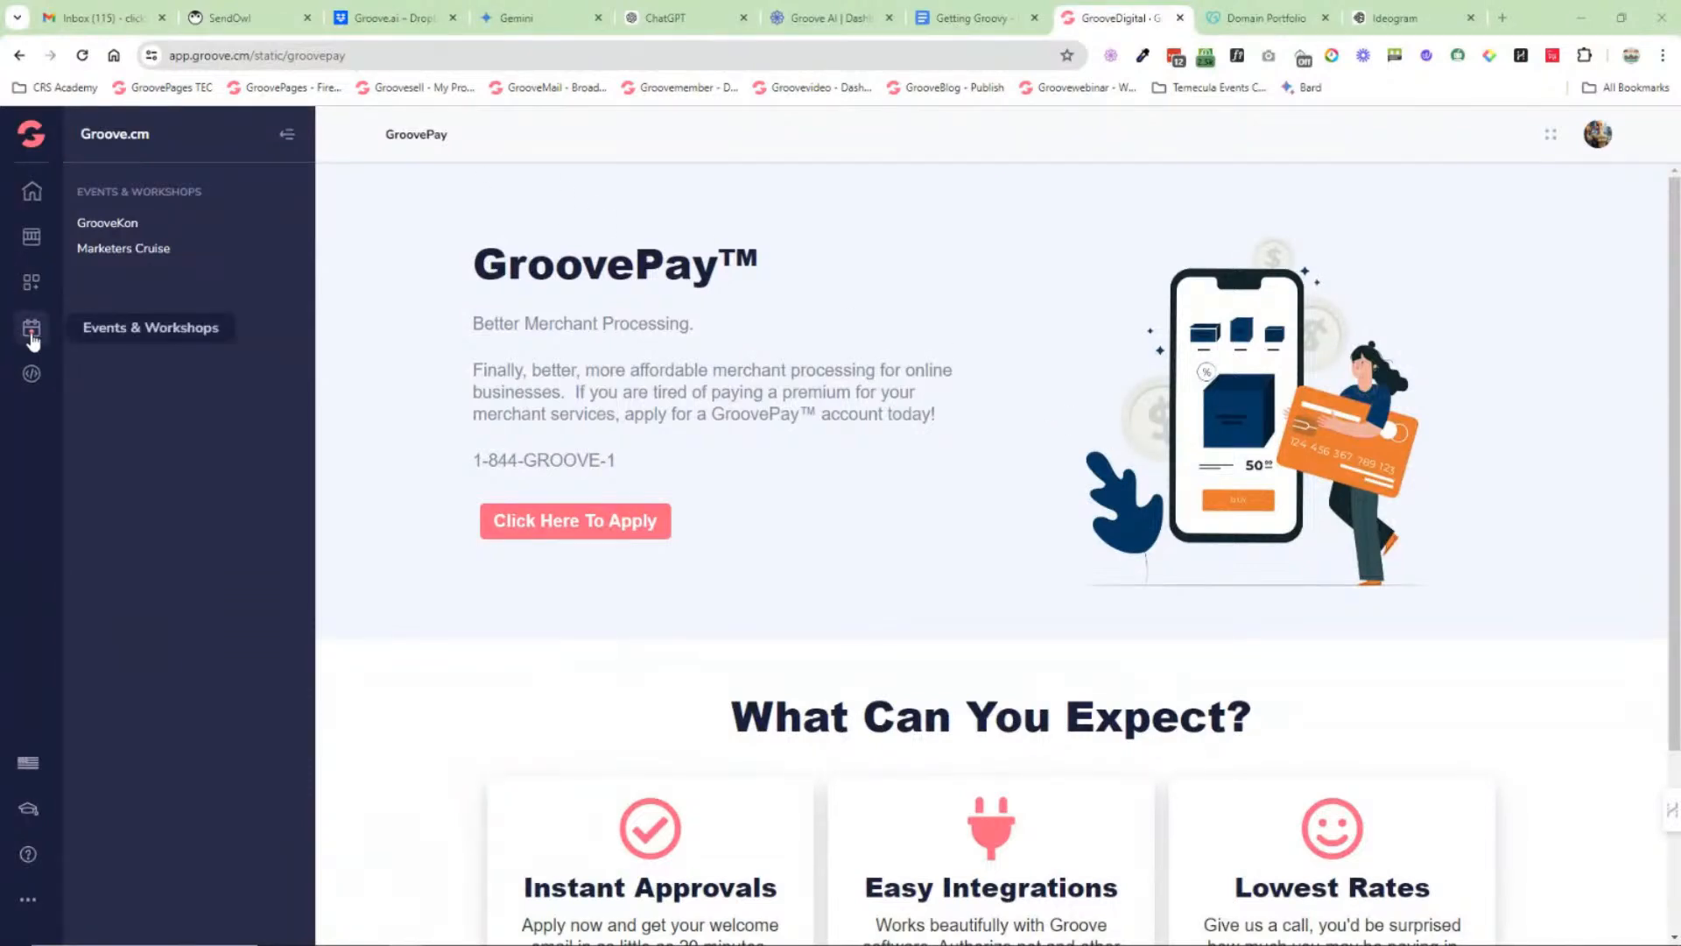
Step: View the developer API key settings in the account, close them, and show the available dashboard languages
click(32, 373)
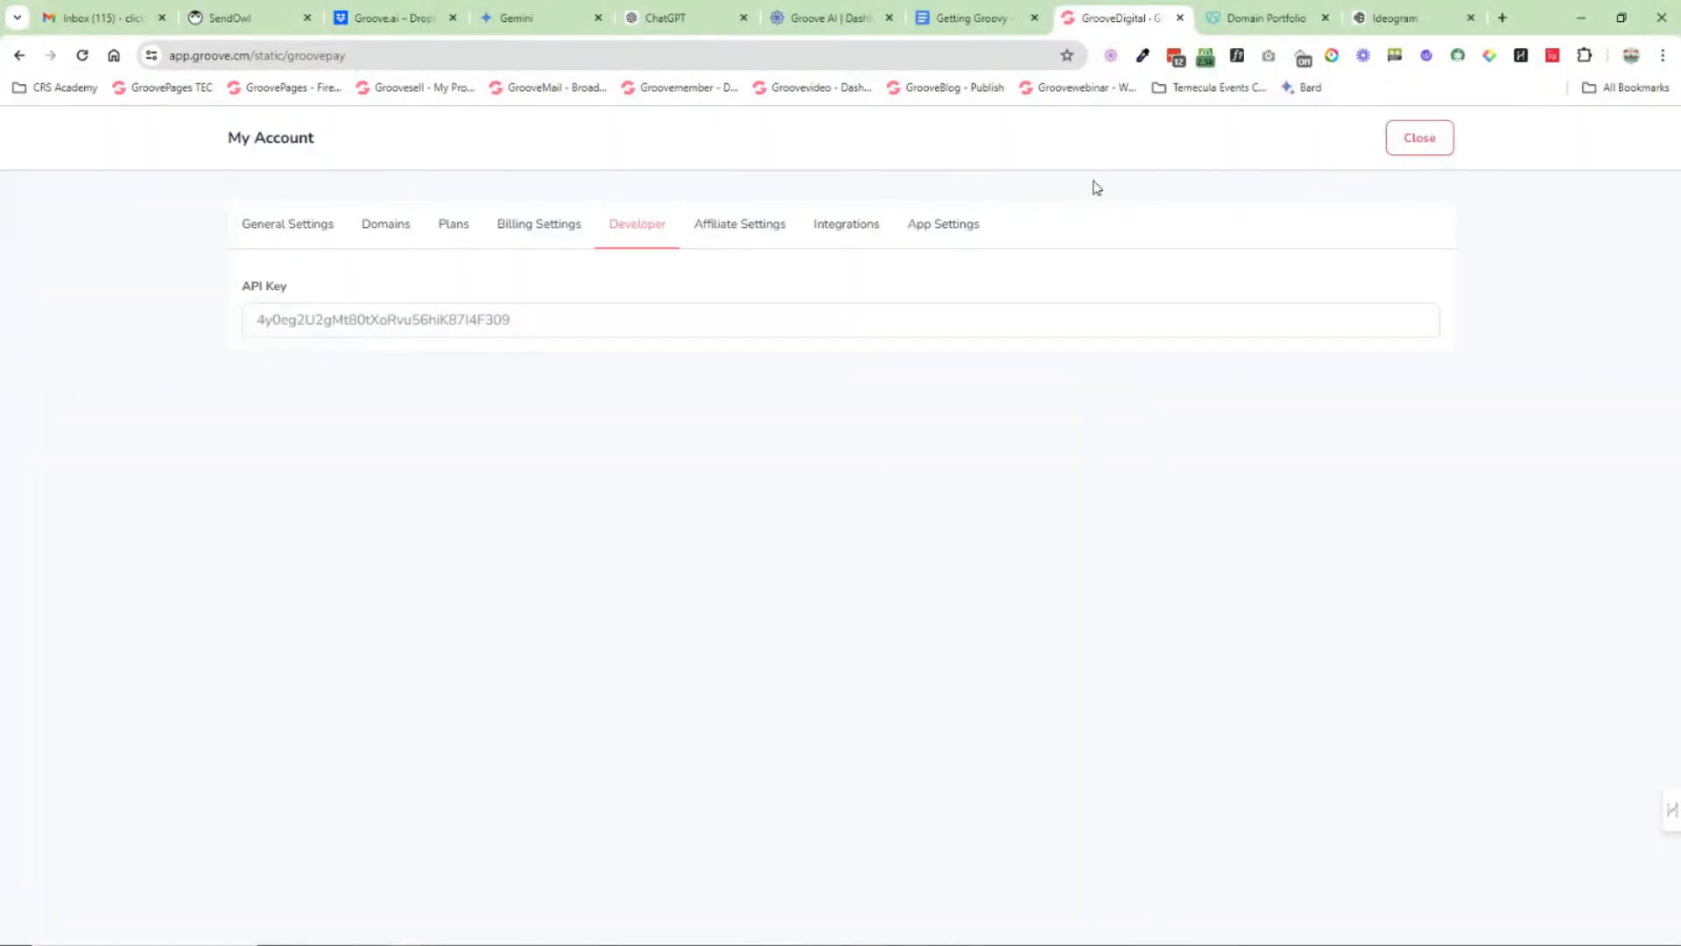
click(1396, 146)
mouse_move(11, 762)
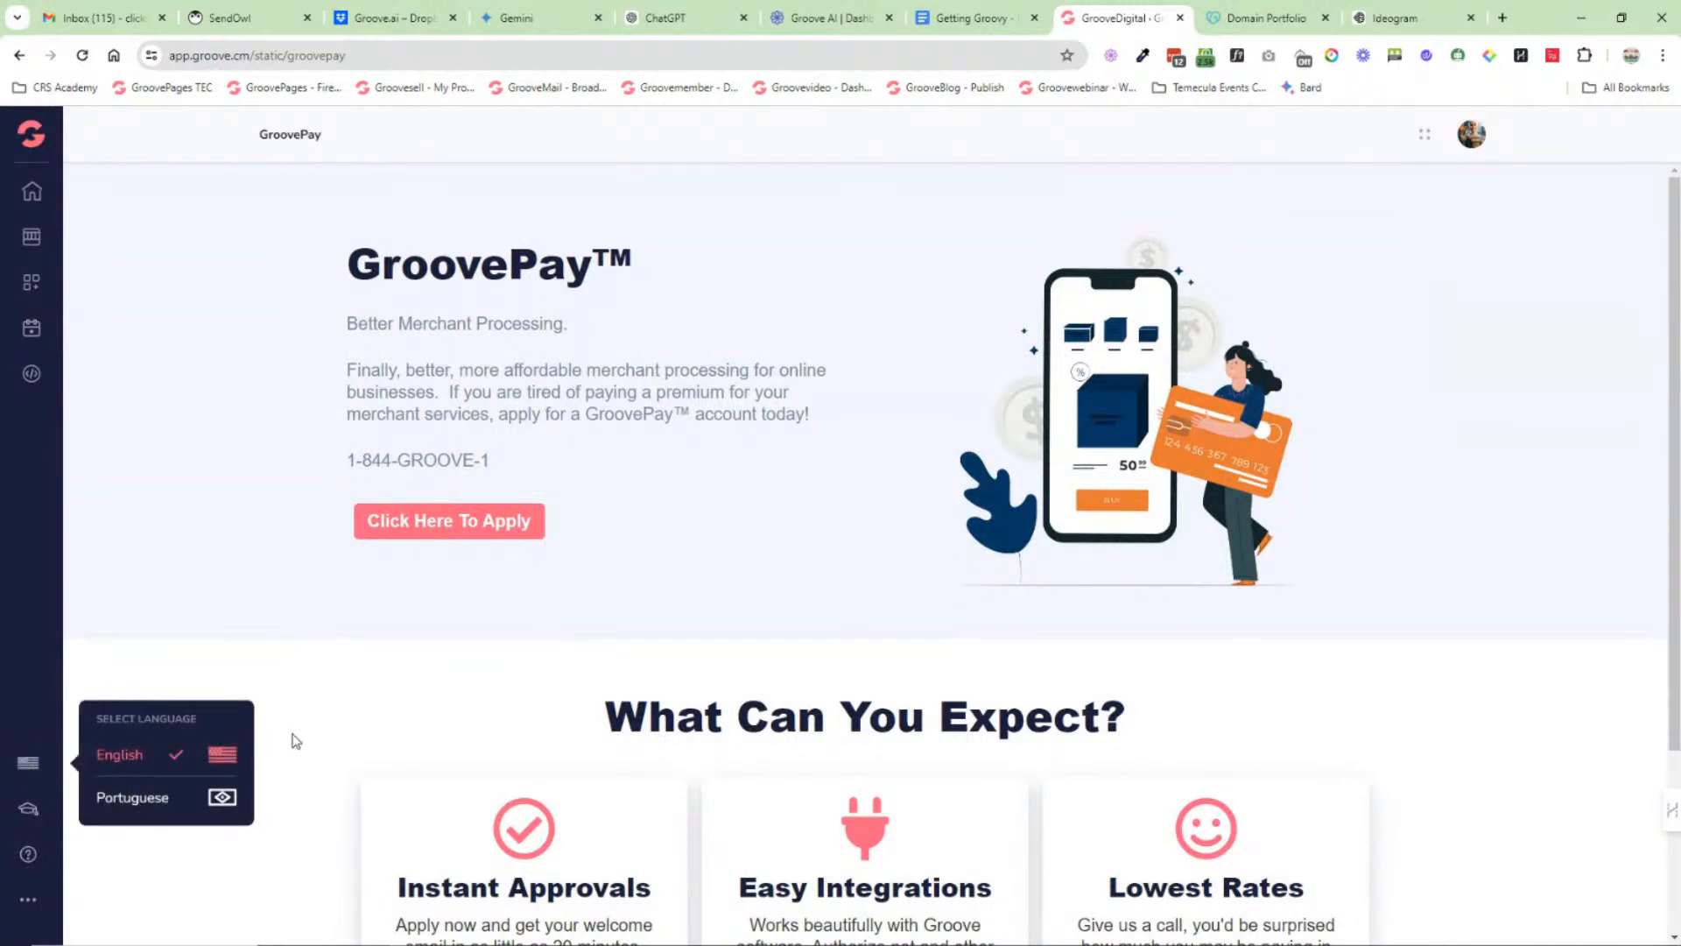
Step: Open the GrooveDigital Academy training site from the dashboard and close it again
click(30, 814)
click(138, 223)
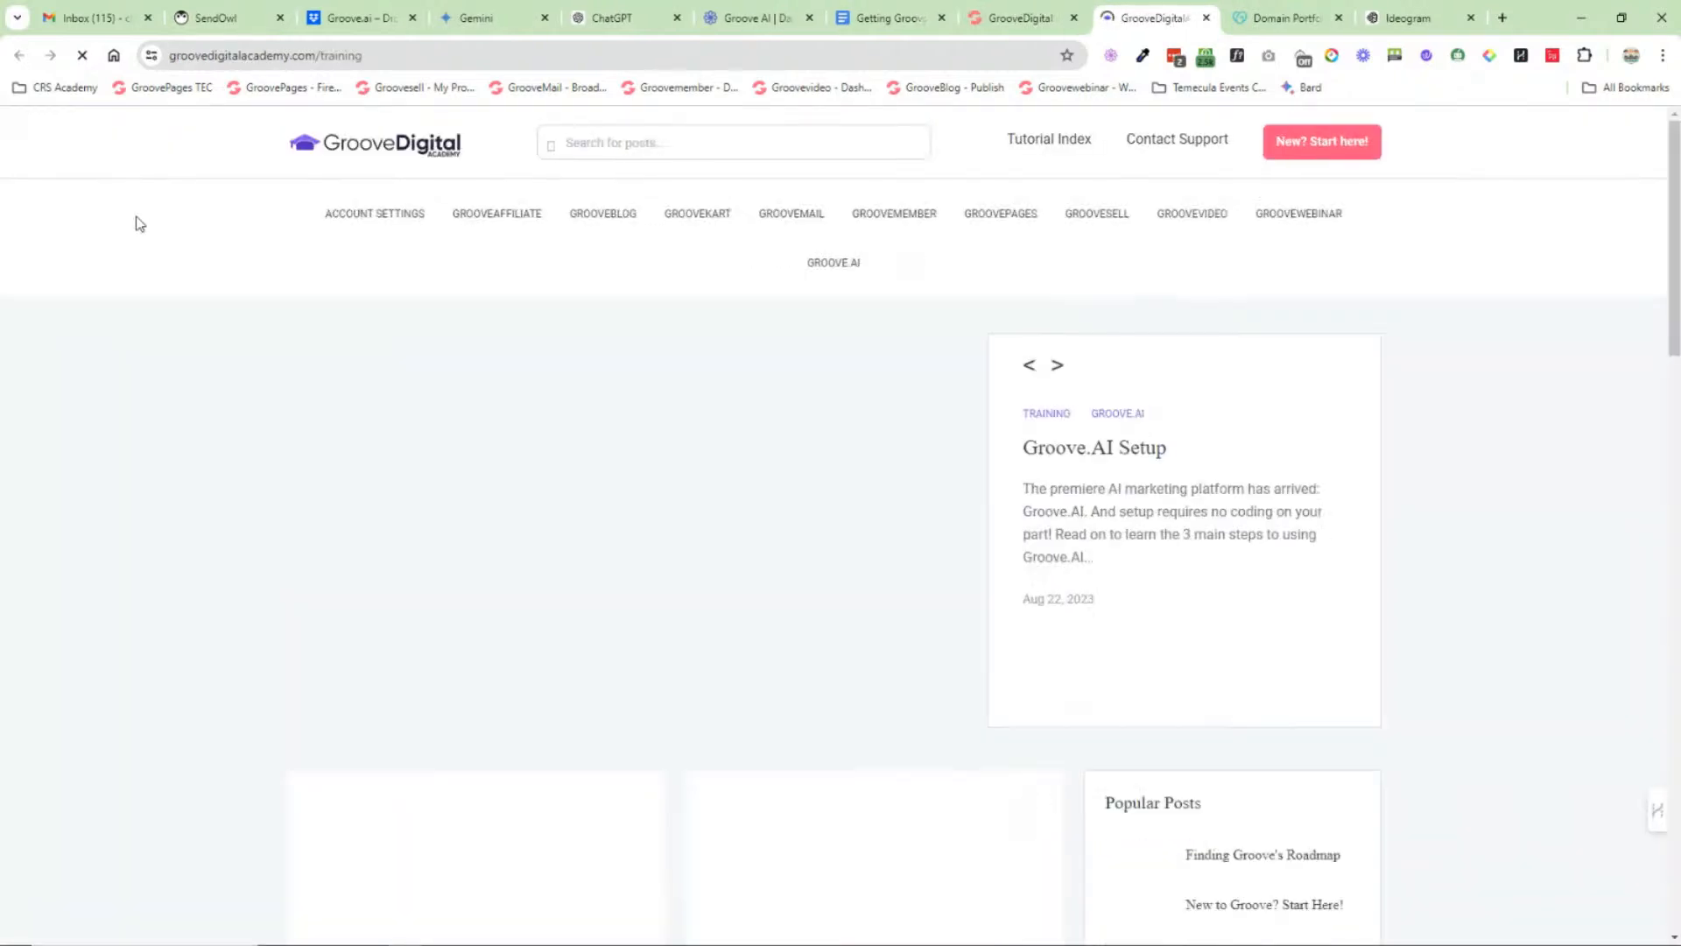
click(1206, 17)
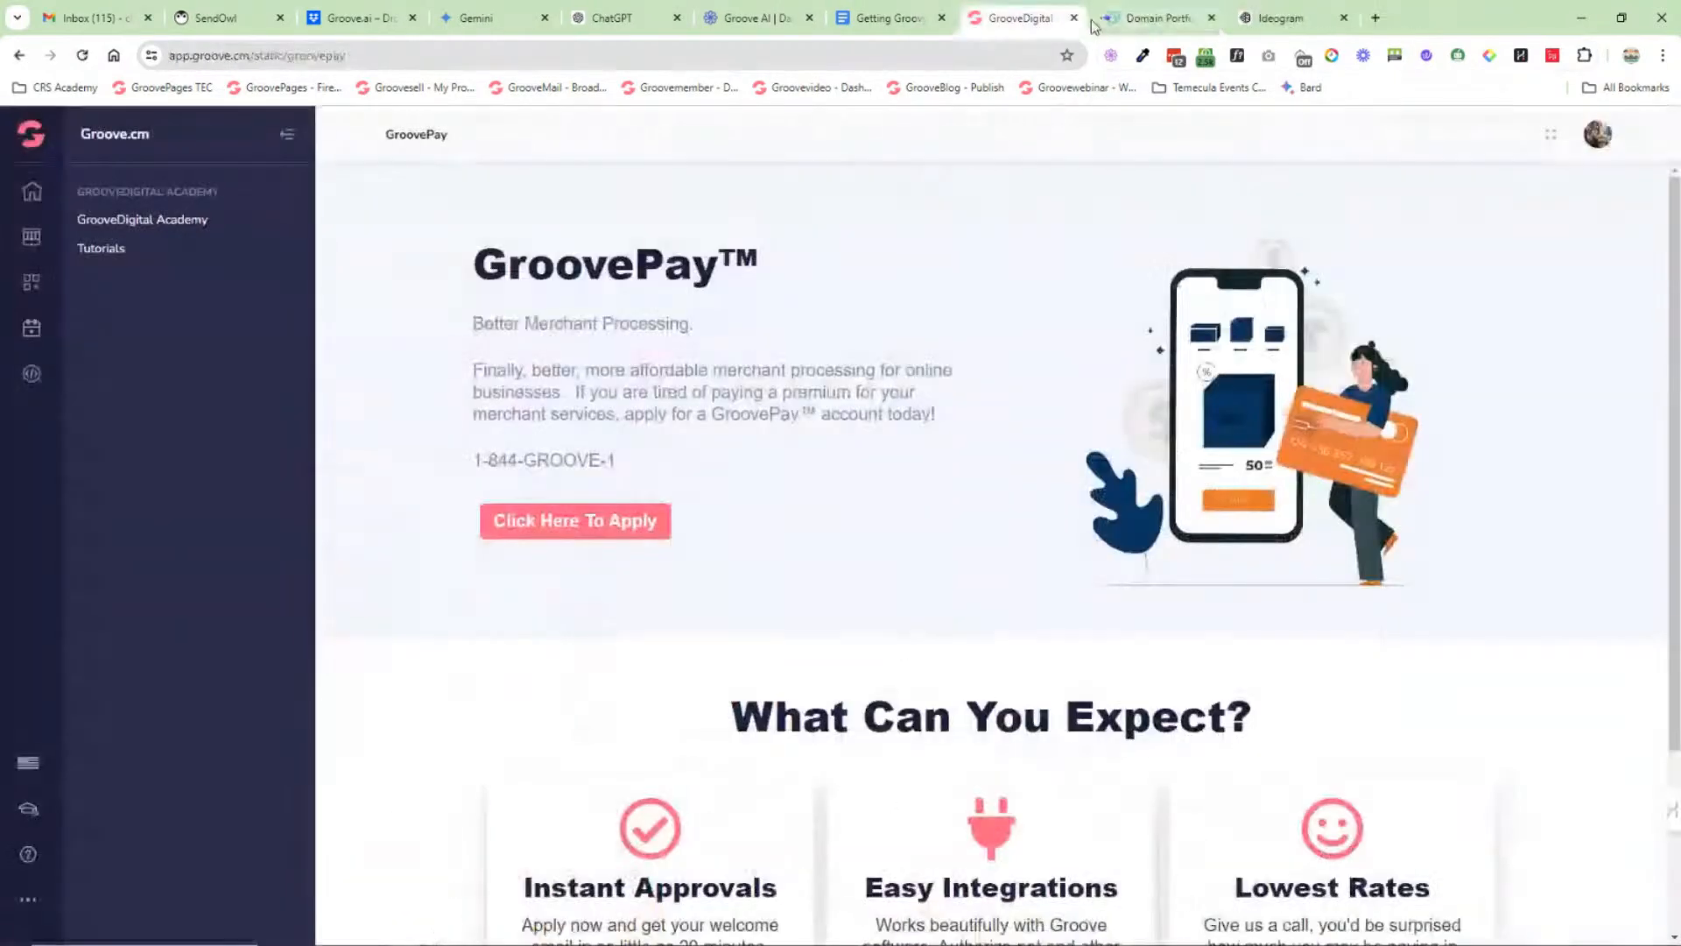
Step: Open the Groove Support Desk, show its chat support assistant, and dismiss the assistant window
click(27, 855)
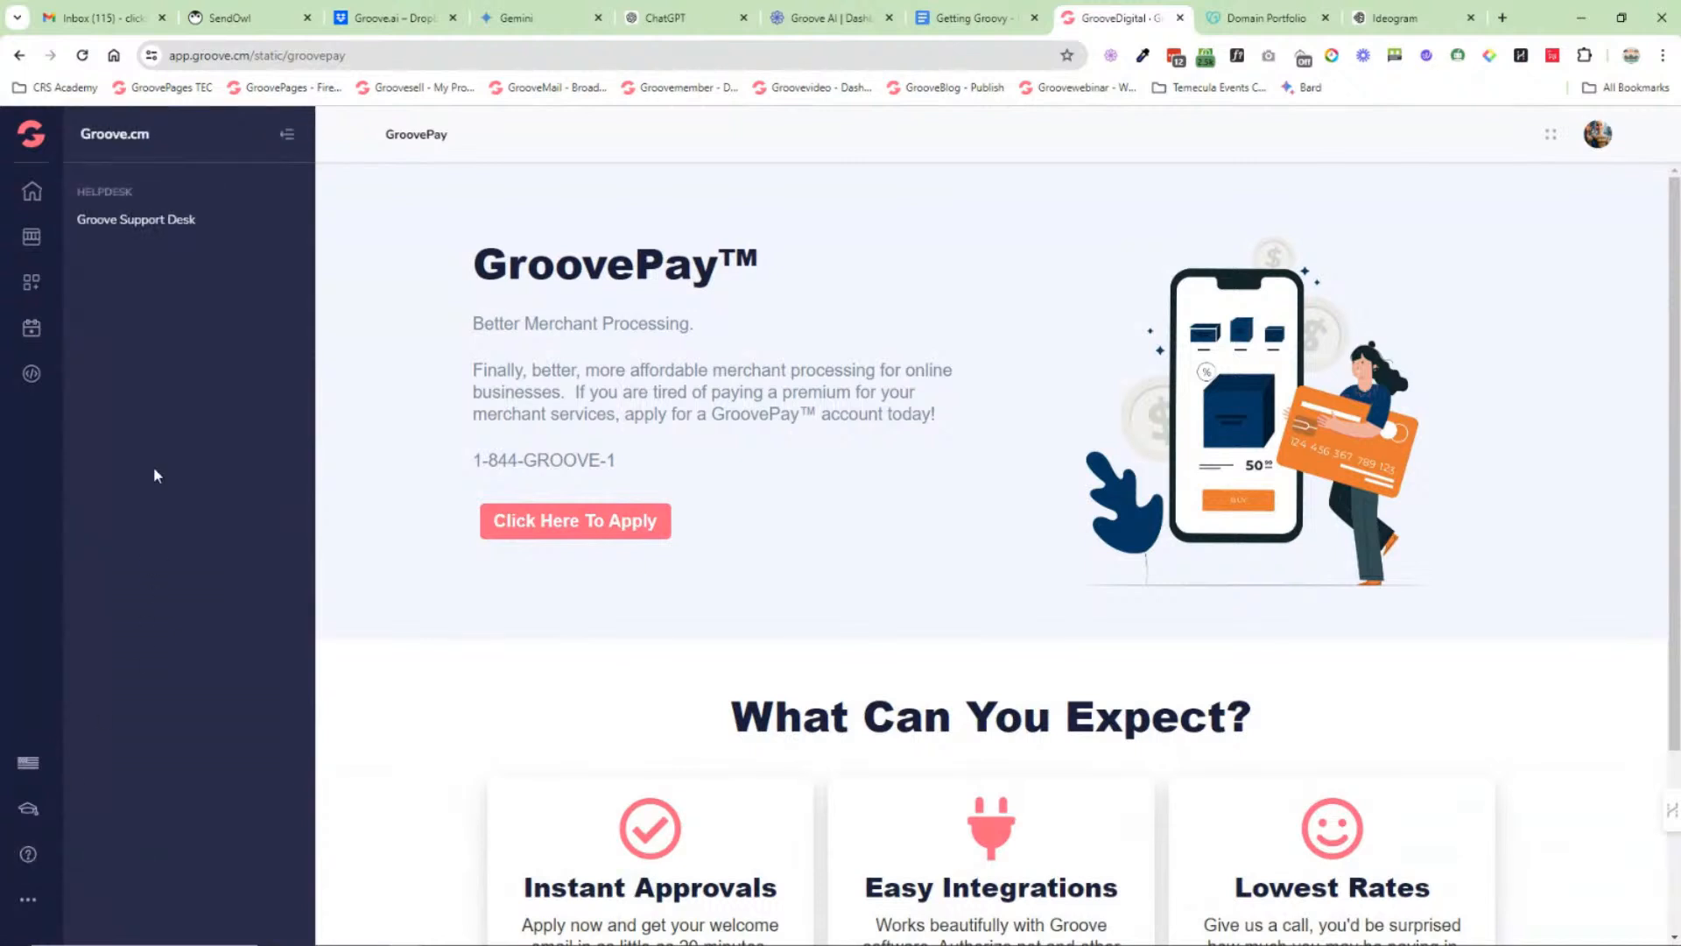
click(131, 221)
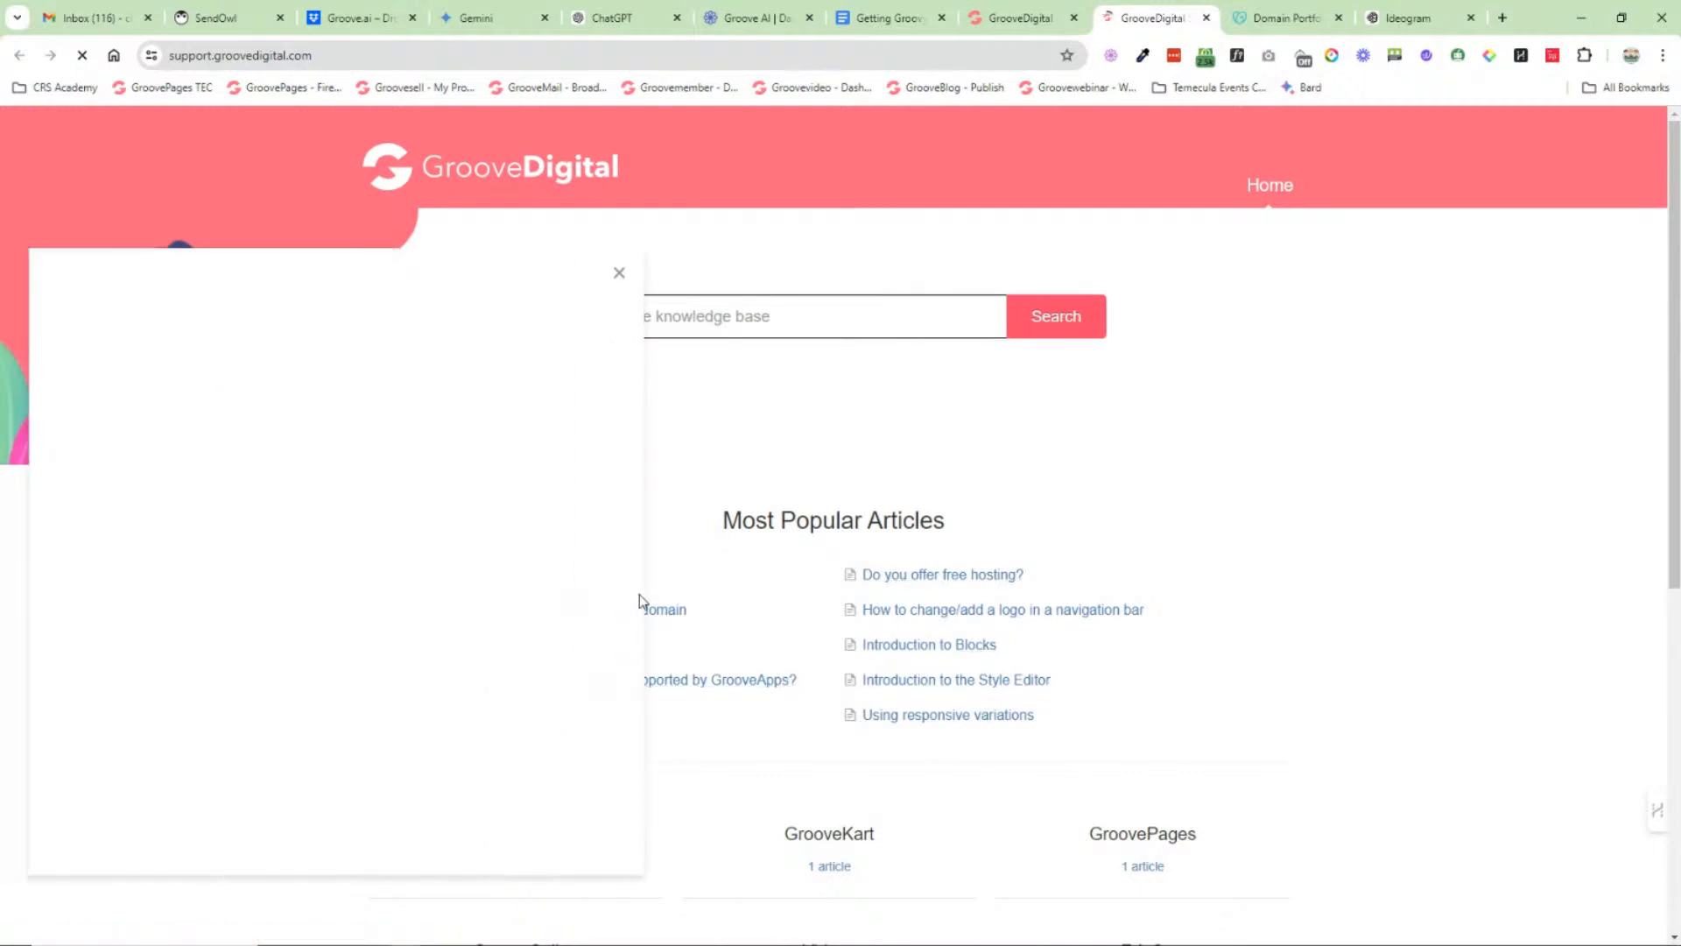
click(619, 277)
click(1535, 919)
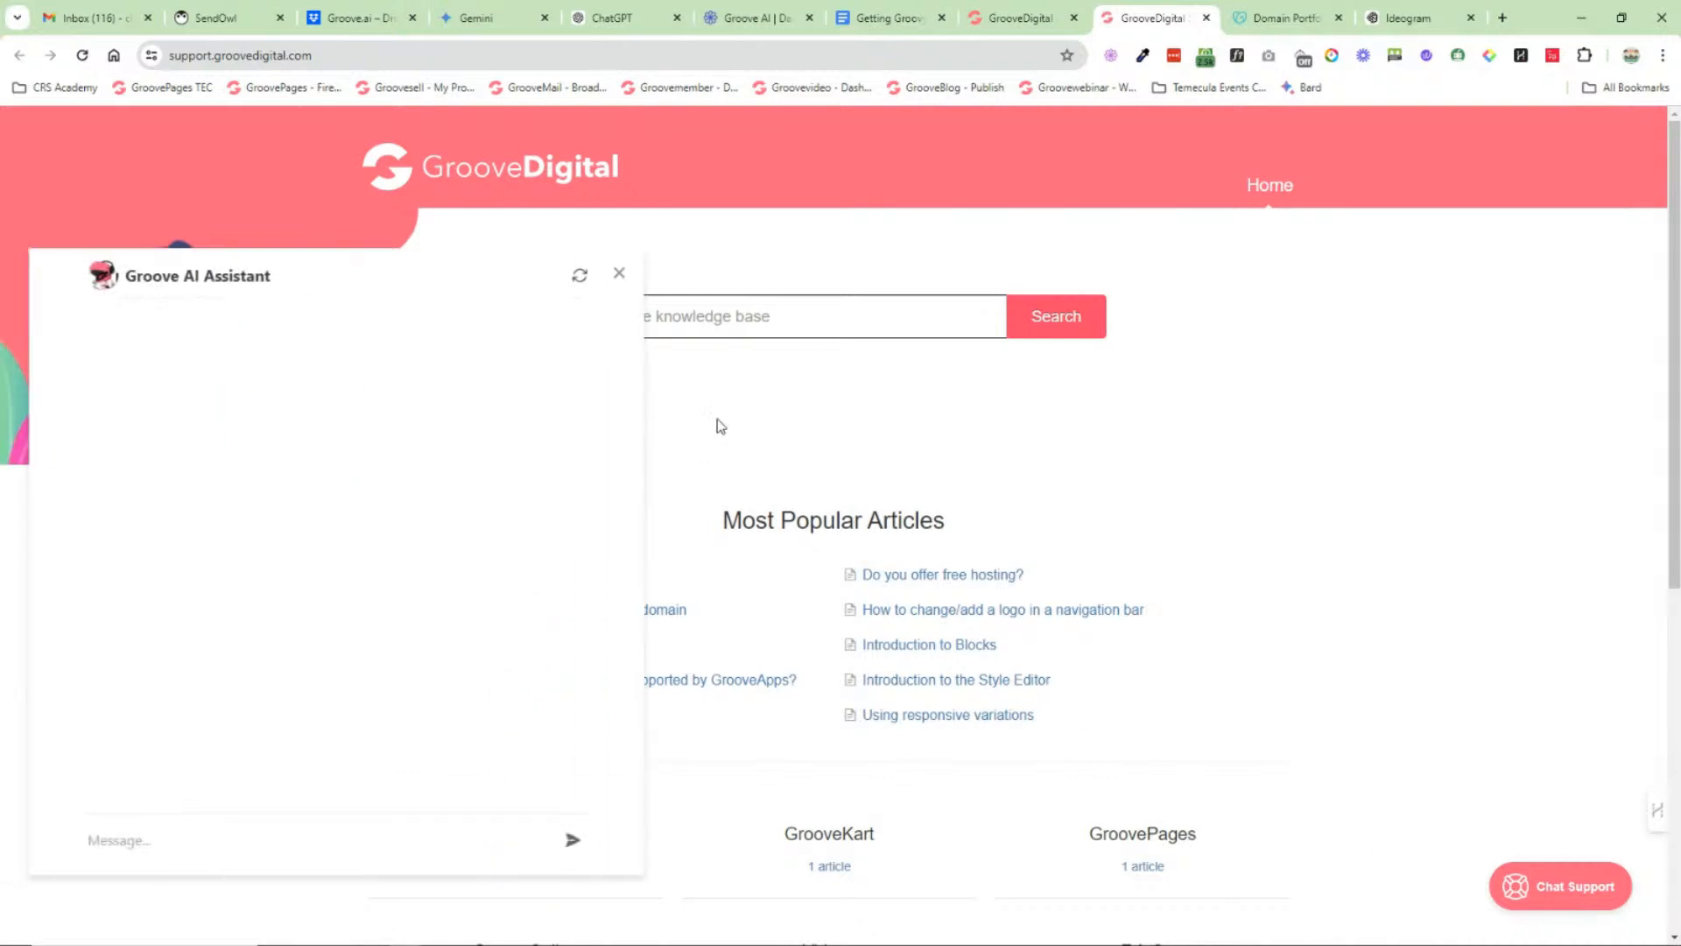
click(619, 277)
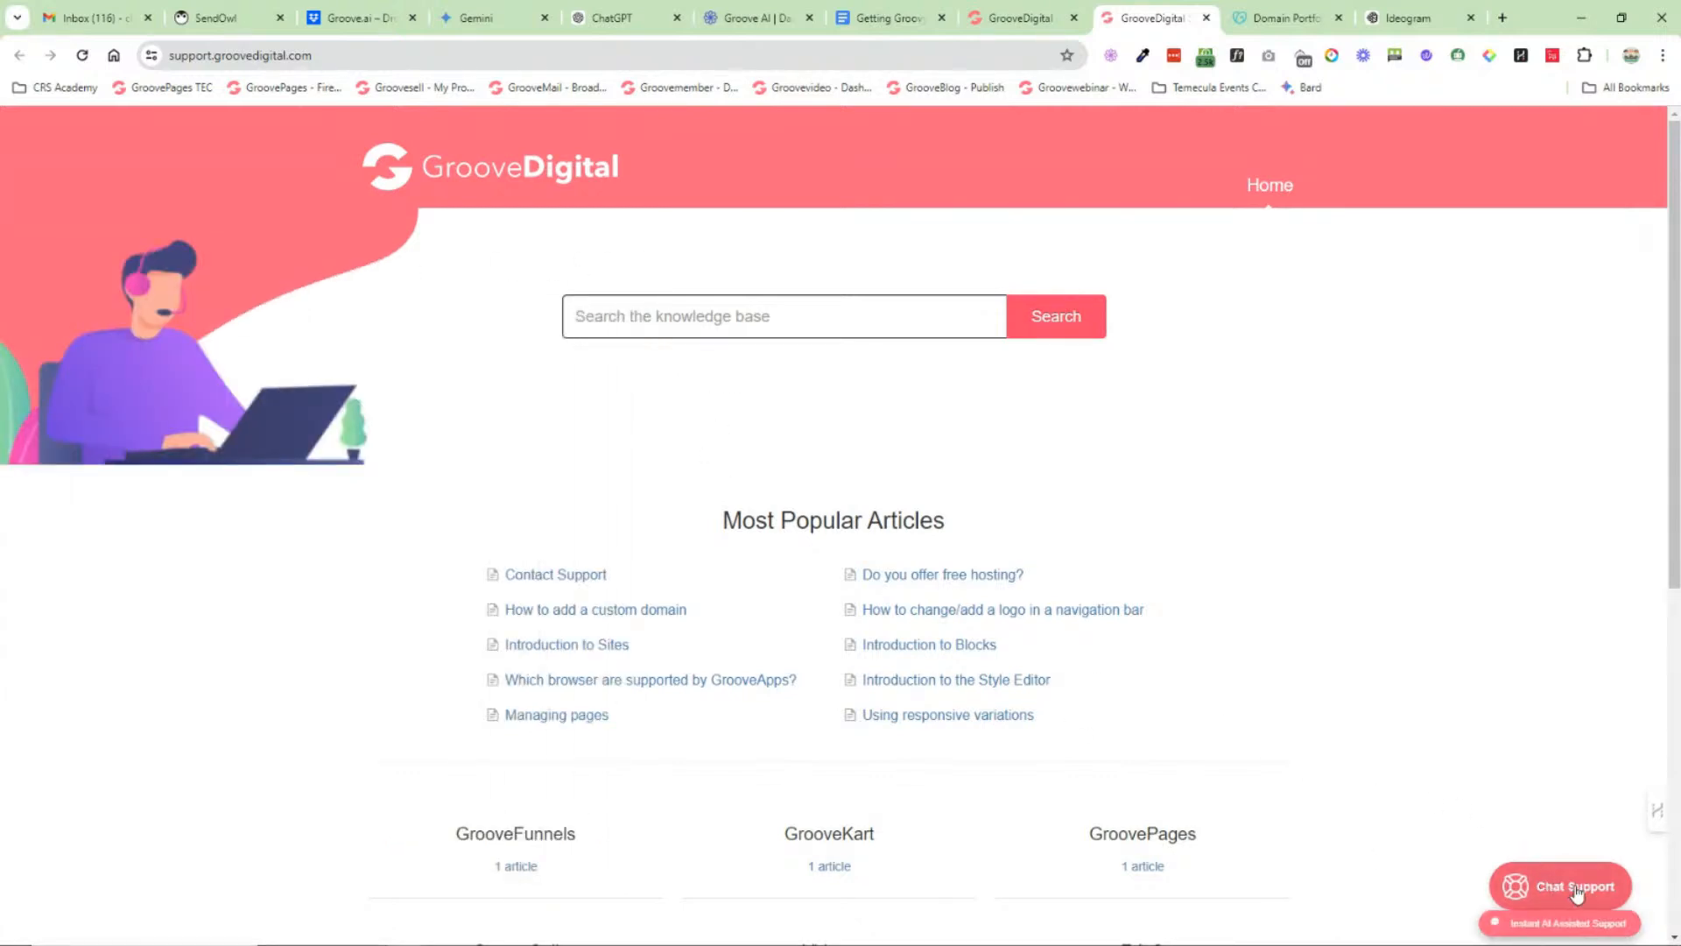
Step: Look through the support desk's popular articles and knowledge base categories, and close the support site
scroll(666, 420, down, 6)
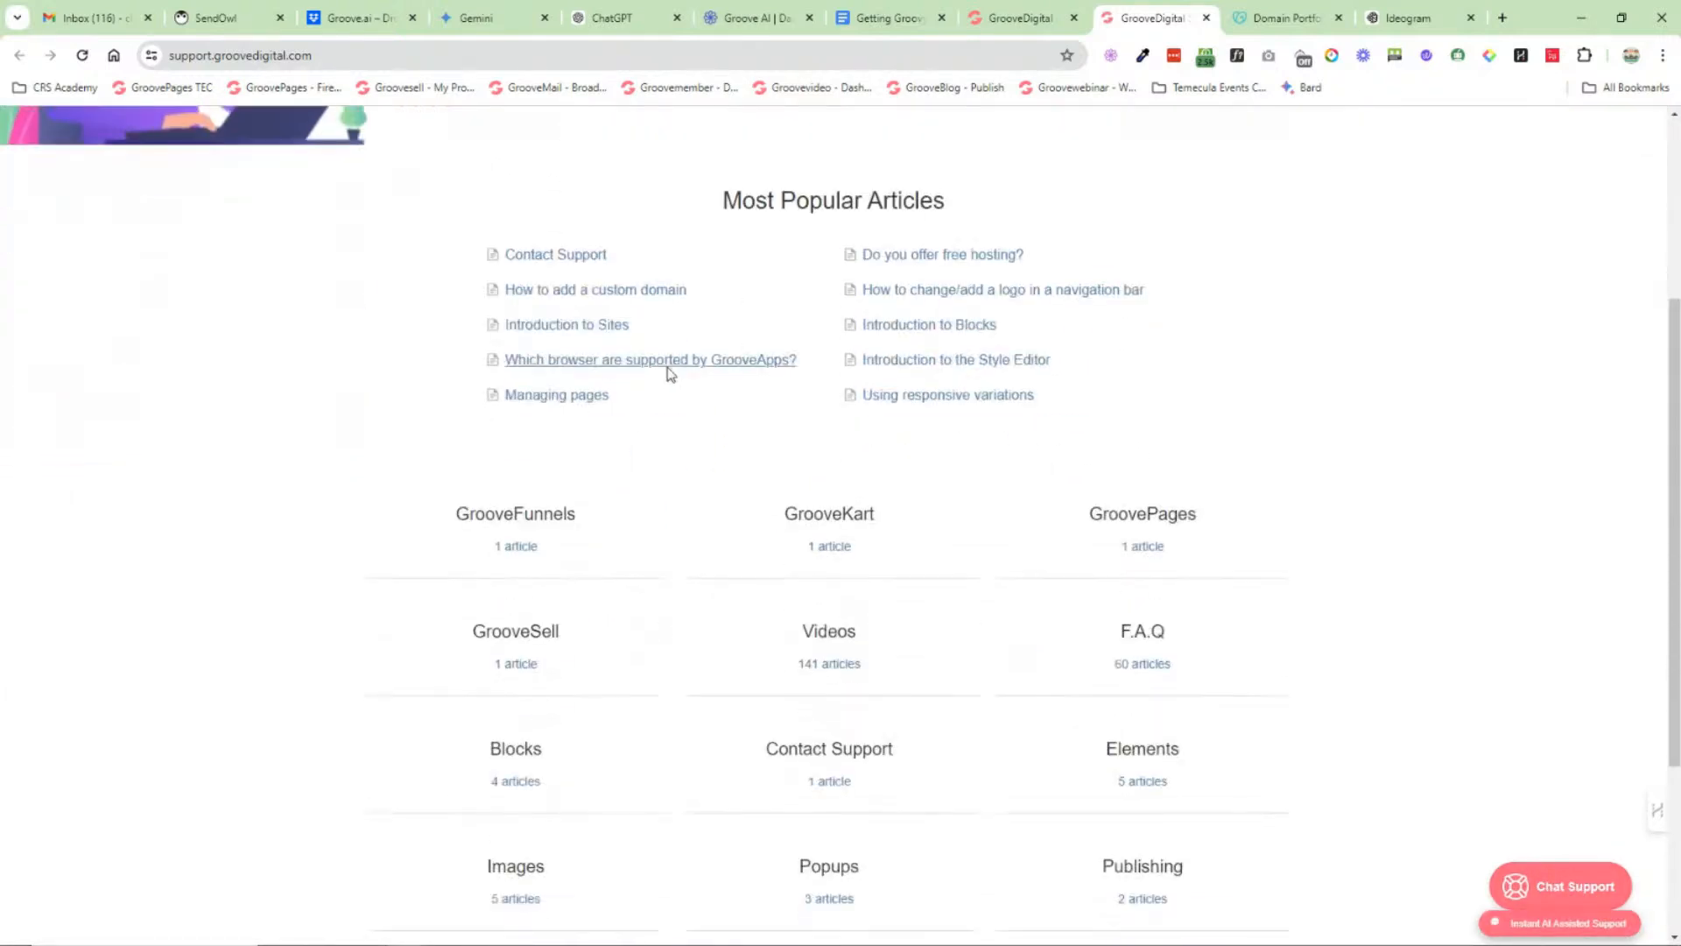
scroll(698, 423, up, 6)
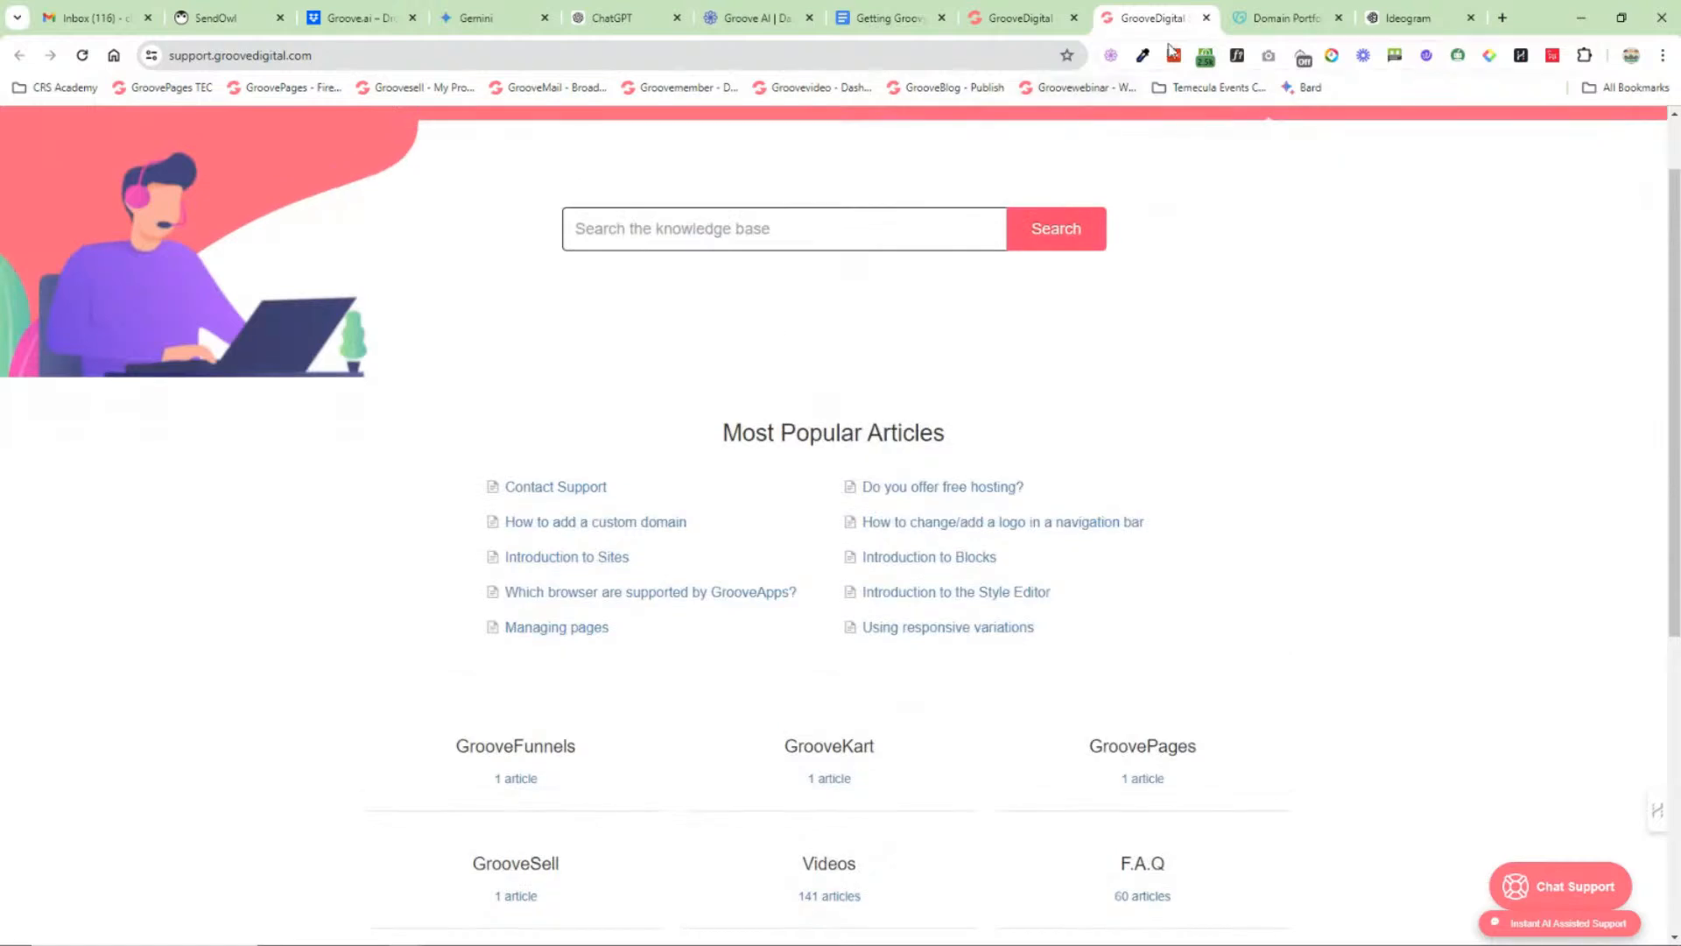
click(1209, 19)
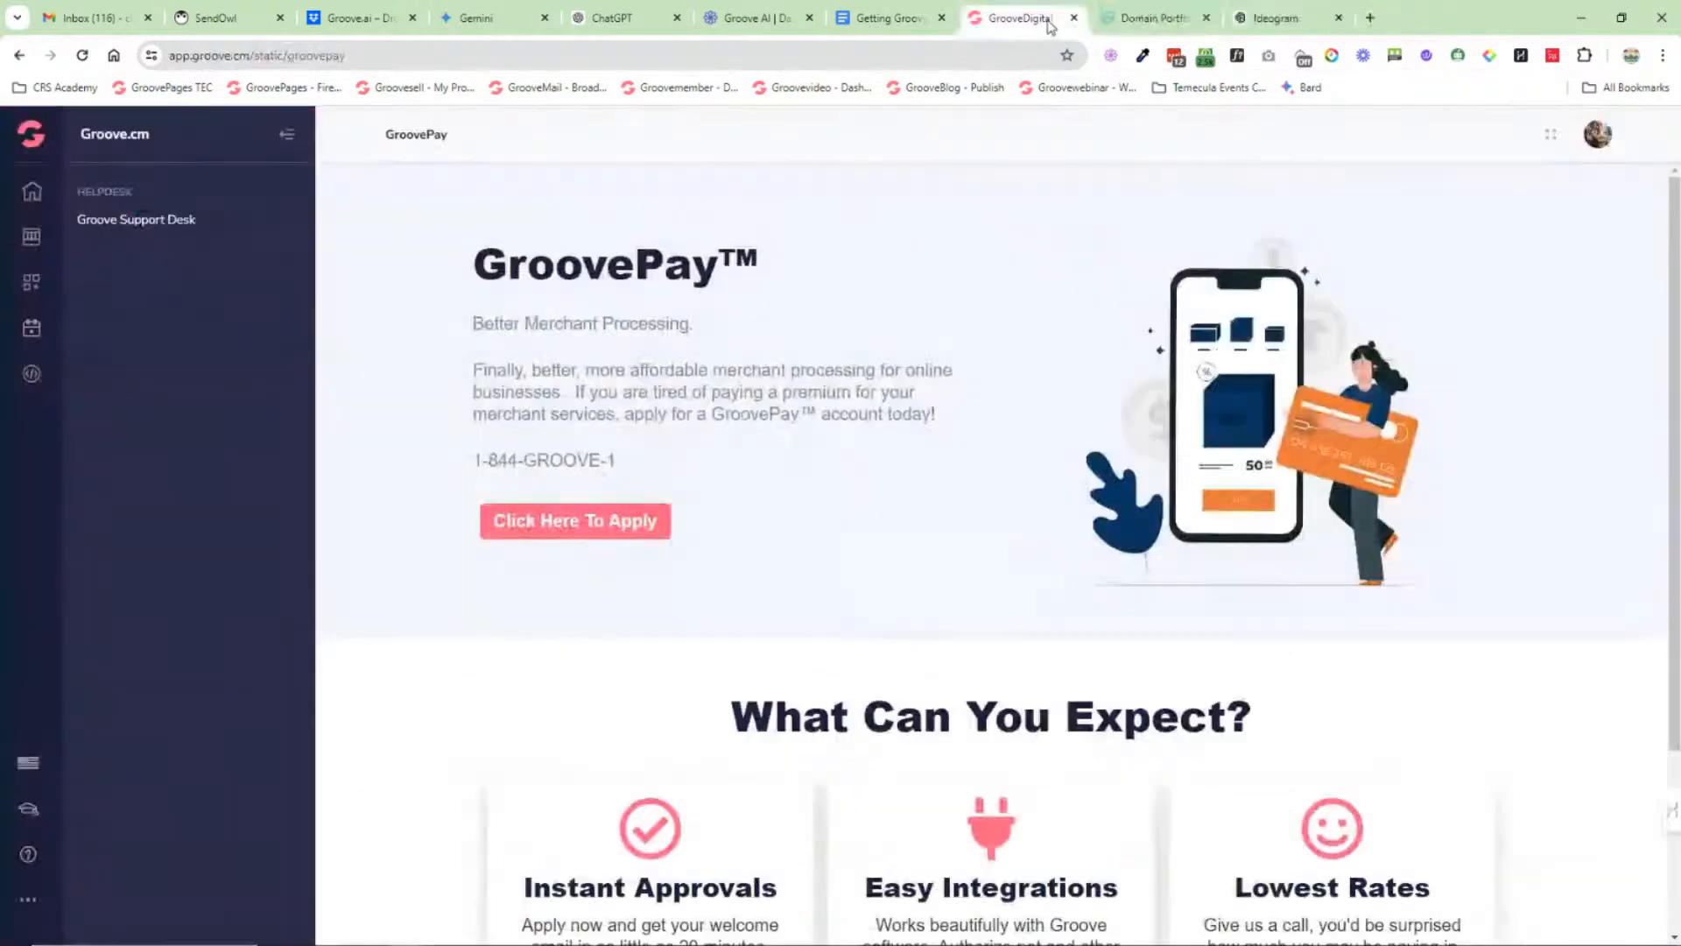
Step: Open Roadmap And Feedback and look through the feature request ideas and the new submission form
click(29, 899)
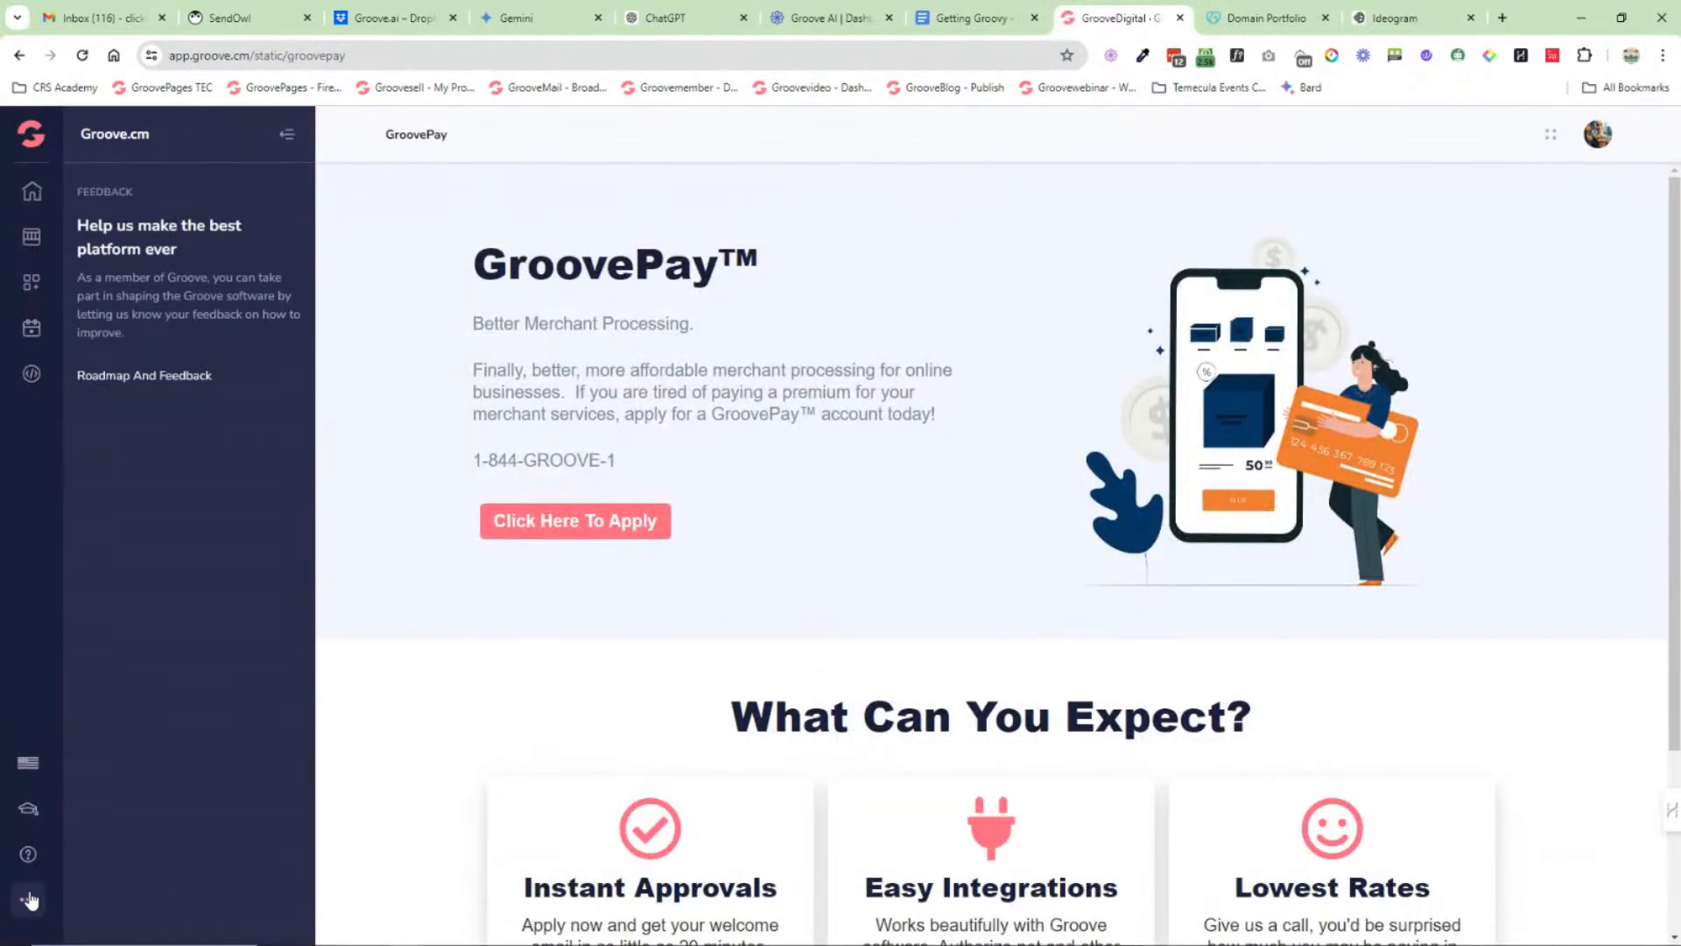
click(135, 377)
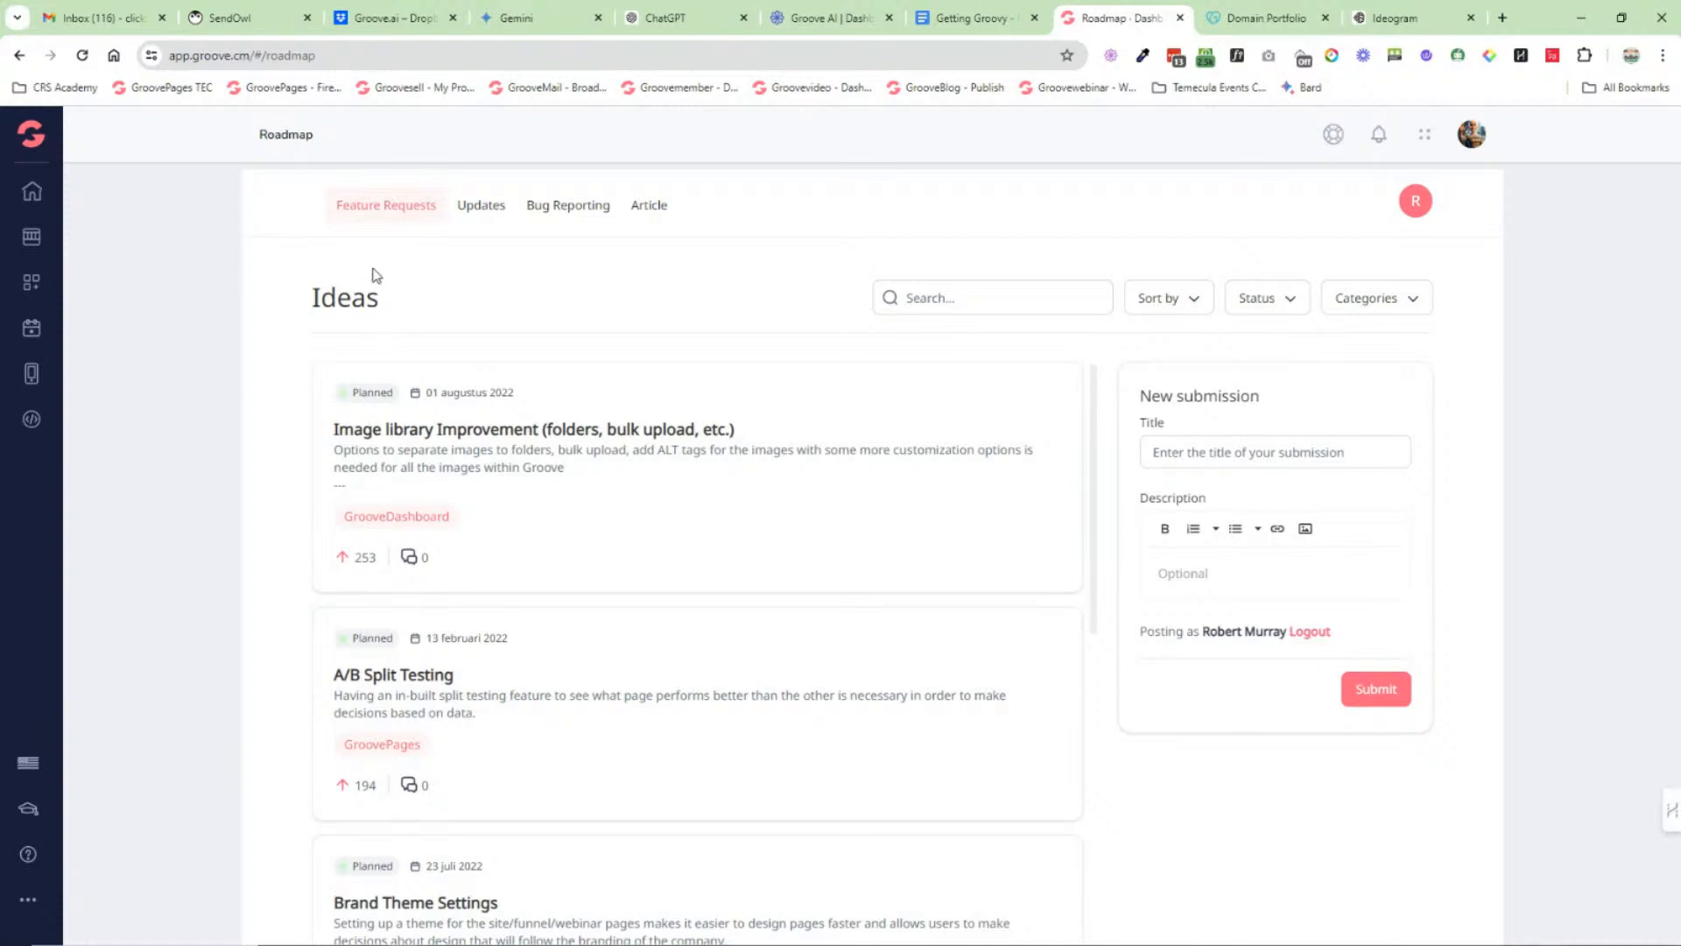
scroll(544, 517, down, 3)
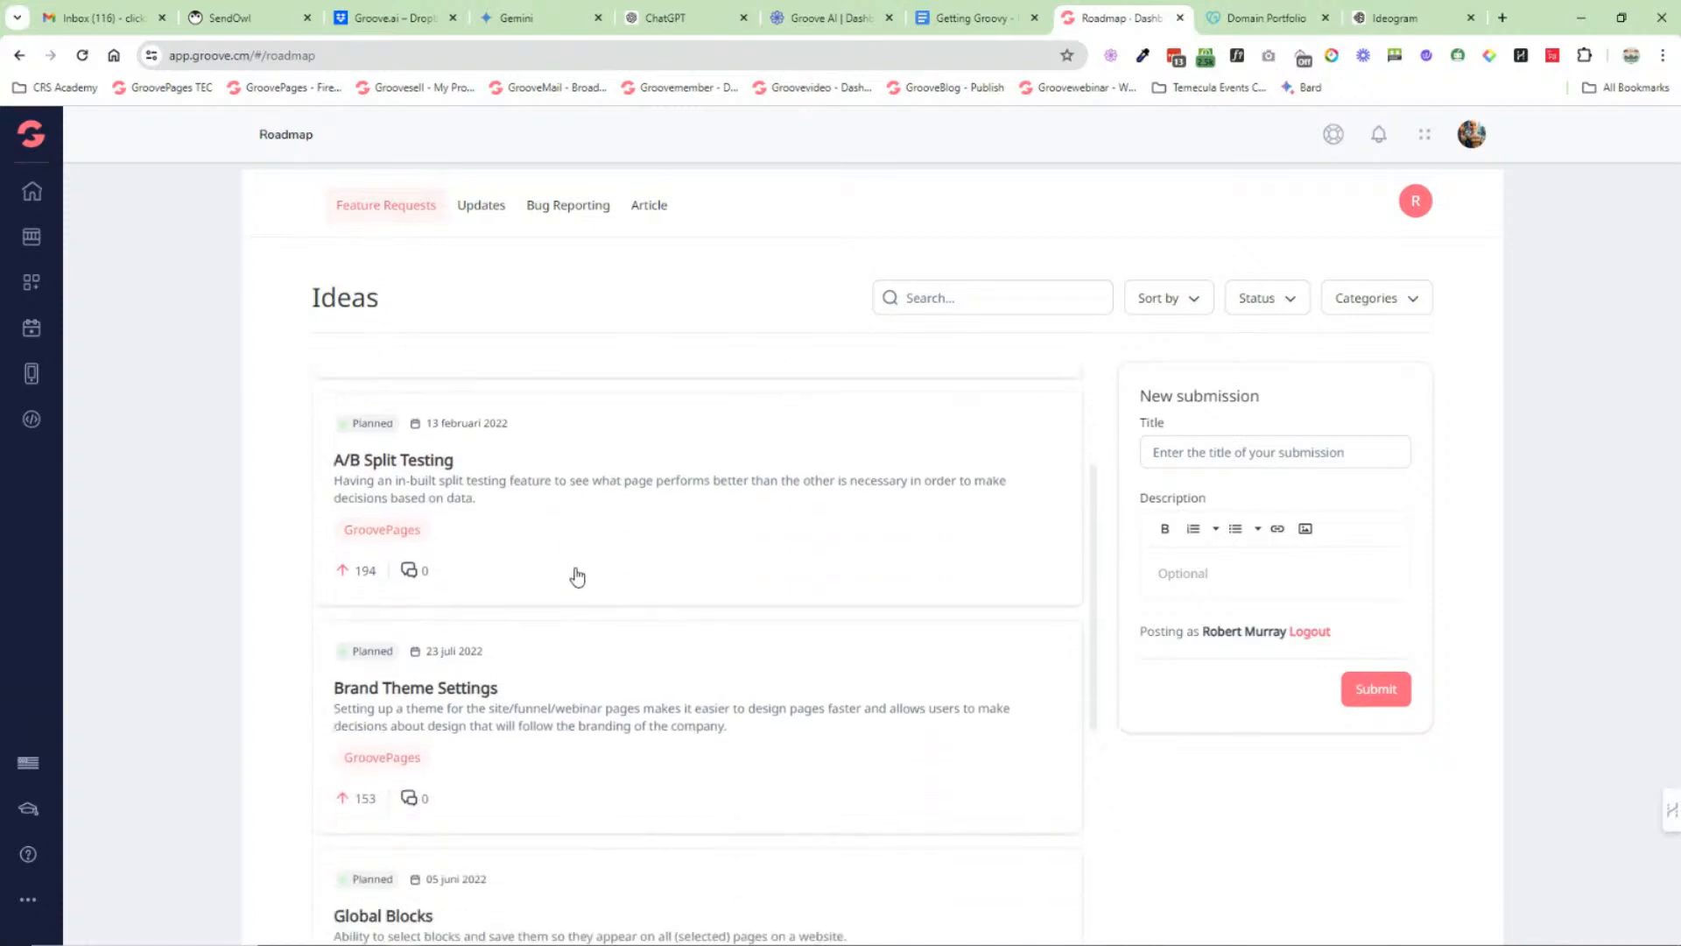
scroll(496, 657, down, 4)
scroll(625, 663, up, 6)
scroll(625, 663, up, 1)
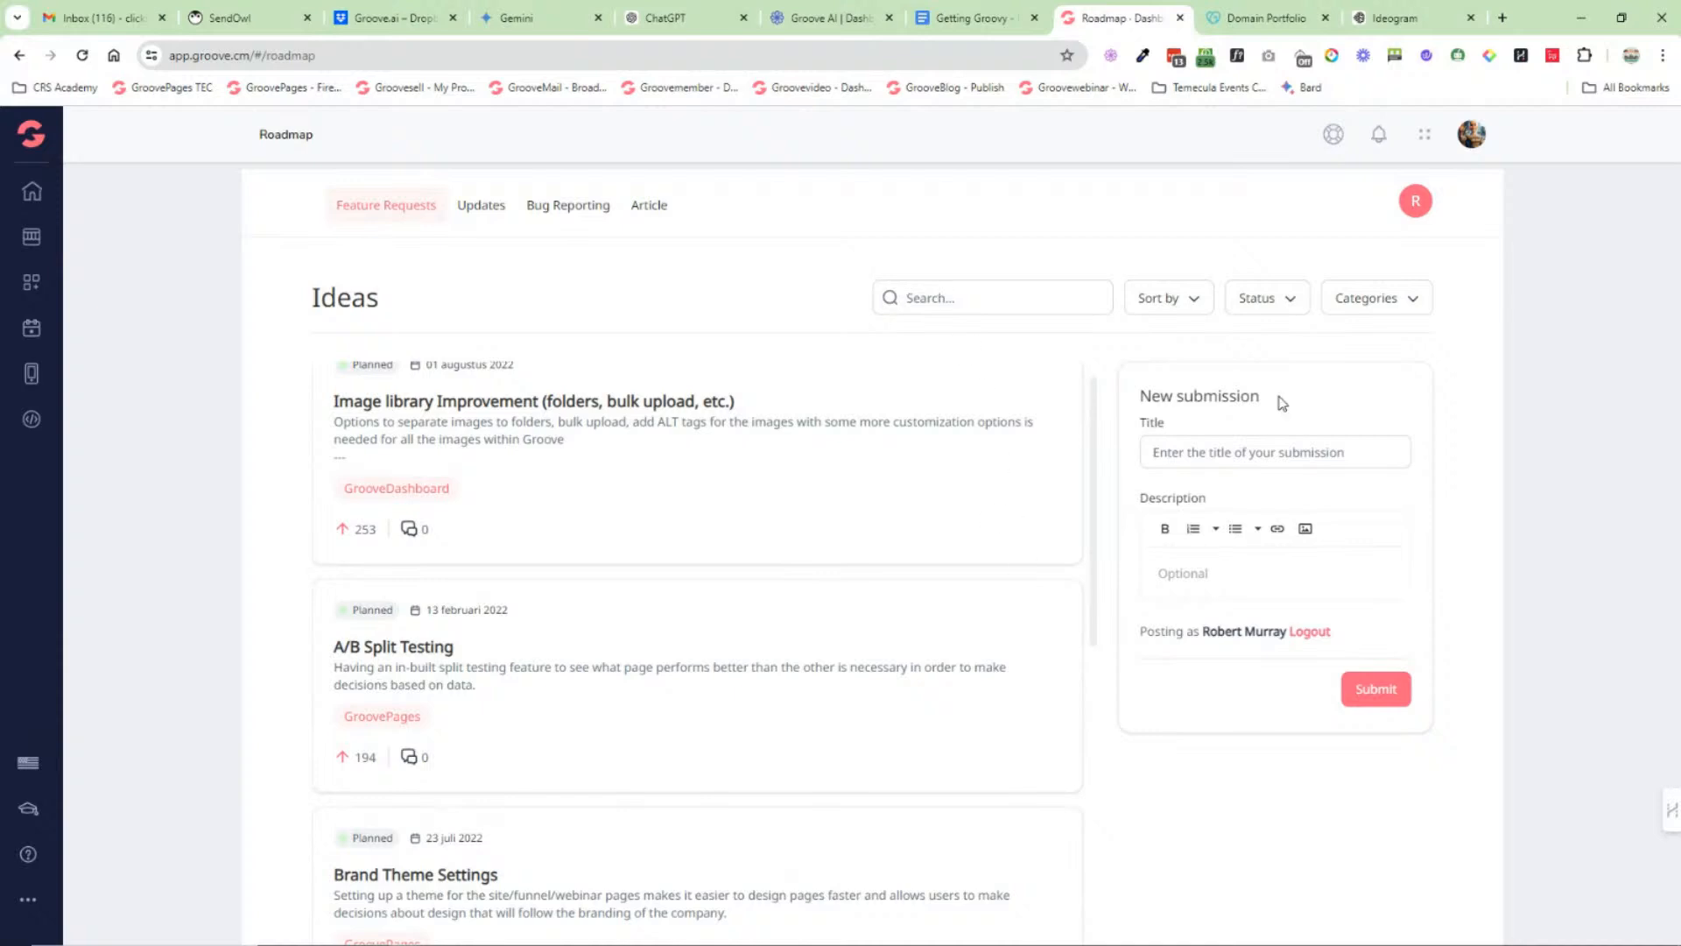
Step: View the roadmap's news and updates, and look through the reported bugs under Bug Reporting
click(481, 207)
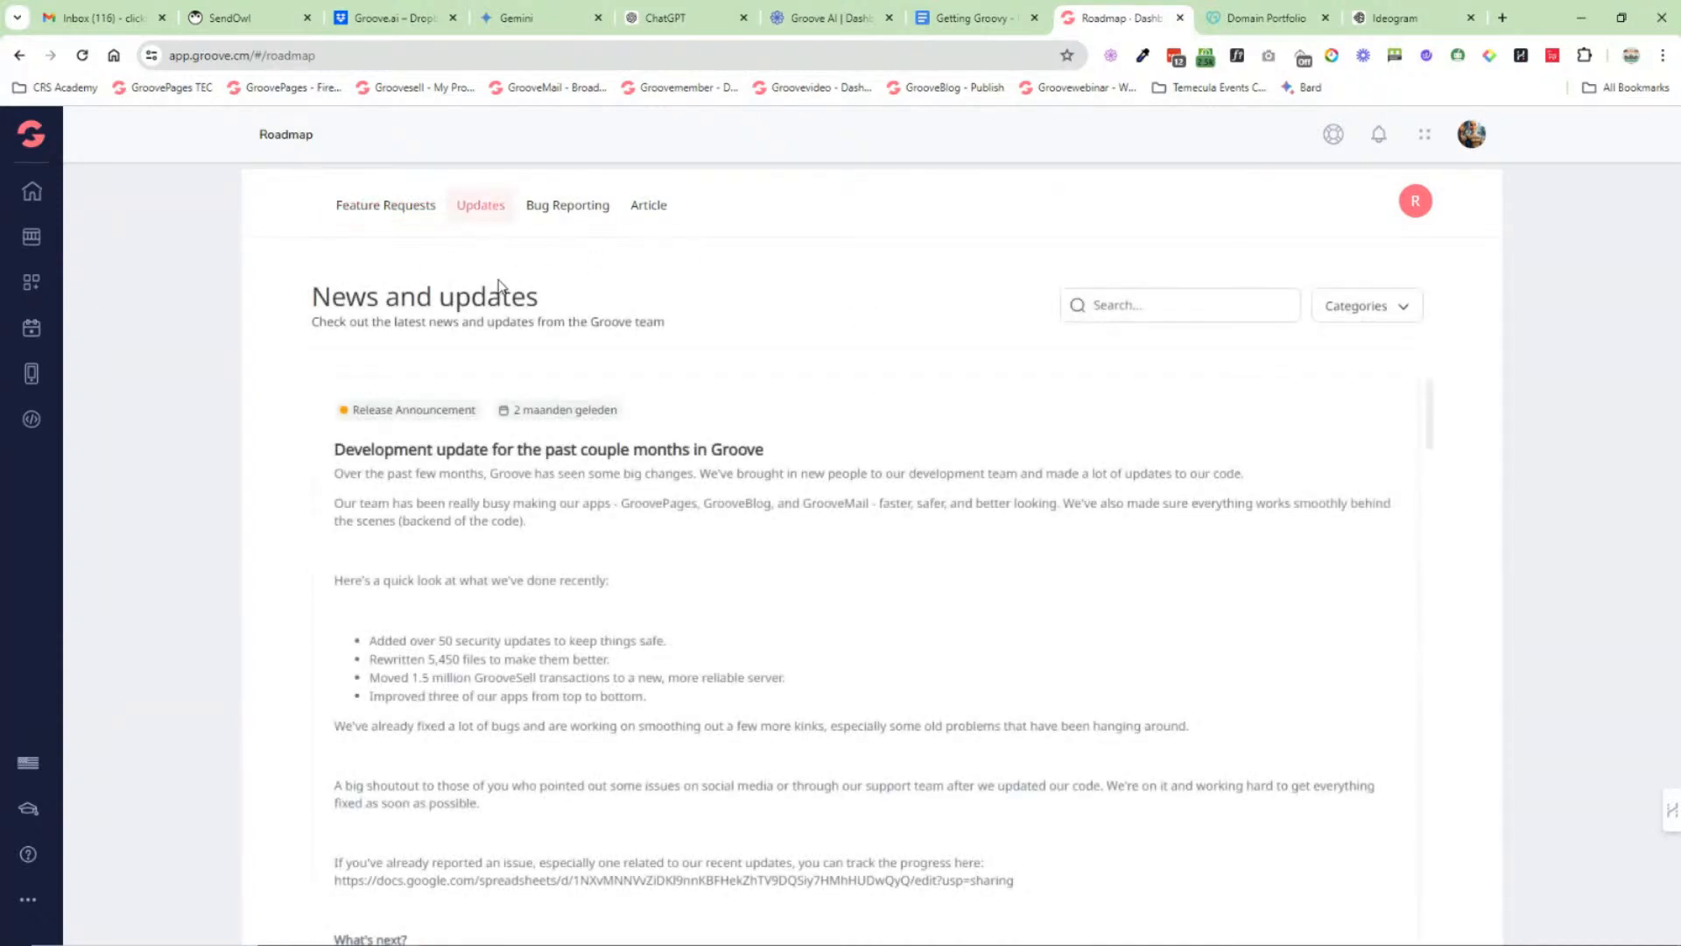
click(560, 209)
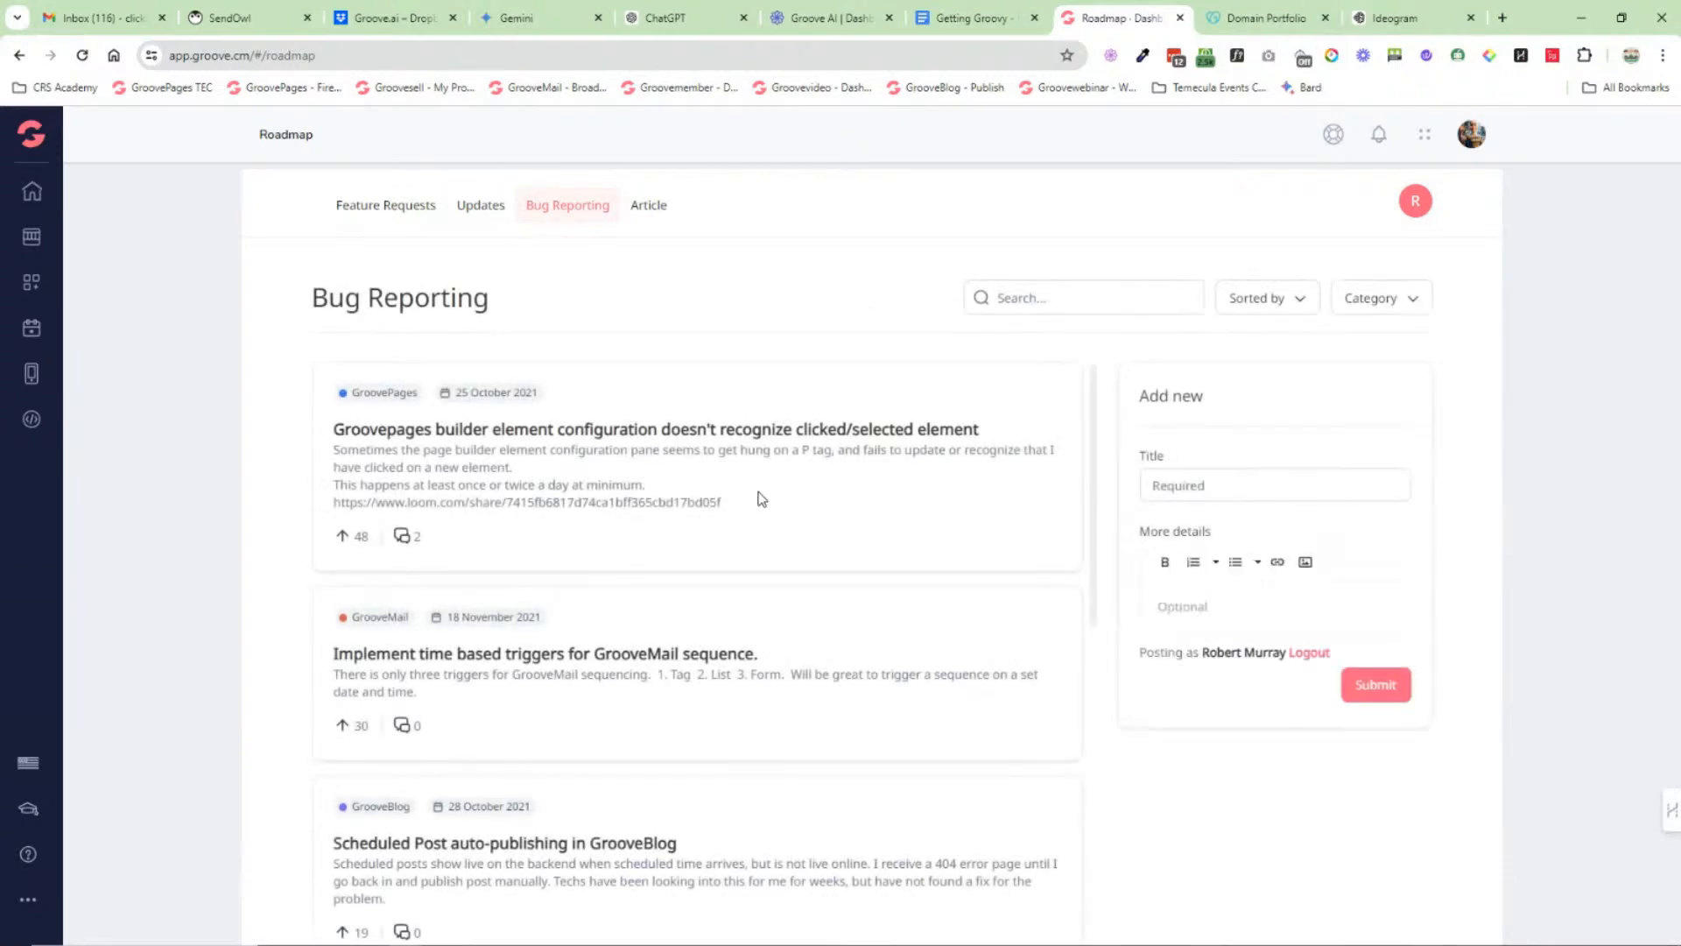
scroll(960, 488, down, 4)
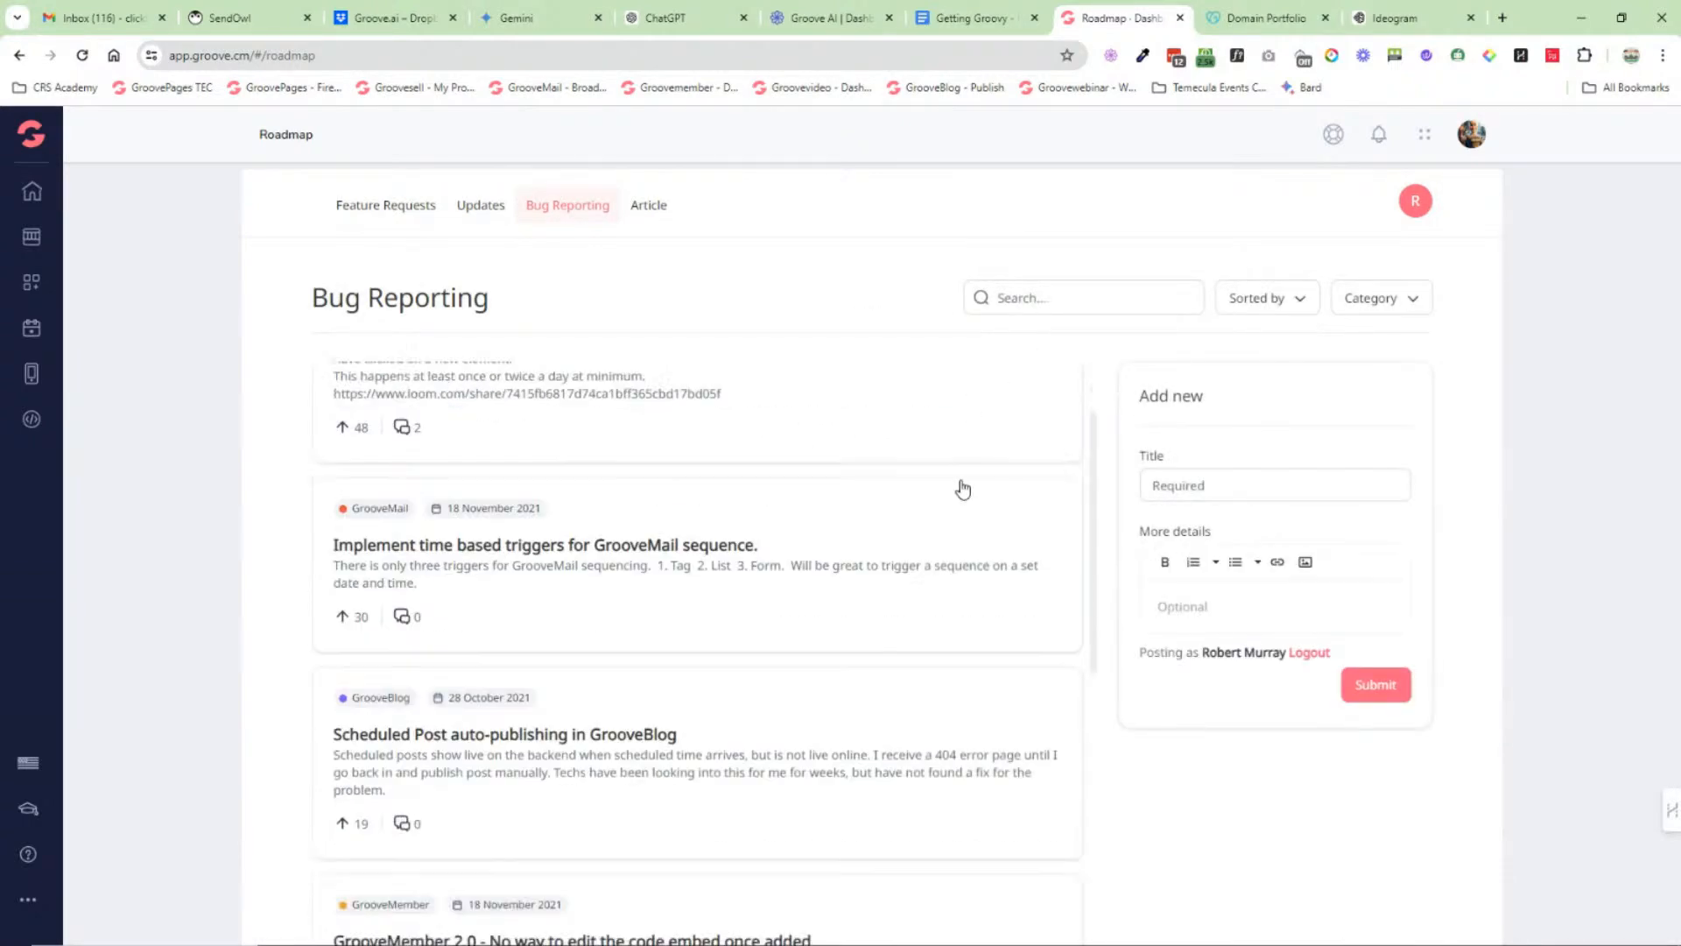
scroll(962, 486, down, 5)
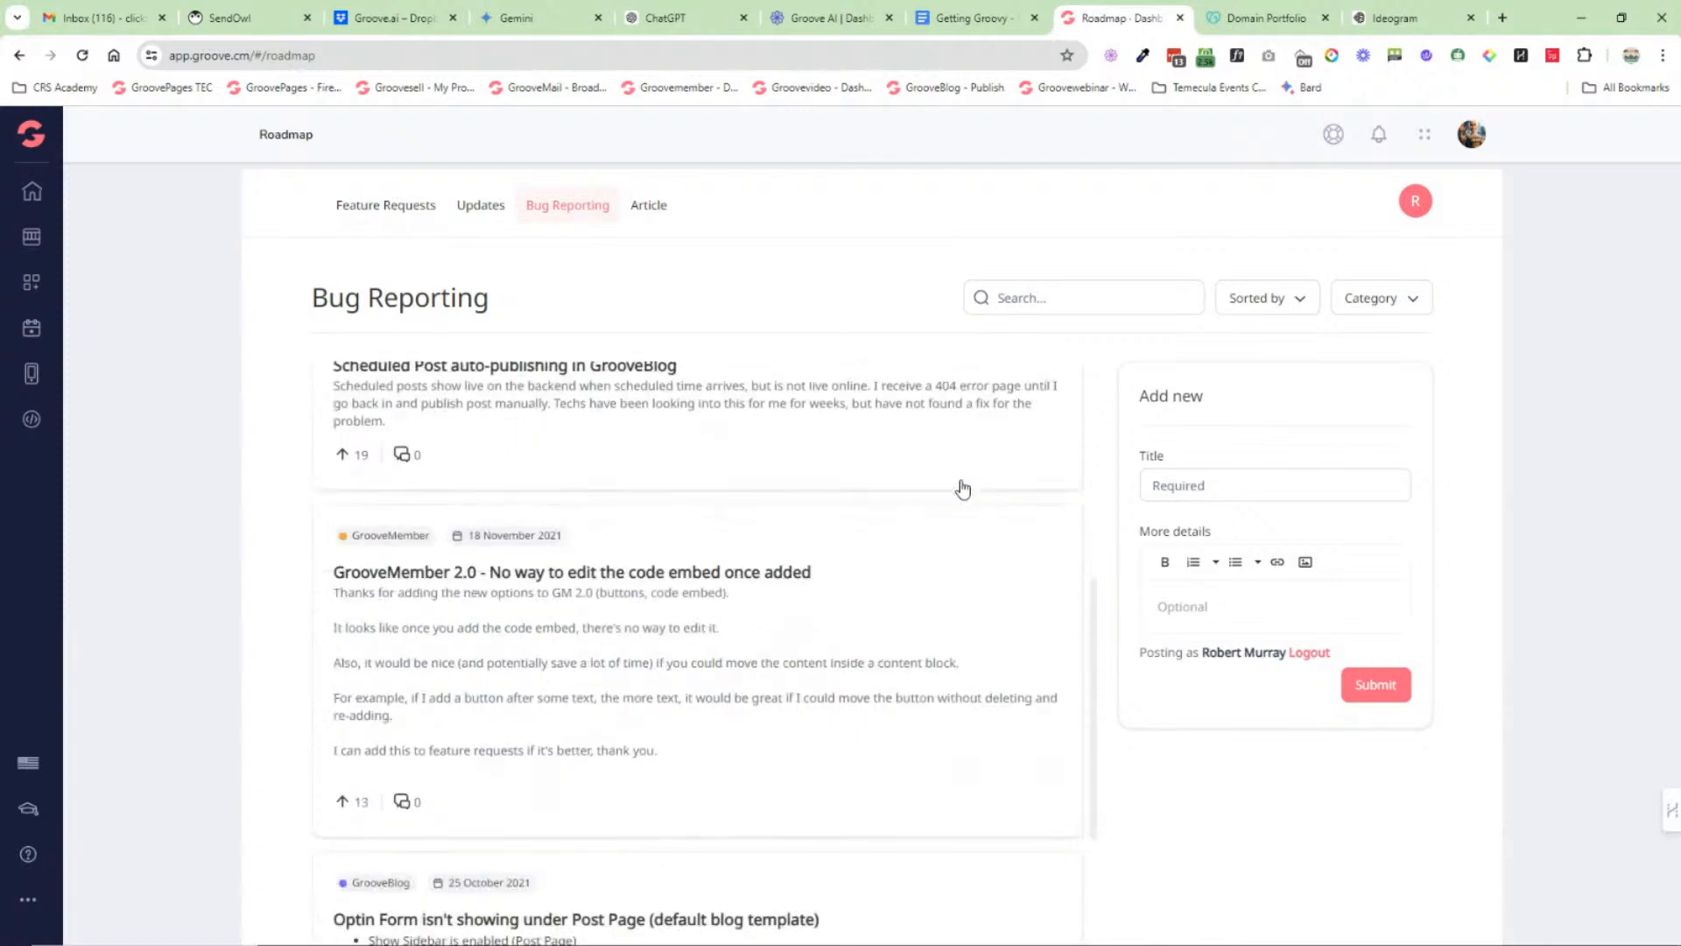
Step: Upvote the bug report about the Groovepages builder not recognizing the selected element and dismiss the confirmation
scroll(832, 586, up, 9)
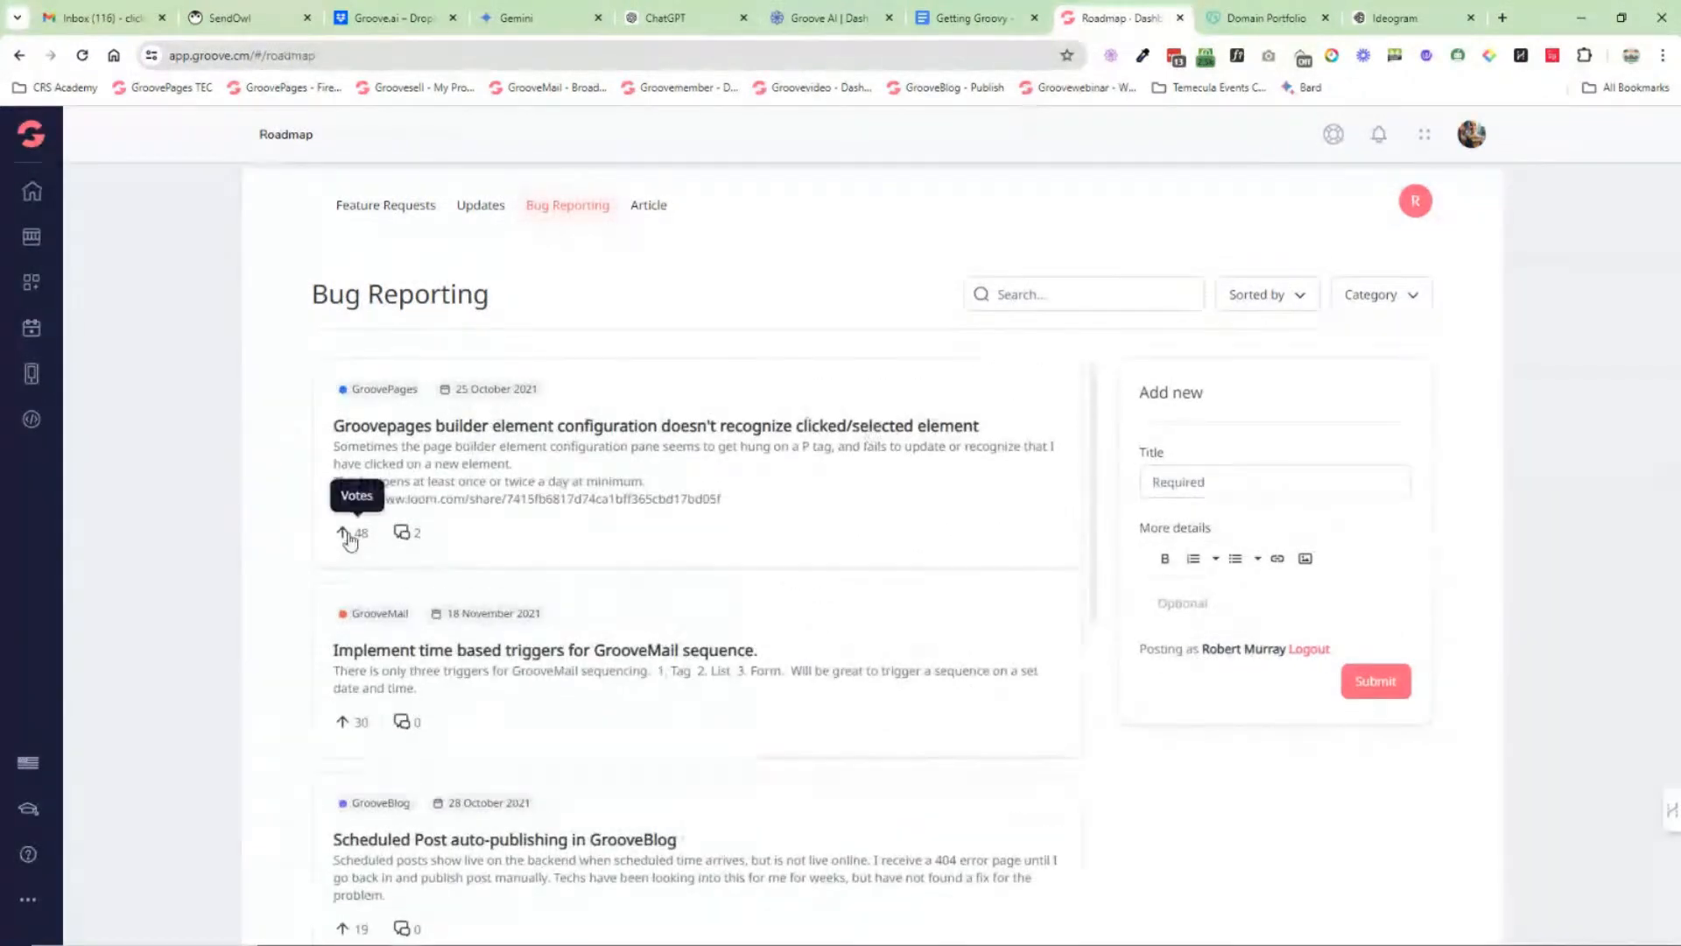
click(344, 535)
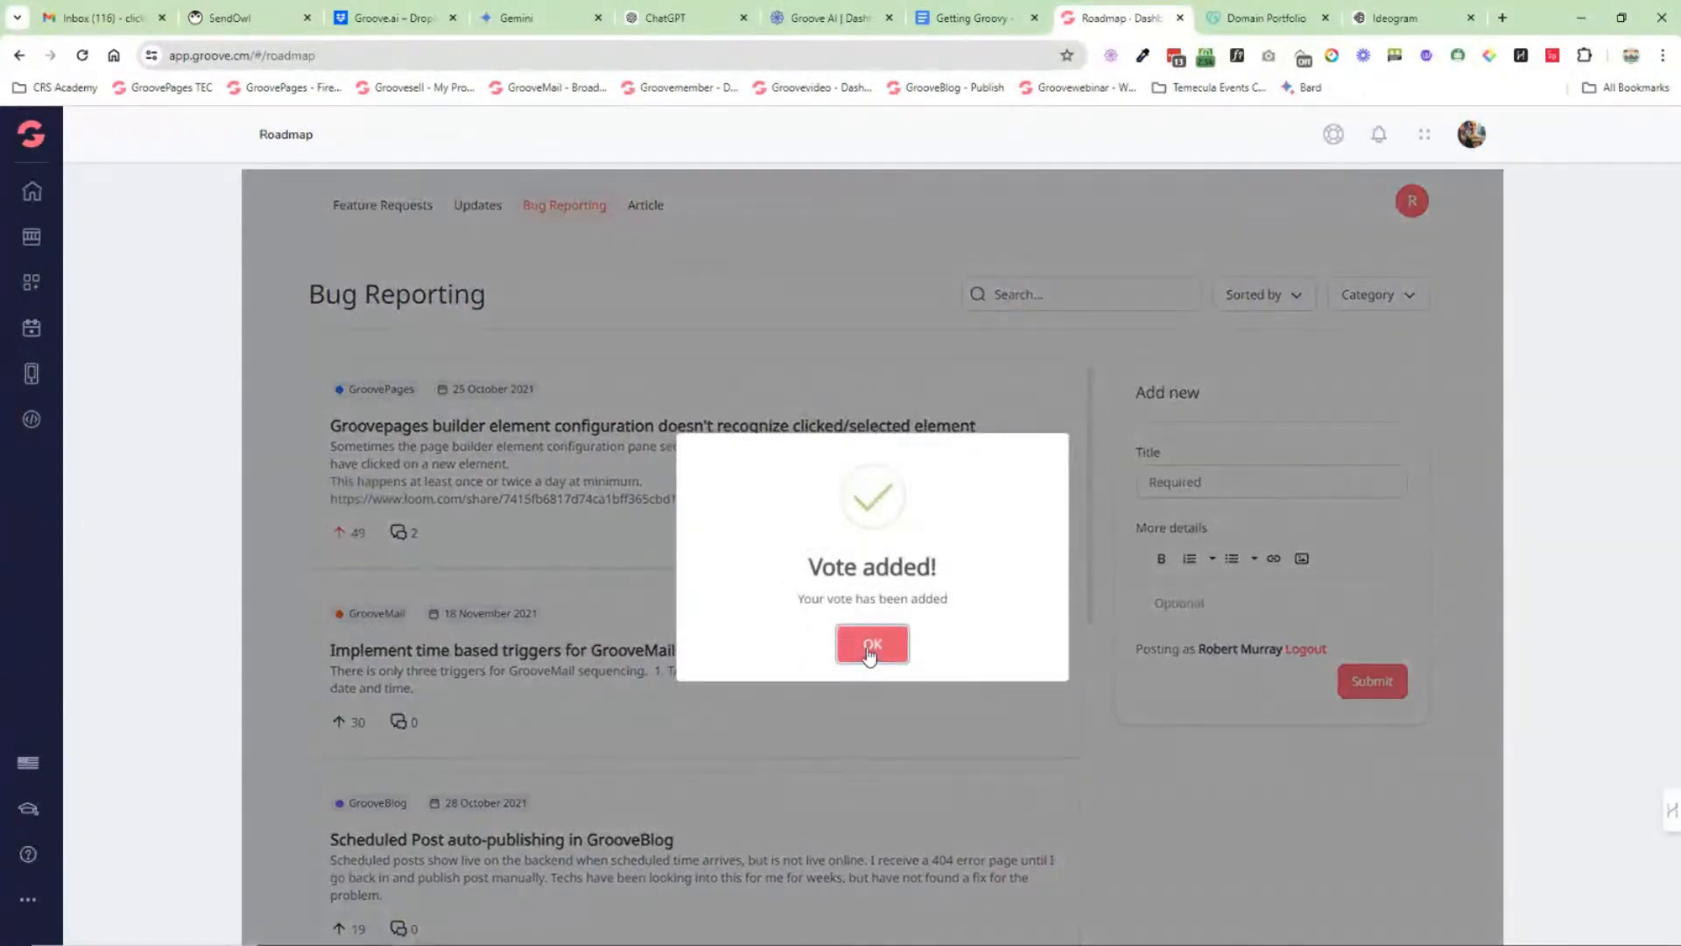
click(870, 646)
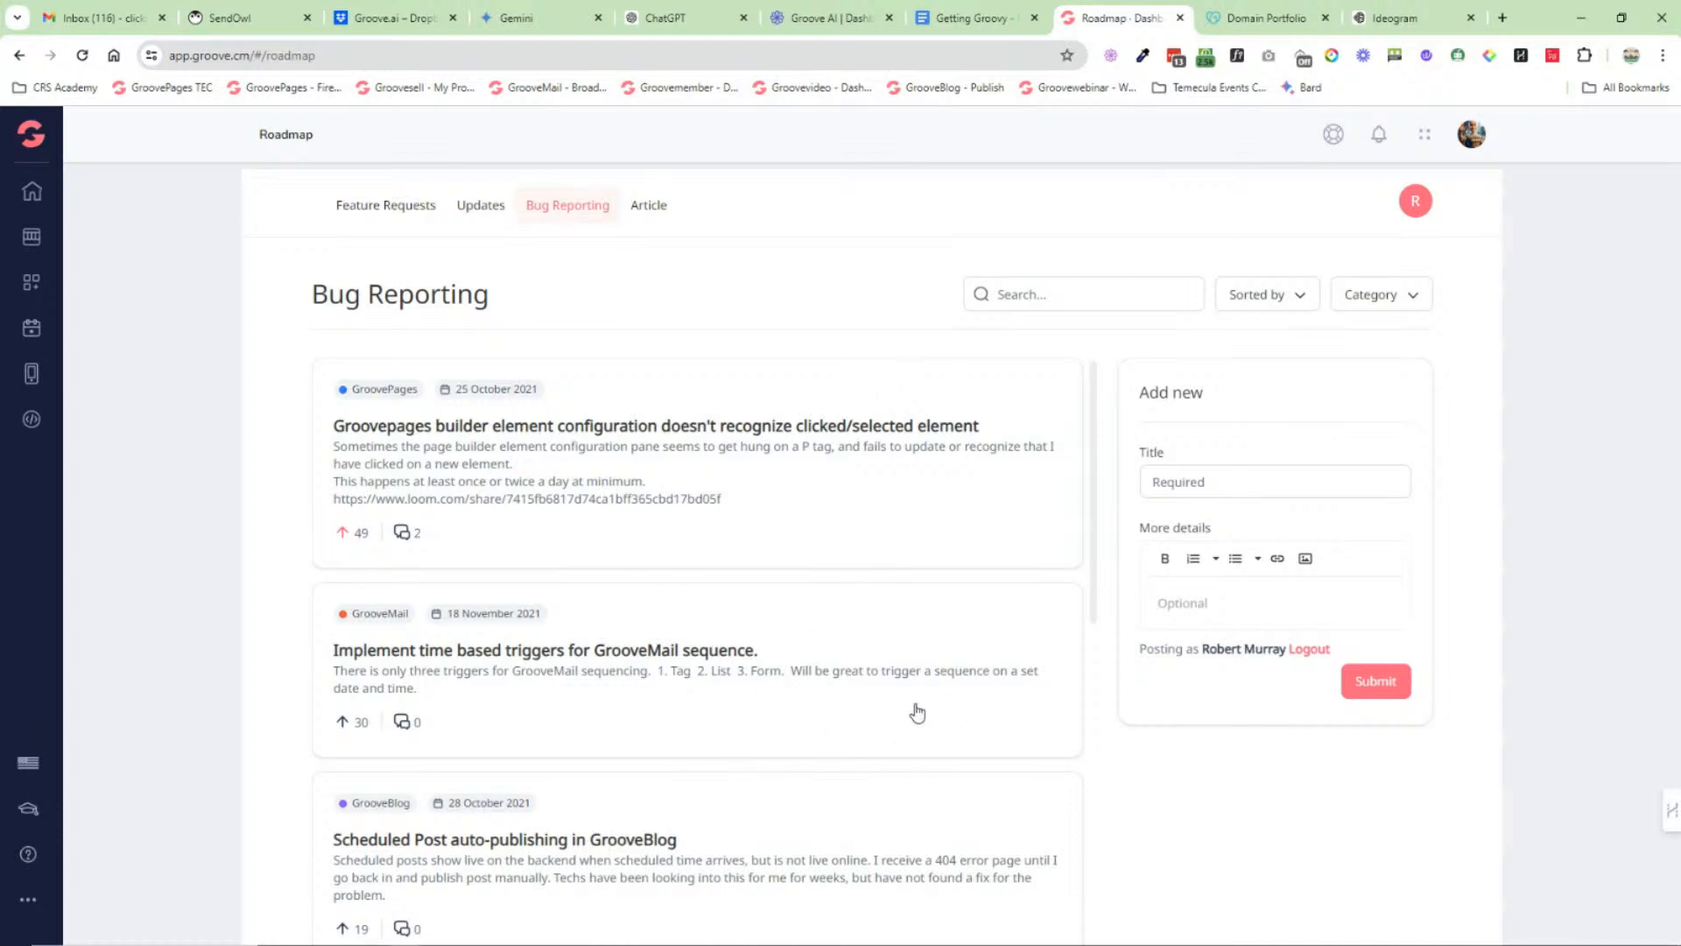
Step: Return from the roadmap to the Groove dashboard's Overview page
click(35, 131)
mouse_move(44, 149)
click(80, 235)
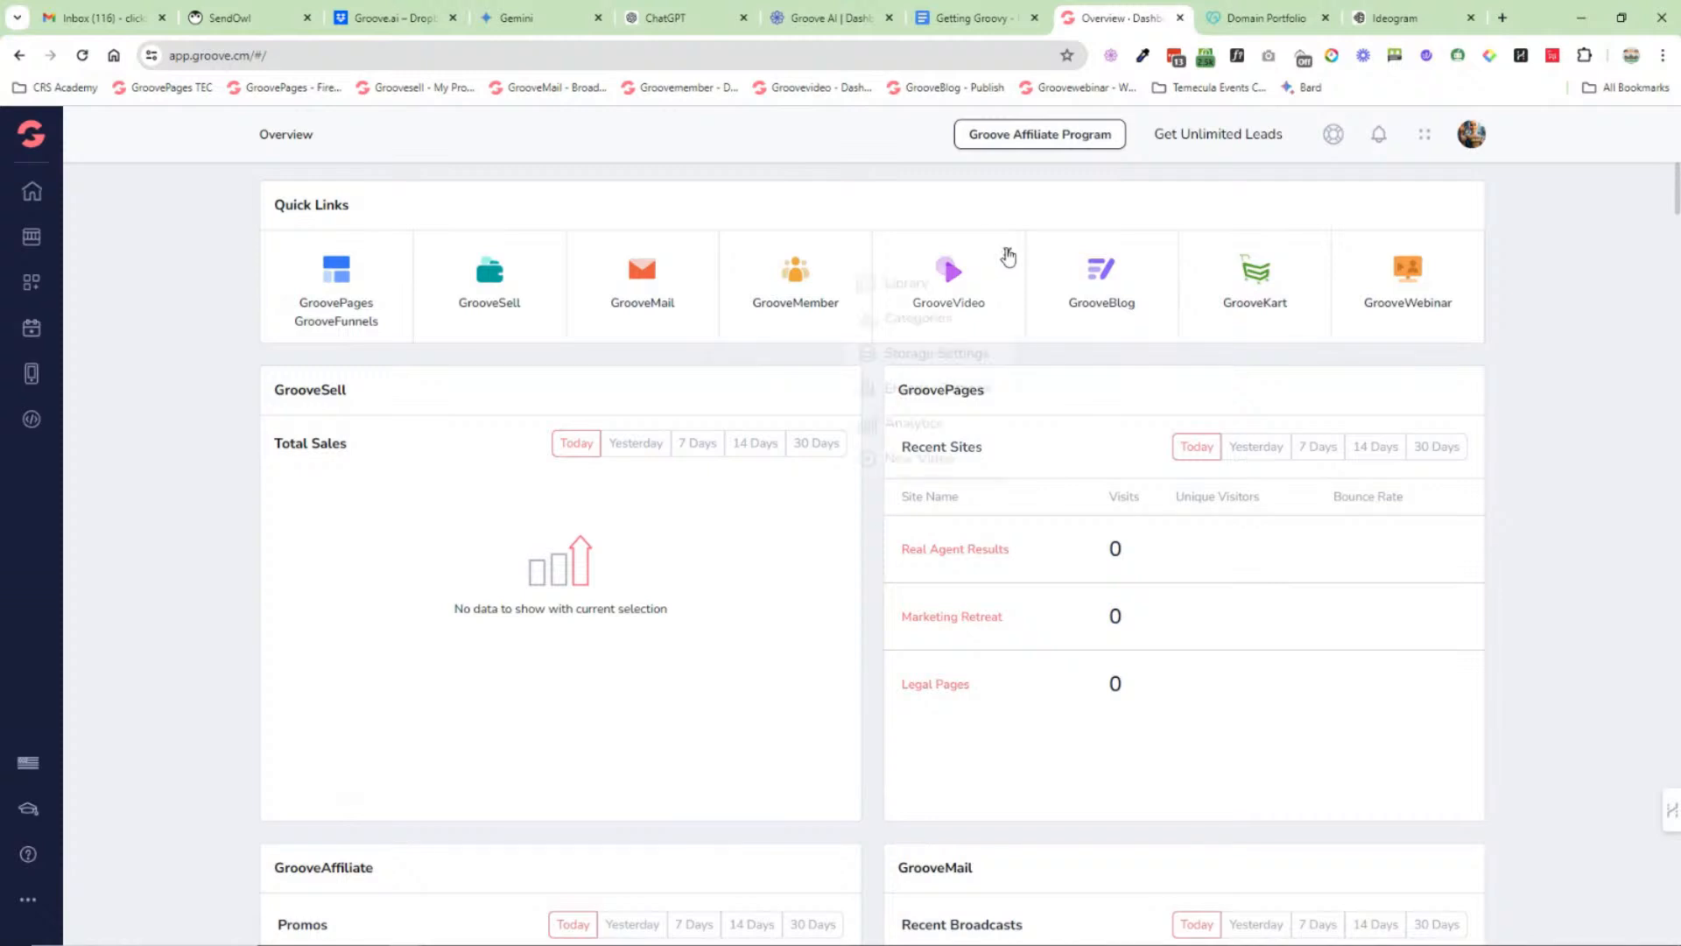
Step: Check the shortcut options of the app quick links, including GrooveMember, and look over the overview widgets
click(846, 256)
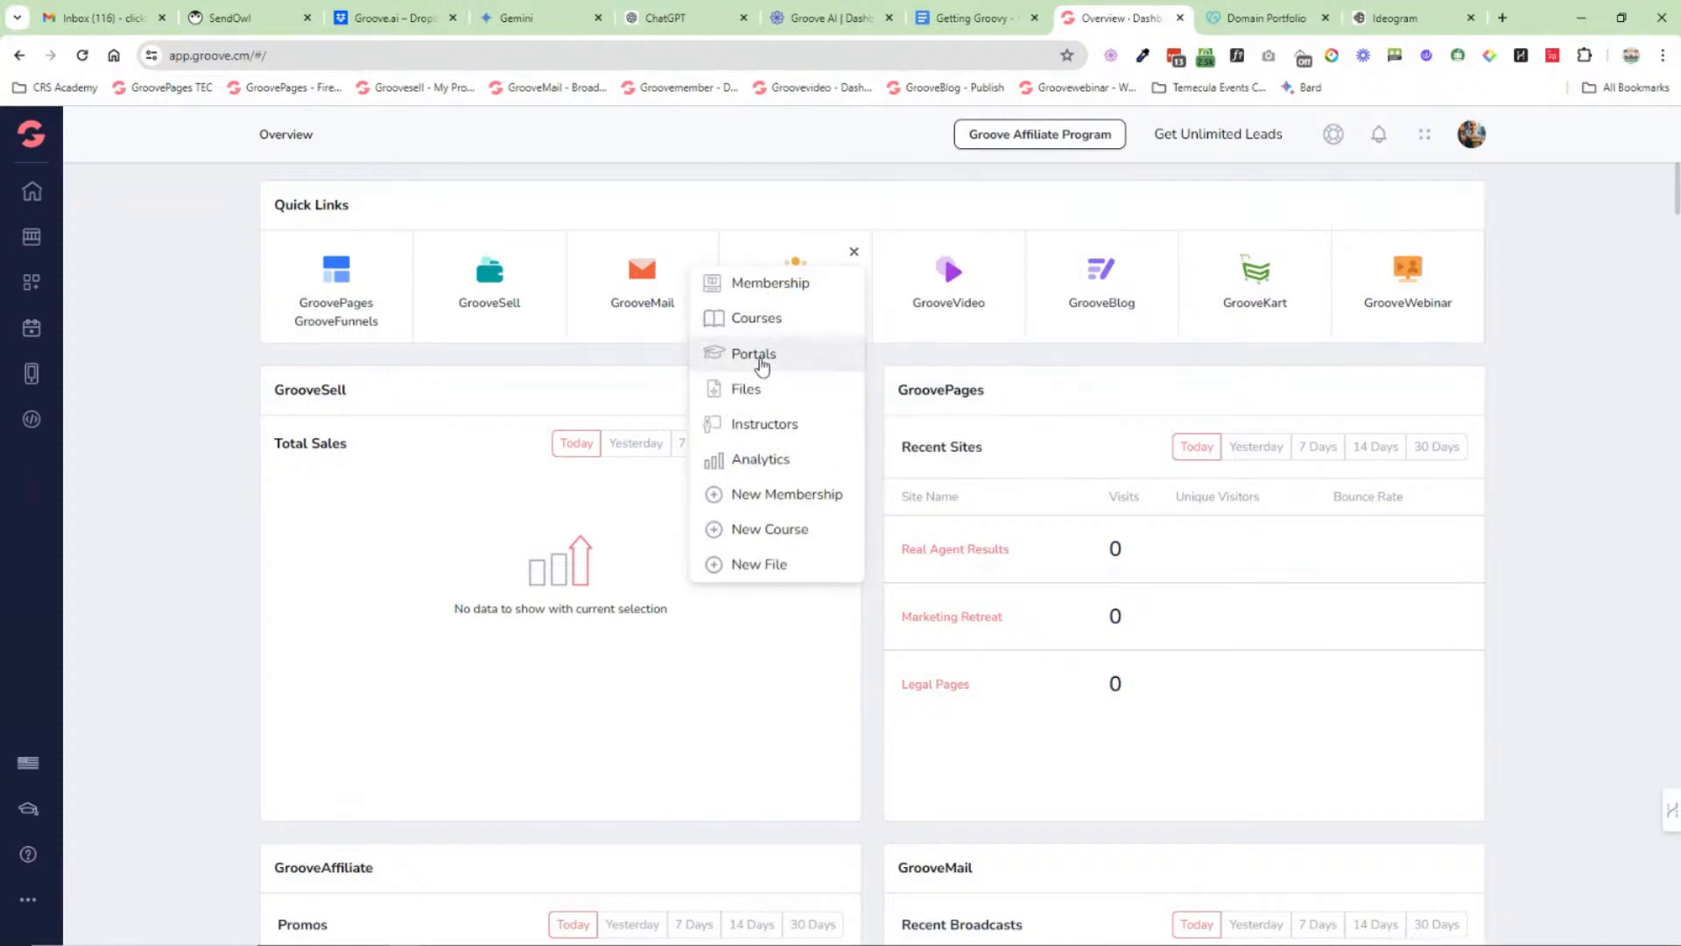
click(548, 261)
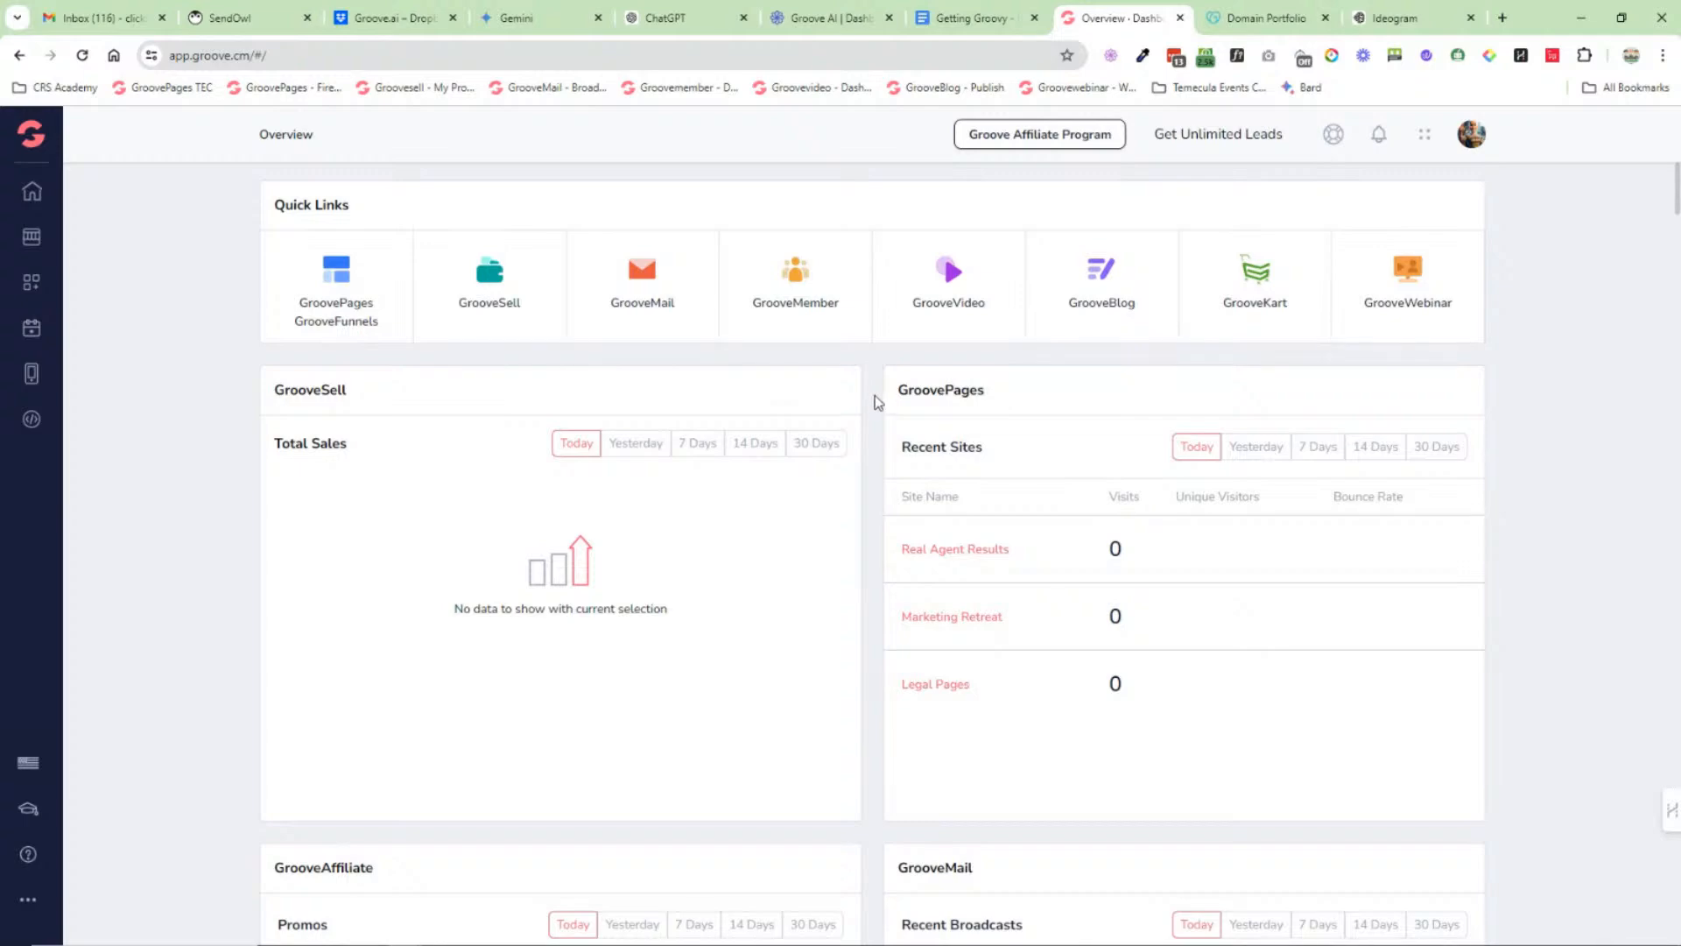
scroll(875, 396, down, 10)
scroll(875, 398, up, 10)
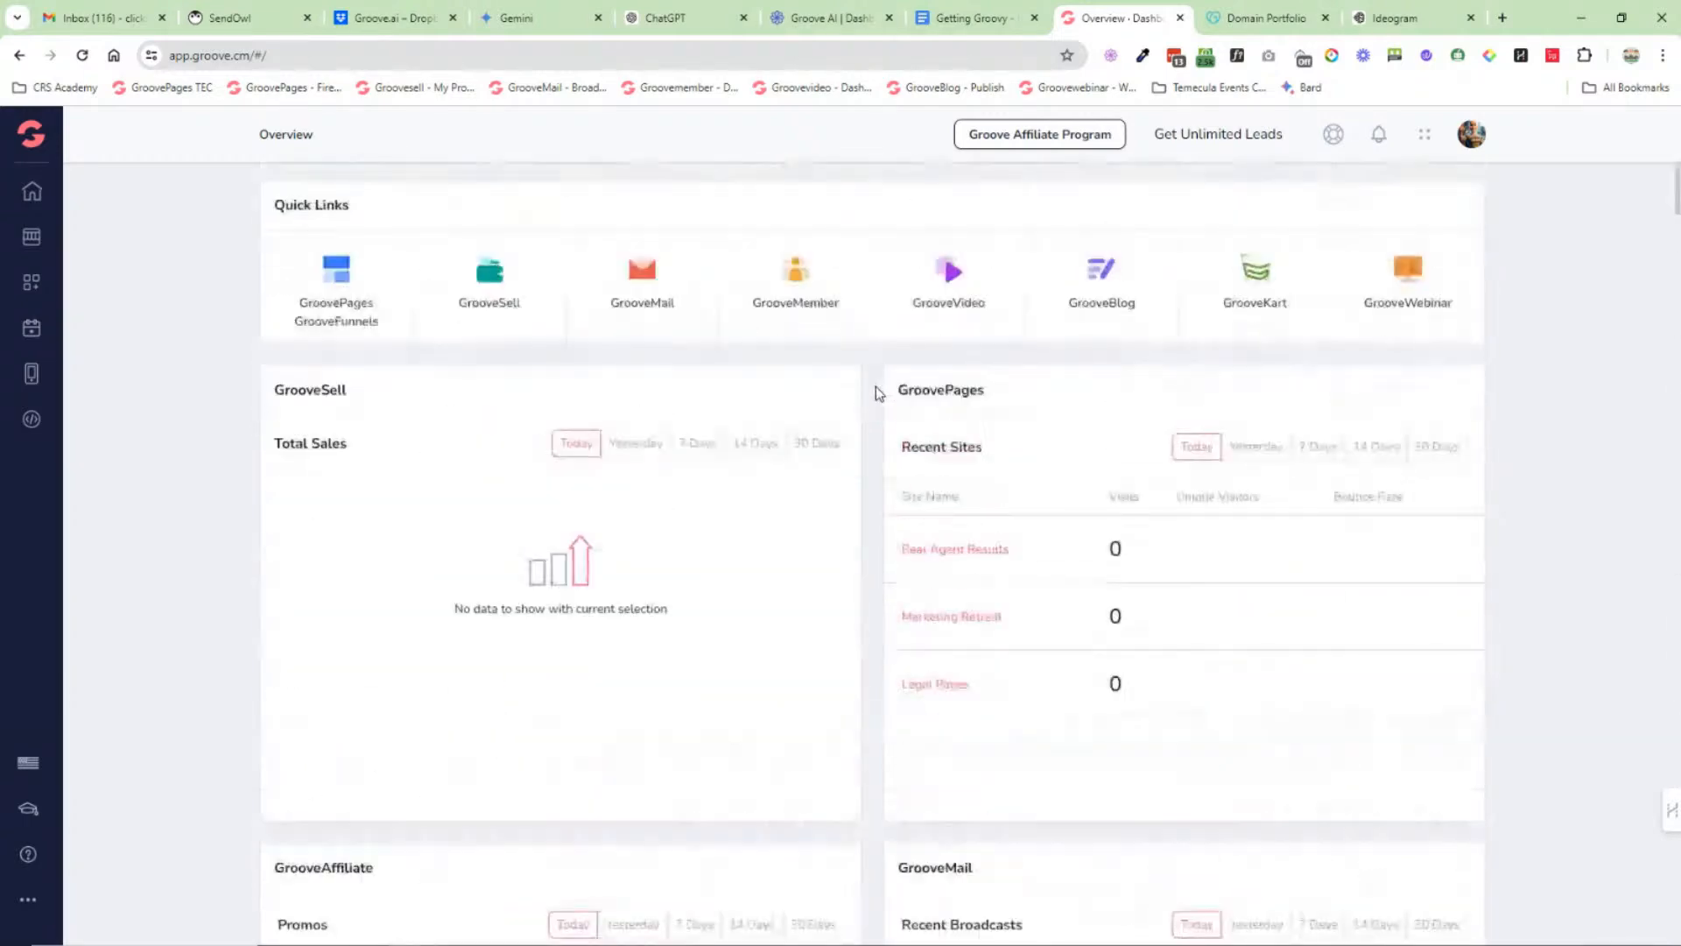
Step: Switch to the Getting Groovy onboarding document in Google Docs and open the STEP #1 tutorial on editing account details
click(965, 20)
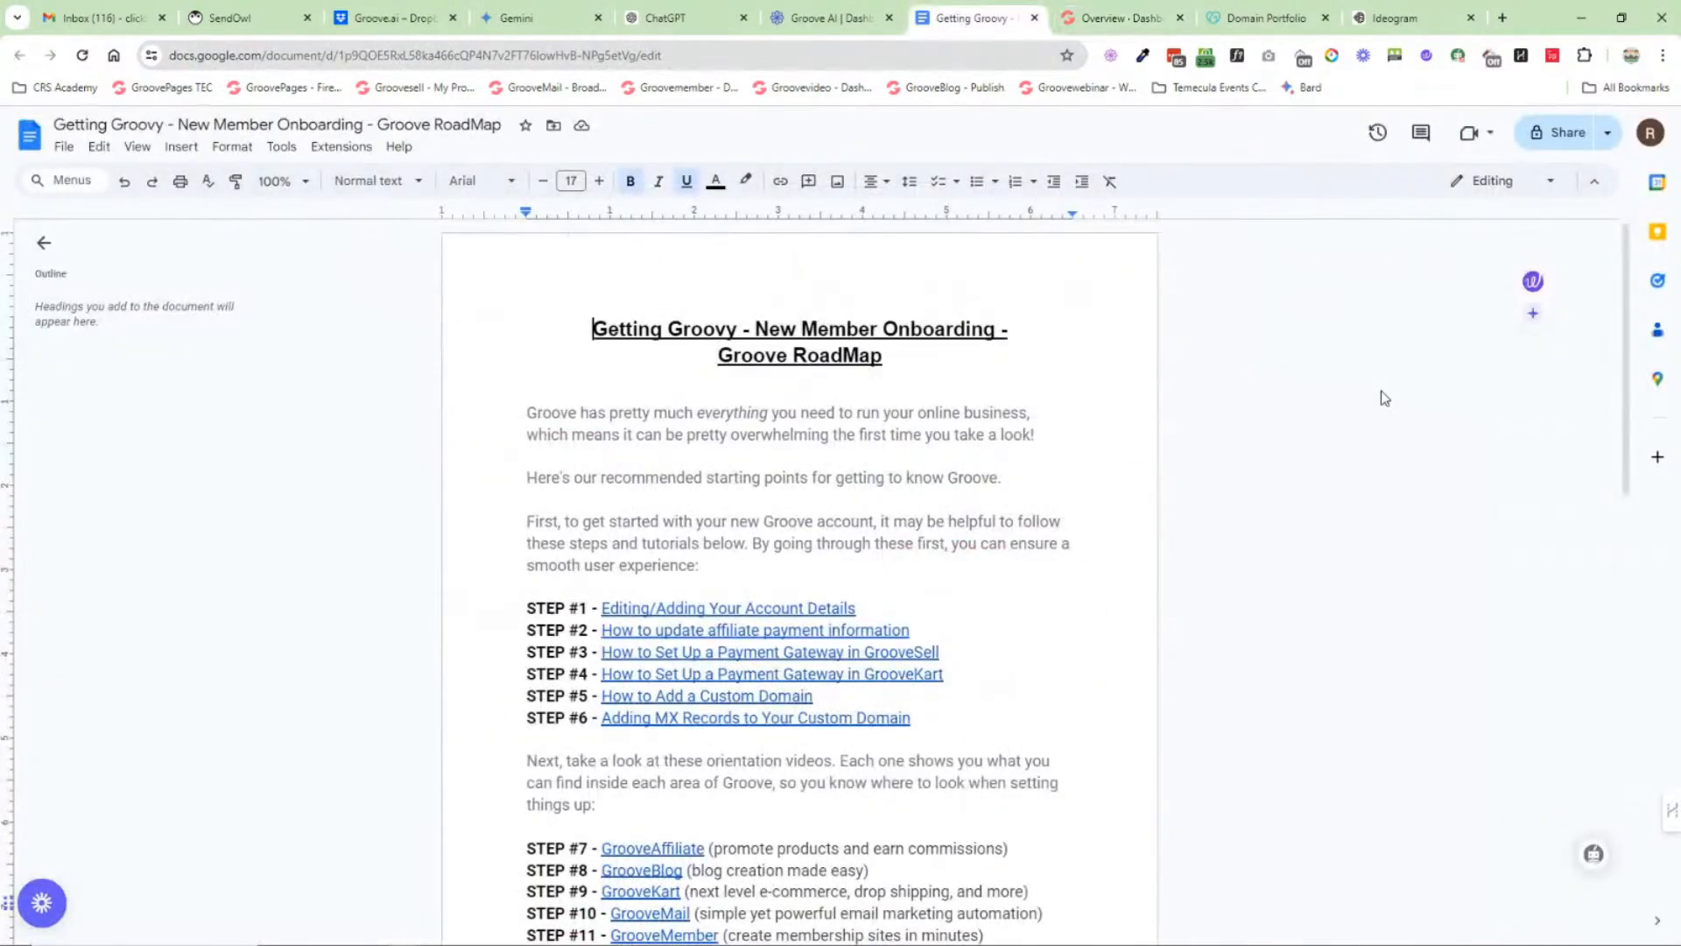
scroll(1266, 437, down, 4)
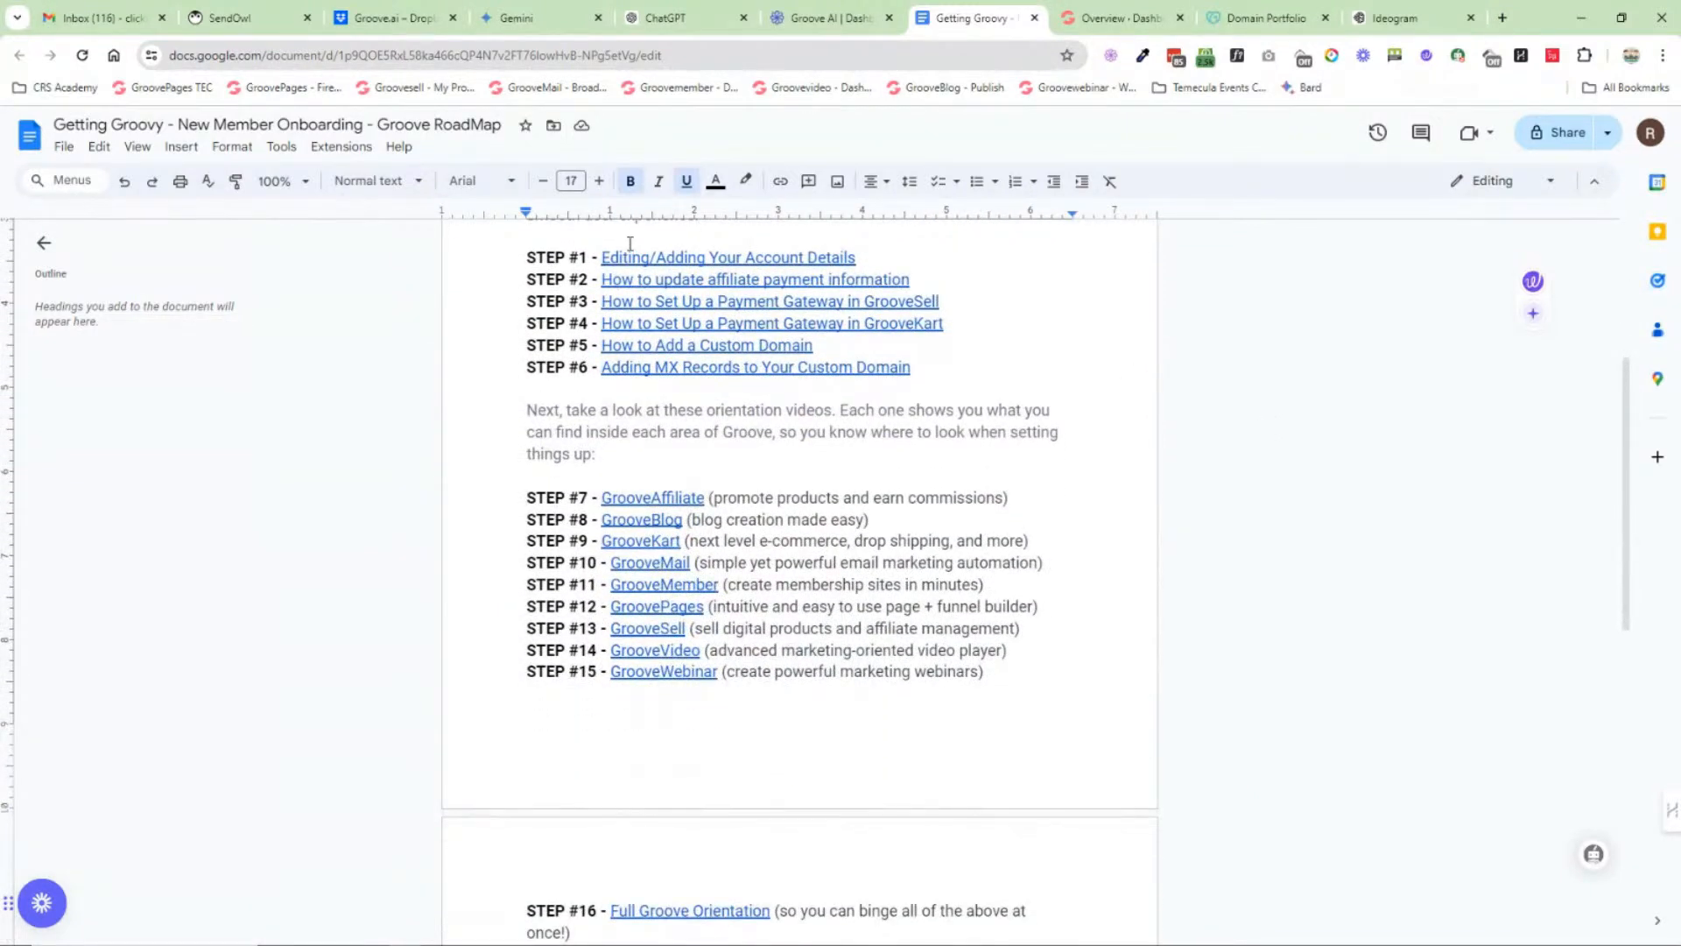
scroll(682, 395, up, 1)
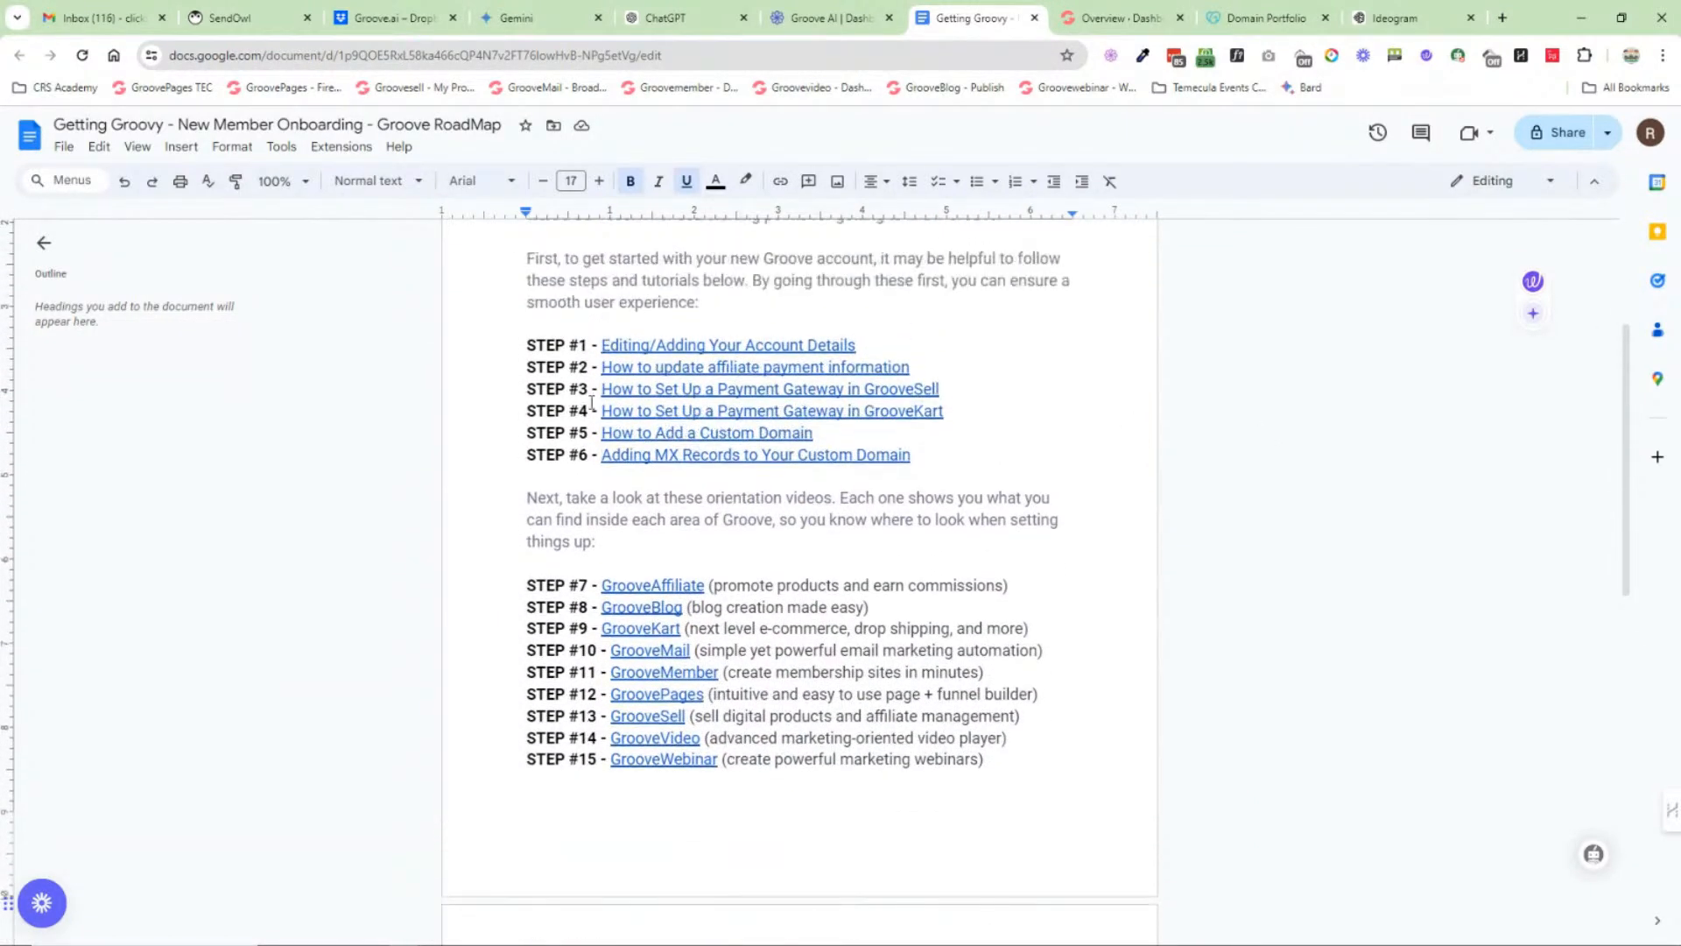
click(696, 346)
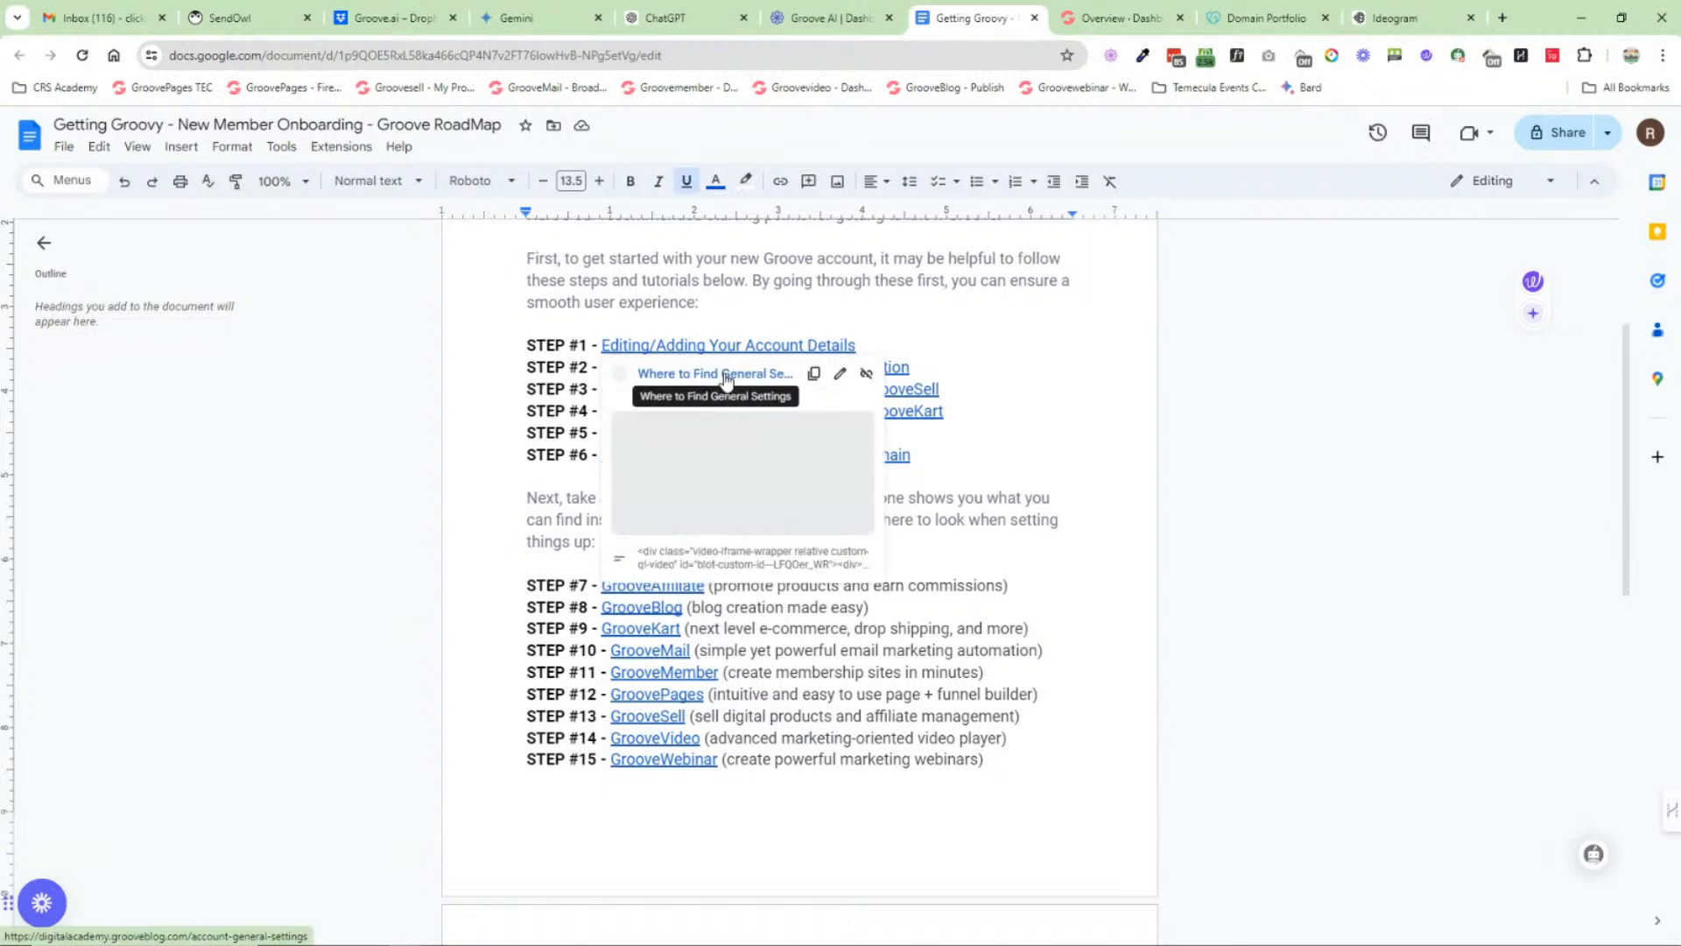
click(727, 376)
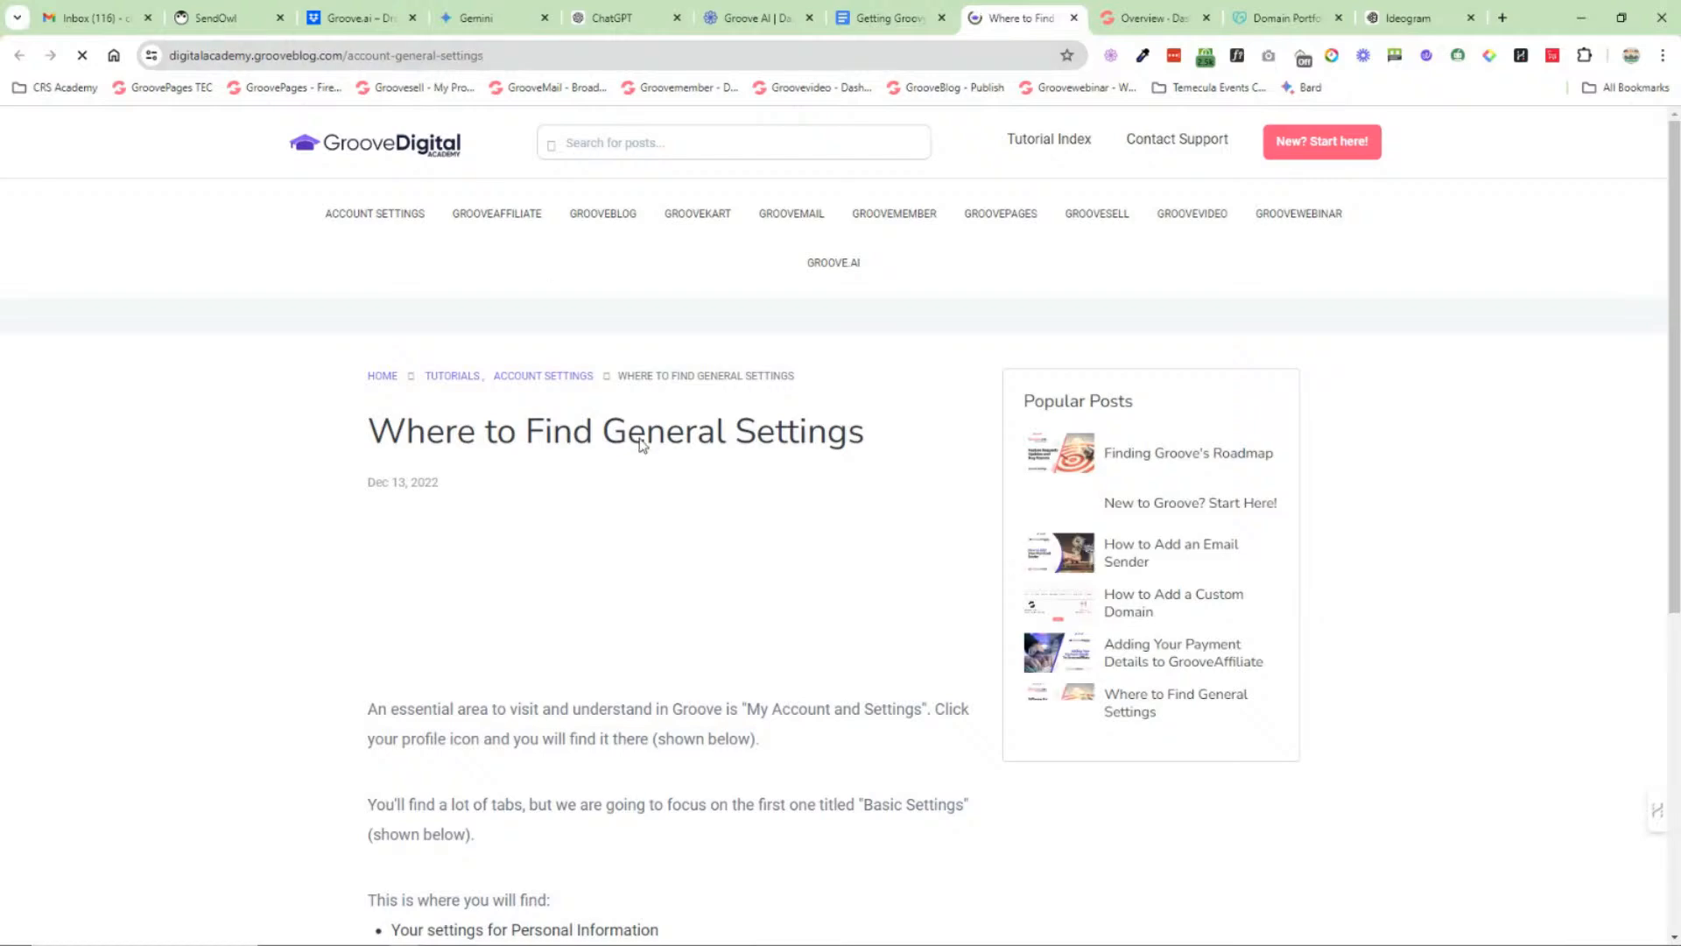
Step: Skim the tutorial on where to find General Settings and close it to get back to the onboarding document
scroll(262, 508, down, 7)
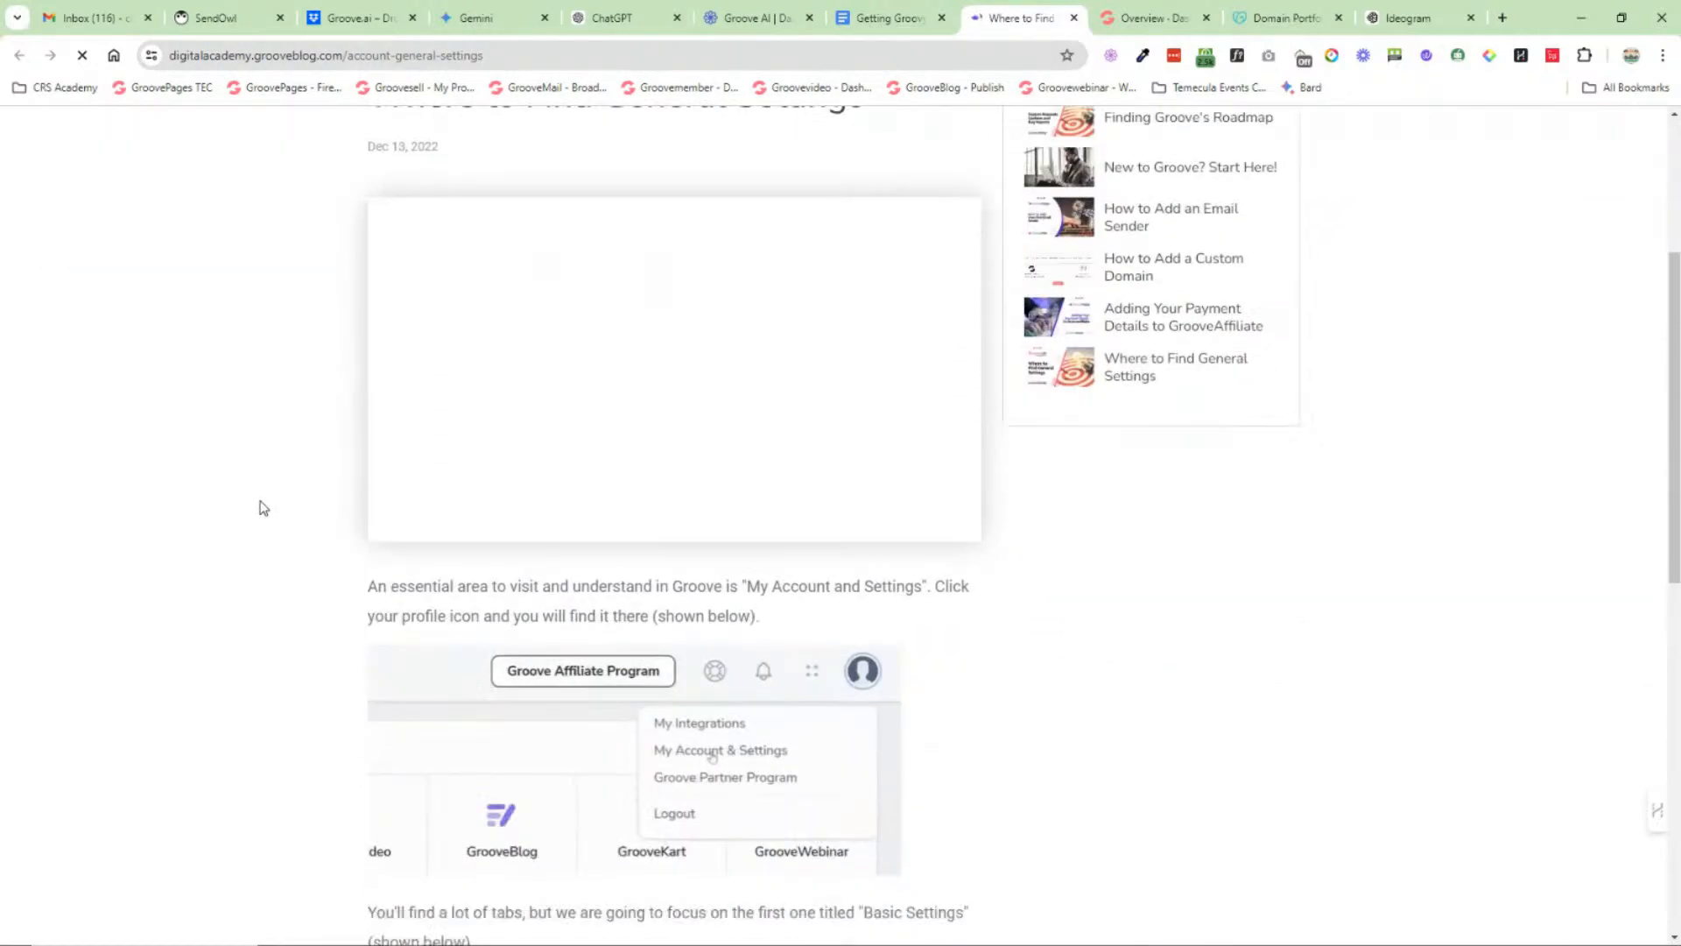
scroll(398, 491, down, 6)
scroll(390, 476, up, 13)
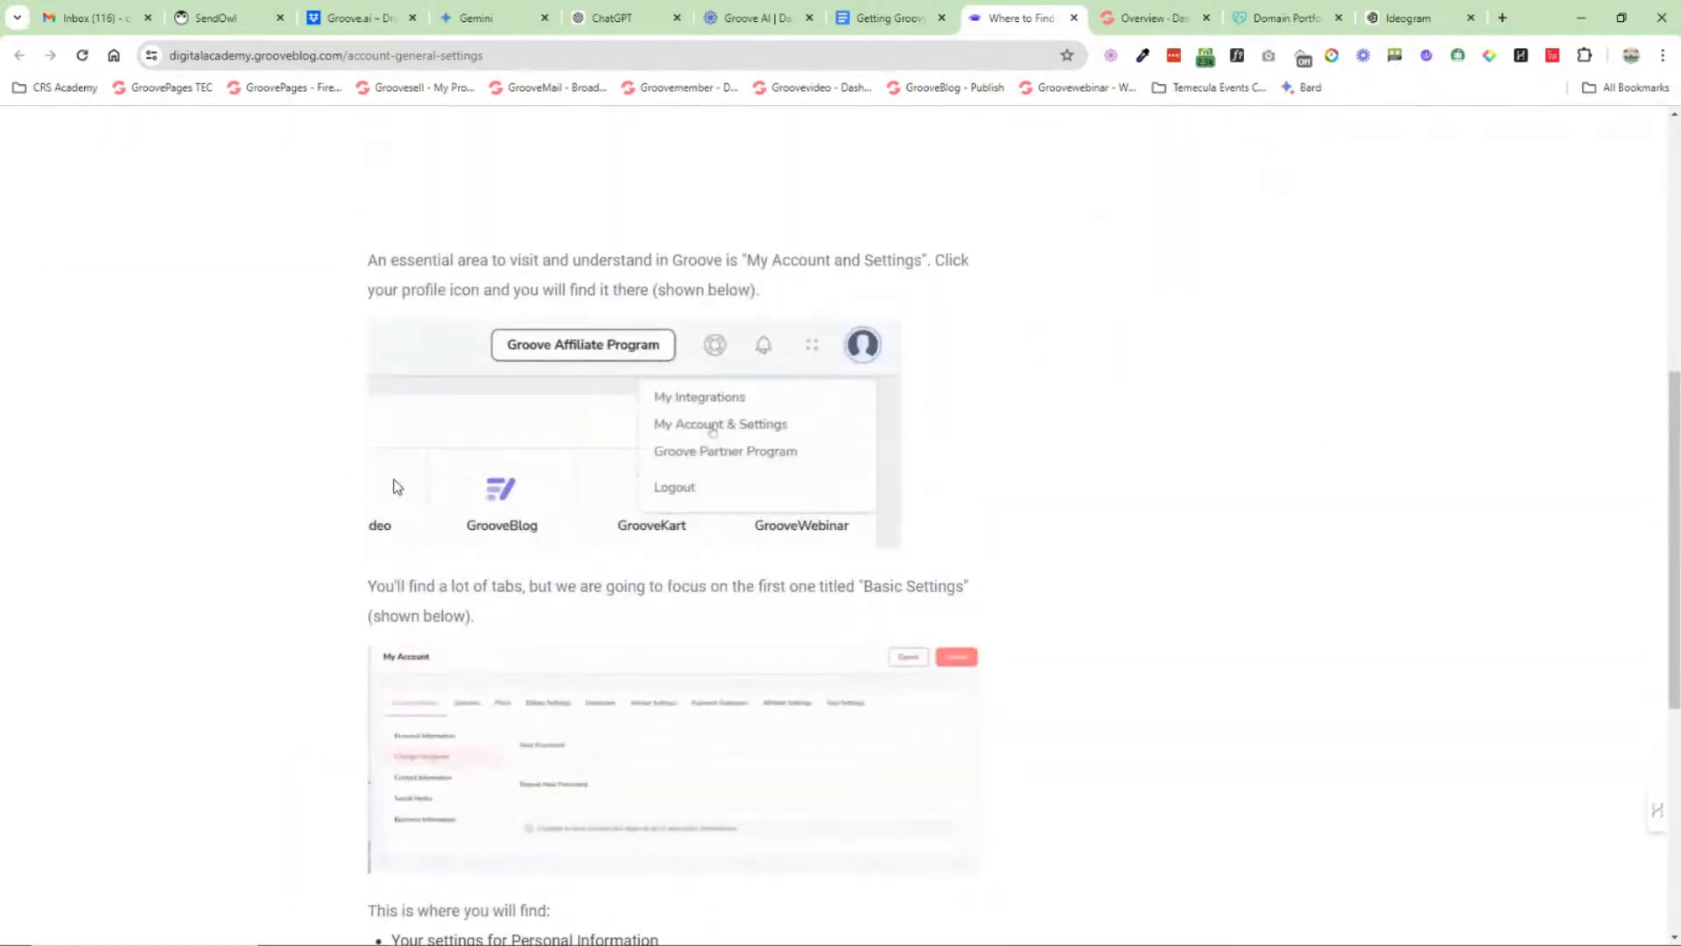
click(1073, 18)
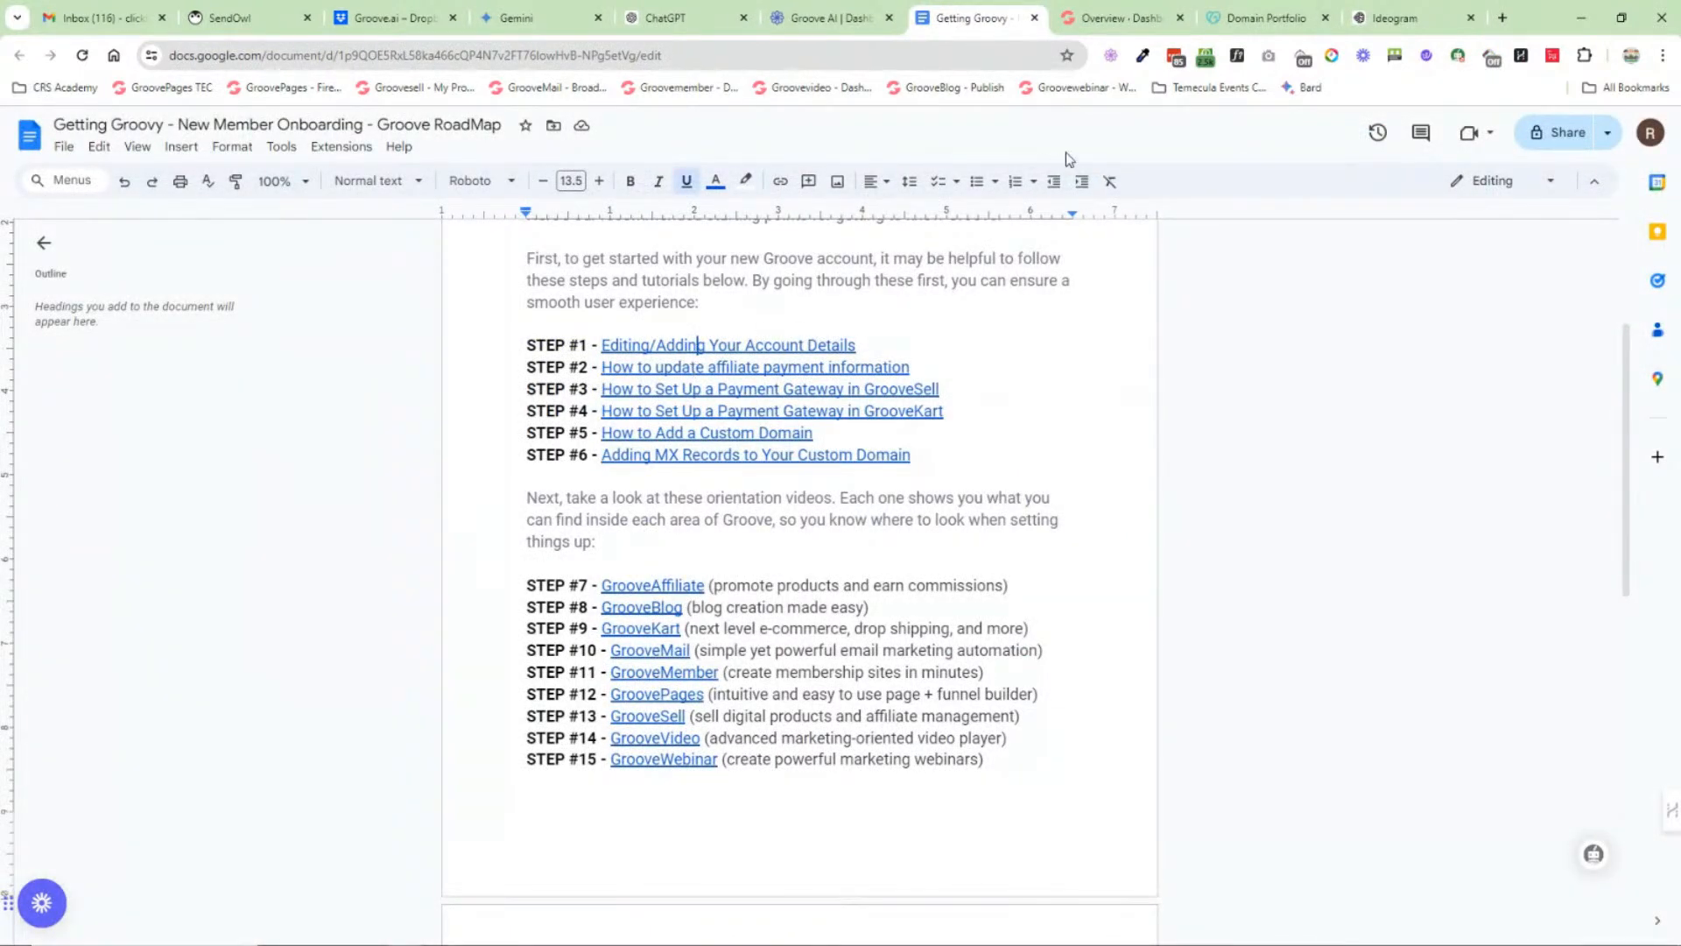
Step: Review the personal information in the Groove account's Settings and Billing, close it and return to the onboarding document
click(1108, 22)
click(1468, 136)
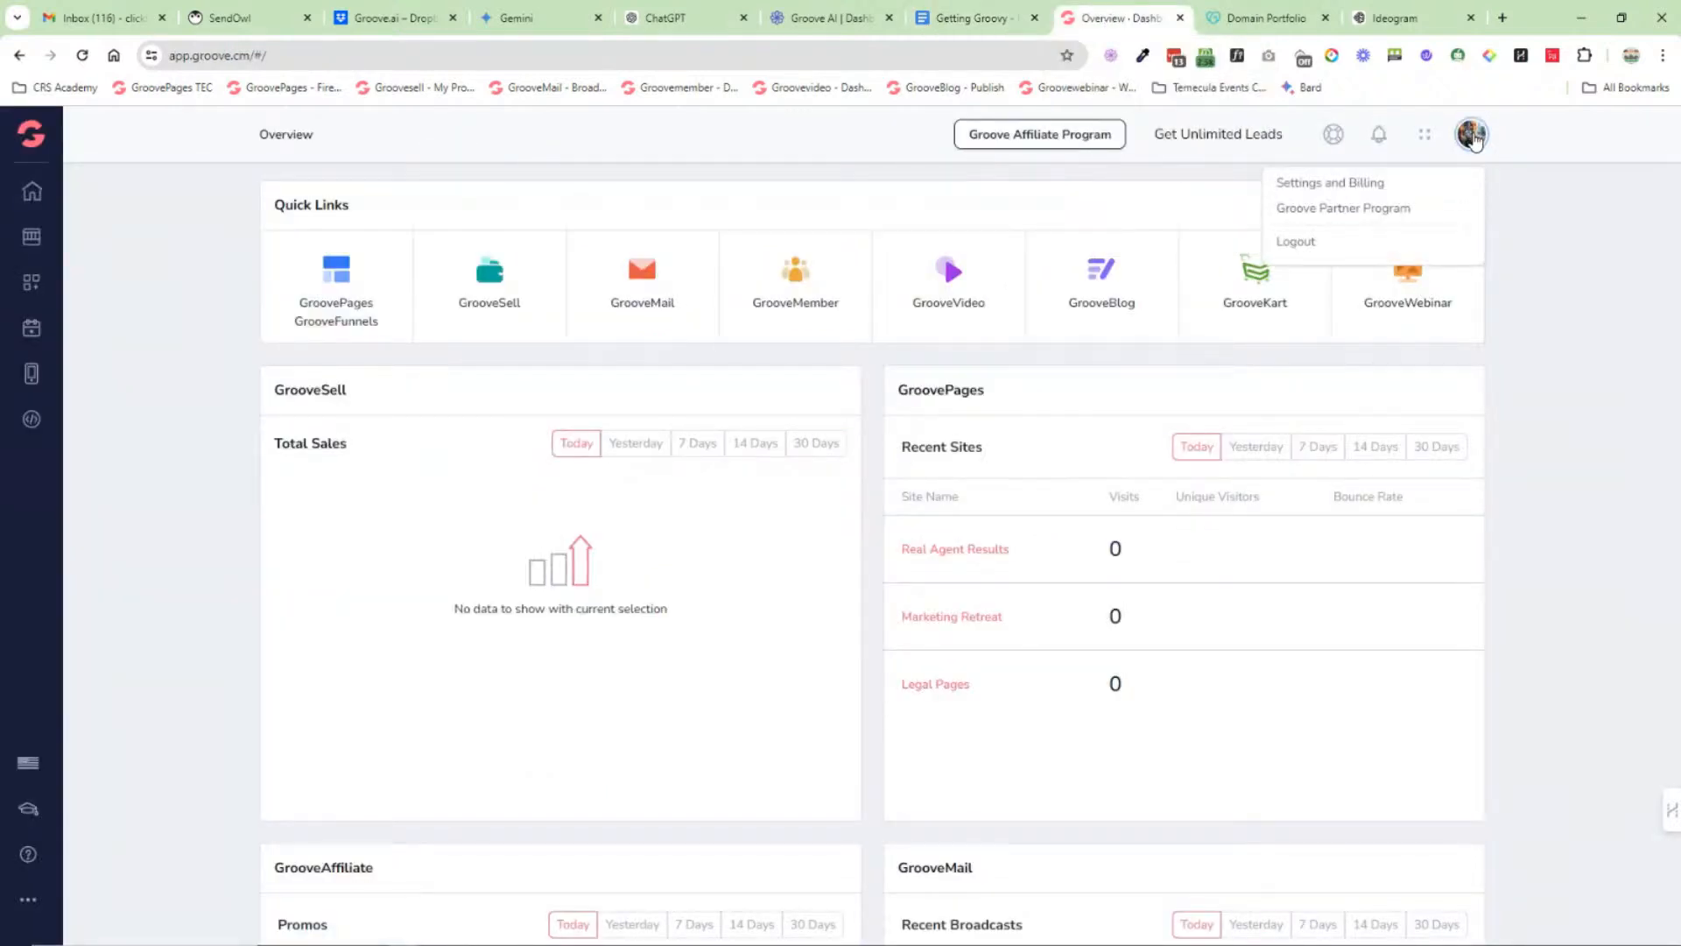
click(1353, 183)
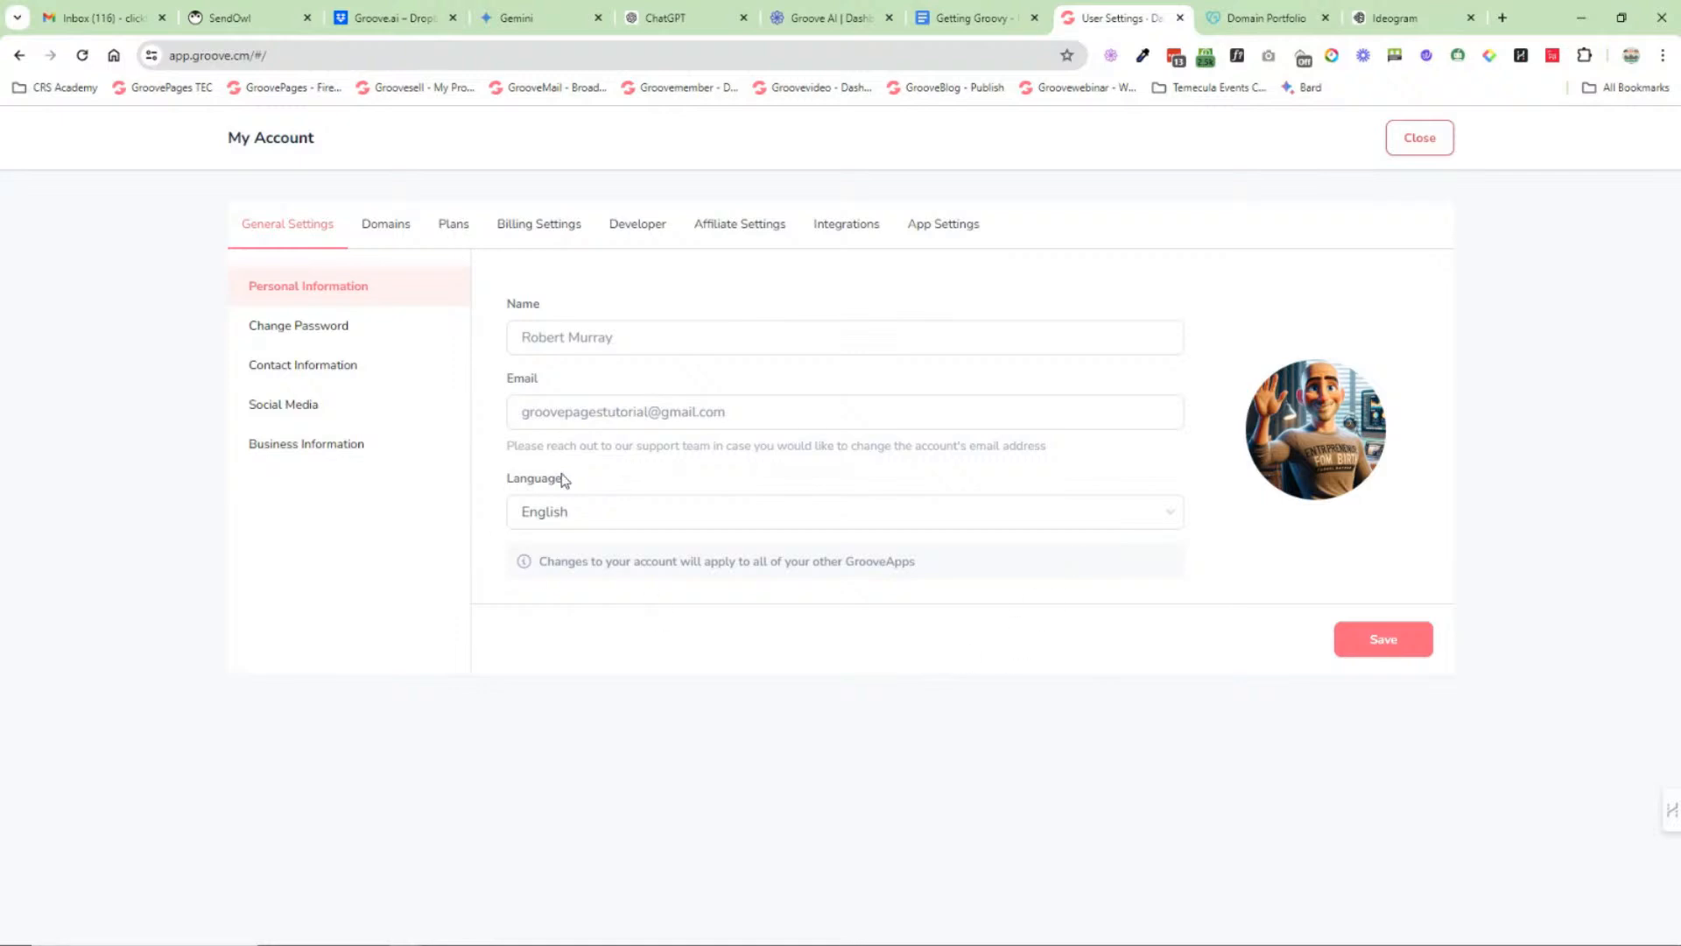
mouse_move(1297, 492)
click(1416, 138)
click(999, 27)
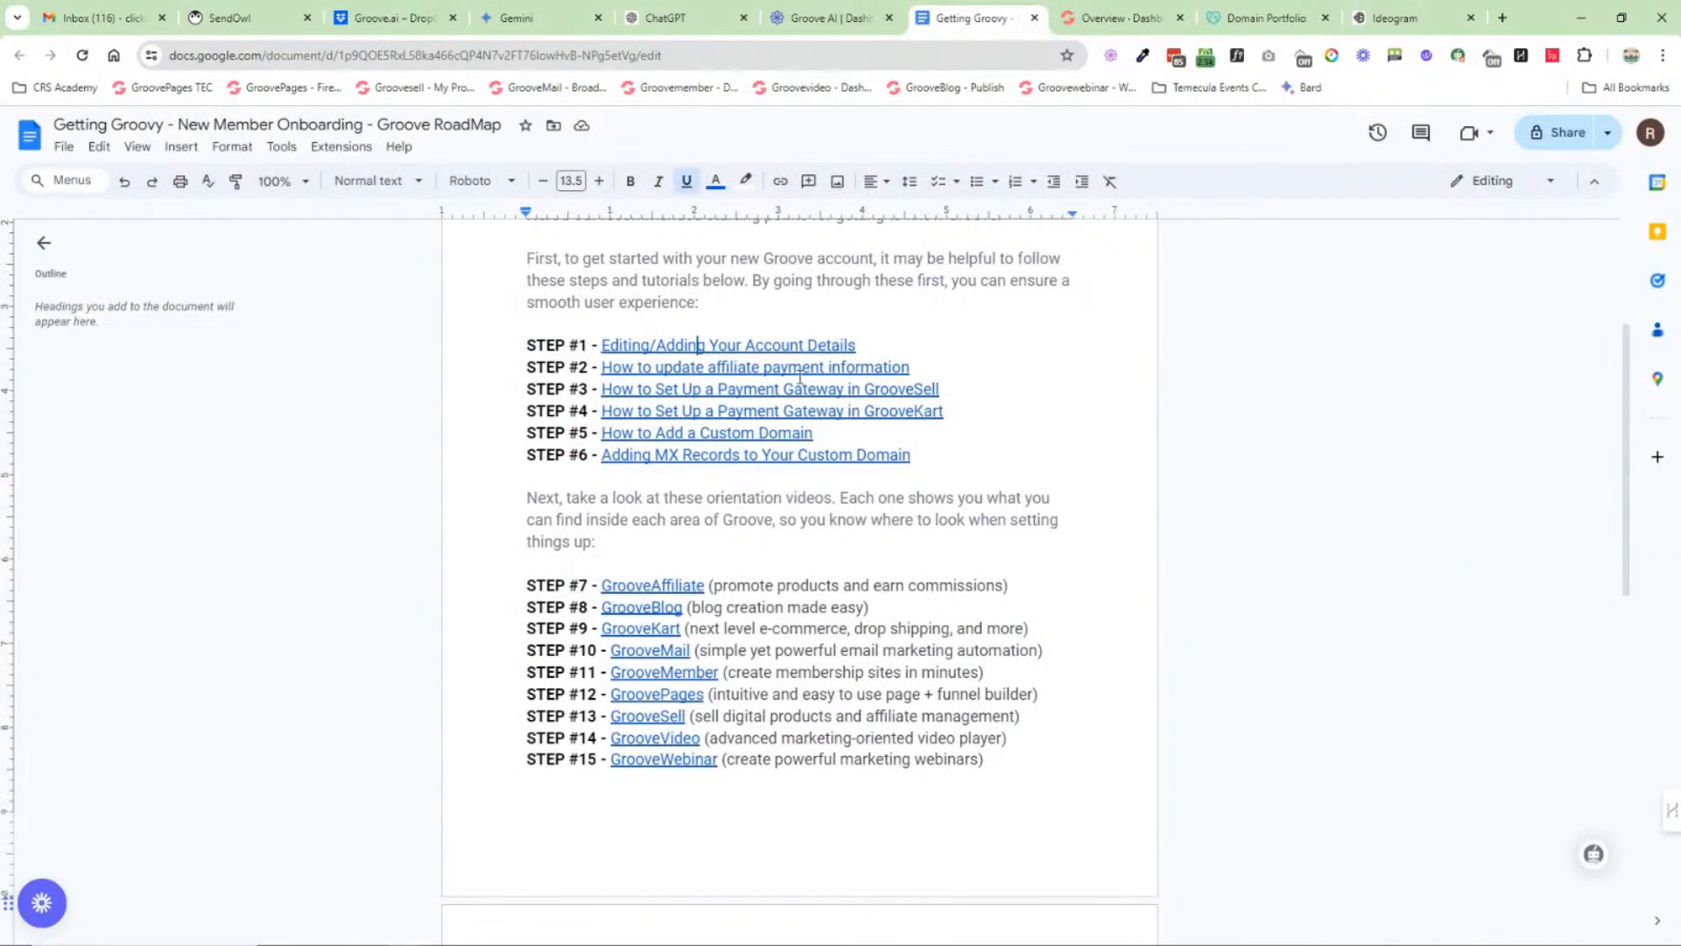
Step: Switch to the Groove dashboard and open the Affiliate Settings in the account's Settings and Billing
click(1119, 22)
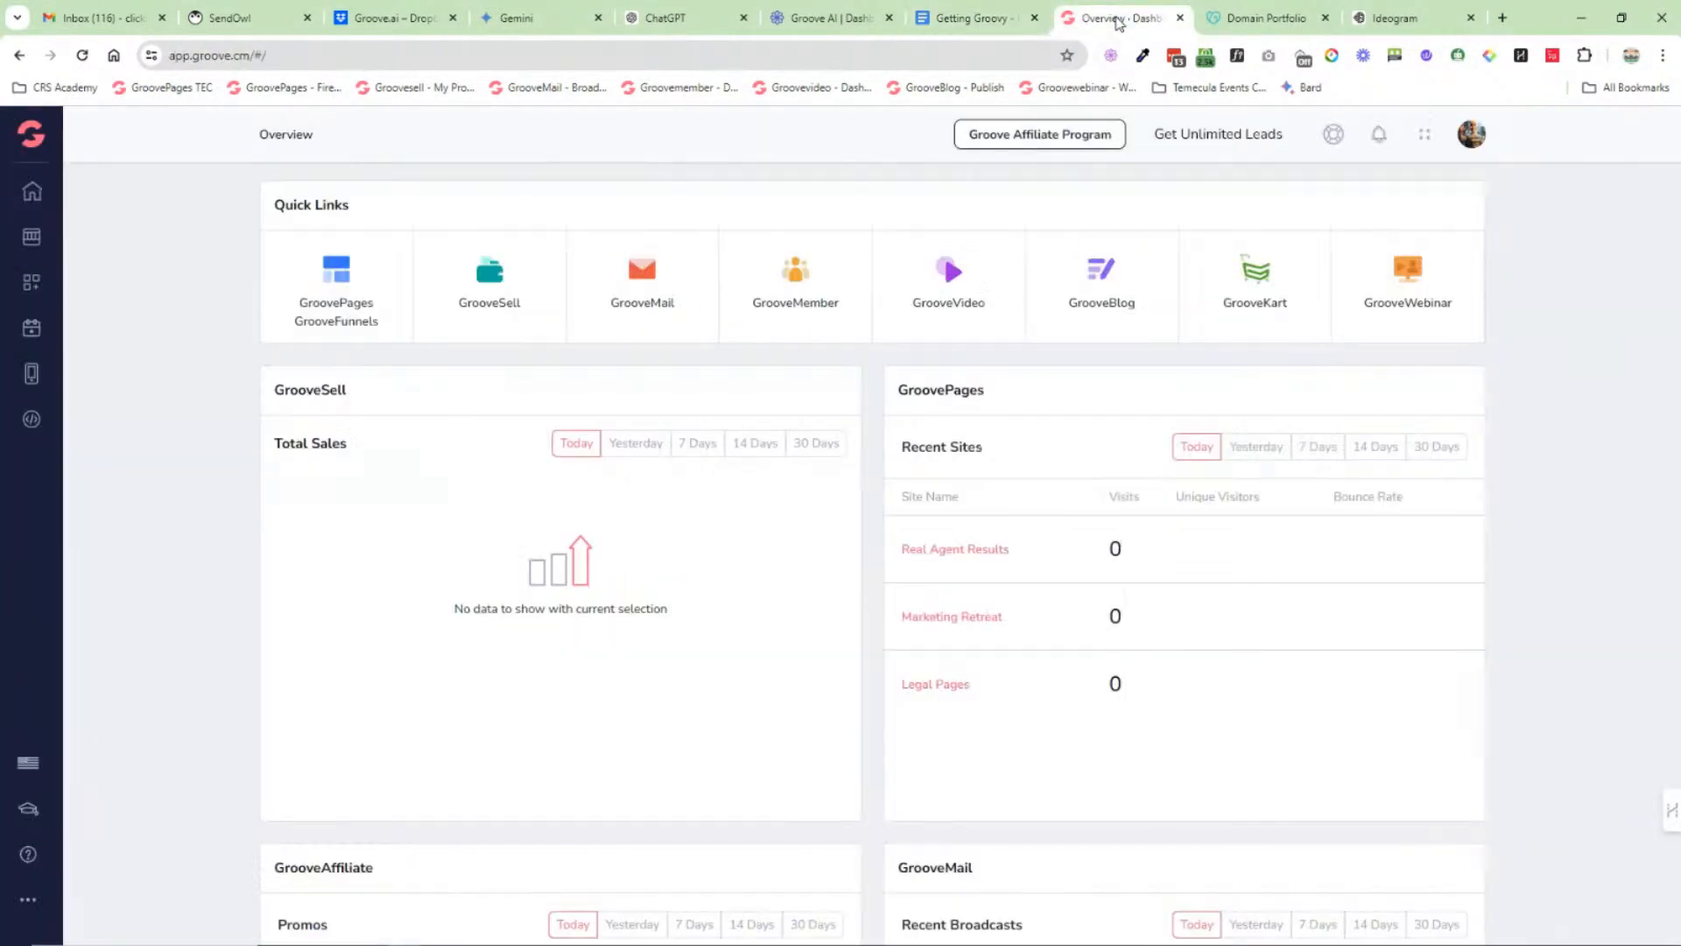
click(1471, 138)
click(1363, 182)
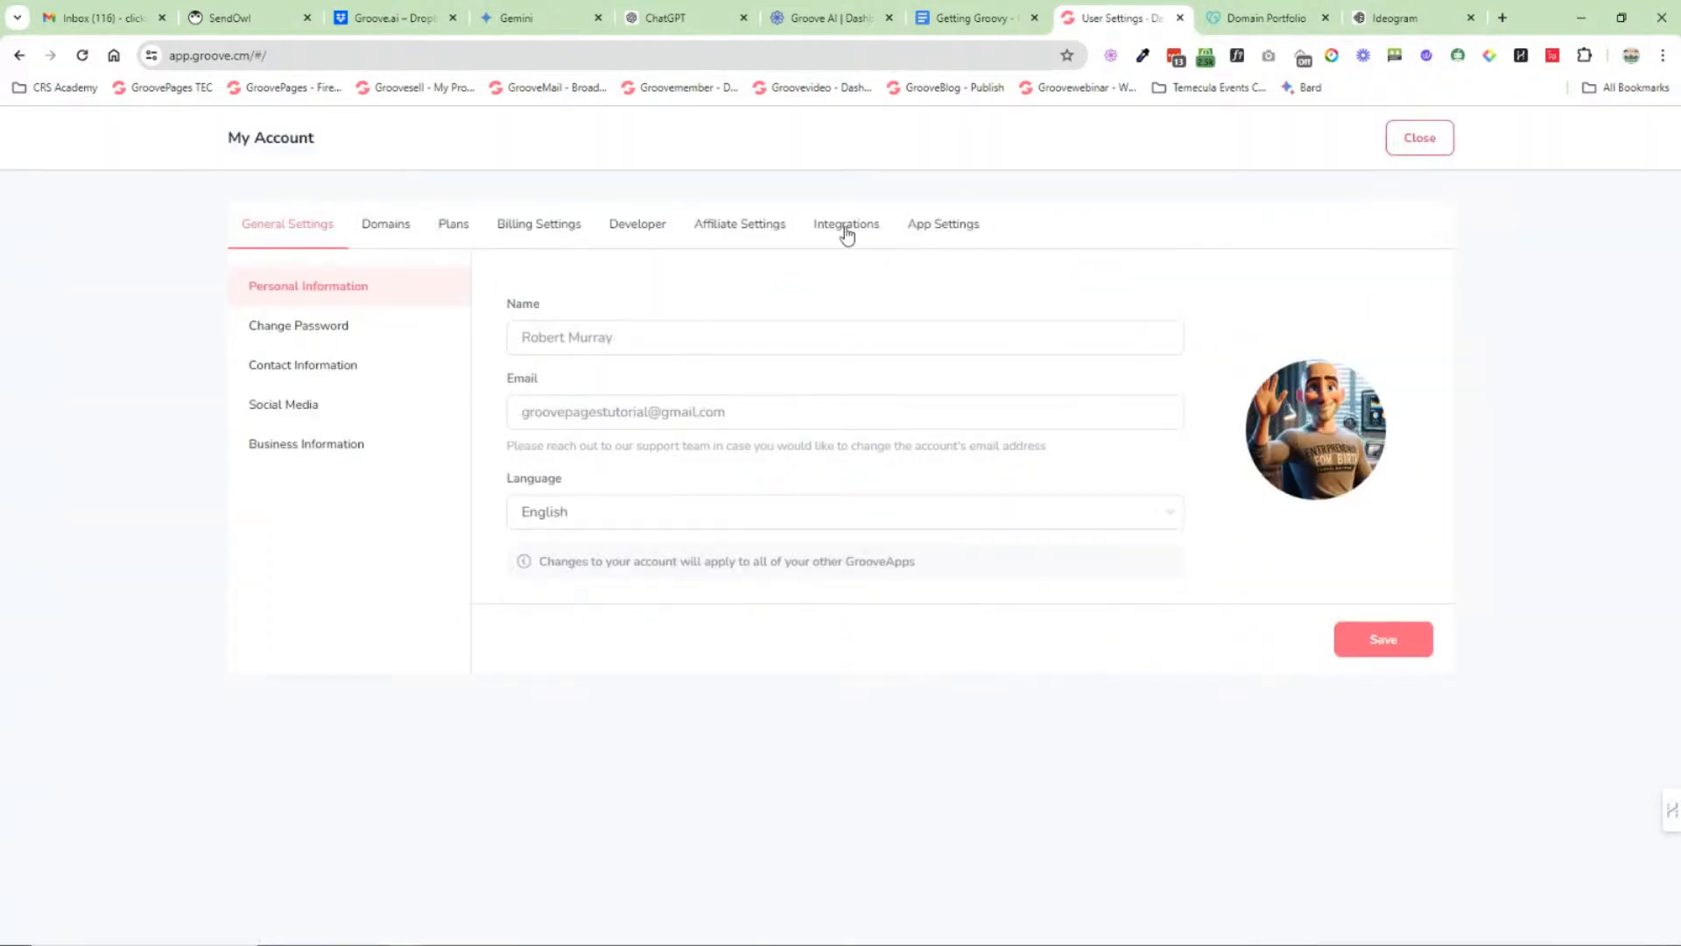
click(758, 229)
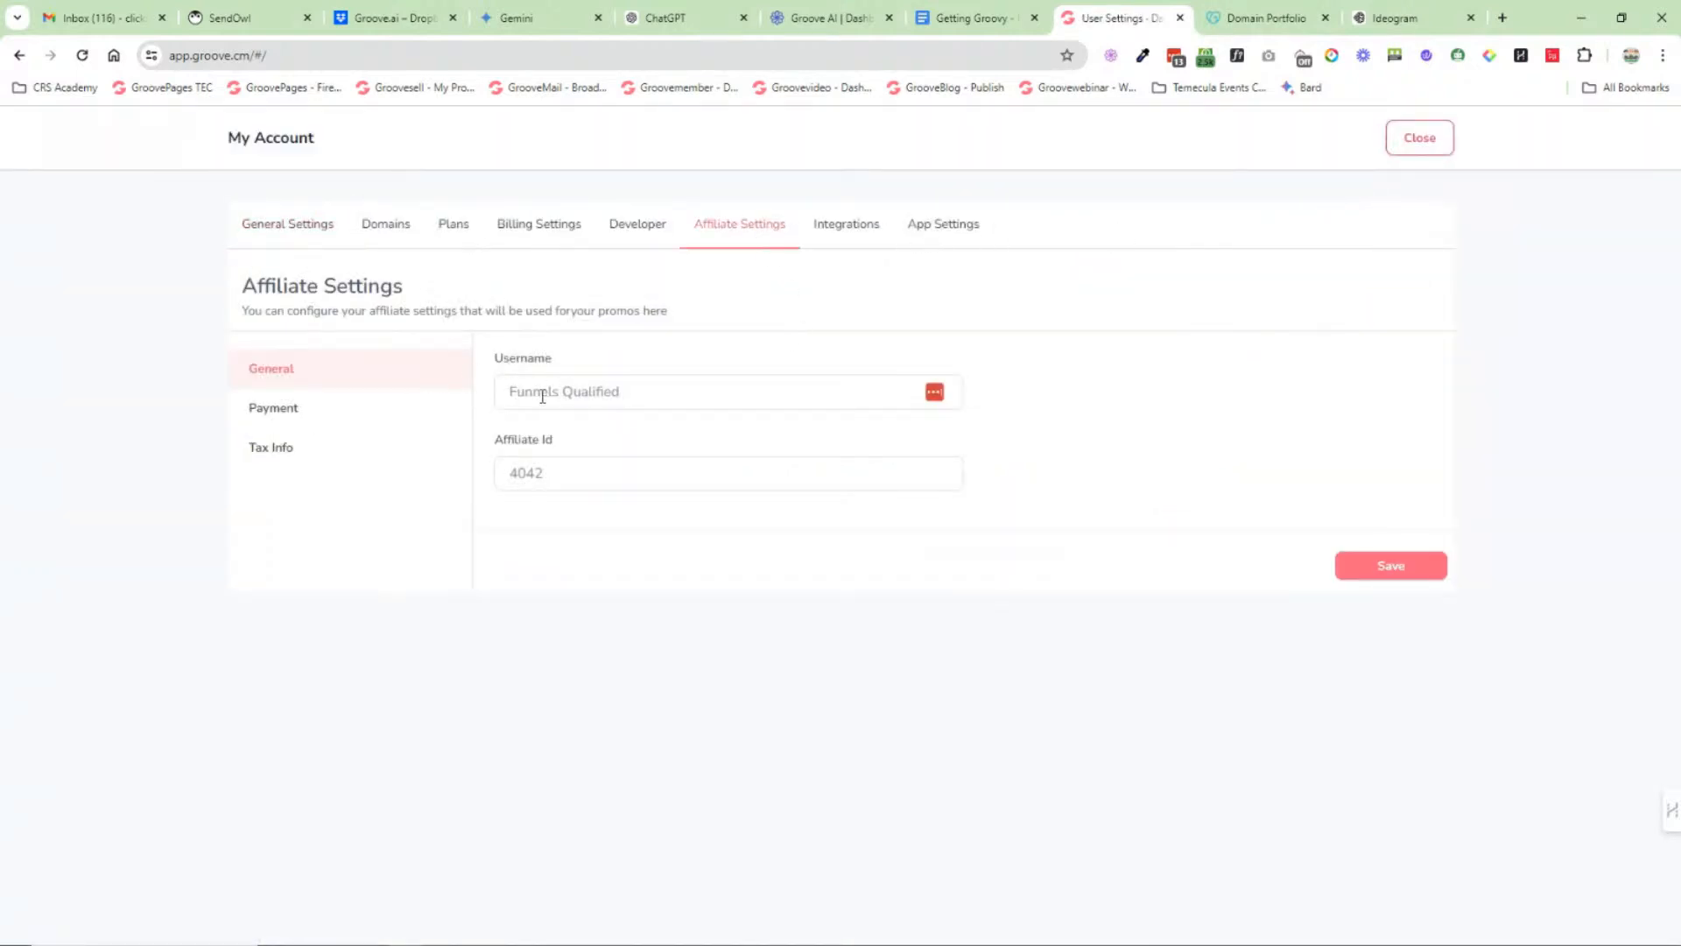
Step: Point out the affiliate username and affiliate ID, close the account settings and return to the onboarding document
drag(510, 394, 655, 391)
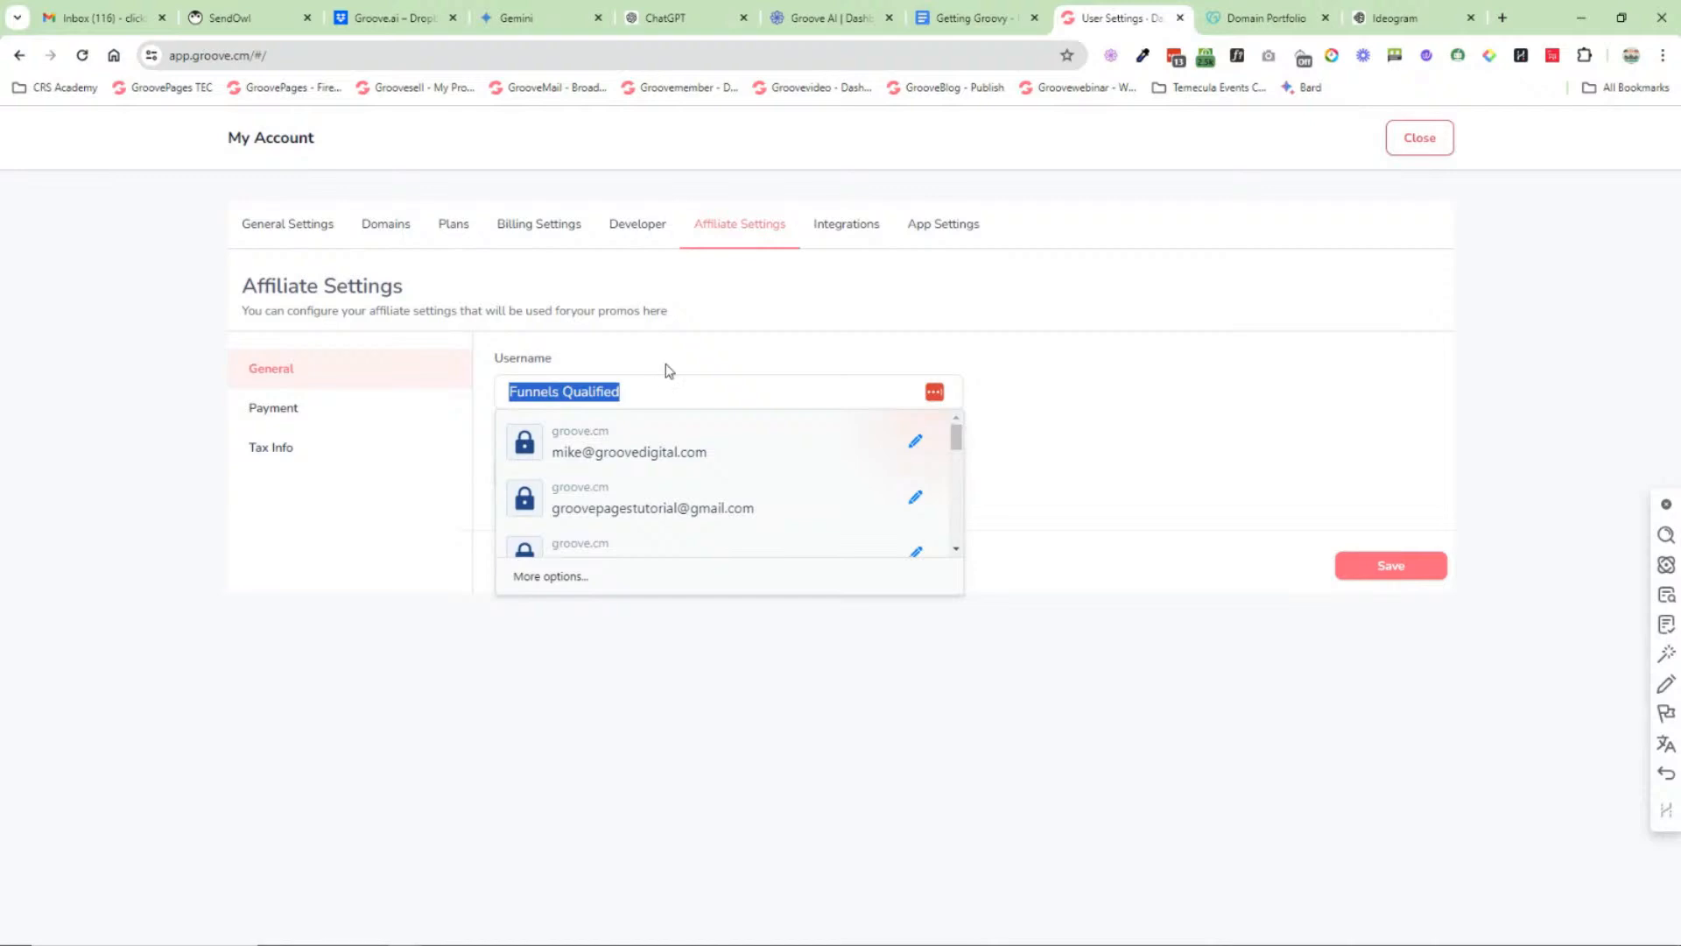
click(659, 373)
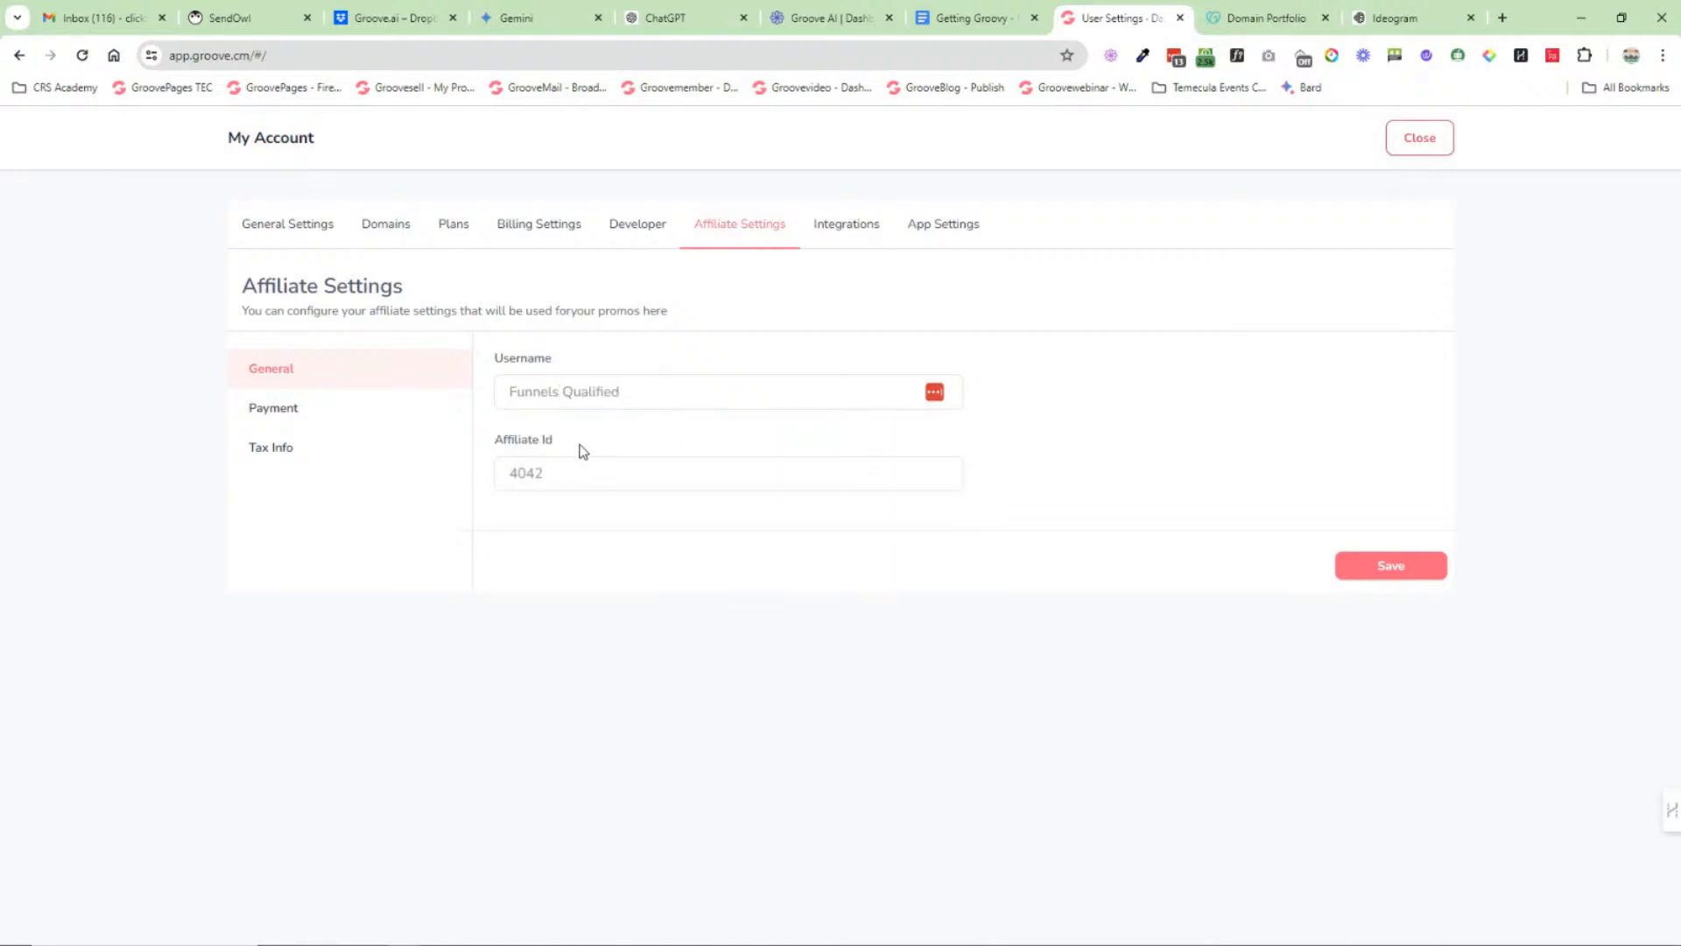
drag(563, 476, 512, 480)
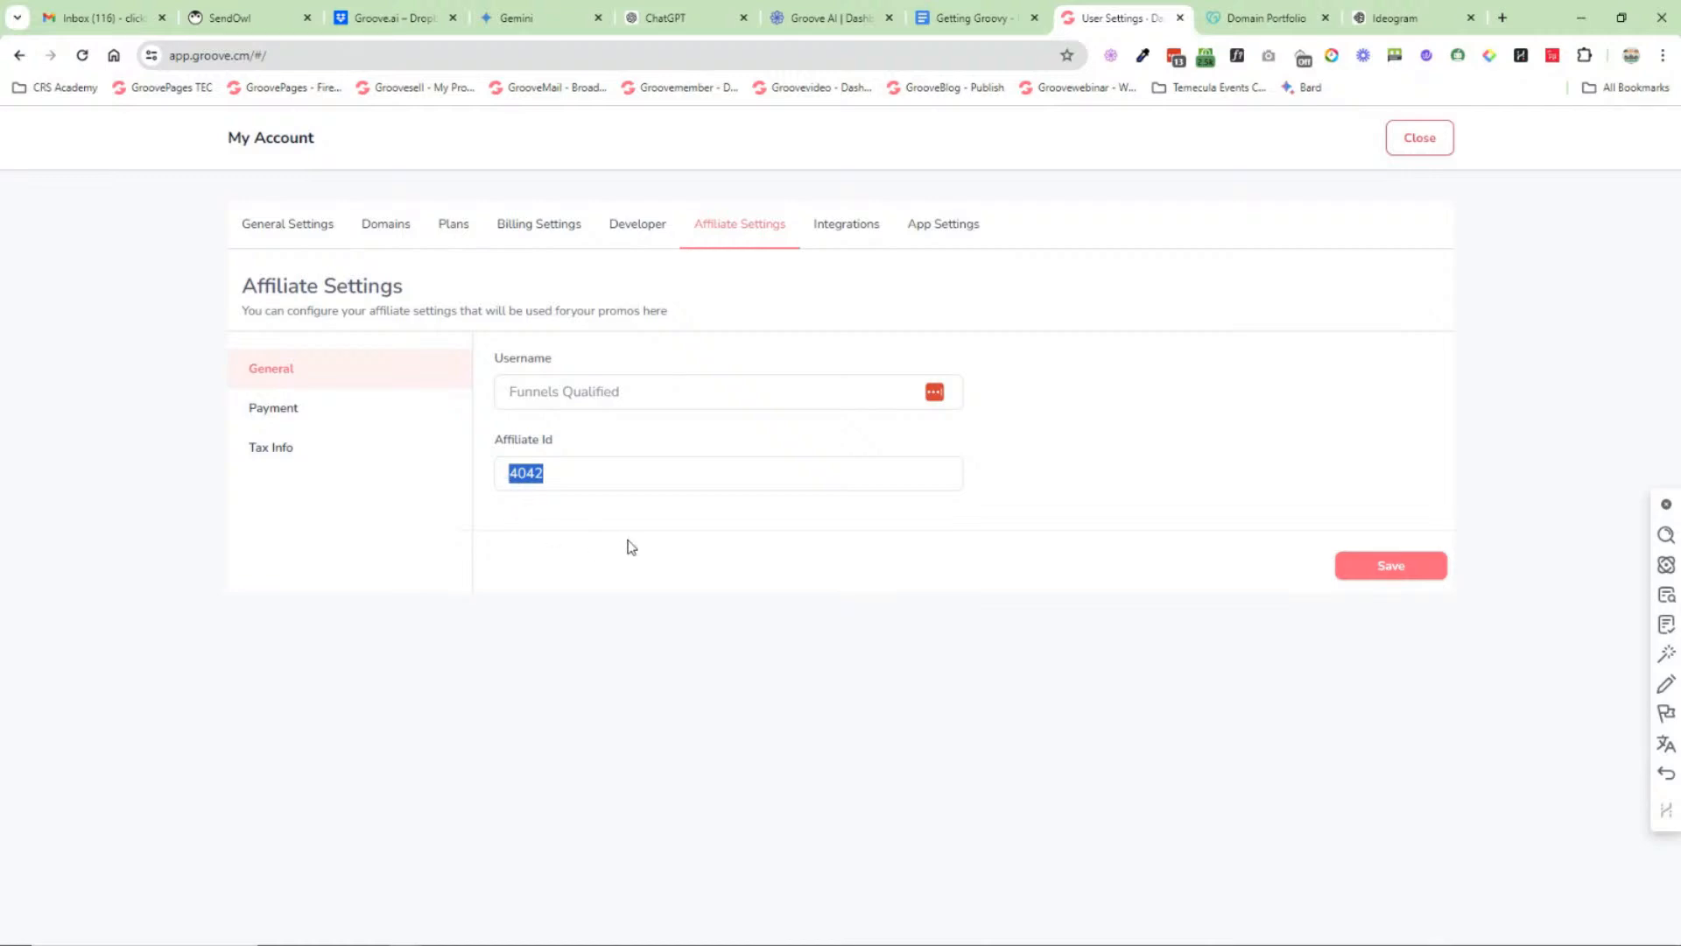
click(1666, 503)
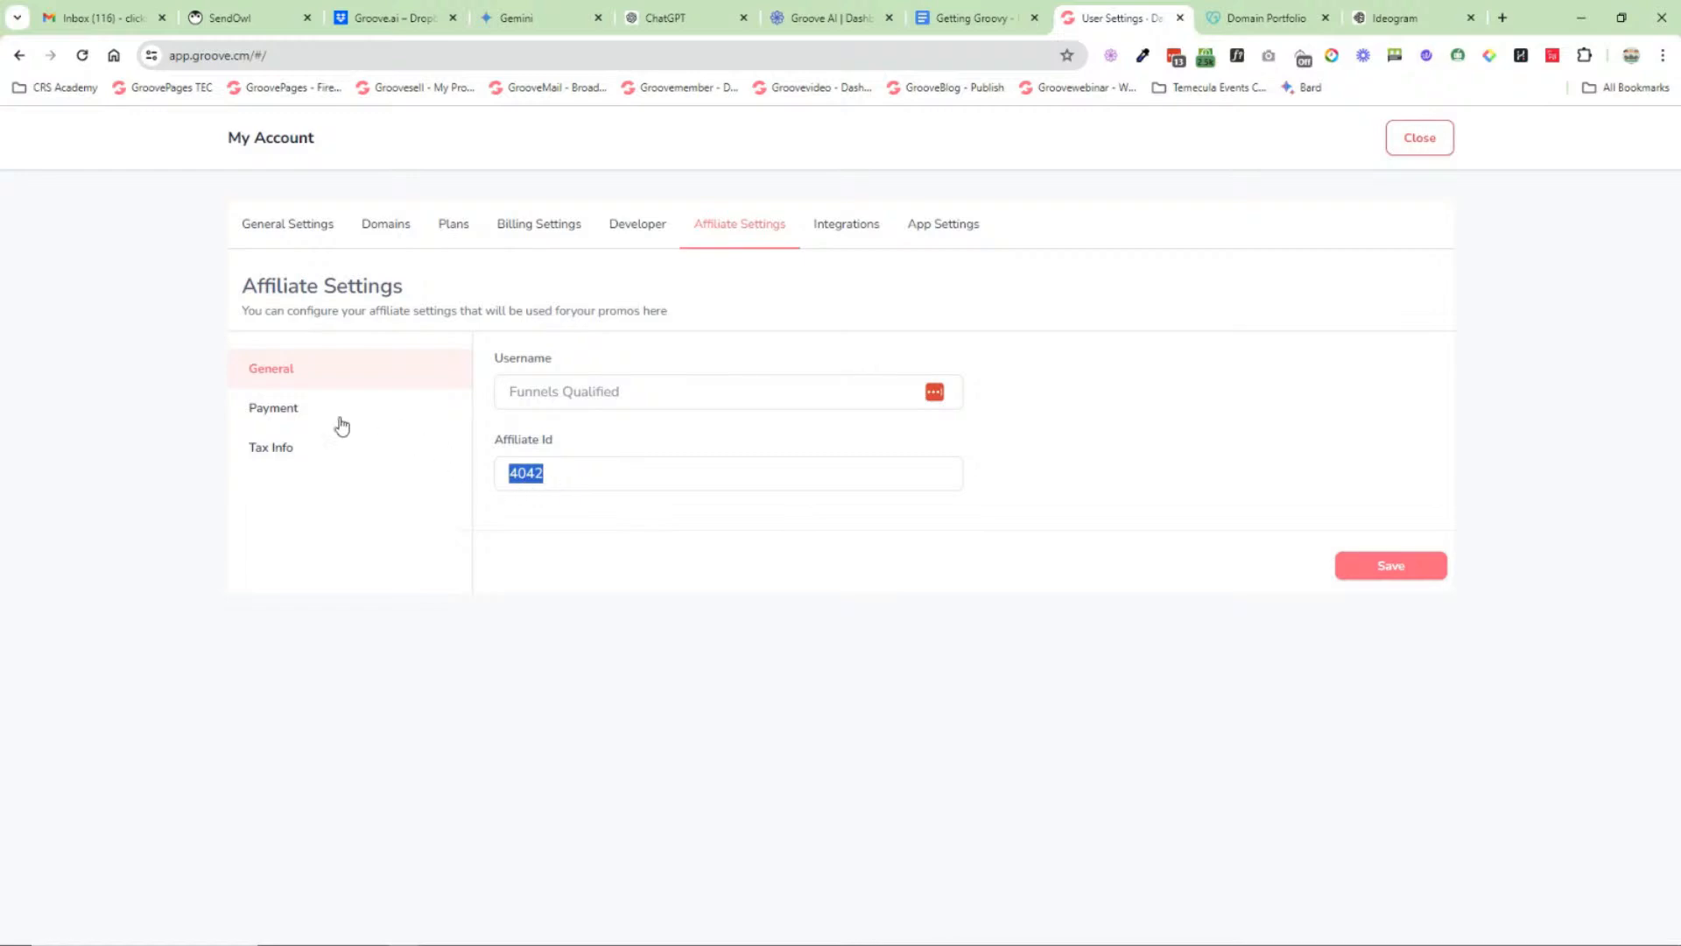
click(613, 467)
click(1425, 153)
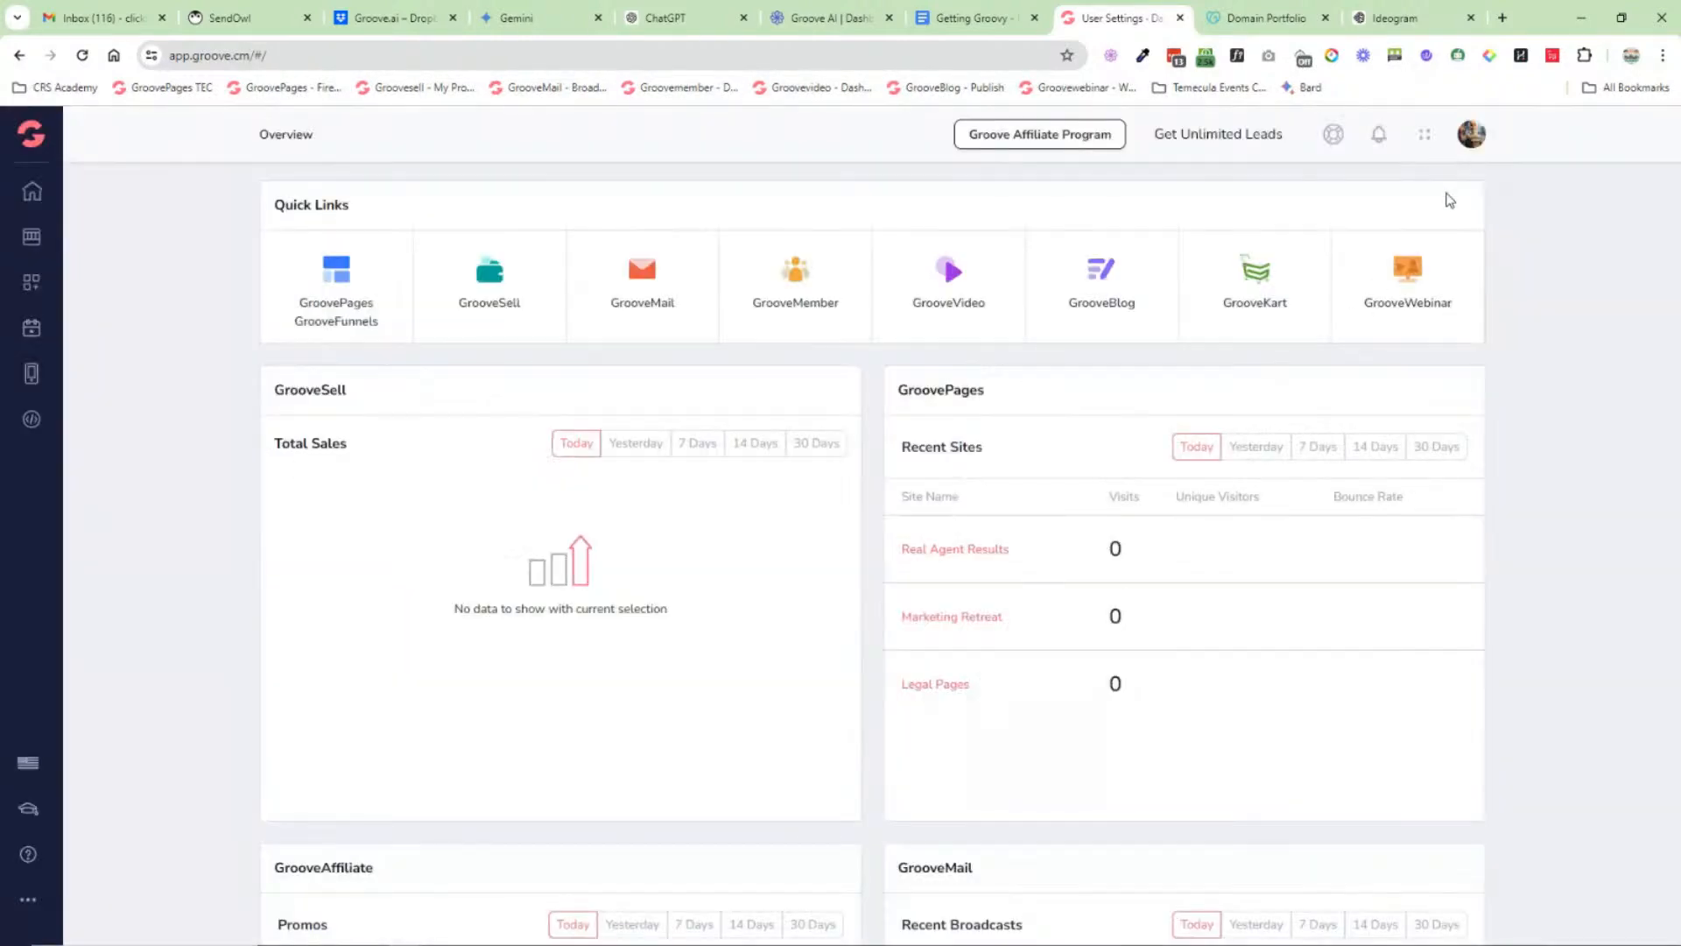
click(971, 18)
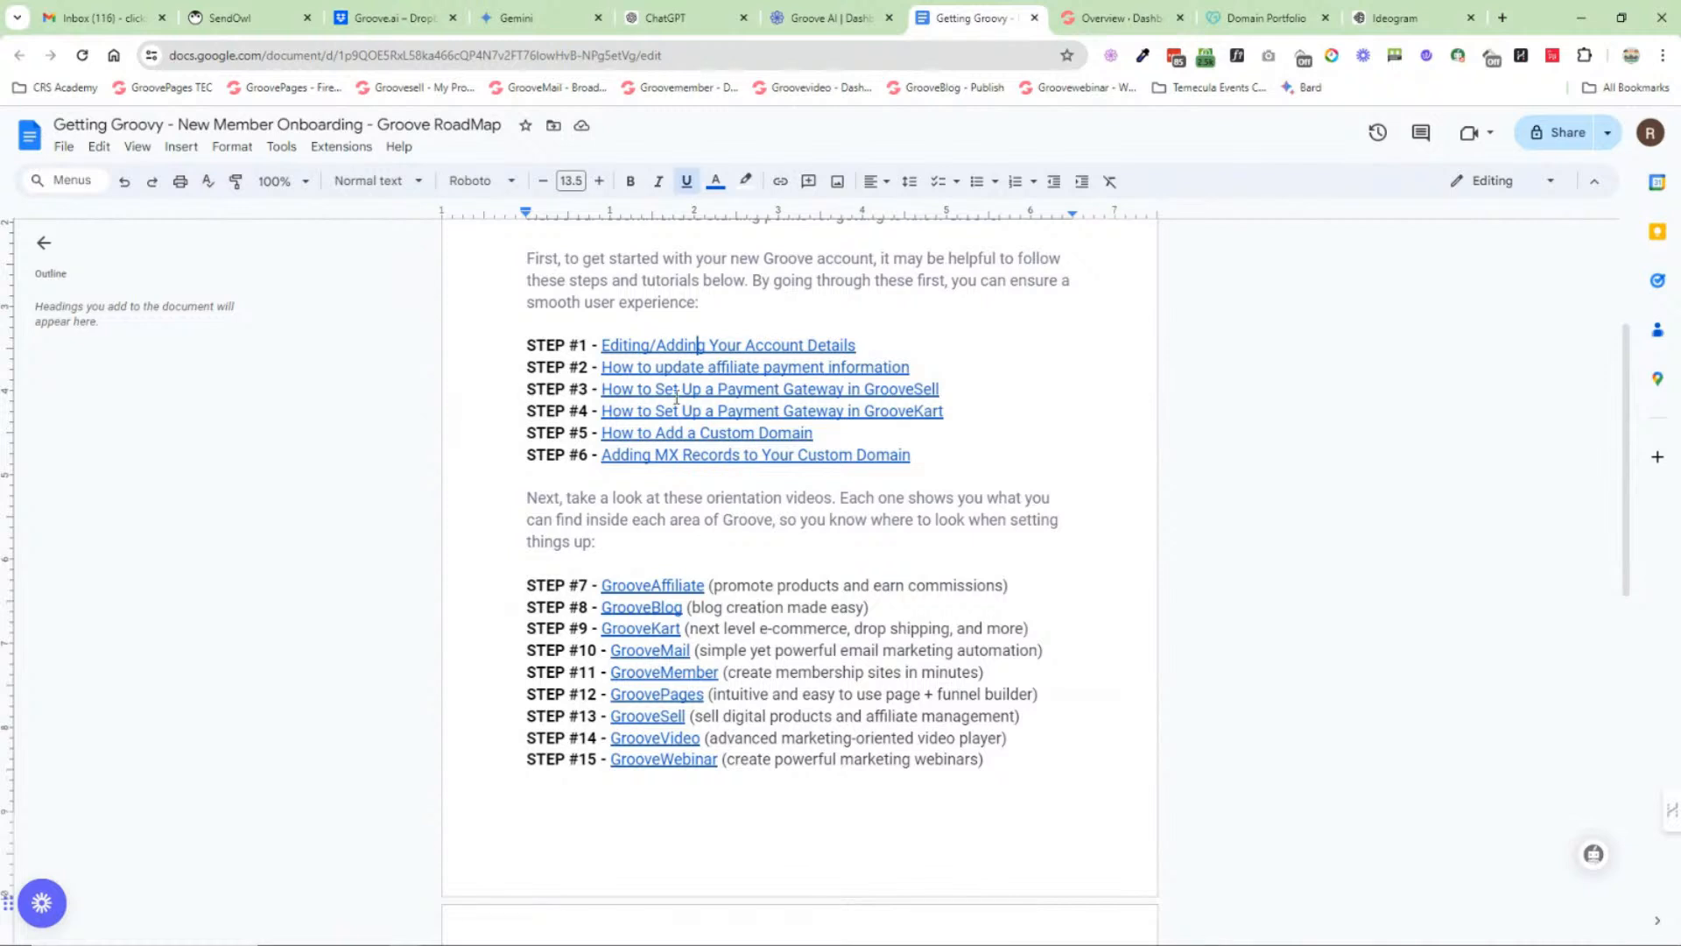
Step: Switch to the Groove dashboard, open GrooveSell and go to the payment gateways in its vendor settings
click(1108, 21)
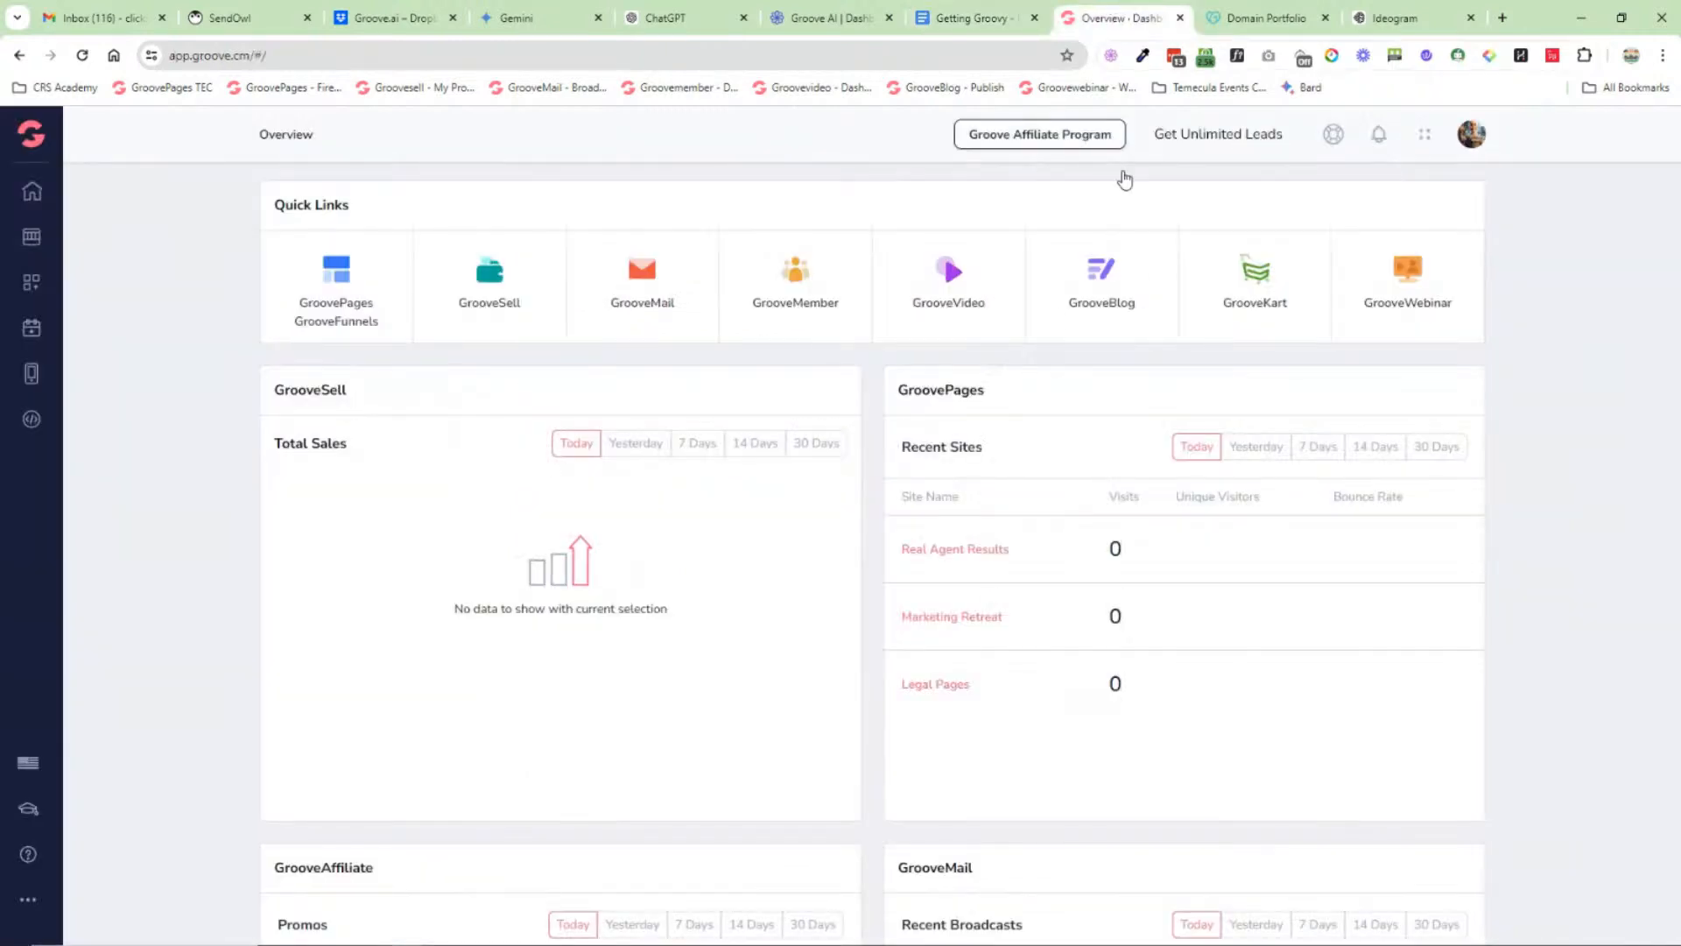
click(1425, 134)
click(1219, 334)
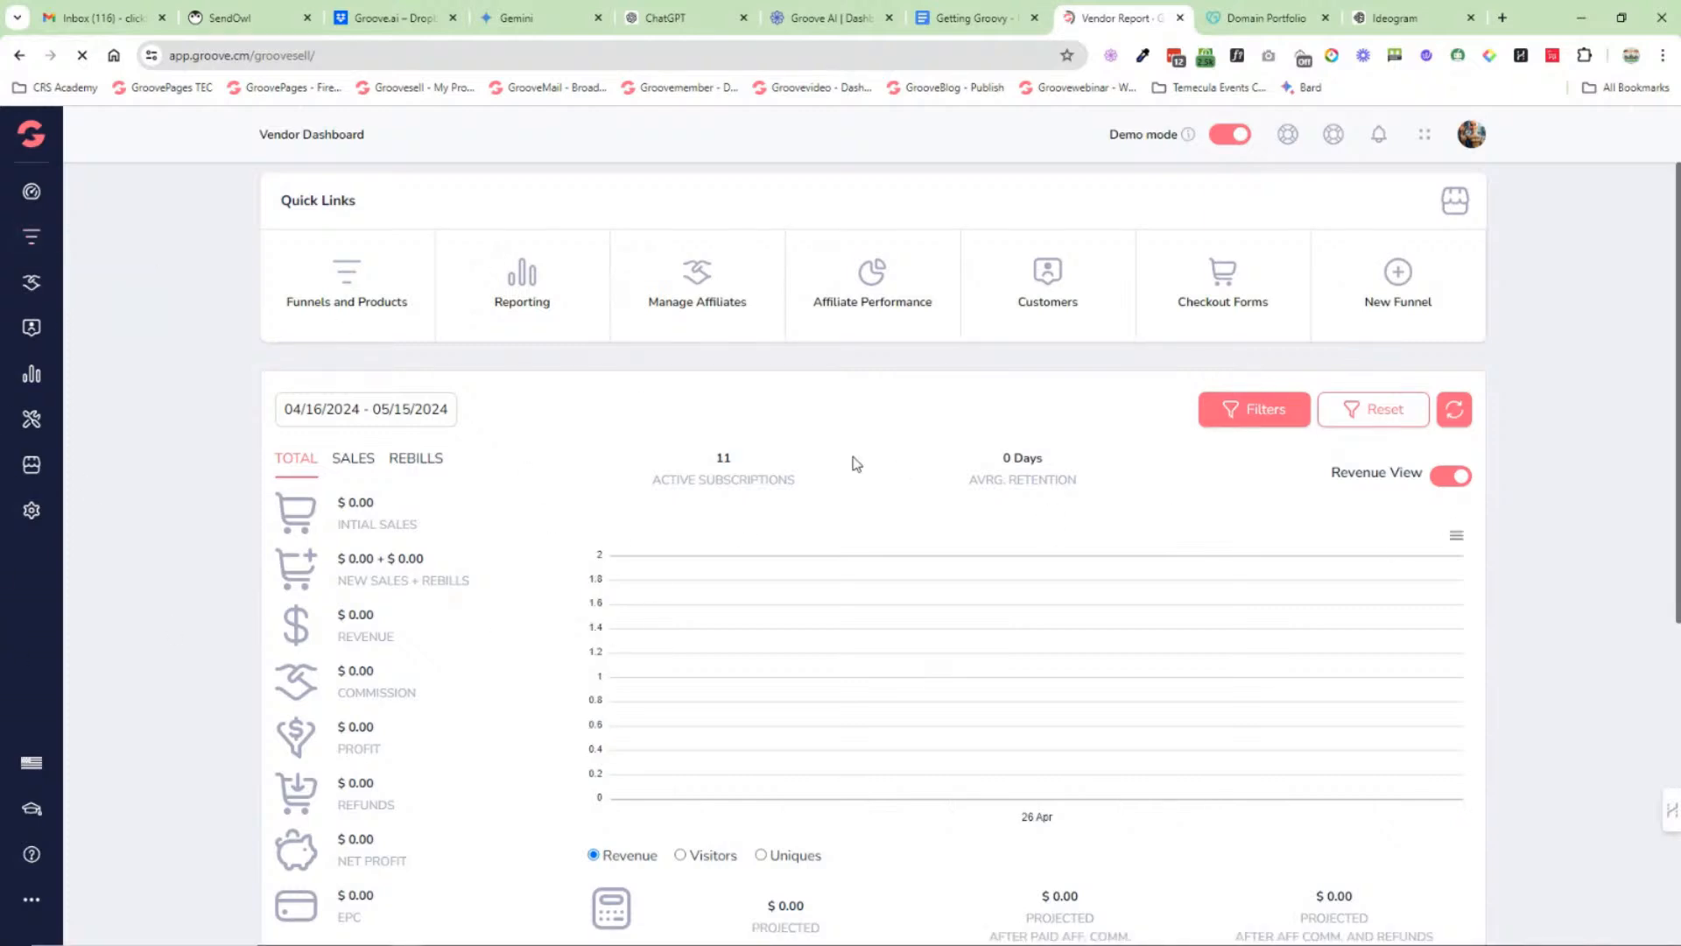
click(31, 512)
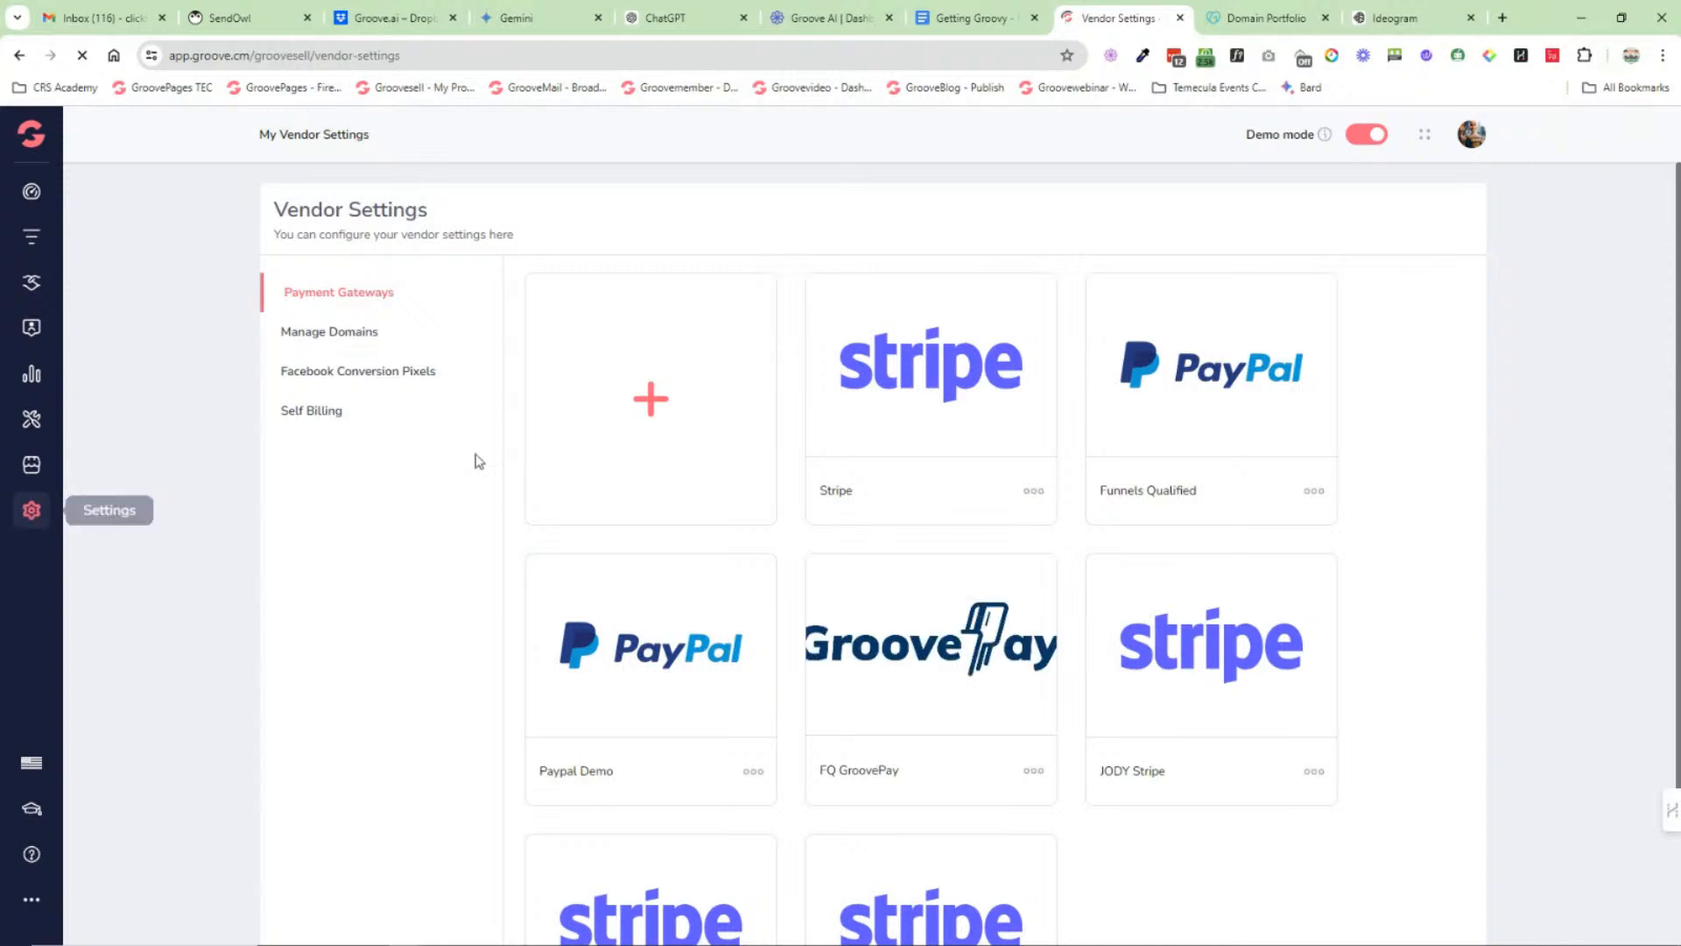
Step: Look through the list of connectable payment gateways, check the Braintree, Mollie and Stripe connection forms, and close the list without adding one
click(652, 398)
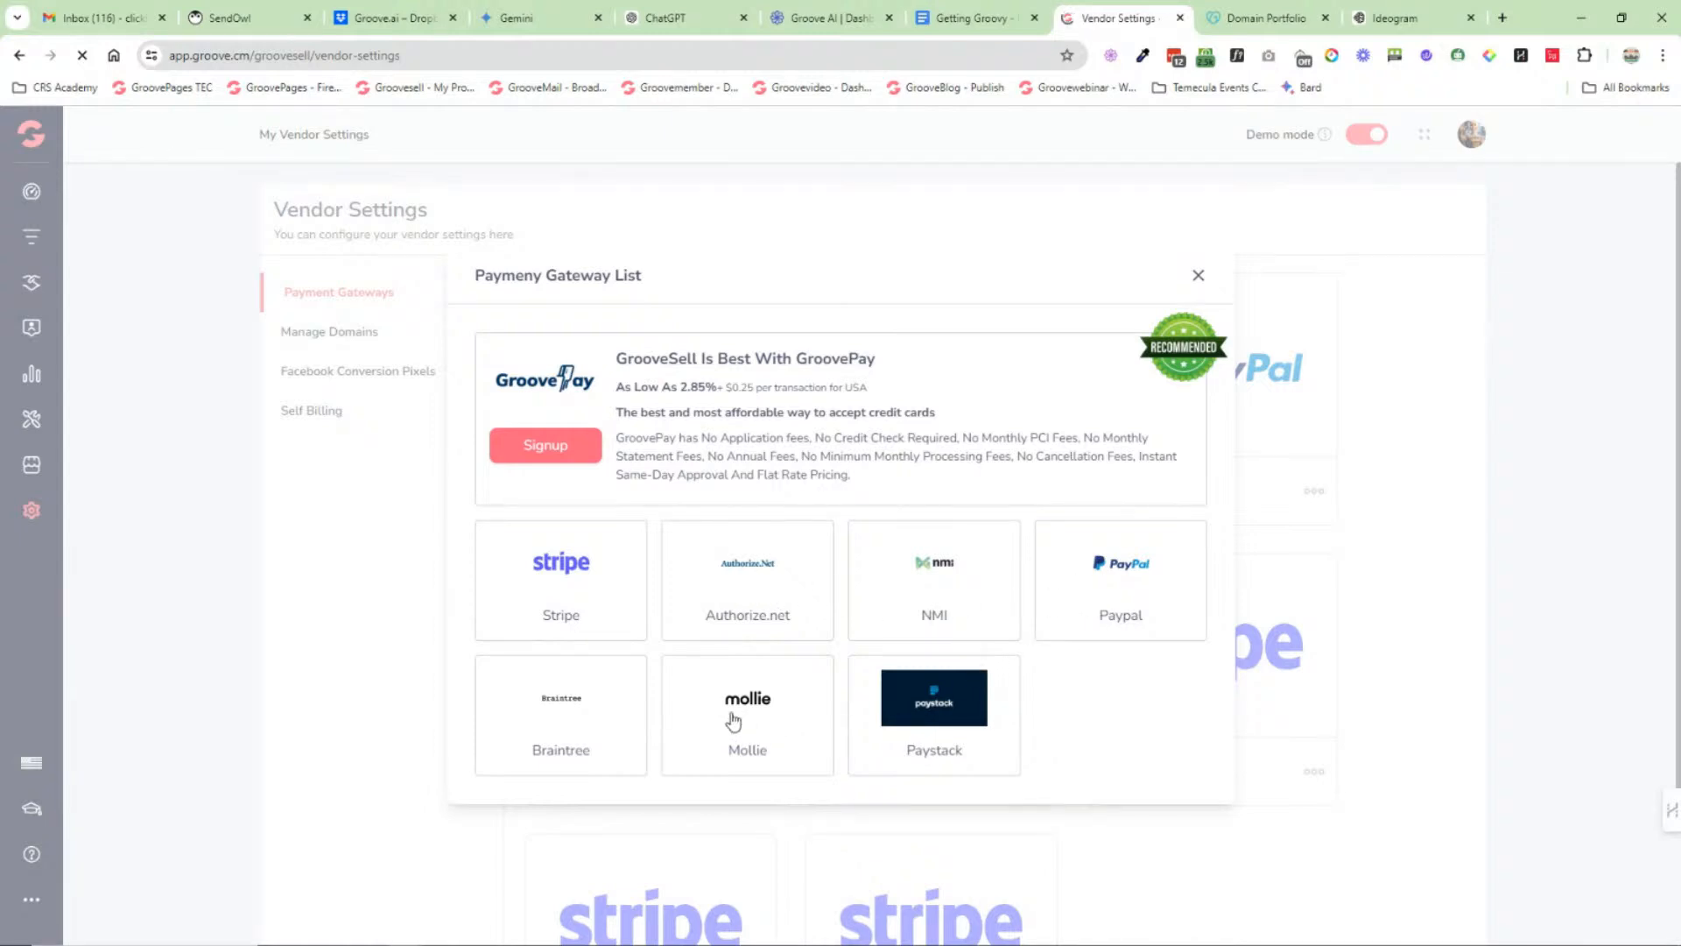
click(580, 727)
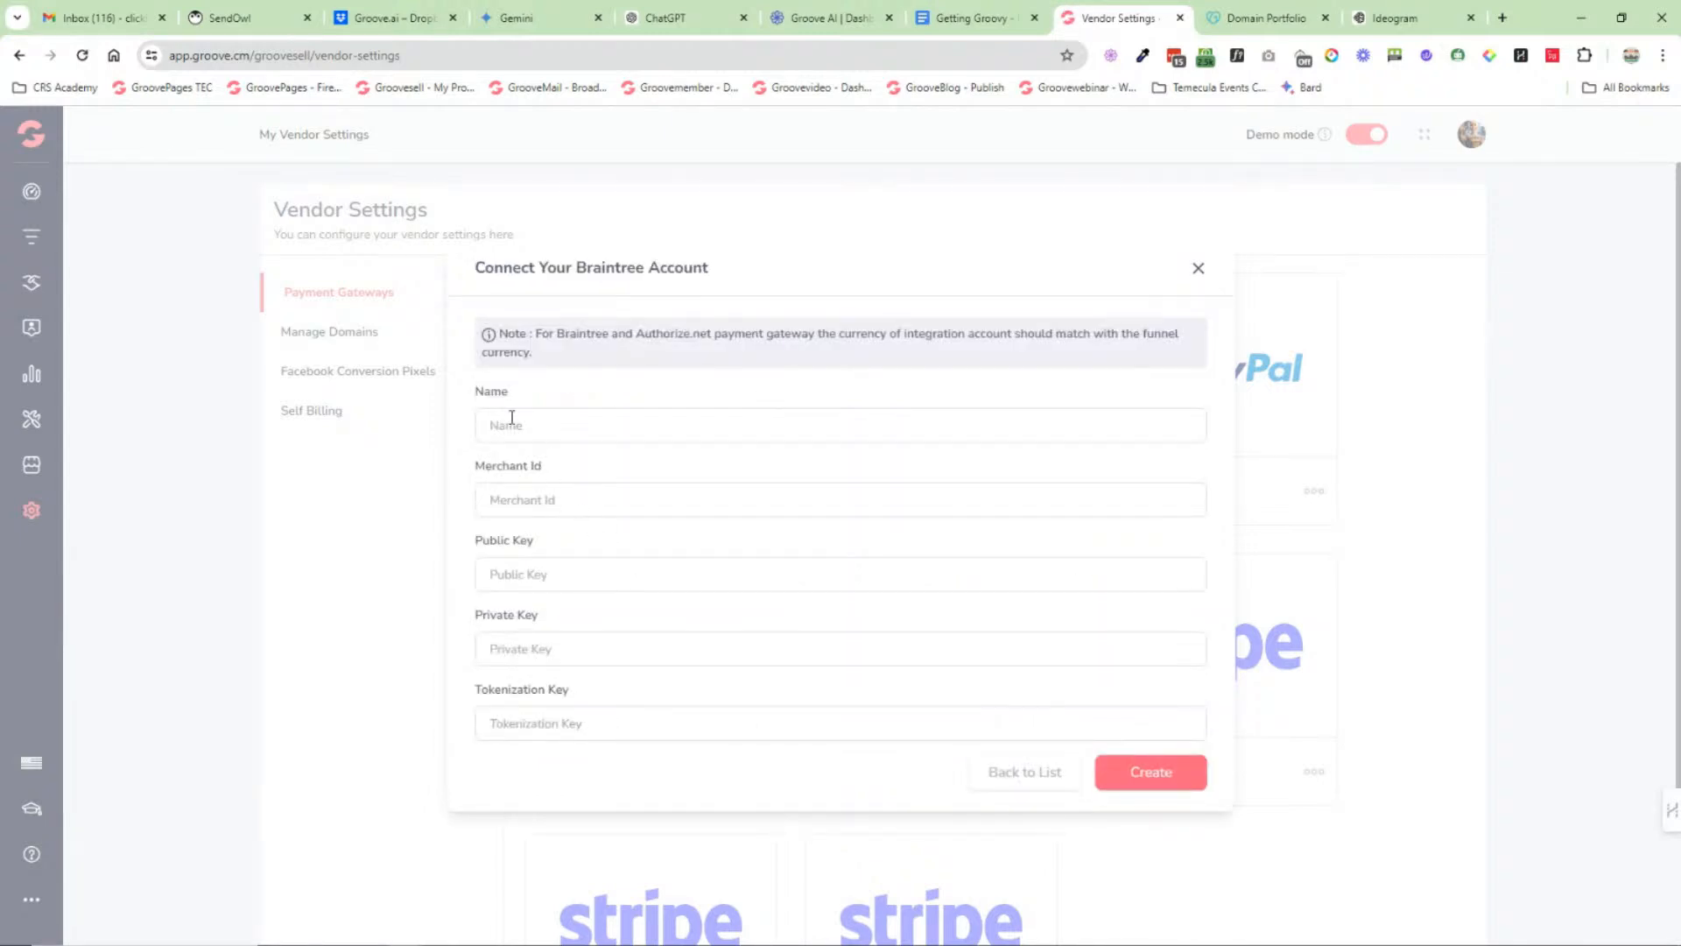
click(1040, 784)
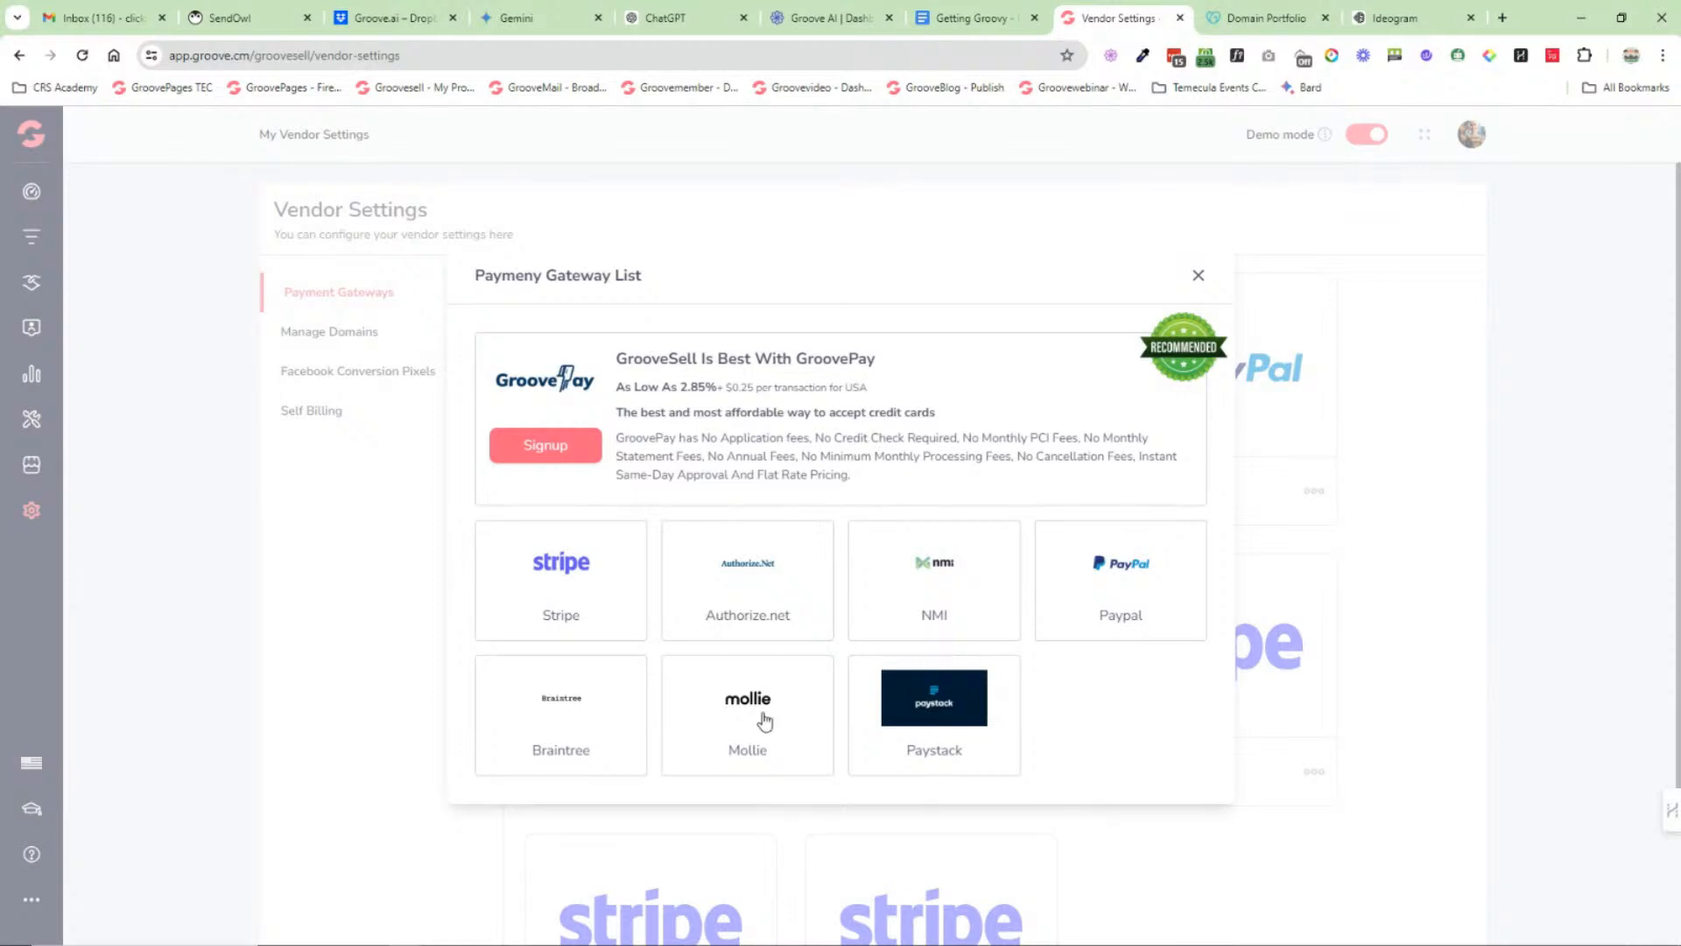
click(765, 720)
click(1053, 663)
click(616, 573)
click(1024, 668)
click(1196, 276)
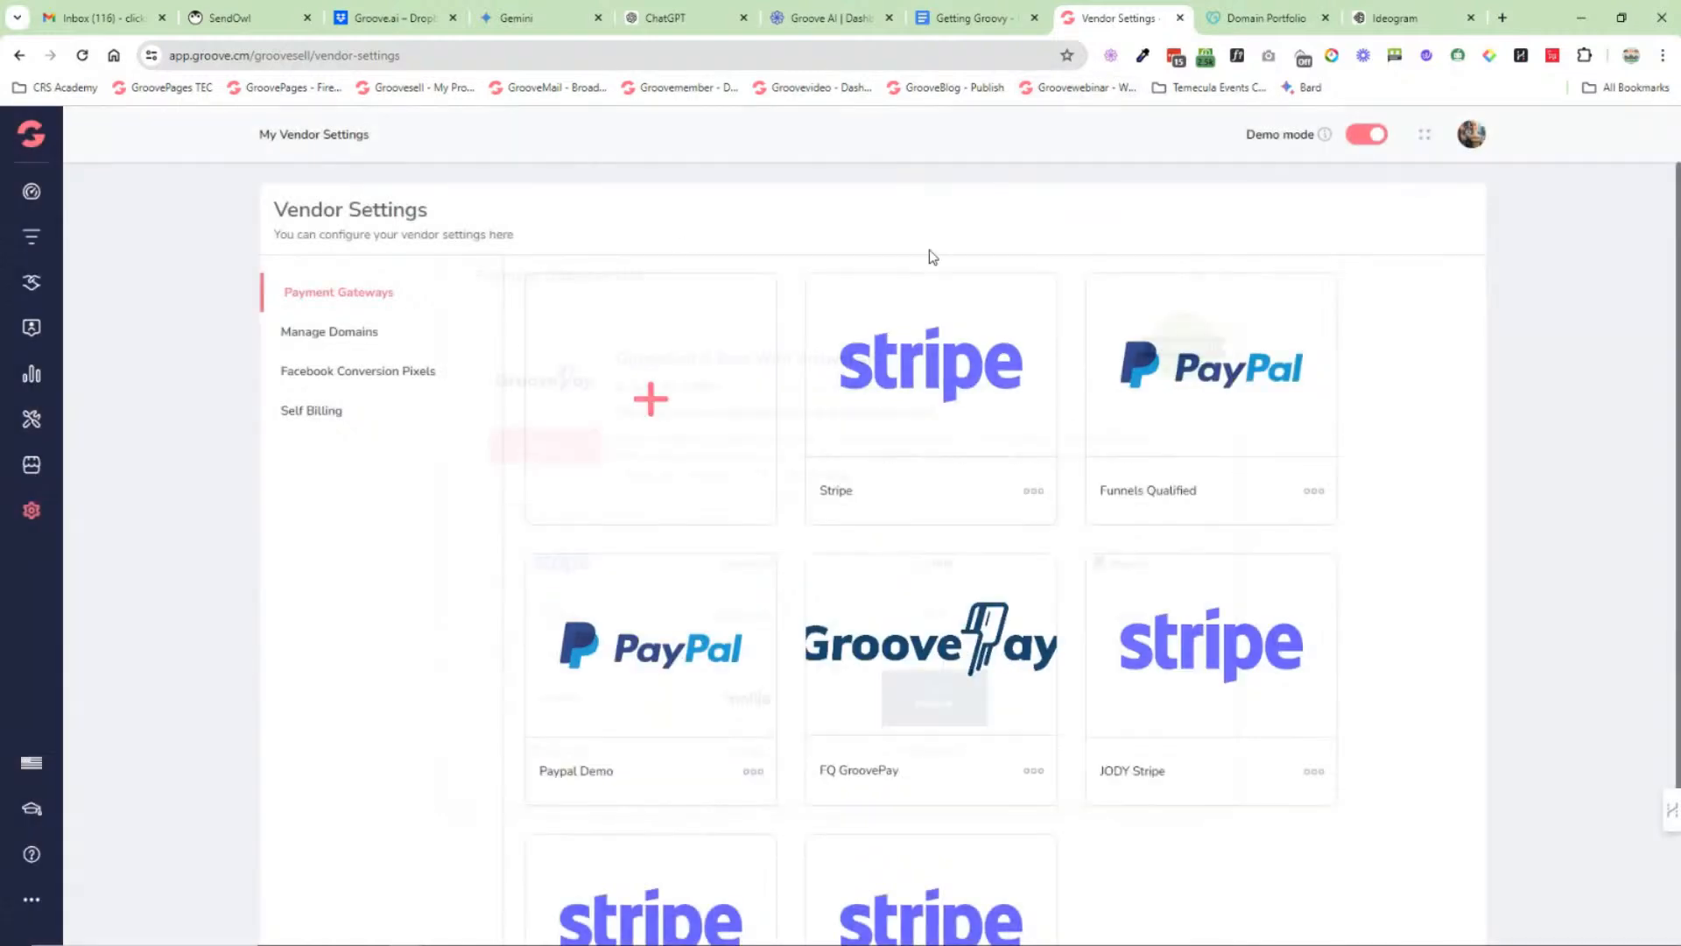
Step: Leave GrooveSell for the main Groove dashboard and bring up the onboarding document to check the next tutorial
click(42, 142)
click(97, 225)
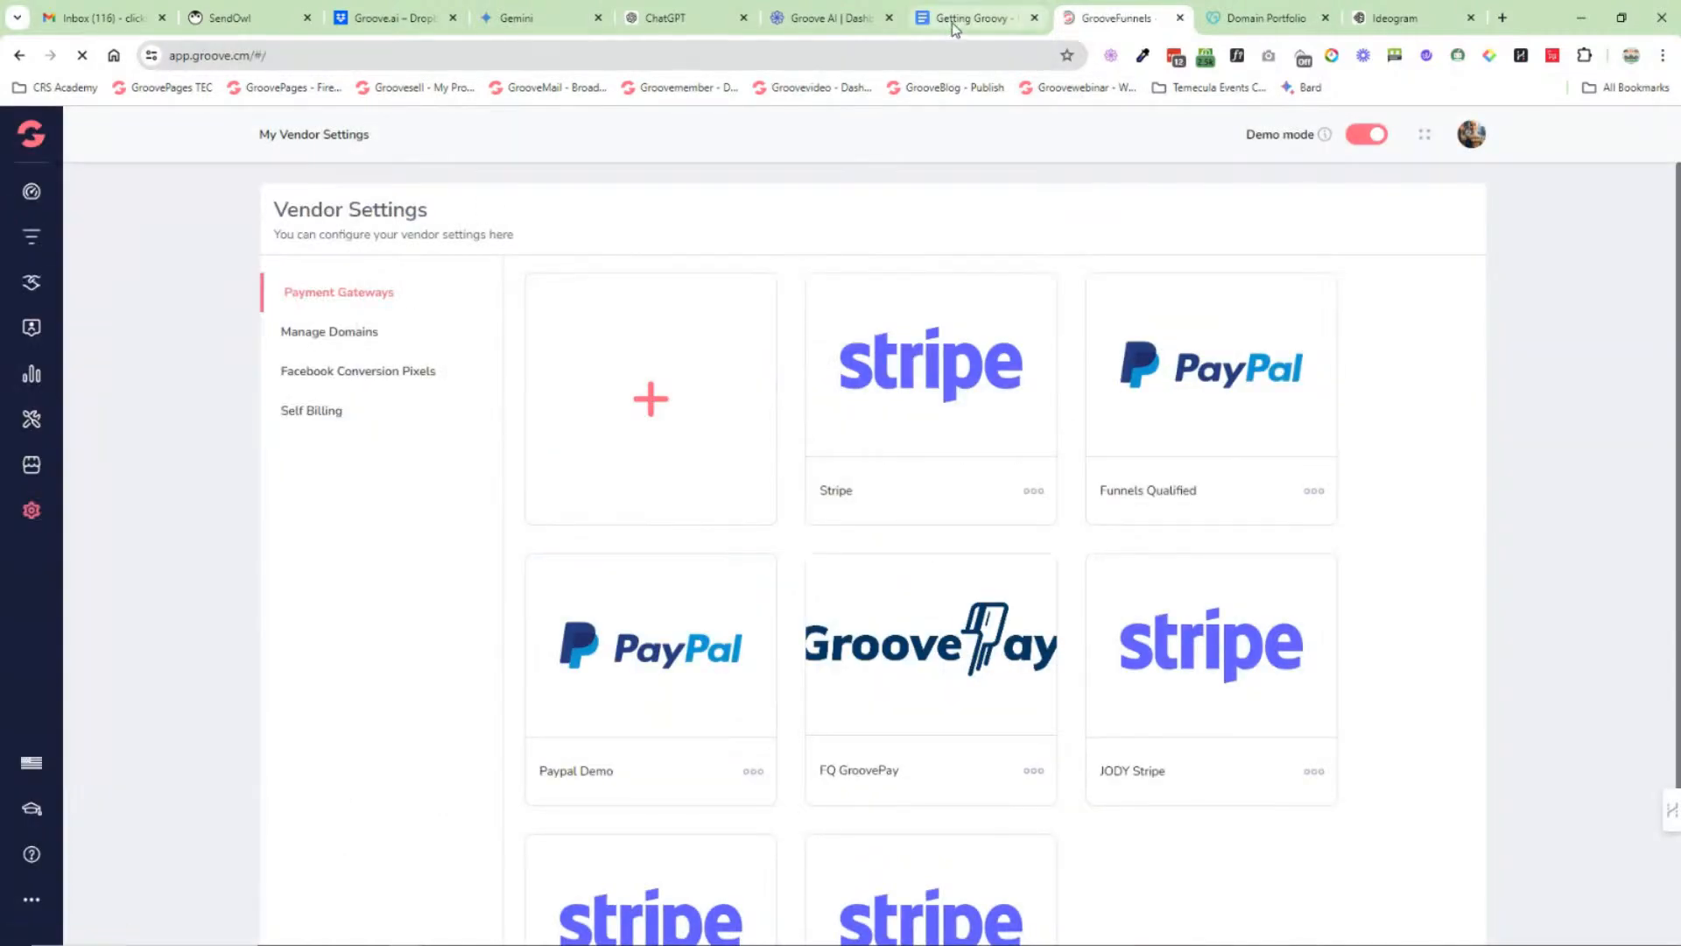
click(972, 18)
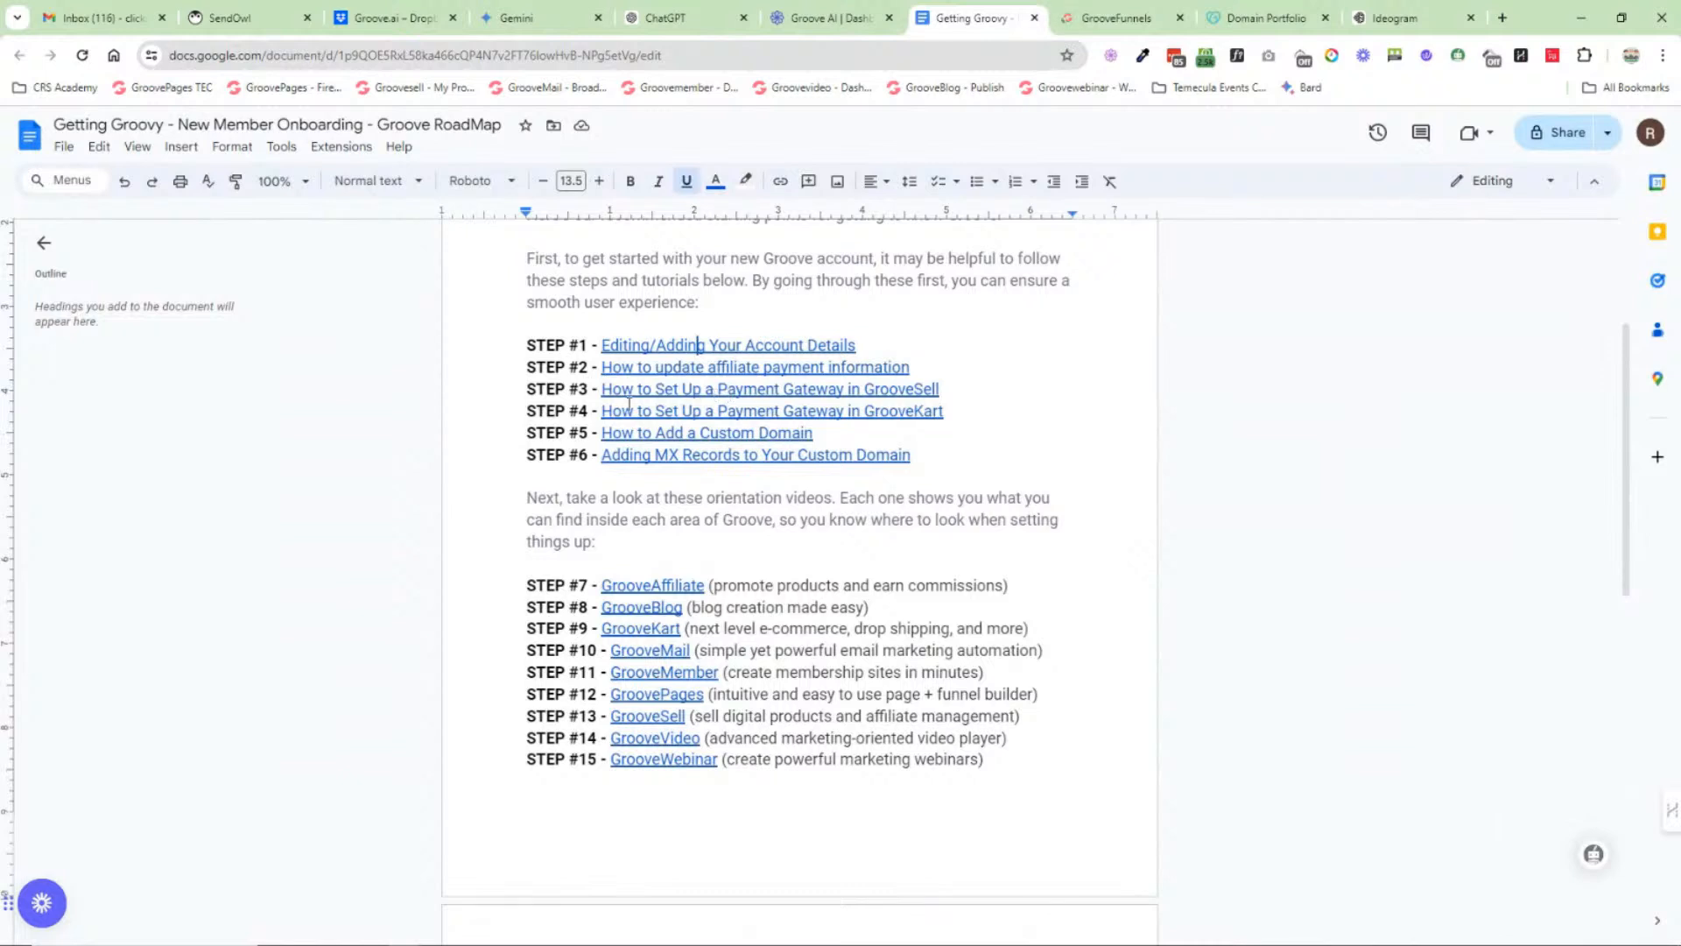
Step: Switch to the Groove dashboard, open GrooveKart and launch the admin dashboard of the first Padelfanatics store
click(1107, 26)
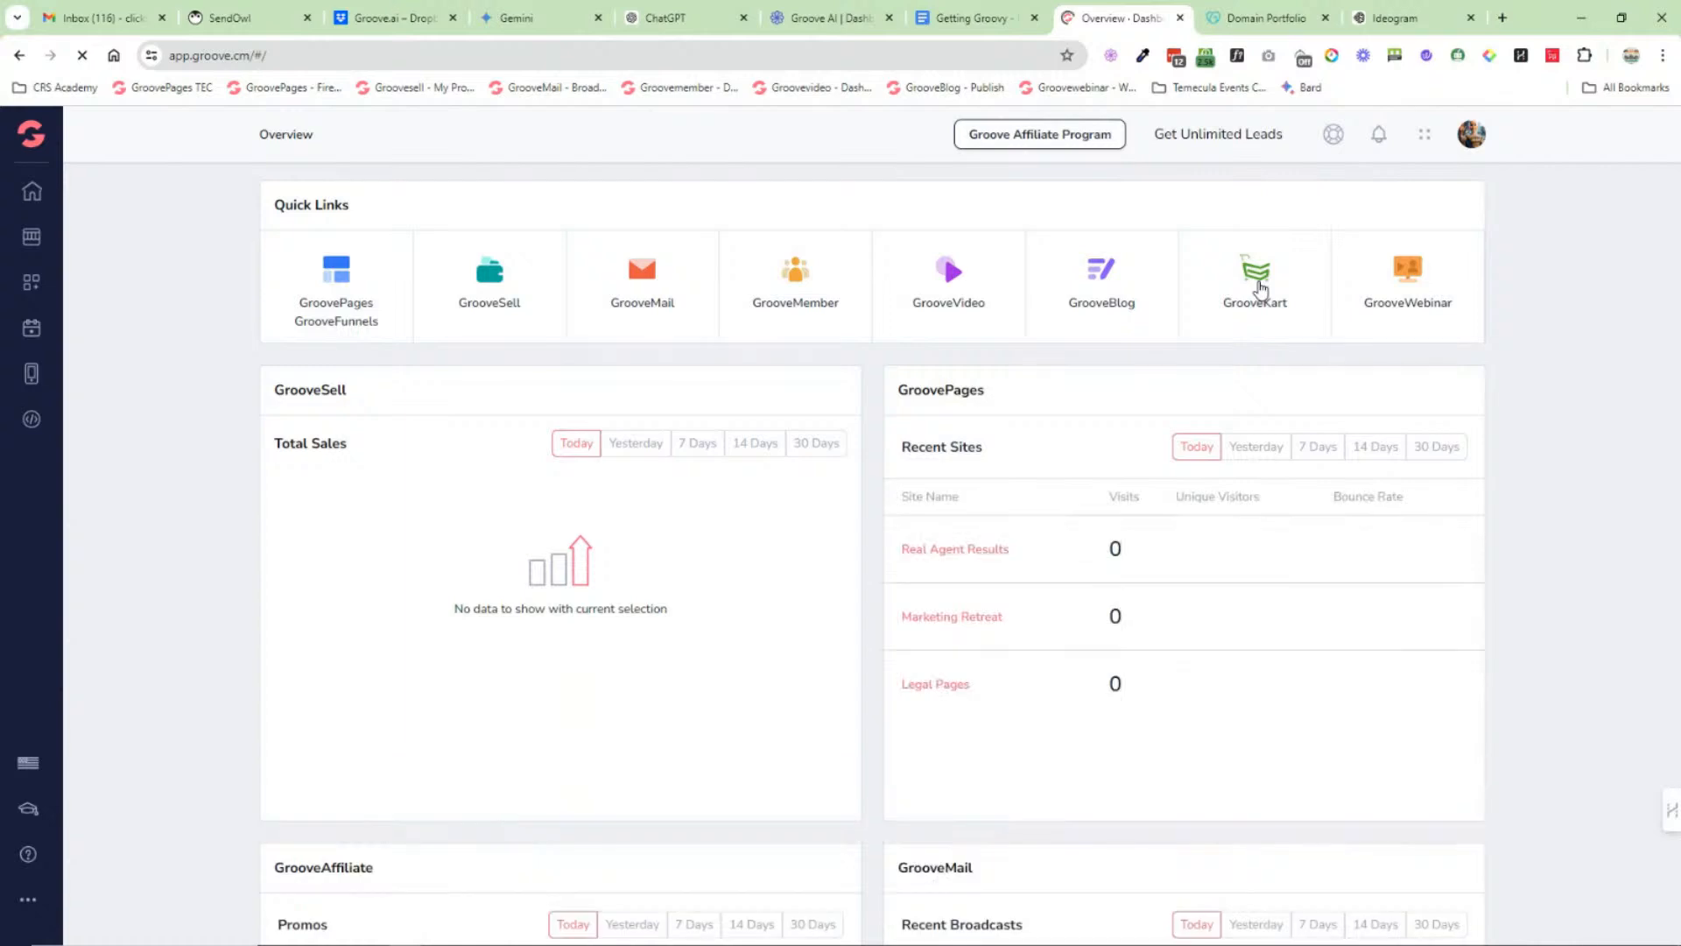
click(1261, 289)
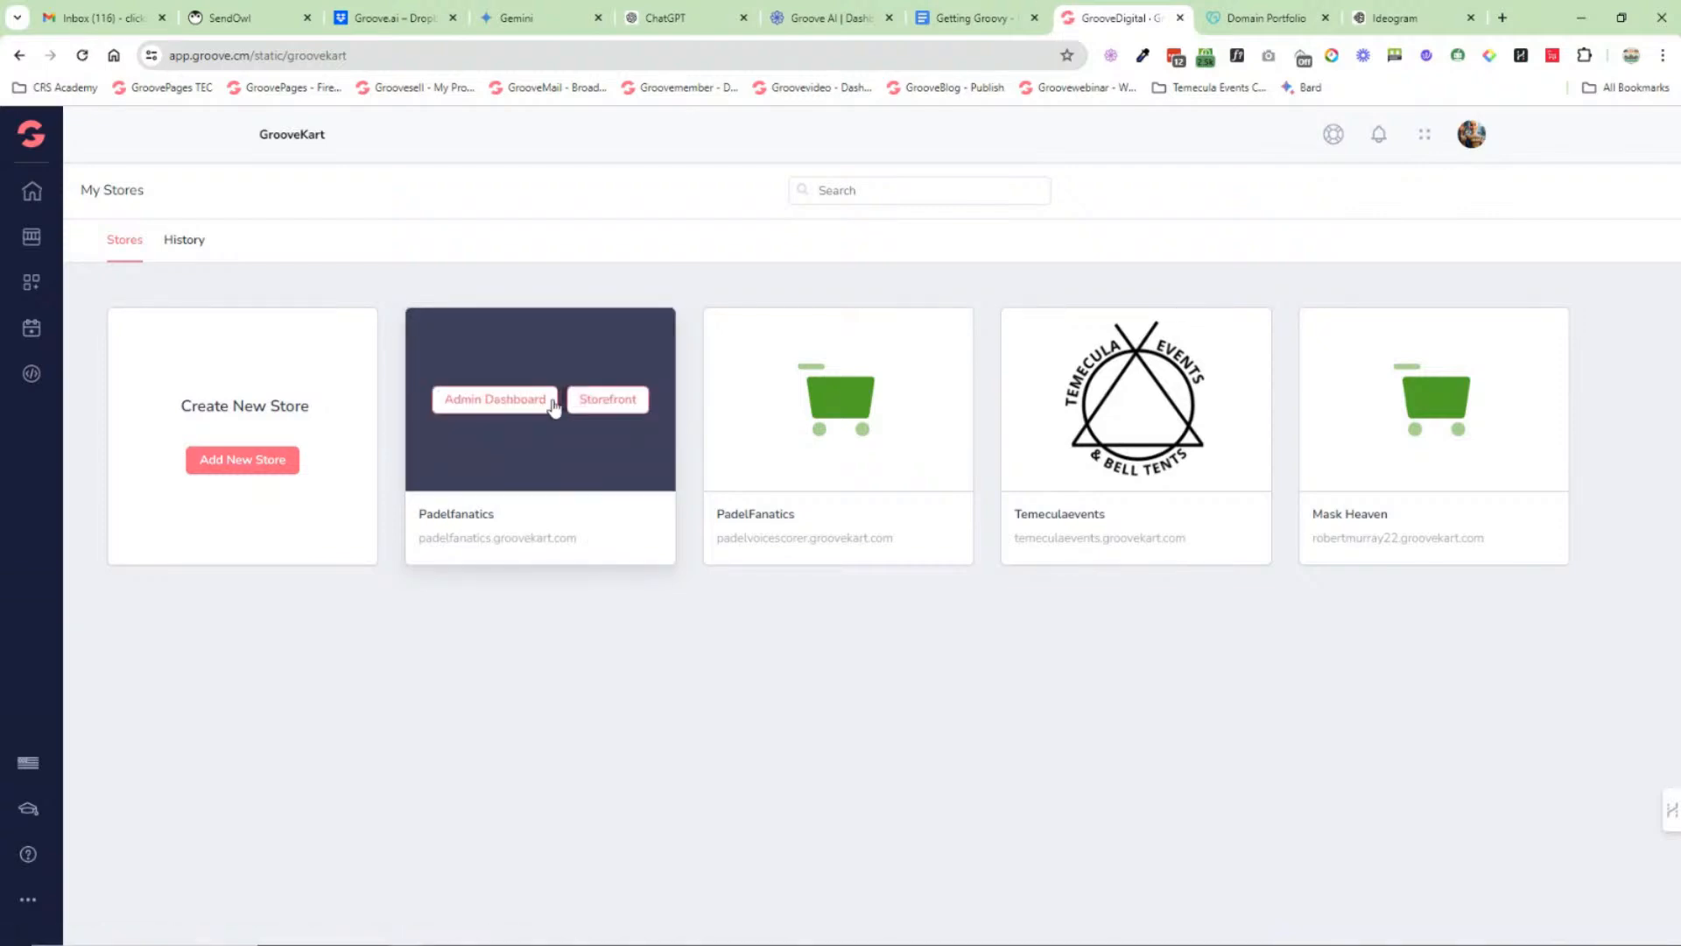
mouse_move(1058, 422)
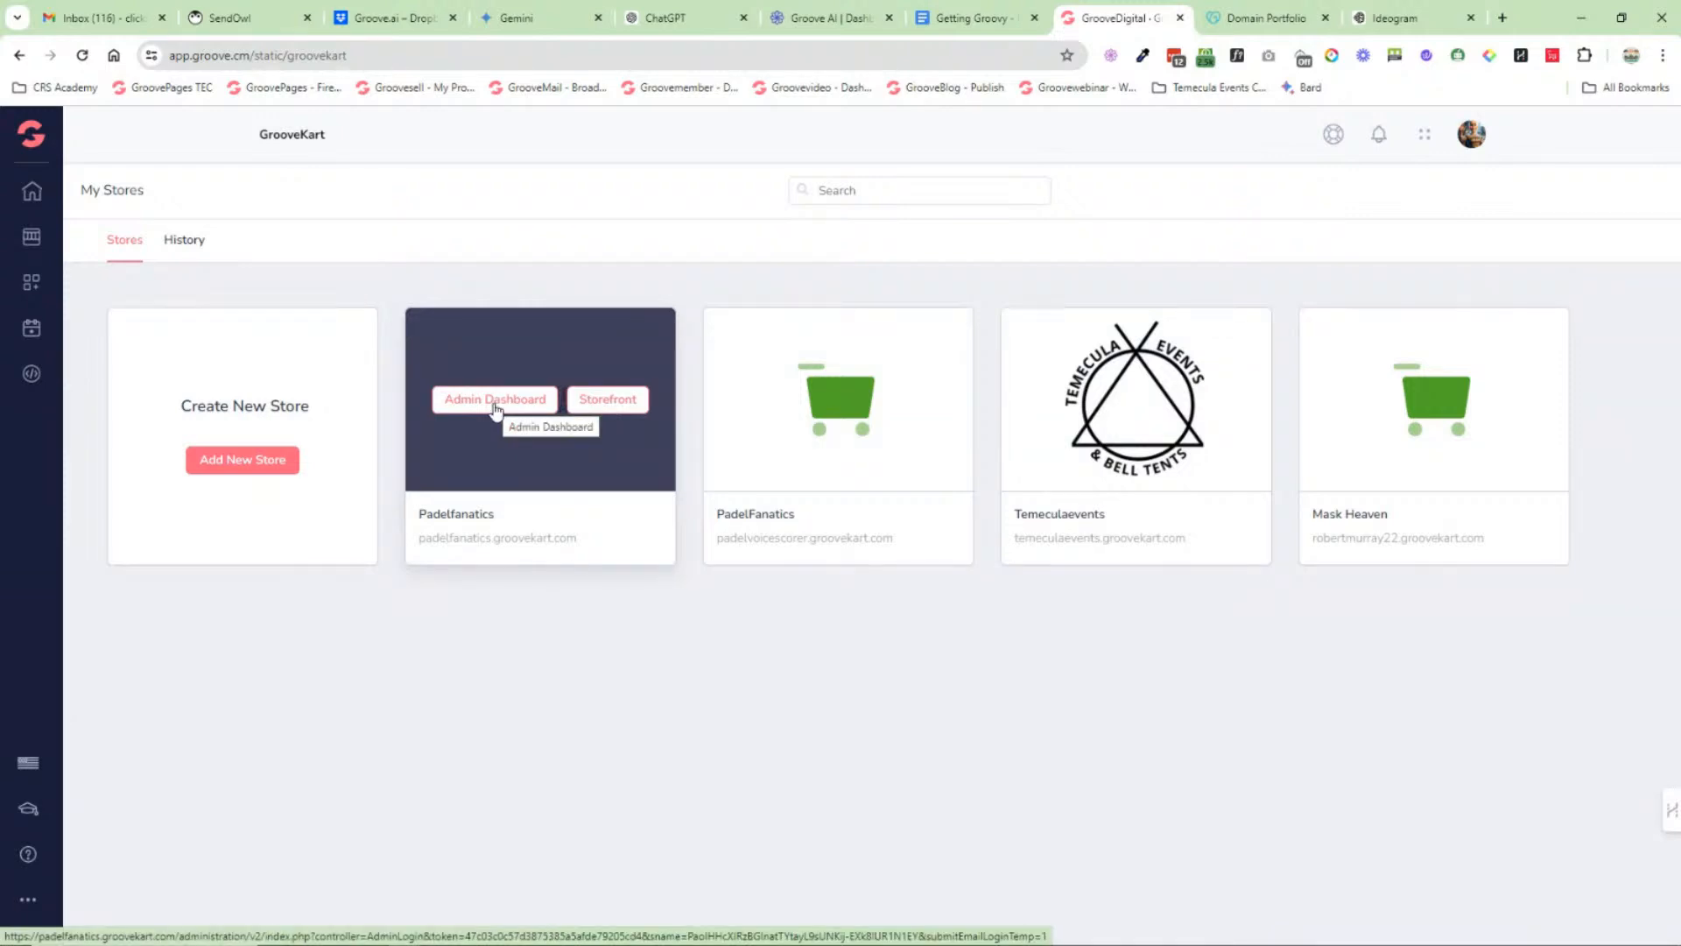
click(496, 407)
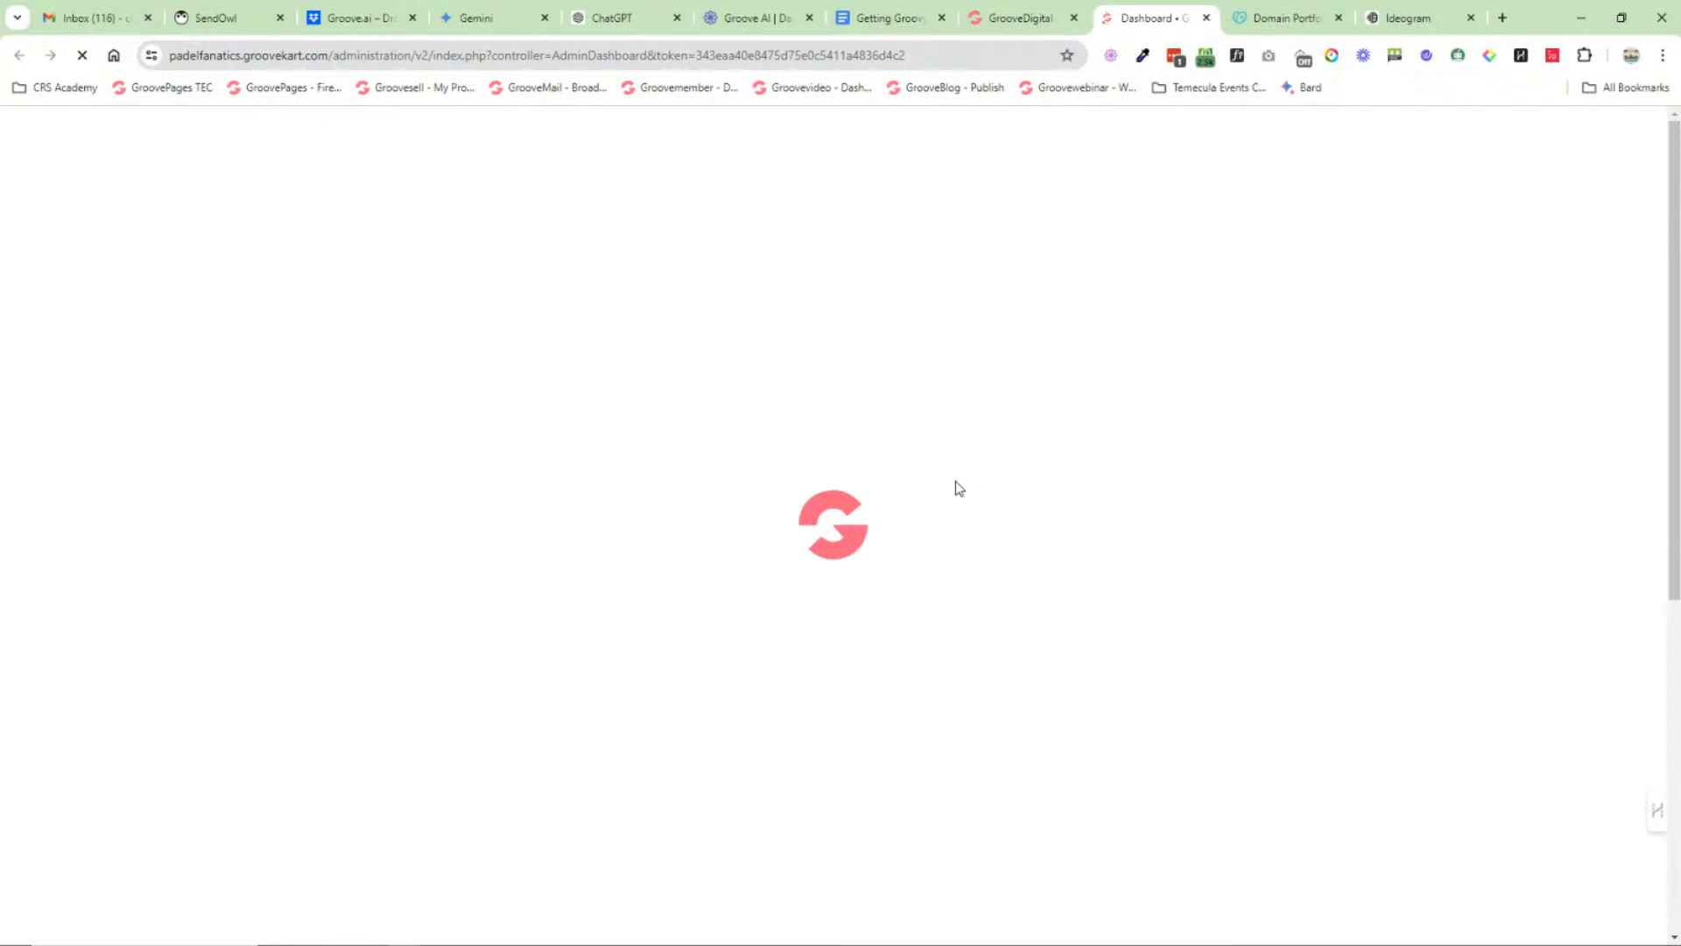
Step: Open the store's payment gateway settings, look over the available gateways and check the options for Stripe and Card PMT
click(34, 411)
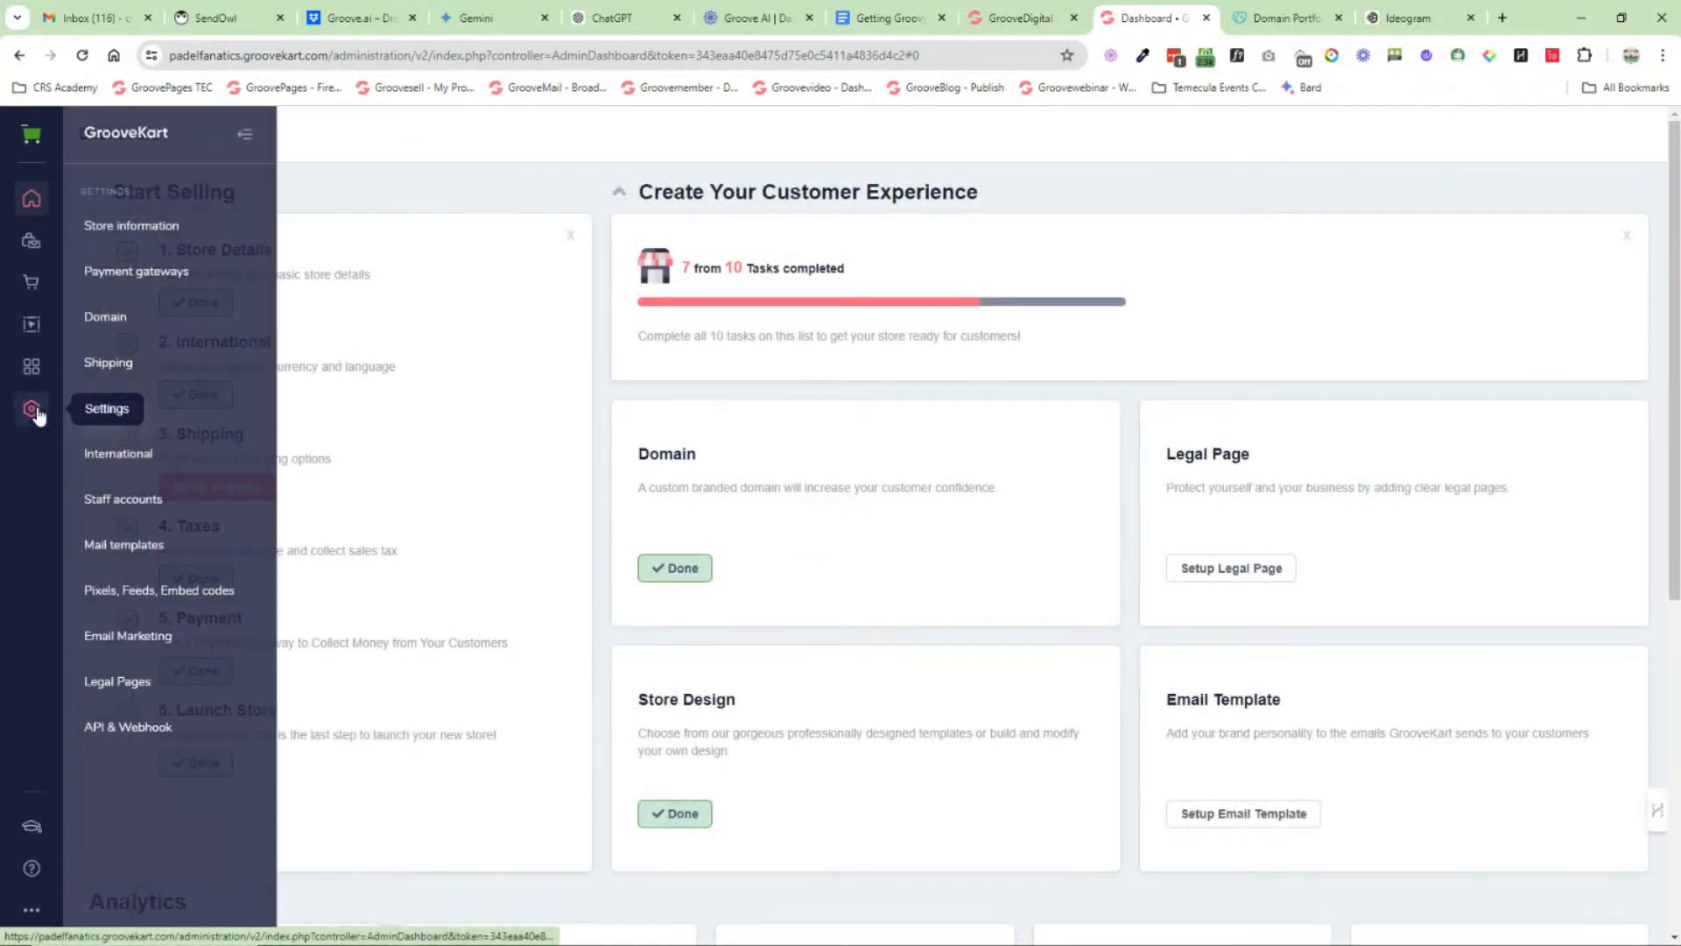
click(145, 276)
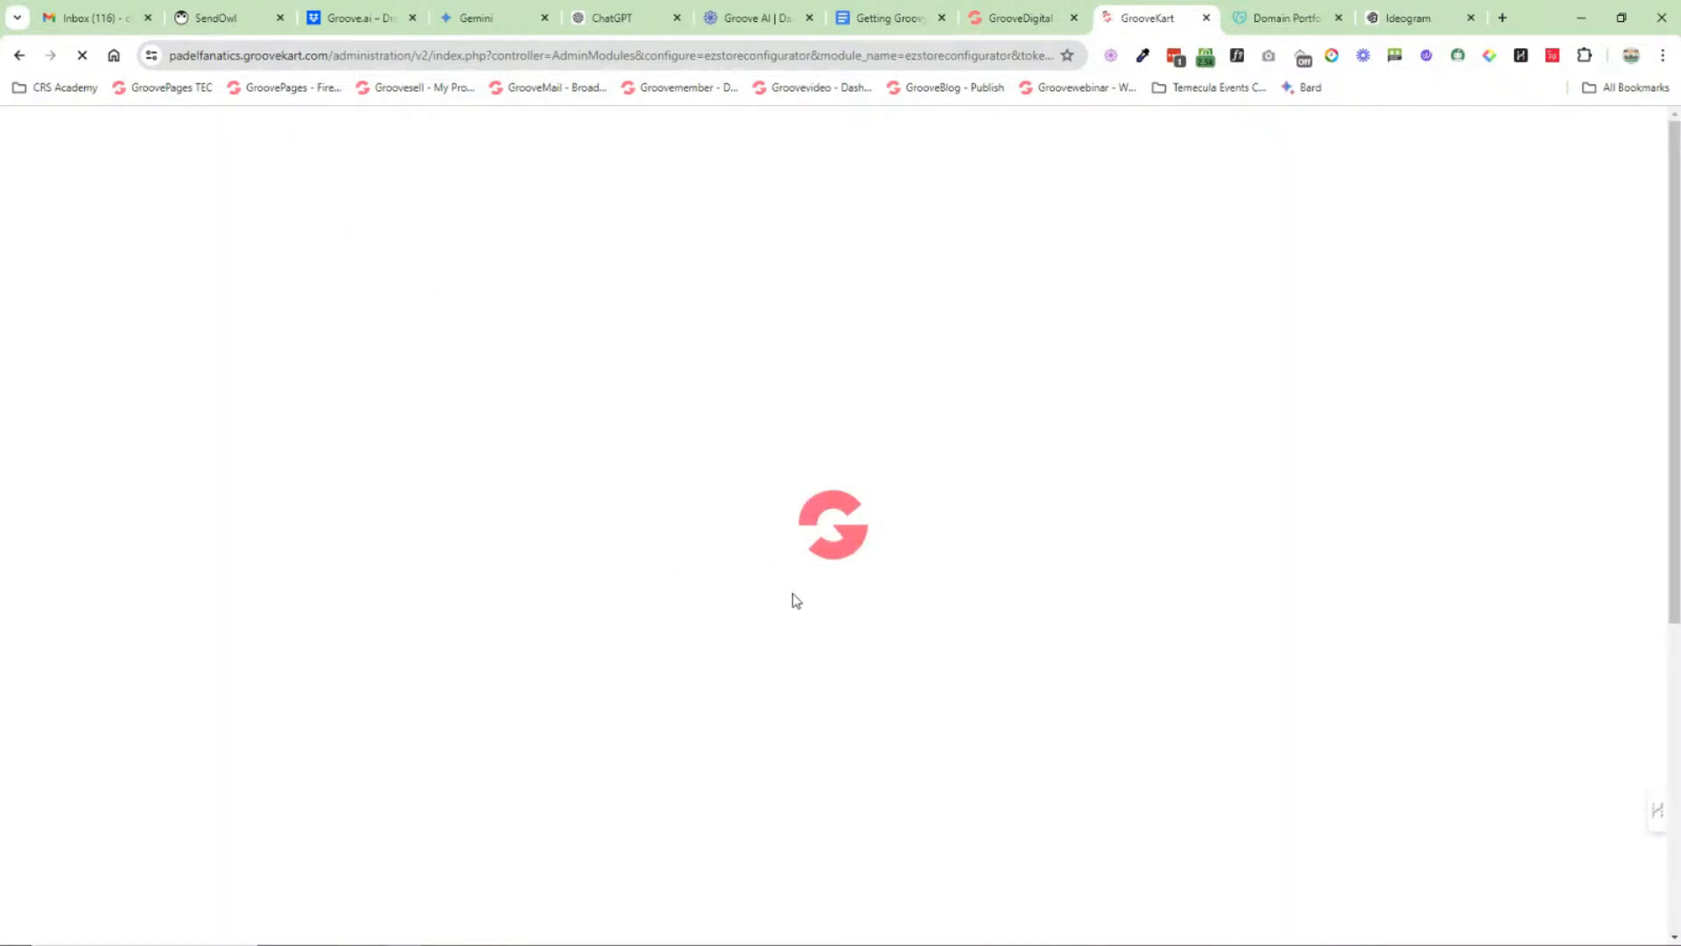
scroll(525, 517, down, 2)
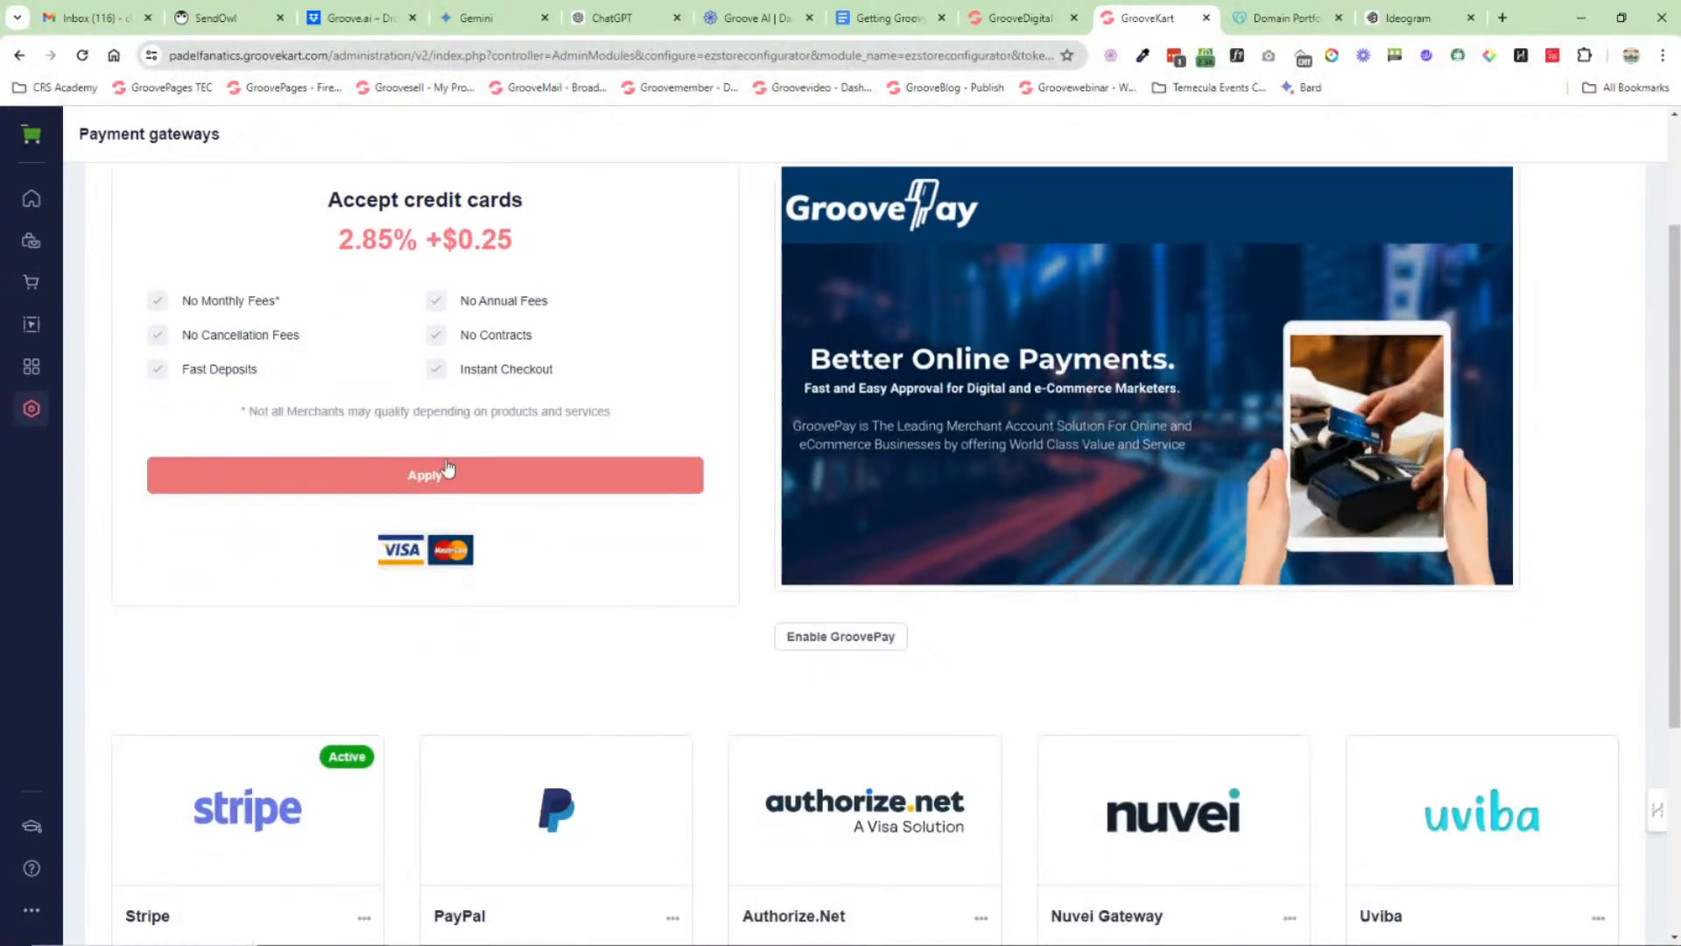
scroll(521, 481, down, 3)
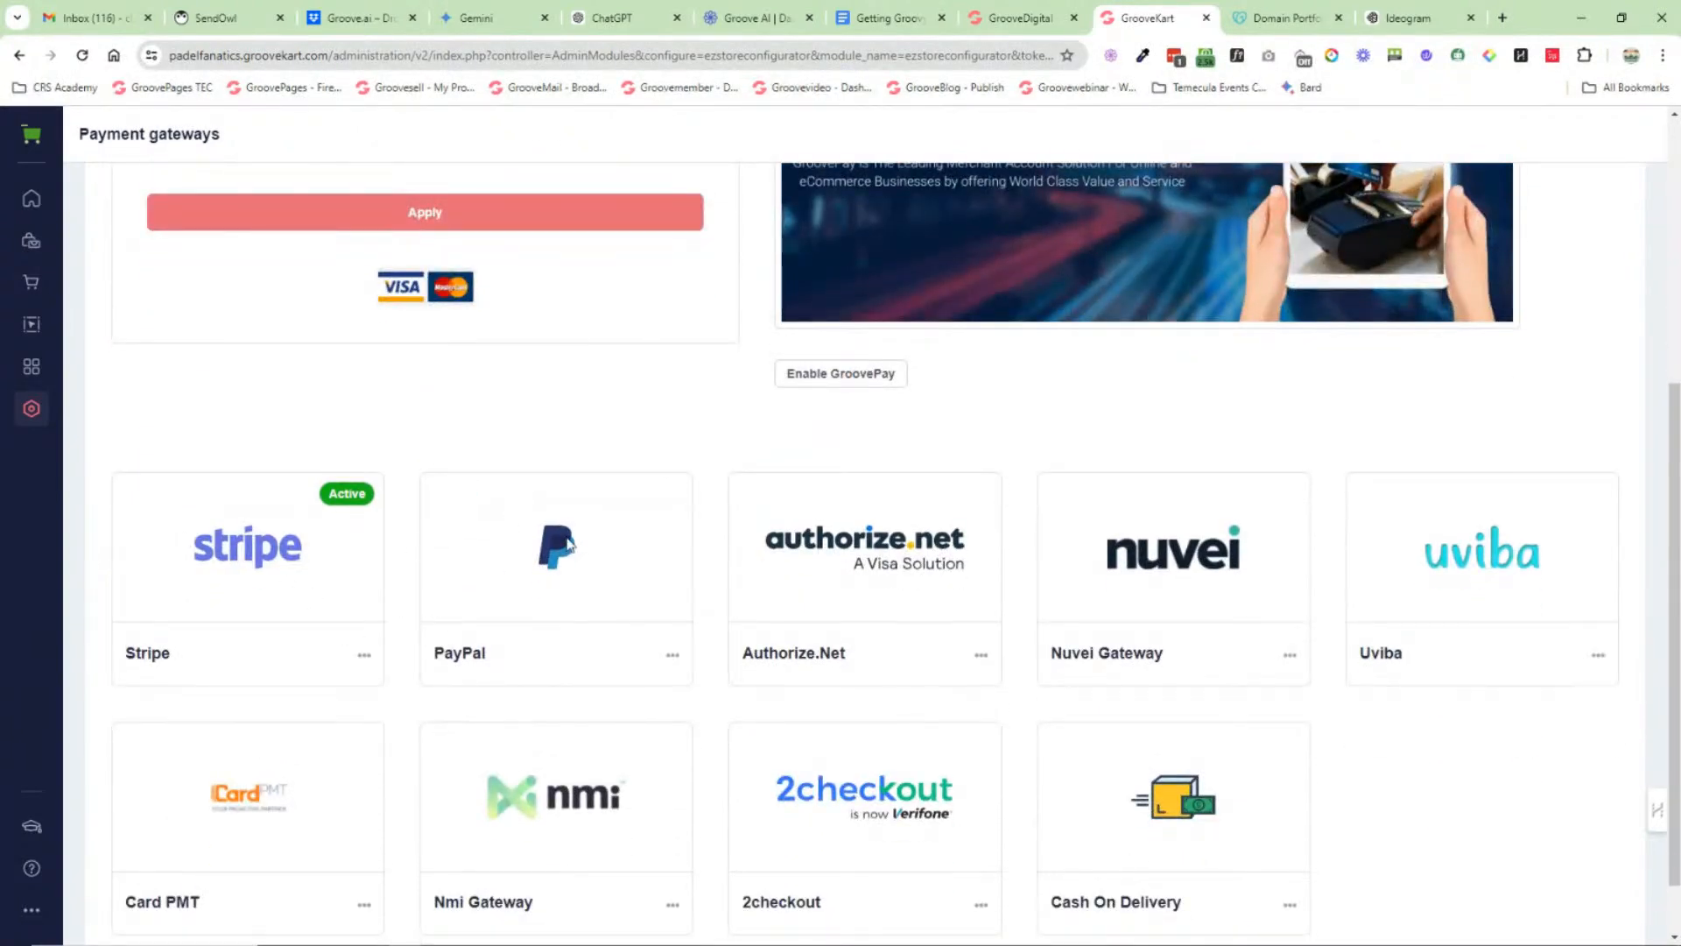
scroll(744, 538, down, 1)
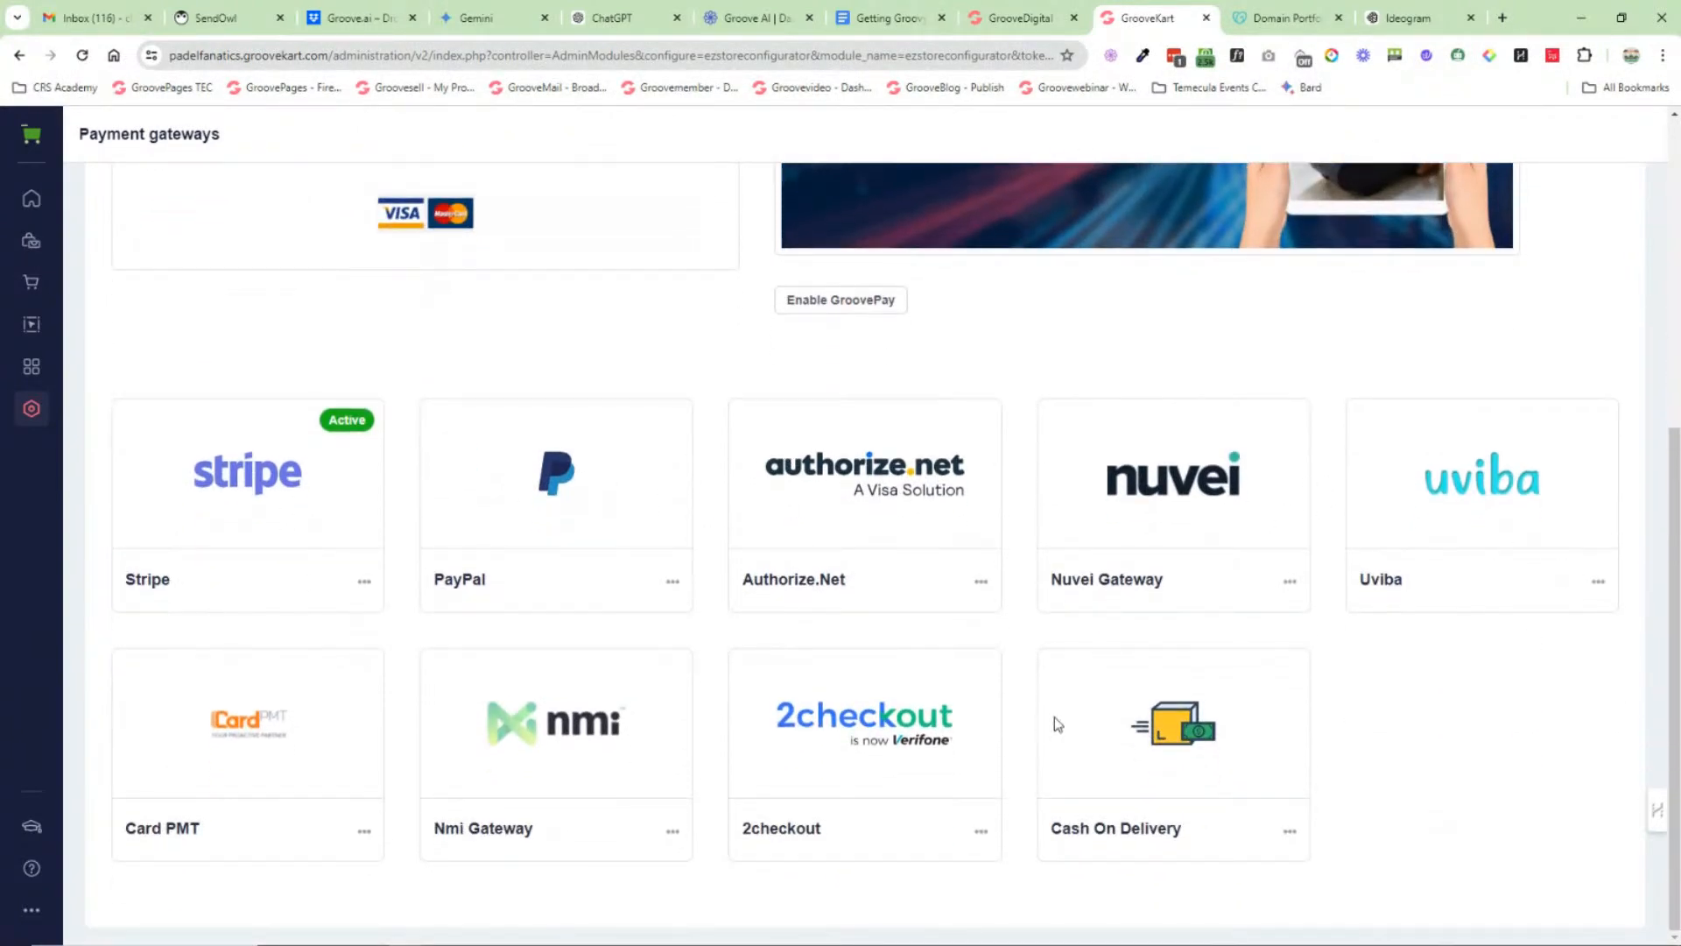
click(363, 584)
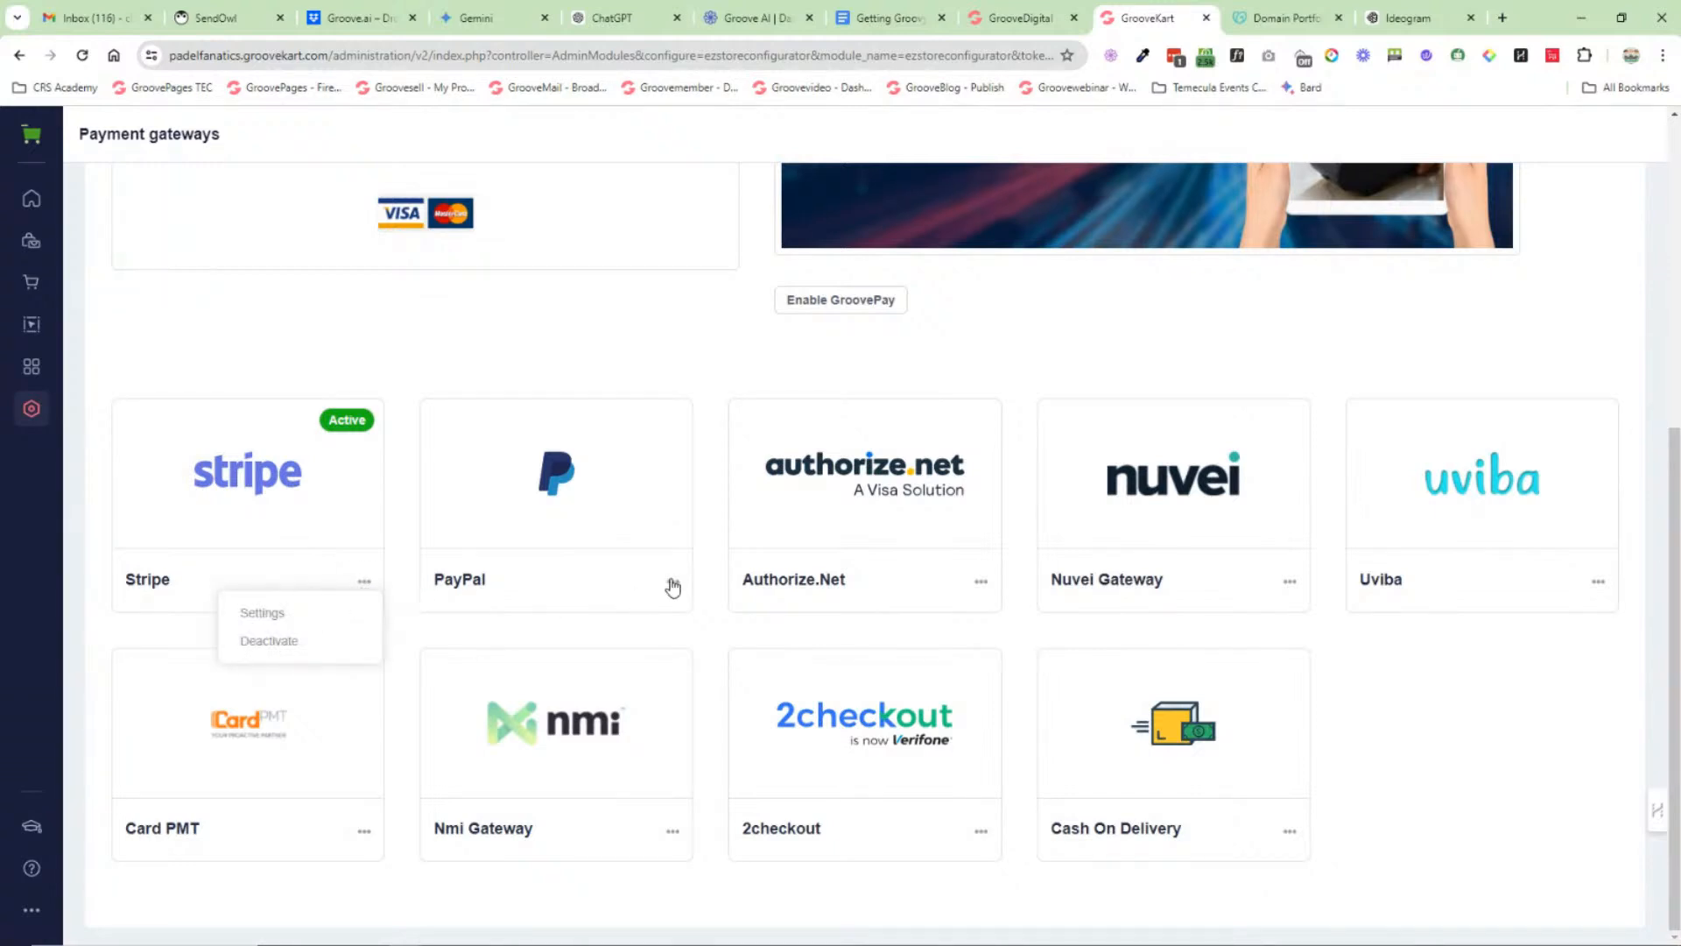
click(364, 832)
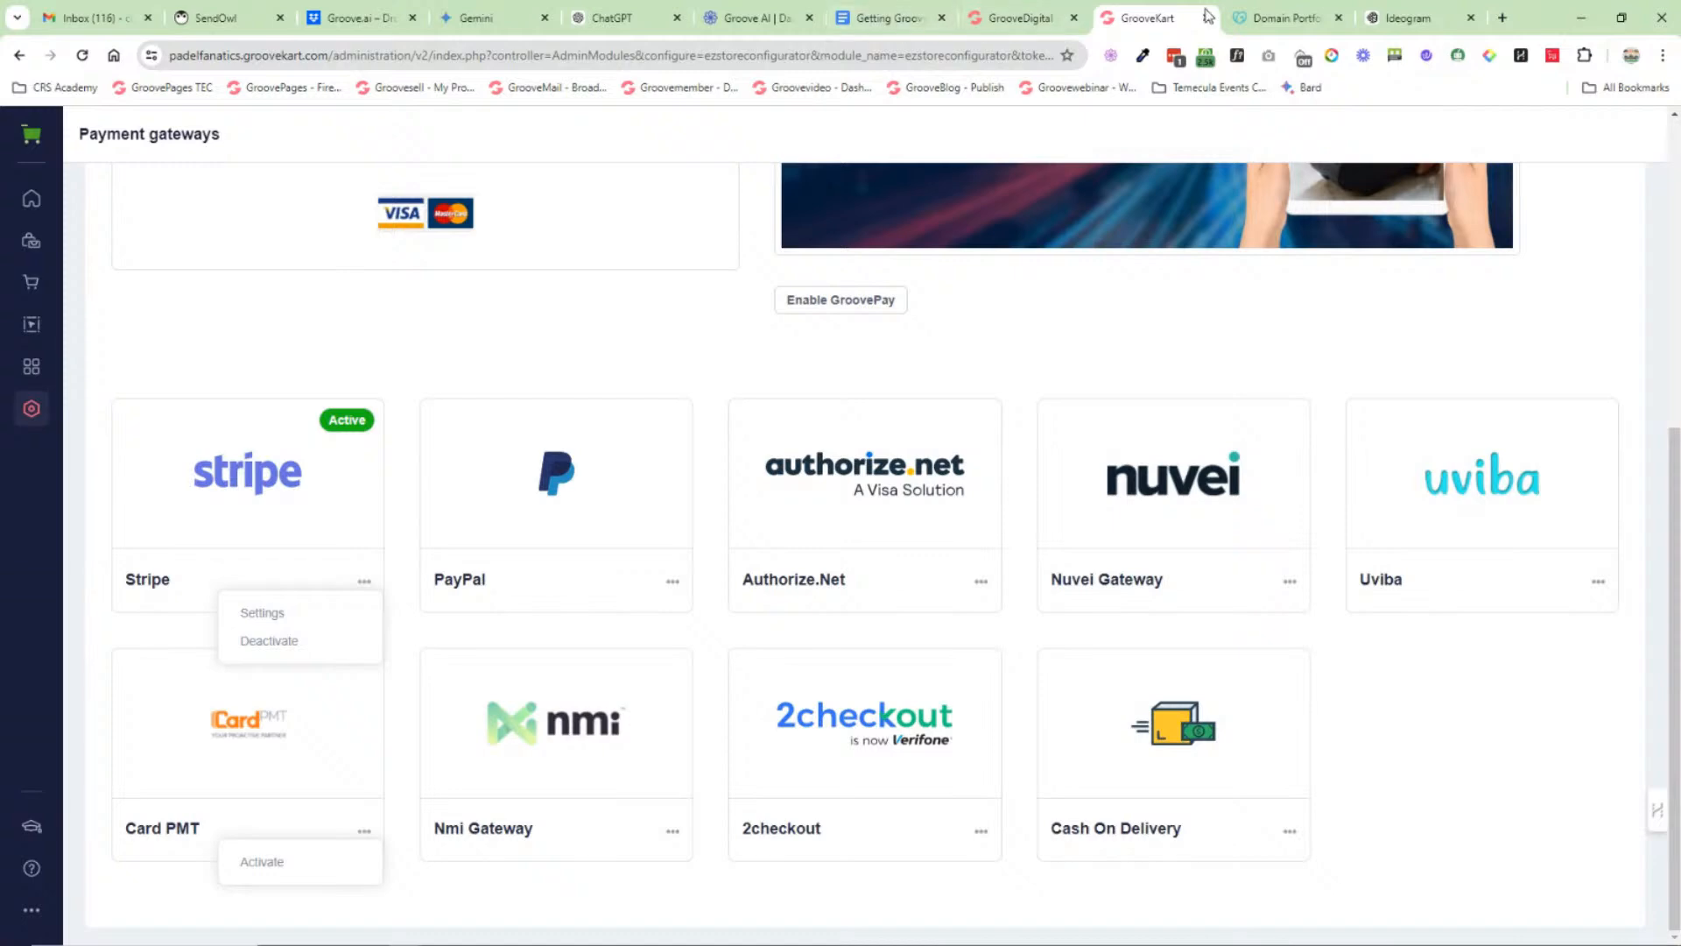
Step: Leave the GrooveKart store admin for the main Groove dashboard, and check the next tutorial in the onboarding document
click(1206, 19)
click(30, 133)
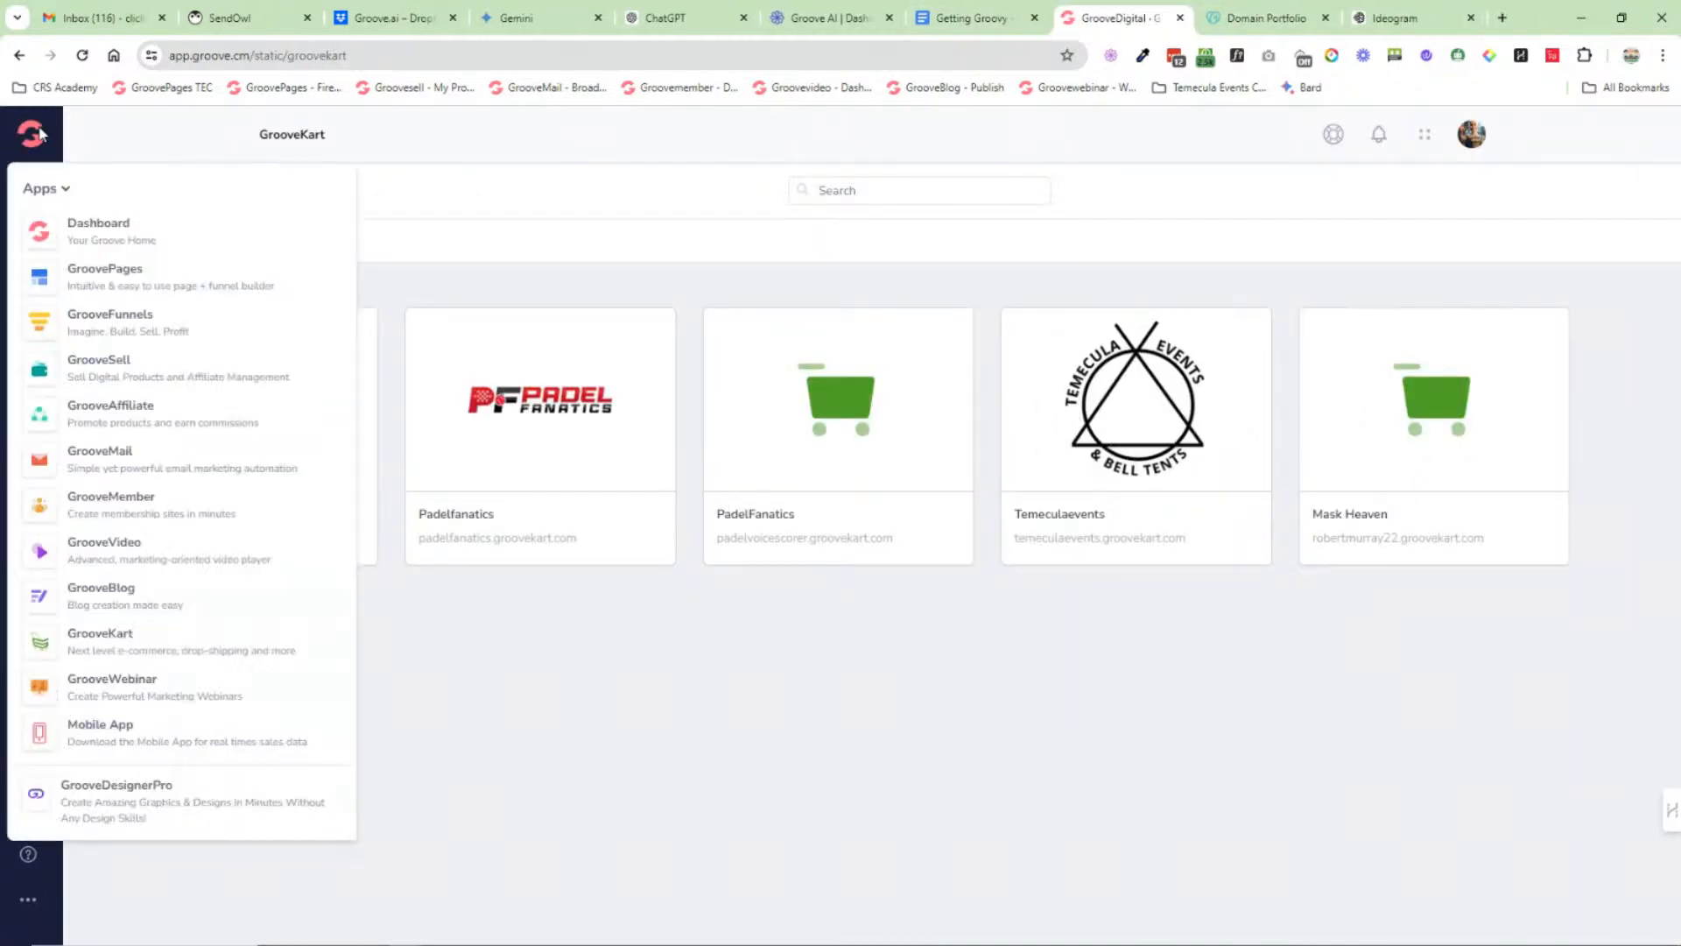
click(93, 226)
click(992, 27)
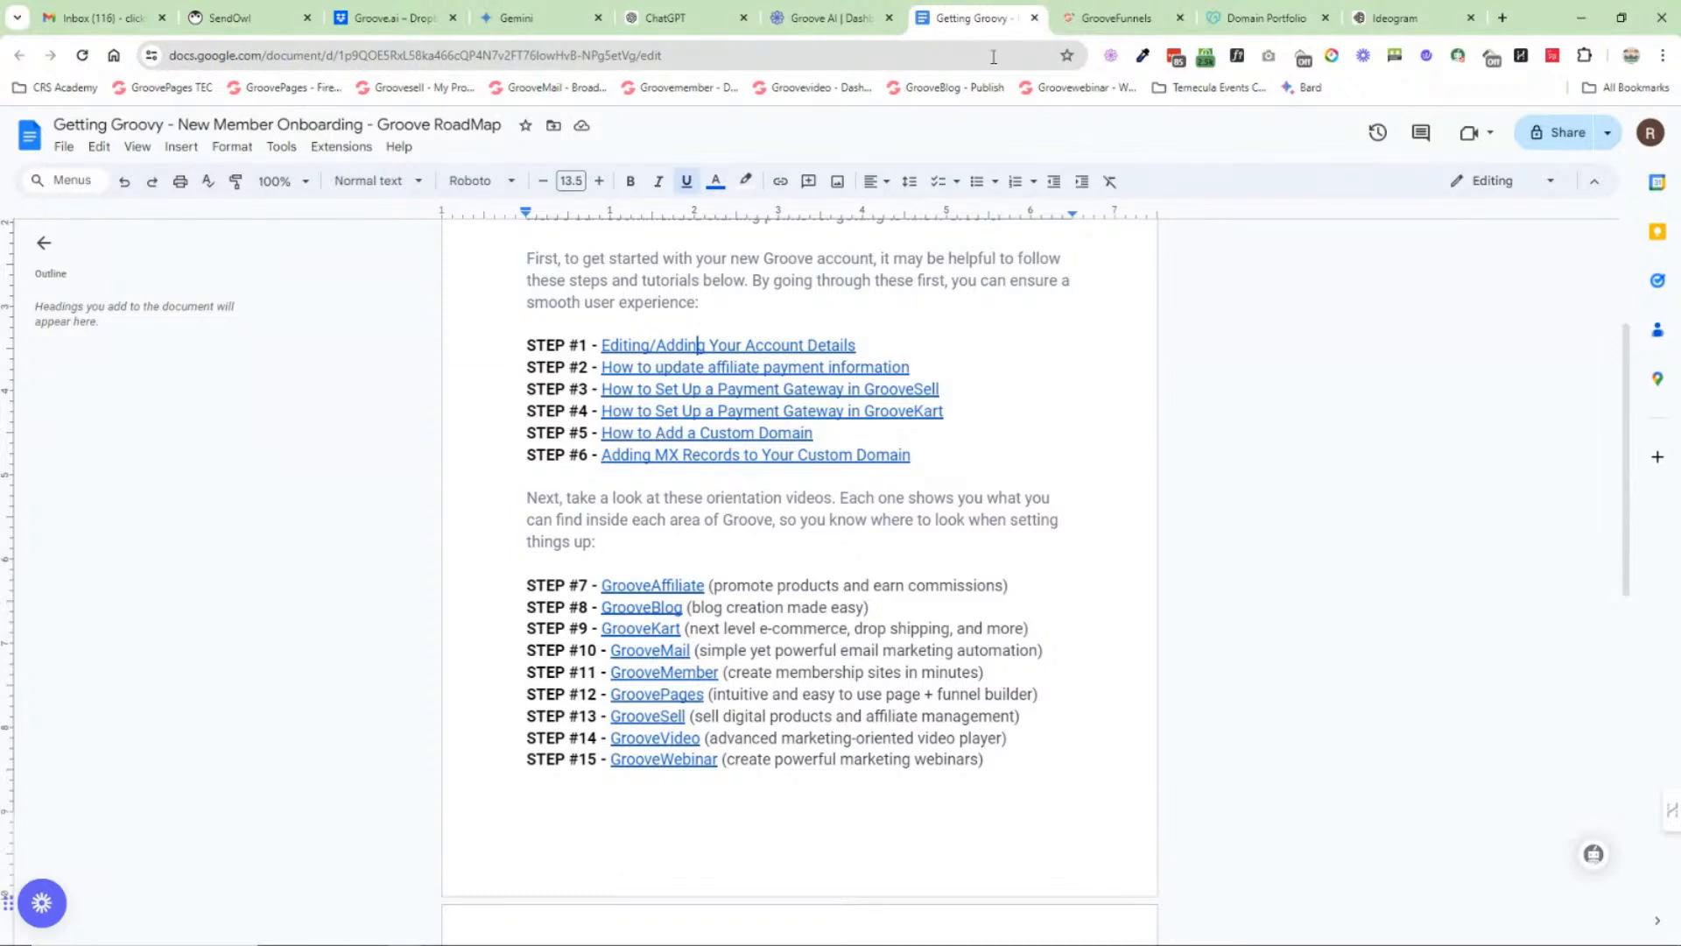
click(1103, 21)
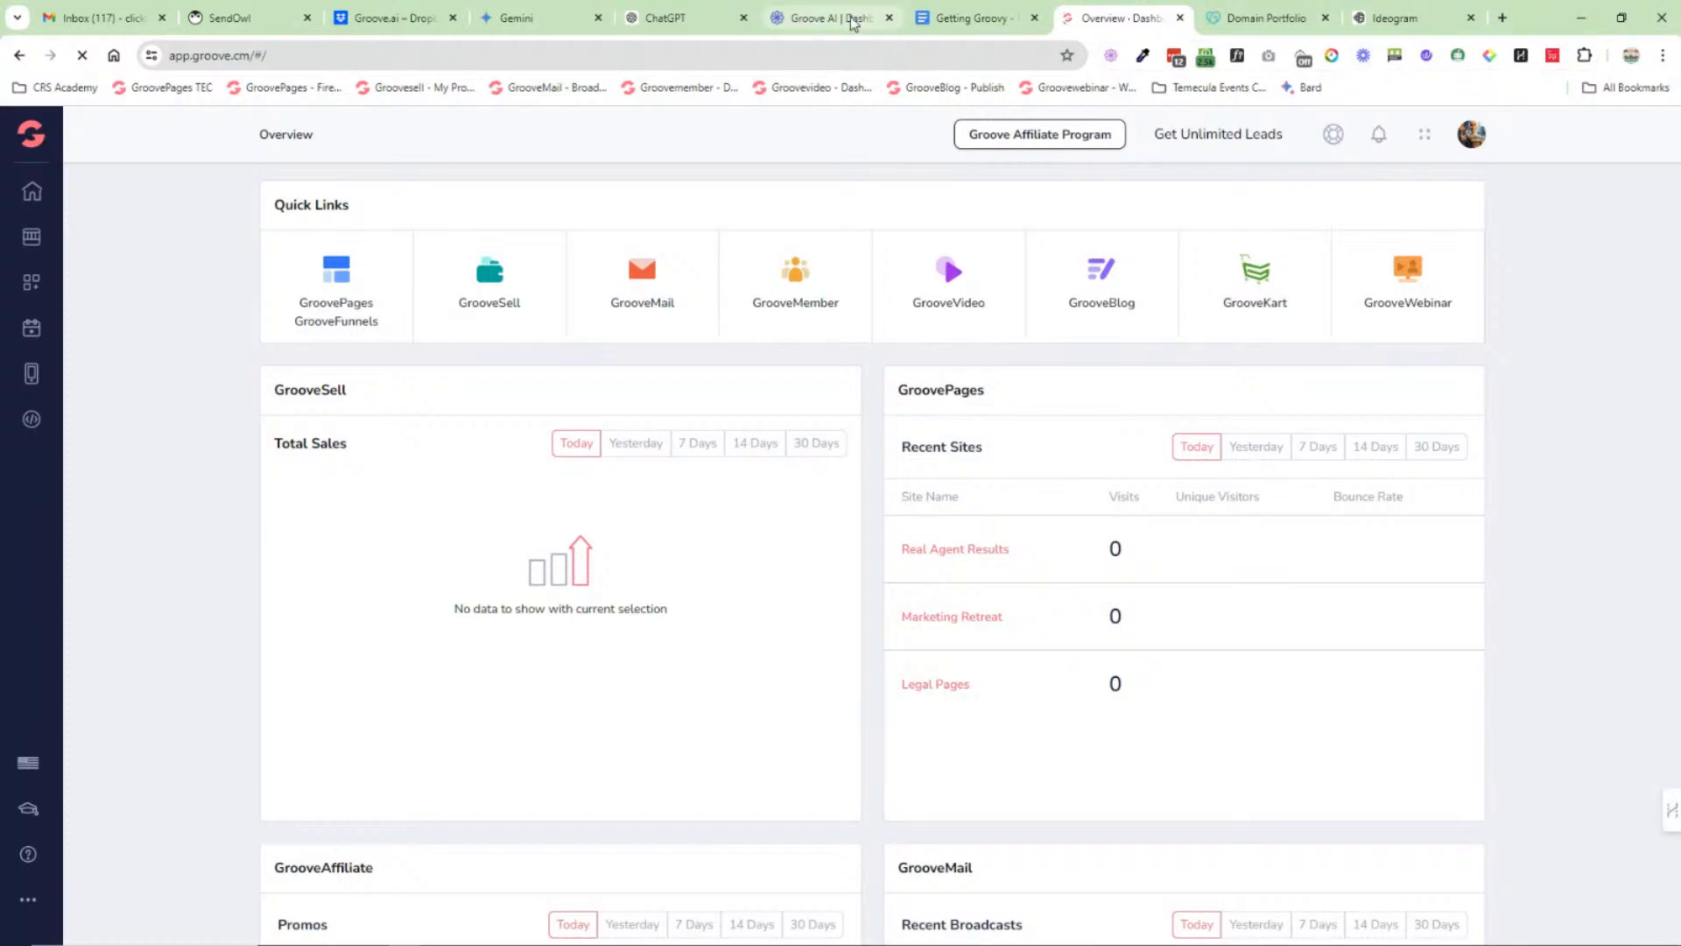
Step: Switch to the GoDaddy domain portfolio and open the settings of searchboxoptimizationdfy.com
click(1266, 21)
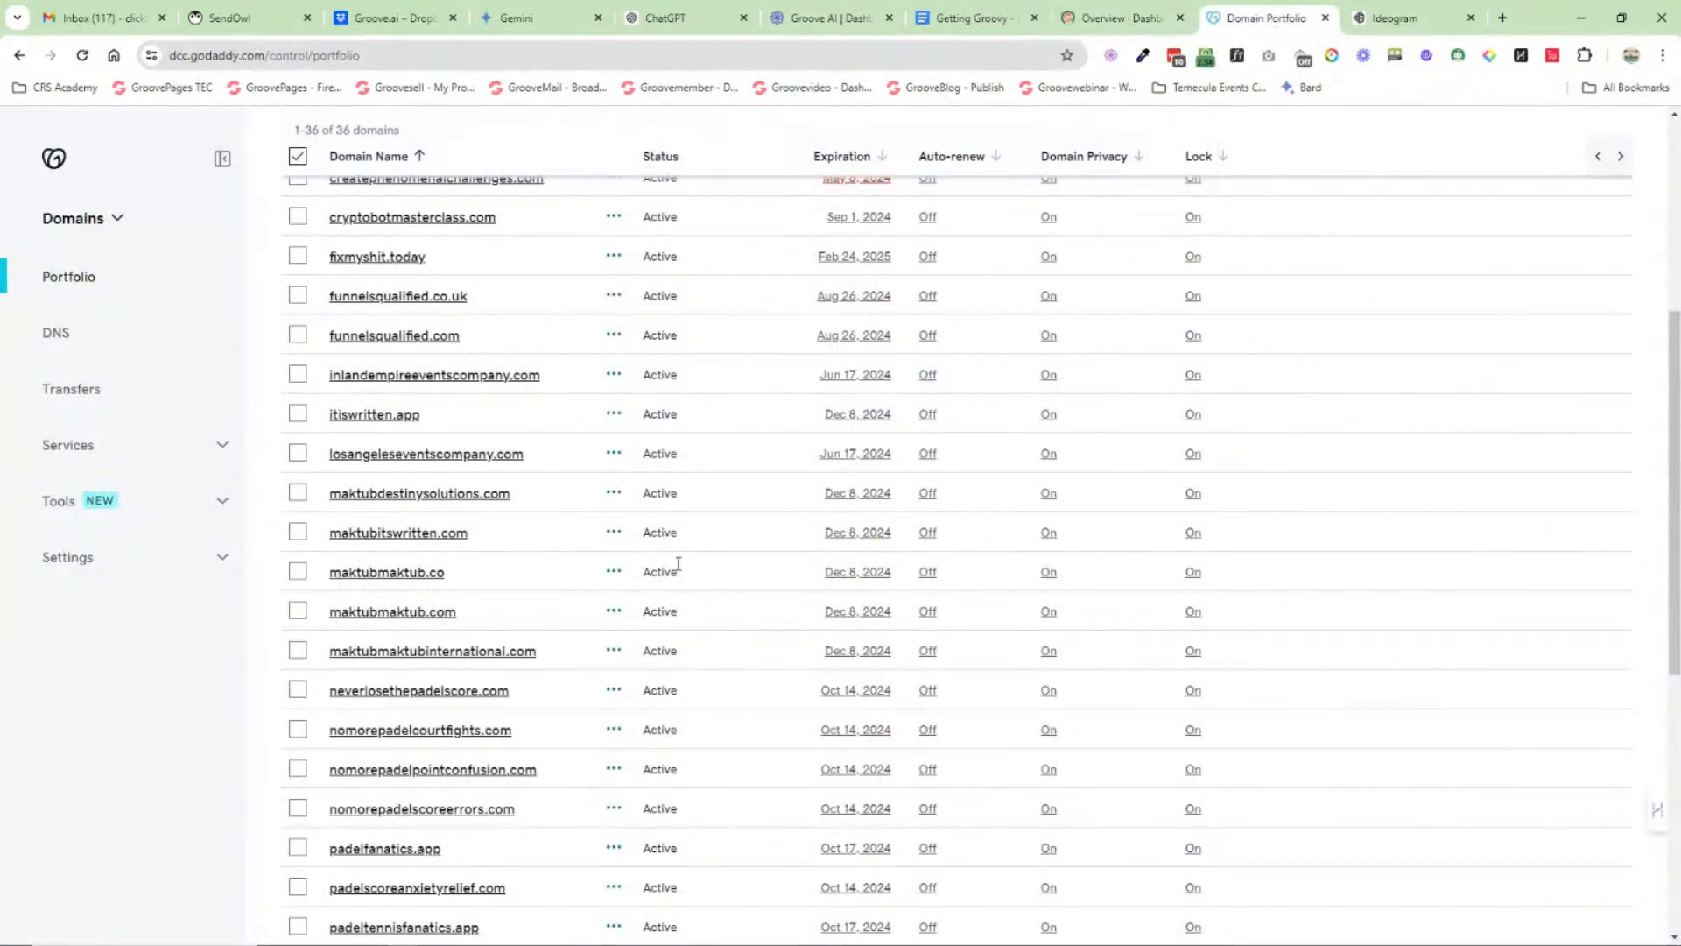
scroll(563, 581, down, 5)
scroll(570, 555, down, 1)
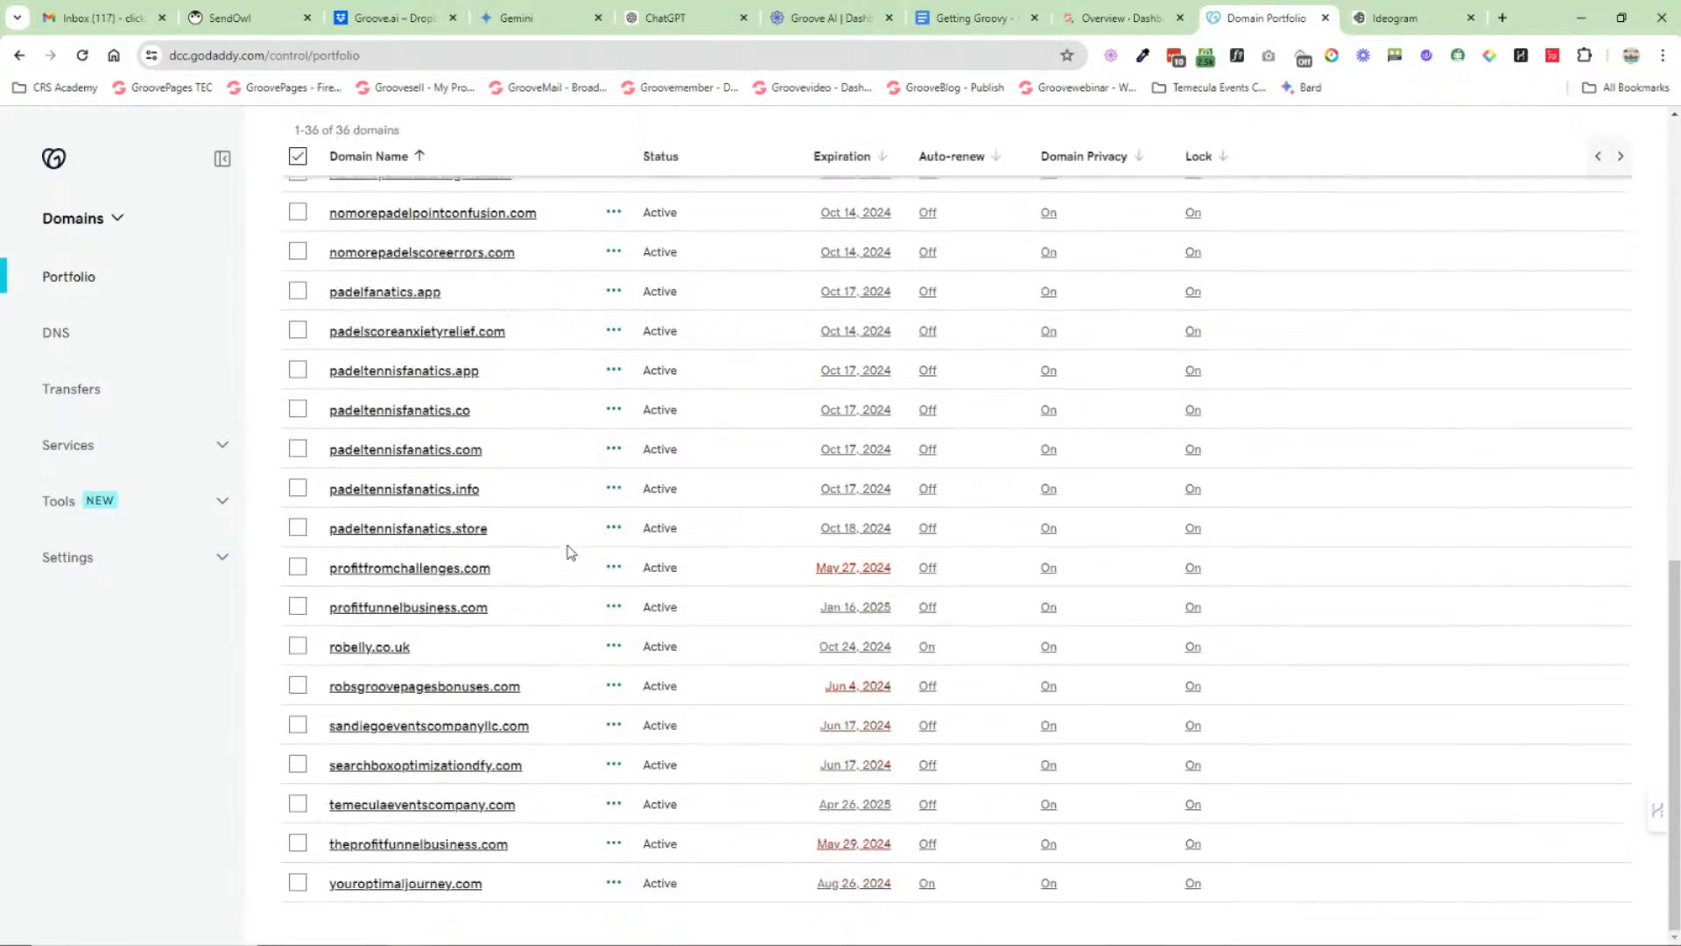
click(418, 766)
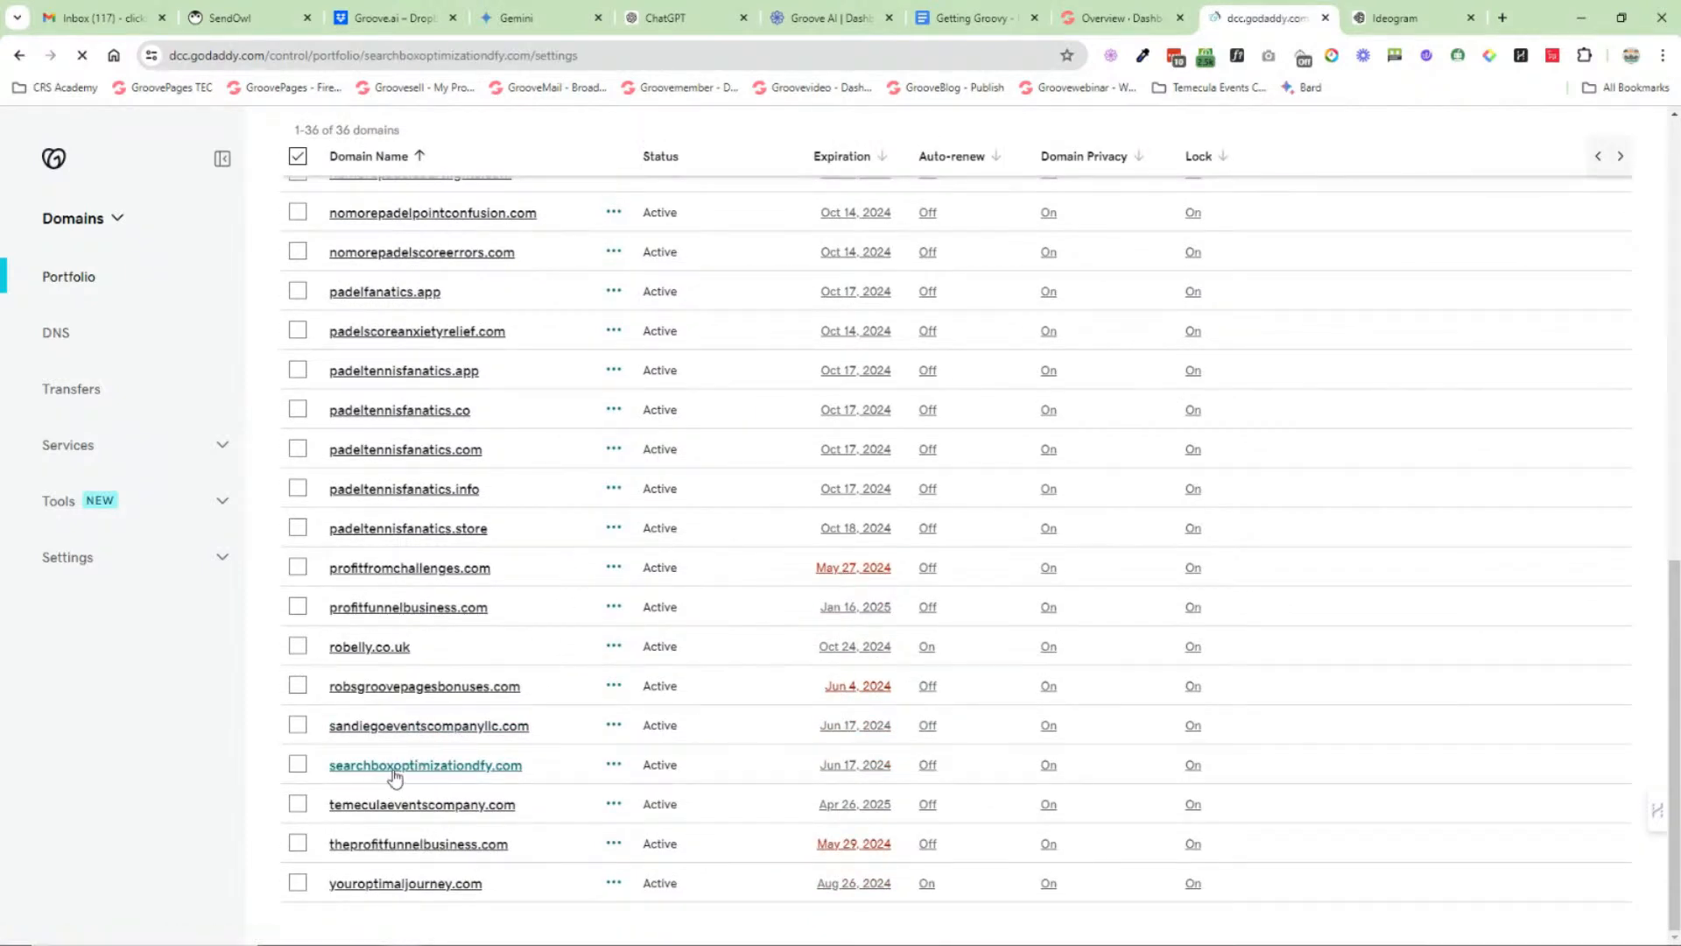
Step: Back in Groove, go to the account's domain settings and start adding a domain with Full Domain/Subdomain Setup
click(1118, 18)
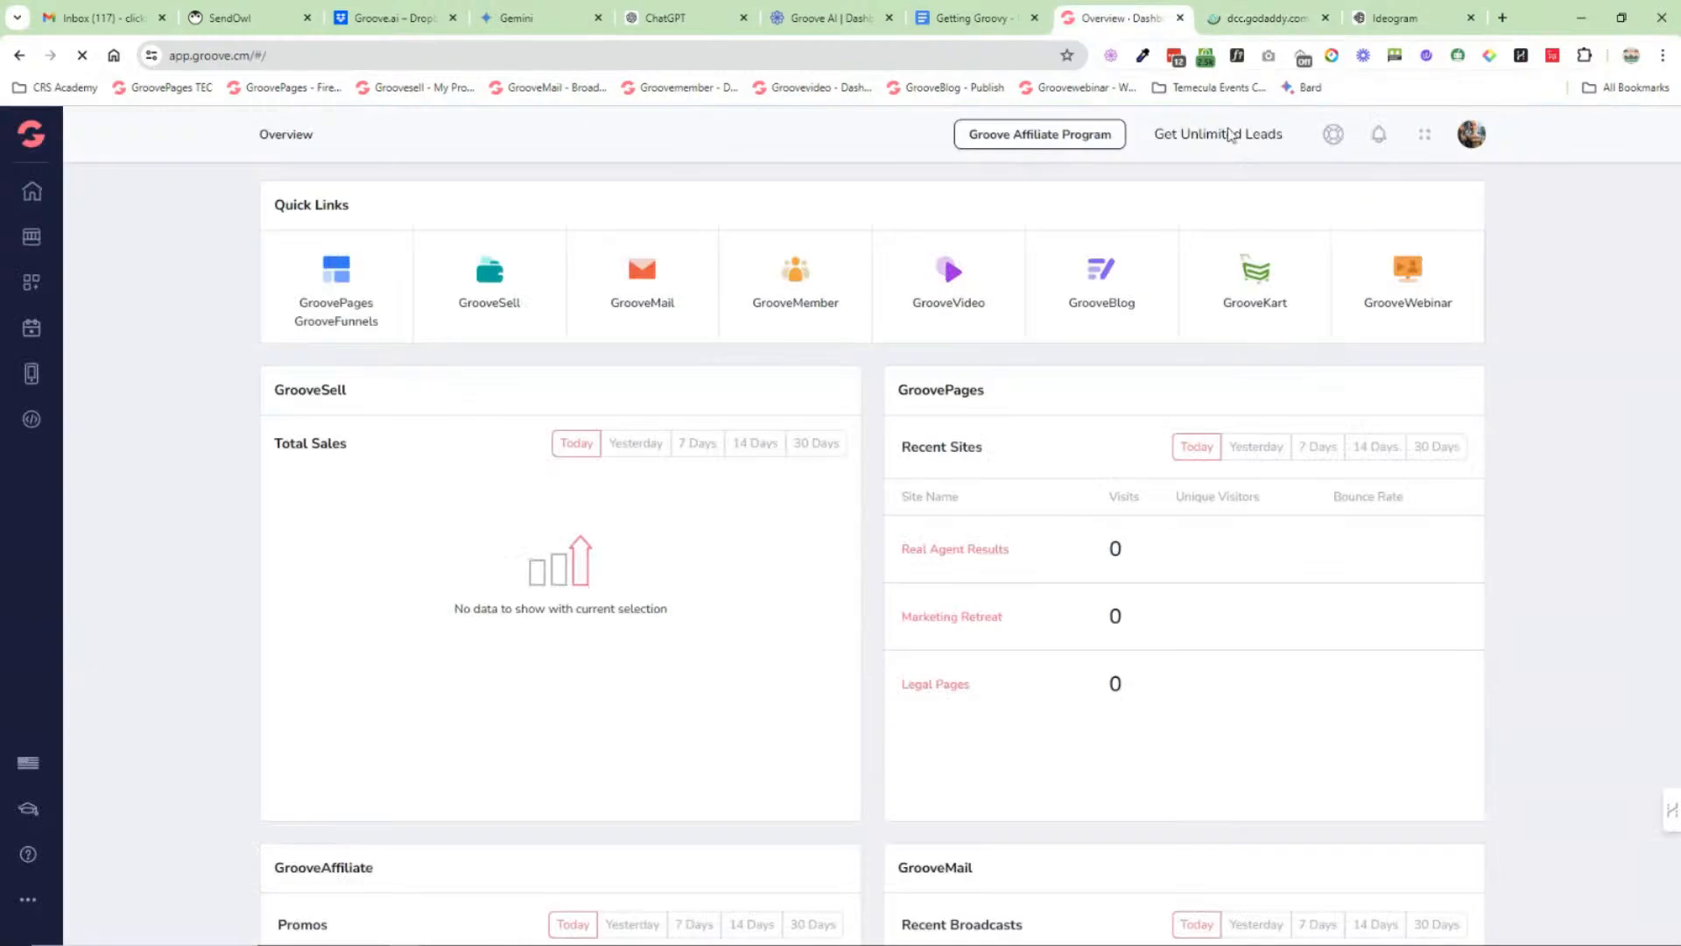
click(1473, 137)
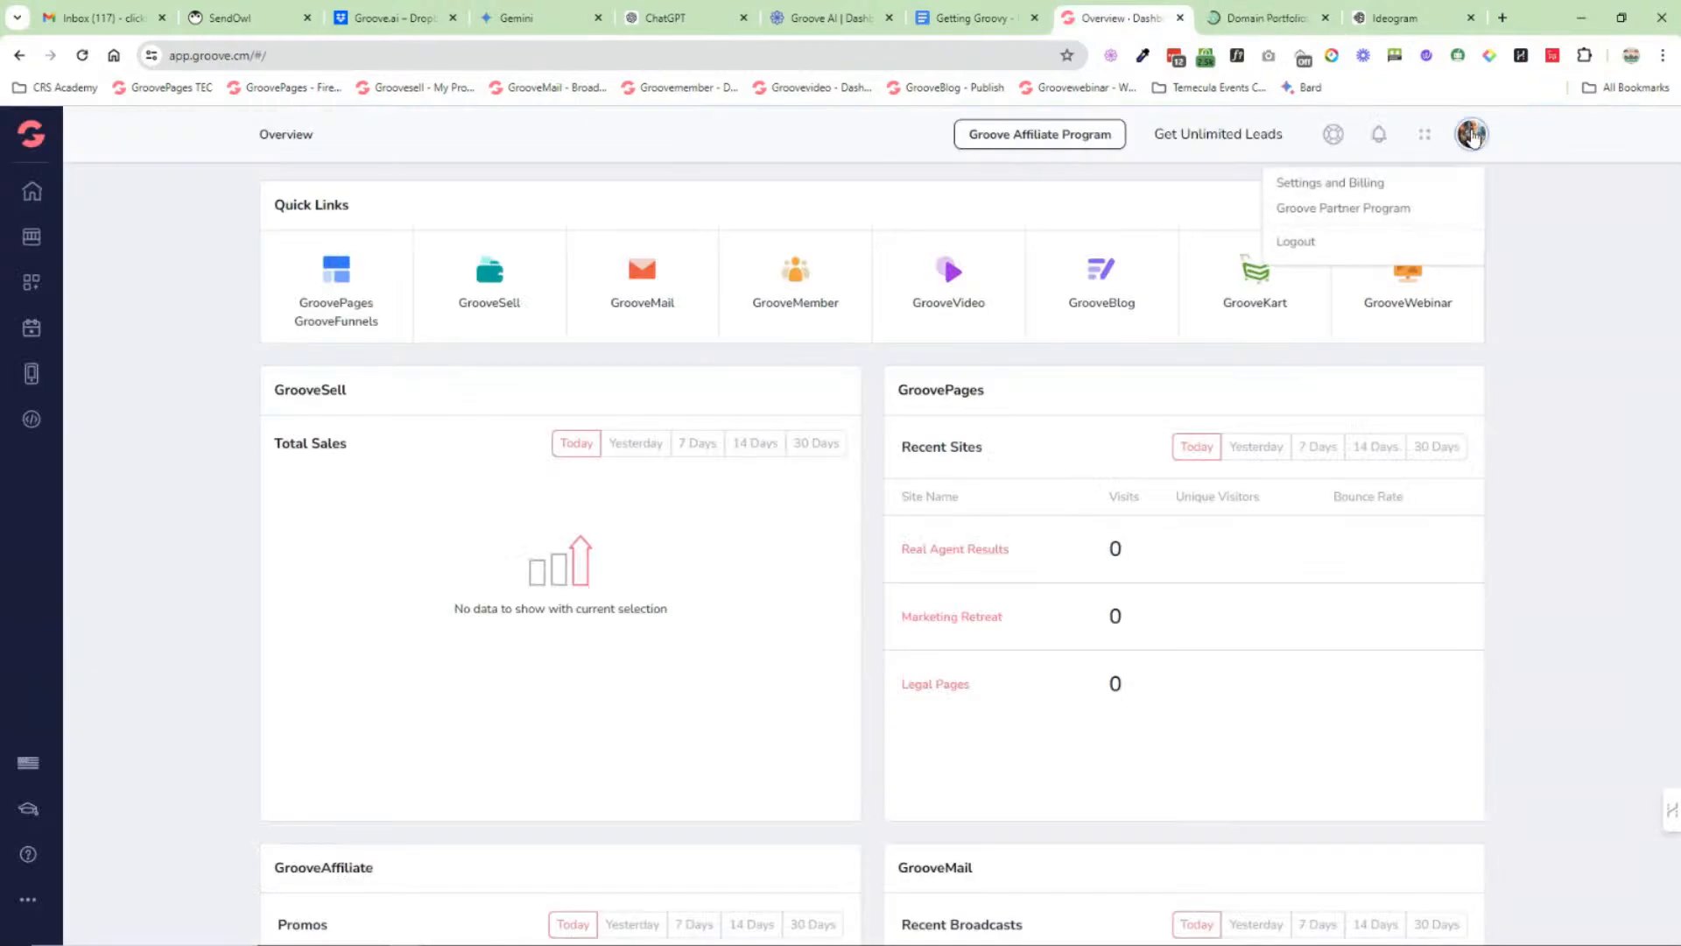
click(1346, 182)
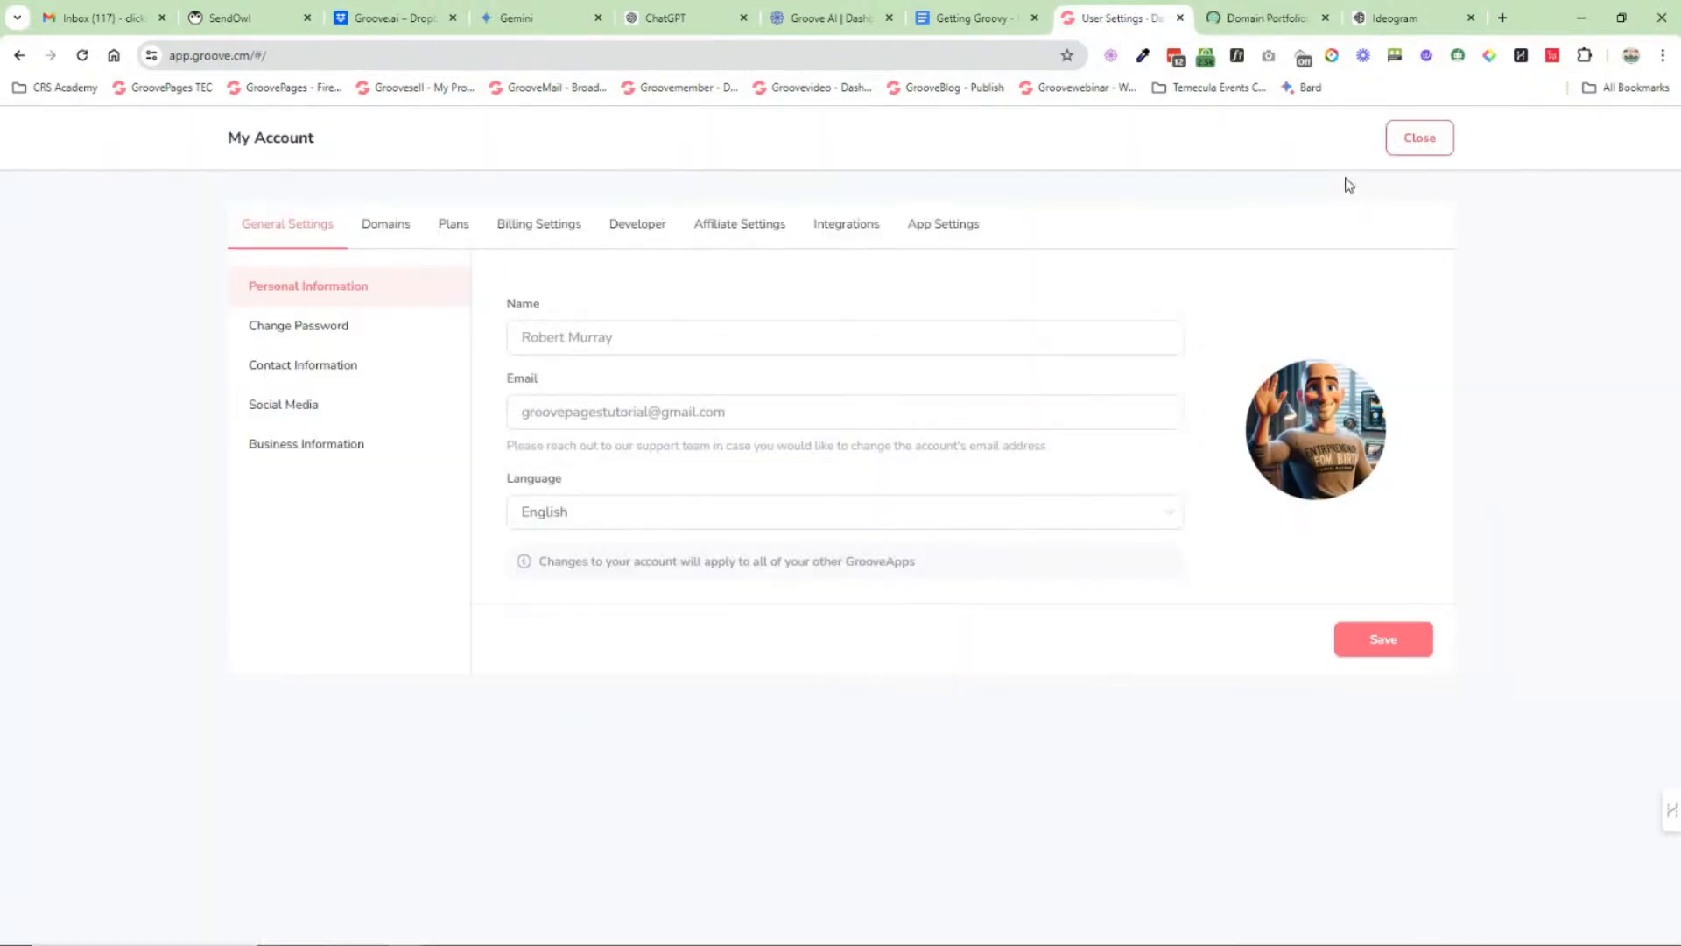
click(400, 231)
click(870, 500)
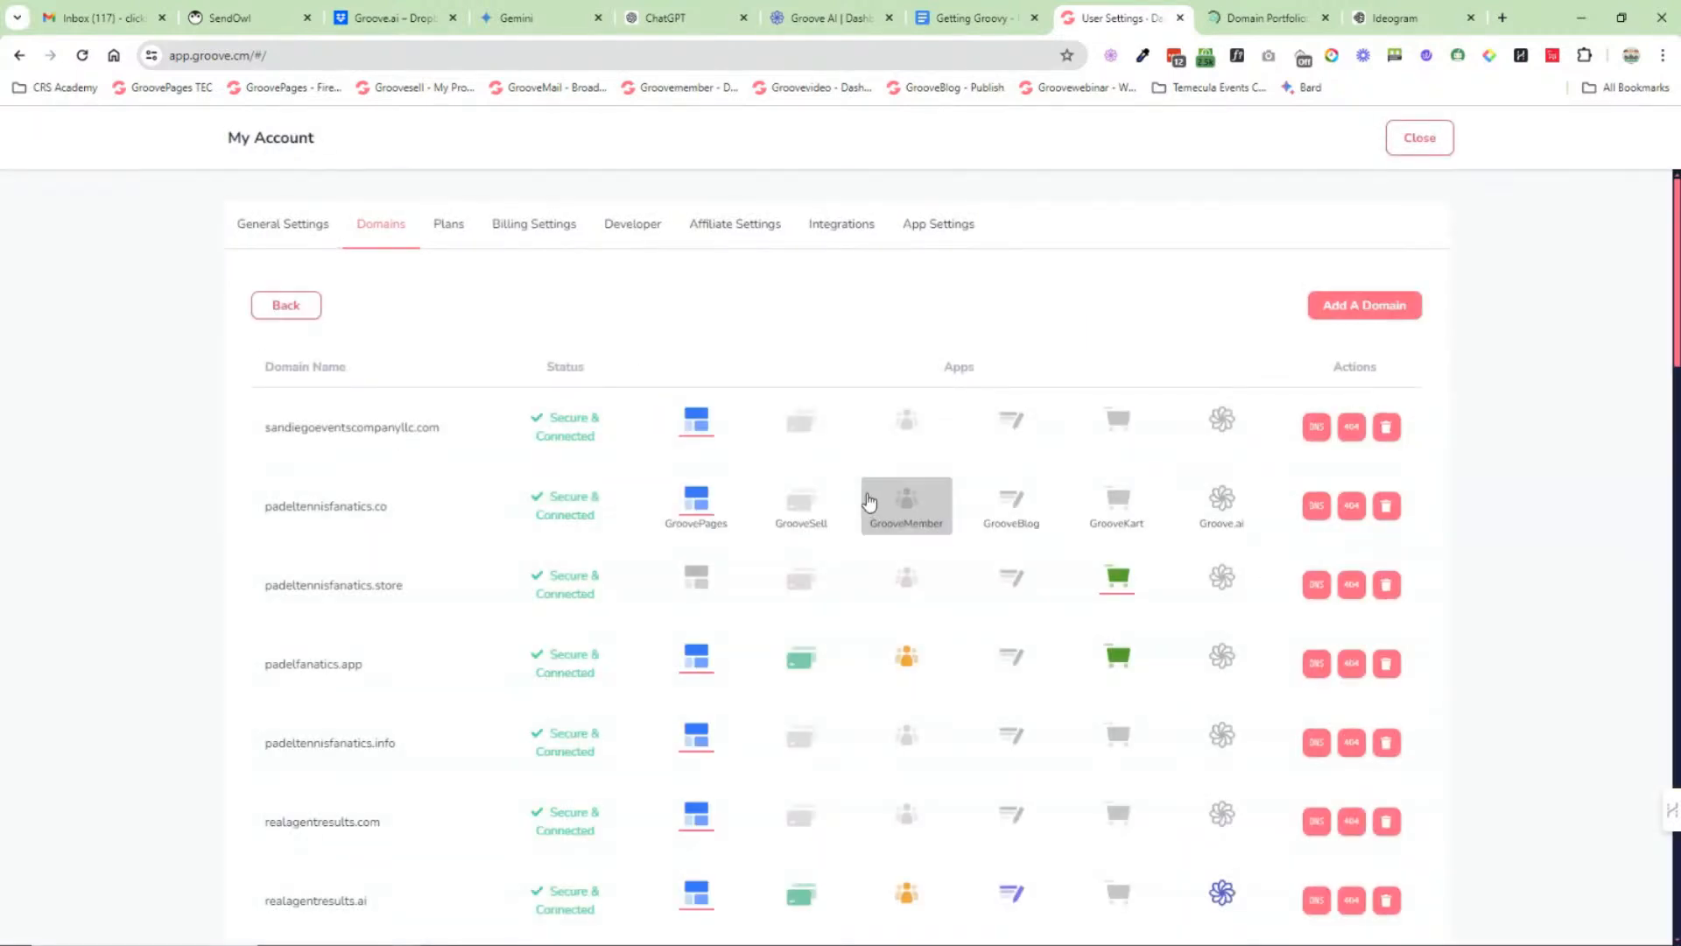
click(1382, 308)
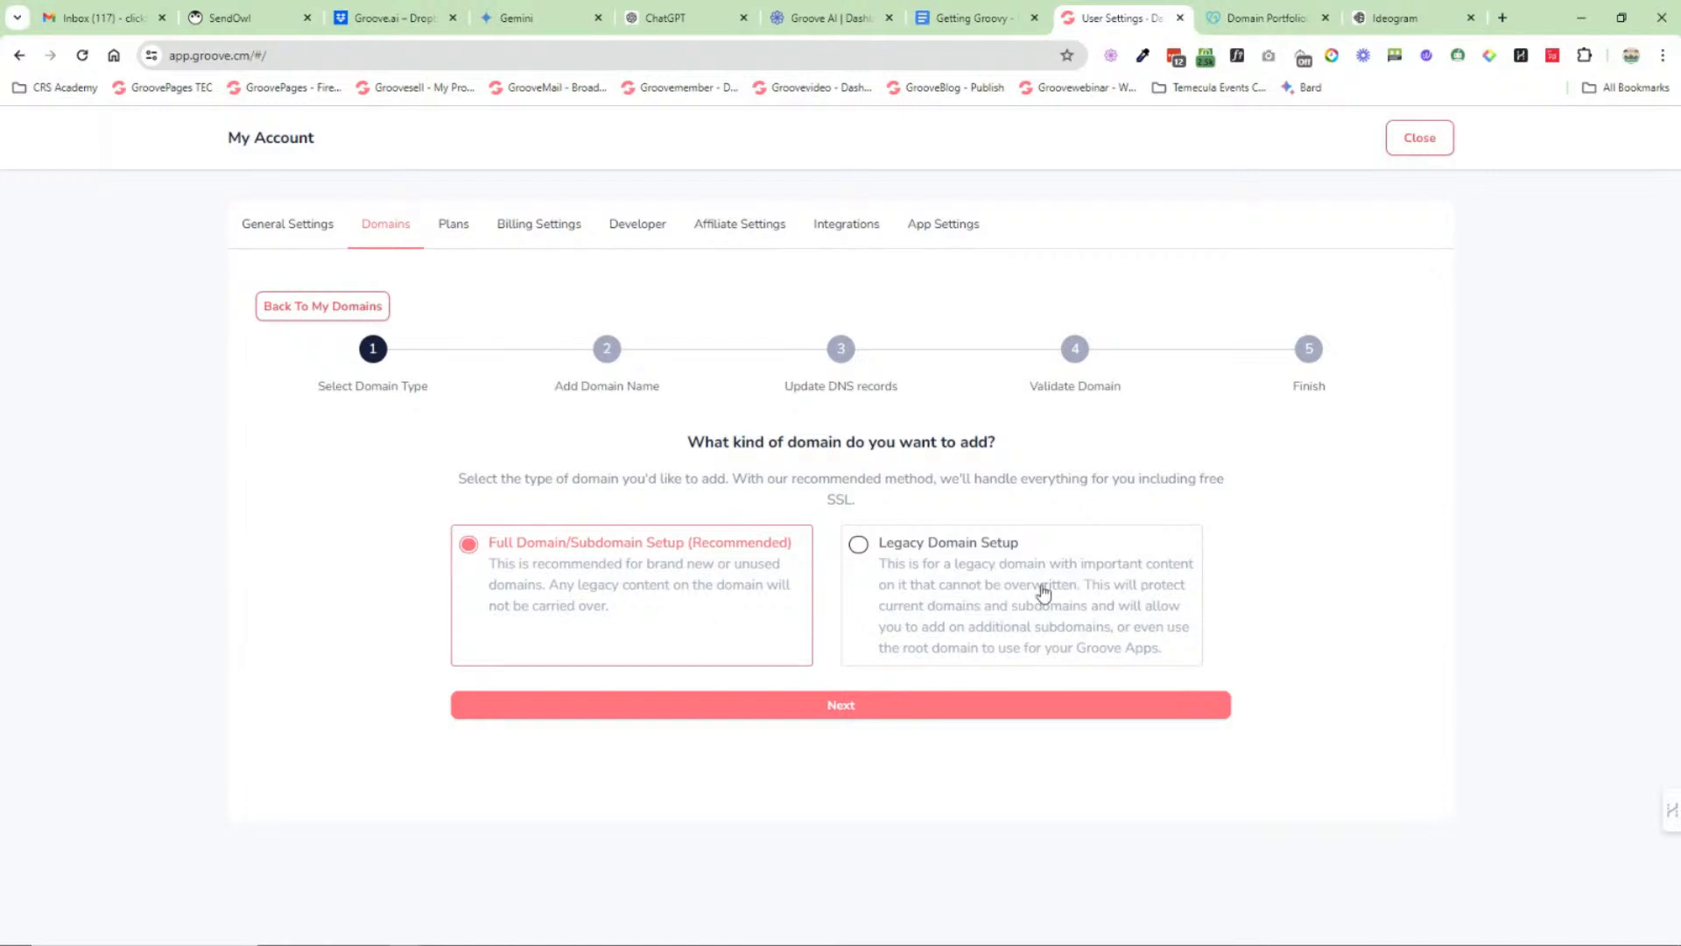
click(763, 706)
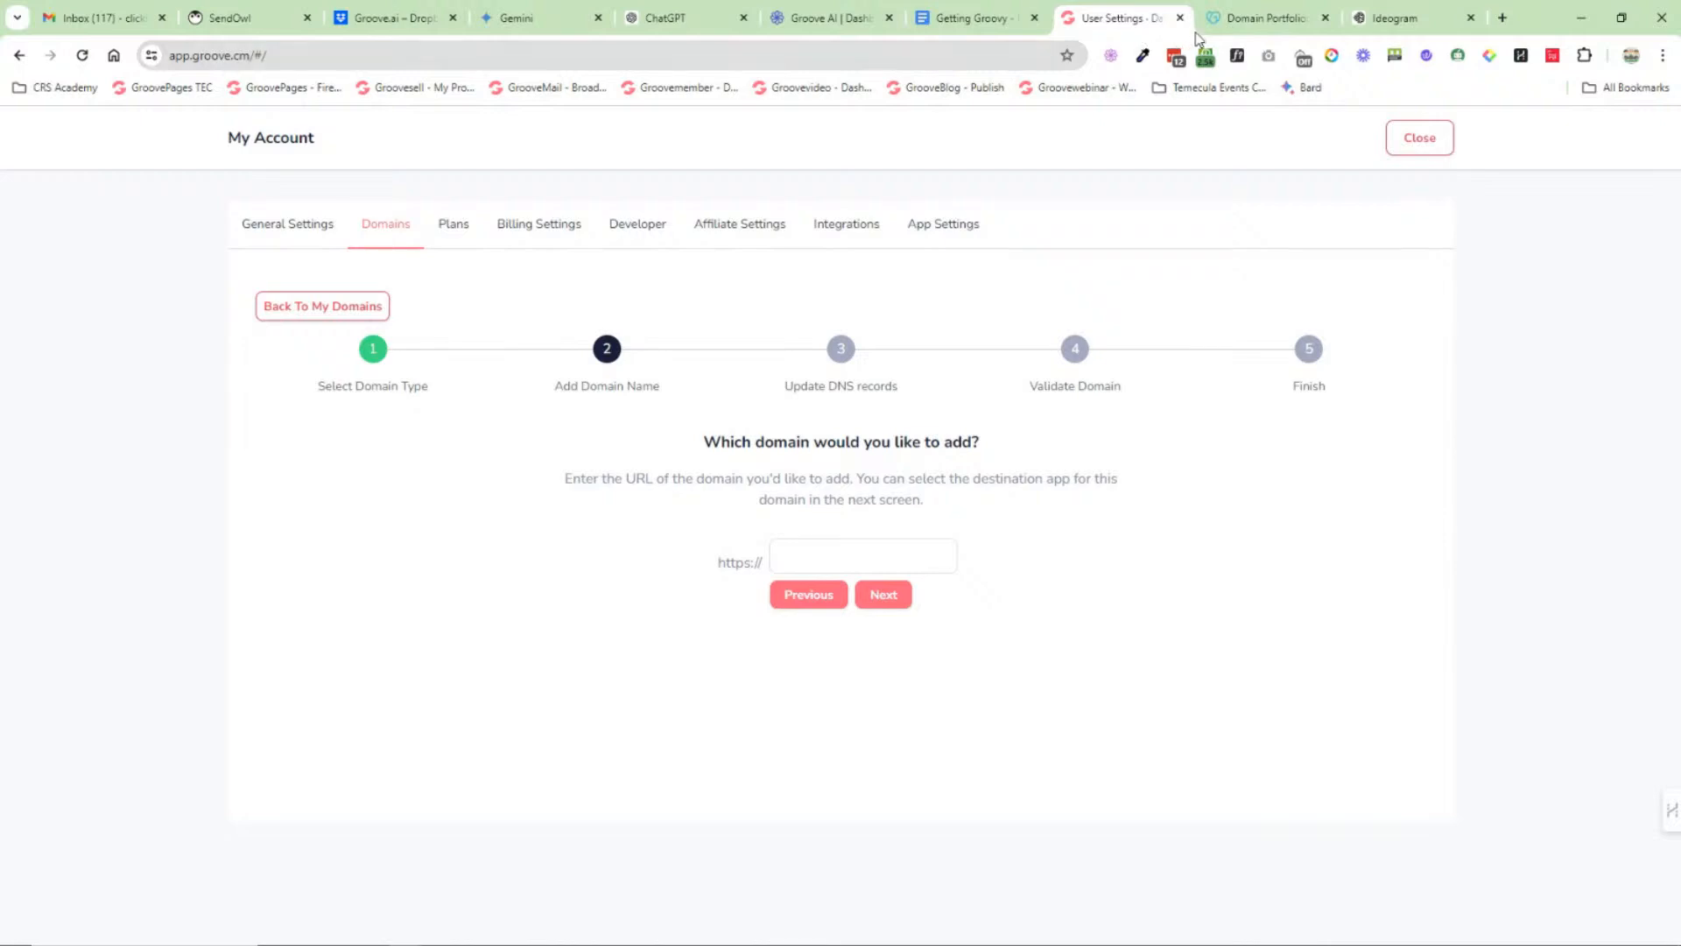
Step: Copy the domain name searchboxoptimizationdfy.com from GoDaddy and submit it as the domain to add in Groove
click(1219, 19)
drag(758, 321, 409, 326)
key(ctrl+c)
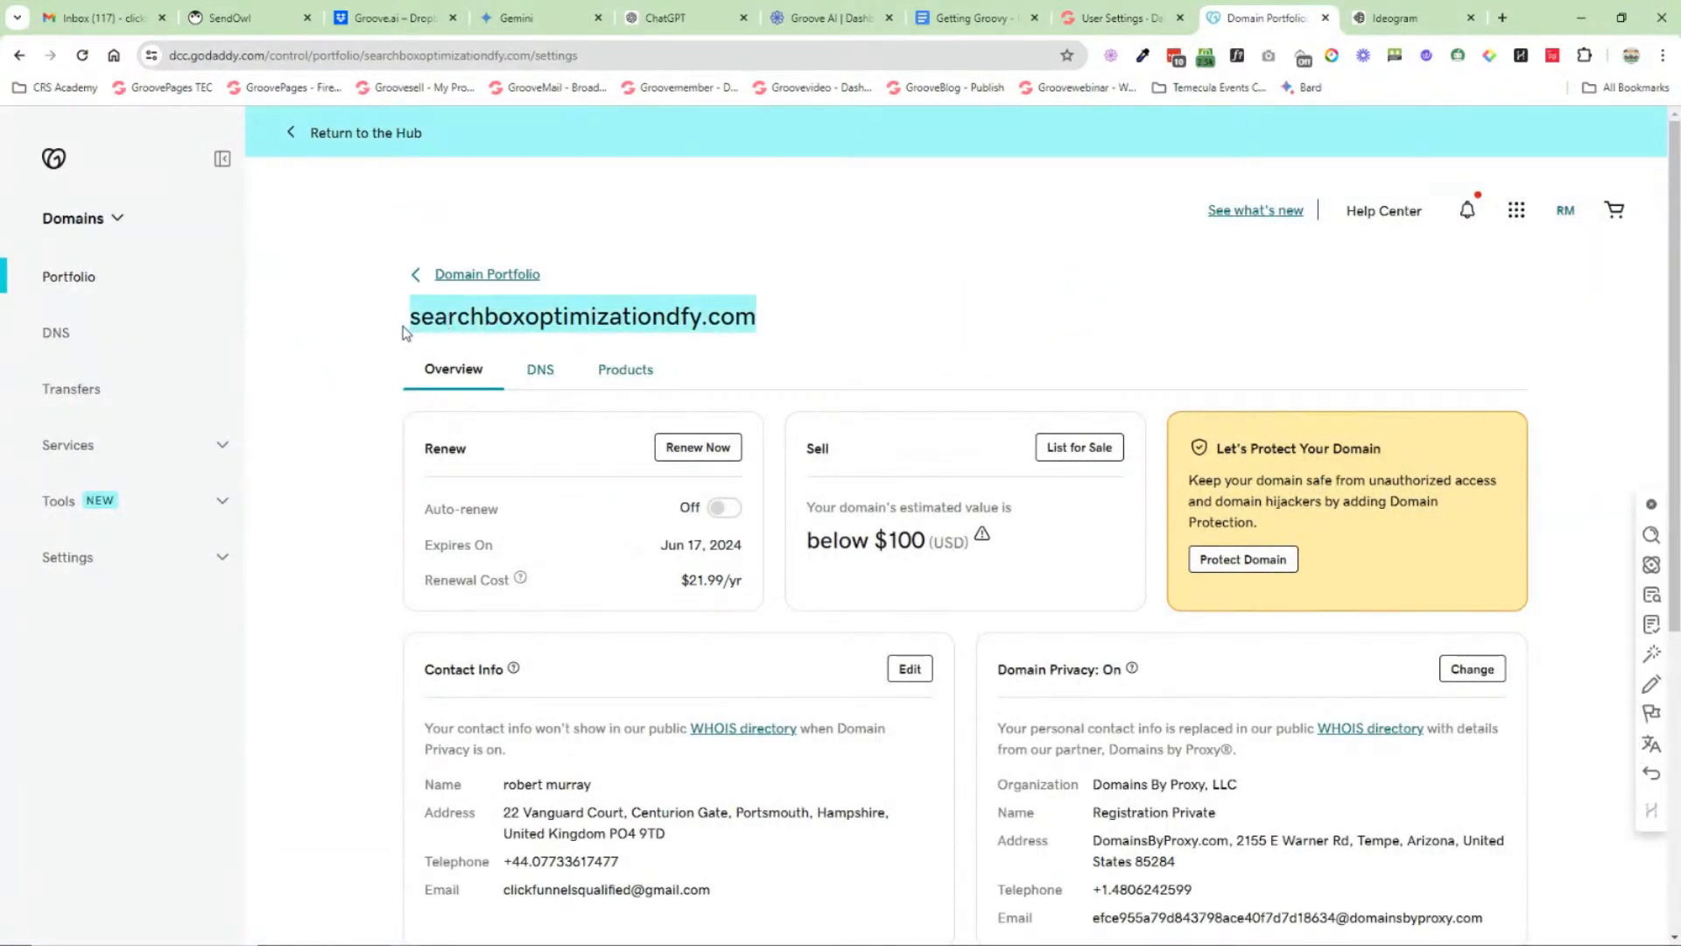
click(1114, 17)
drag(768, 563, 717, 563)
click(826, 544)
key(ctrl+v)
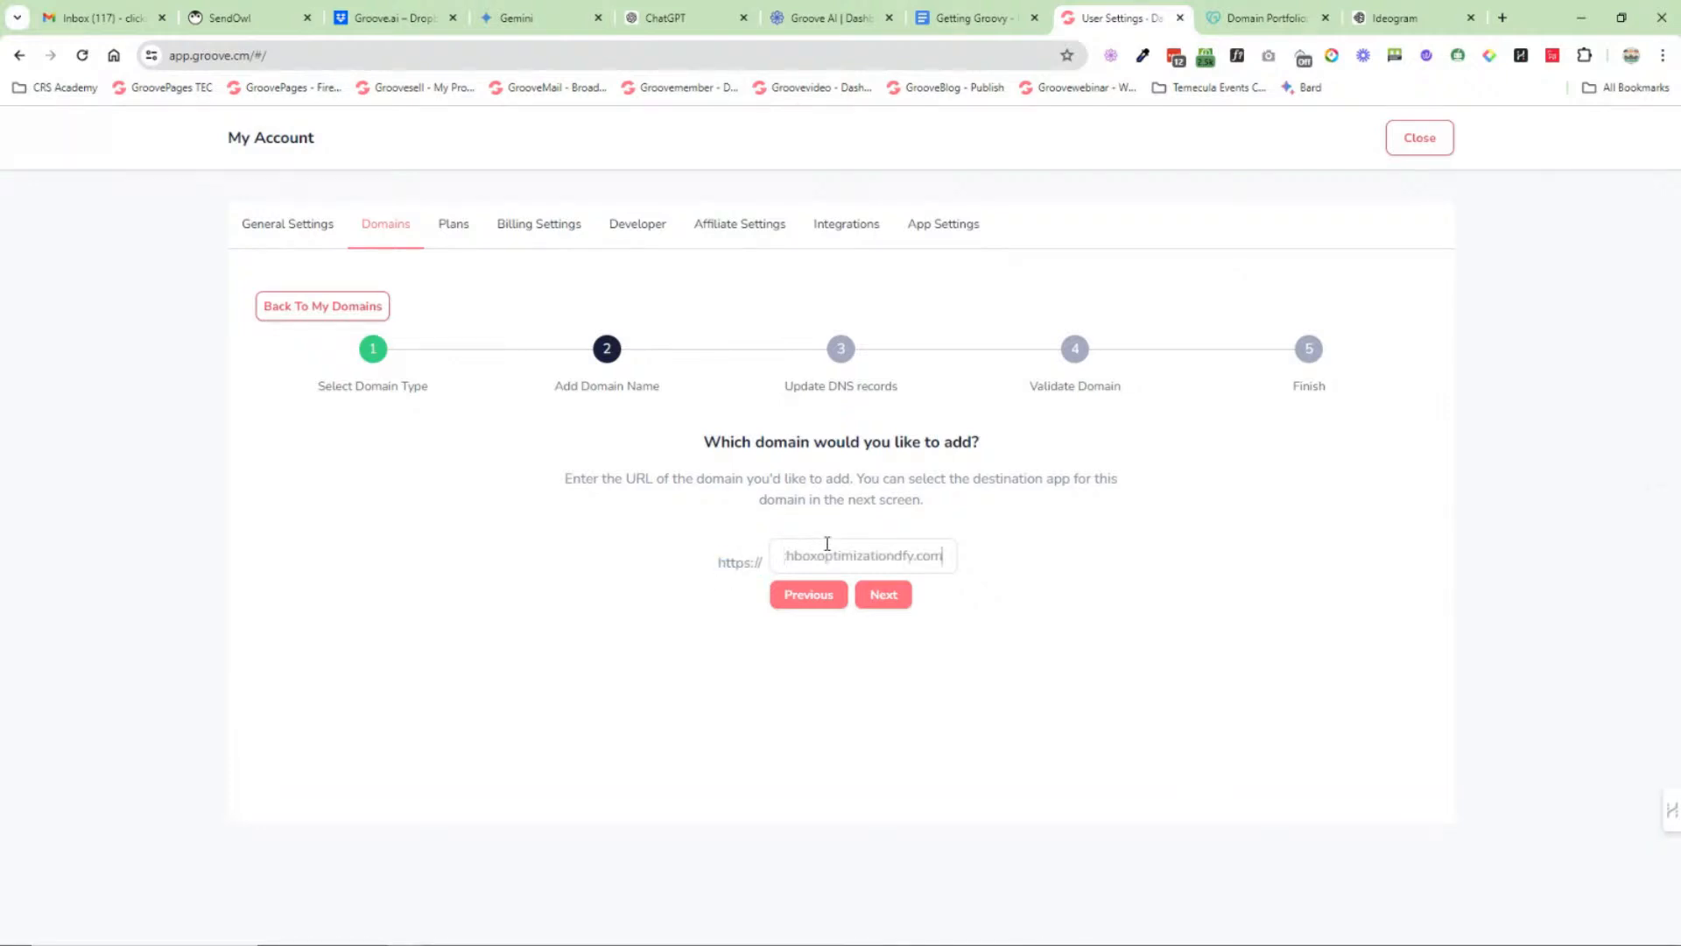
click(886, 595)
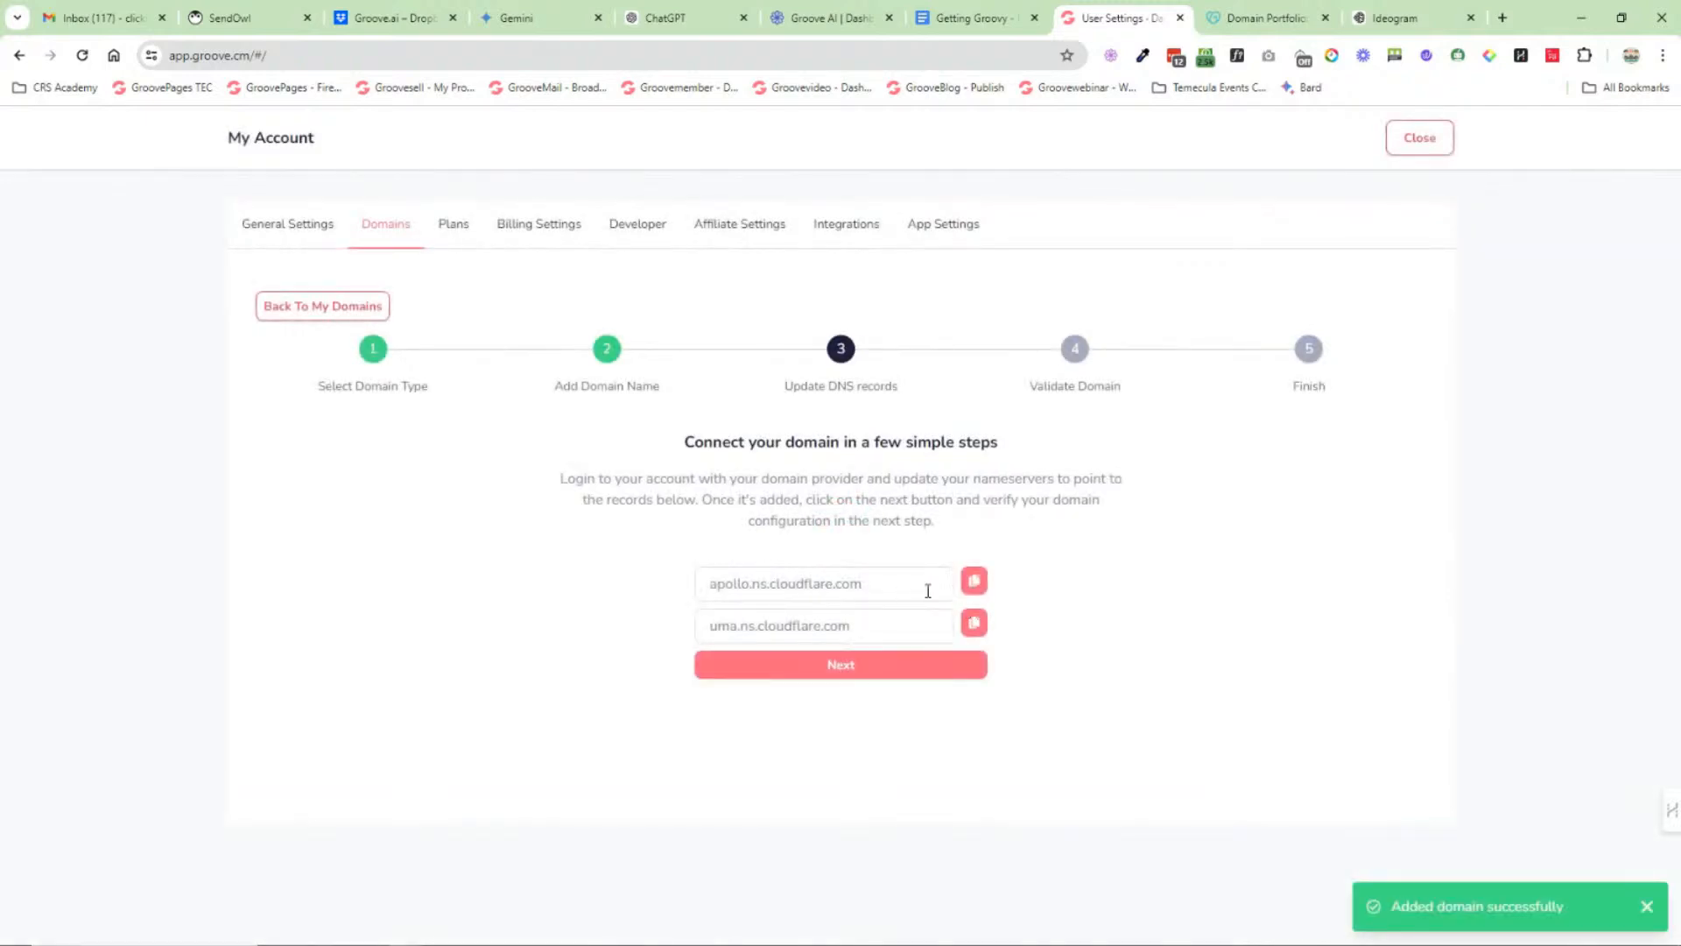
Step: Copy the nameserver apollo.ns.cloudflare.com from Groove and open the nameserver settings of searchboxoptimizationdfy.com in GoDaddy
click(974, 581)
click(1254, 20)
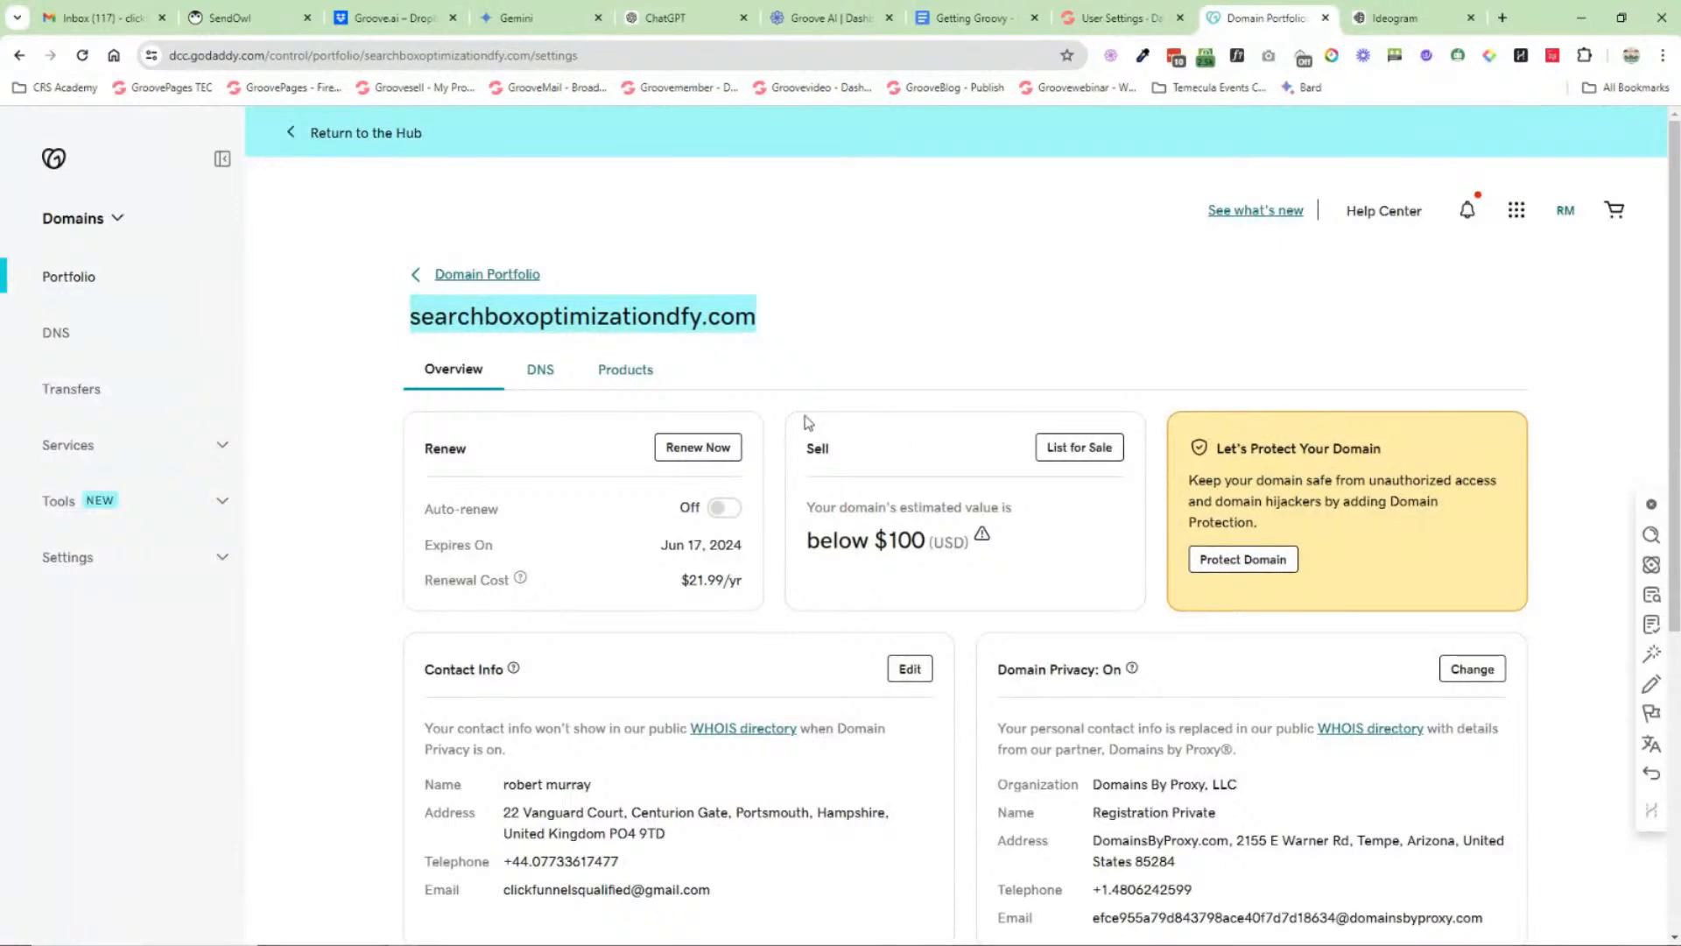
click(1114, 18)
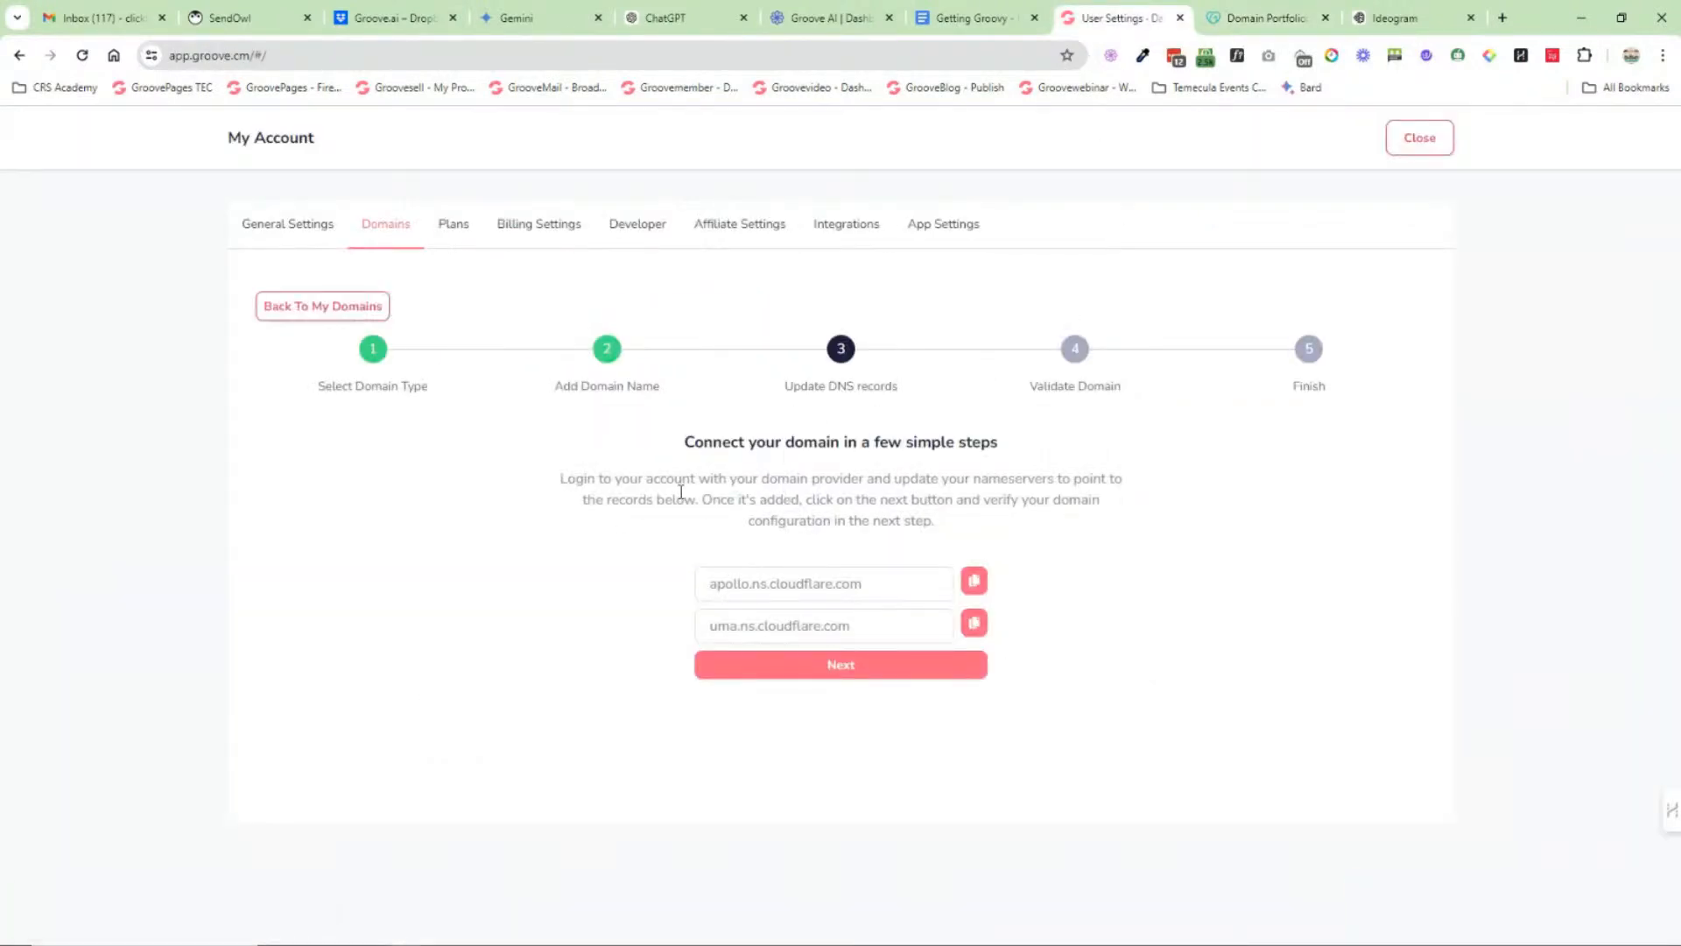
click(1267, 17)
click(1088, 300)
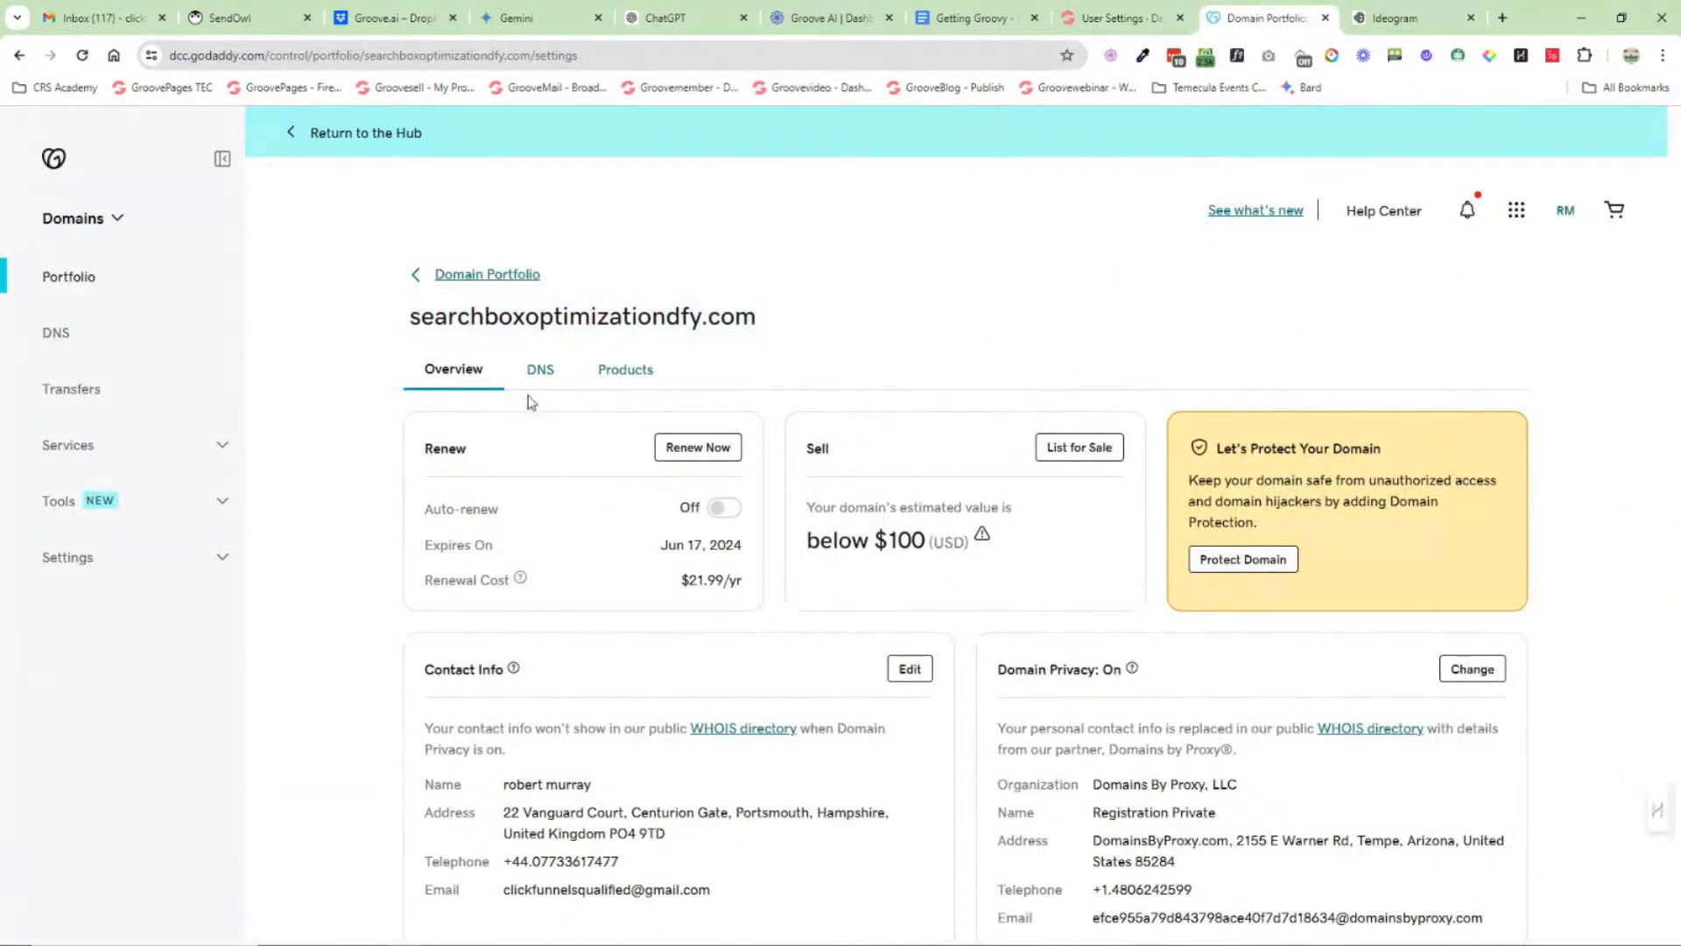
click(542, 371)
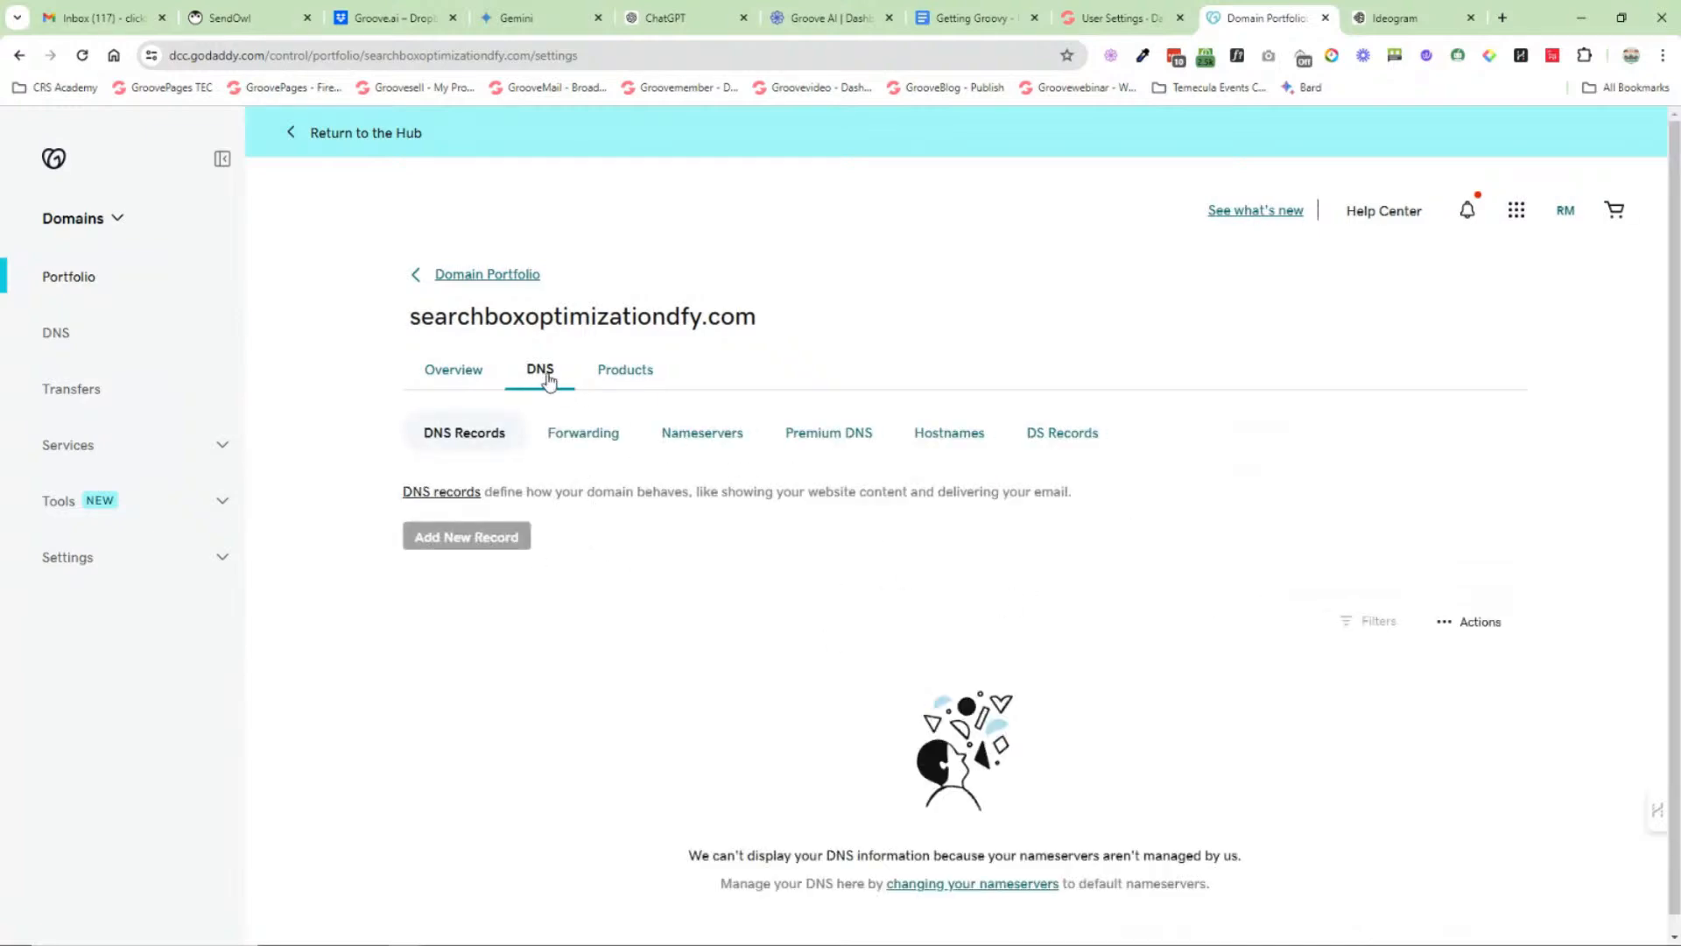
click(702, 438)
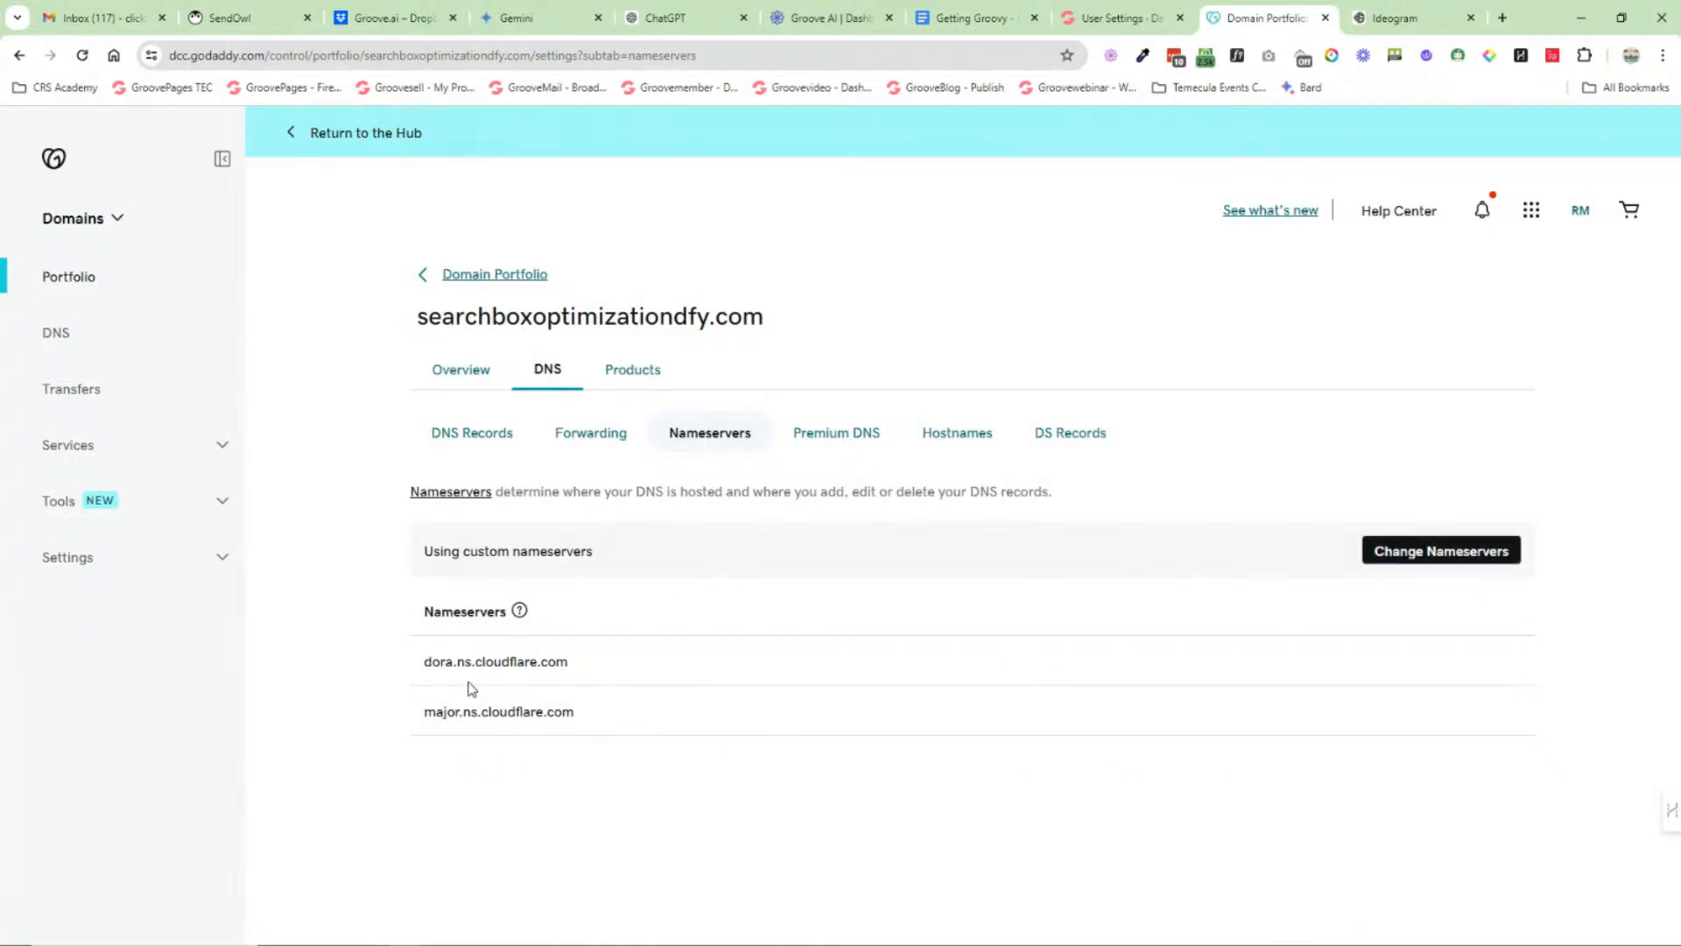
Step: Switch the domain to the default GoDaddy nameservers, confirm the change and reload its DNS settings
click(1440, 551)
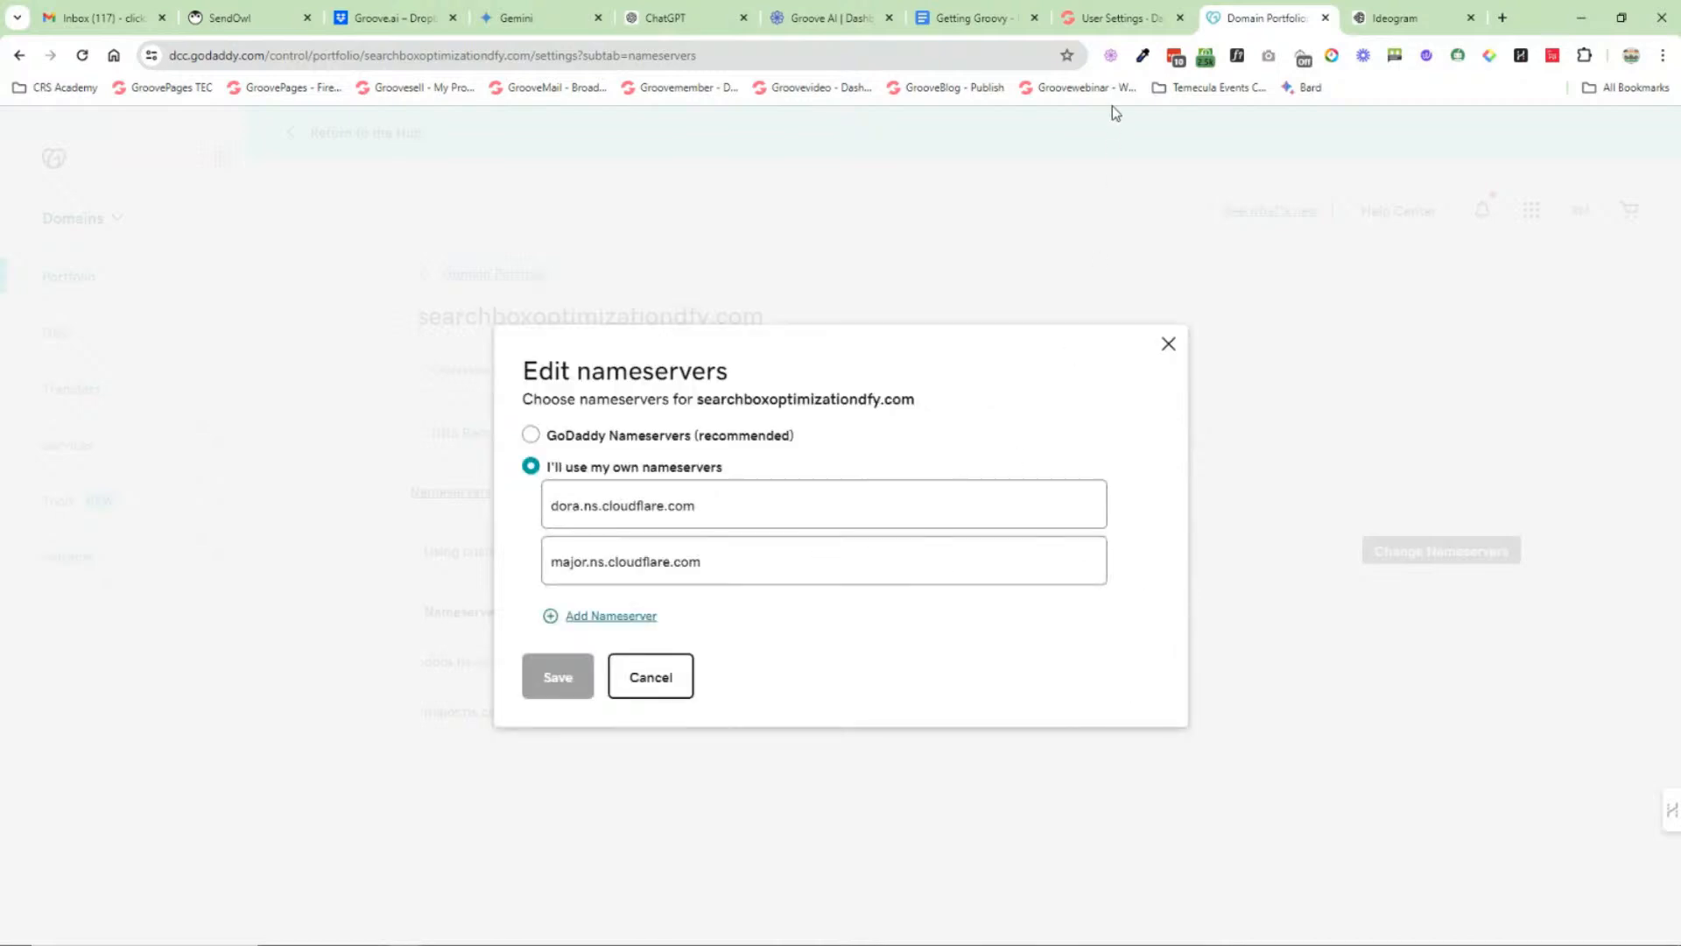
click(531, 435)
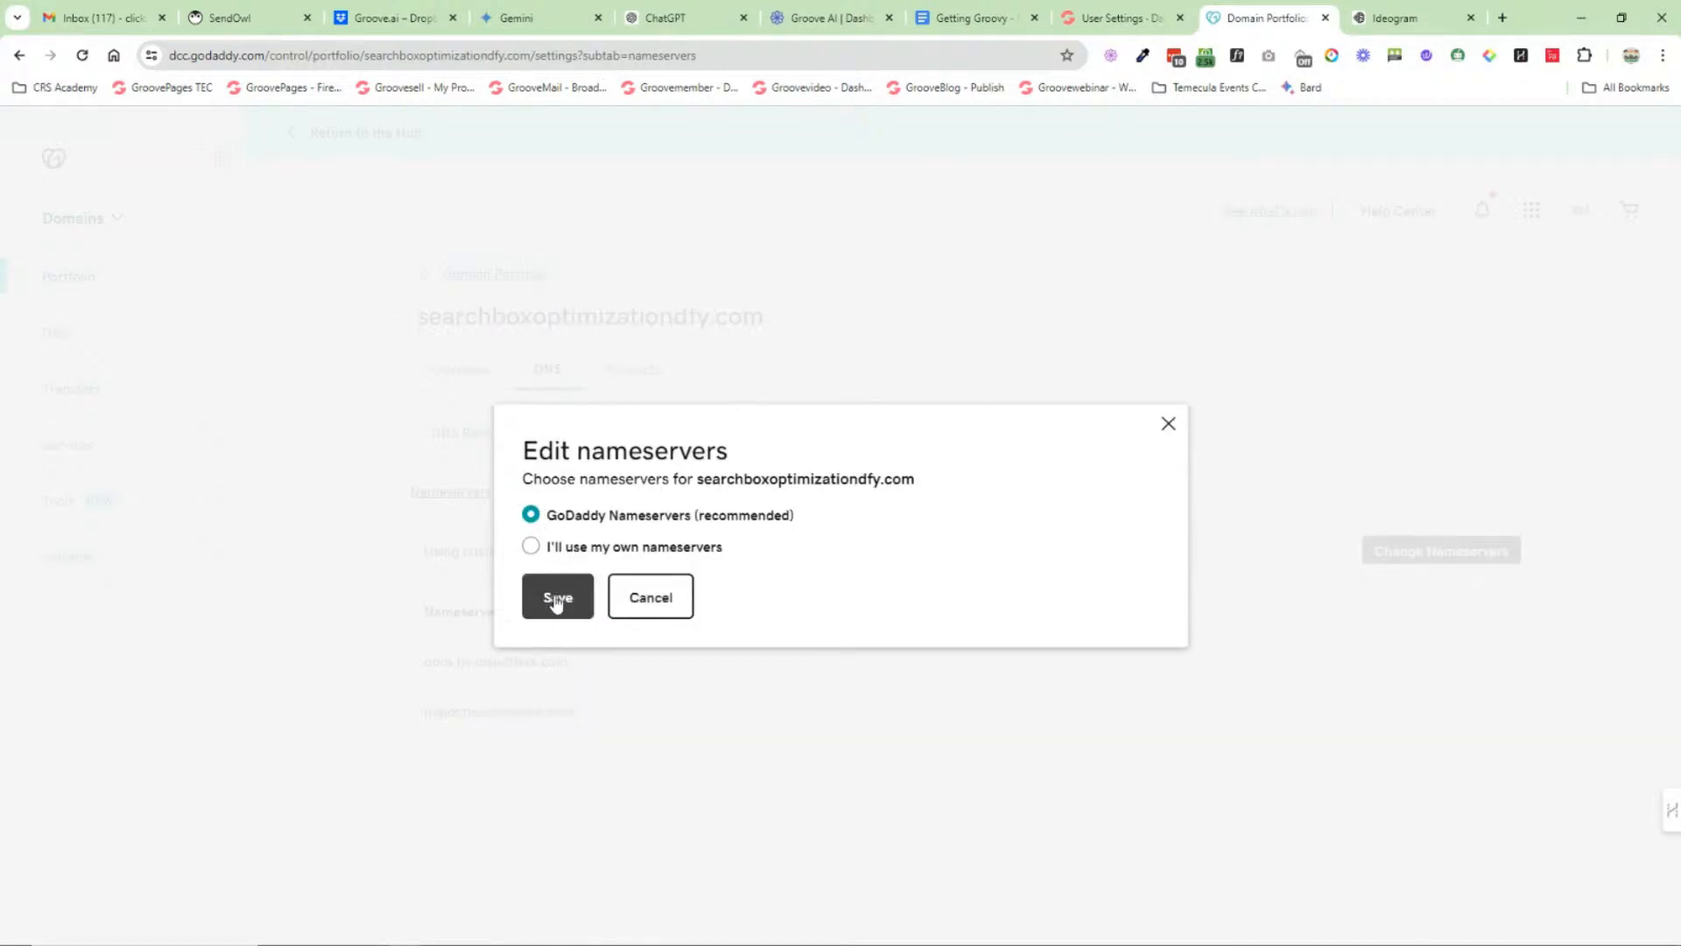
click(555, 600)
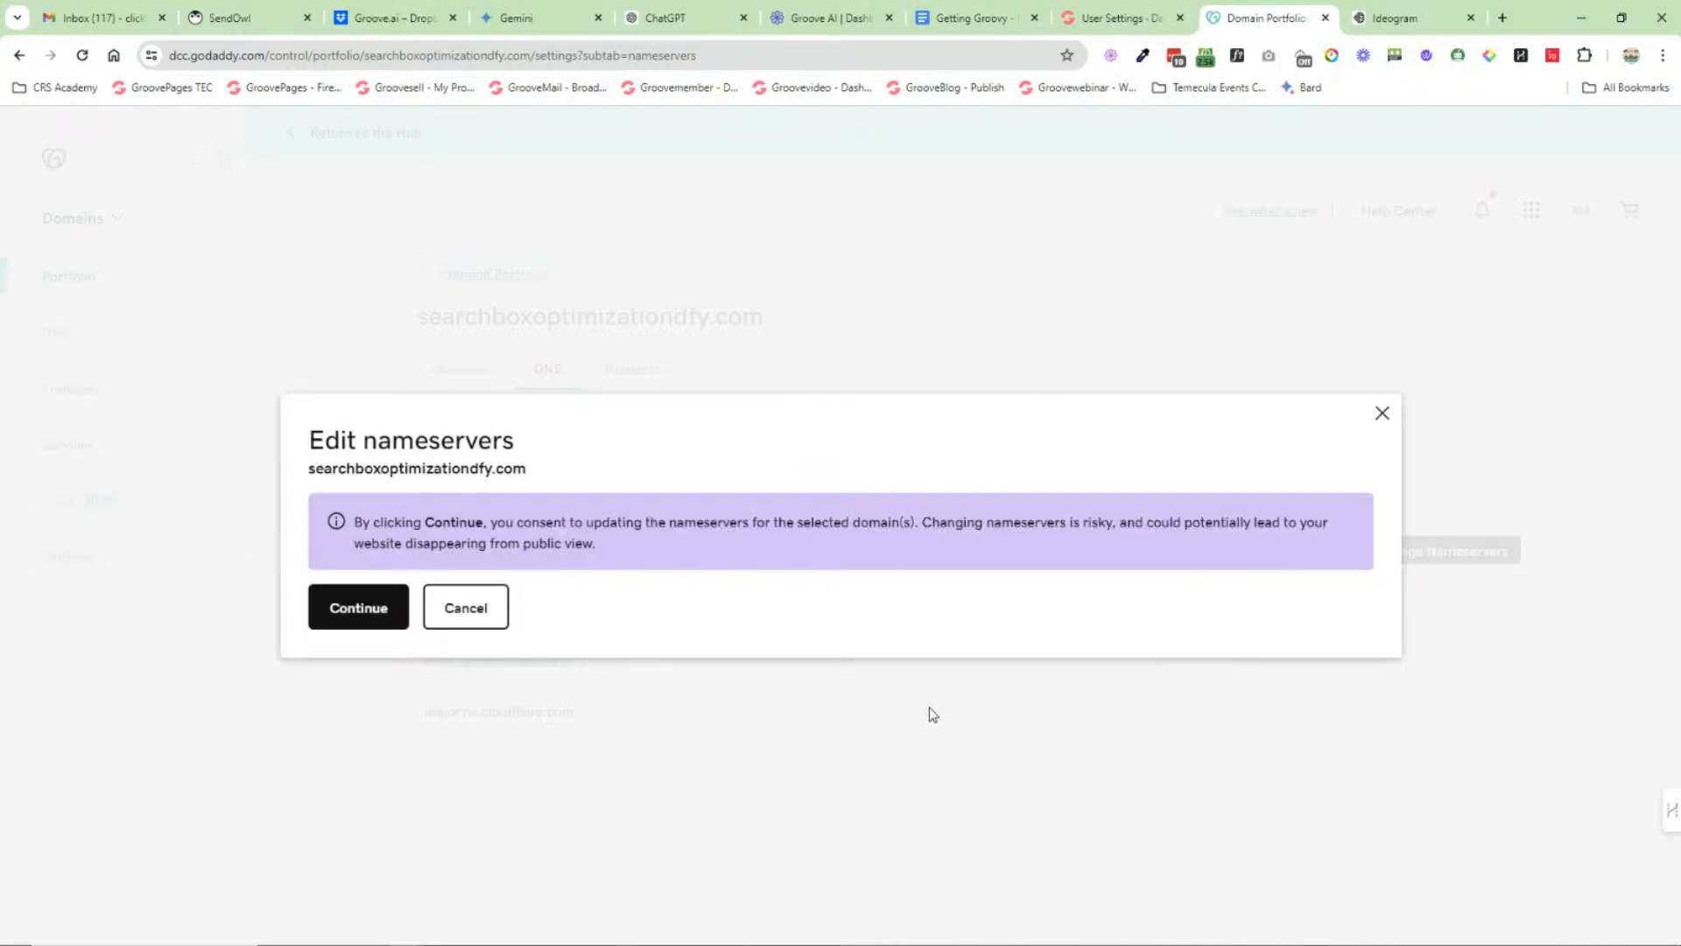
click(359, 612)
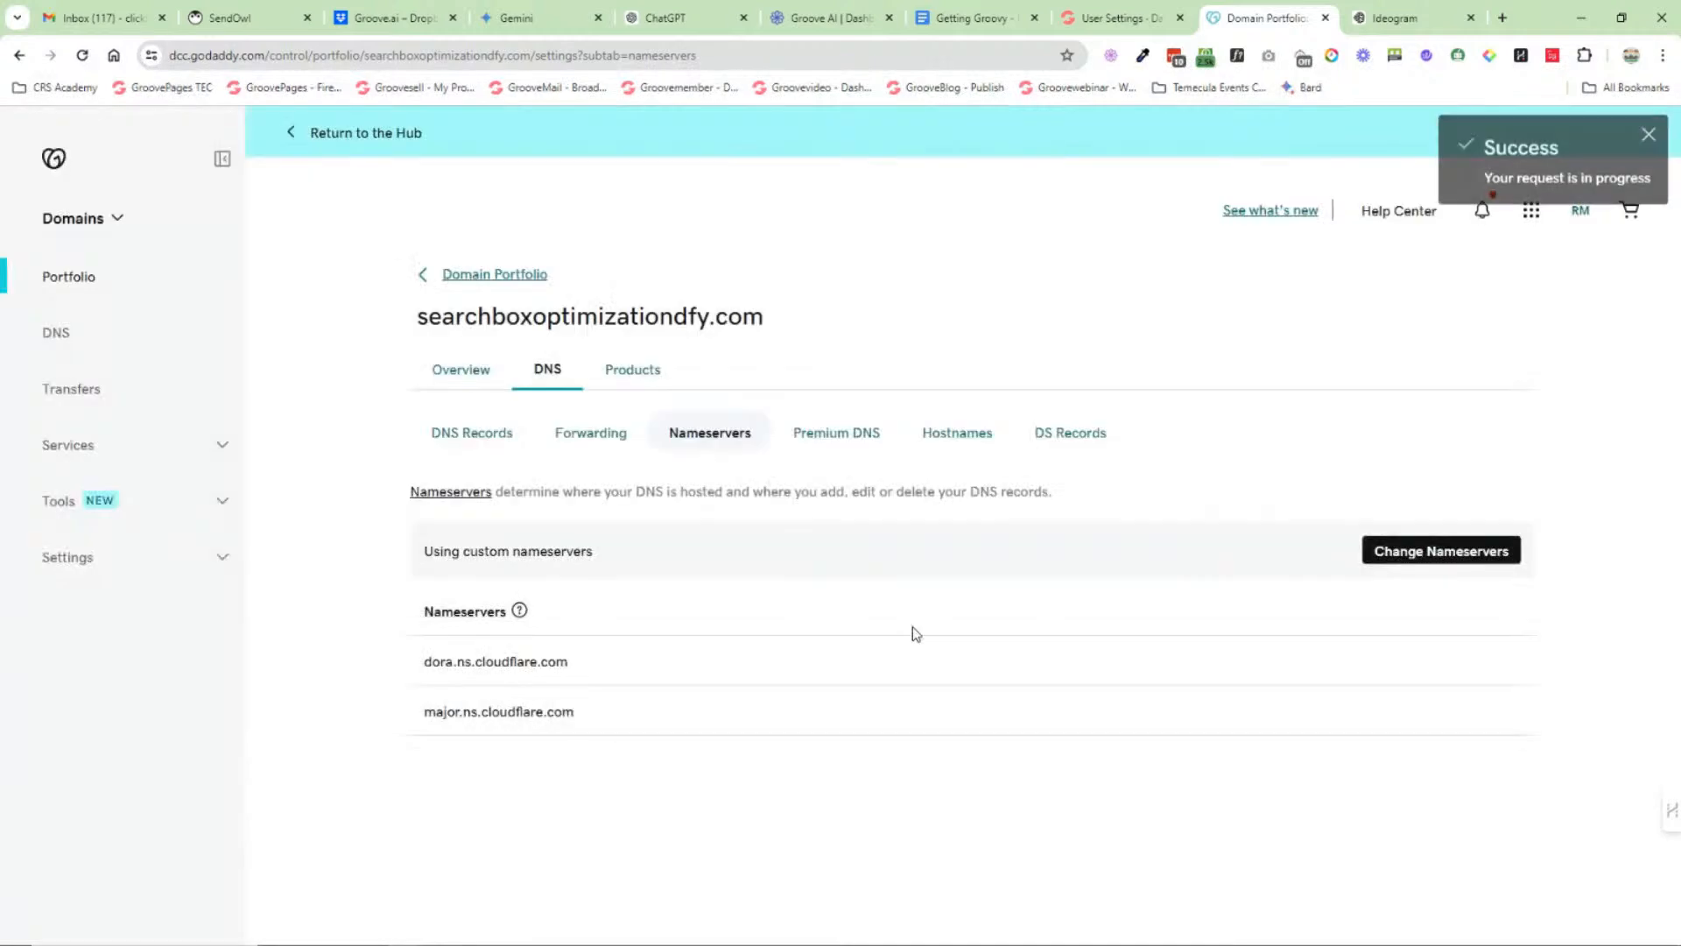
click(81, 55)
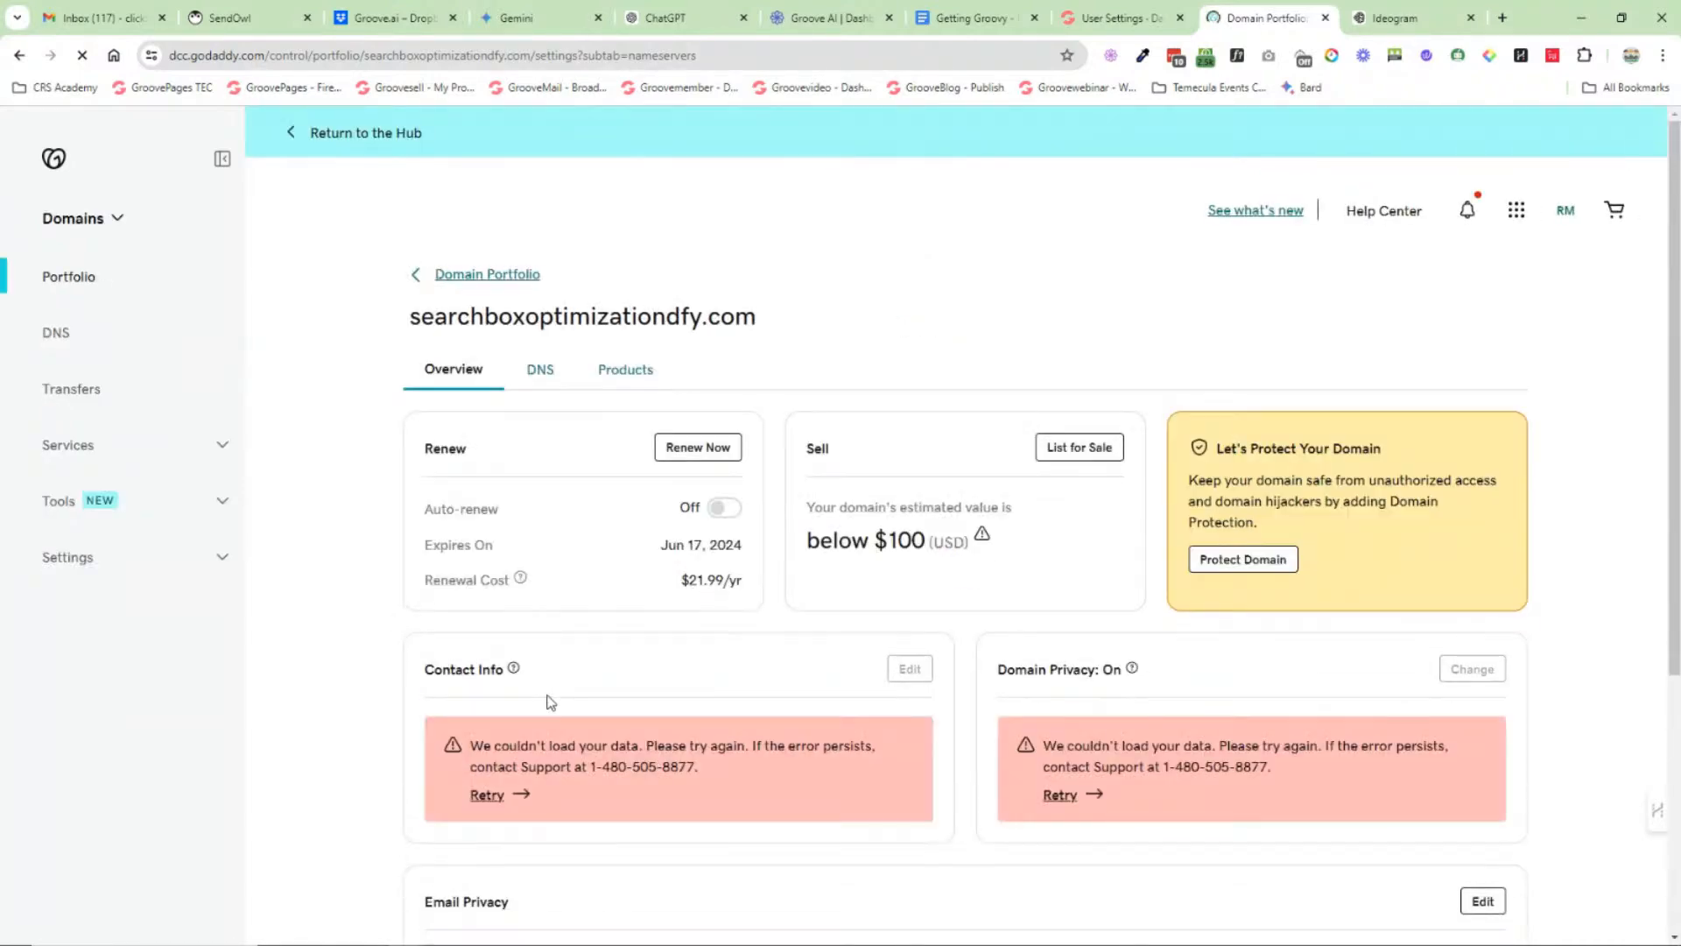
click(539, 370)
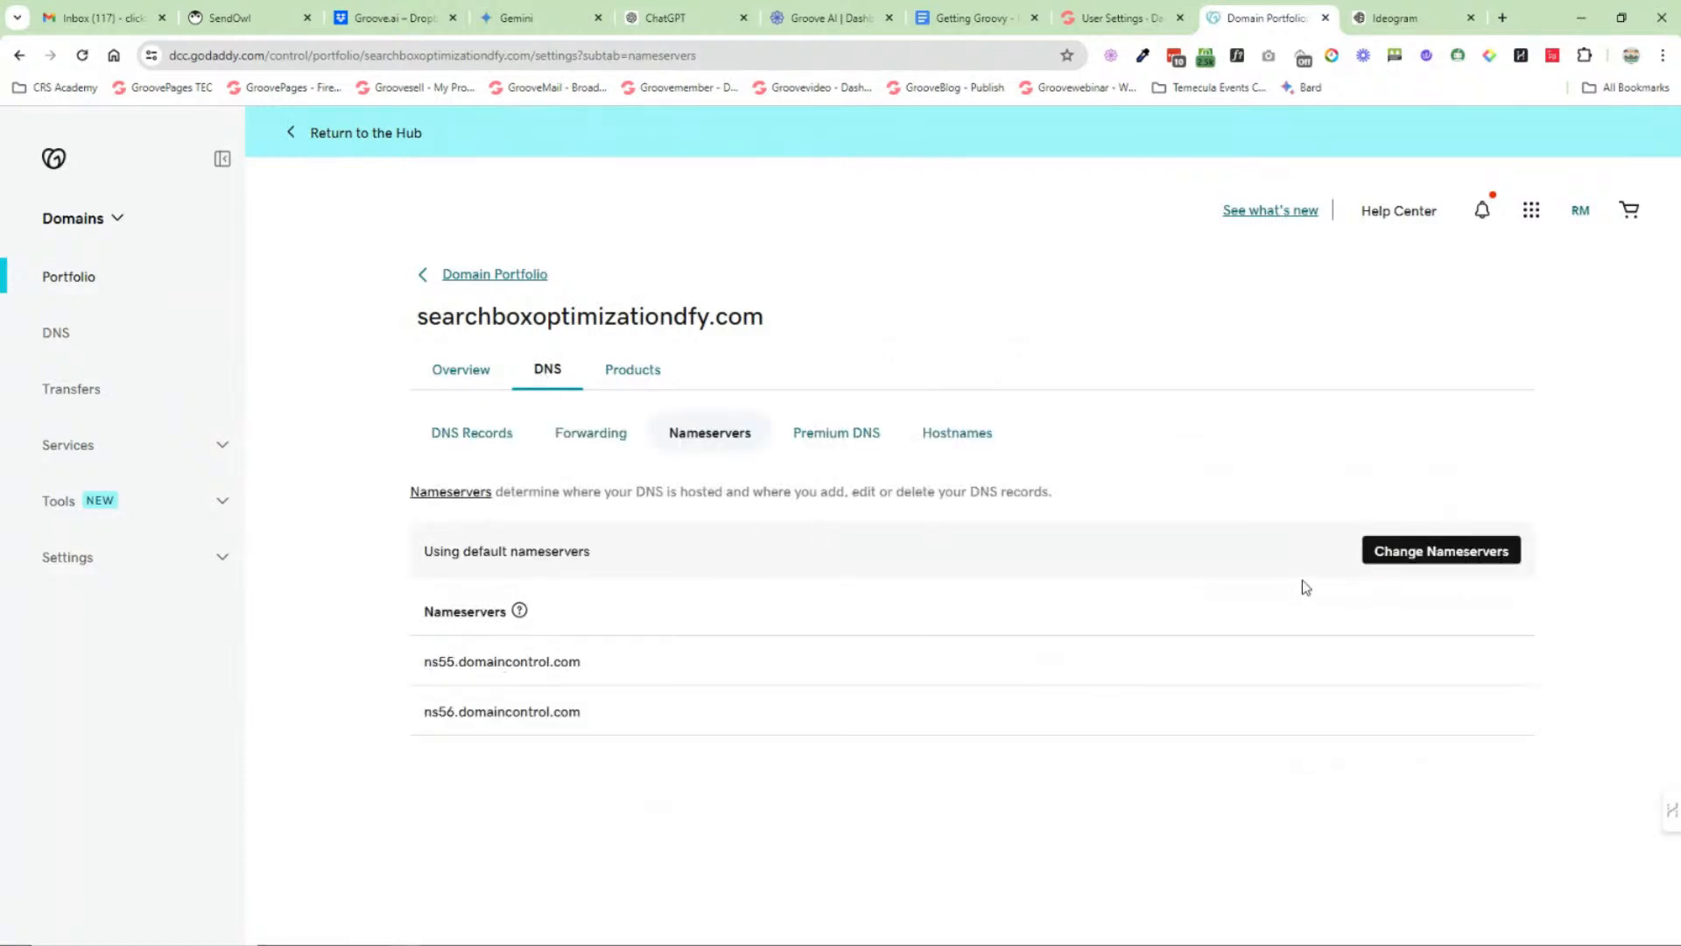
Step: Choose own nameservers for the domain and set the first one to apollo.ns.cloudflare.com
click(1434, 551)
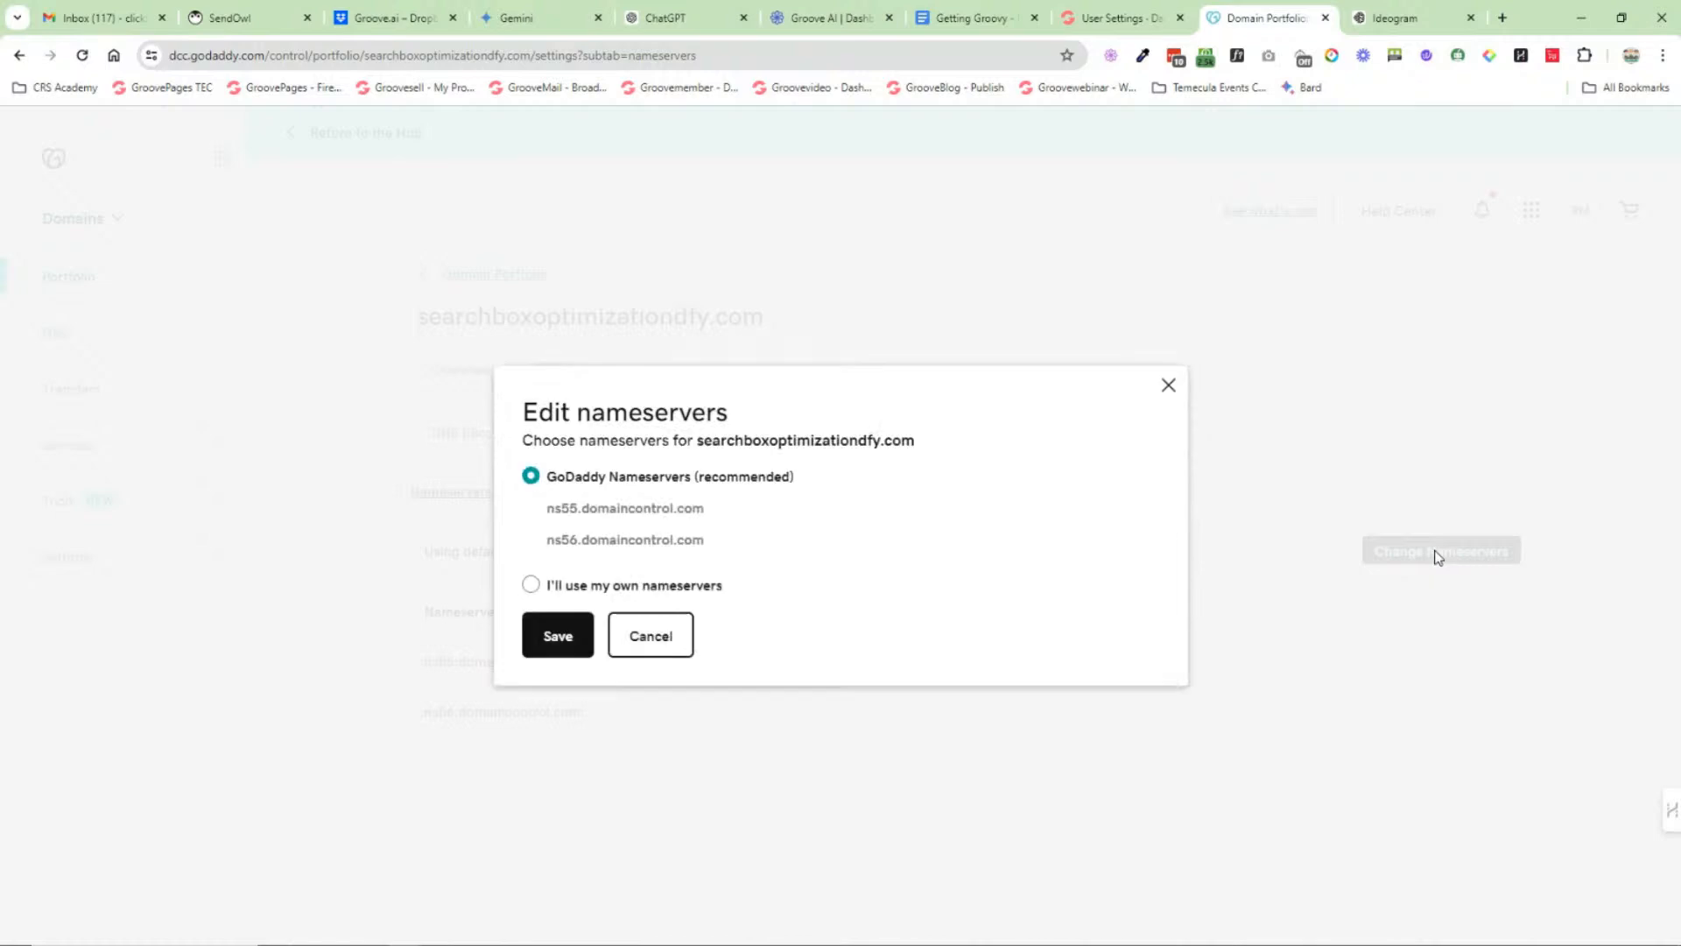
click(531, 584)
click(600, 517)
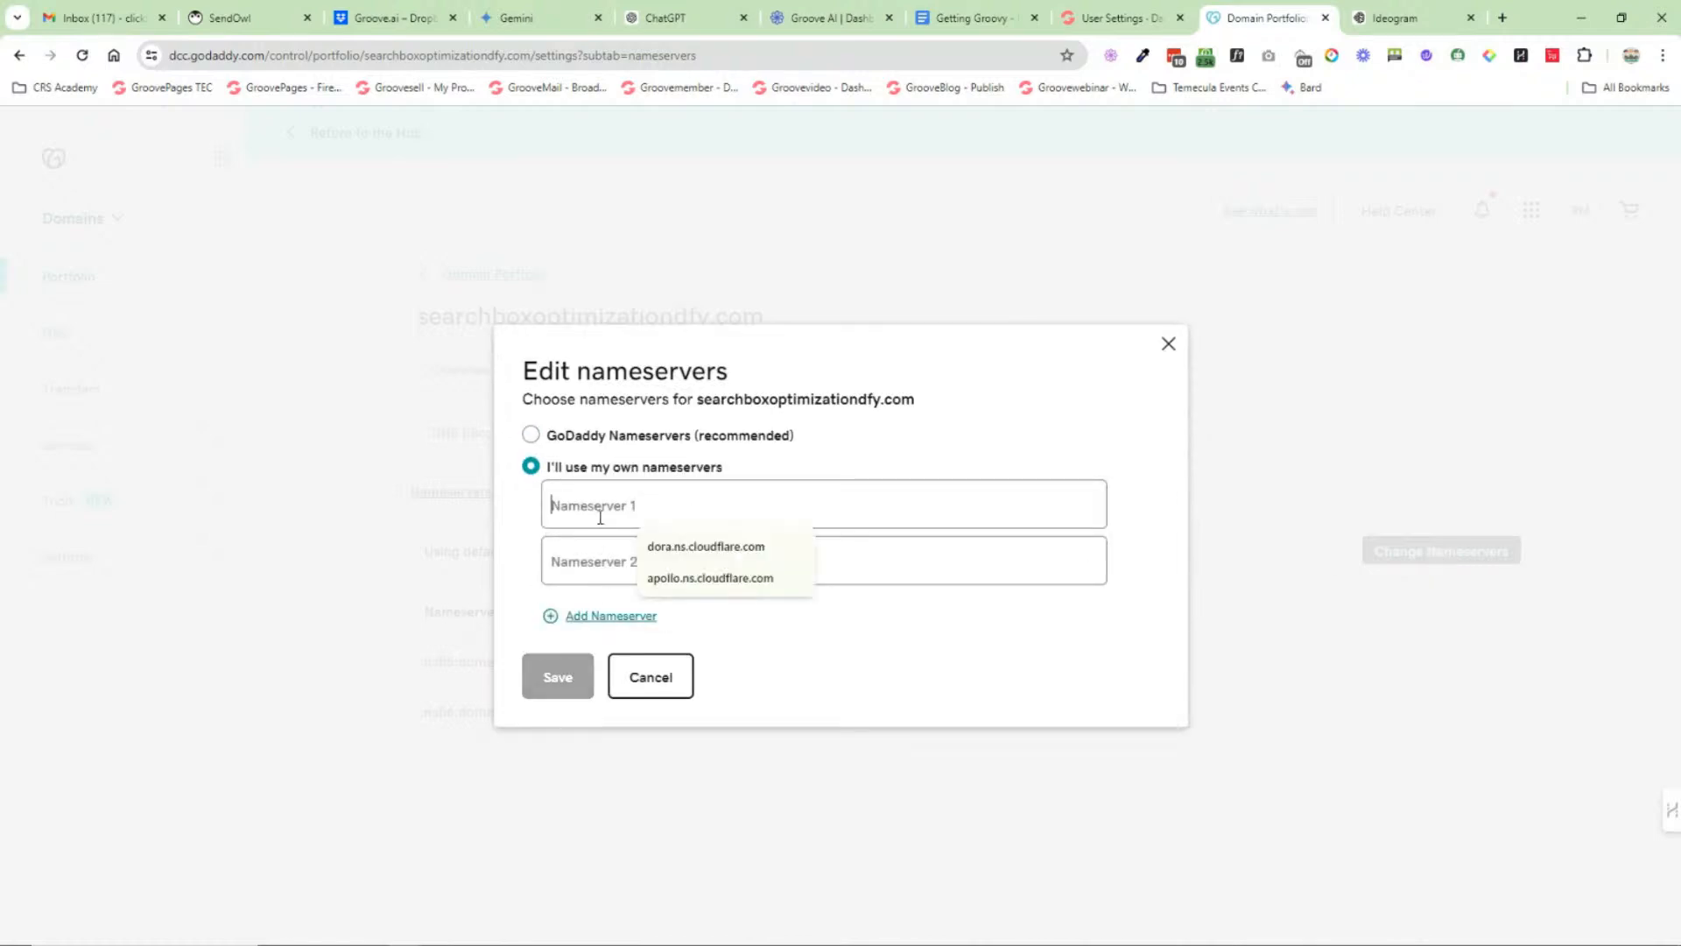
click(710, 578)
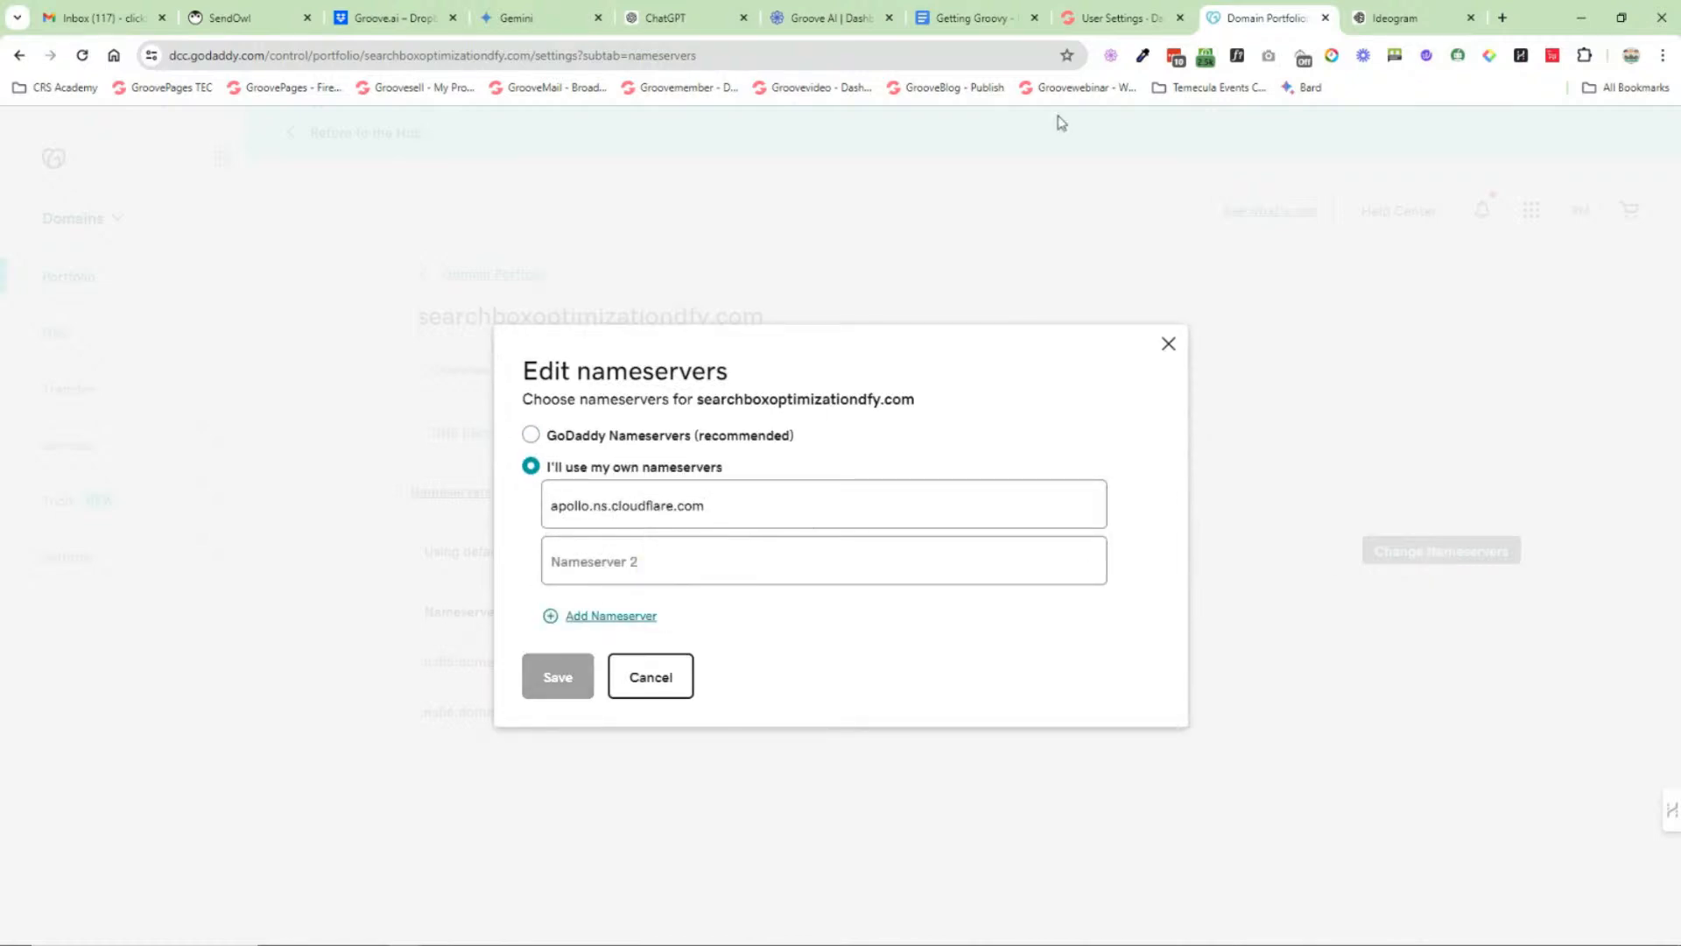
Step: Copy uma.ns.cloudflare.com from Groove in as the second nameserver, then save the change and reload the domain's DNS settings
click(1129, 19)
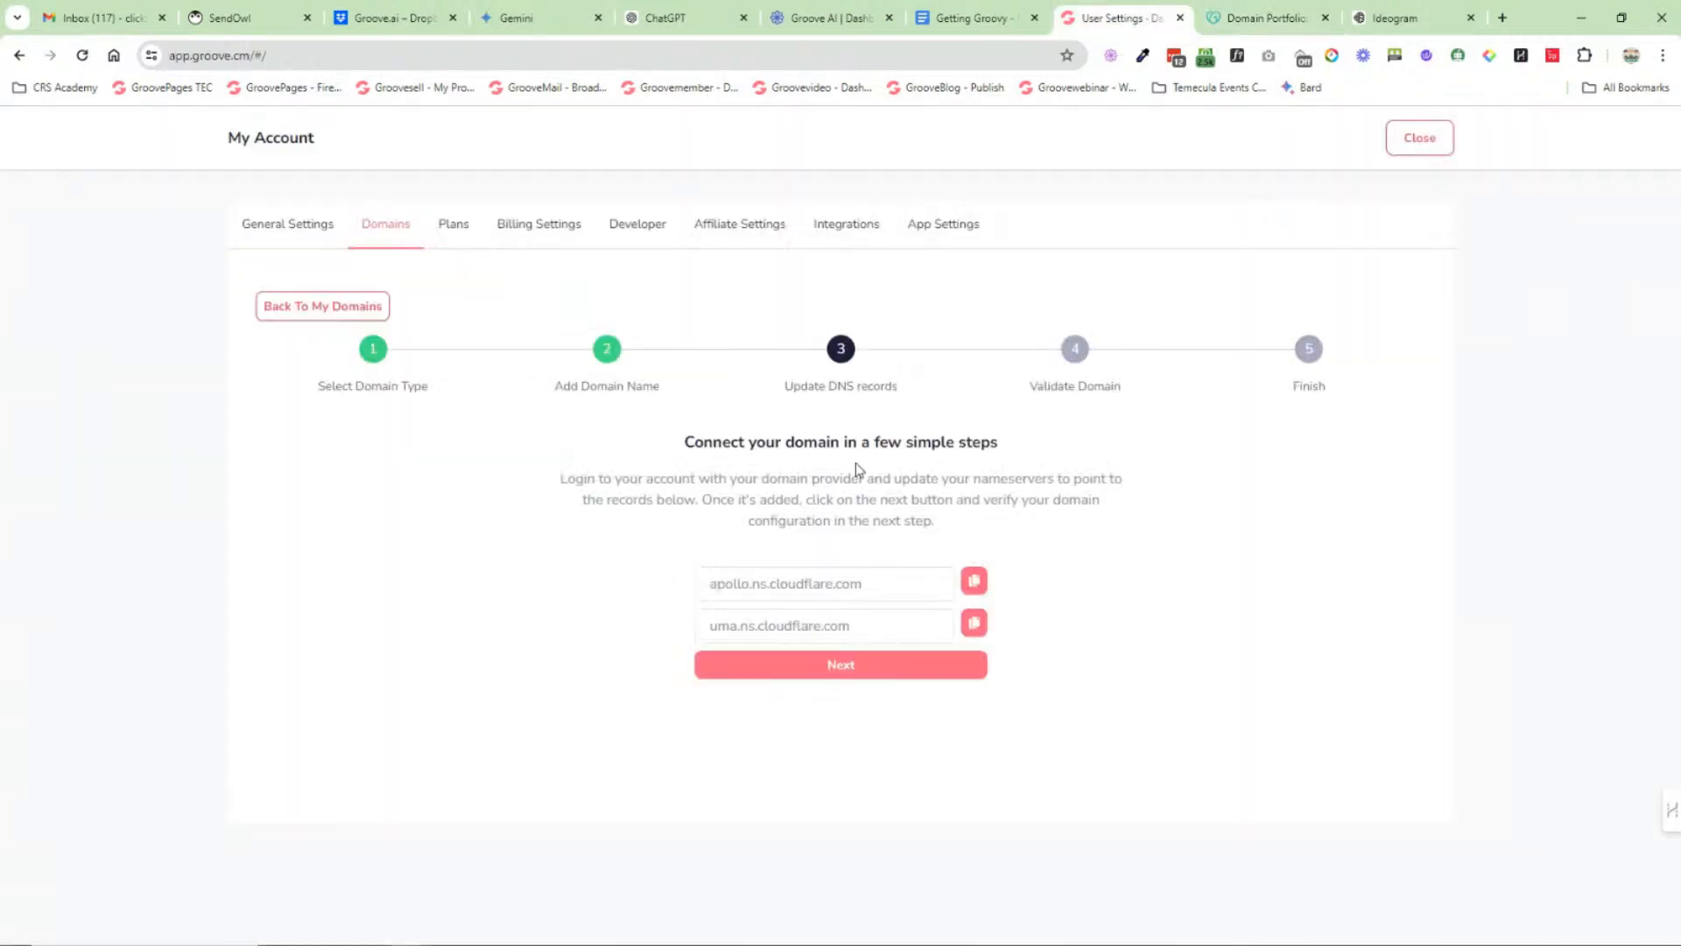
click(974, 622)
click(1252, 17)
click(601, 565)
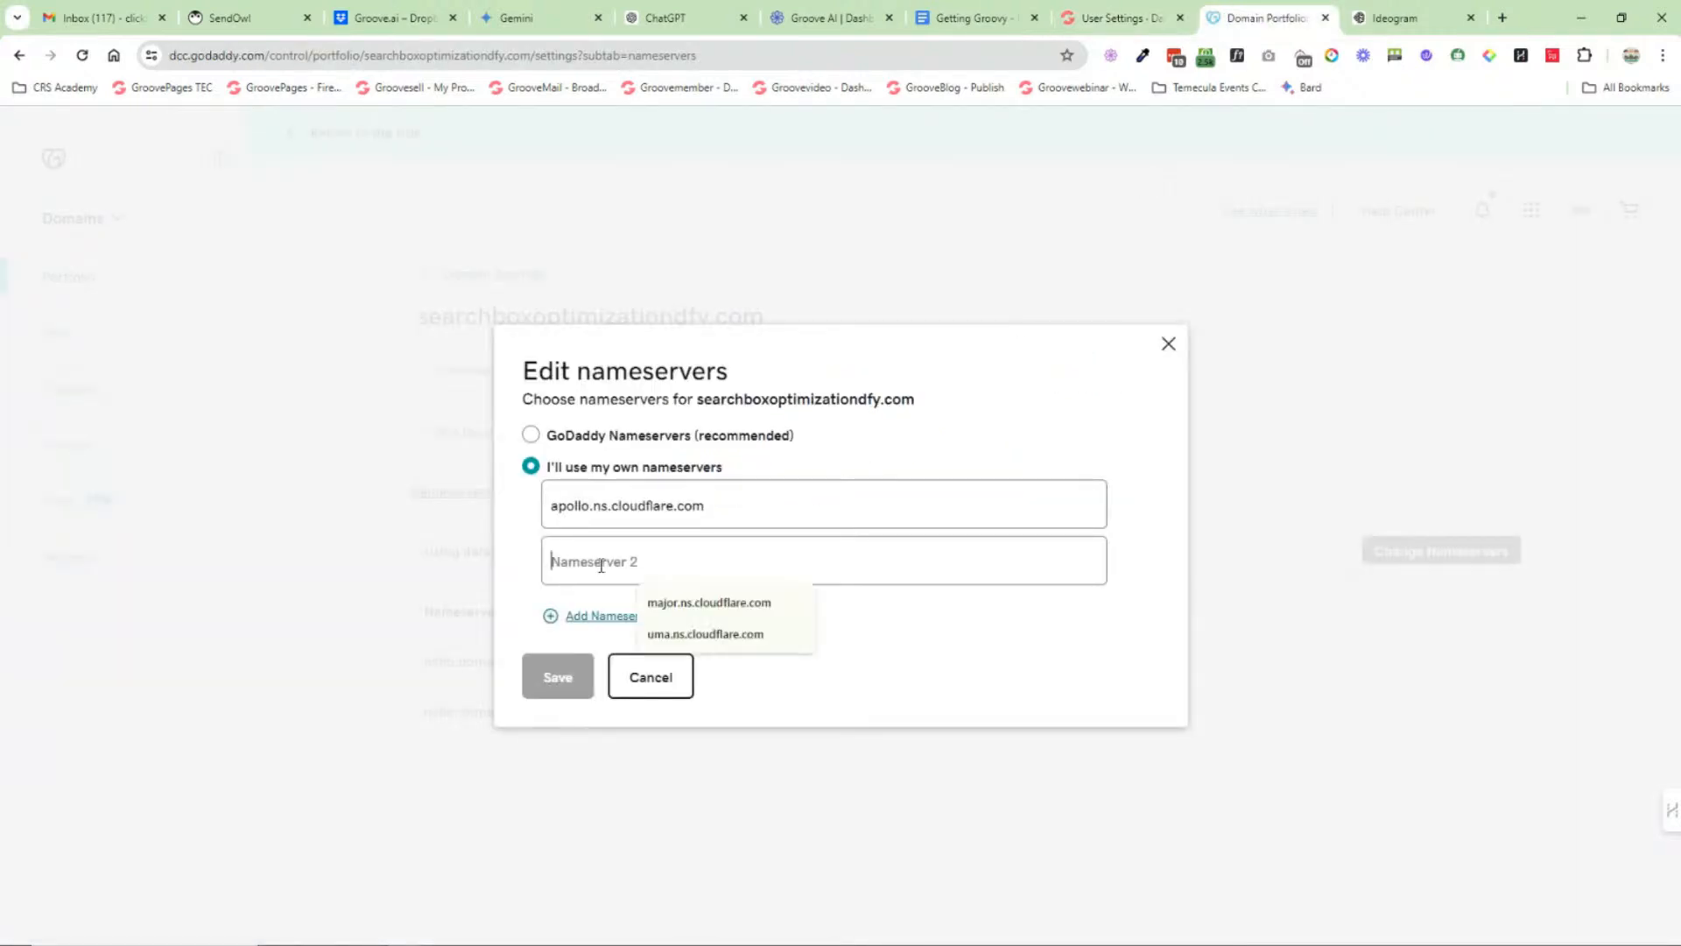
key(ctrl+v)
click(565, 677)
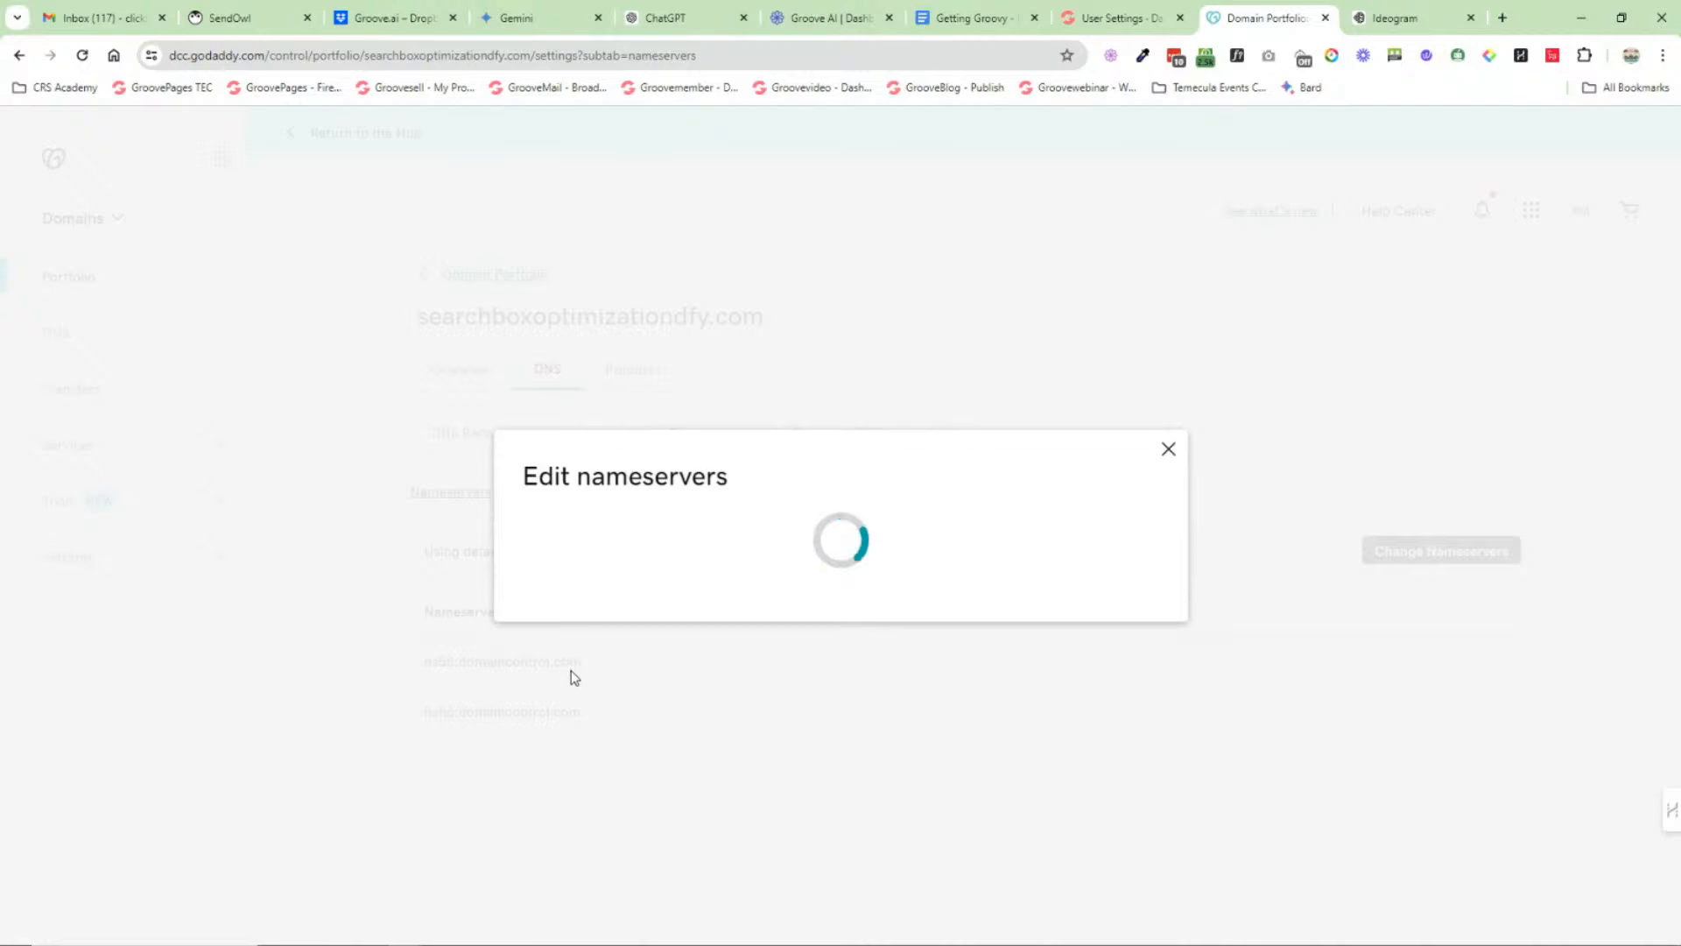
click(359, 604)
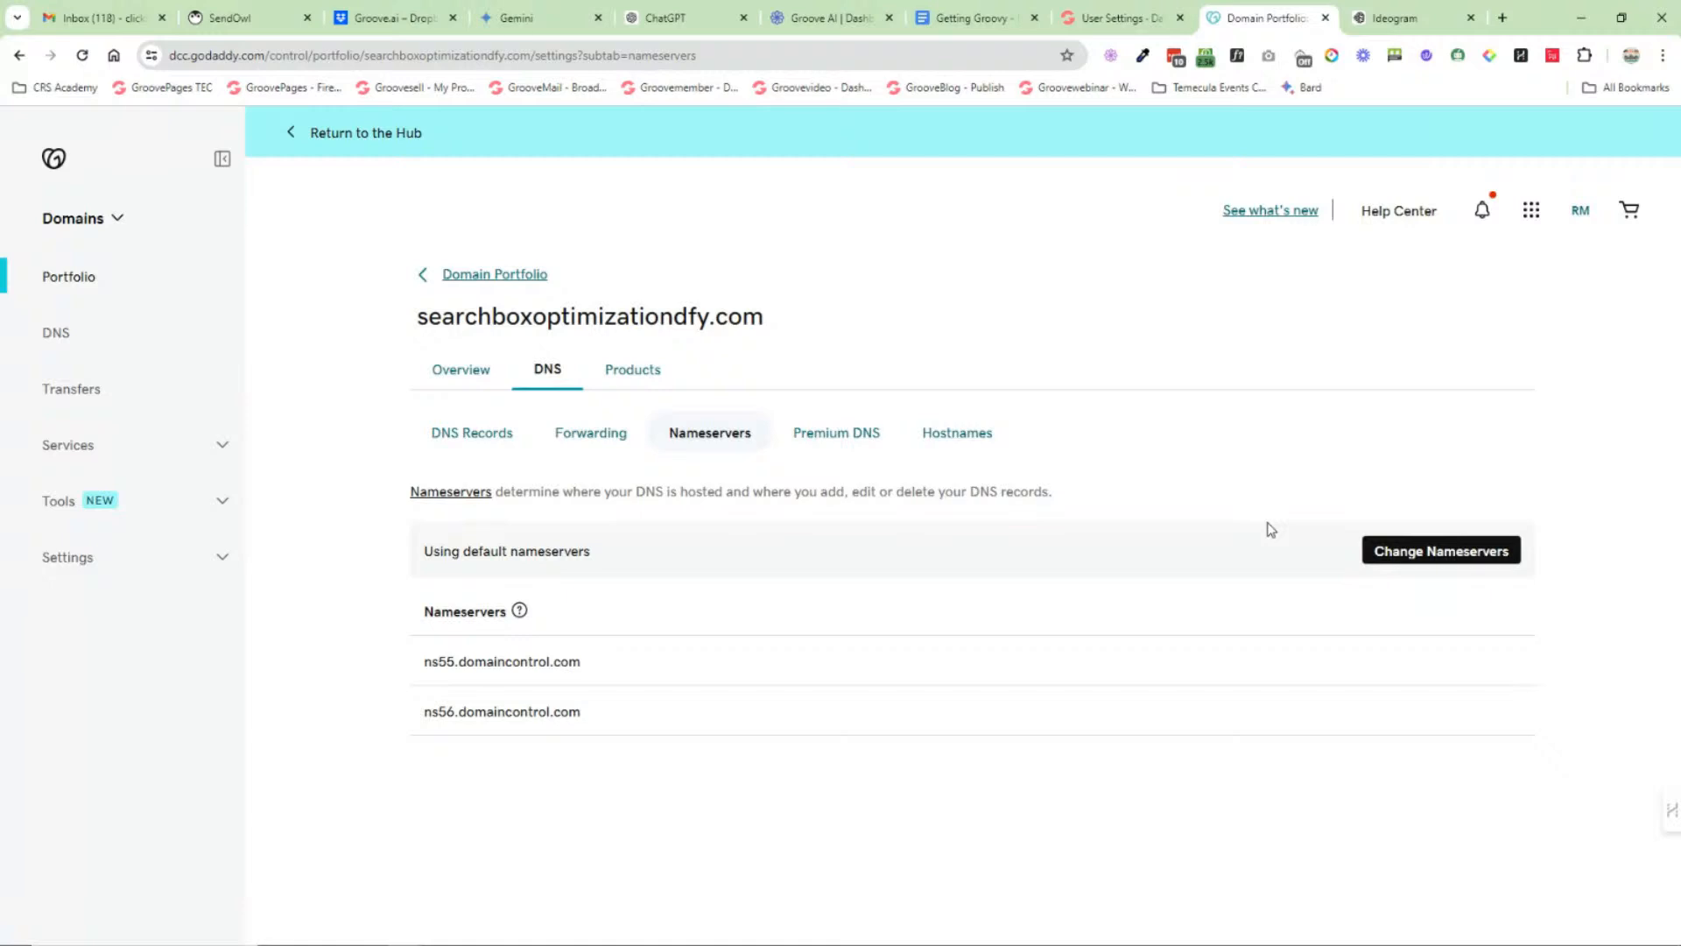
click(81, 55)
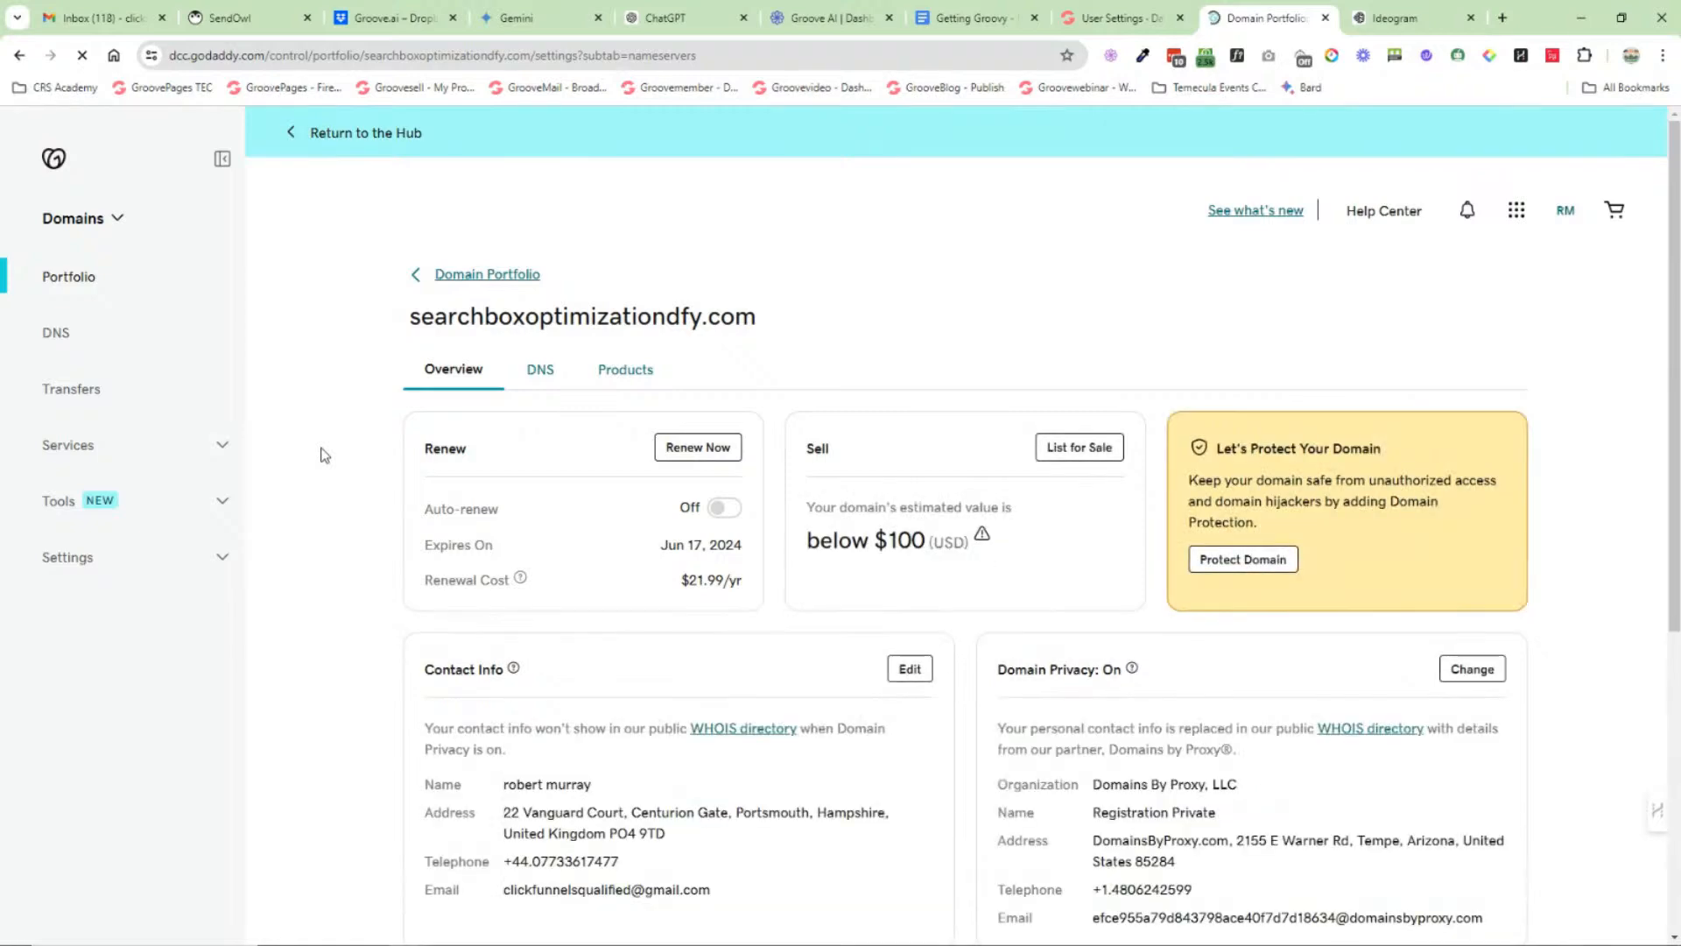
click(537, 371)
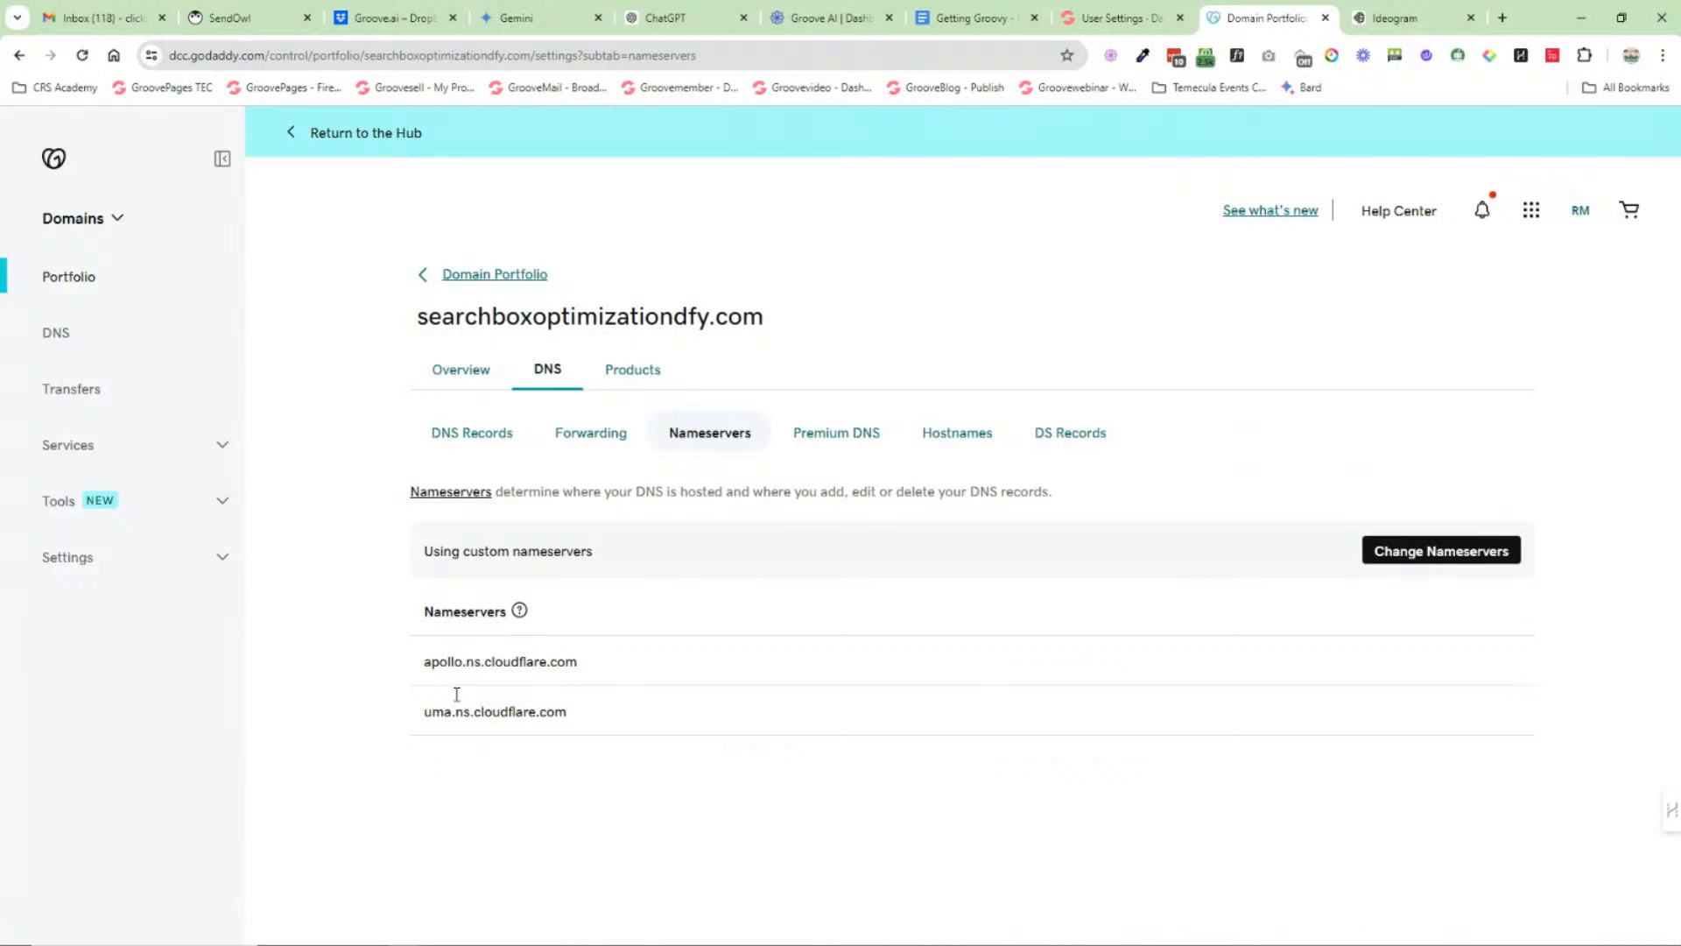
Step: Validate the DNS records for the new domain in Groove, complete the connection process and close the account settings
click(1108, 19)
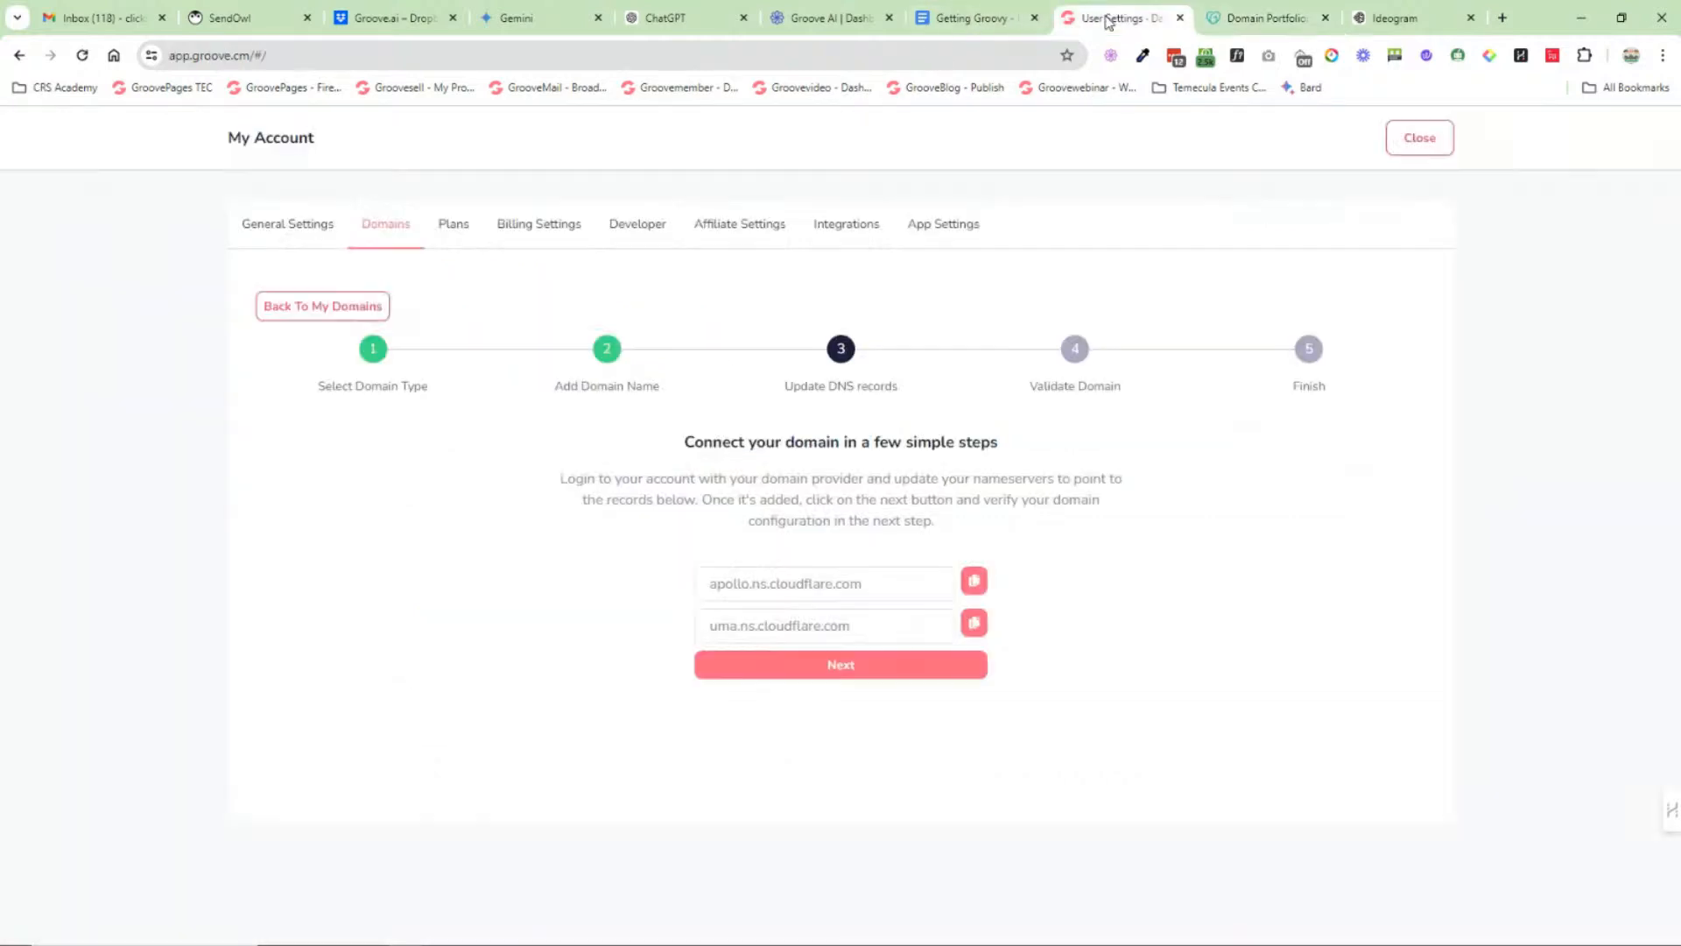
click(1291, 26)
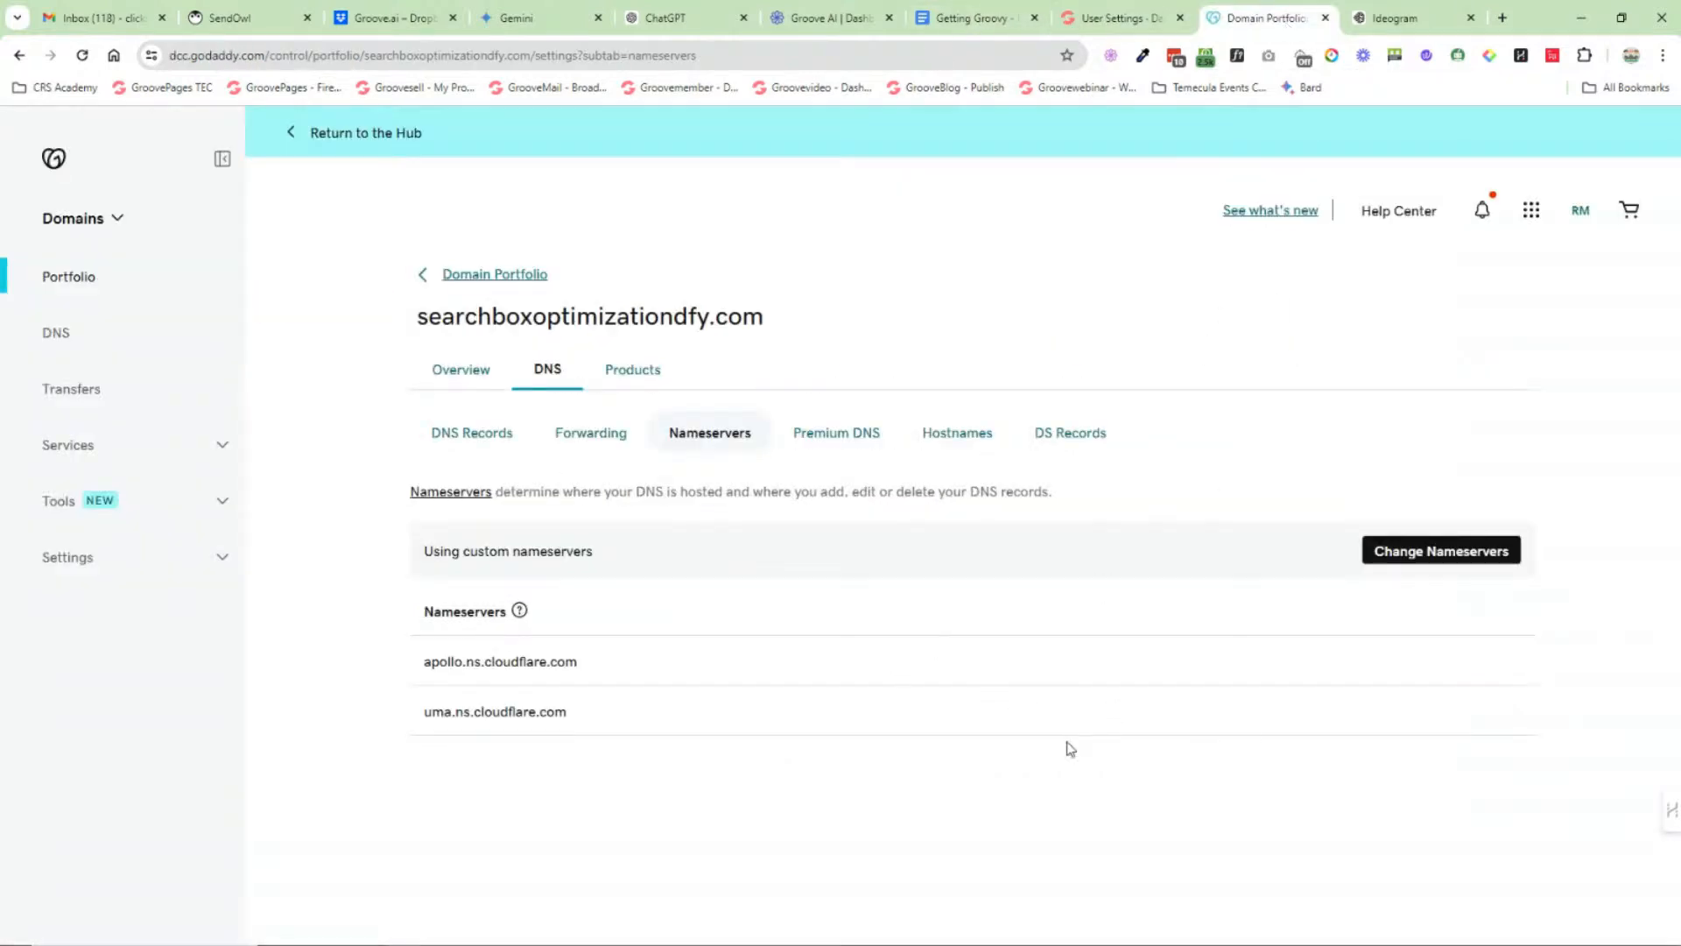
click(1121, 21)
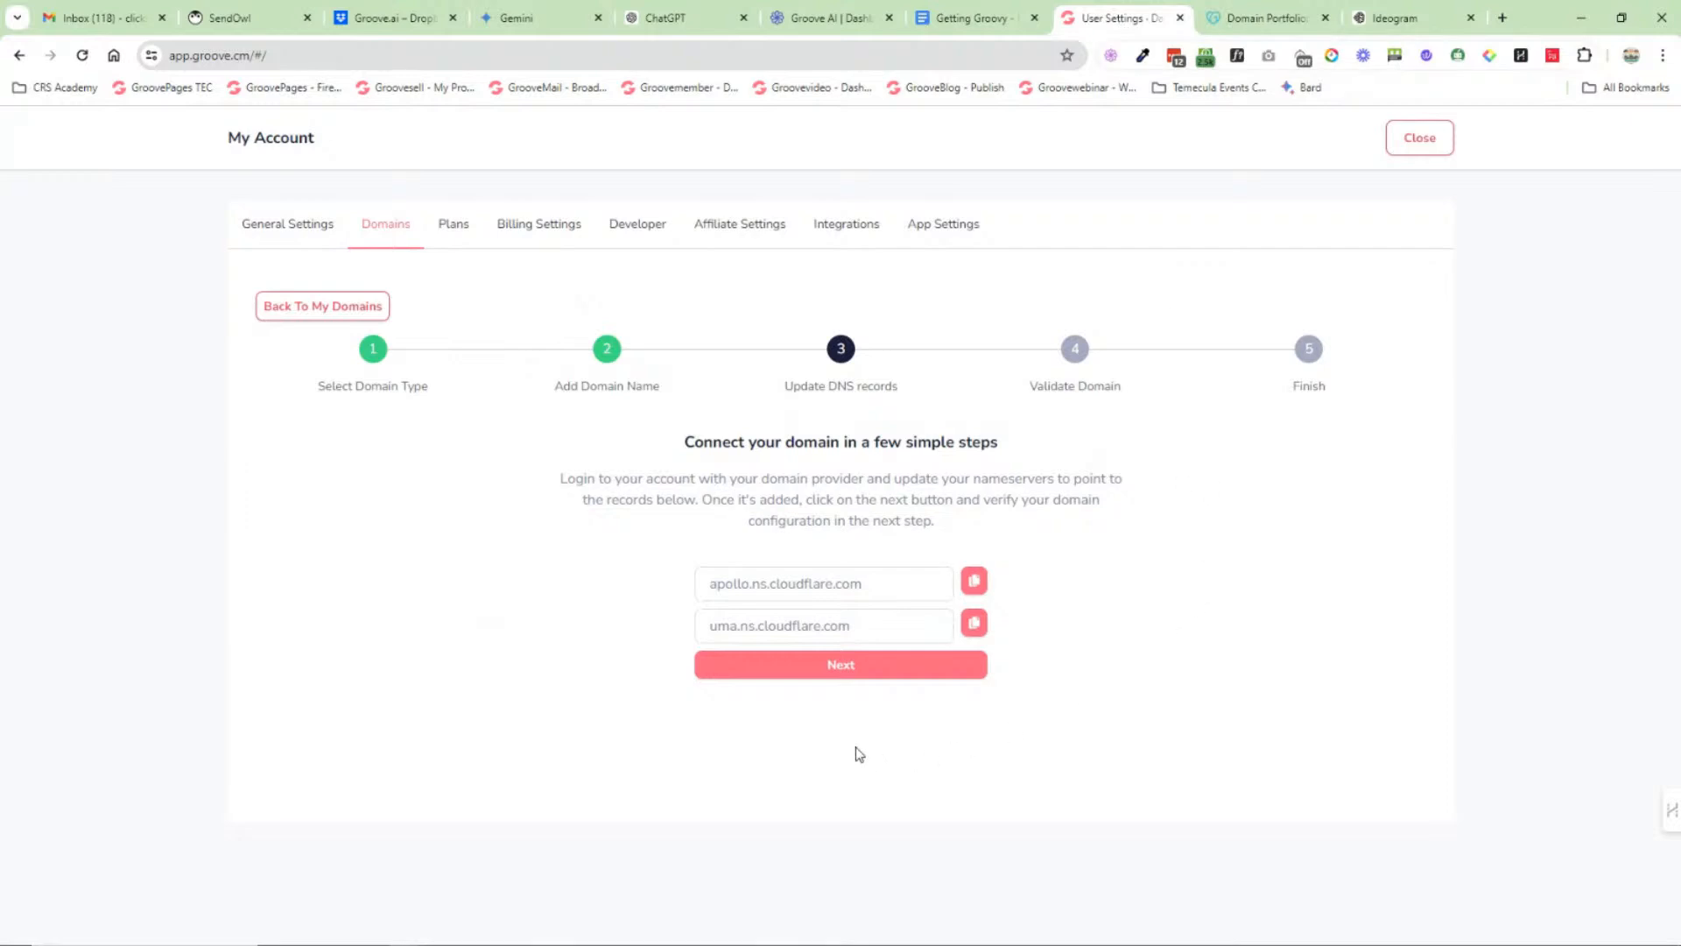
click(842, 671)
click(784, 668)
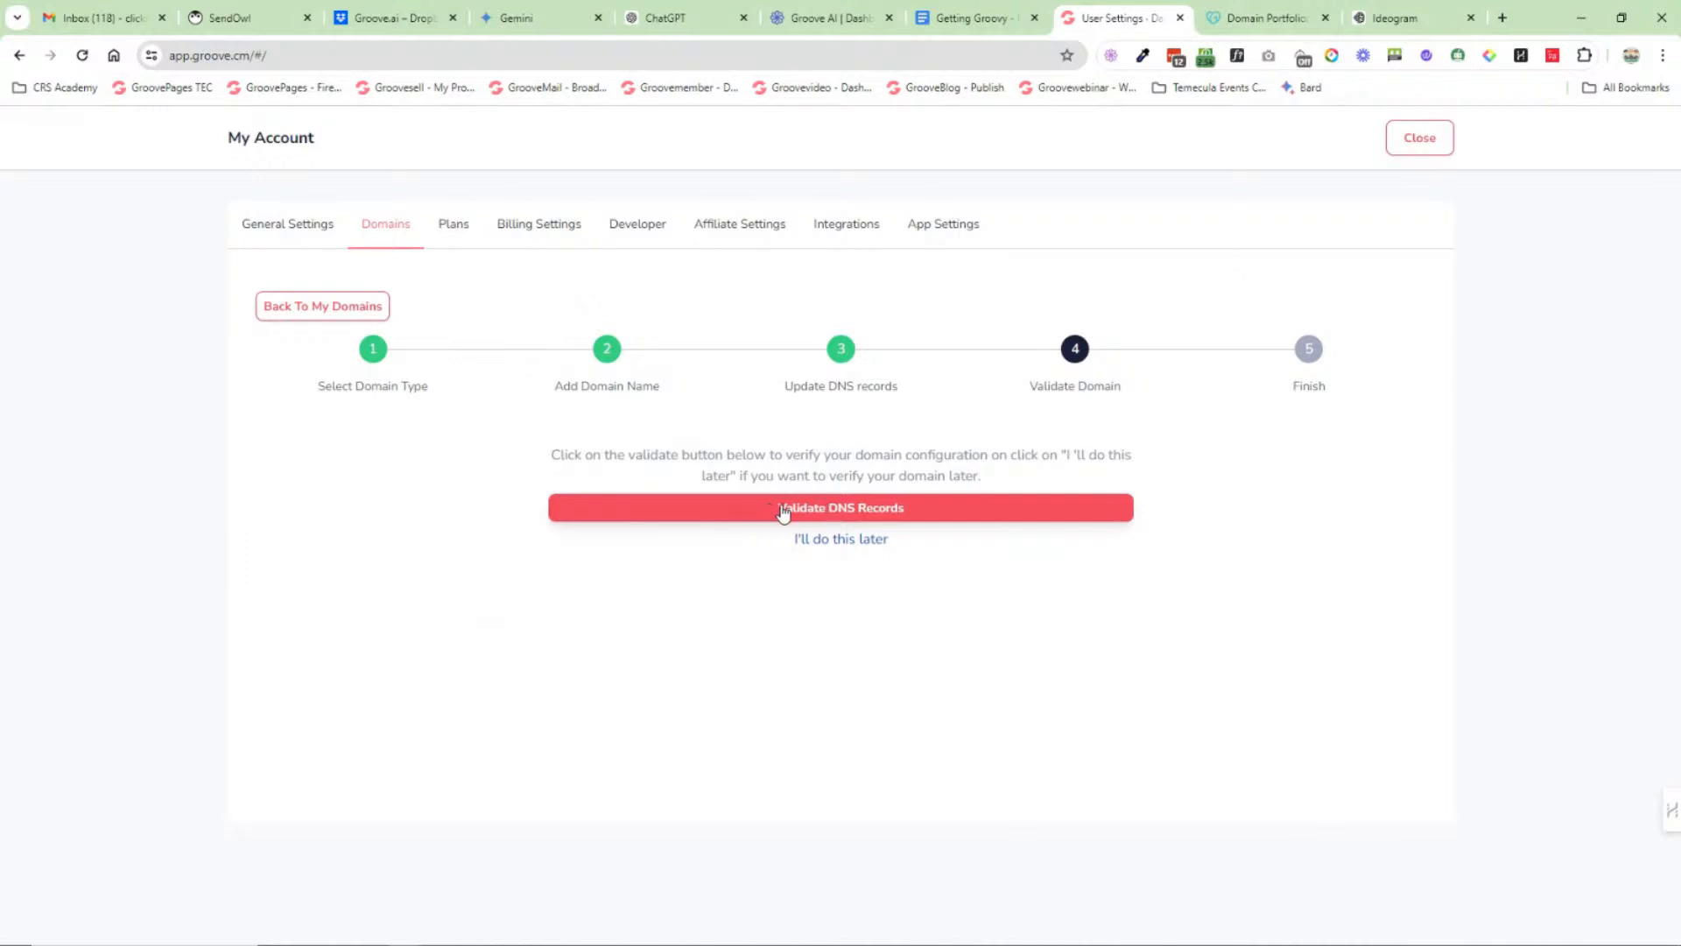
click(848, 511)
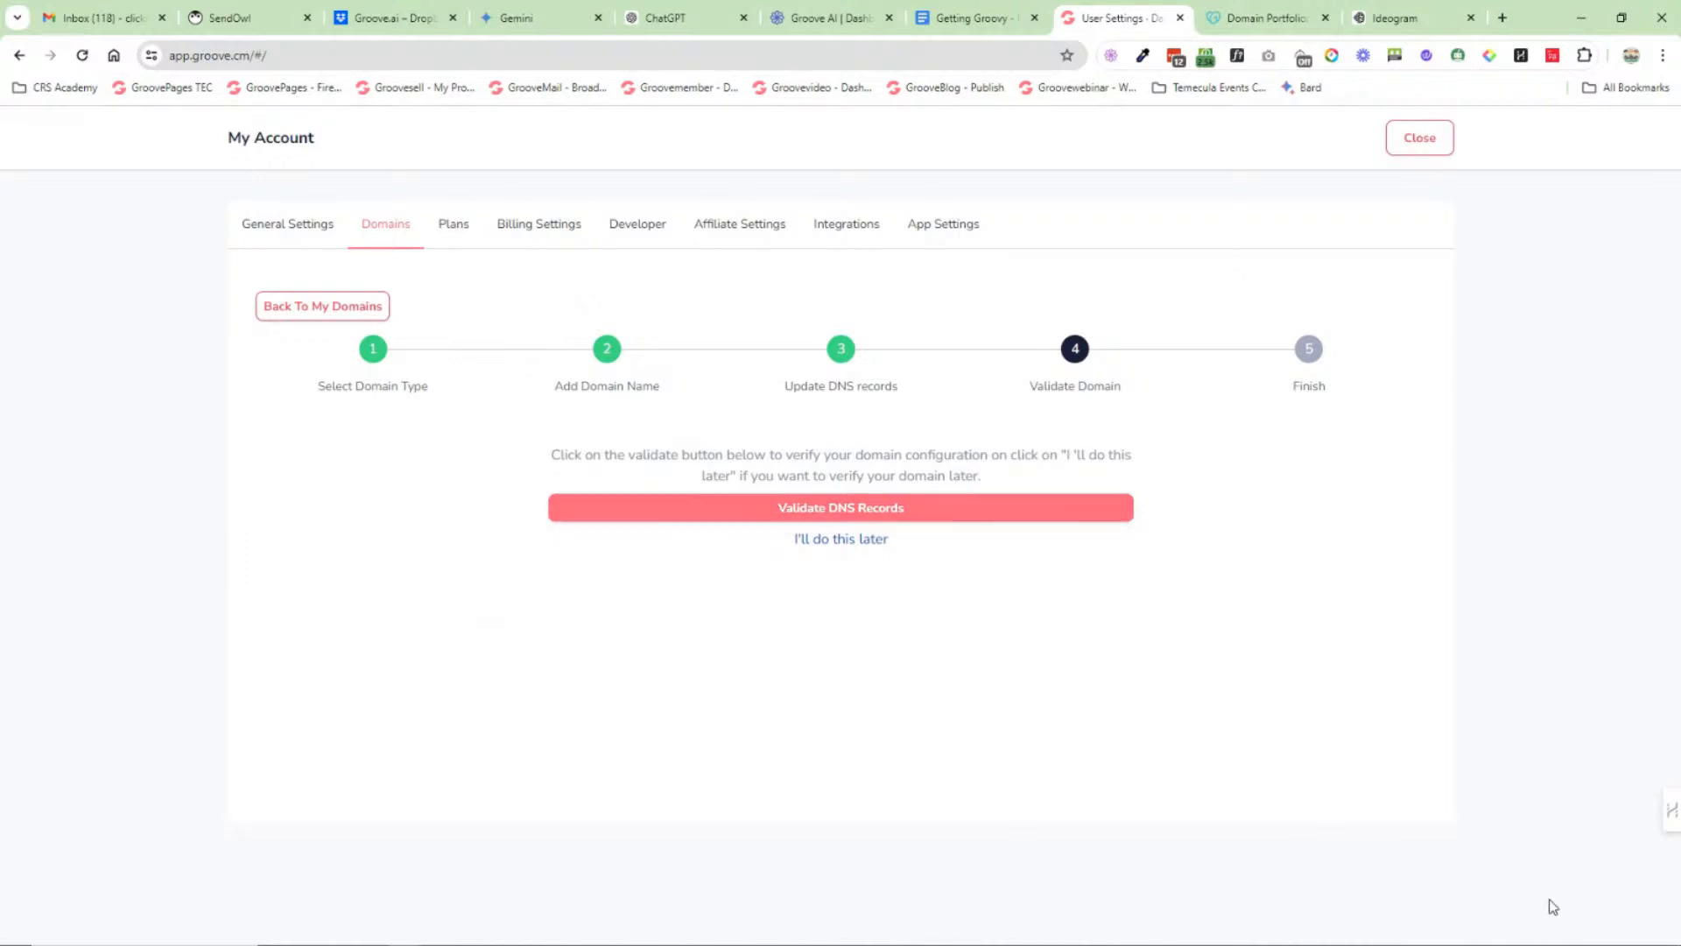
click(798, 508)
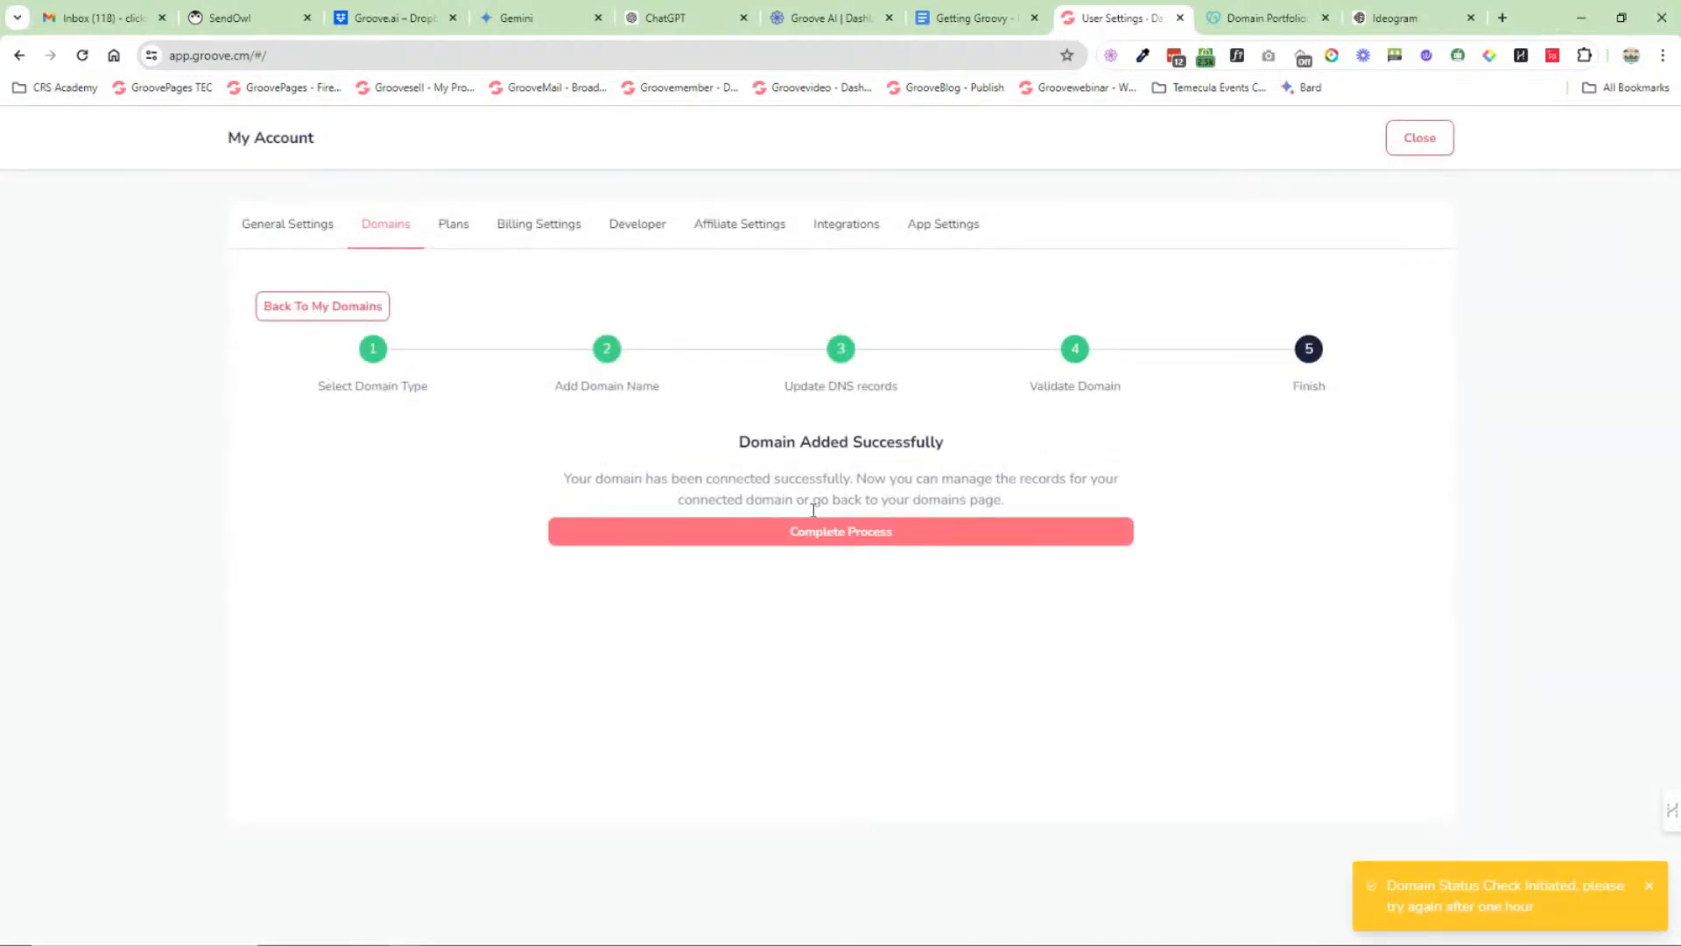
click(855, 530)
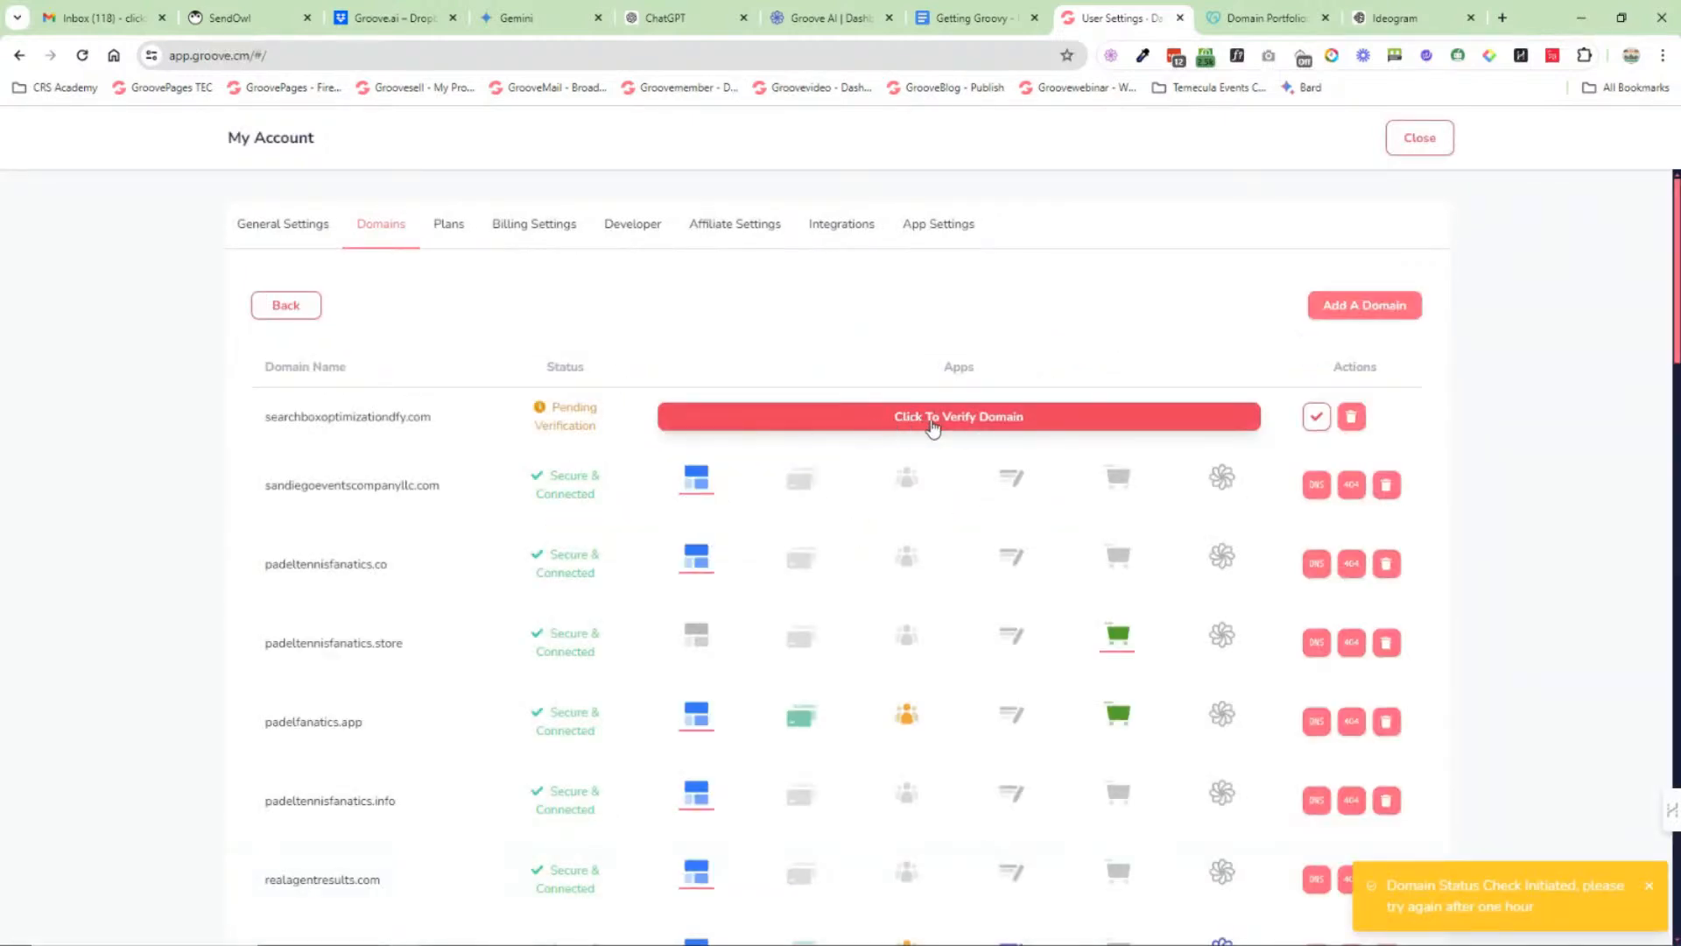
click(1425, 138)
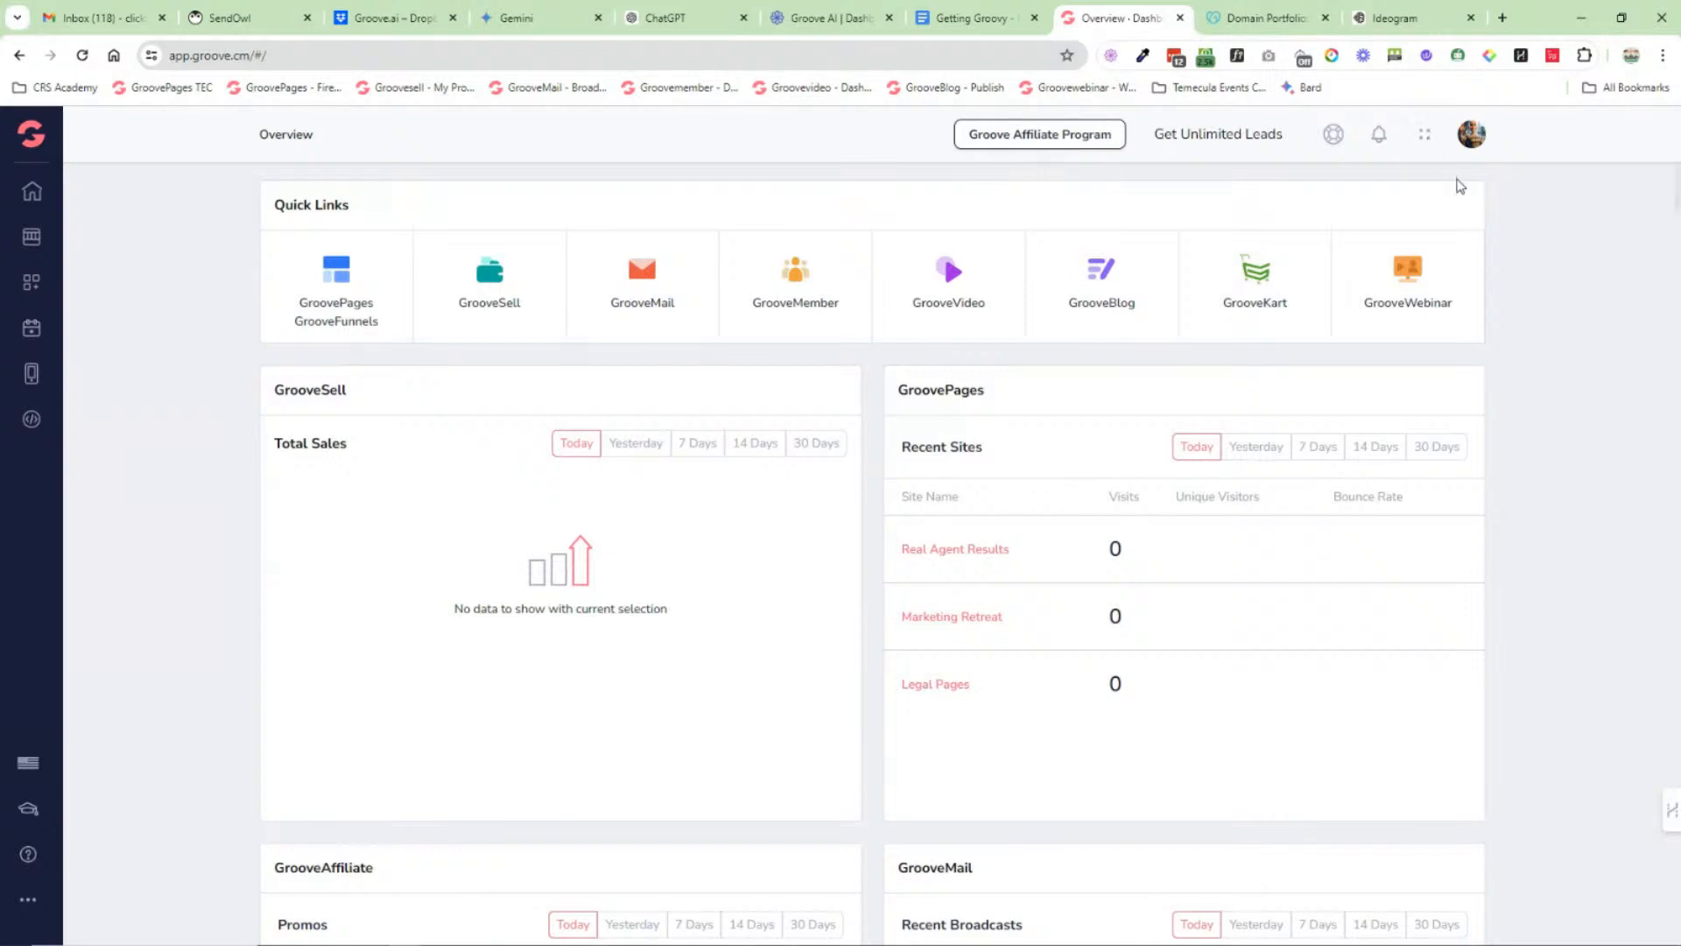
Step: Review steps #5 and #6 on custom domains and MX records in the onboarding document, then find step #7, GrooveAffiliate
click(949, 26)
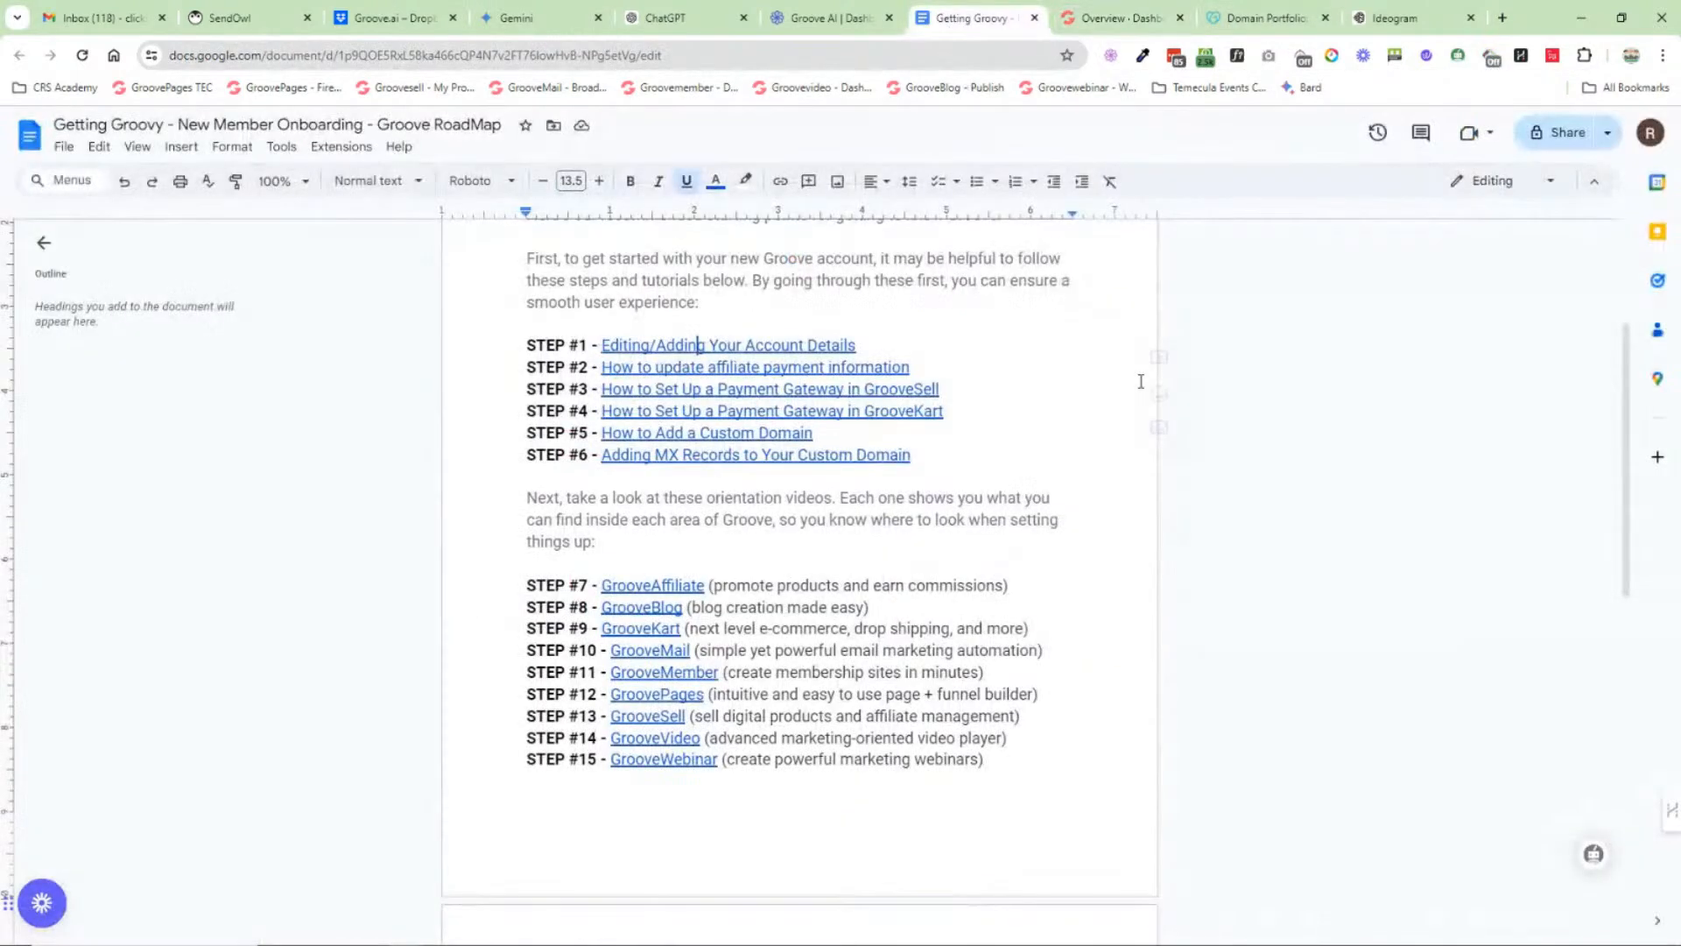
drag(522, 456, 911, 454)
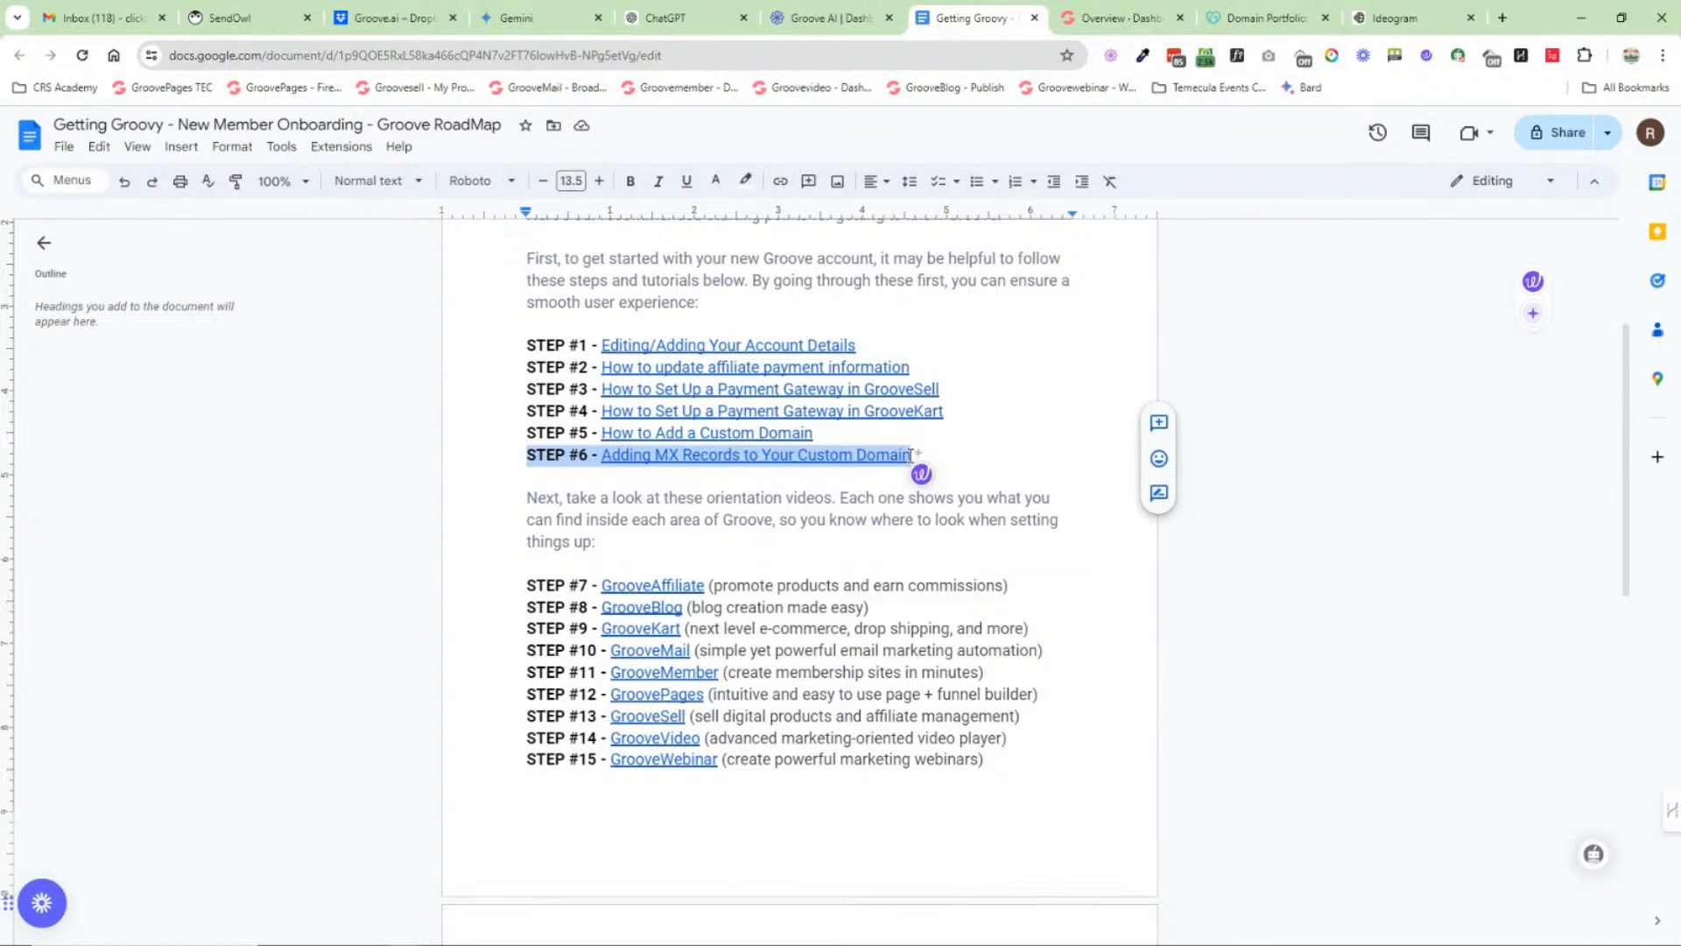
click(629, 474)
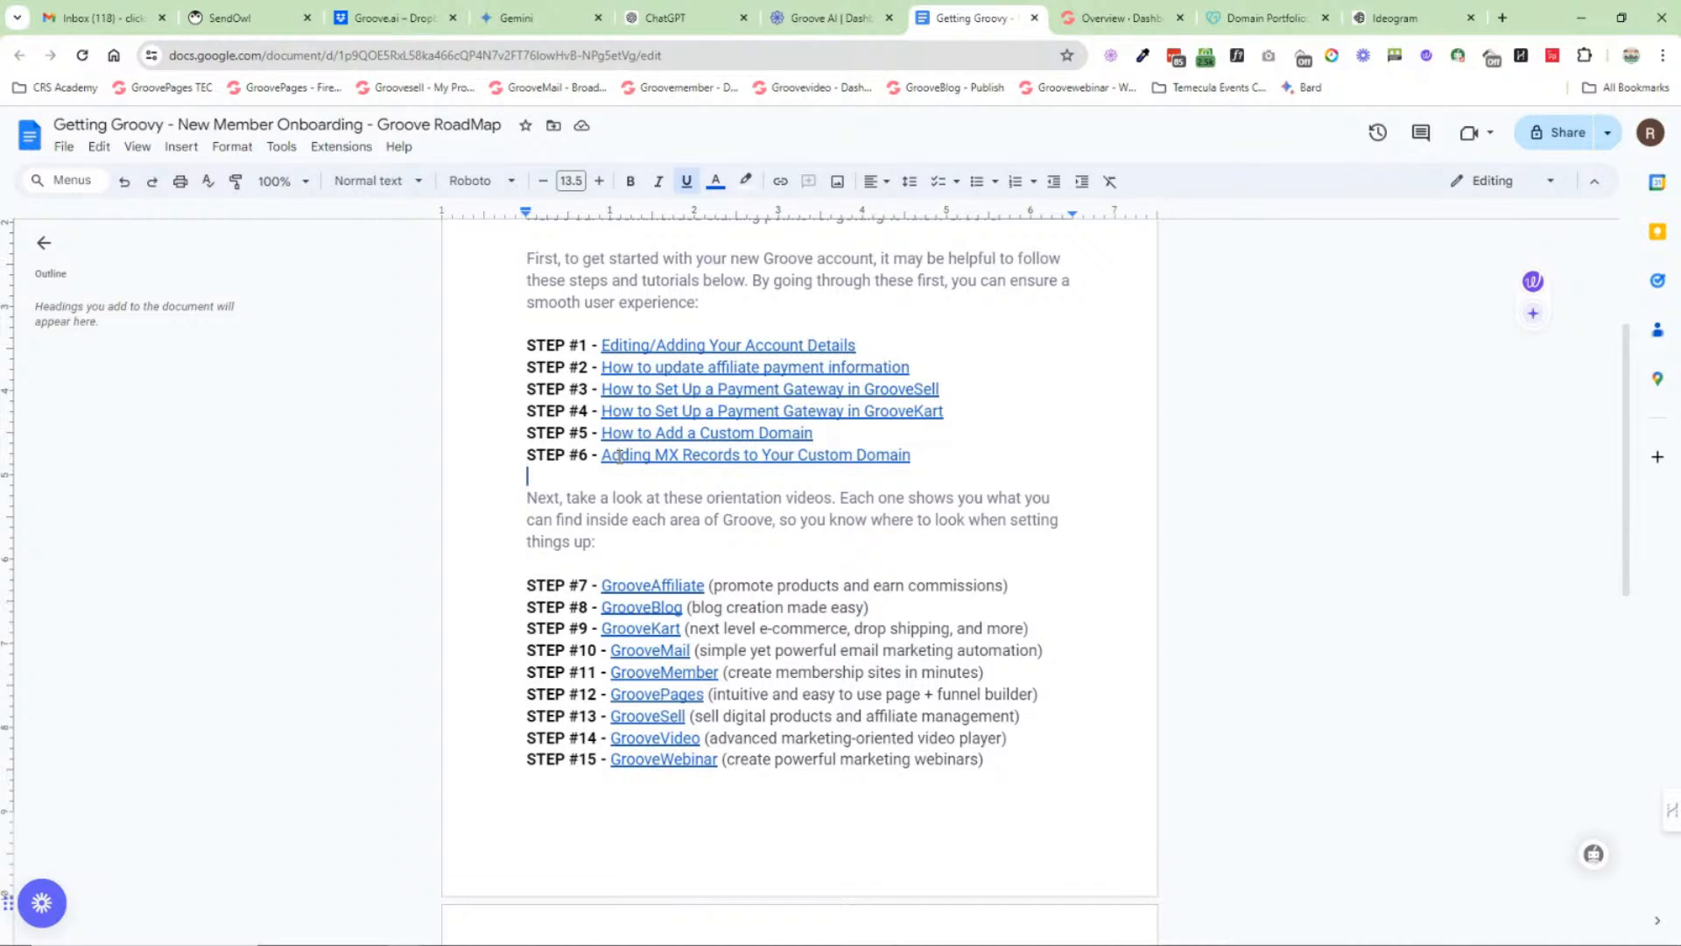
click(1117, 25)
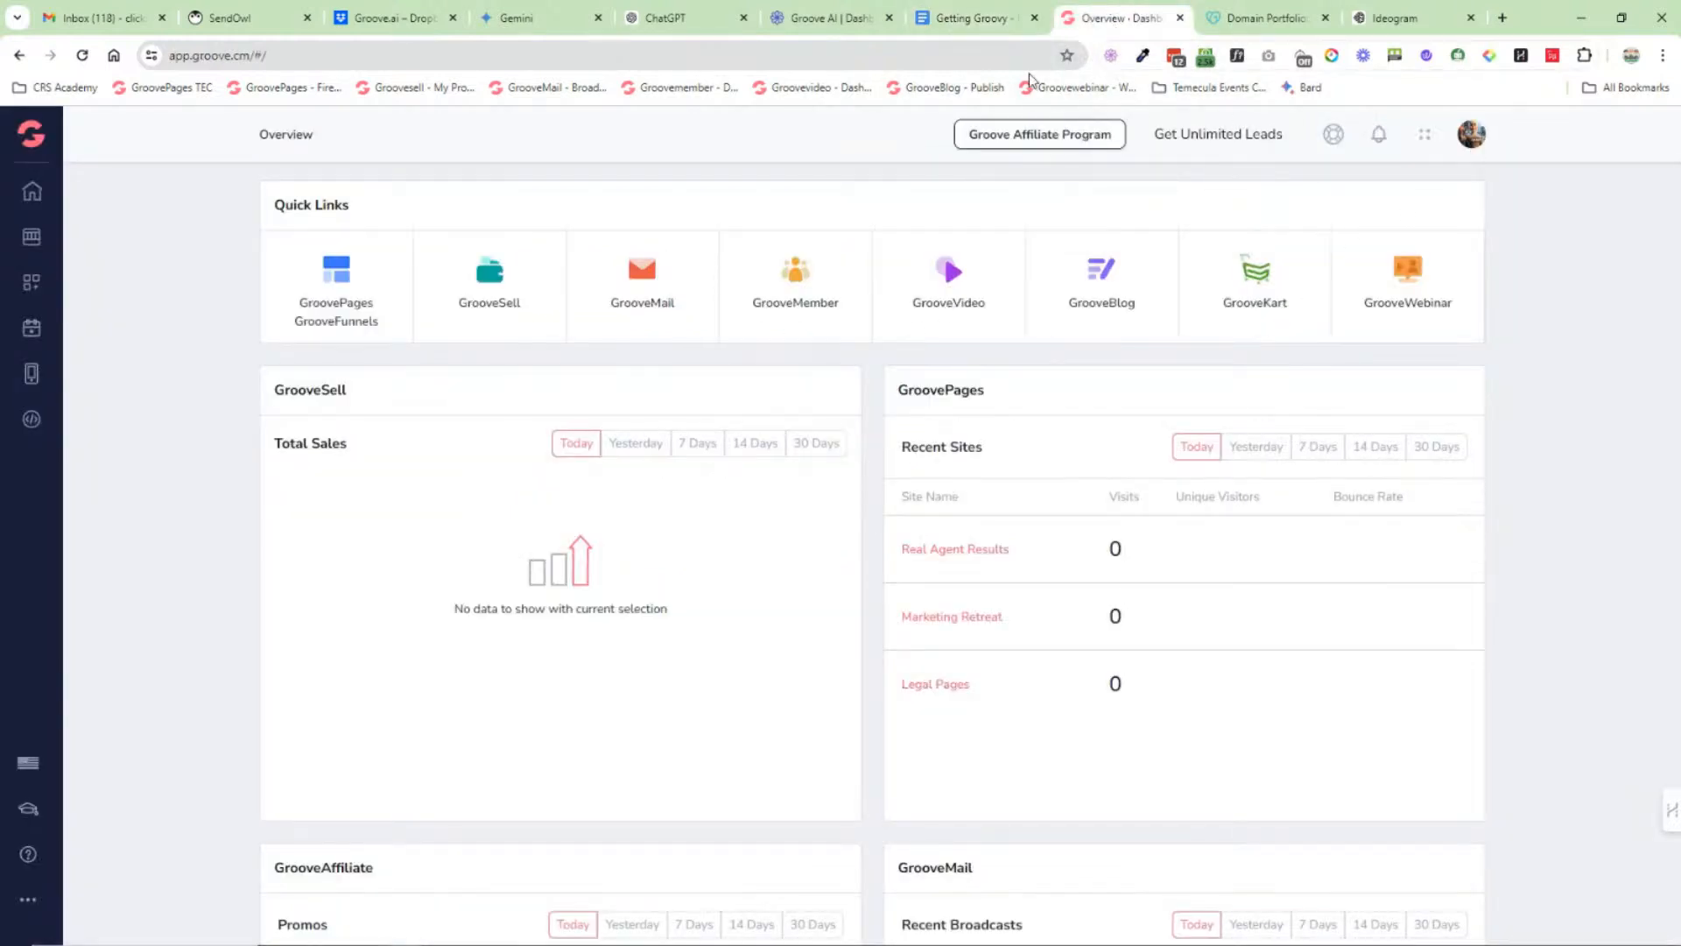
click(960, 25)
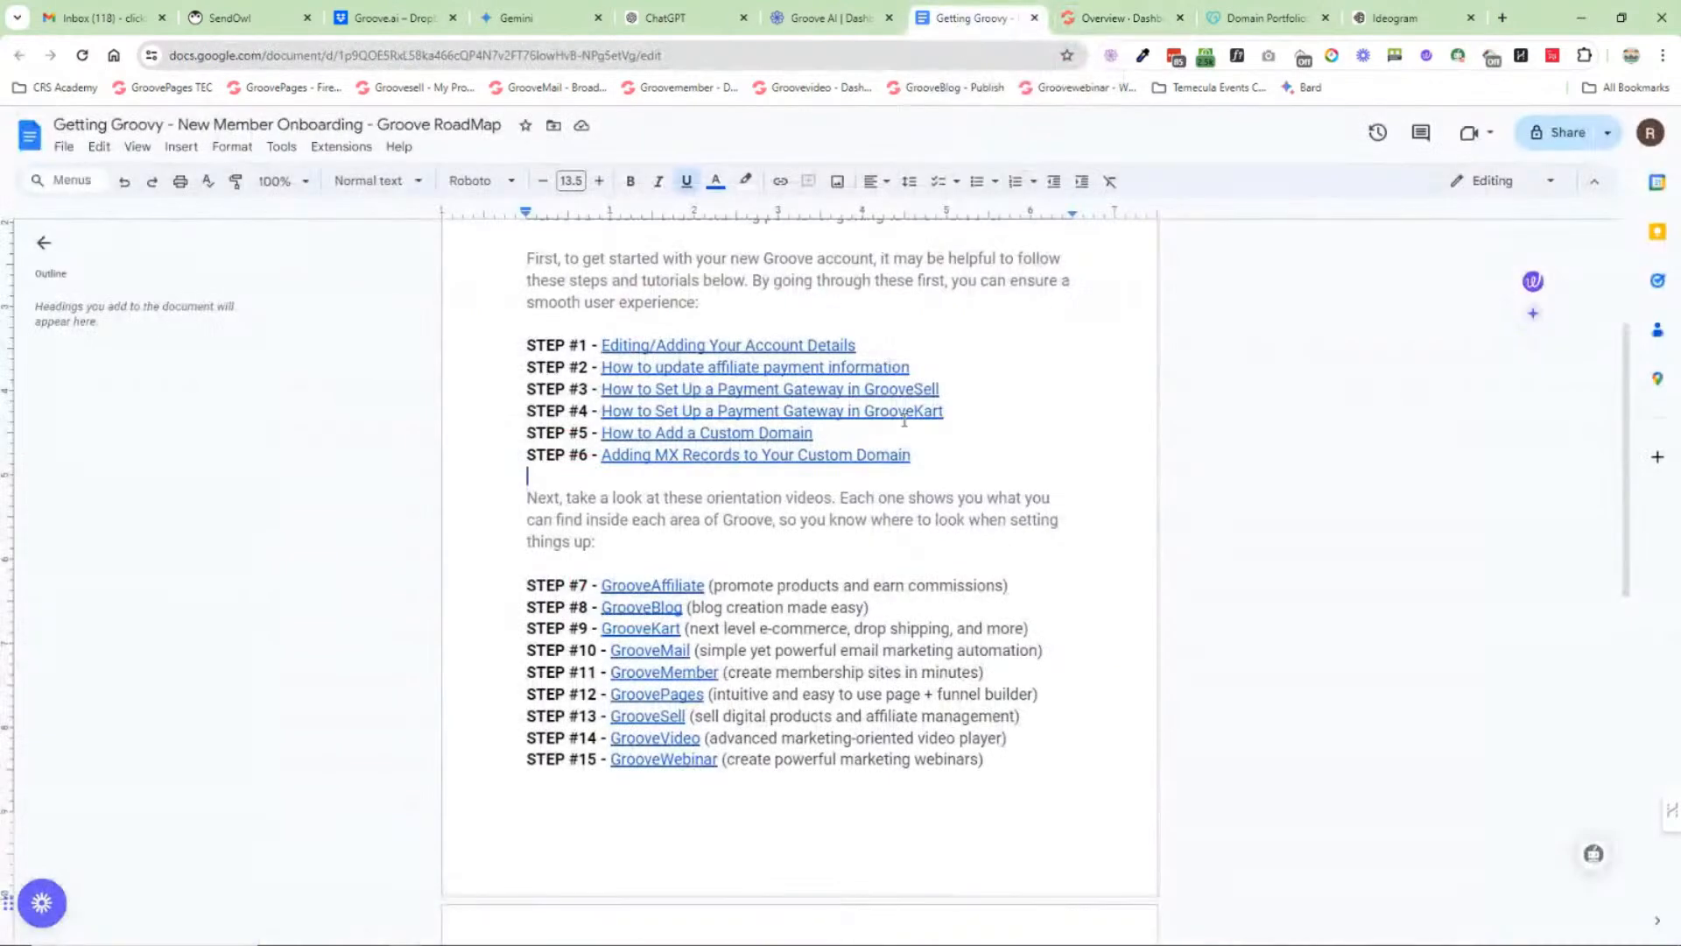
drag(527, 432, 911, 457)
click(958, 592)
scroll(653, 584, down, 2)
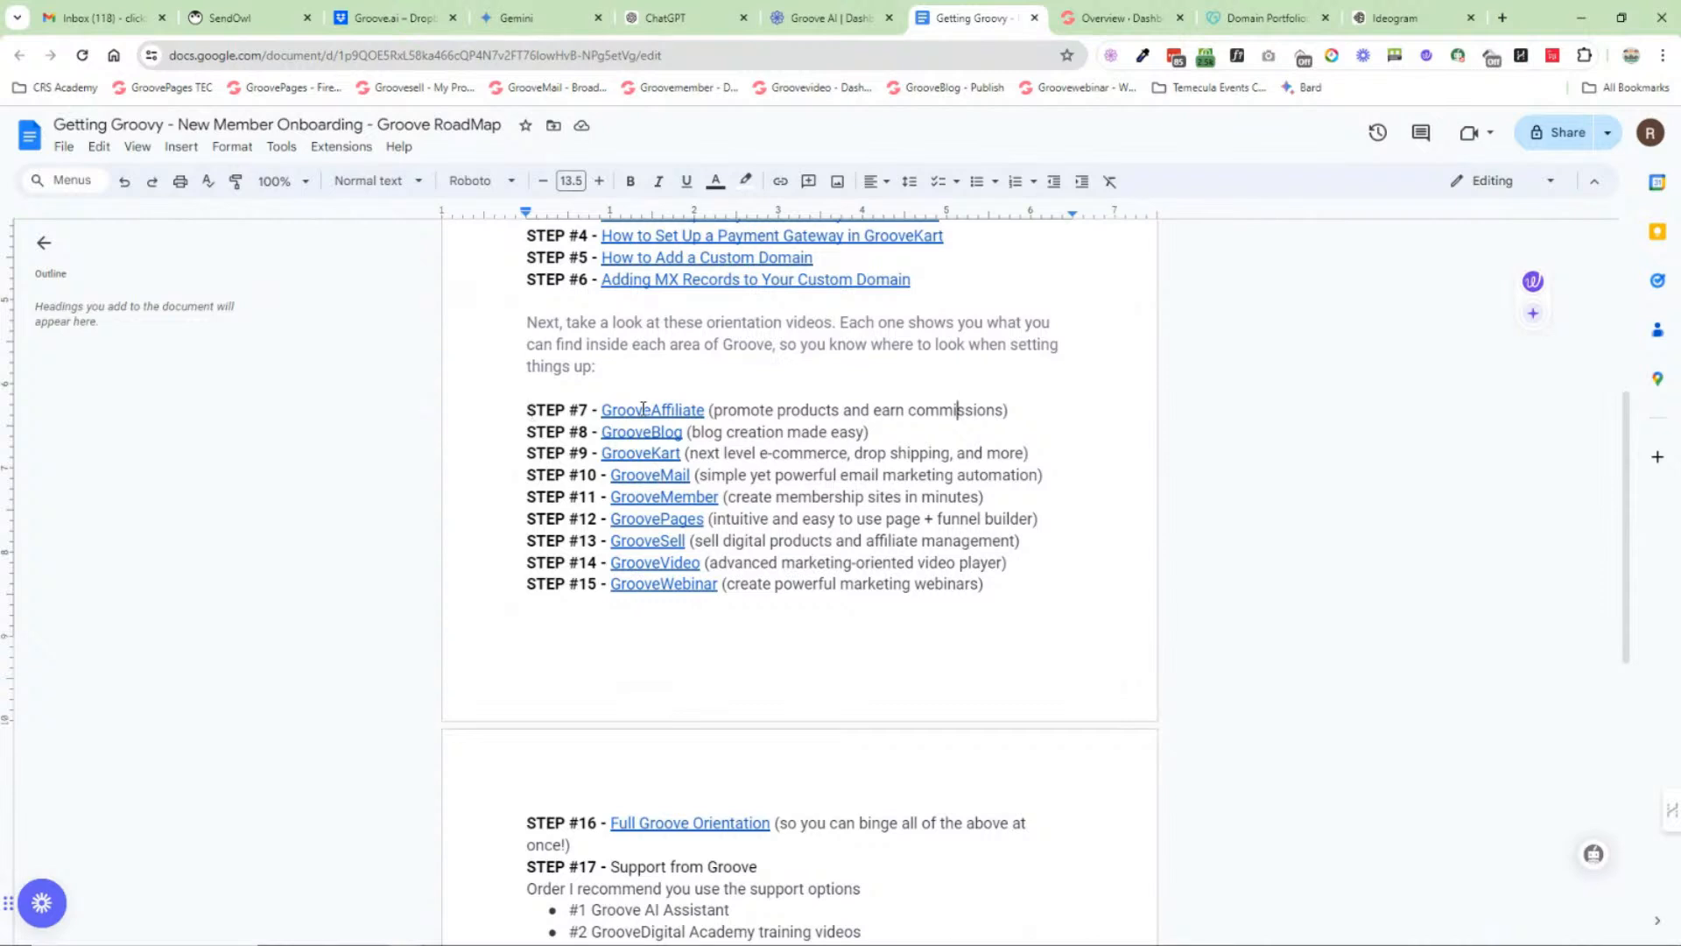
Step: Open the GrooveAffiliate dashboard in Groove and view its date range options without changing the range
click(1127, 17)
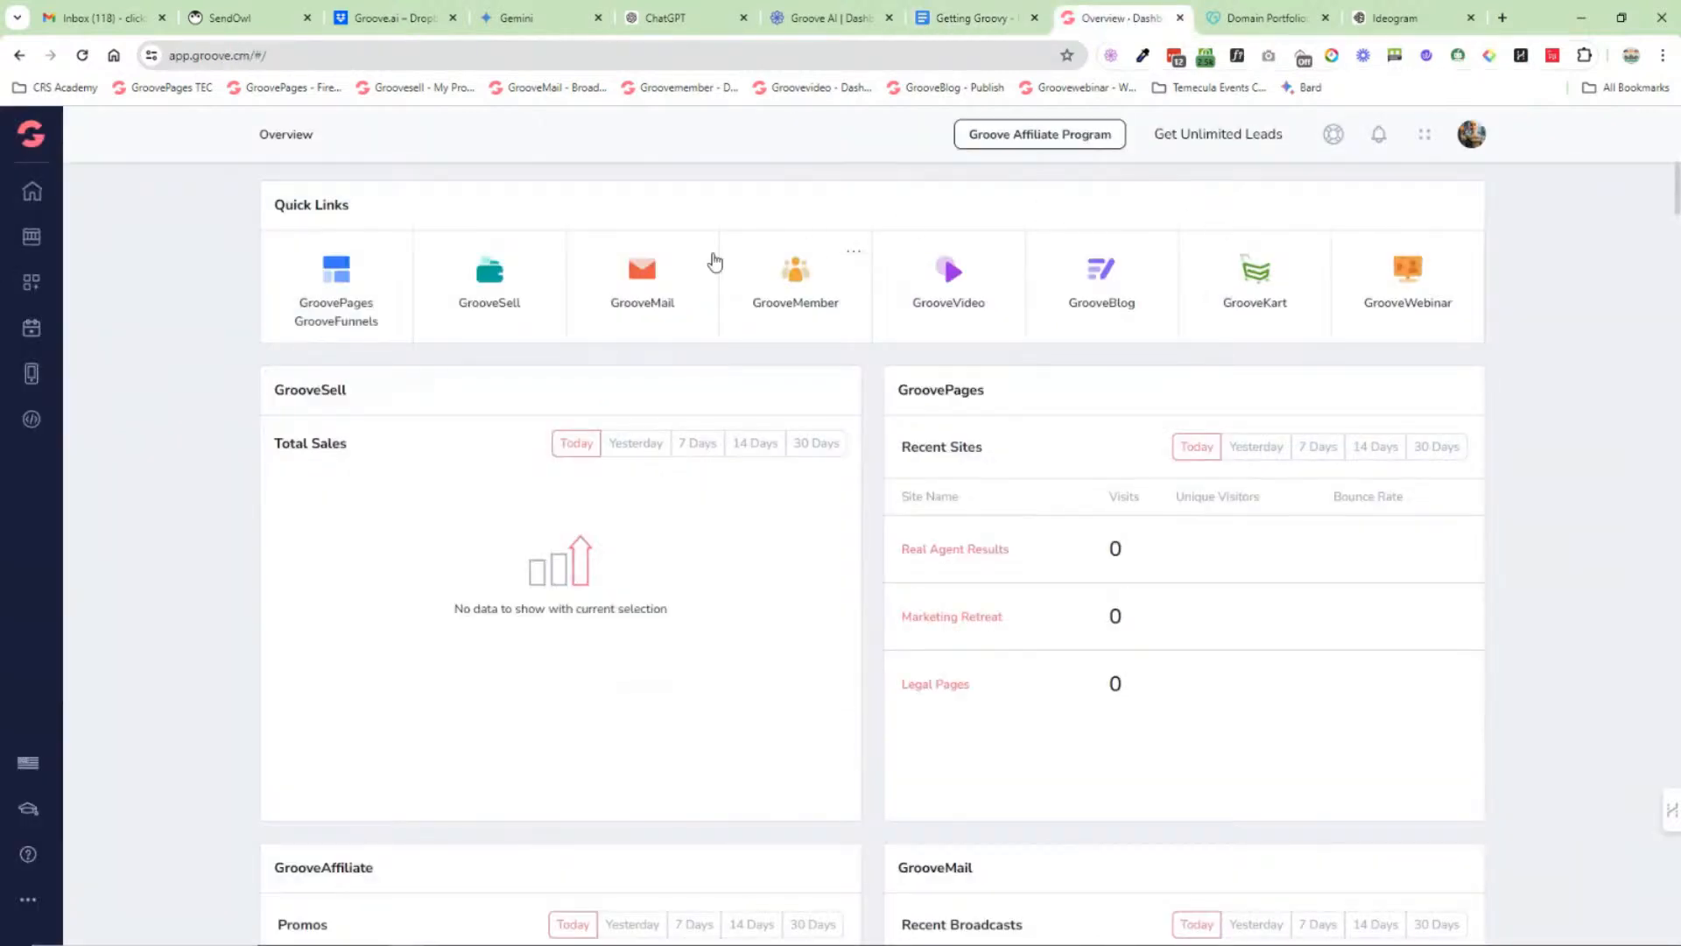
mouse_move(51, 180)
click(128, 412)
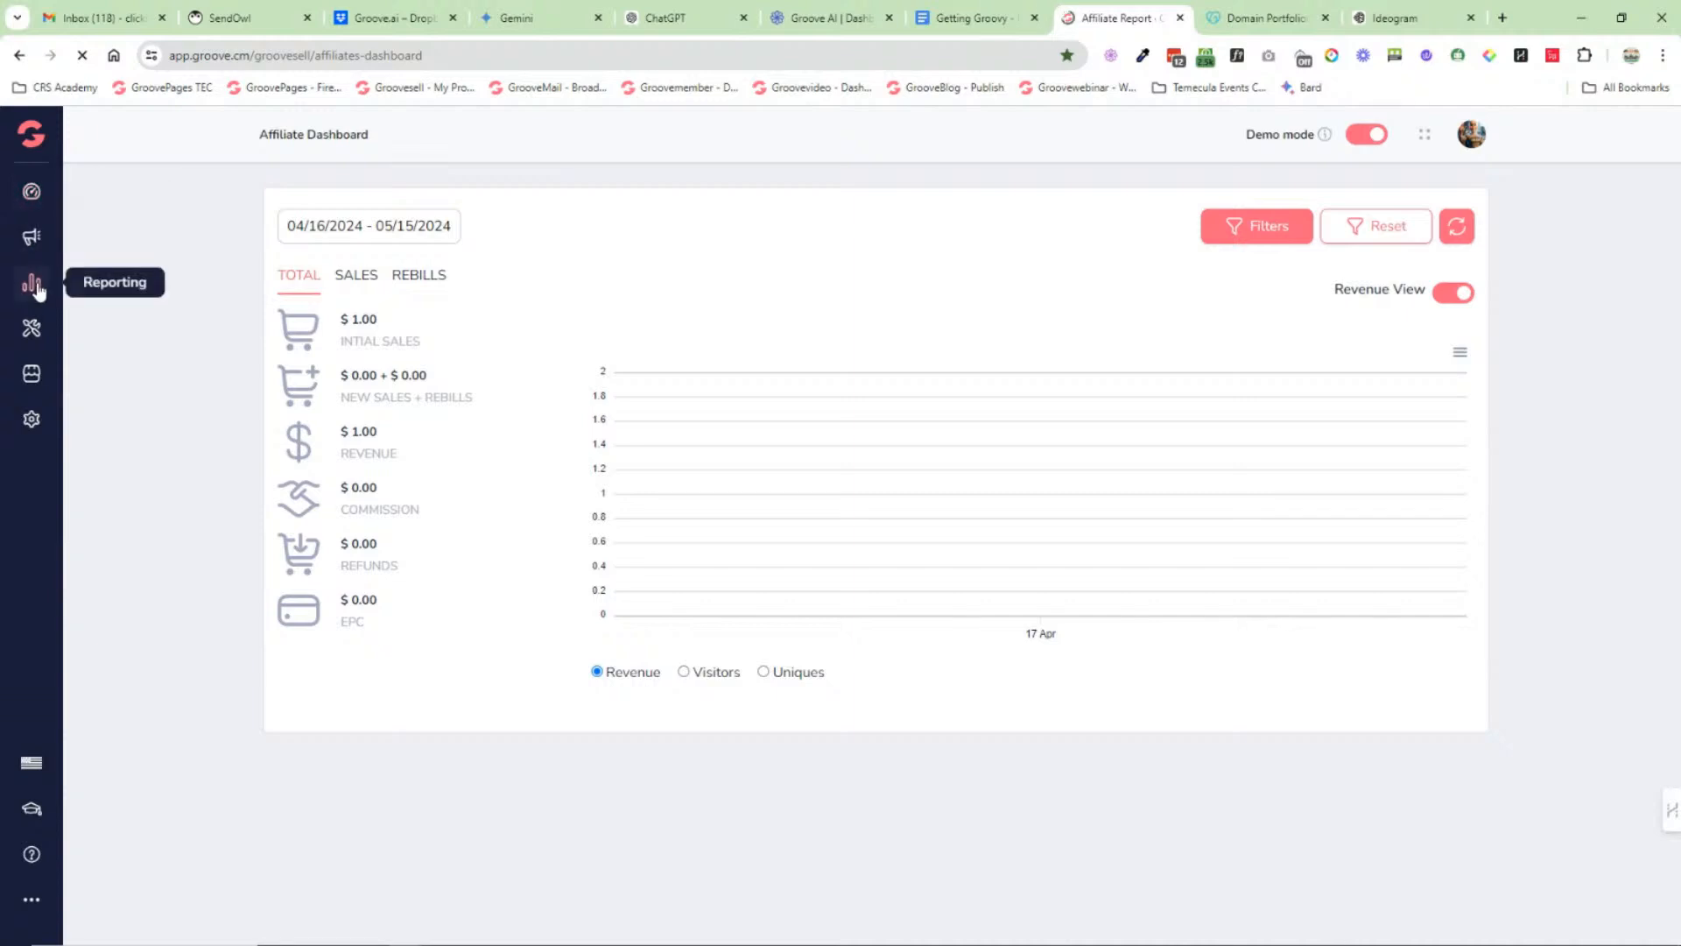
click(359, 230)
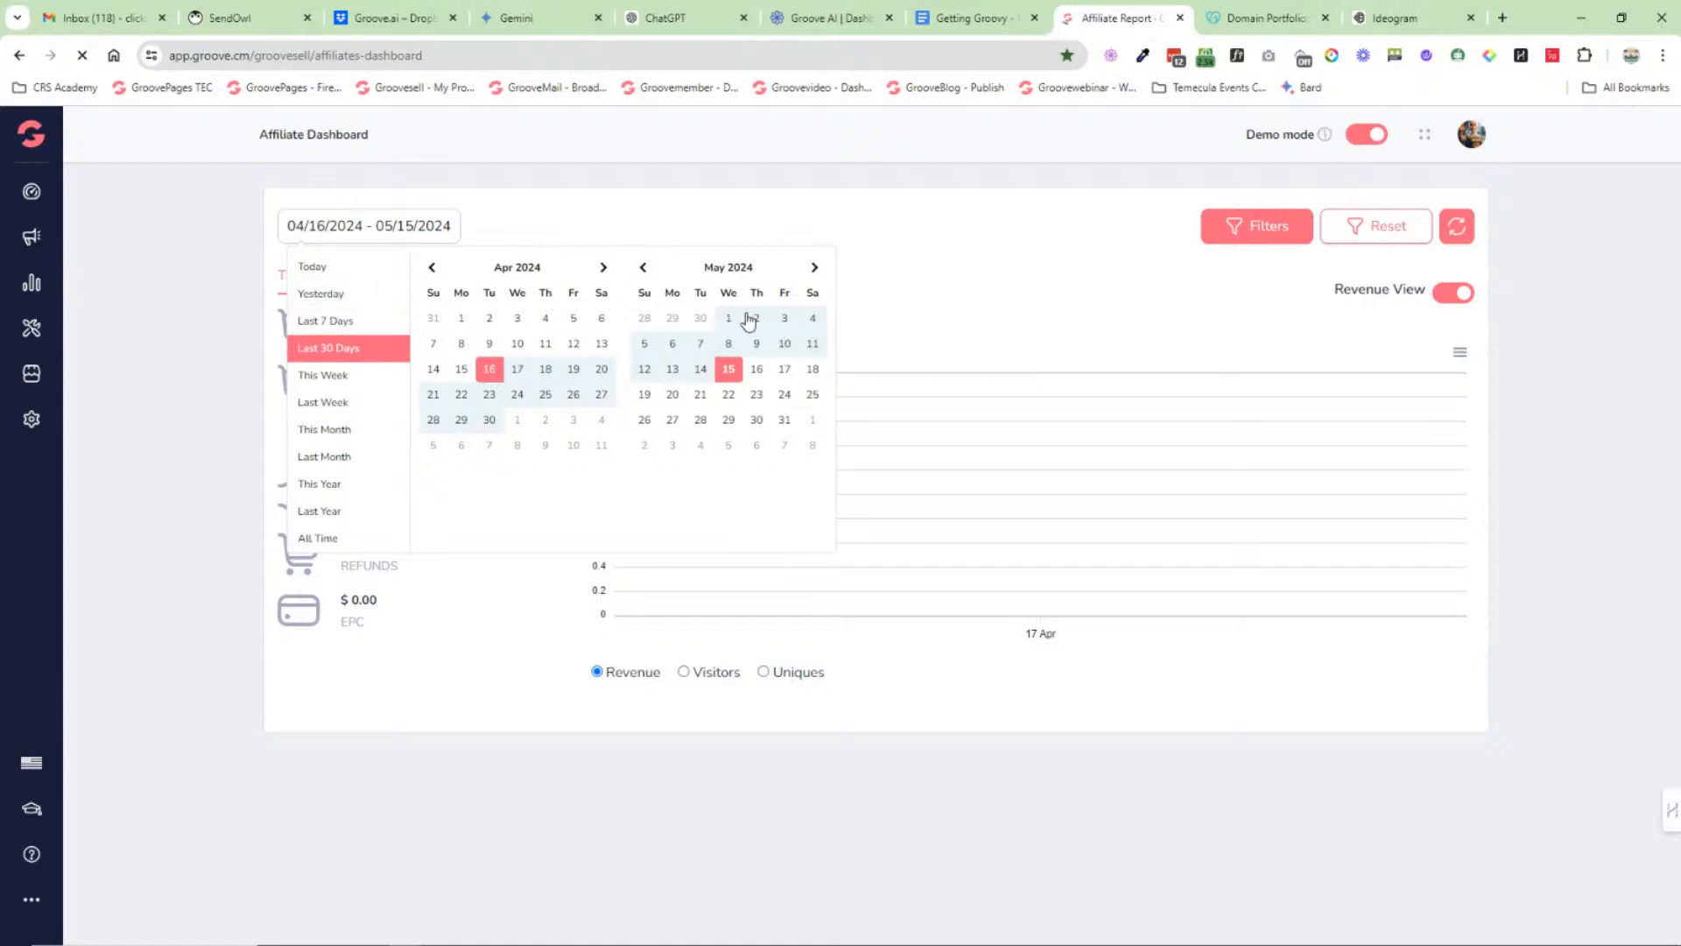
click(935, 302)
Step: Browse the funnels available in the affiliate dashboard's advanced filters and close them without applying any
click(1224, 229)
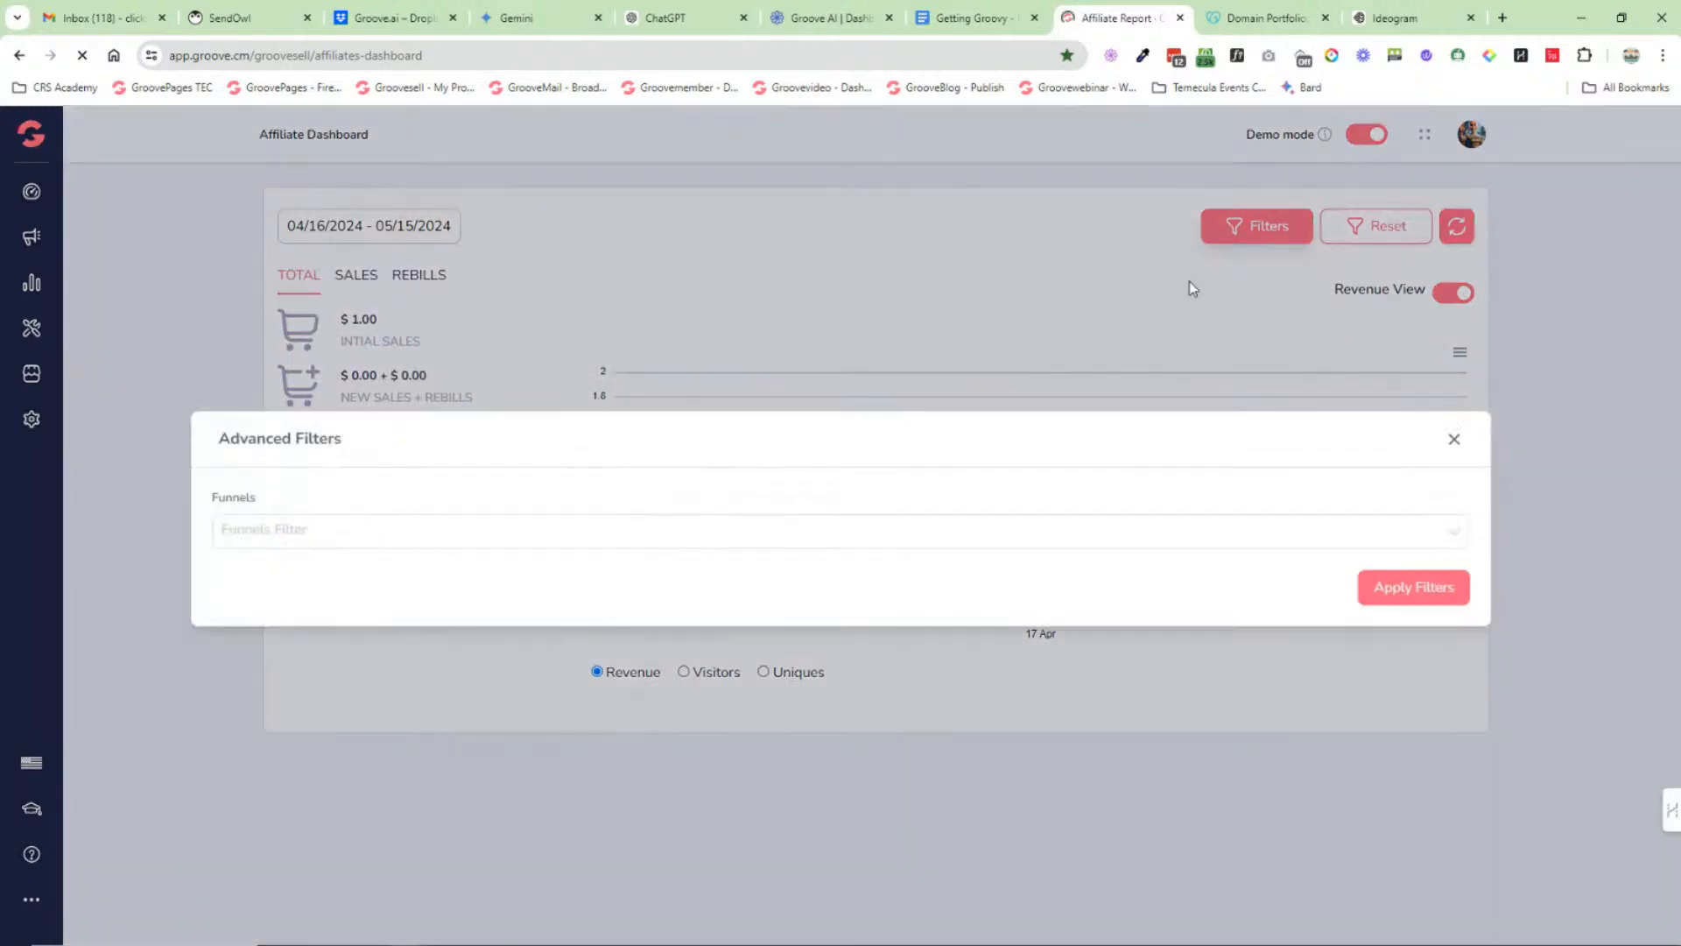
click(410, 538)
scroll(398, 578, down, 1)
scroll(399, 578, down, 6)
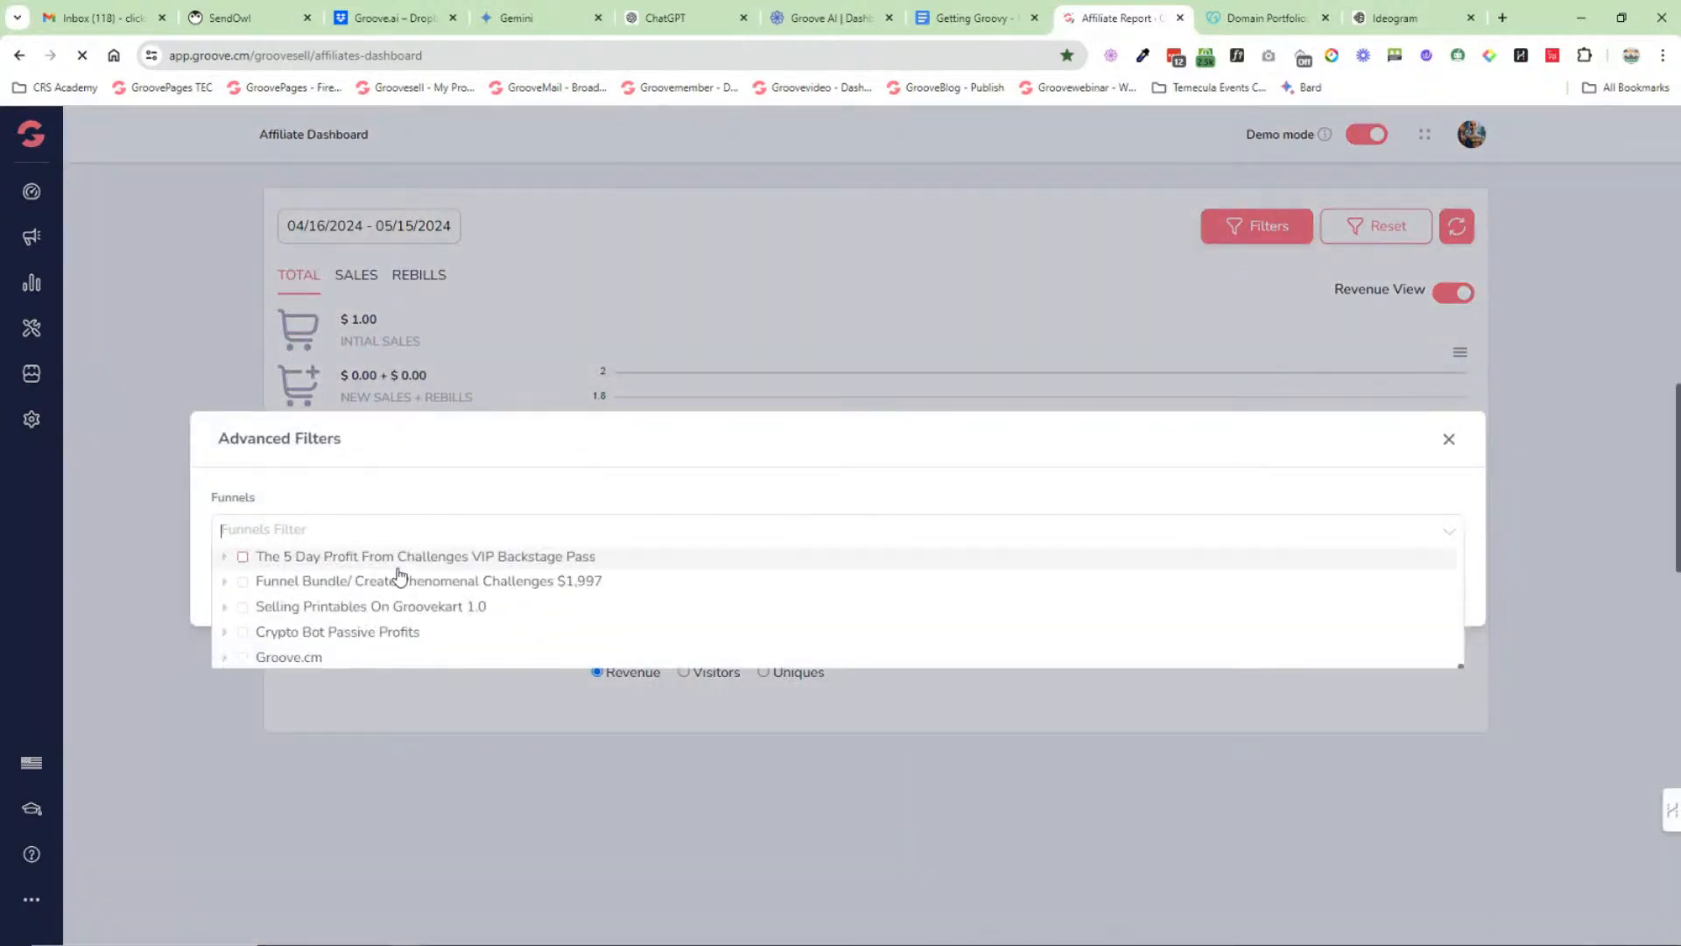
scroll(451, 587, up, 8)
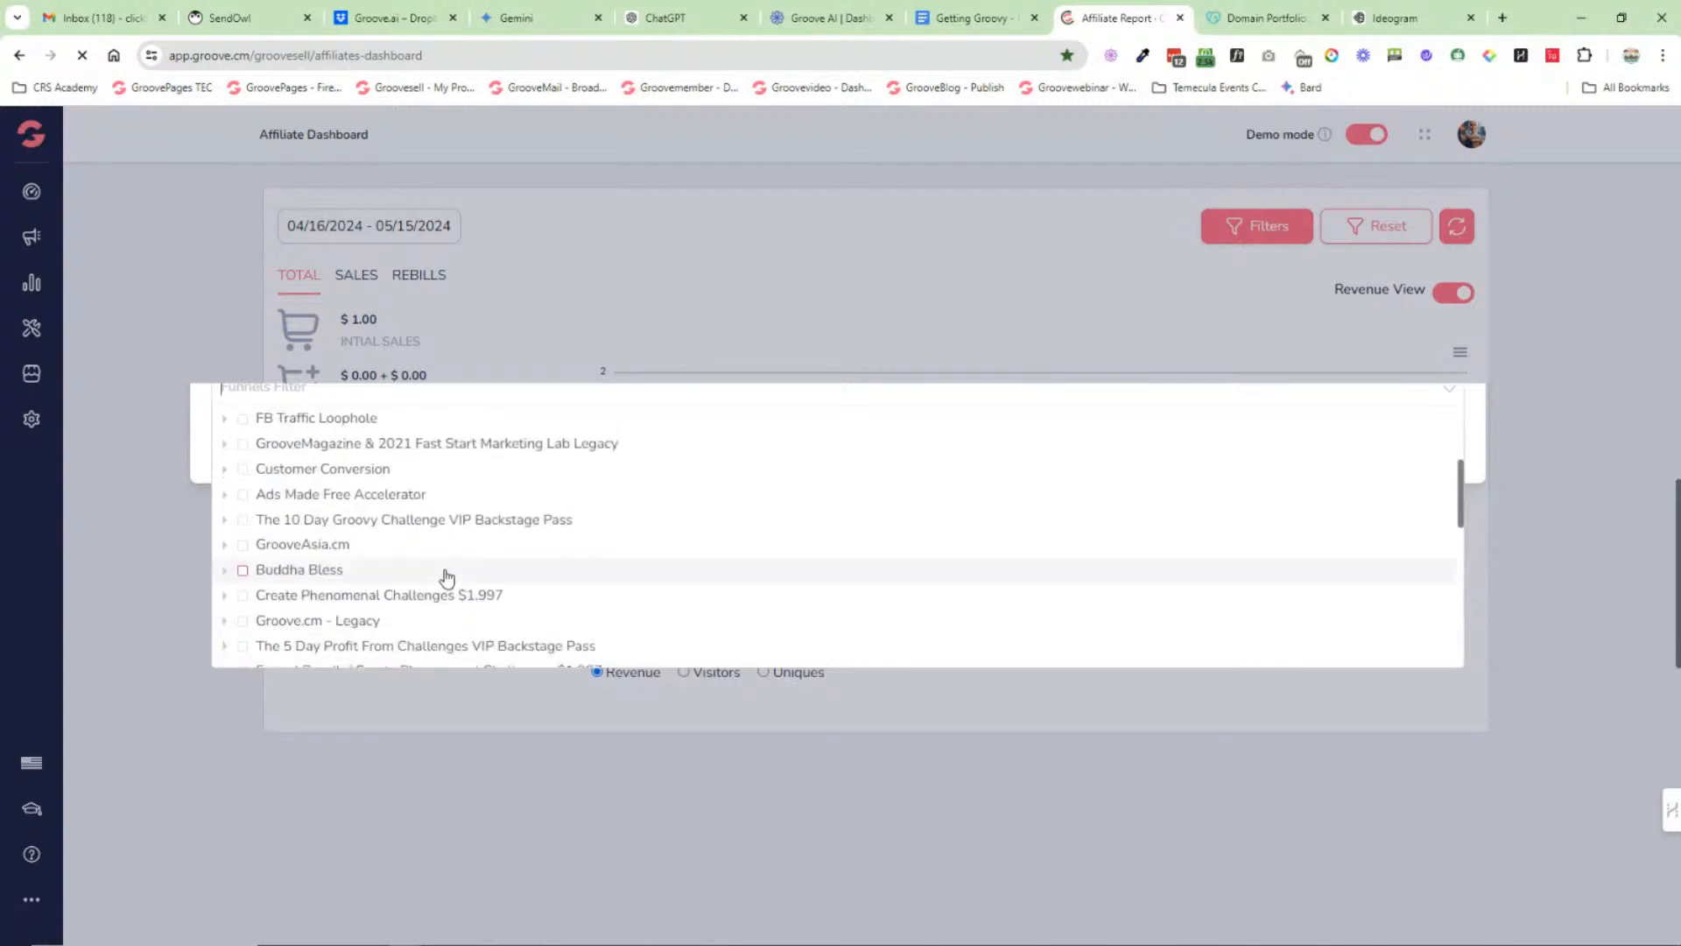
click(1342, 346)
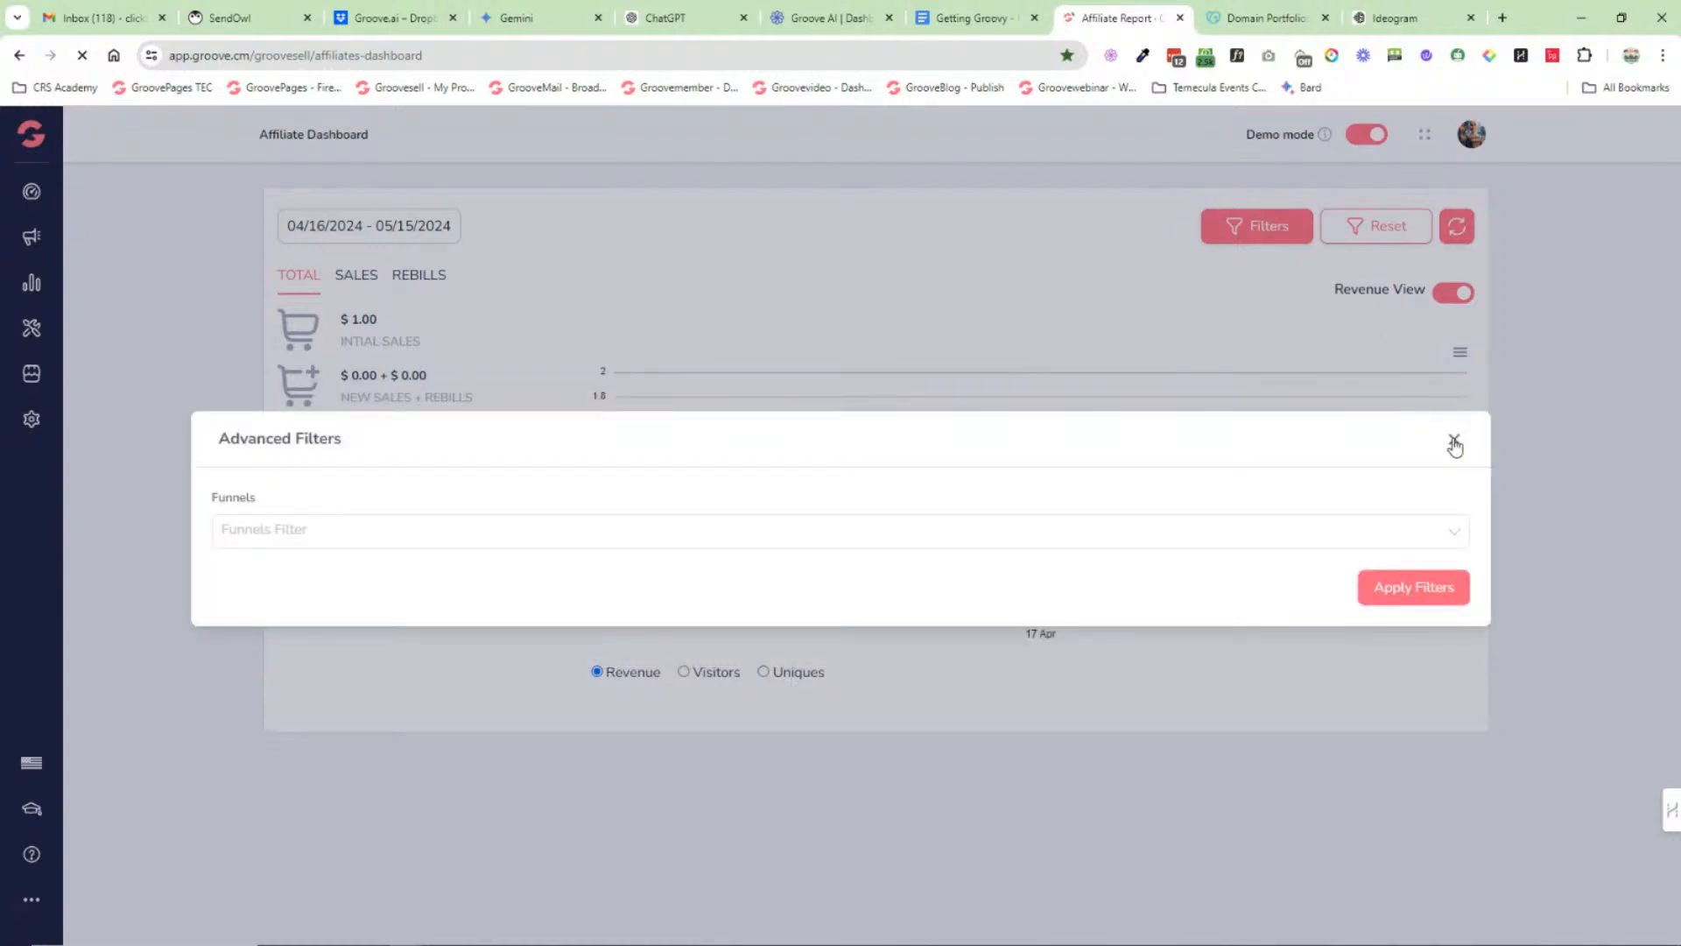
click(1453, 438)
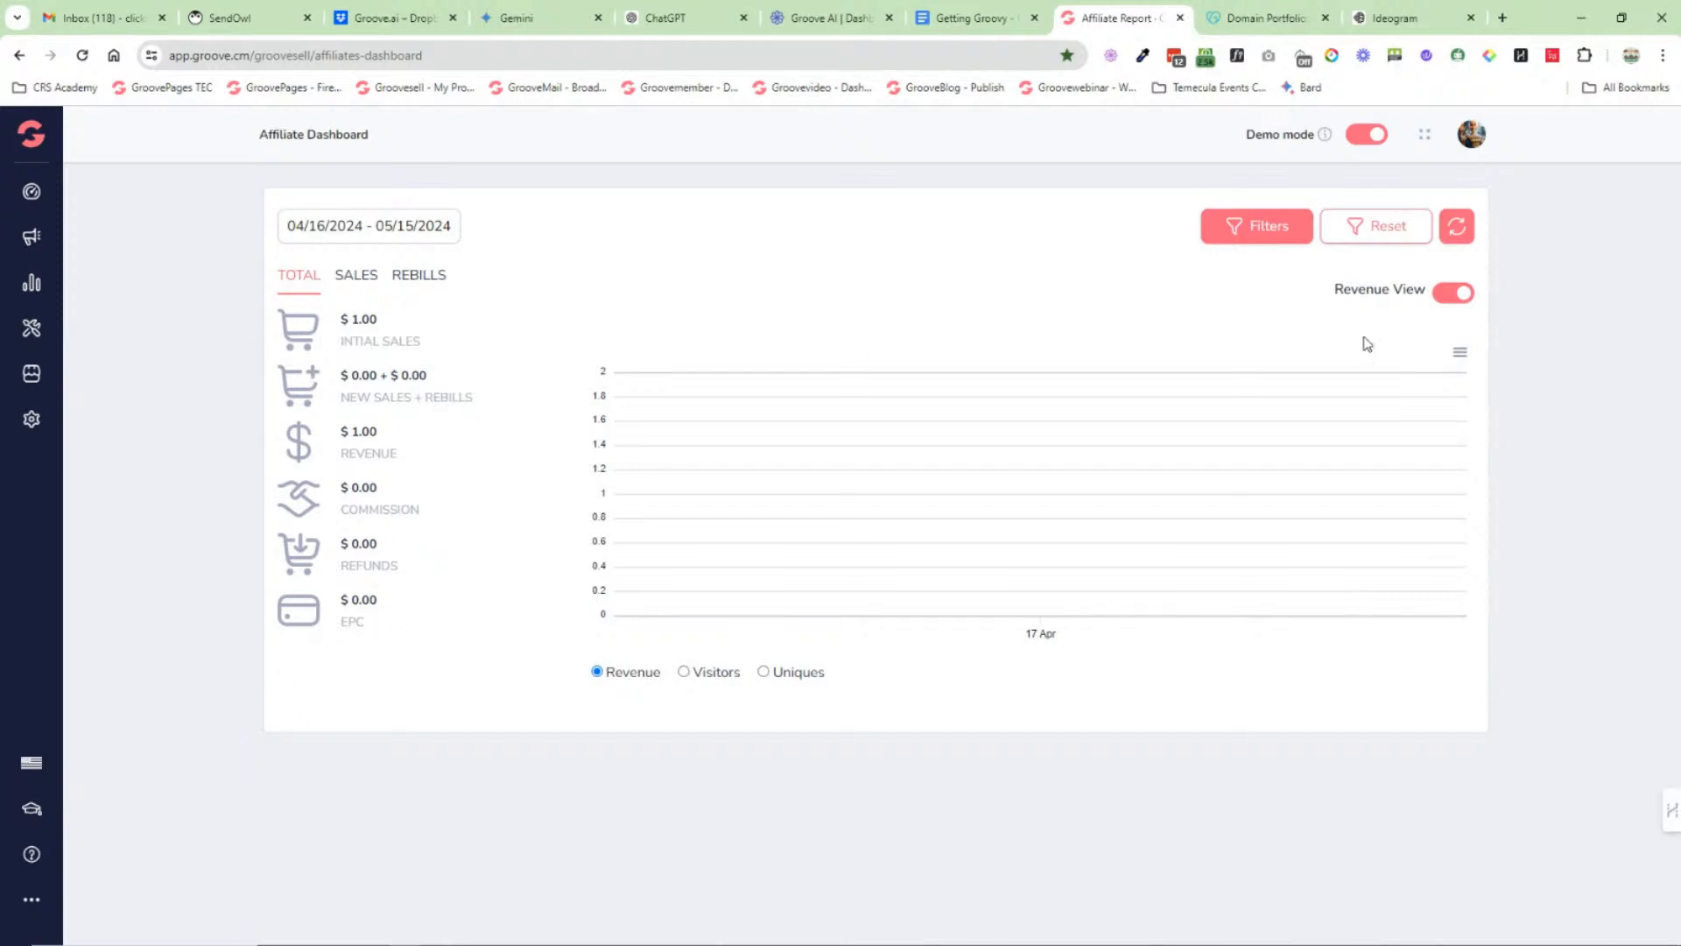
Step: View the affiliate figures for sales, rebills and total, and switch off Revenue View
click(354, 279)
click(406, 278)
click(299, 275)
click(1451, 298)
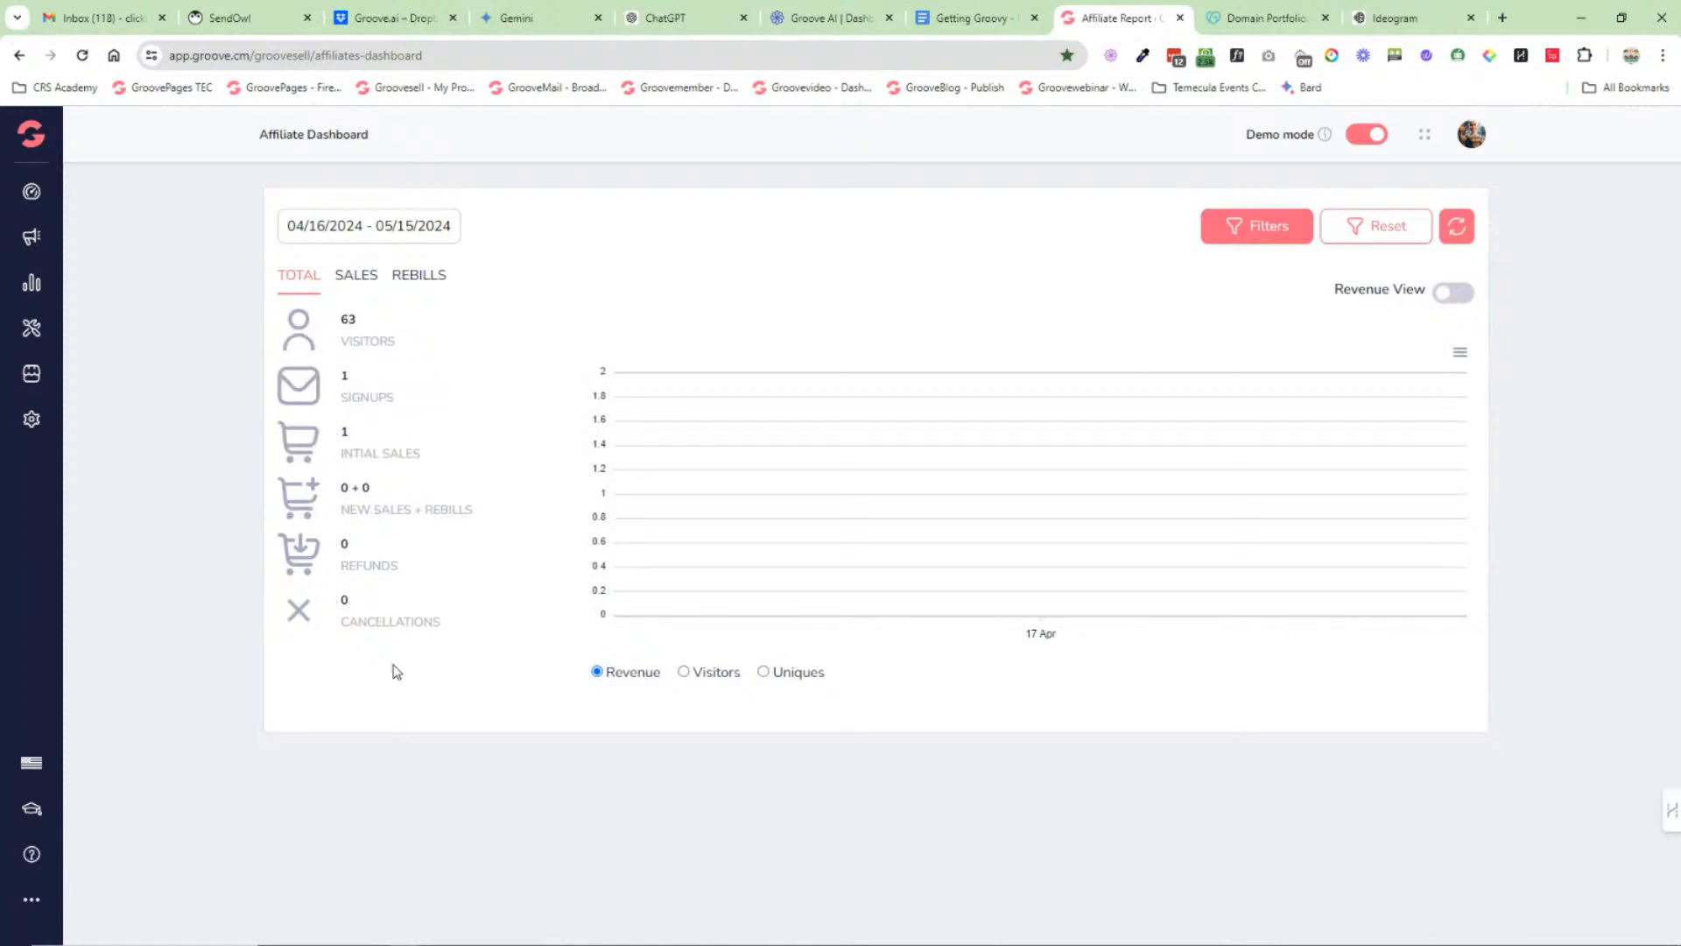
Step: Open the affiliate Promotions And Links page and collapse the navigation beside it
click(32, 238)
click(143, 226)
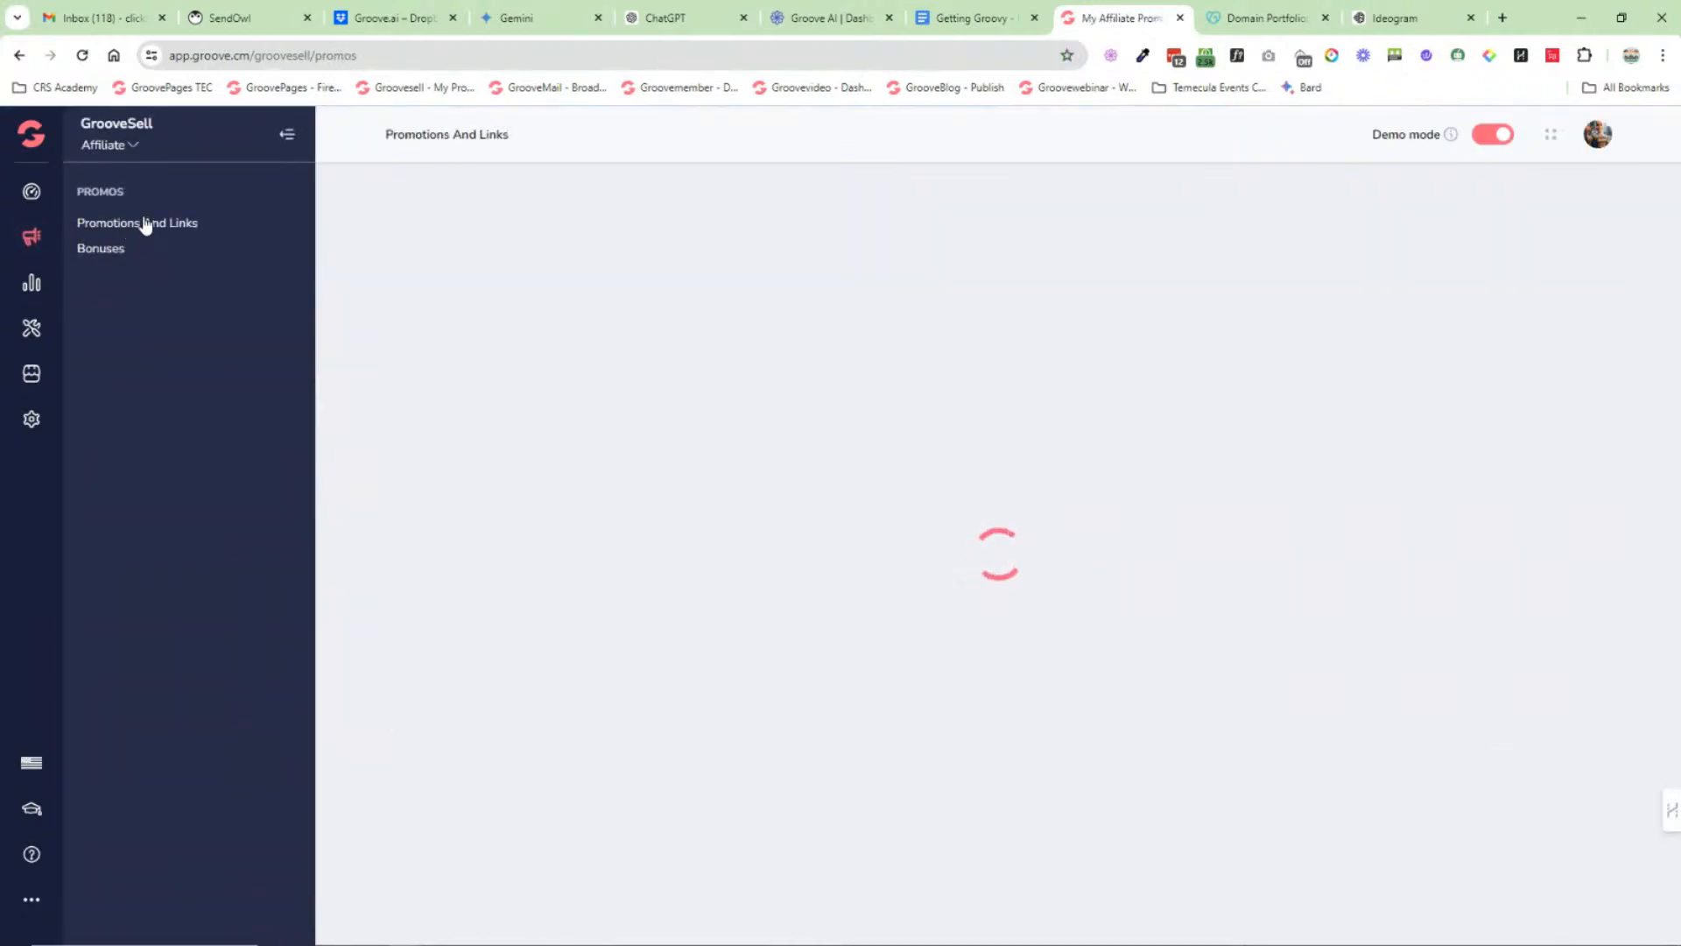
click(285, 138)
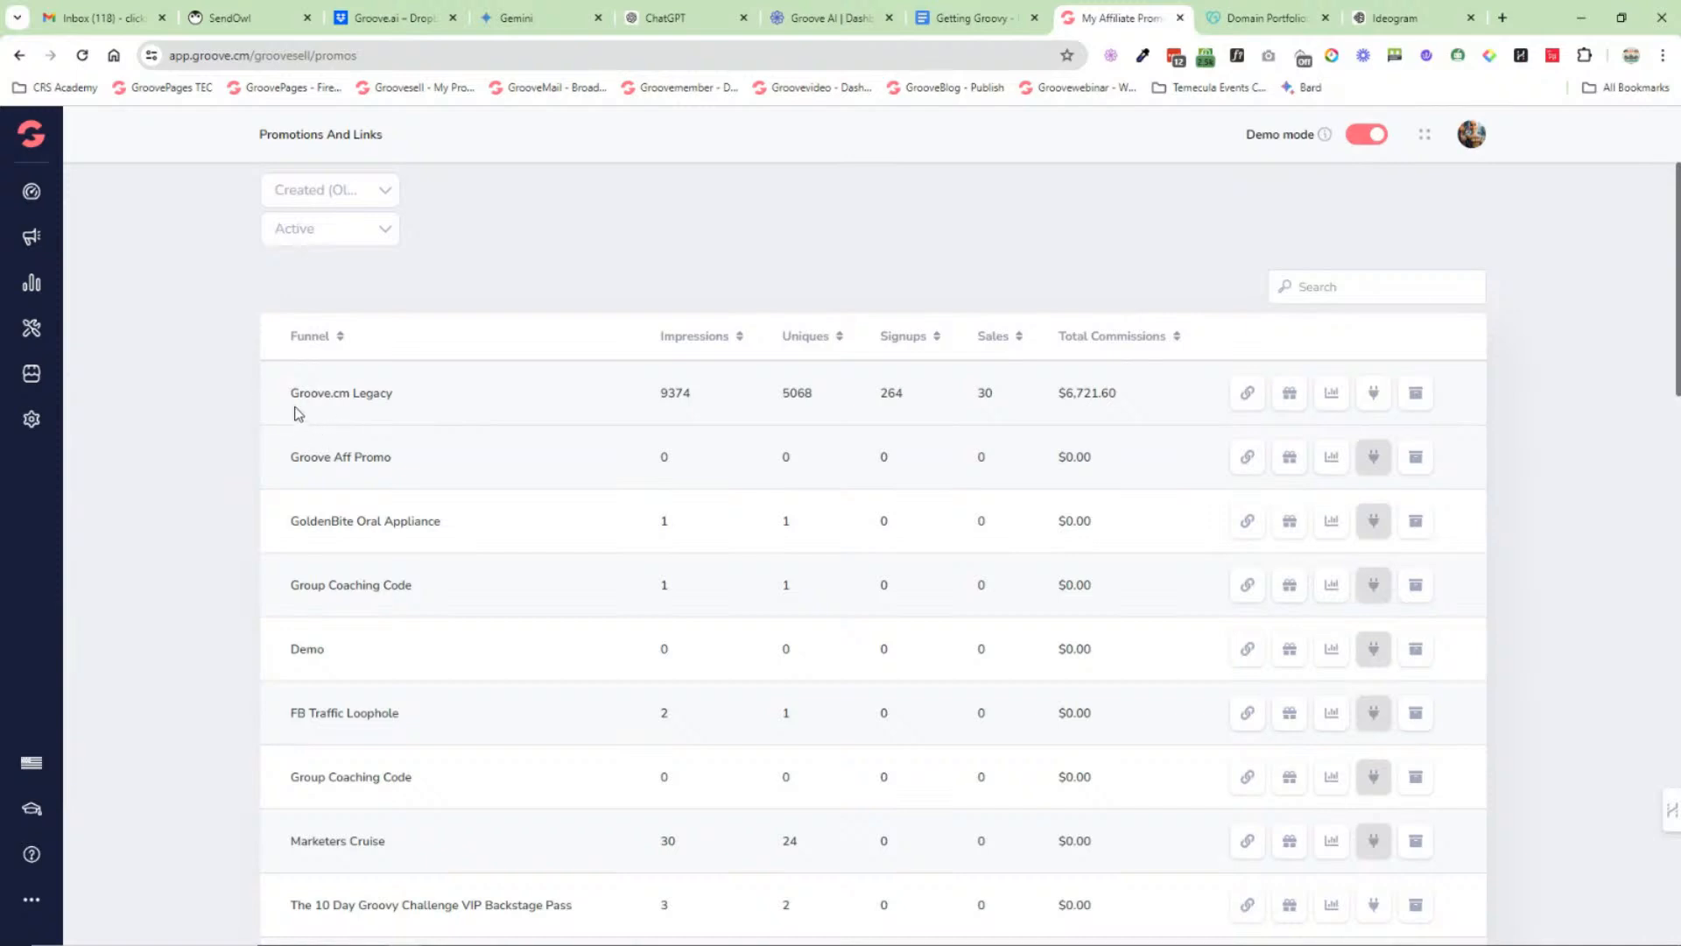
Step: Open the affiliate links of the Groove.cm Legacy funnel and copy the Groove.cm affiliate link
click(1247, 394)
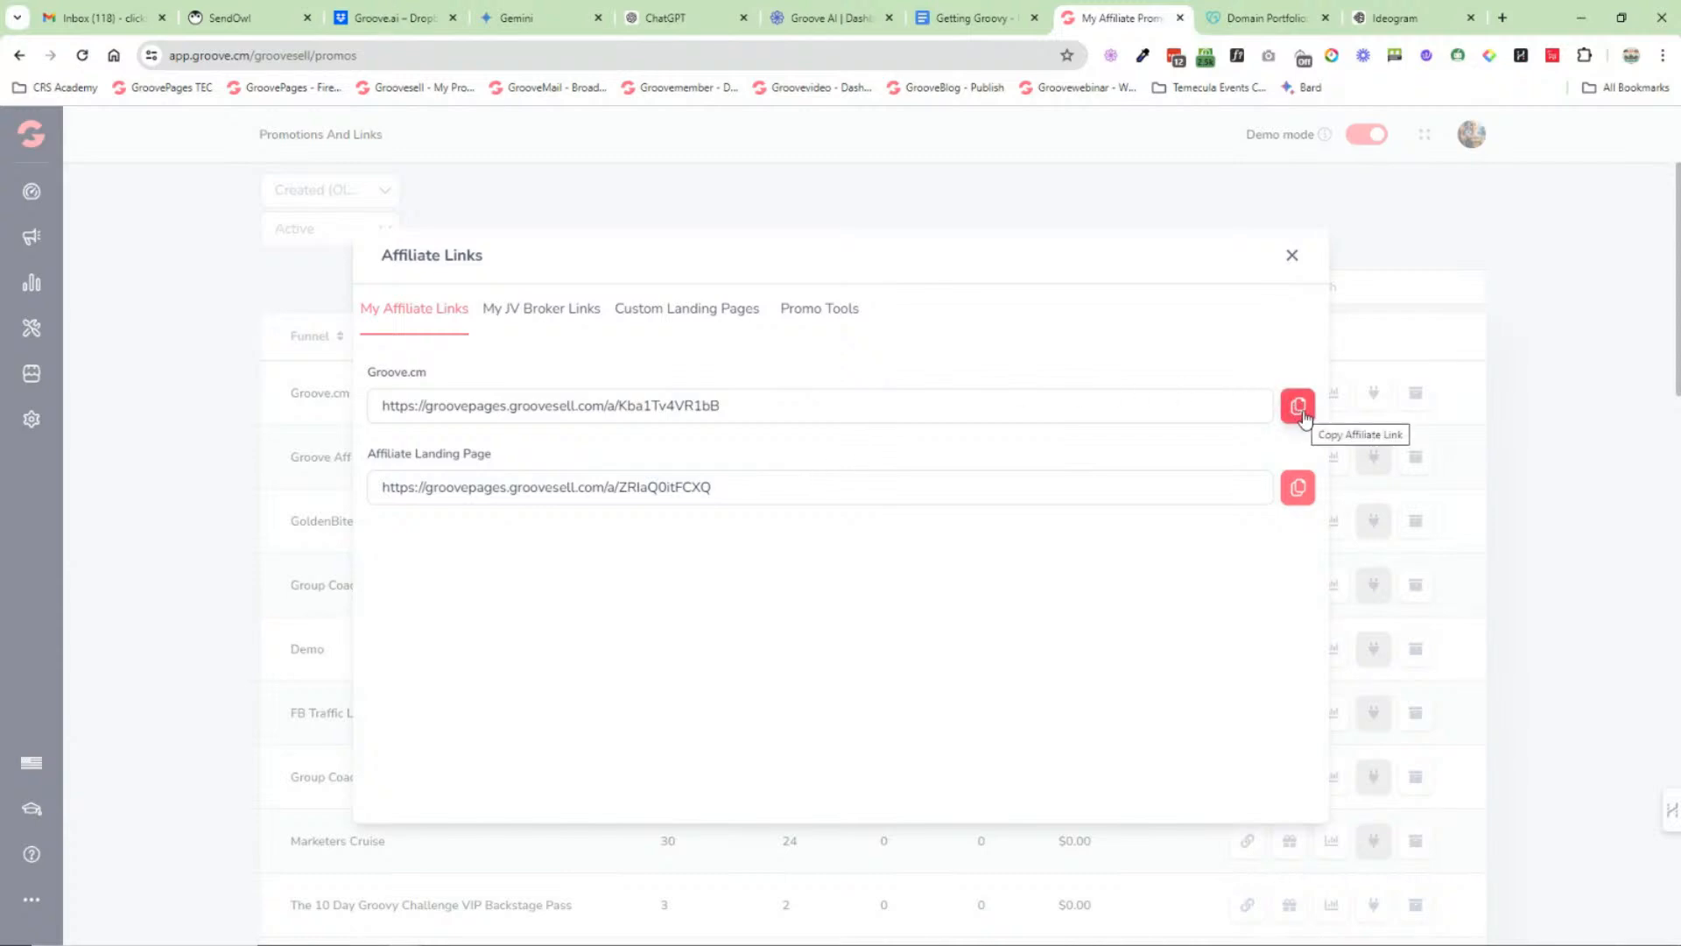
triple_click(731, 411)
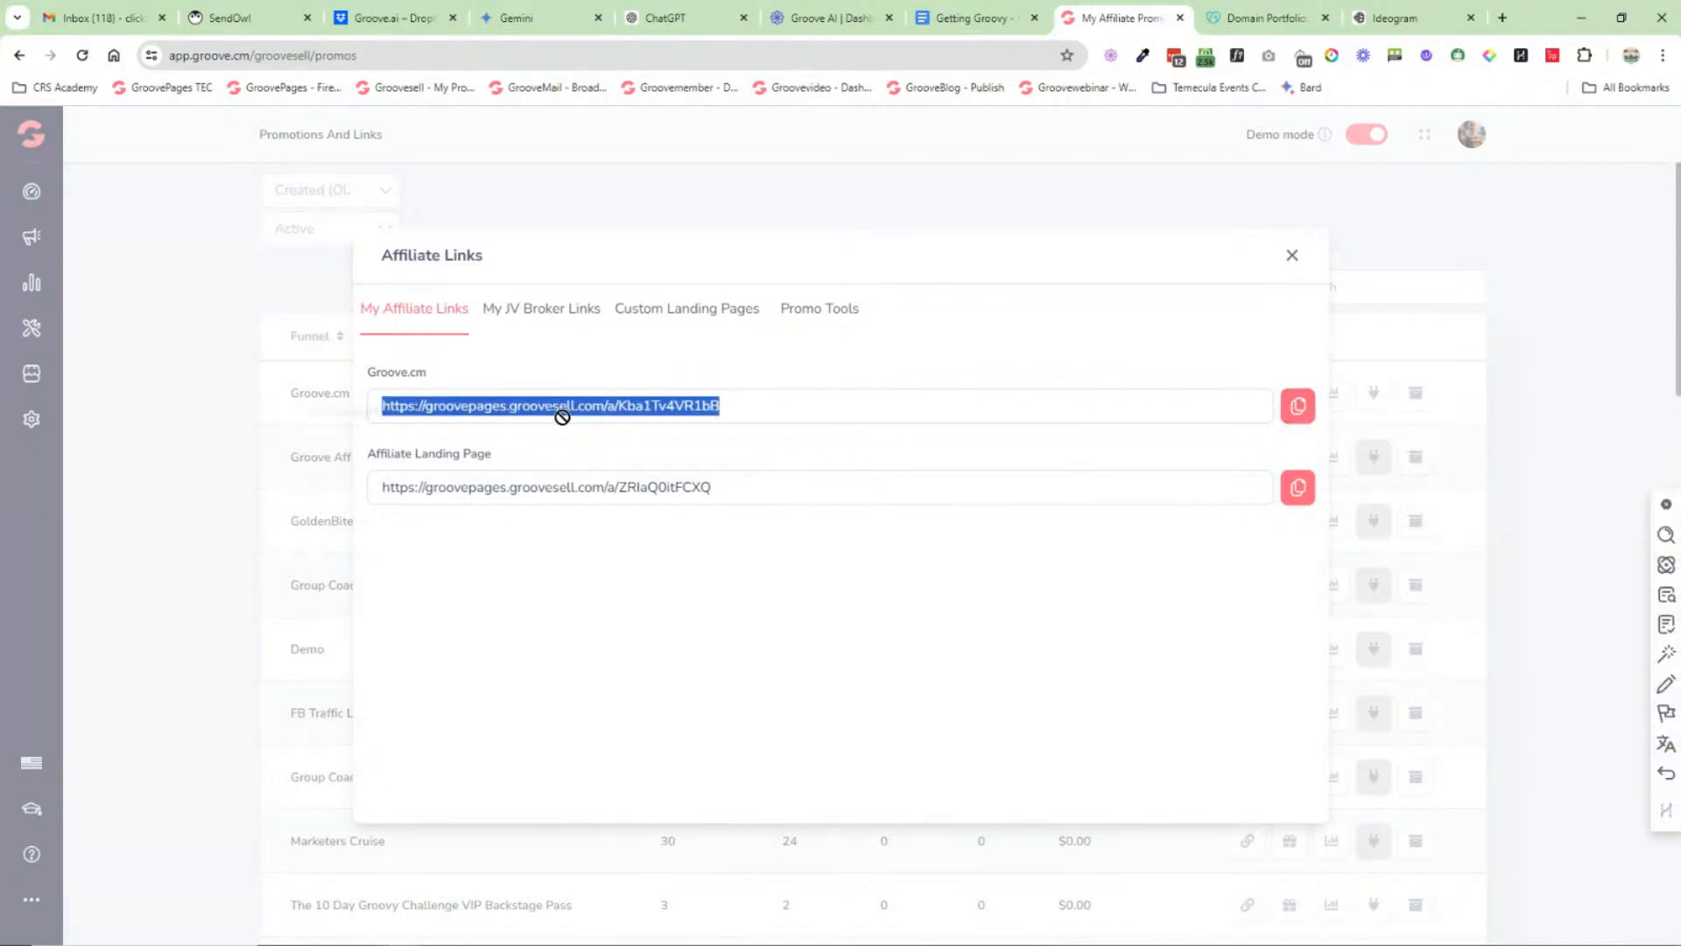
click(686, 408)
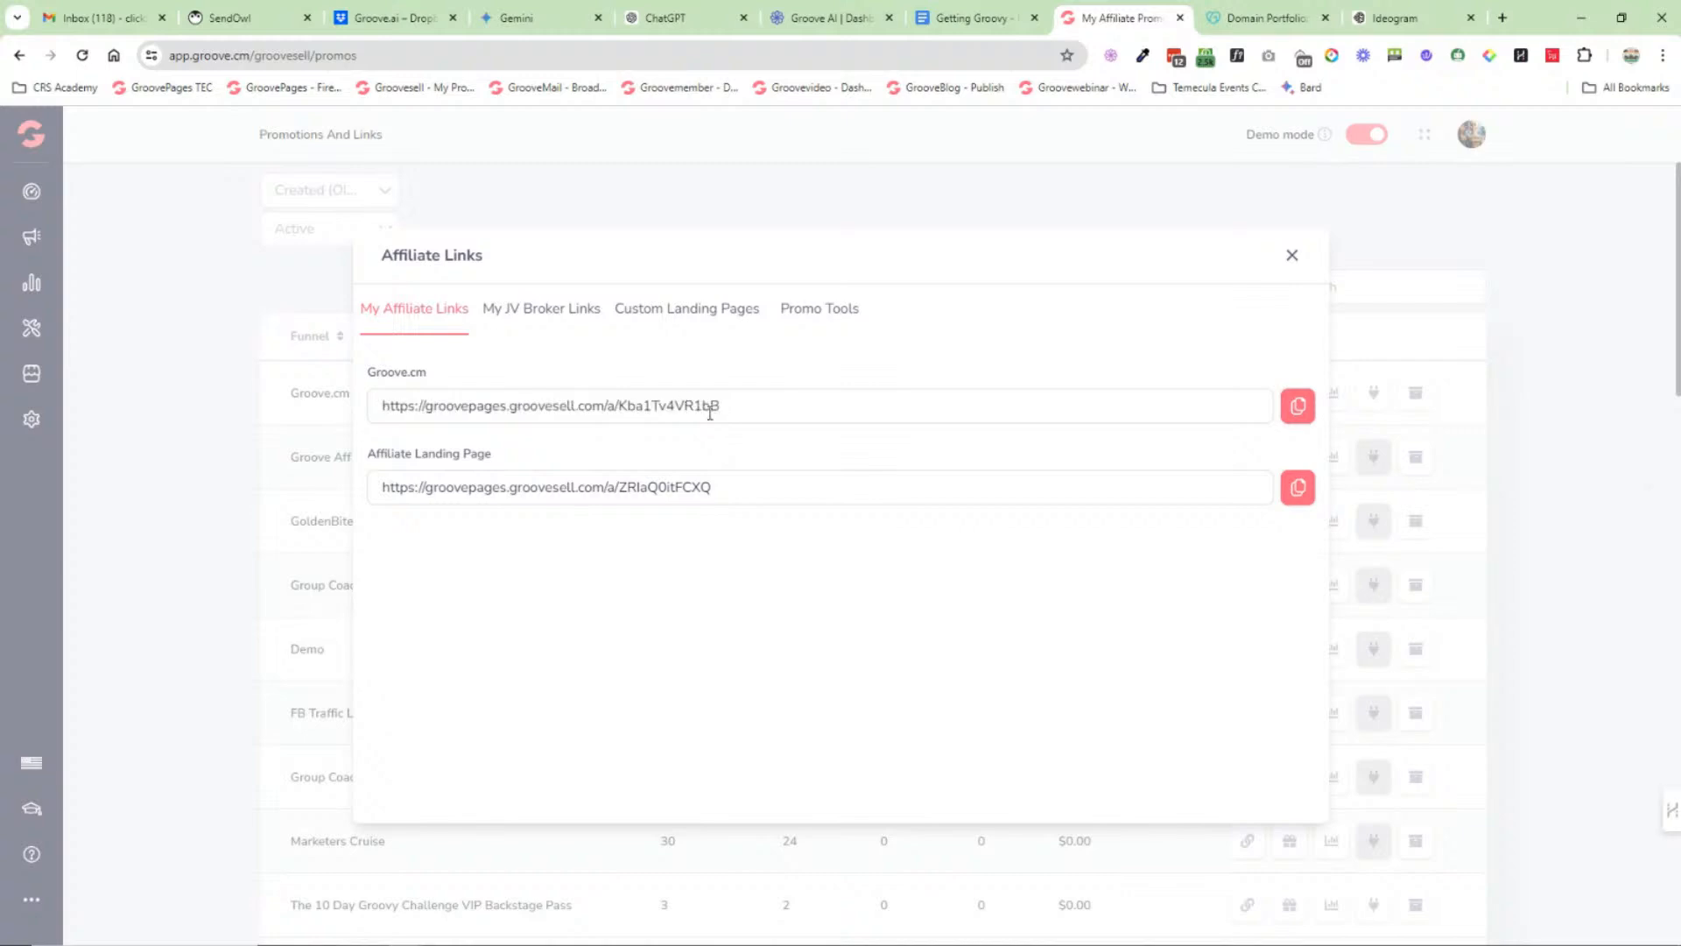
click(1297, 406)
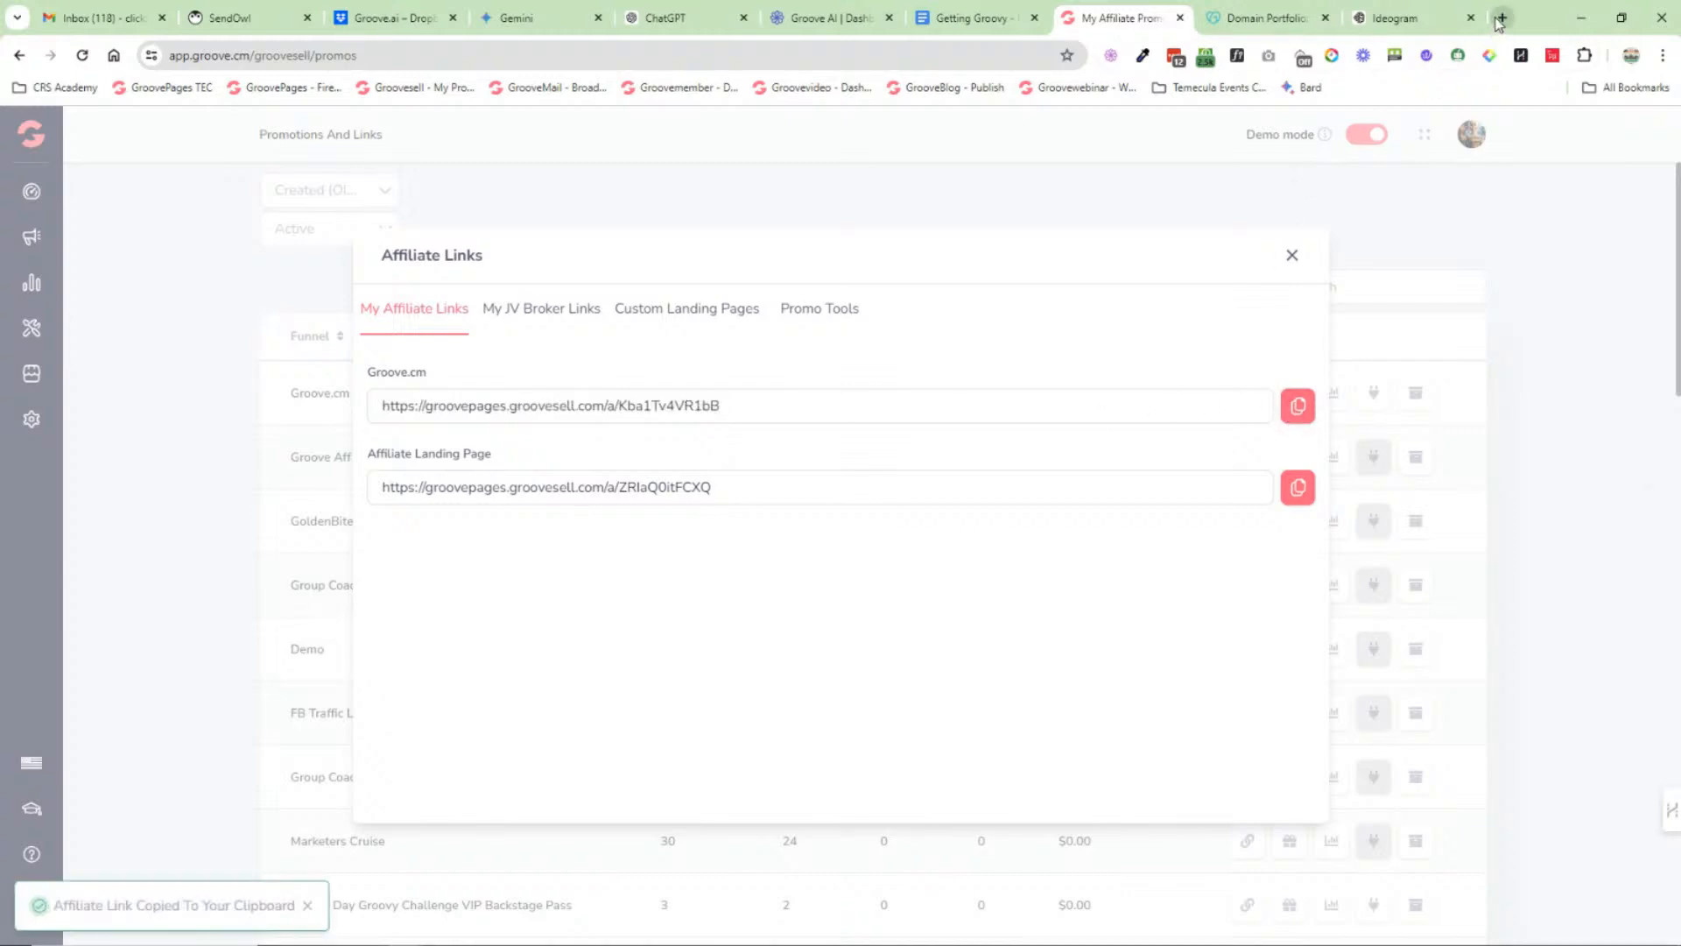
Step: Try the copied affiliate link in a new browser tab and go back from the page it loads
click(1502, 17)
key(ctrl+v)
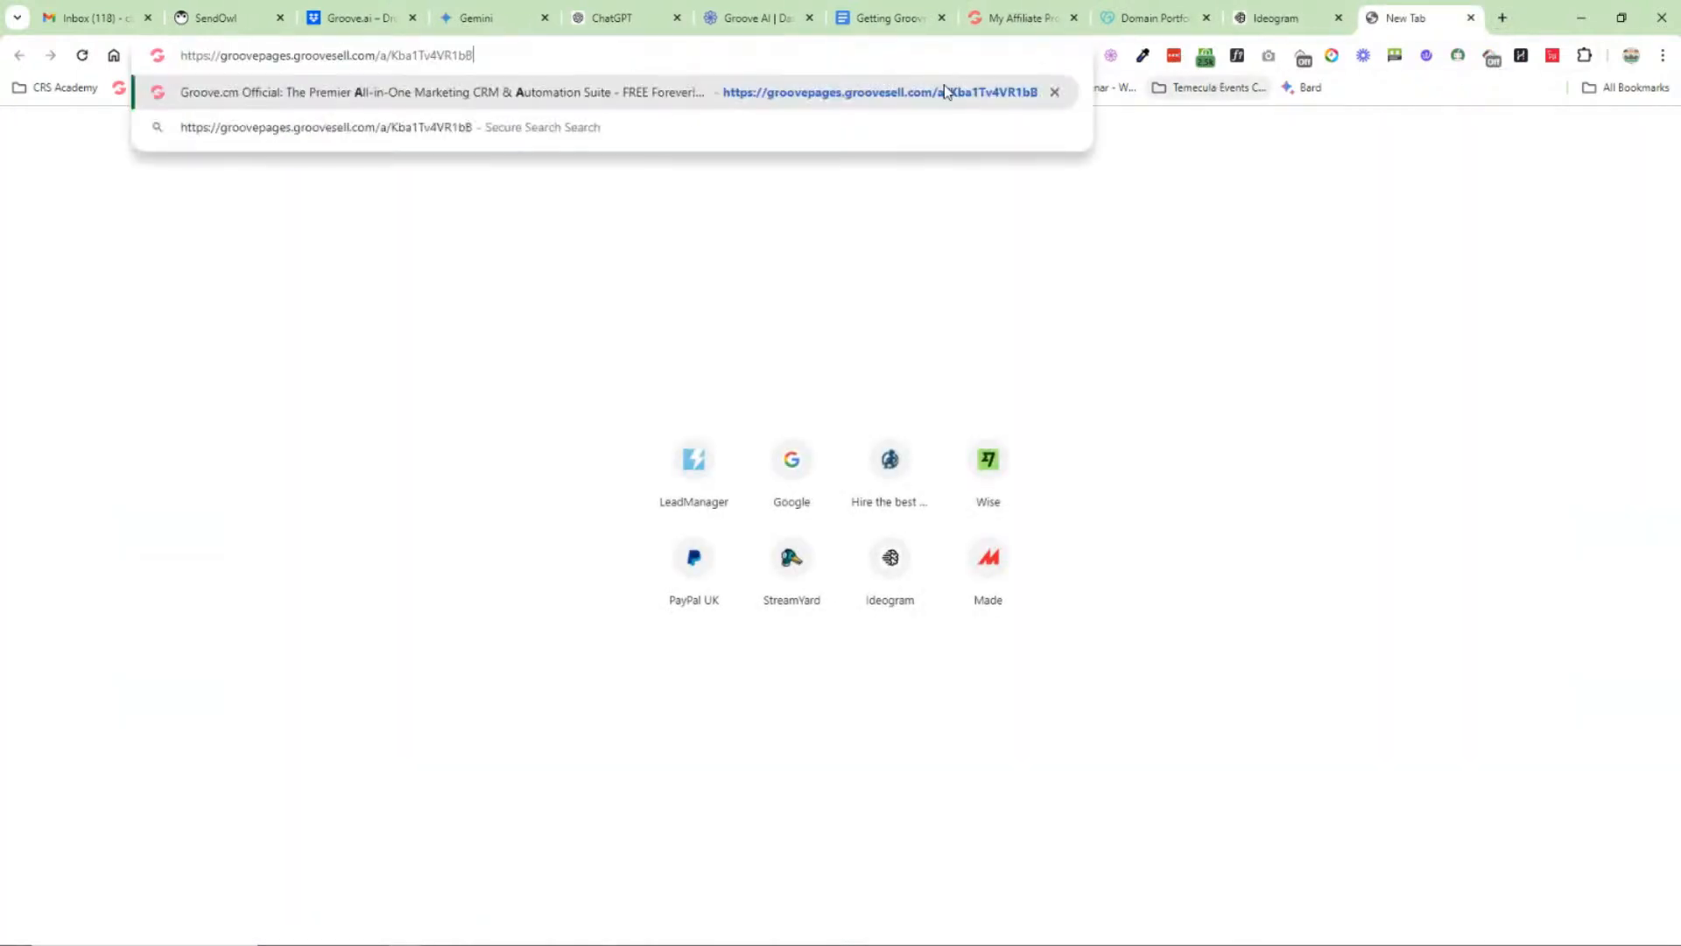
key(Return)
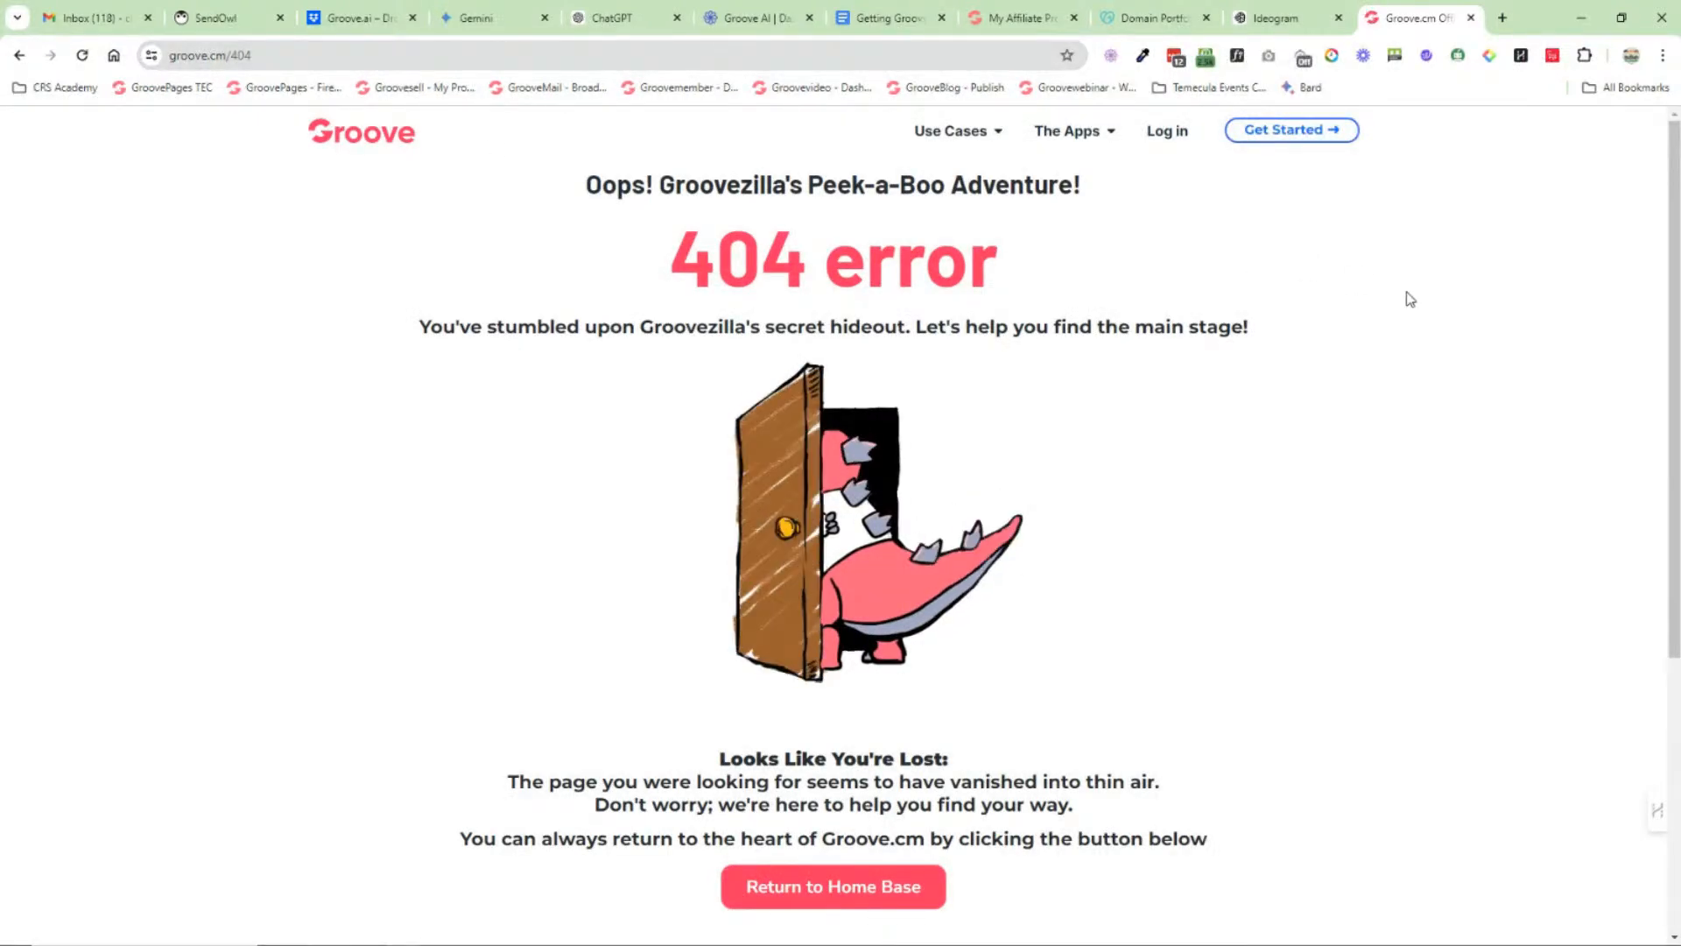
click(18, 57)
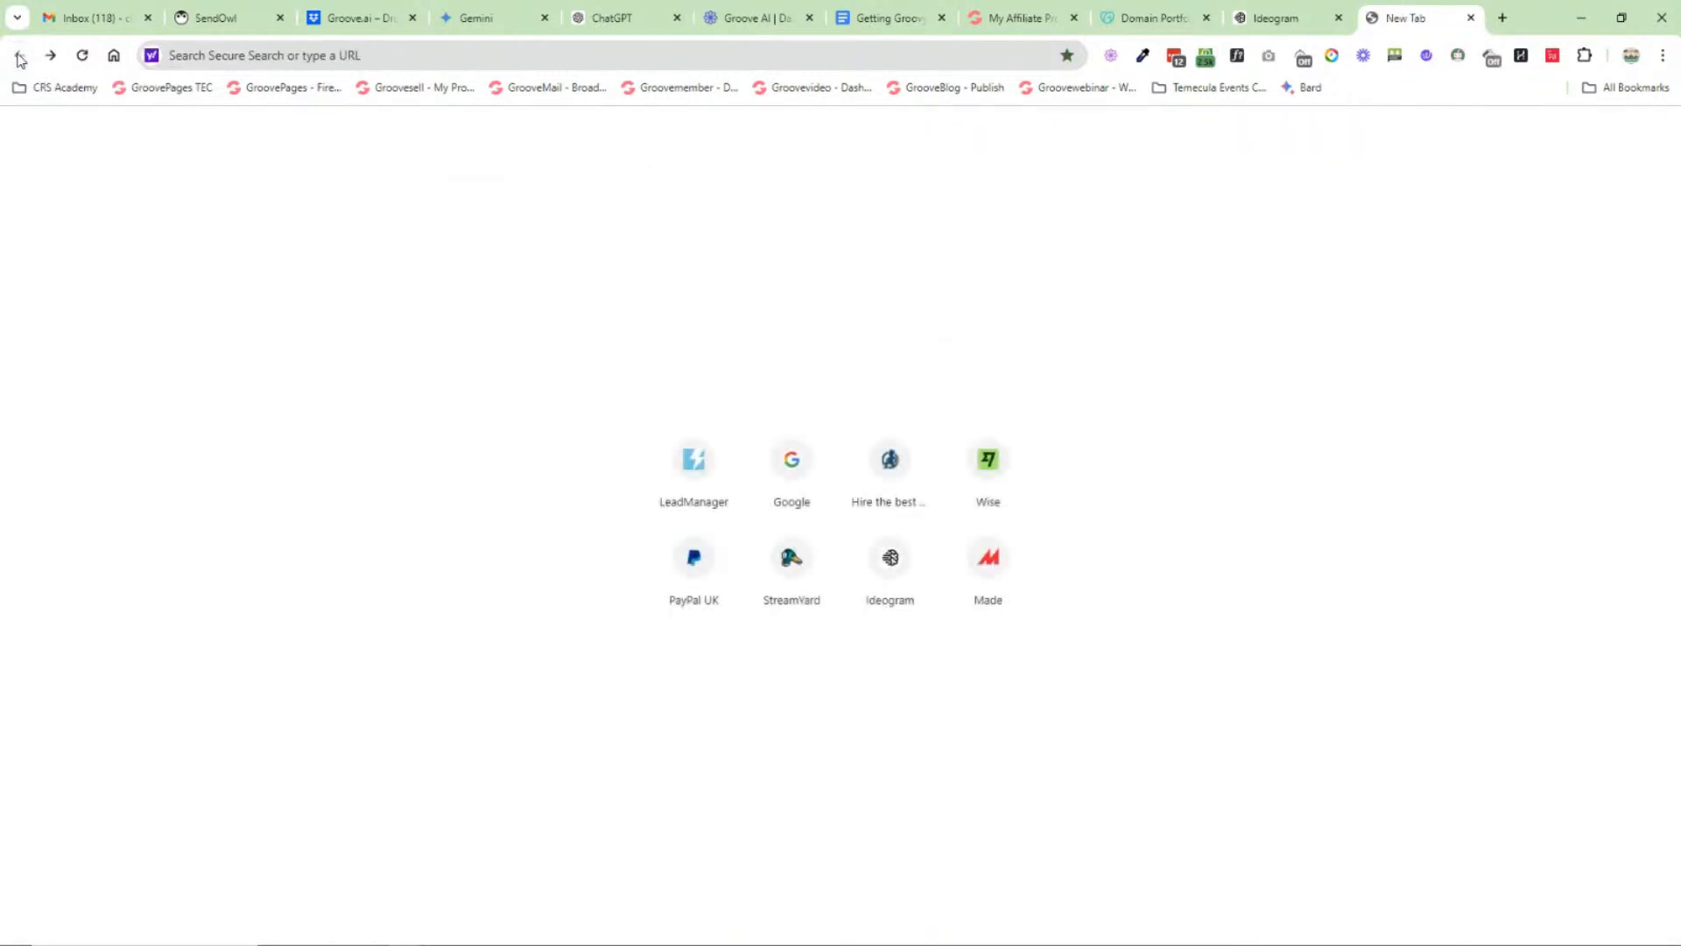
Step: Return to Groove, close the affiliate links and go back to the main Groove dashboard
click(1021, 18)
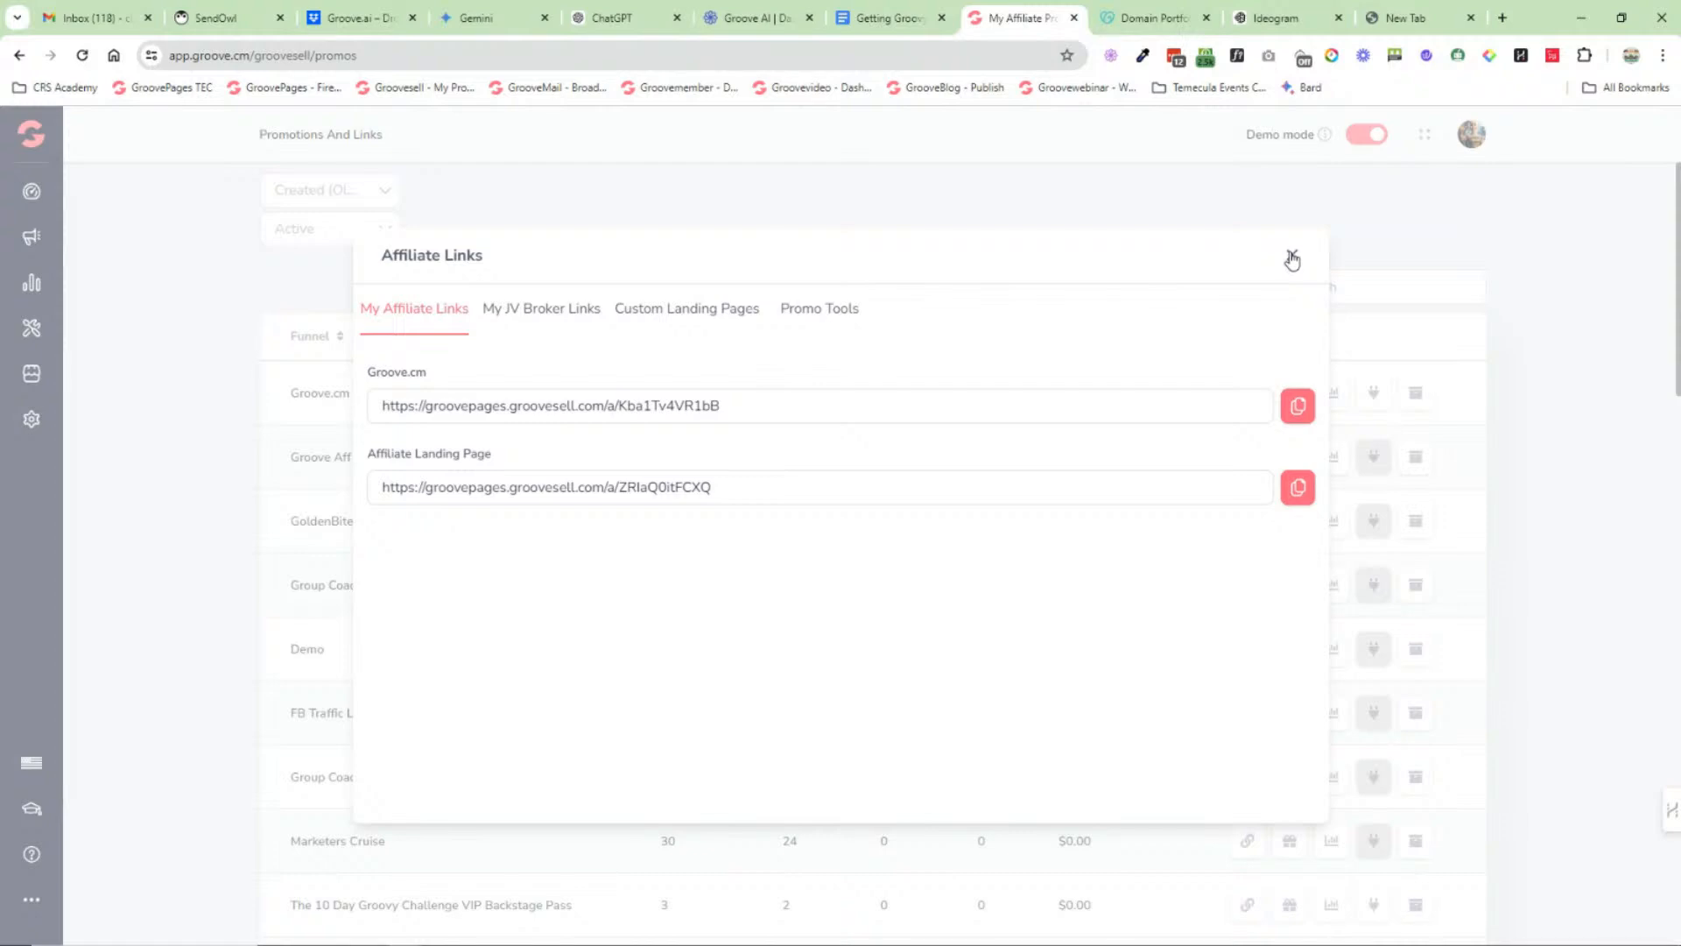
click(1292, 258)
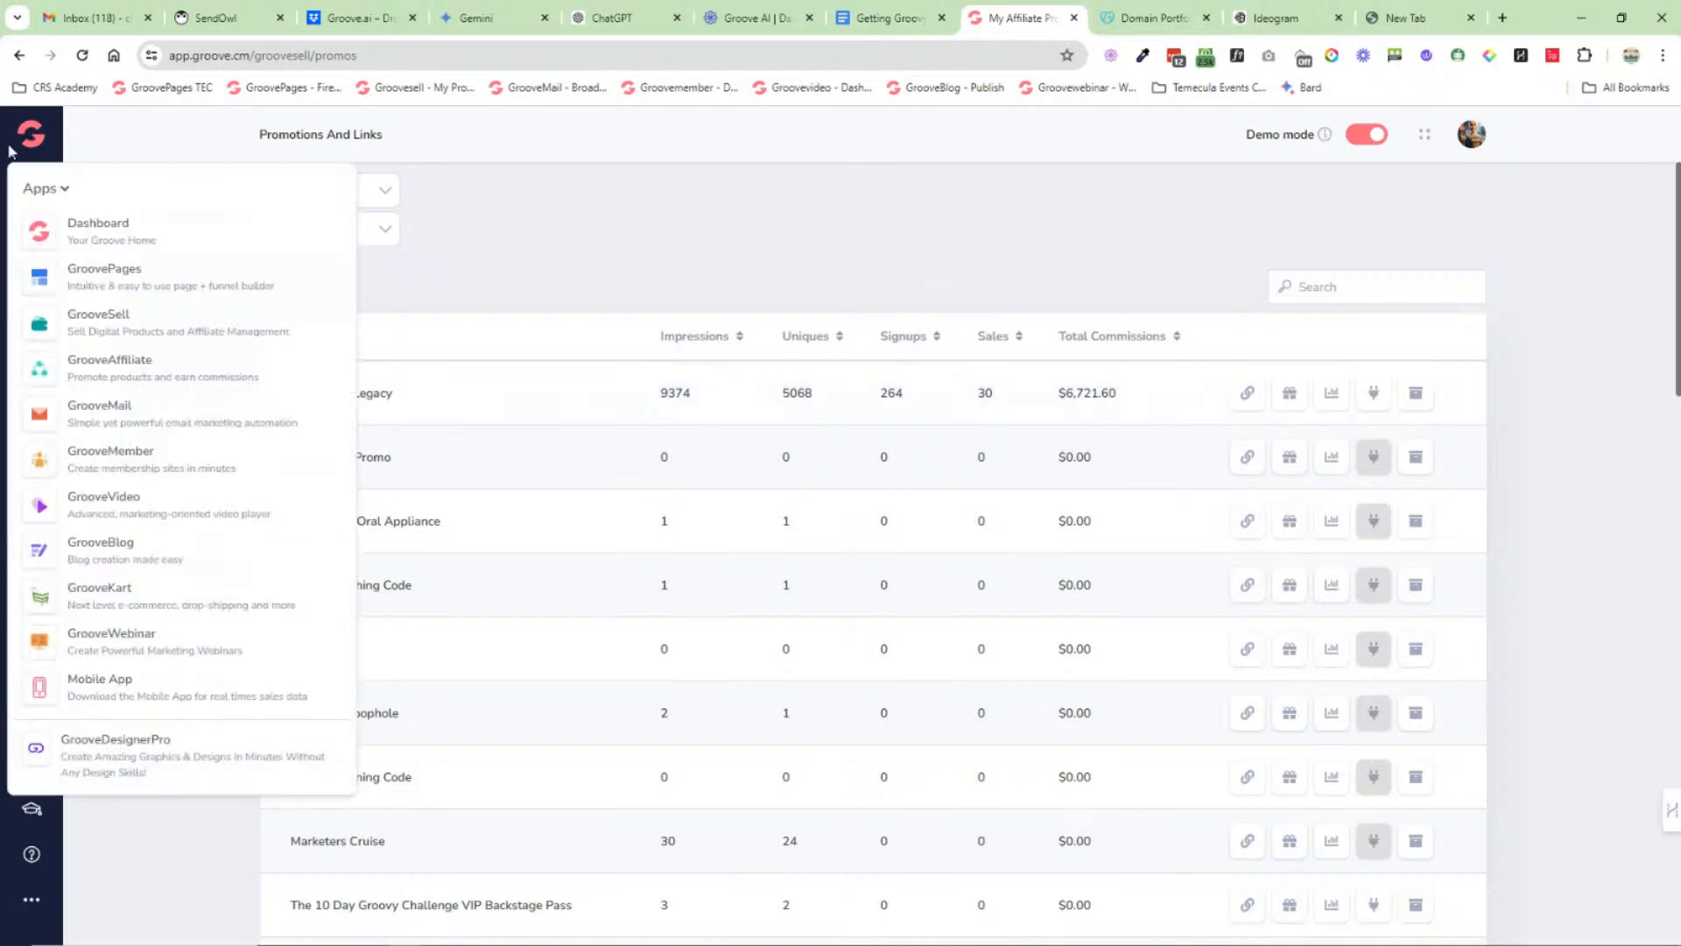
mouse_move(31, 135)
click(92, 236)
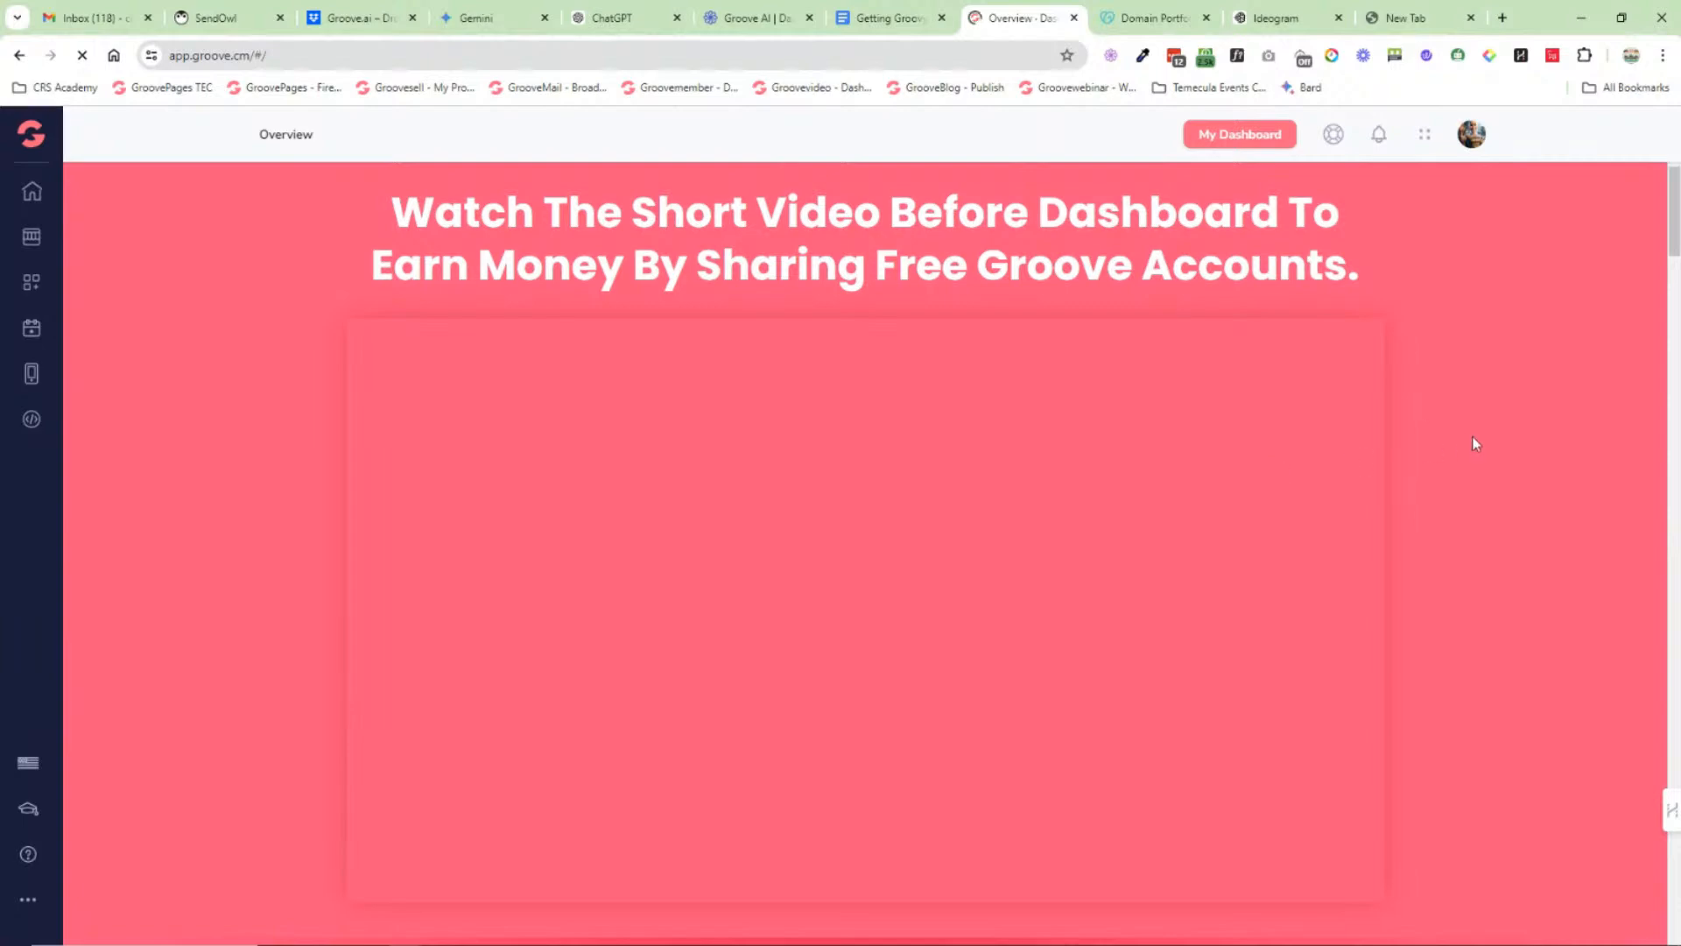
Step: Show the Promotion Tools section of the Groove affiliate program page with its list of affiliate links
scroll(1471, 438, down, 10)
scroll(1467, 431, down, 4)
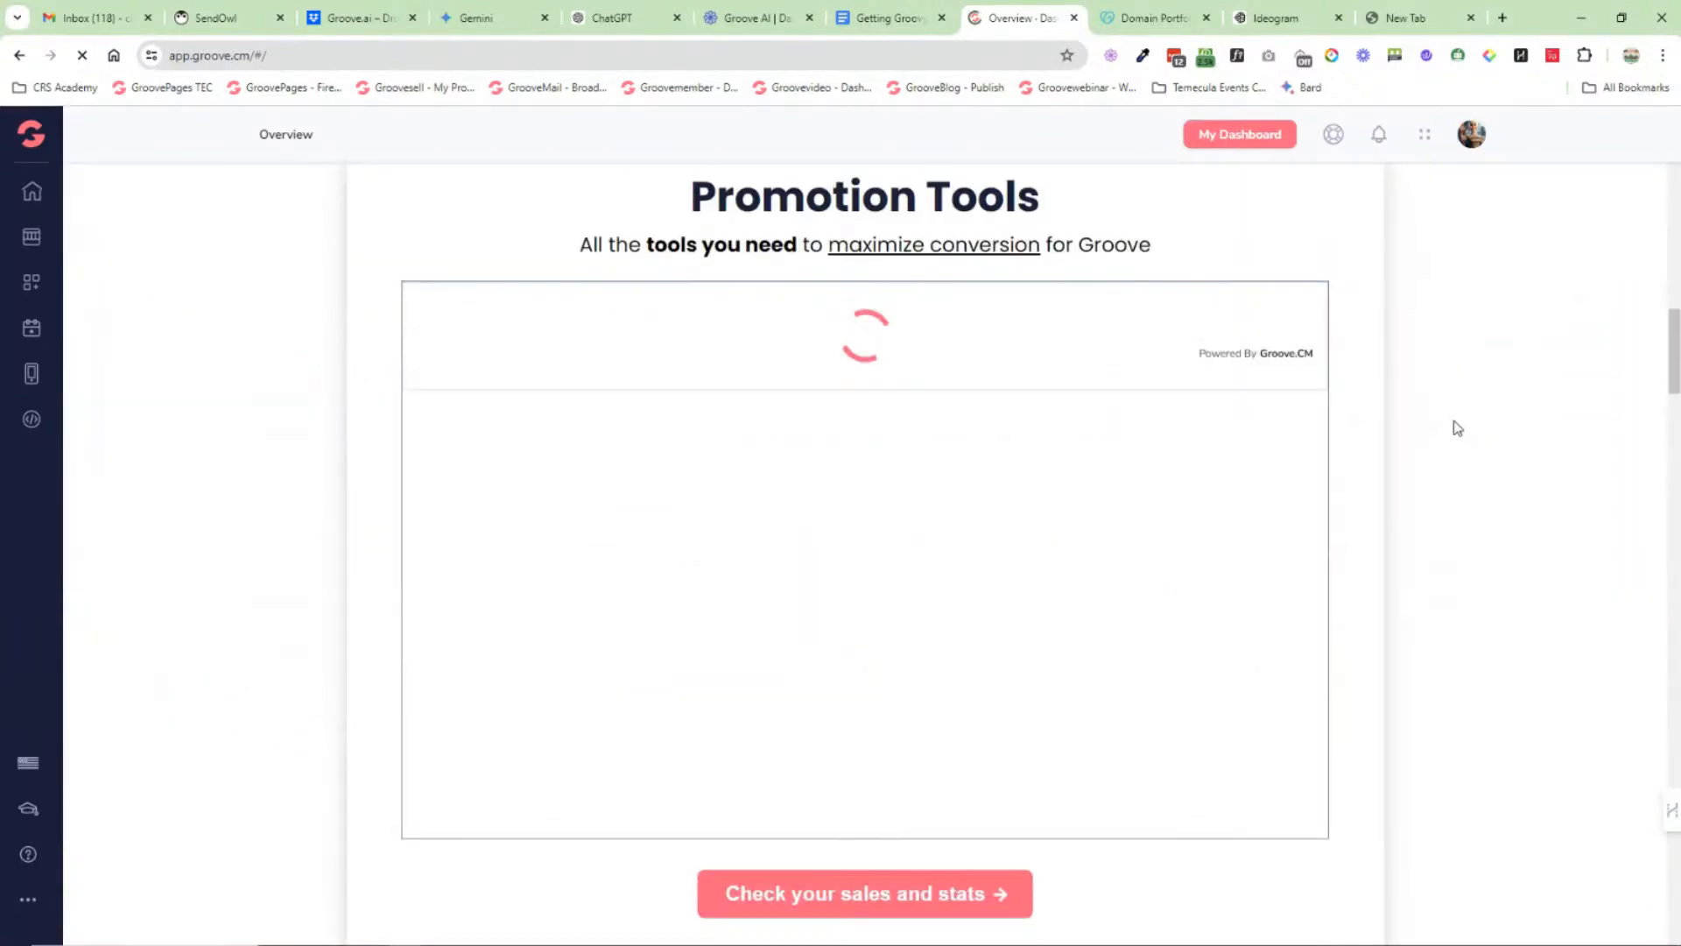
click(781, 450)
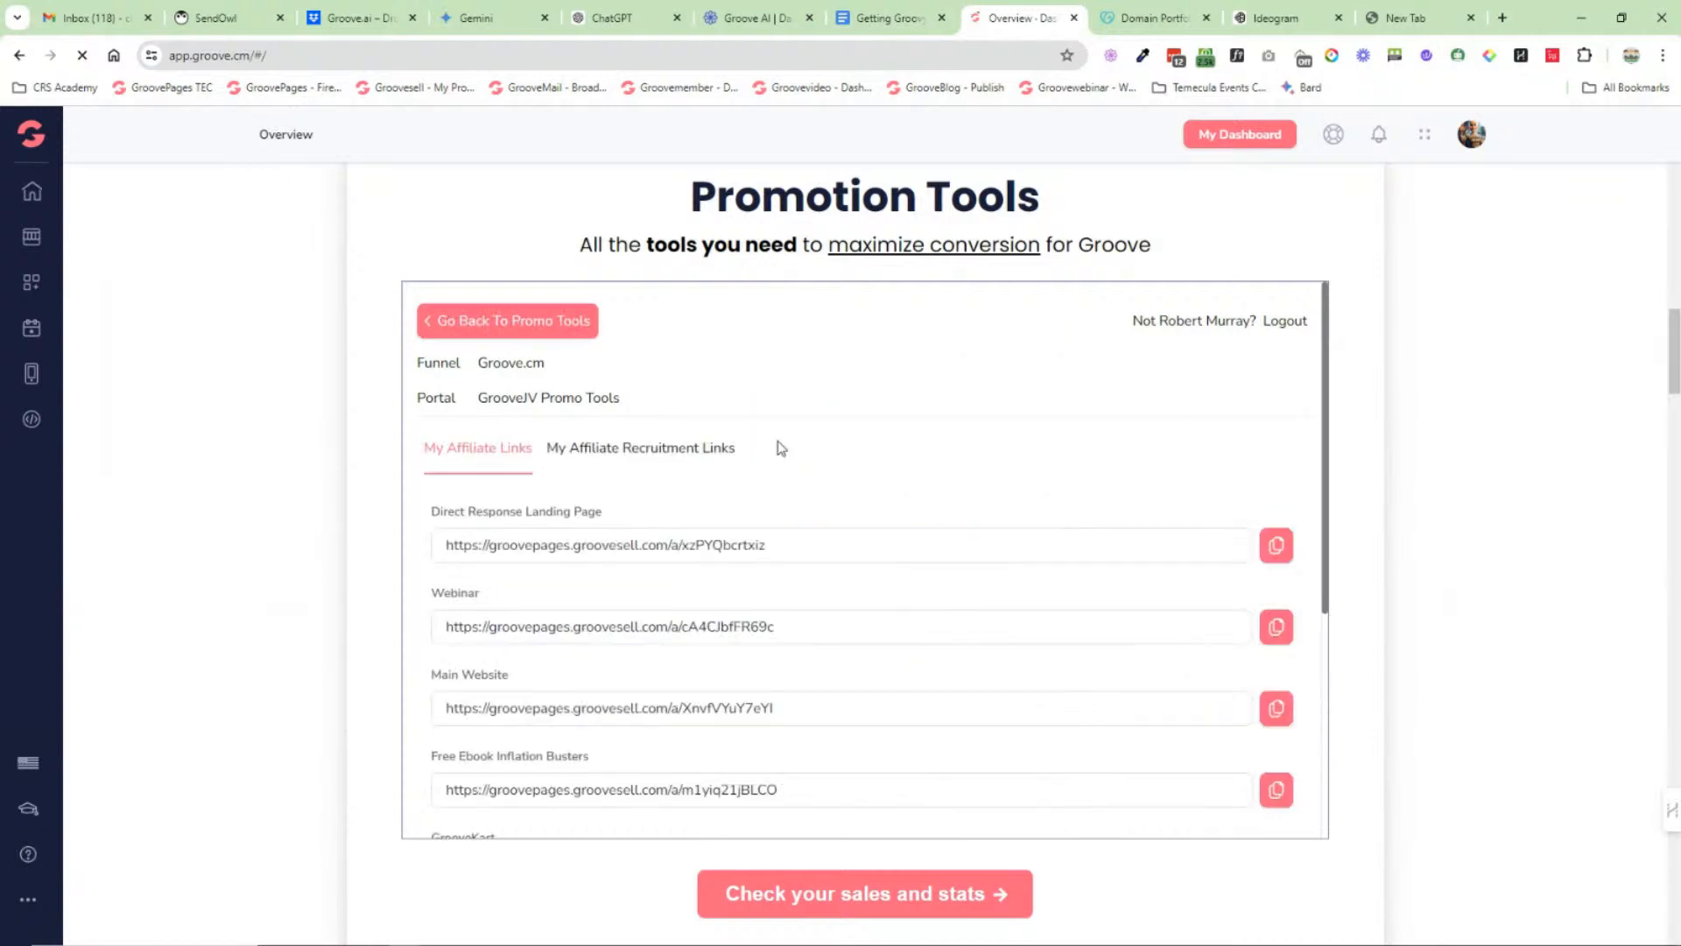
Step: Load the copied Groove affiliate link again in the blank browser tab to test it
click(1406, 19)
click(287, 60)
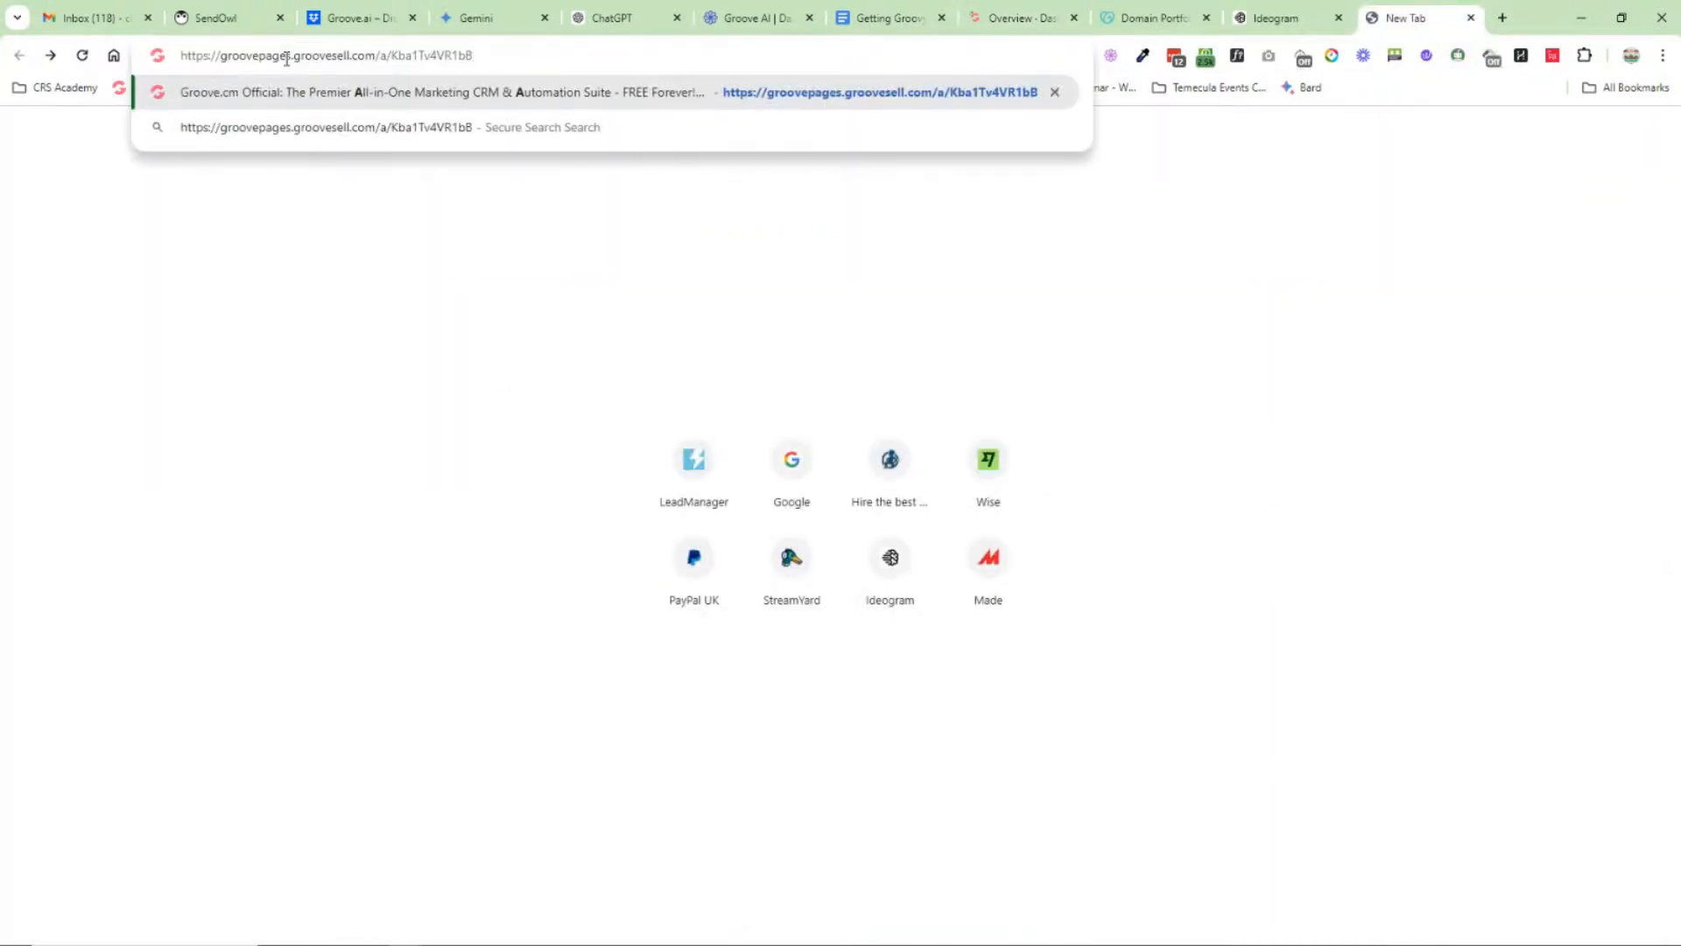
key(Return)
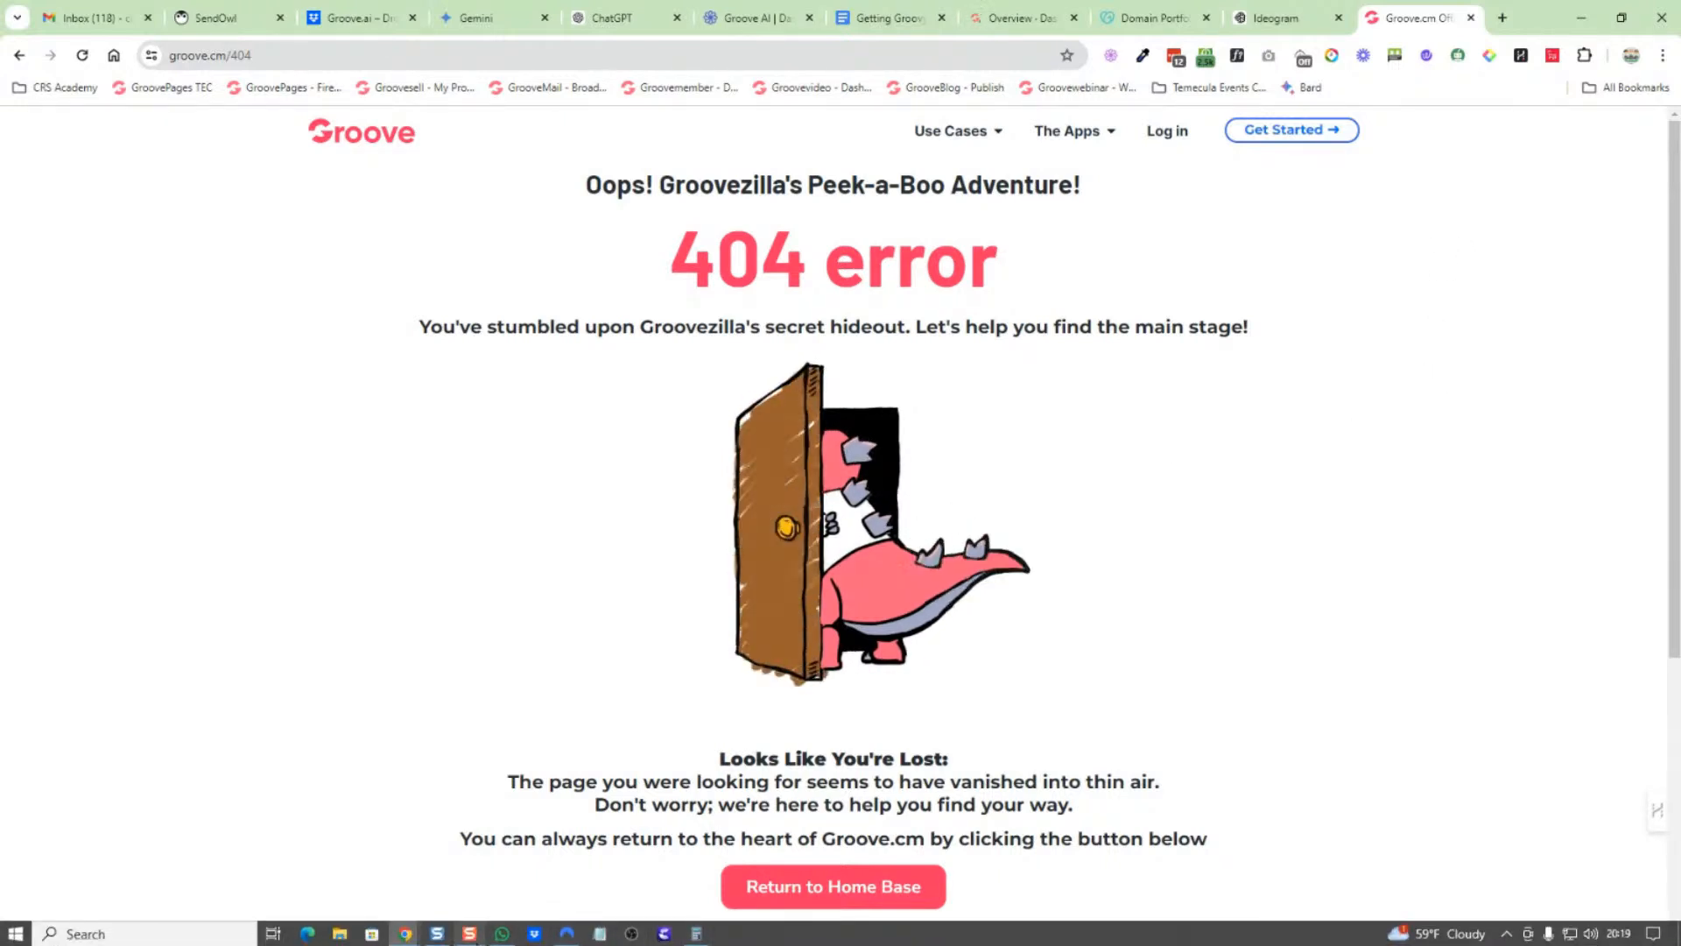
click(469, 933)
click(1288, 459)
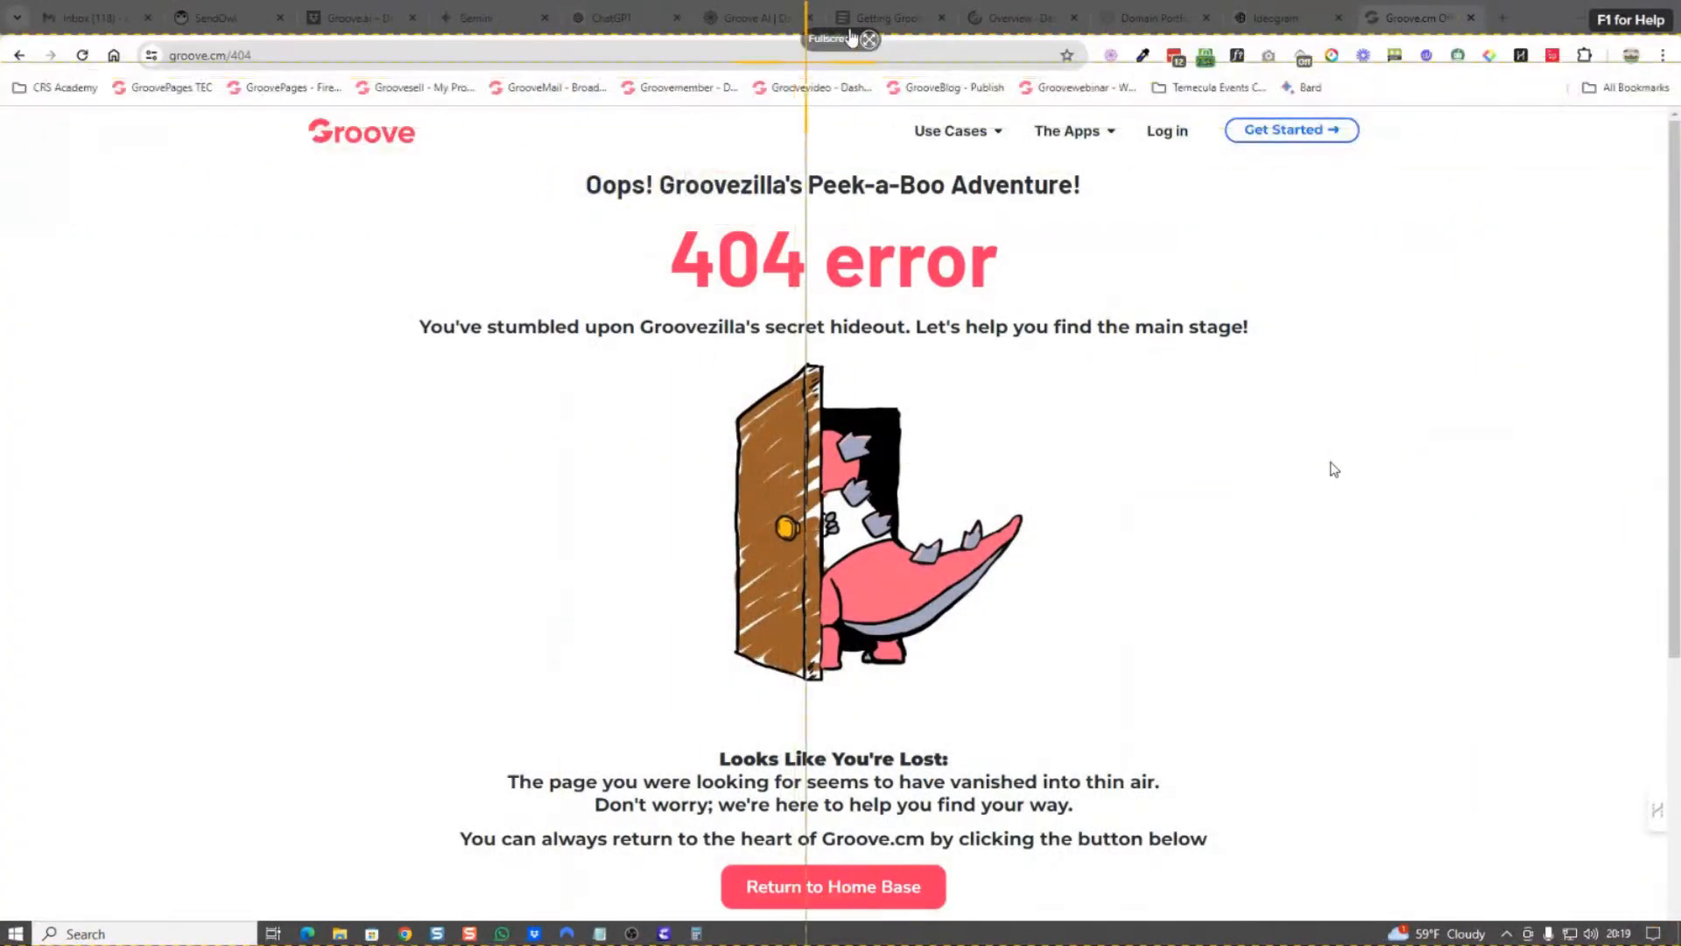
click(860, 48)
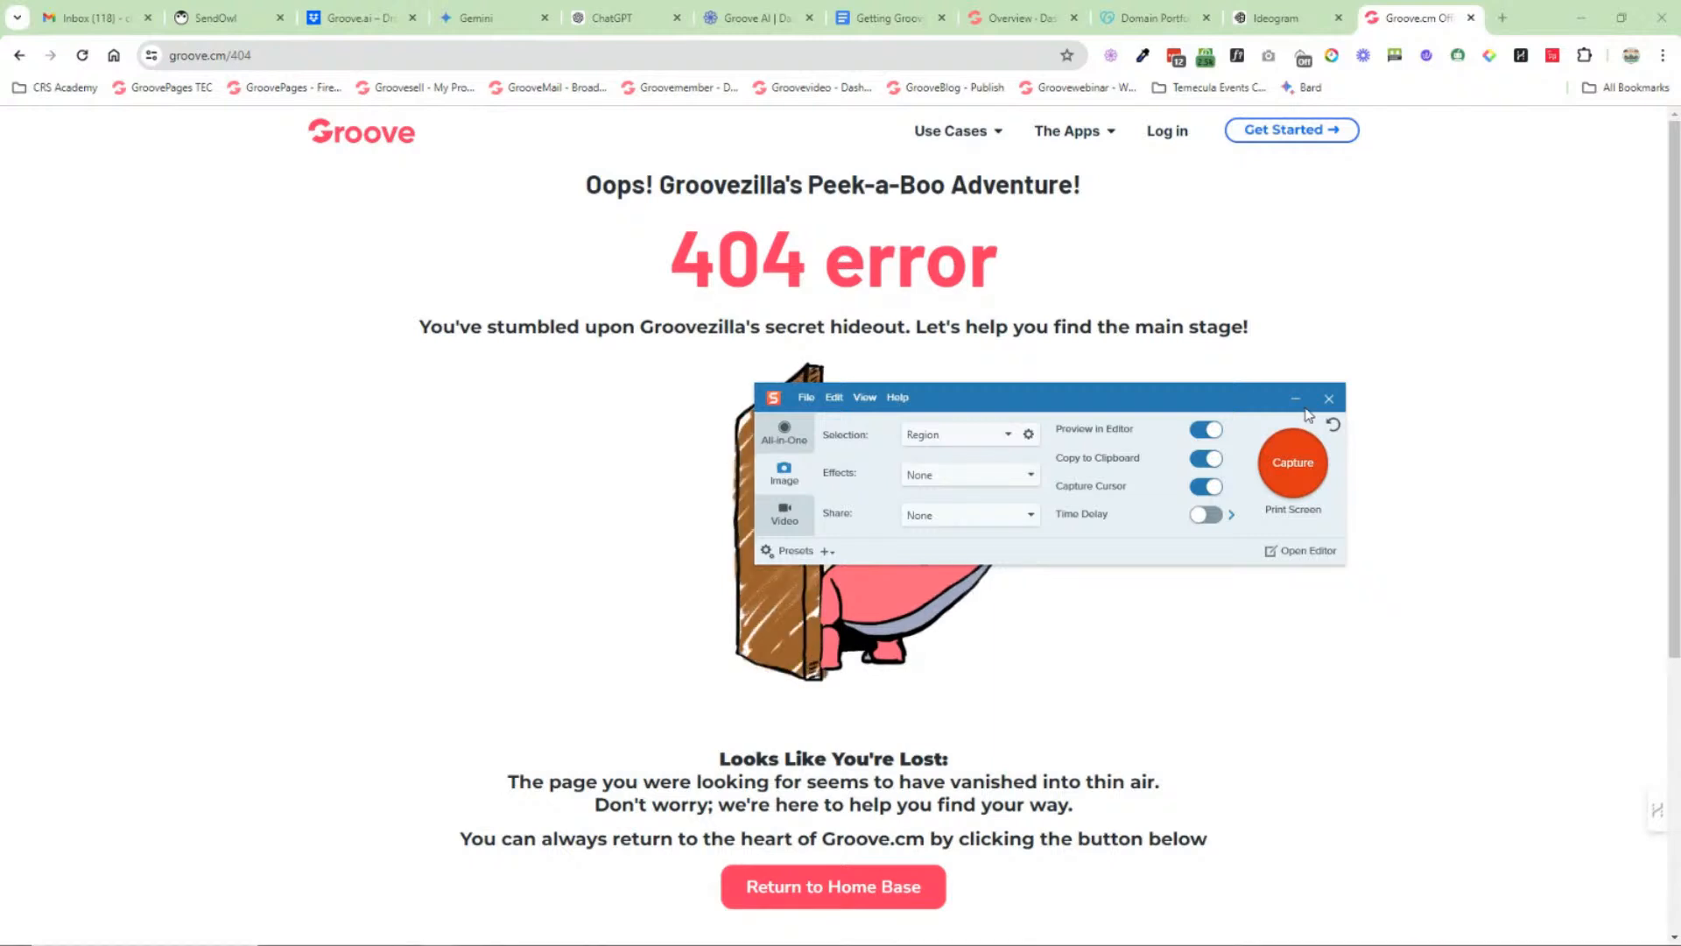
click(1295, 405)
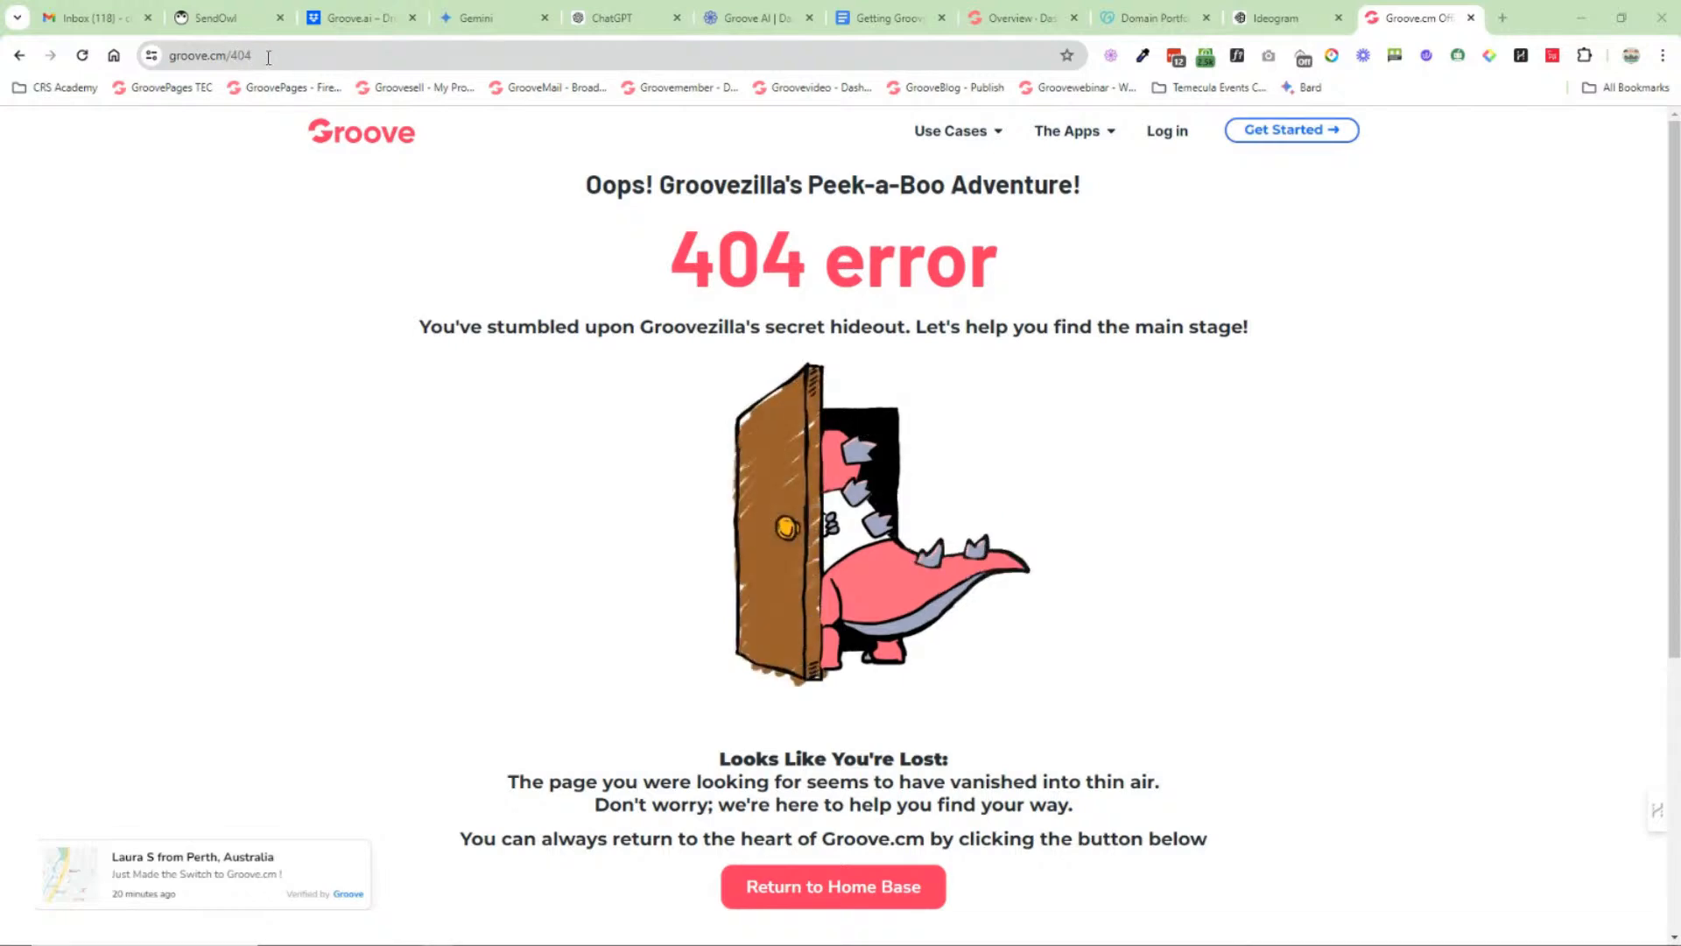
Step: Close the link test tab and go from the affiliate program page, with its intro video paused, to My Dashboard
click(1472, 18)
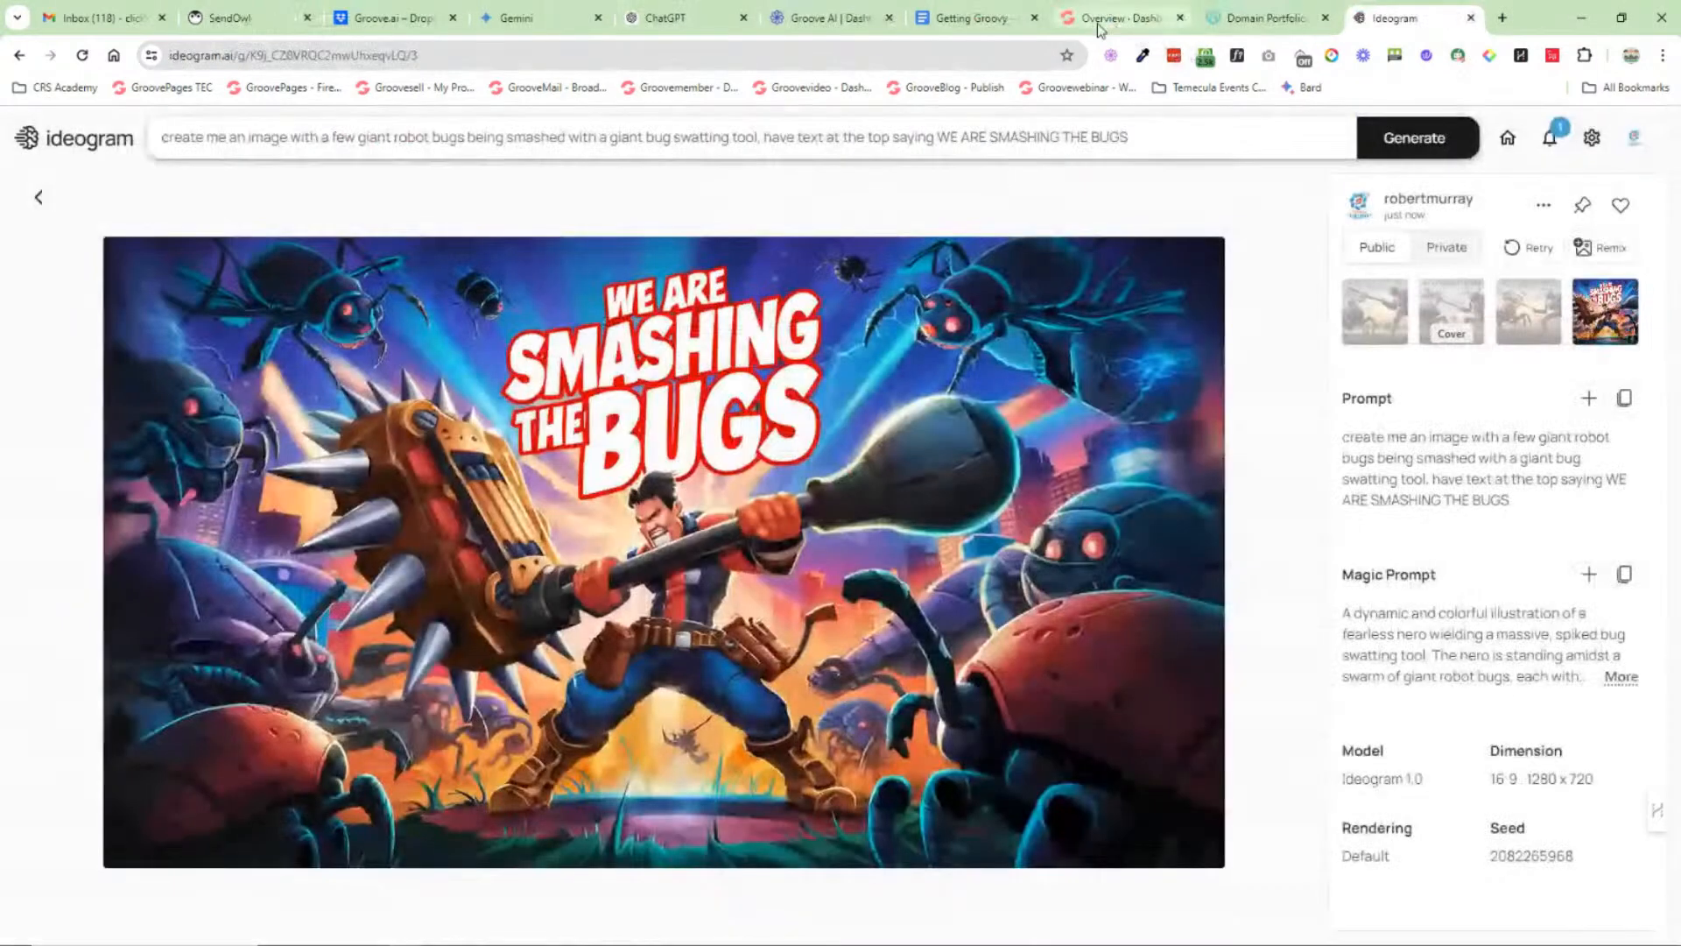
click(1097, 21)
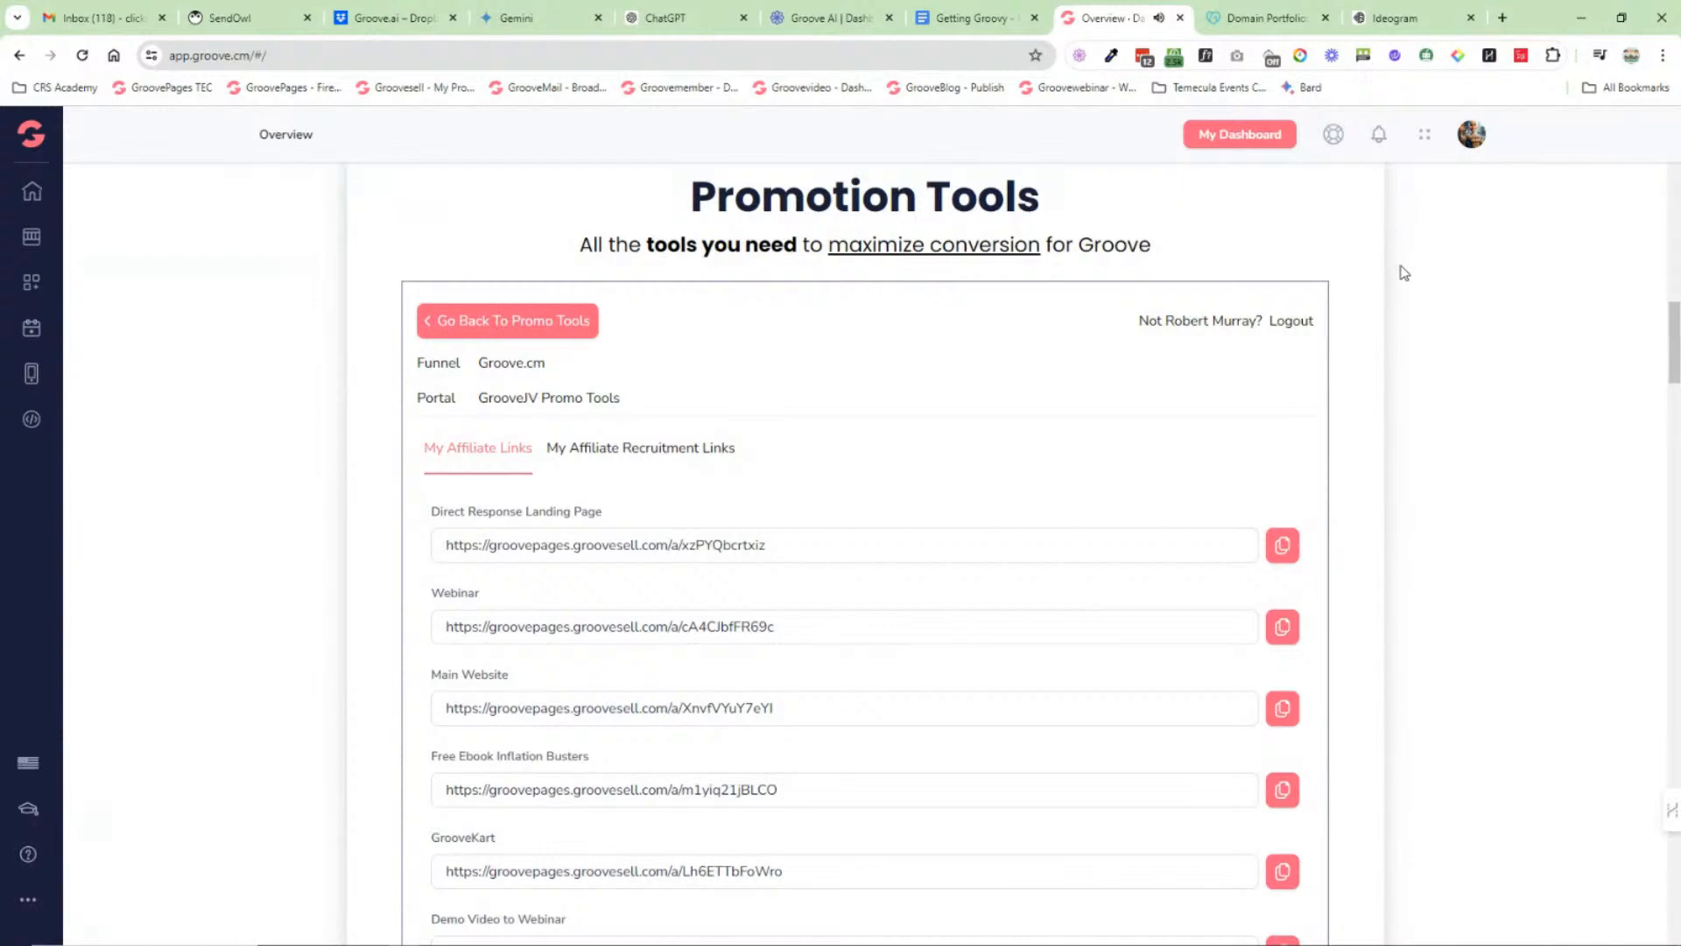
scroll(1182, 365, up, 6)
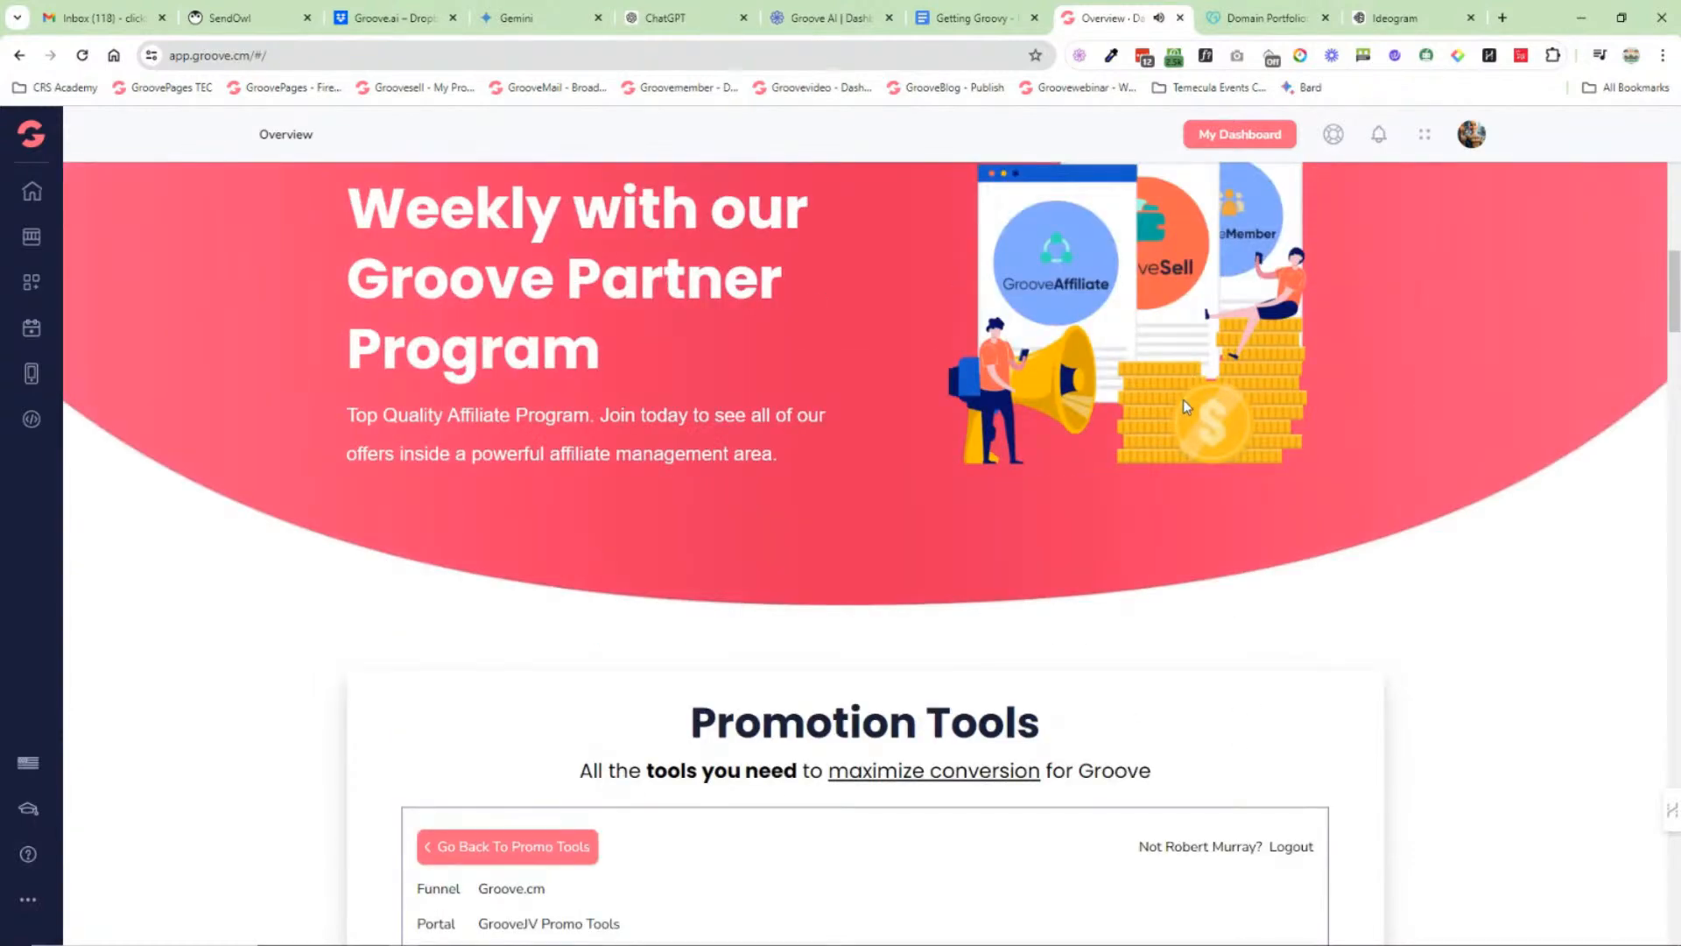
scroll(1179, 387, up, 6)
click(400, 538)
scroll(1243, 479, up, 4)
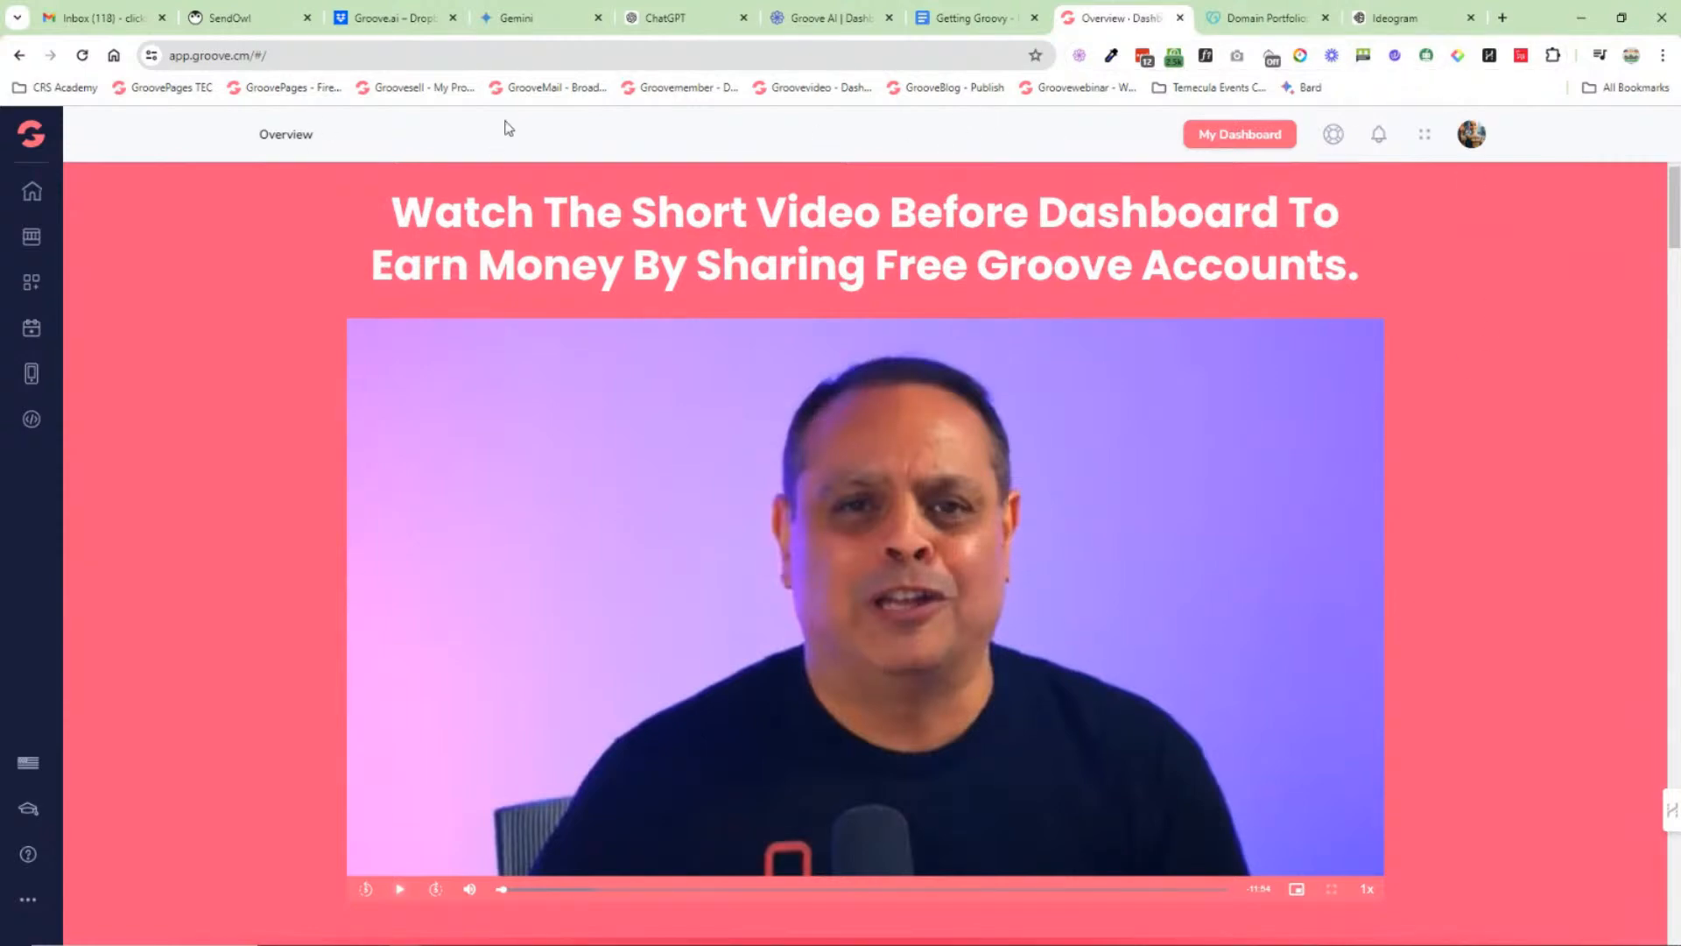
click(1254, 136)
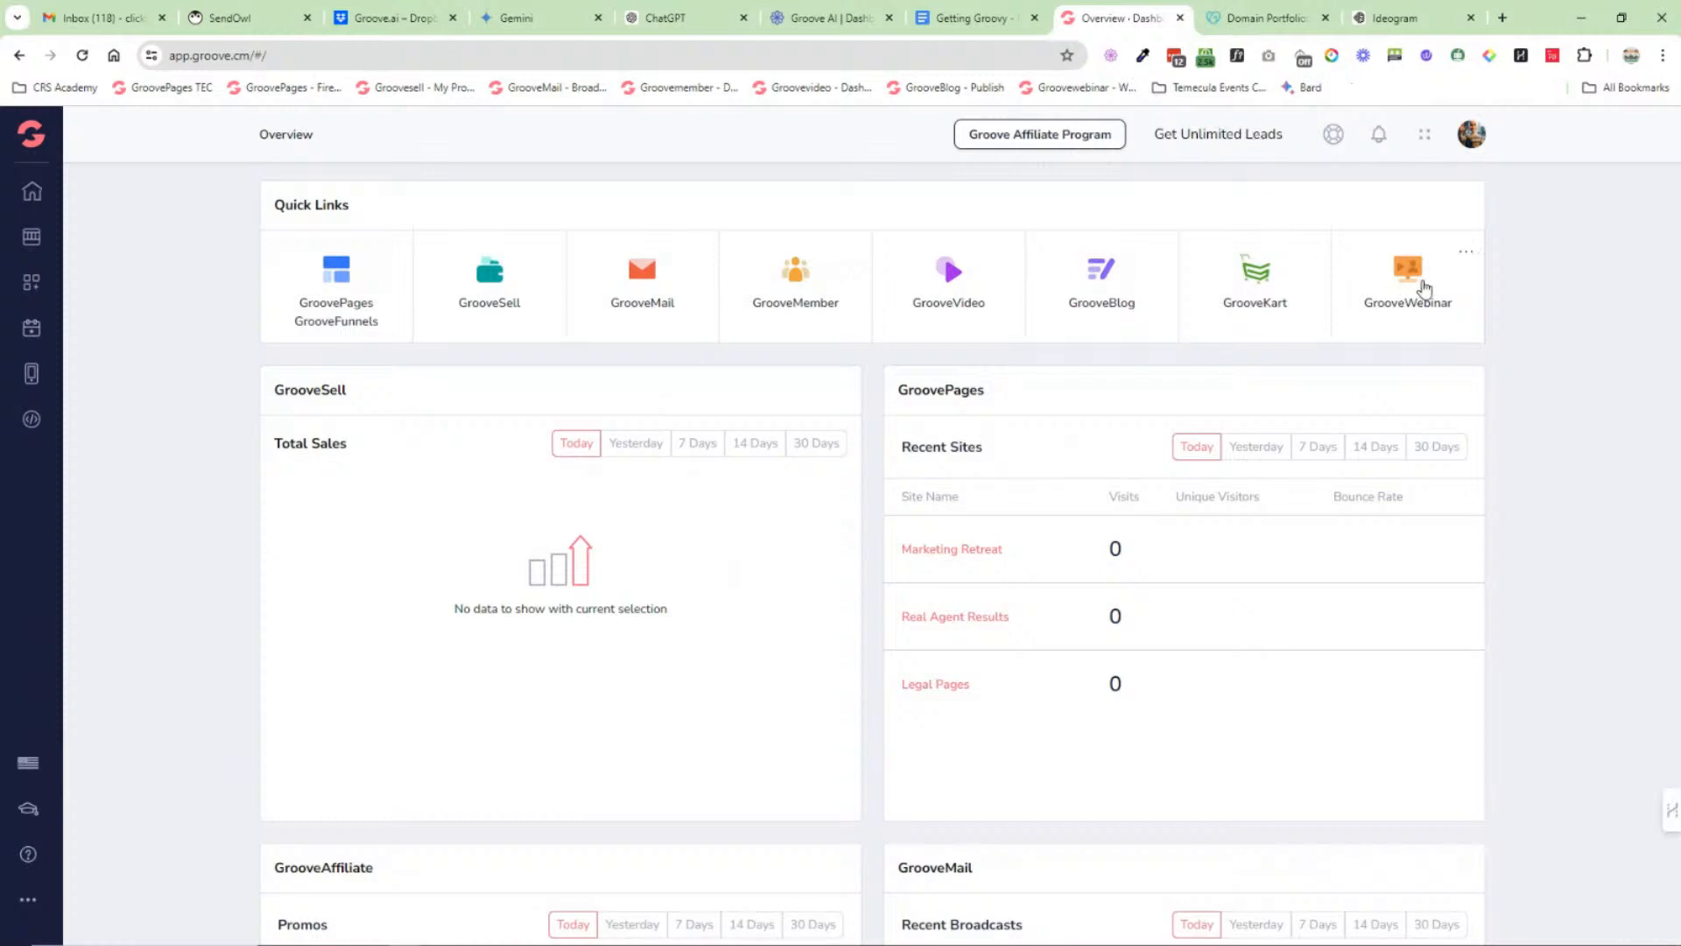
Step: Open Tracking Links in GrooveAffiliate, view the Create New Tracking Link form and leave it without saving
mouse_move(32, 179)
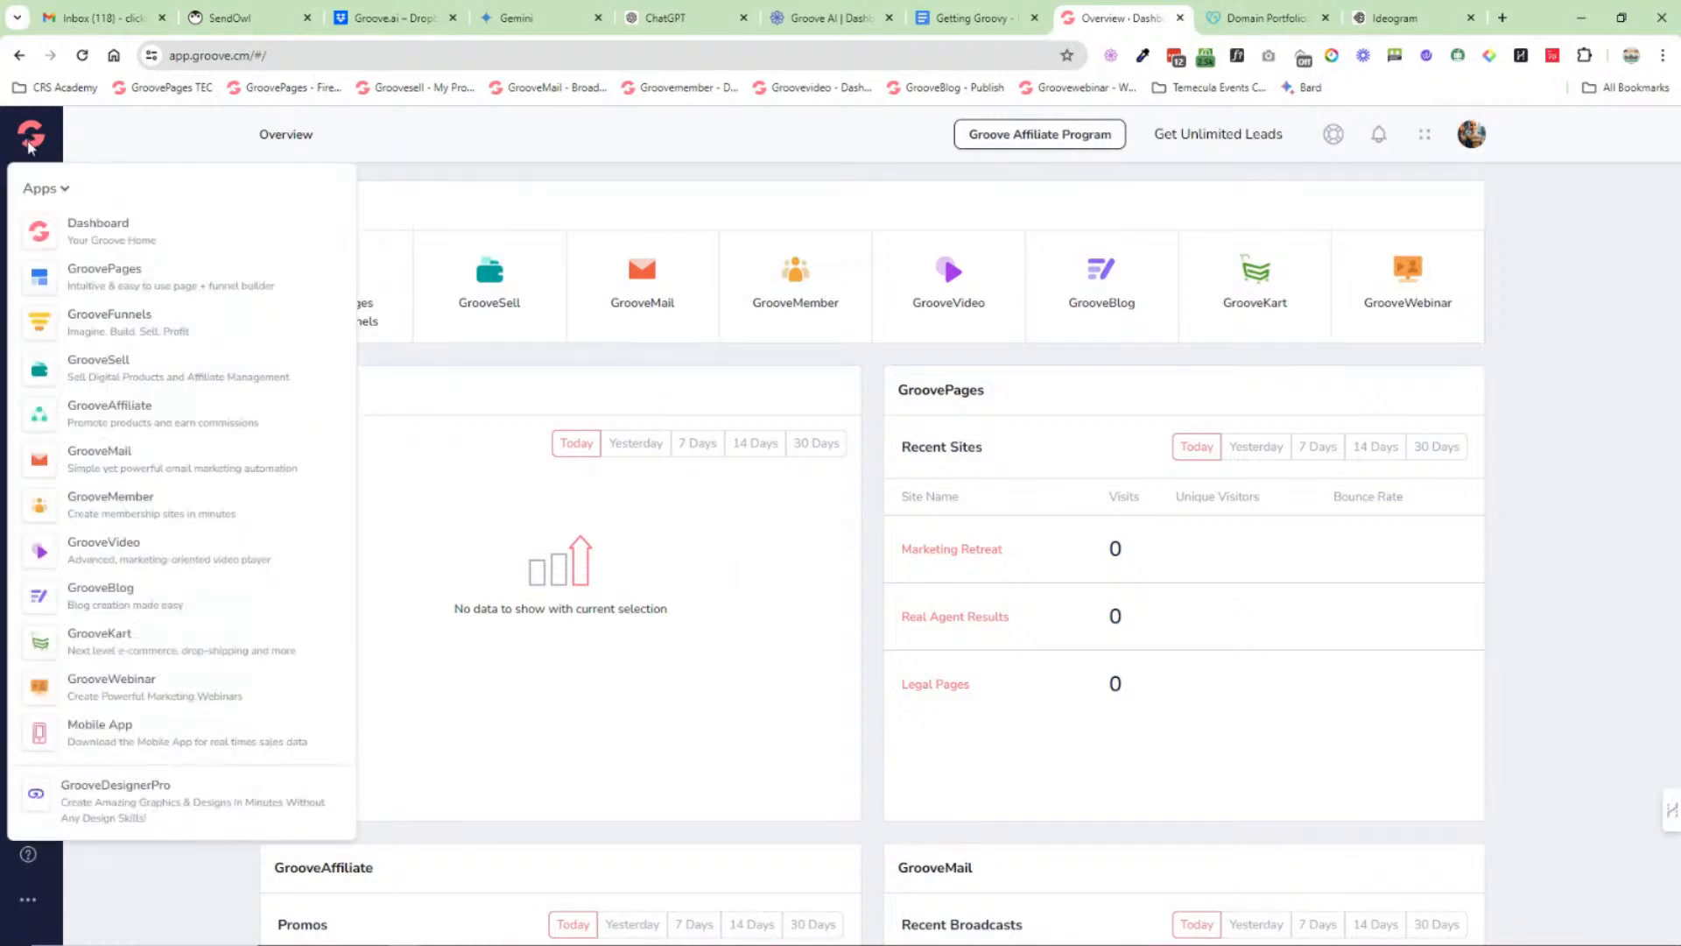
click(98, 414)
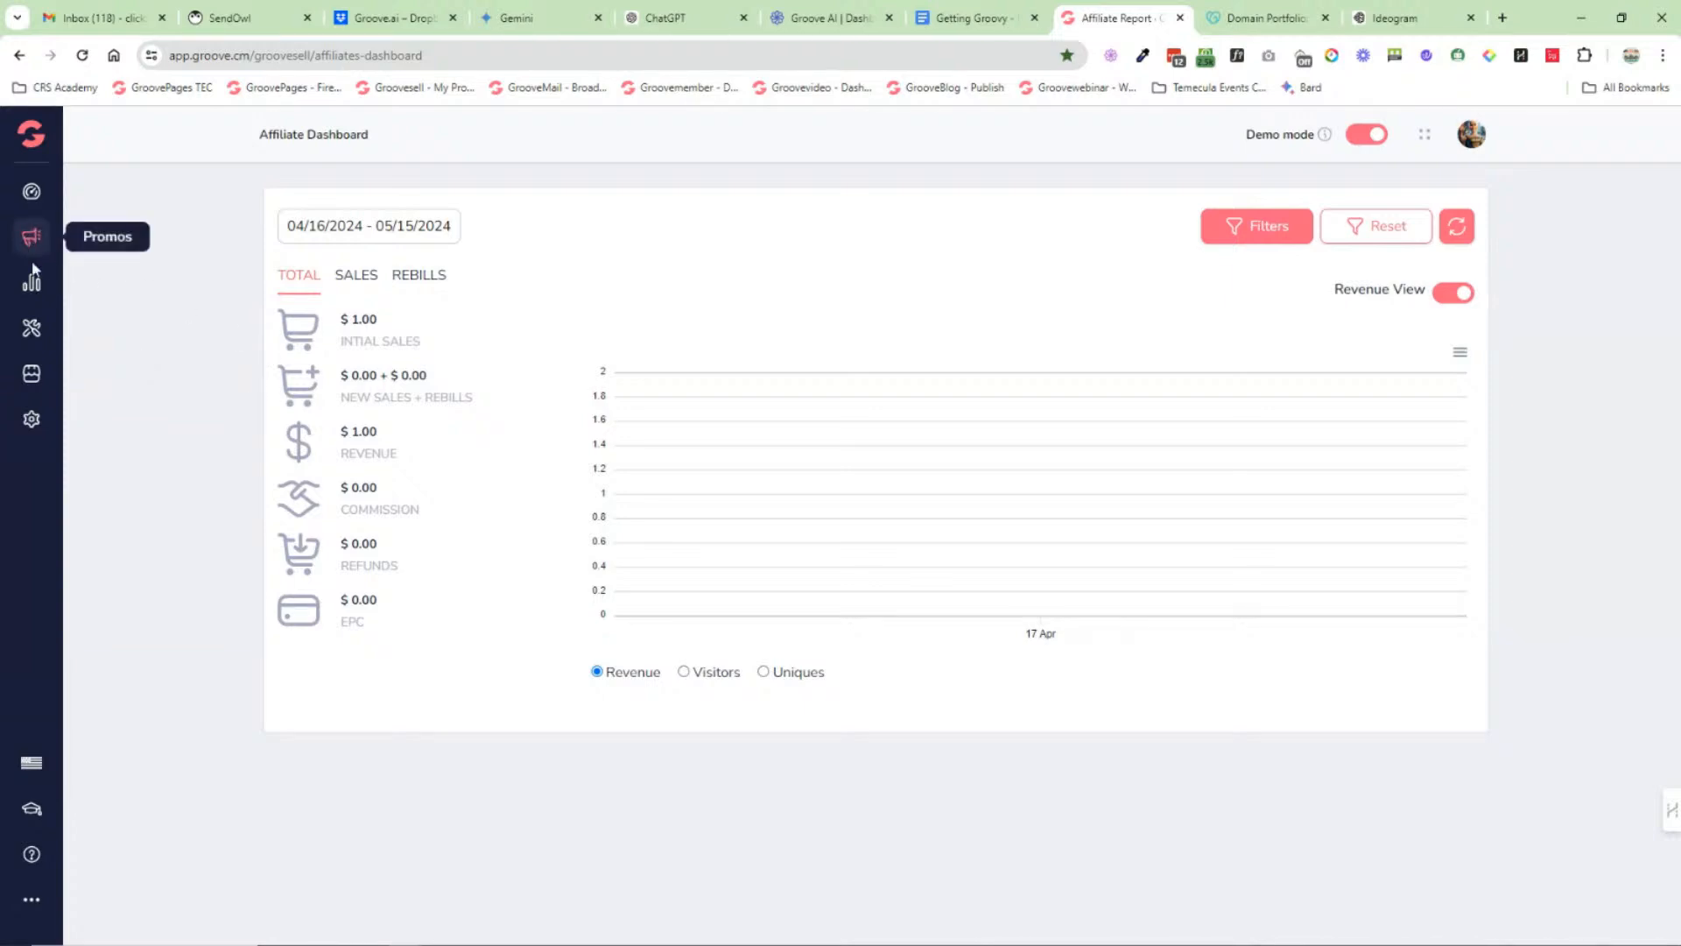
click(32, 328)
click(126, 235)
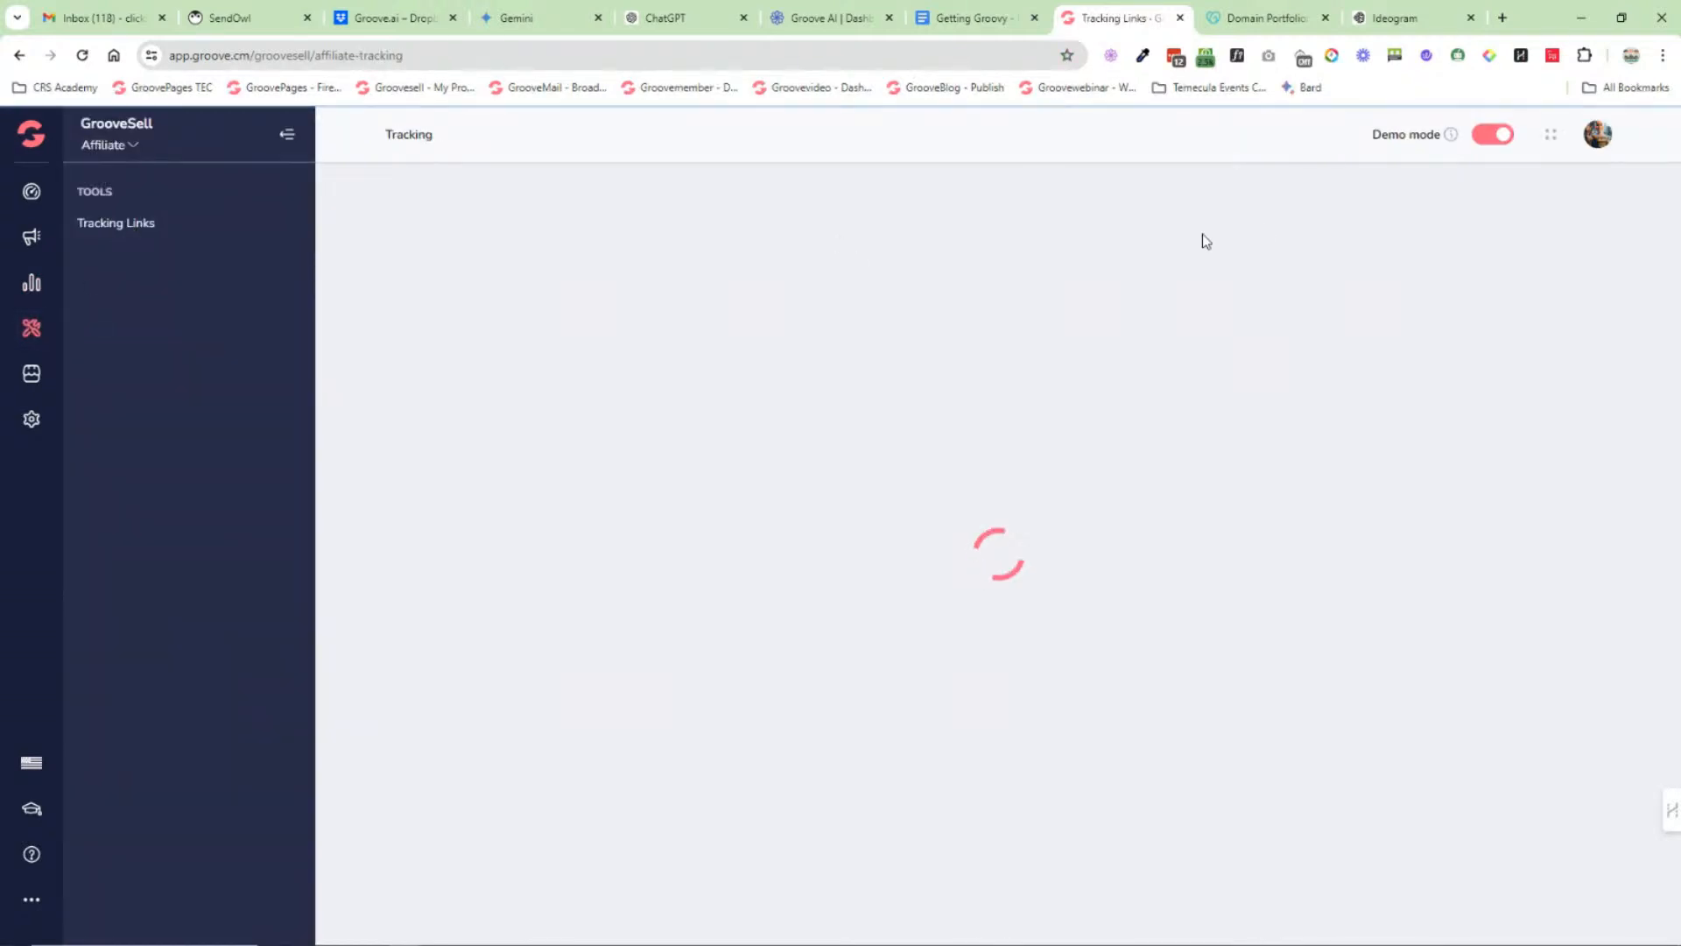
click(1552, 201)
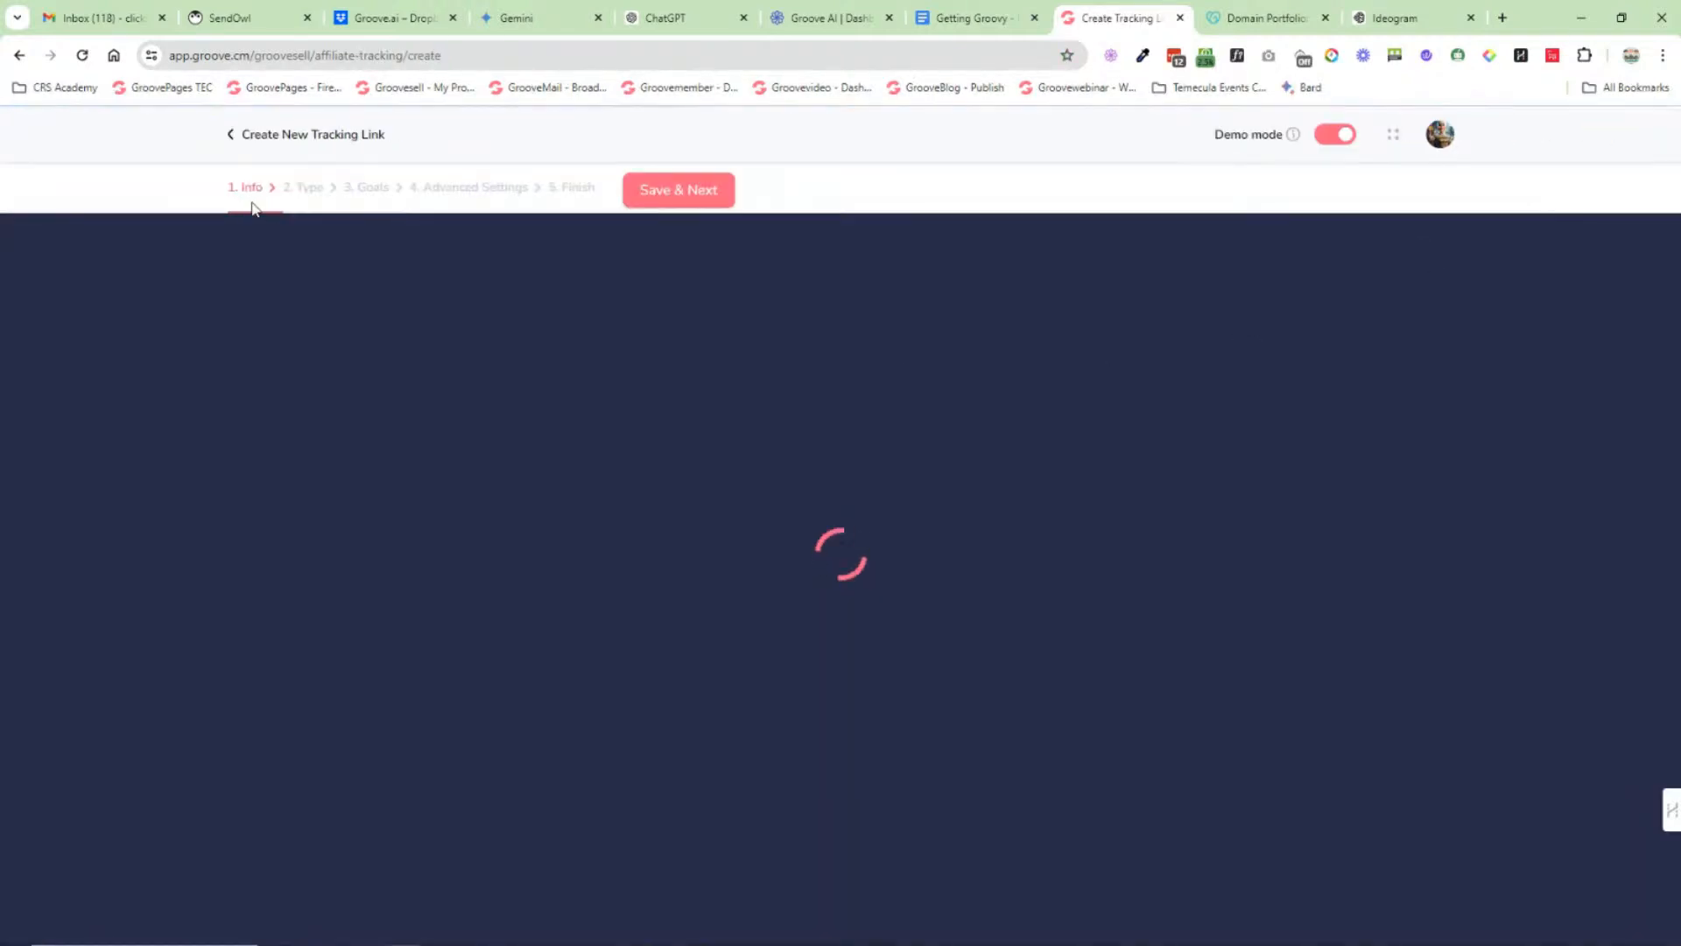
click(232, 136)
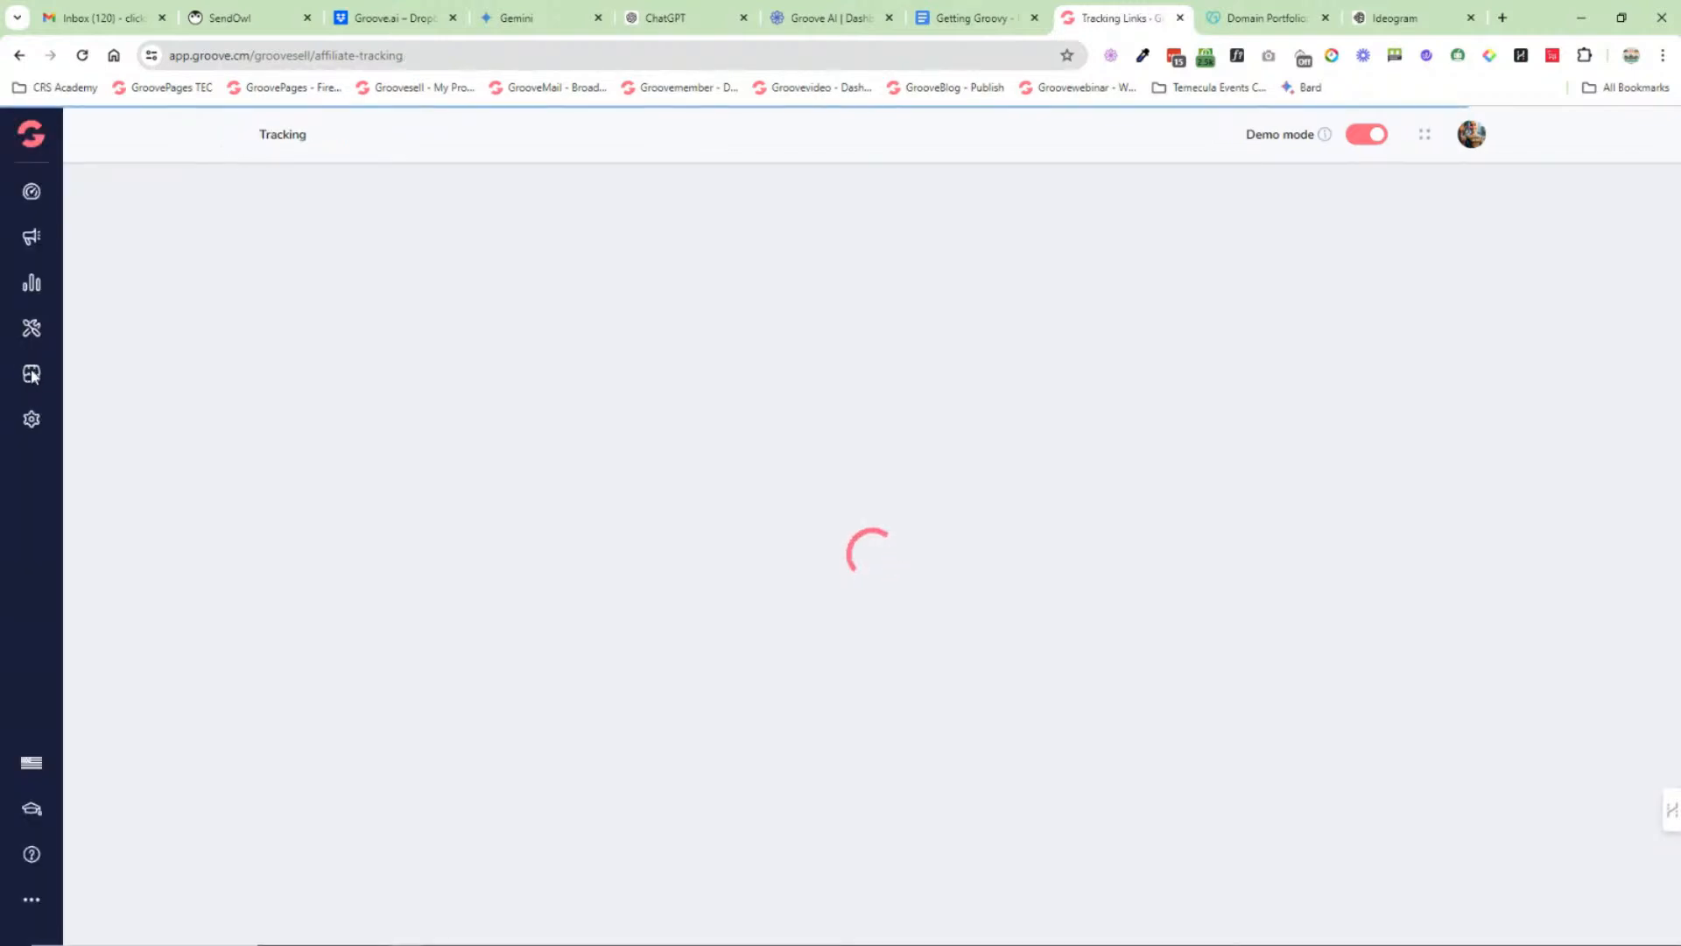
Step: View the affiliate settings and return to the main Groove dashboard
click(32, 419)
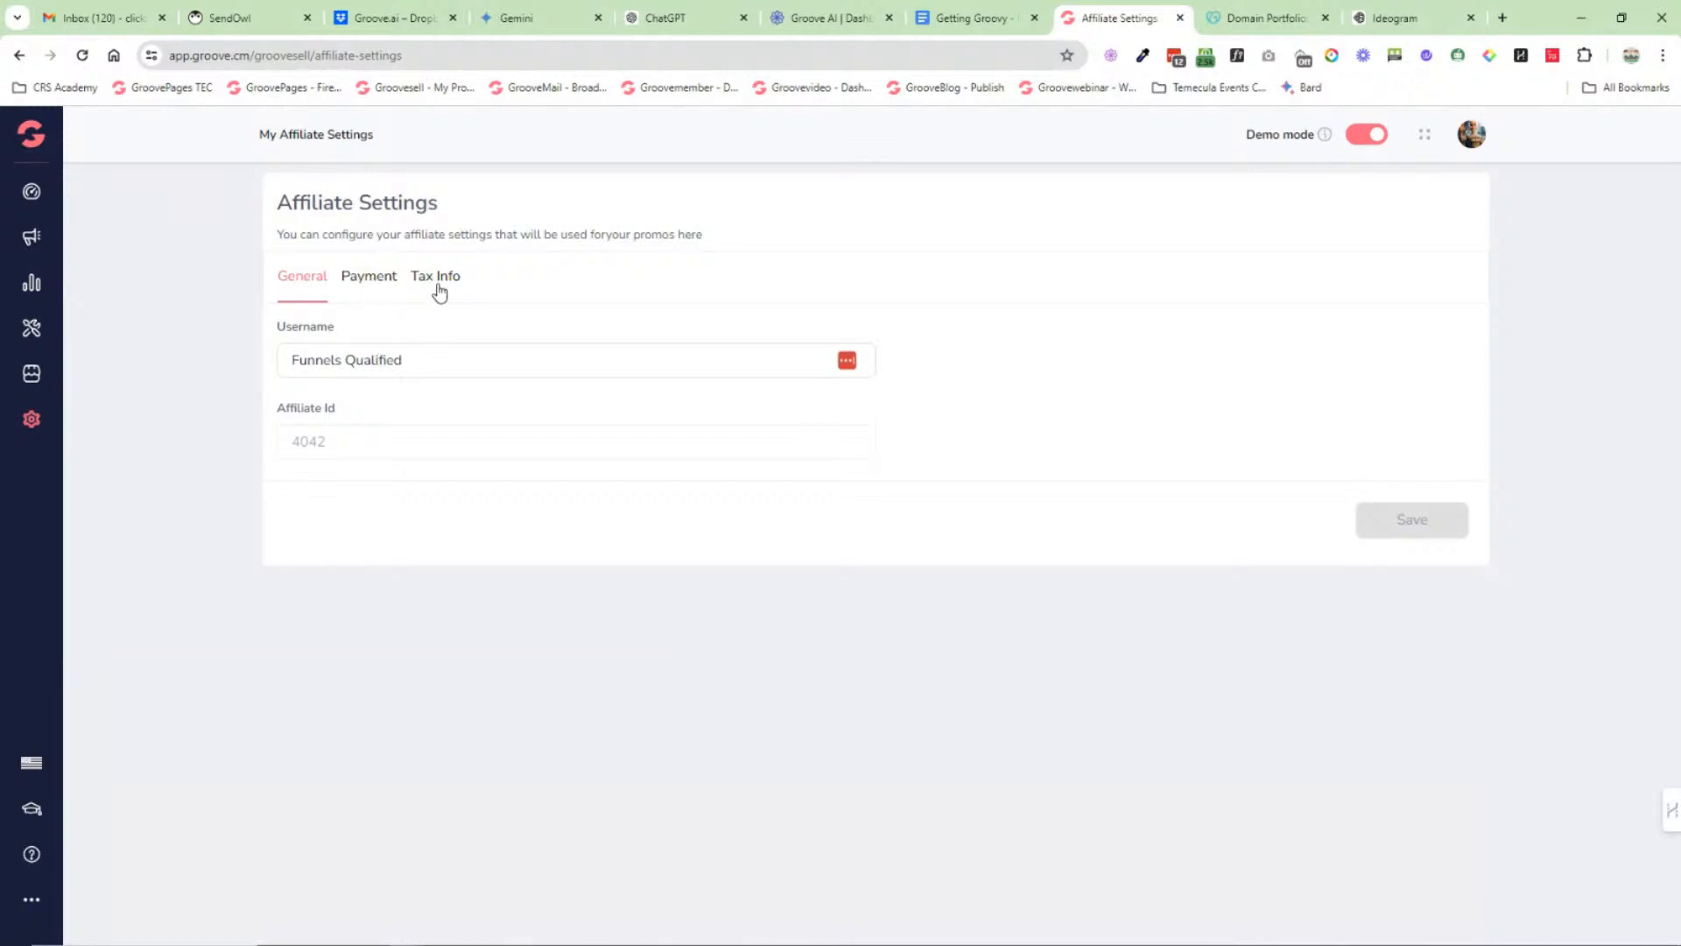
click(31, 133)
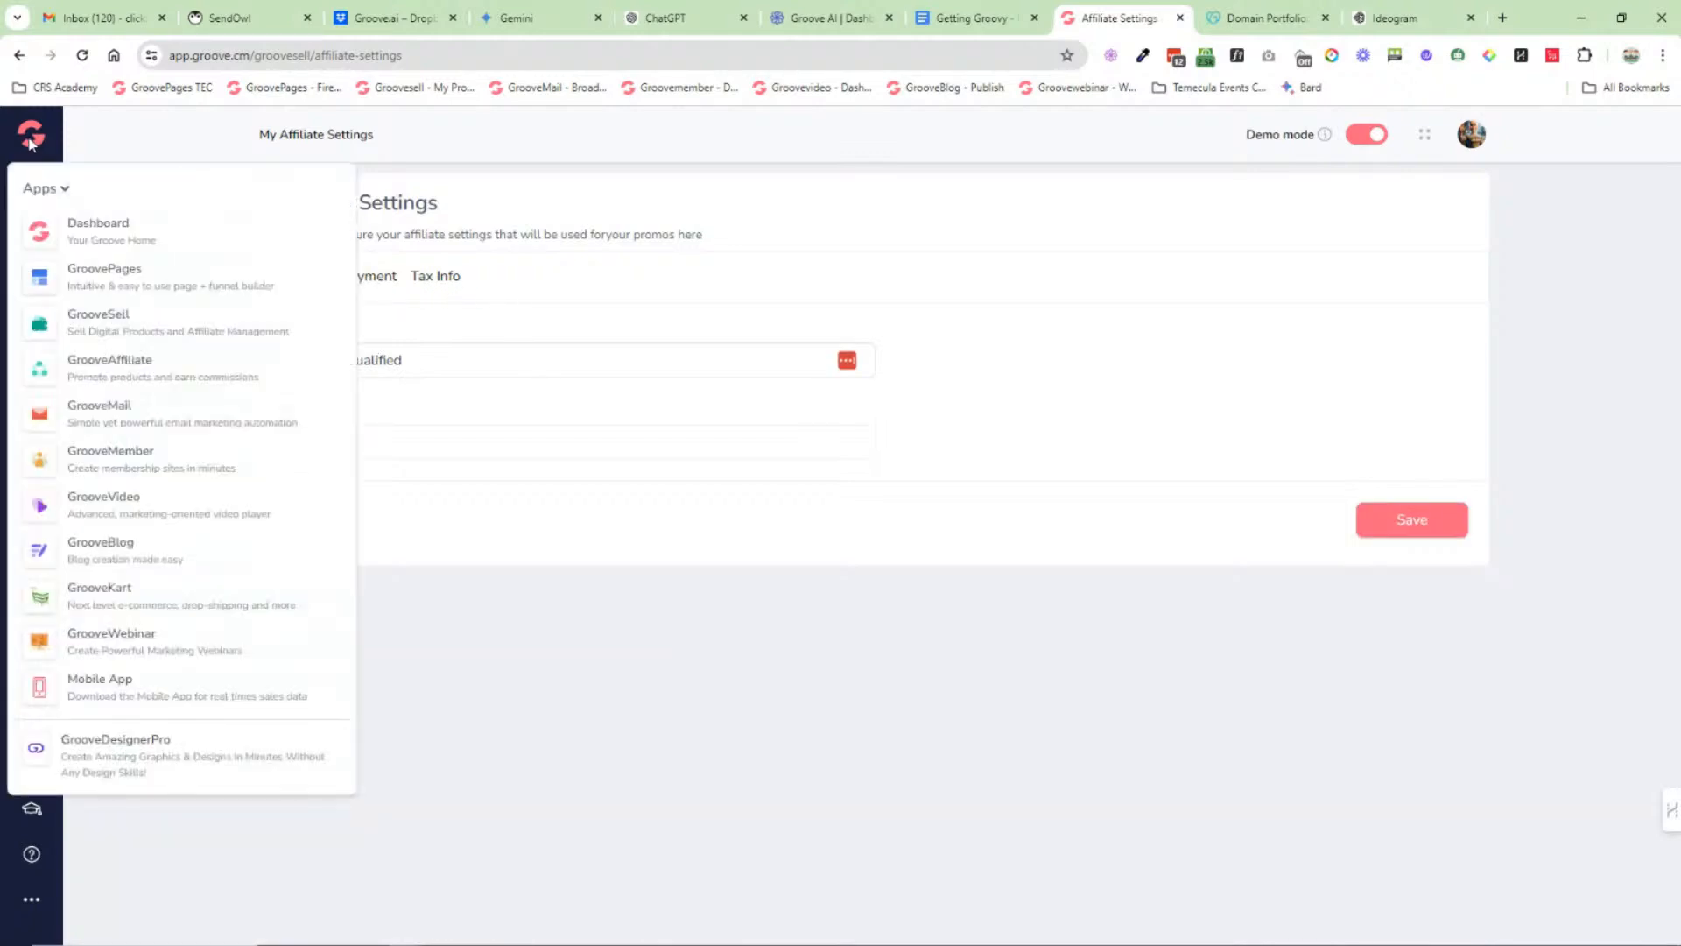
click(97, 230)
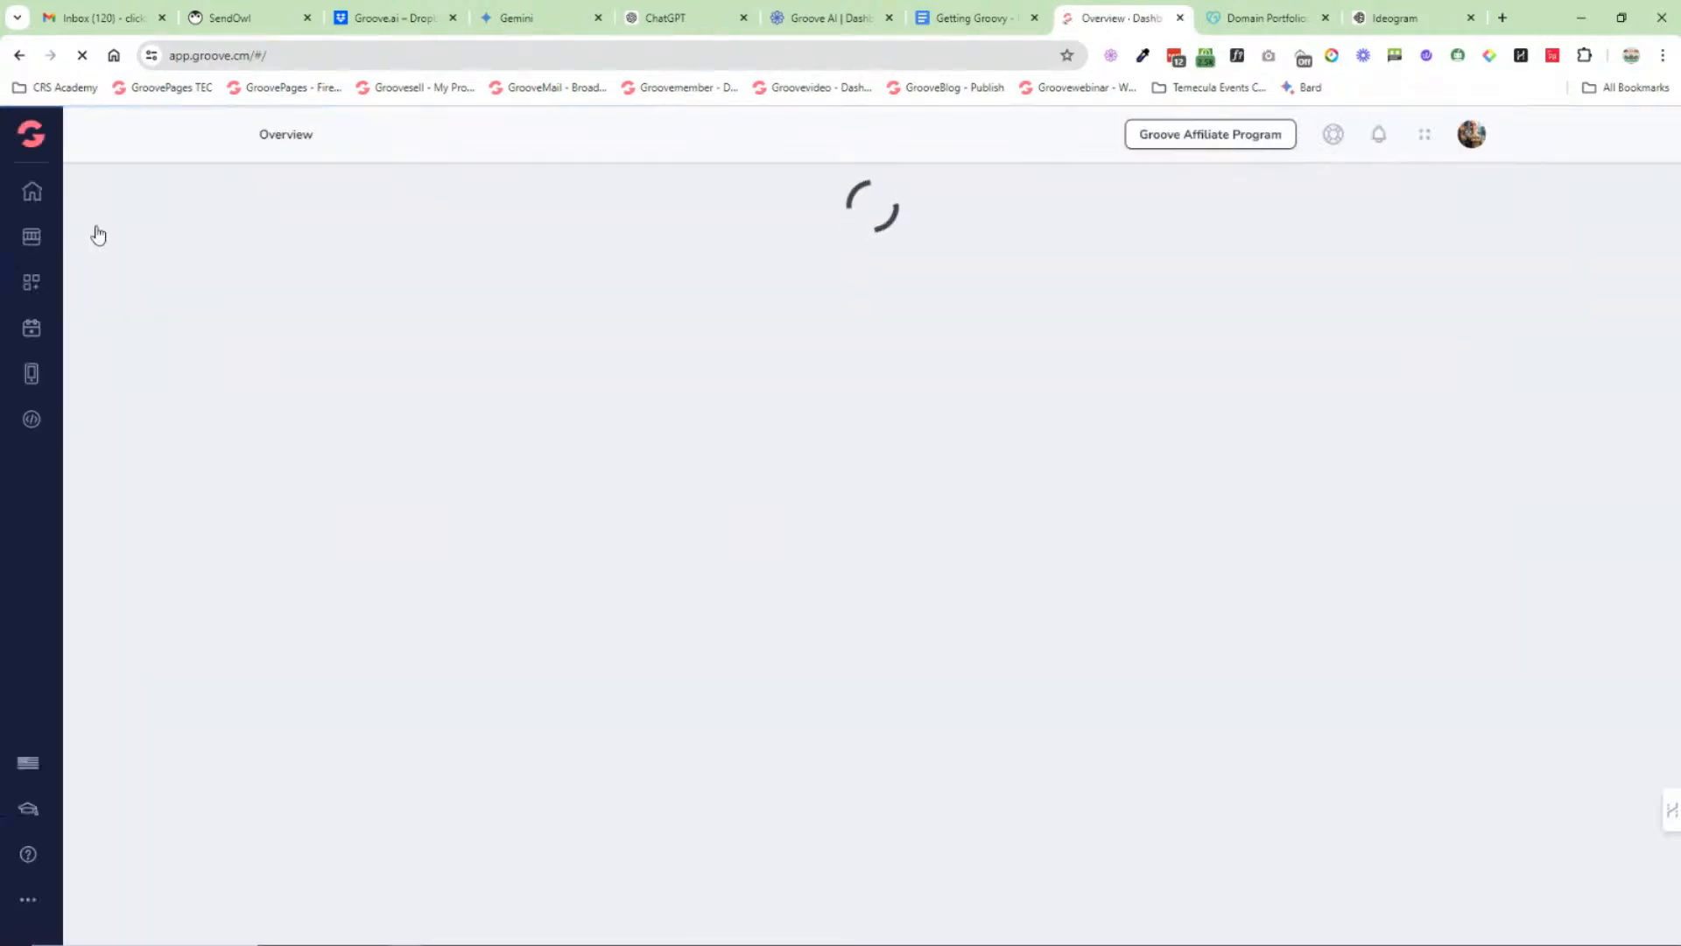
Step: Check the onboarding document, return to Groove and open the Temecula Events Company blog in GrooveBlog
click(979, 19)
click(1142, 28)
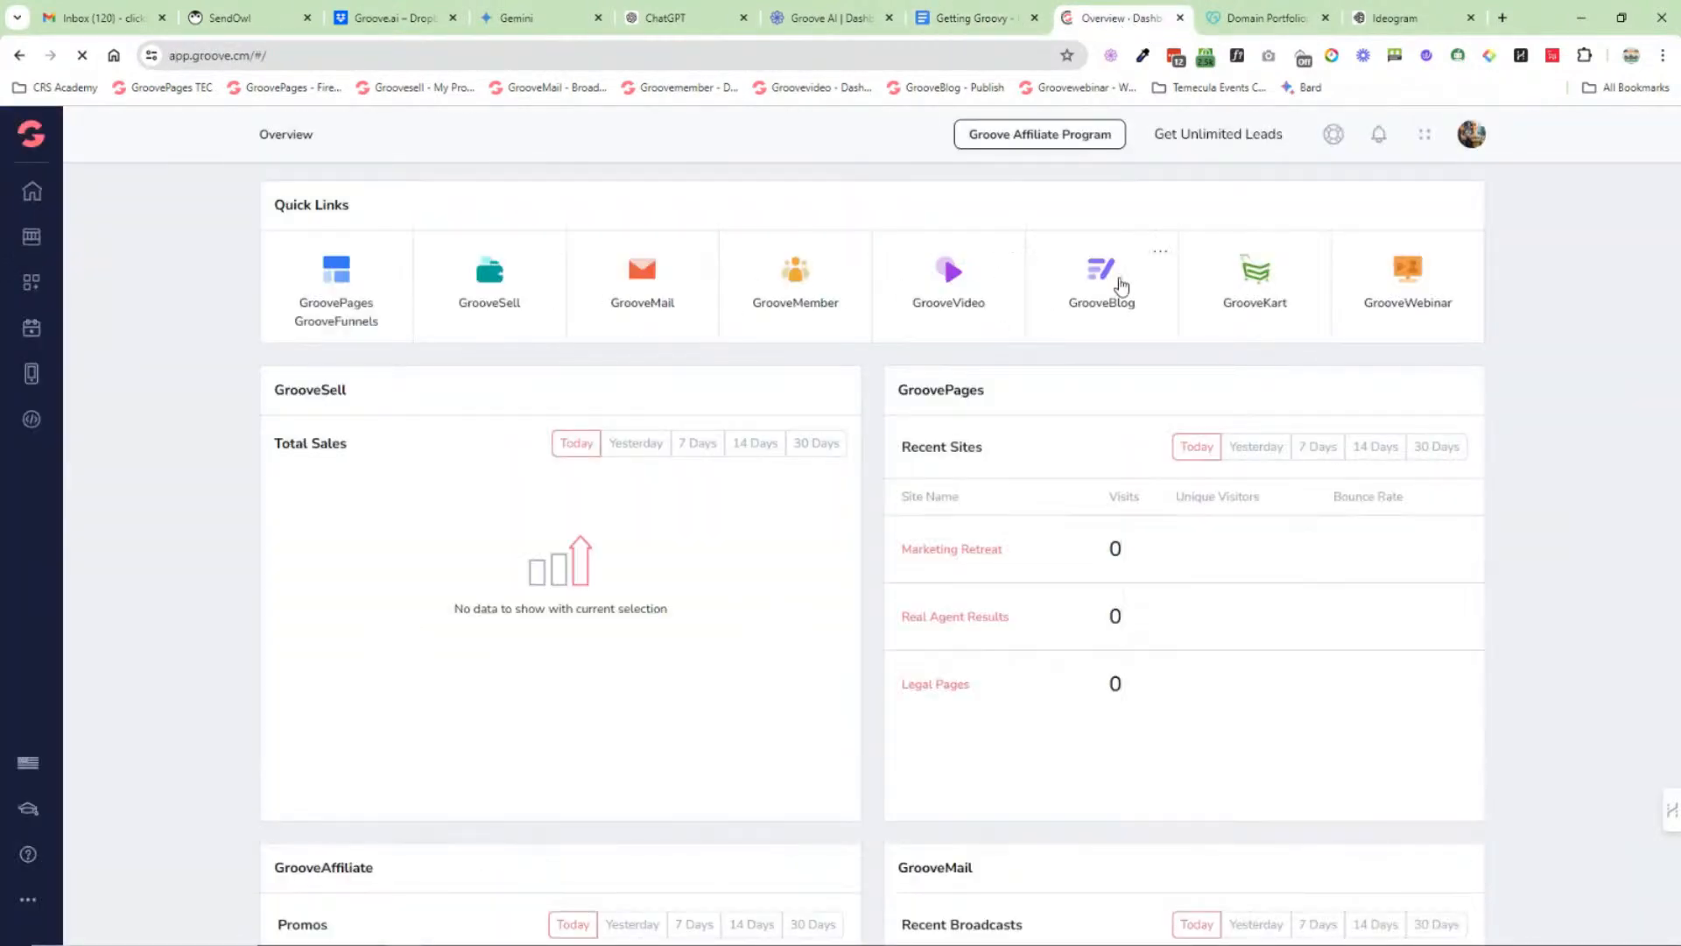
click(1103, 287)
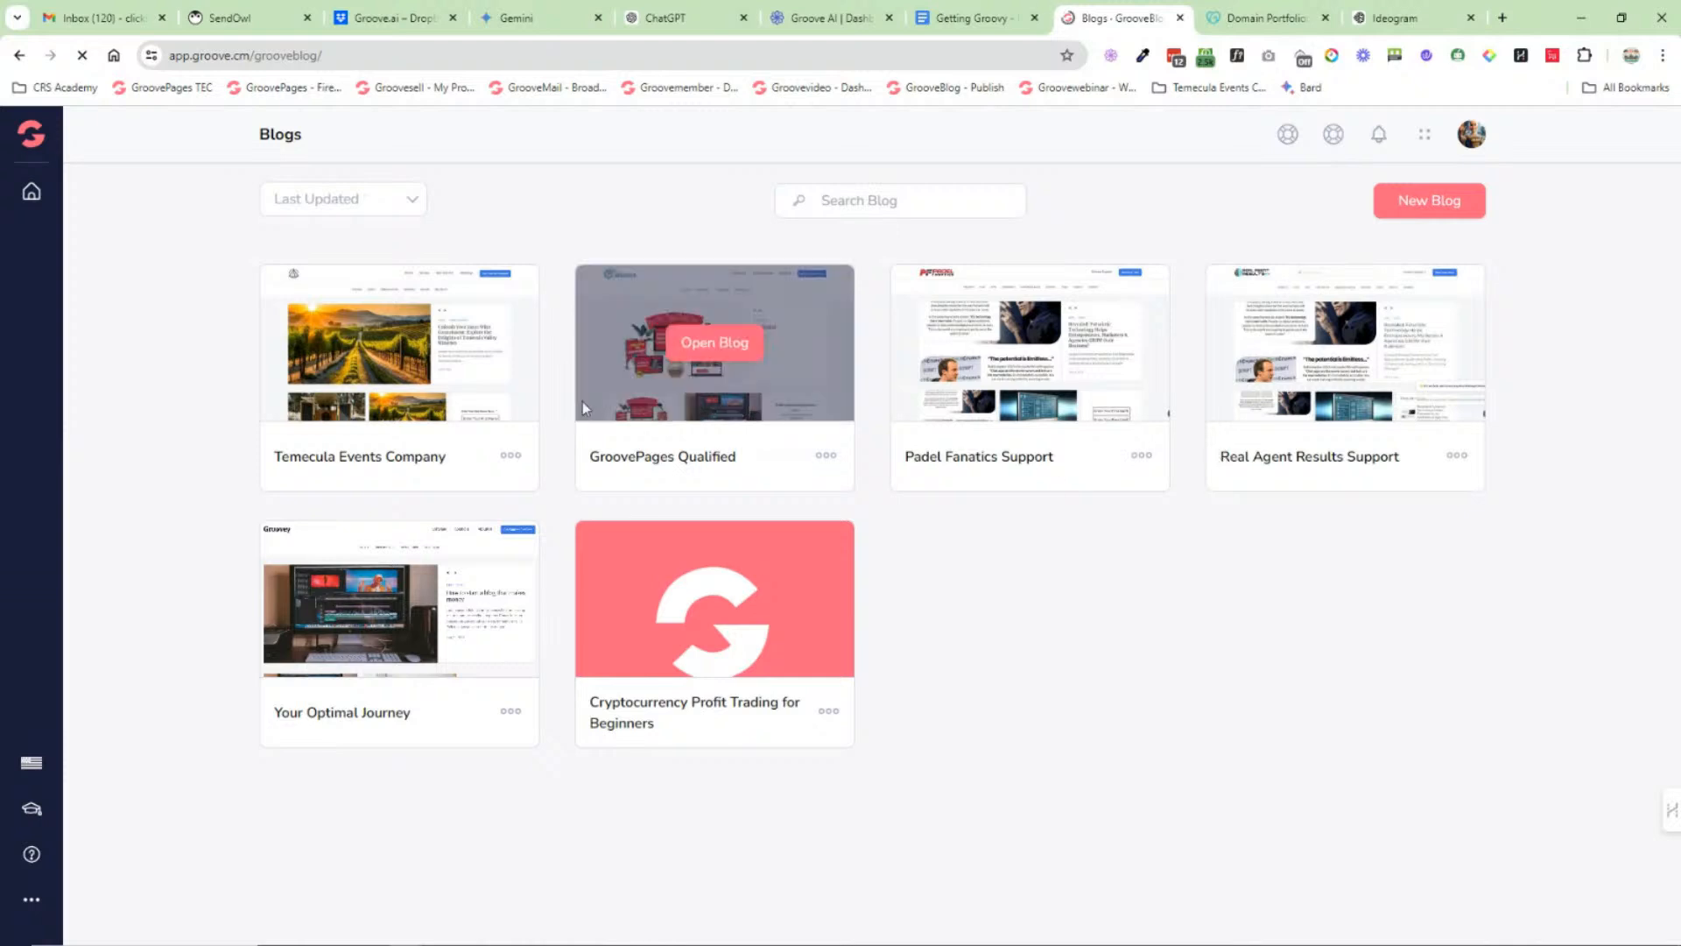
click(408, 356)
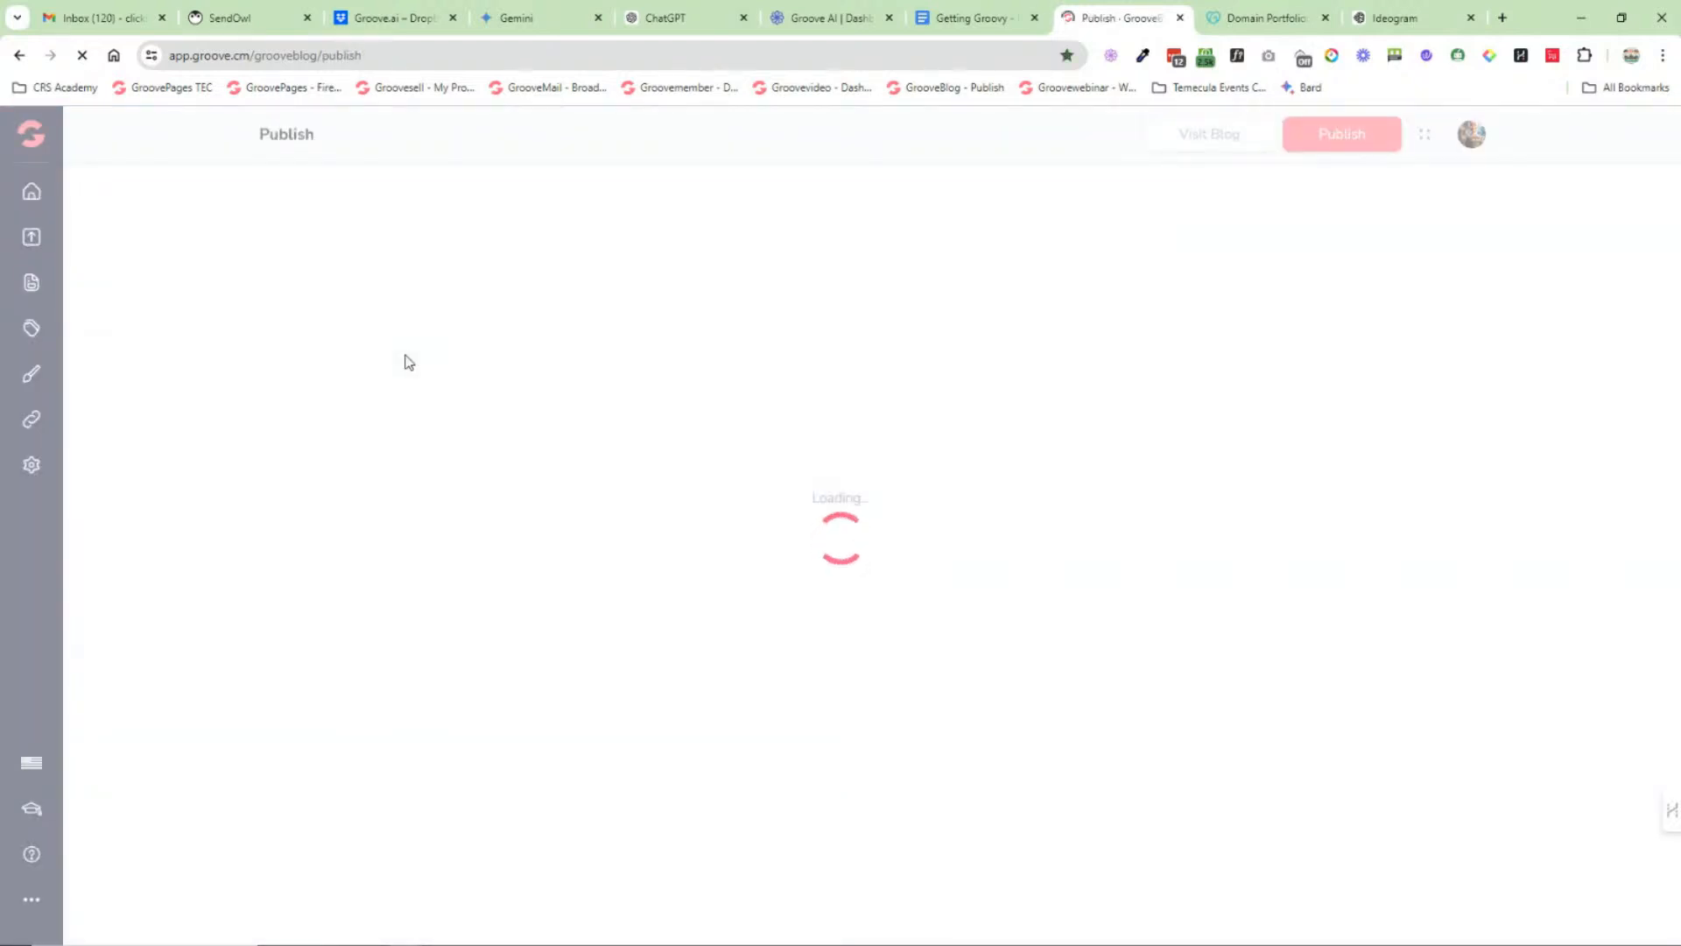
click(31, 465)
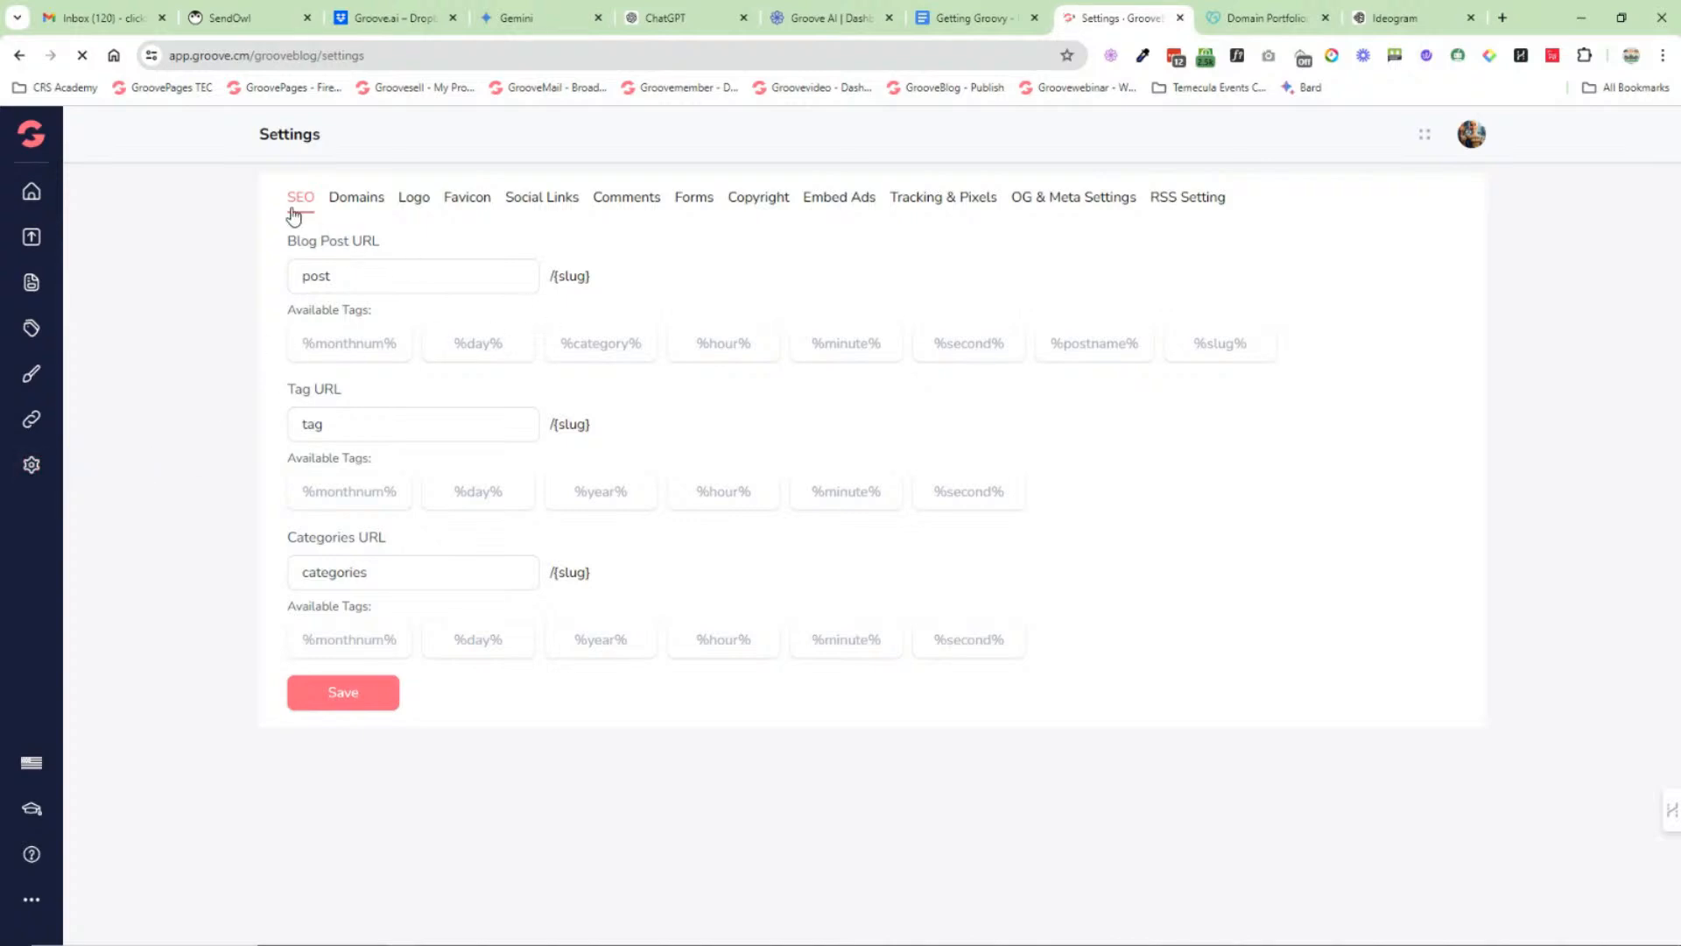
click(352, 204)
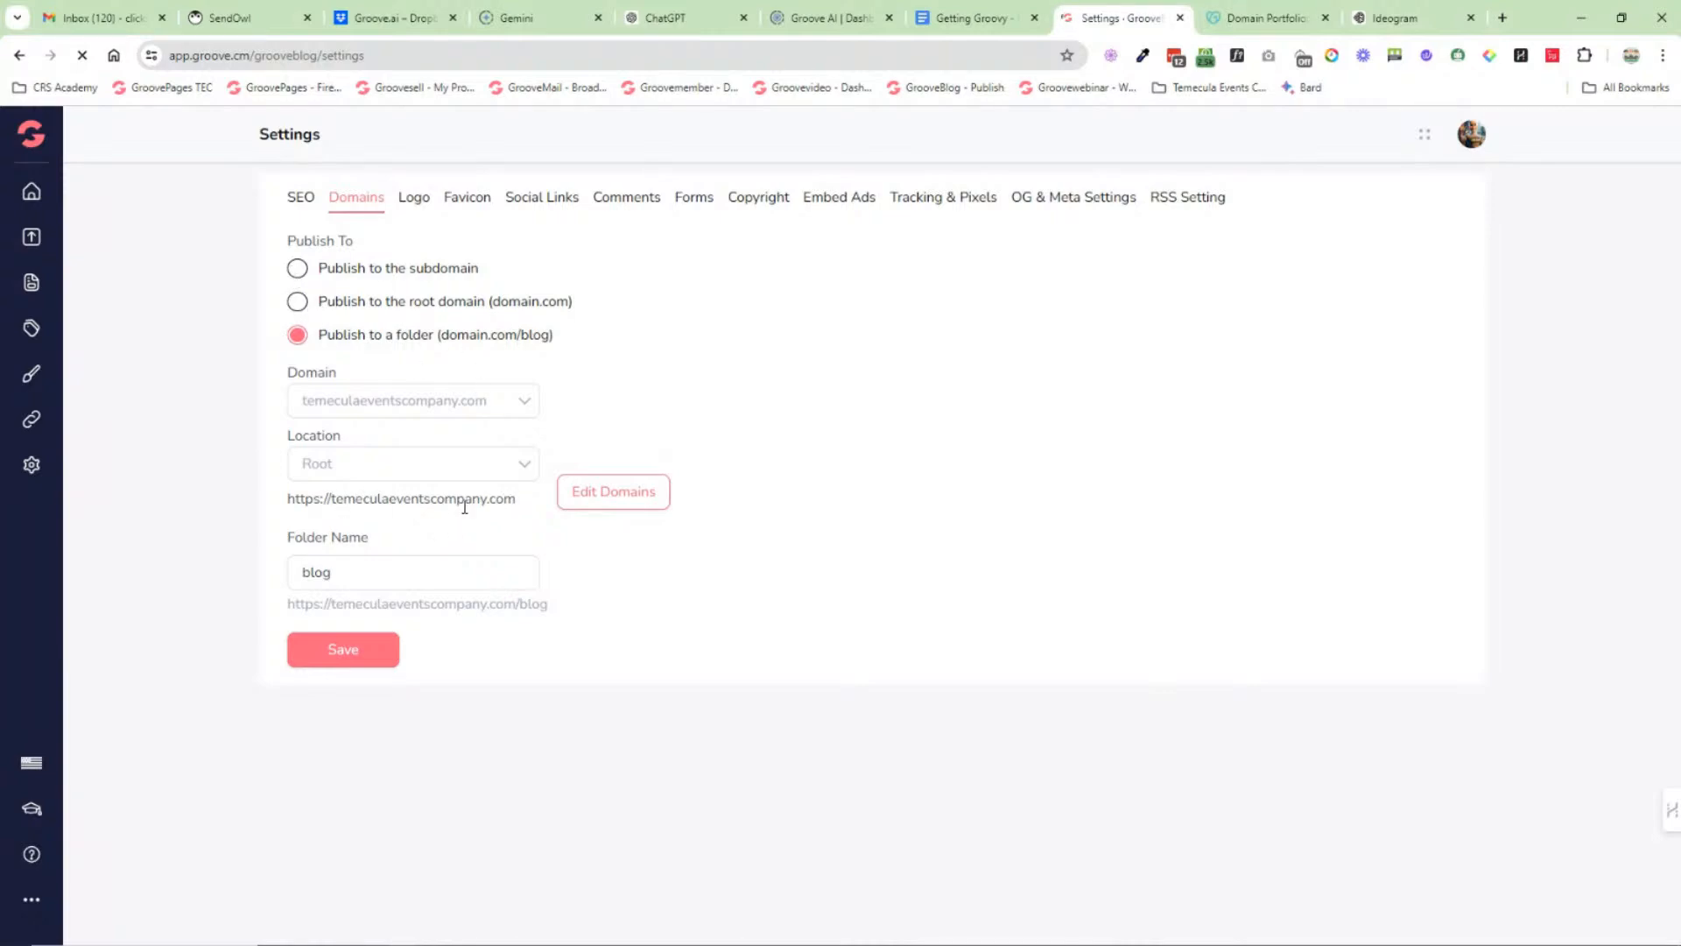
triple_click(390, 610)
right_click(390, 611)
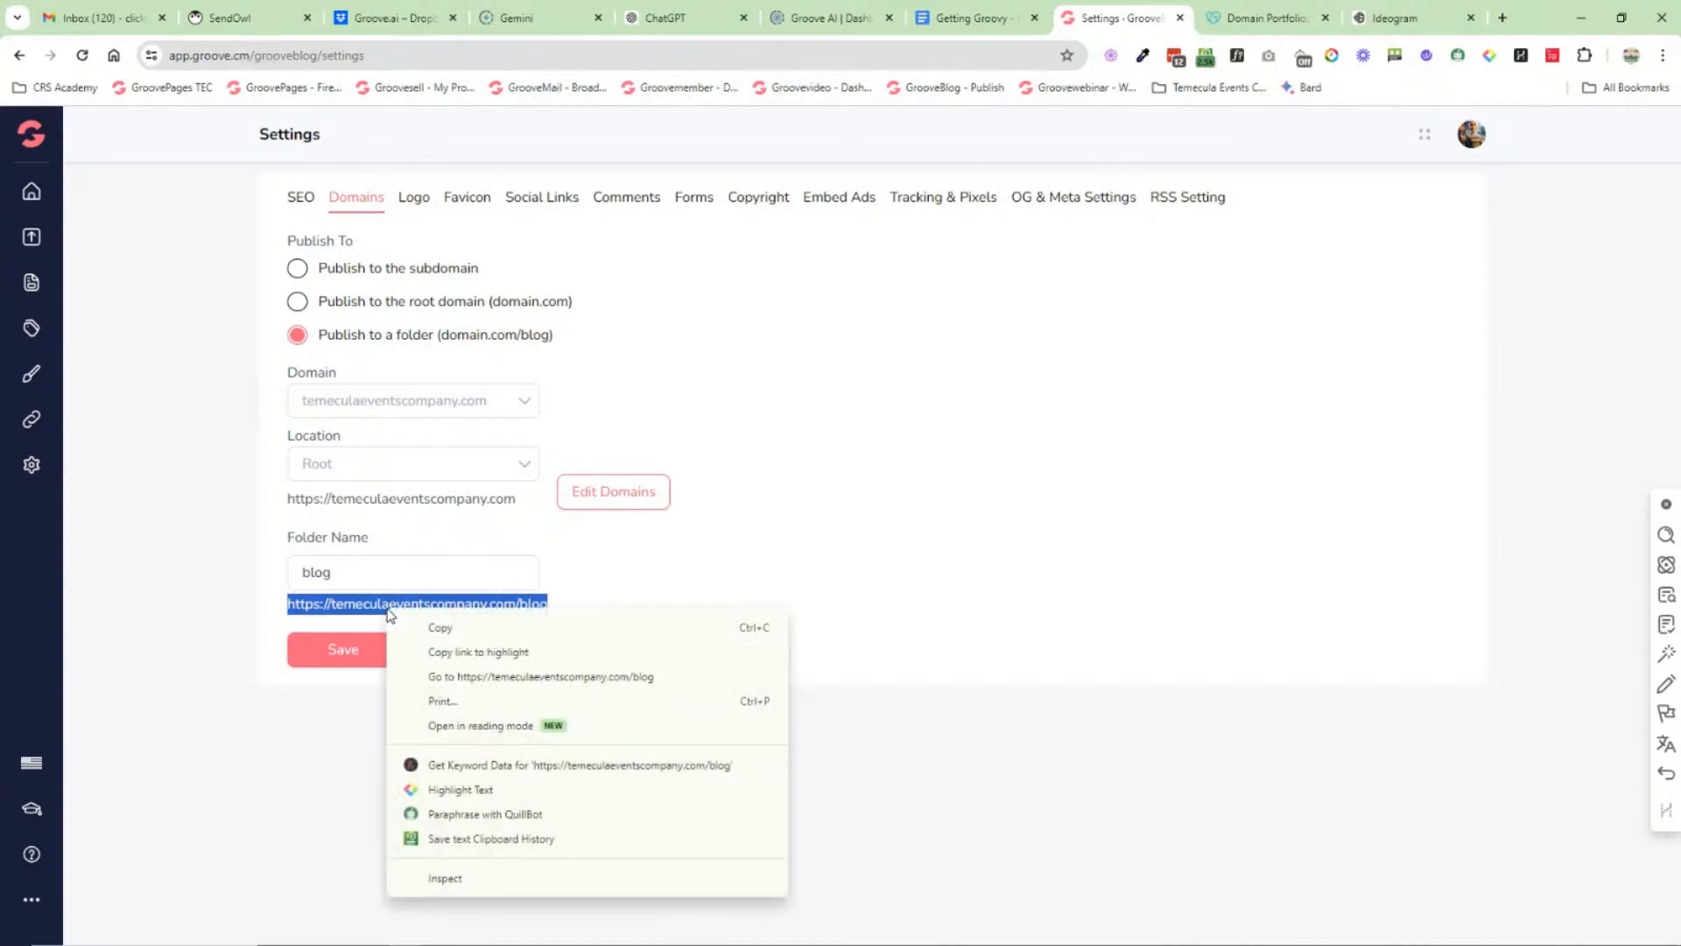
click(514, 676)
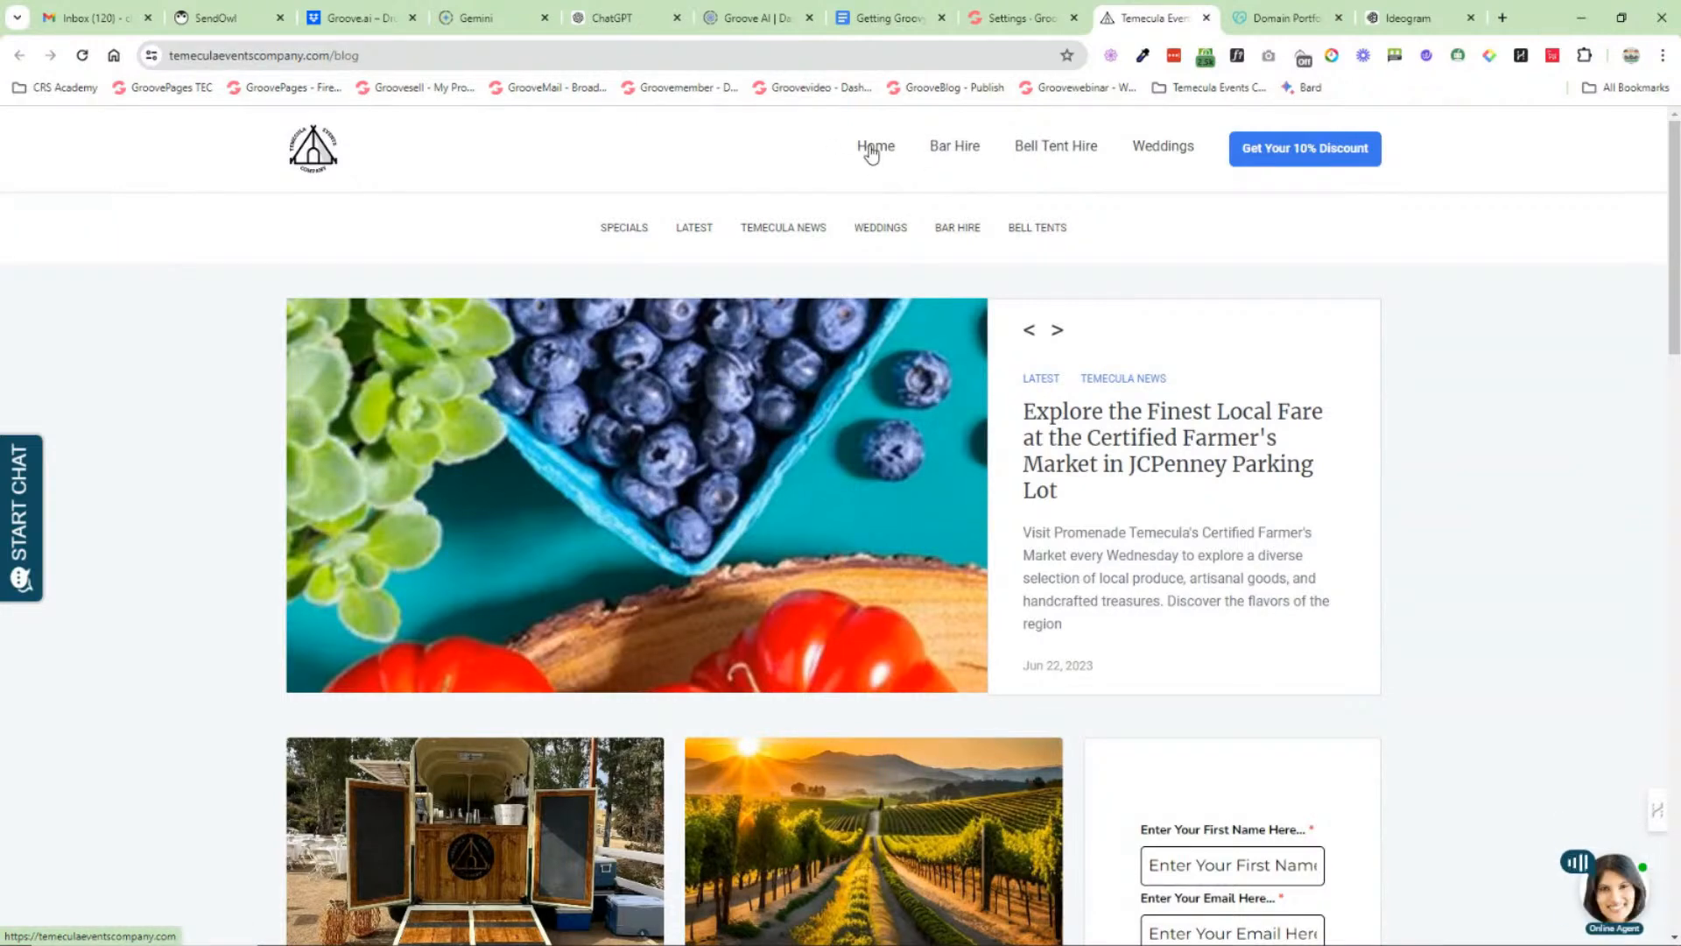
Step: Visit the Temecula Events Company home page, accept its cookies and go back to the blog from the site's navigation
click(871, 151)
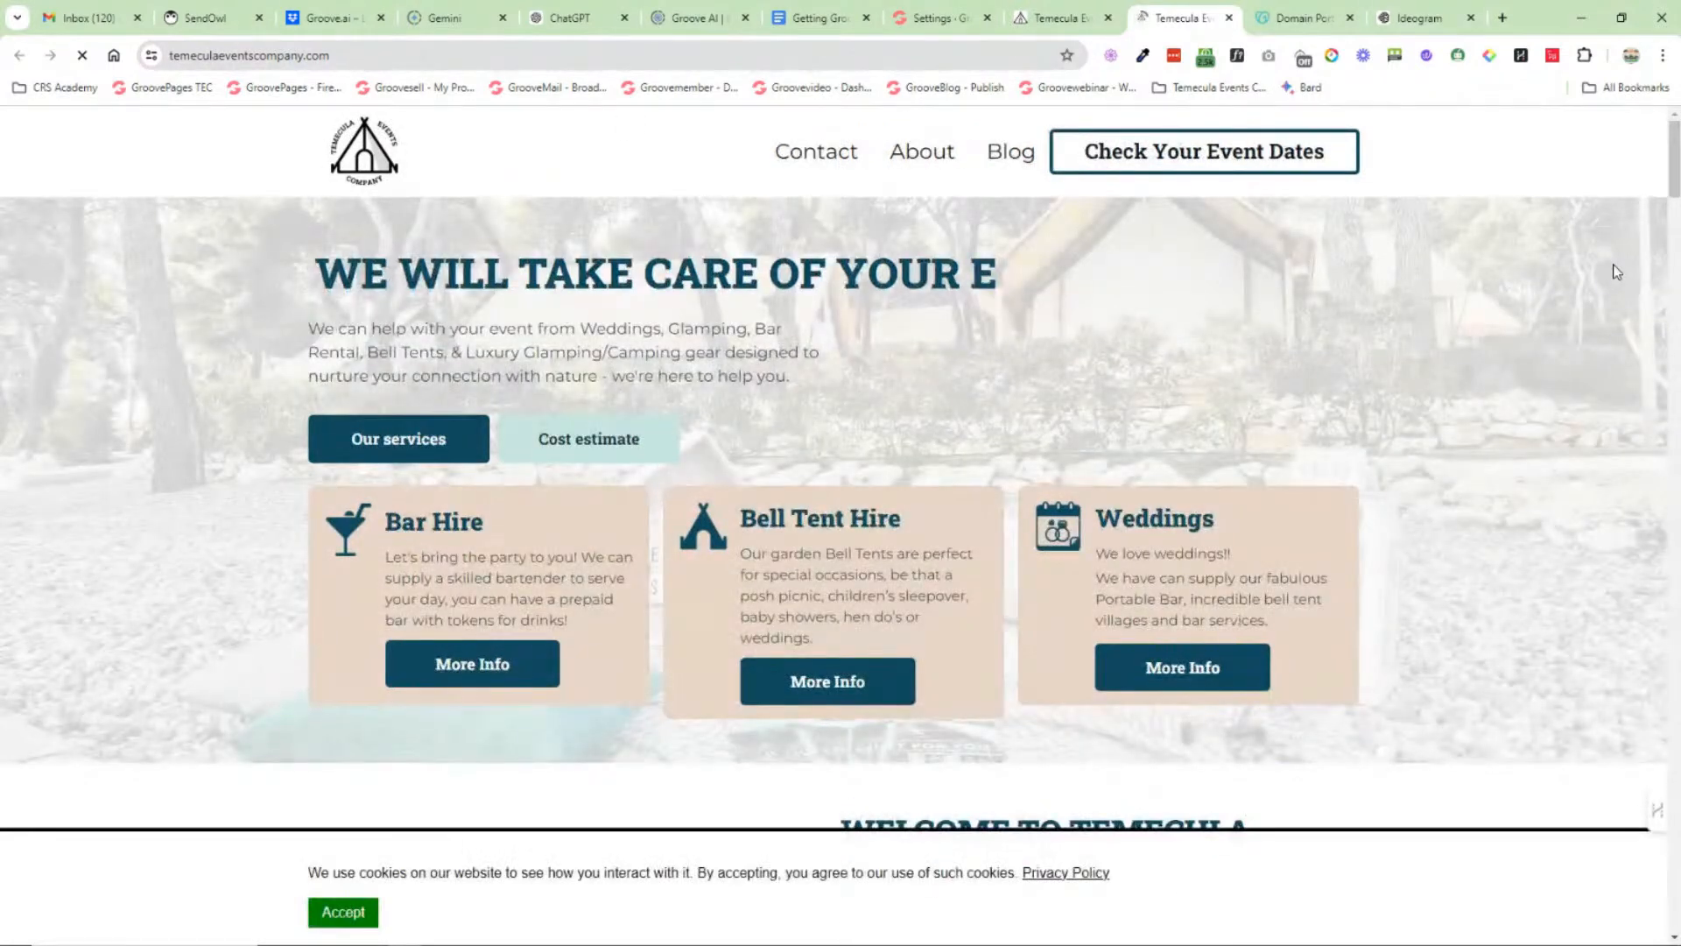
click(368, 911)
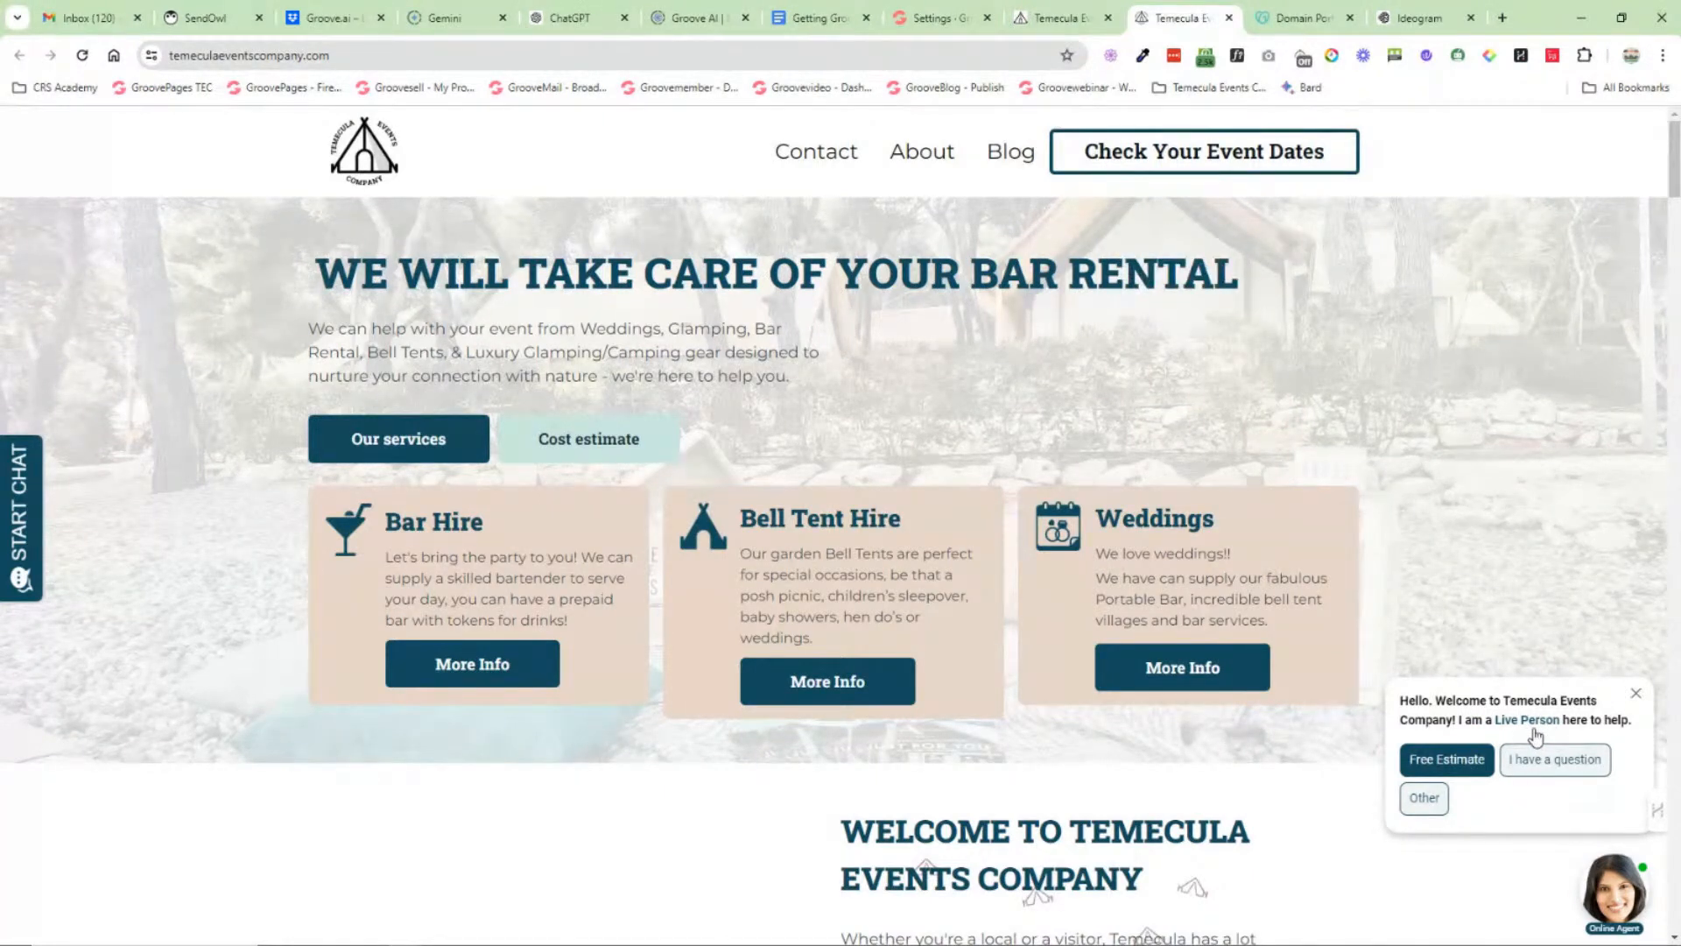
click(1012, 157)
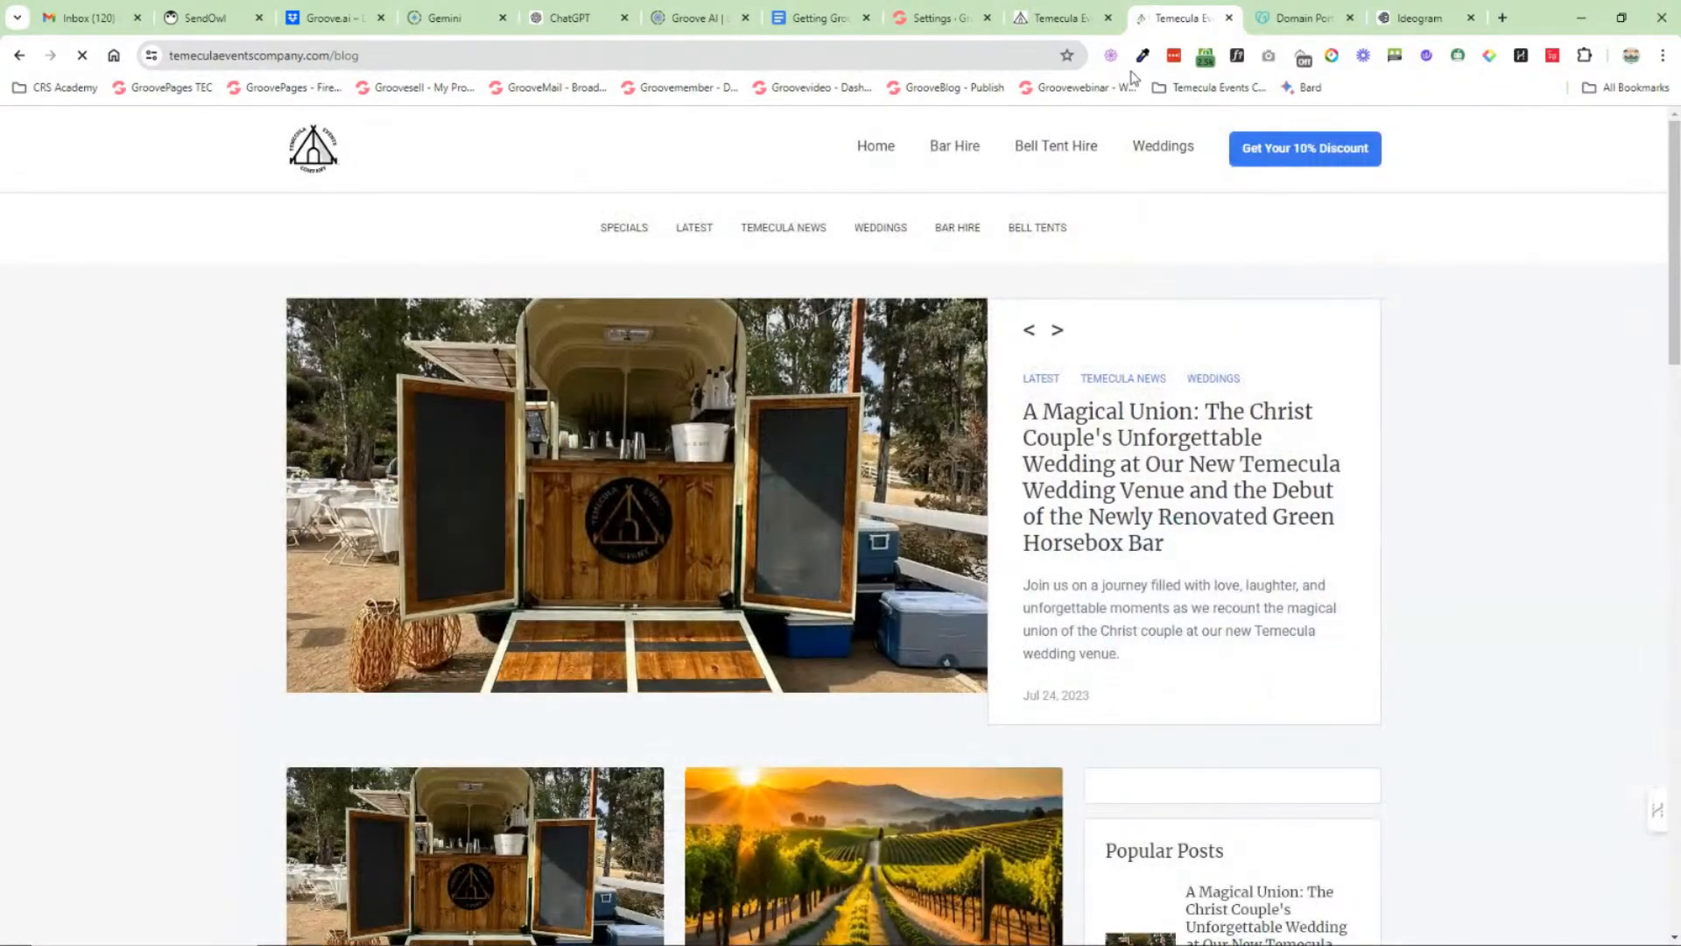
Step: Close the extra site tab and review the blog's Logo, Favicon, Social Links and Comments settings
click(1227, 18)
click(1020, 18)
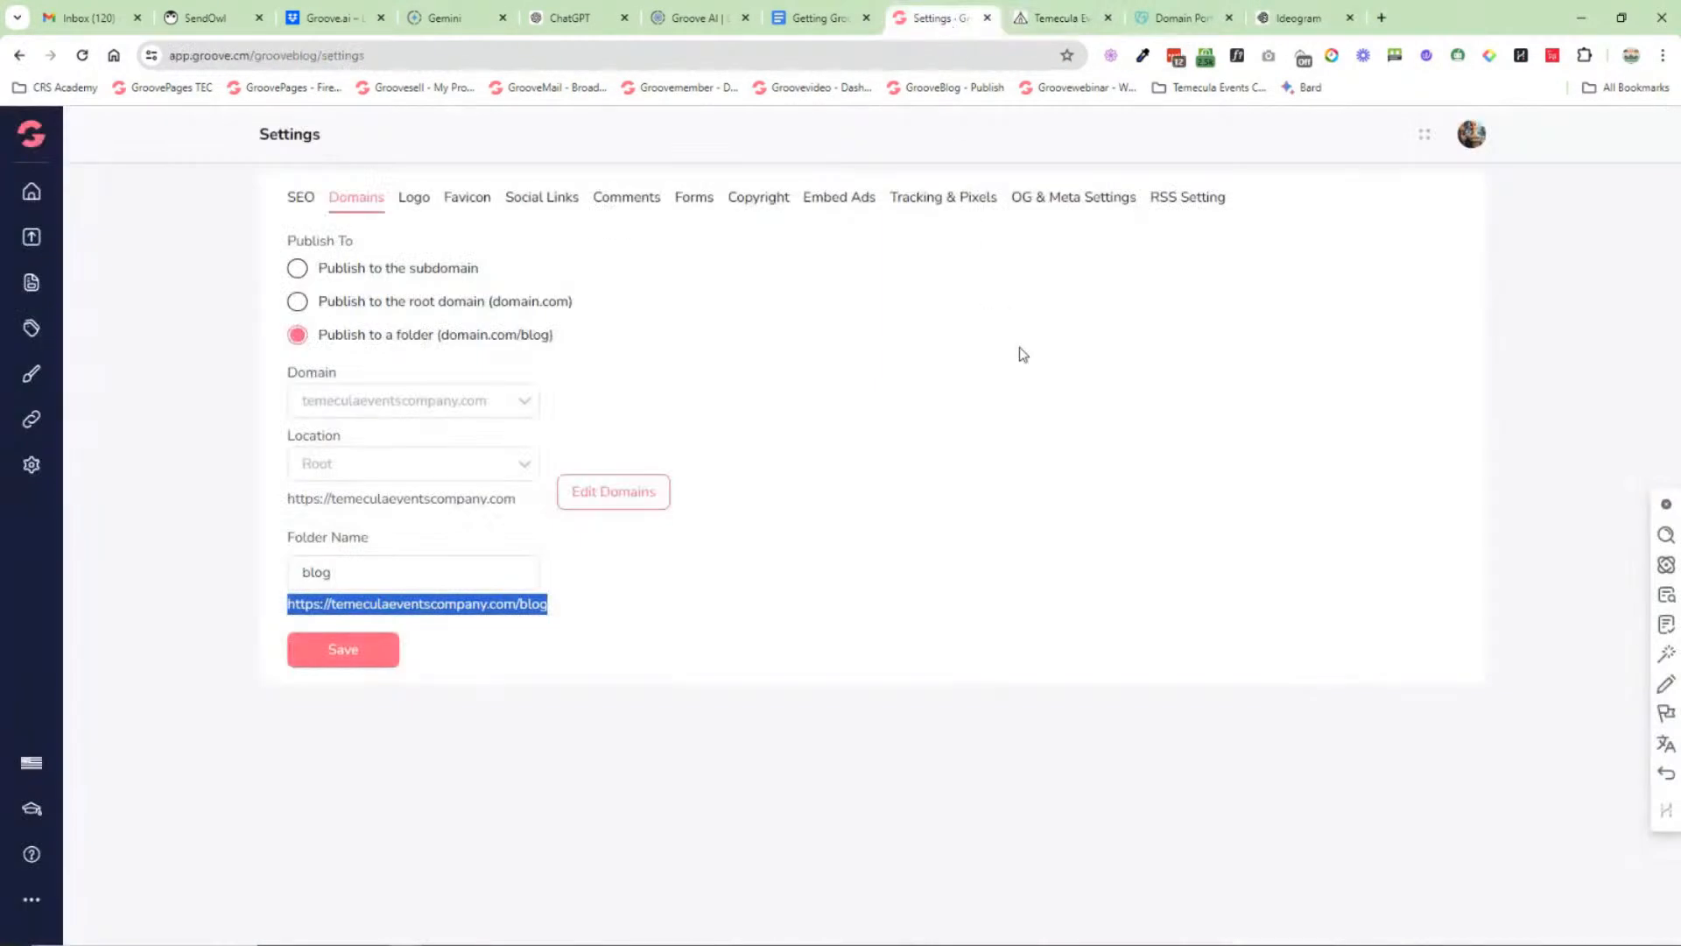
click(416, 199)
click(467, 201)
click(531, 200)
click(653, 201)
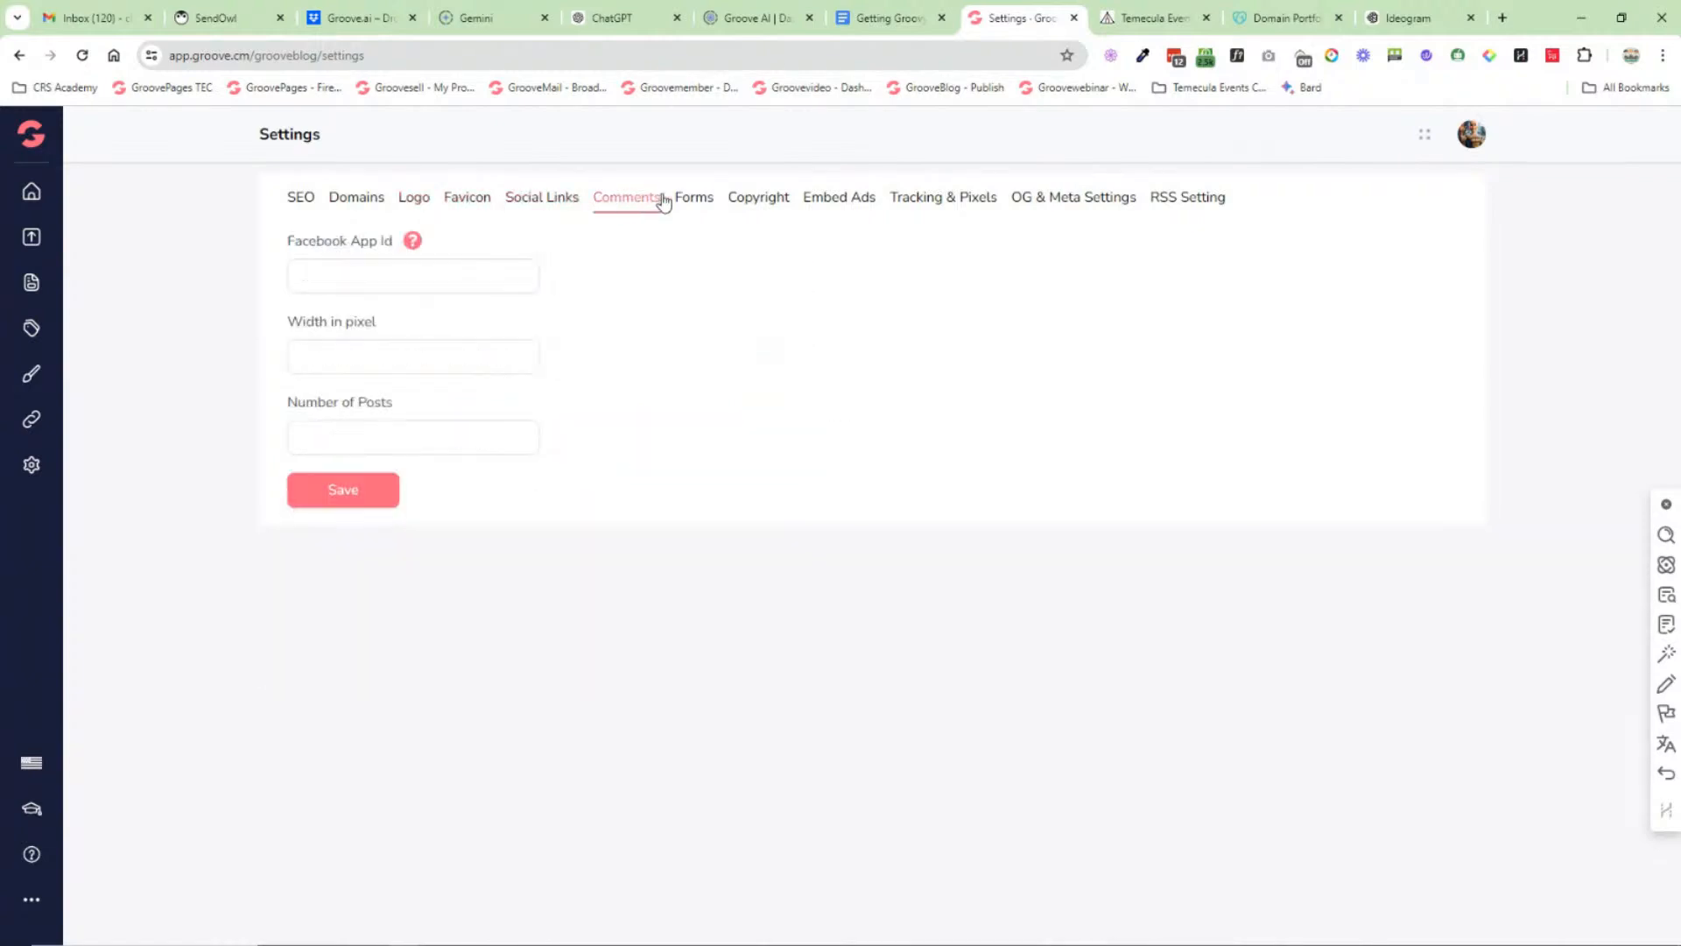
Step: Look through the GrooveMail form and form preset choices in the Forms settings without changing them, and open the Copyright settings
click(694, 197)
click(505, 273)
scroll(487, 385, down, 3)
scroll(477, 429, down, 5)
scroll(462, 469, up, 4)
click(770, 507)
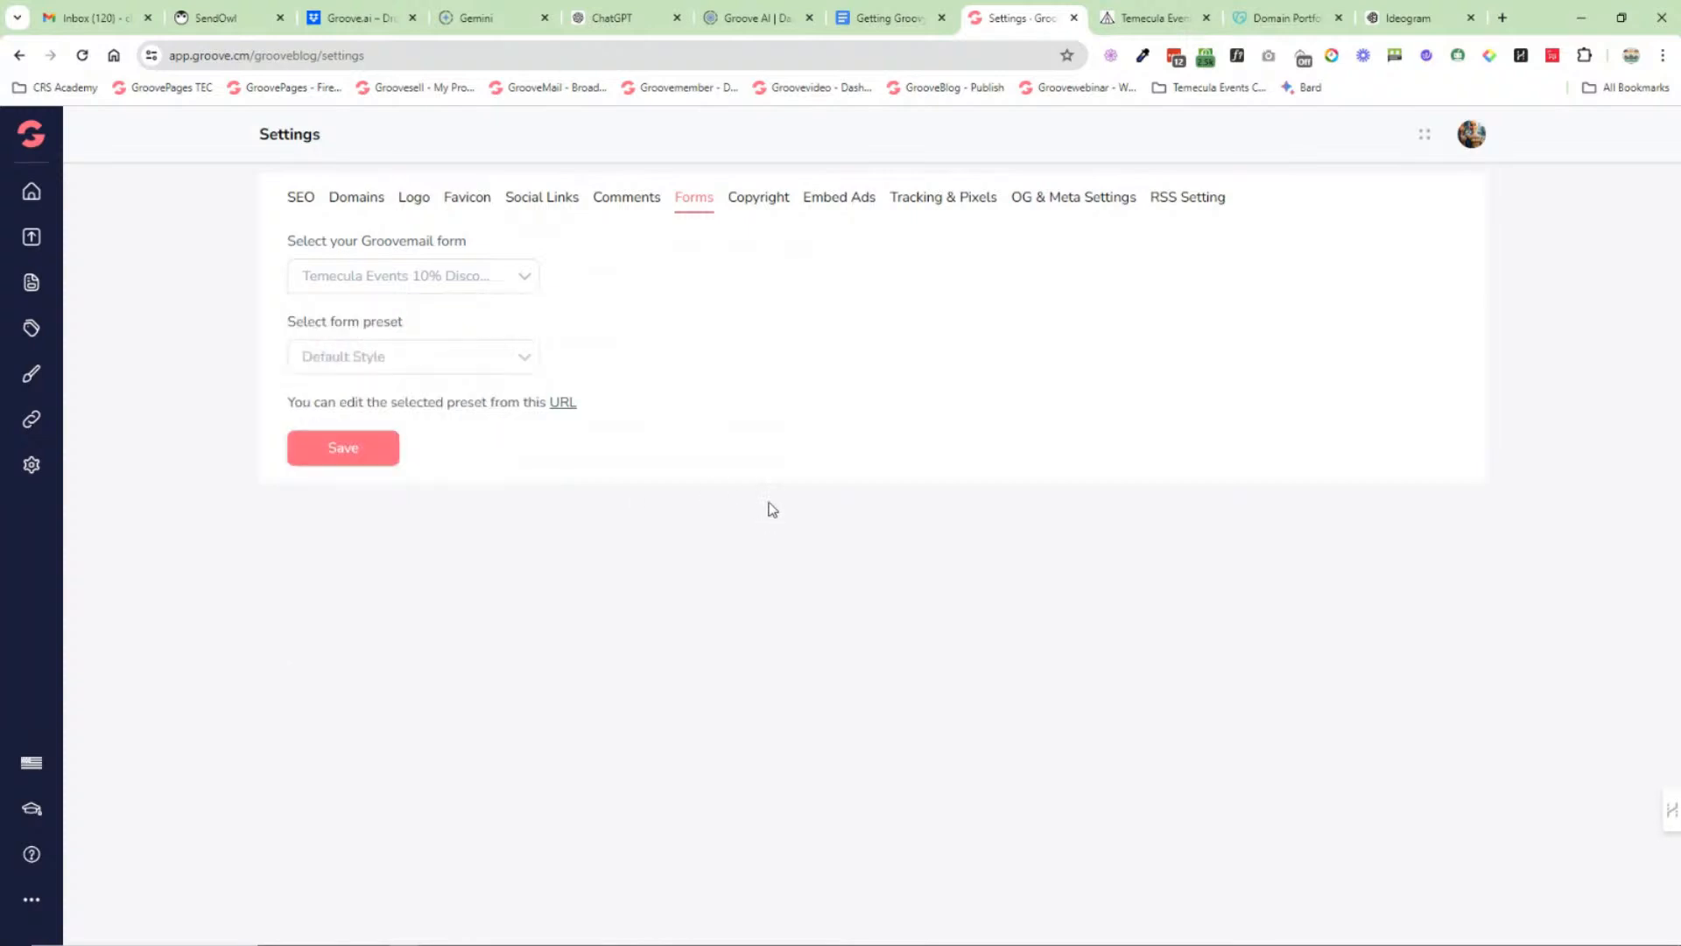
click(499, 360)
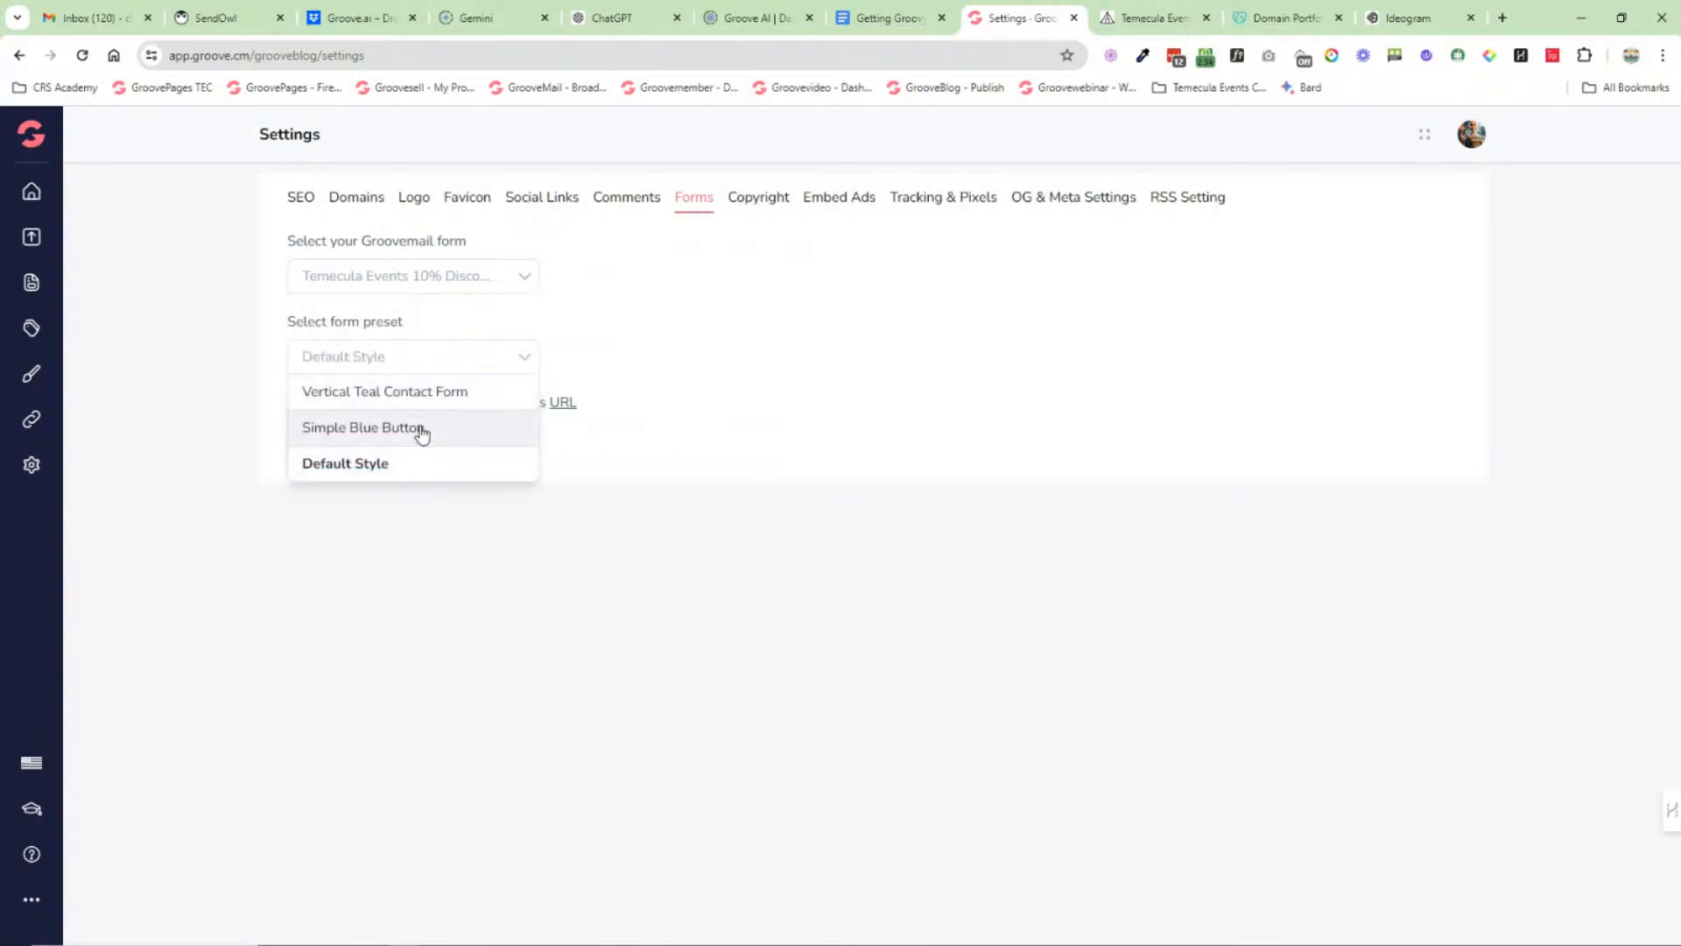
click(712, 431)
click(760, 201)
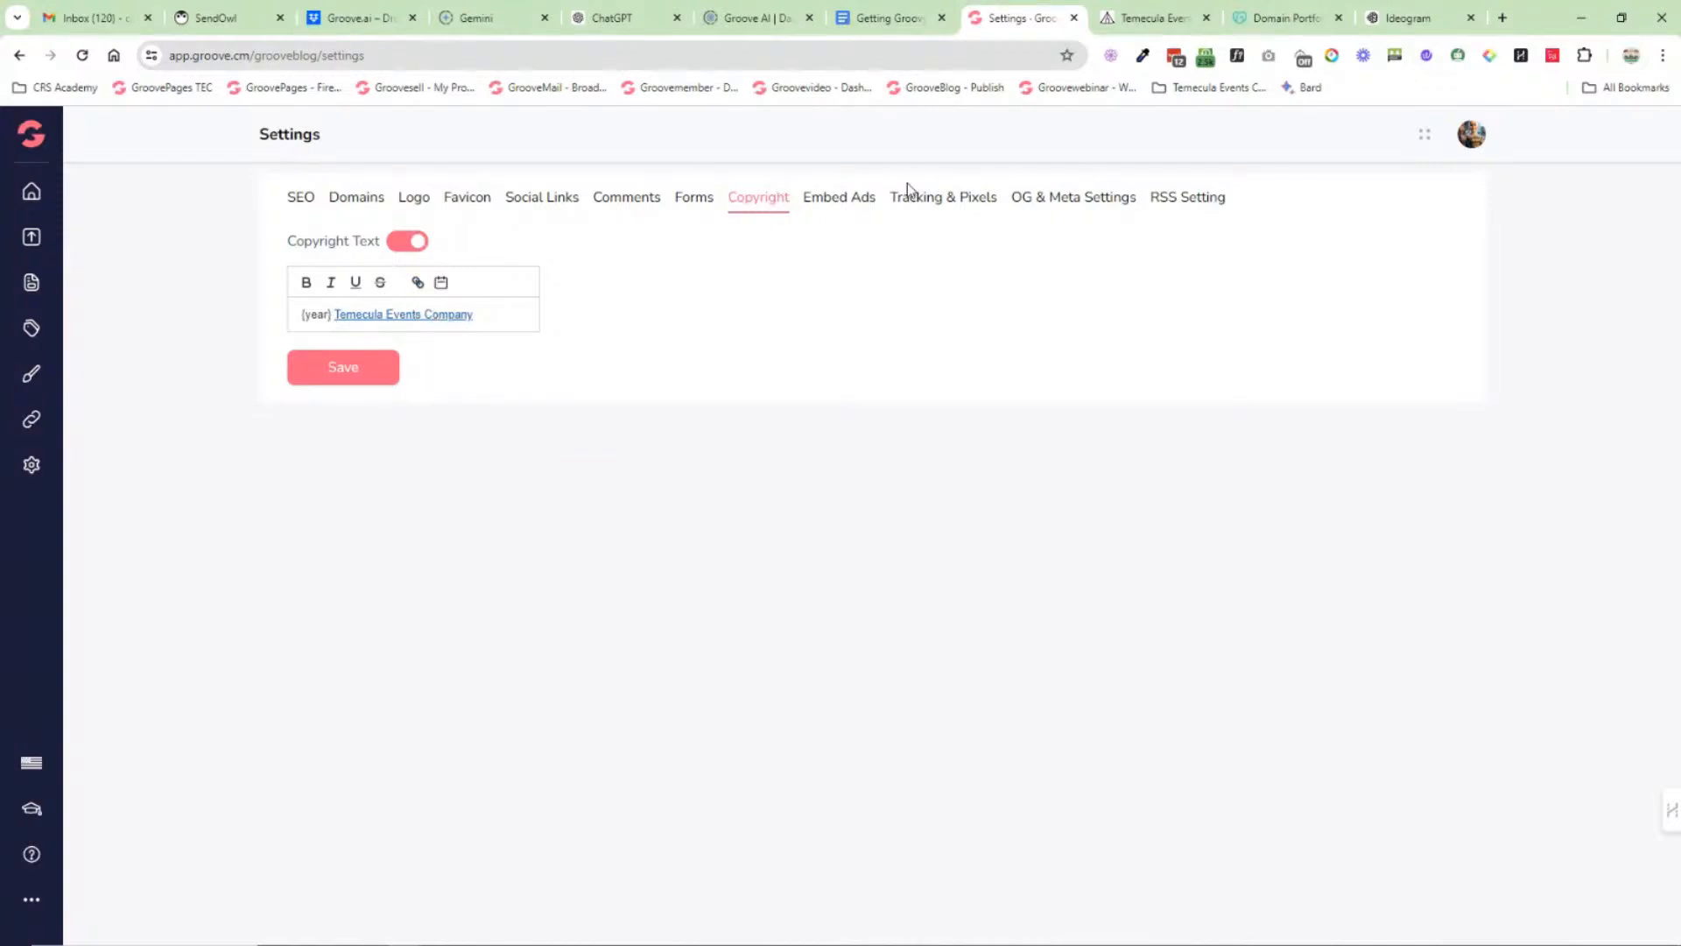
Step: Review the blog's Embed Ads and Tracking & Pixels settings, highlight the chat script in the body top code, and view the chat widget on the blog
click(843, 202)
click(930, 203)
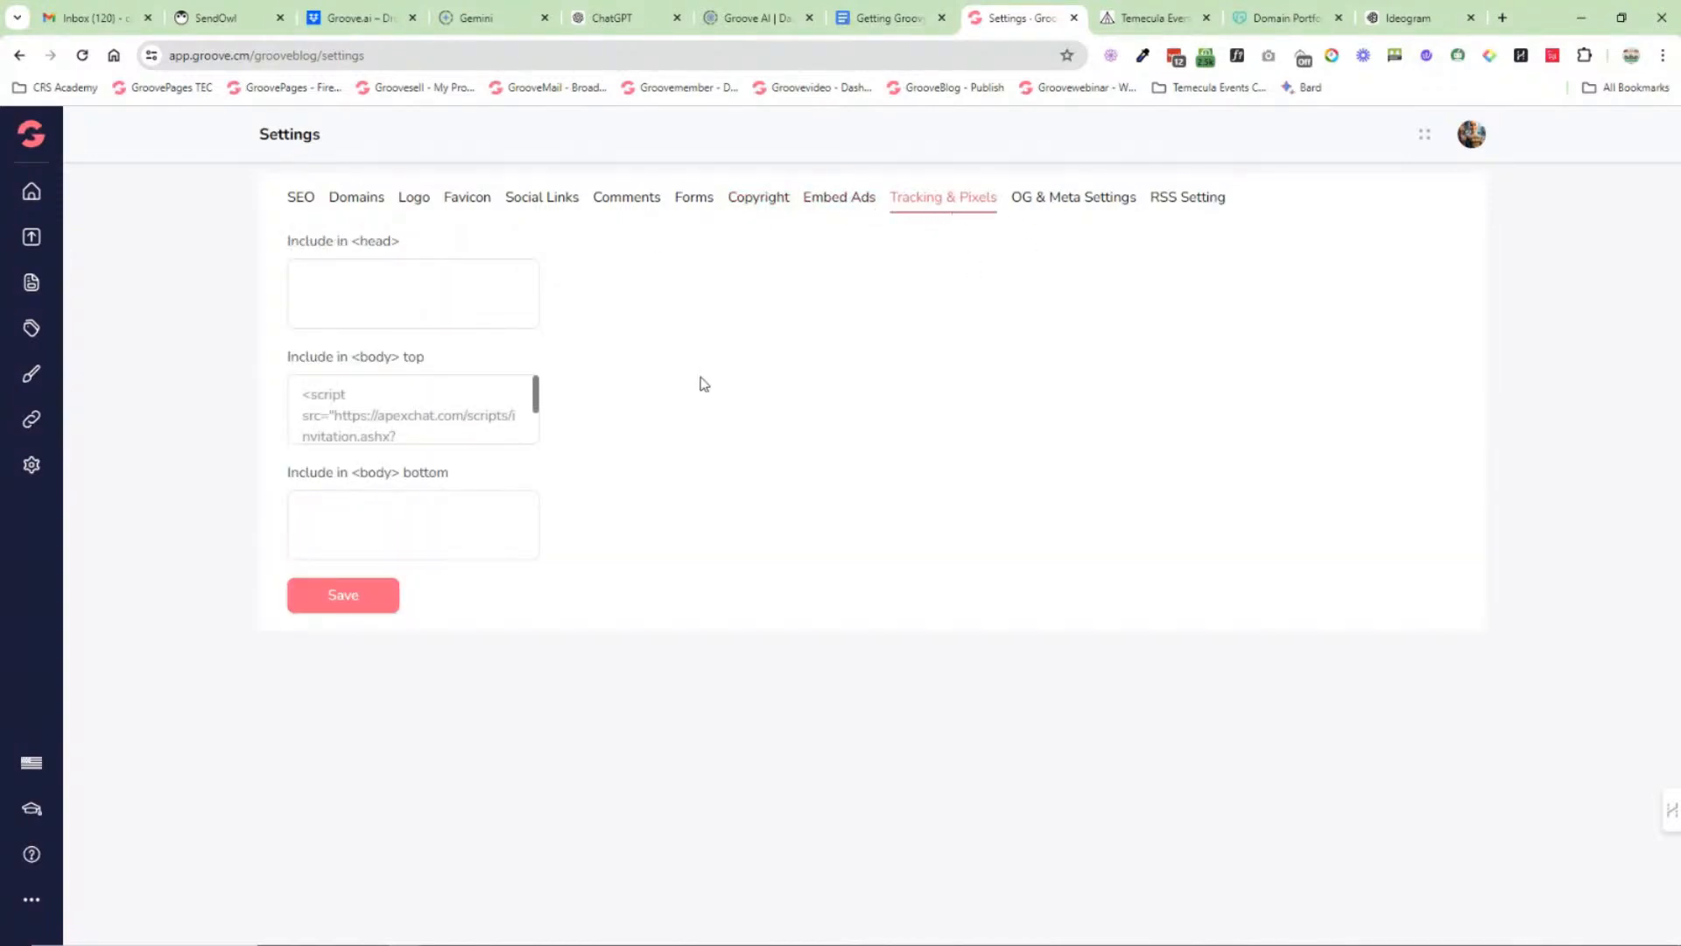
scroll(311, 393, down, 2)
scroll(313, 395, up, 2)
drag(292, 389, 552, 538)
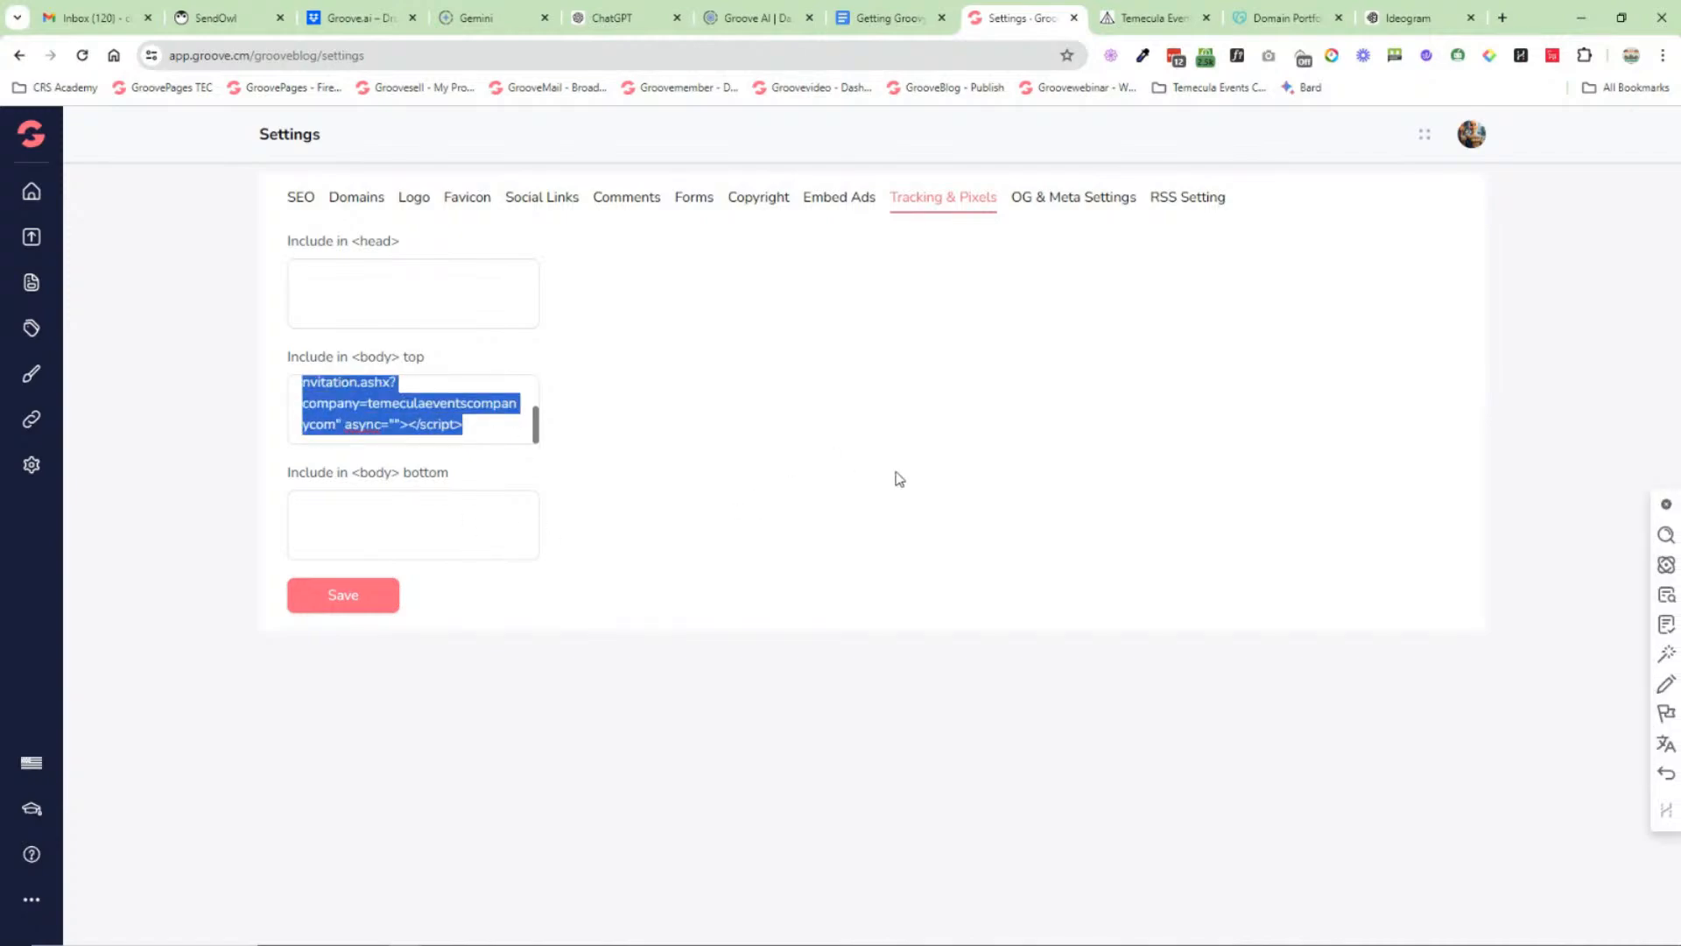
click(1148, 19)
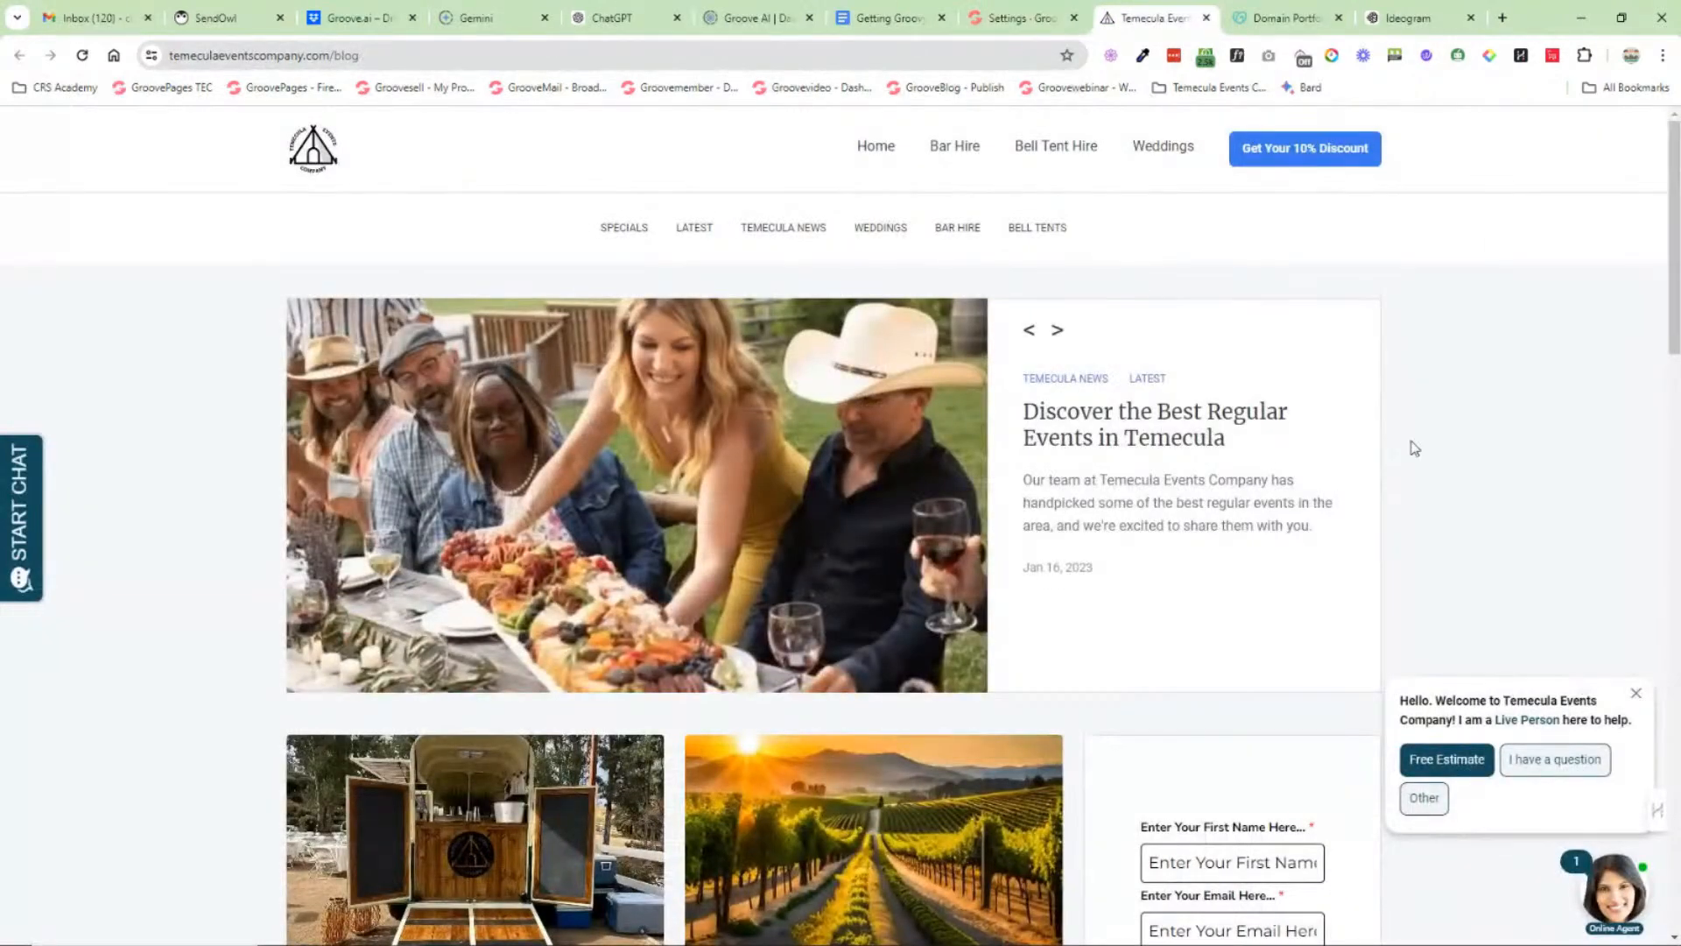
Step: Return to the blog settings and review the OG & Meta Settings and the RSS Setting
click(1013, 20)
click(1075, 200)
scroll(645, 442, down, 2)
scroll(1001, 359, up, 2)
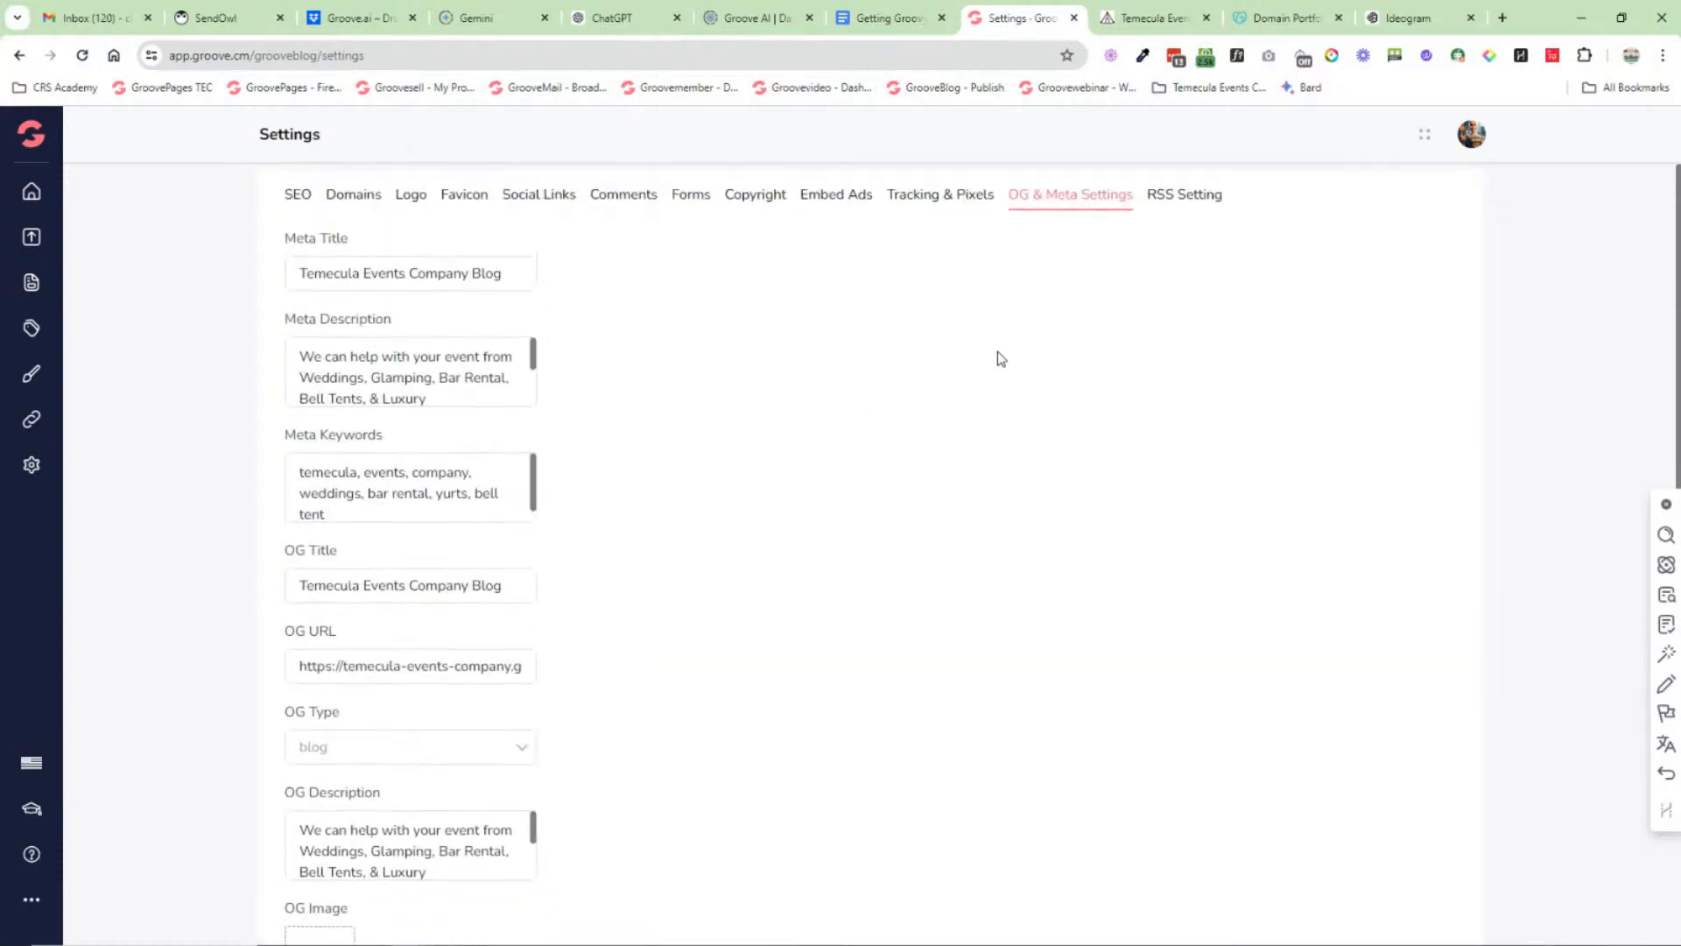
click(1187, 201)
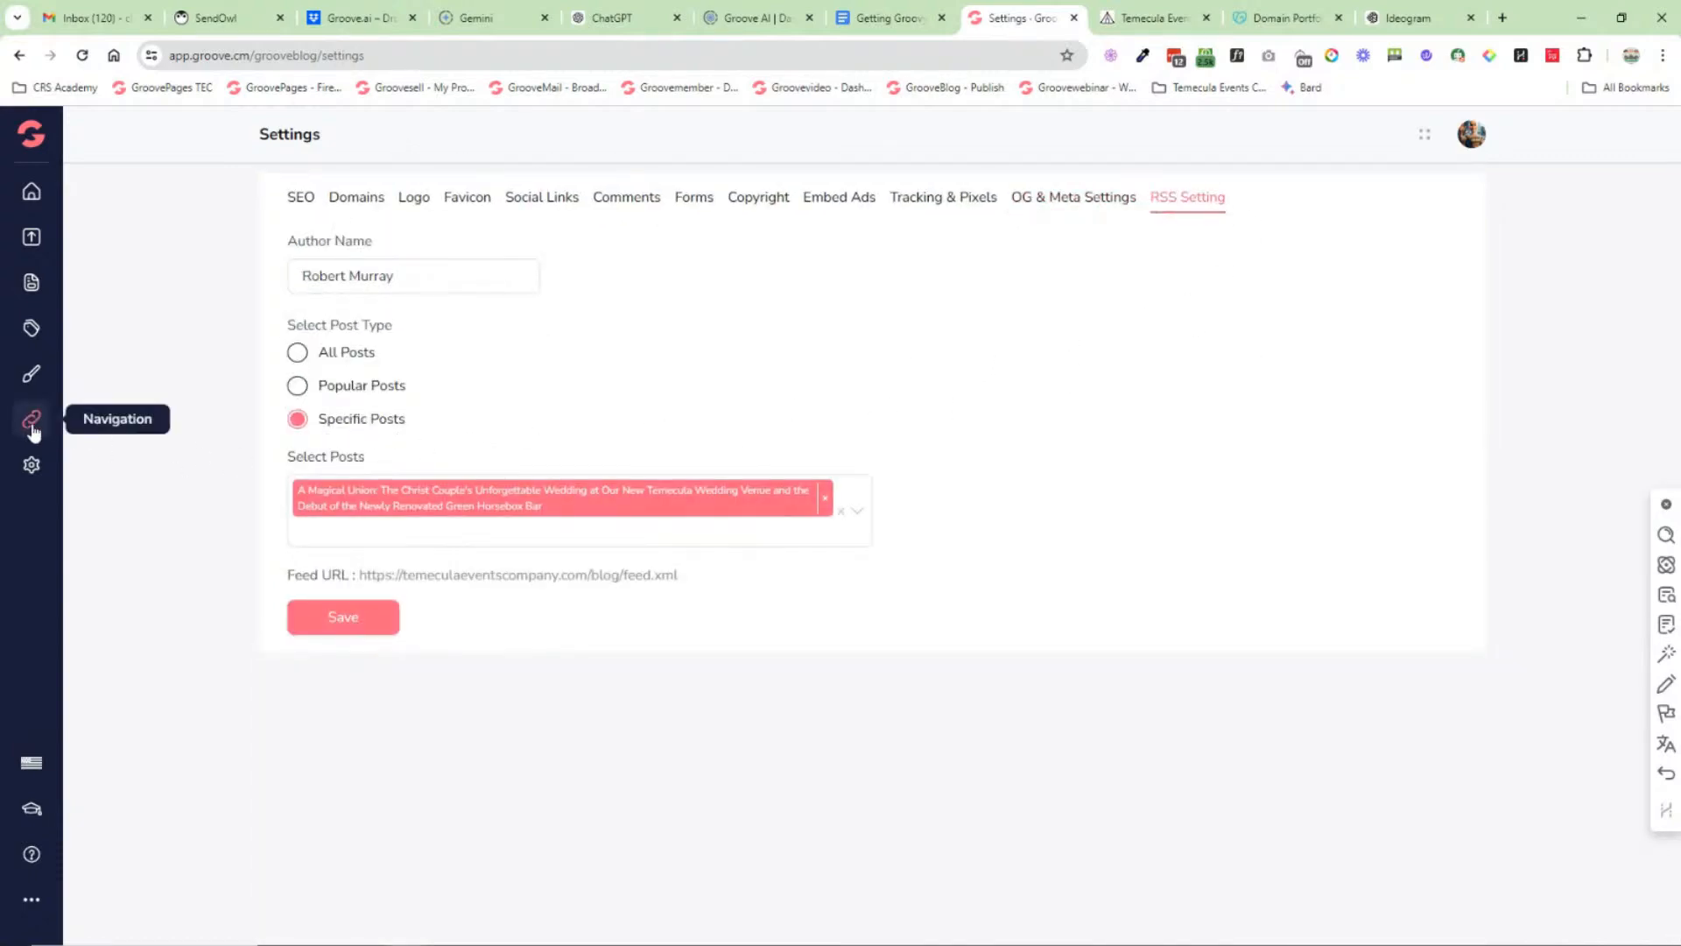
Step: Review the blog's top, call-to-action and footer navigation links, expanding the Home link's edit fields and comparing the links with the blog preview
click(35, 237)
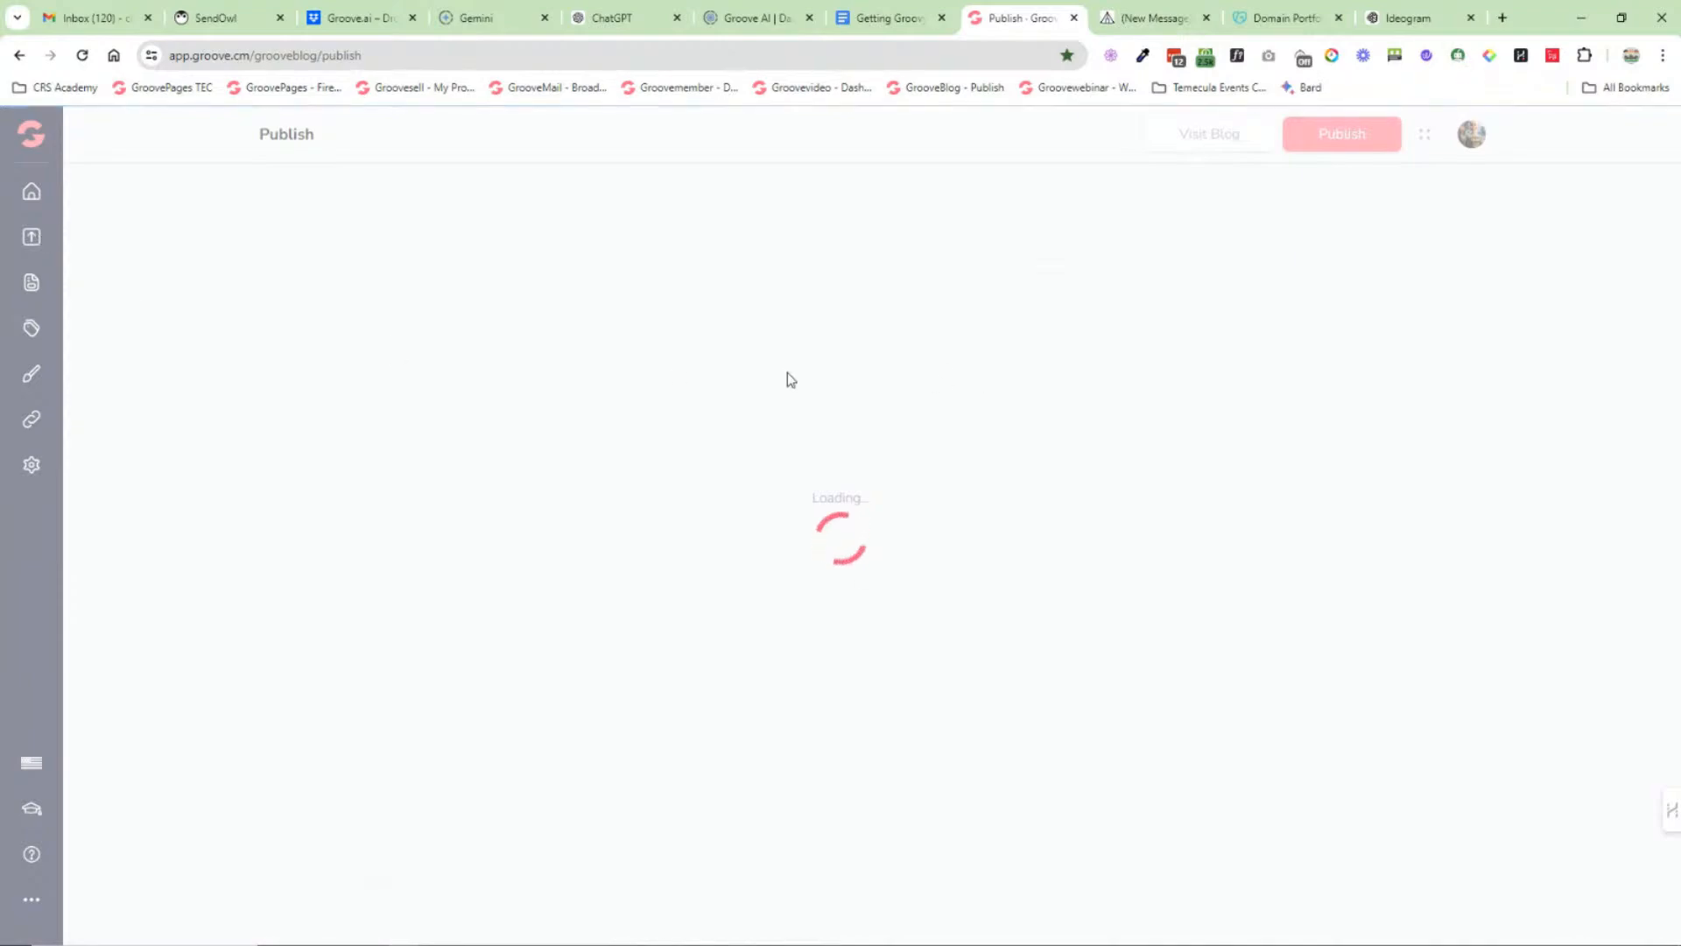
click(31, 422)
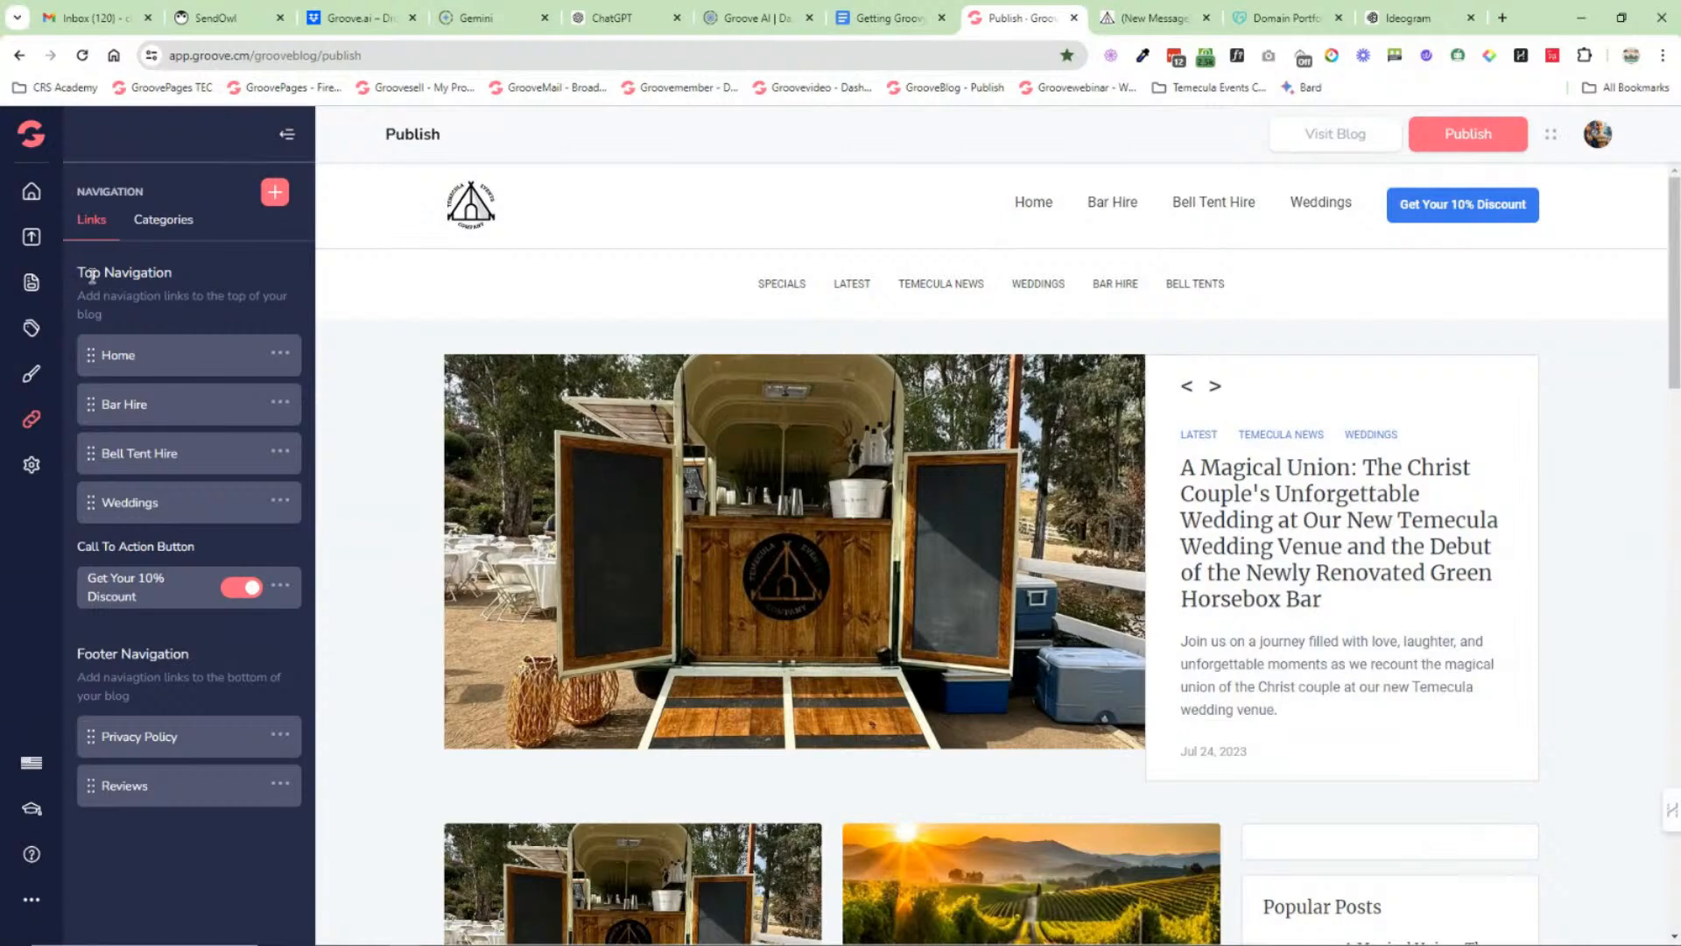
drag(1014, 208, 1358, 207)
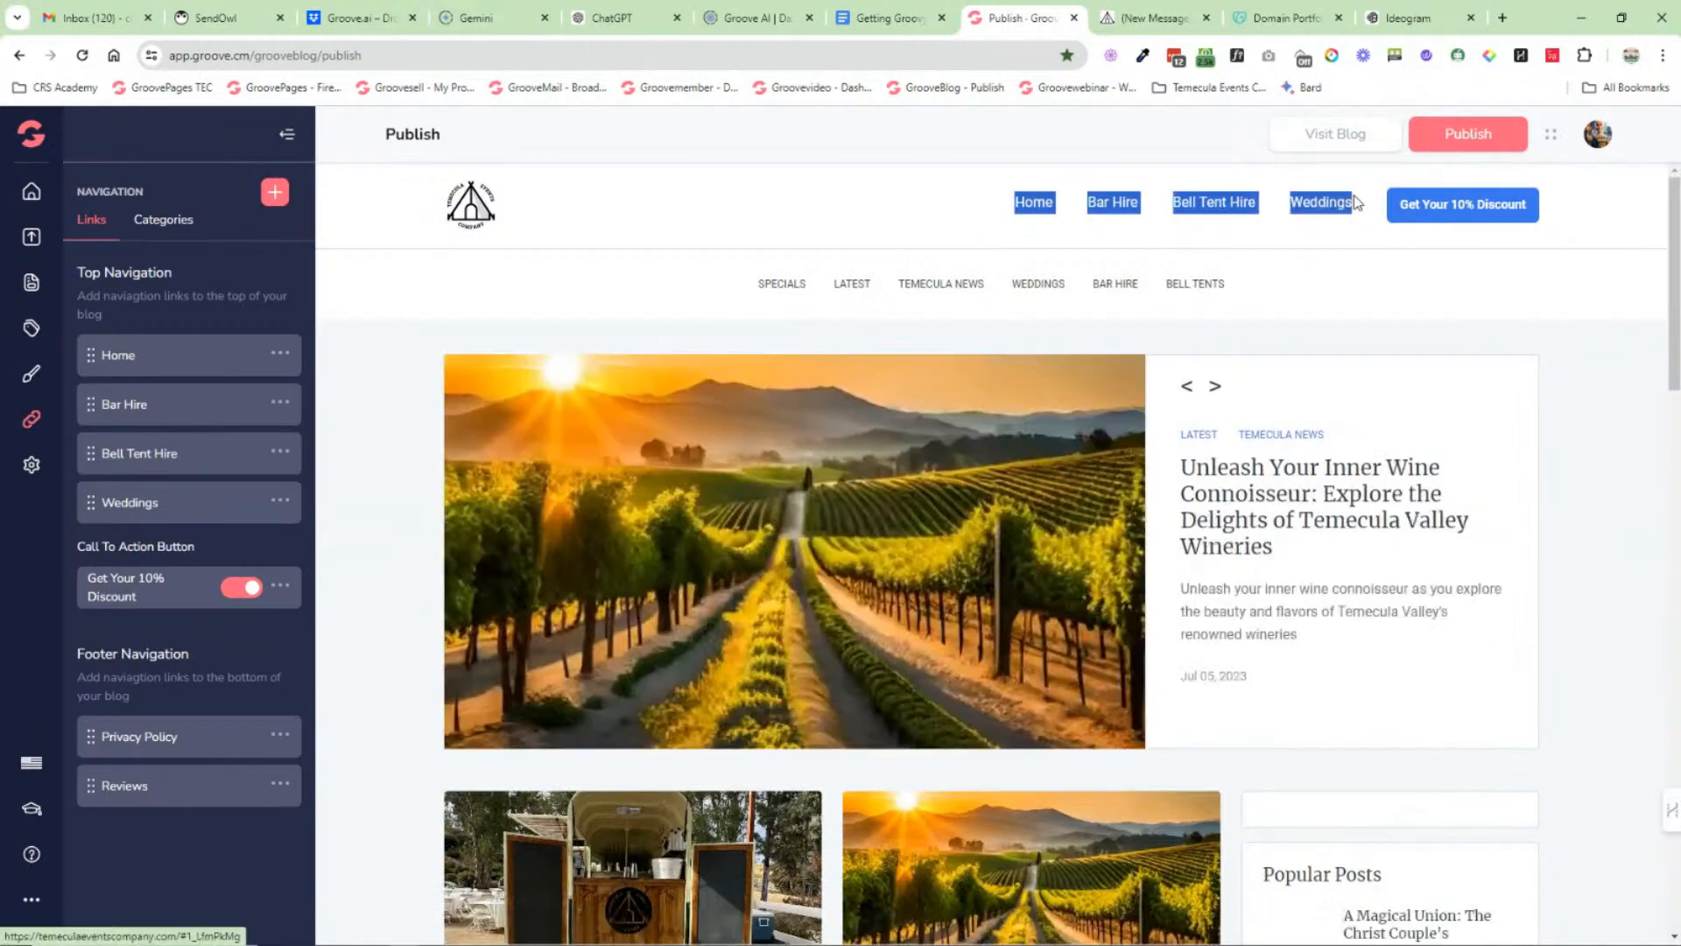
click(289, 350)
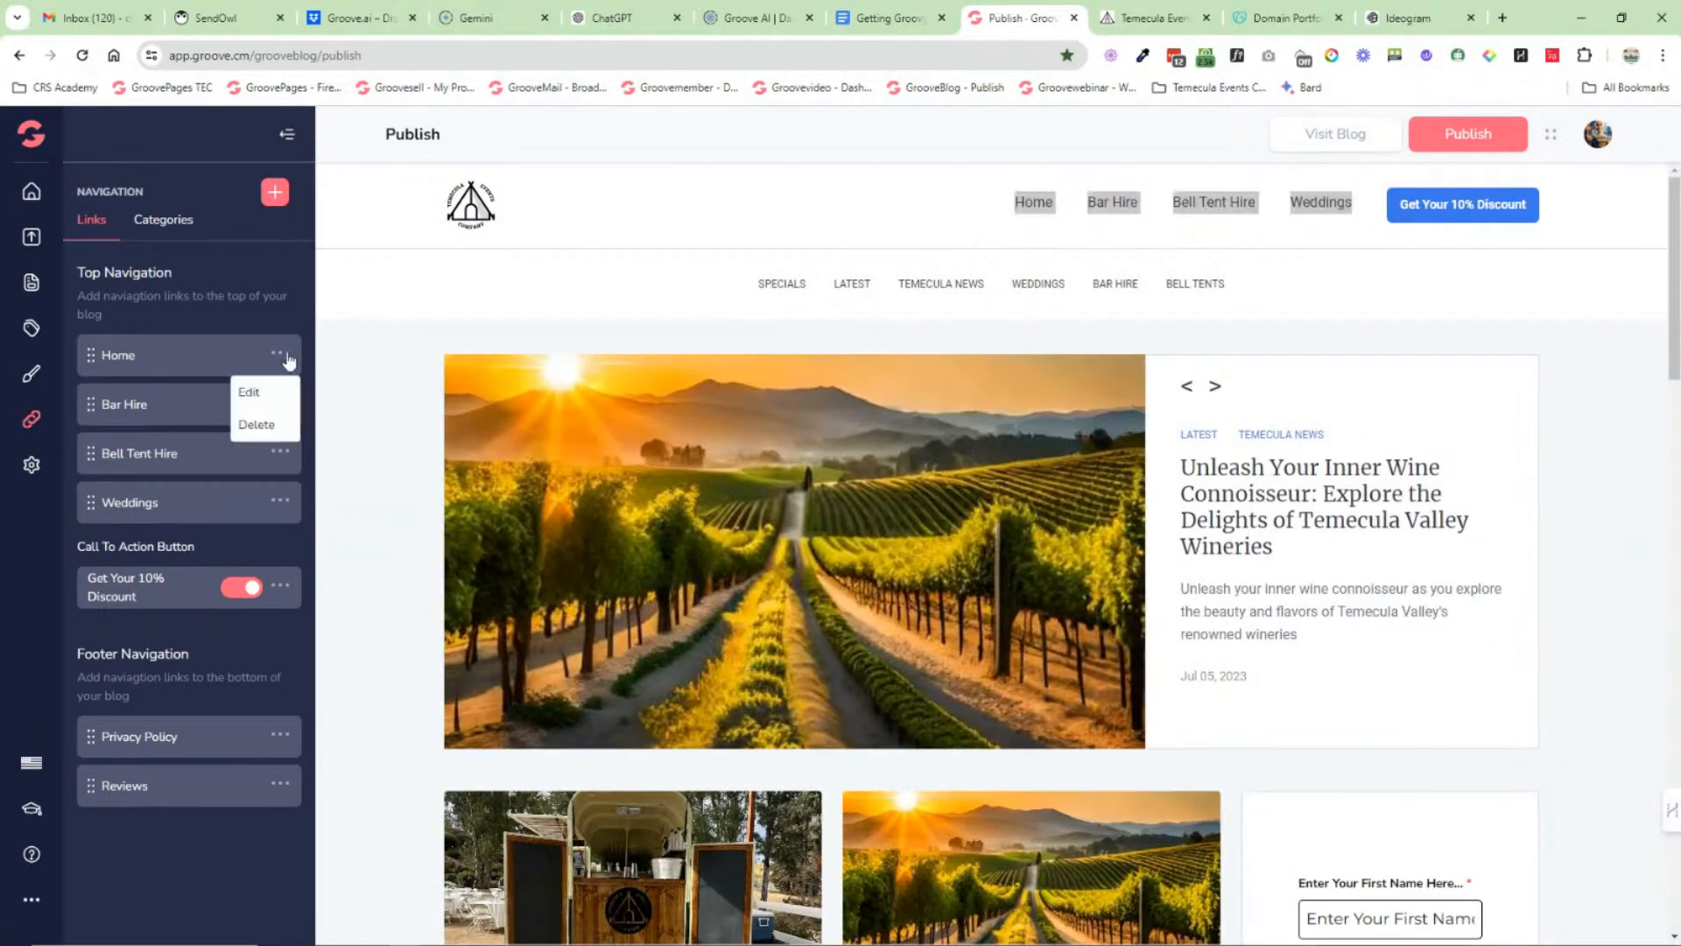
click(267, 392)
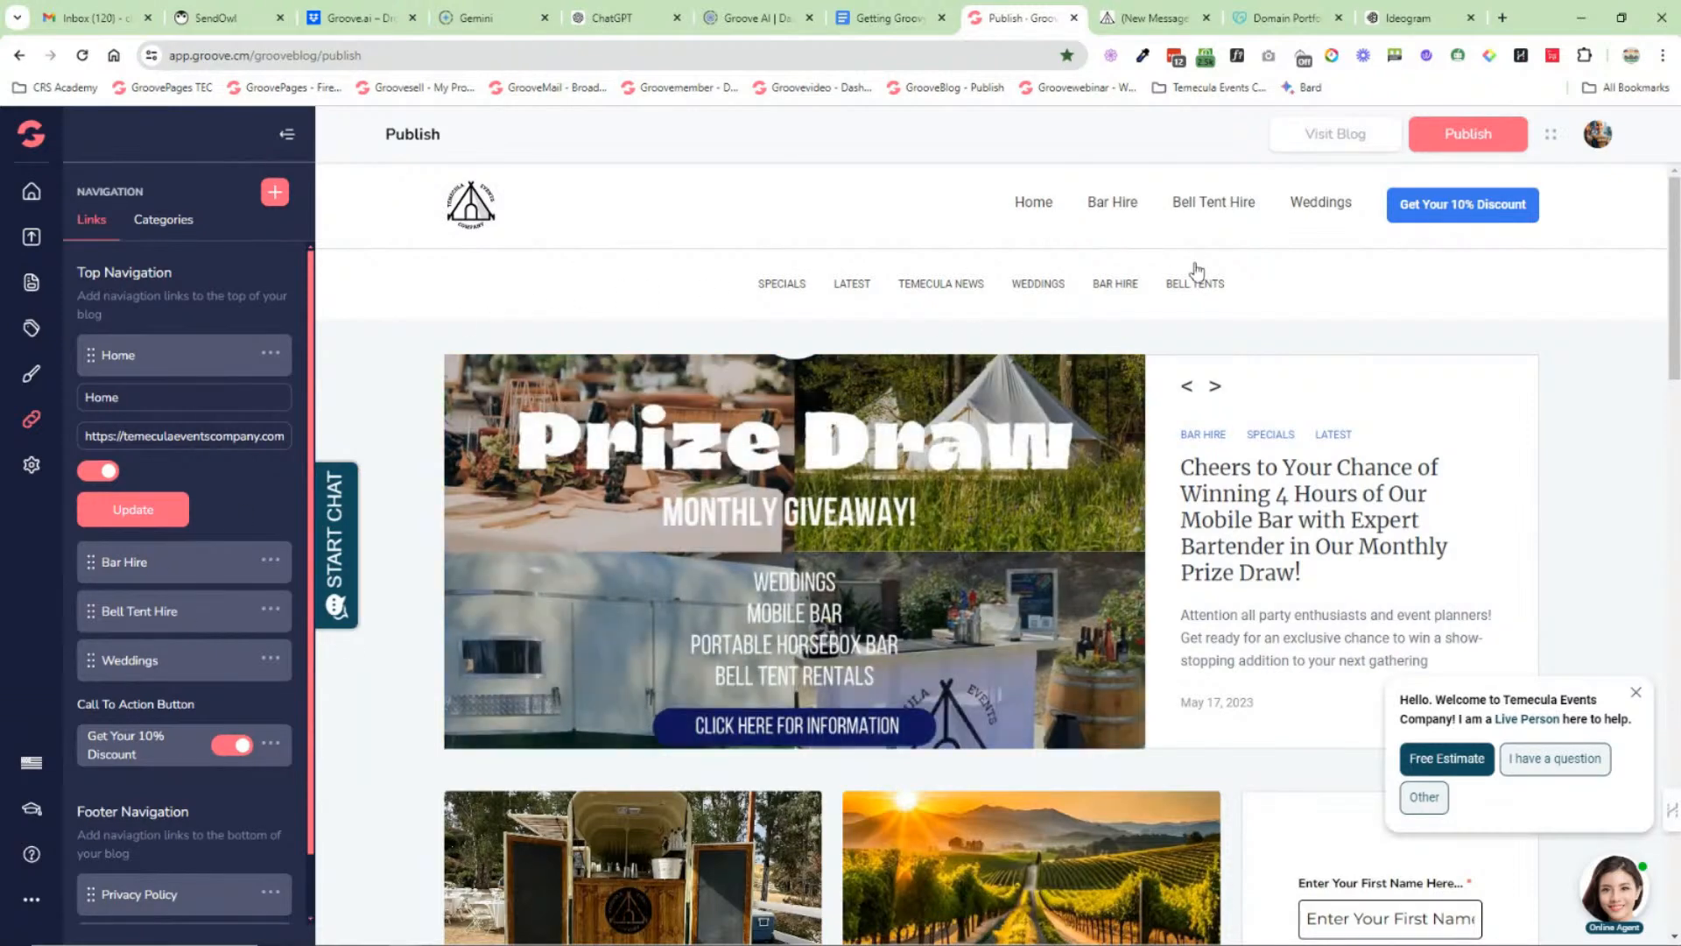
scroll(168, 415, down, 1)
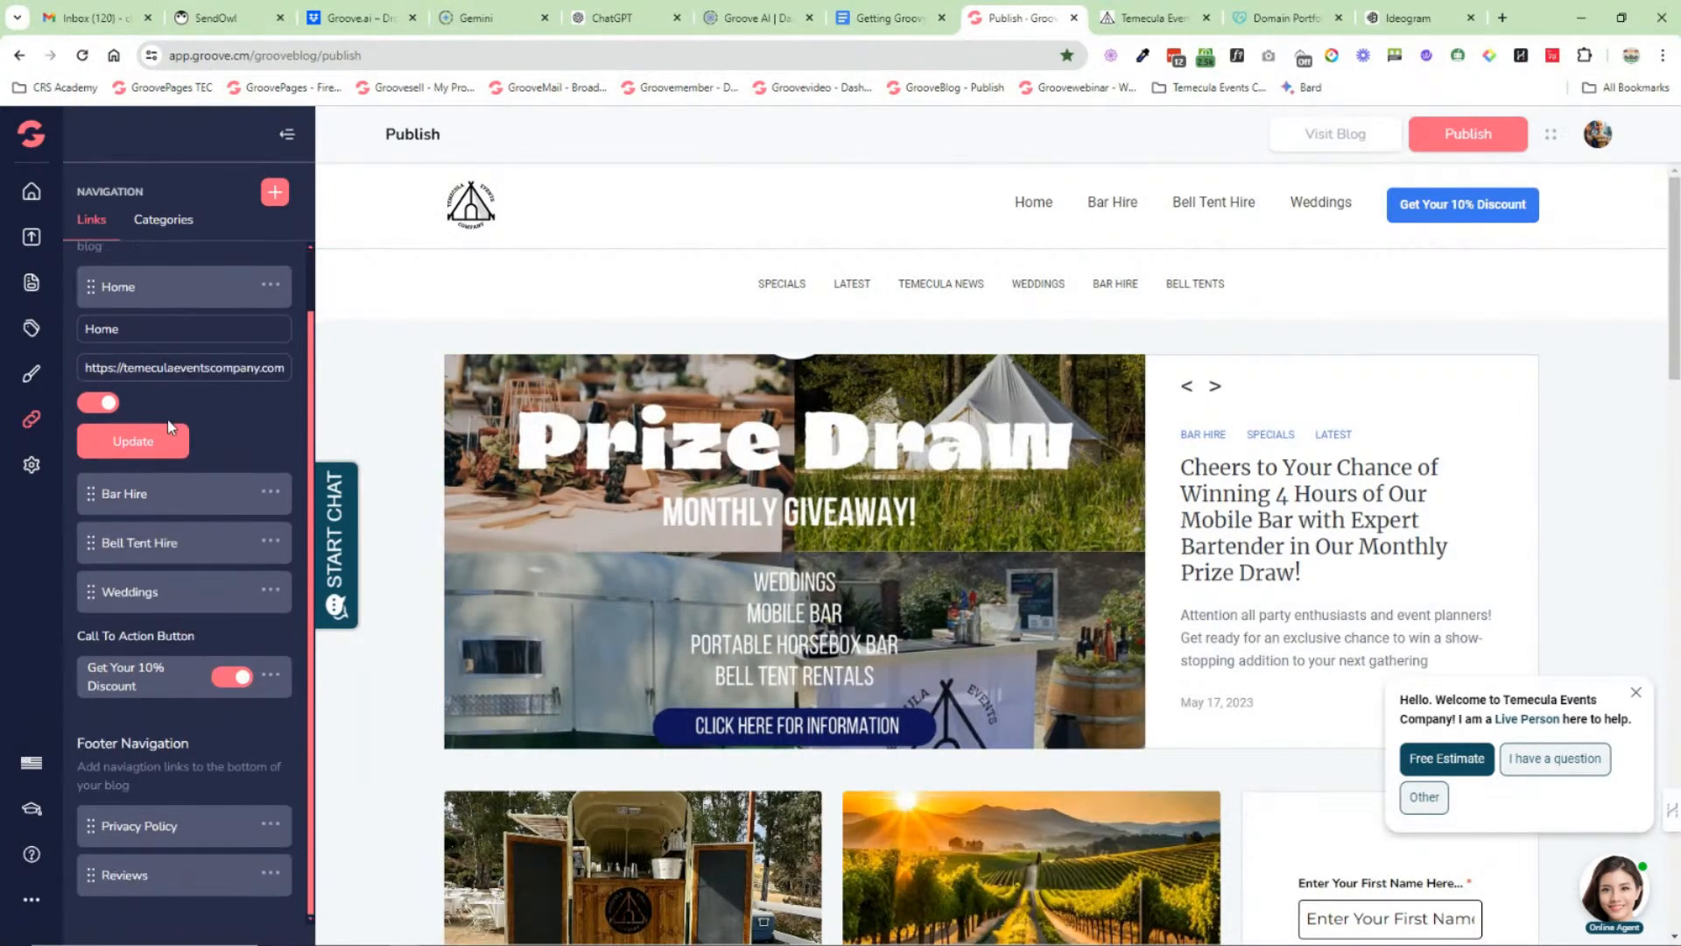
scroll(672, 576, down, 10)
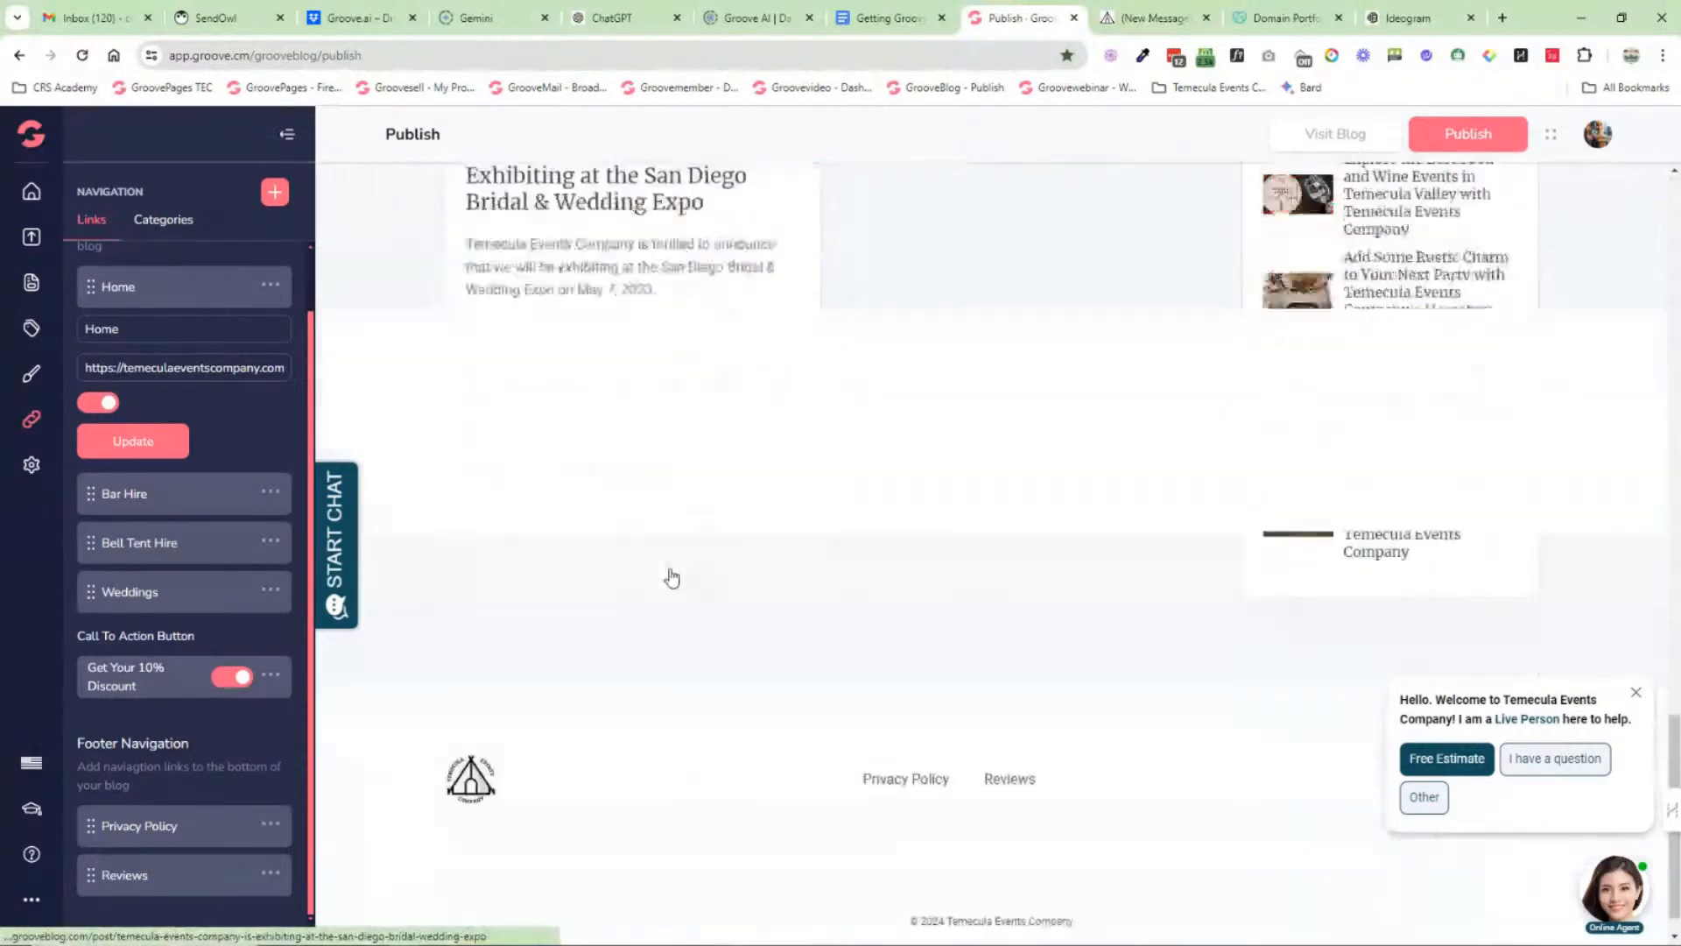
scroll(223, 560, up, 1)
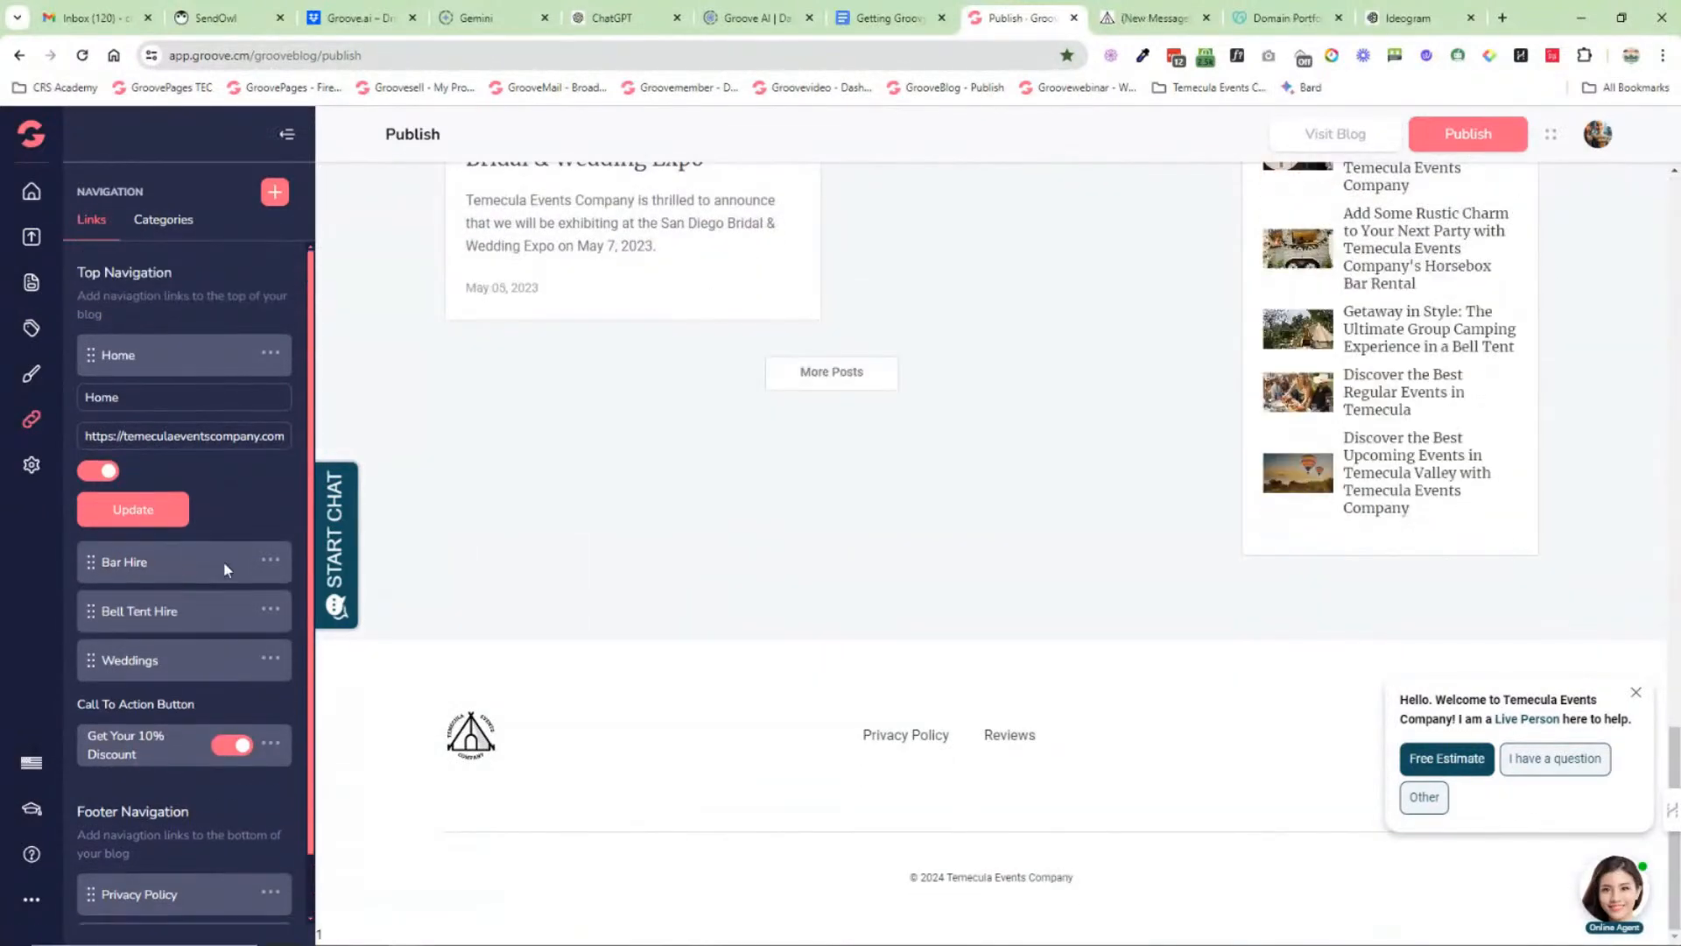
Step: Review the blog's category navigation, highlight the categories in the preview and show the options for SPECIALS
click(155, 234)
scroll(797, 429, up, 15)
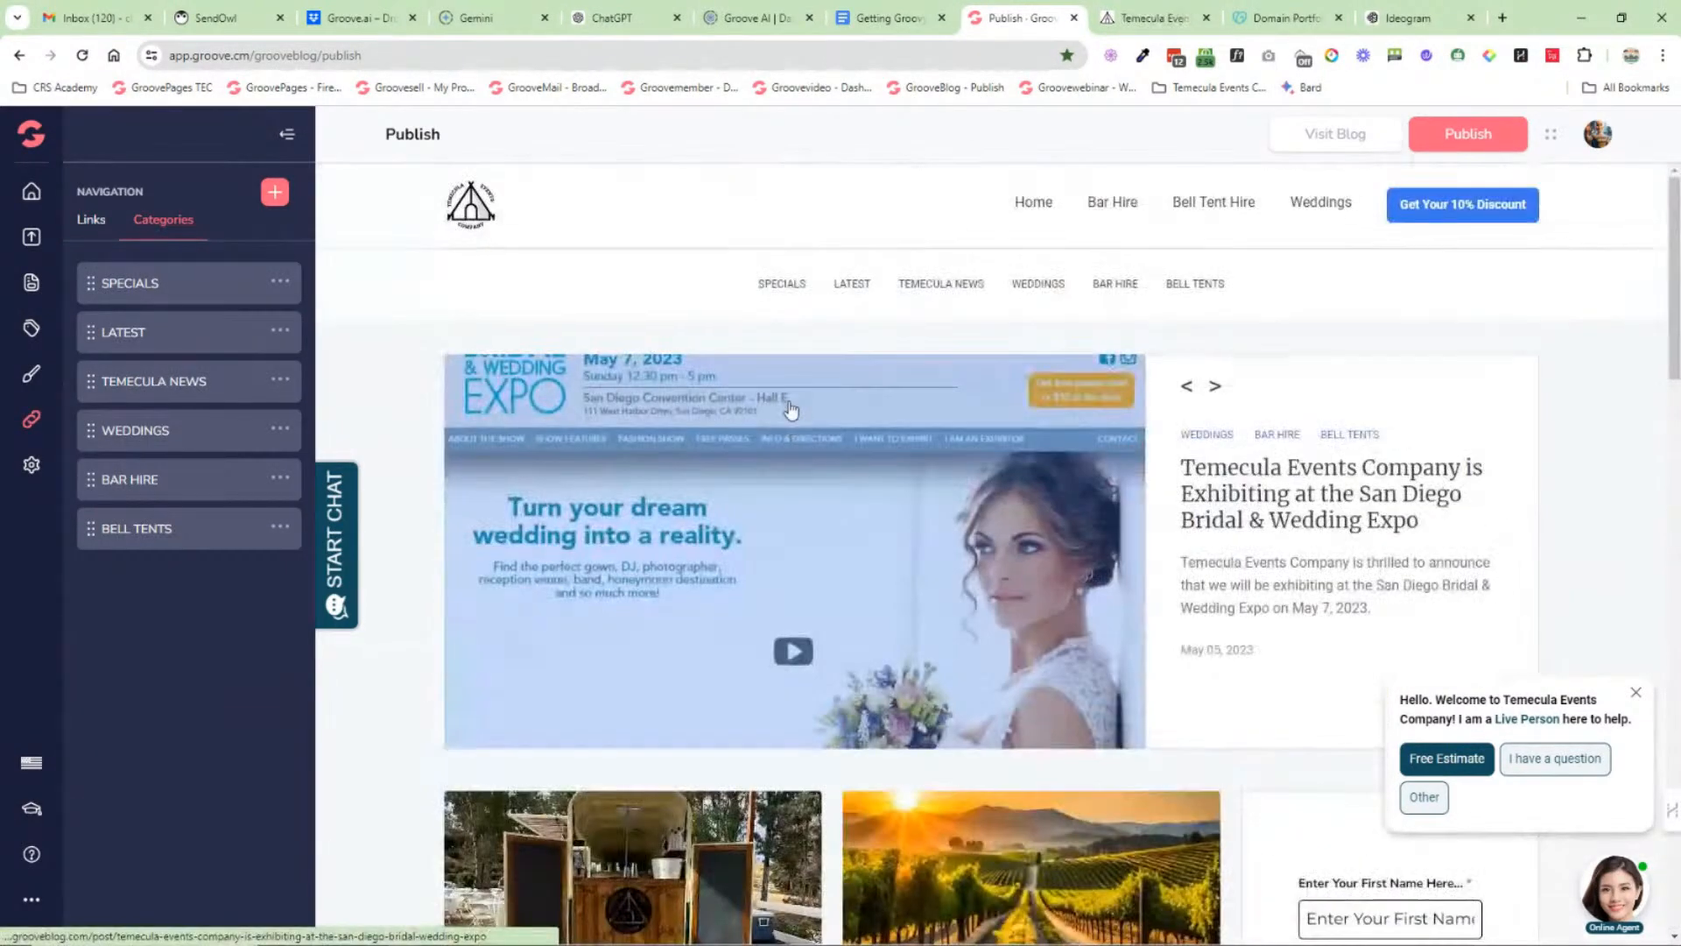
drag(743, 286, 1063, 312)
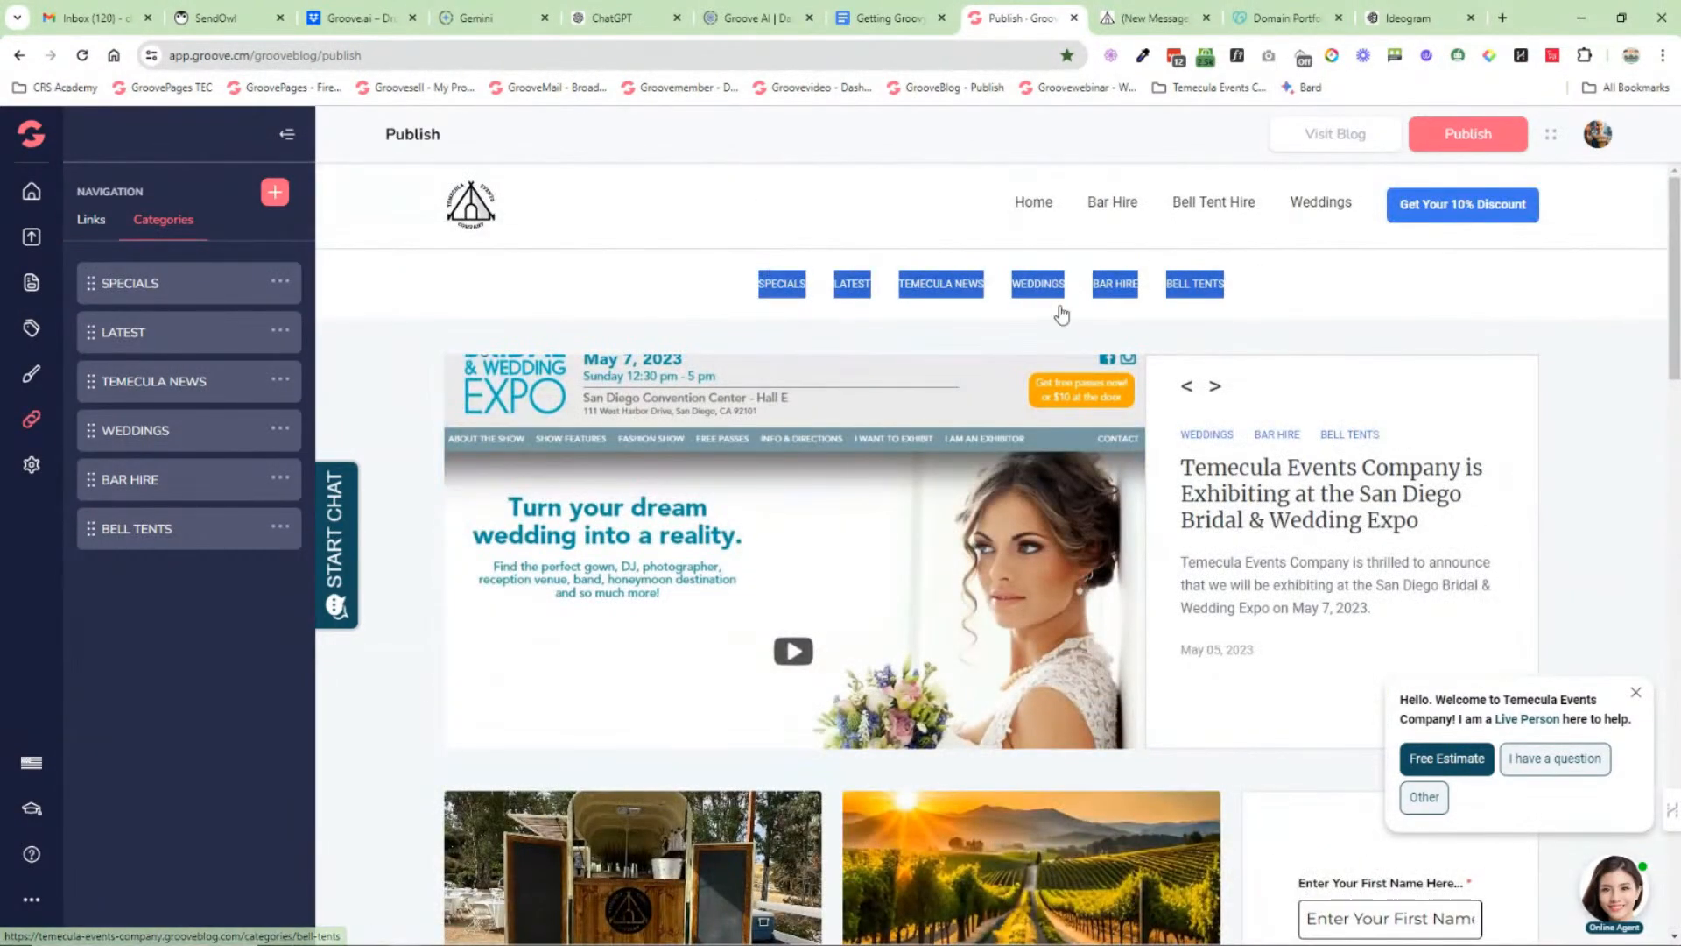
click(257, 296)
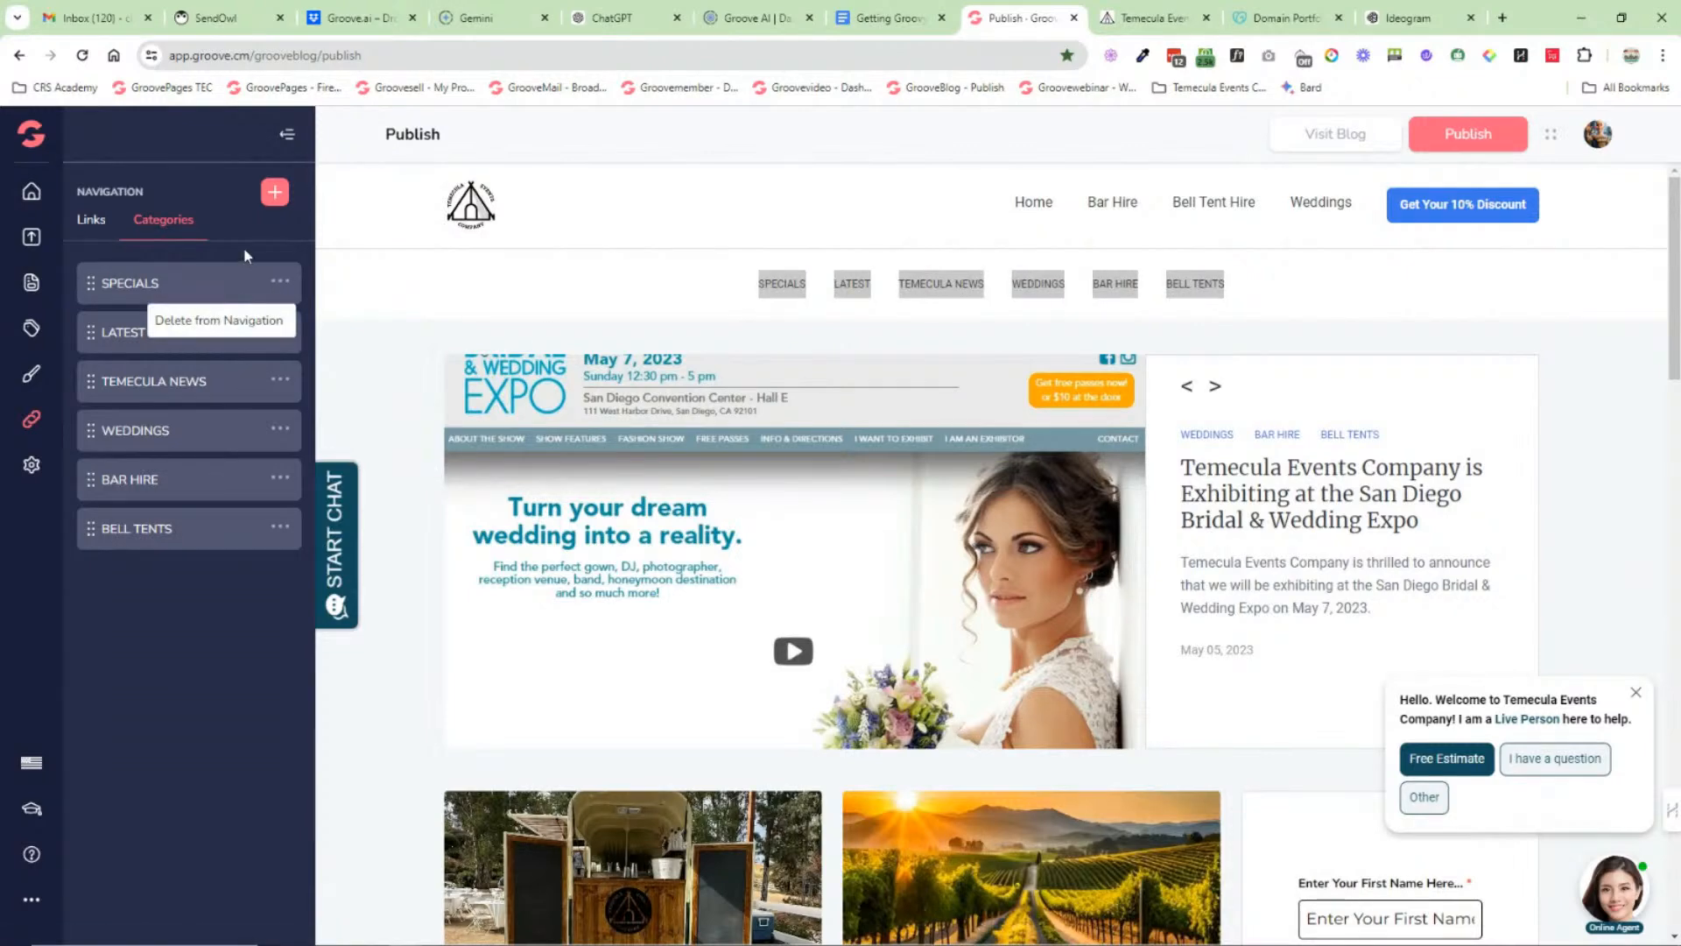
Step: Open the GrooveBlog Classic theme for customization and review its appearance settings, including the heading font choices
click(30, 374)
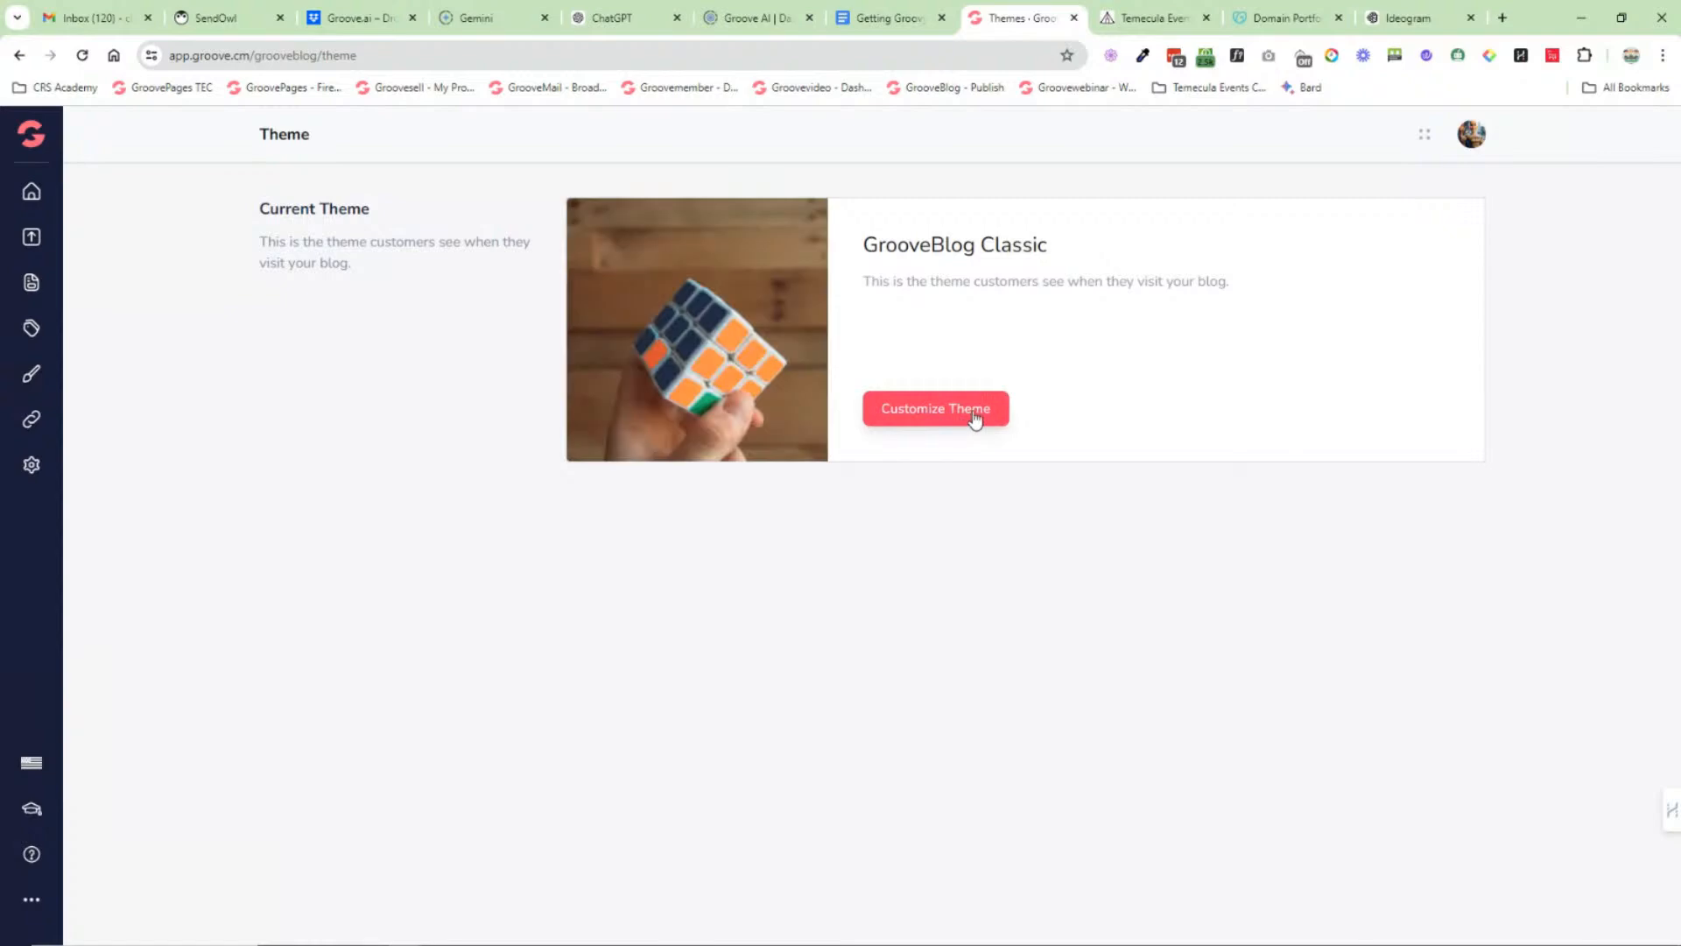
click(974, 419)
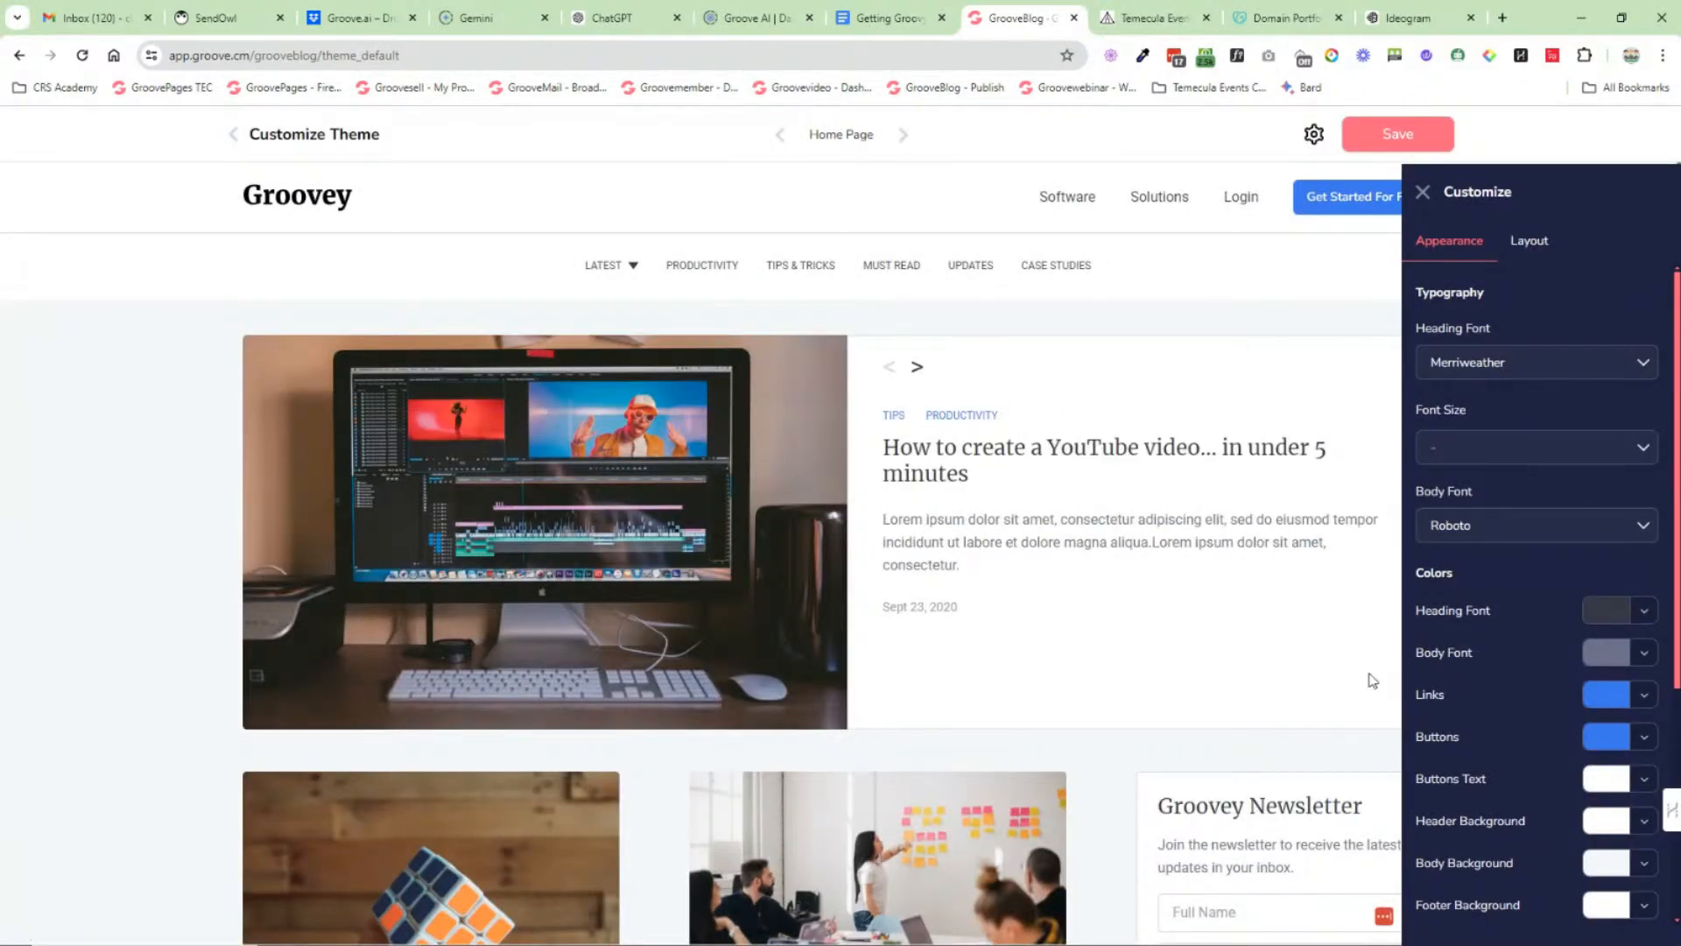
scroll(1520, 714, down, 4)
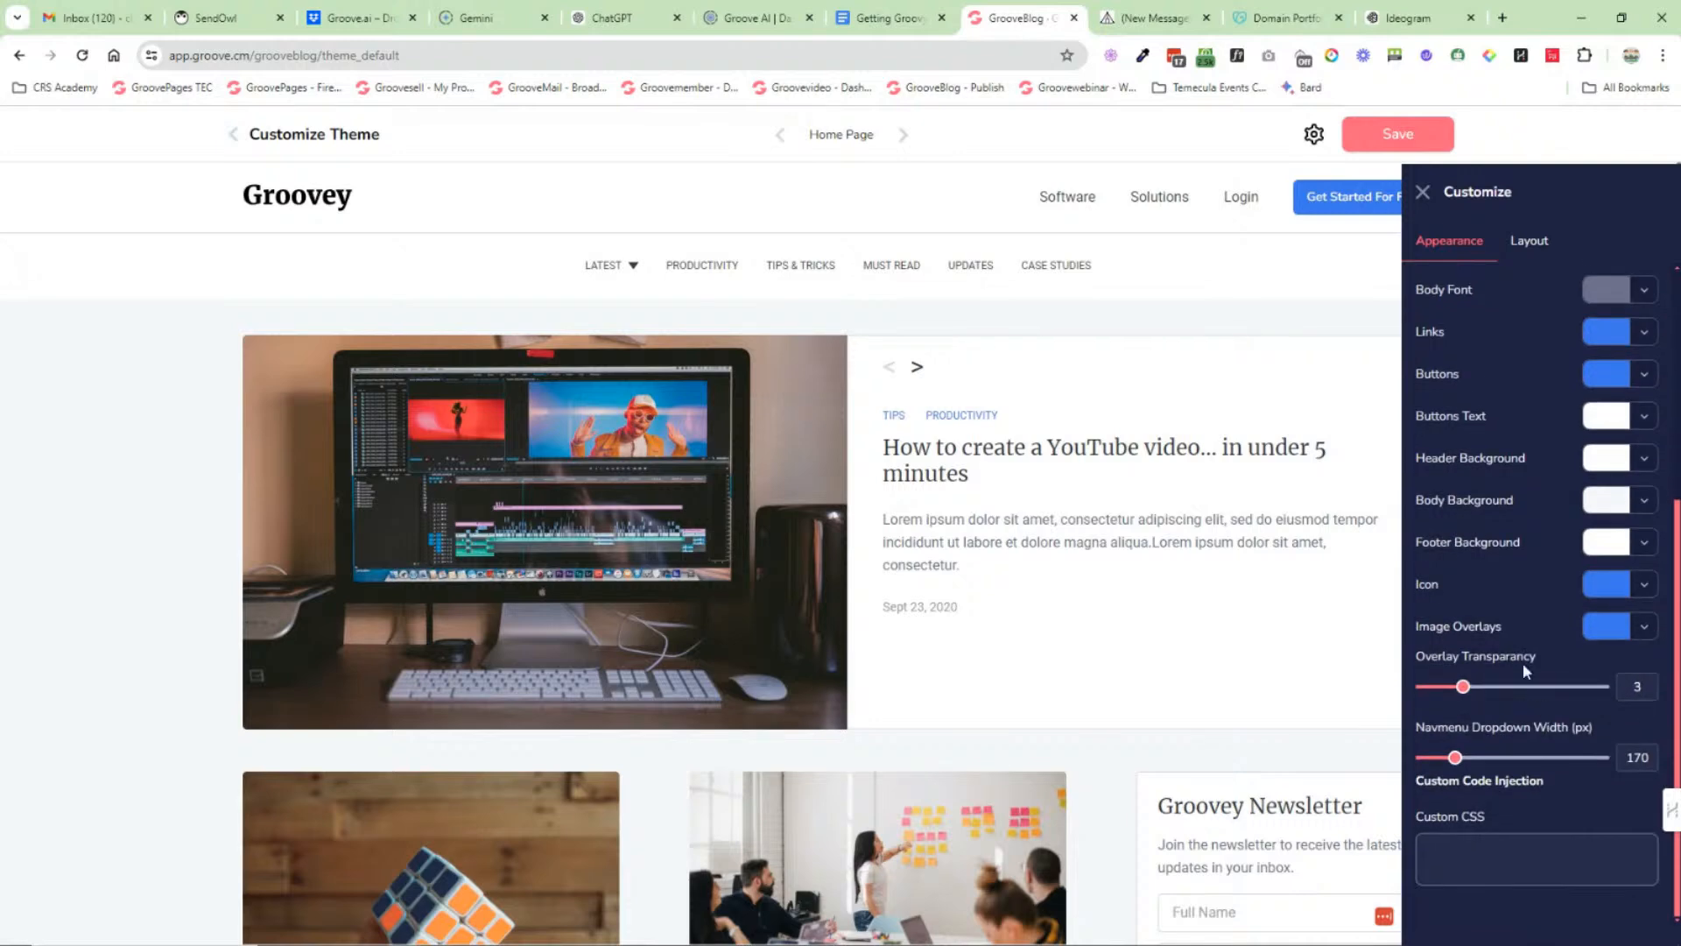
scroll(1511, 657, up, 4)
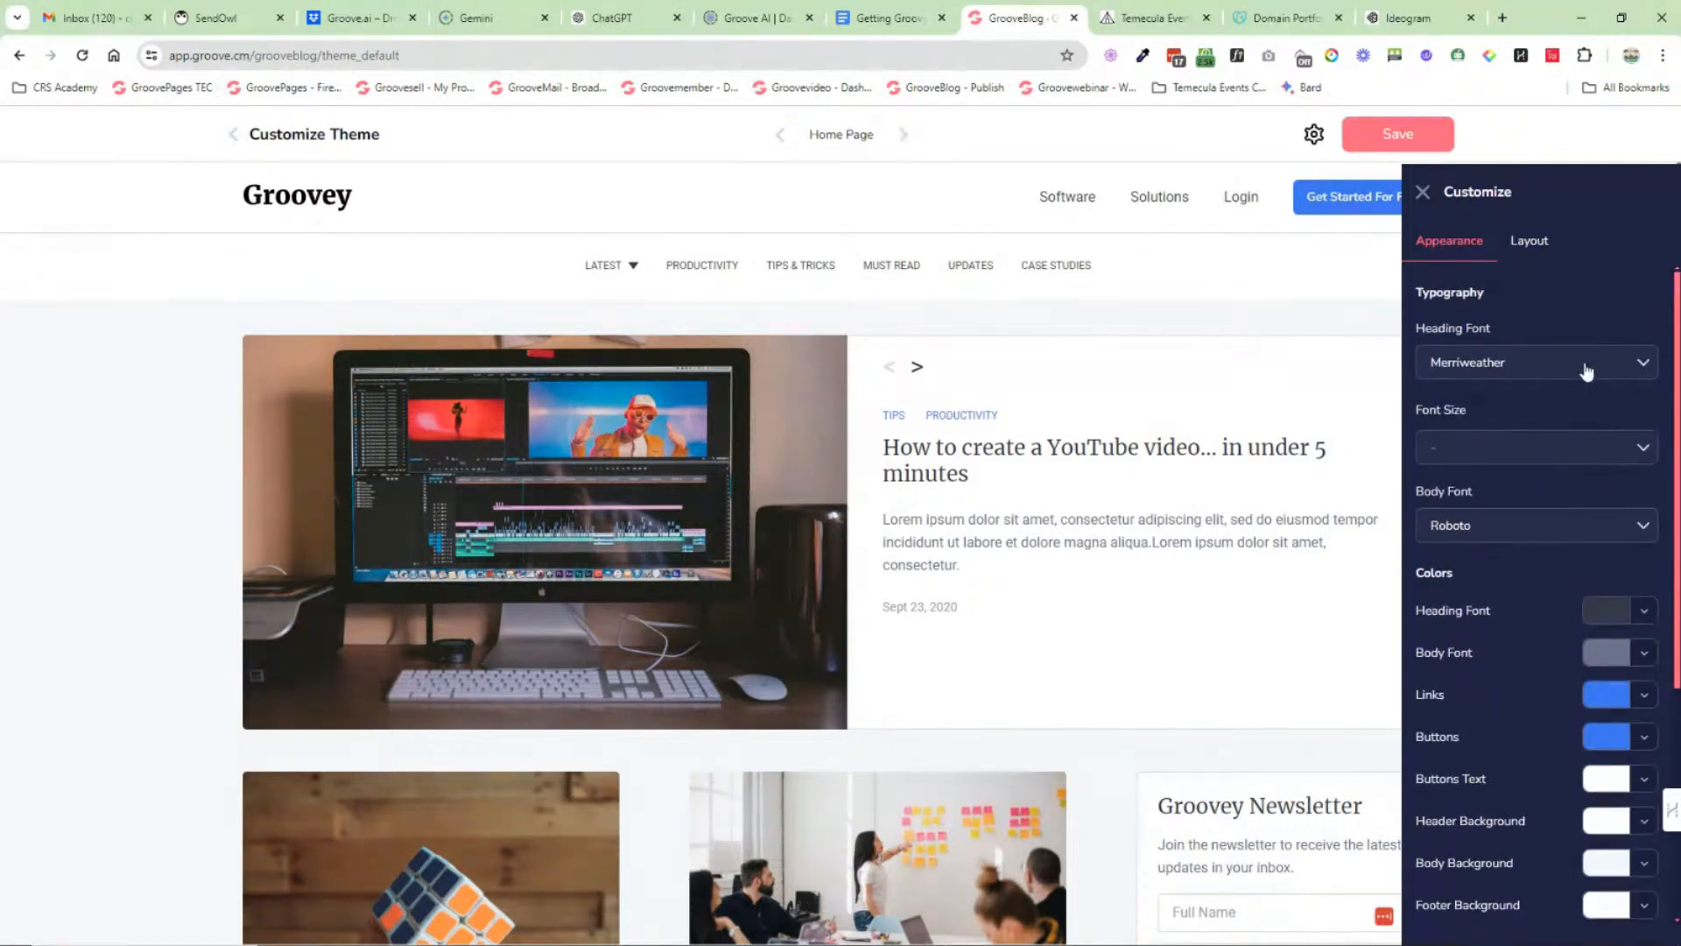
click(1552, 362)
click(1568, 323)
Step: In the Home Page layout settings, switch the sidebar, categories and opt-in form off and back on
click(1531, 241)
click(1641, 372)
click(1641, 372)
click(1644, 407)
click(1647, 408)
click(1648, 440)
click(1648, 439)
Step: Select the Post Page layout and switch its first two display options off and back on
click(1641, 329)
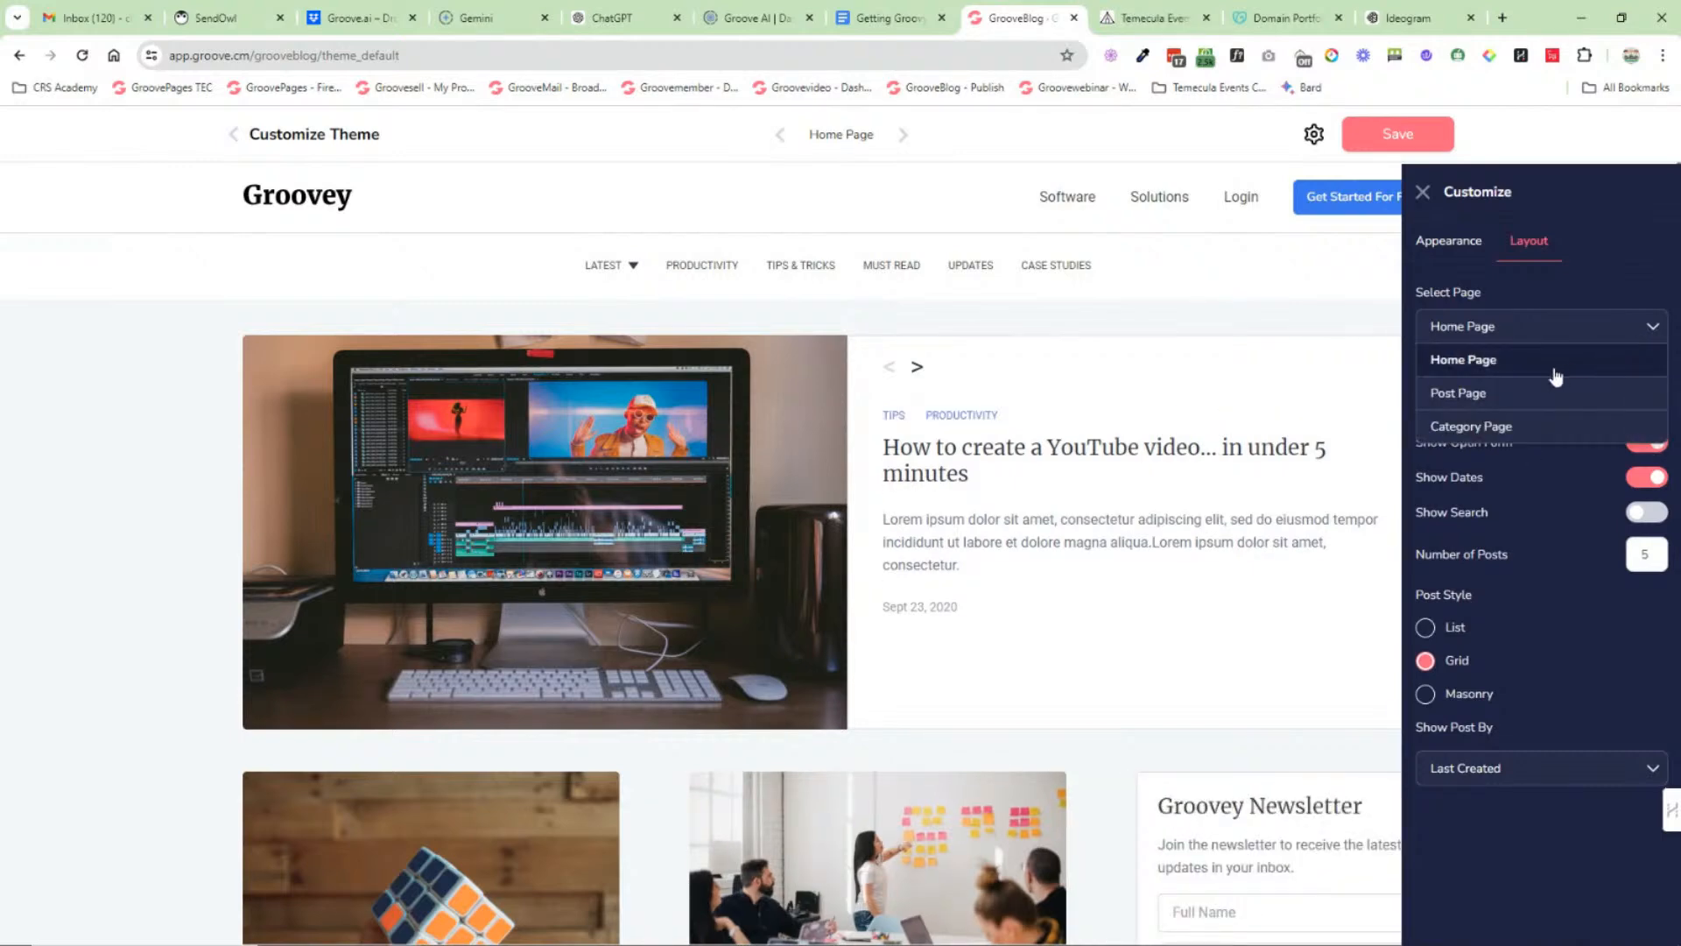
click(1518, 392)
click(1648, 373)
click(1651, 375)
click(1654, 405)
click(1654, 406)
Step: Review the Category Page layout, return to the Home Page layout and leave the theme customizer without saving
click(1519, 337)
click(1513, 424)
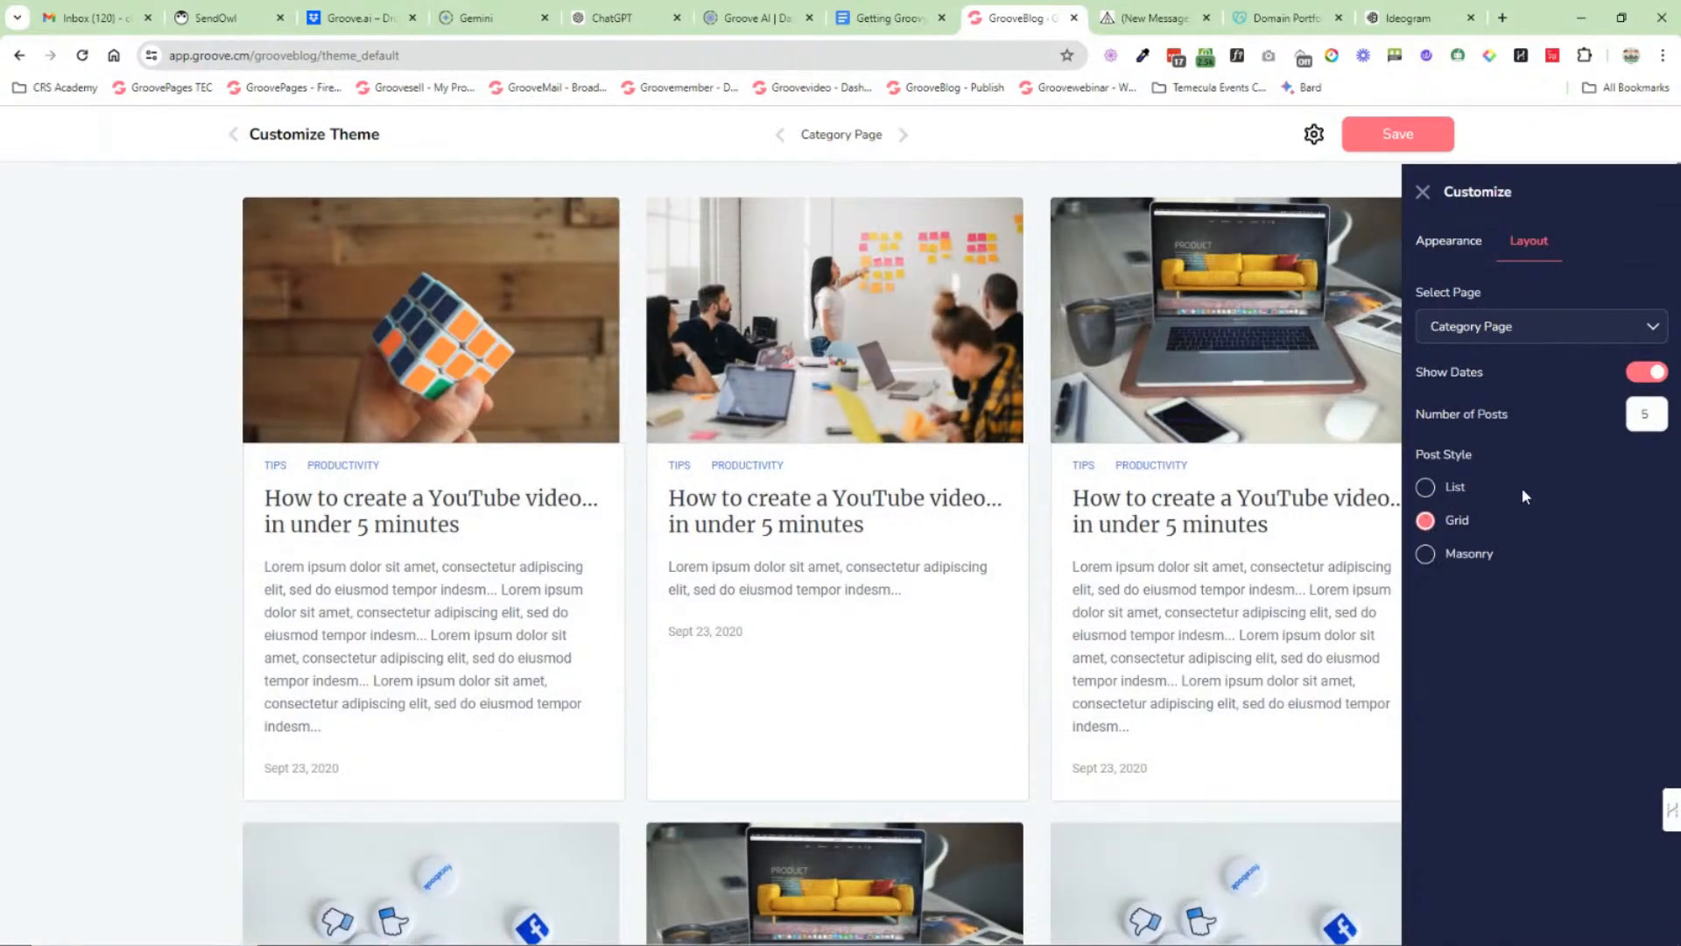
click(1512, 325)
click(1499, 360)
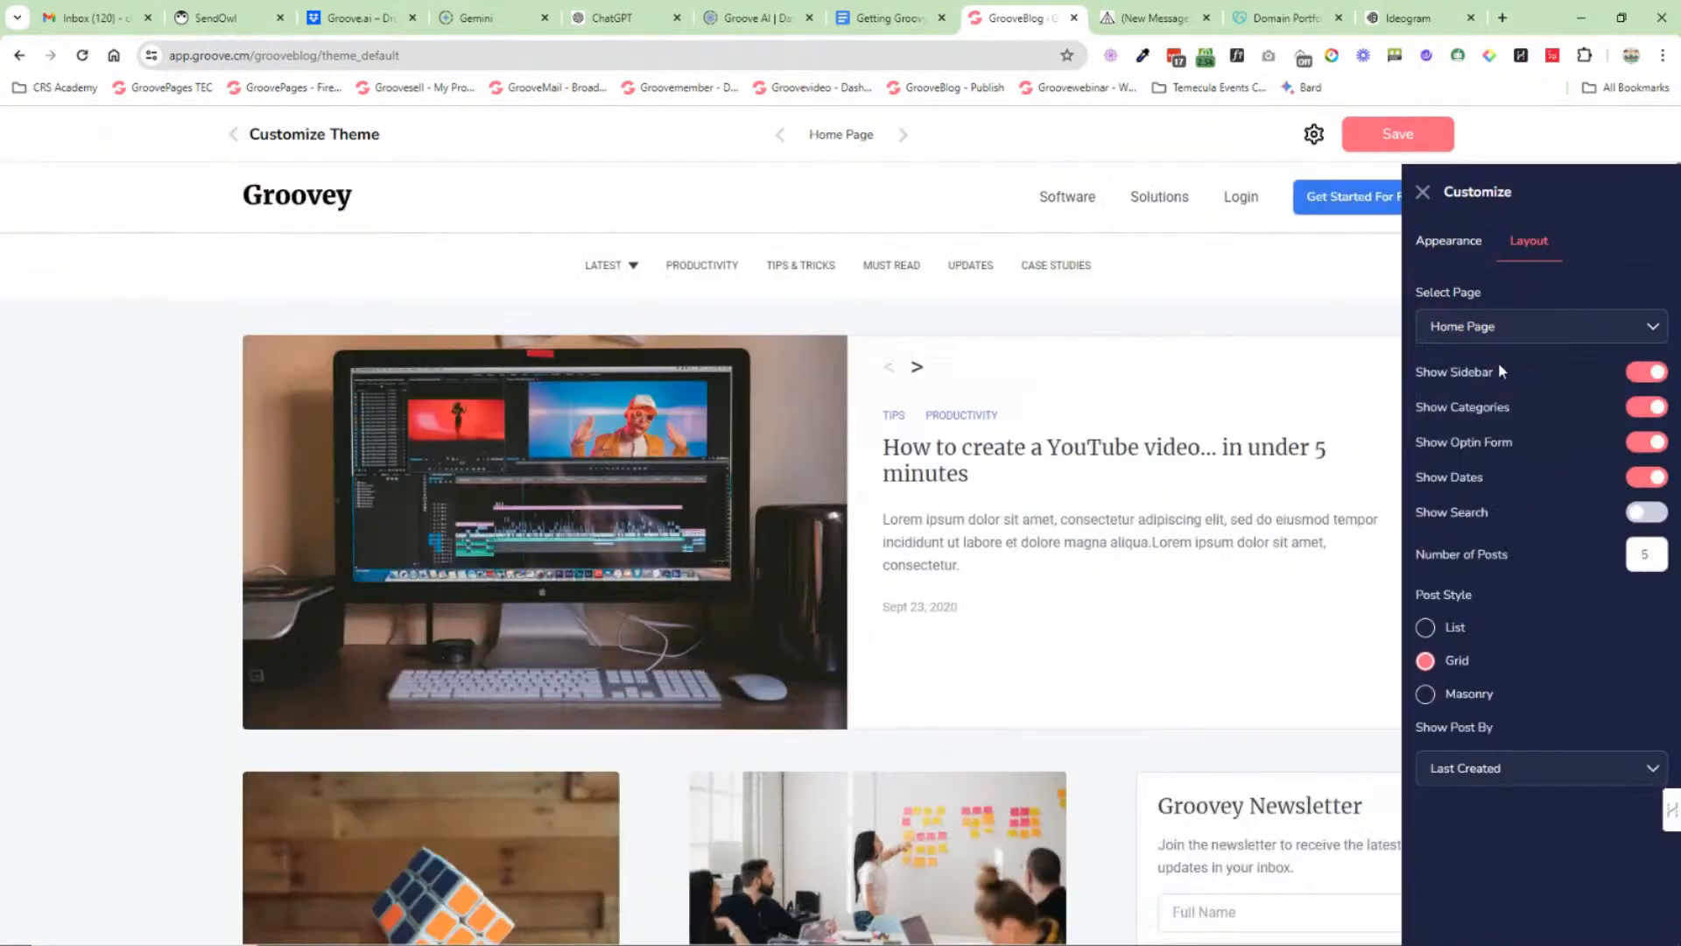
click(1423, 192)
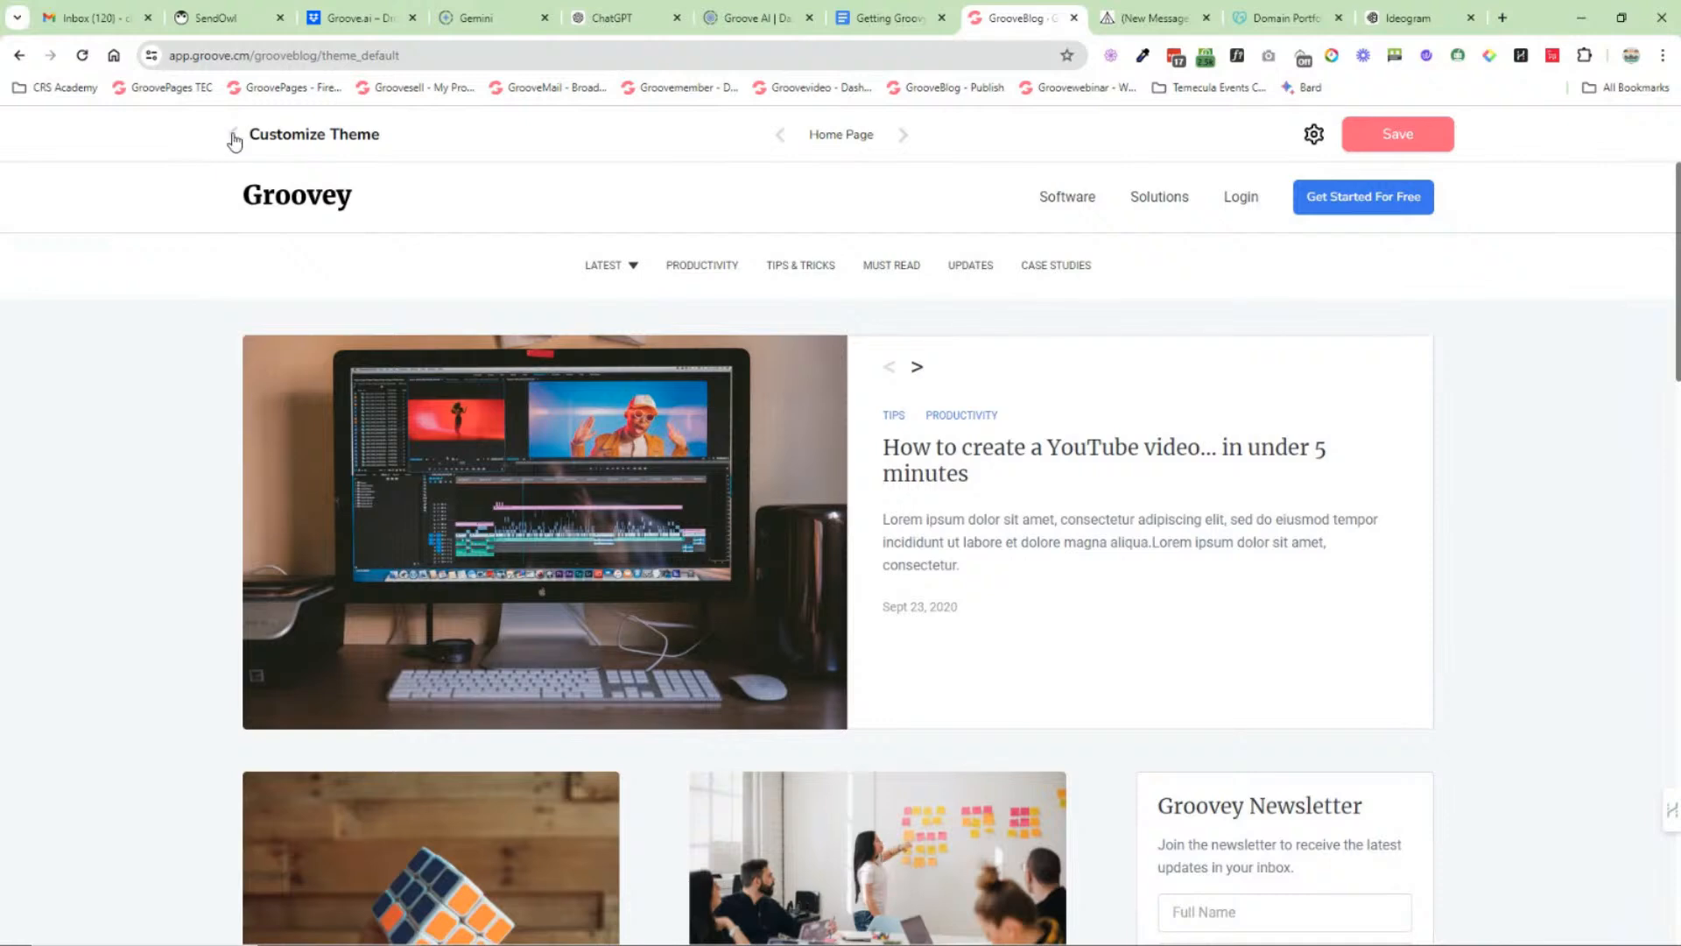
click(233, 135)
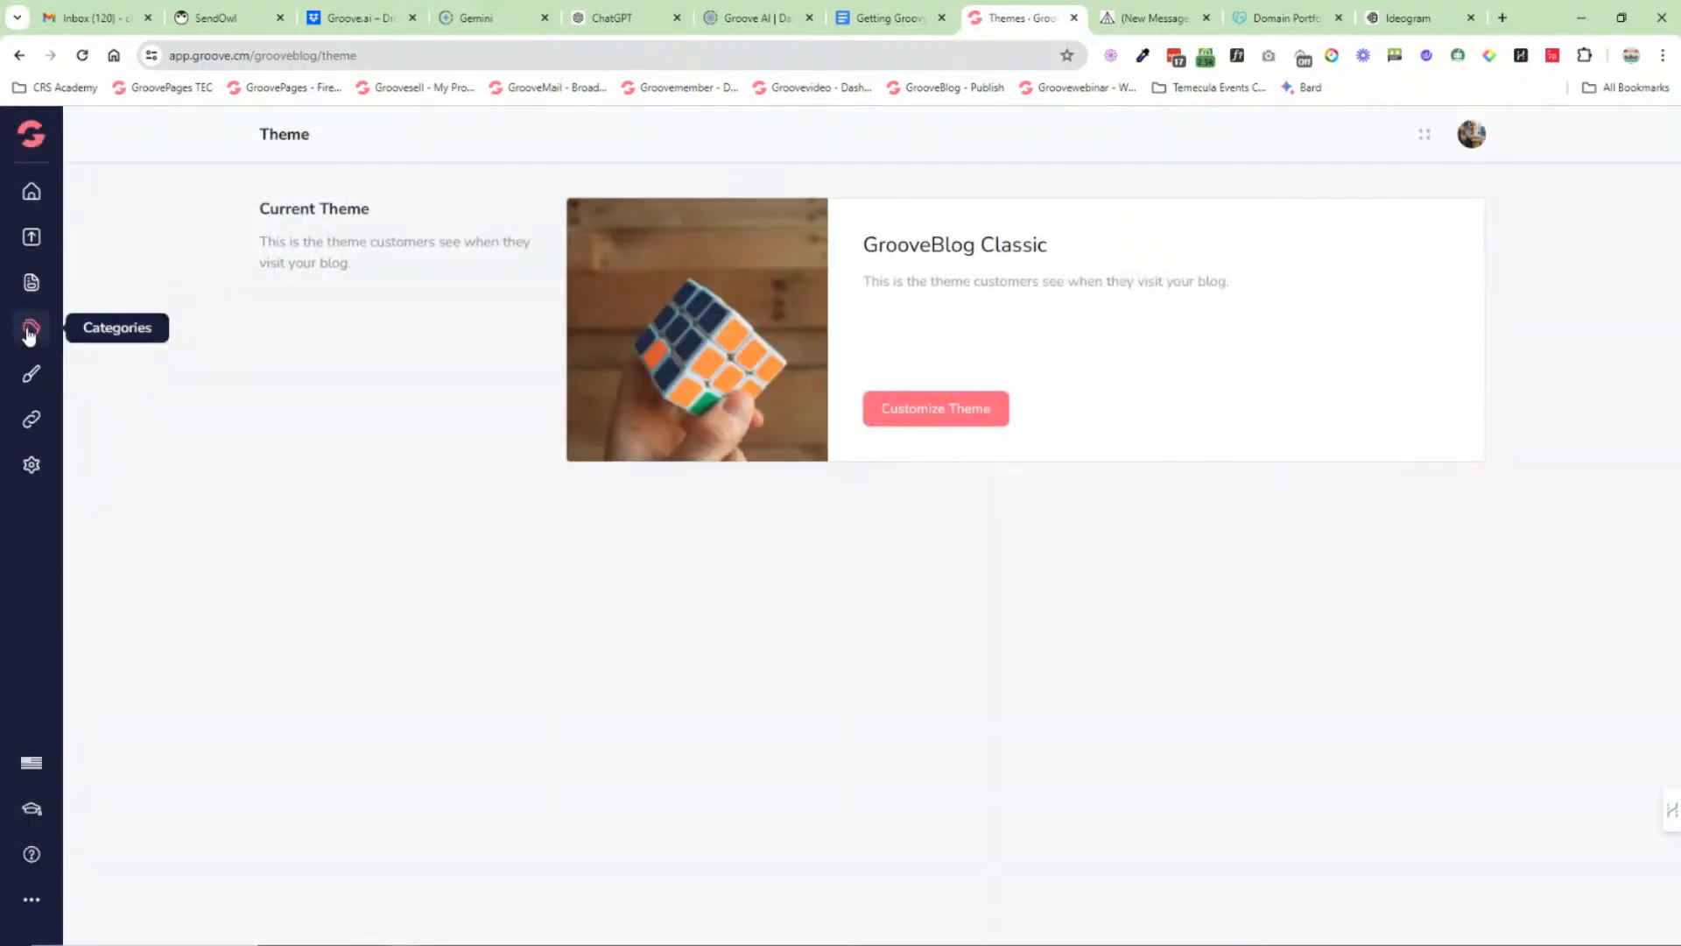
Step: Review the blog's category list and the actions for LATEST, and open the posts list at full width
click(30, 331)
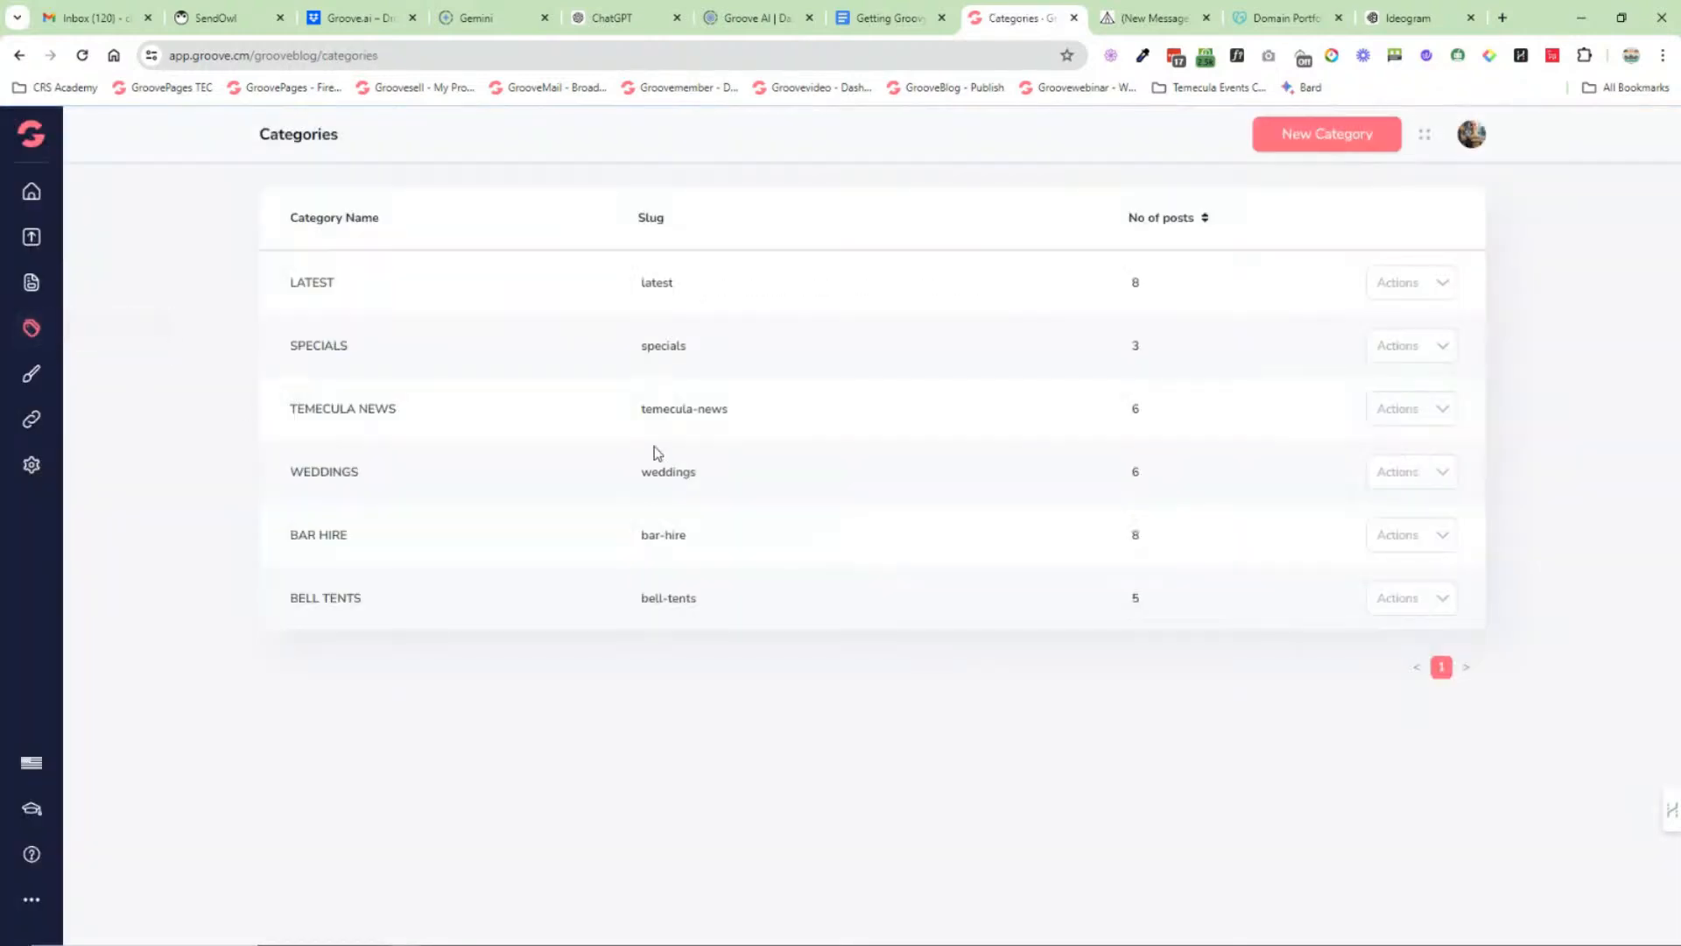
click(1440, 285)
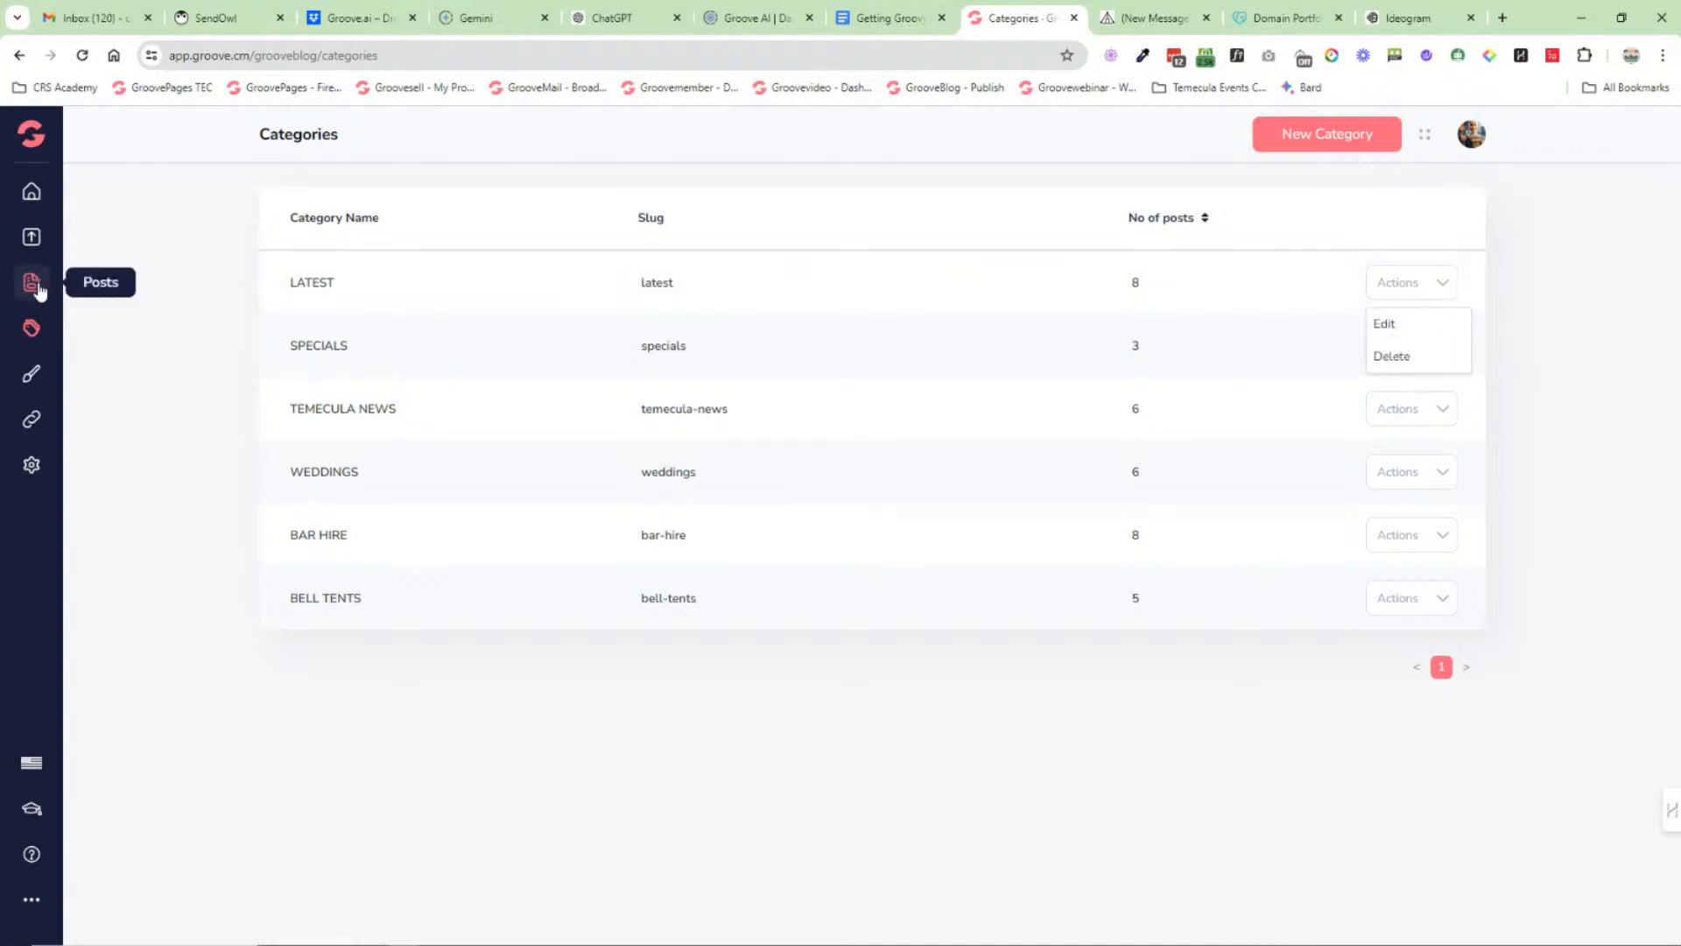
click(33, 285)
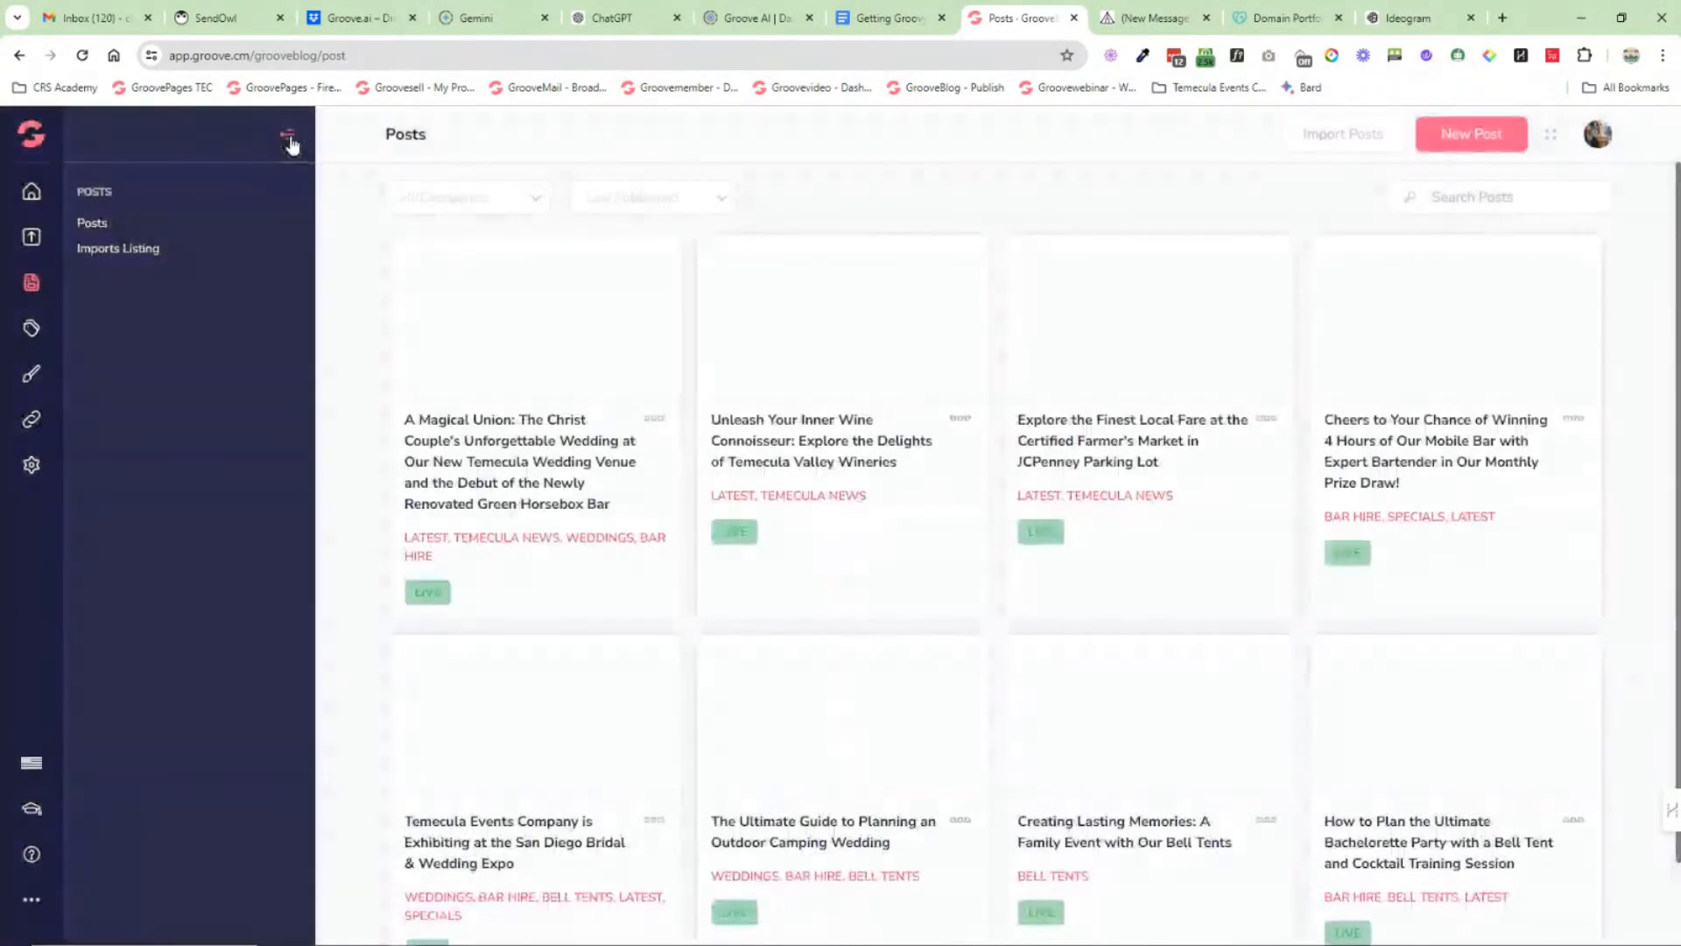
click(287, 137)
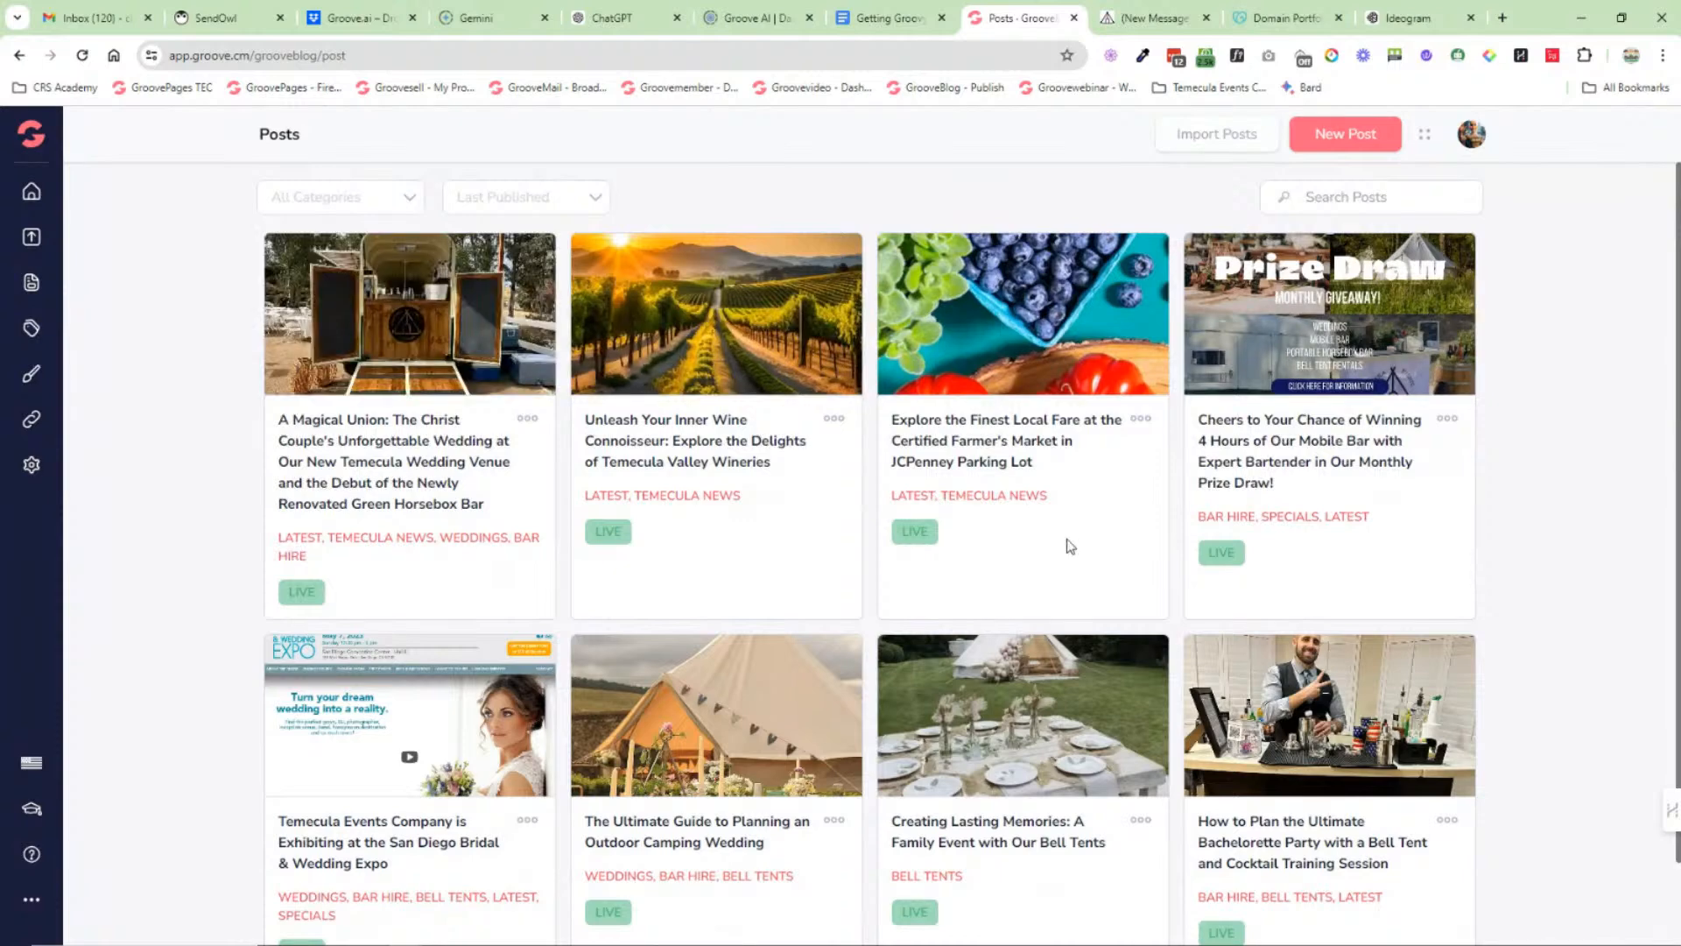
Step: Open the post about the newly renovated green horsebox bar and check its first image's alt text without changing it
click(433, 317)
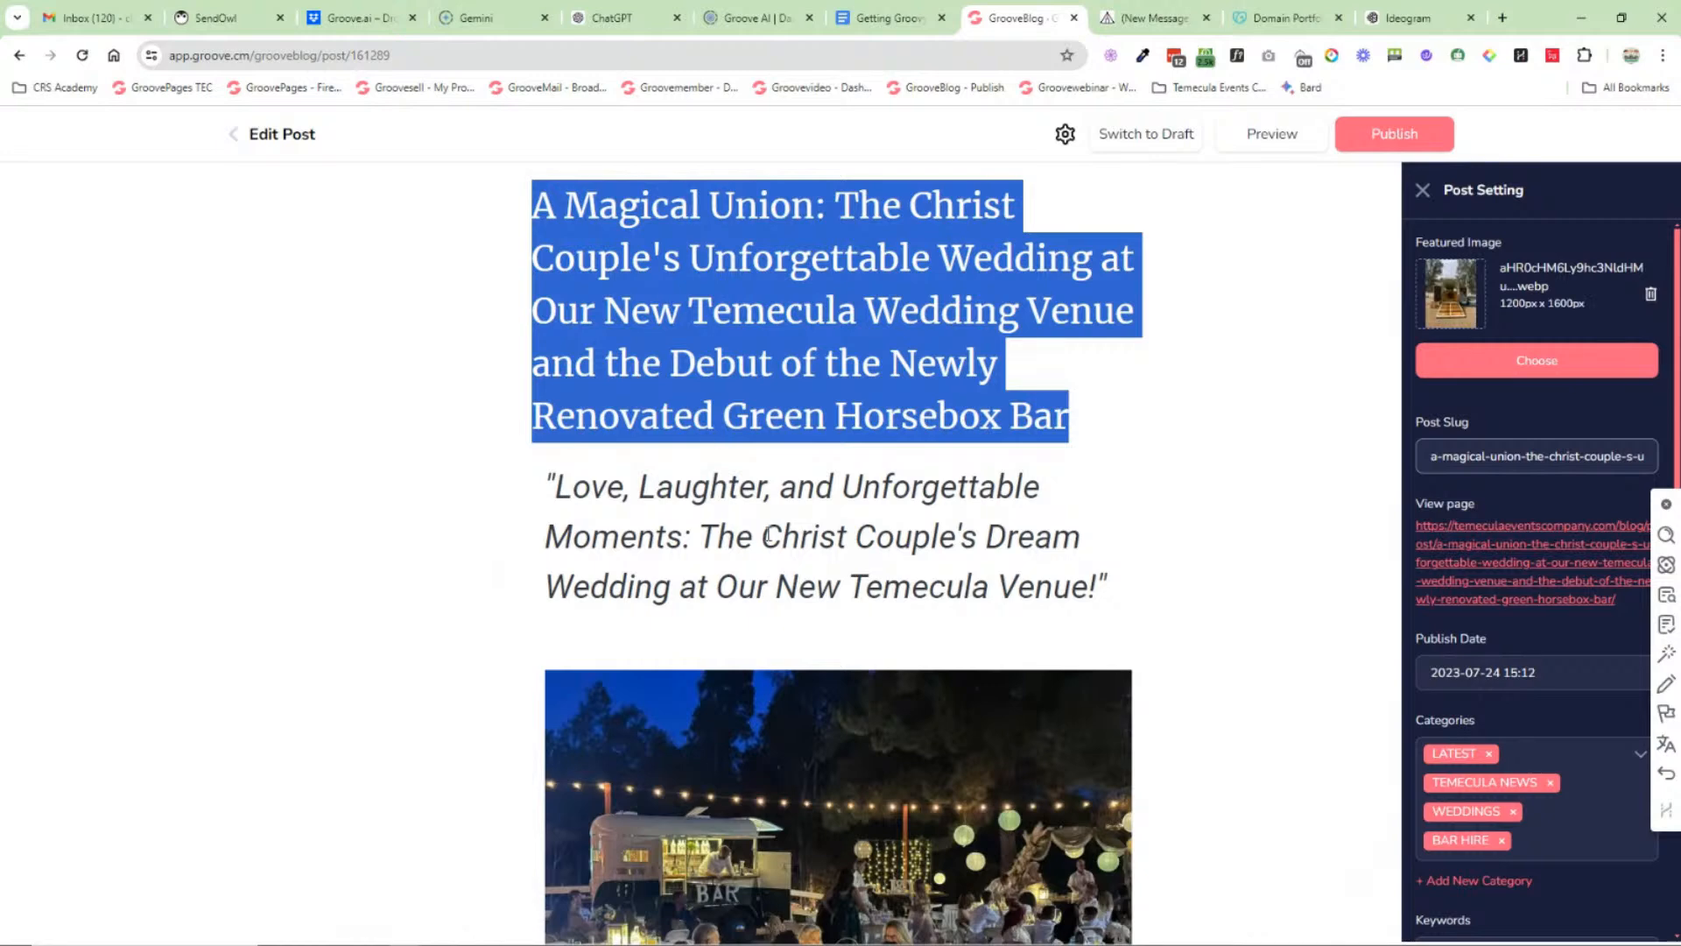
click(763, 536)
scroll(744, 525, down, 3)
click(708, 514)
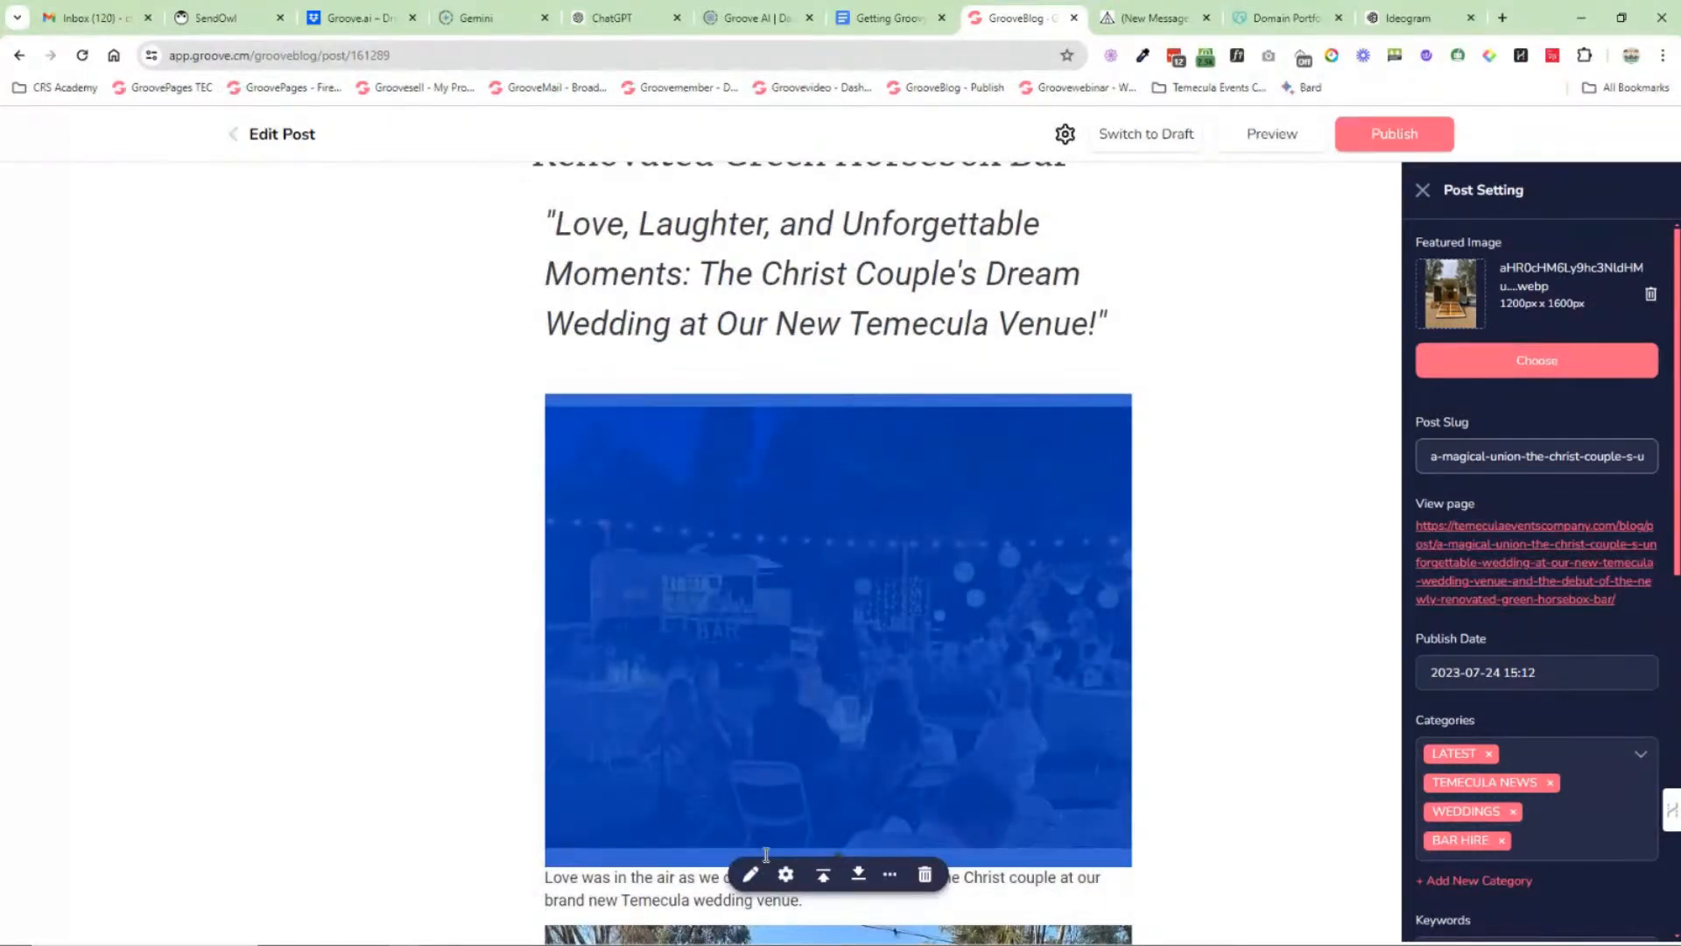
click(786, 874)
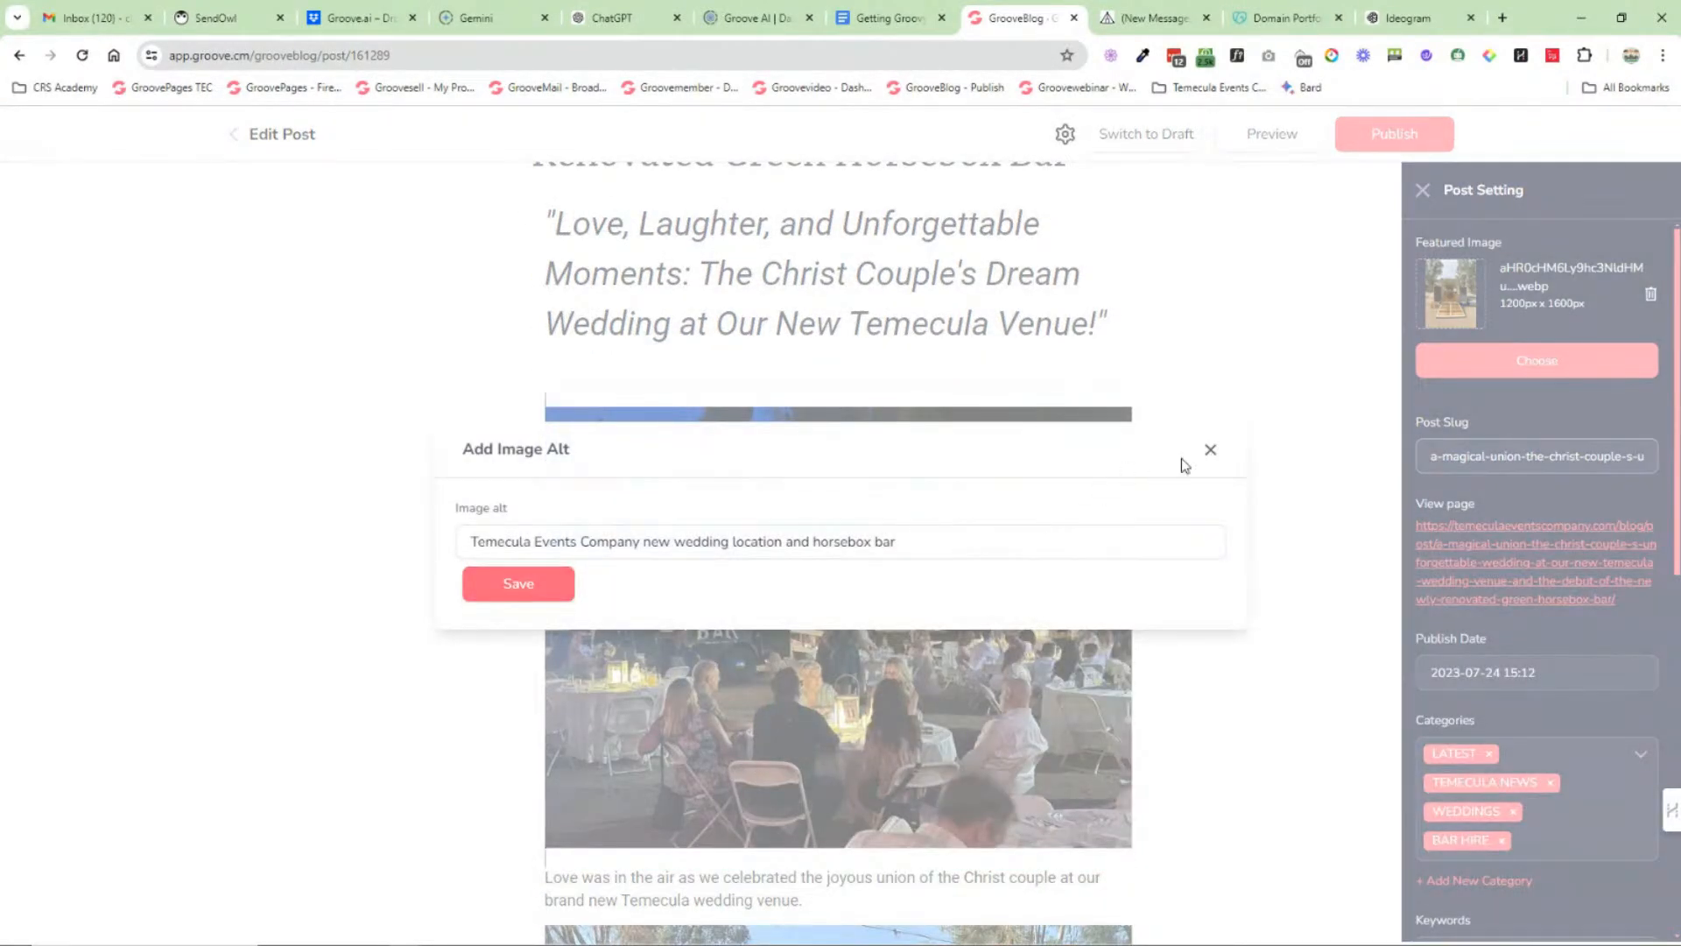
click(1211, 454)
Step: Add an empty line below the post's opening sentence, show the media and code insert options, and remove the line
scroll(1095, 438, down, 6)
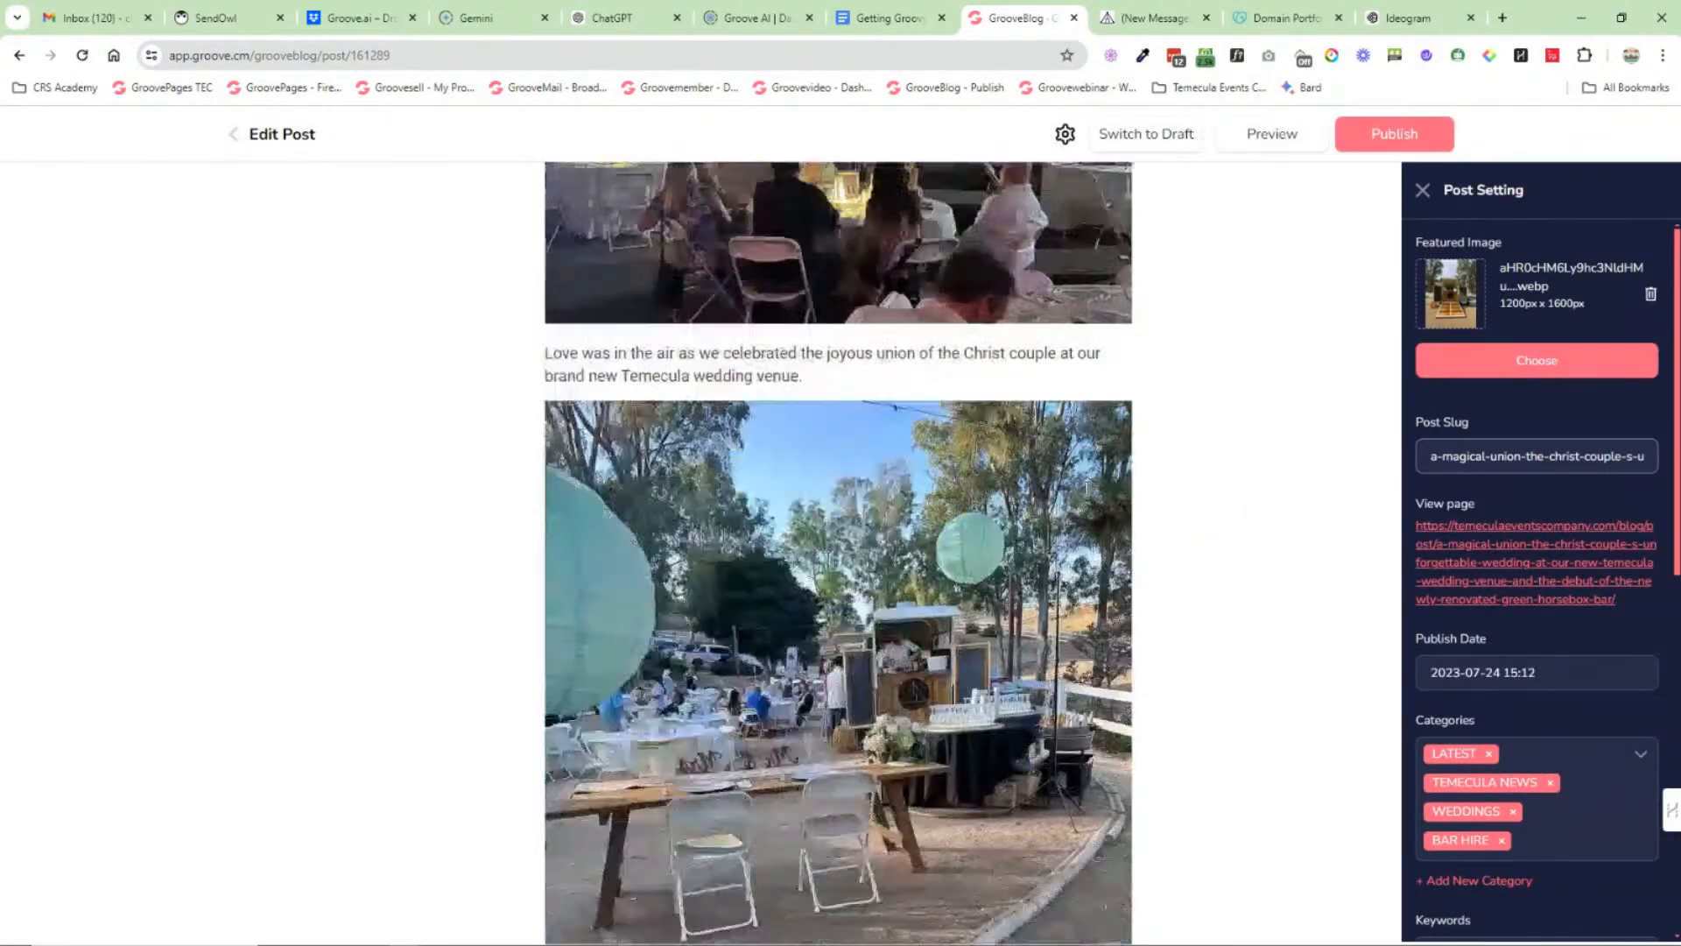
click(1102, 382)
key(Return)
click(505, 391)
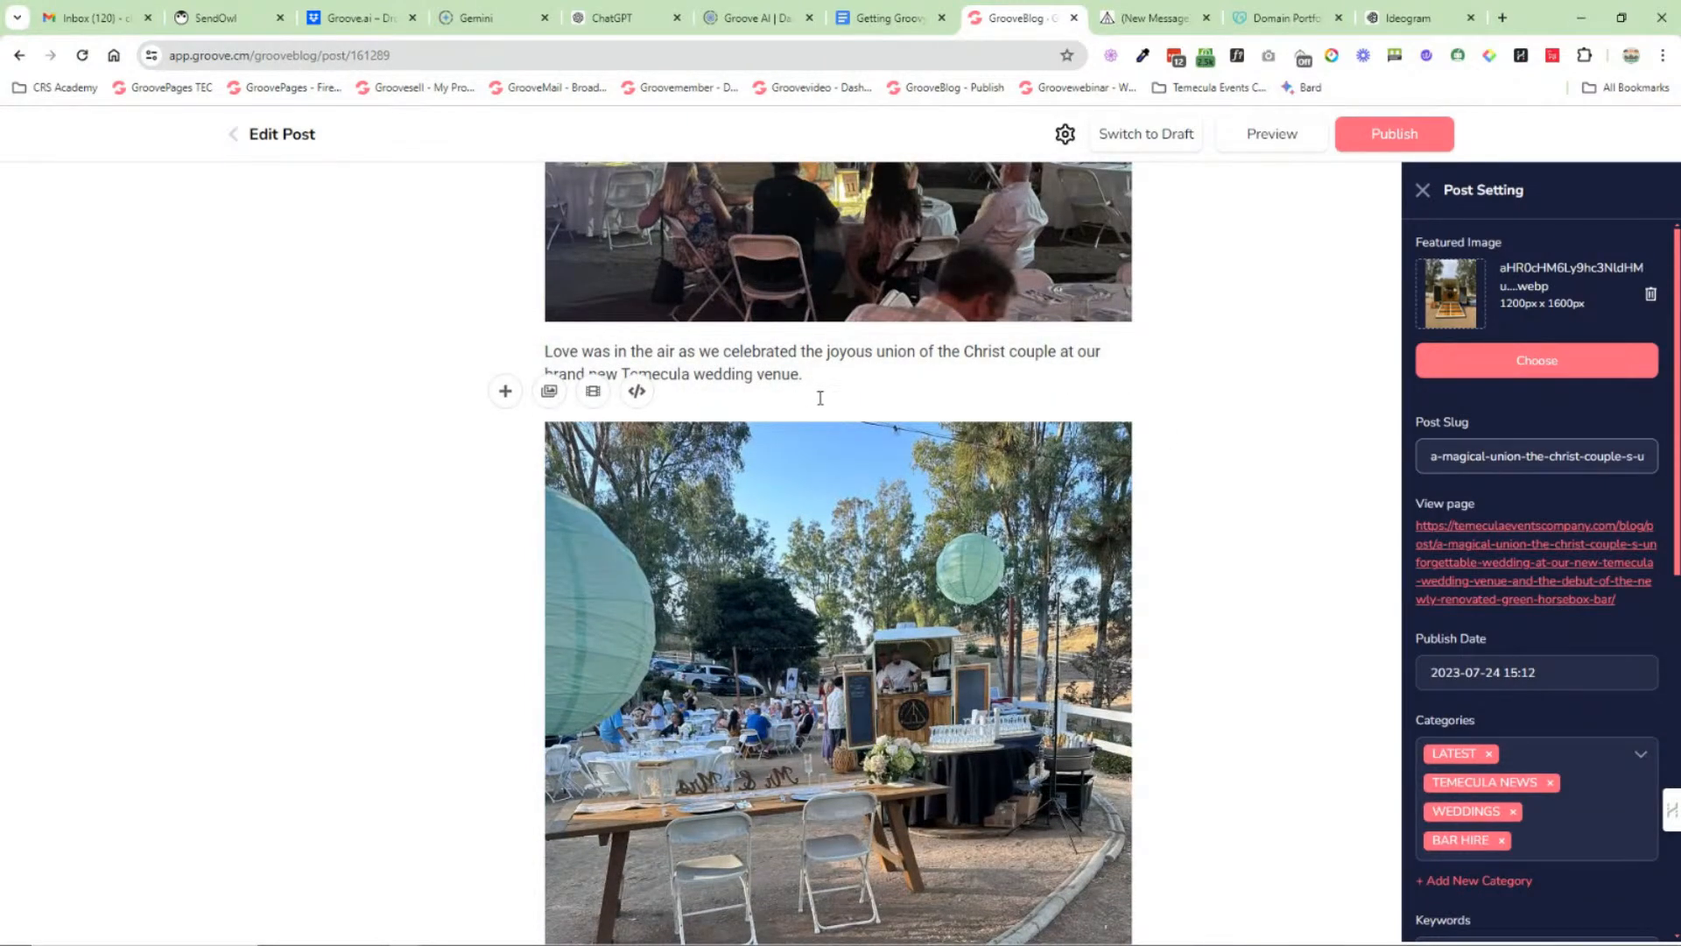
key(BackSpace)
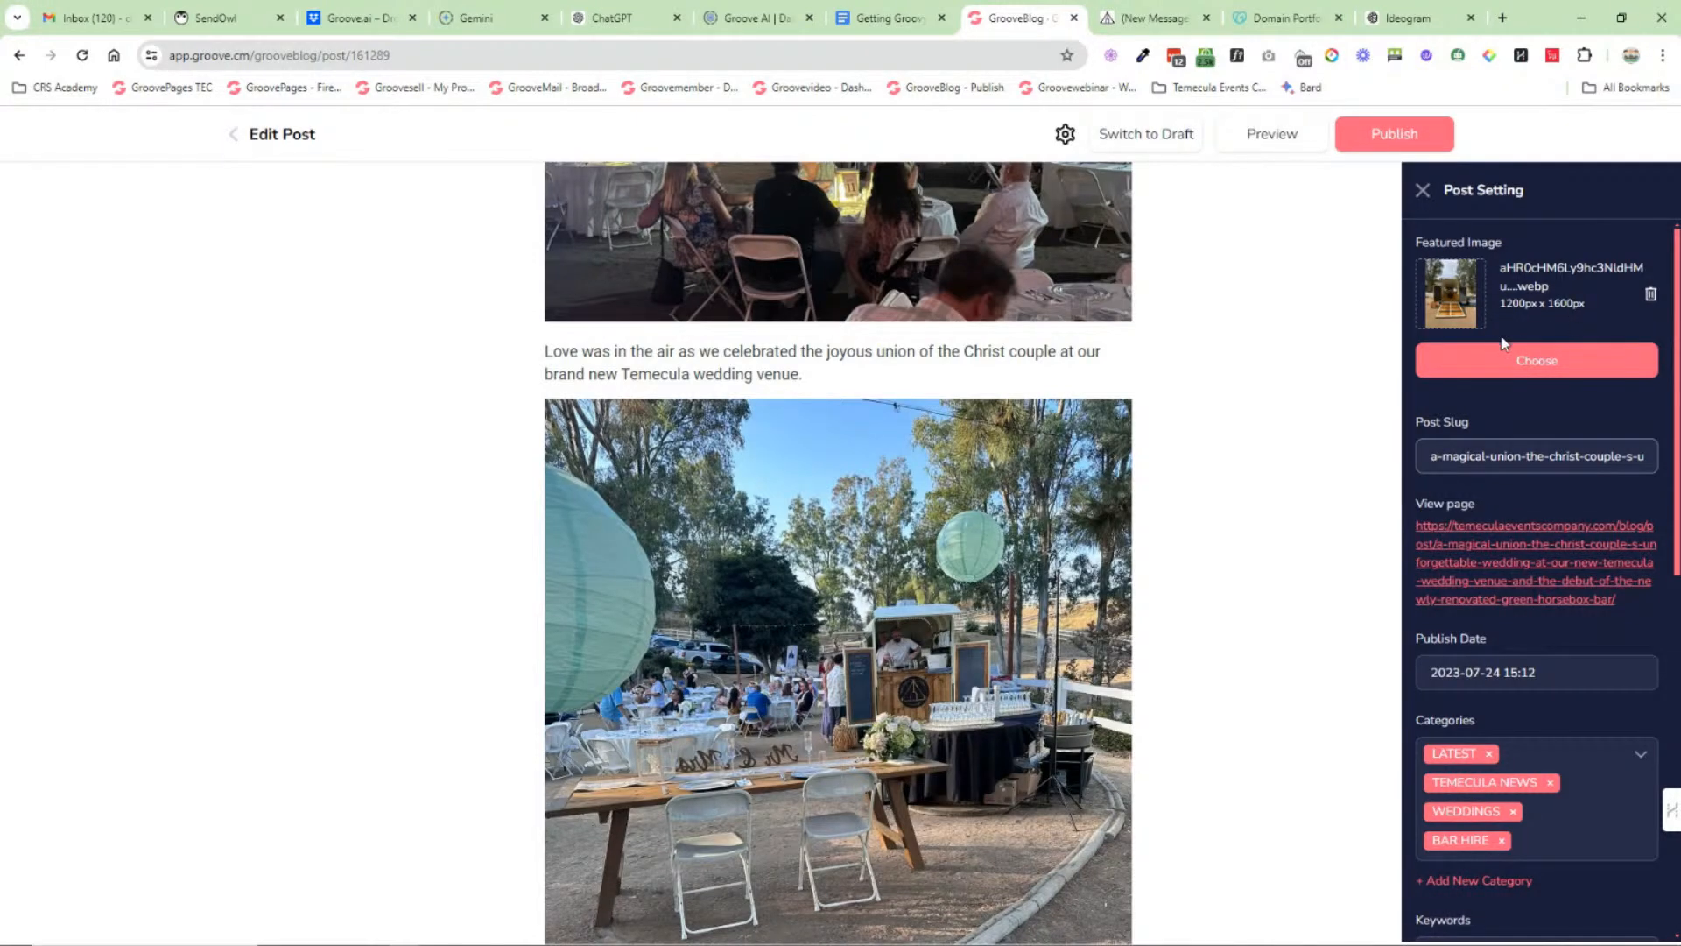
Step: Review the post's slug, page link, categories, keywords, excerpt and display options in the post settings
triple_click(1473, 454)
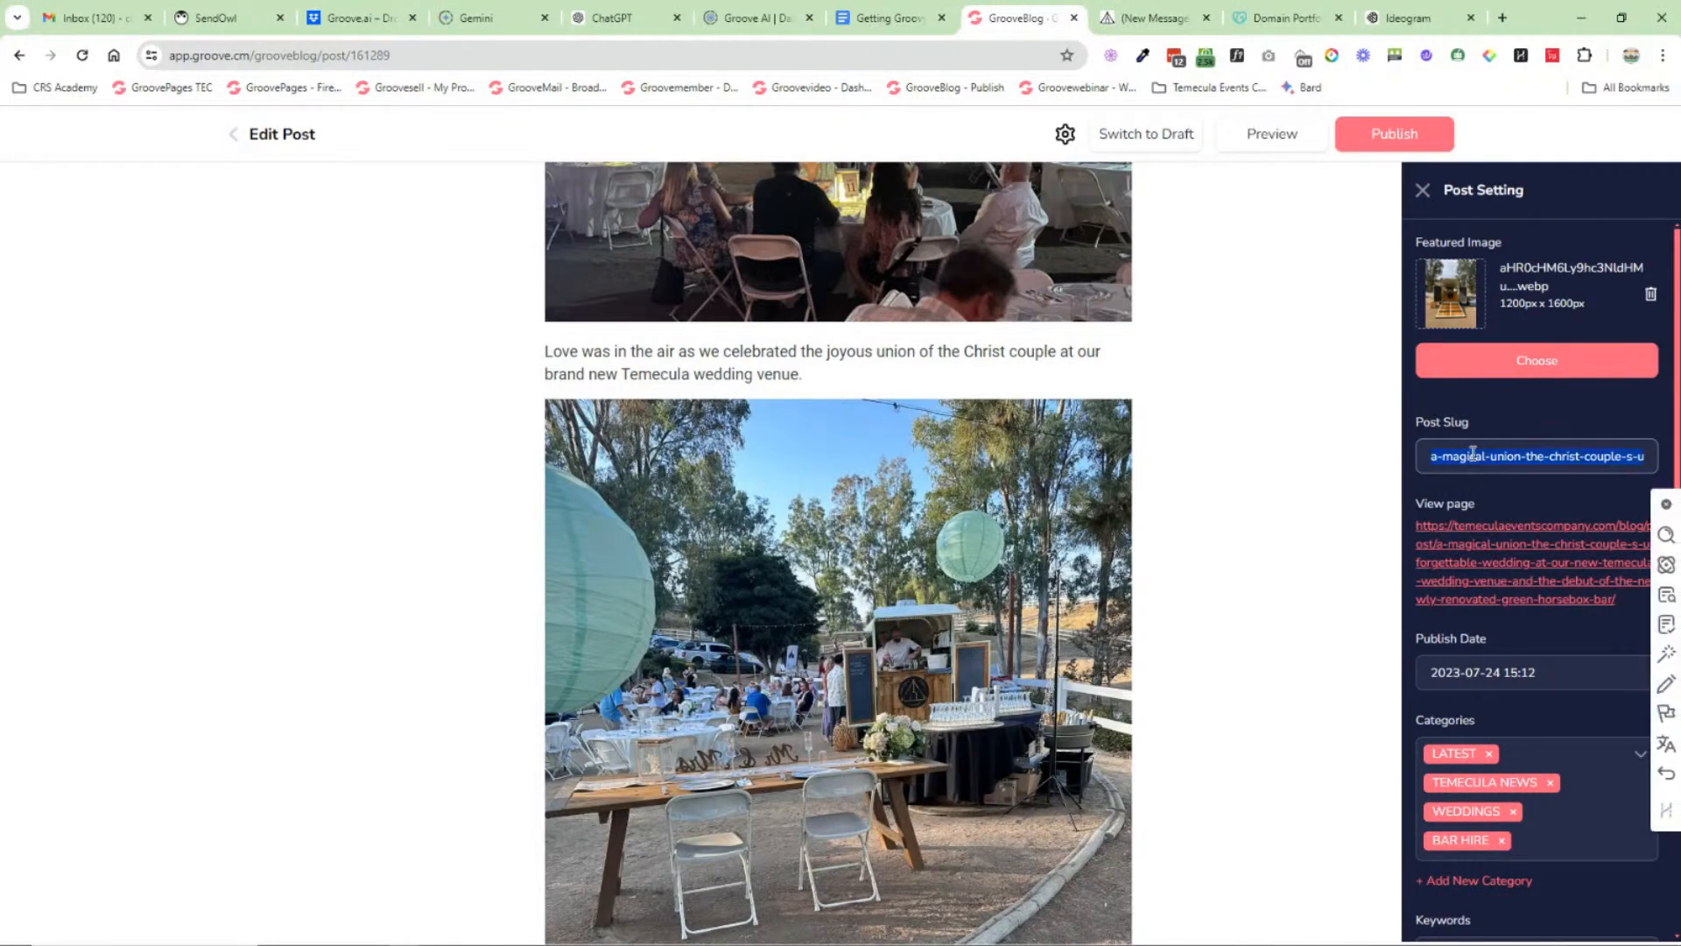
click(1663, 507)
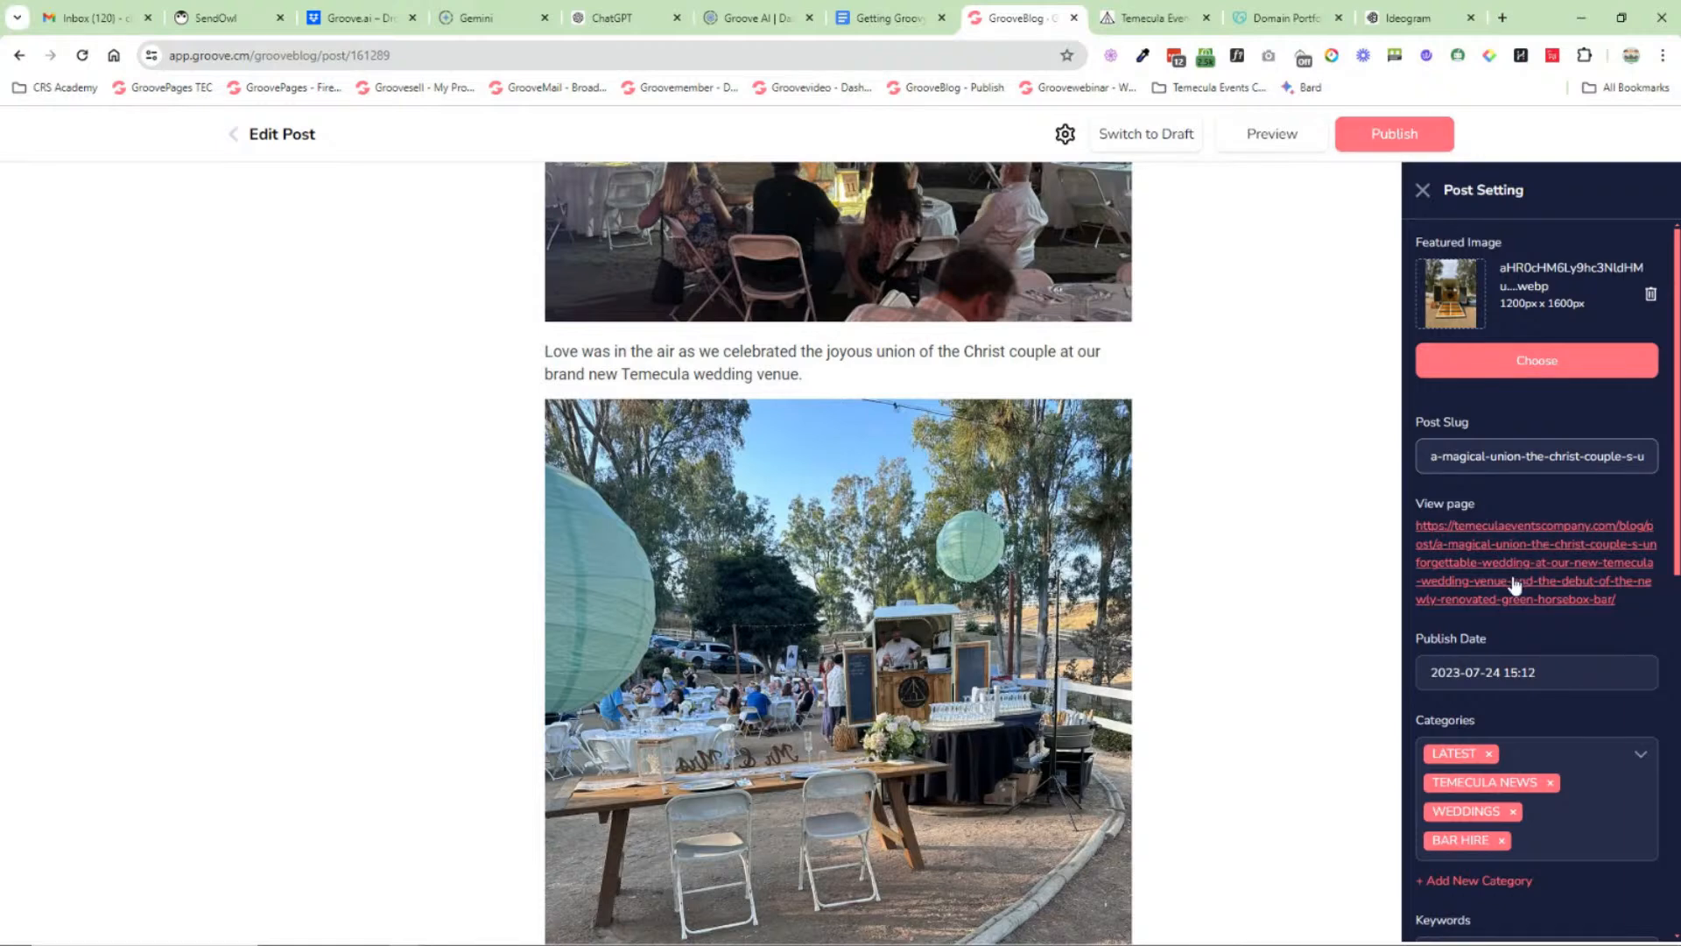
scroll(1513, 584, down, 3)
scroll(1507, 571, down, 3)
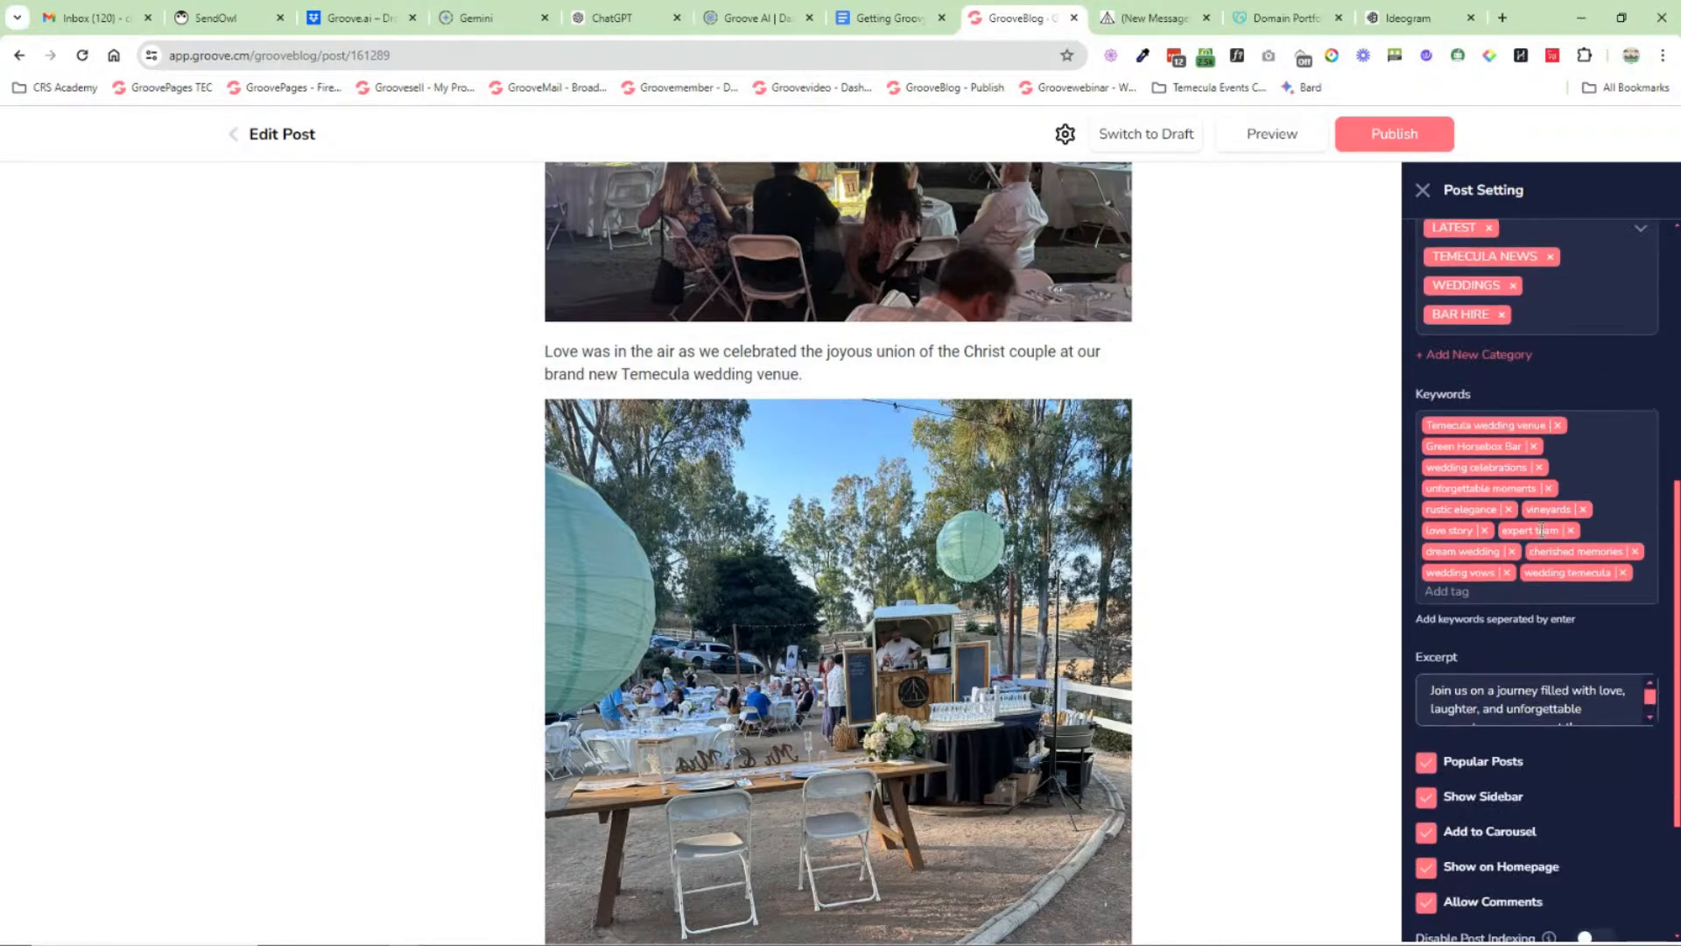
scroll(1541, 530, down, 3)
scroll(1491, 488, down, 3)
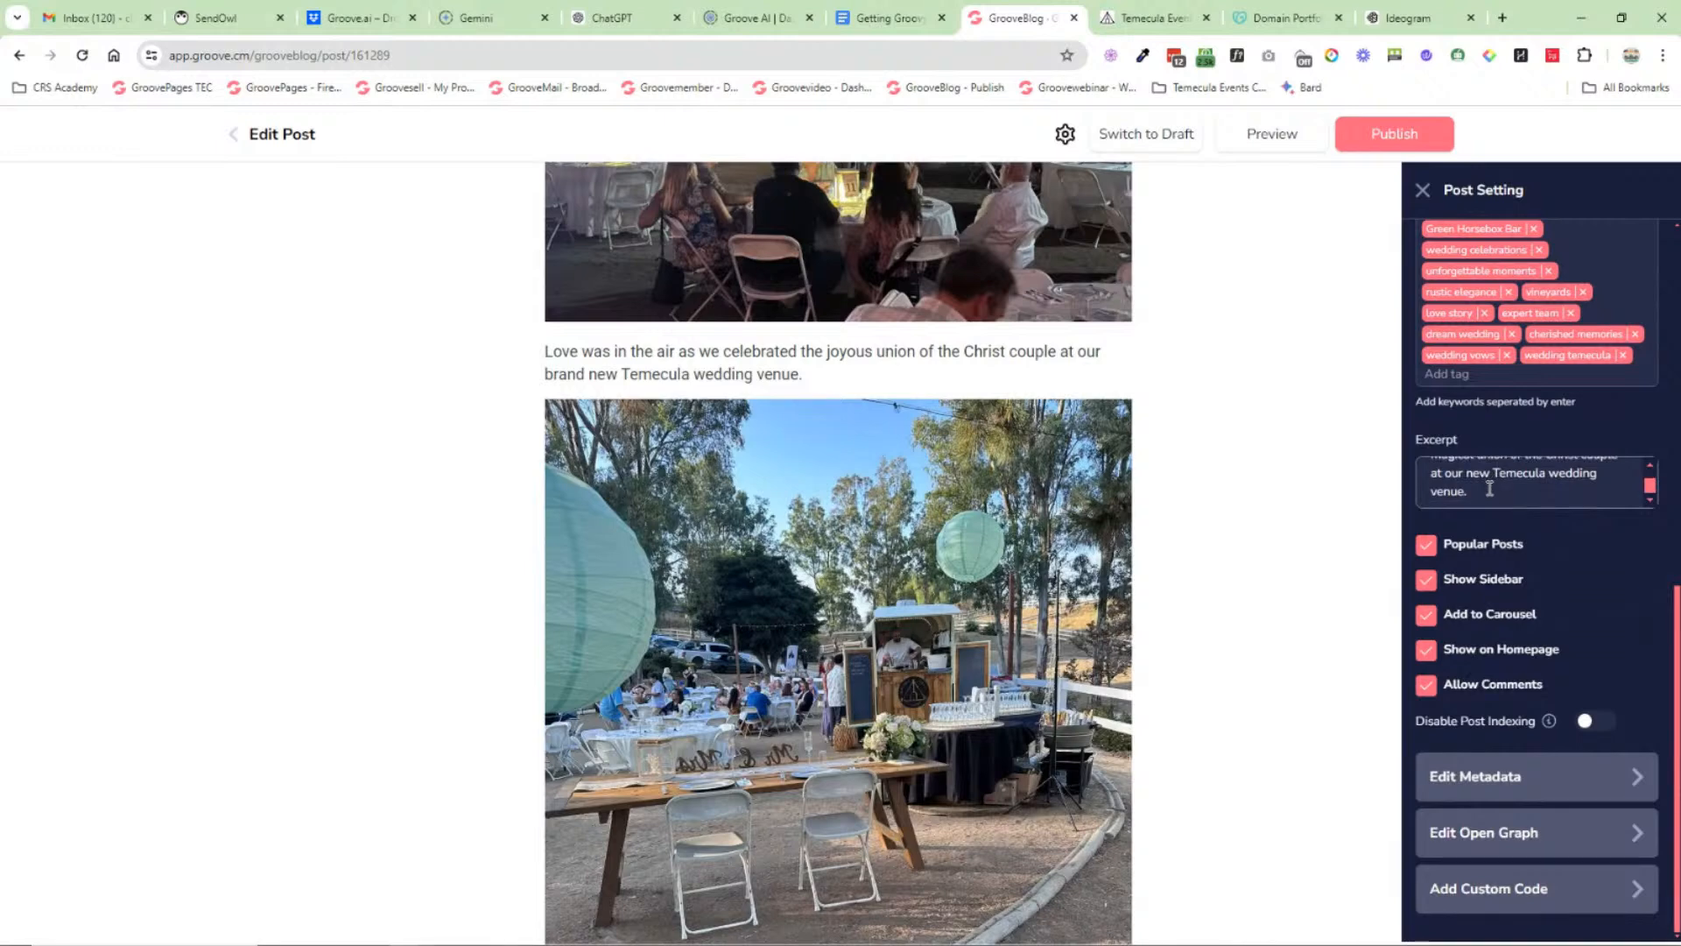
click(1427, 552)
Step: Expand and review the post's metadata, Open Graph and custom code settings
click(1581, 778)
scroll(1568, 674, down, 2)
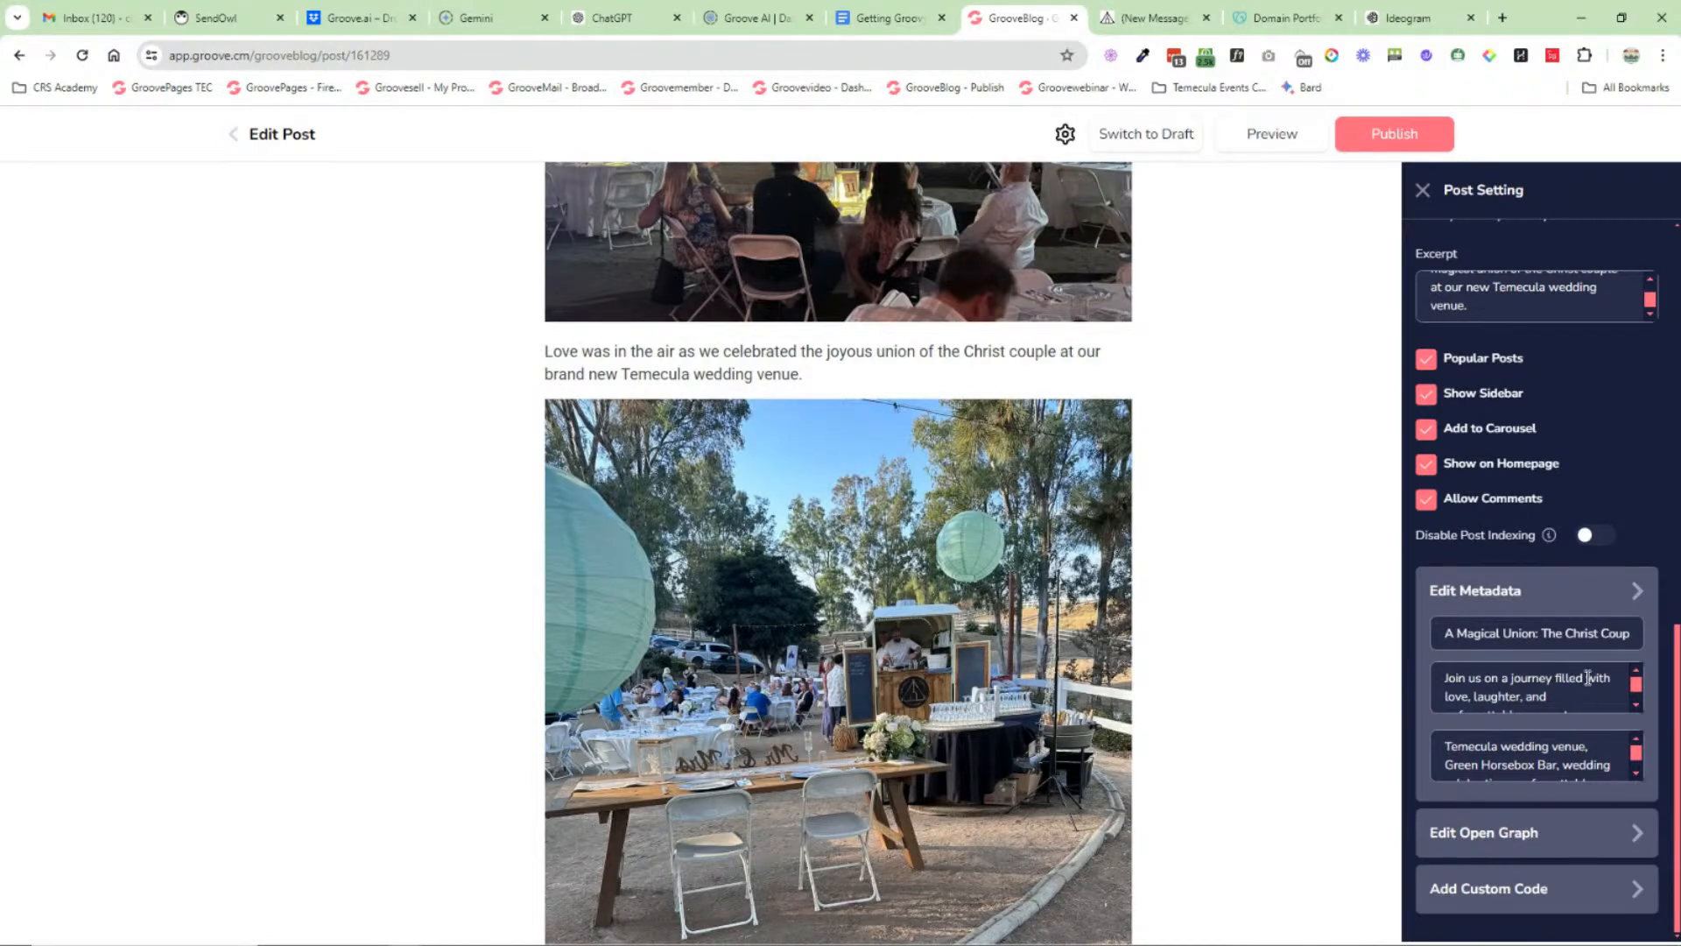
click(1605, 835)
scroll(1515, 692, down, 4)
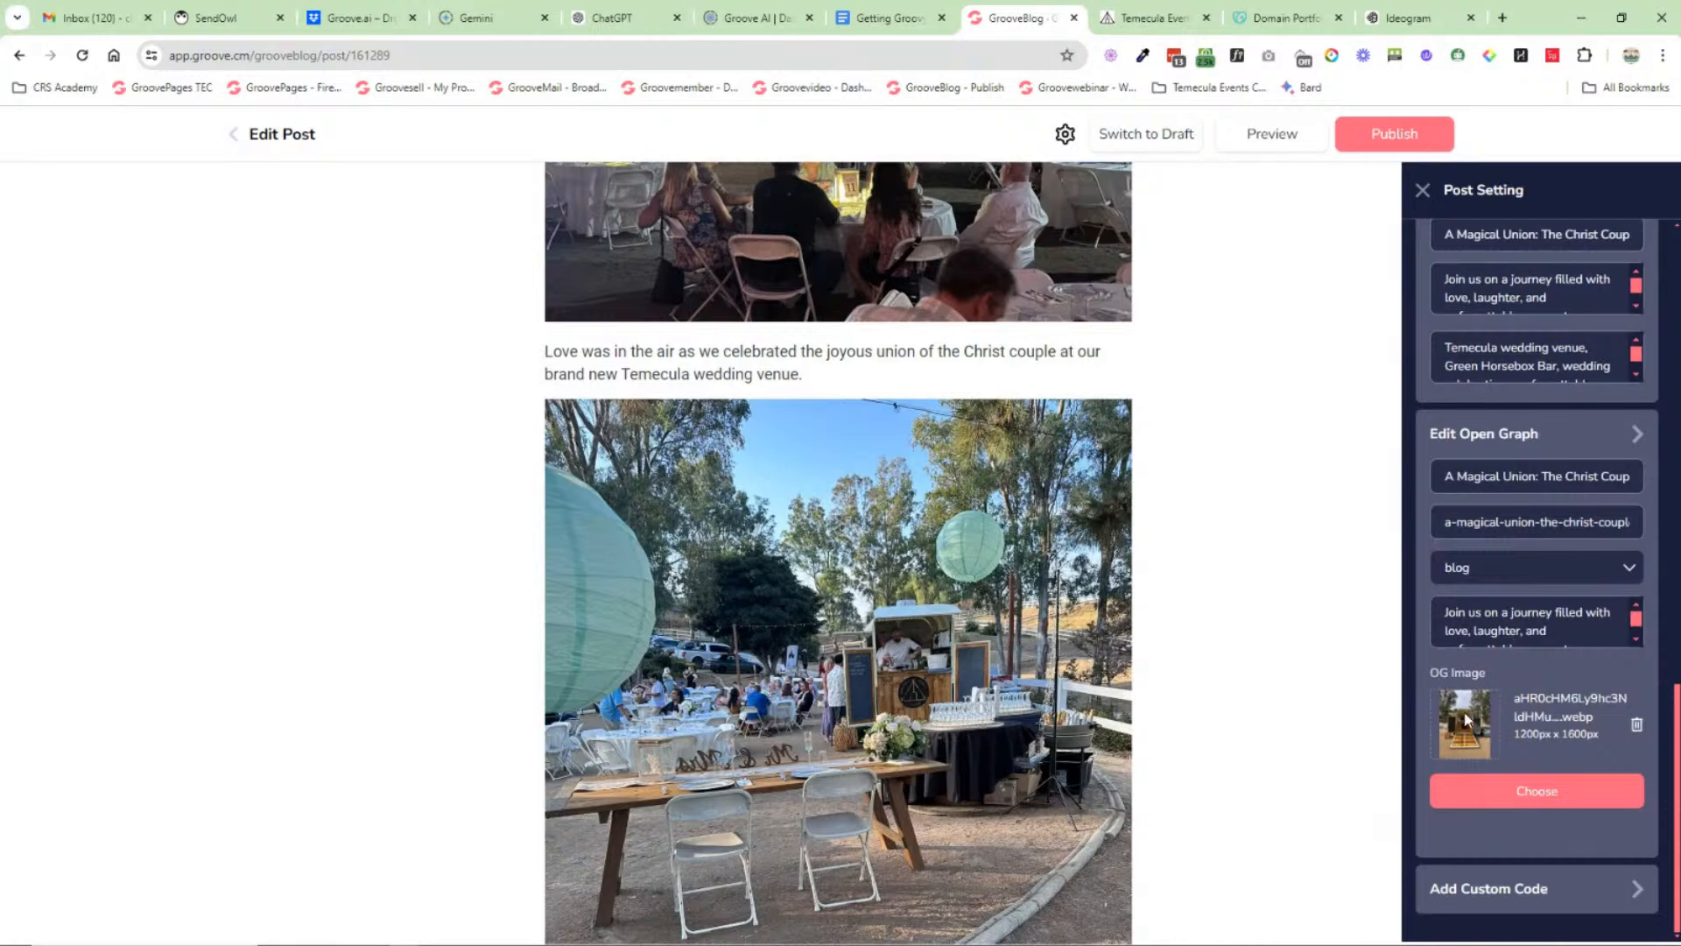
click(1605, 884)
scroll(1550, 753, down, 2)
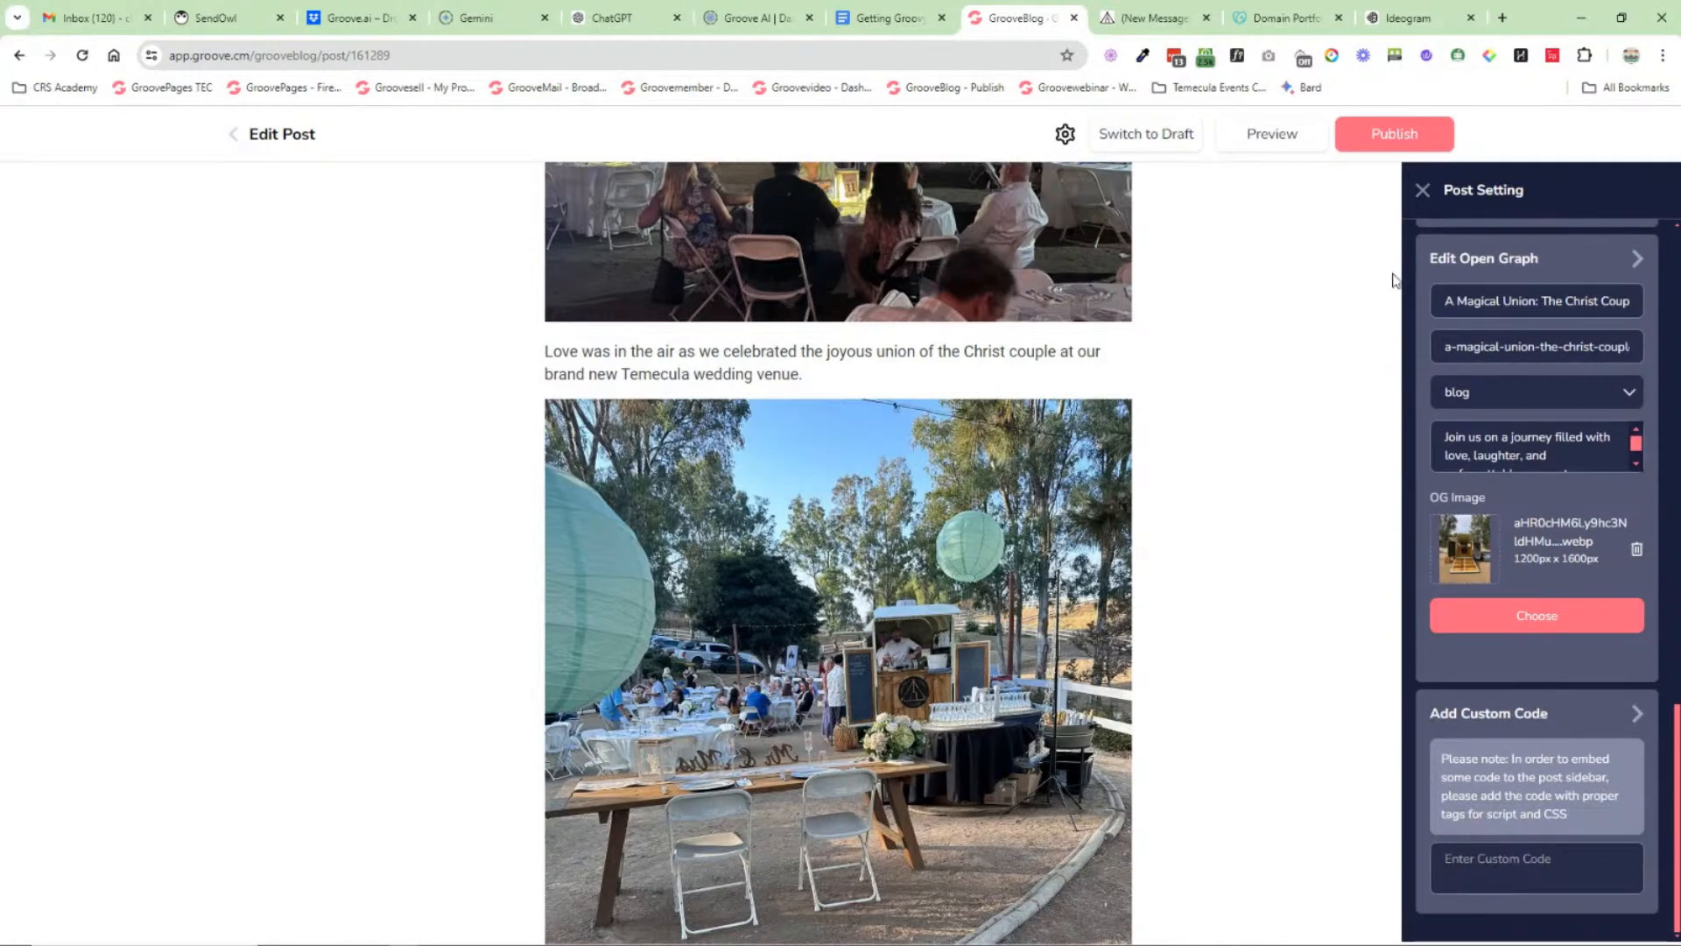
Step: Leave the post without saving the changes and open the blog's Publish page
click(235, 136)
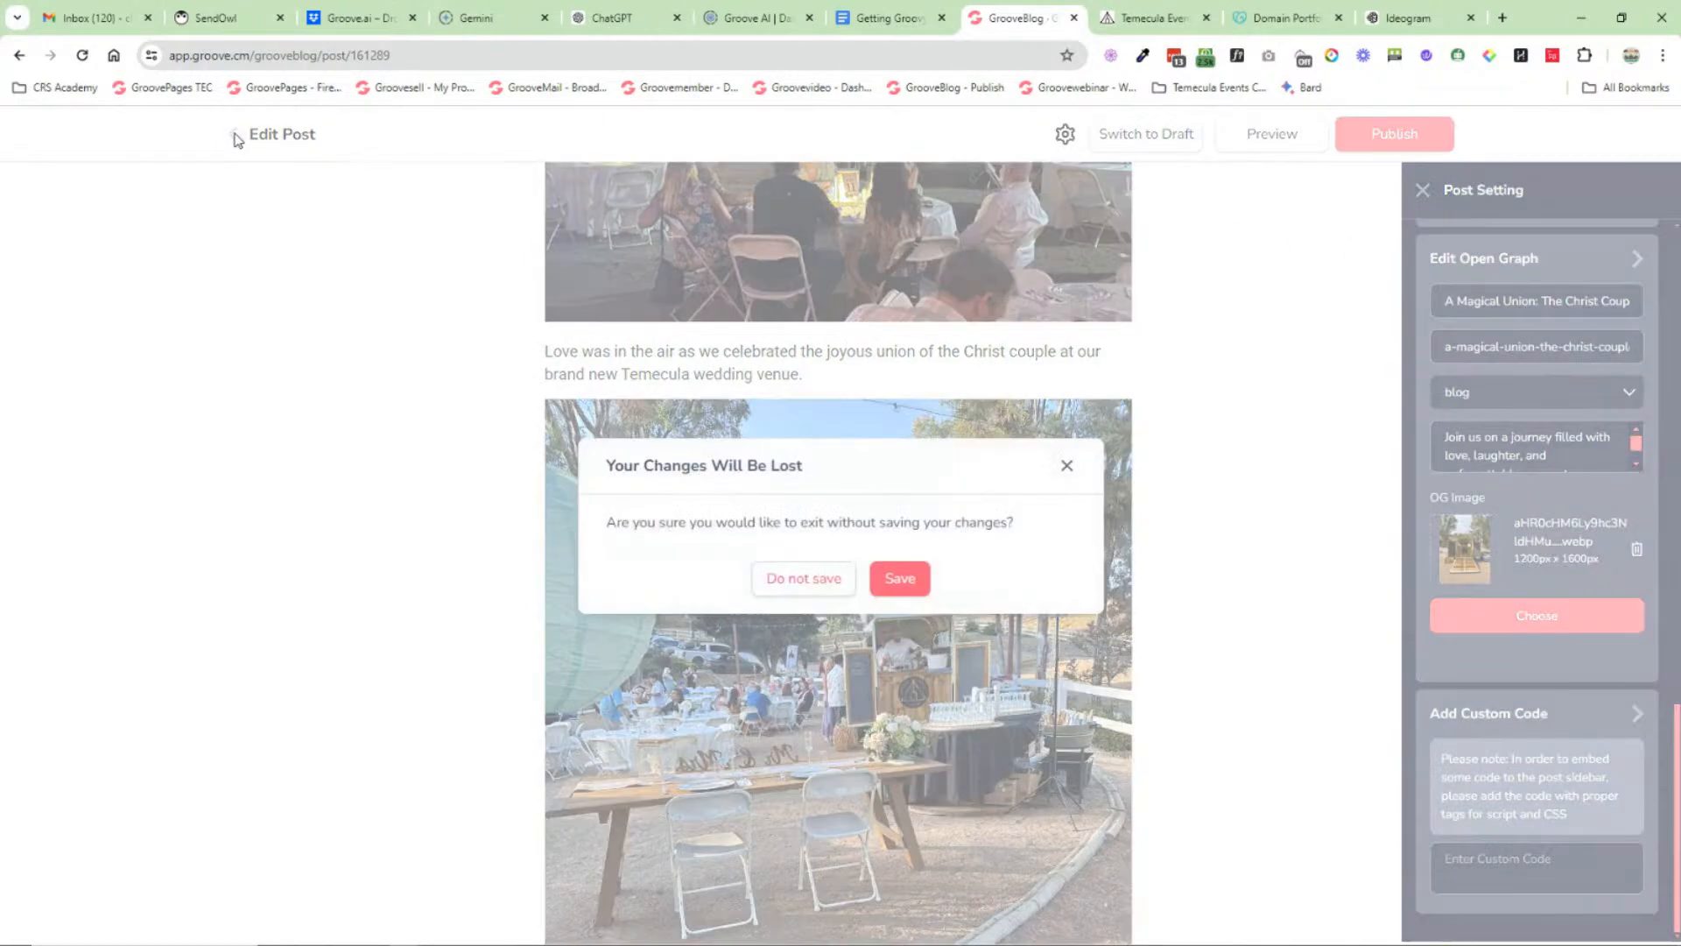
click(792, 580)
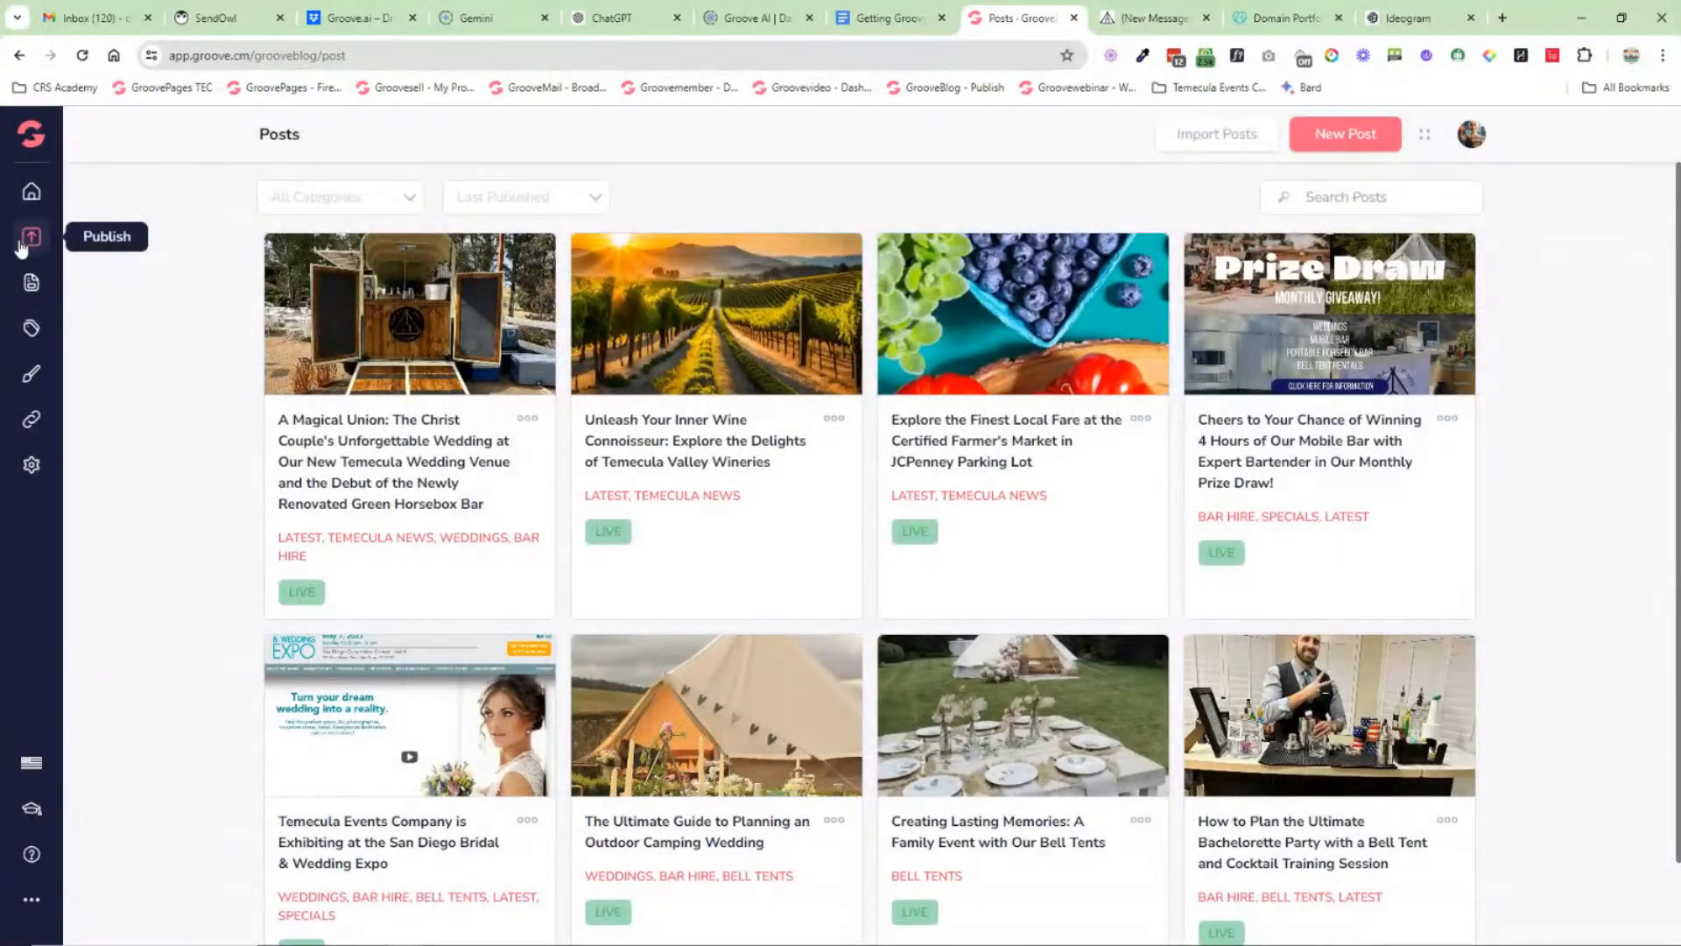
click(32, 236)
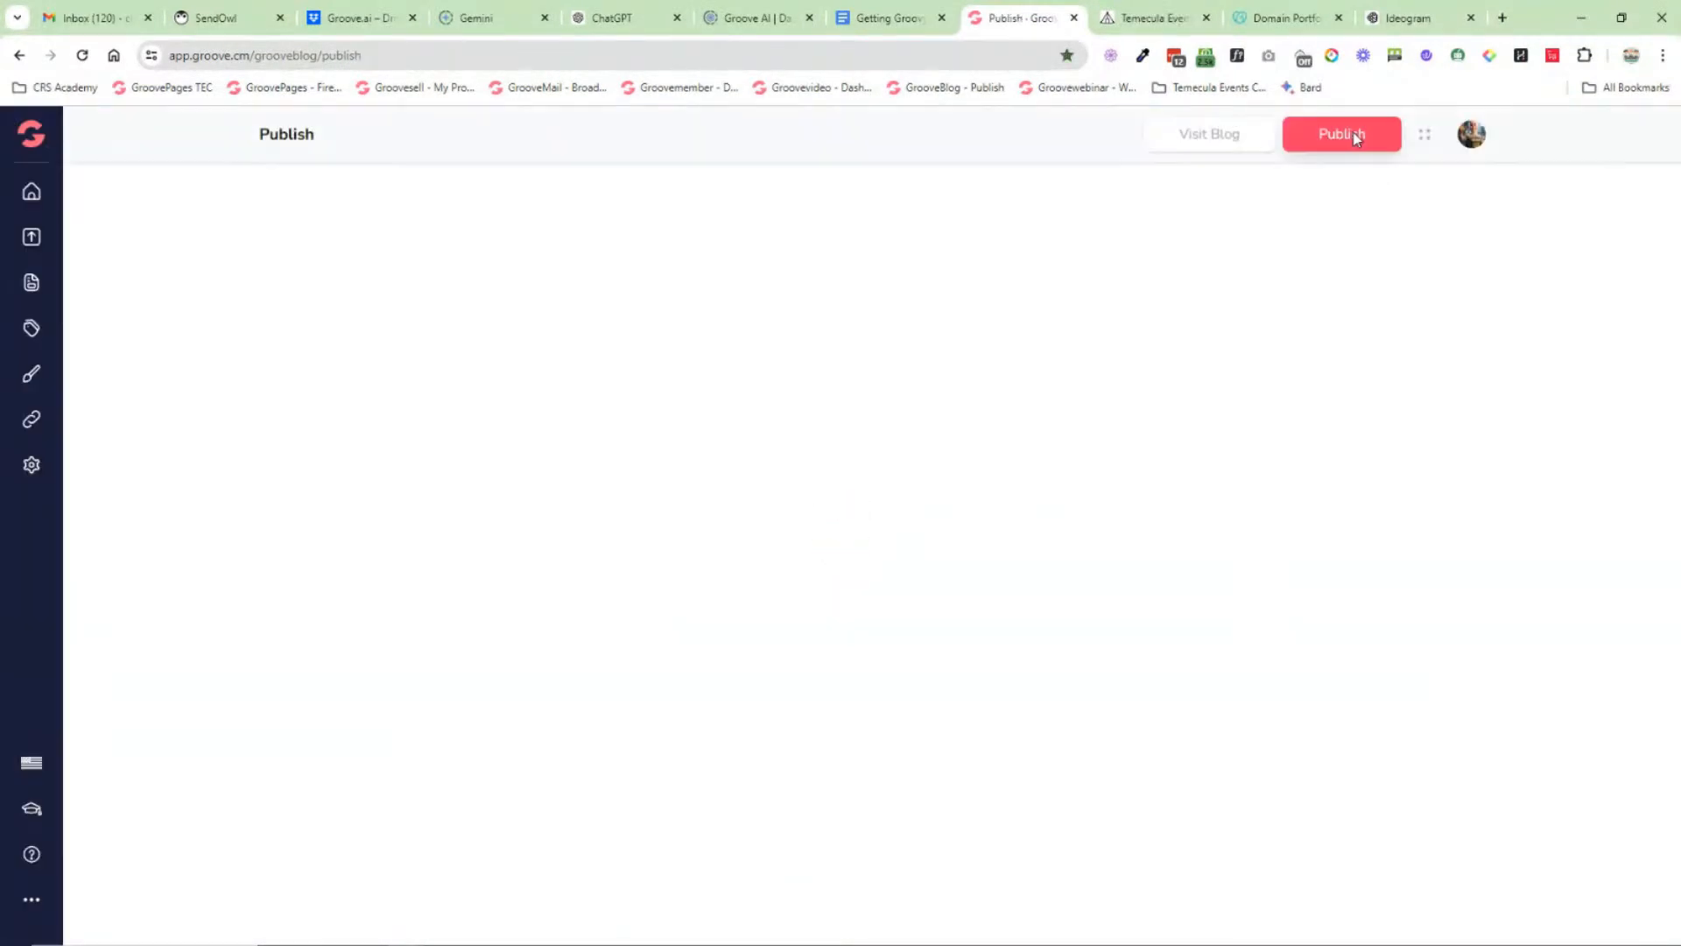
Step: Close the Temecula Events site's browser tab and check the orientation steps in the onboarding document
click(1182, 21)
click(1206, 19)
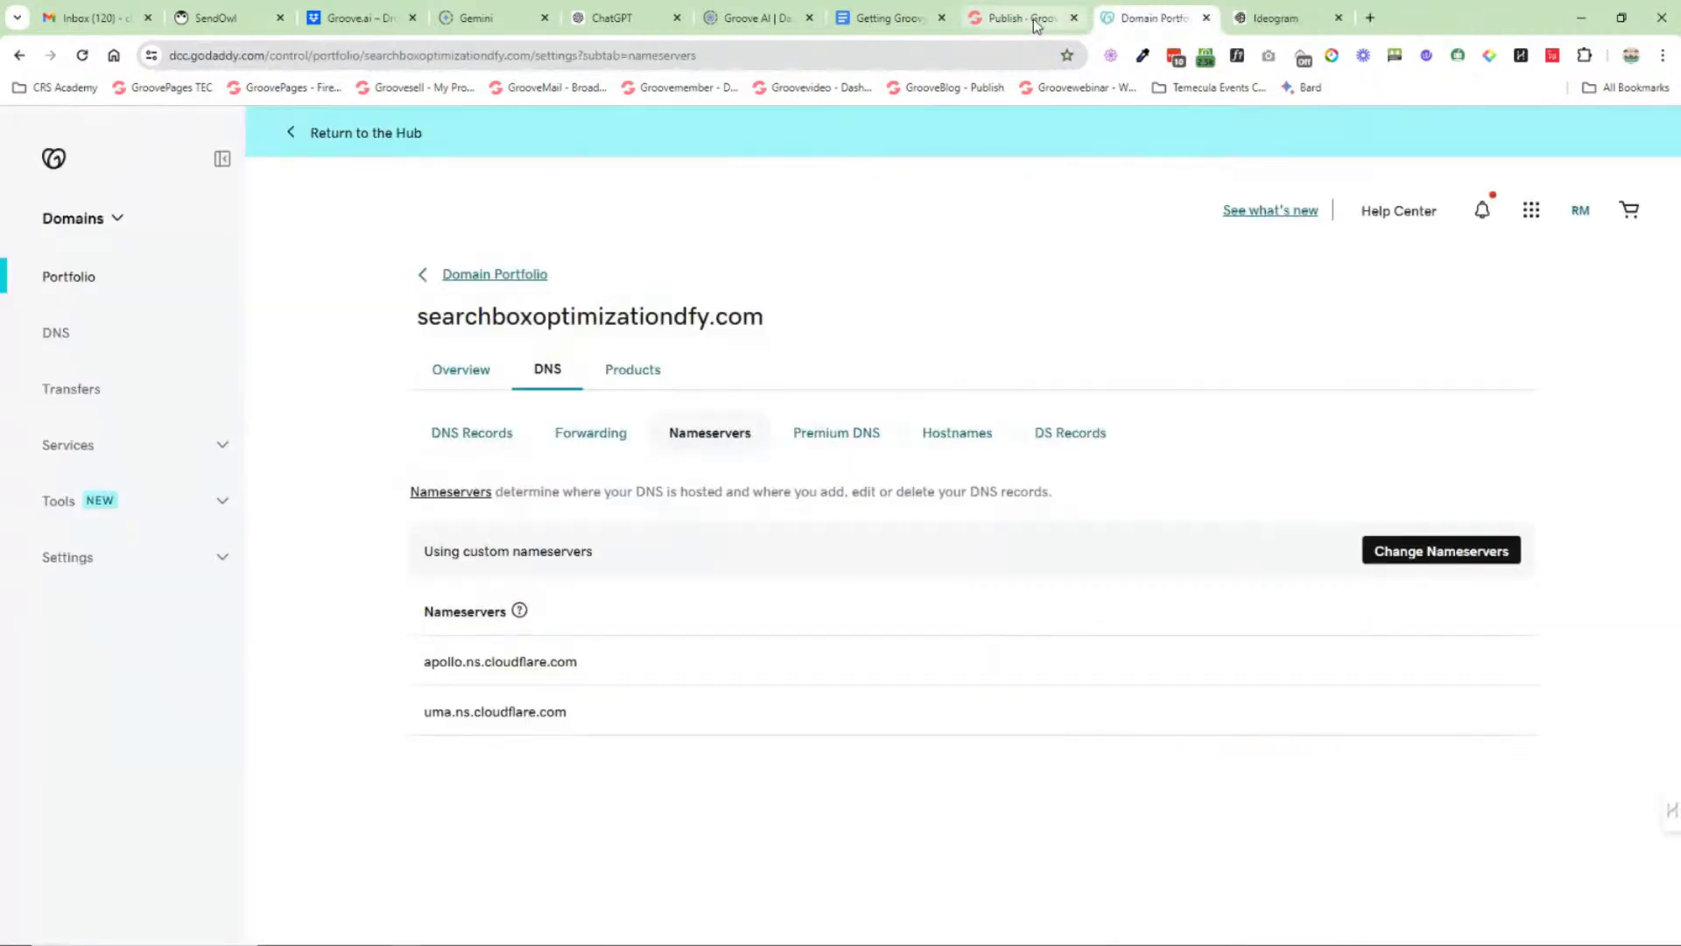
click(1039, 19)
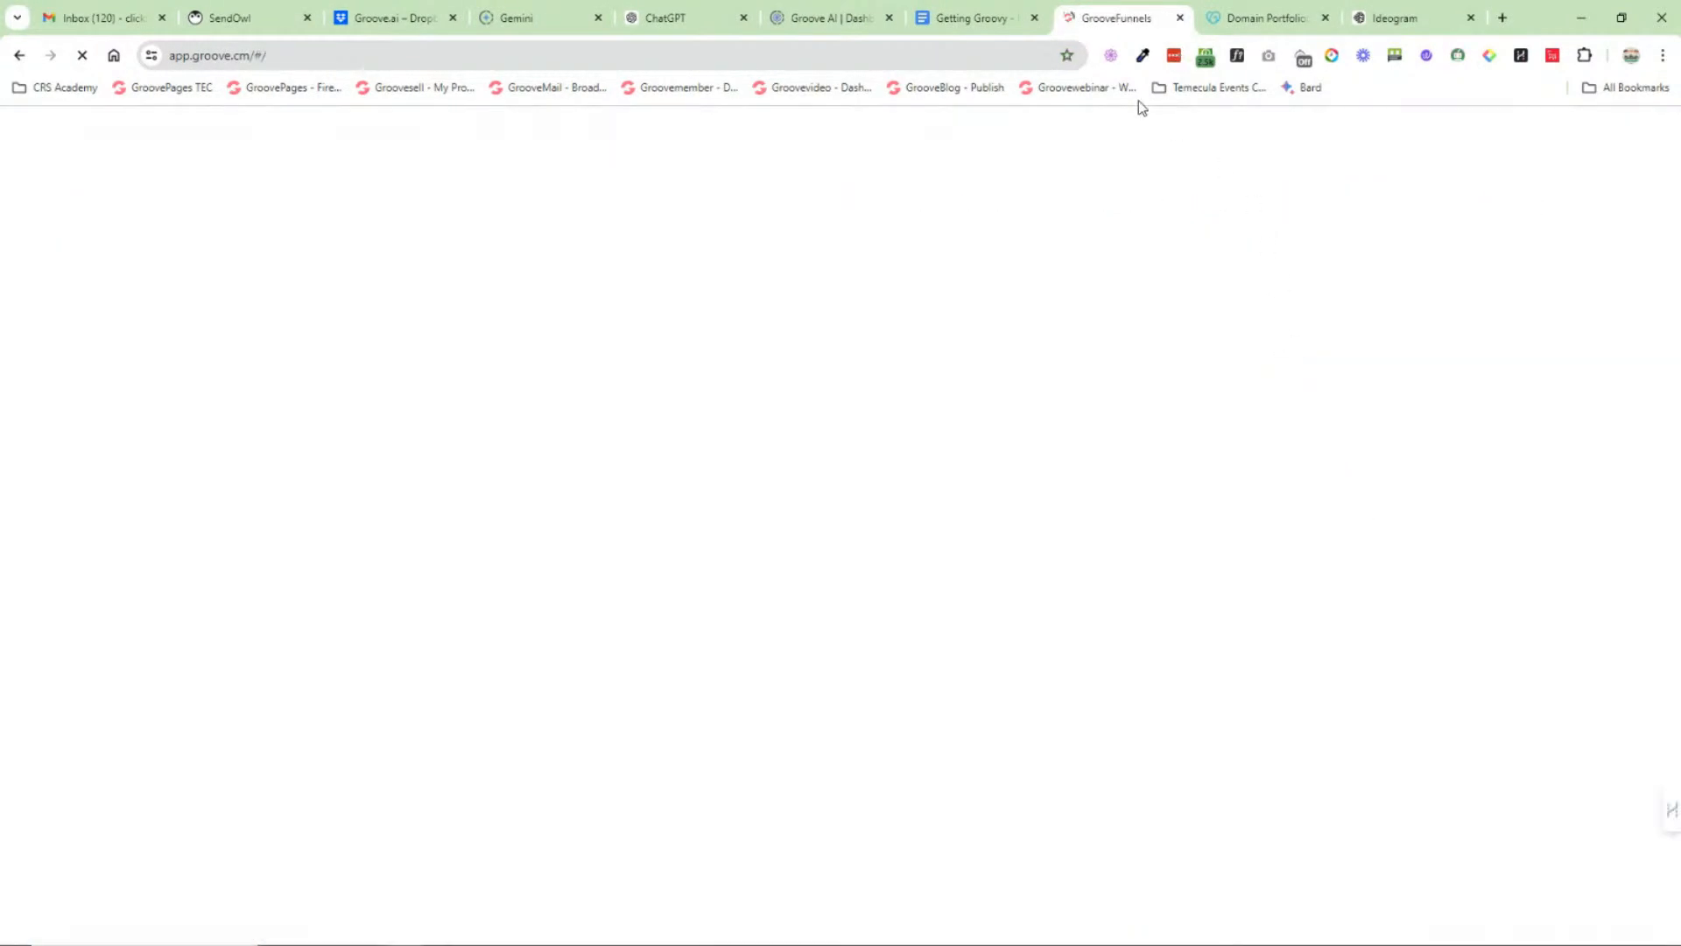
click(939, 19)
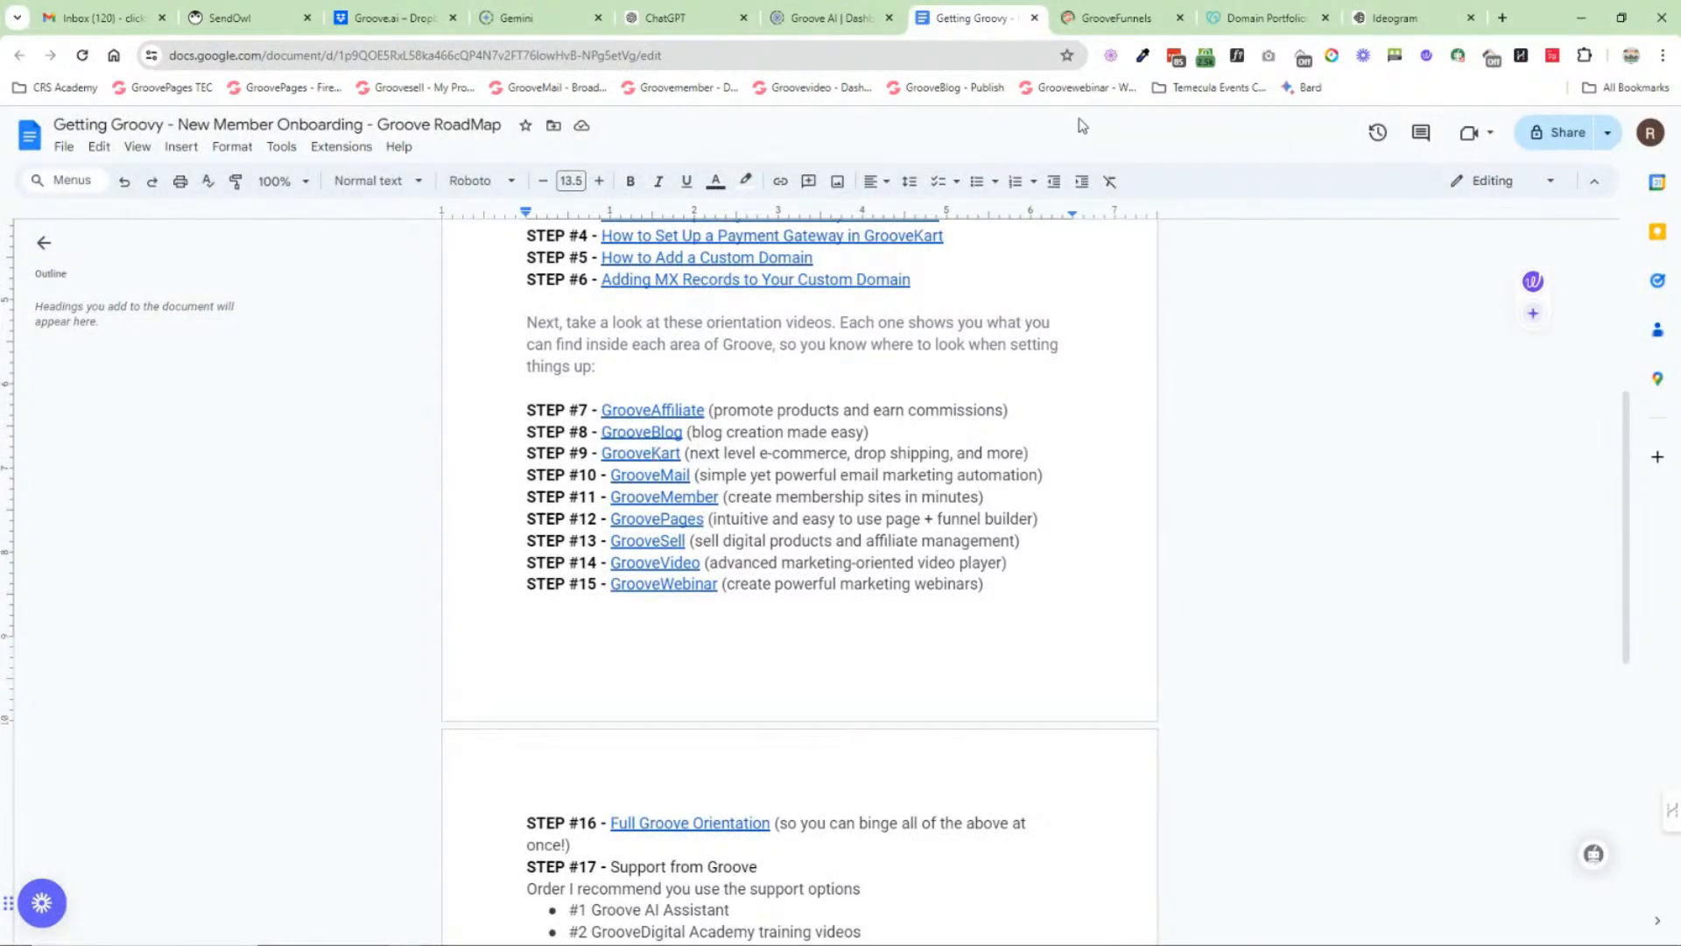
Step: Return to the Groove dashboard, open GrooveKart and enter the admin dashboard of the first Padelfanatics store
click(1117, 17)
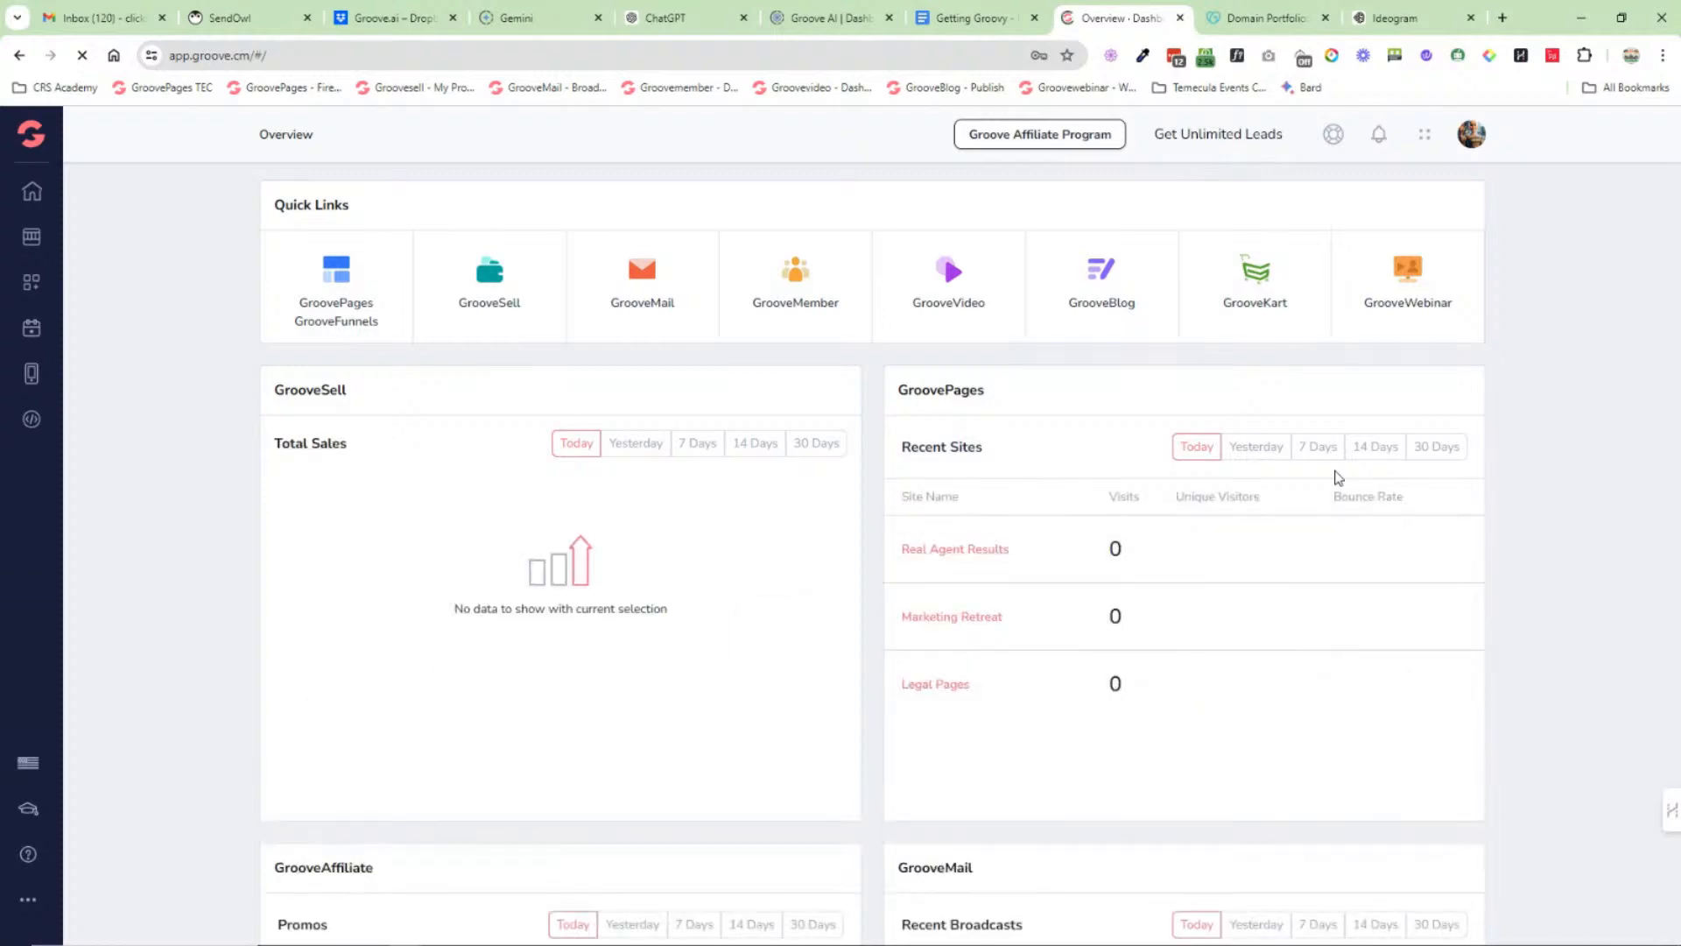
click(1261, 336)
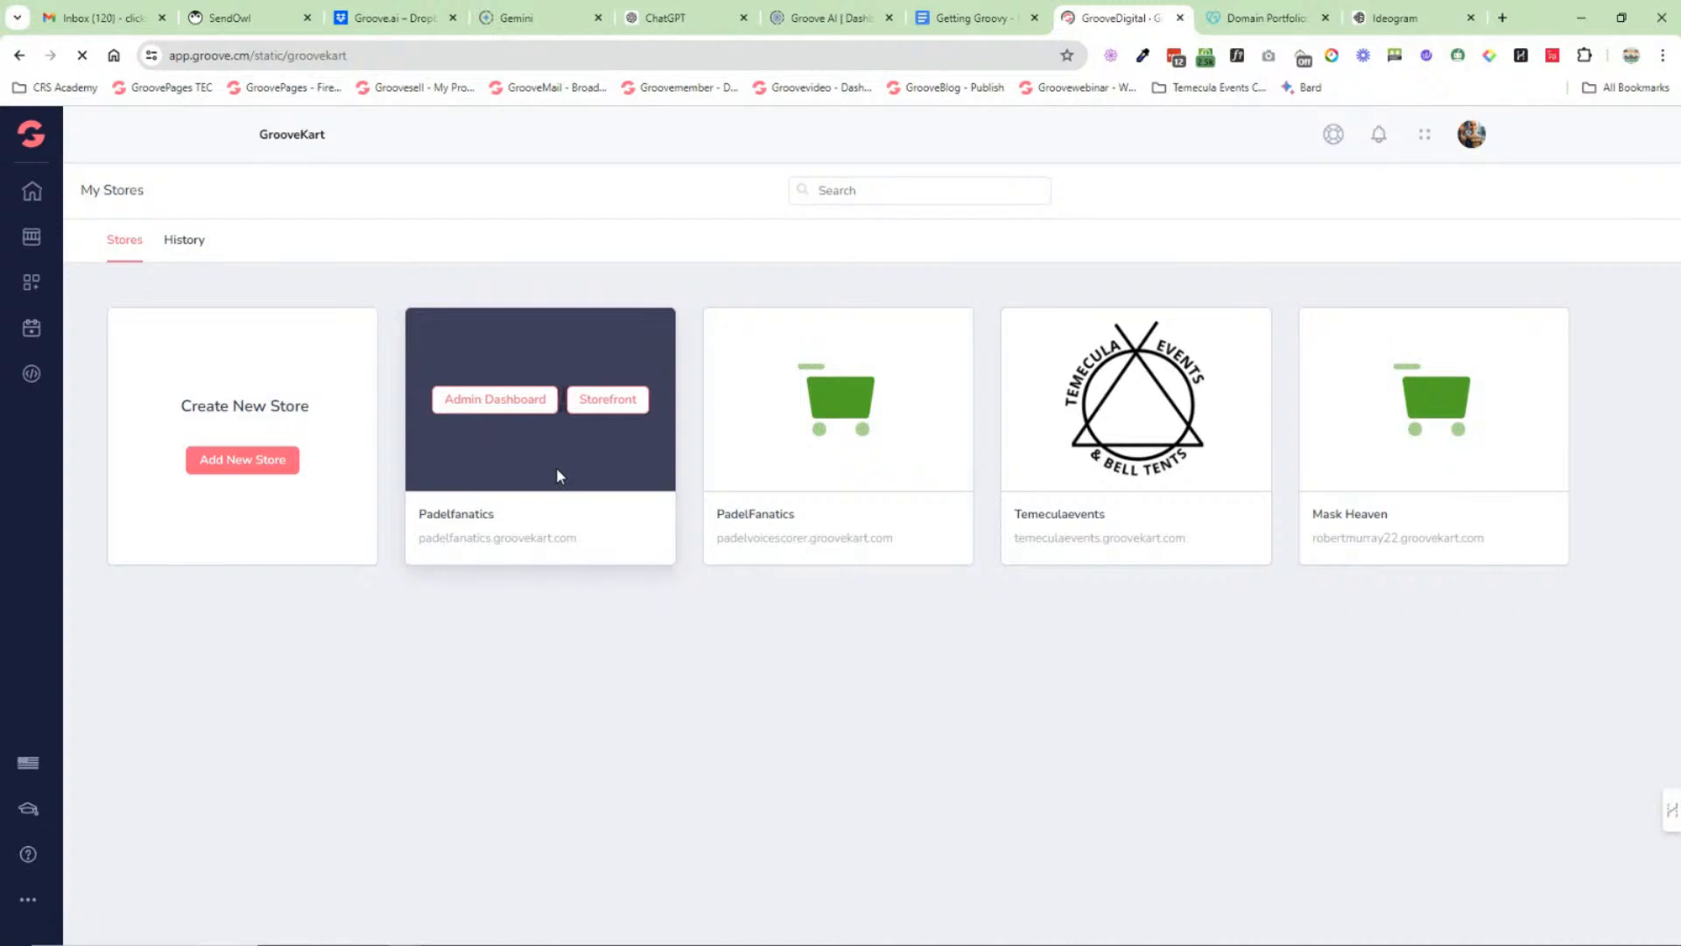
click(513, 406)
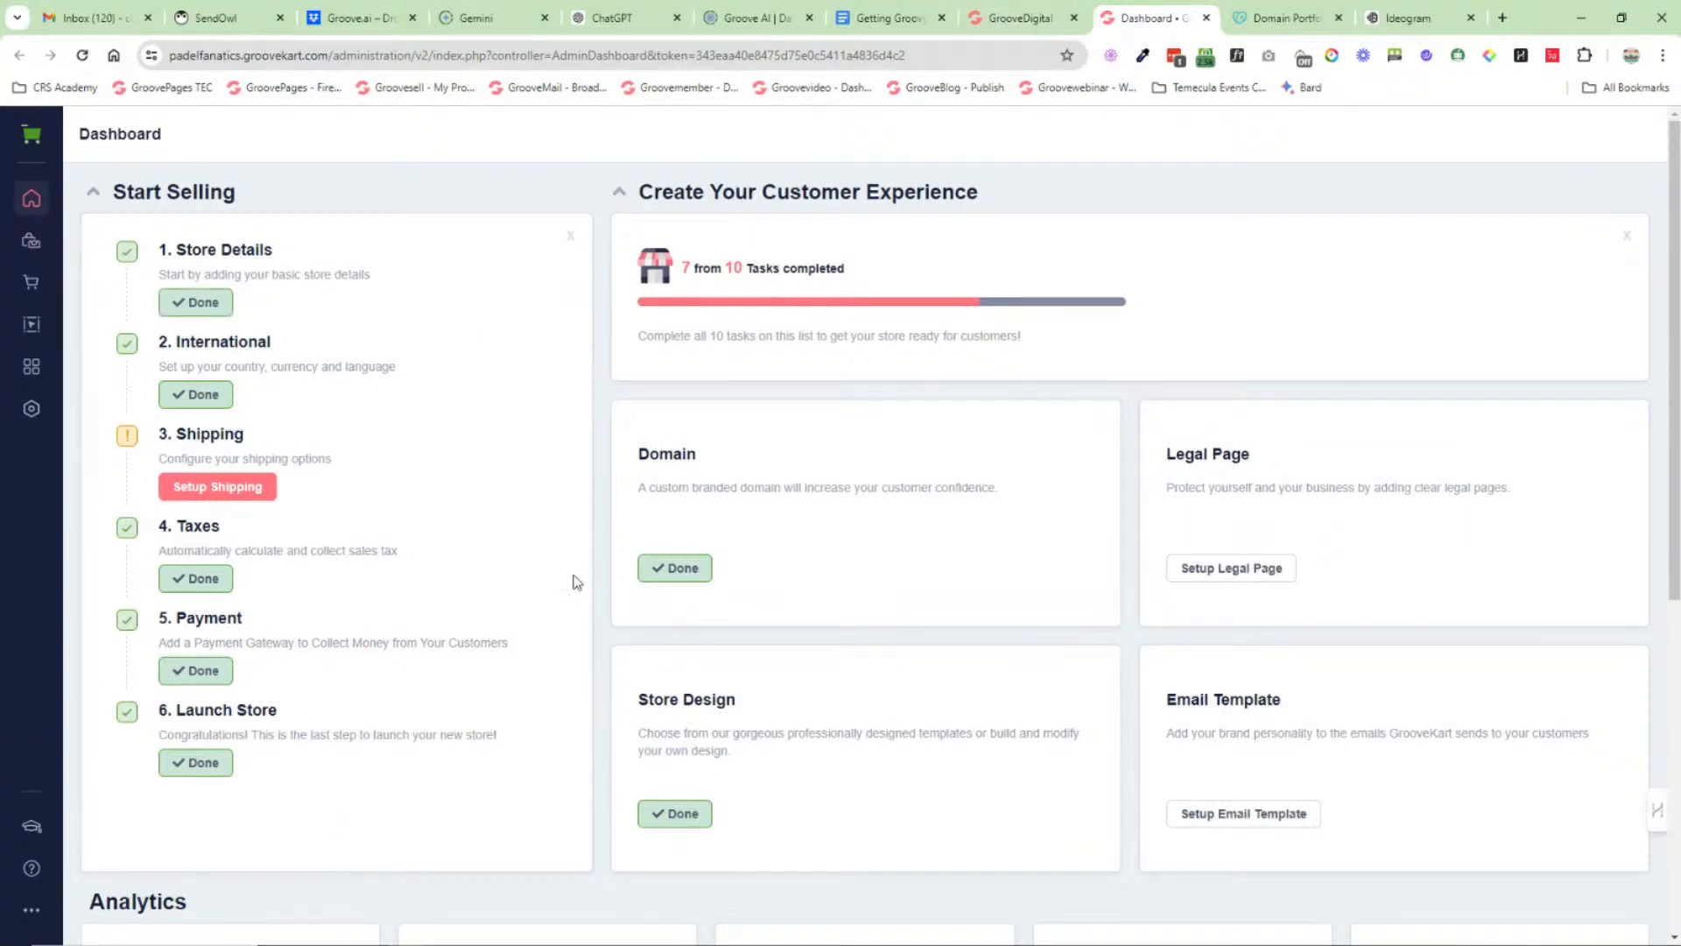
Step: Review the store dashboard's Start Selling checklist, customer experience tasks and analytics
scroll(1238, 570, down, 2)
scroll(718, 561, down, 3)
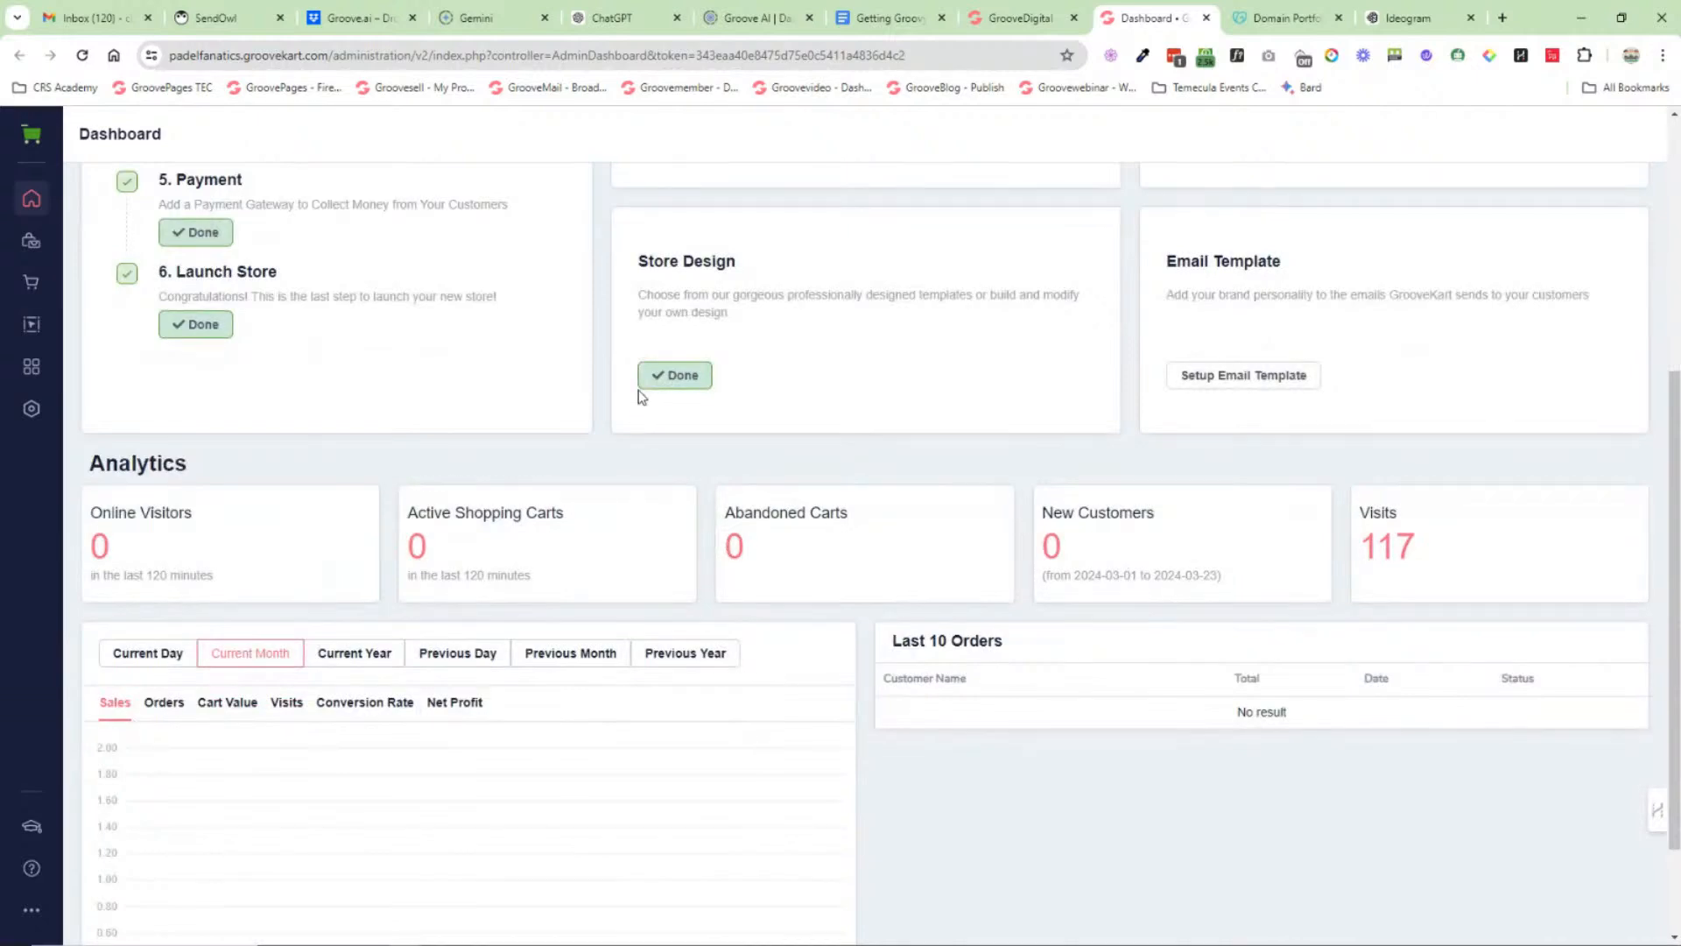
scroll(1468, 591, up, 7)
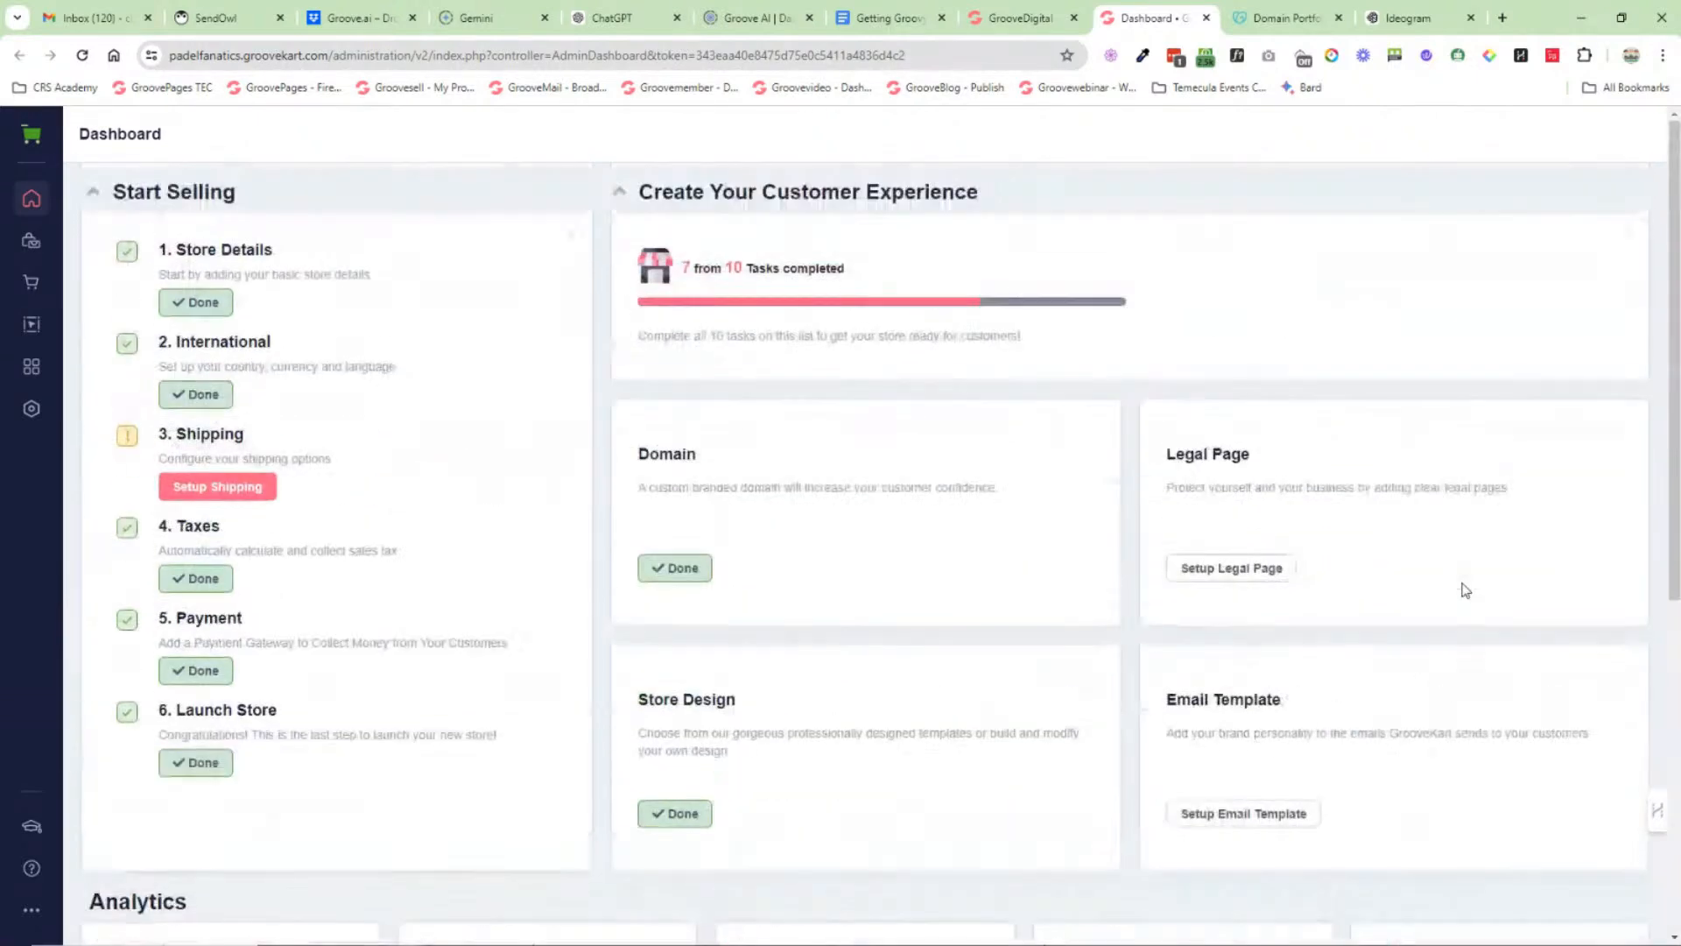
Step: Show the store's product and order management options, and open its My products page
click(31, 241)
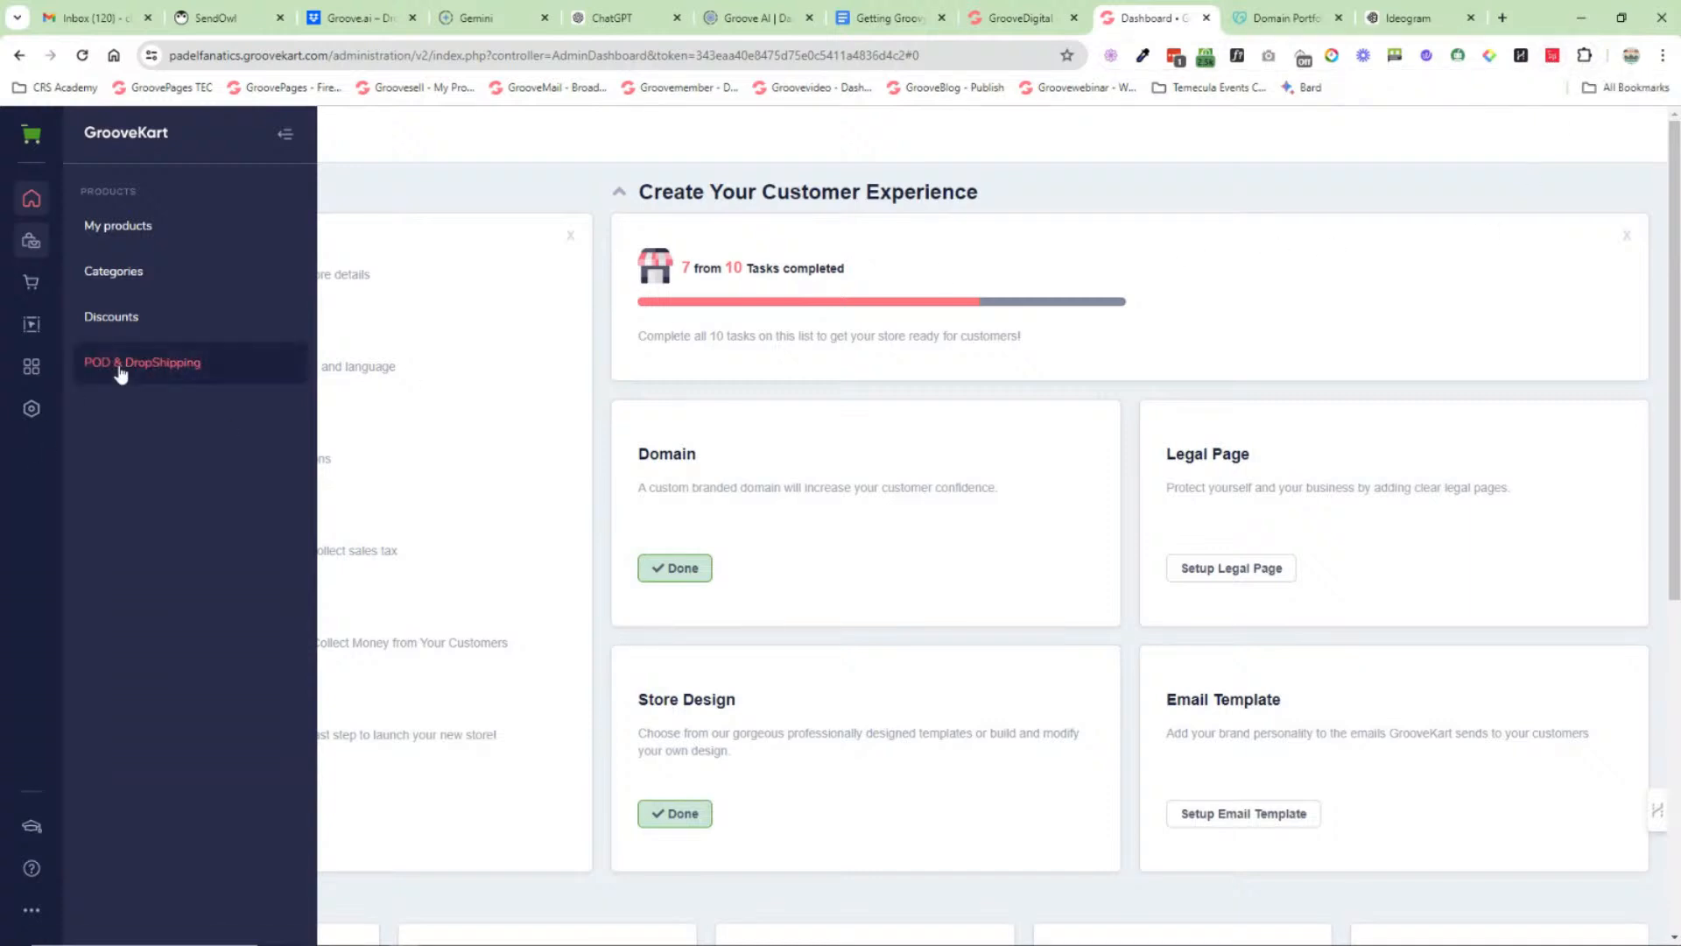
click(37, 286)
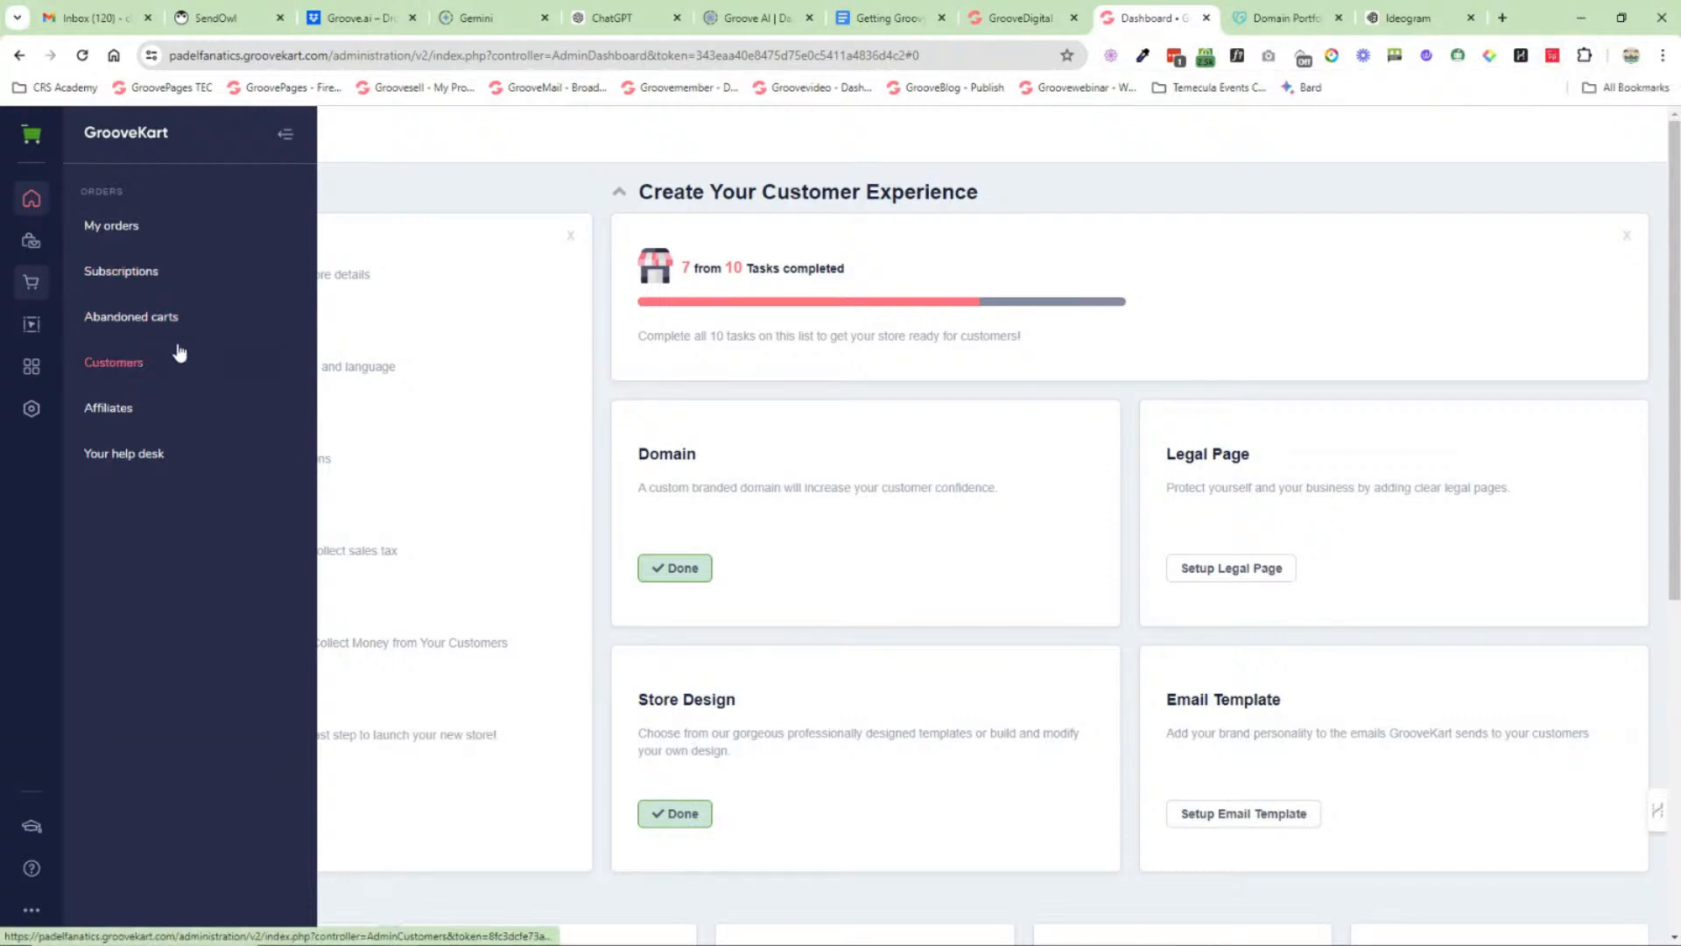
mouse_move(33, 245)
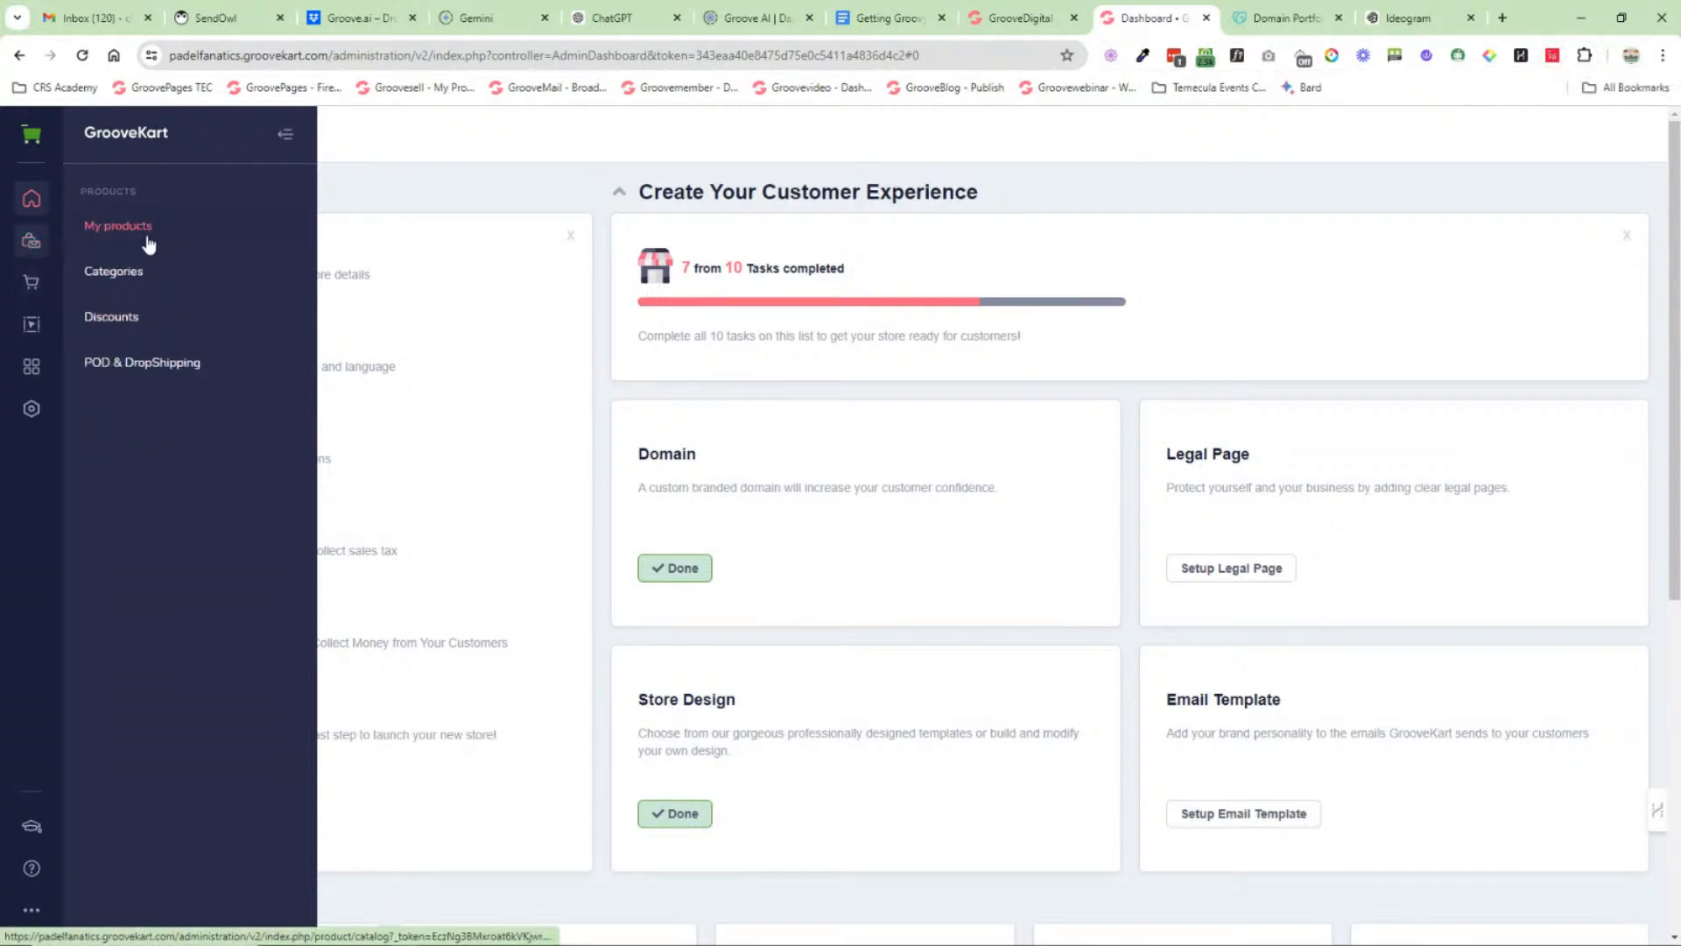
click(136, 235)
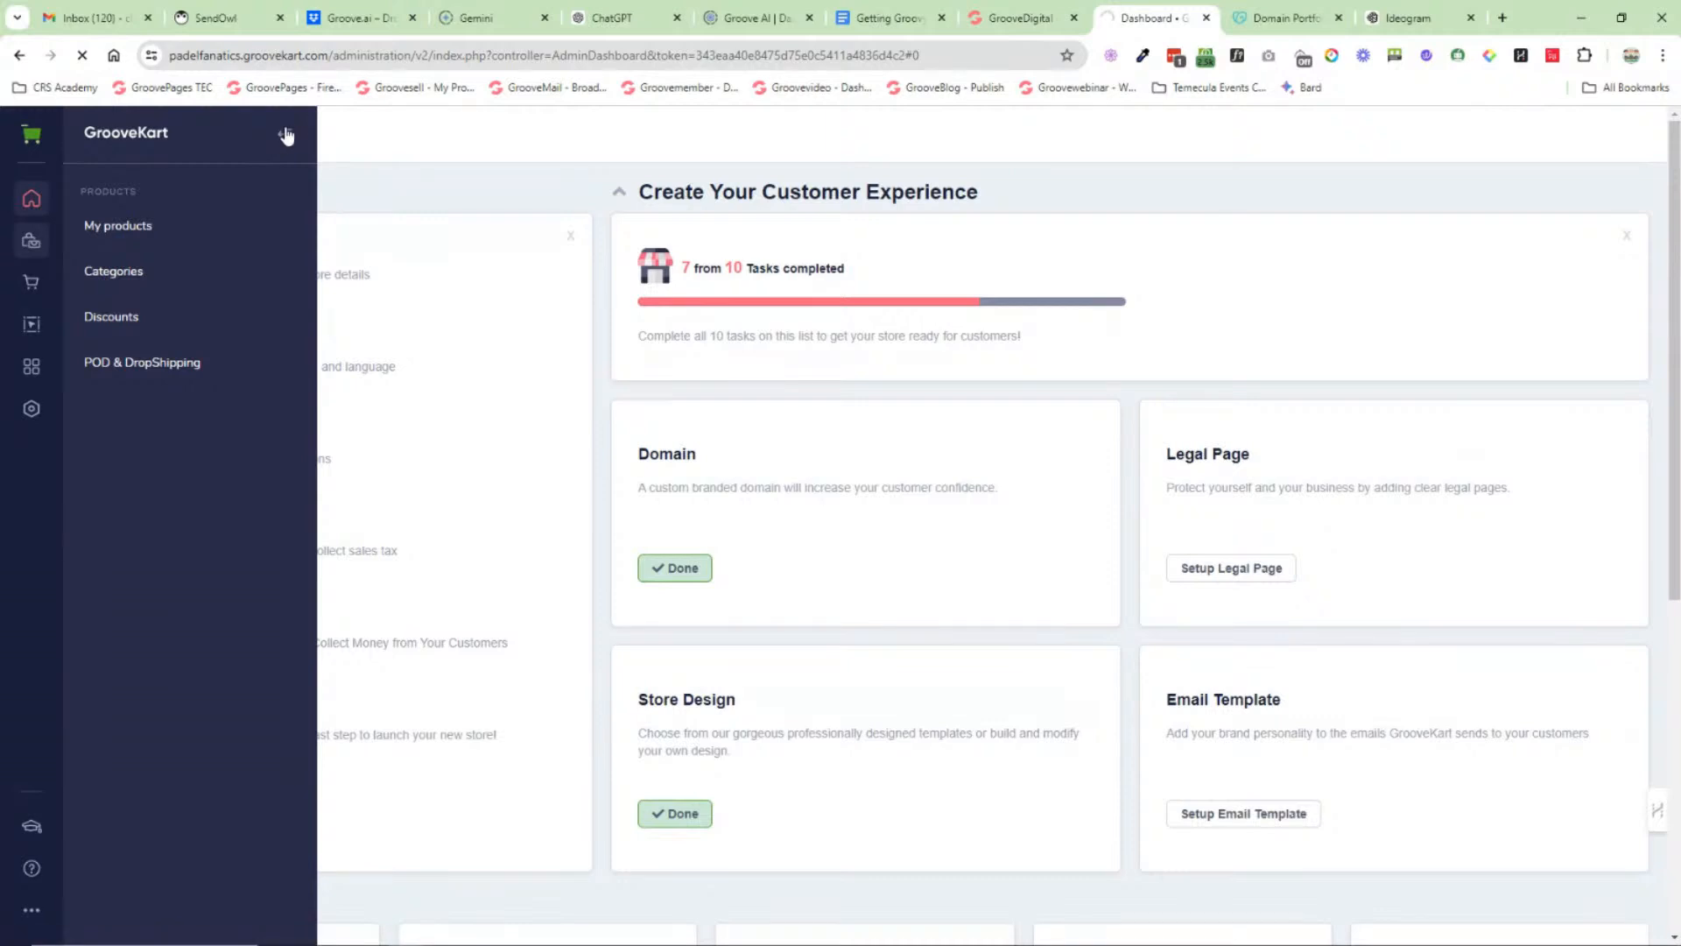
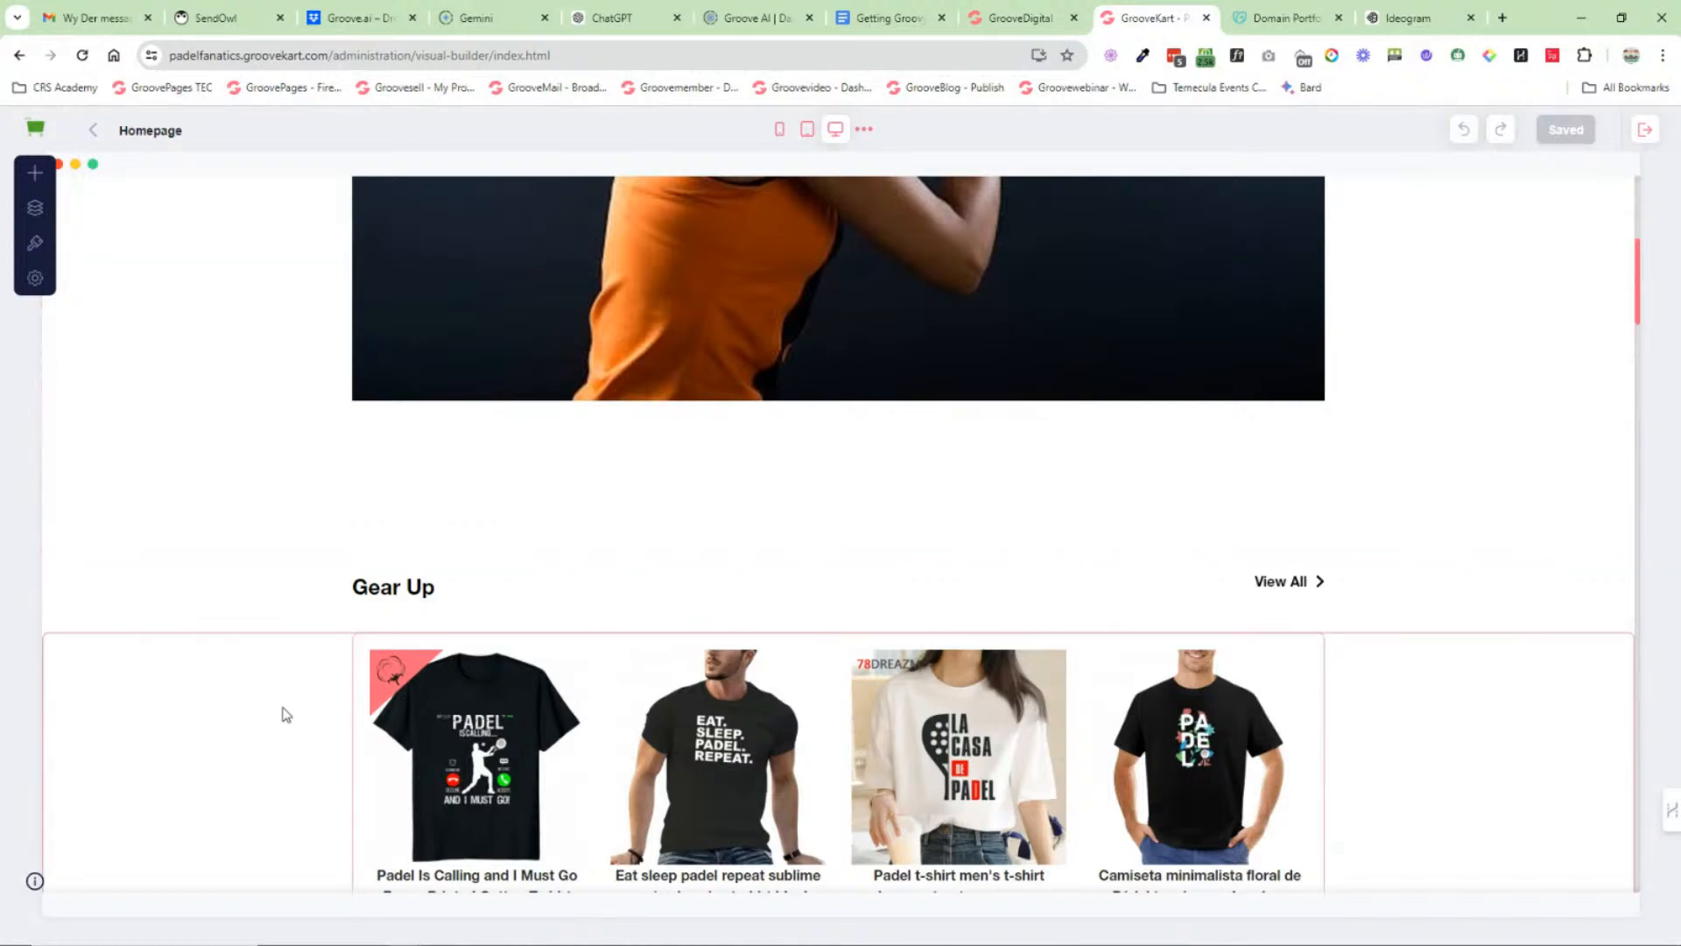
Step: Review the store's homepage in the visual builder, from the Gear Up product section down to the footer
scroll(265, 701, down, 4)
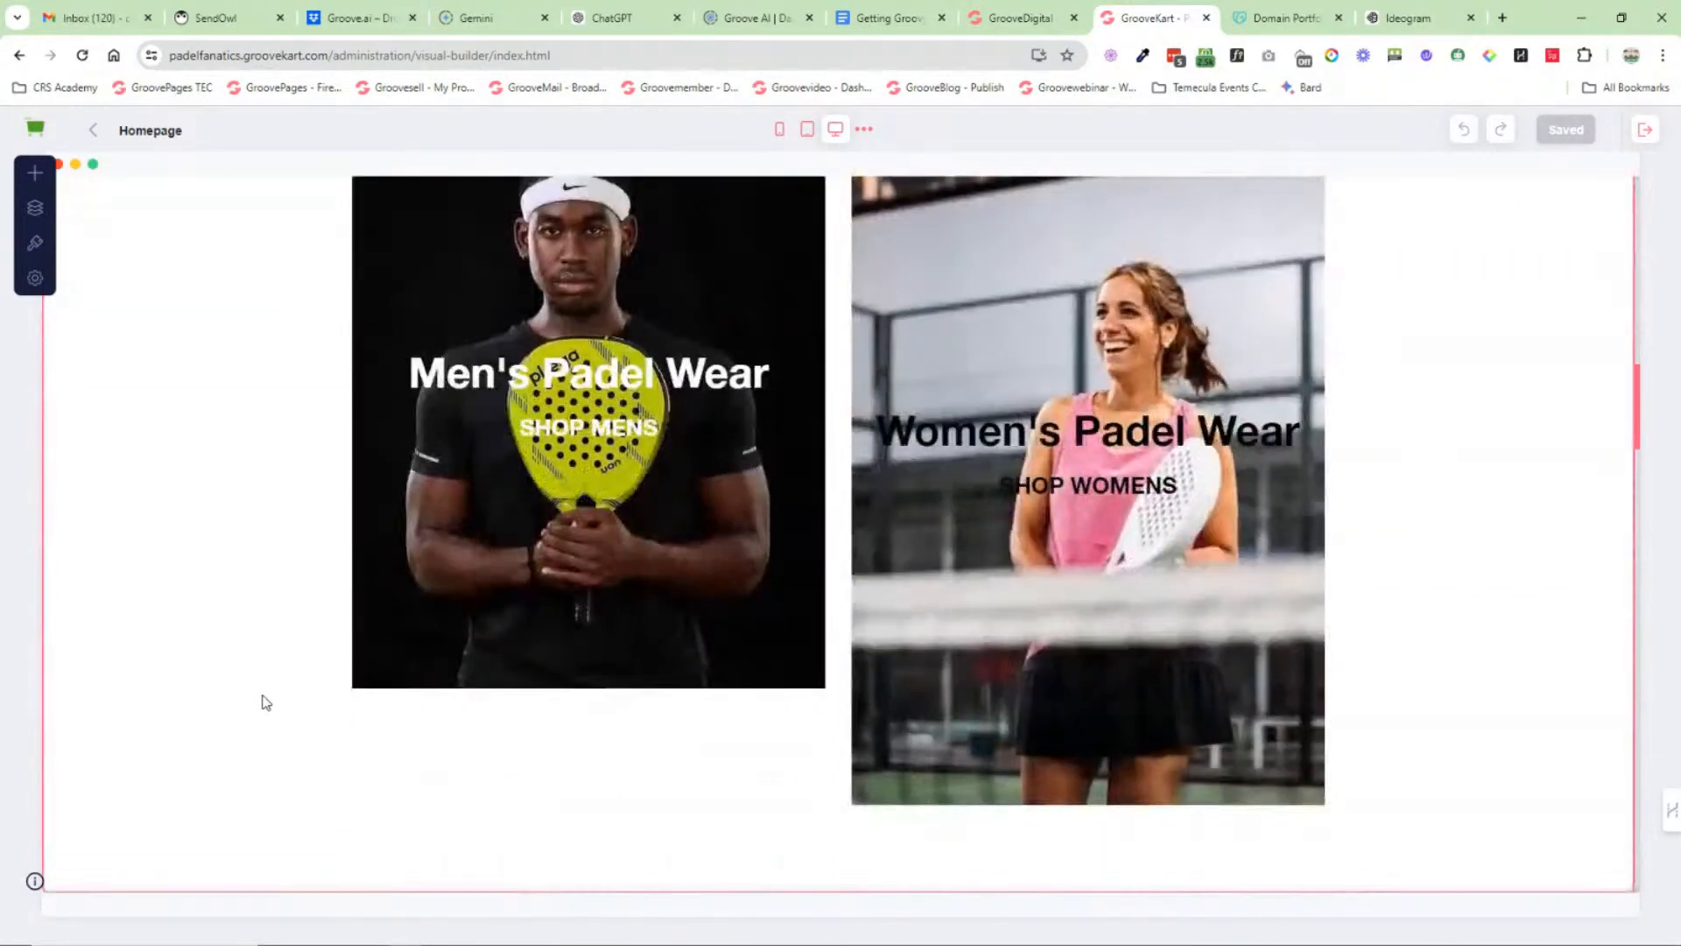
scroll(691, 617, down, 9)
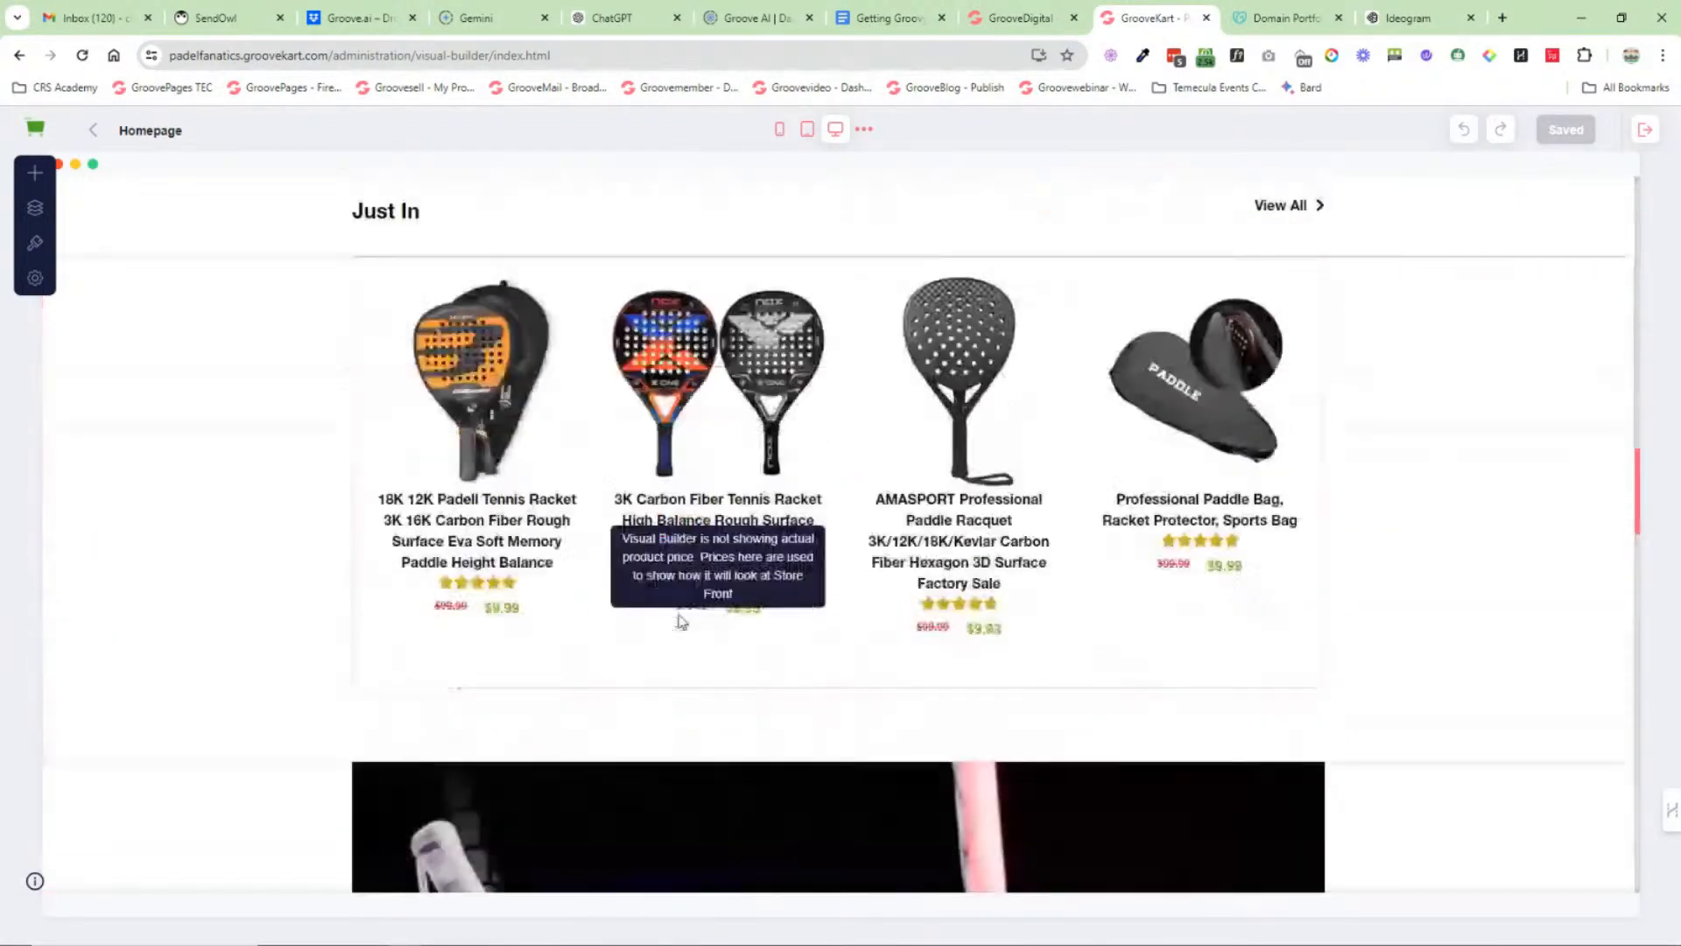
scroll(1138, 460, down, 5)
scroll(1182, 455, up, 8)
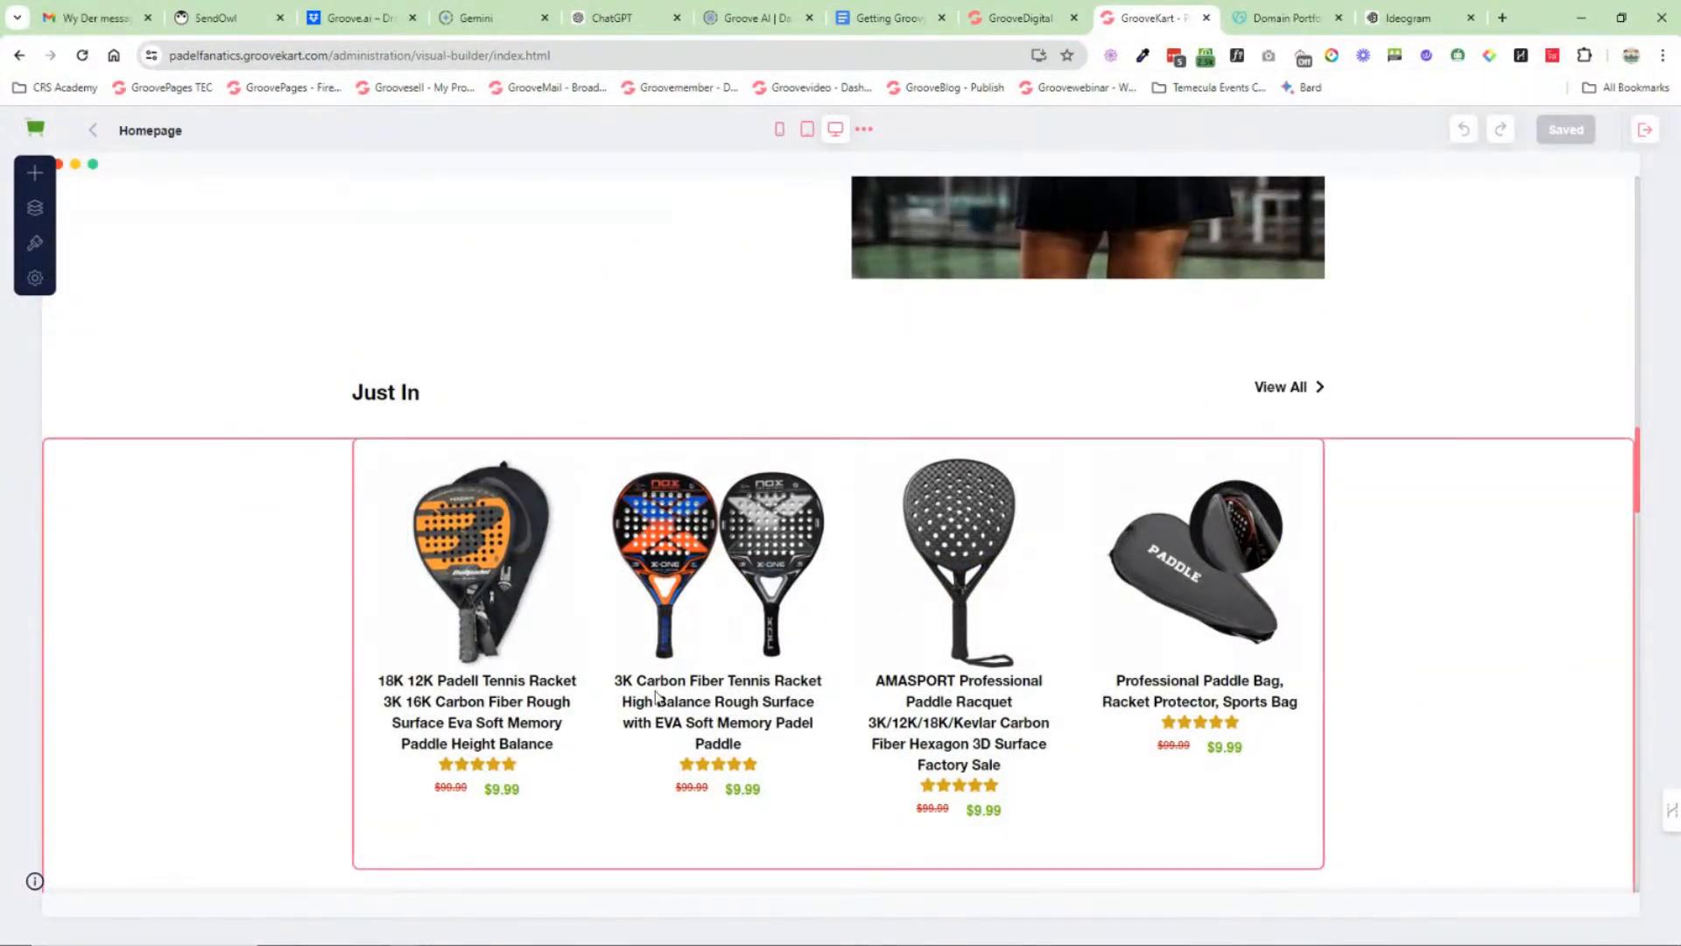
scroll(667, 643, down, 9)
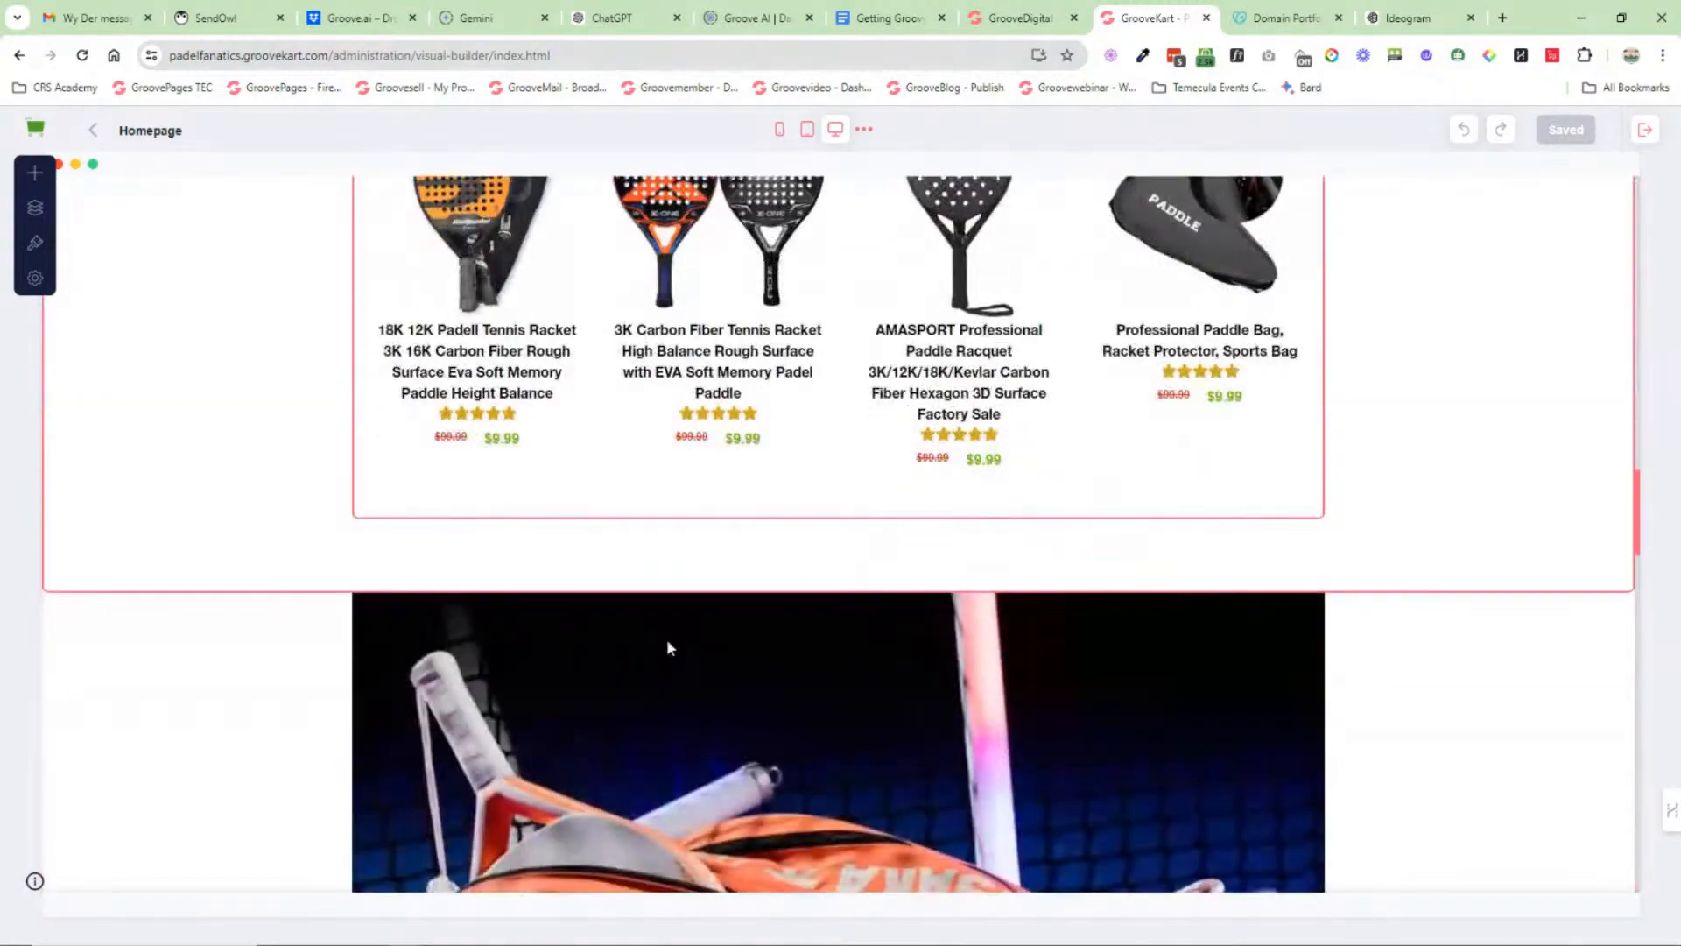
scroll(689, 639, down, 15)
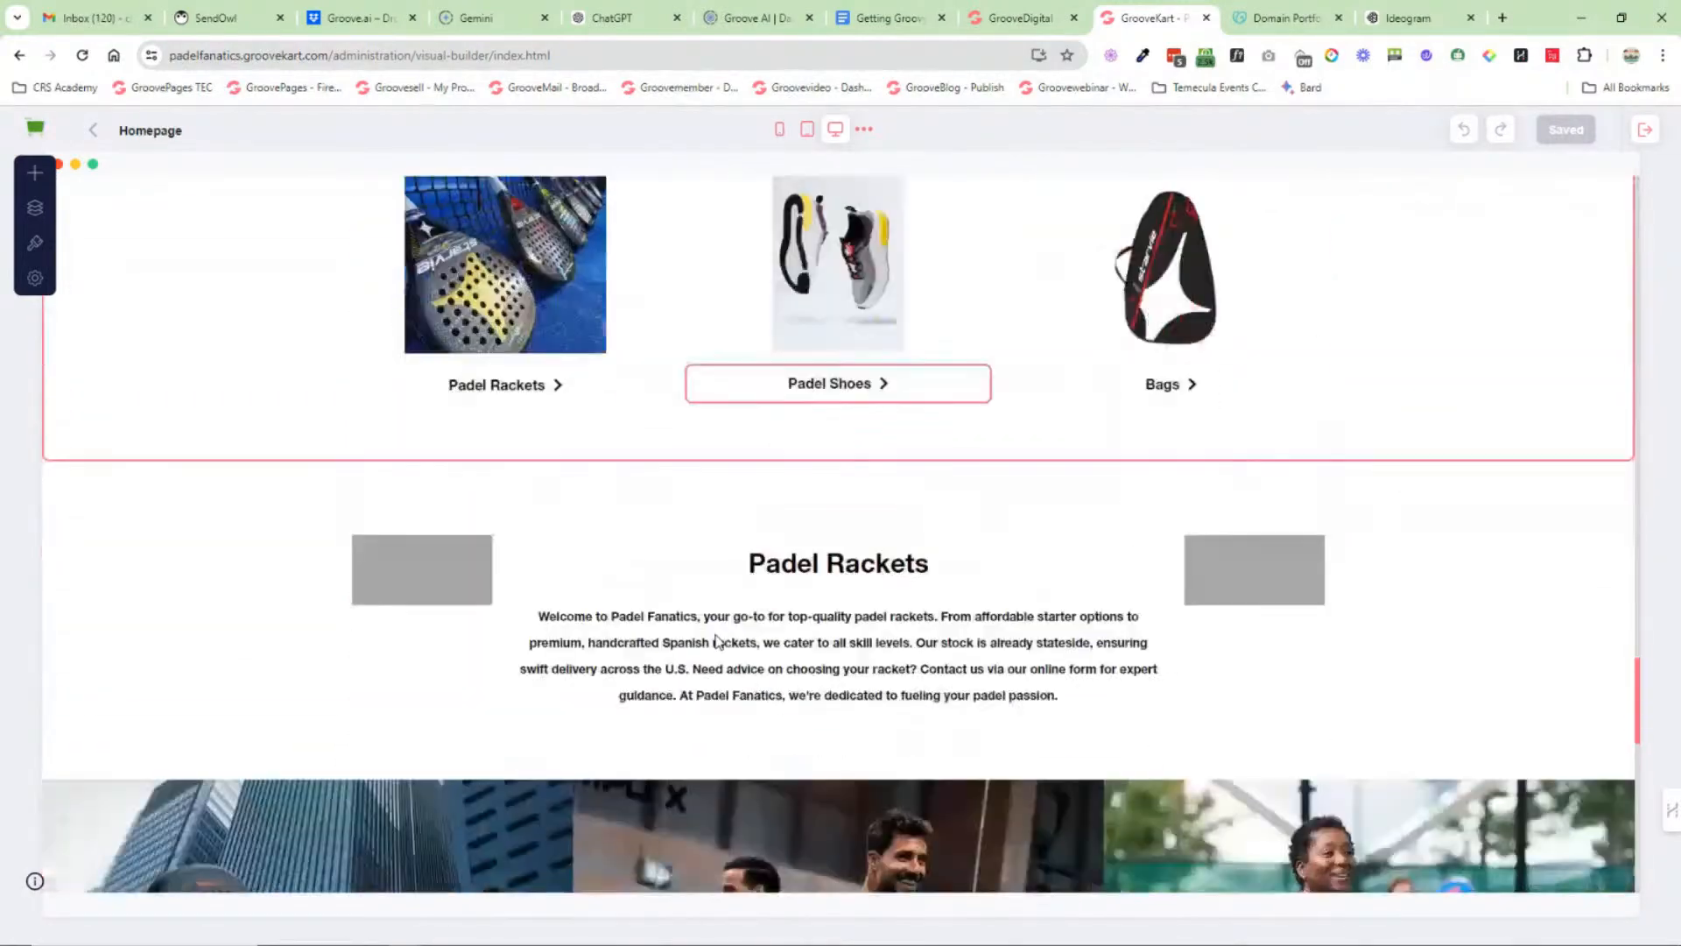
scroll(716, 638, down, 10)
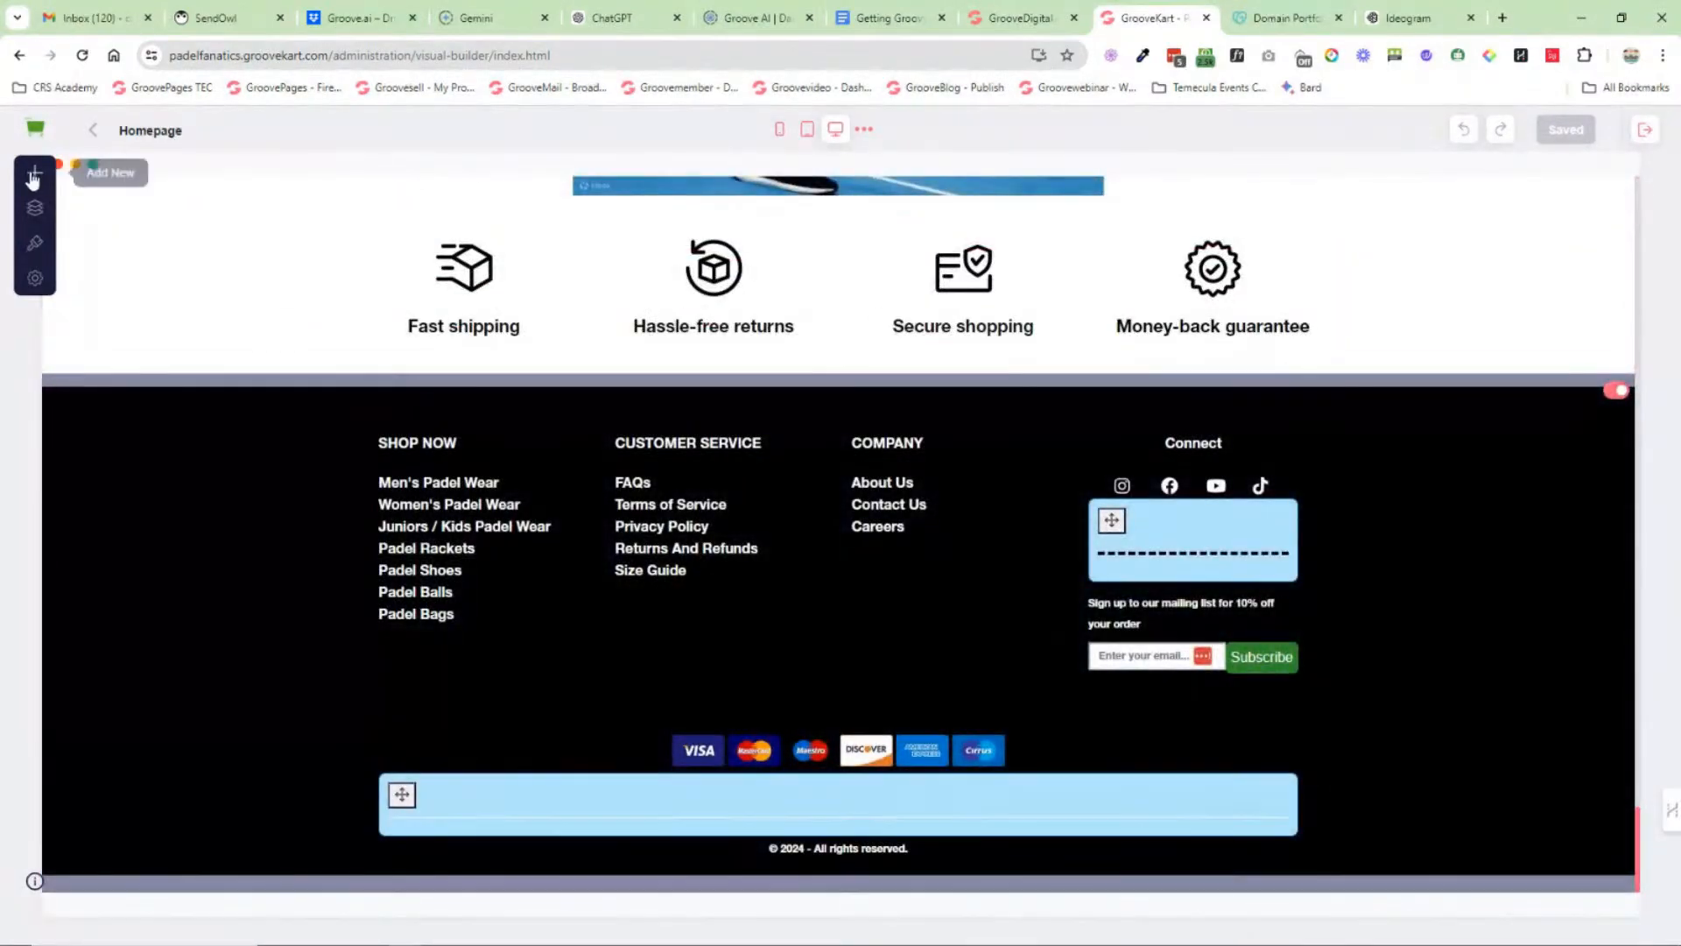
Step: Browse the global elements and the My Blocks and Global template blocks that can be added to the homepage
click(35, 174)
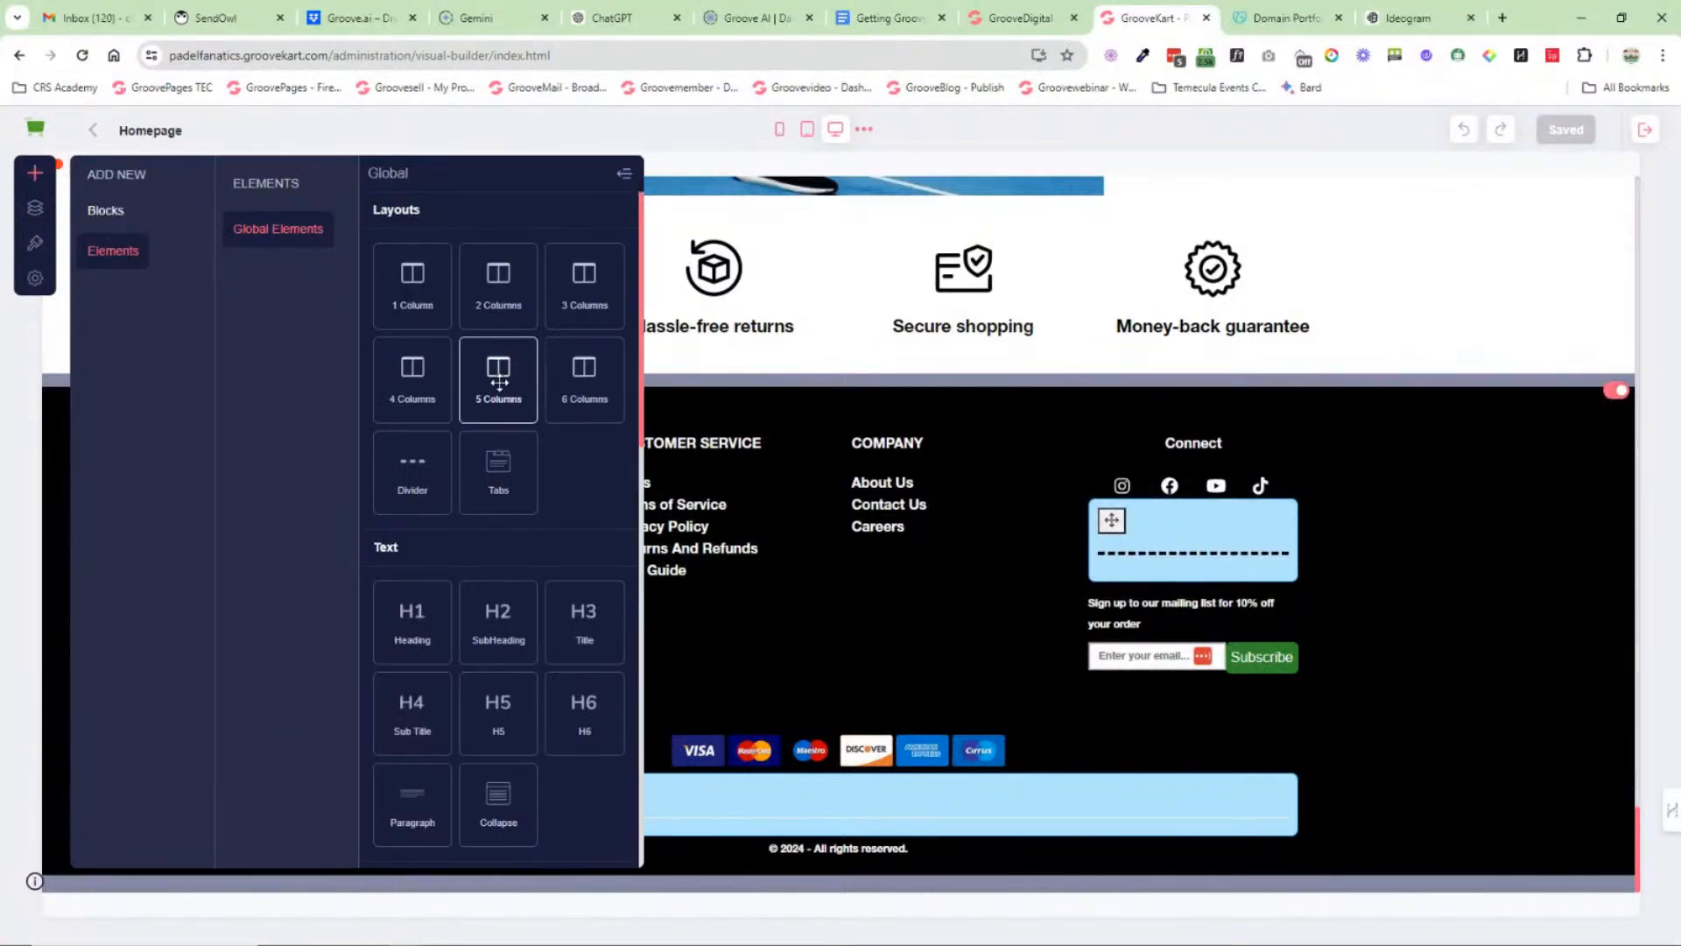
scroll(561, 435, down, 1)
scroll(551, 525, down, 5)
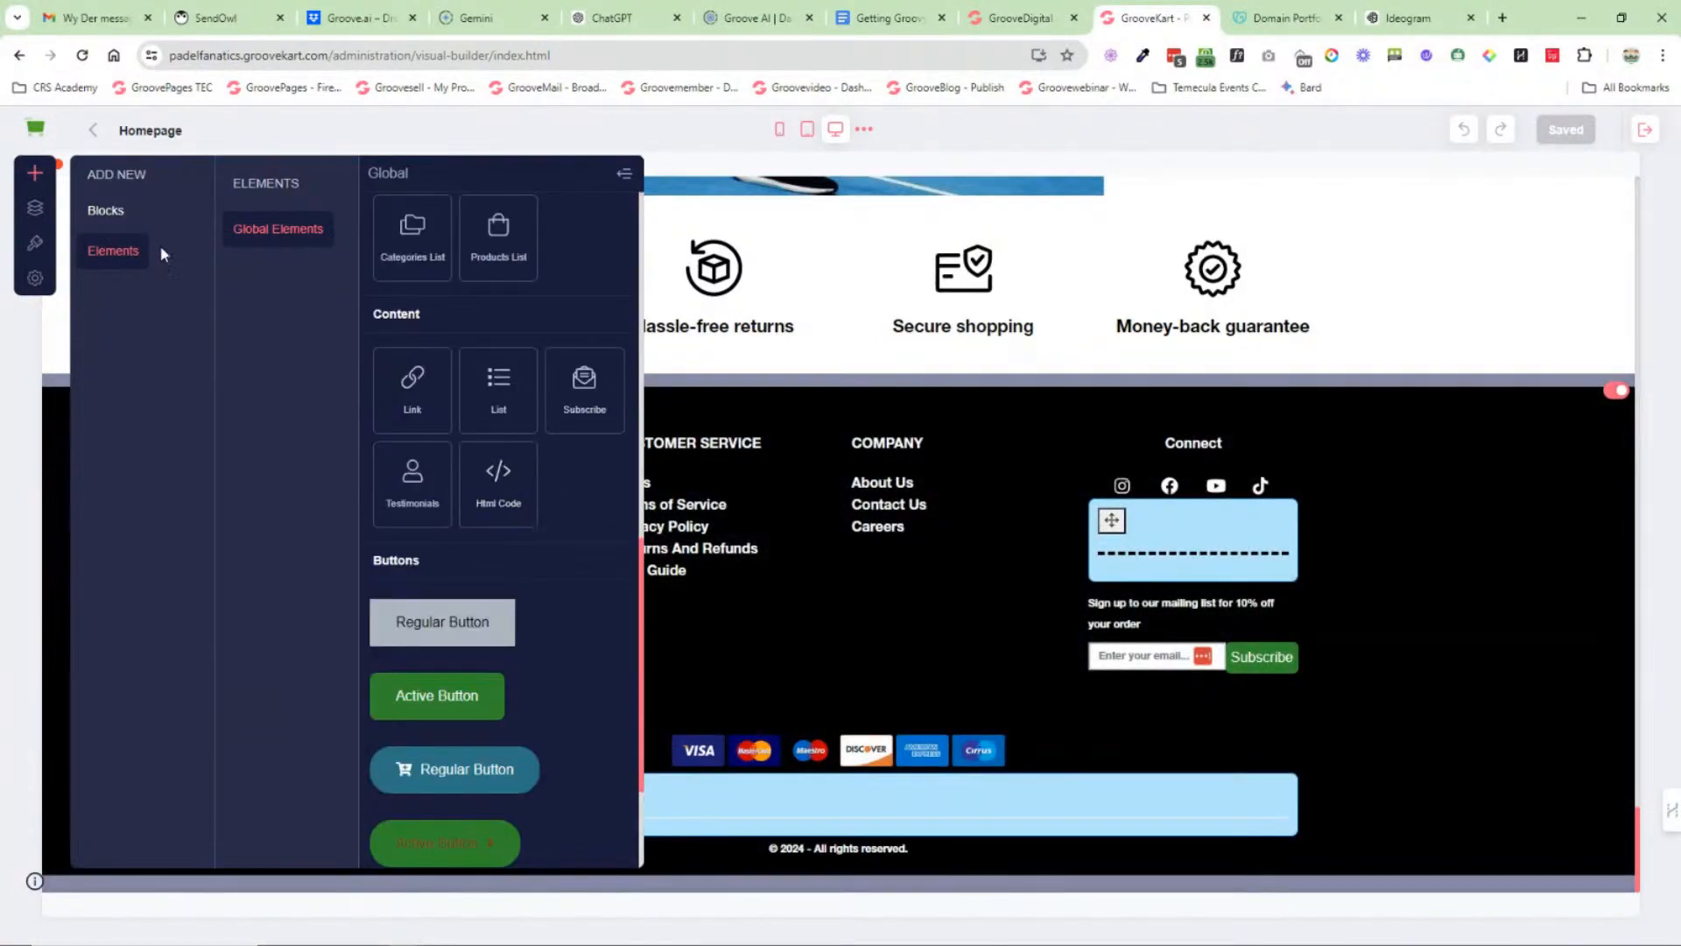
click(99, 210)
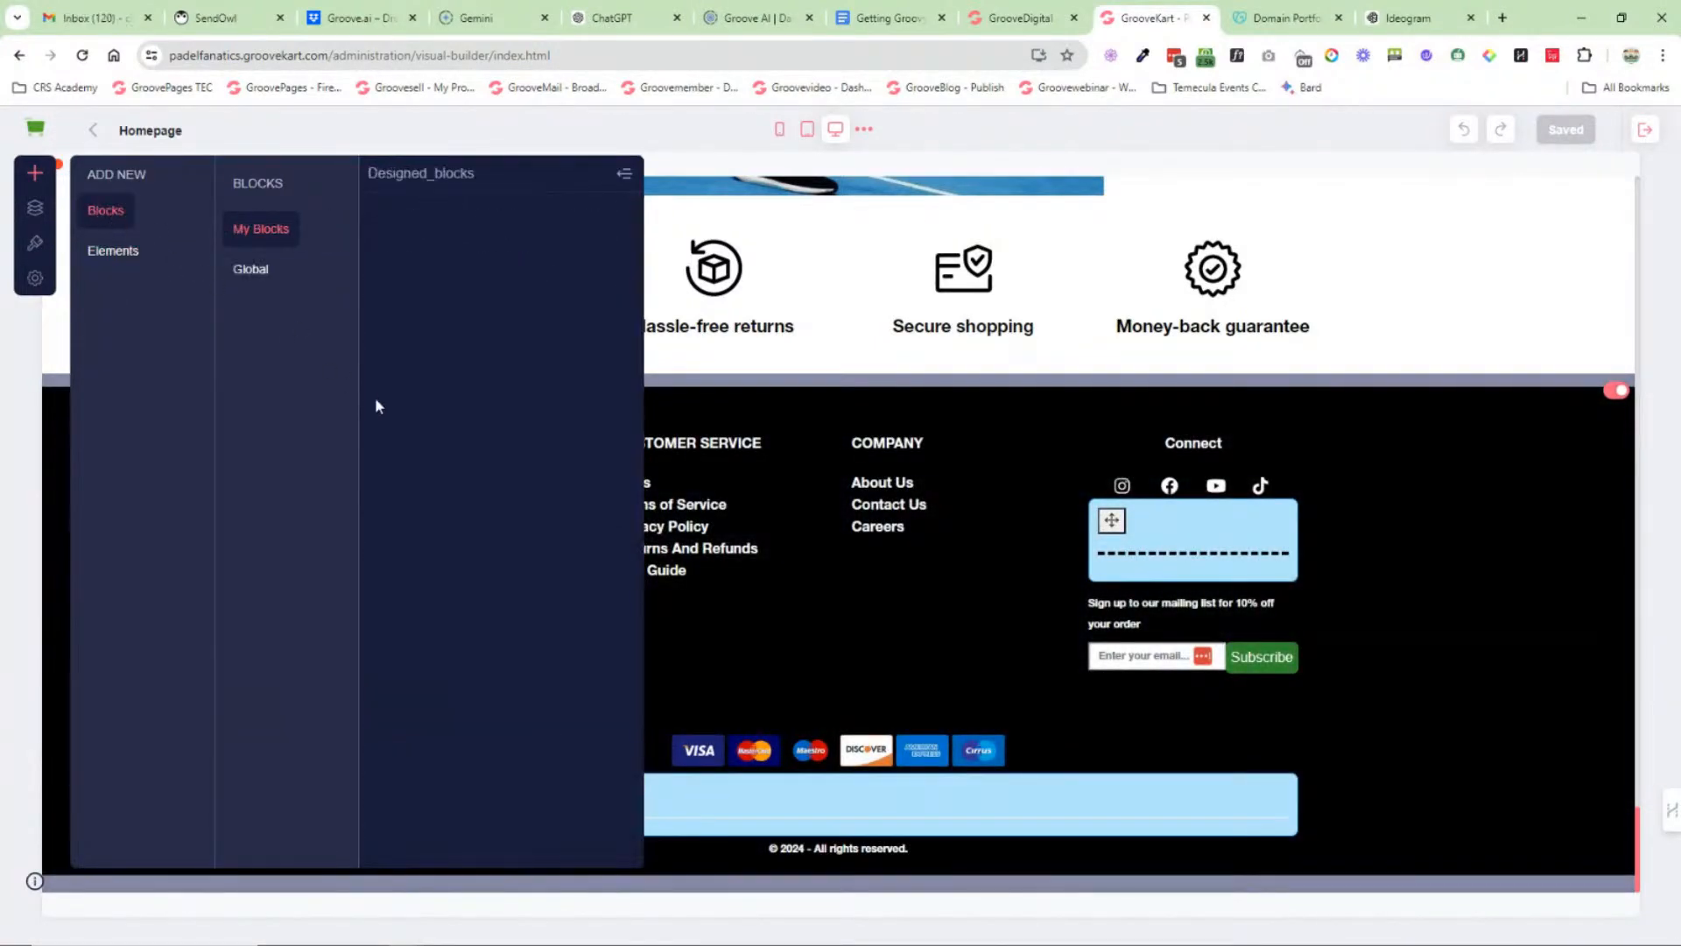
click(251, 271)
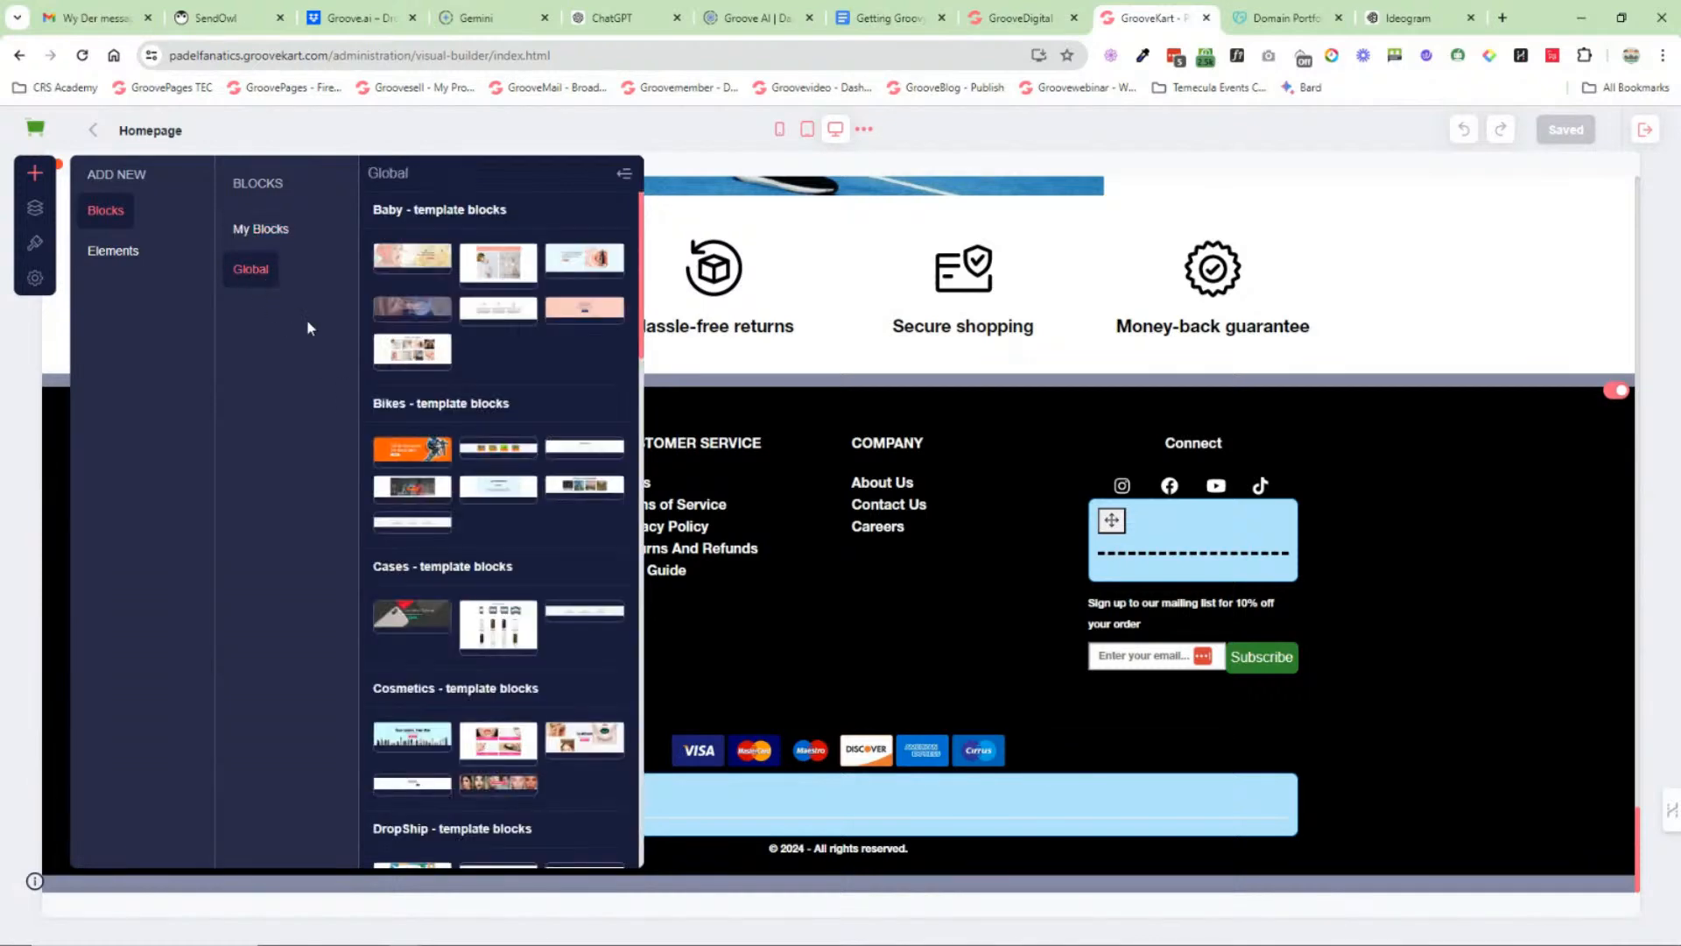
scroll(538, 353, down, 10)
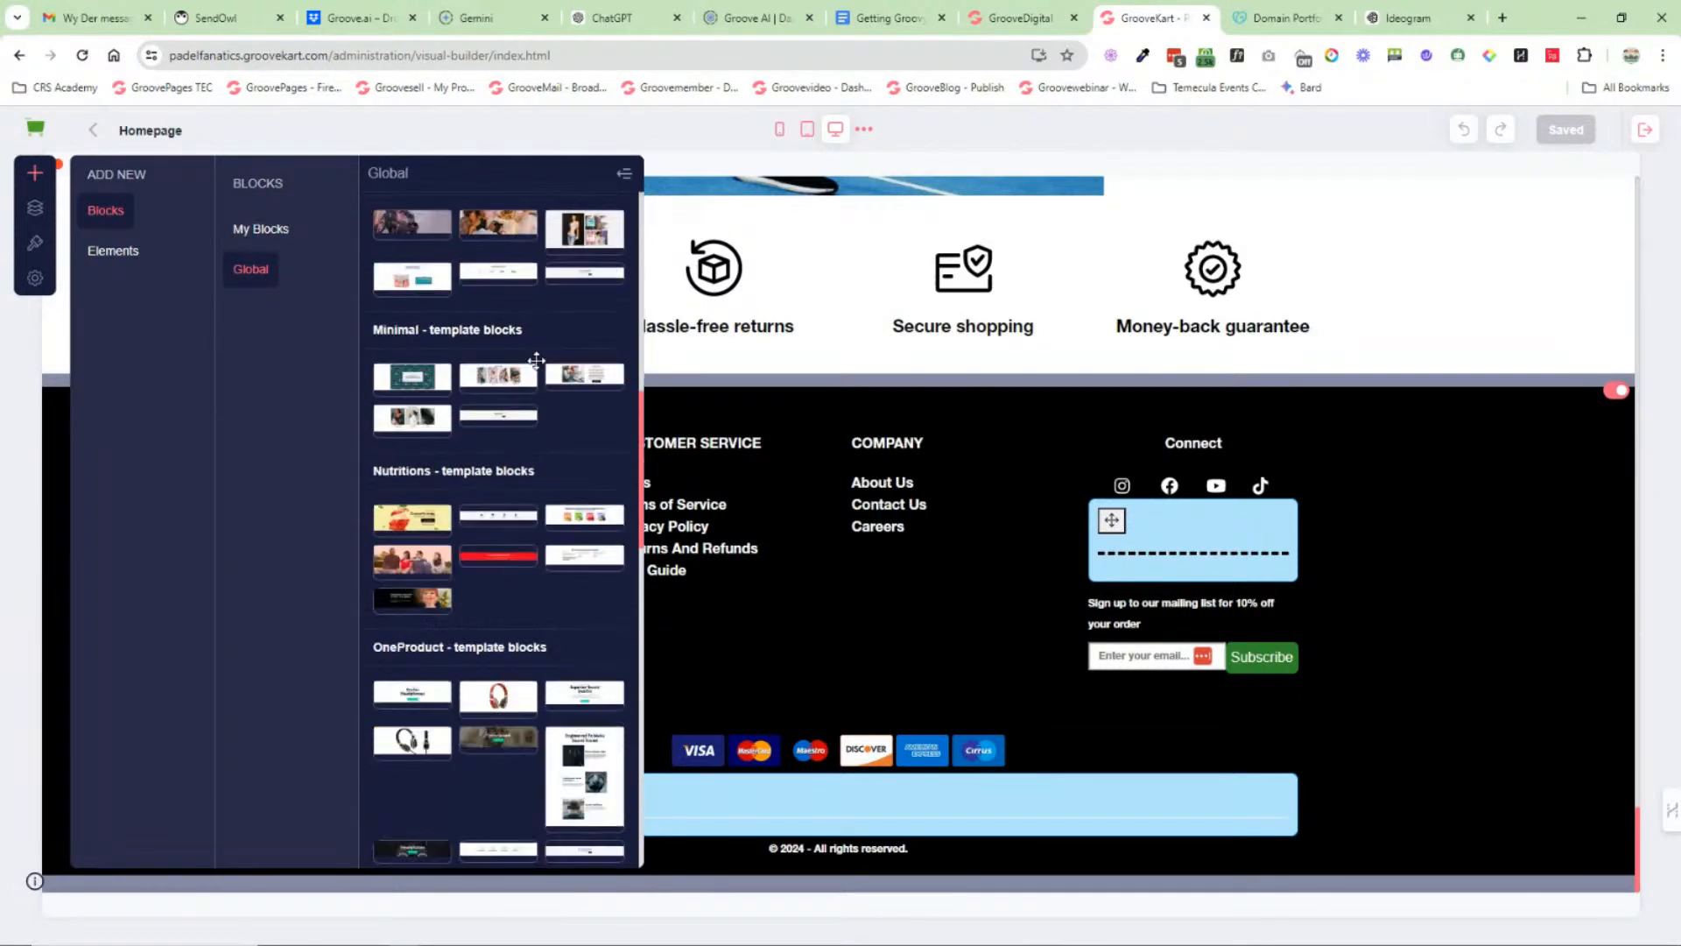
scroll(536, 360, down, 5)
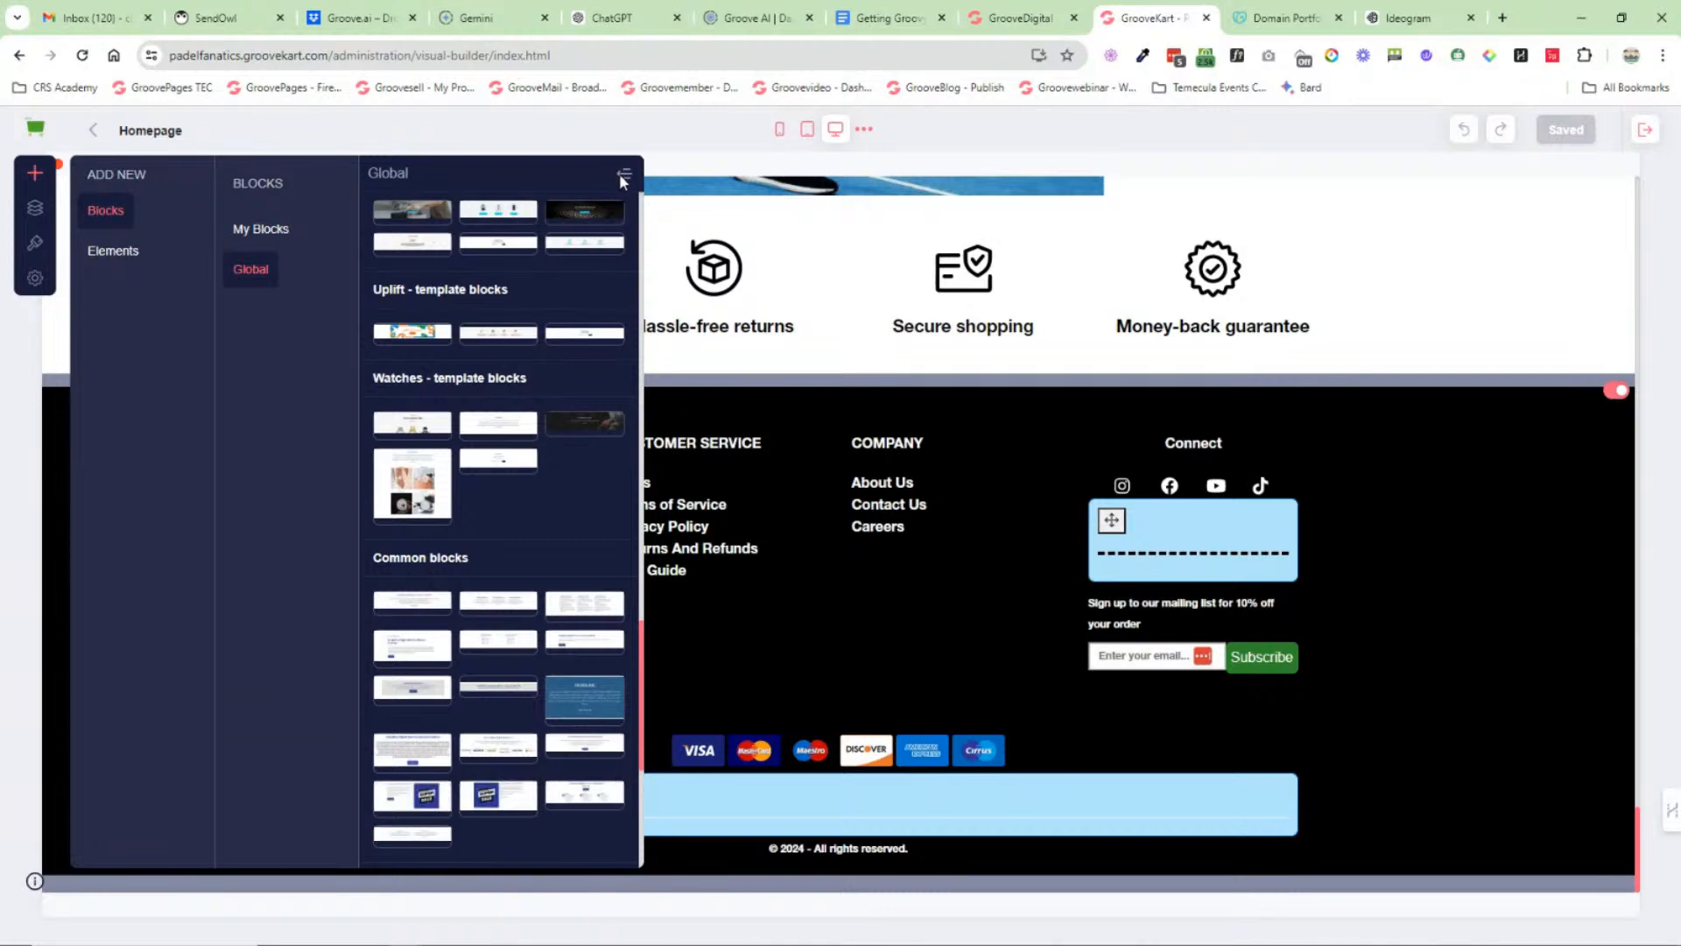
Step: Open the Category page from the store's page list and review its product listing
click(621, 172)
click(35, 207)
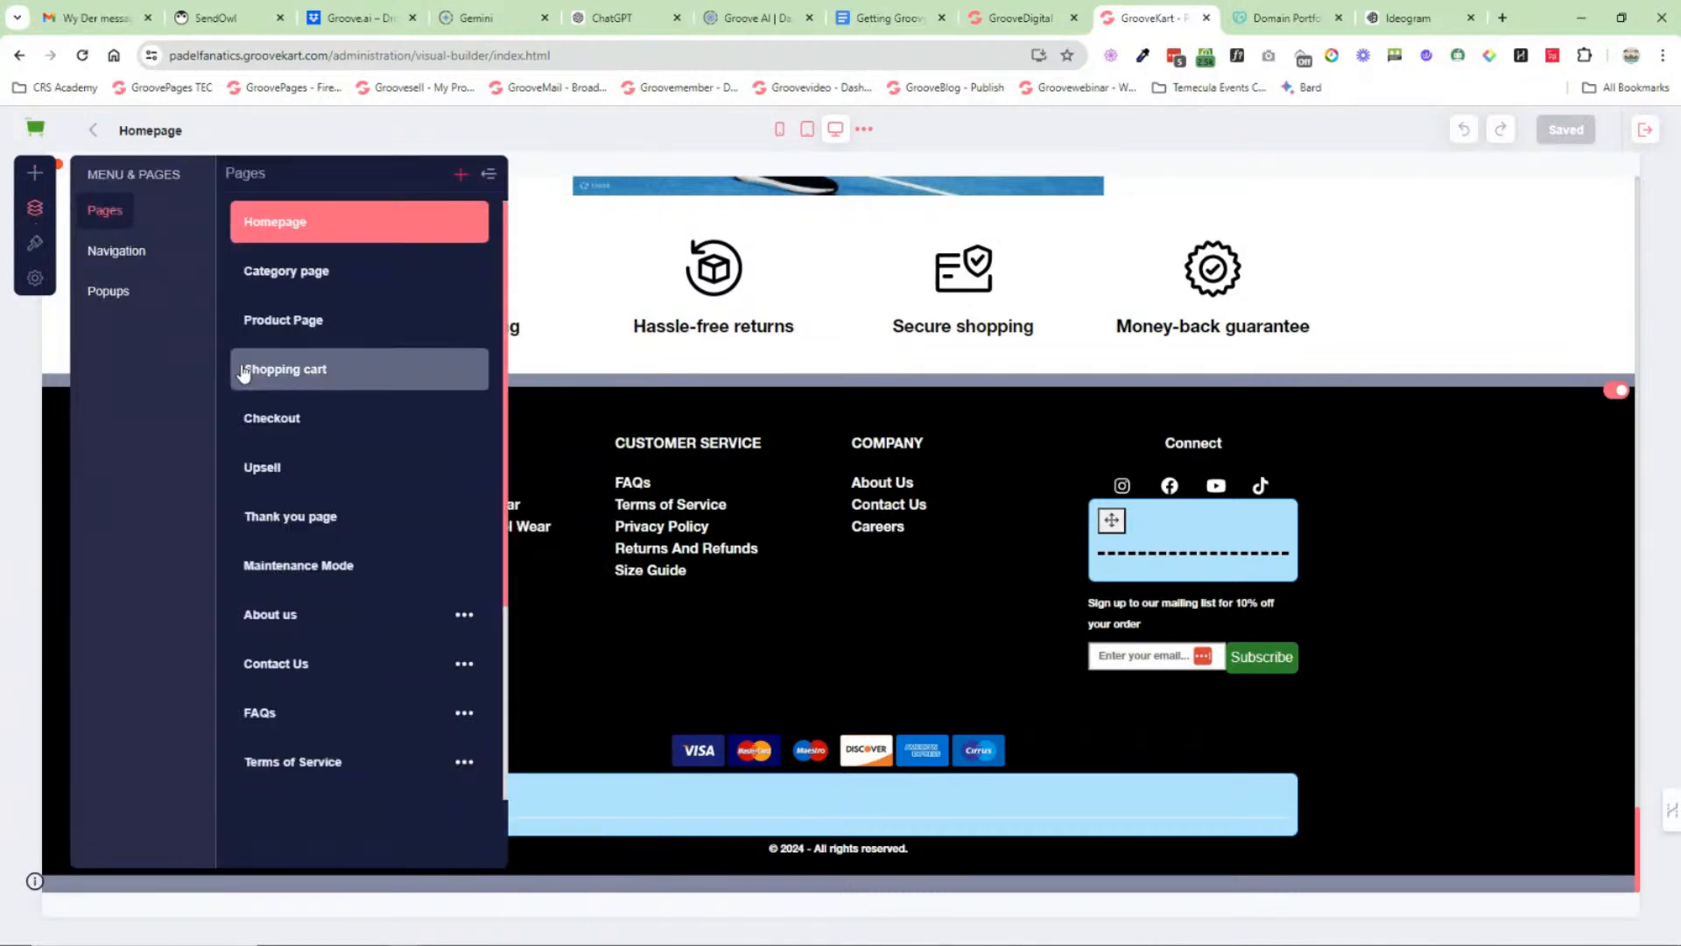
click(366, 270)
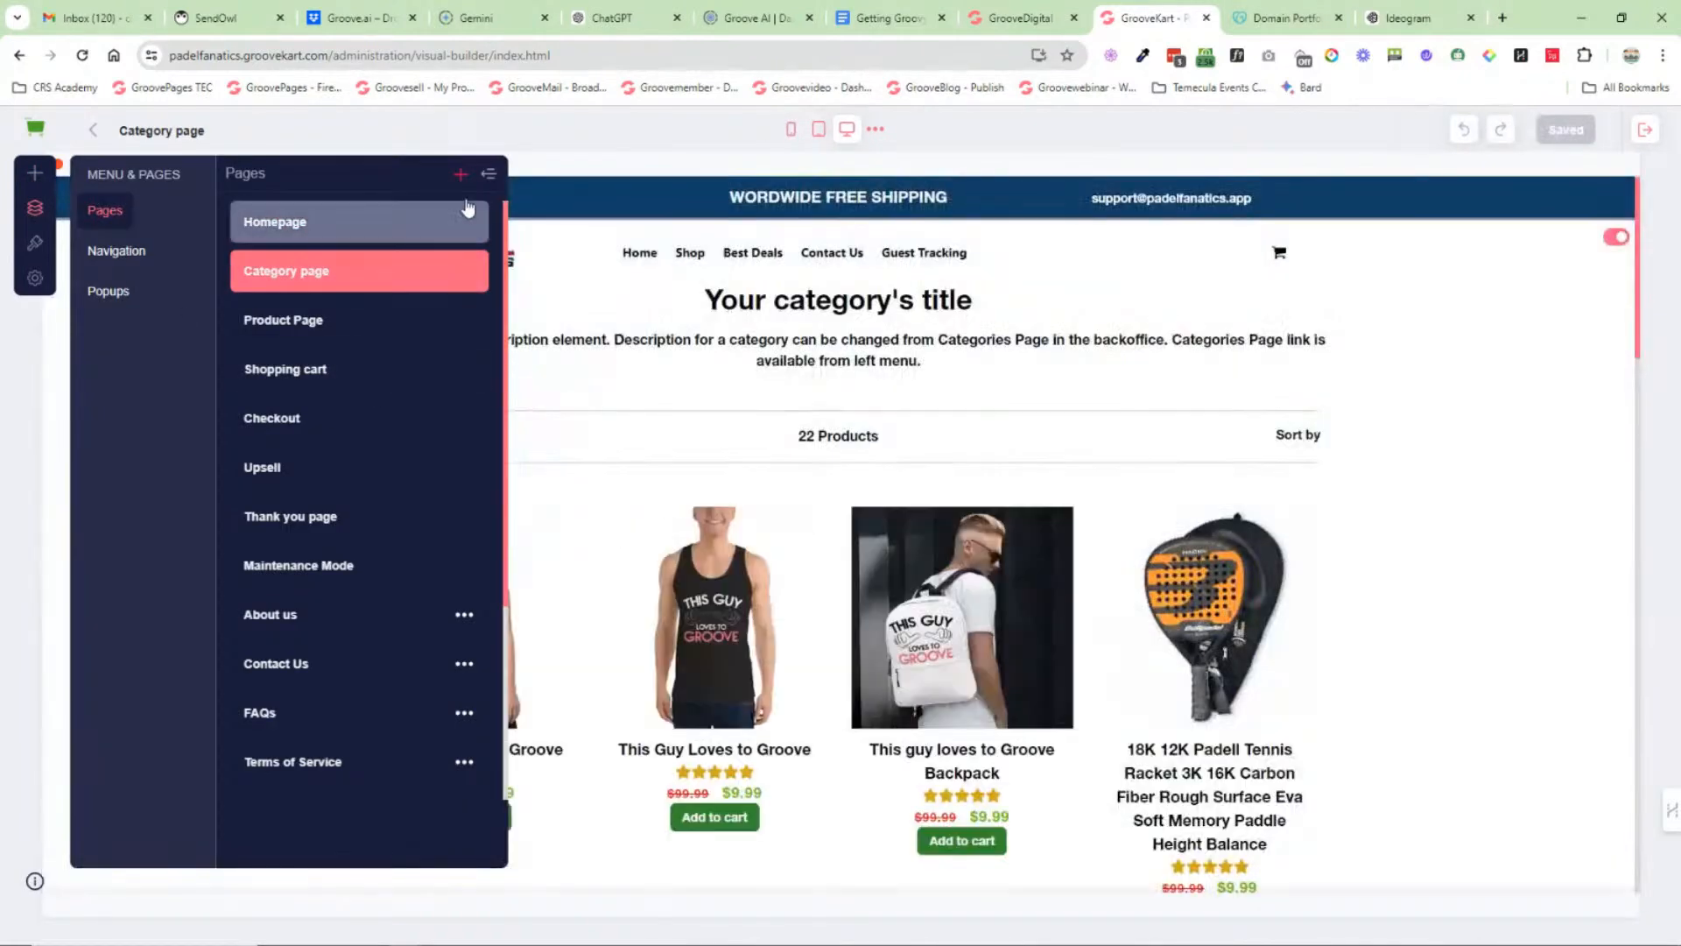
click(489, 173)
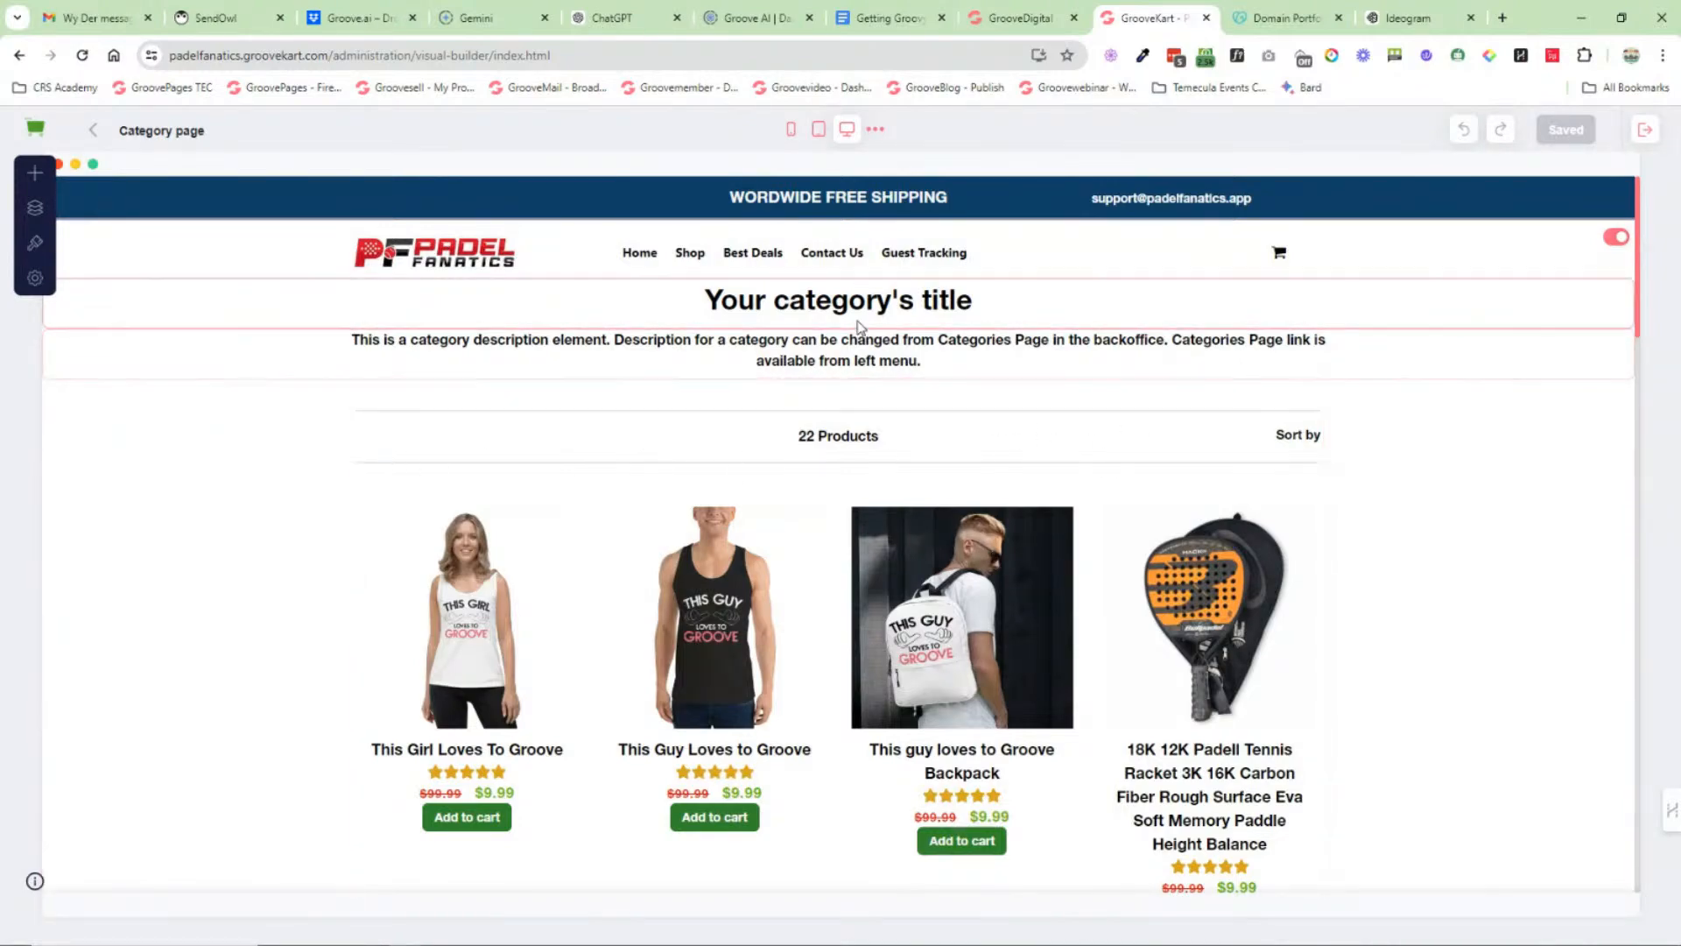
scroll(1128, 495, down, 3)
scroll(1138, 504, down, 15)
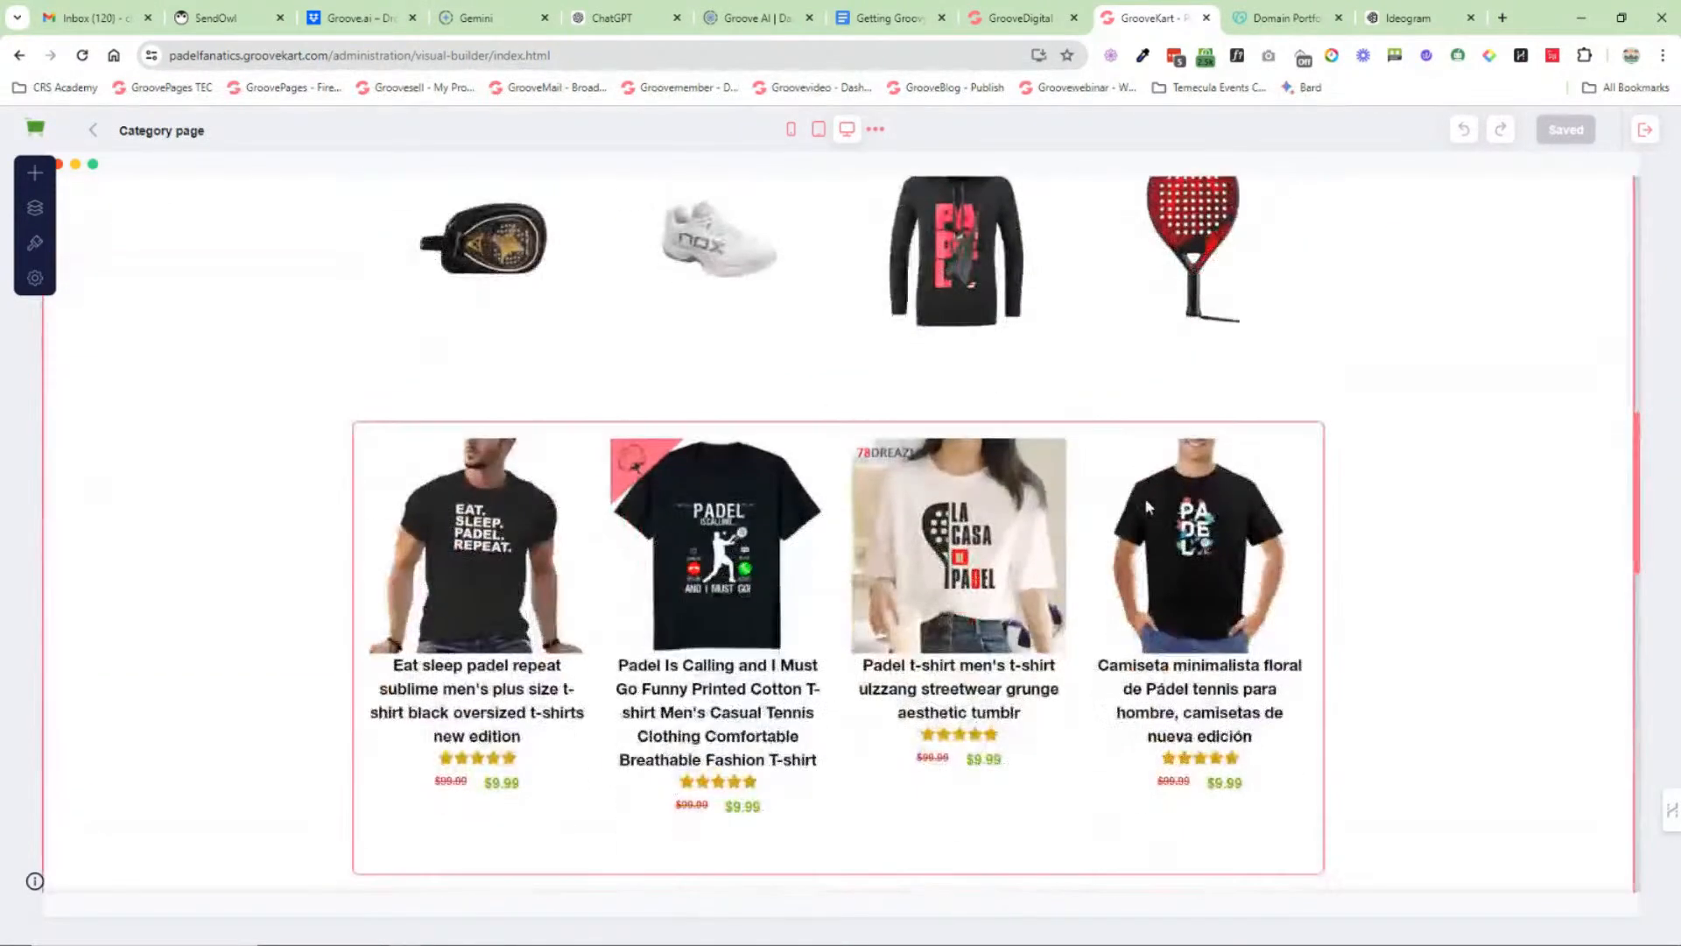
scroll(1149, 509, down, 3)
scroll(1149, 510, up, 6)
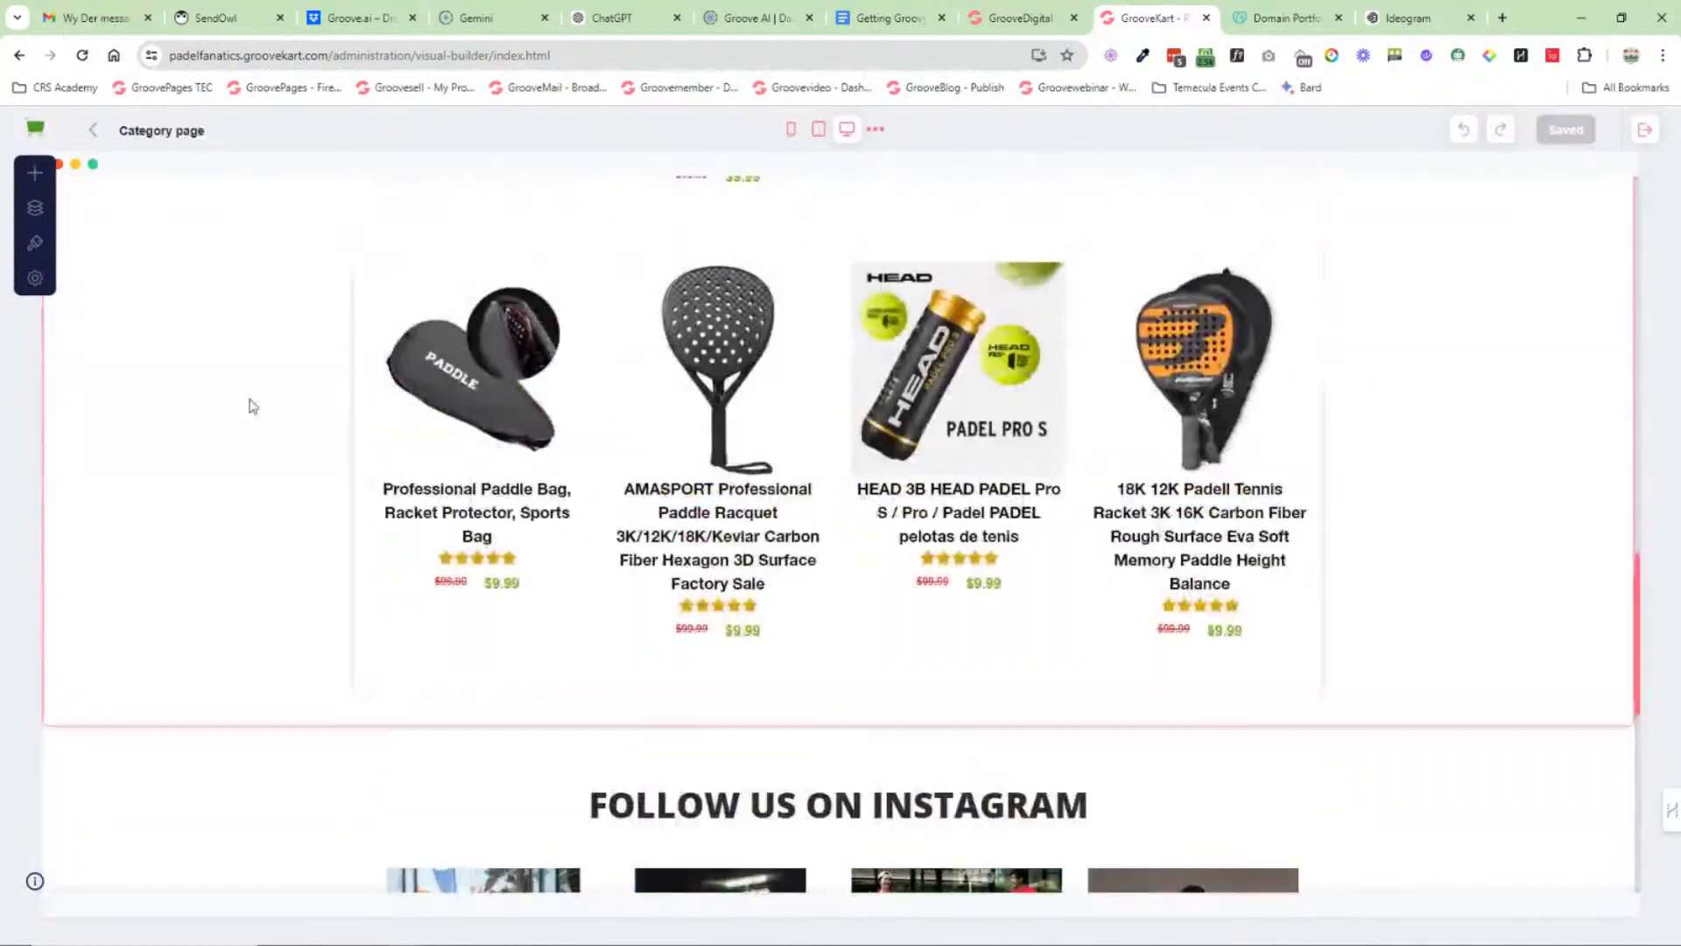
Step: Open the Default Product Layout of the Product Page and review its product details, description and related products
click(48, 215)
click(323, 320)
click(333, 229)
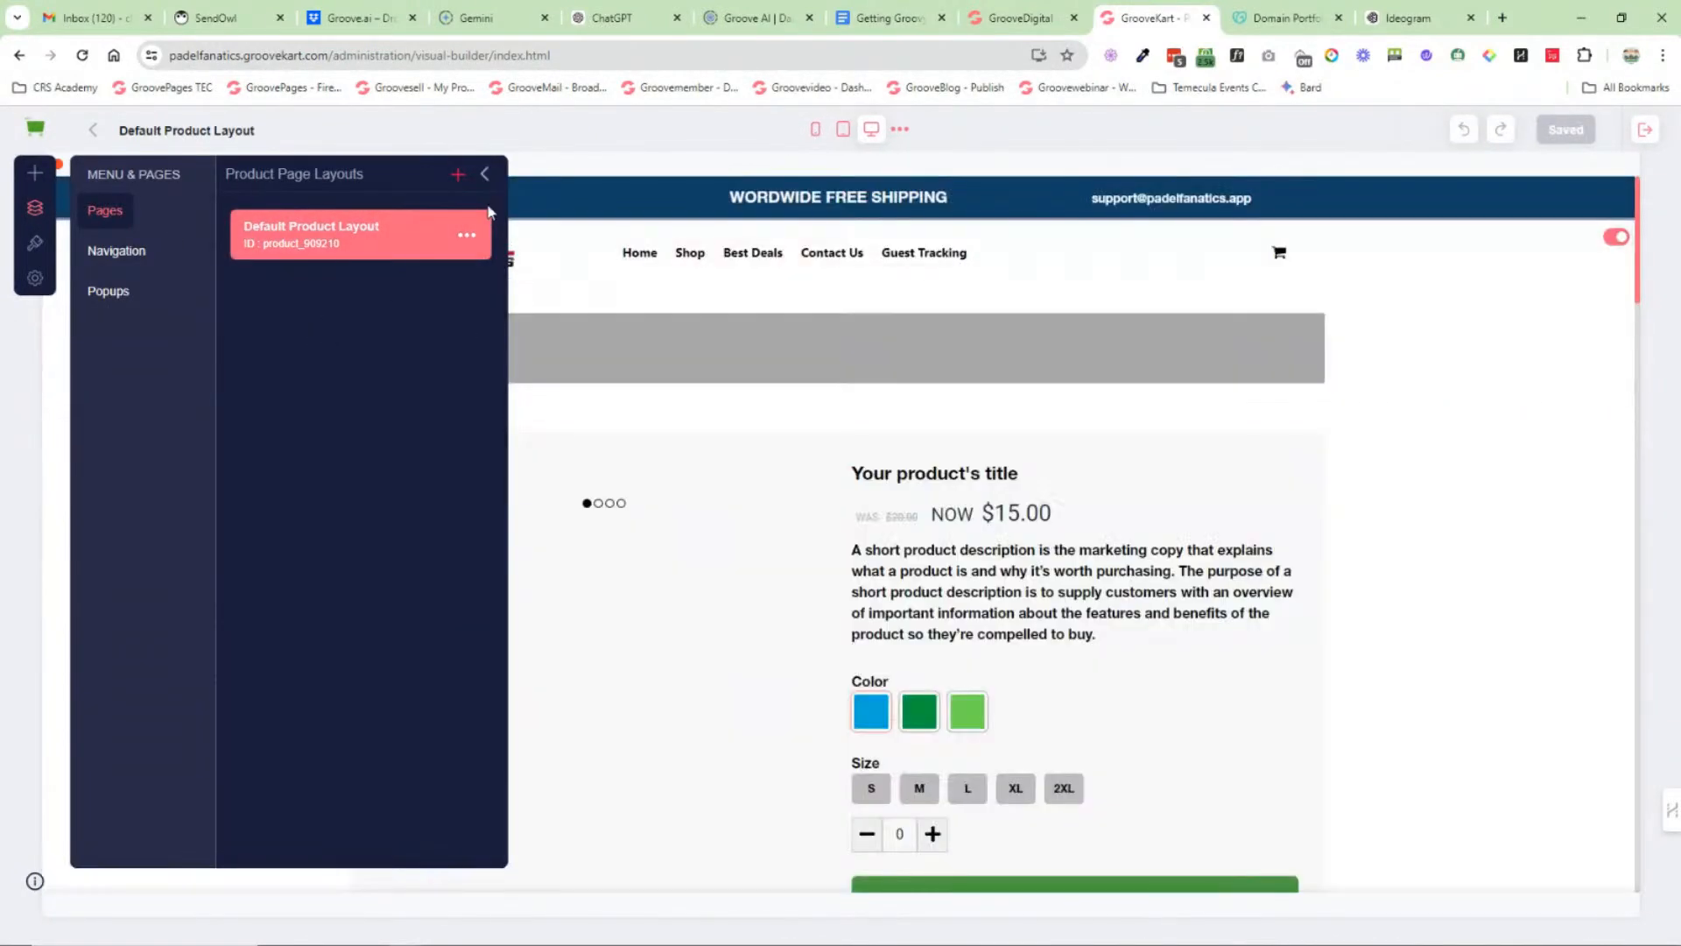
click(484, 174)
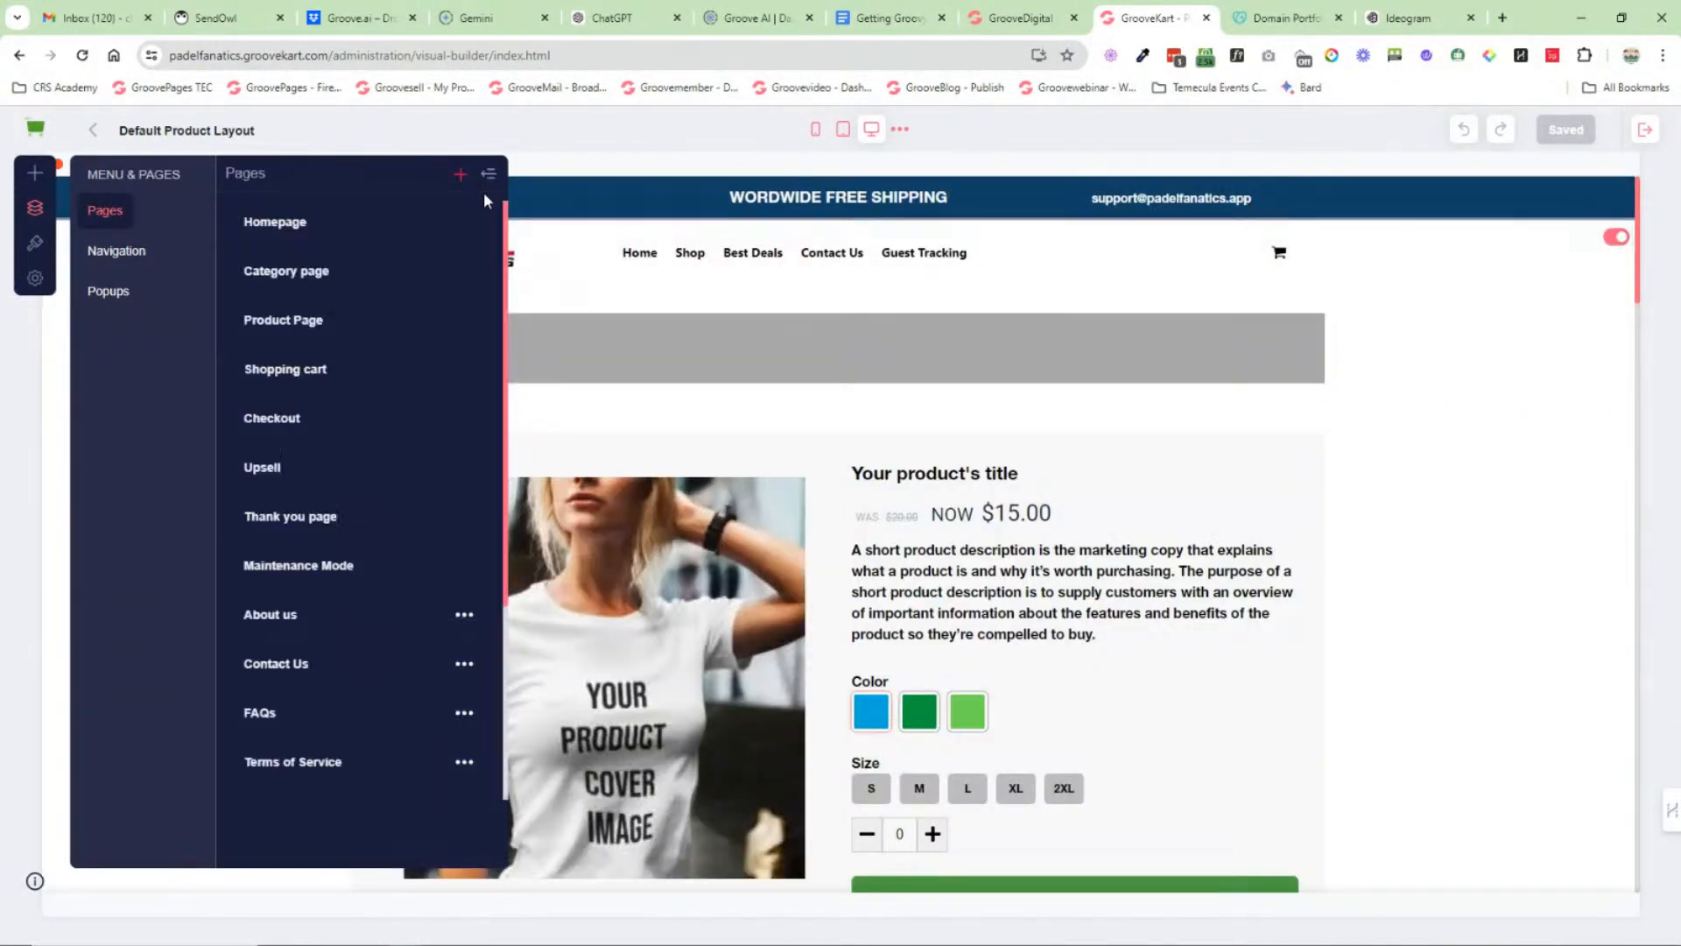
scroll(705, 429, down, 15)
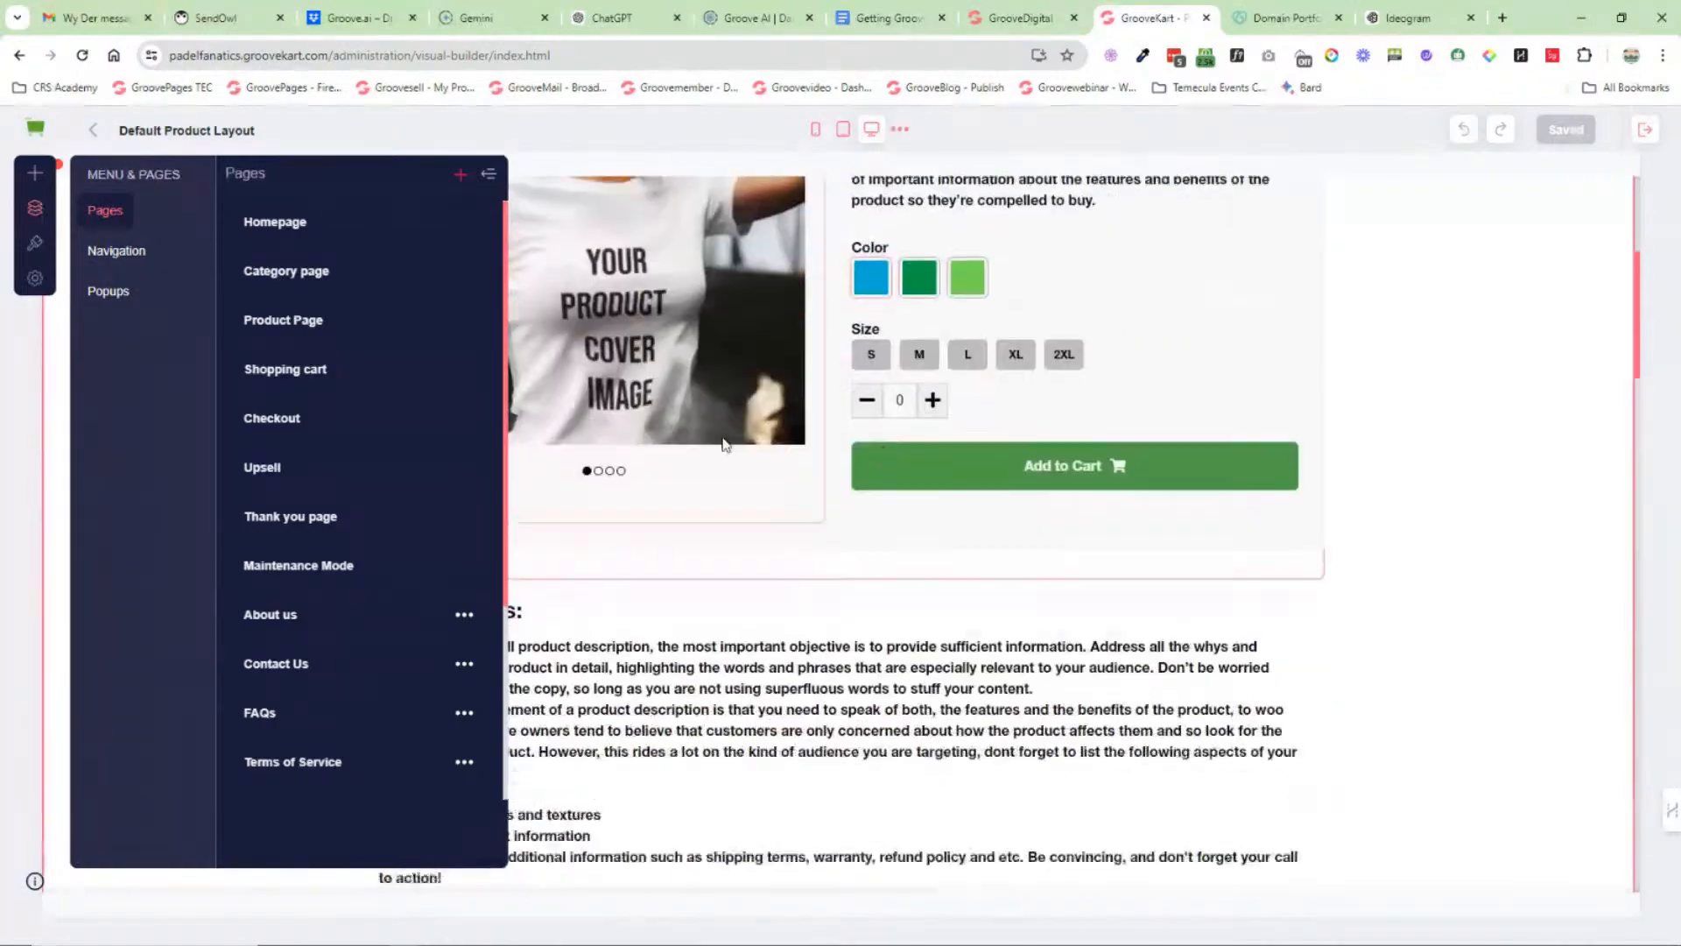
scroll(970, 426, down, 10)
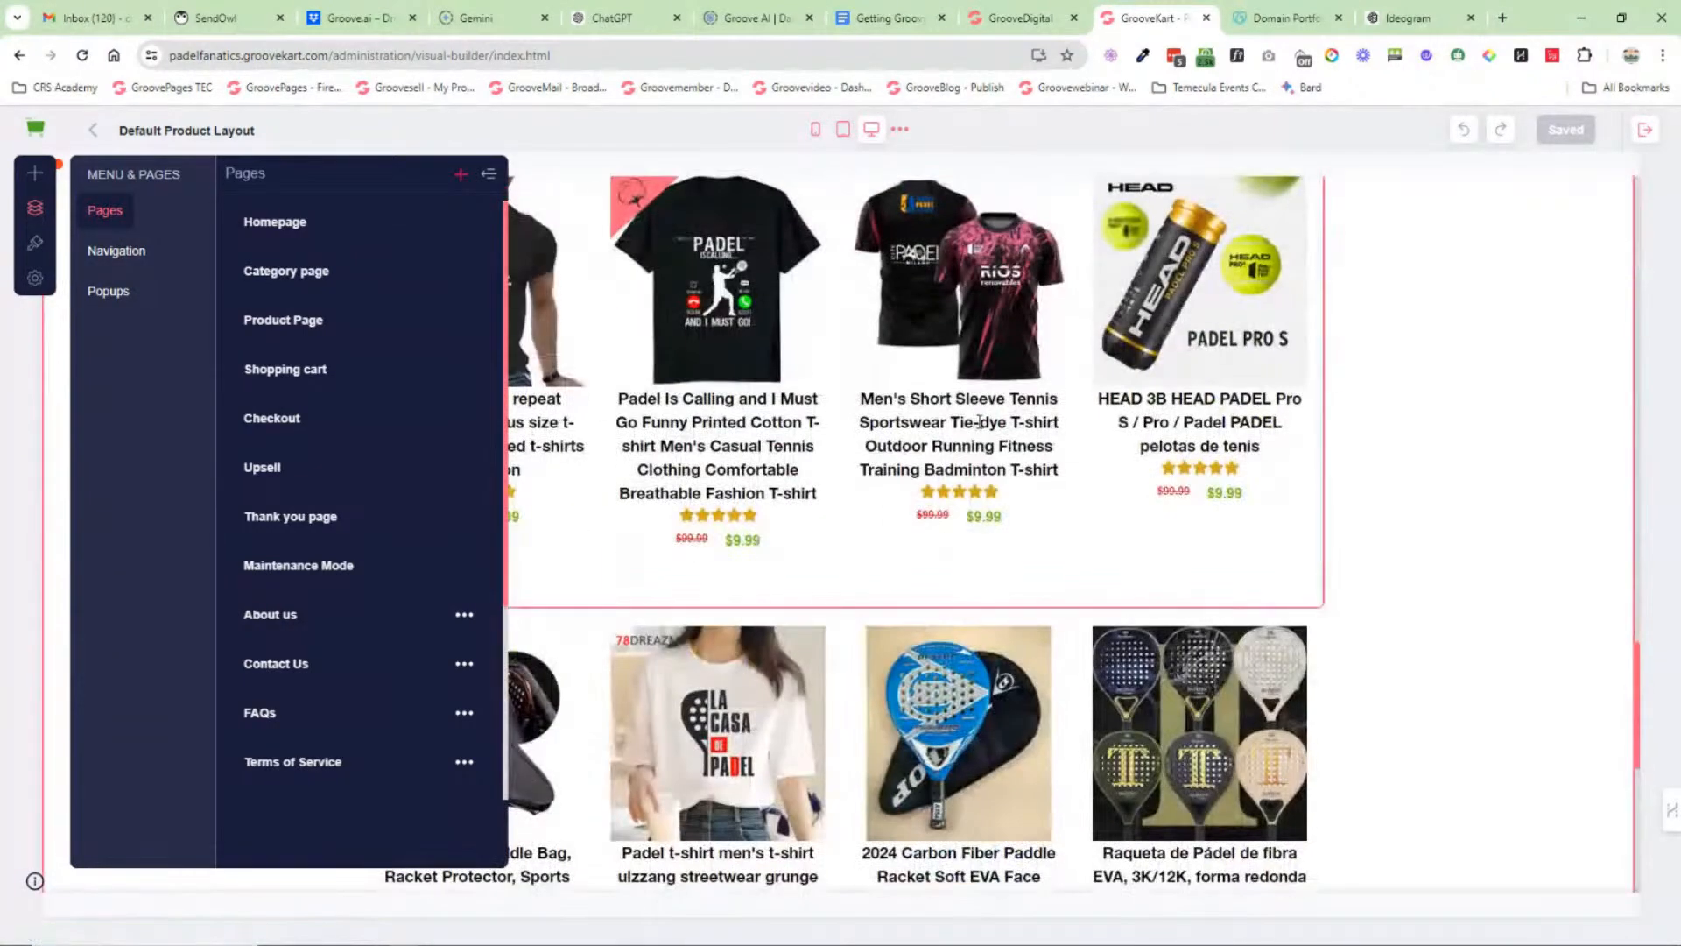
Step: Return to the Homepage and show the site navigation links and the settings for a new store popup
click(280, 223)
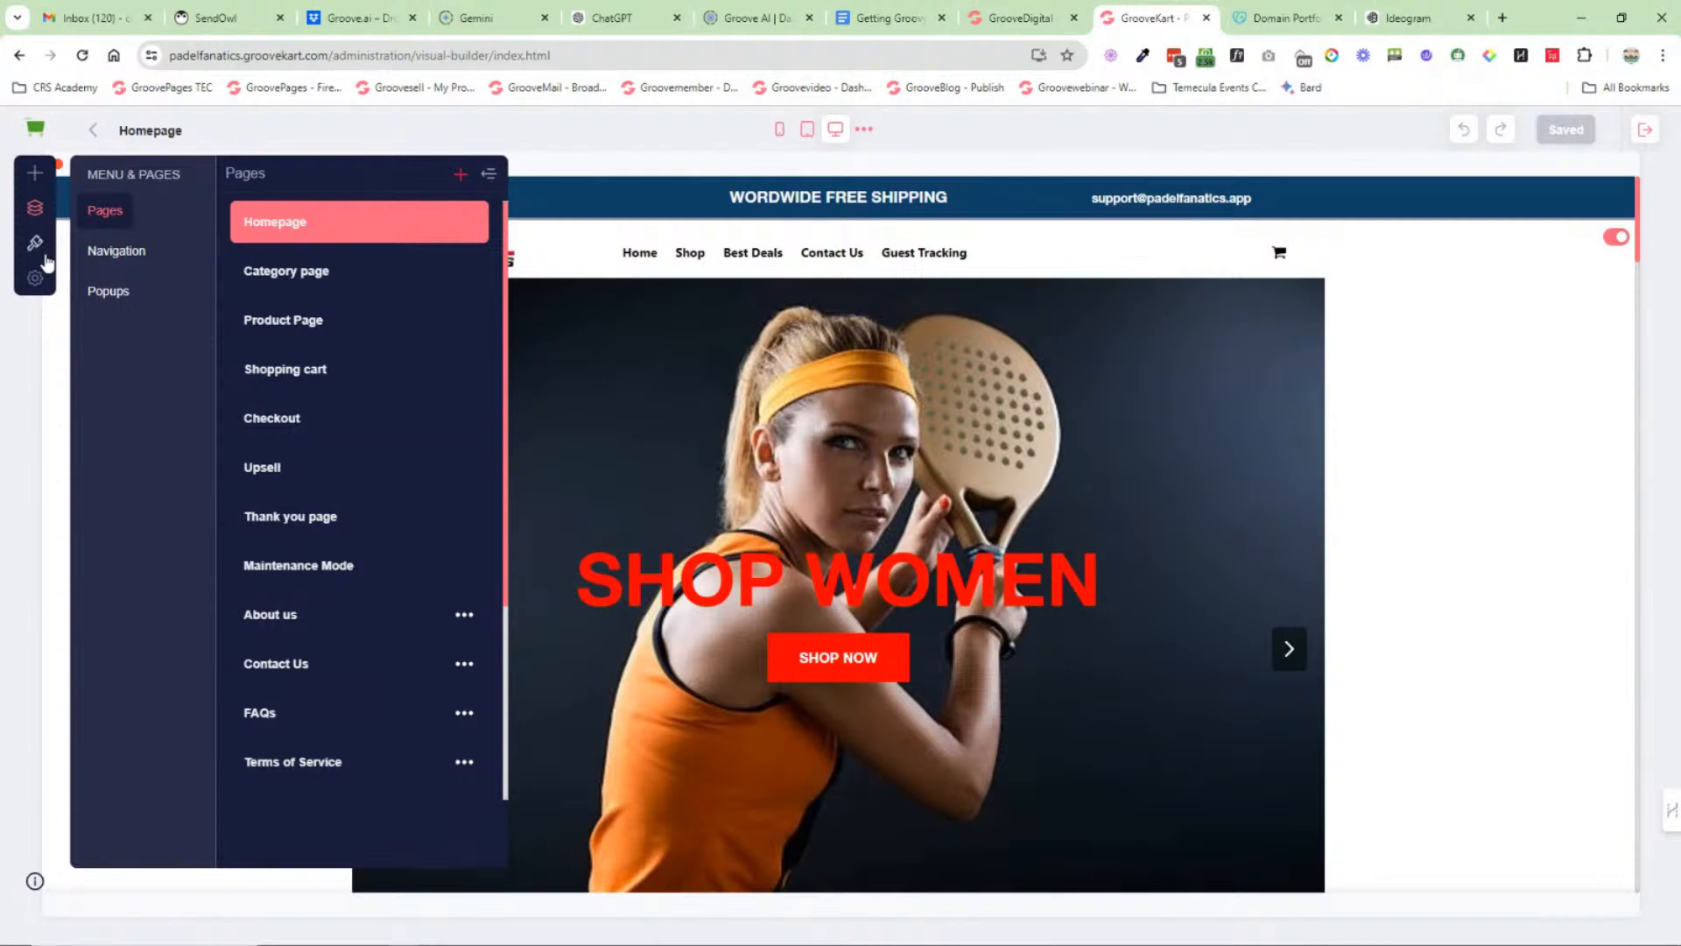
click(117, 255)
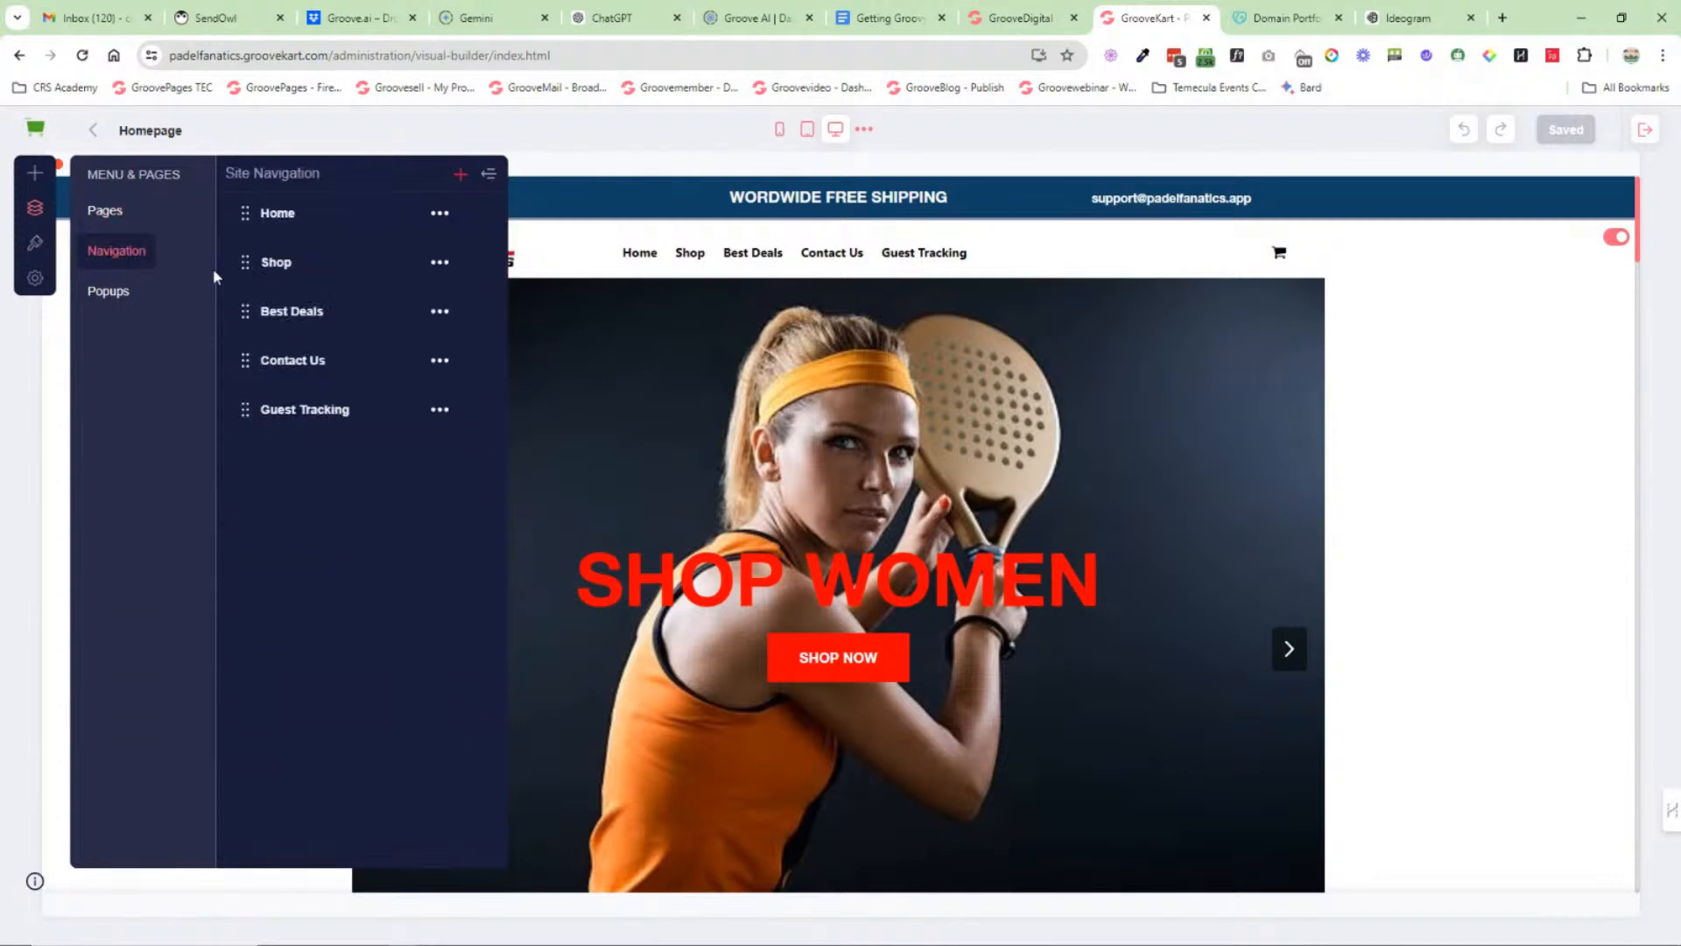
click(91, 298)
click(457, 174)
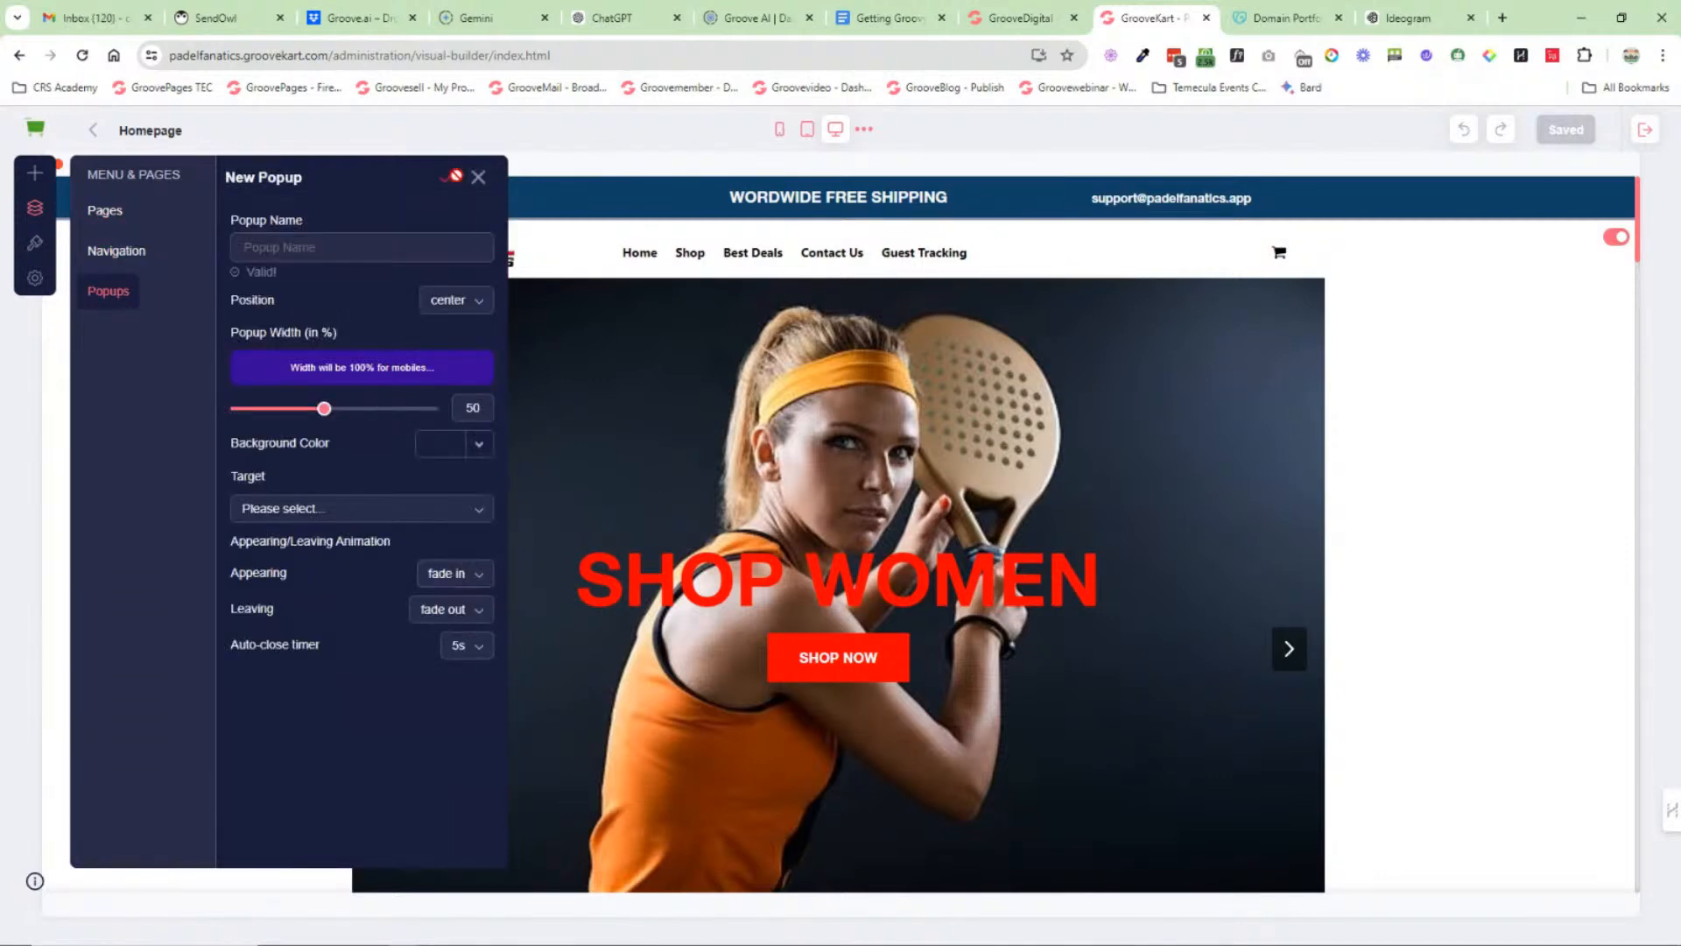
click(479, 176)
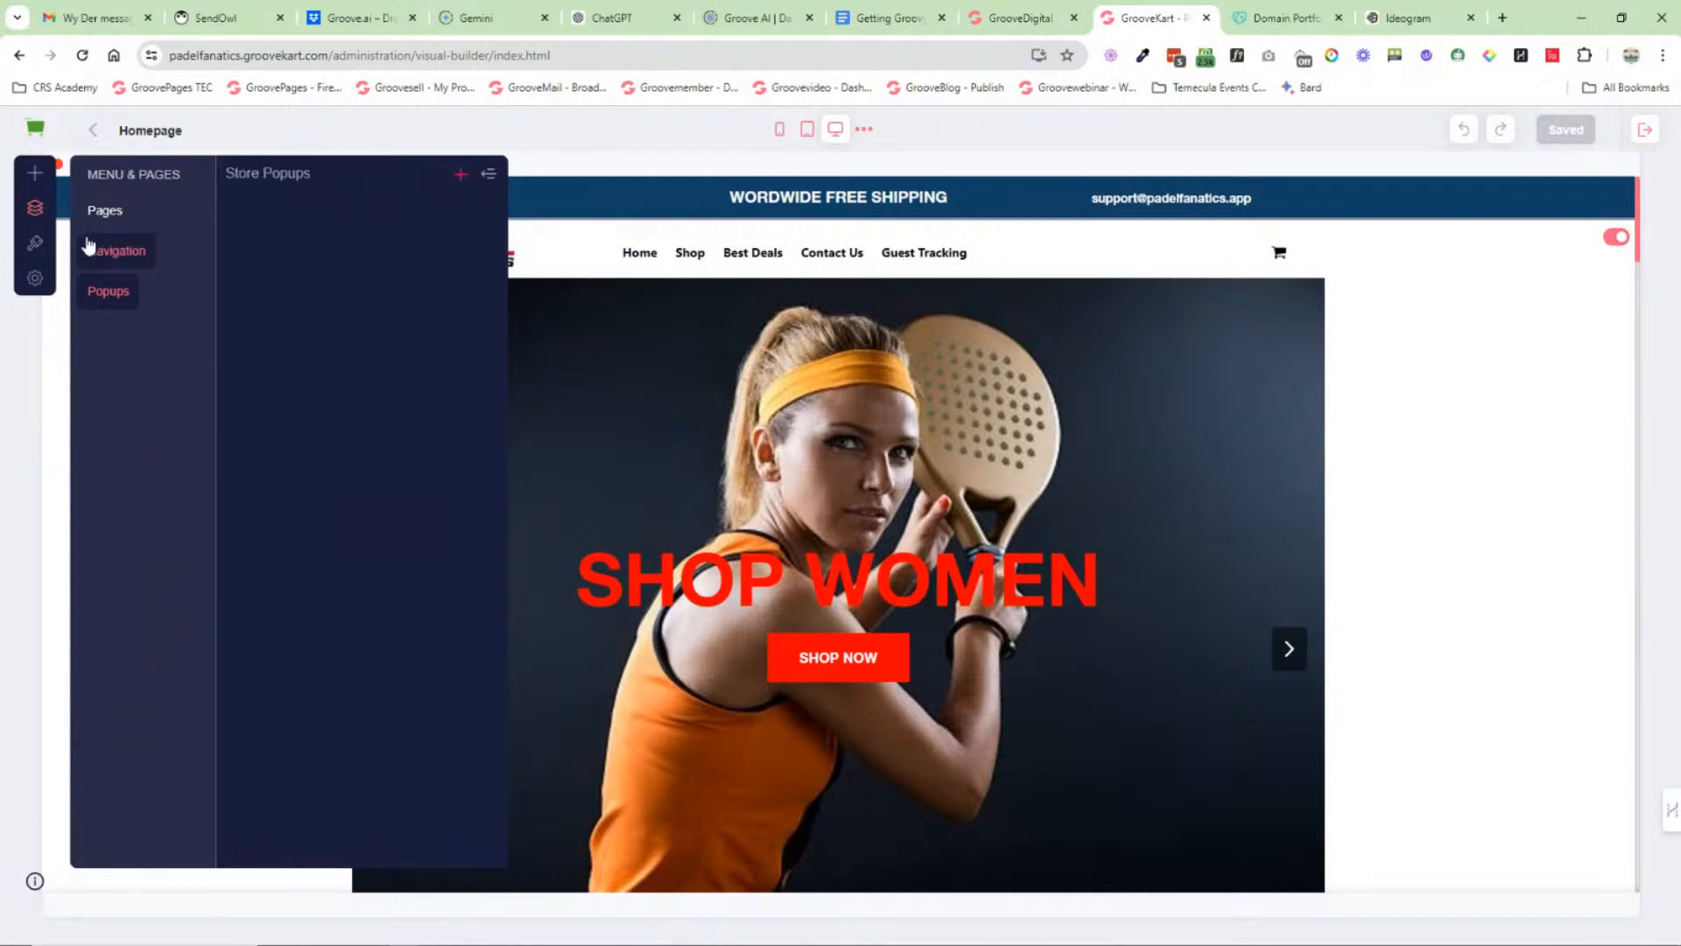
Step: Browse the saved custom themes and the Basic themes available for the store
click(32, 249)
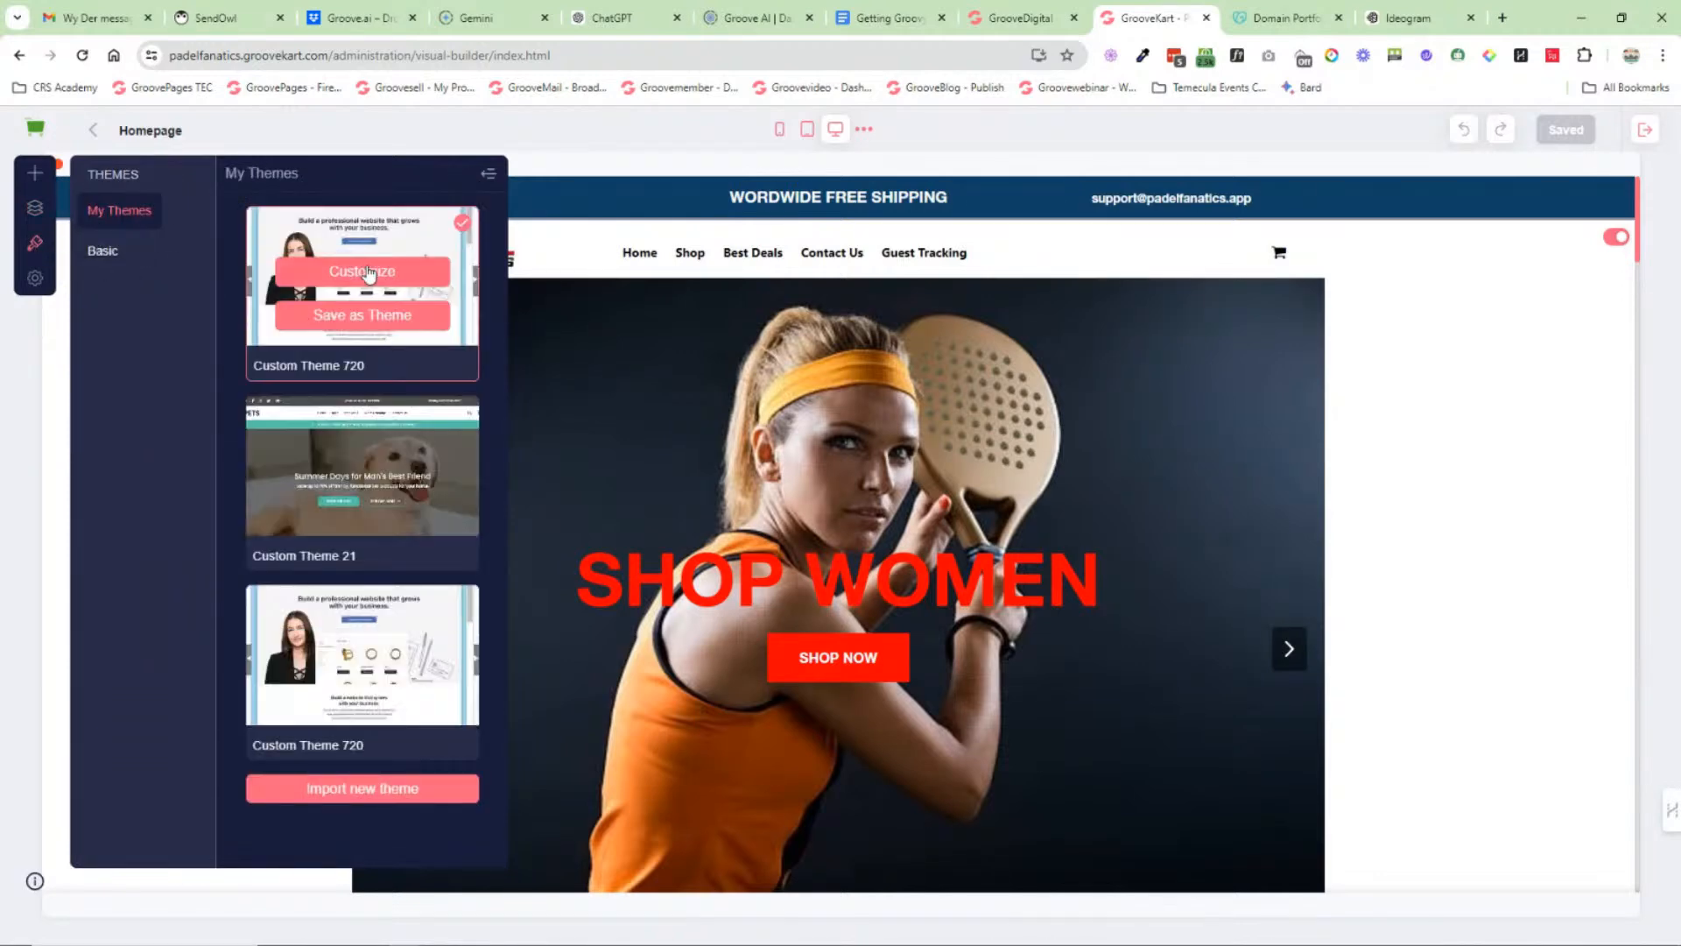
mouse_move(396, 438)
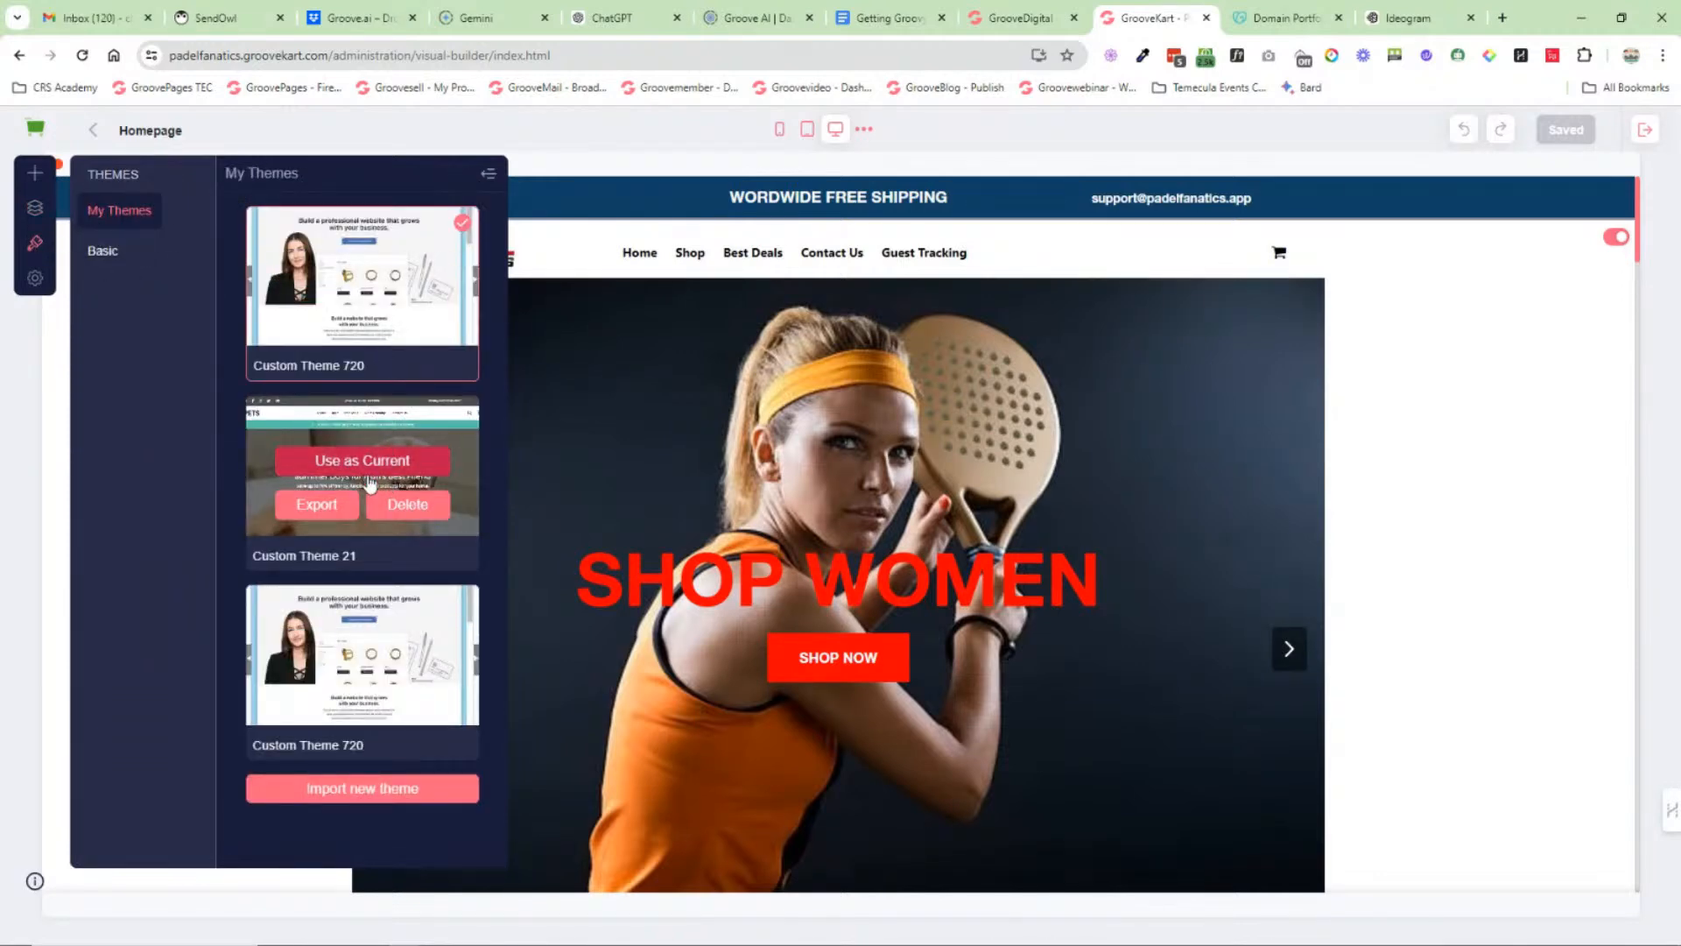
click(102, 251)
scroll(222, 337, down, 10)
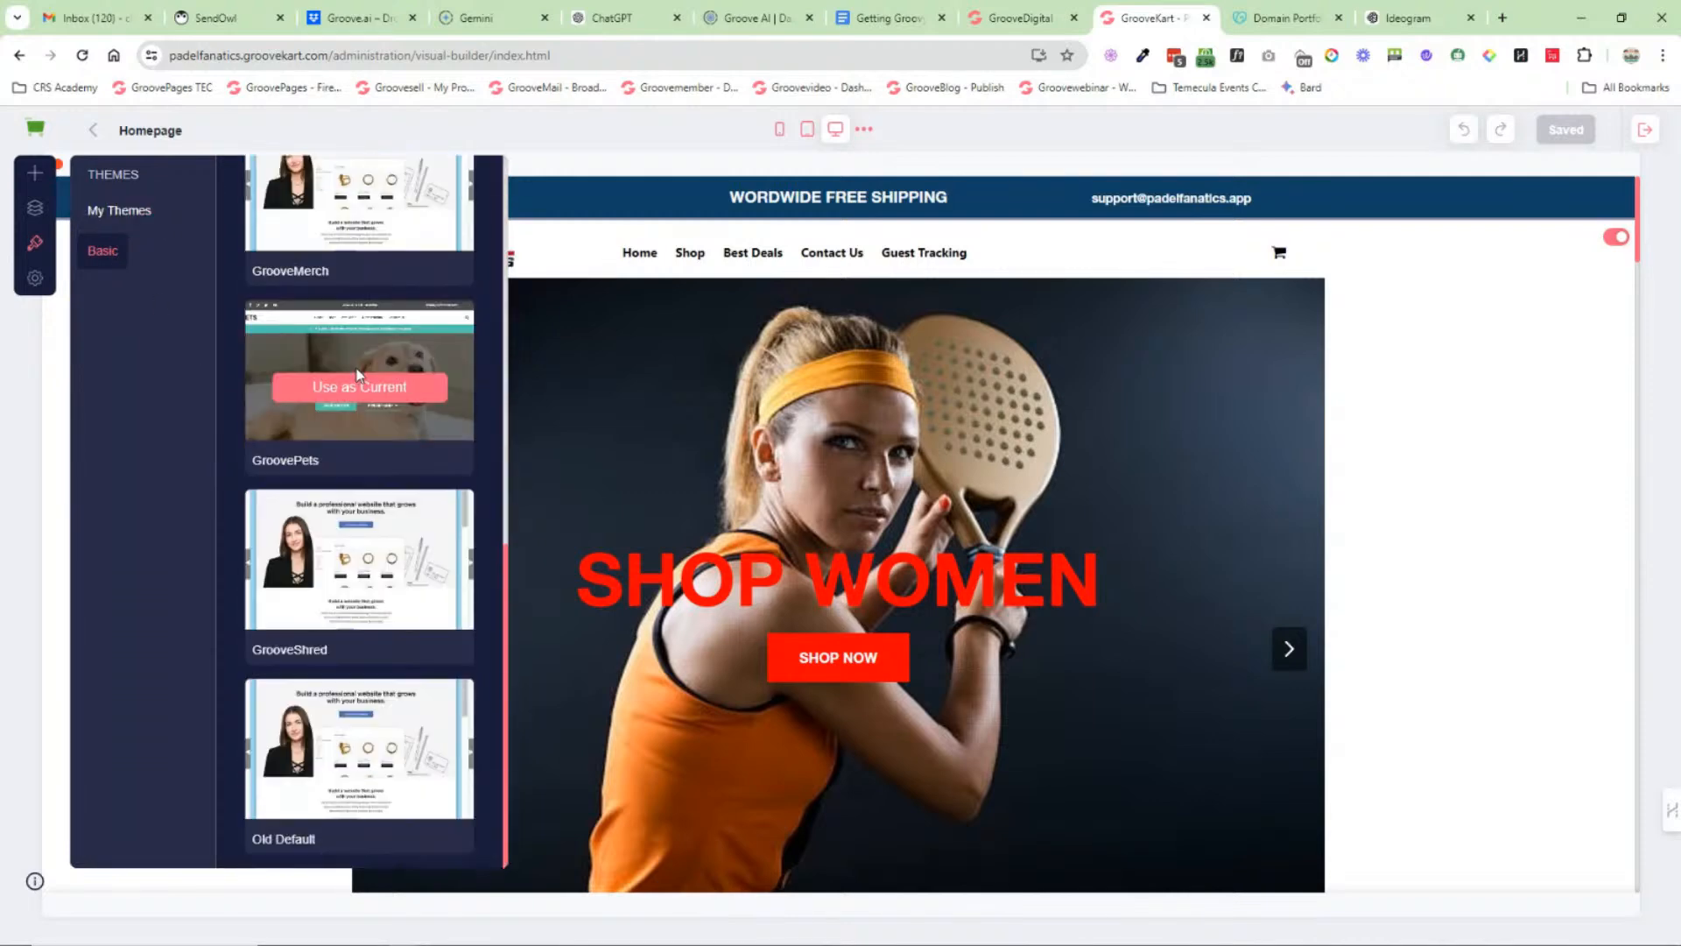
Step: Show the homepage's page and SEO settings, and browse the templates that can be imported
click(37, 280)
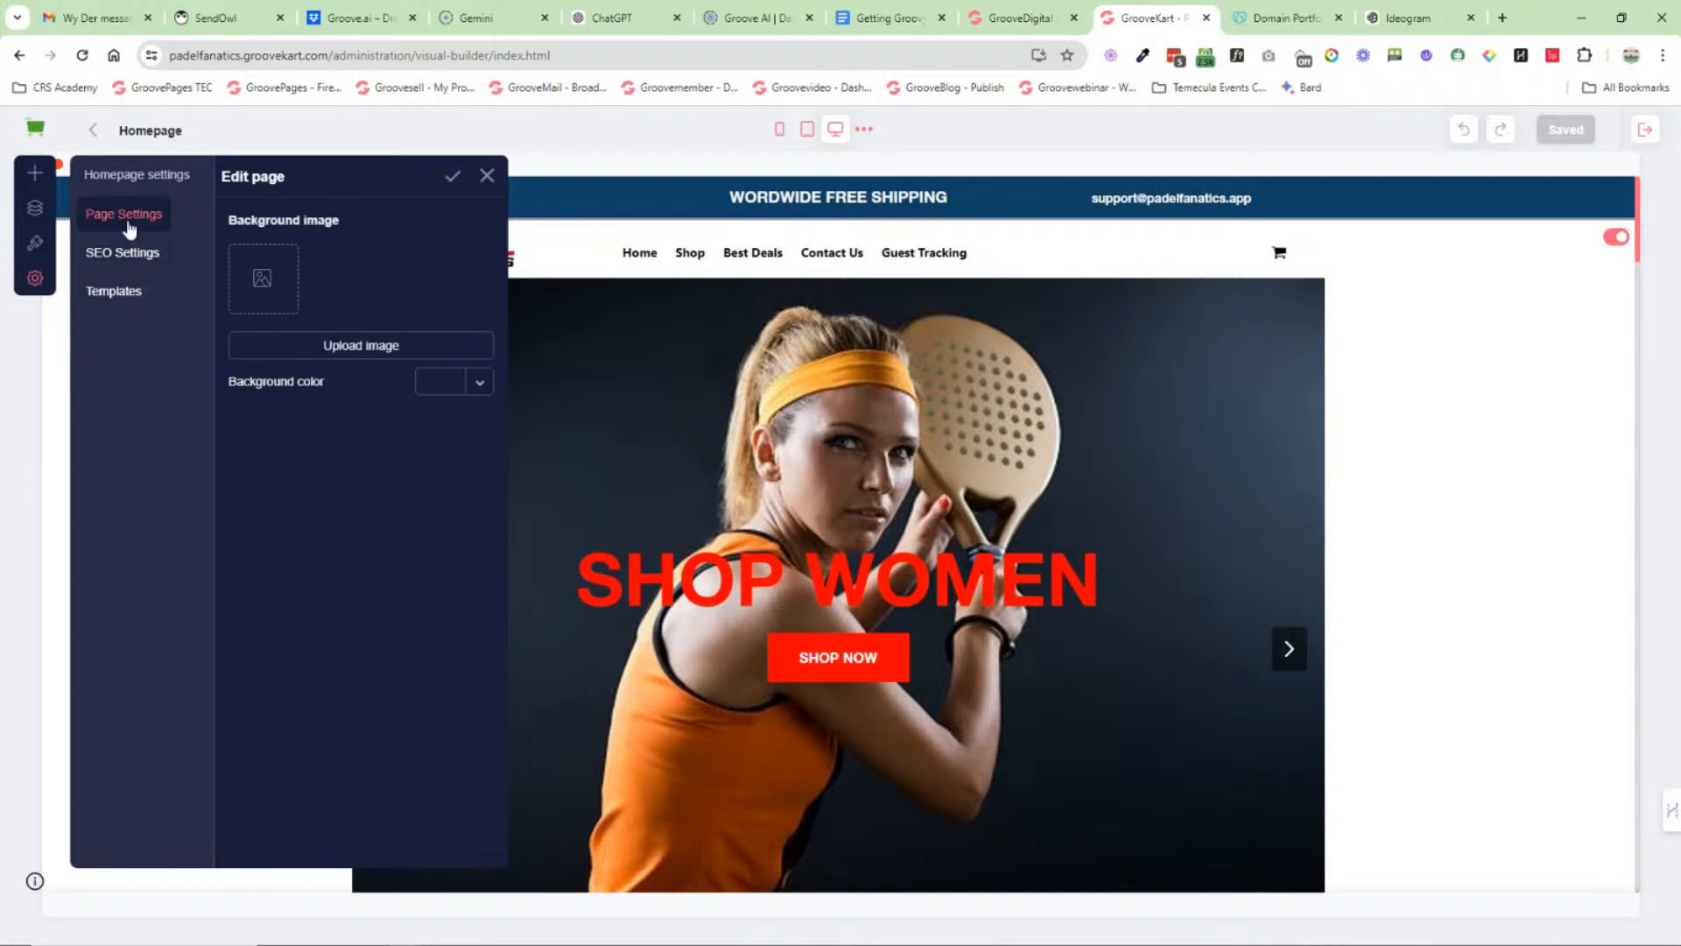
click(137, 258)
click(128, 297)
scroll(362, 401, down, 2)
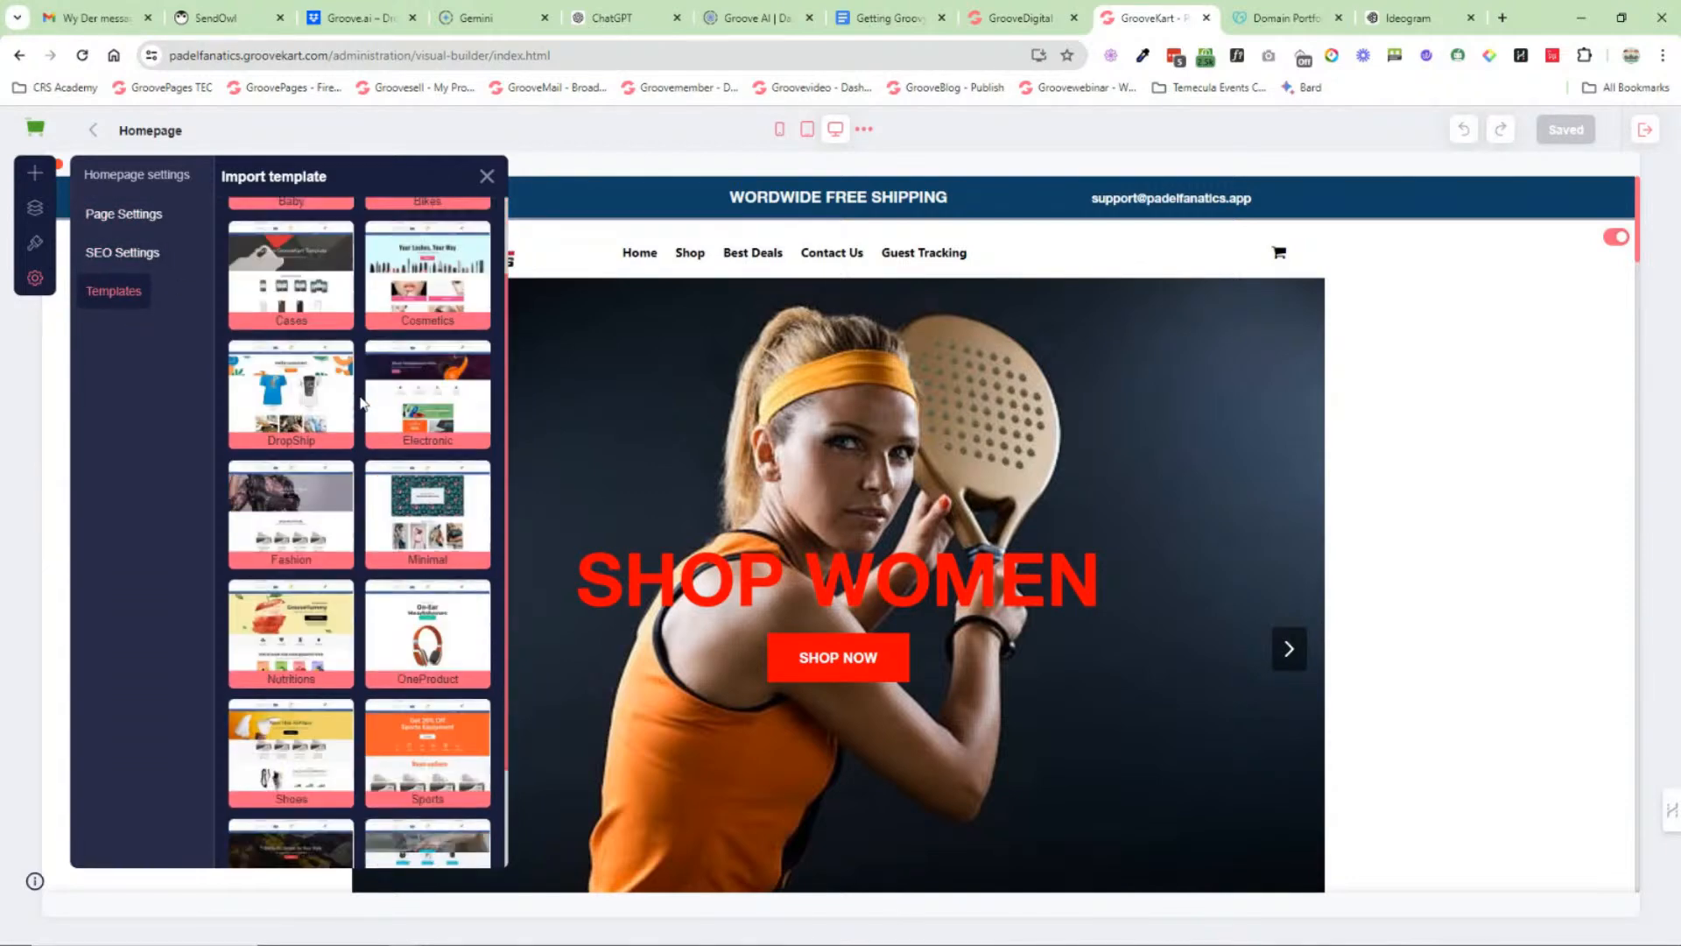
scroll(359, 438, up, 2)
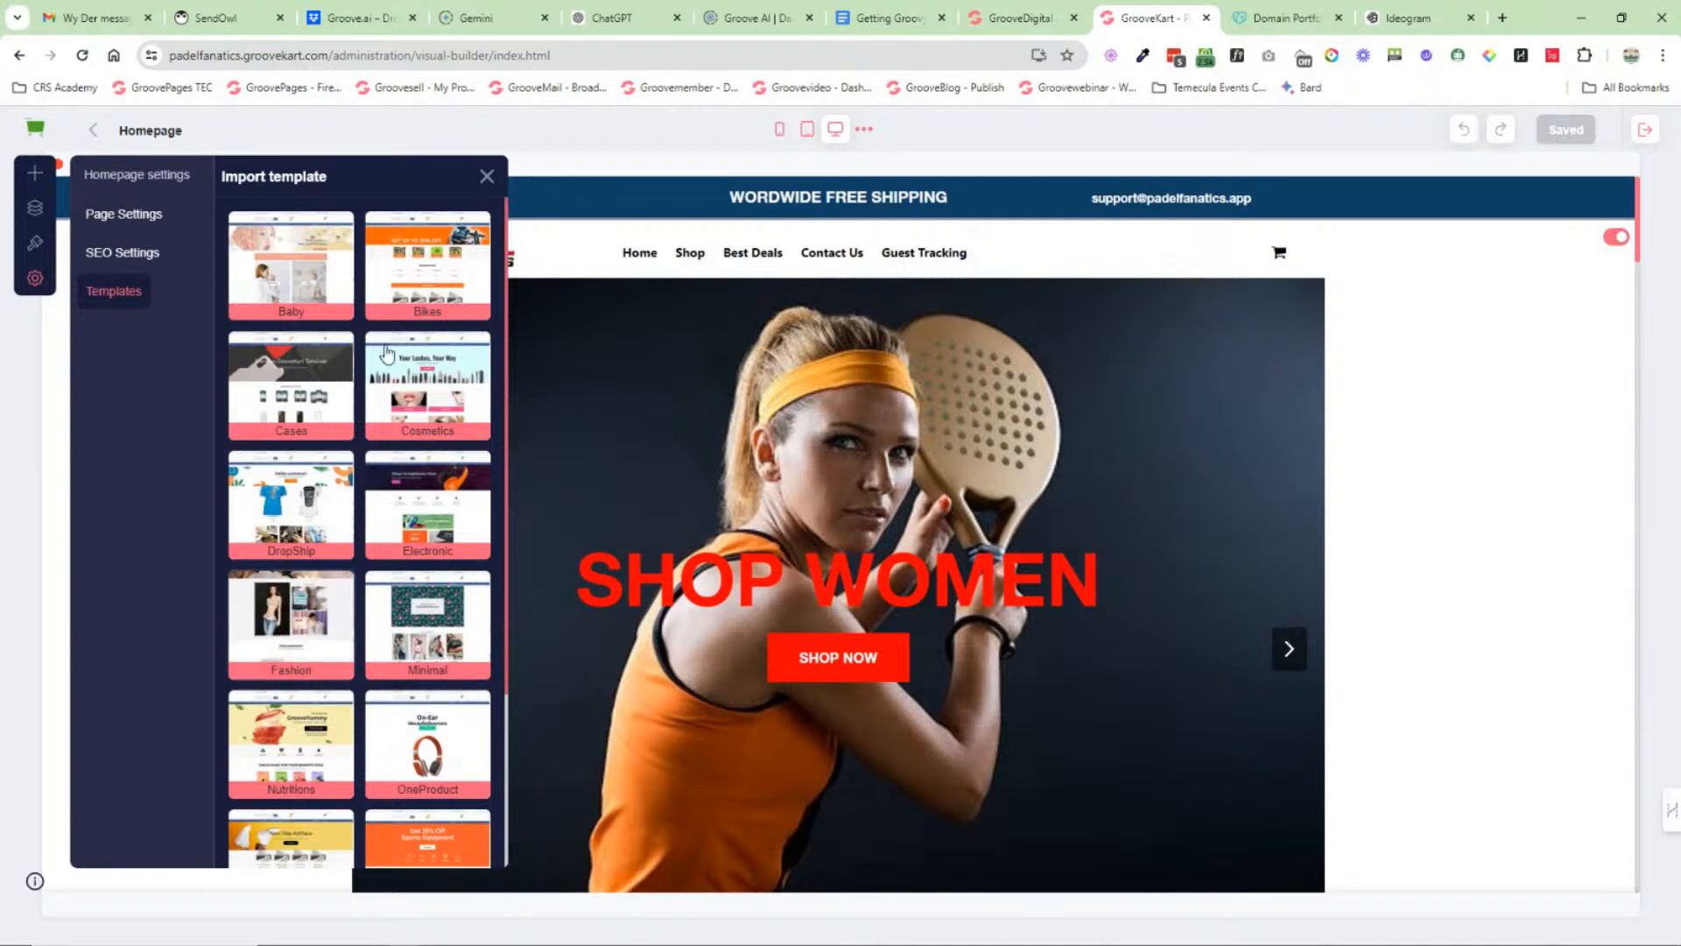
click(488, 178)
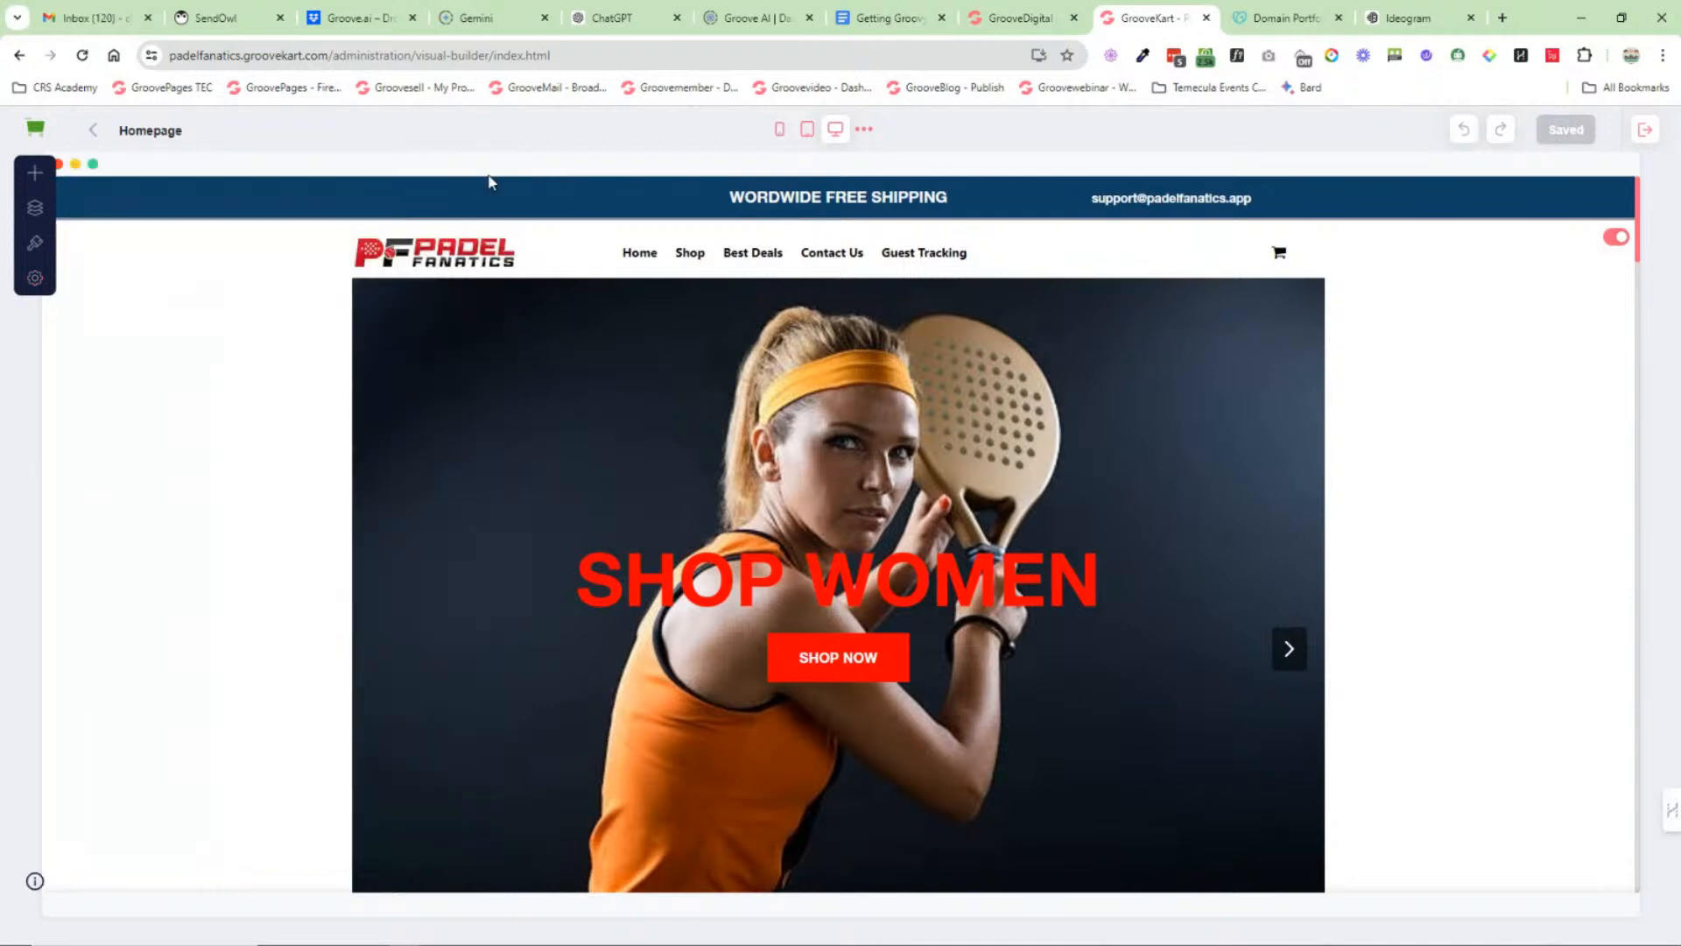
Step: Close the store's visual builder, return to the main Groove dashboard and check the onboarding document for the next app
click(93, 130)
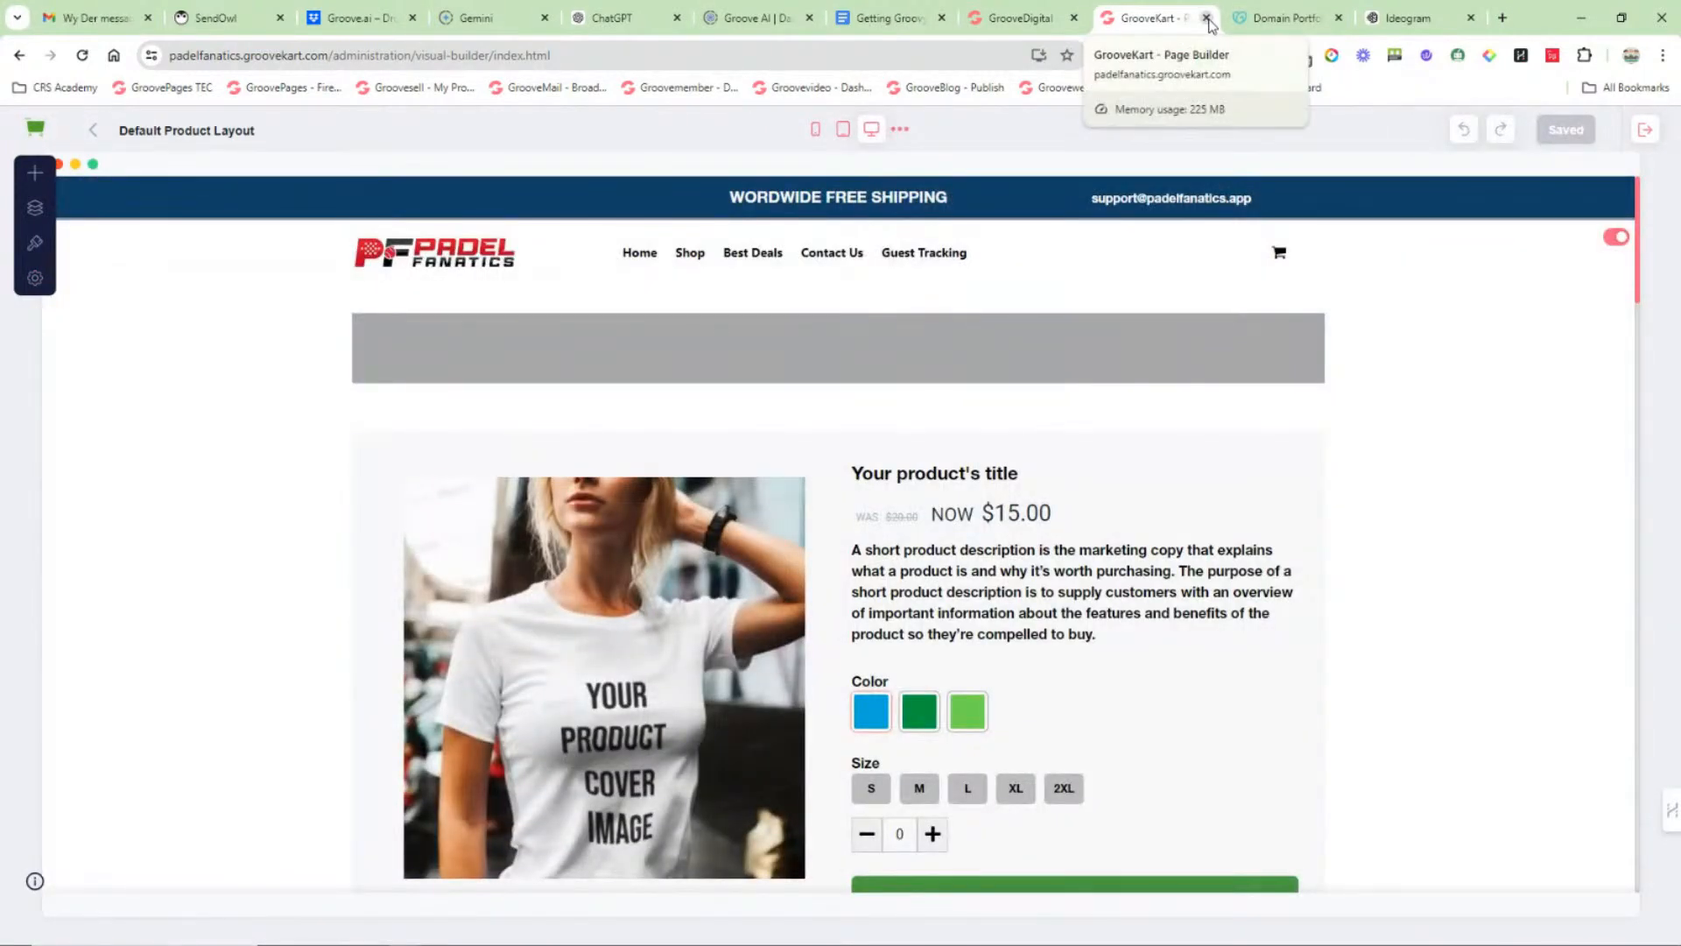
click(1208, 19)
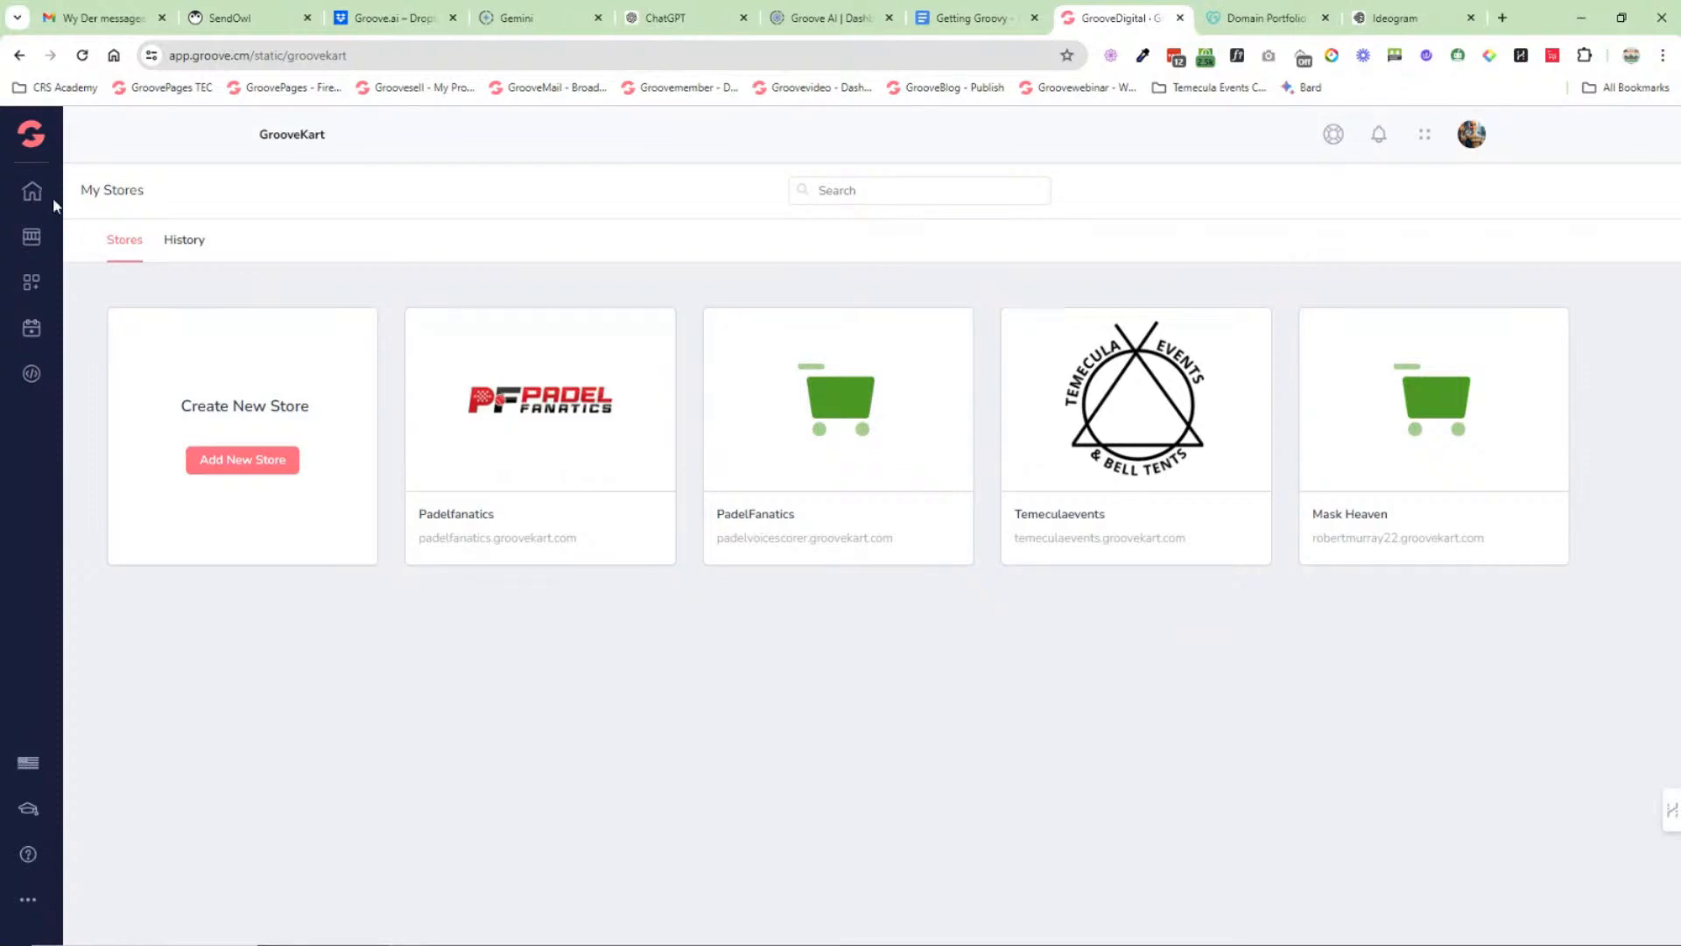
click(31, 133)
click(102, 225)
click(955, 13)
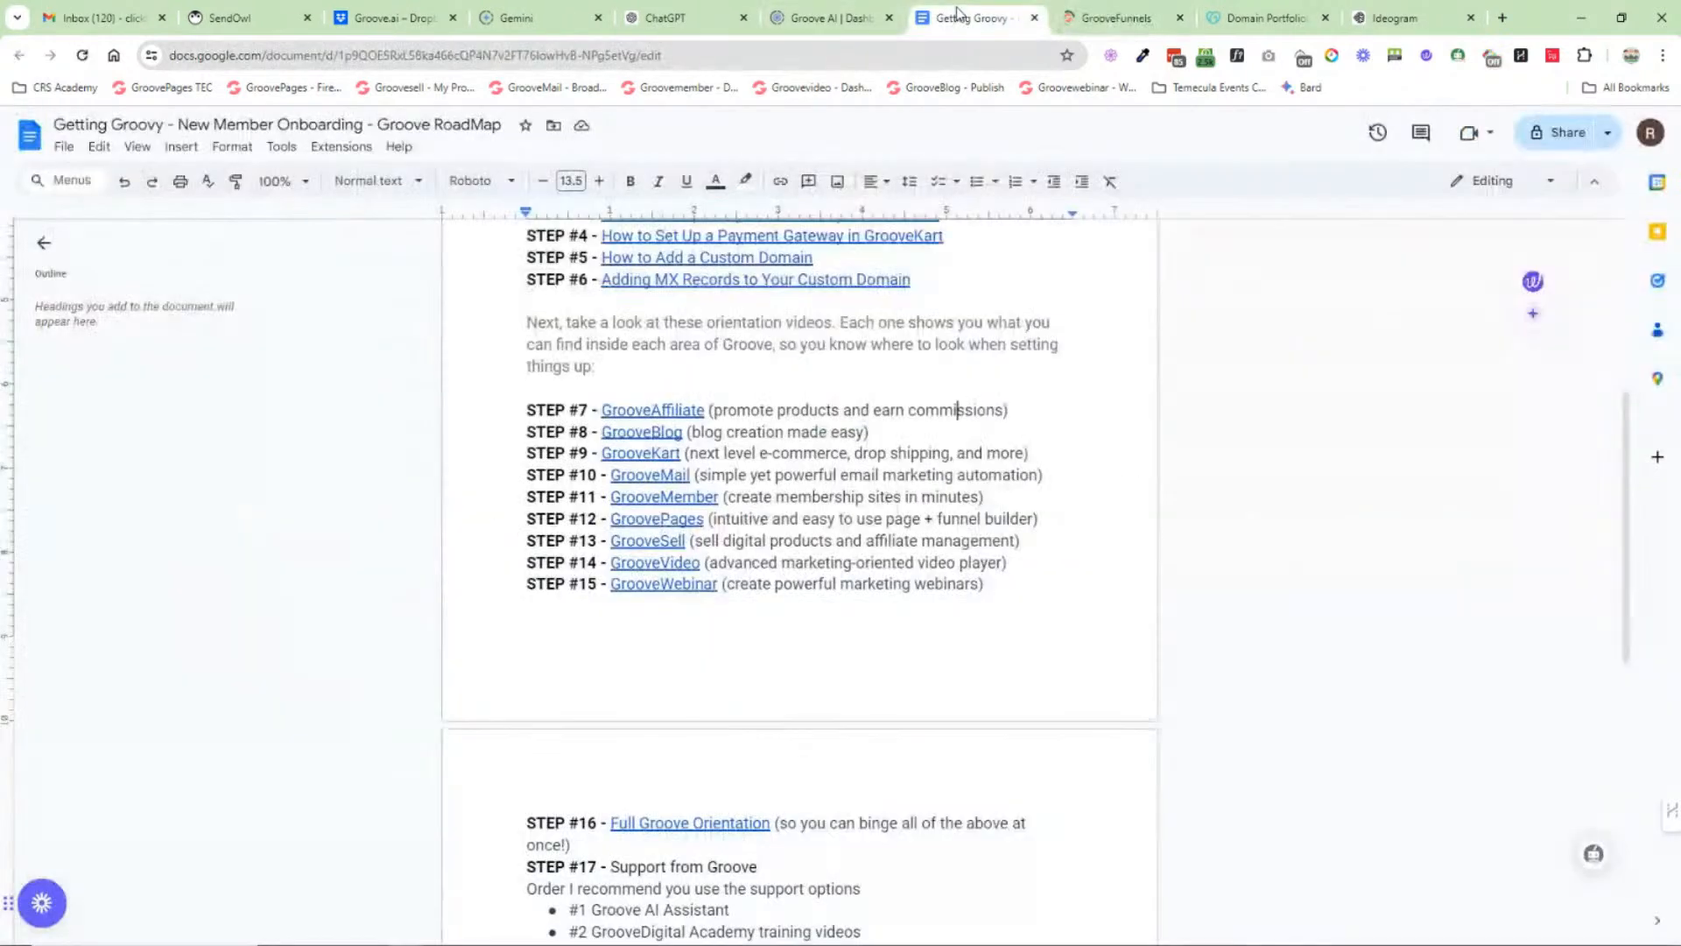
click(1115, 21)
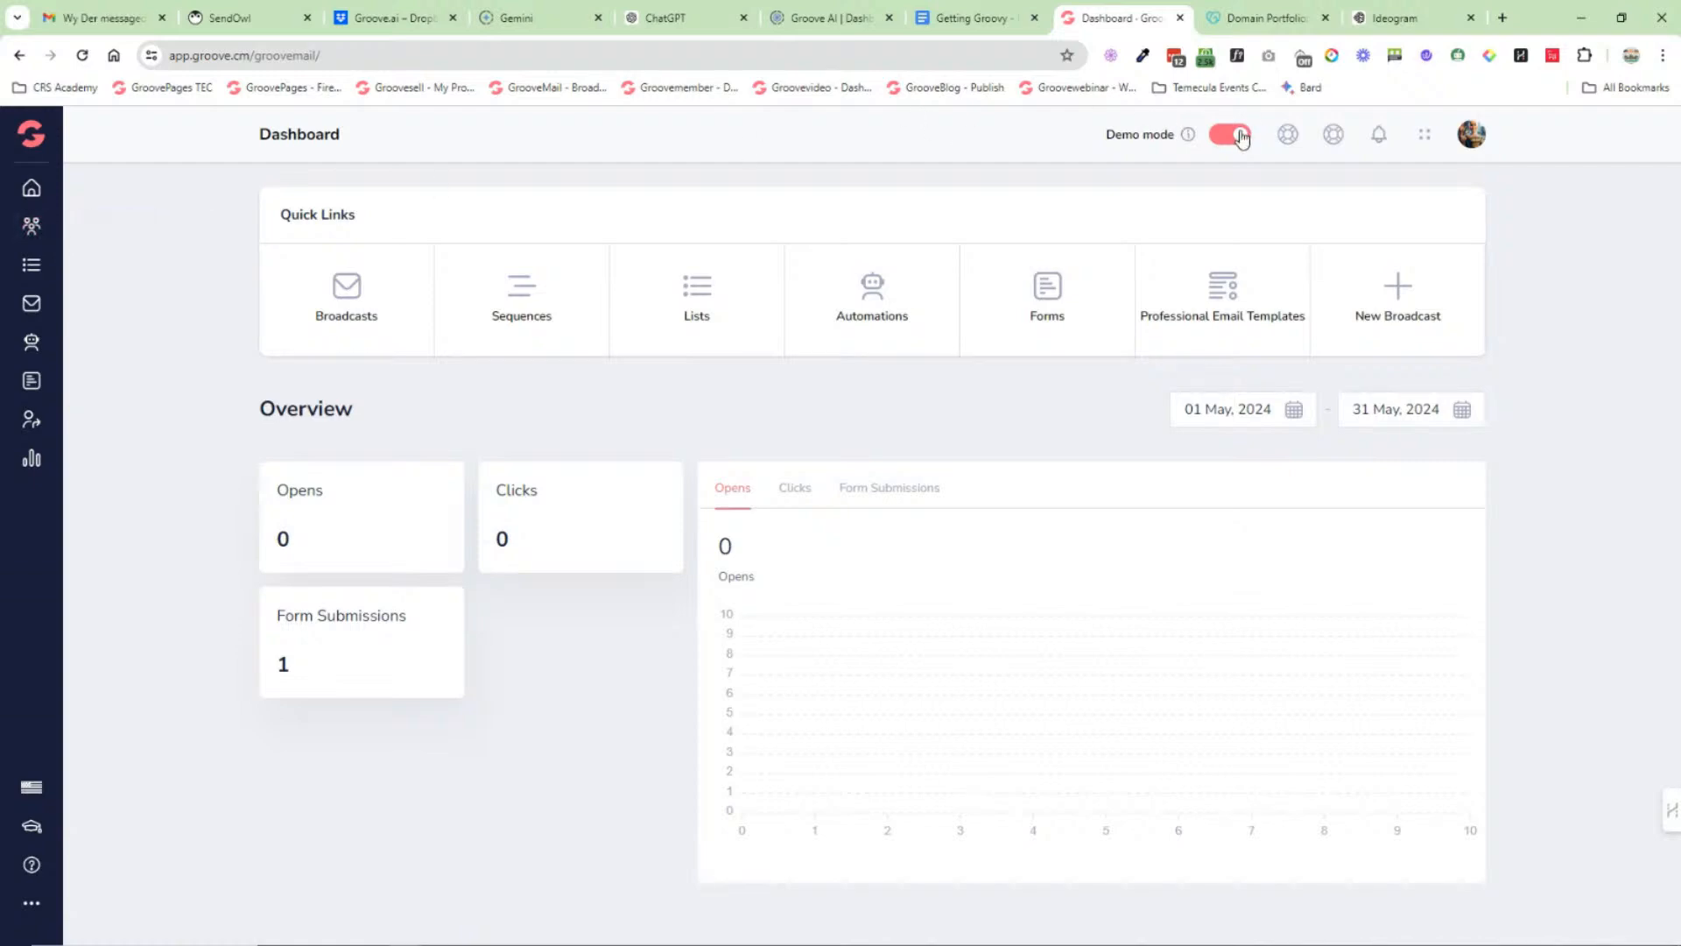
Step: Open GrooveMail's Contacts page and look through the contact table
click(31, 225)
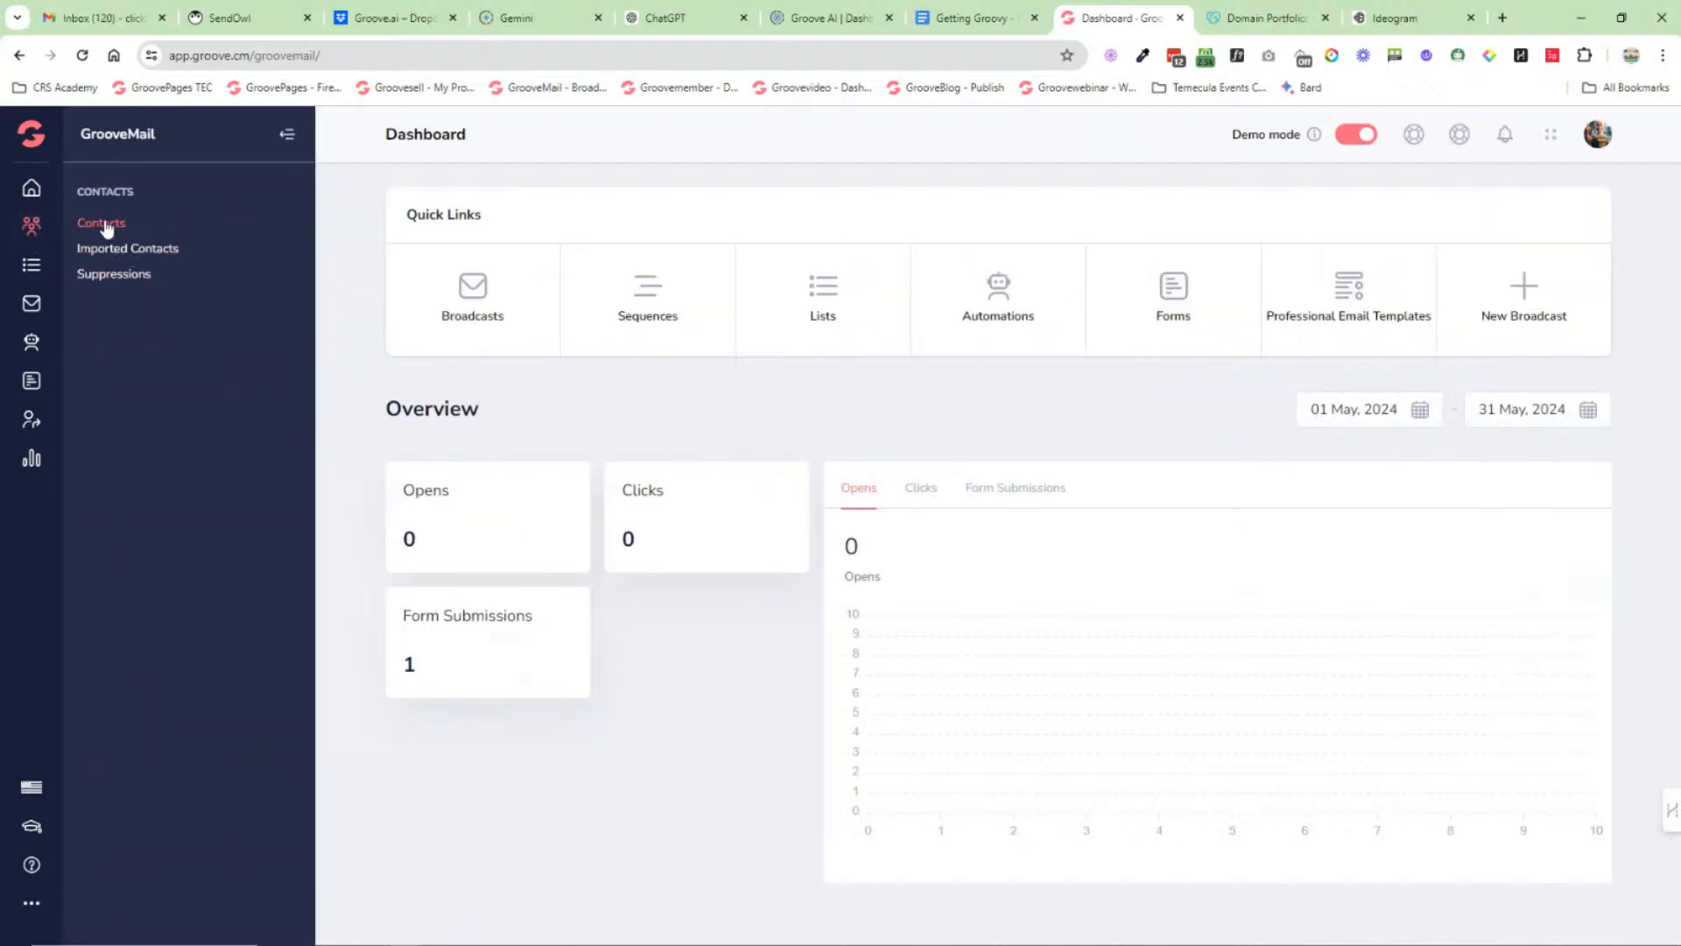
click(105, 226)
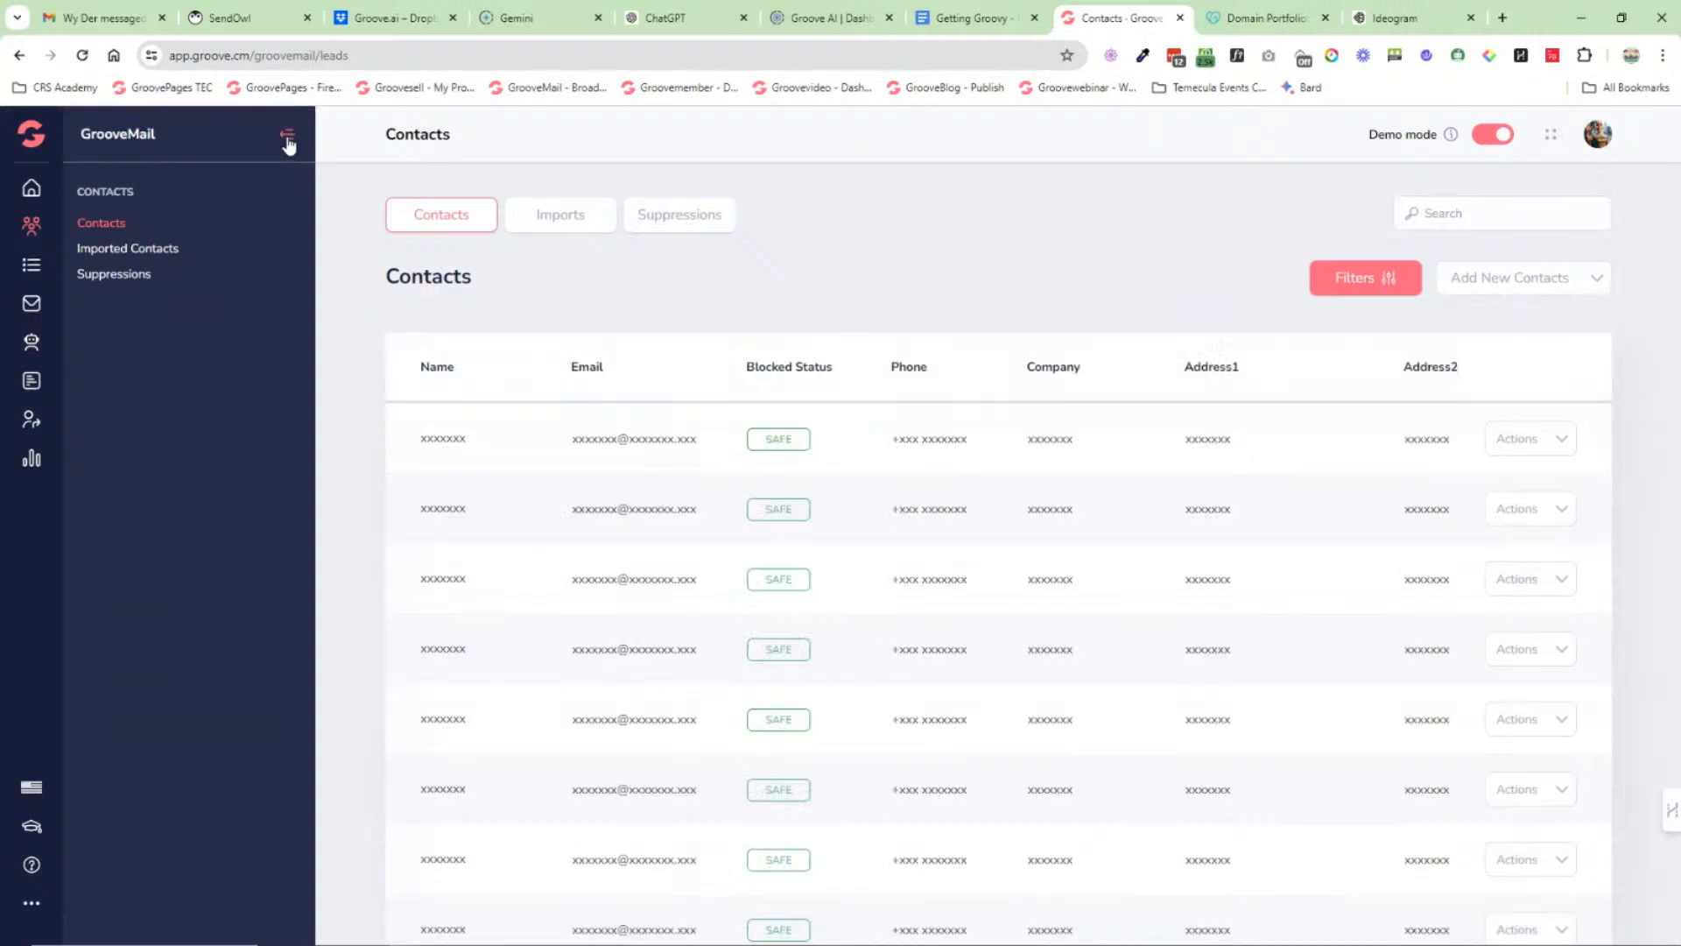
click(286, 135)
scroll(1180, 465, down, 3)
scroll(1180, 464, up, 3)
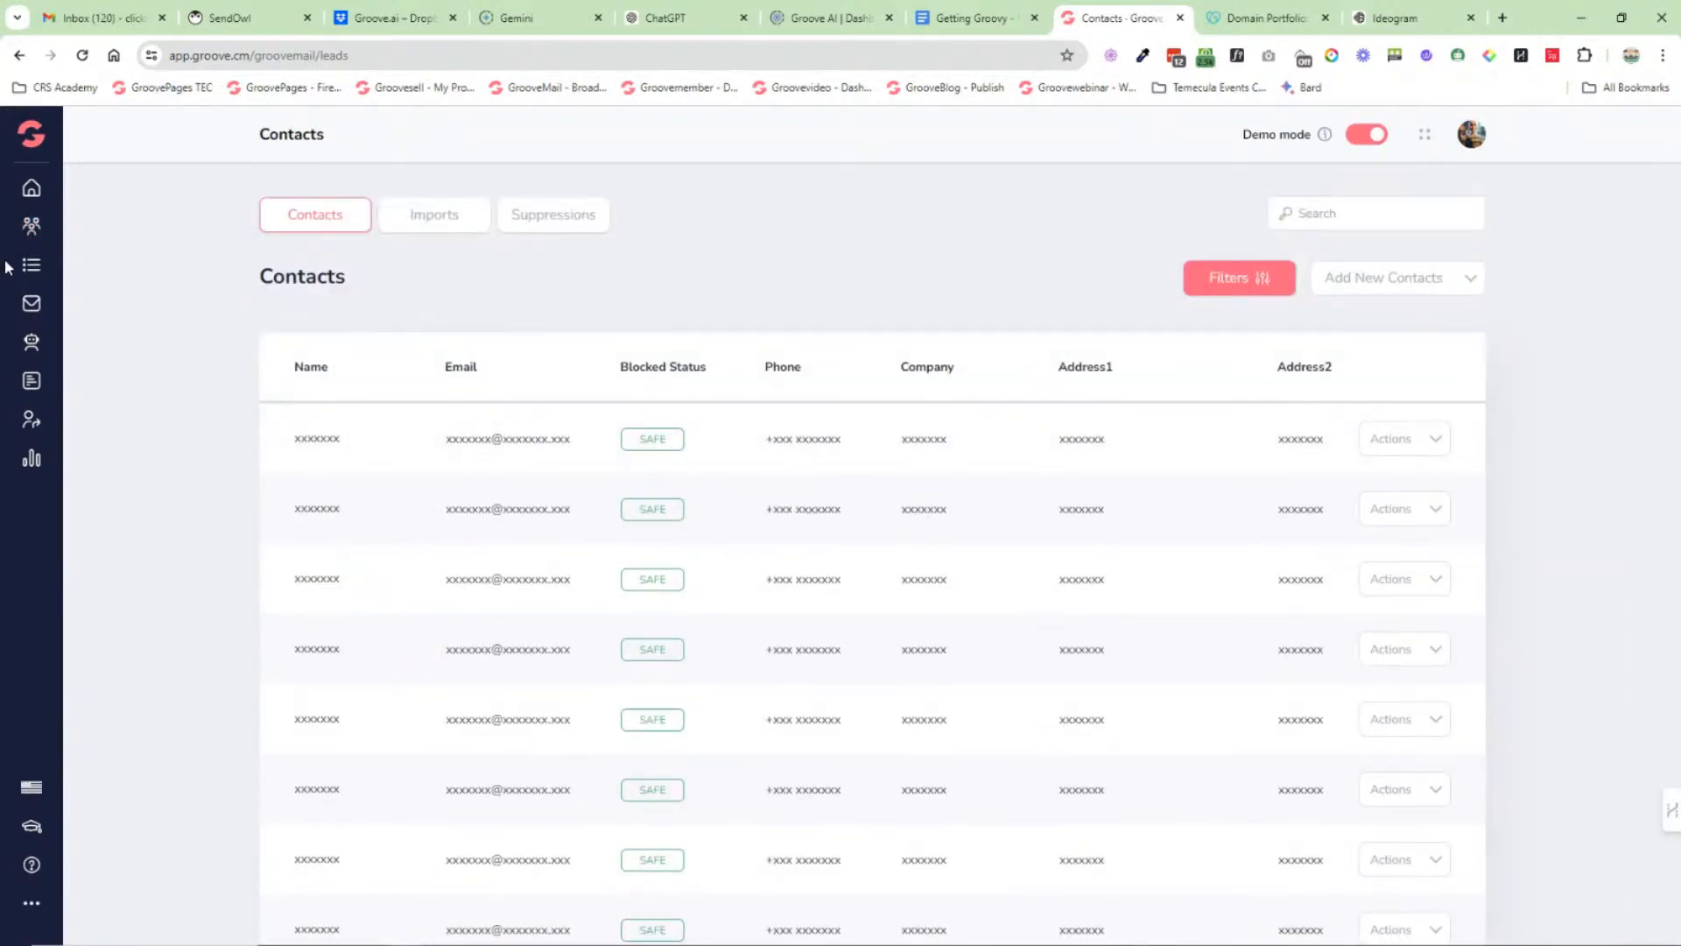
Step: Open GrooveMail's Lists page and look through the mailing lists
click(31, 264)
click(85, 226)
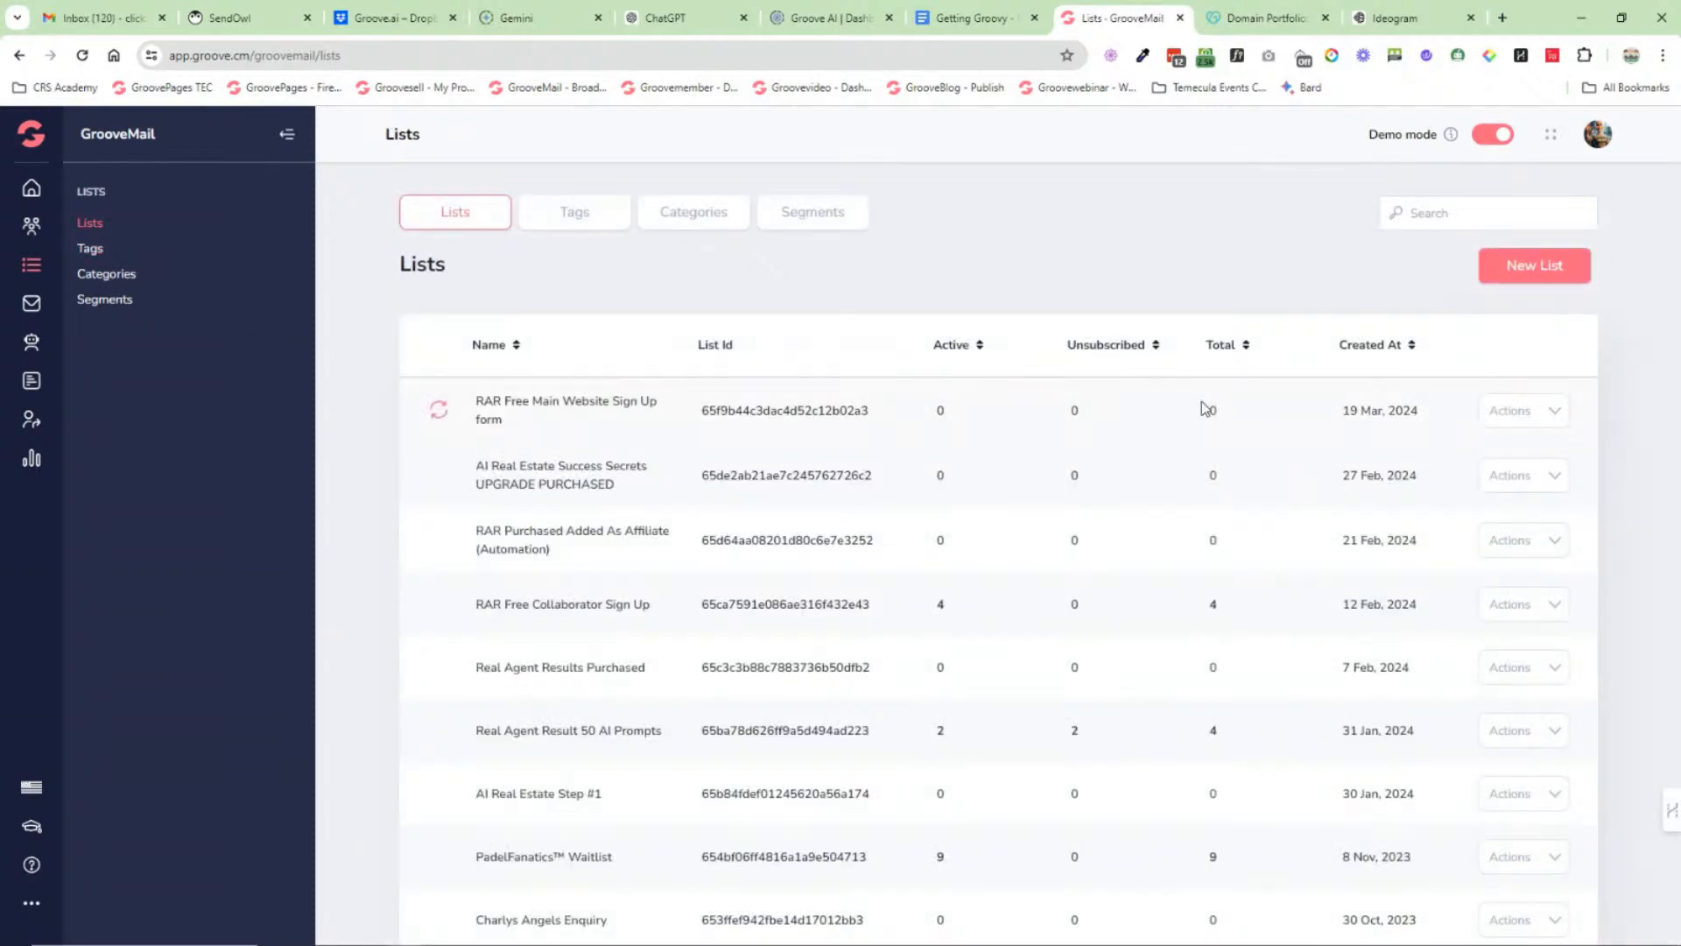
scroll(460, 447, down, 2)
scroll(263, 368, up, 2)
Step: Show GrooveMail's campaign options and open the Temecula Events 10% Discount sequence for editing
click(33, 306)
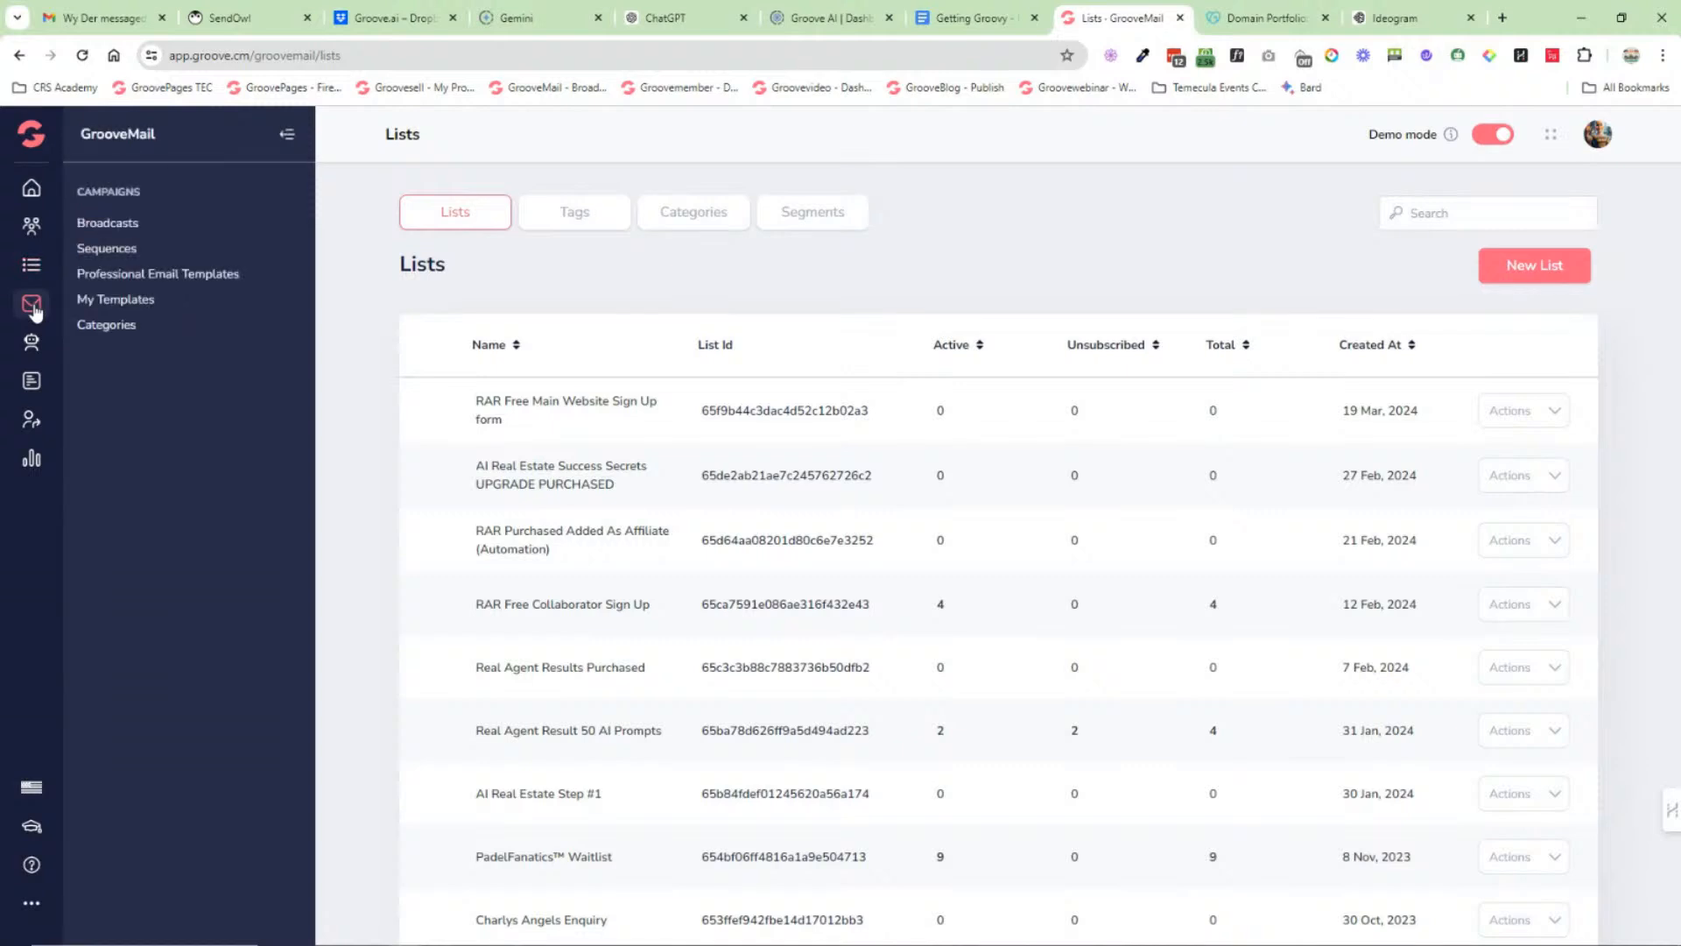
click(106, 250)
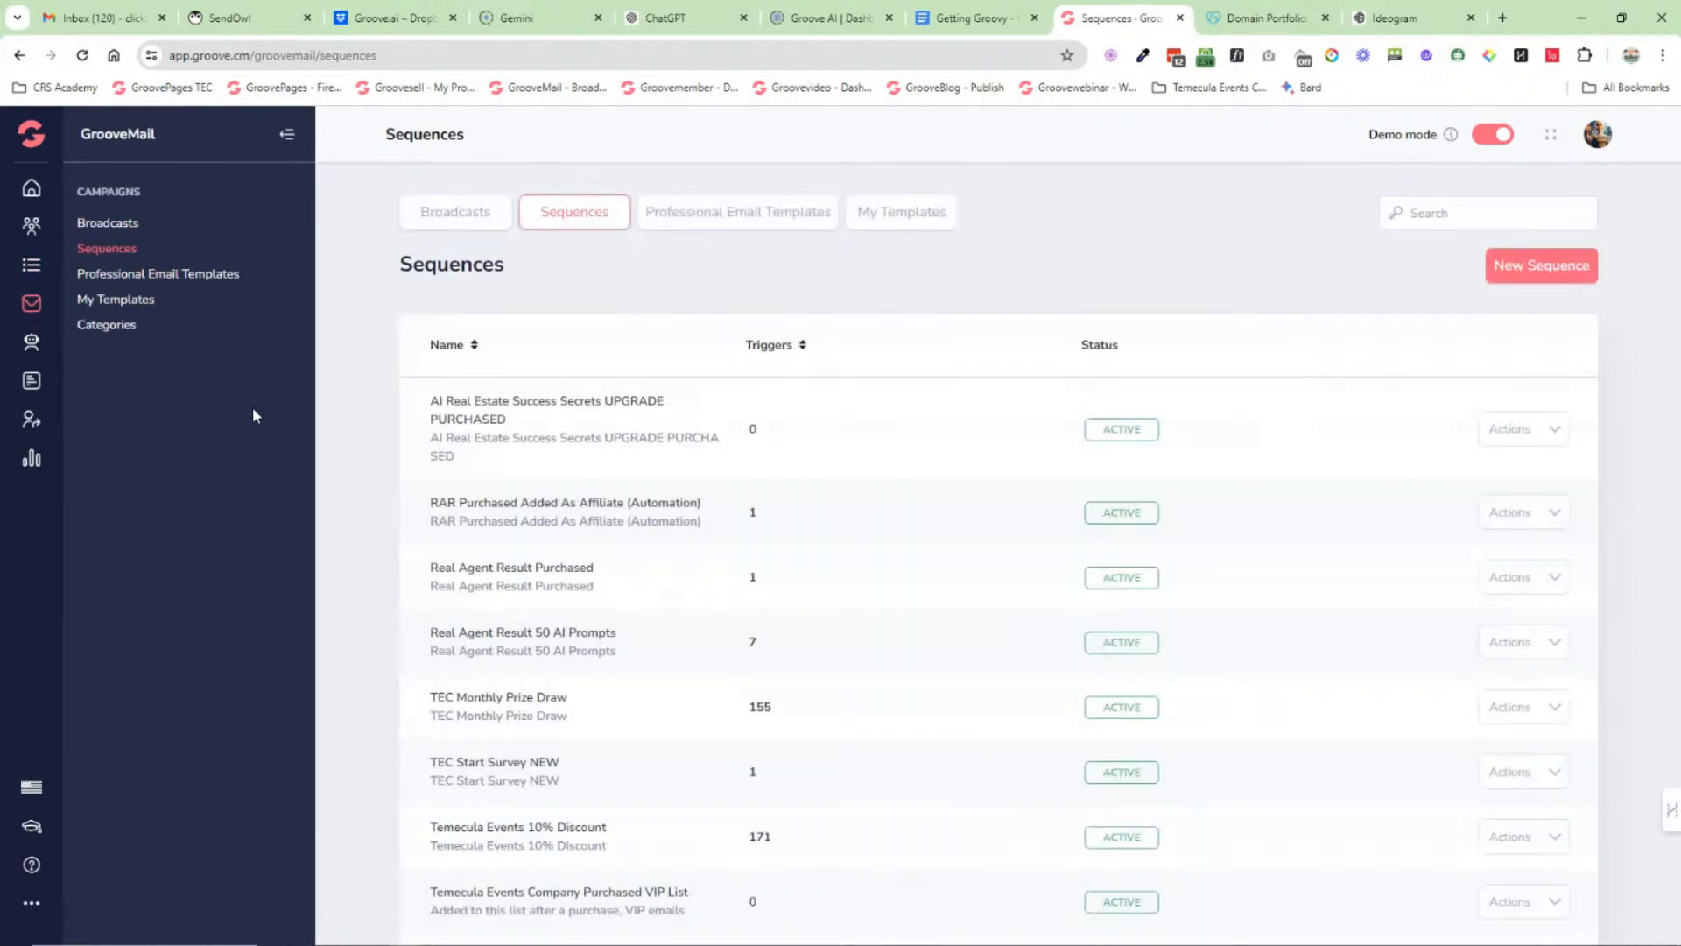
scroll(882, 444, down, 3)
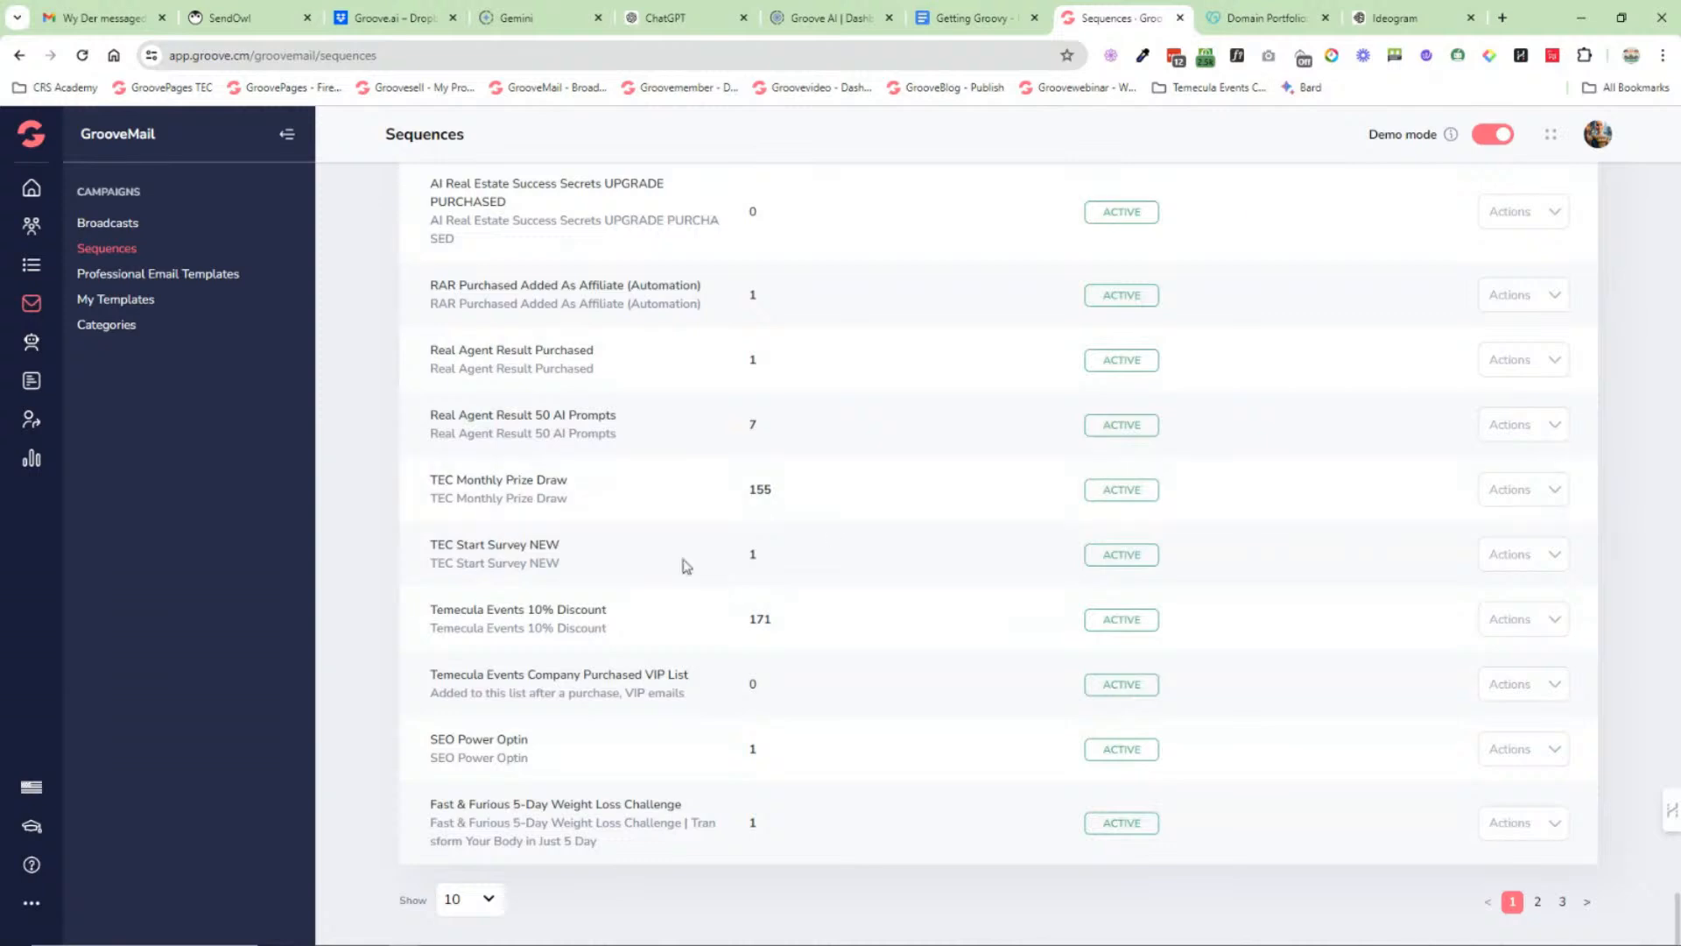
click(1532, 493)
click(1506, 529)
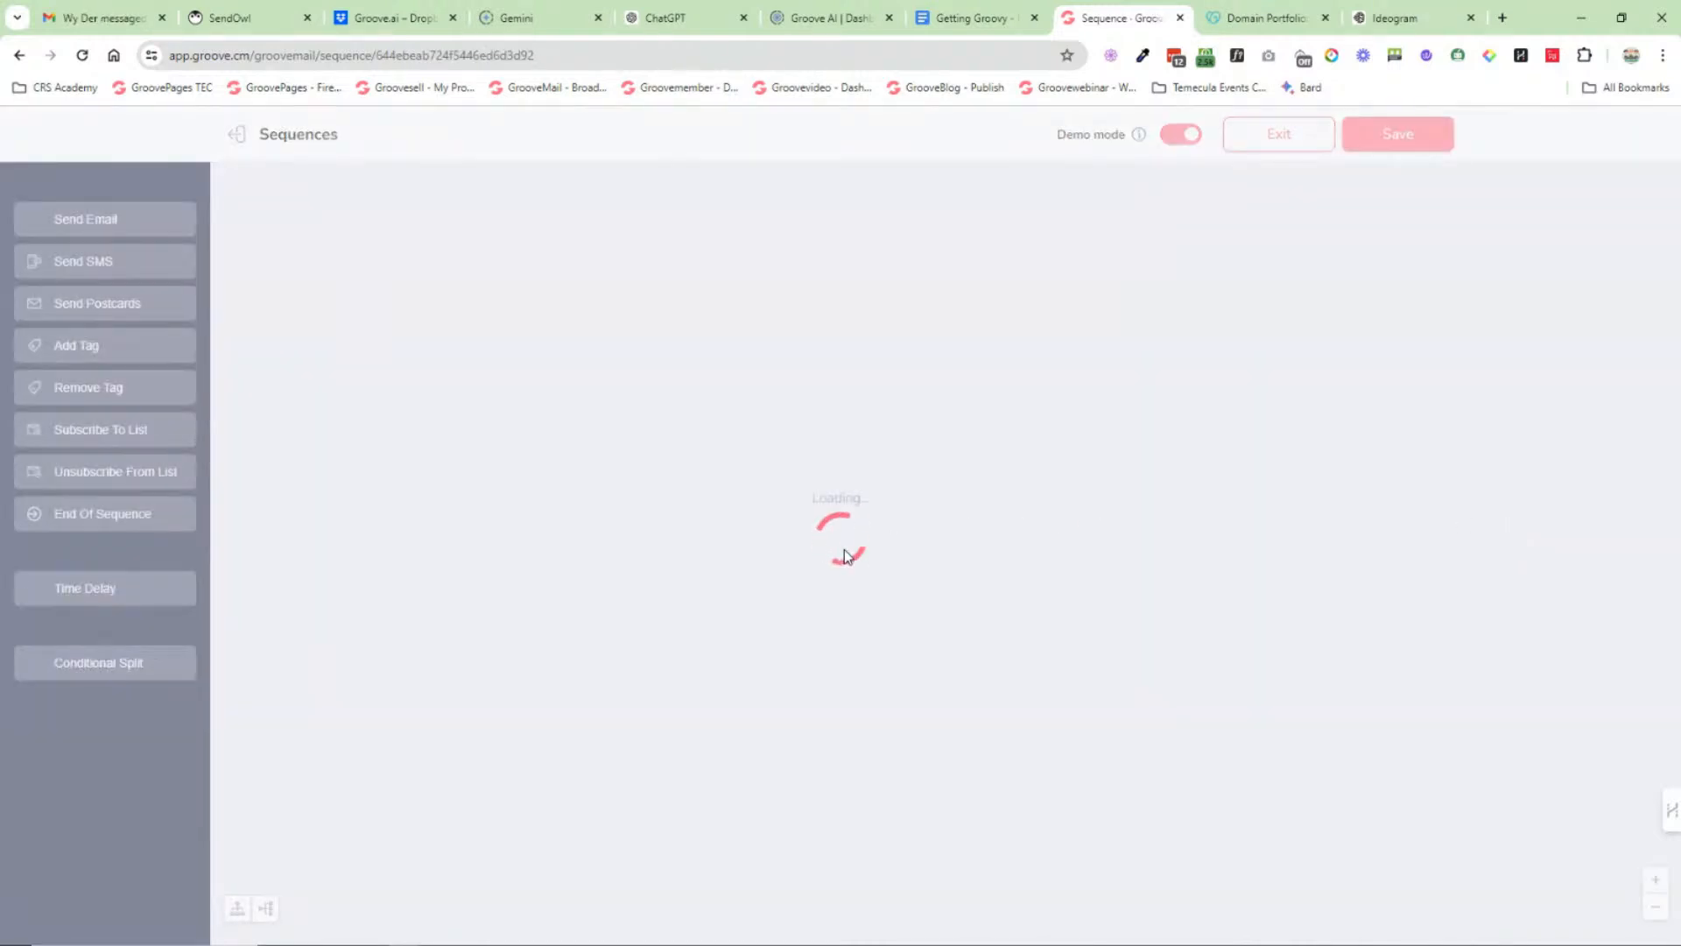
Step: Examine the sequence's tag, list and form triggers, its conditional split, and the actions along the True and False branches
drag(723, 515, 1075, 434)
mouse_move(861, 273)
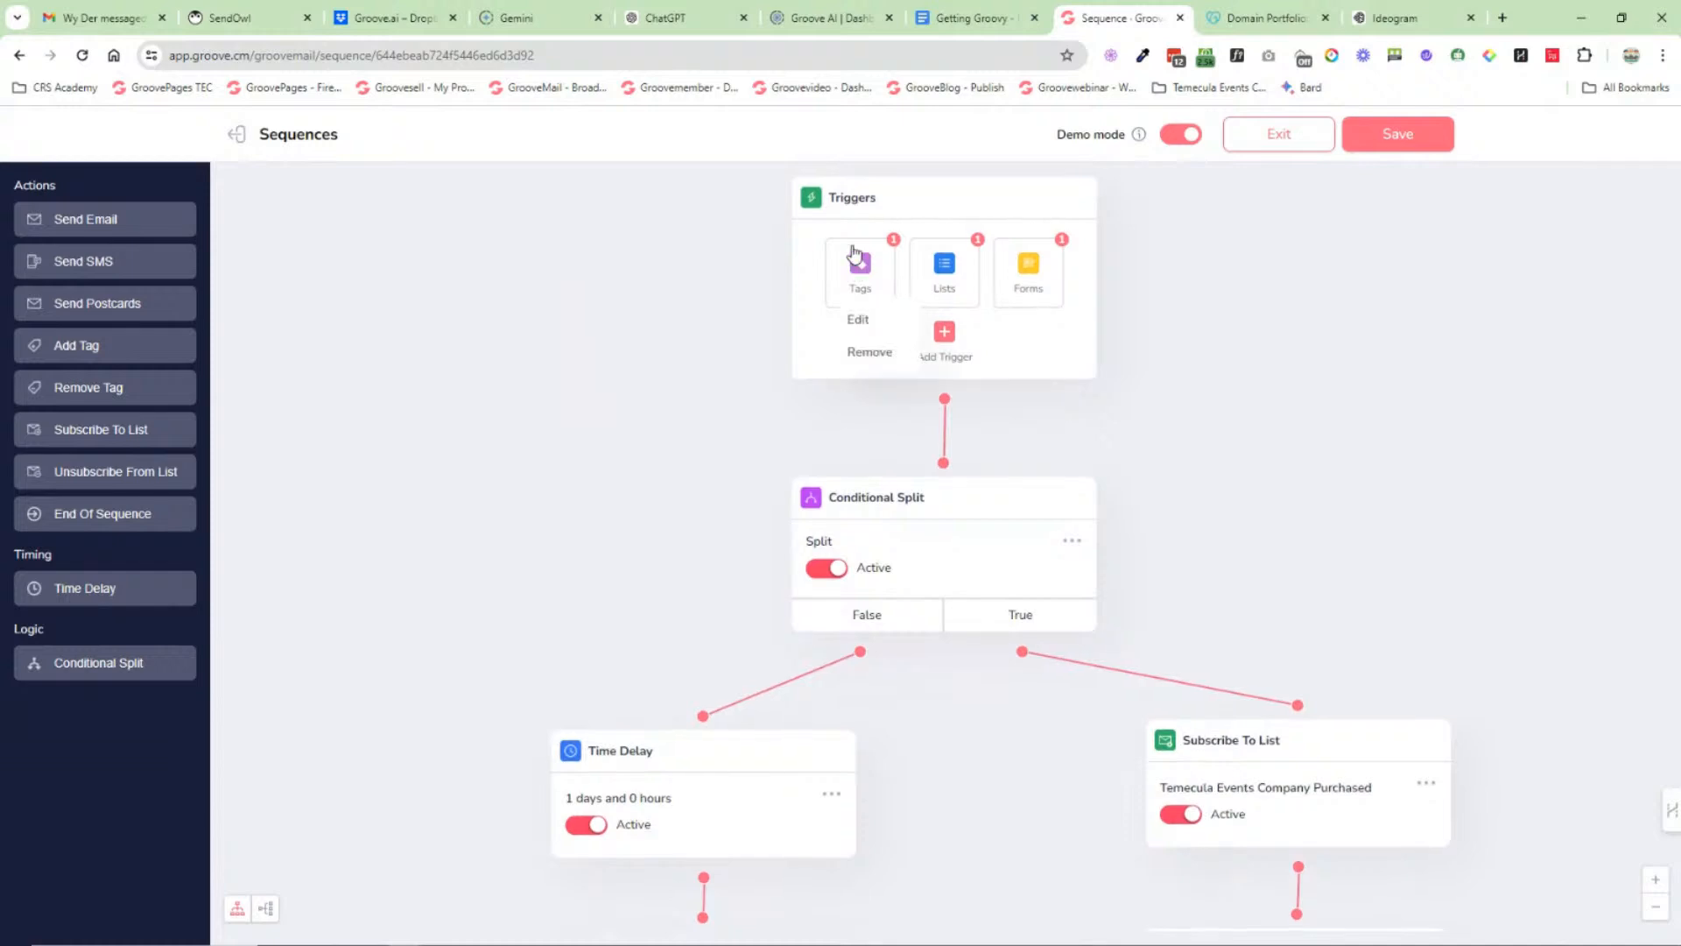
mouse_move(972, 280)
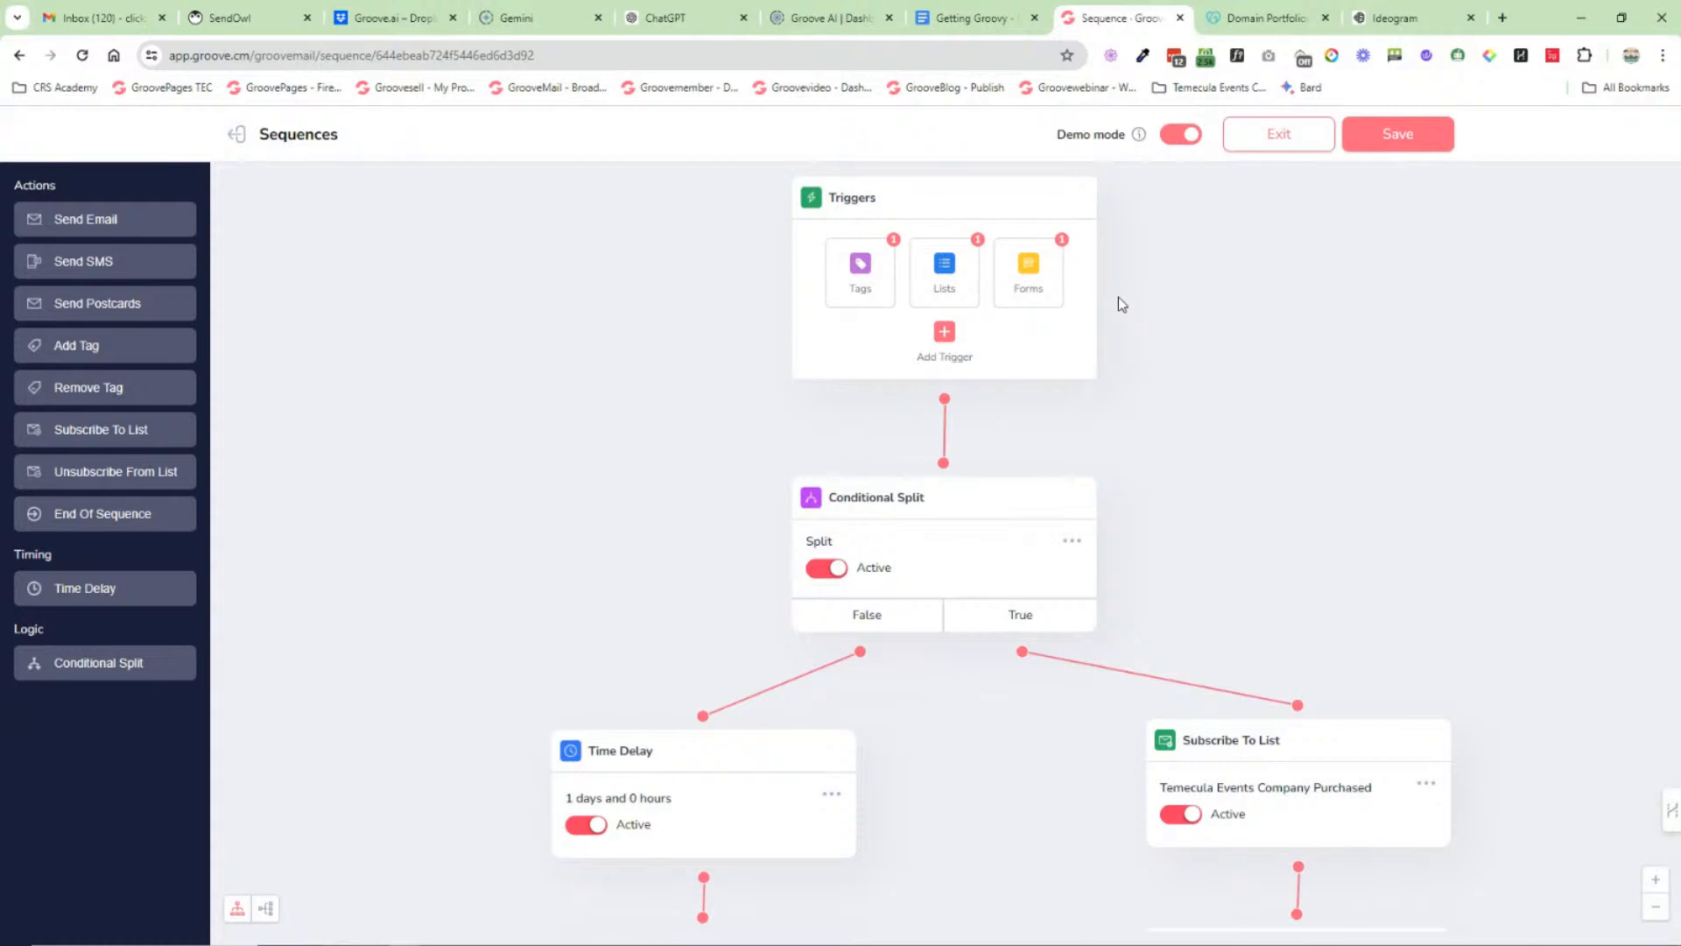
scroll(623, 440, down, 1)
scroll(955, 484, down, 5)
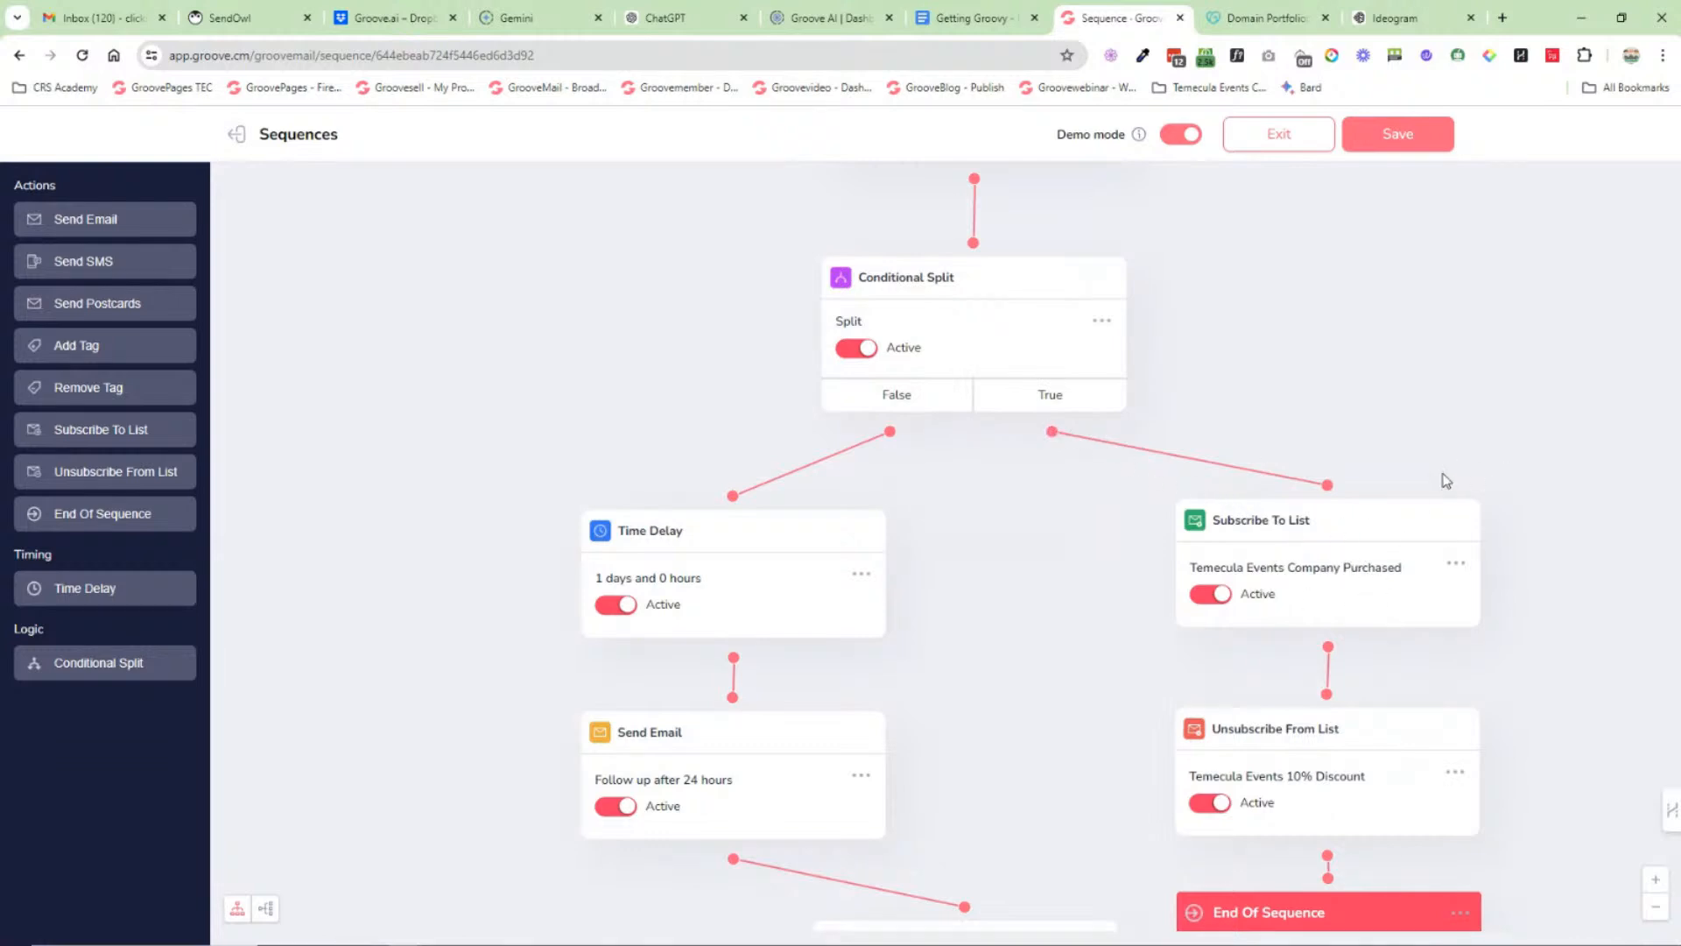
scroll(1440, 437, down, 4)
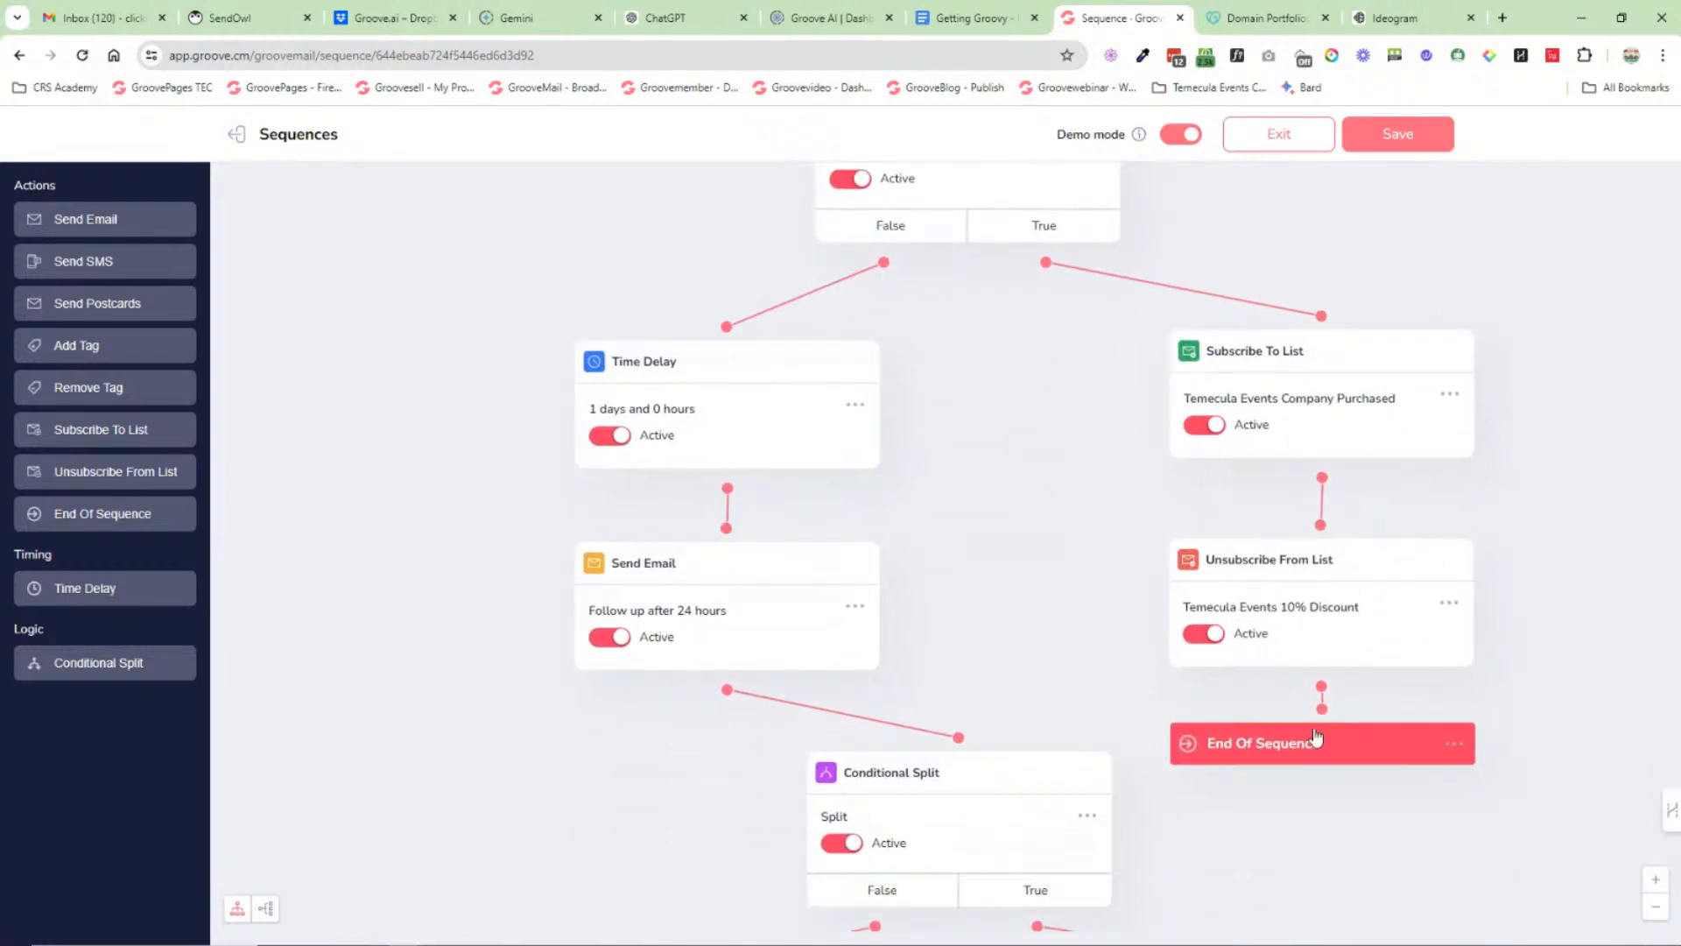
scroll(1523, 717, up, 2)
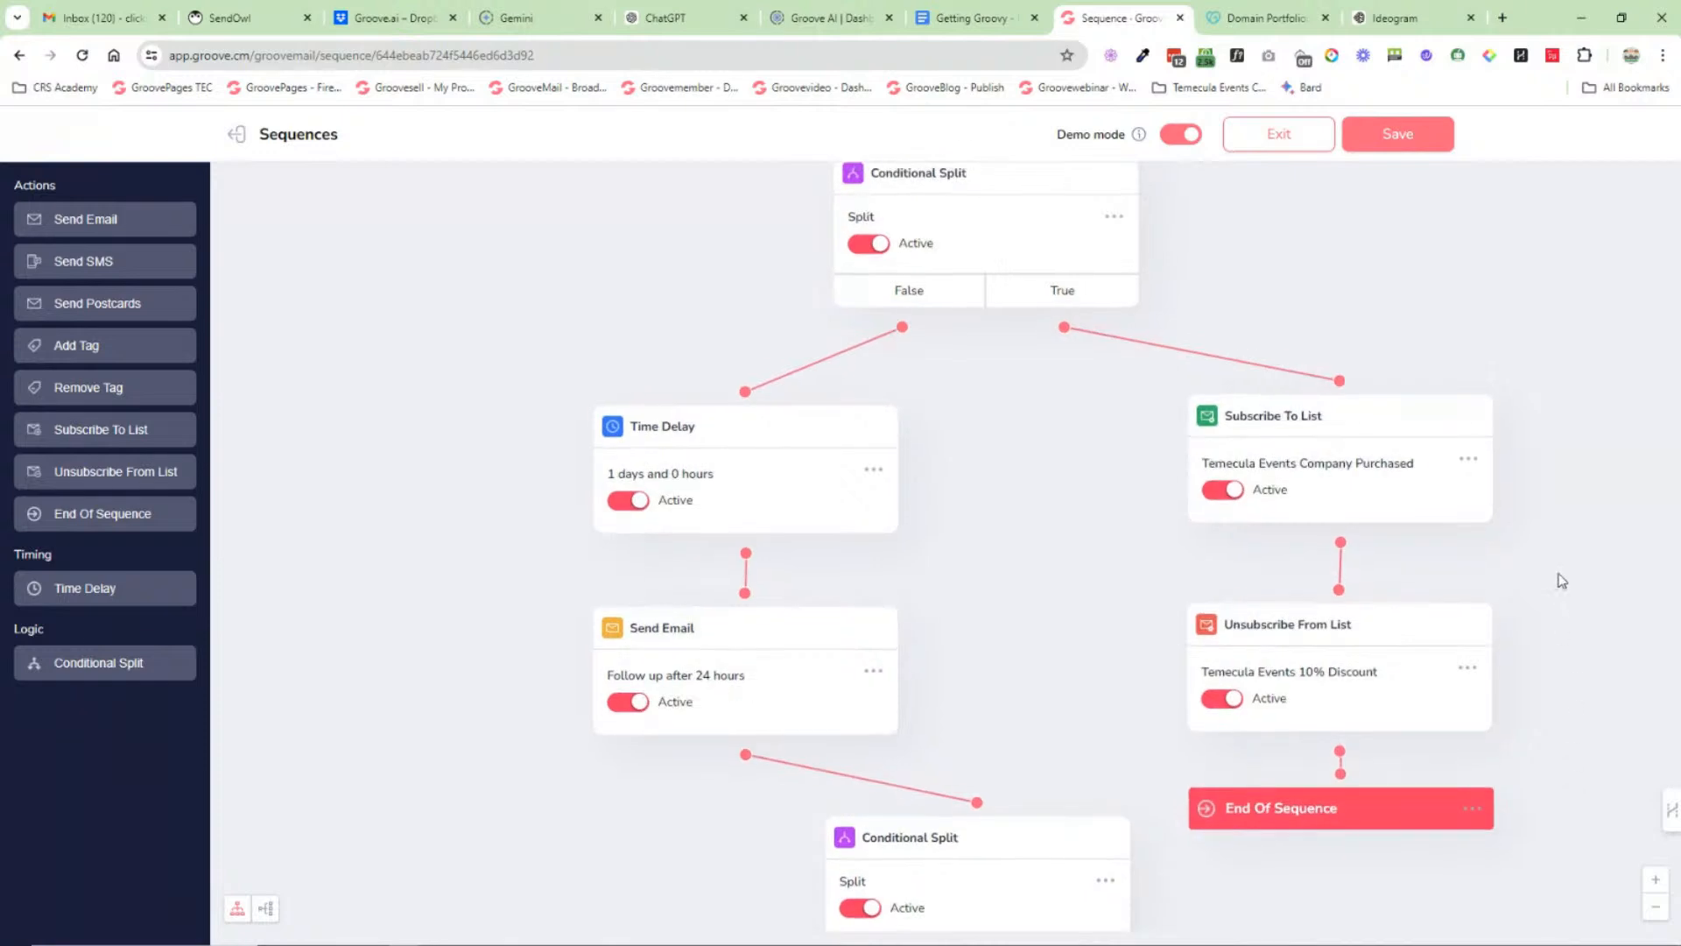
scroll(1572, 615, up, 2)
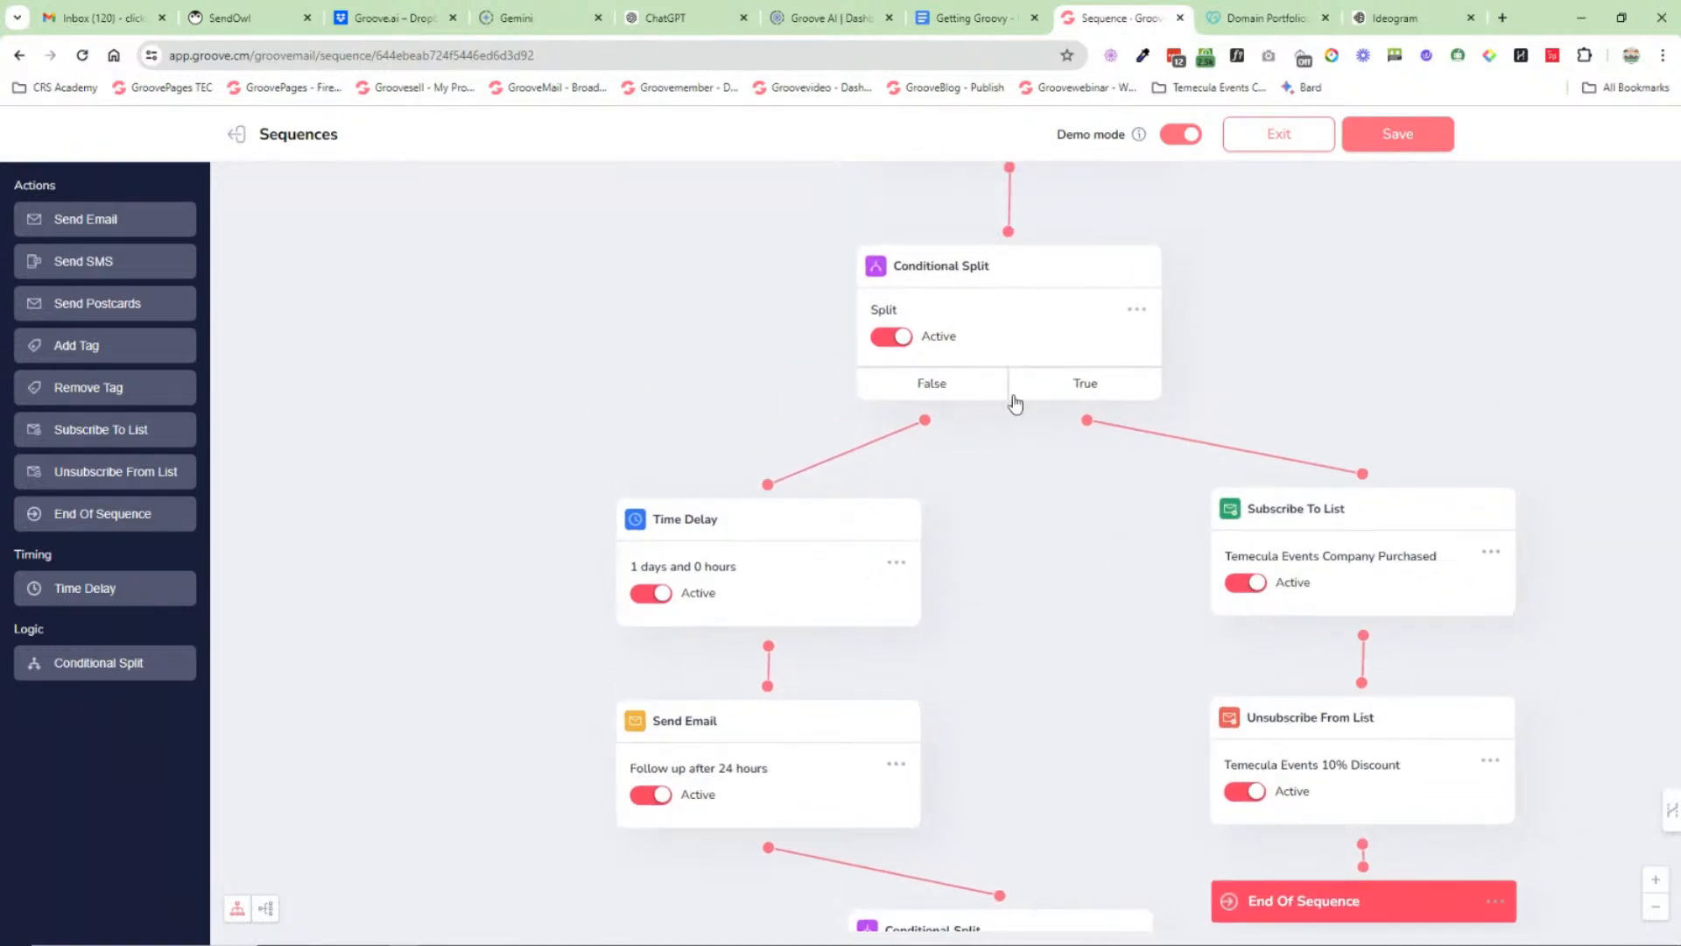
Step: Examine the remaining conditional splits, delays and emails in the sequence workflow, and exit to the sequences list
scroll(990, 634, down, 6)
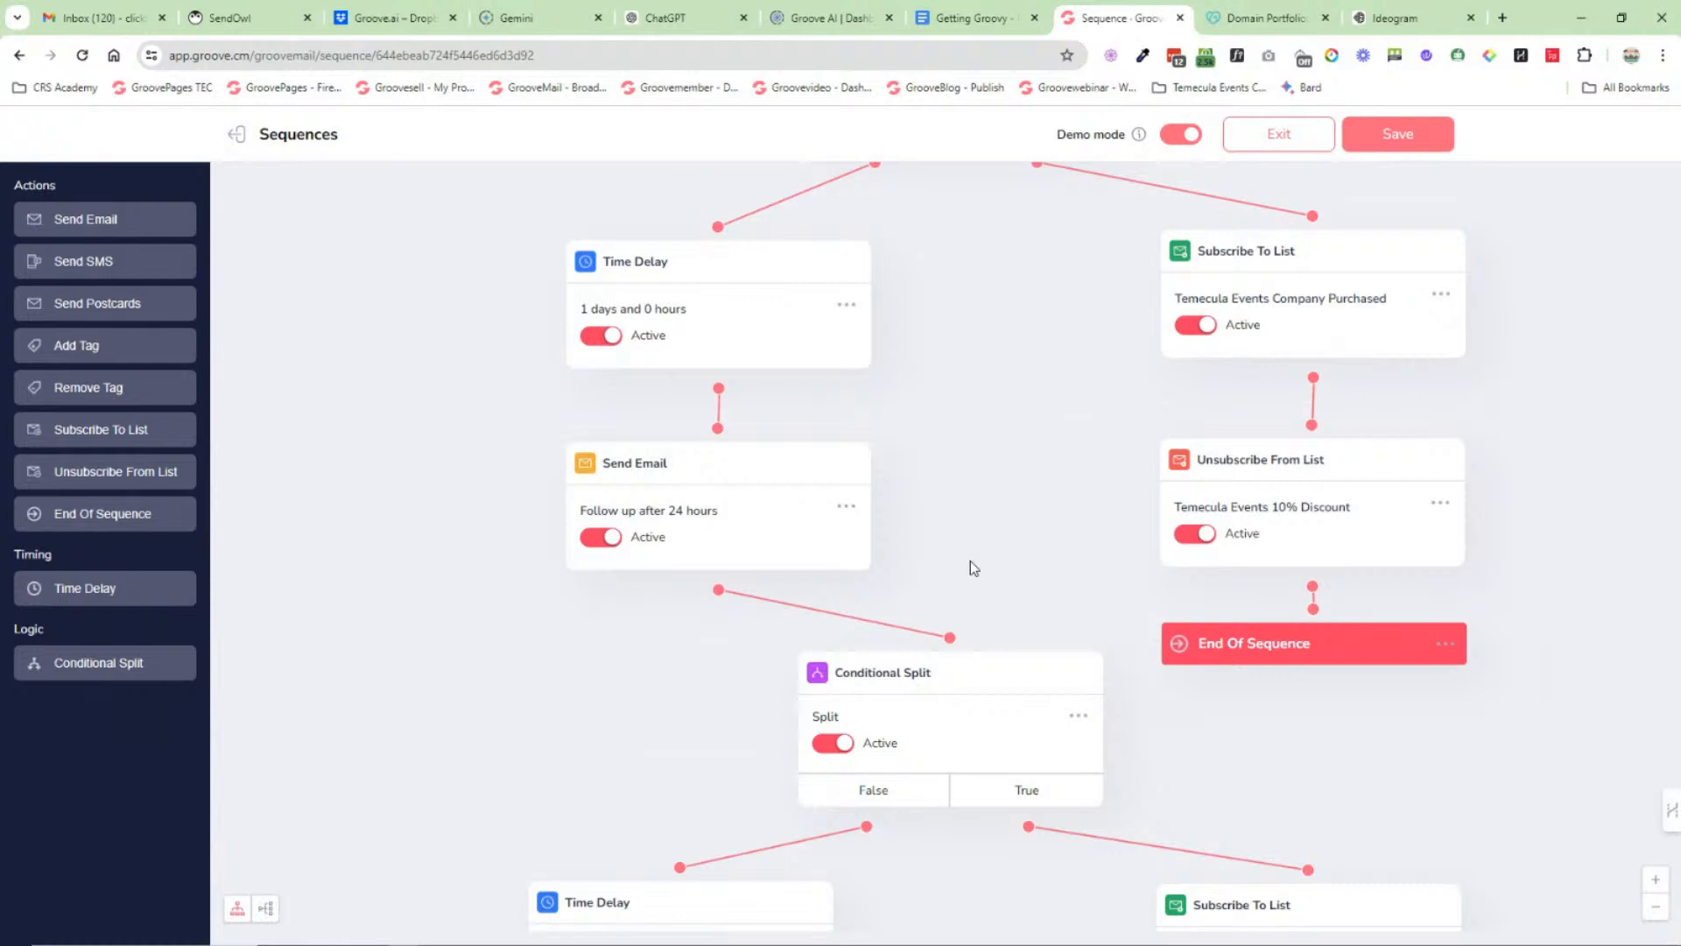
drag(970, 560, 968, 240)
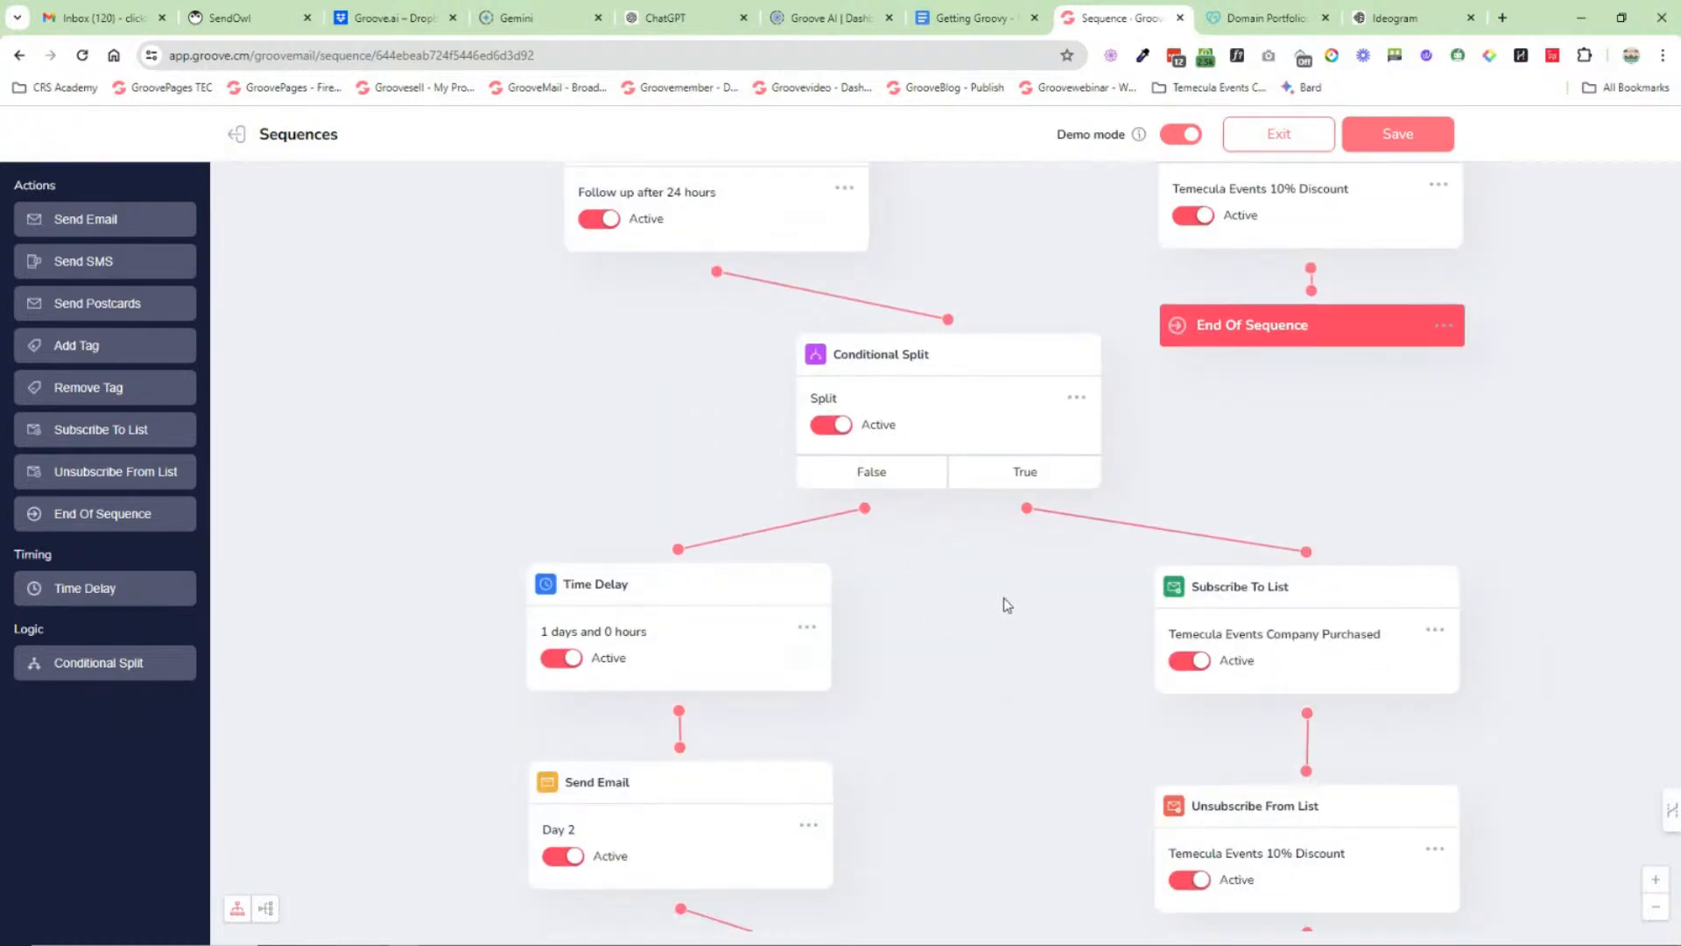
drag(1001, 602, 969, 293)
scroll(1006, 391, down, 6)
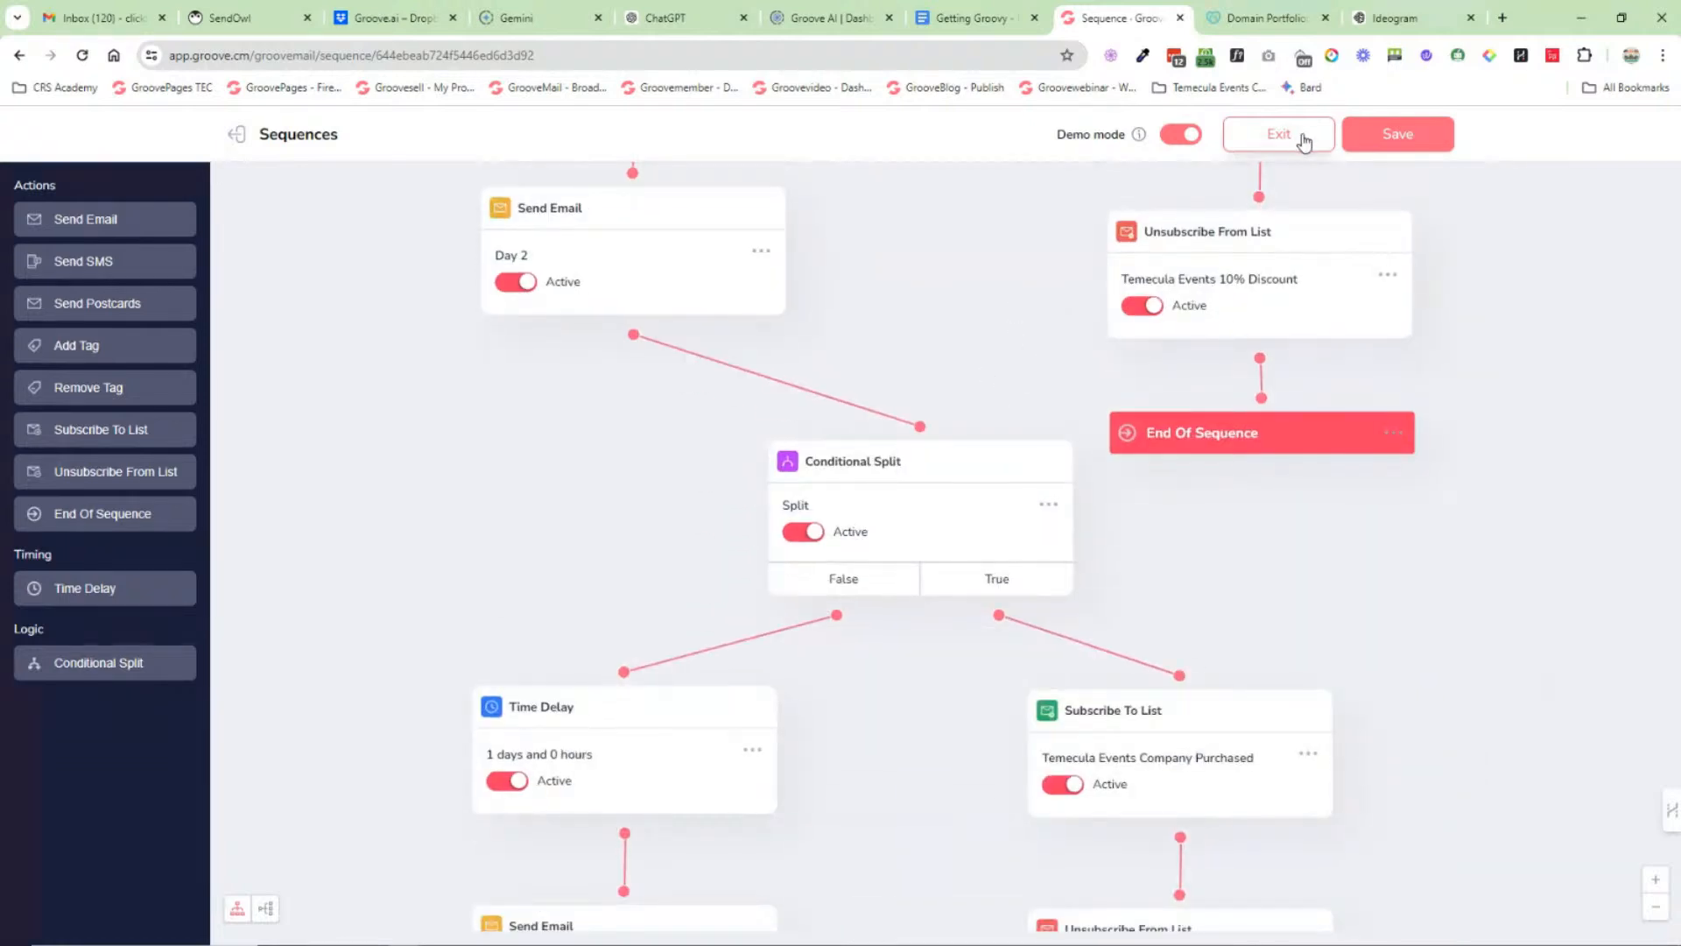
click(1303, 138)
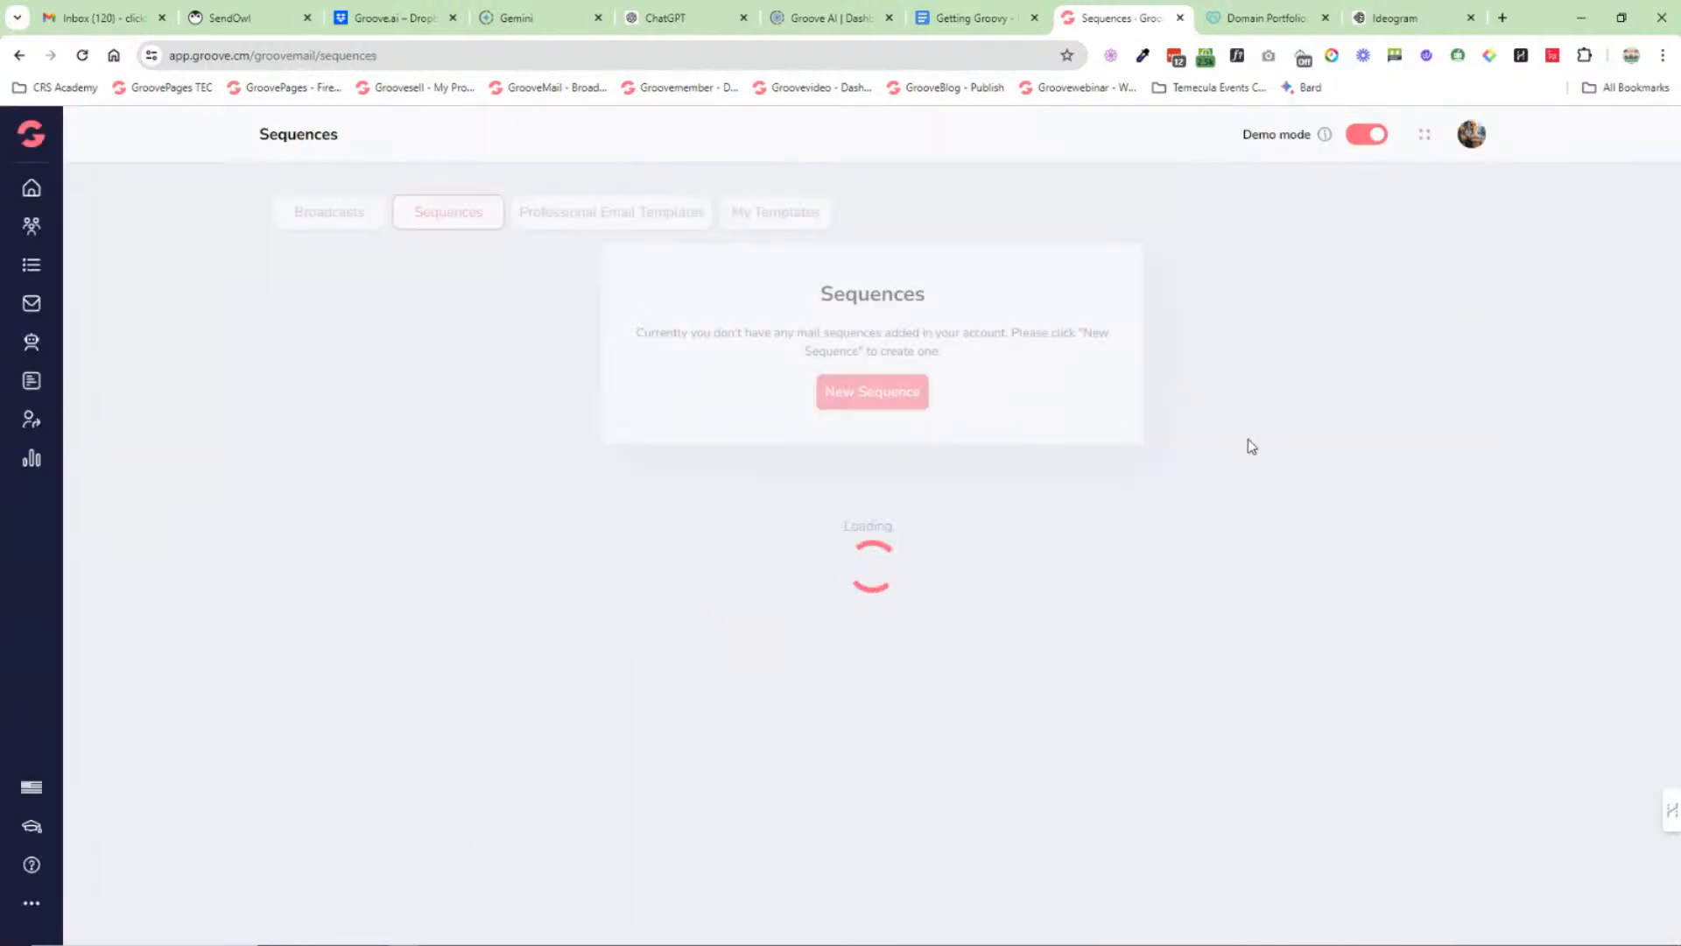
Step: View the automations list and open the GrooveMail forms list
click(29, 344)
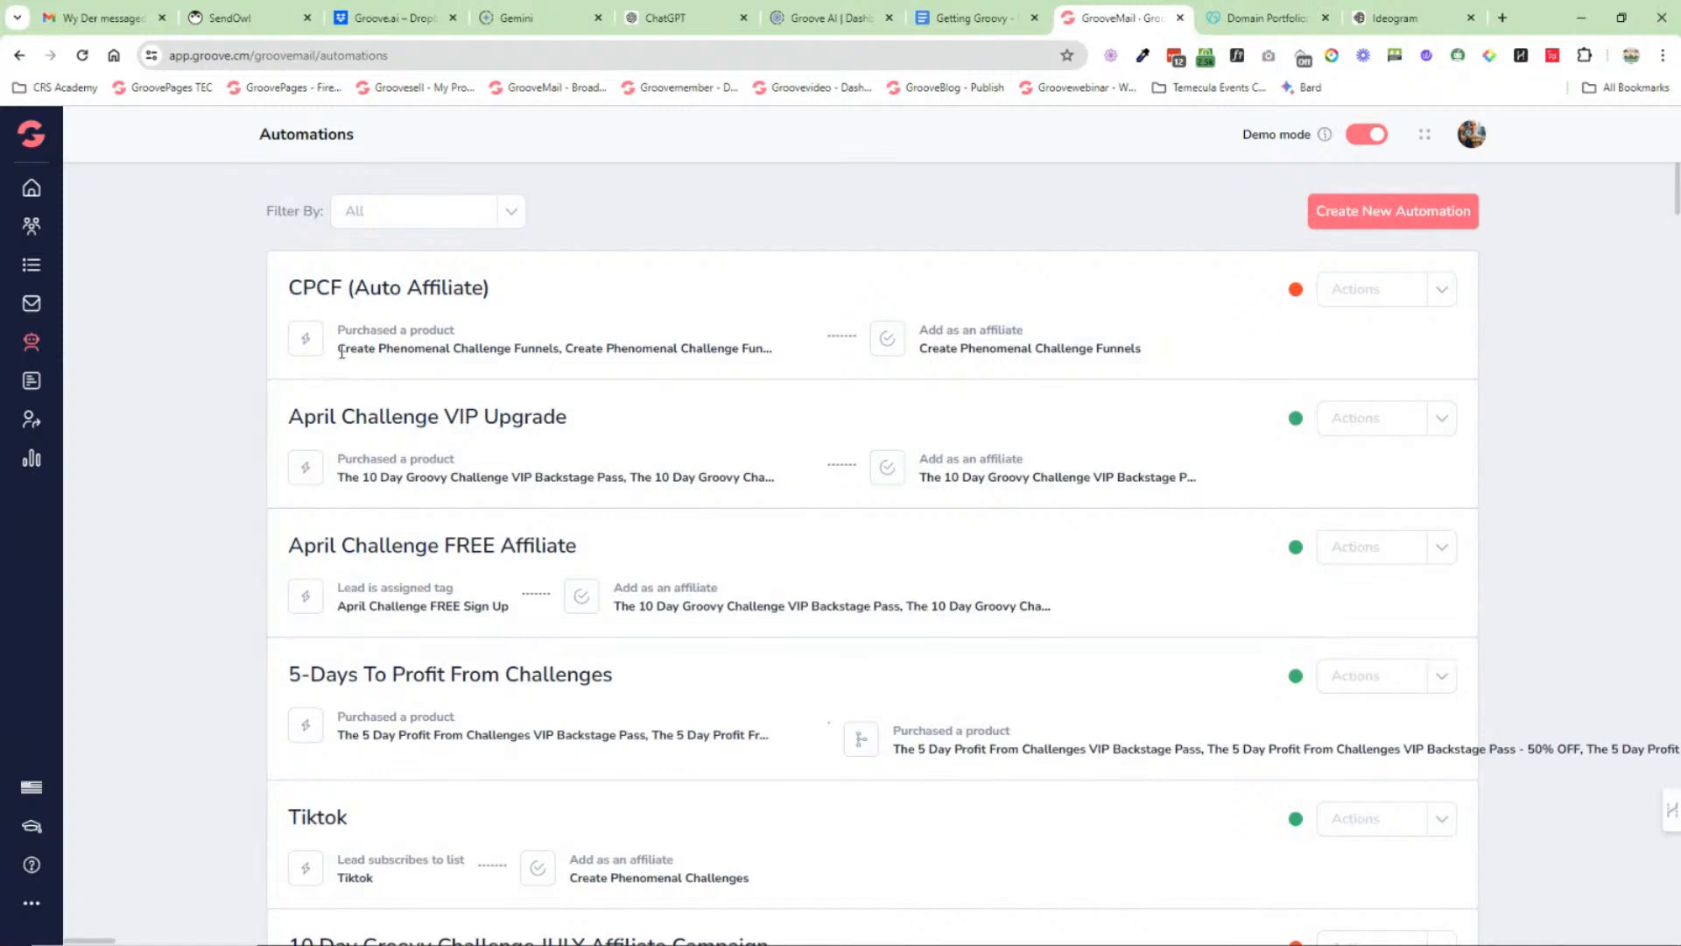
click(32, 380)
click(97, 224)
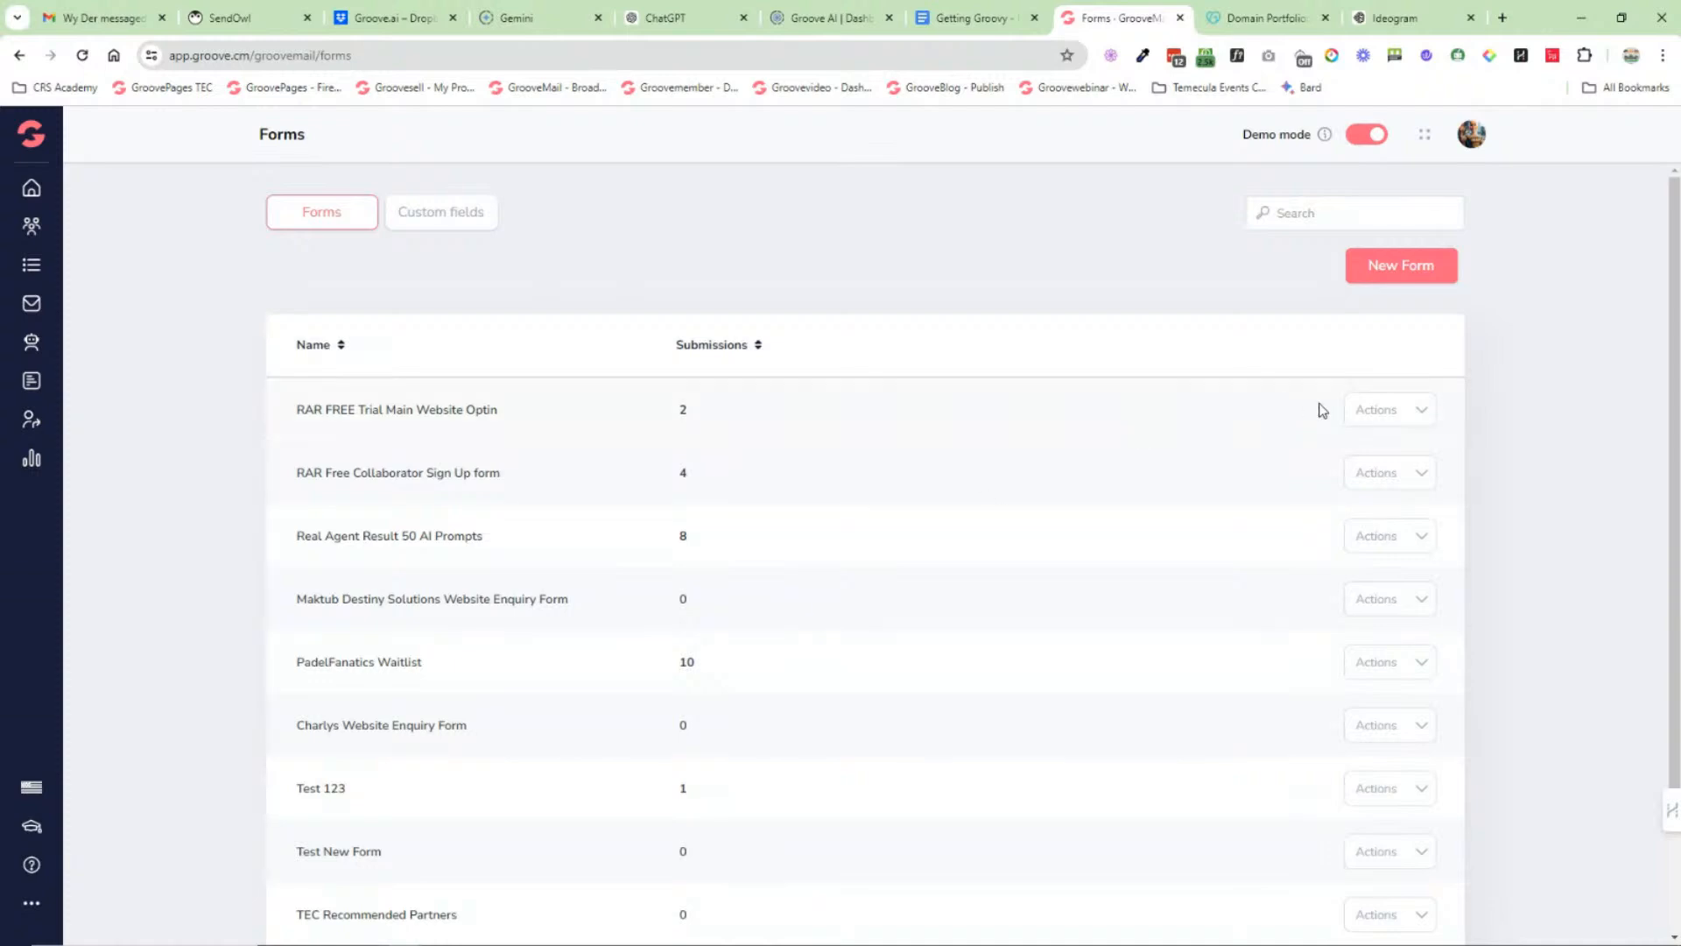
Step: Open the Test 123 form in the form editor to view its fields, and return to the forms list
click(1425, 791)
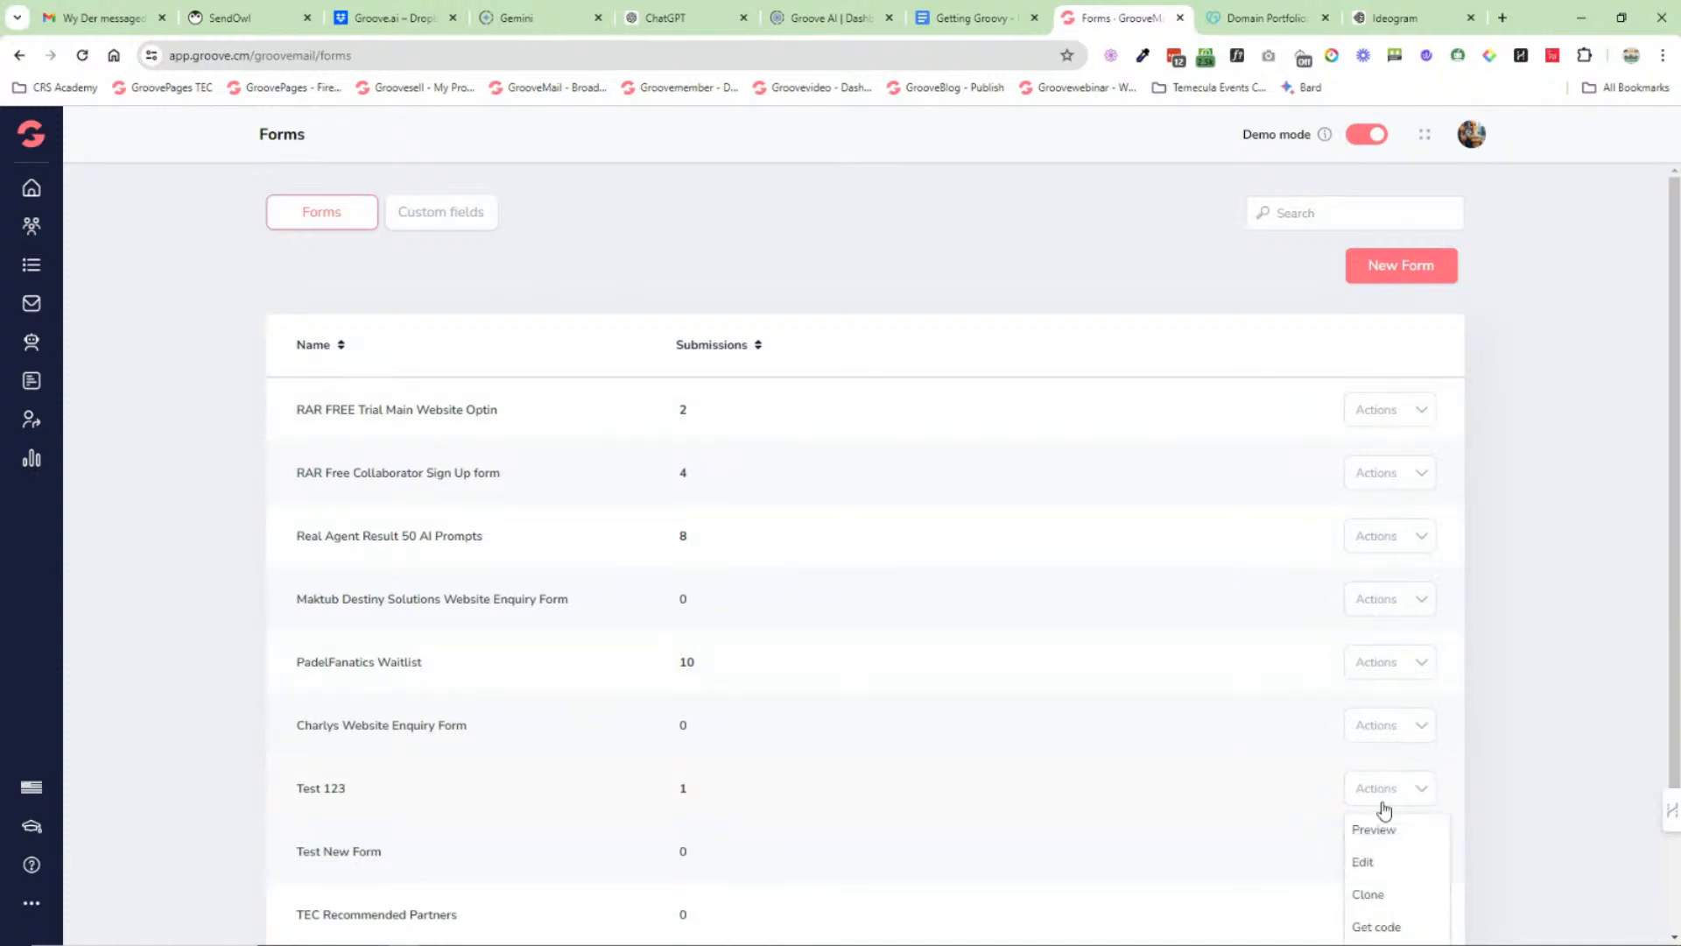
click(1377, 856)
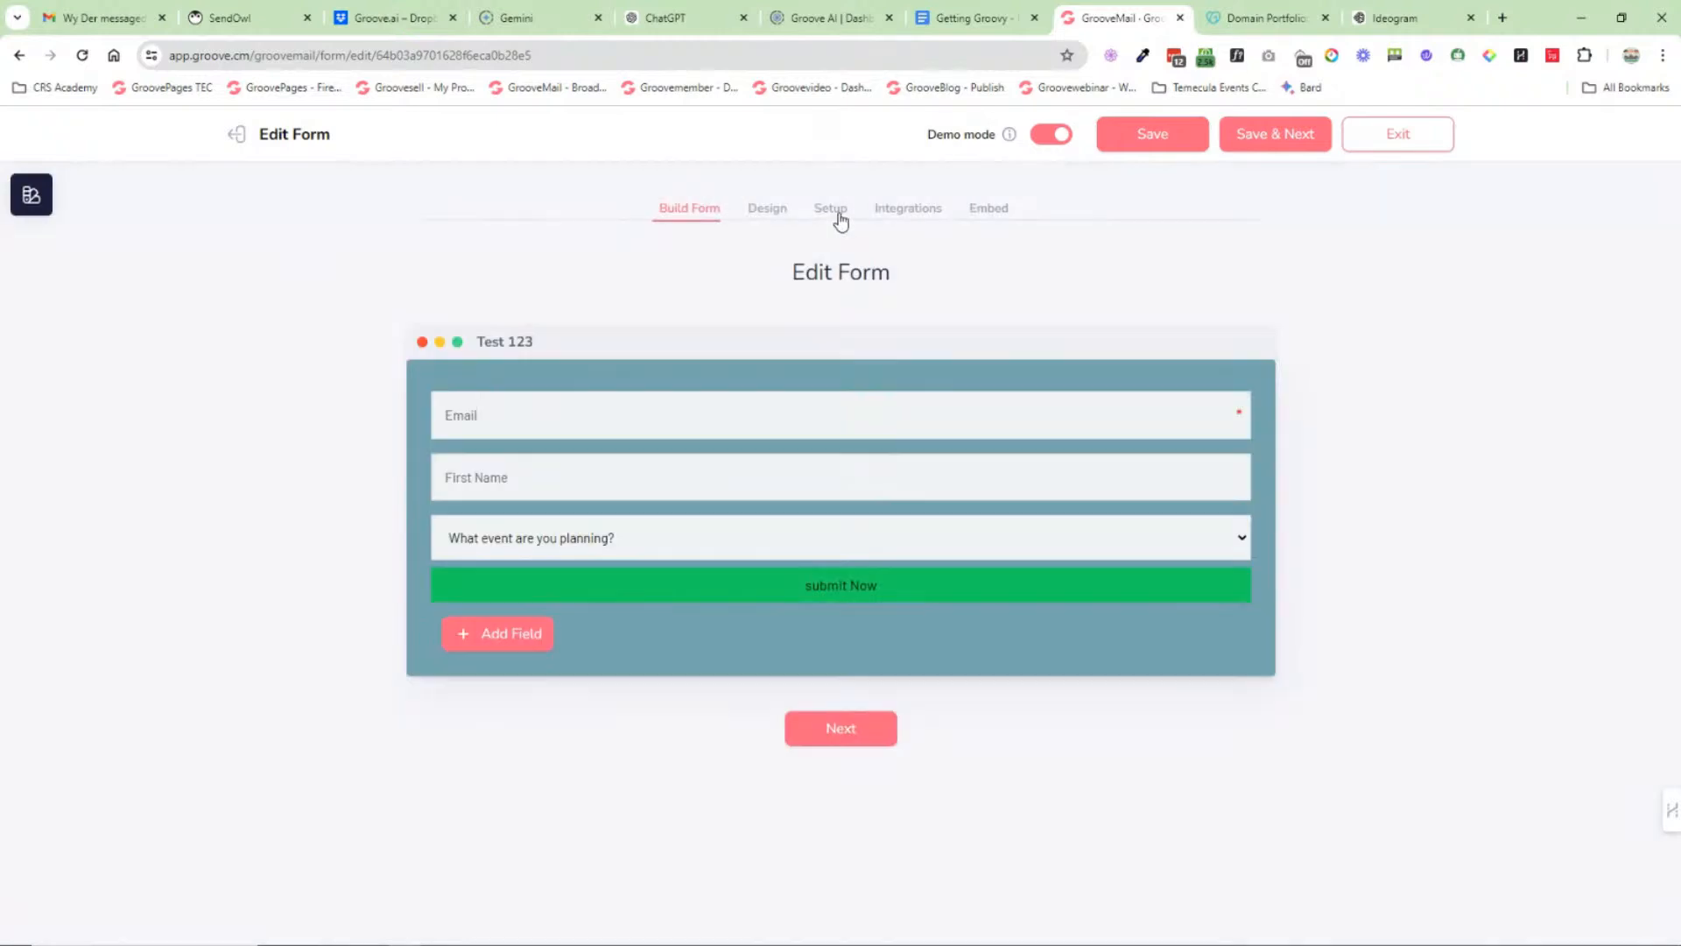
click(237, 134)
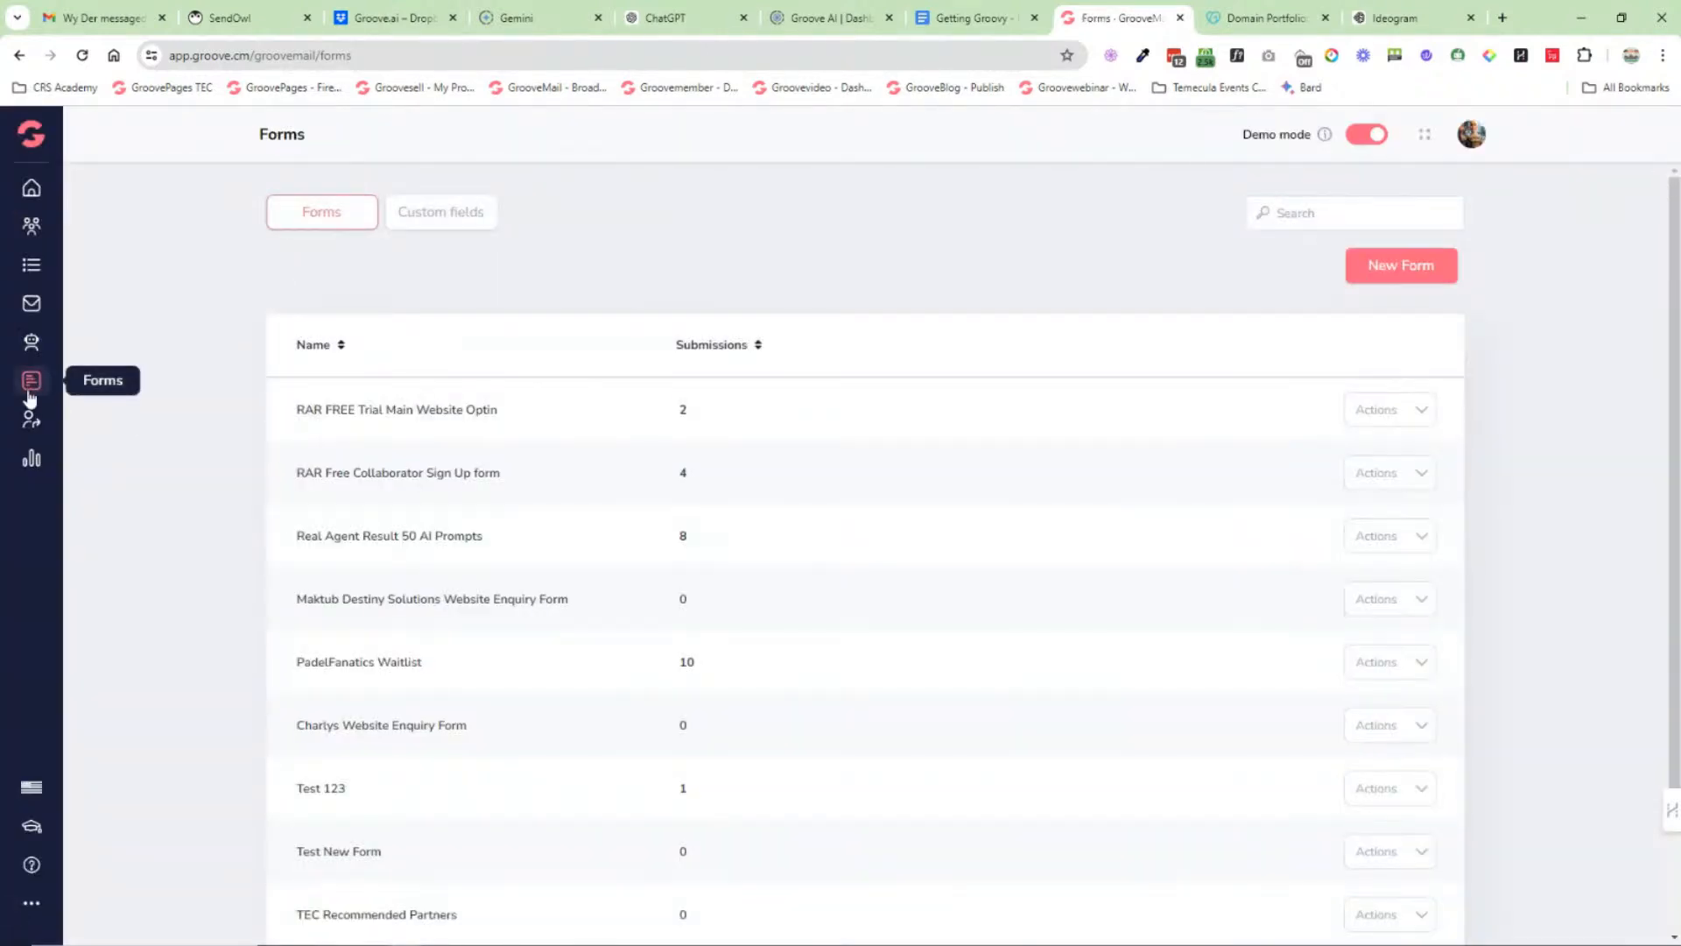
Step: Open the email senders list and review the configured senders and their drivers
click(31, 419)
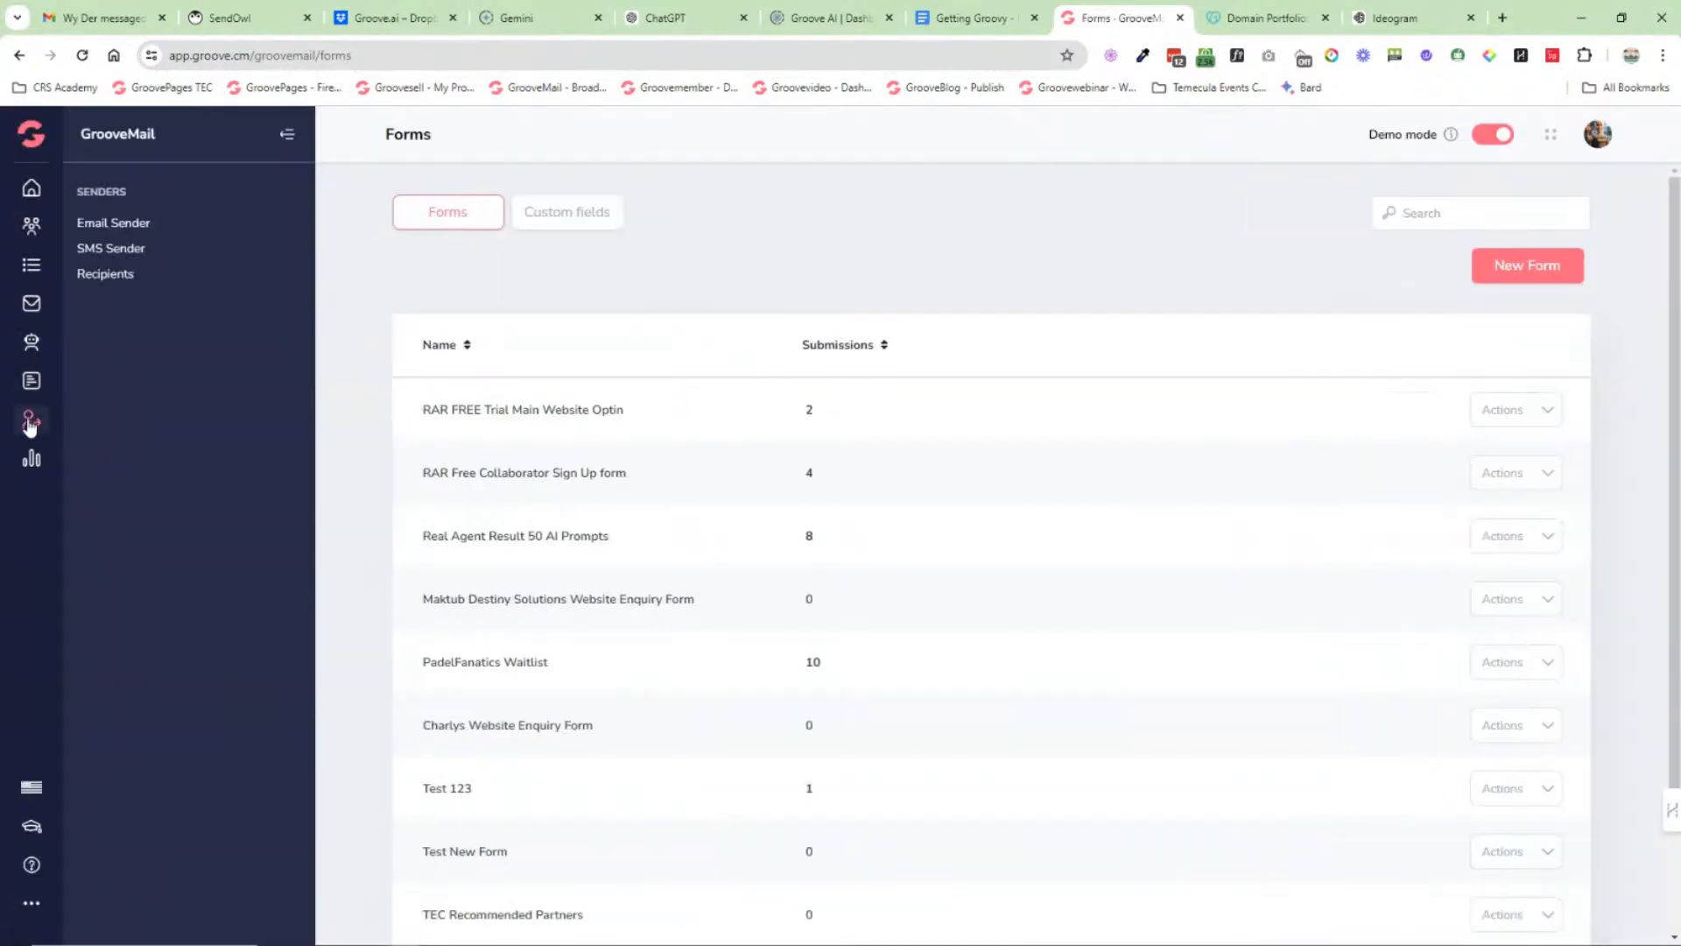
click(137, 226)
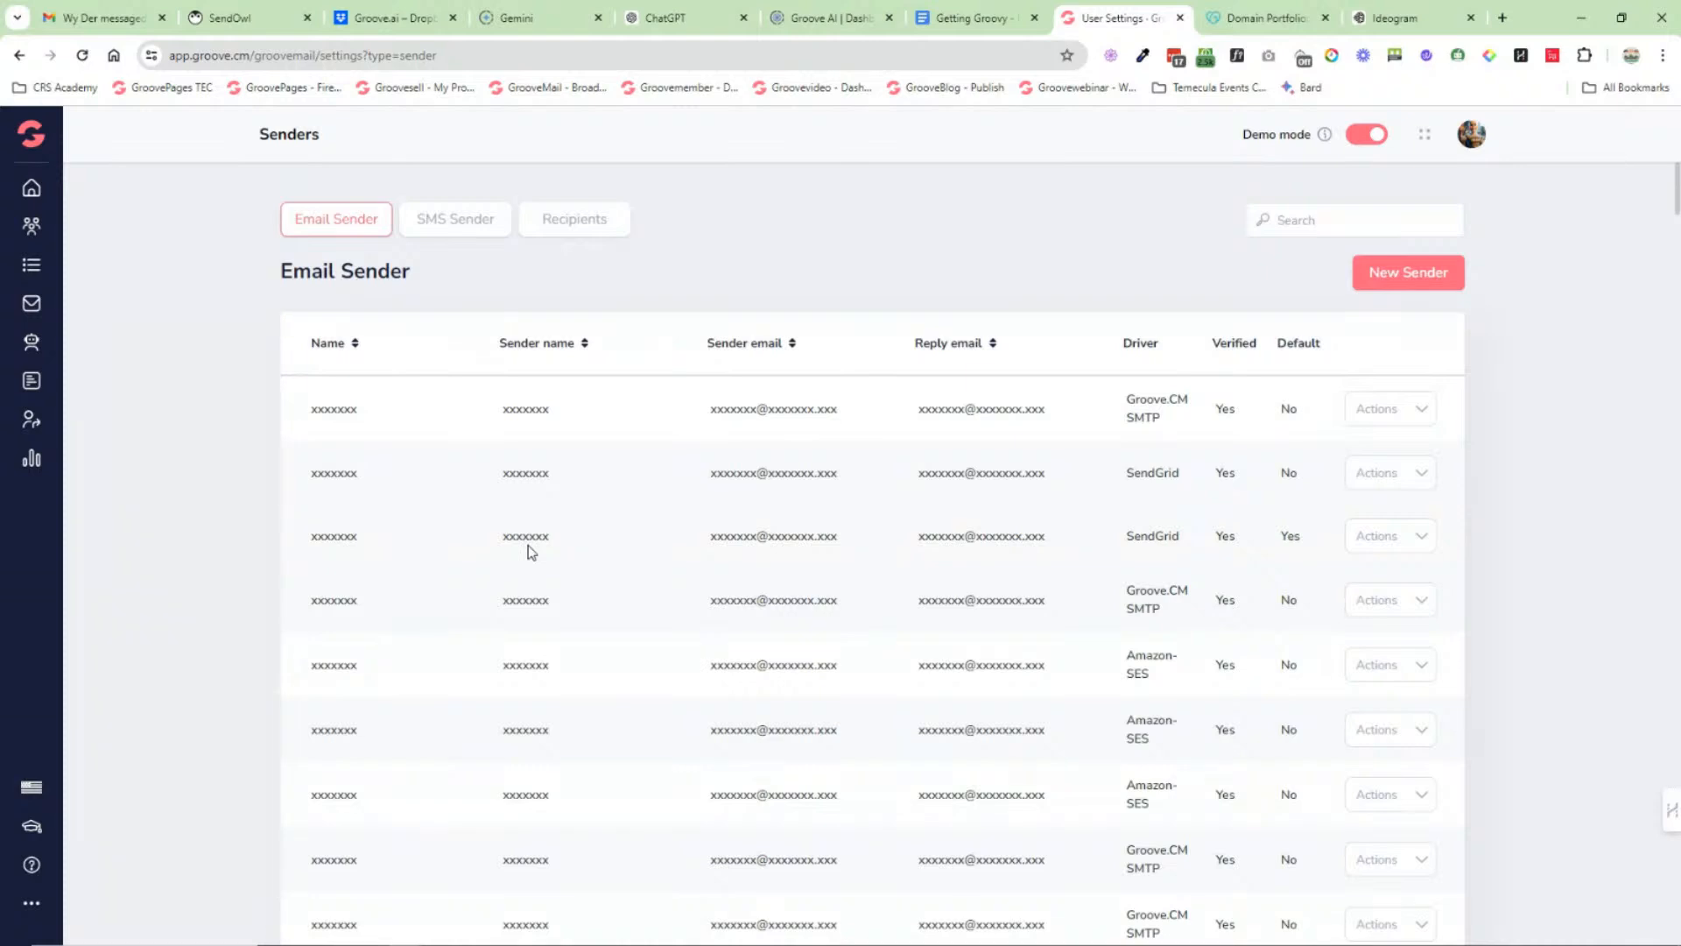
scroll(533, 551, down, 1)
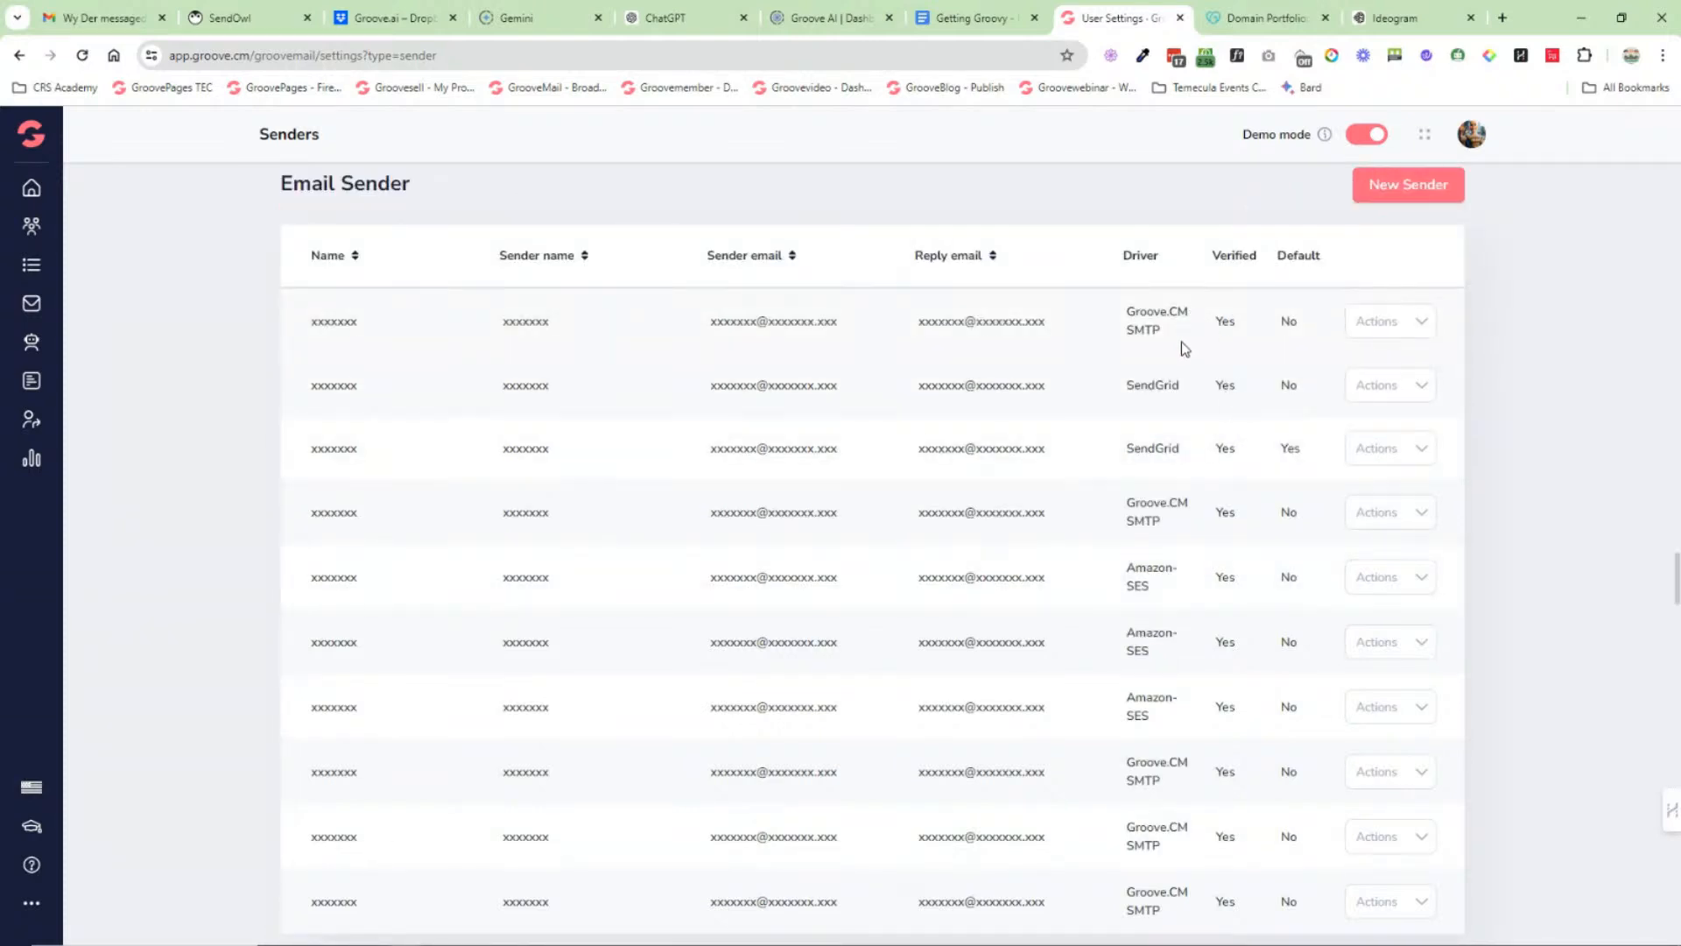
scroll(1184, 348, down, 1)
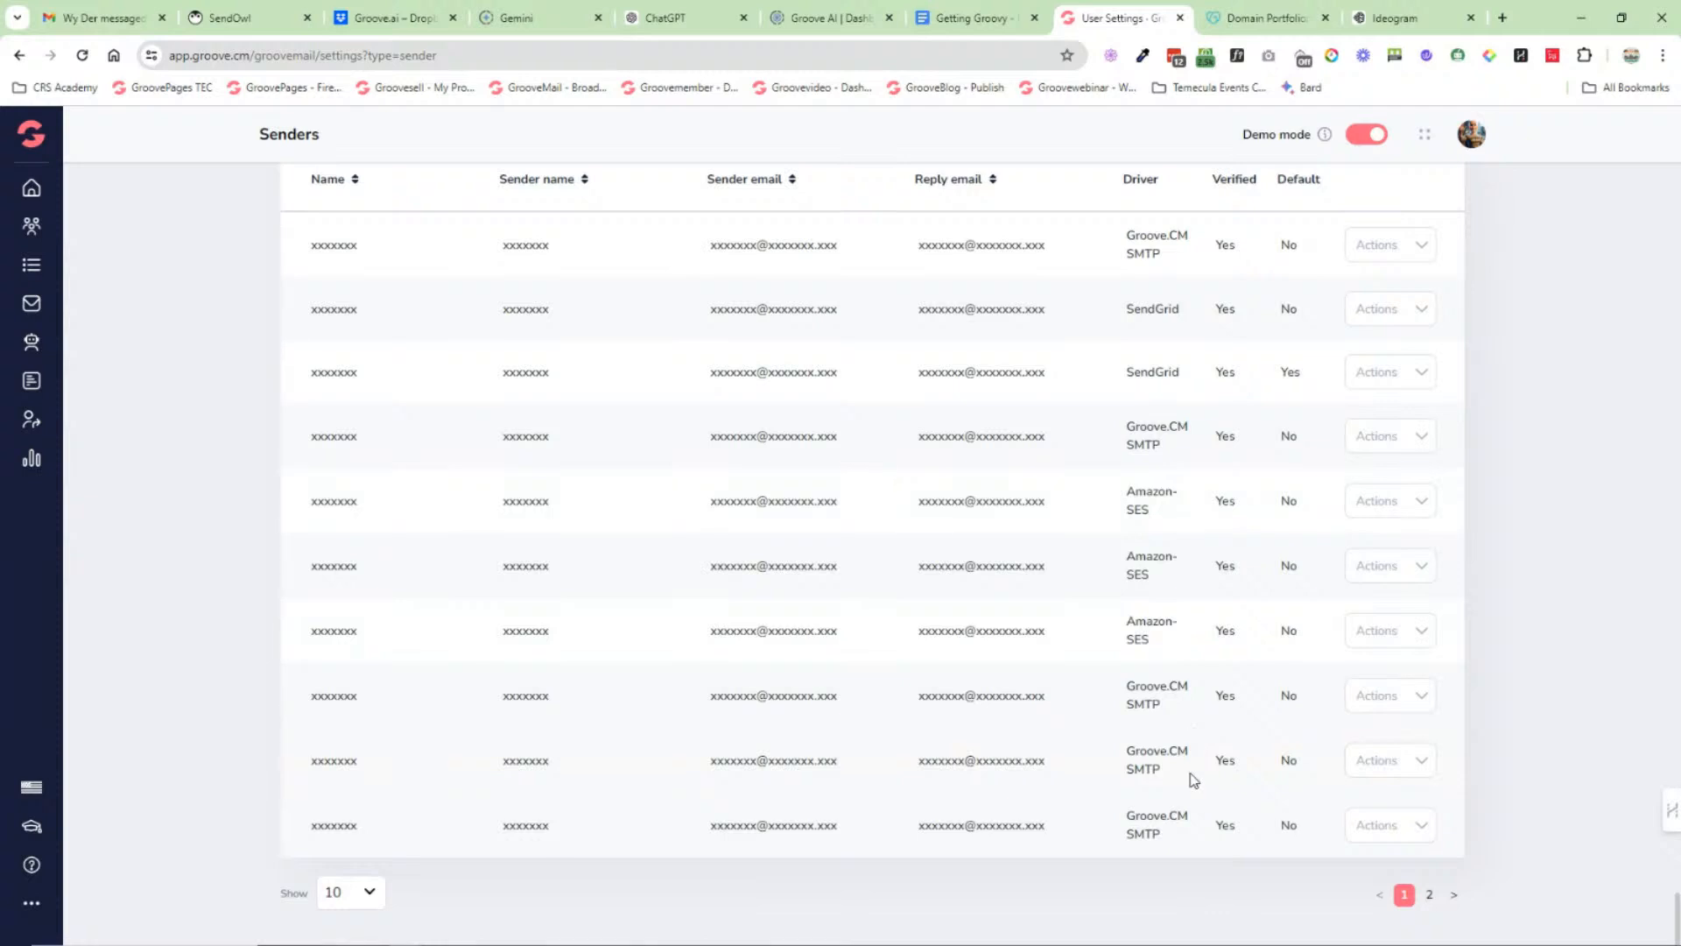
scroll(1069, 676, up, 2)
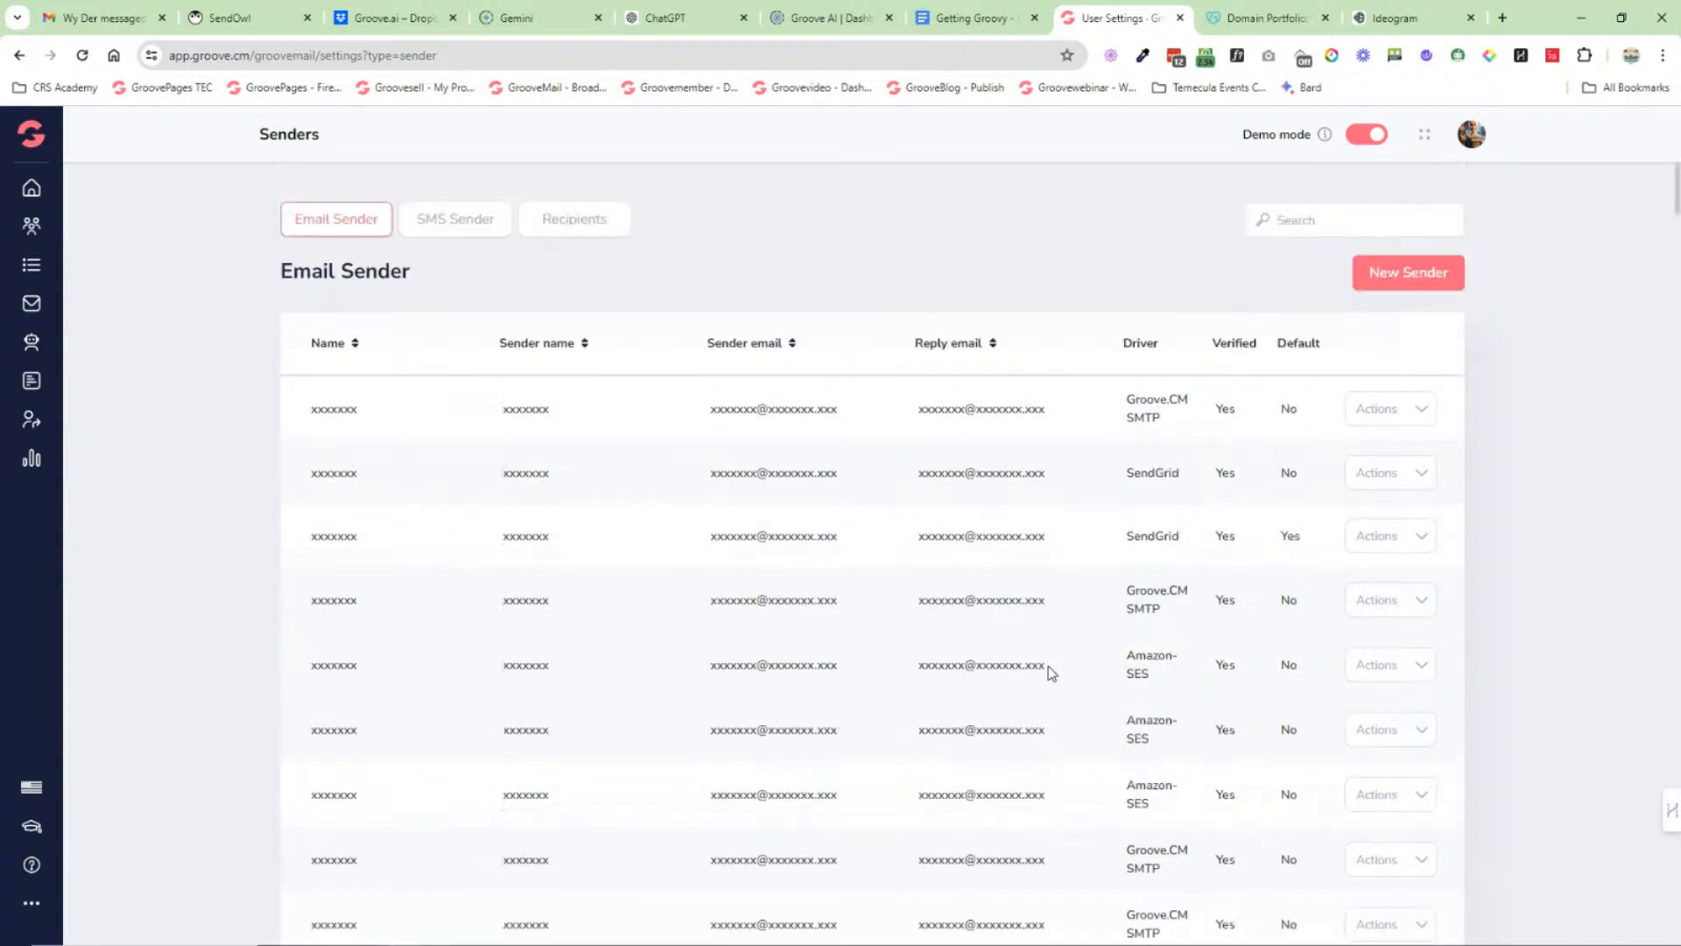
Step: Start a new email sender and compare the settings for the MailGun, SendGrid, SparkPost and Amazon-SES SMTP drivers
click(1406, 276)
scroll(284, 716, down, 1)
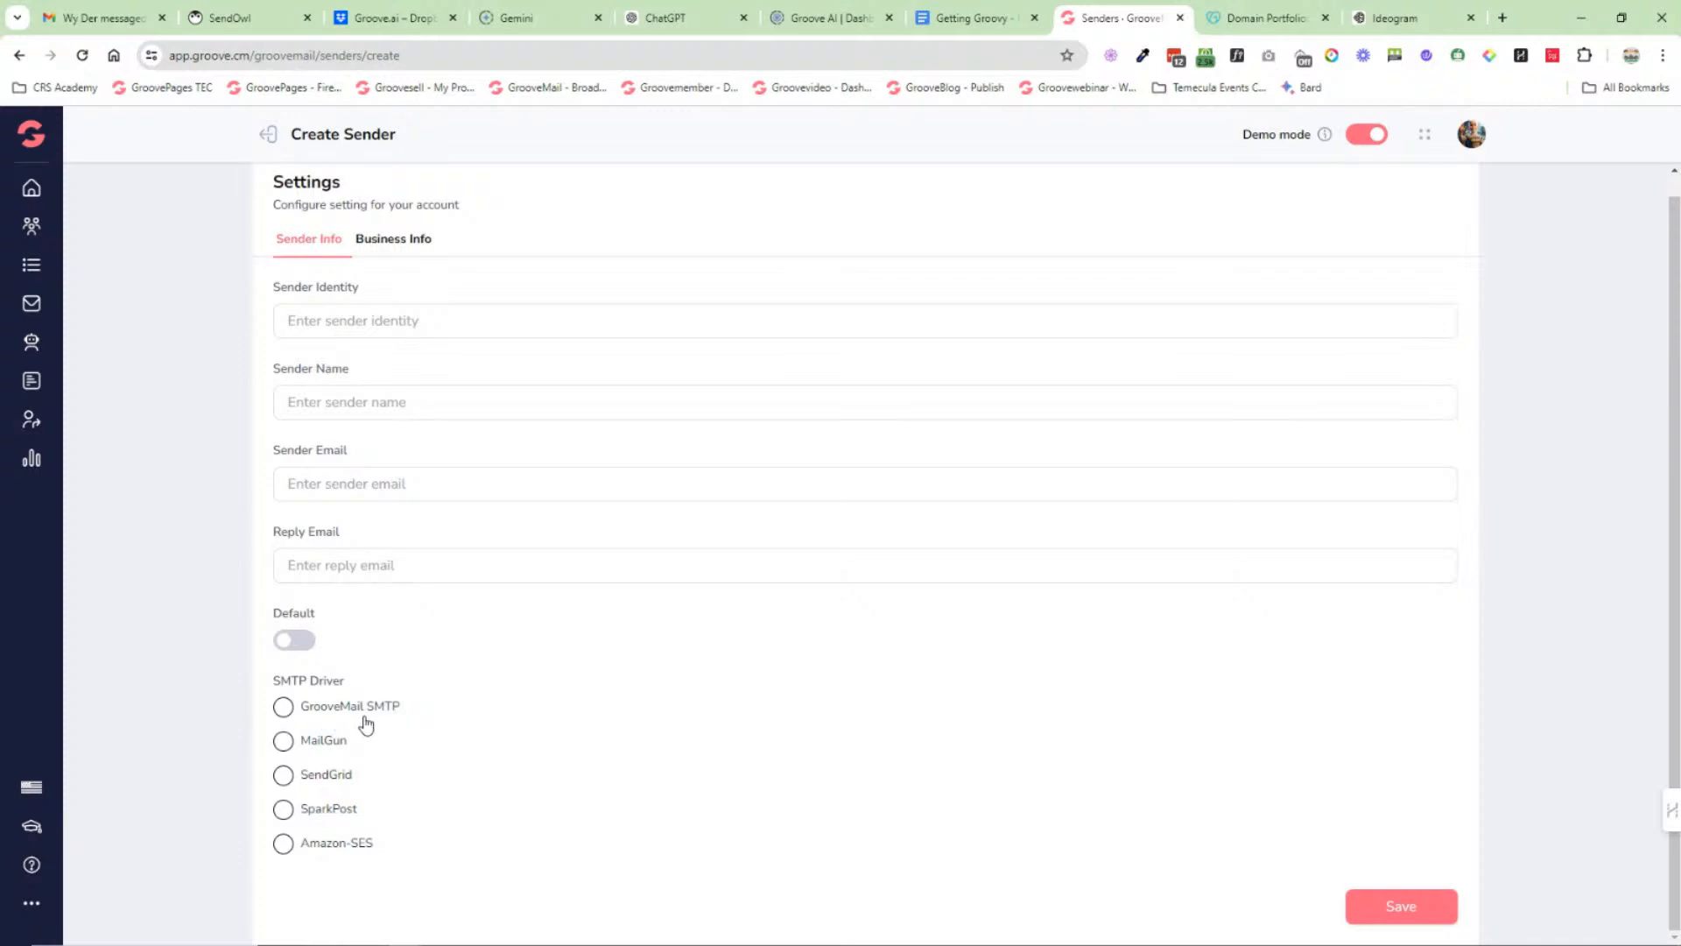
click(283, 742)
scroll(298, 718, down, 4)
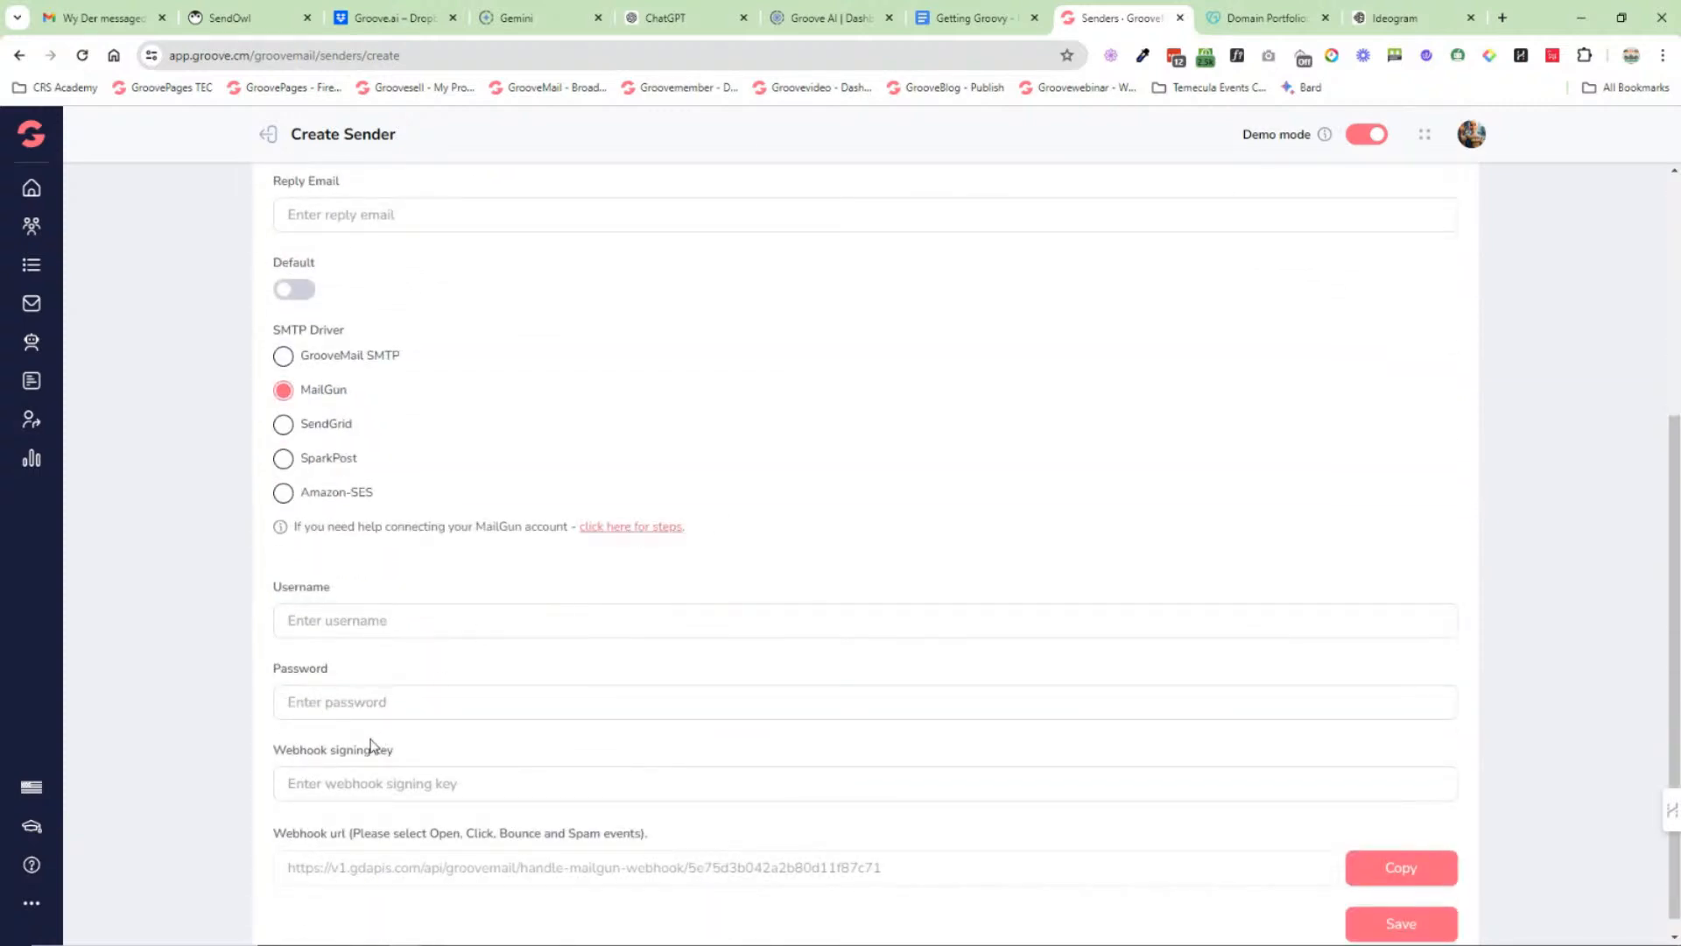
click(283, 425)
click(283, 603)
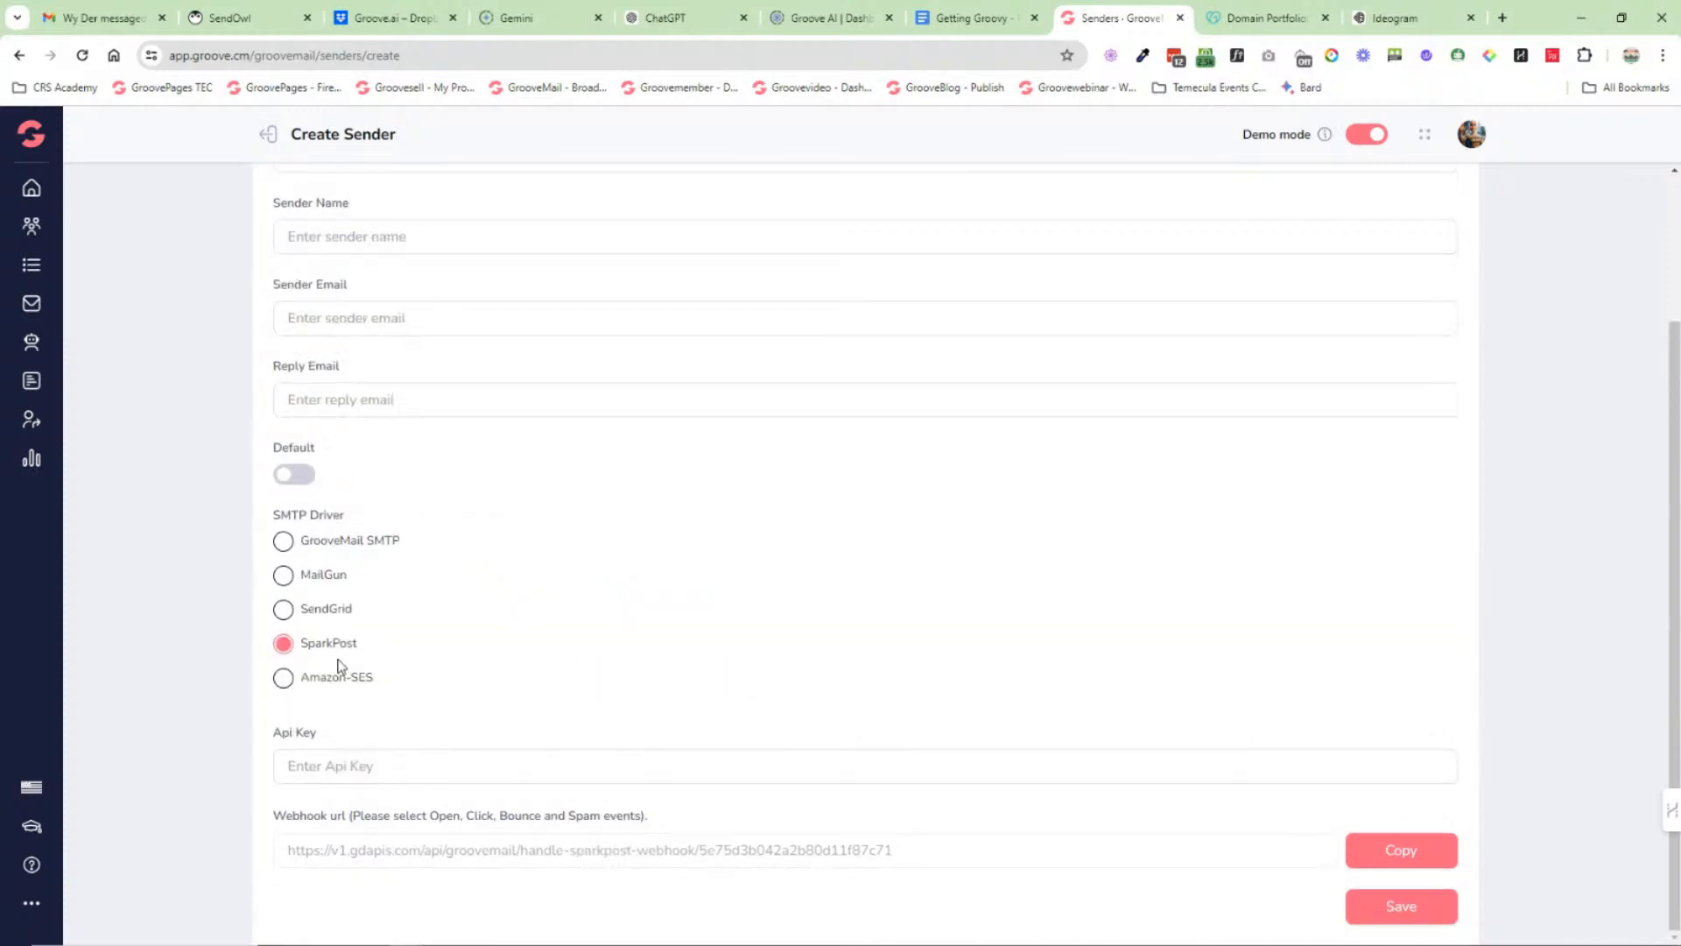
click(284, 679)
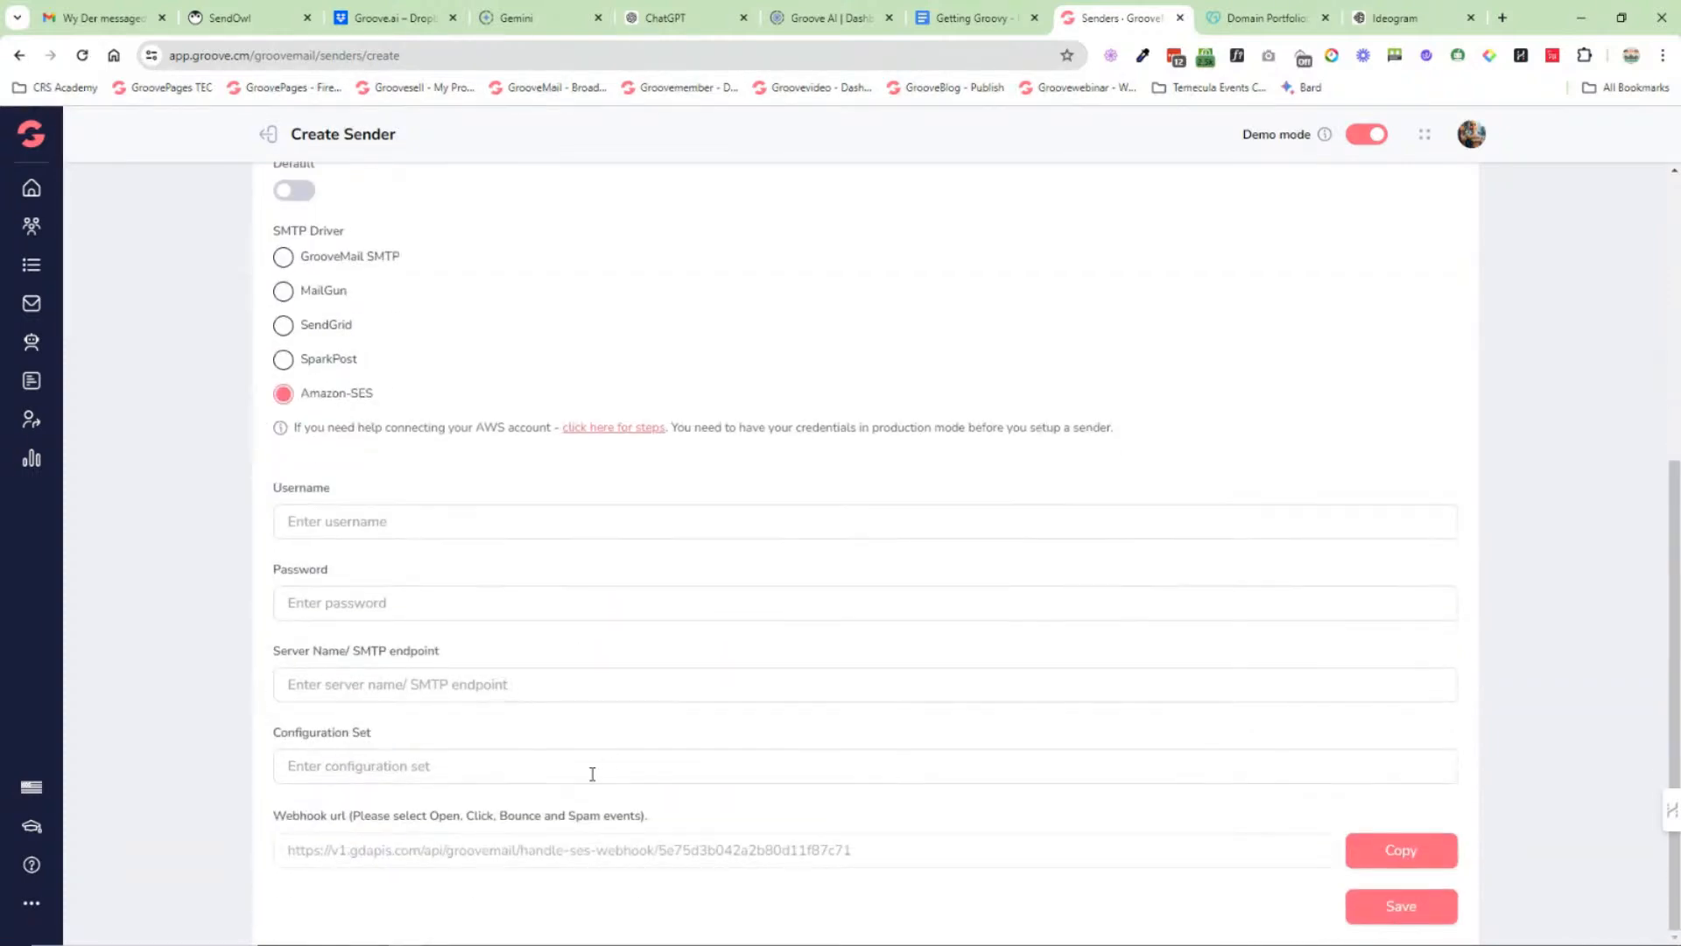
Step: Review the new sender's identity fields and view its business information fields
scroll(662, 753, up, 5)
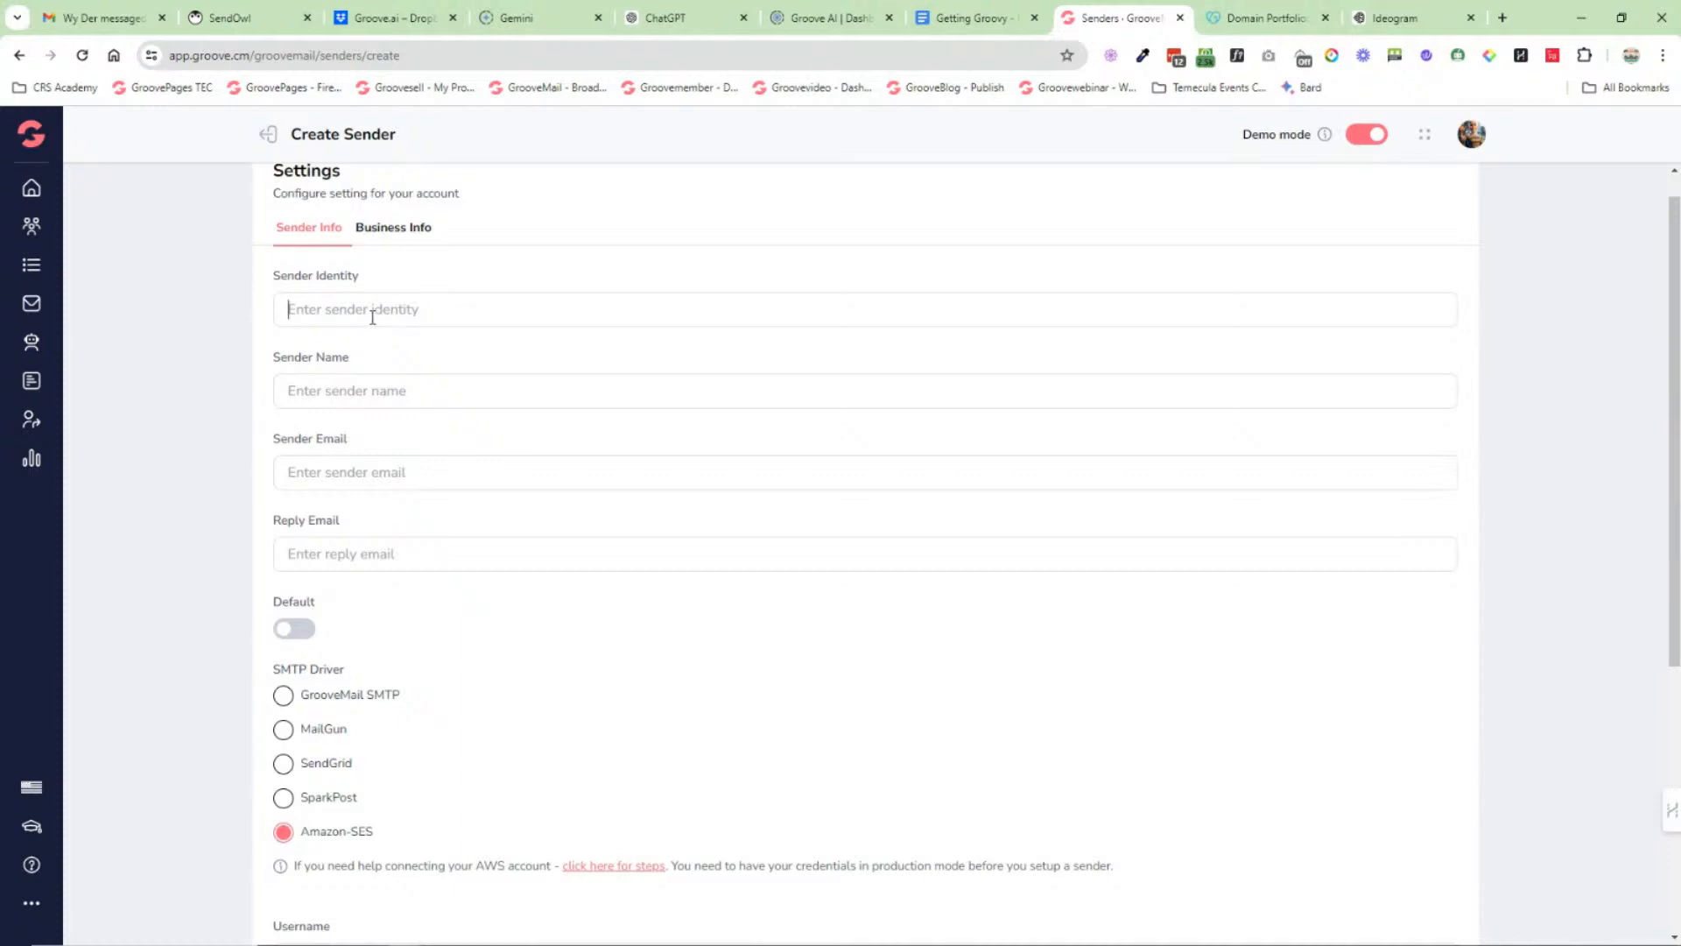
click(362, 313)
click(399, 230)
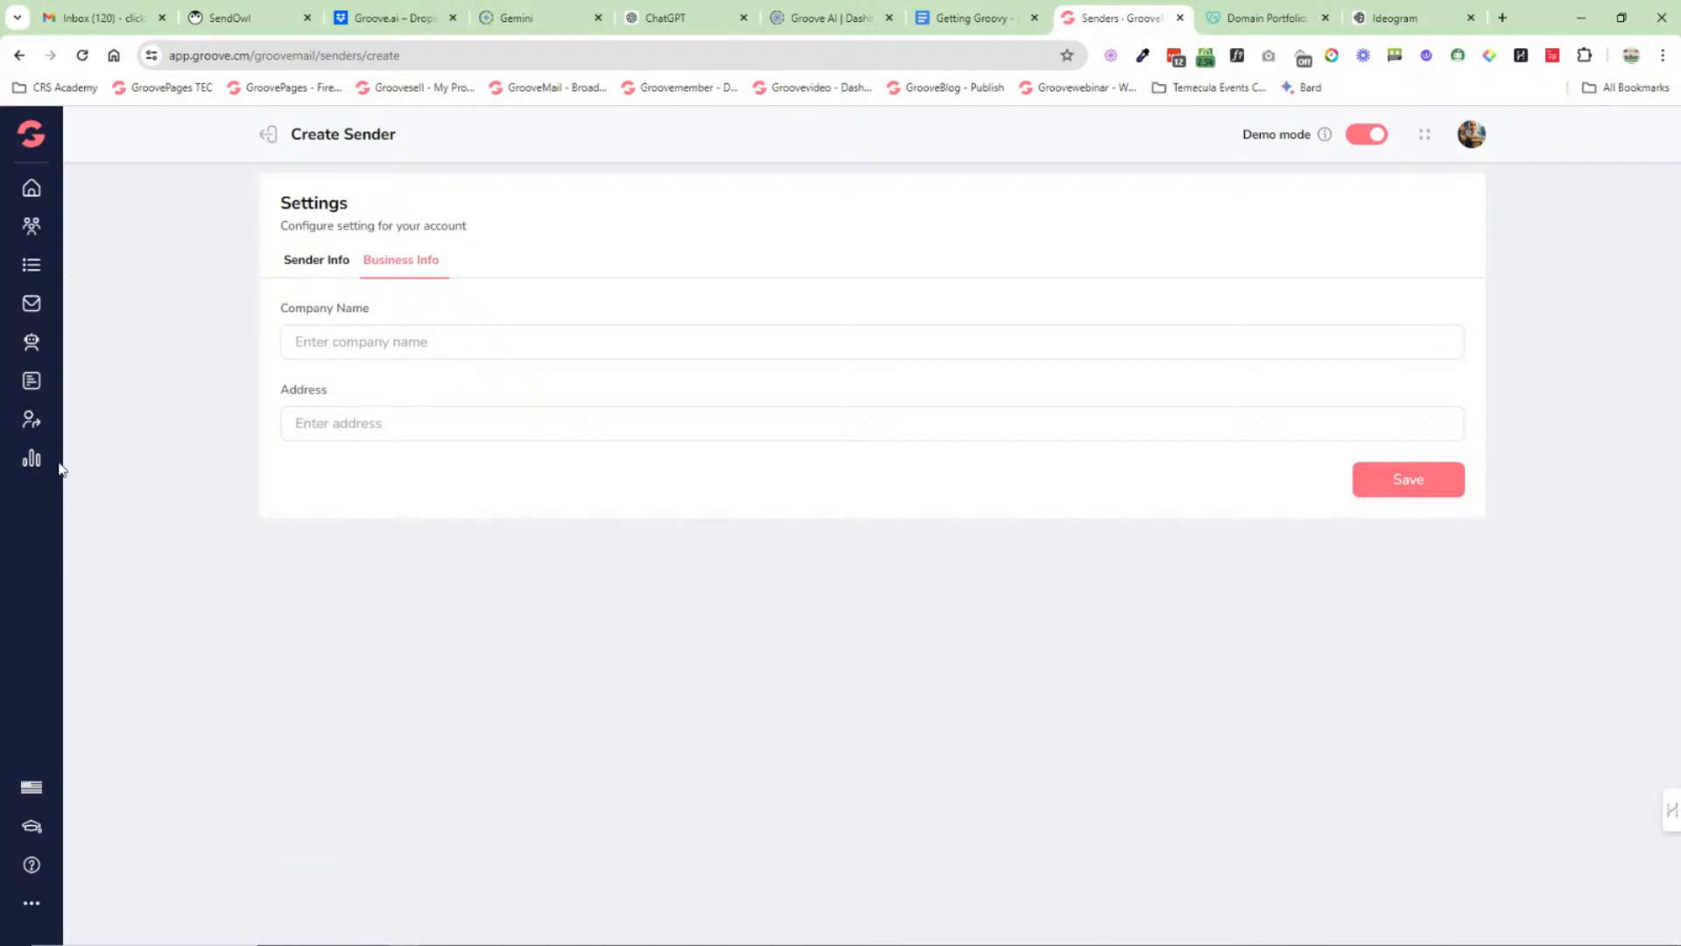
Step: Return to the Groove dashboard and check the orientation steps in the Getting Groovy roadmap in Google Docs
click(31, 133)
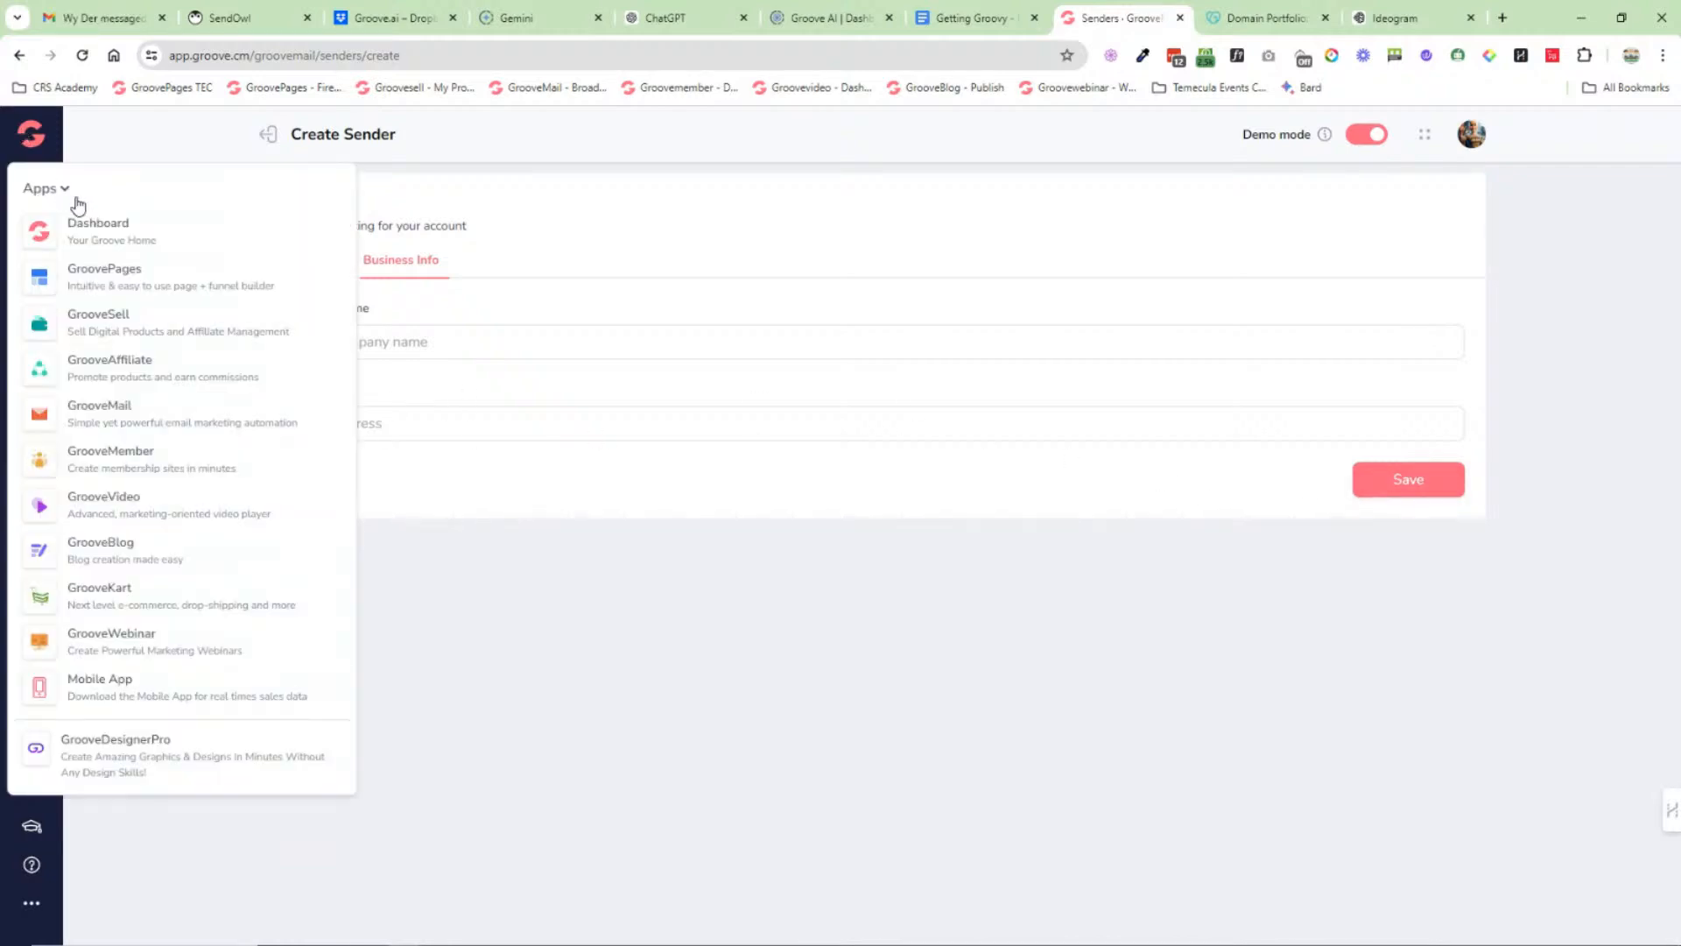
click(131, 232)
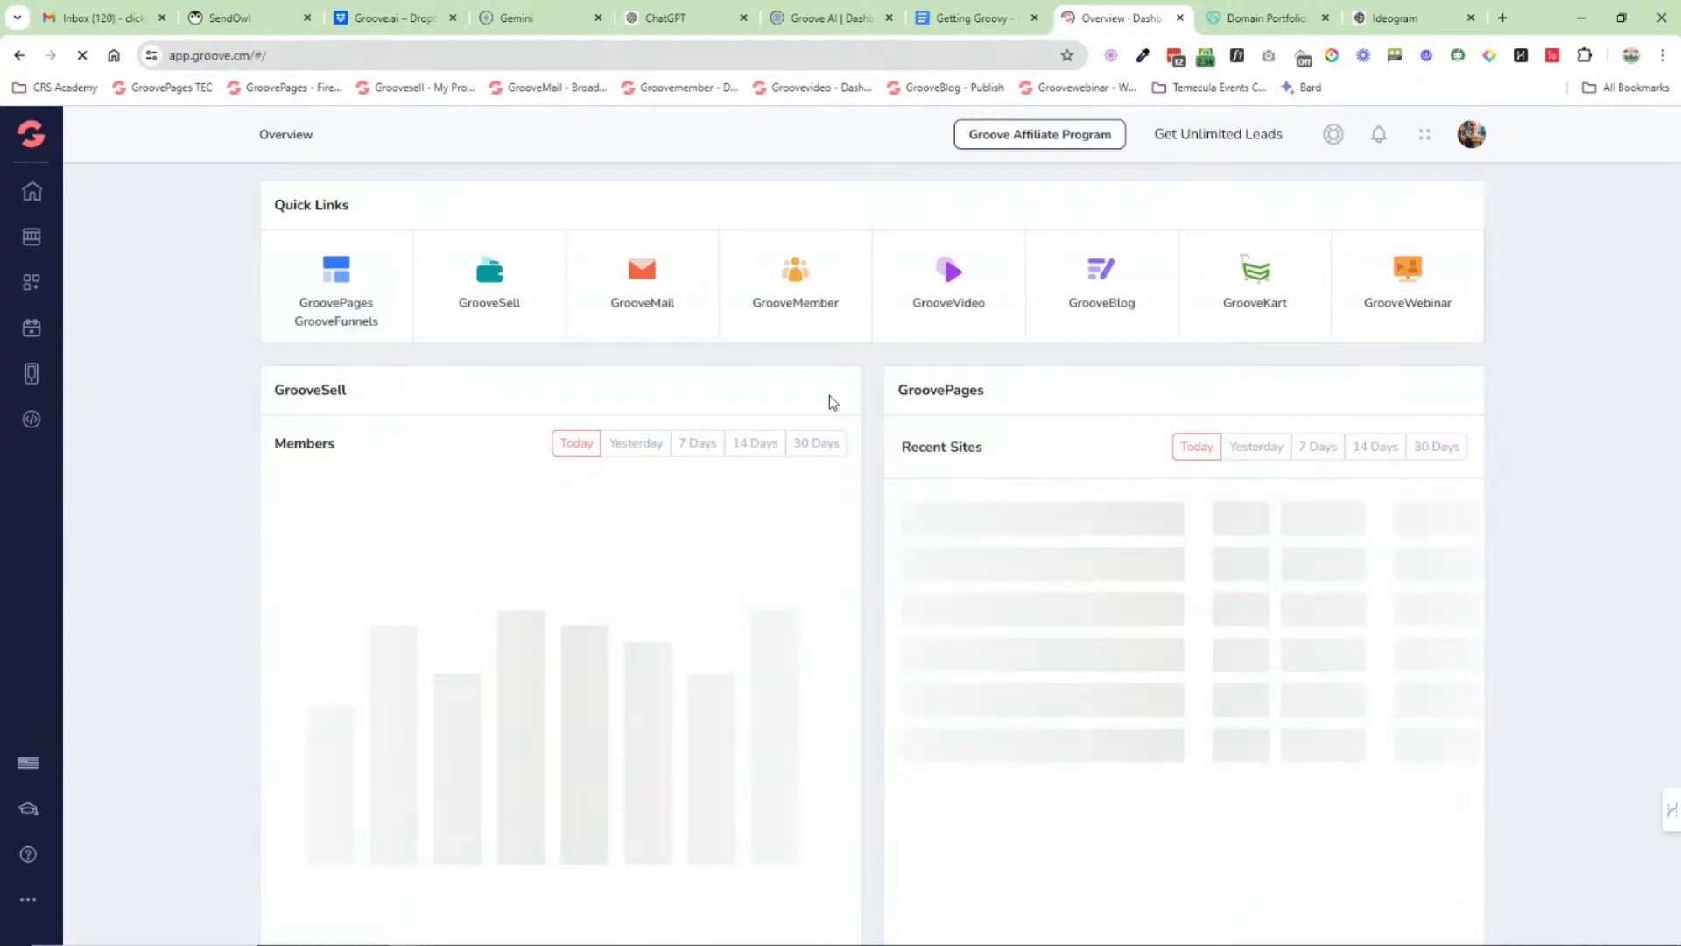
click(972, 18)
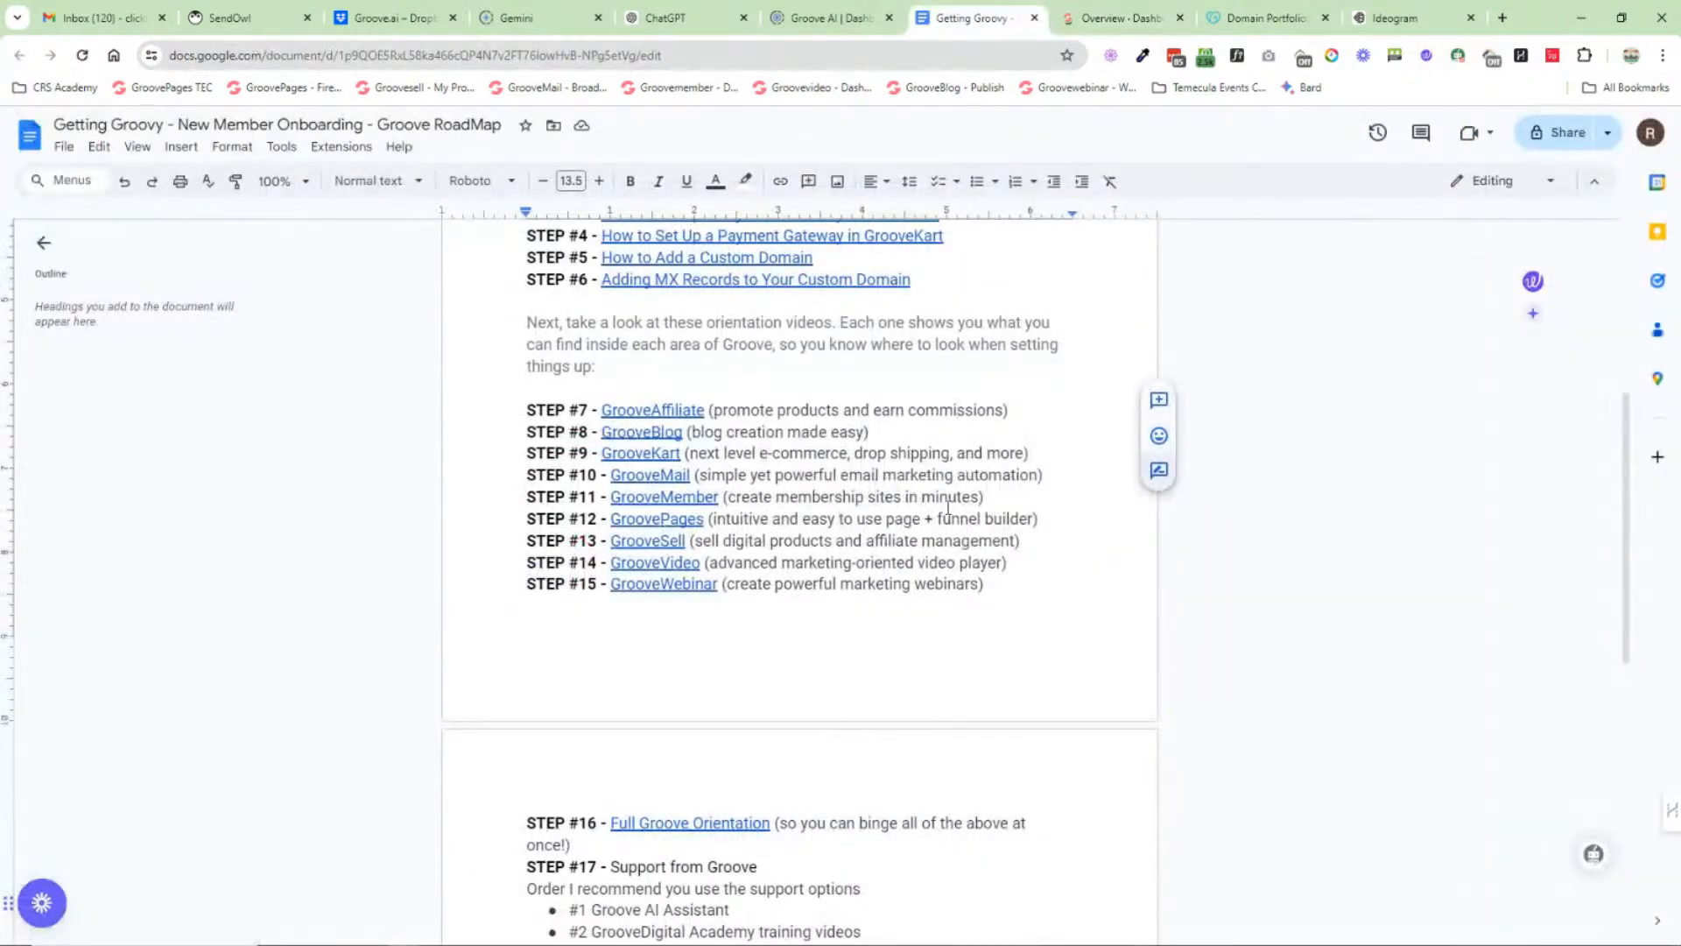
scroll(754, 523, down, 2)
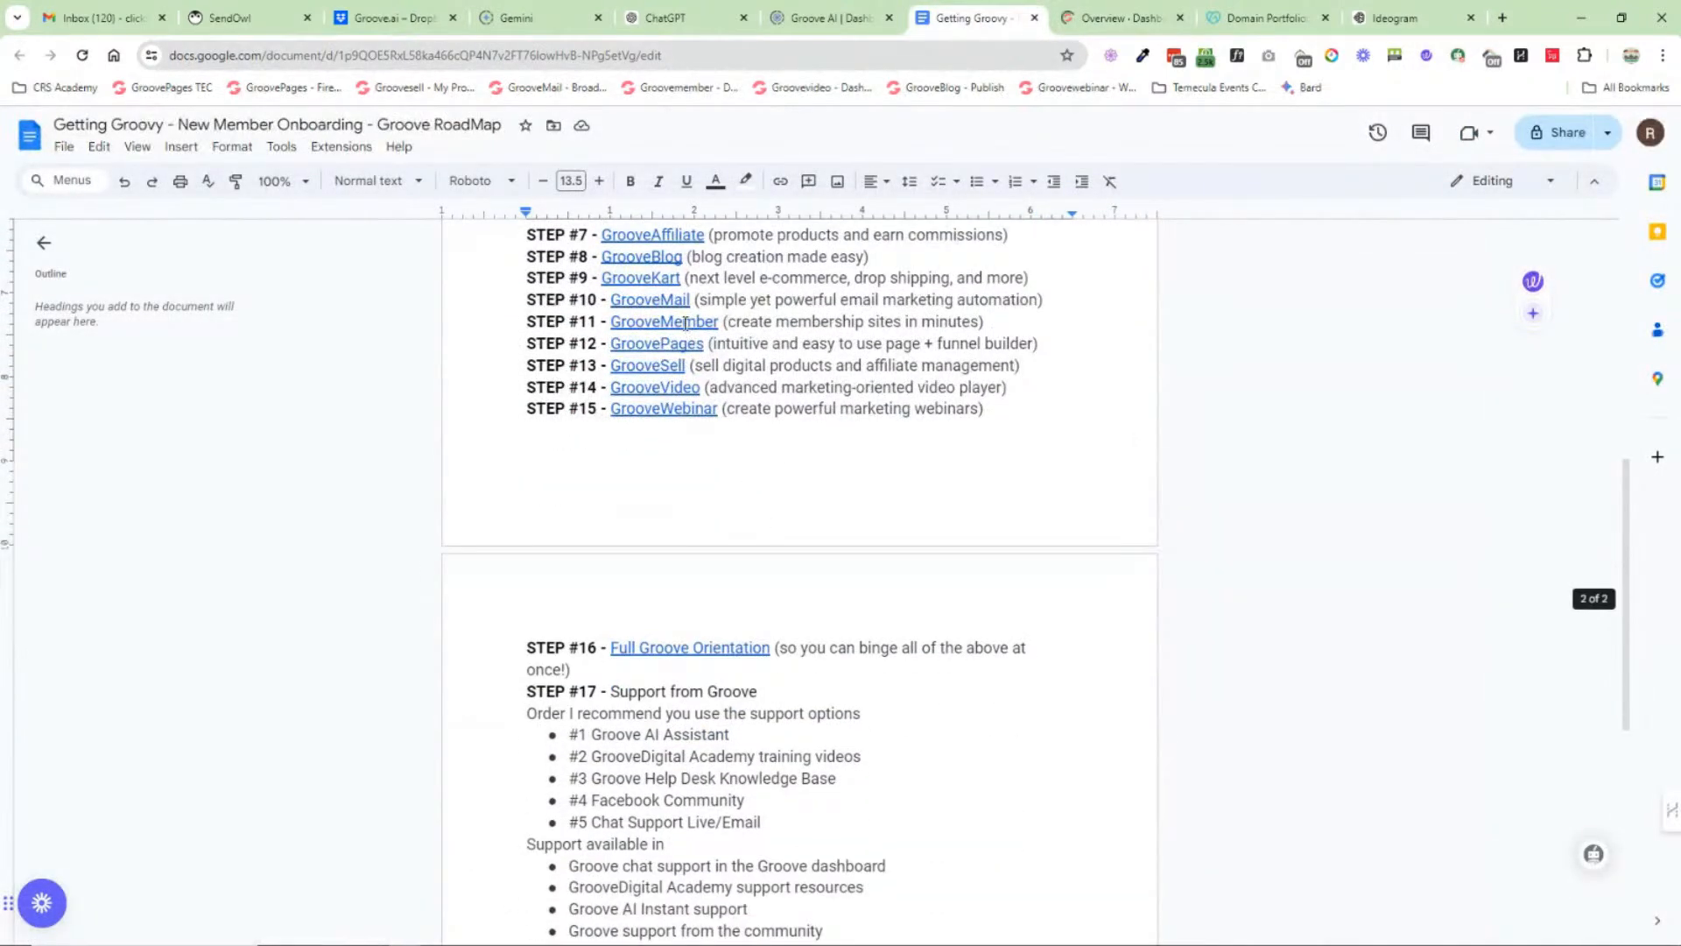
Step: Switch back to Groove and open the PadelFanatics Members Area membership in GrooveMember for site customization
click(1140, 26)
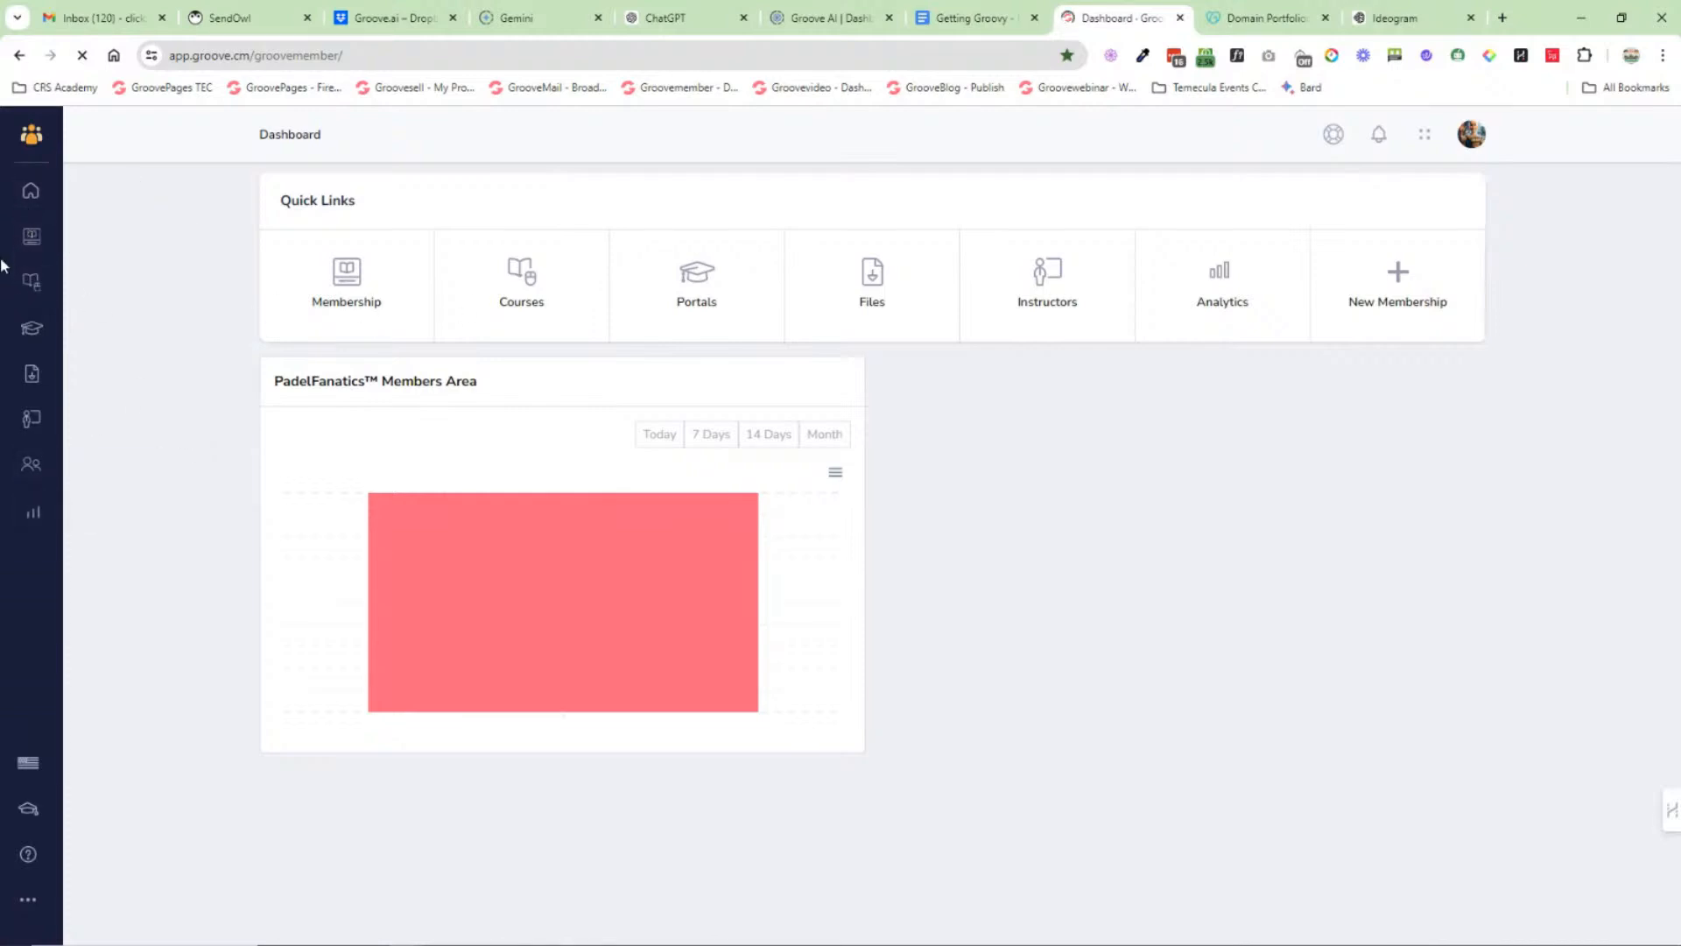
click(33, 239)
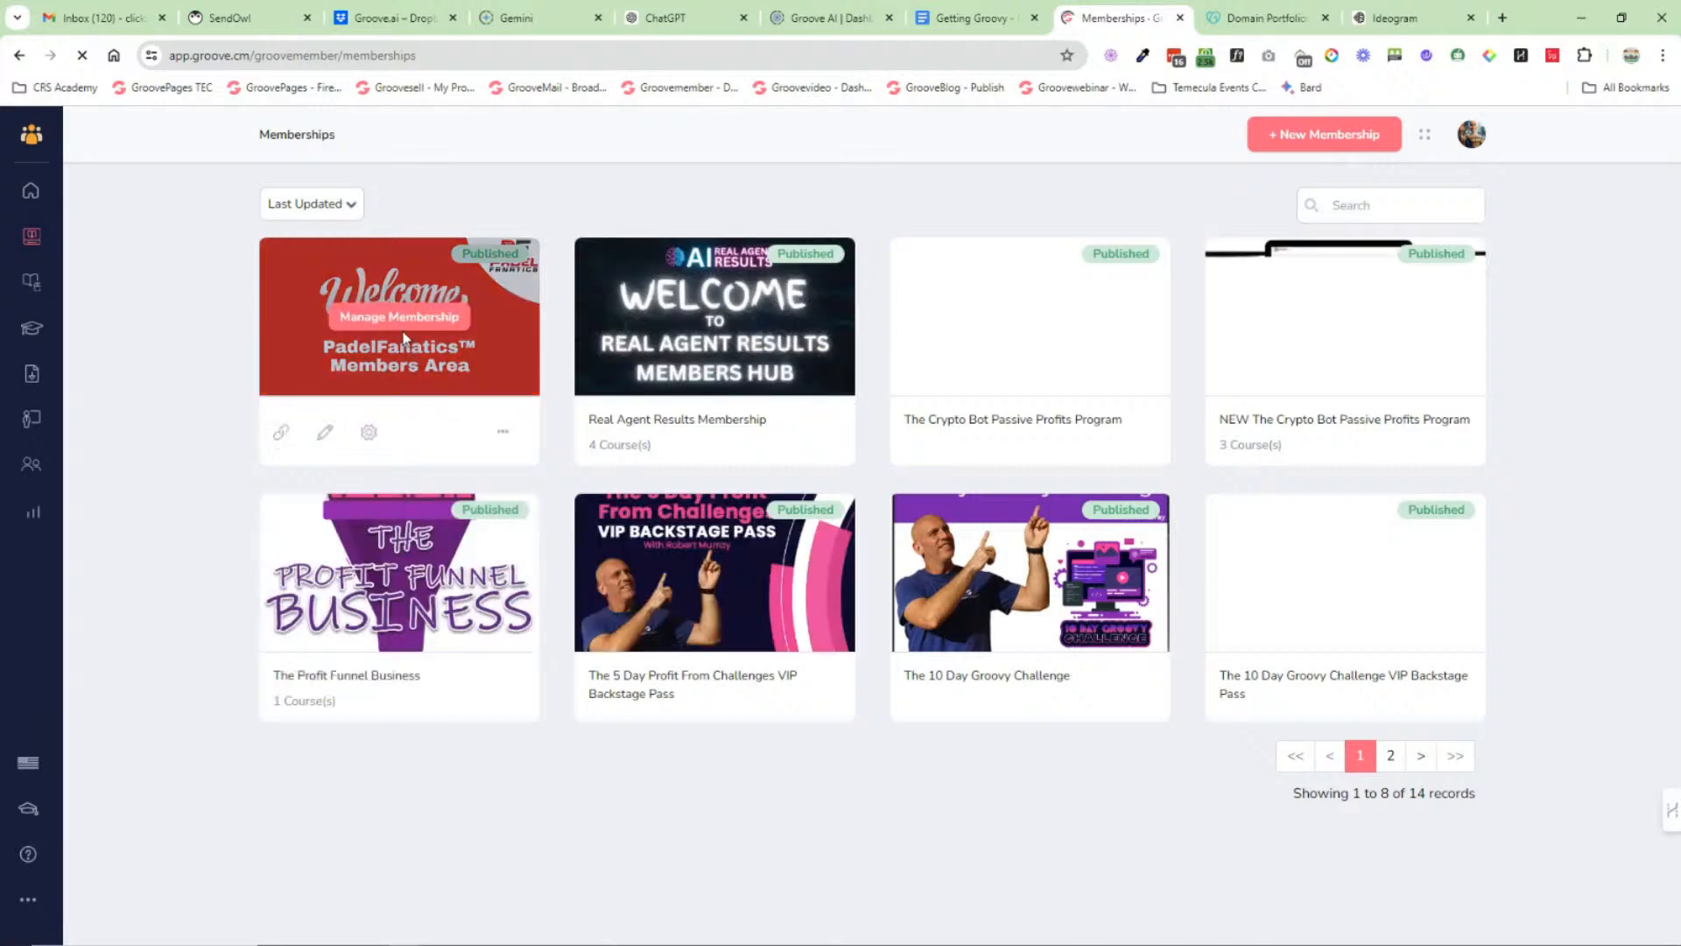
click(402, 318)
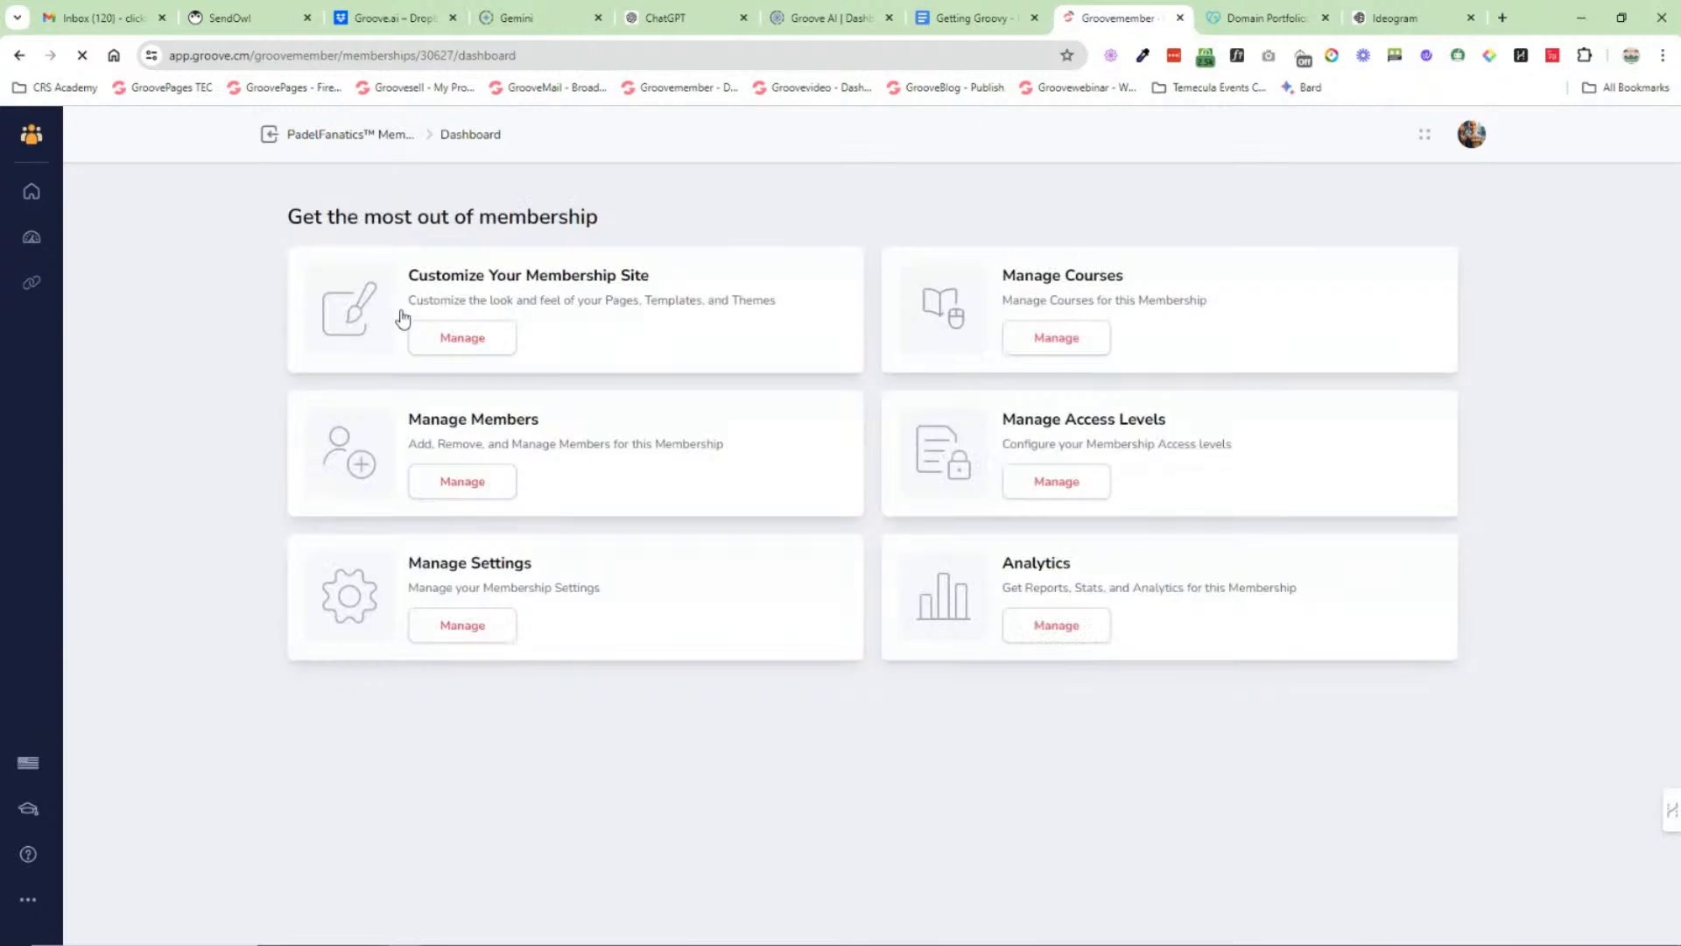
click(461, 338)
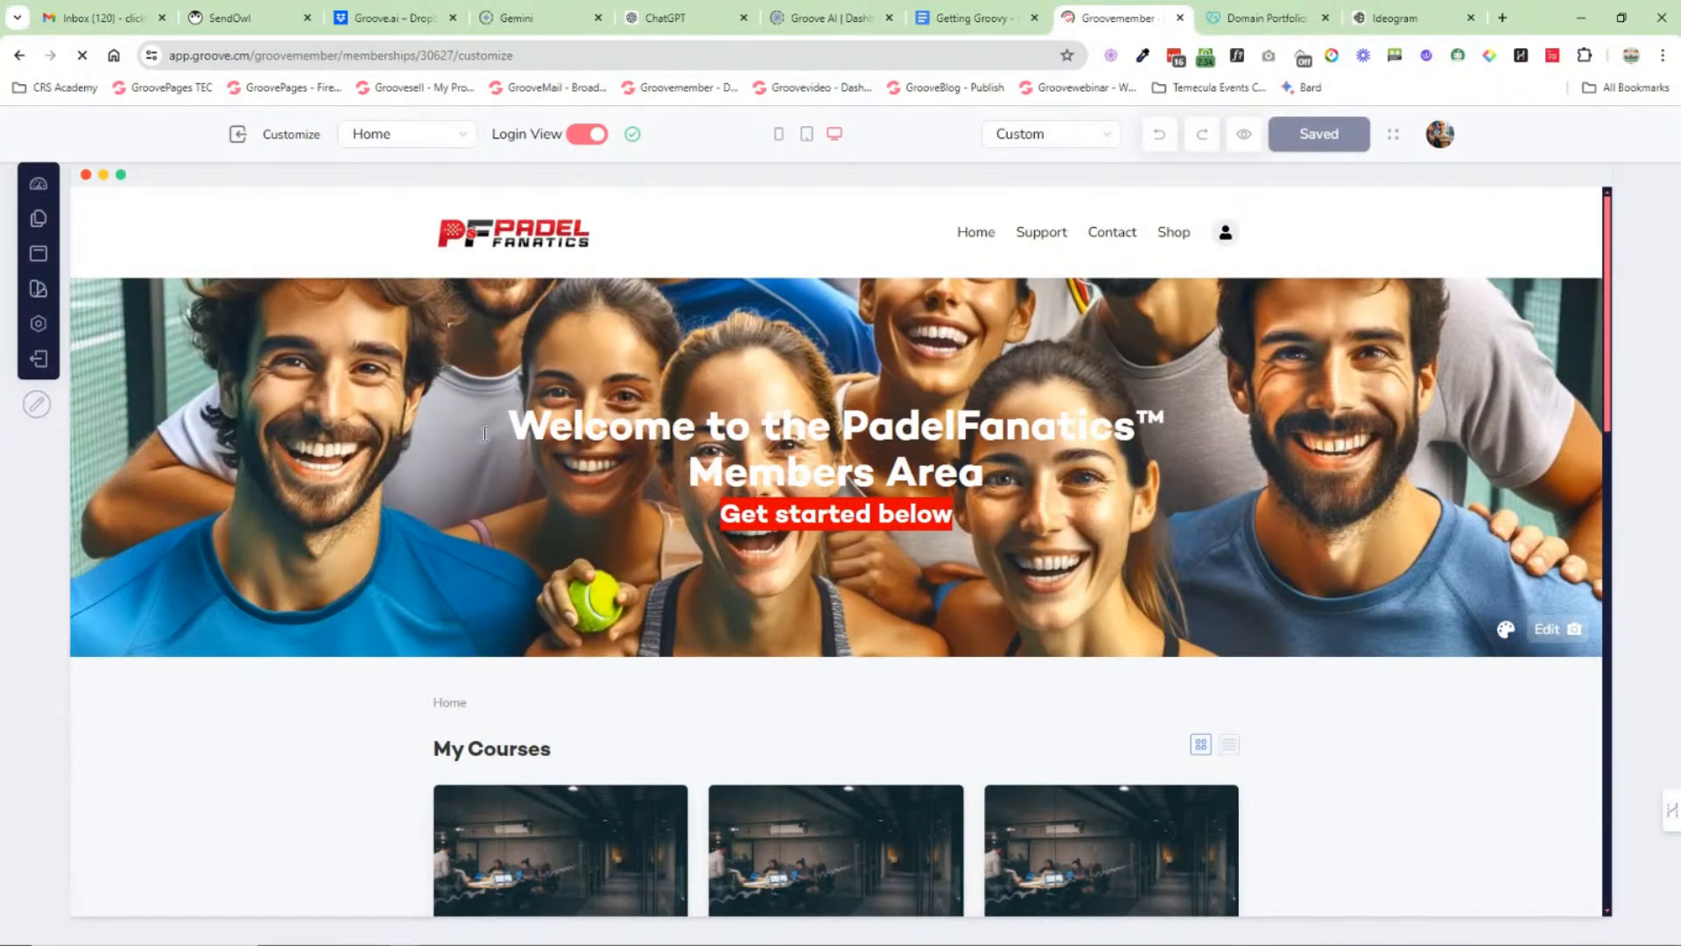
Step: Examine the membership home page, trying the list and grid layouts for My Courses and reviewing the welcome section
scroll(496, 440, down, 4)
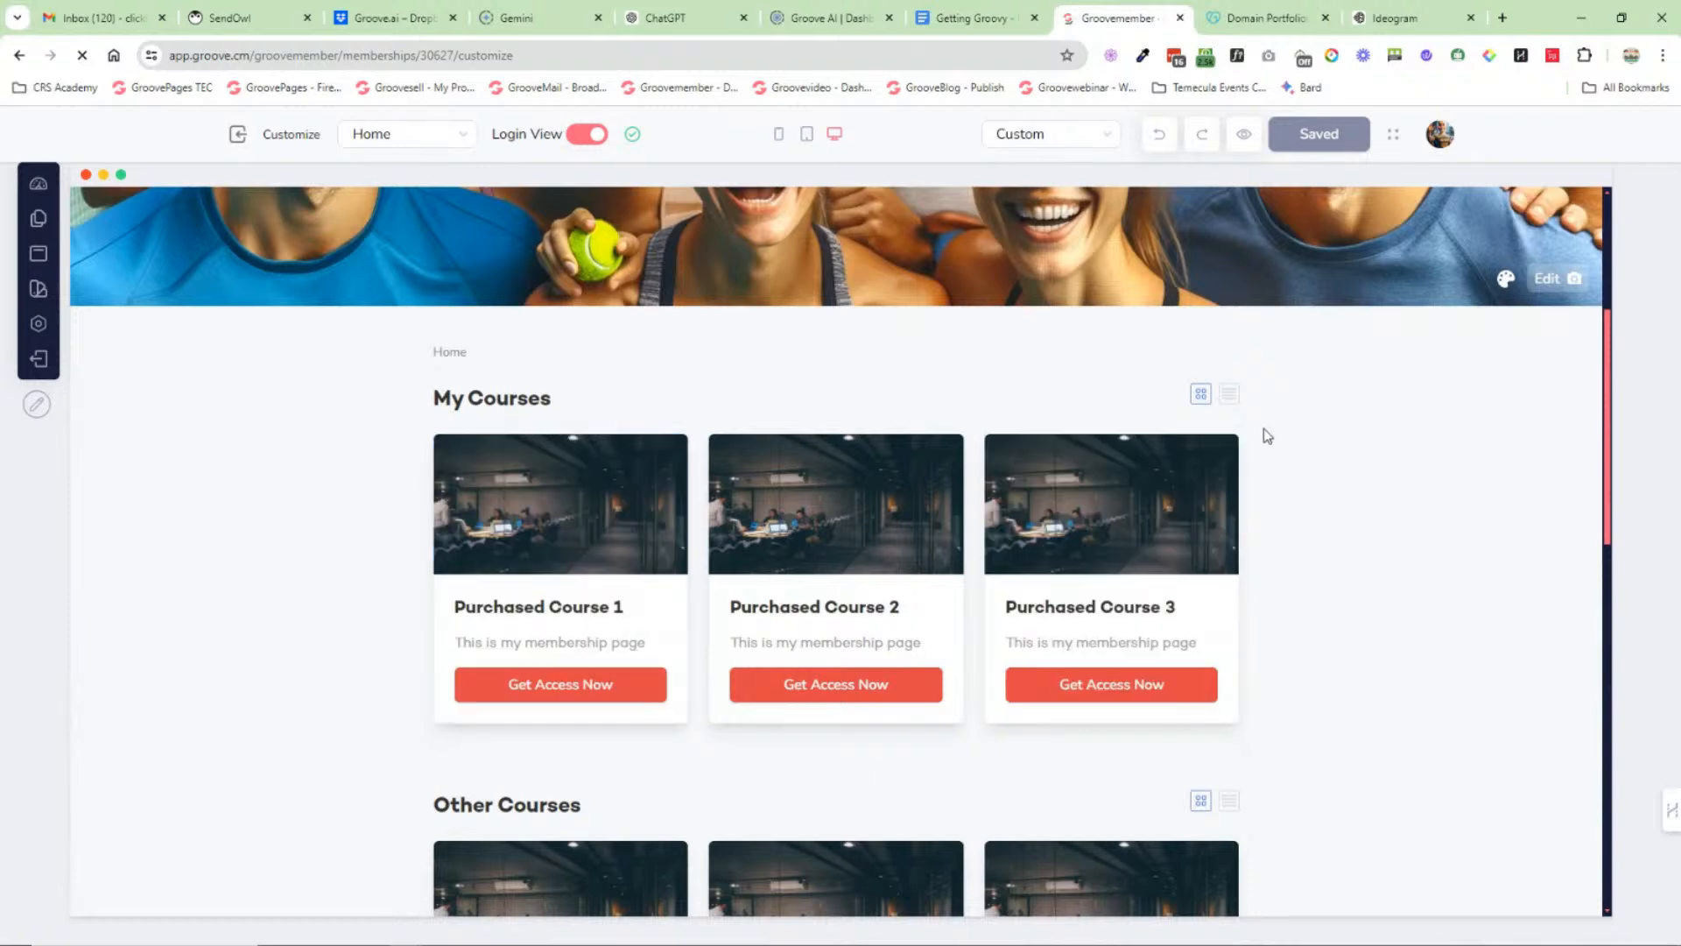
click(1229, 394)
click(1200, 394)
scroll(402, 563, down, 4)
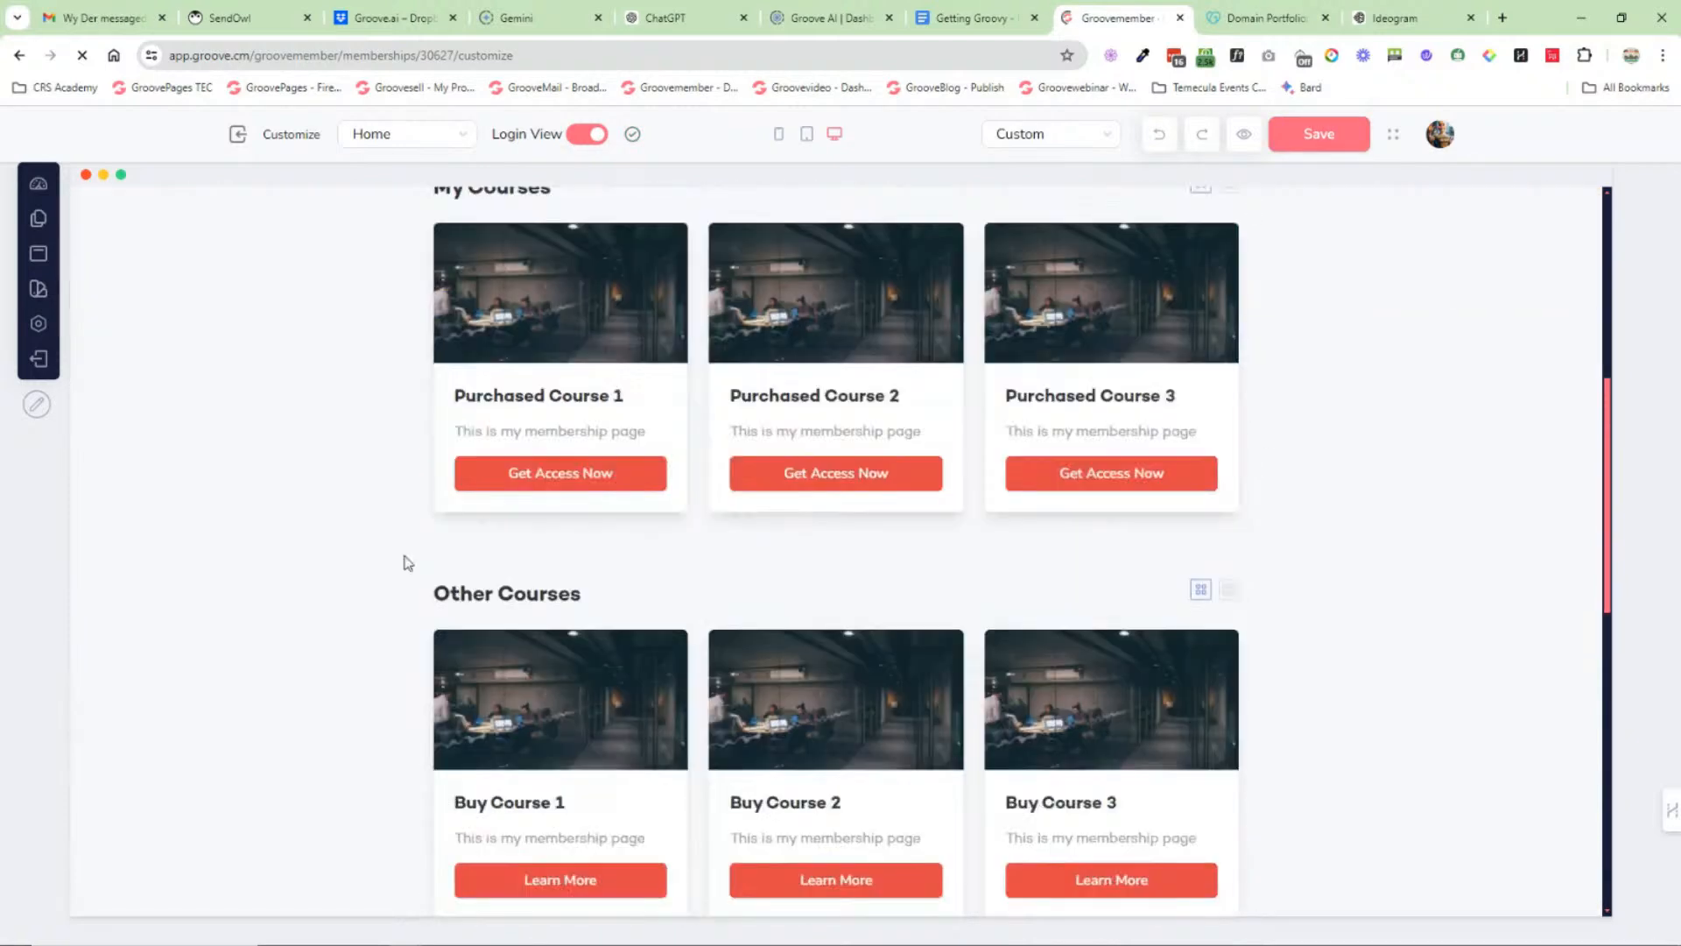
scroll(525, 402, down, 6)
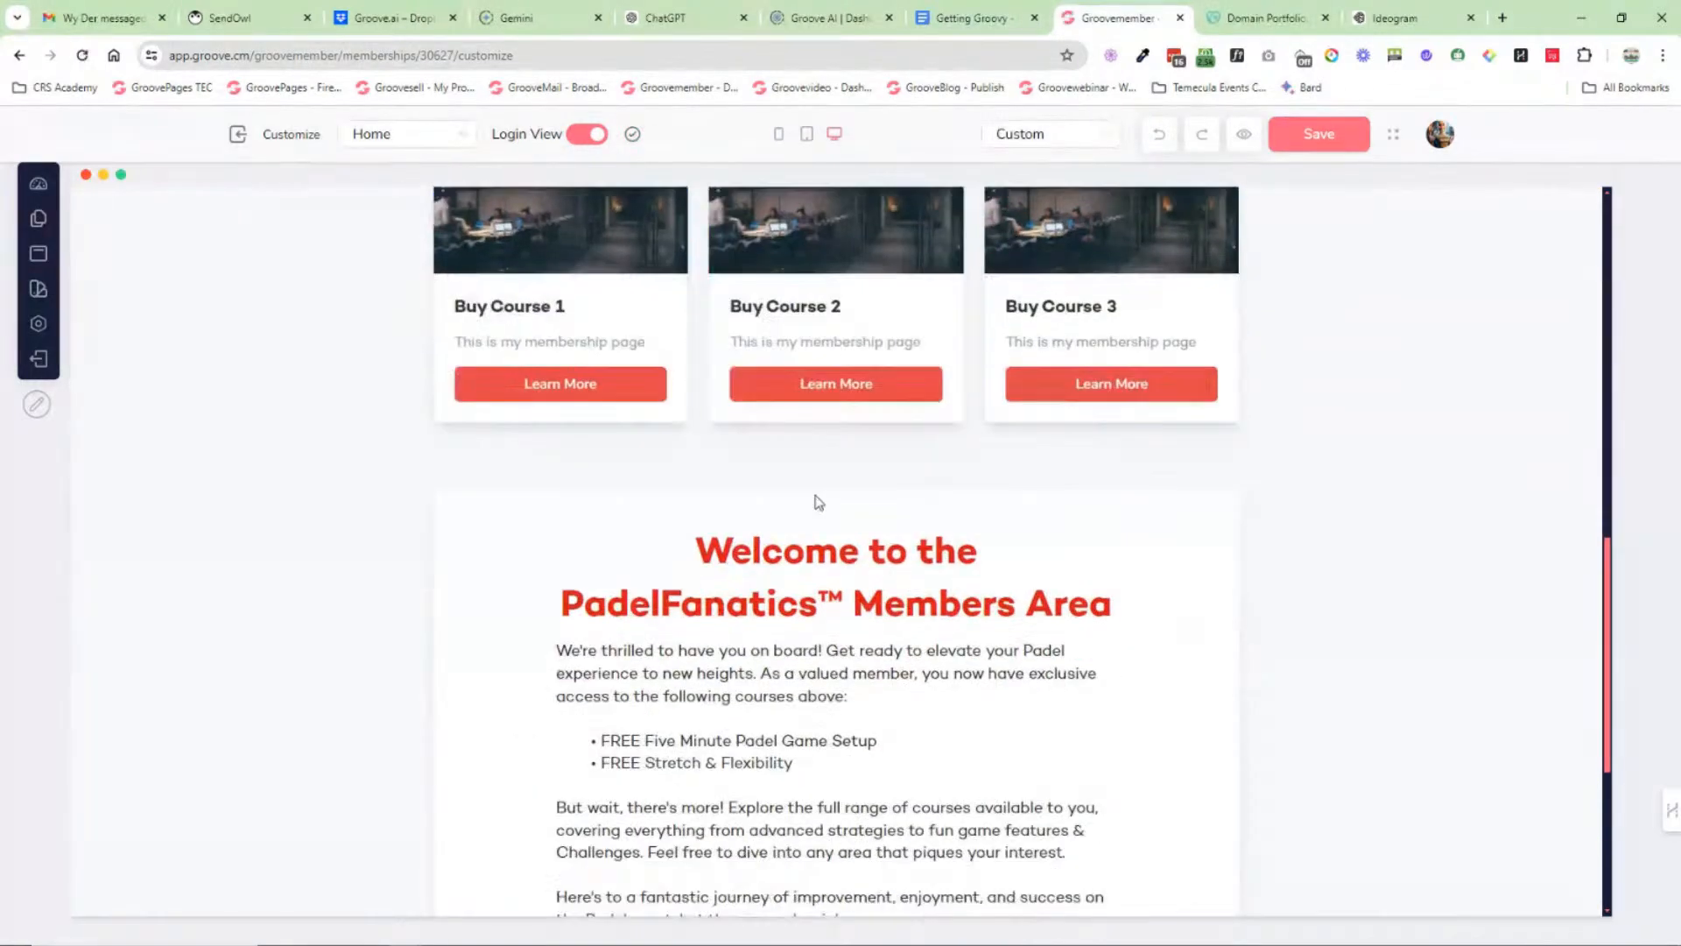
scroll(848, 493, down, 3)
scroll(723, 617, up, 15)
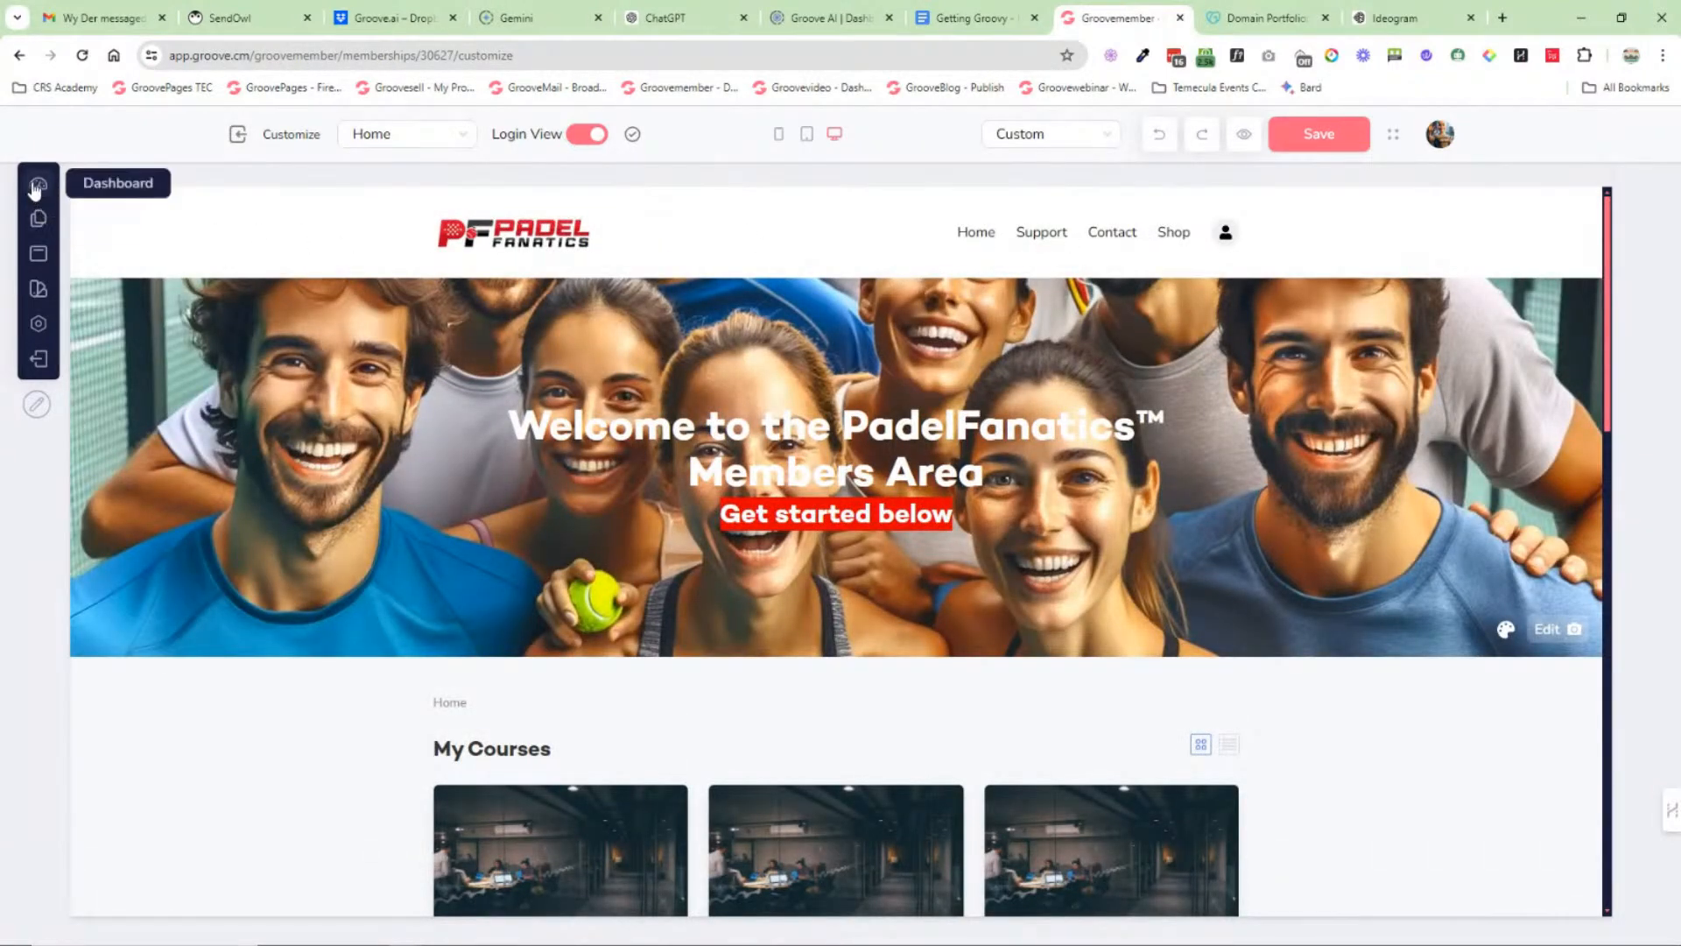
Step: Review the membership site's pages and its header and footer navigation entries
click(39, 218)
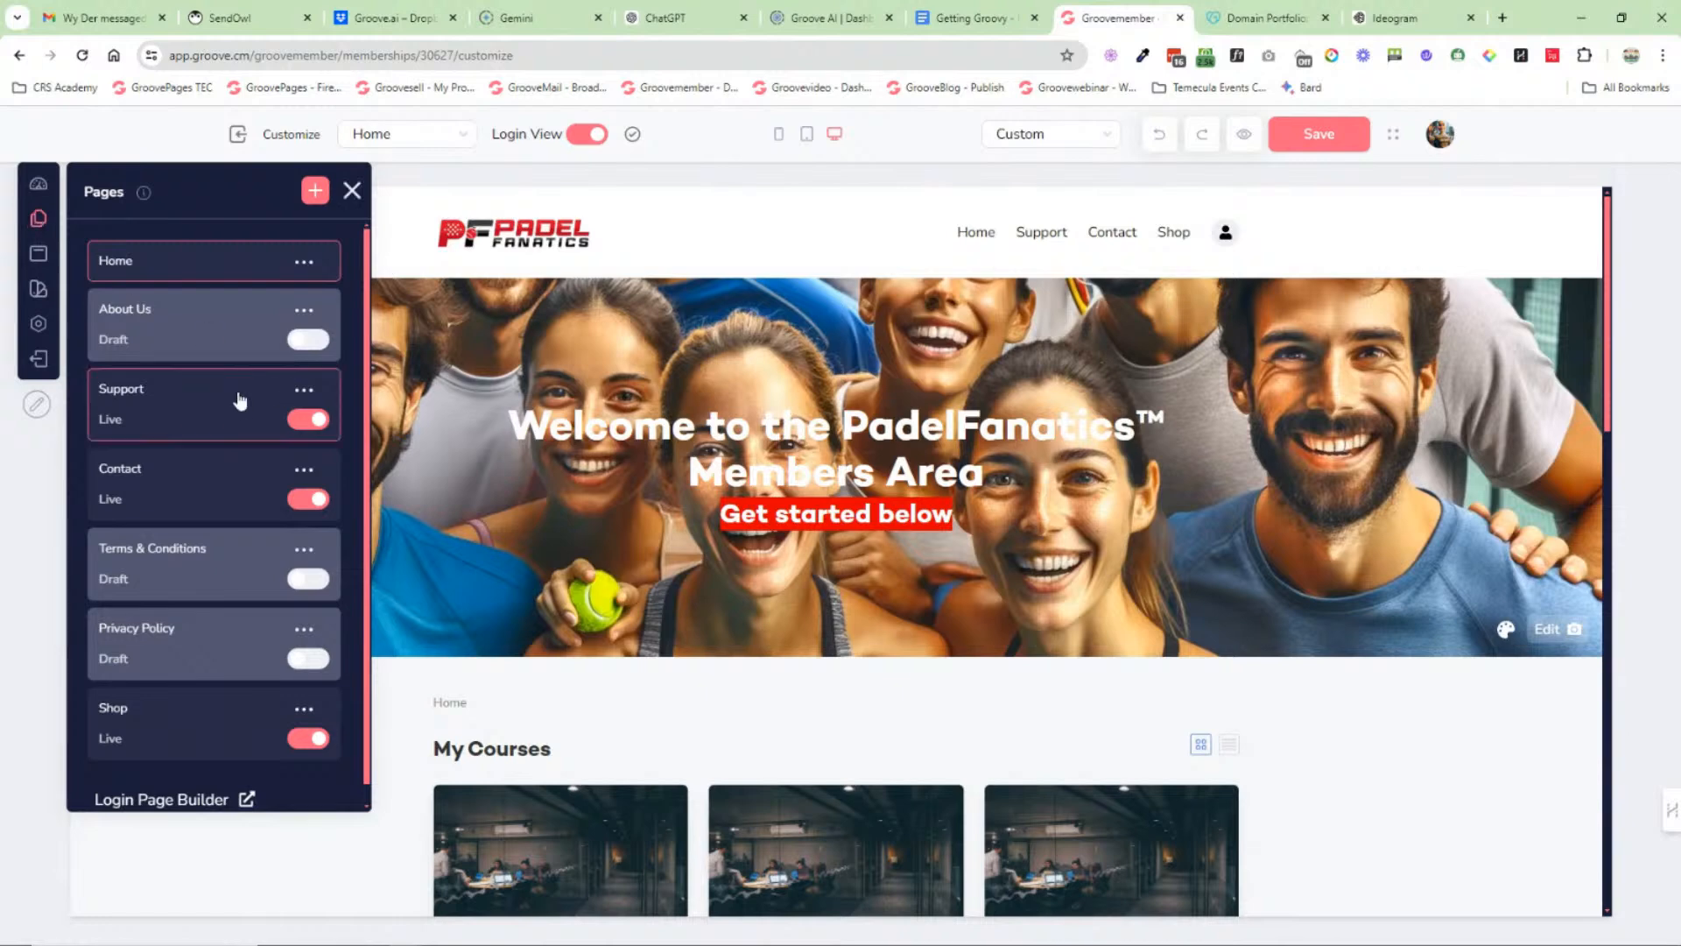
click(37, 256)
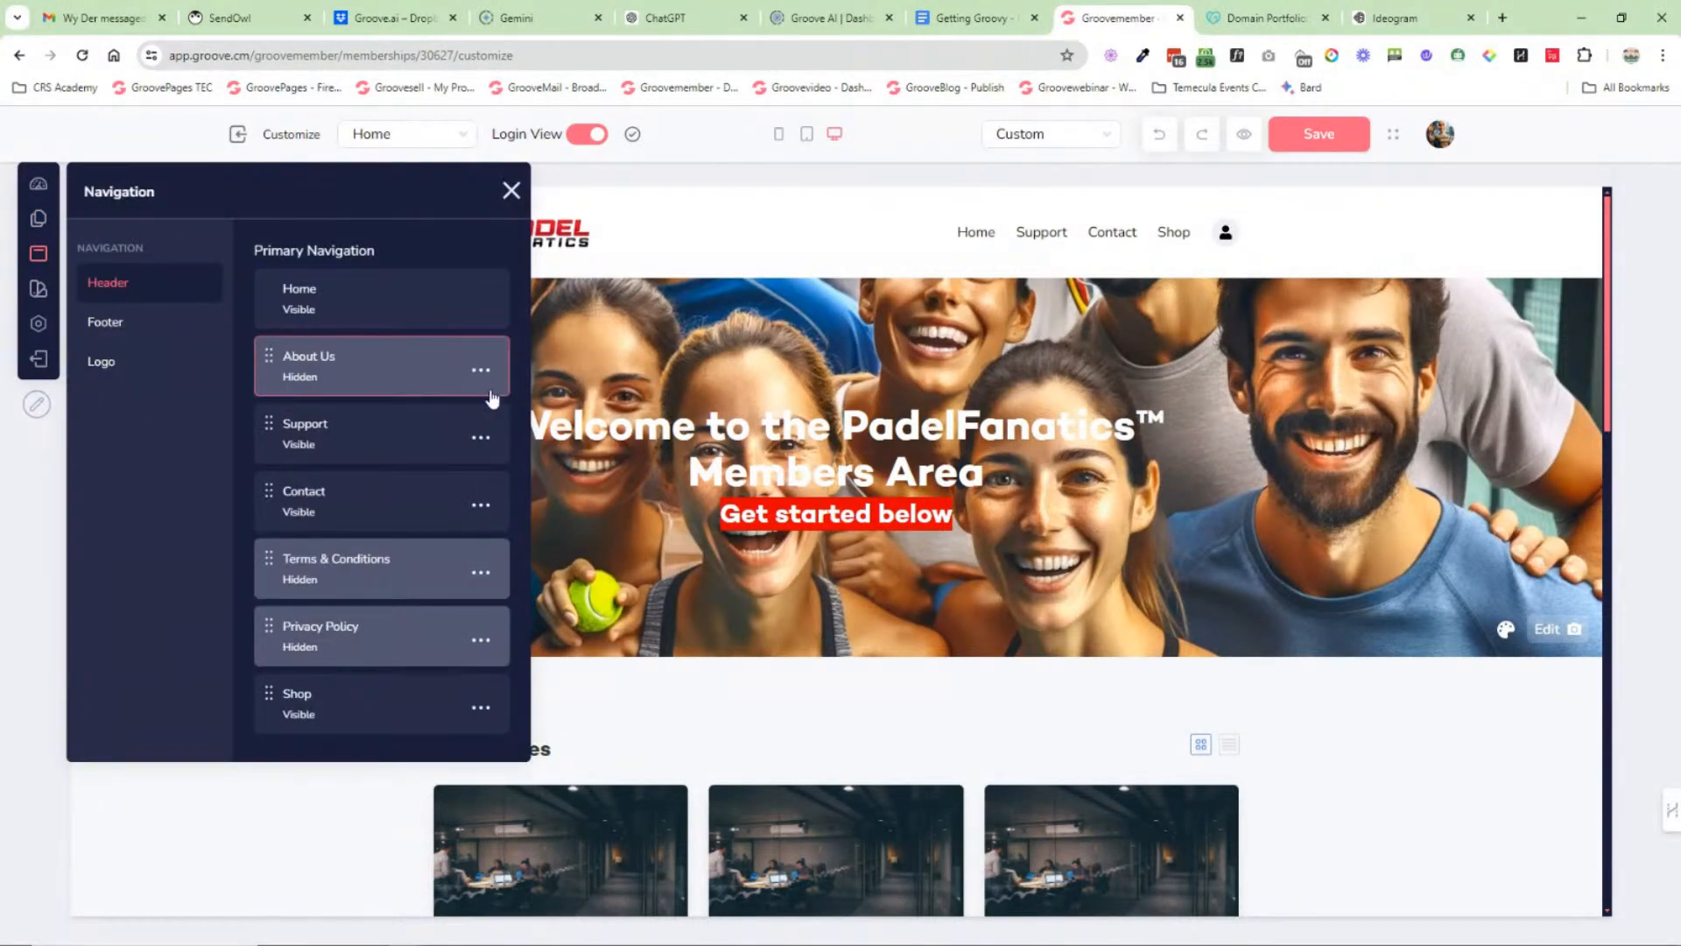
click(107, 326)
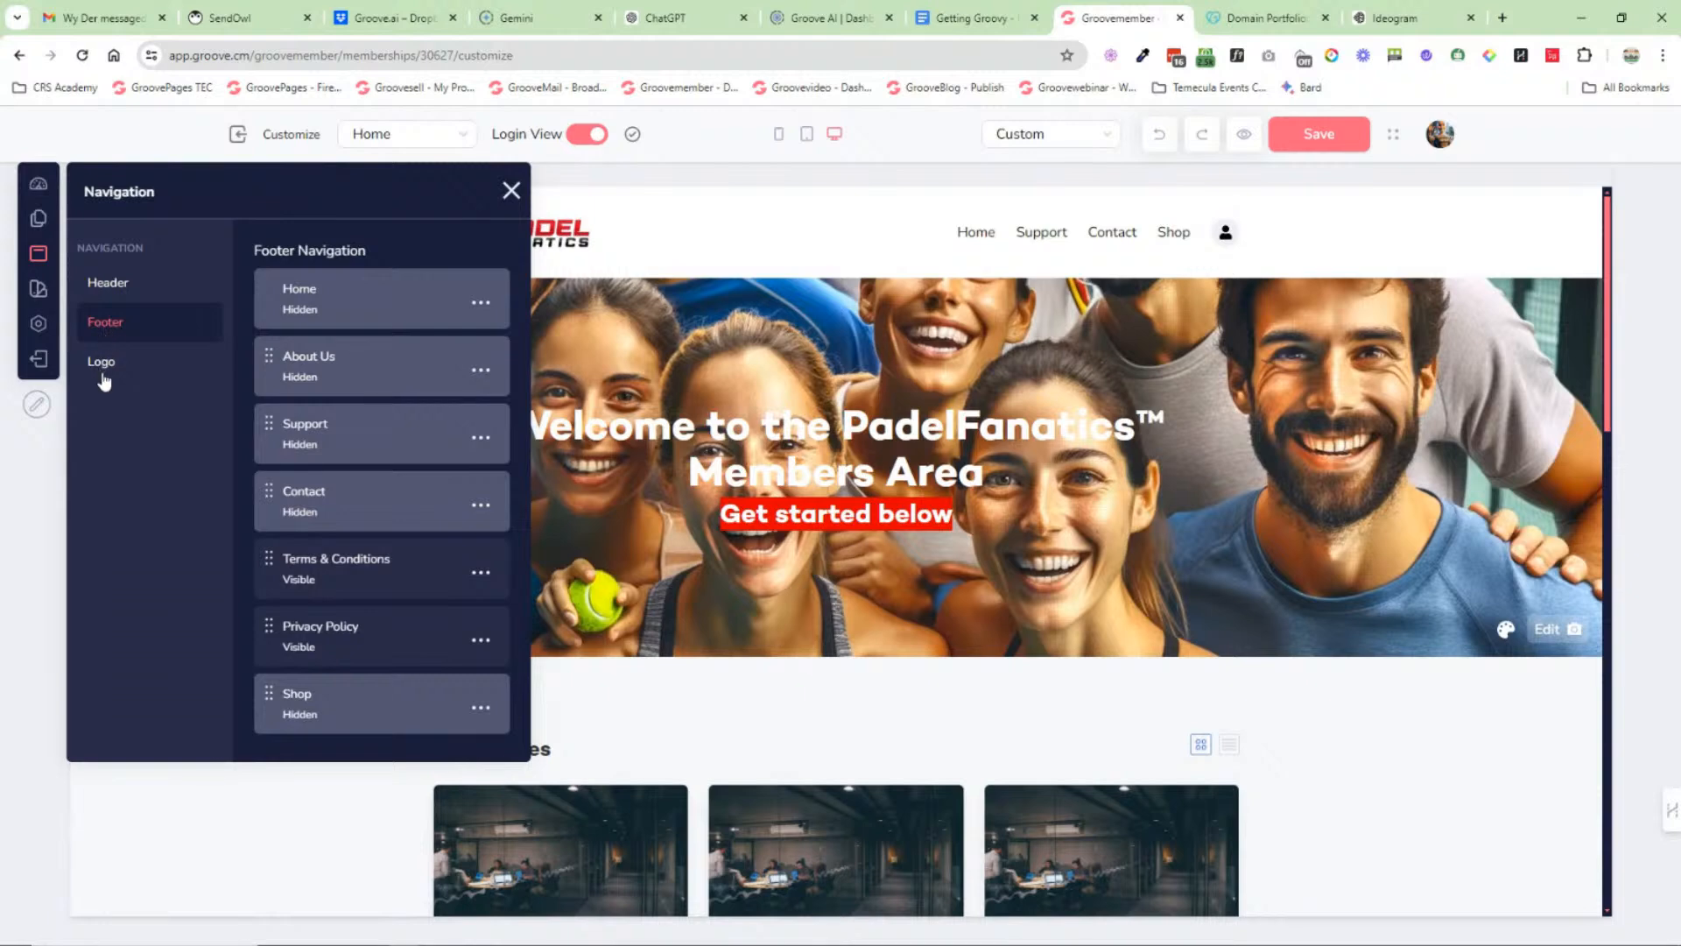
Step: Review the membership site's logo navigation, layout templates and site SEO settings
click(102, 368)
click(38, 288)
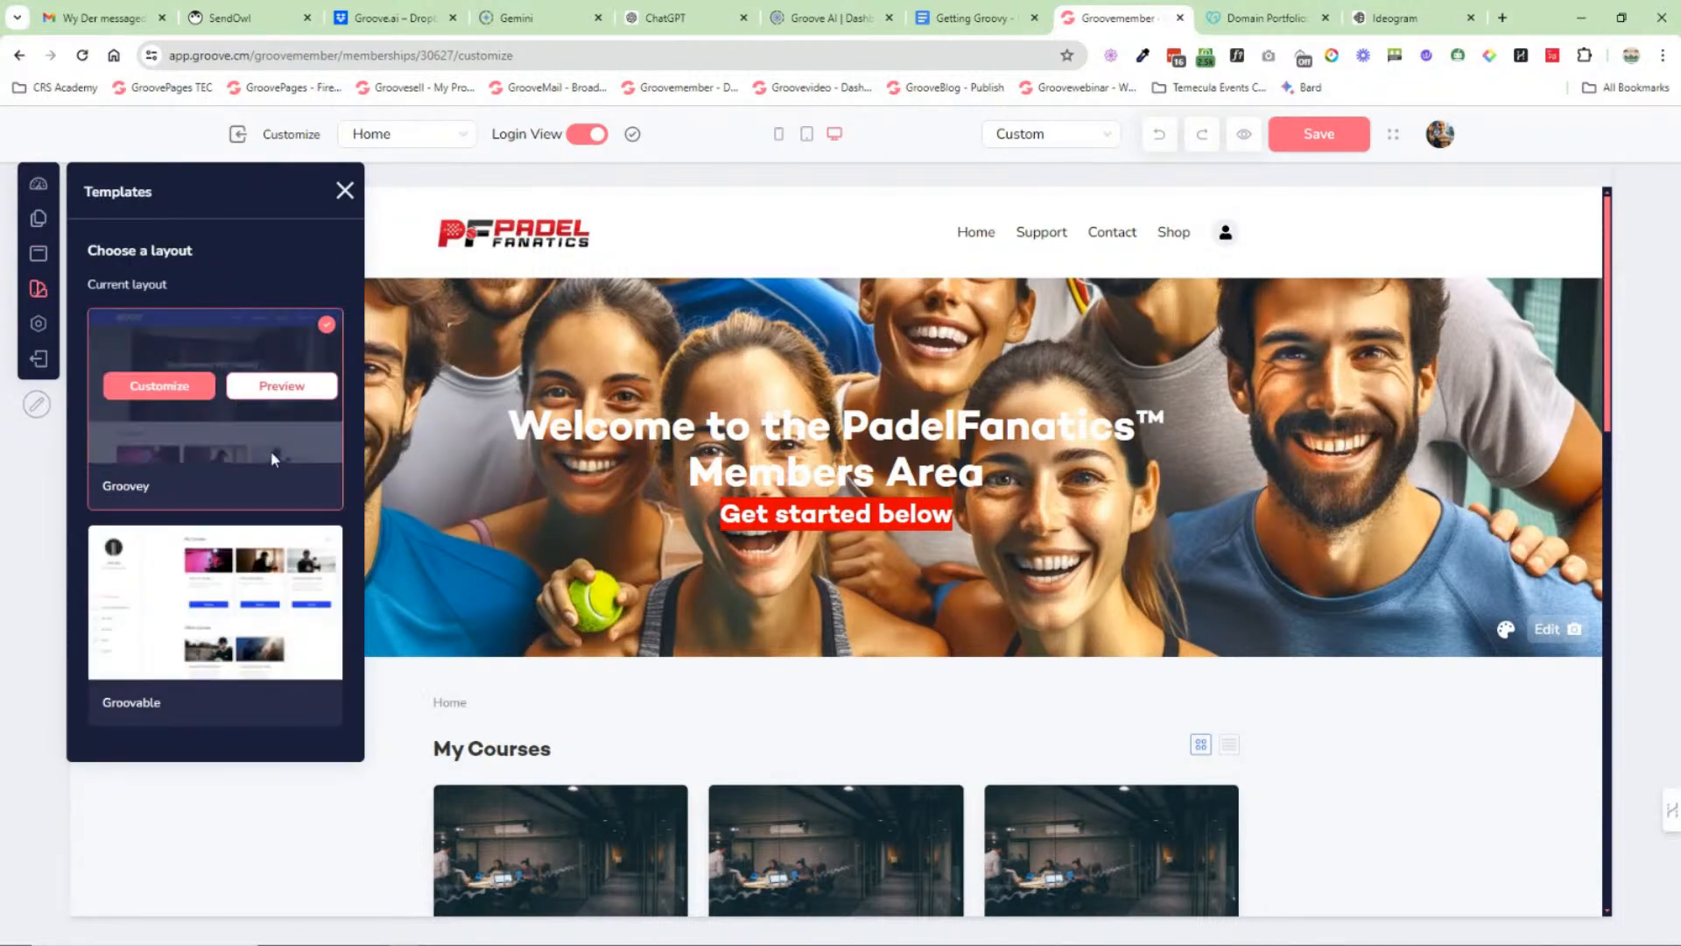
click(38, 324)
click(131, 289)
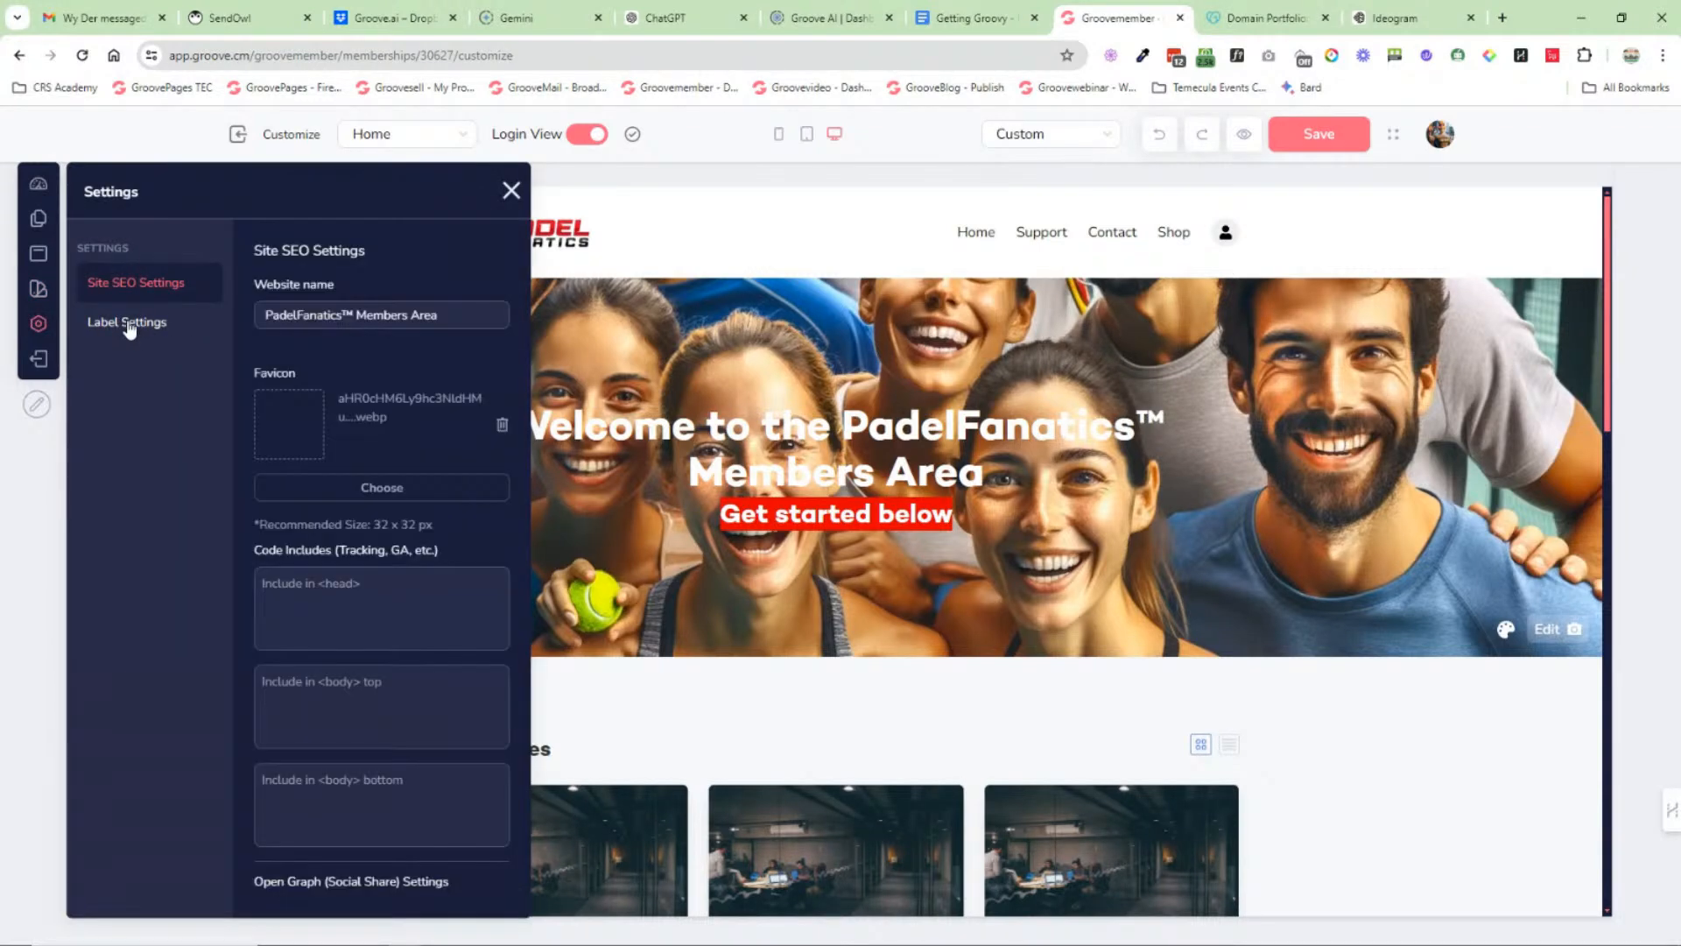
Step: Review the label settings against the course buttons on the home page, and close the settings
click(128, 323)
scroll(722, 482, down, 7)
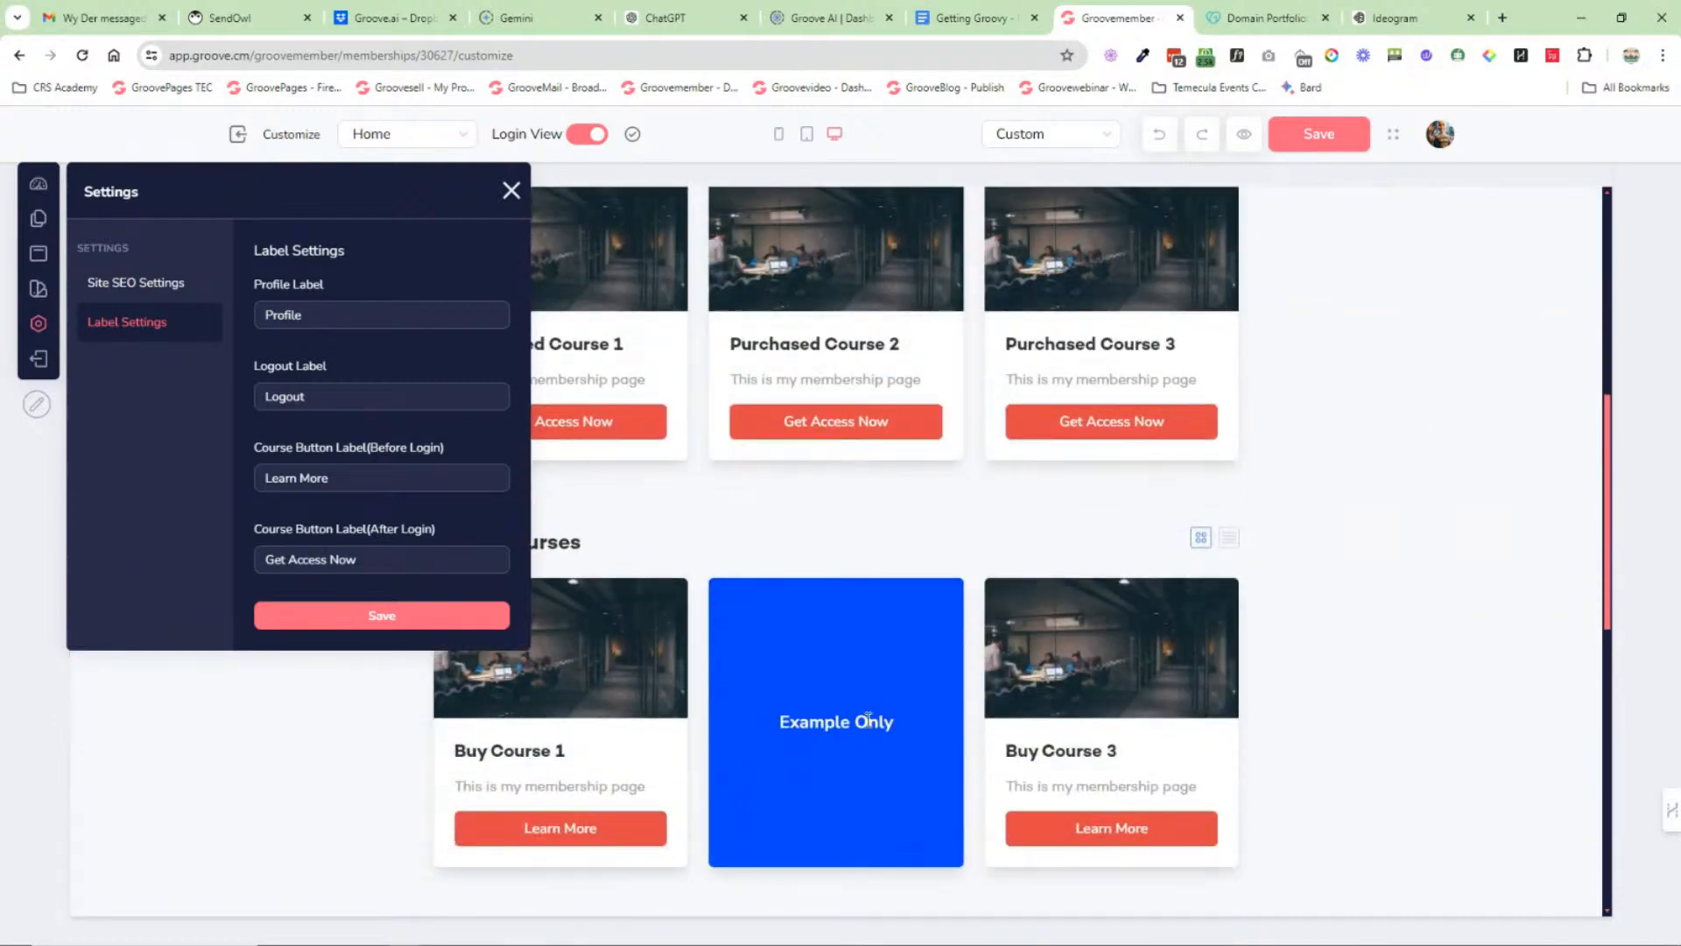
scroll(681, 633, down, 1)
scroll(681, 634, down, 4)
scroll(683, 613, up, 6)
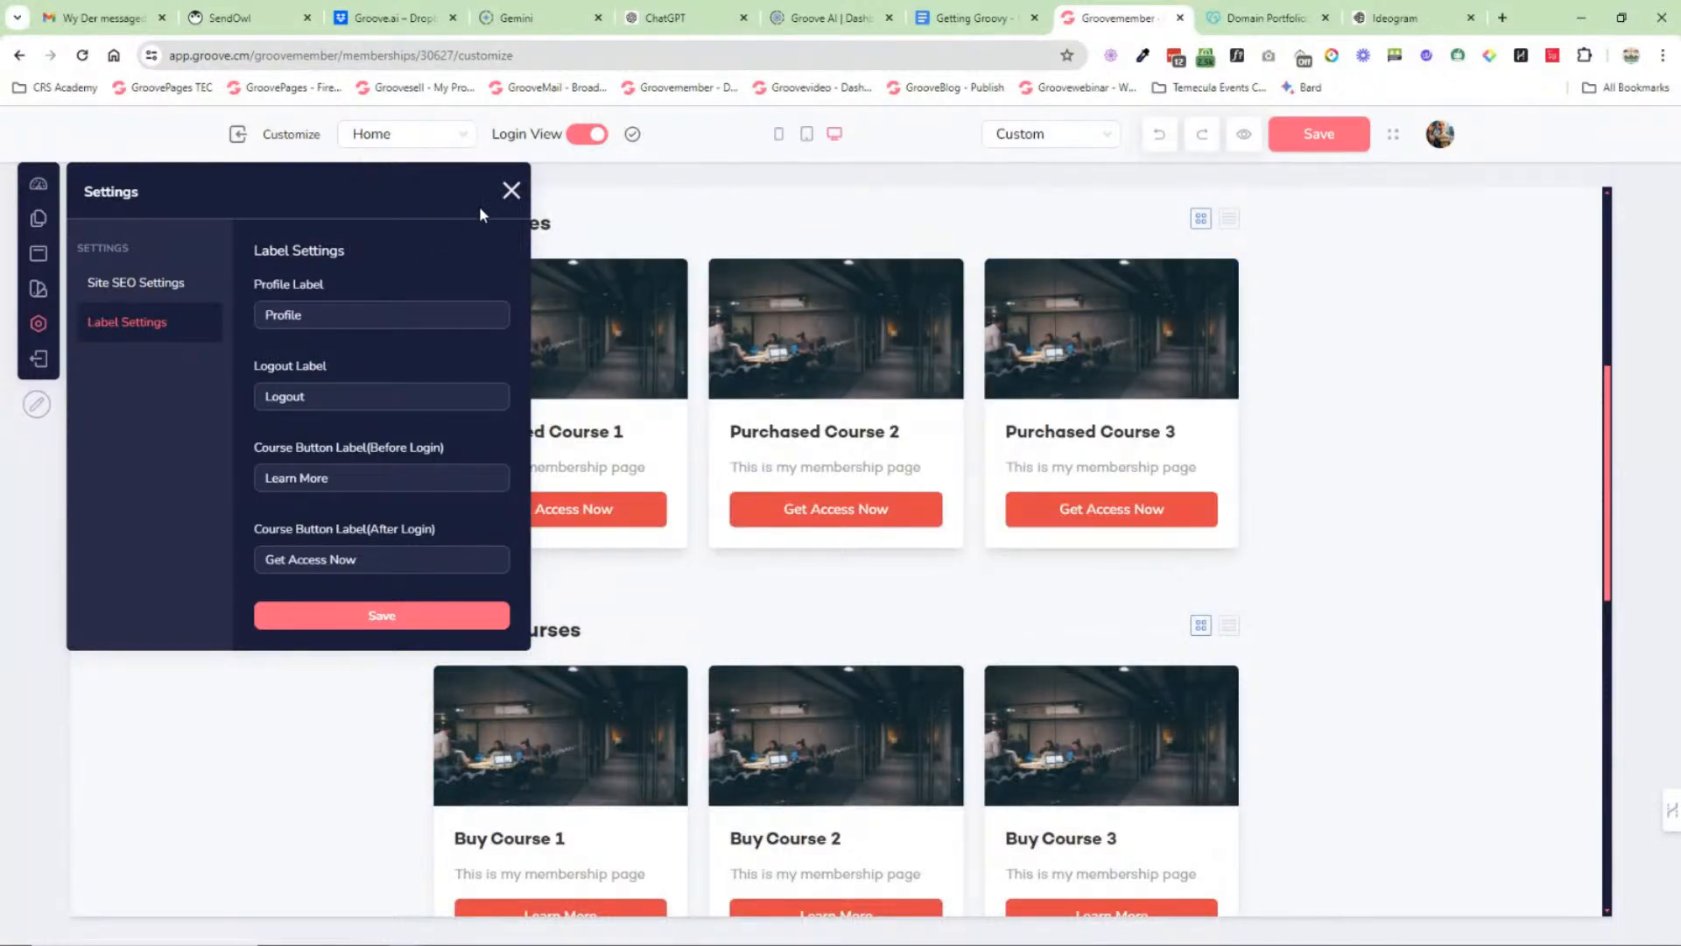
click(508, 192)
Step: Preview the membership home page in mobile and tablet sizes, and return to the desktop view
click(778, 134)
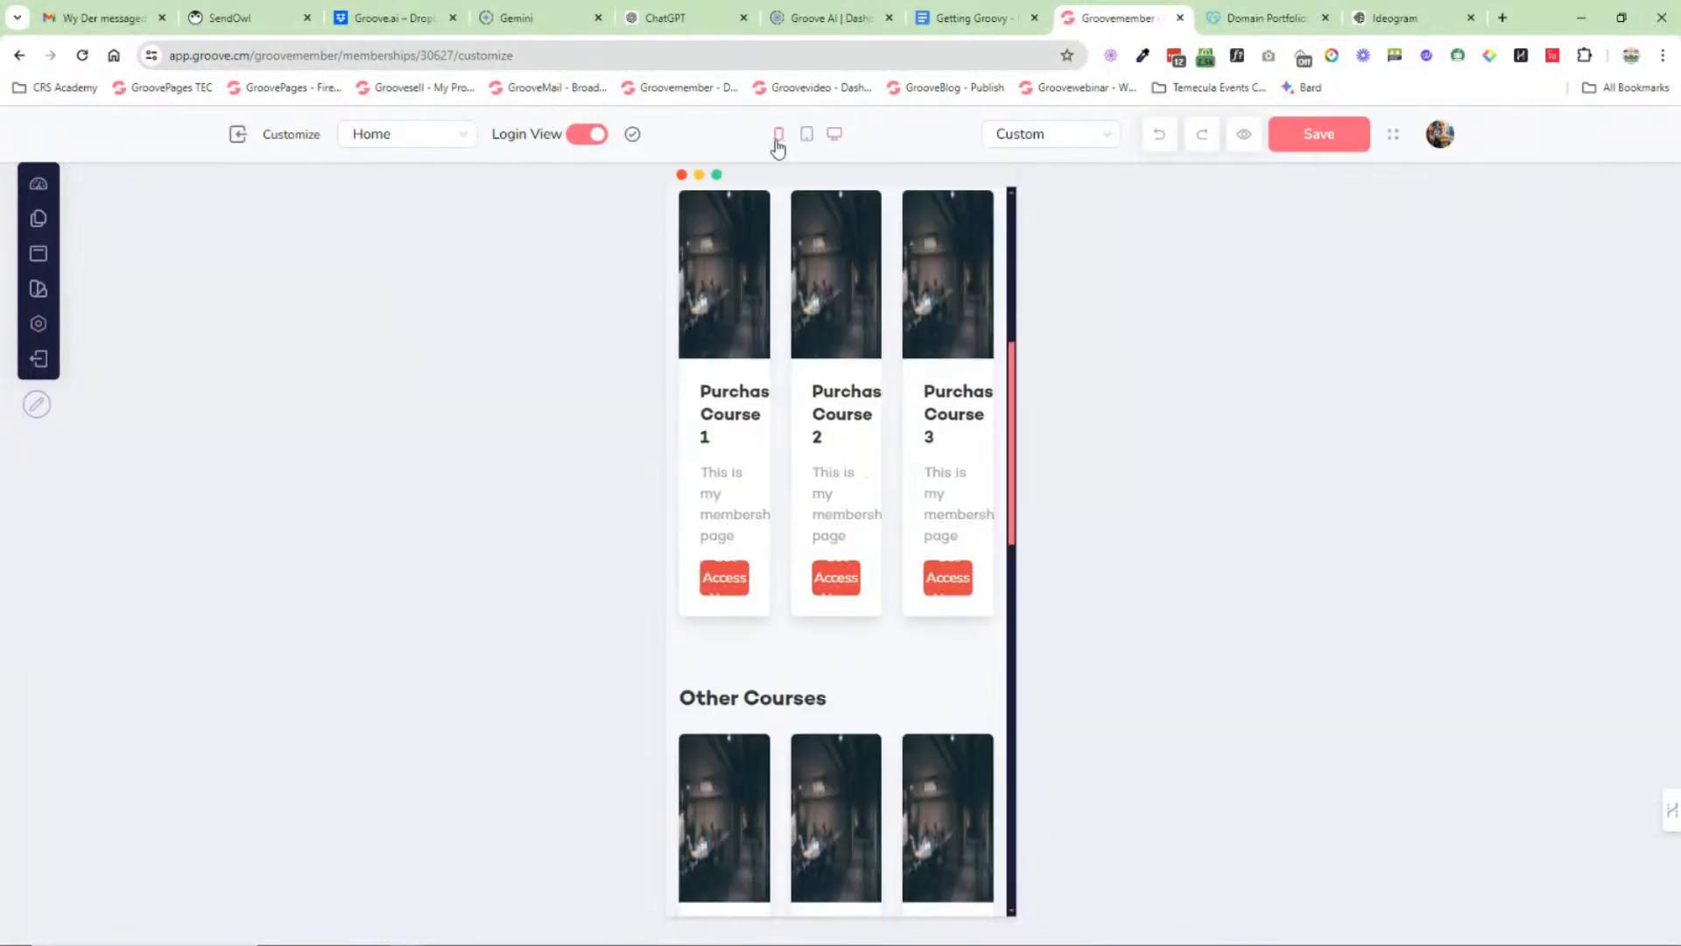
click(807, 134)
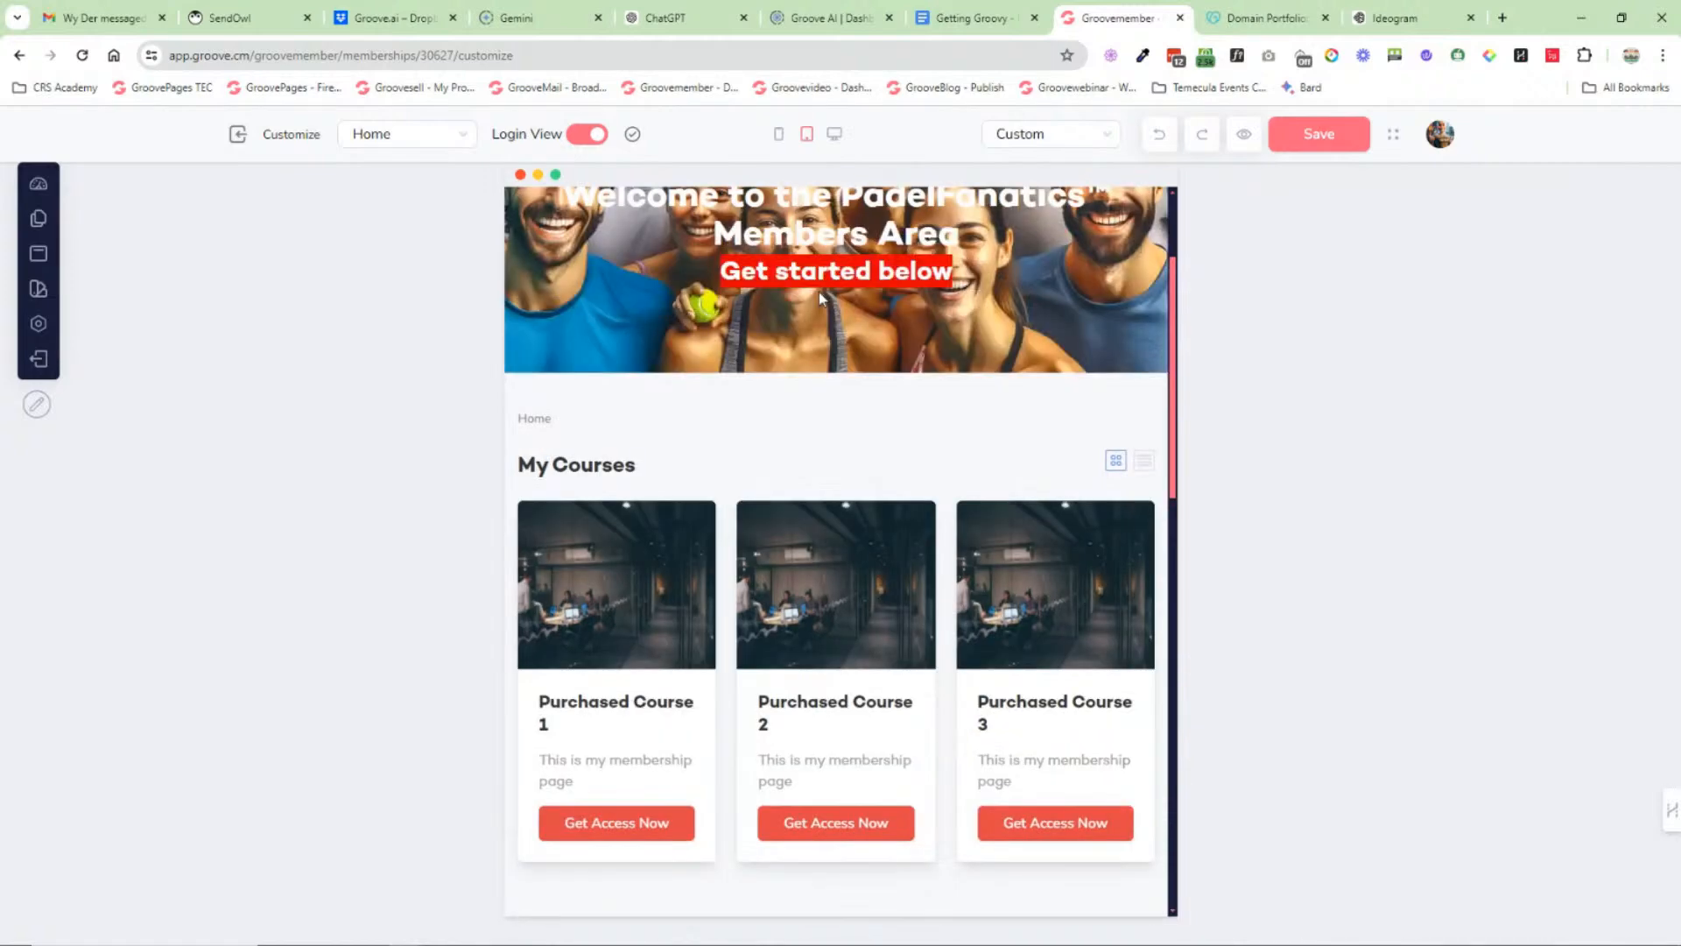
click(835, 139)
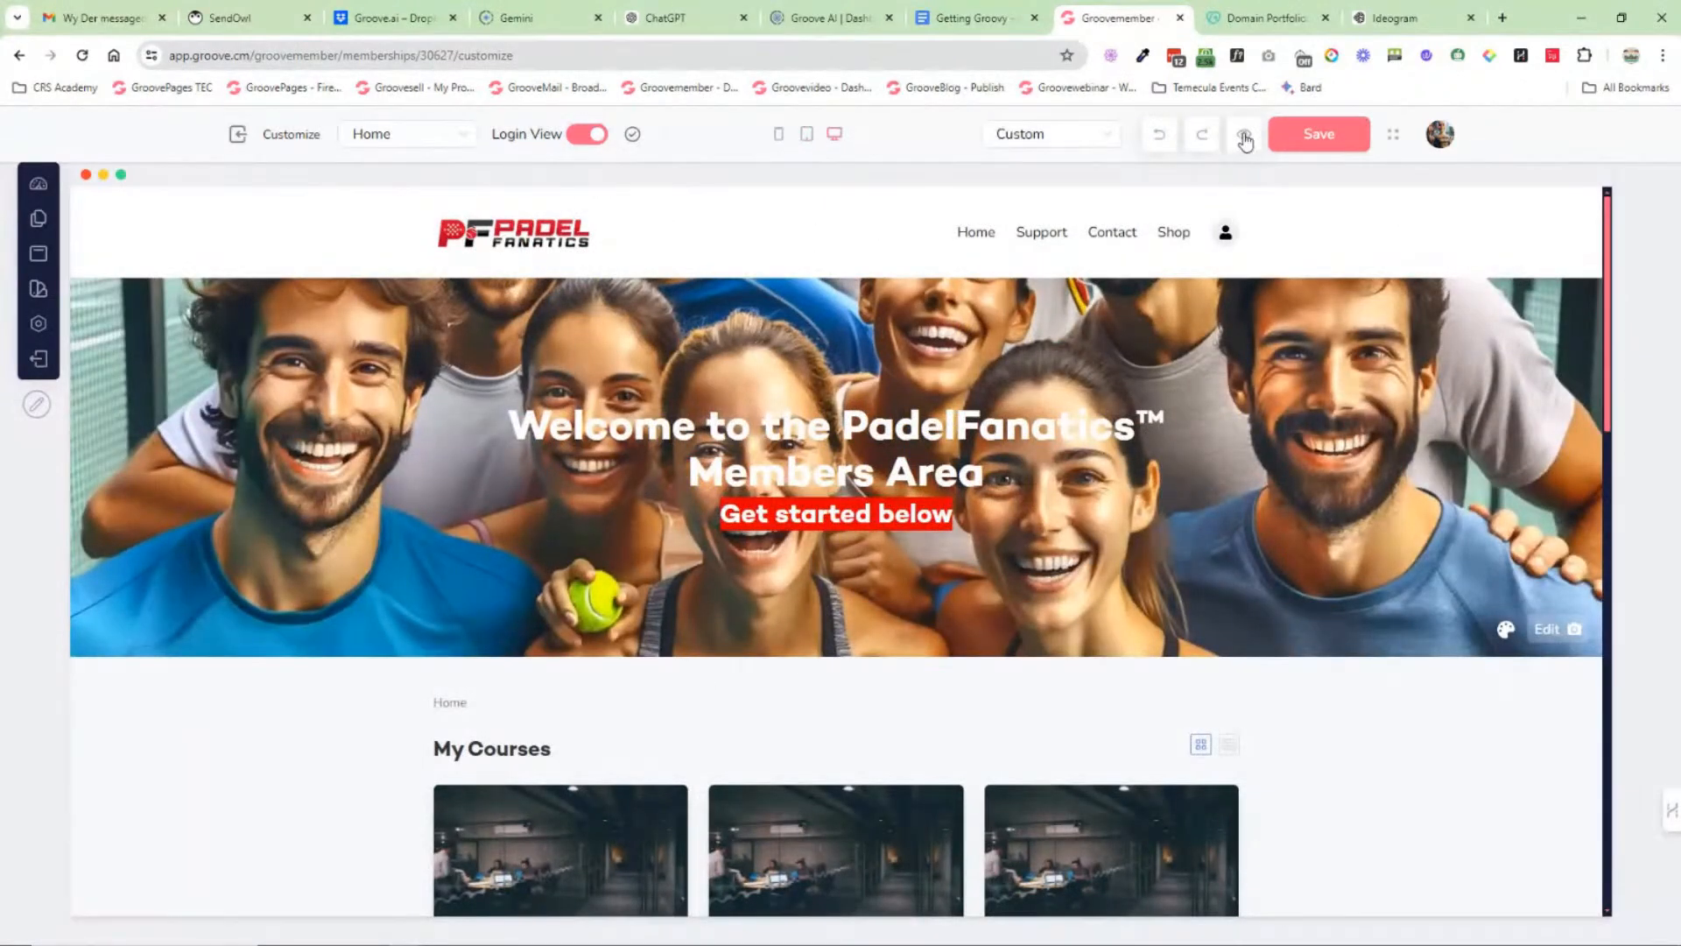
Step: Leave the membership for the Groove dashboard and check the orientation steps in the Google Docs roadmap
click(236, 134)
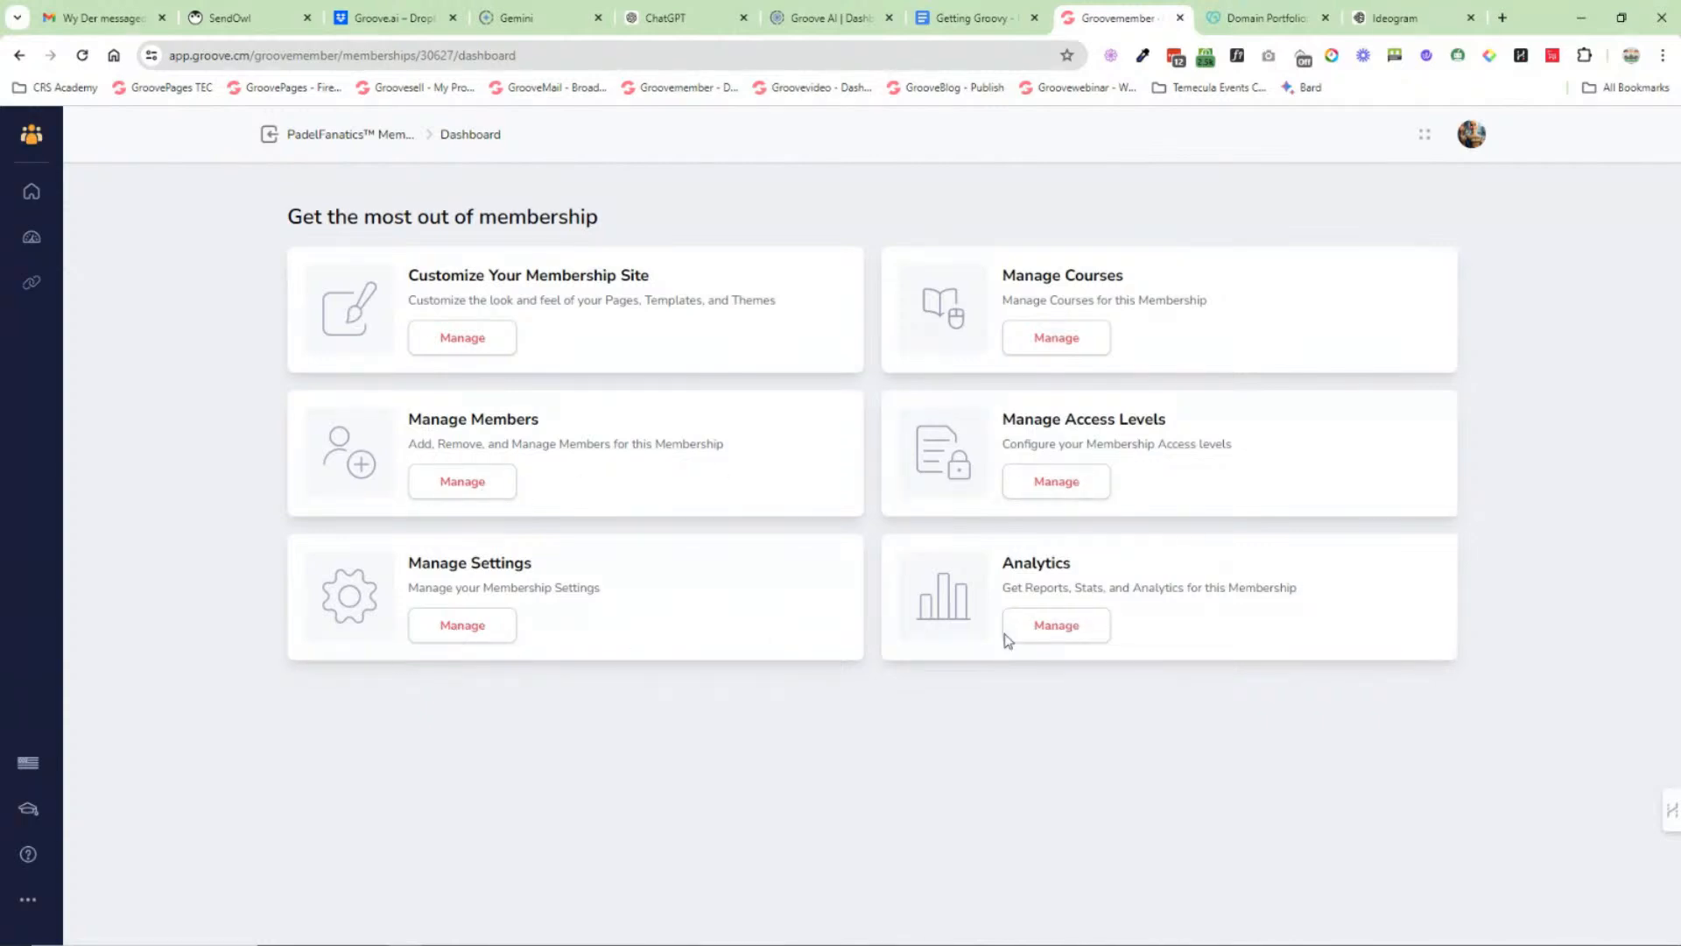
click(27, 142)
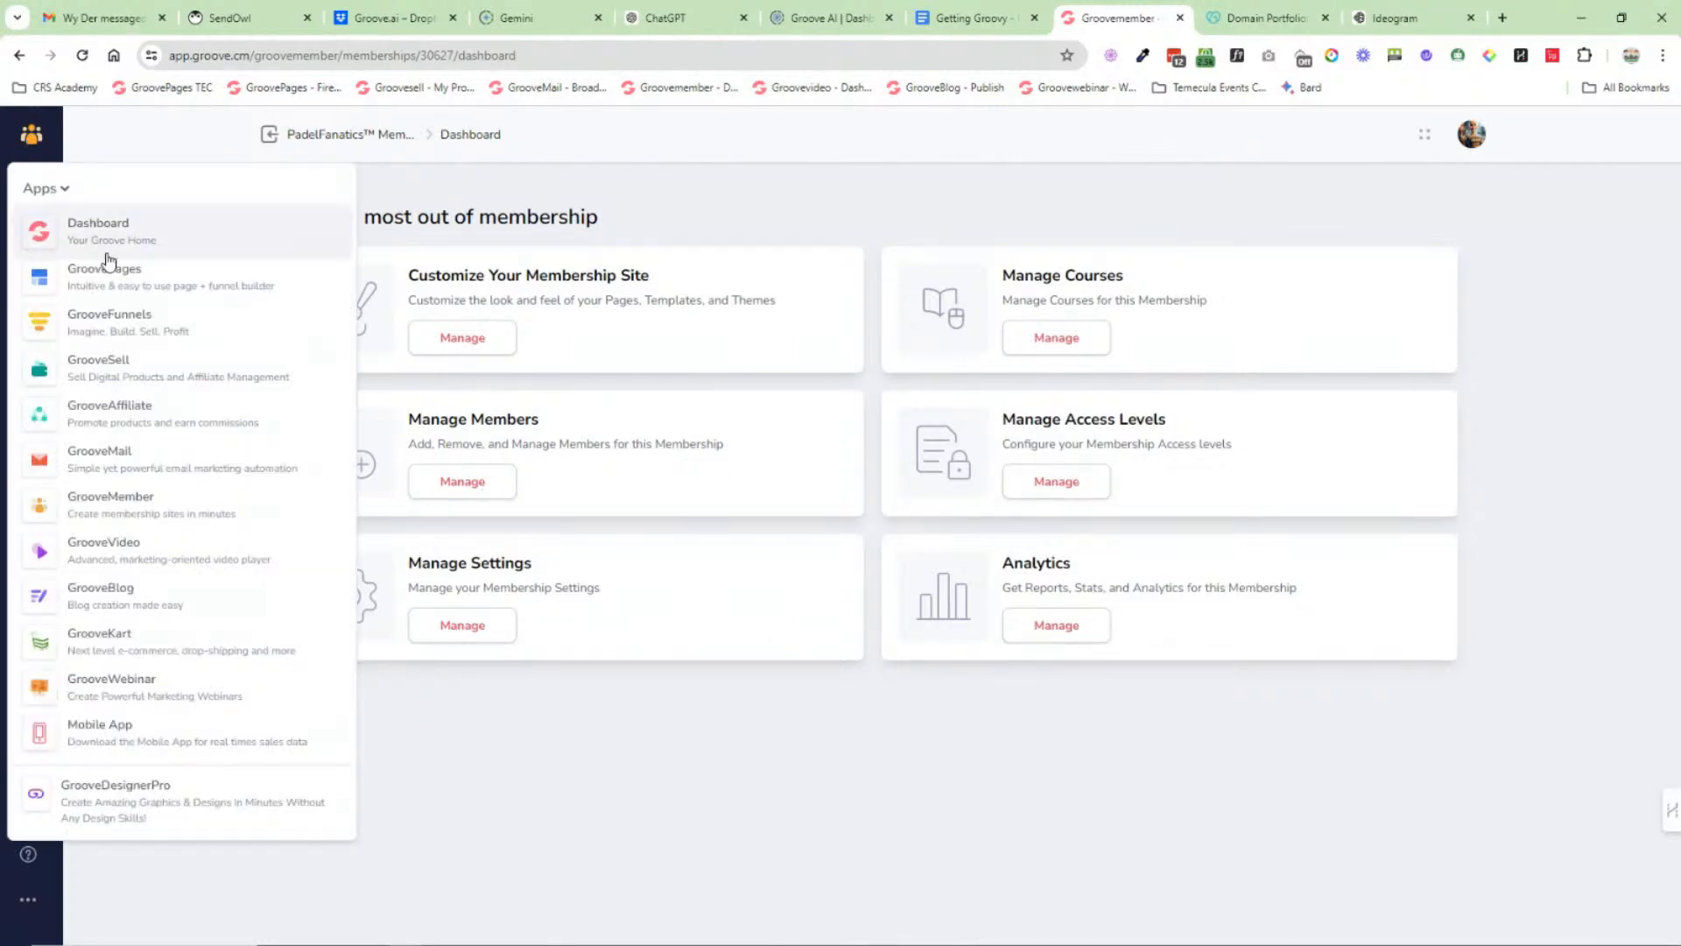
click(102, 226)
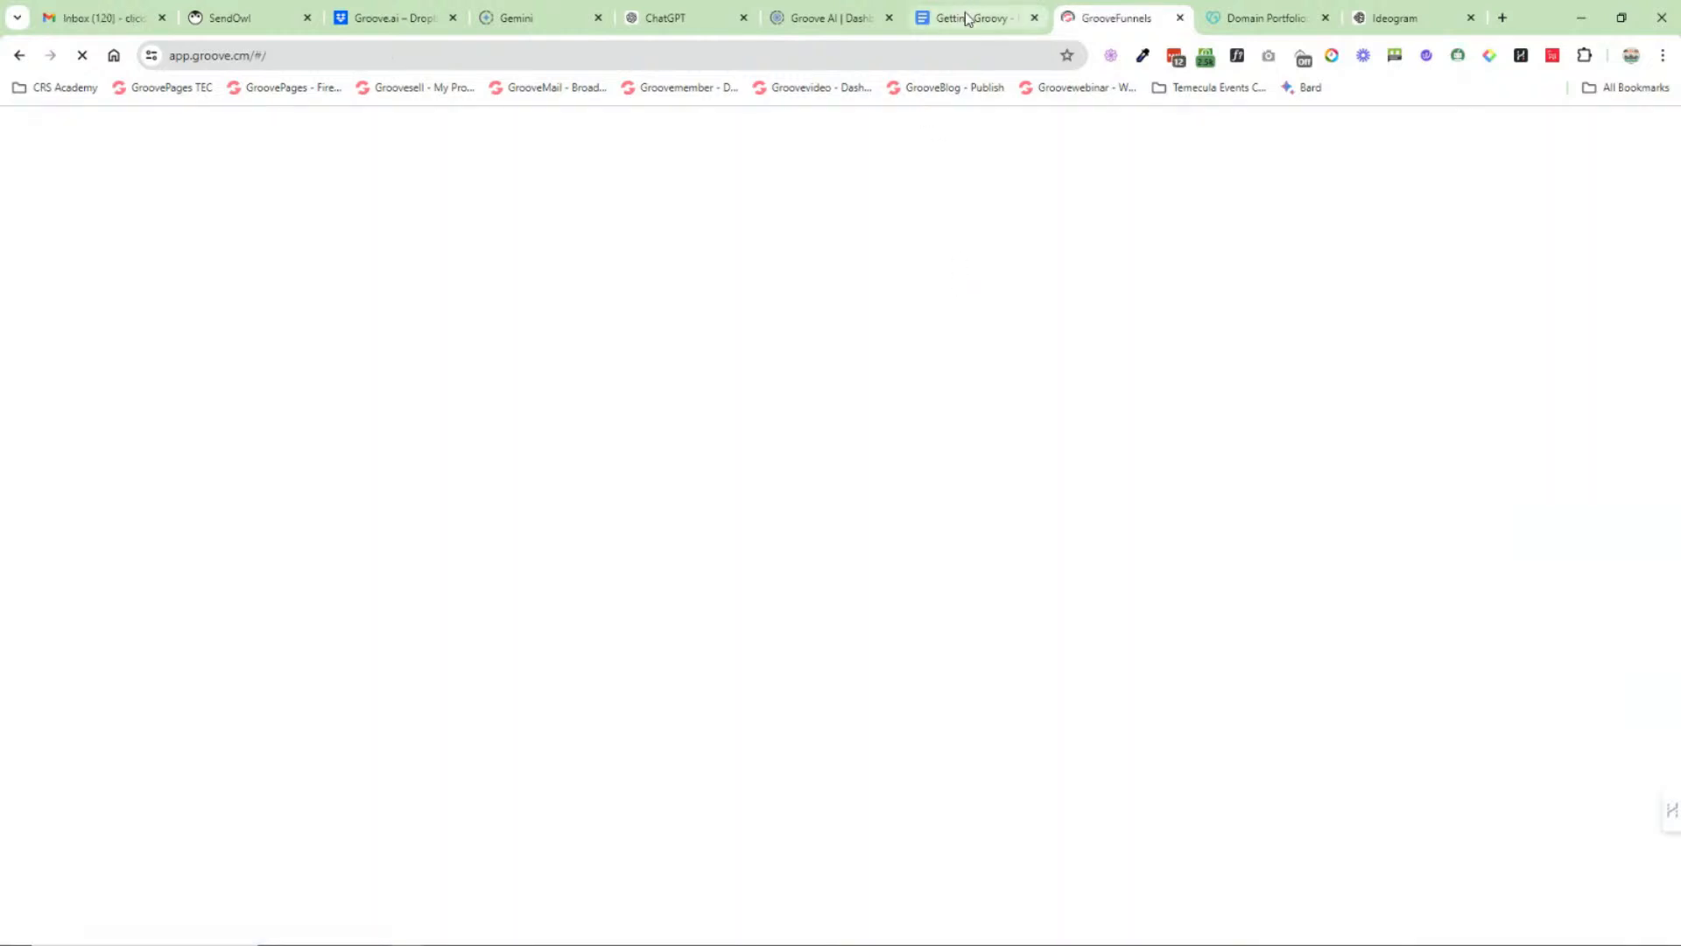
click(966, 19)
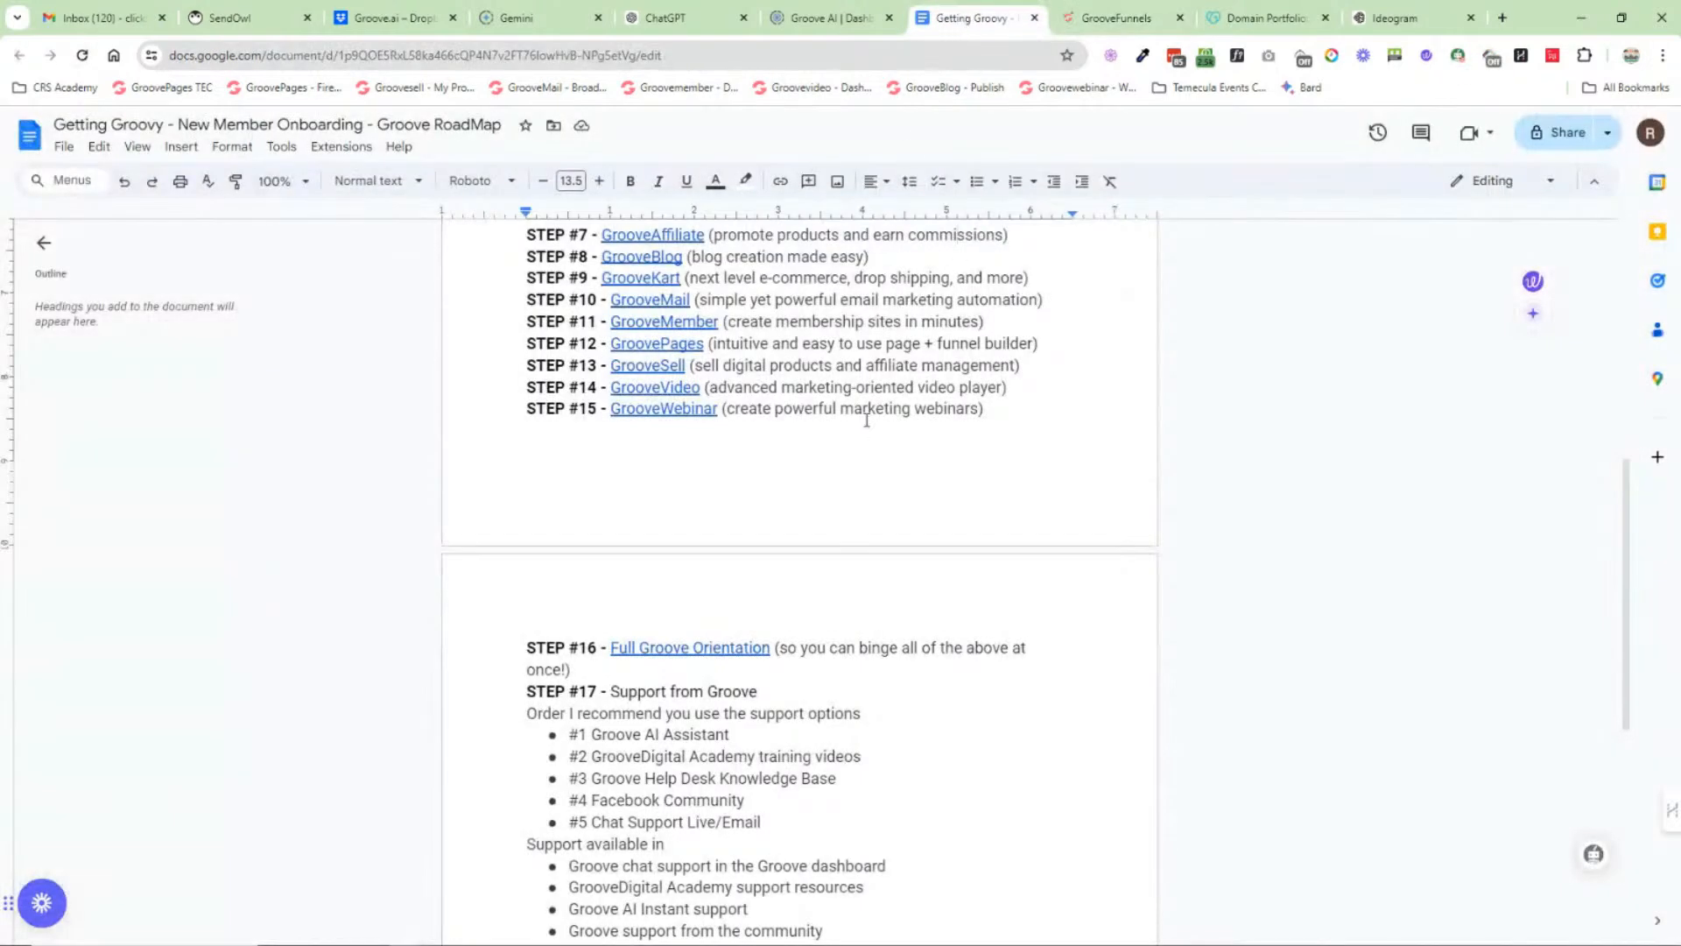
Step: Switch back to Groove and open the Padel Fanatics MAIN site in the GroovePages builder
click(1112, 18)
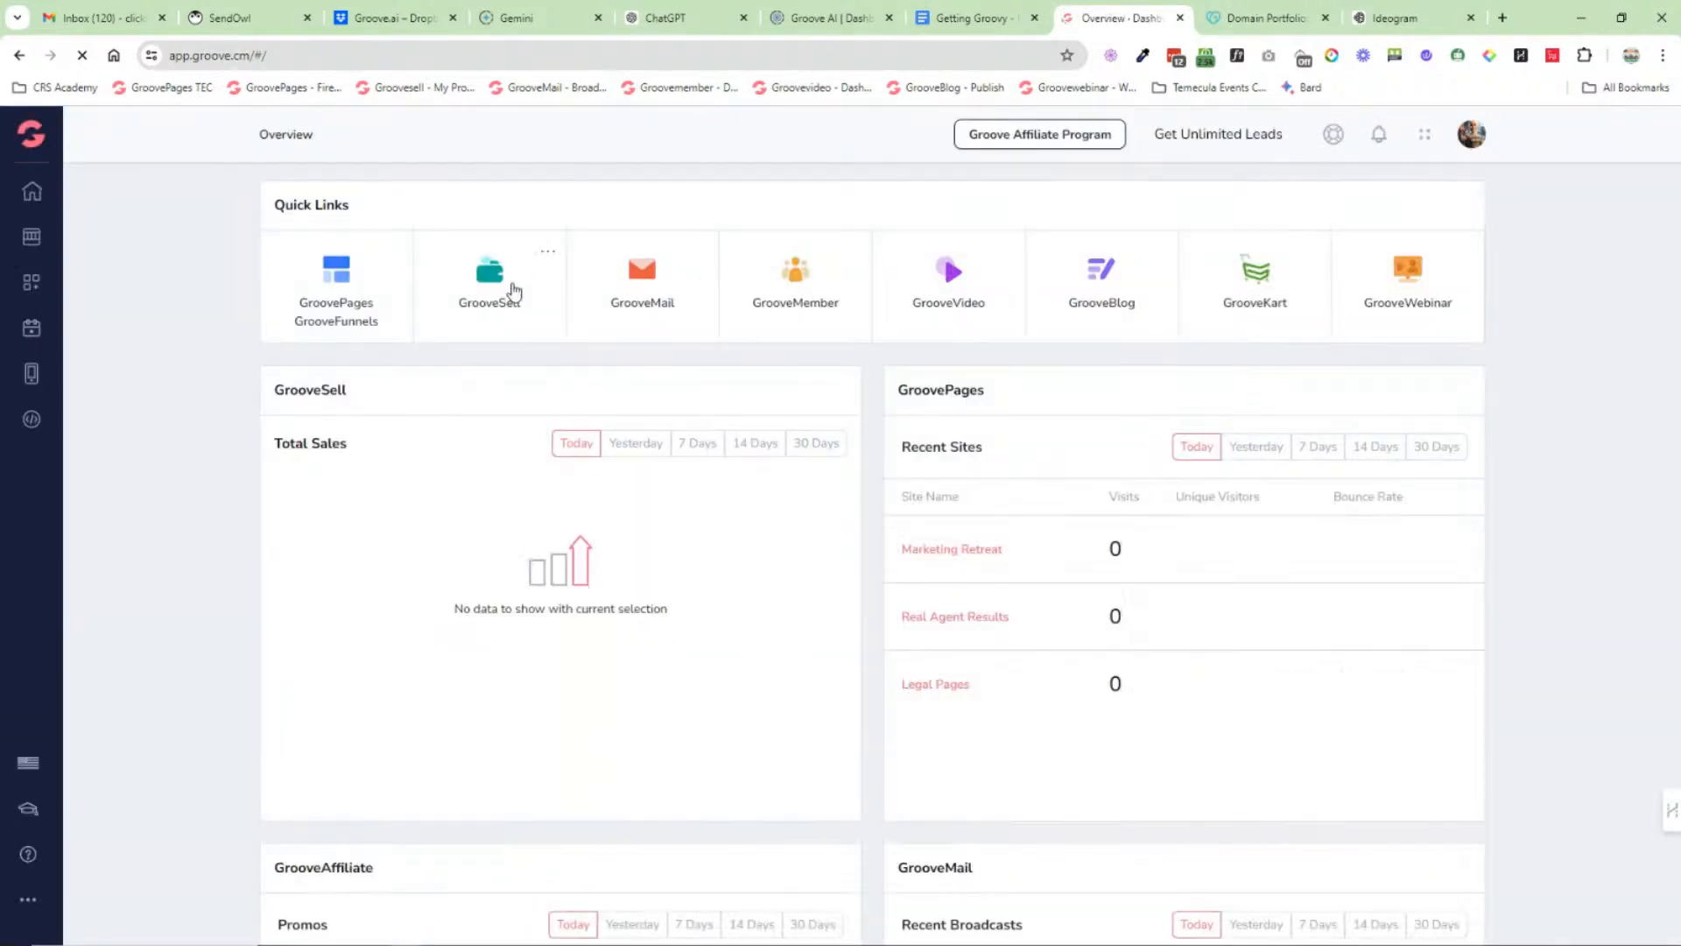
click(369, 319)
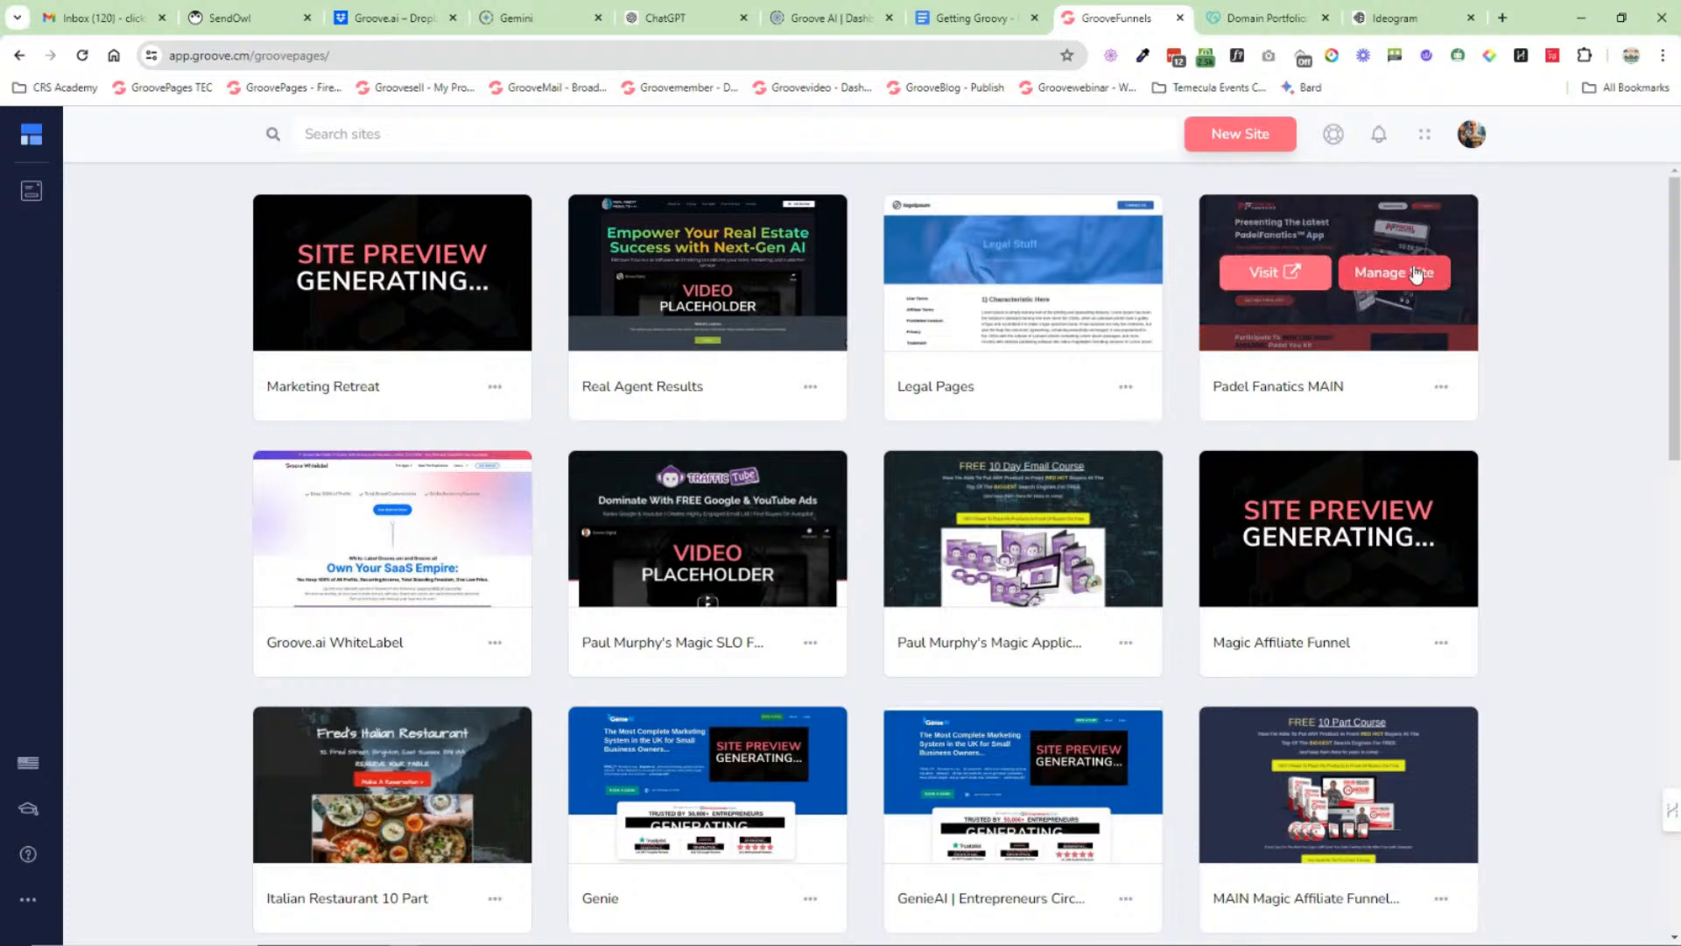
click(1413, 270)
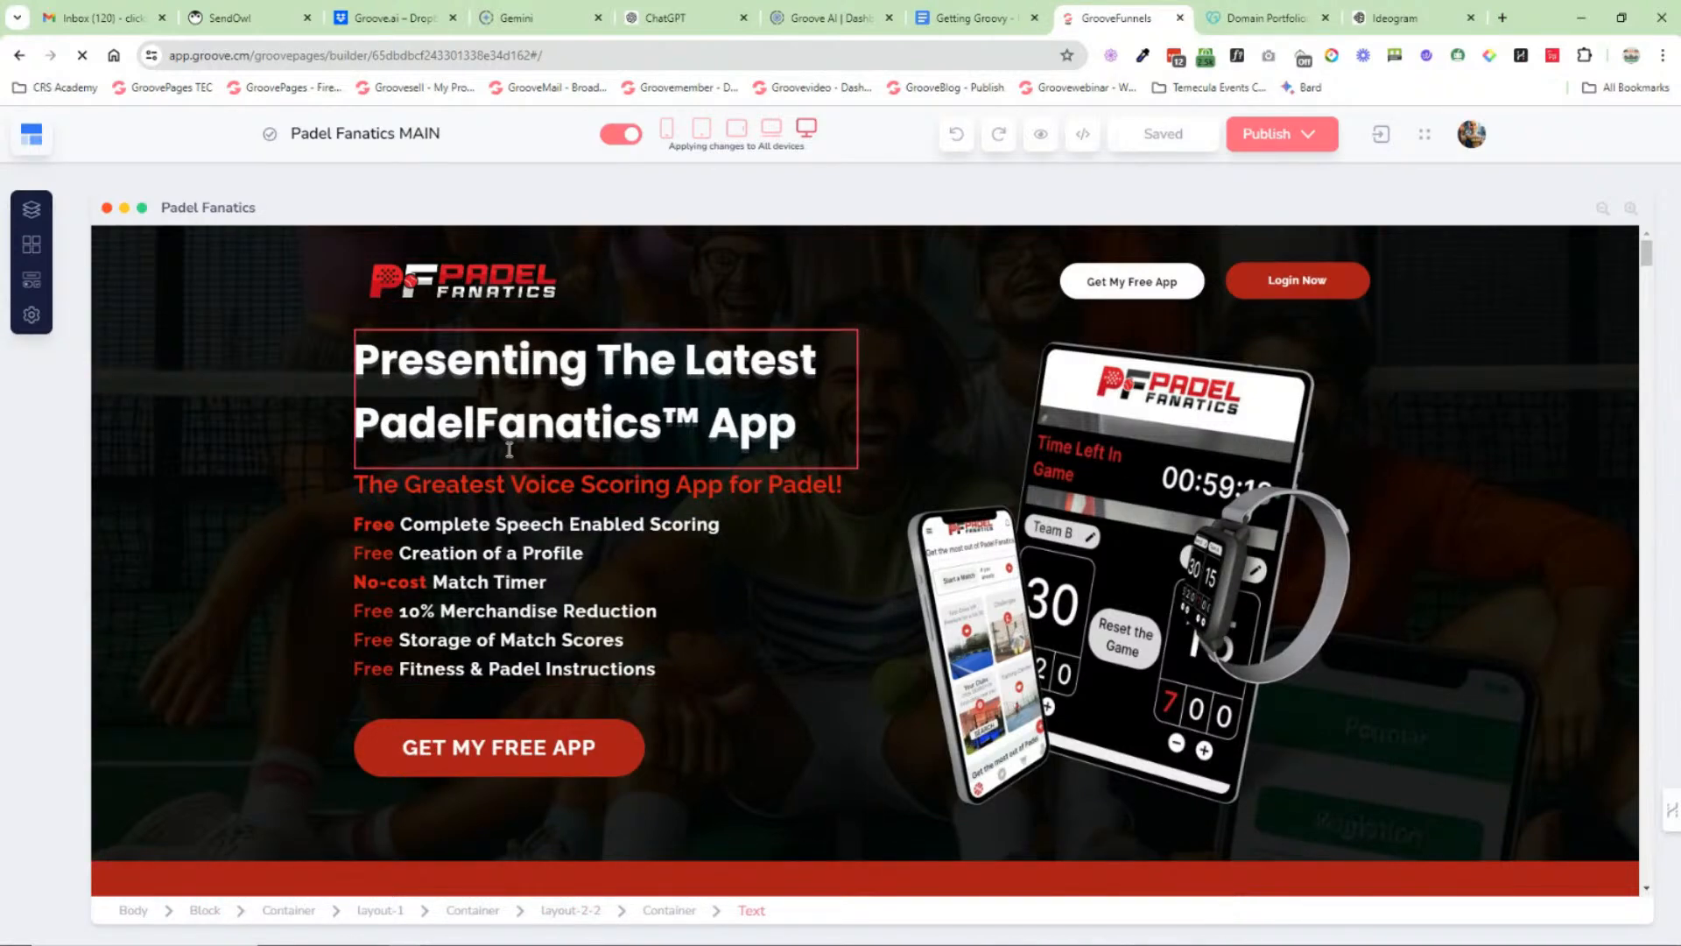
Step: Preview the Padel Fanatics page in each device size from mobile to desktop
click(668, 133)
click(700, 131)
click(737, 132)
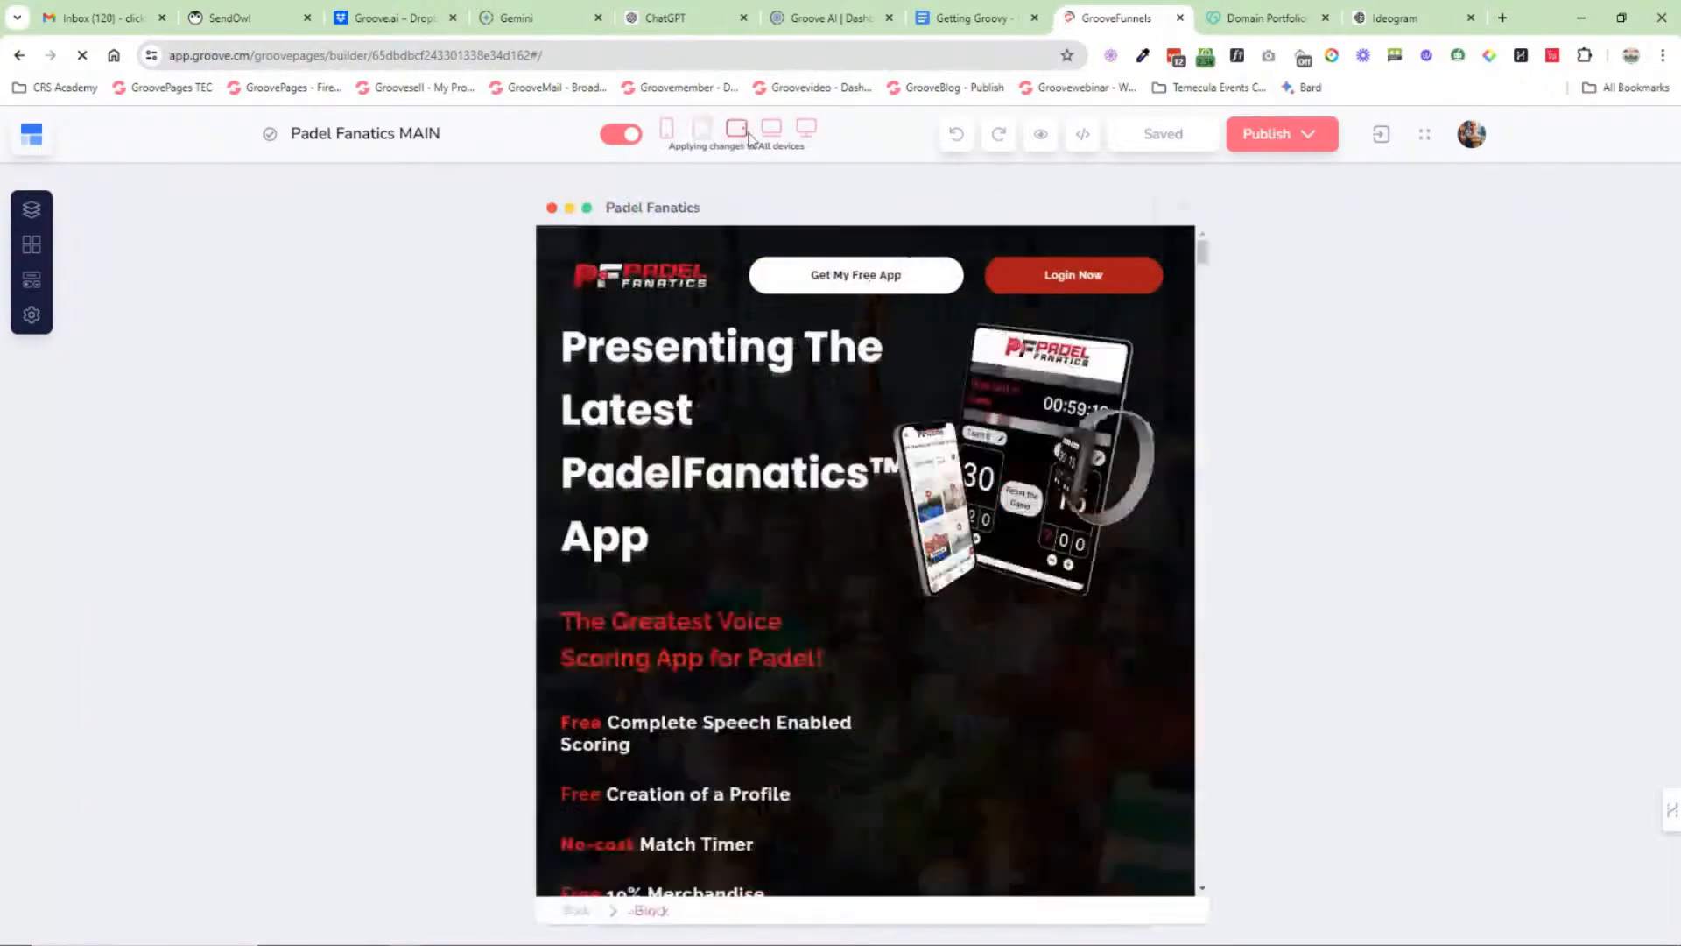
click(774, 135)
click(805, 132)
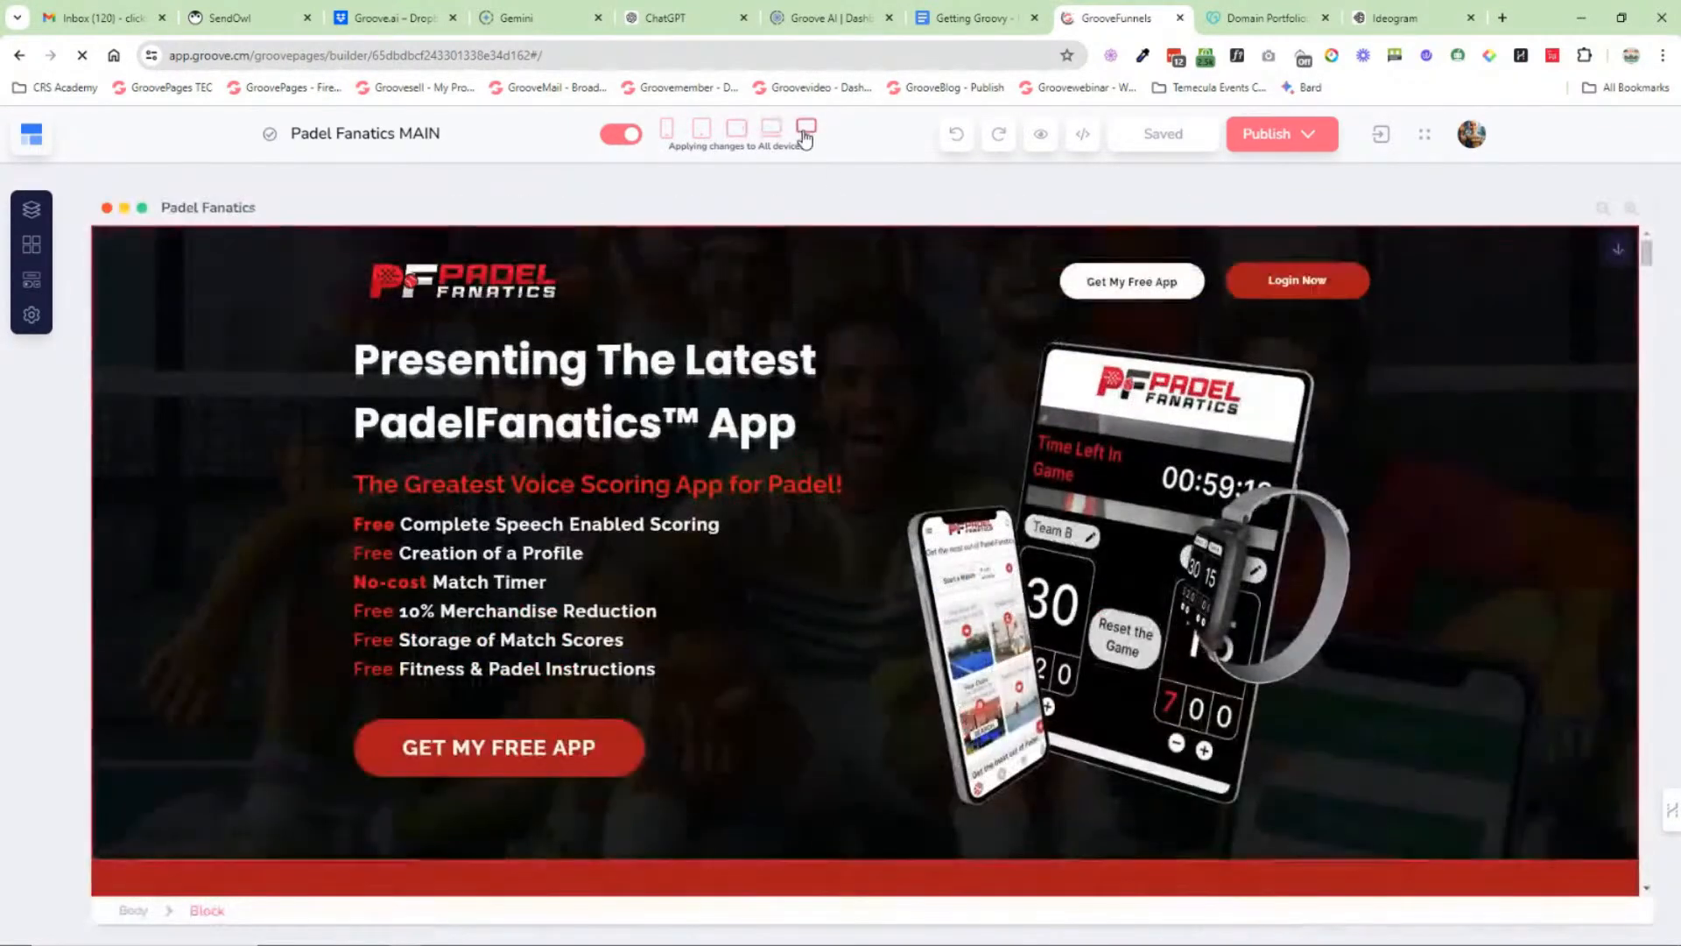
Step: Restrict changes to the mobile view and reduce the headline's text size to 3
click(667, 132)
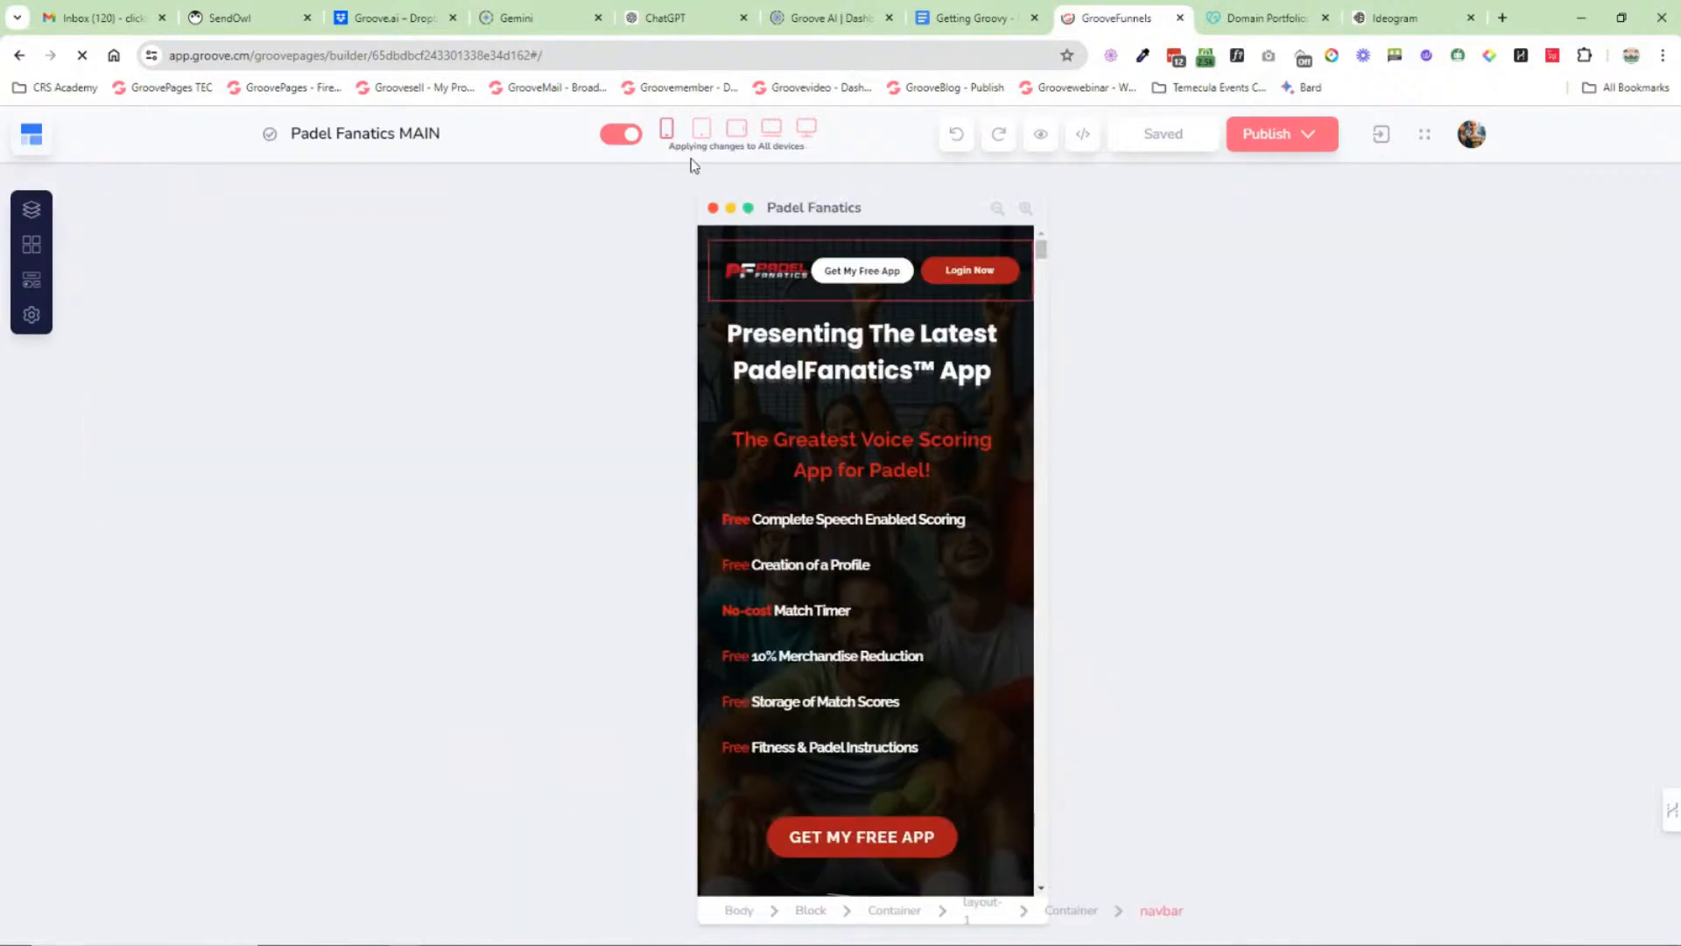
click(624, 142)
drag(659, 146, 819, 154)
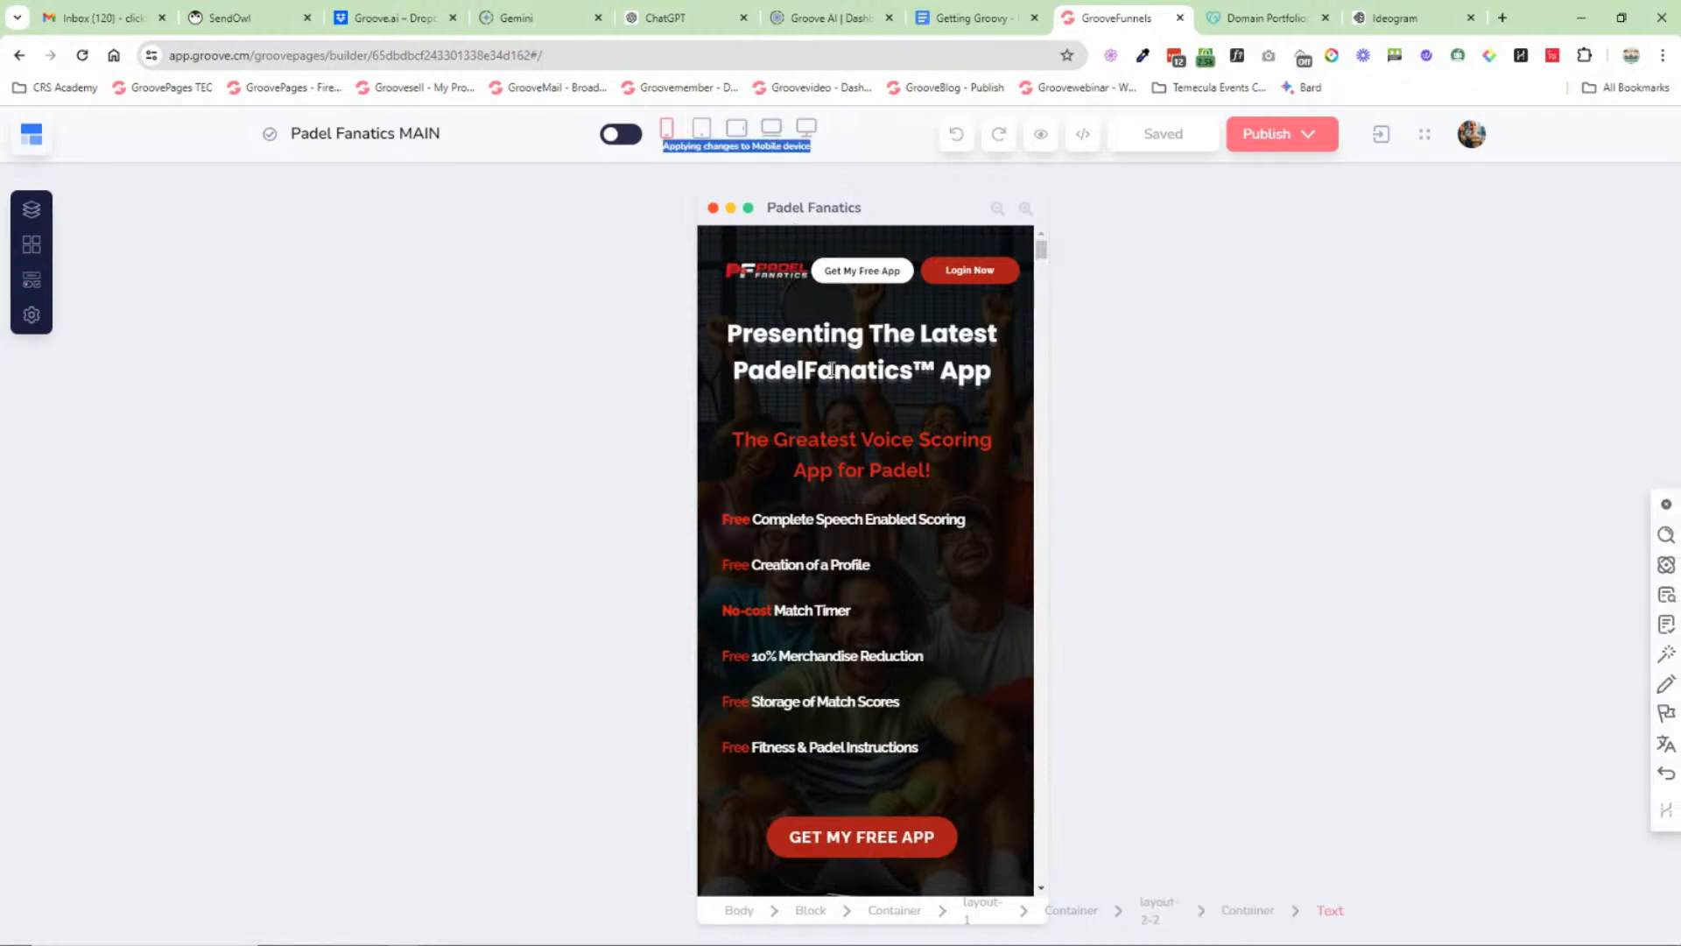
click(862, 355)
click(1530, 408)
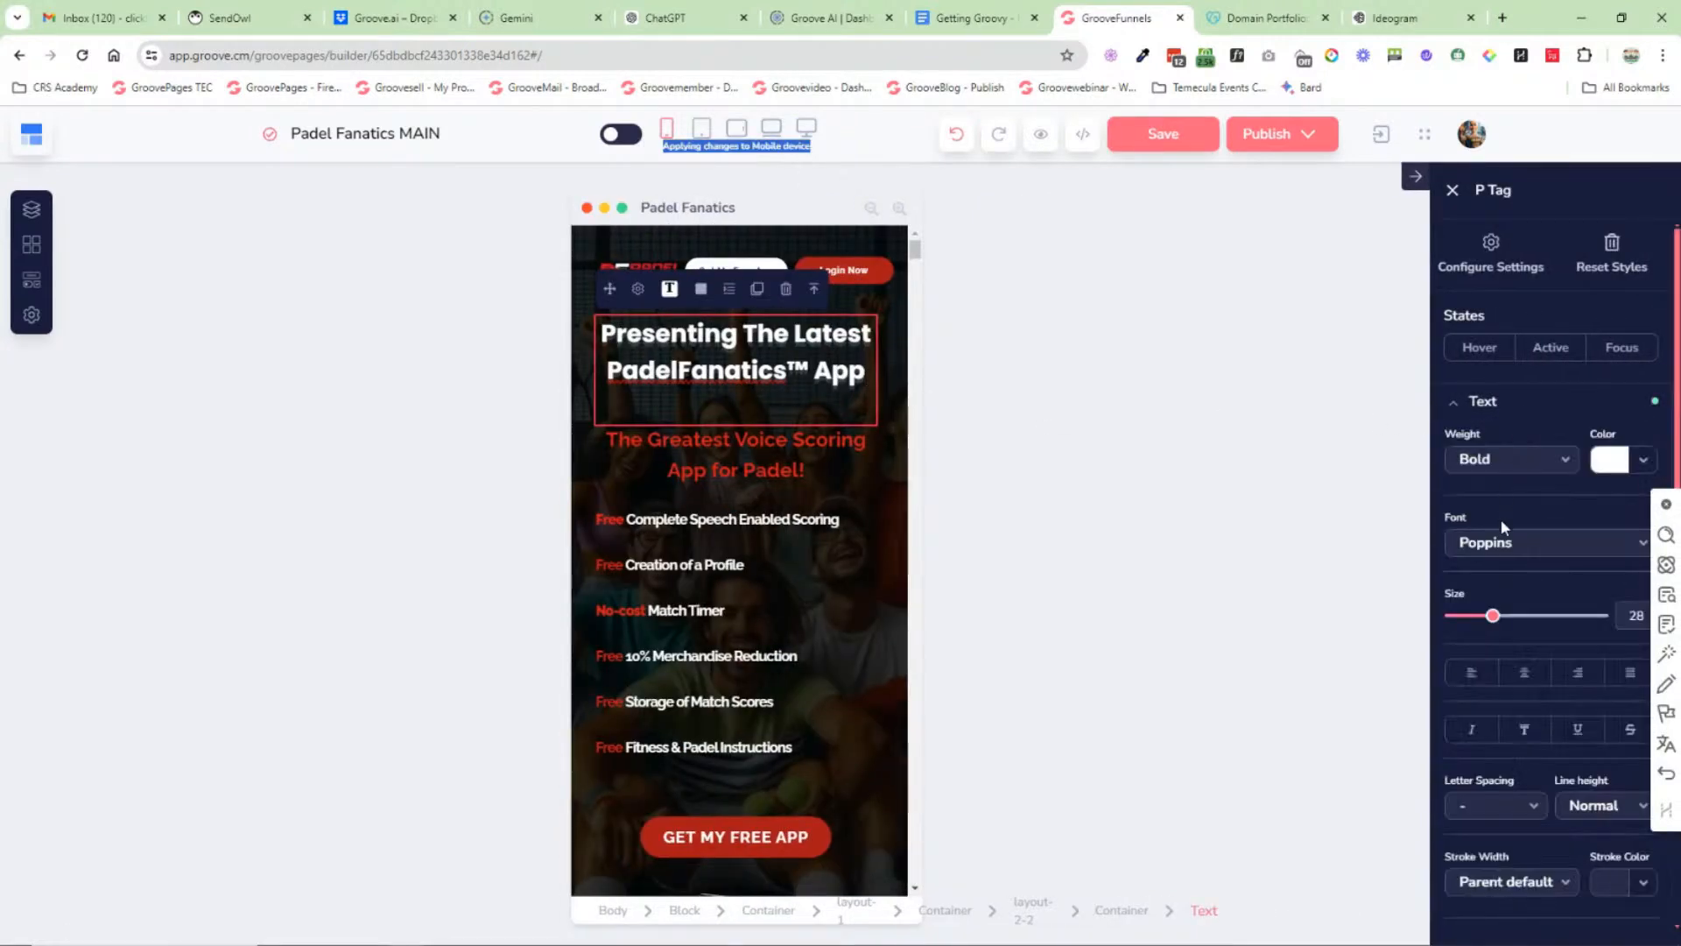
drag(1493, 616, 1453, 617)
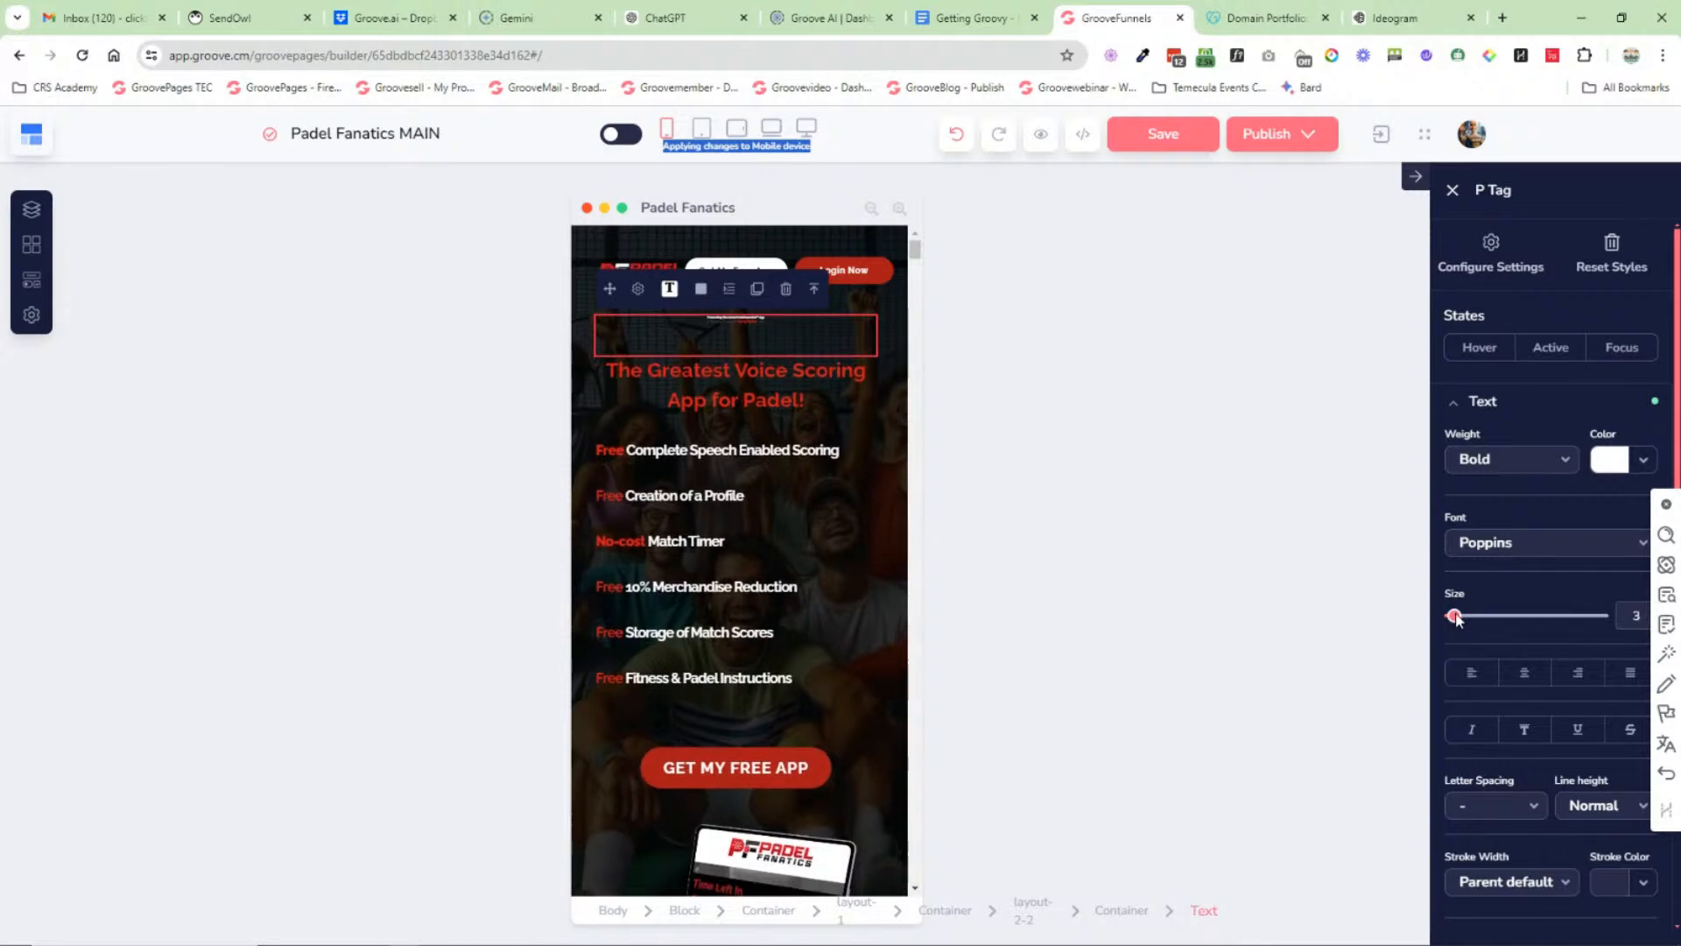
Step: Compare the headline across the tablet, laptop and desktop views, and return to the mobile view
click(702, 130)
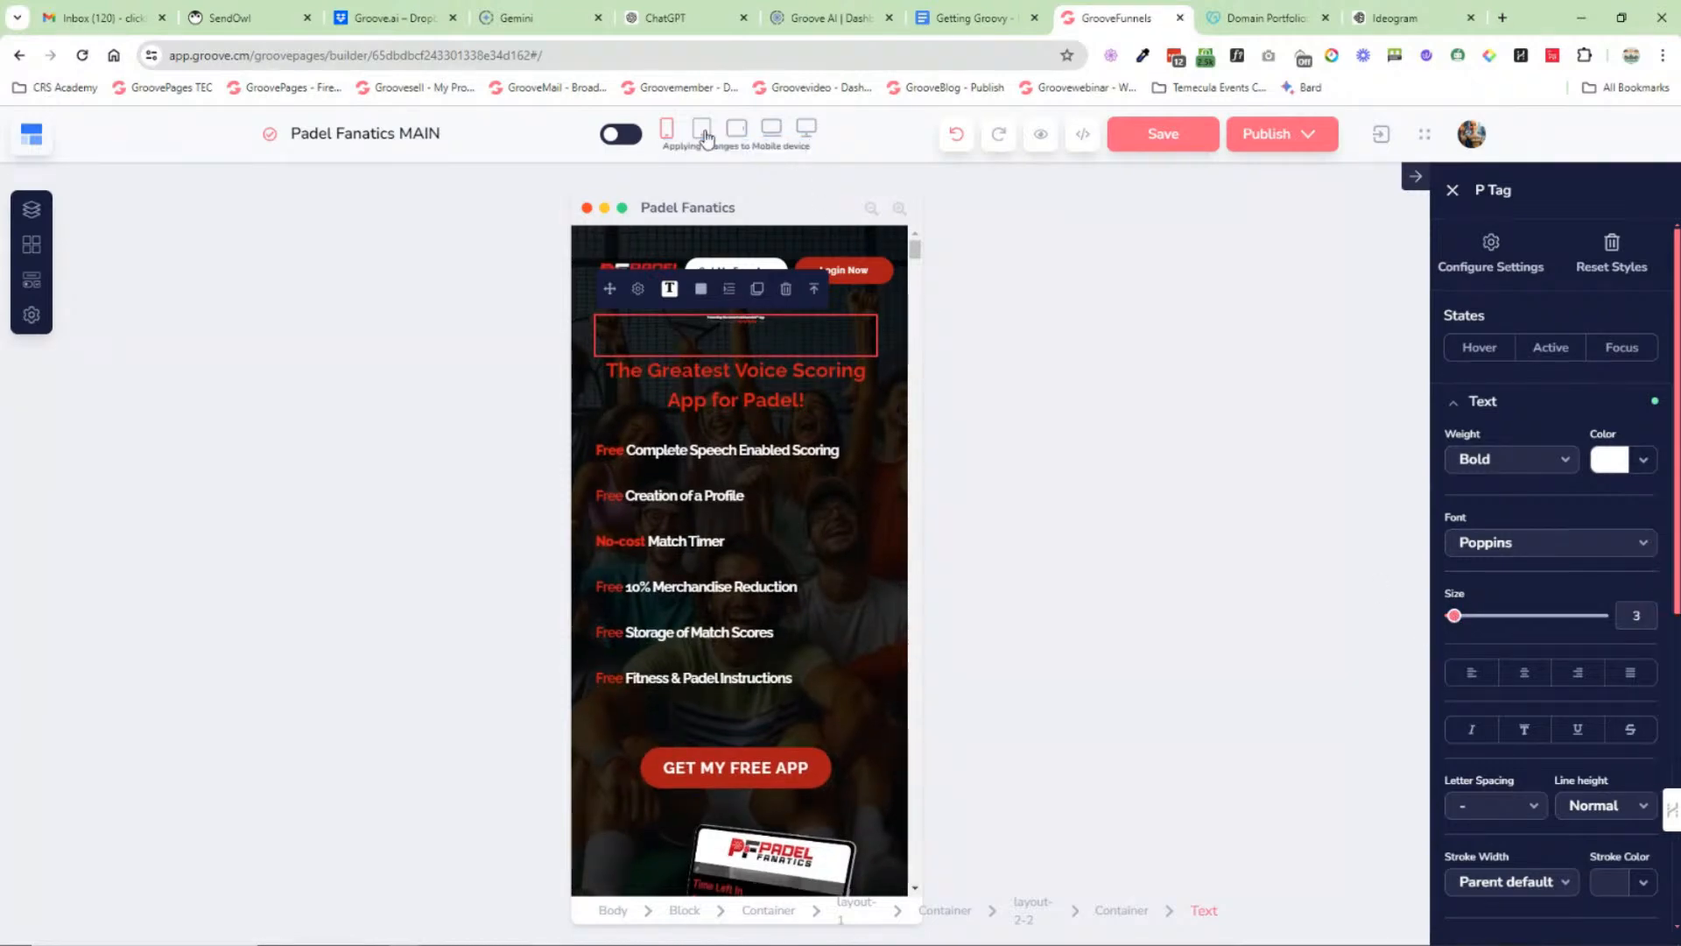
click(738, 132)
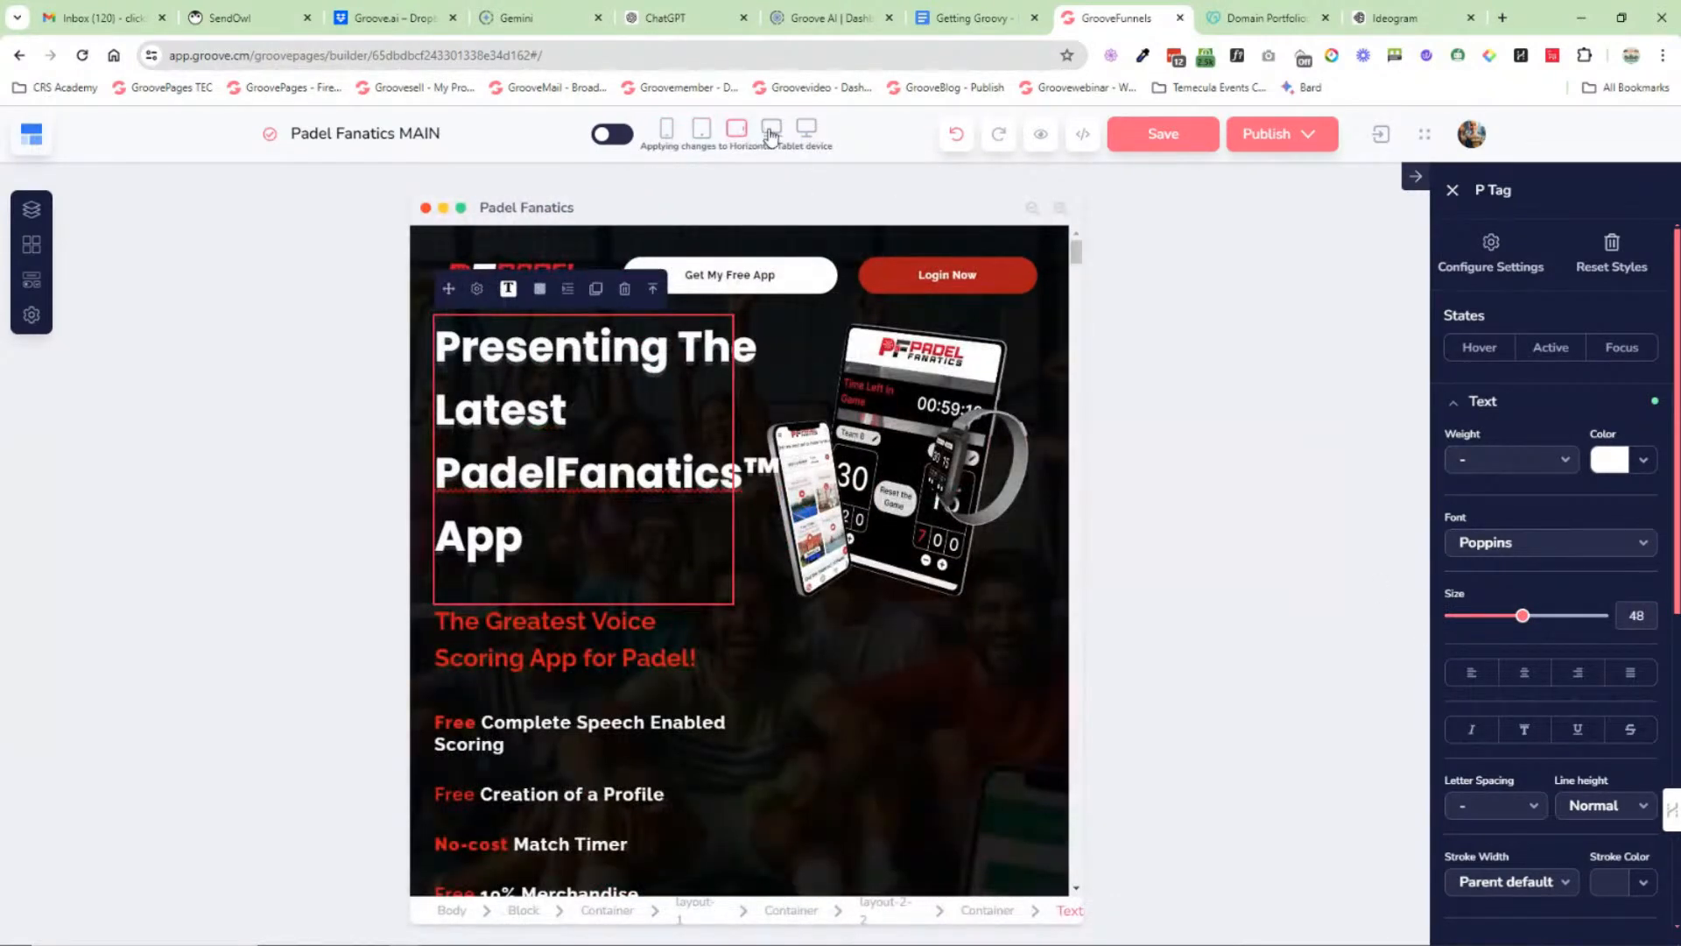
click(771, 131)
click(807, 129)
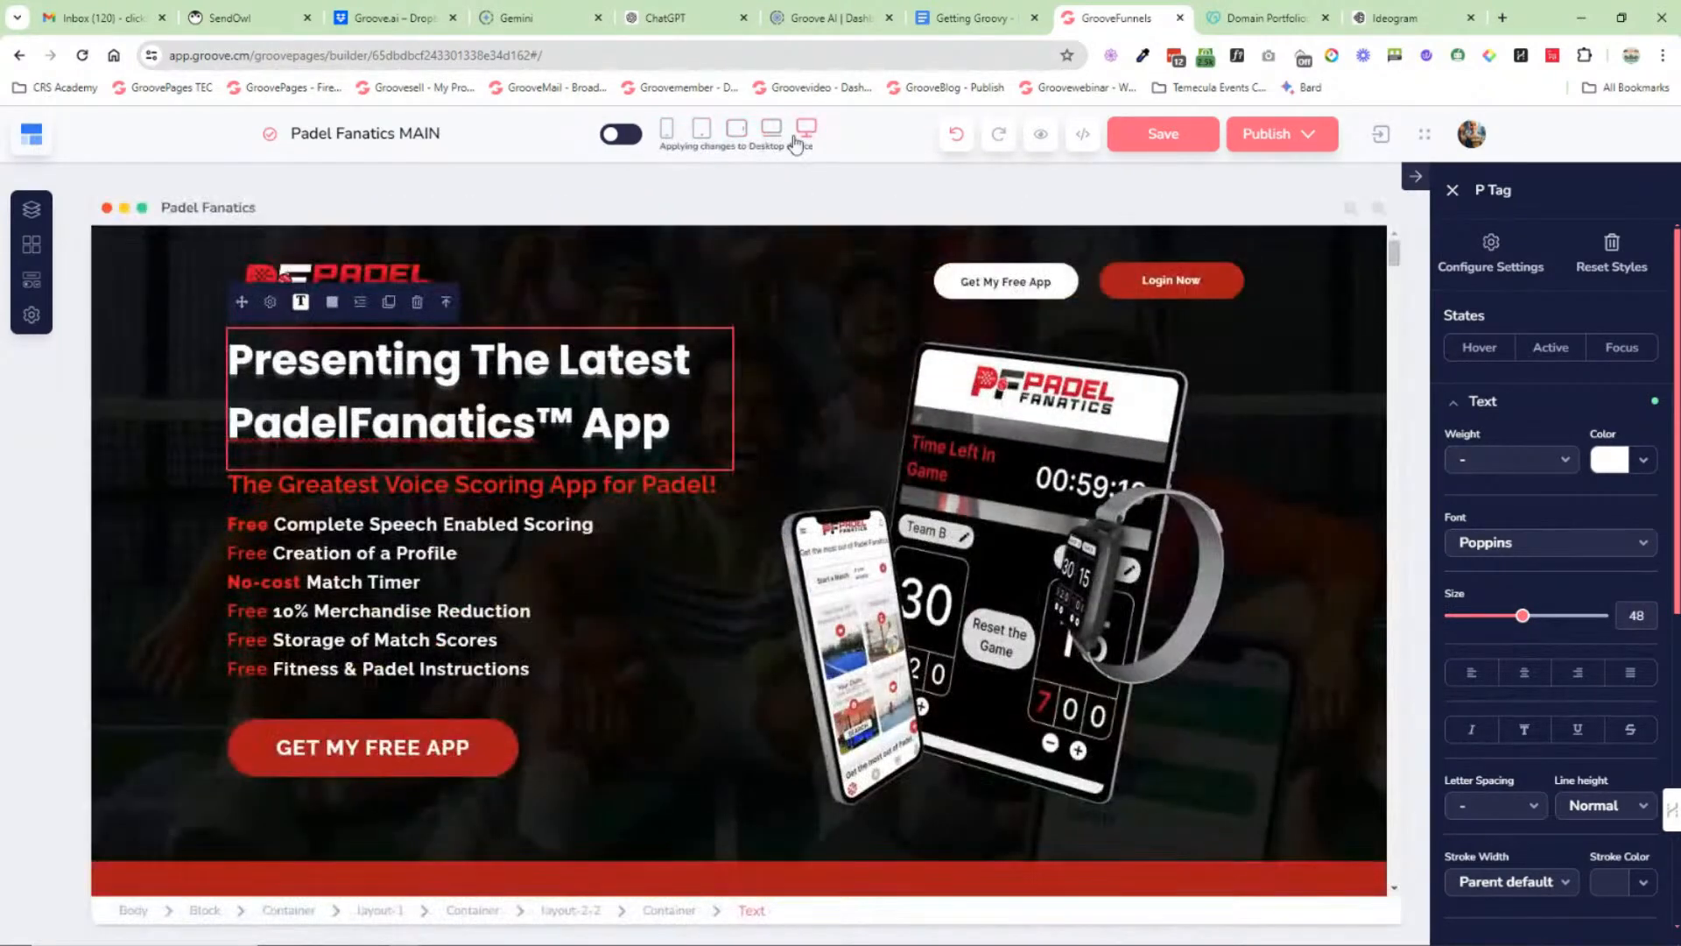
click(666, 129)
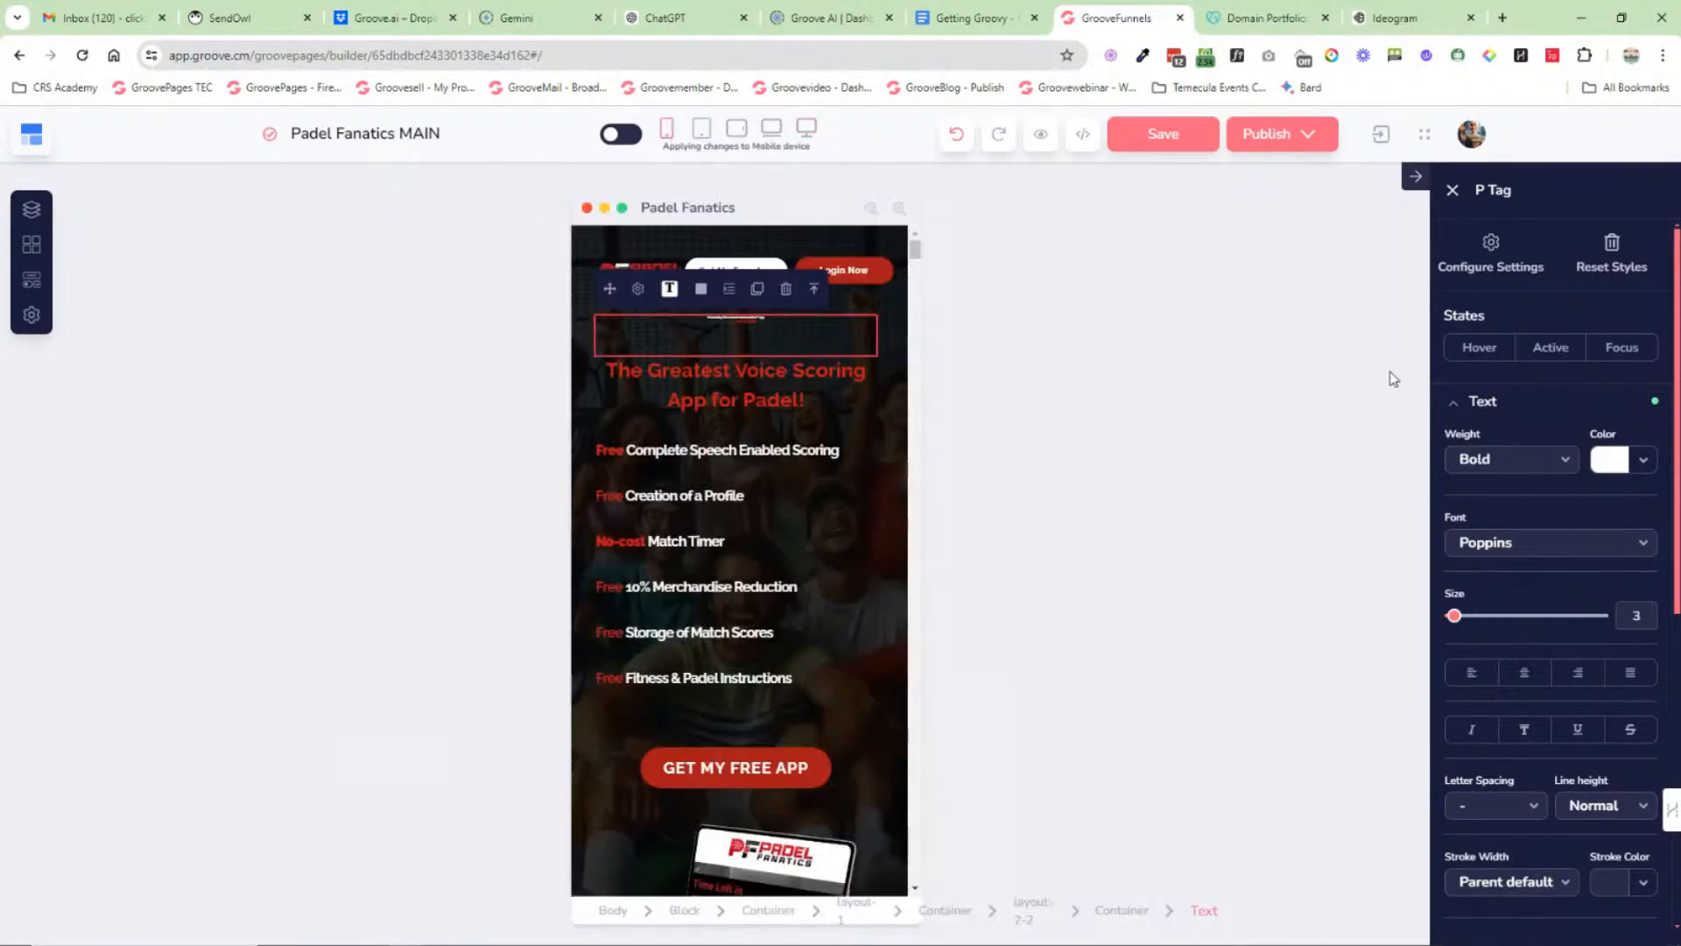
Step: Undo the mobile headline size change, apply edits to all devices again and show the desktop view
click(955, 135)
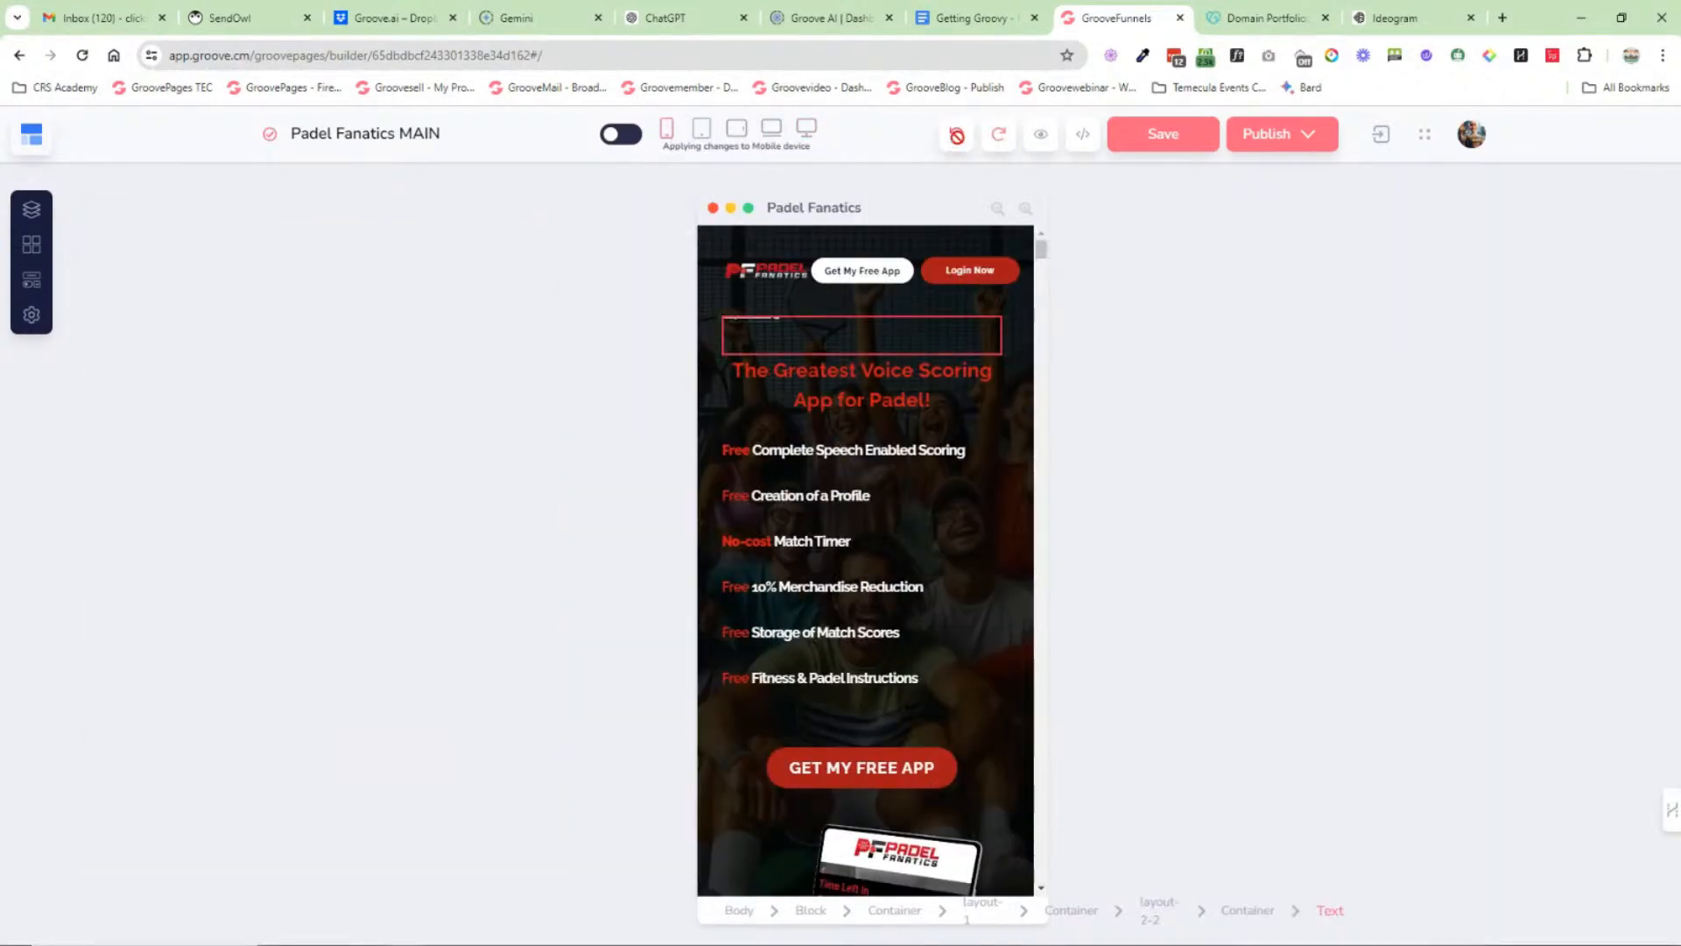
click(957, 136)
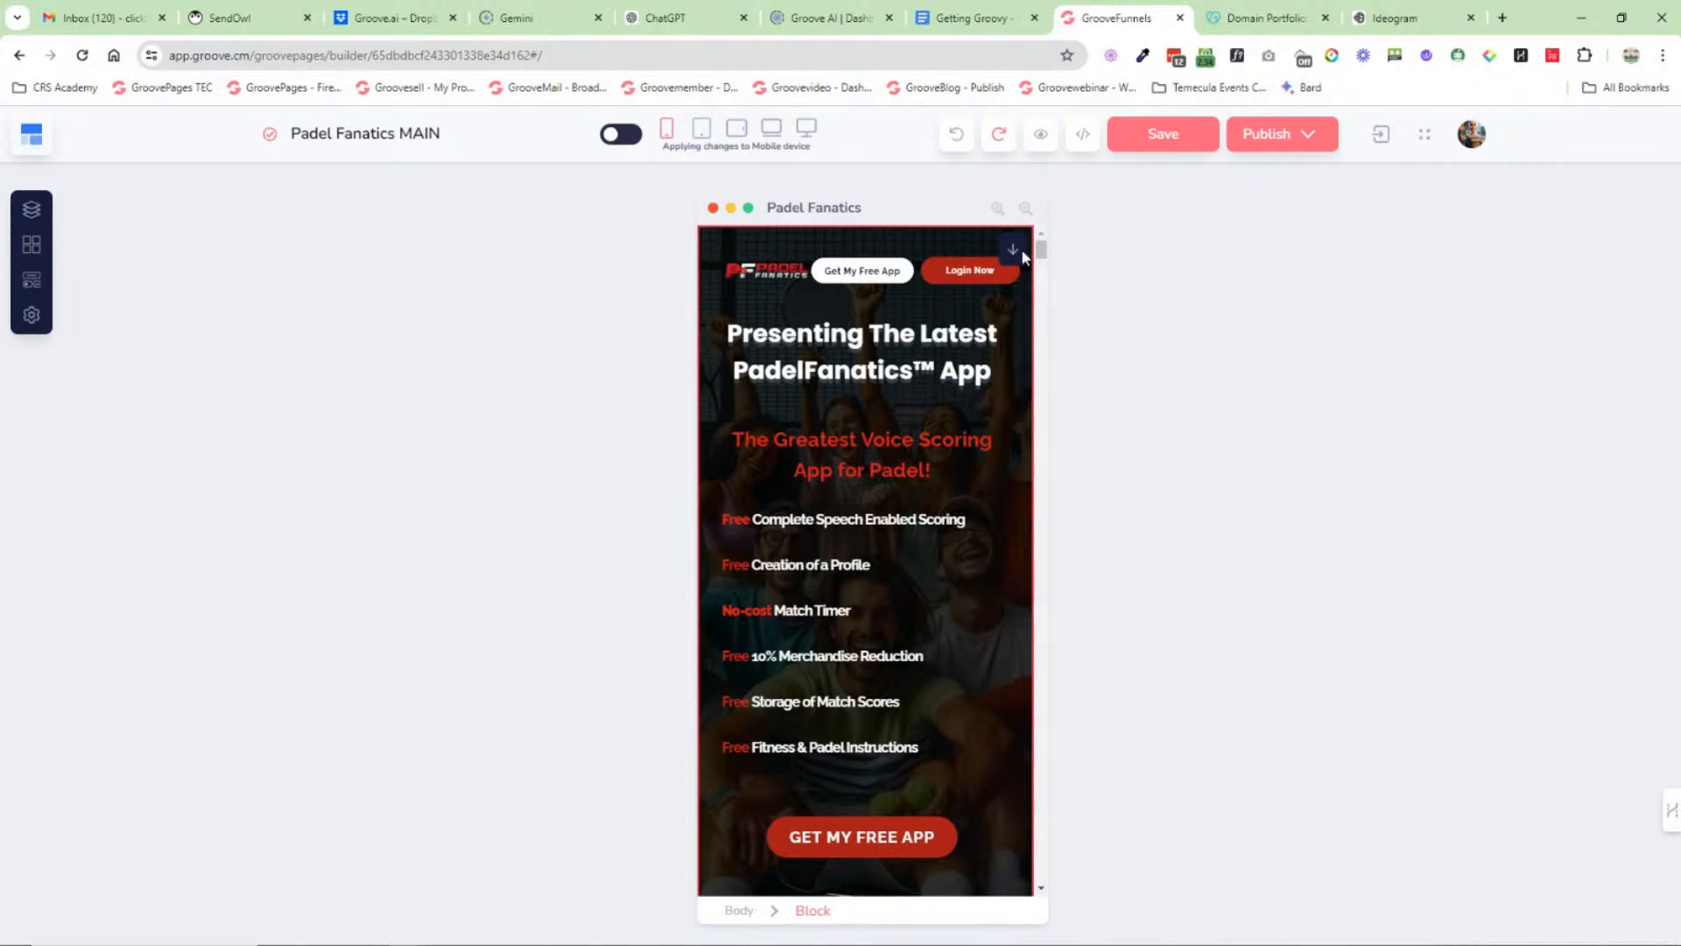
click(623, 138)
click(809, 131)
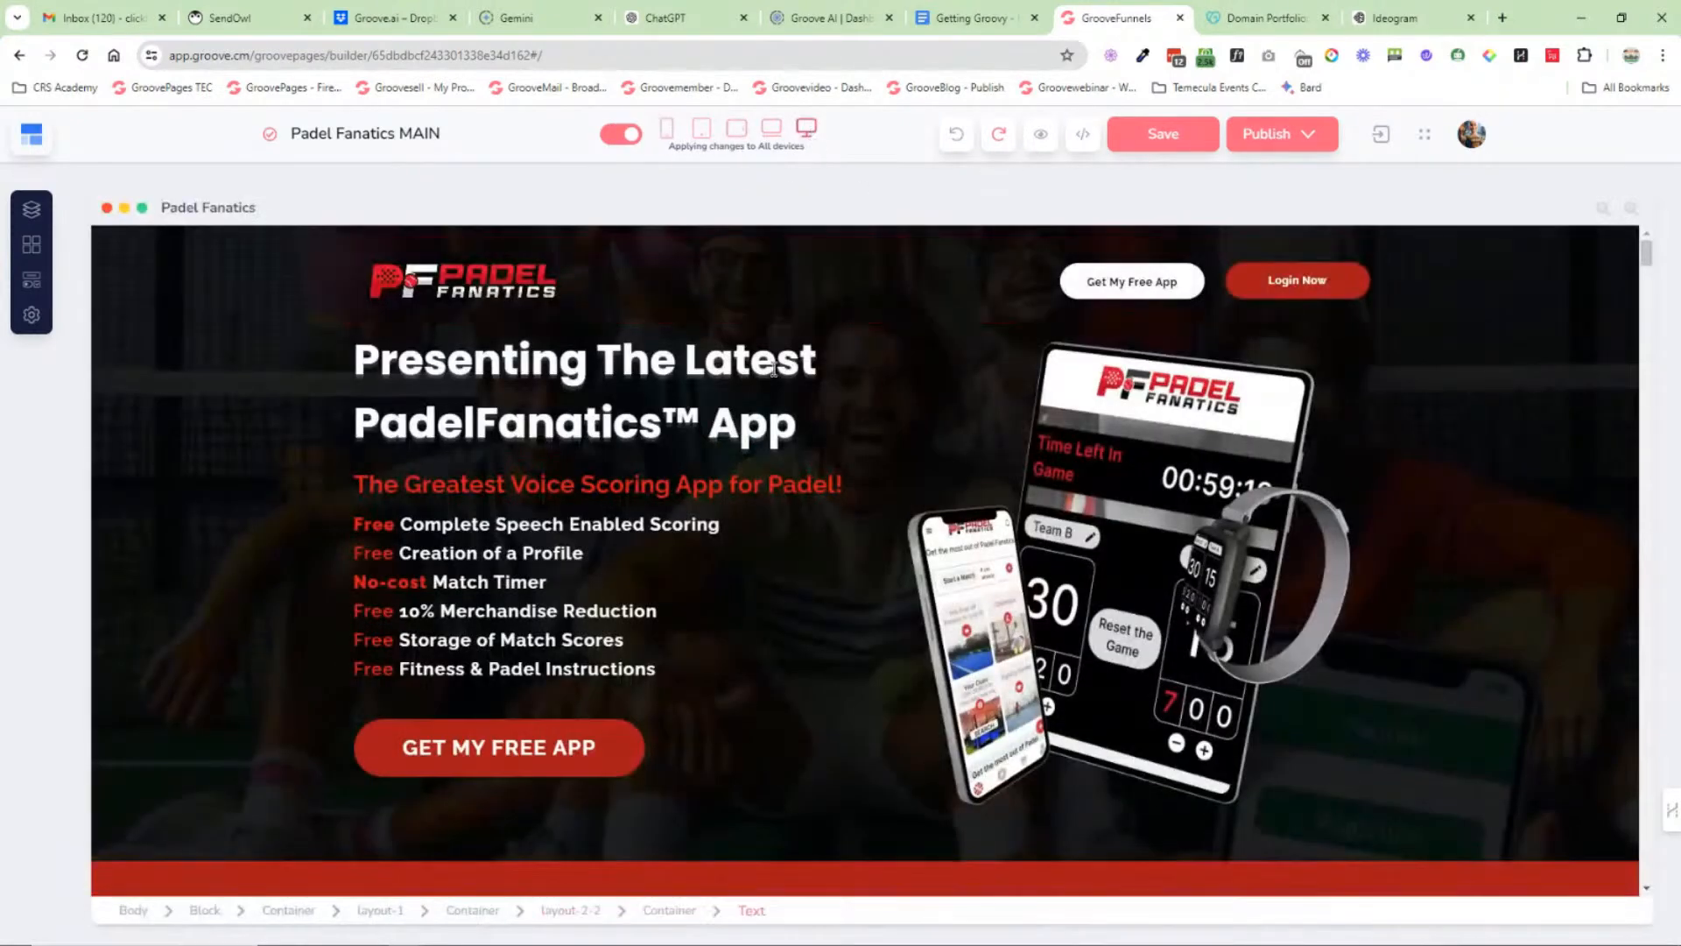
Step: Inspect the page's source code and close it without saving
click(1083, 138)
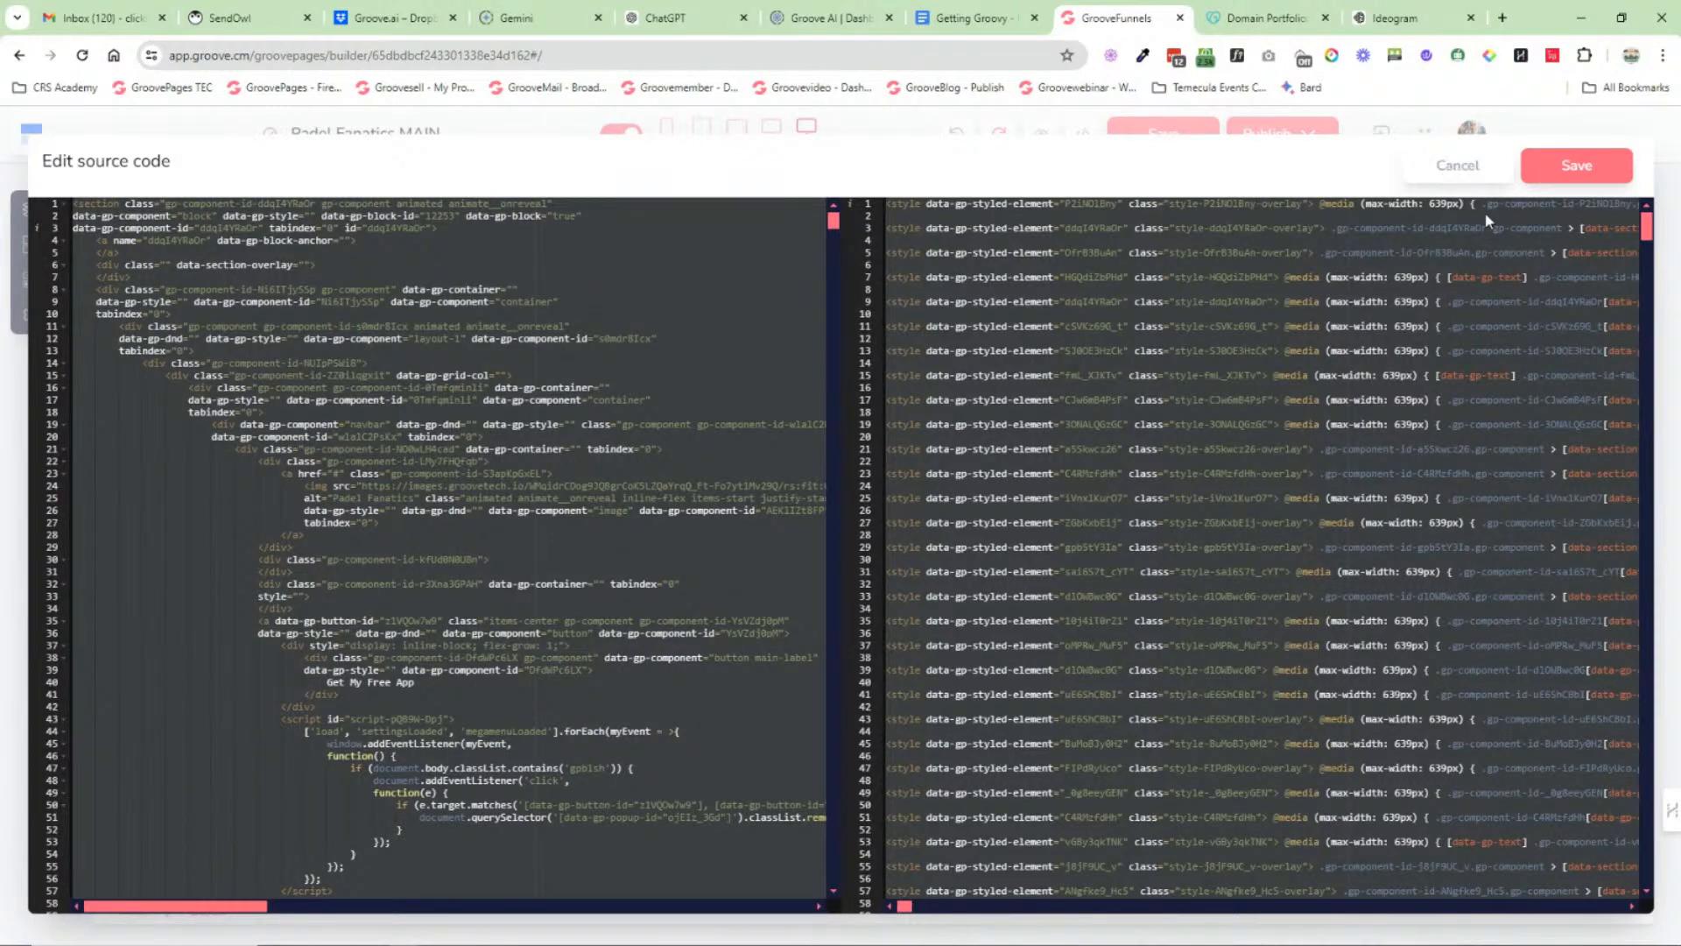
click(1464, 179)
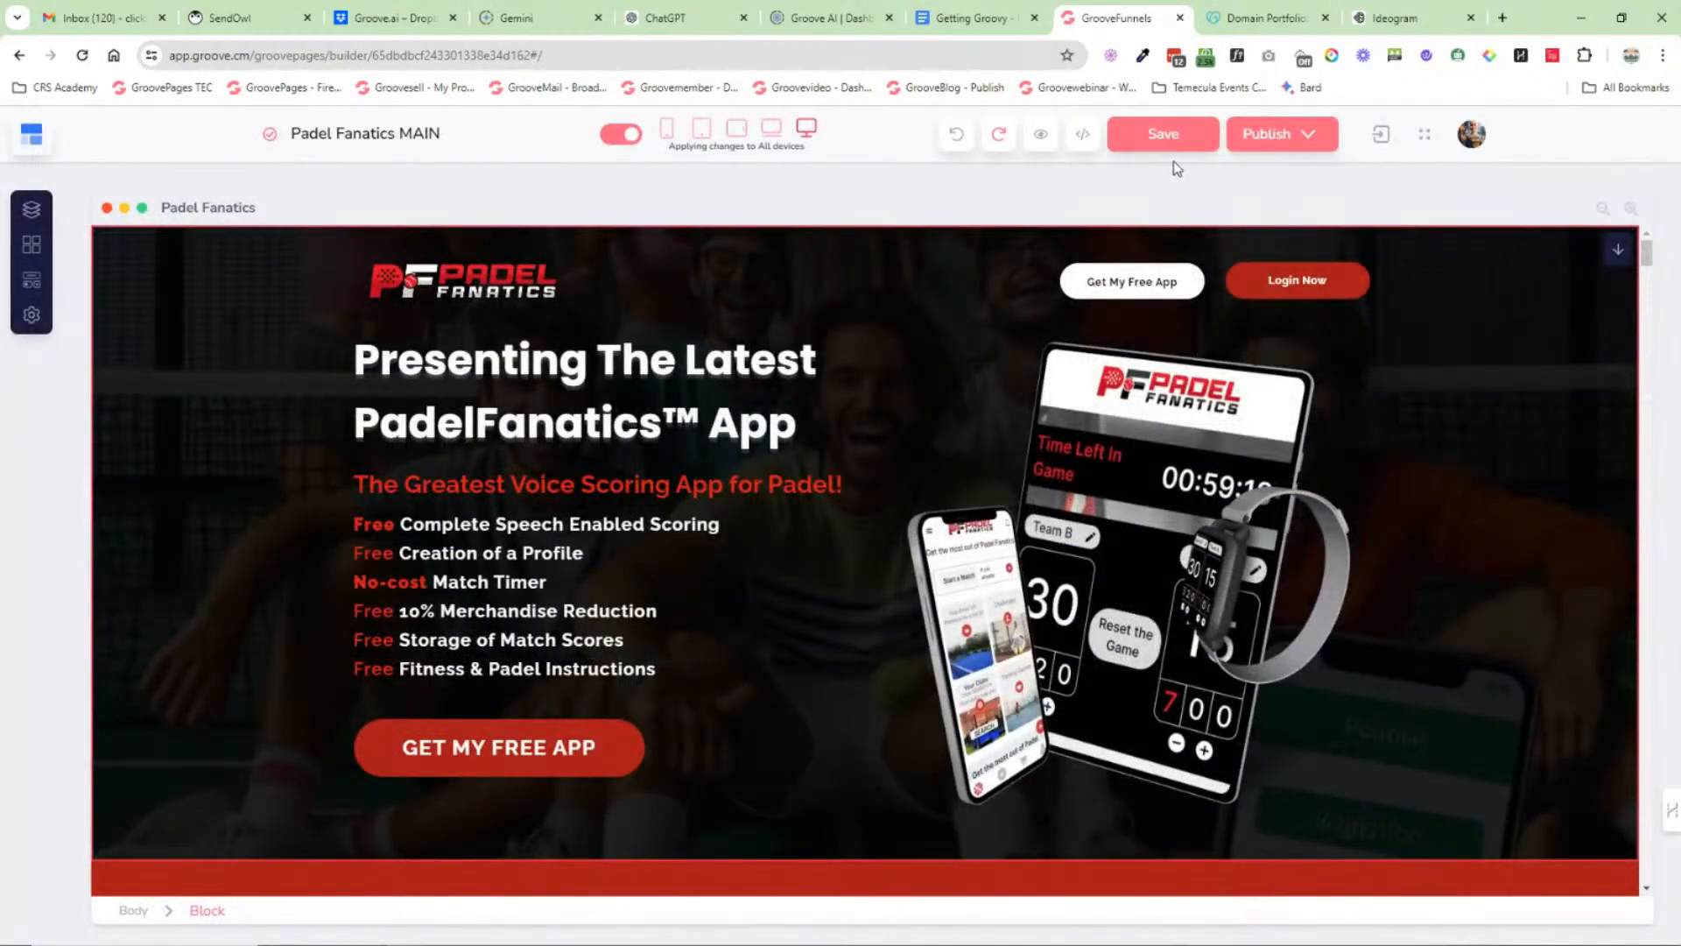
Step: Open the site's publish settings and check the account's subdomain and custom domain options
click(1319, 136)
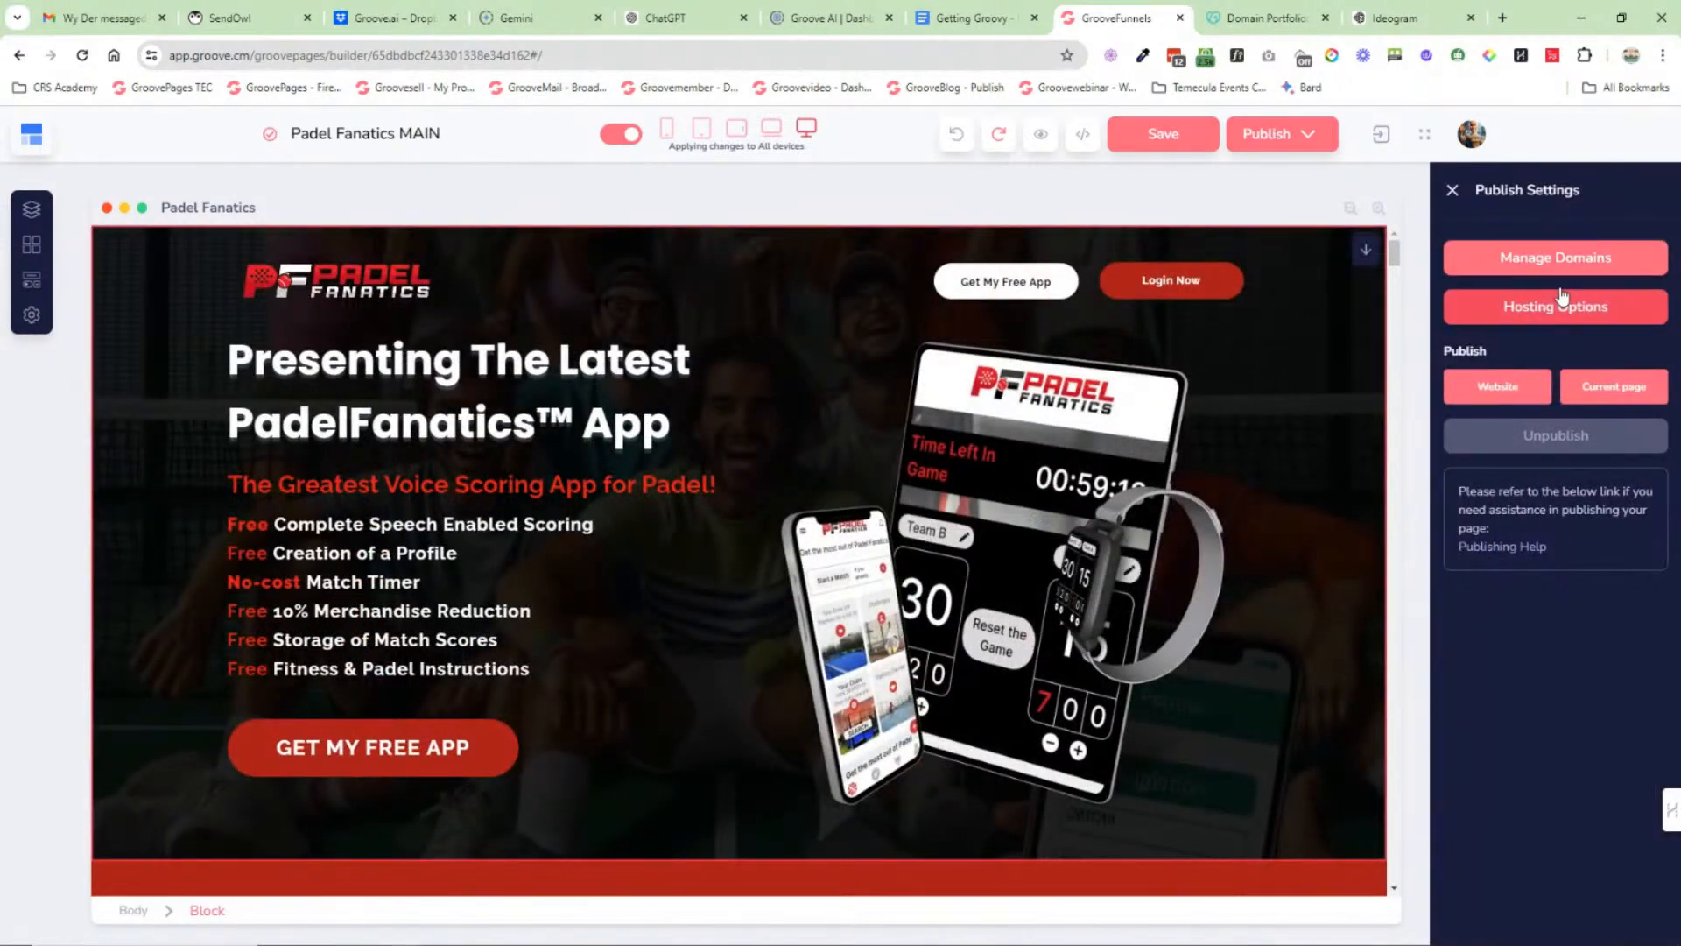
click(1539, 266)
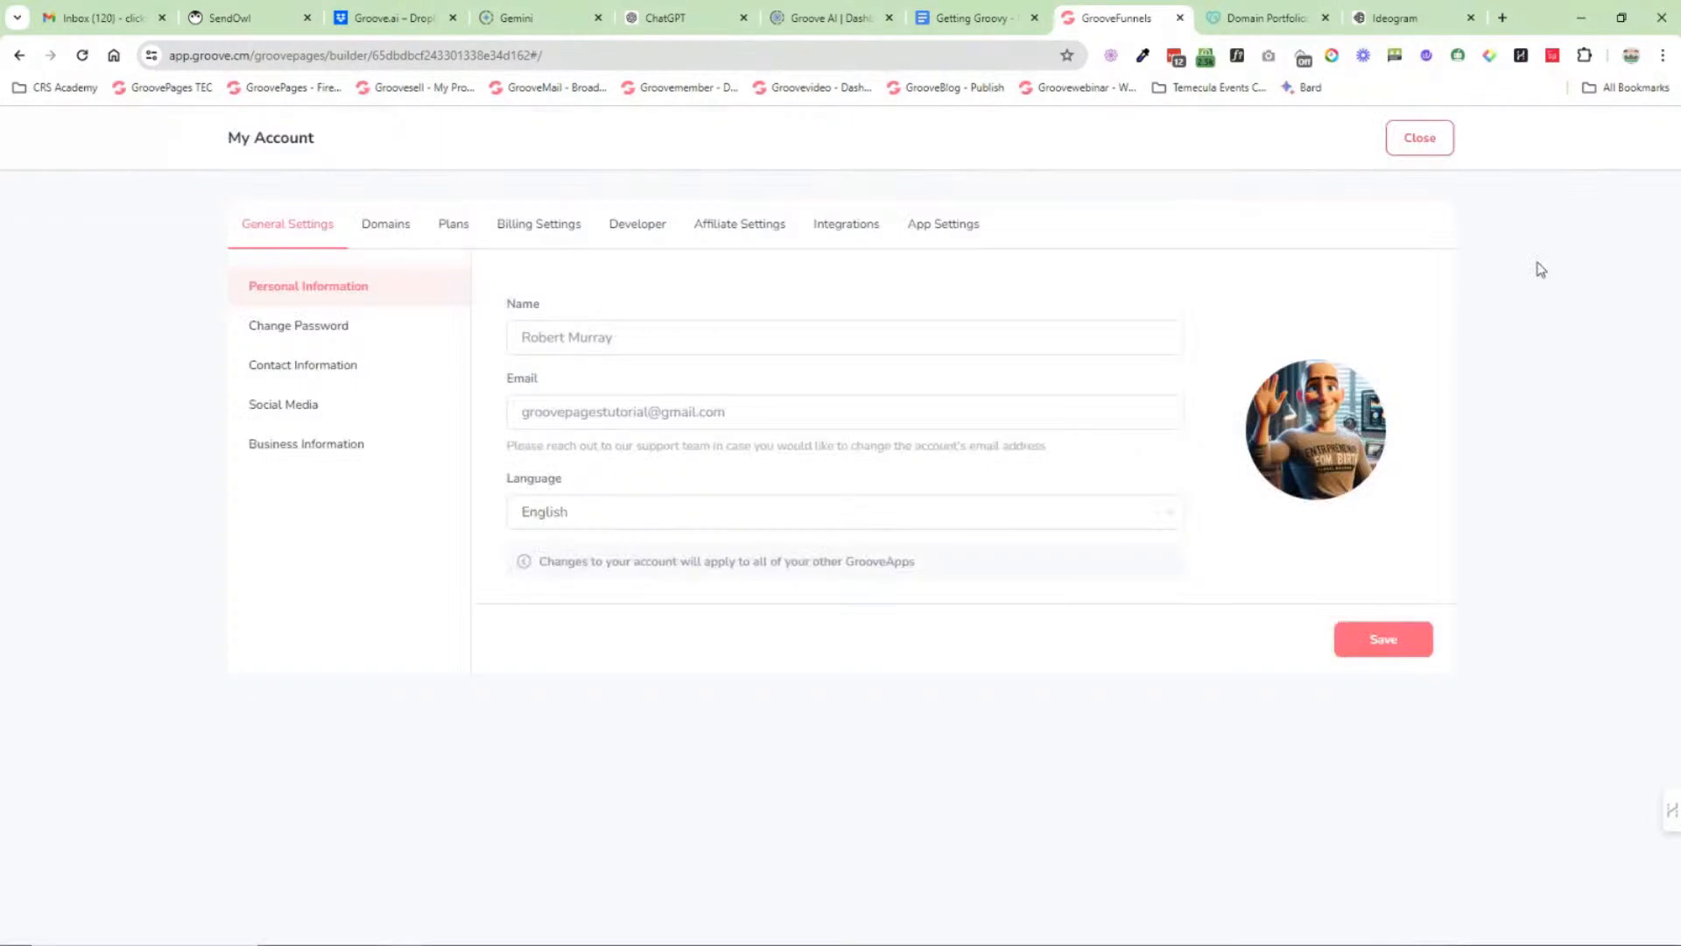
click(382, 229)
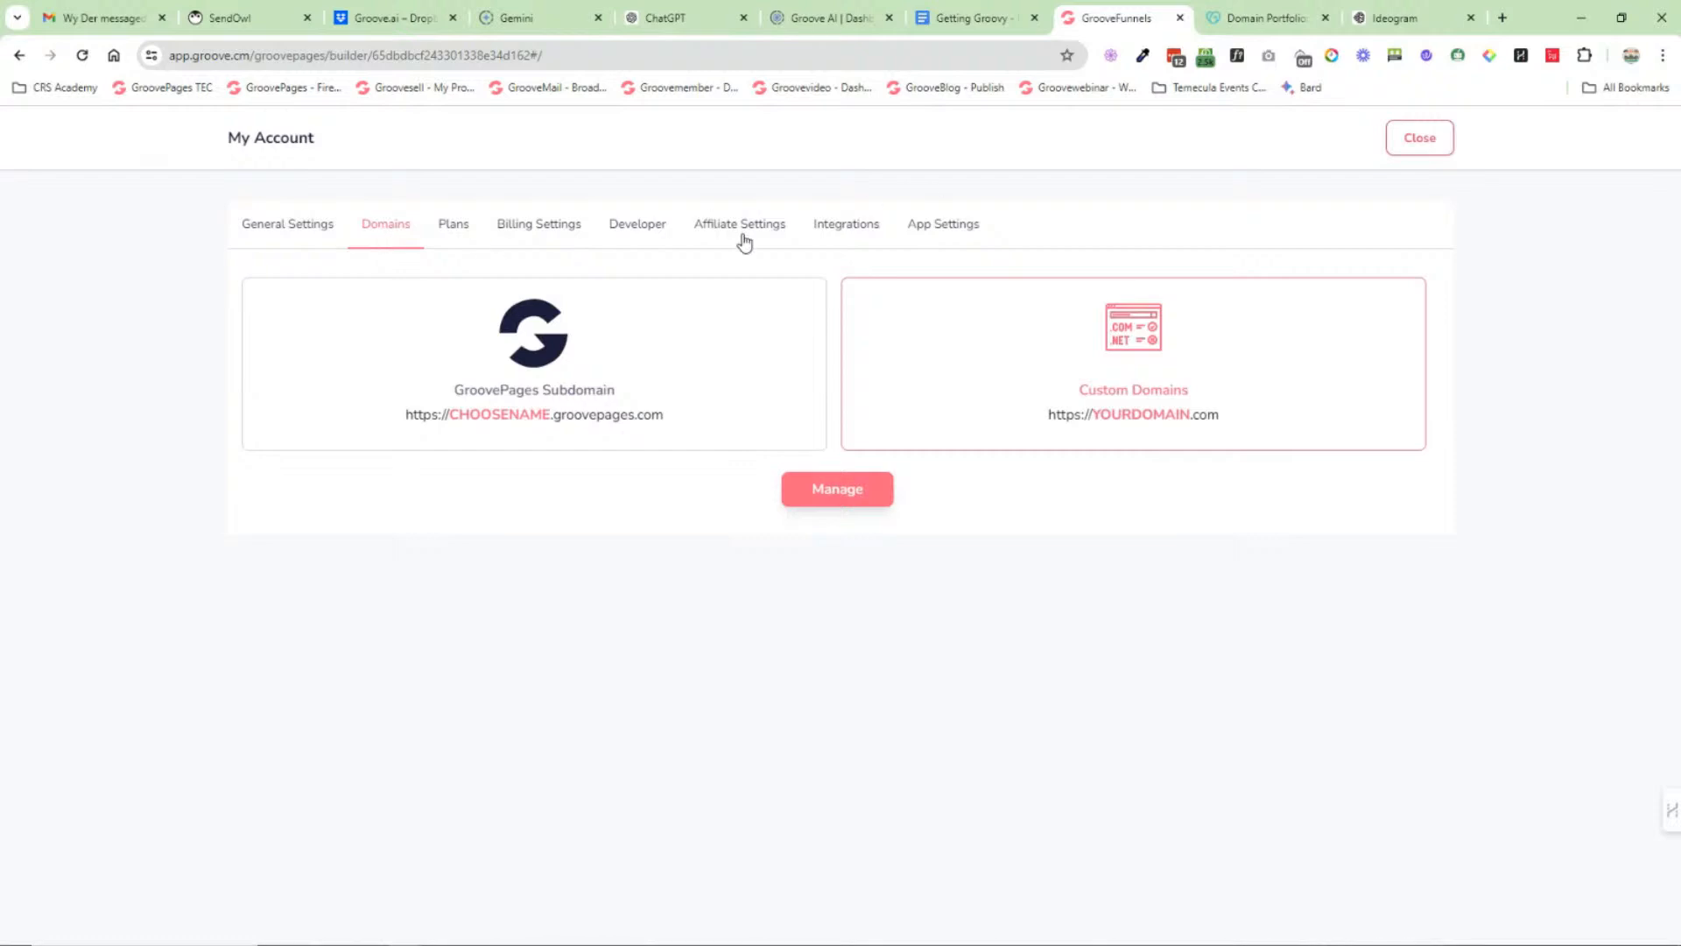
click(1430, 139)
Step: Show the hosting options and examine the domain, location and resulting web address for publishing
click(1582, 306)
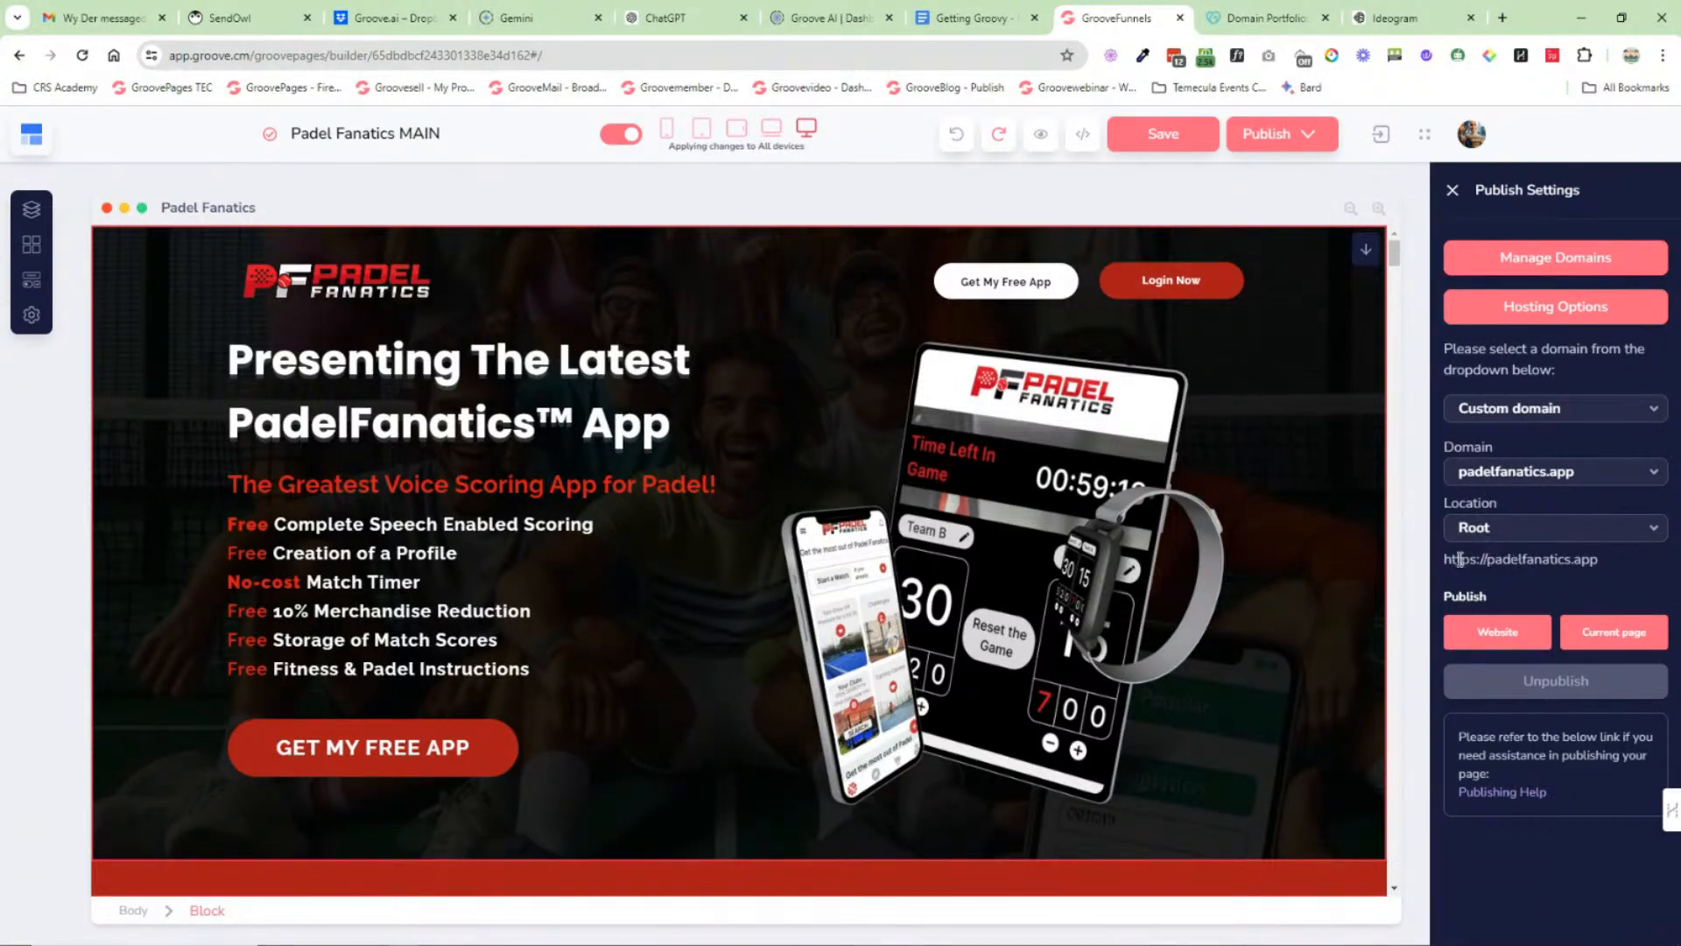
drag(1488, 560, 1599, 565)
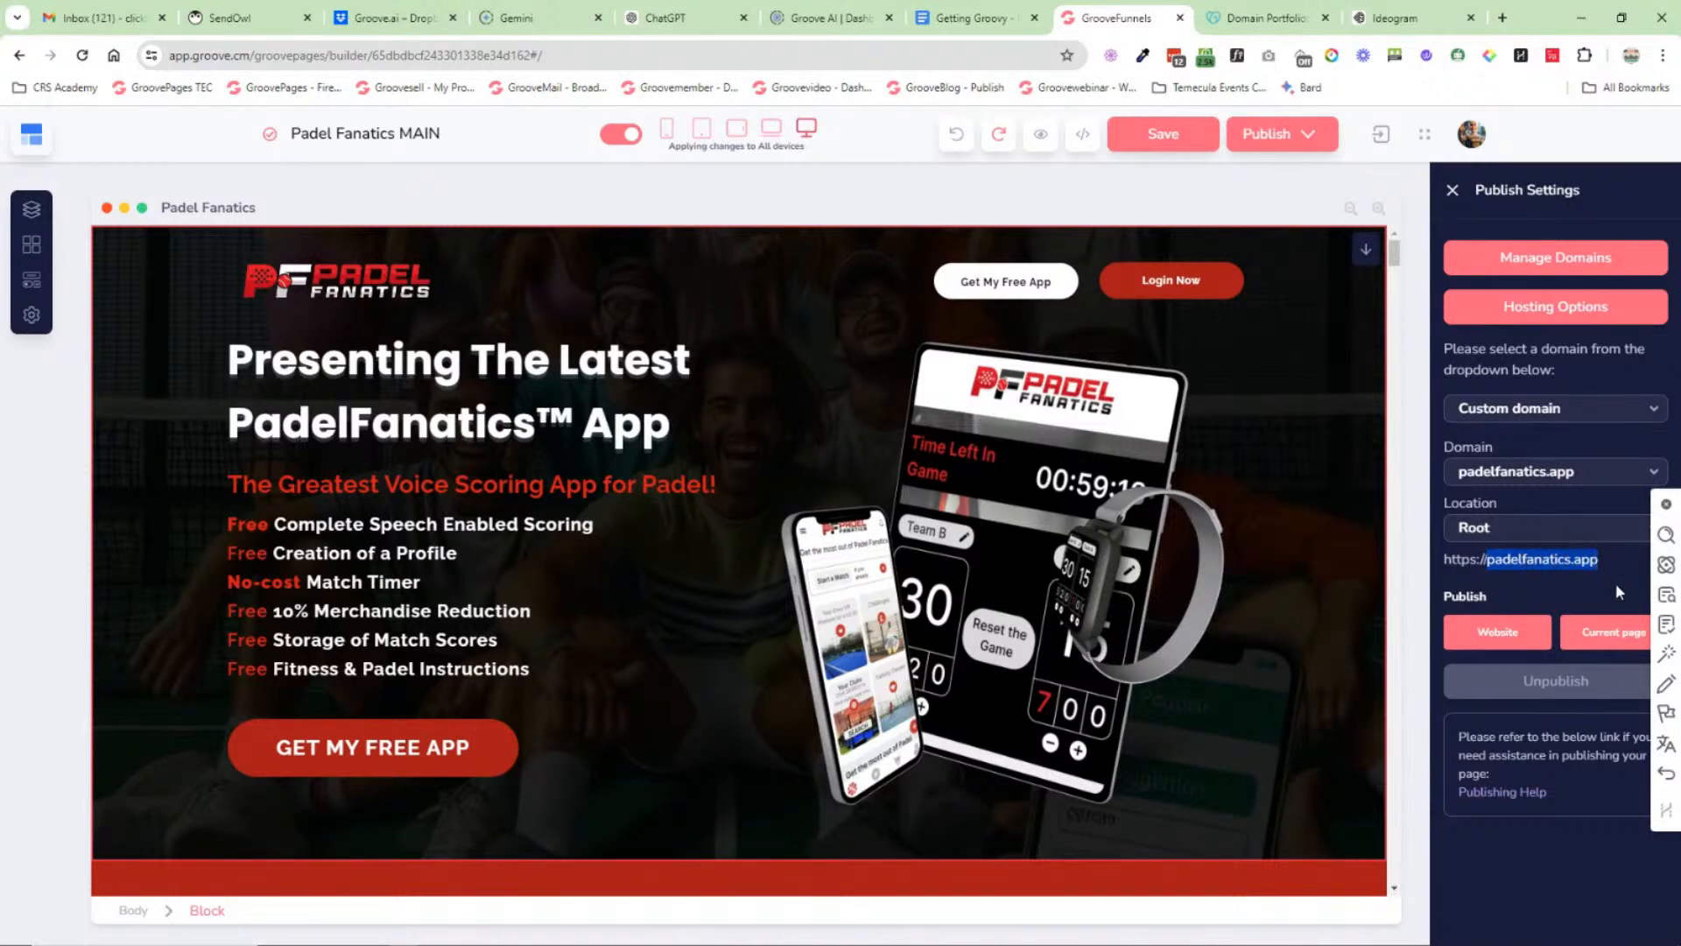
click(1616, 583)
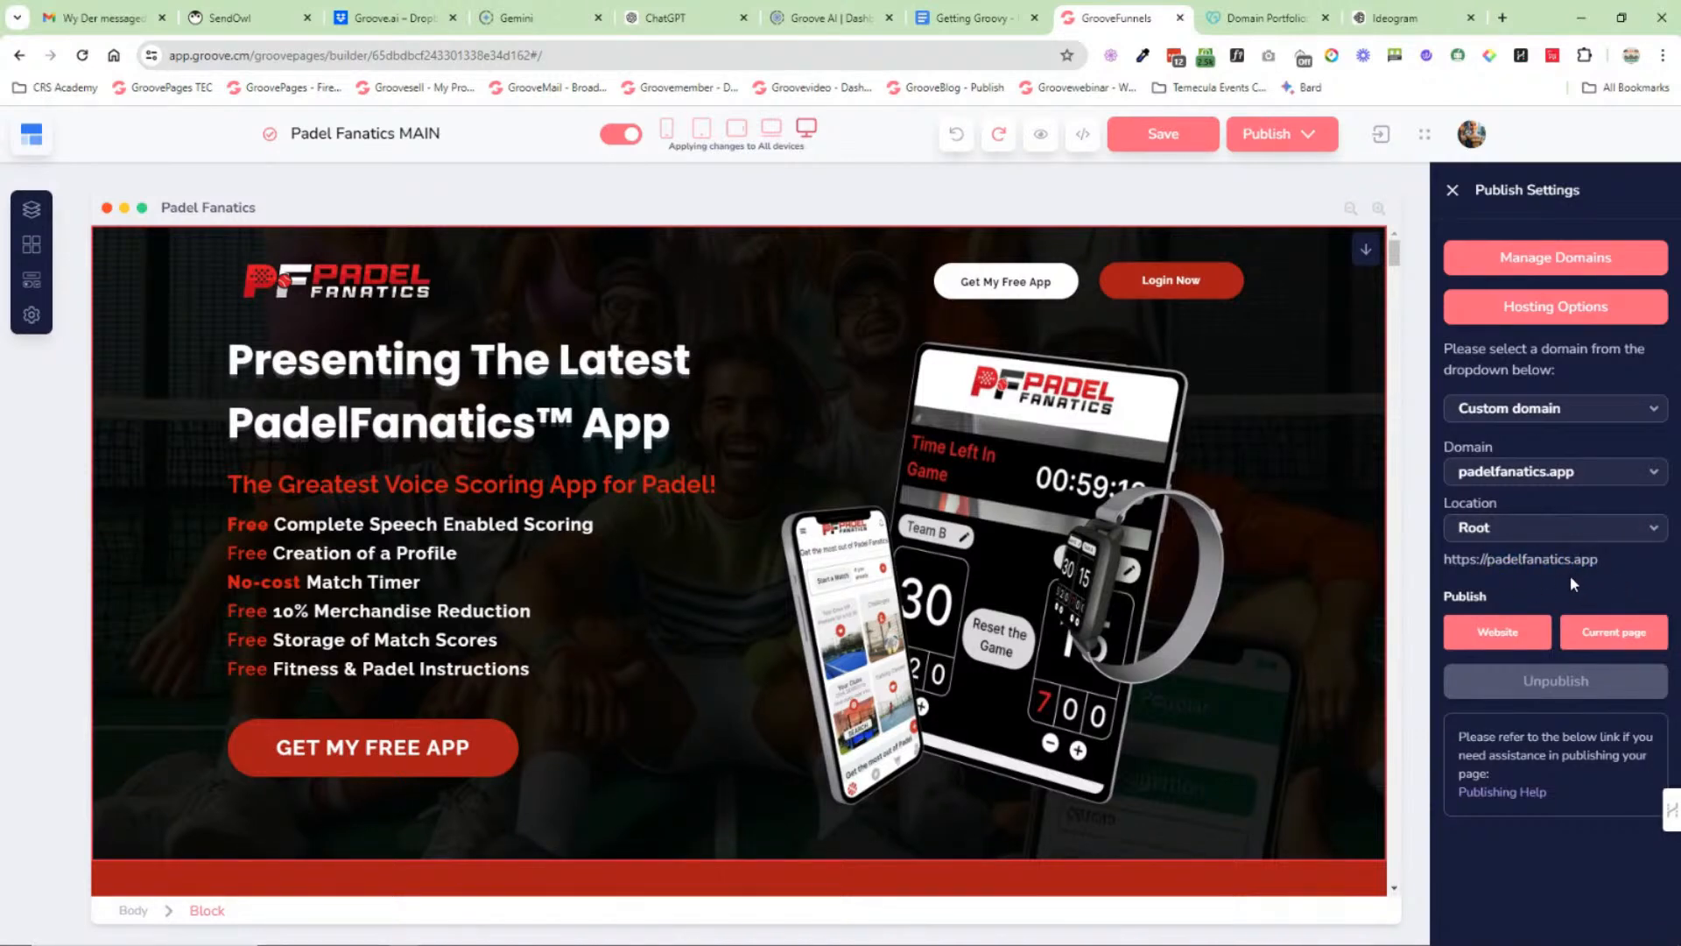
Step: Check the options for publishing the whole website or only the current page, and close the publish settings
click(1461, 632)
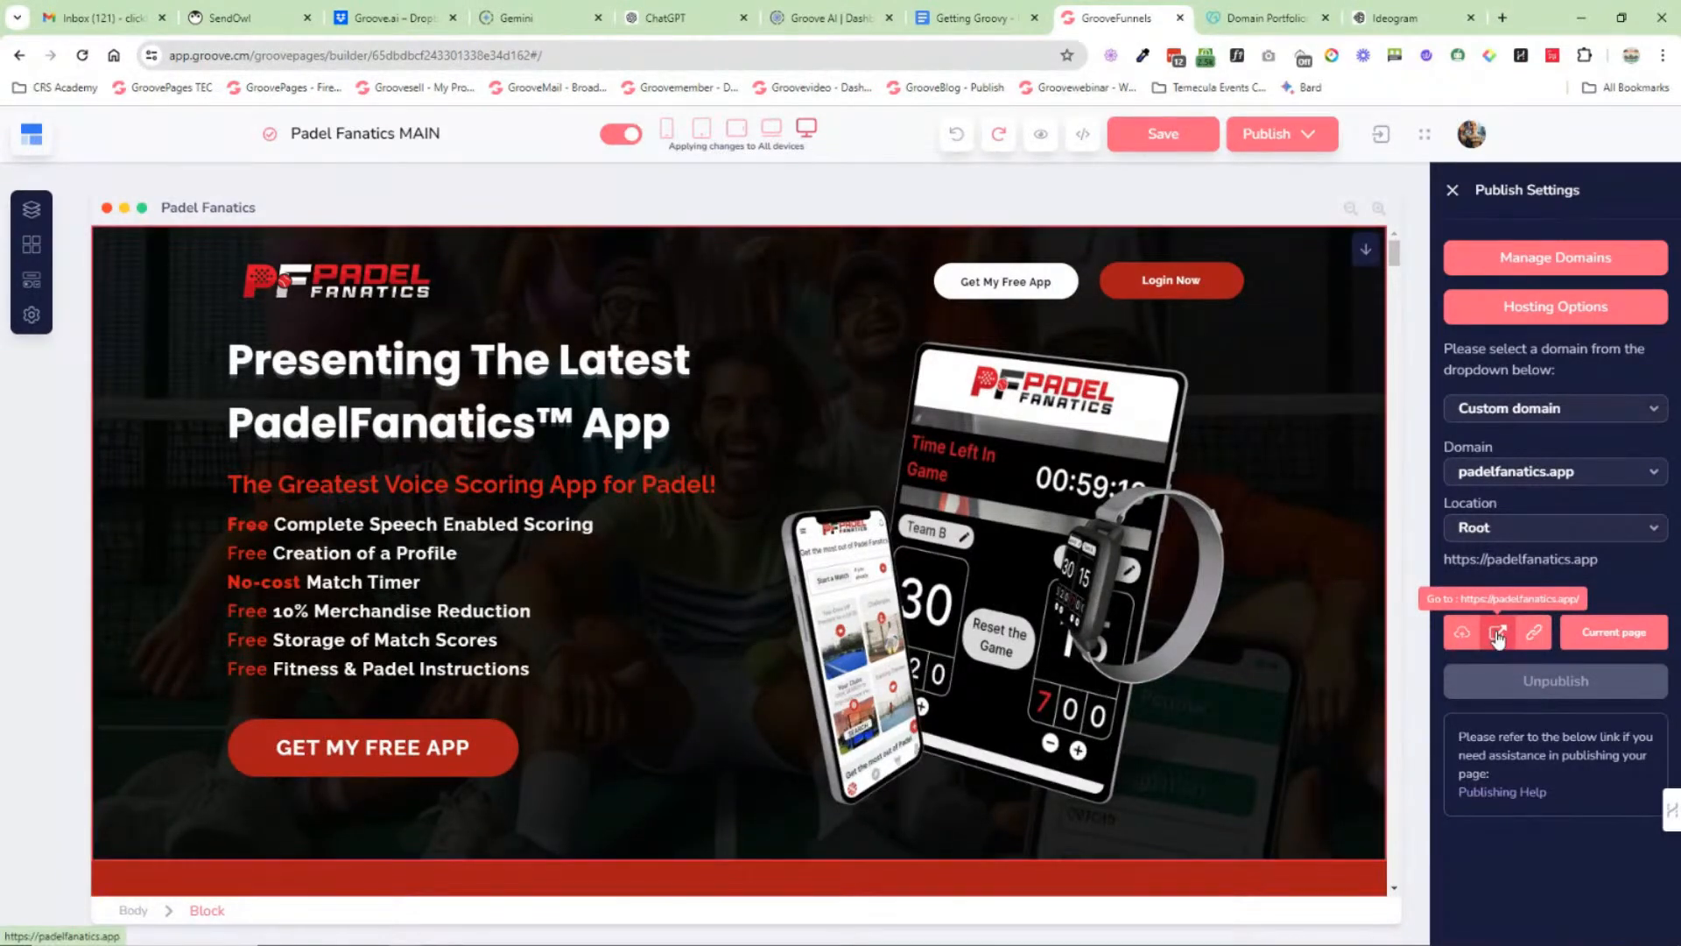
mouse_move(1583, 638)
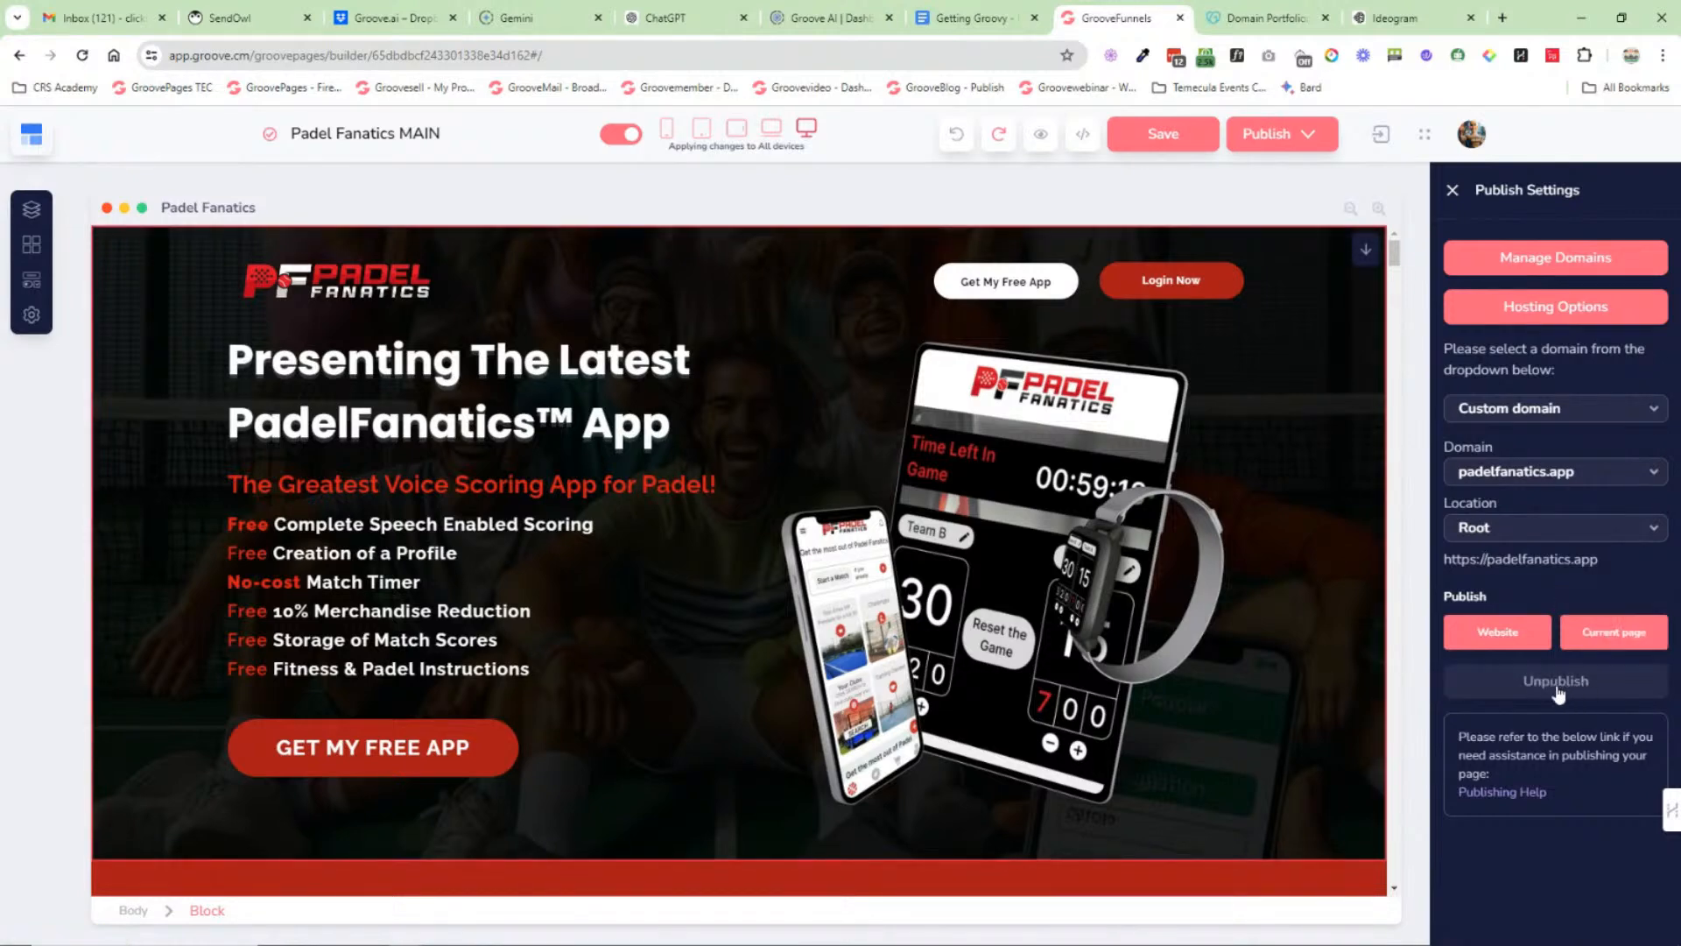
click(1451, 190)
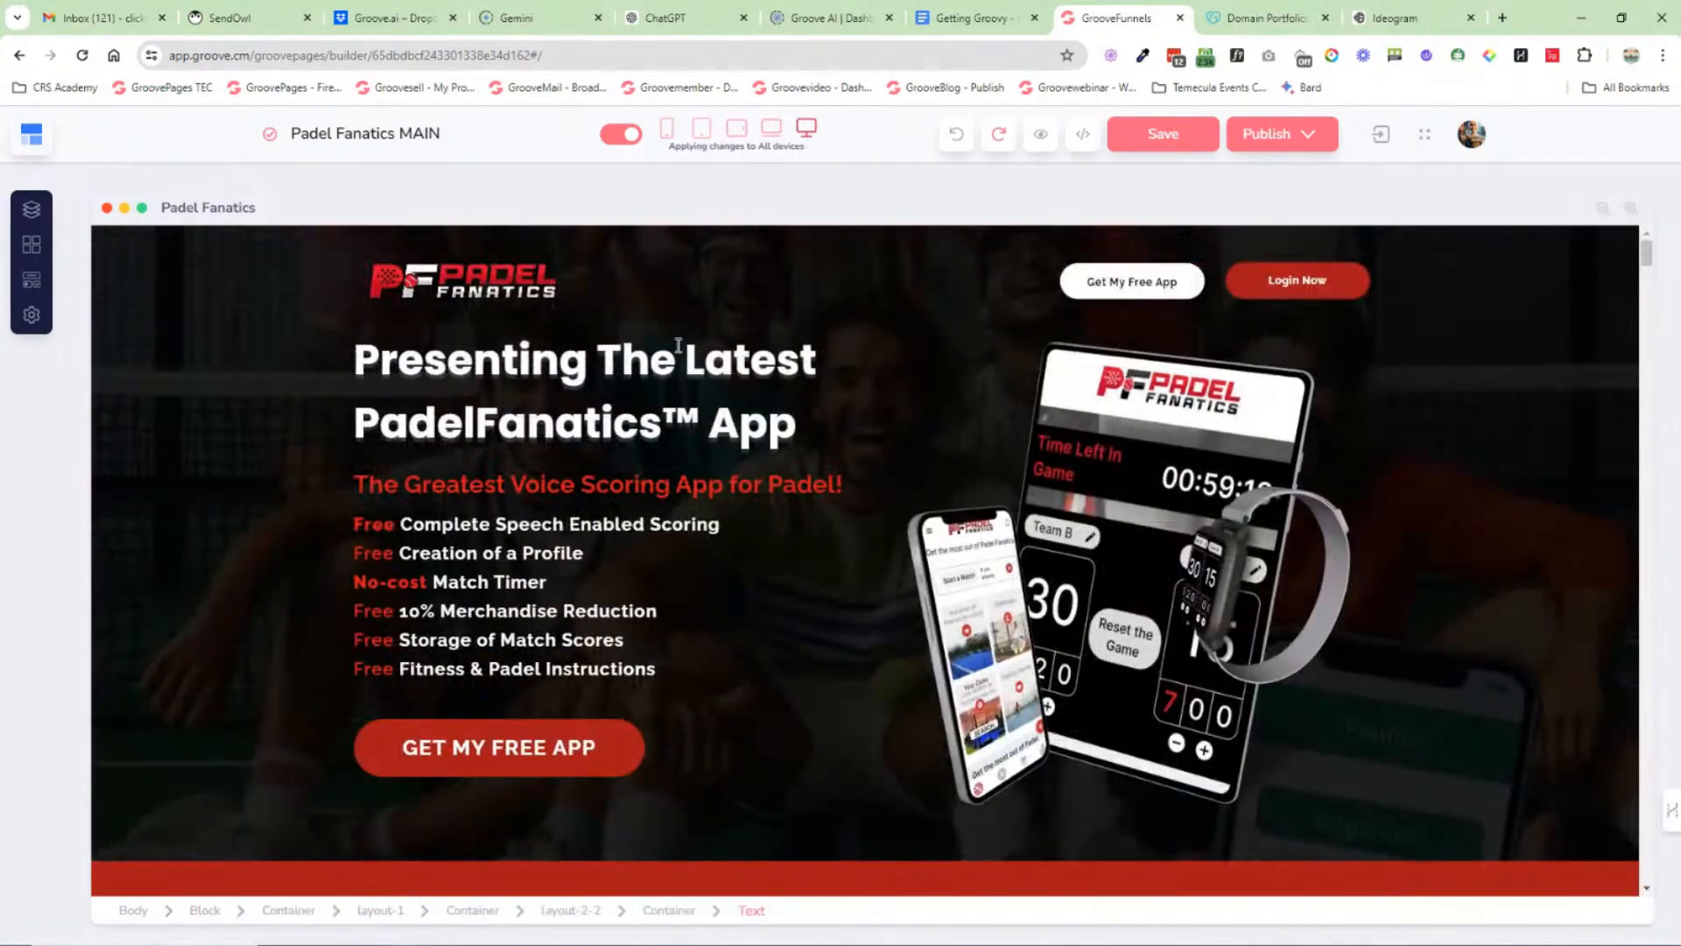
Step: Move JV Page from the website's primary navigation to its hidden pages
click(27, 212)
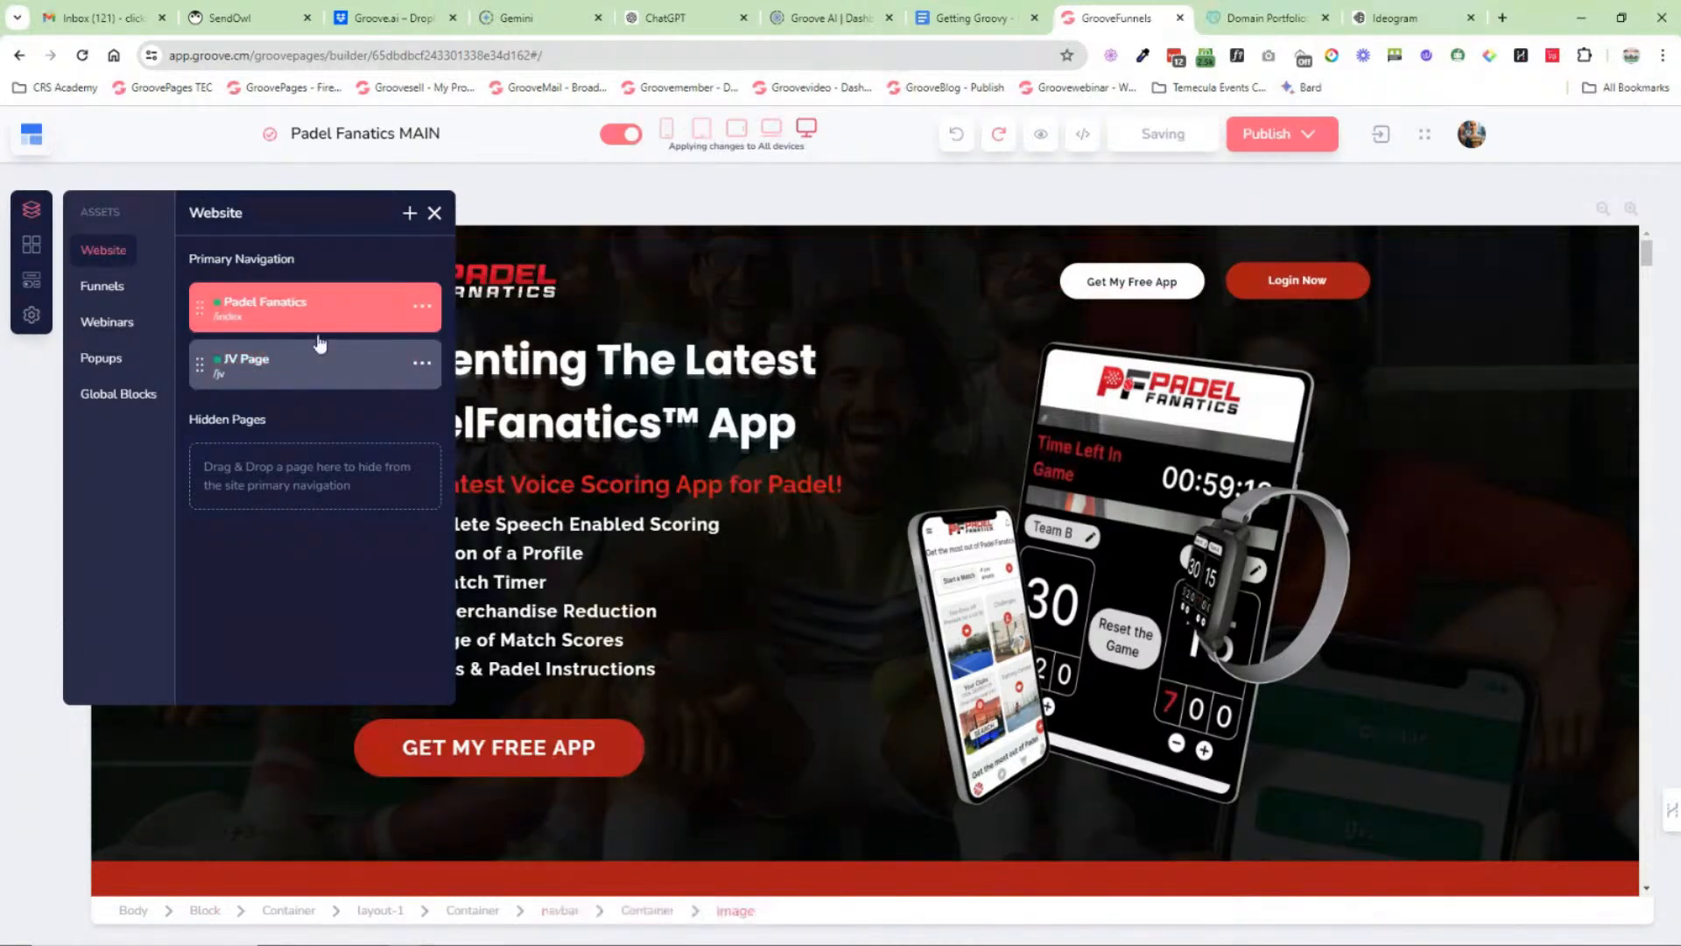
drag(263, 348, 200, 549)
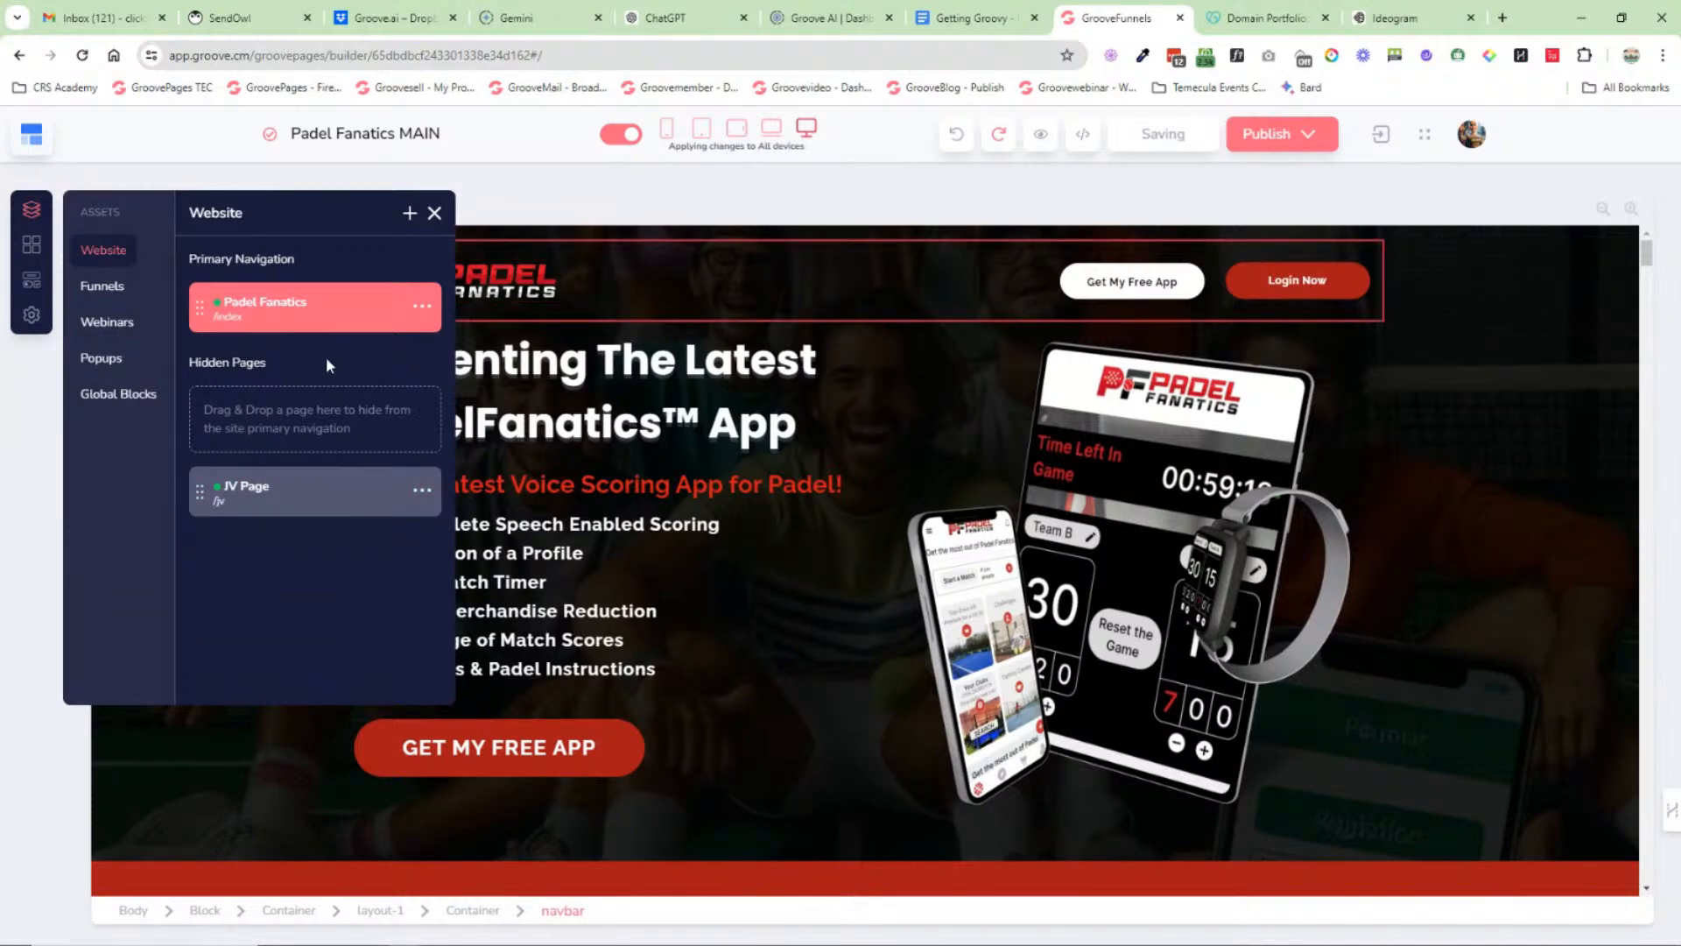
Step: Look through the pages of the MIFGE LUANCH FREE TRIAL funnel, and return to the website's Padel Fanatics page
click(96, 285)
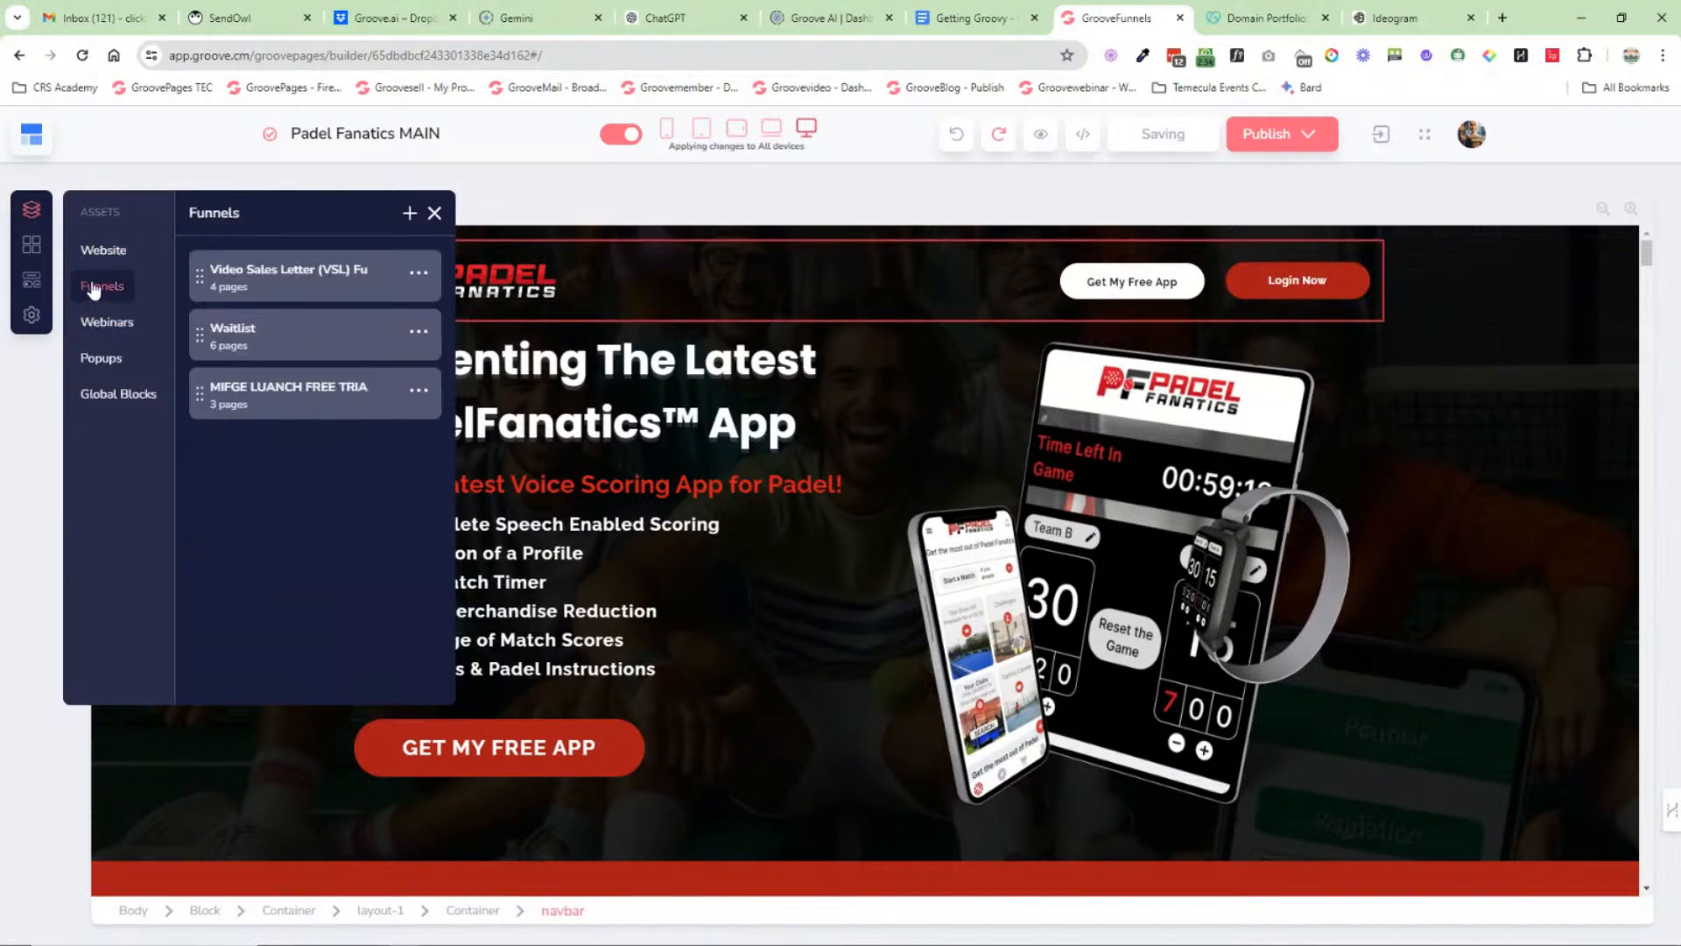
click(302, 390)
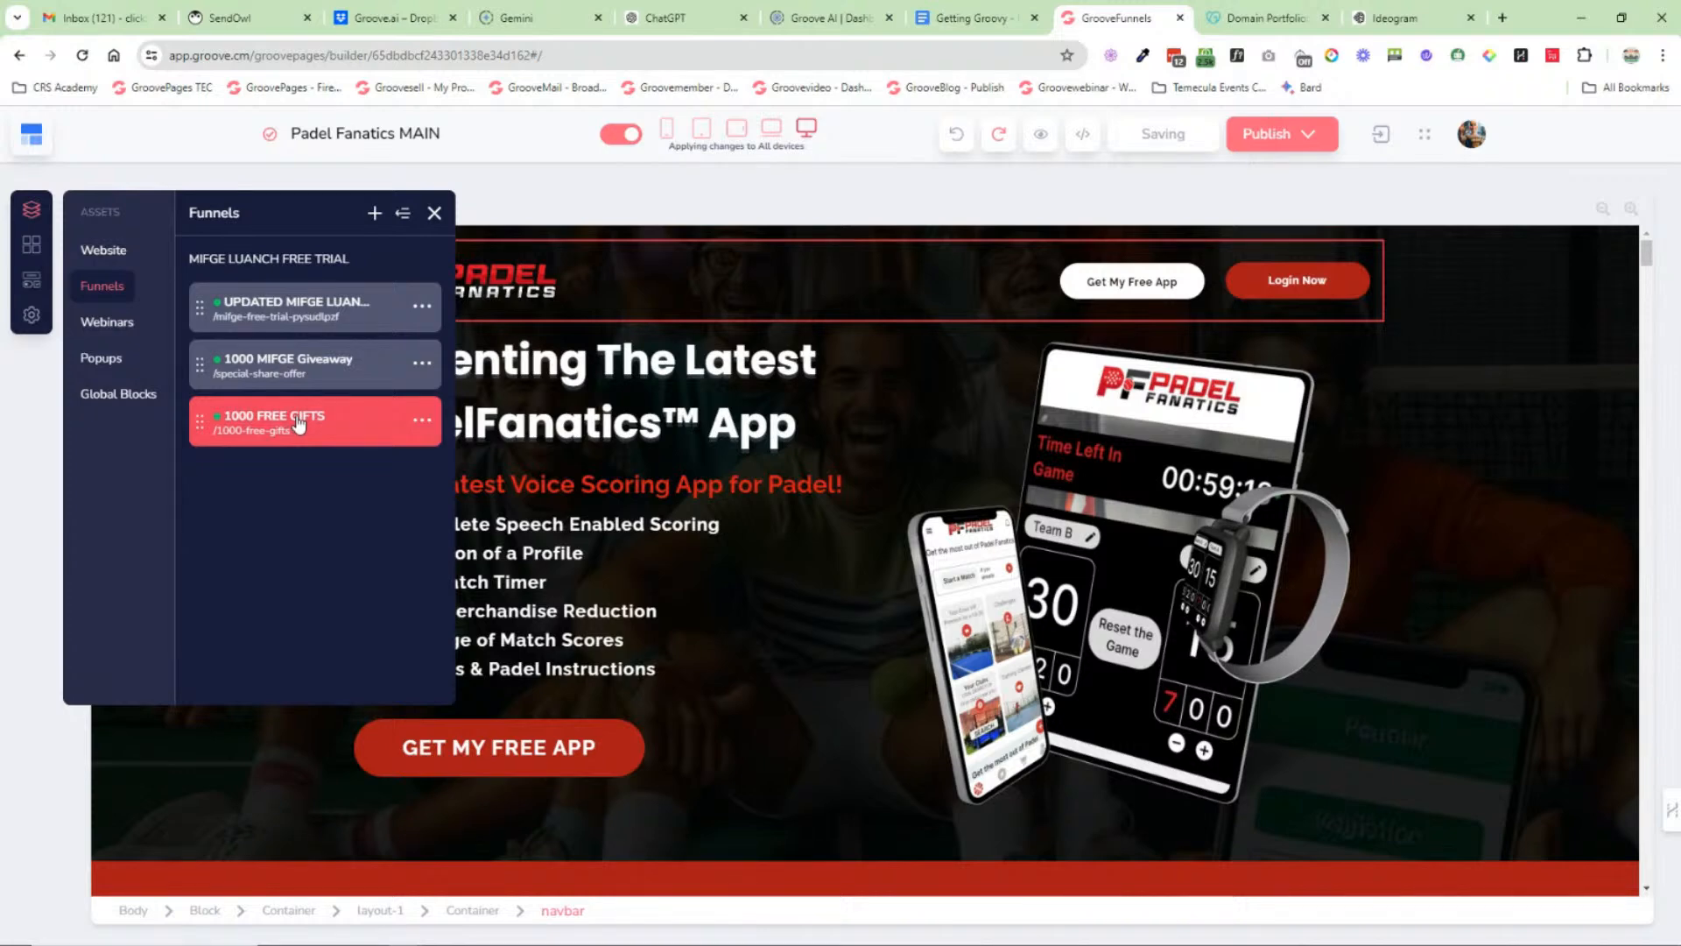
click(552, 366)
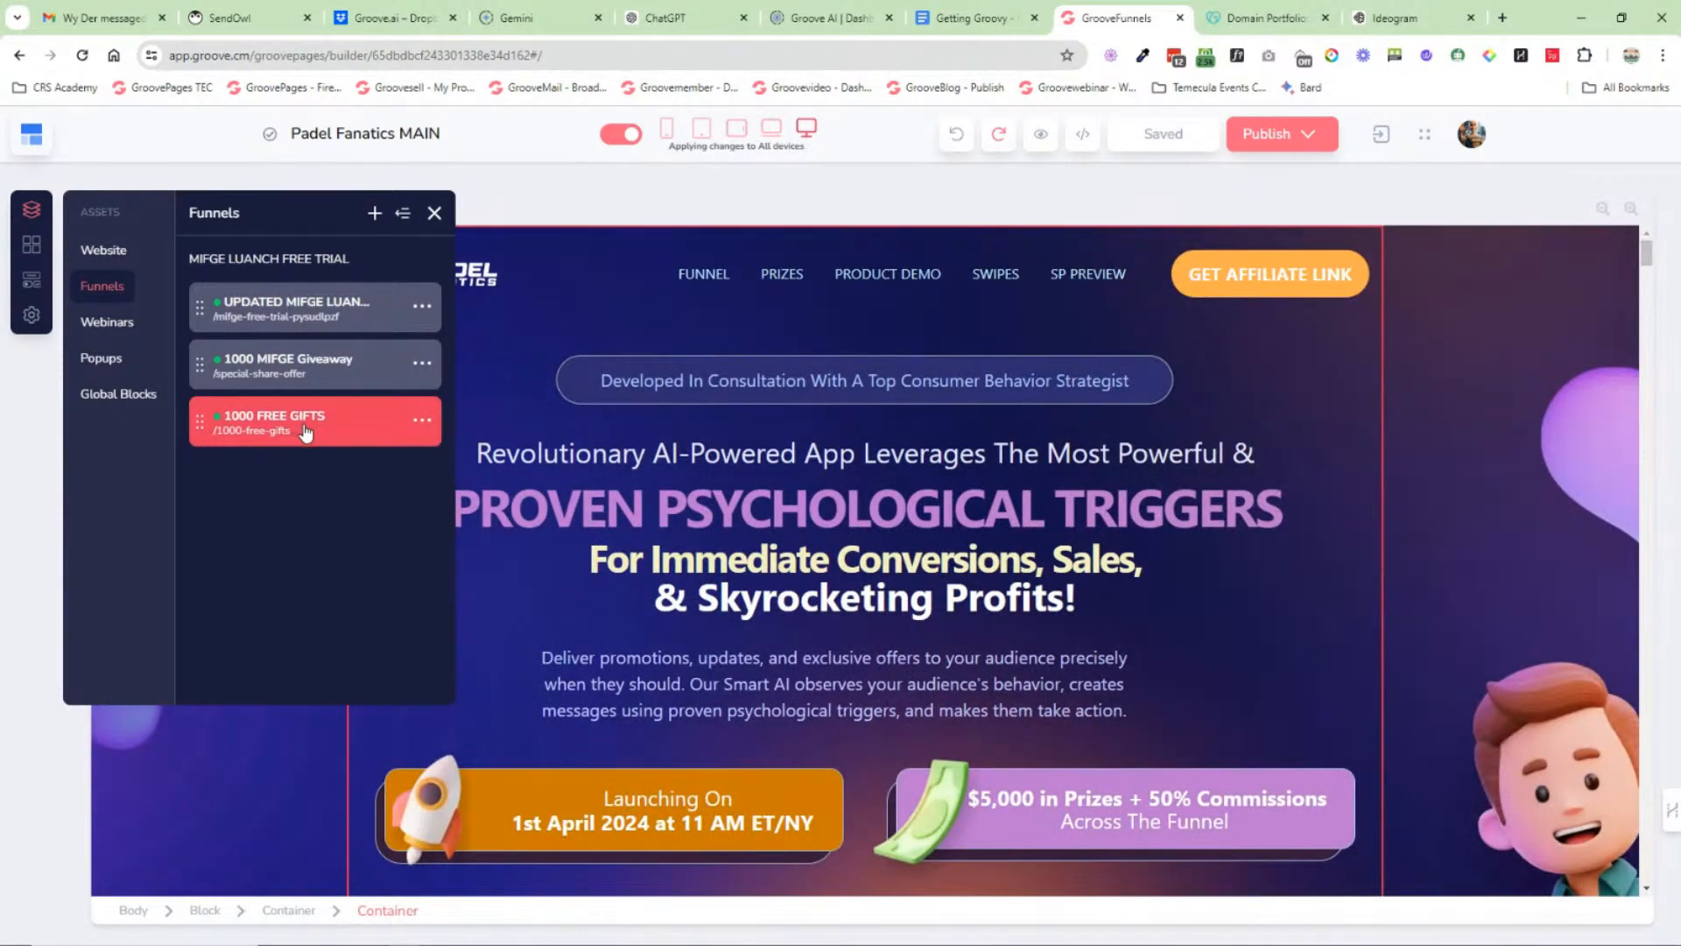
click(109, 256)
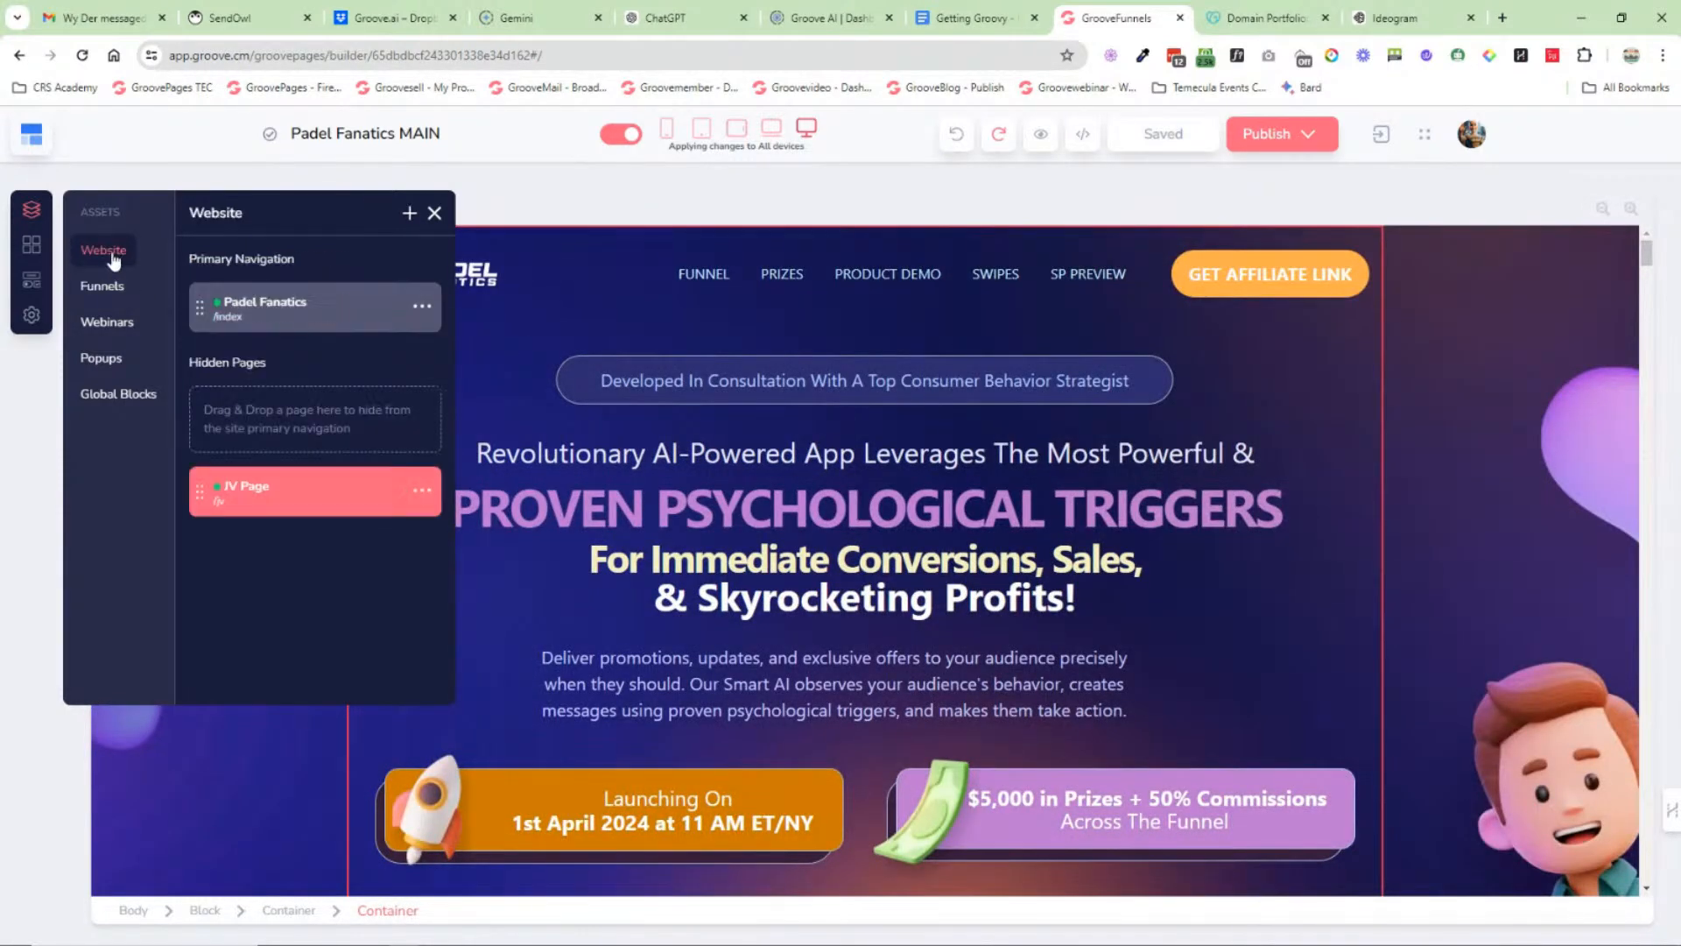
click(295, 306)
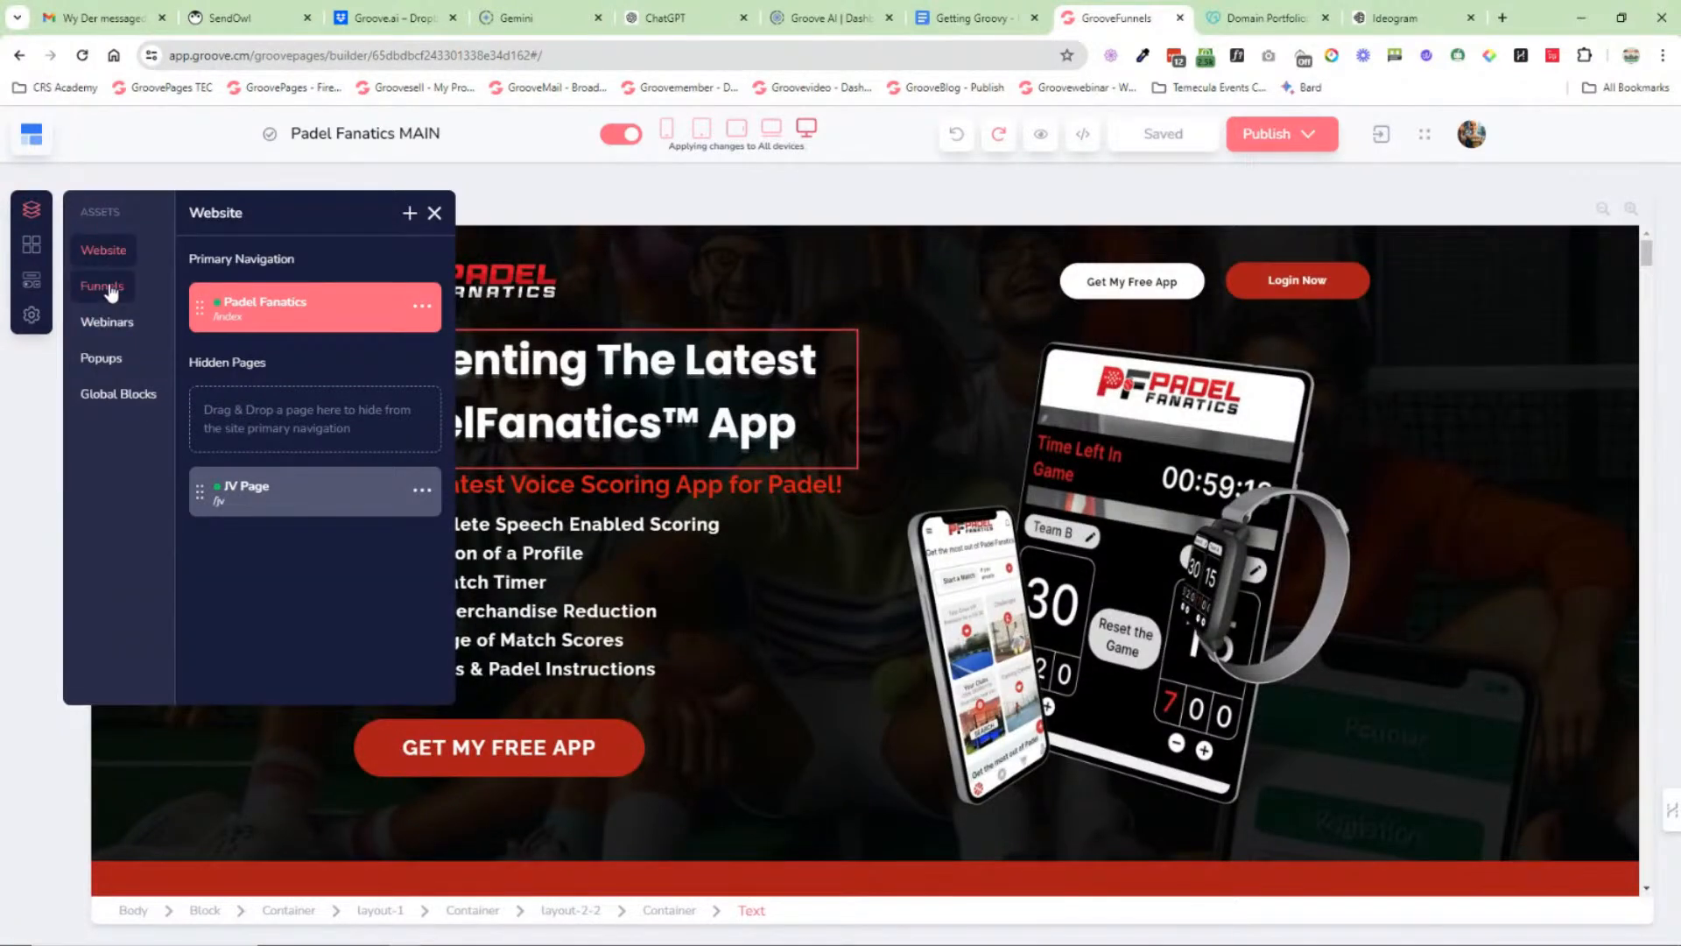
Step: Start adding a website page and browse the Complete Sites, Funnels, Webinars, Popups and My Templates types plus the campaign type filters
click(409, 214)
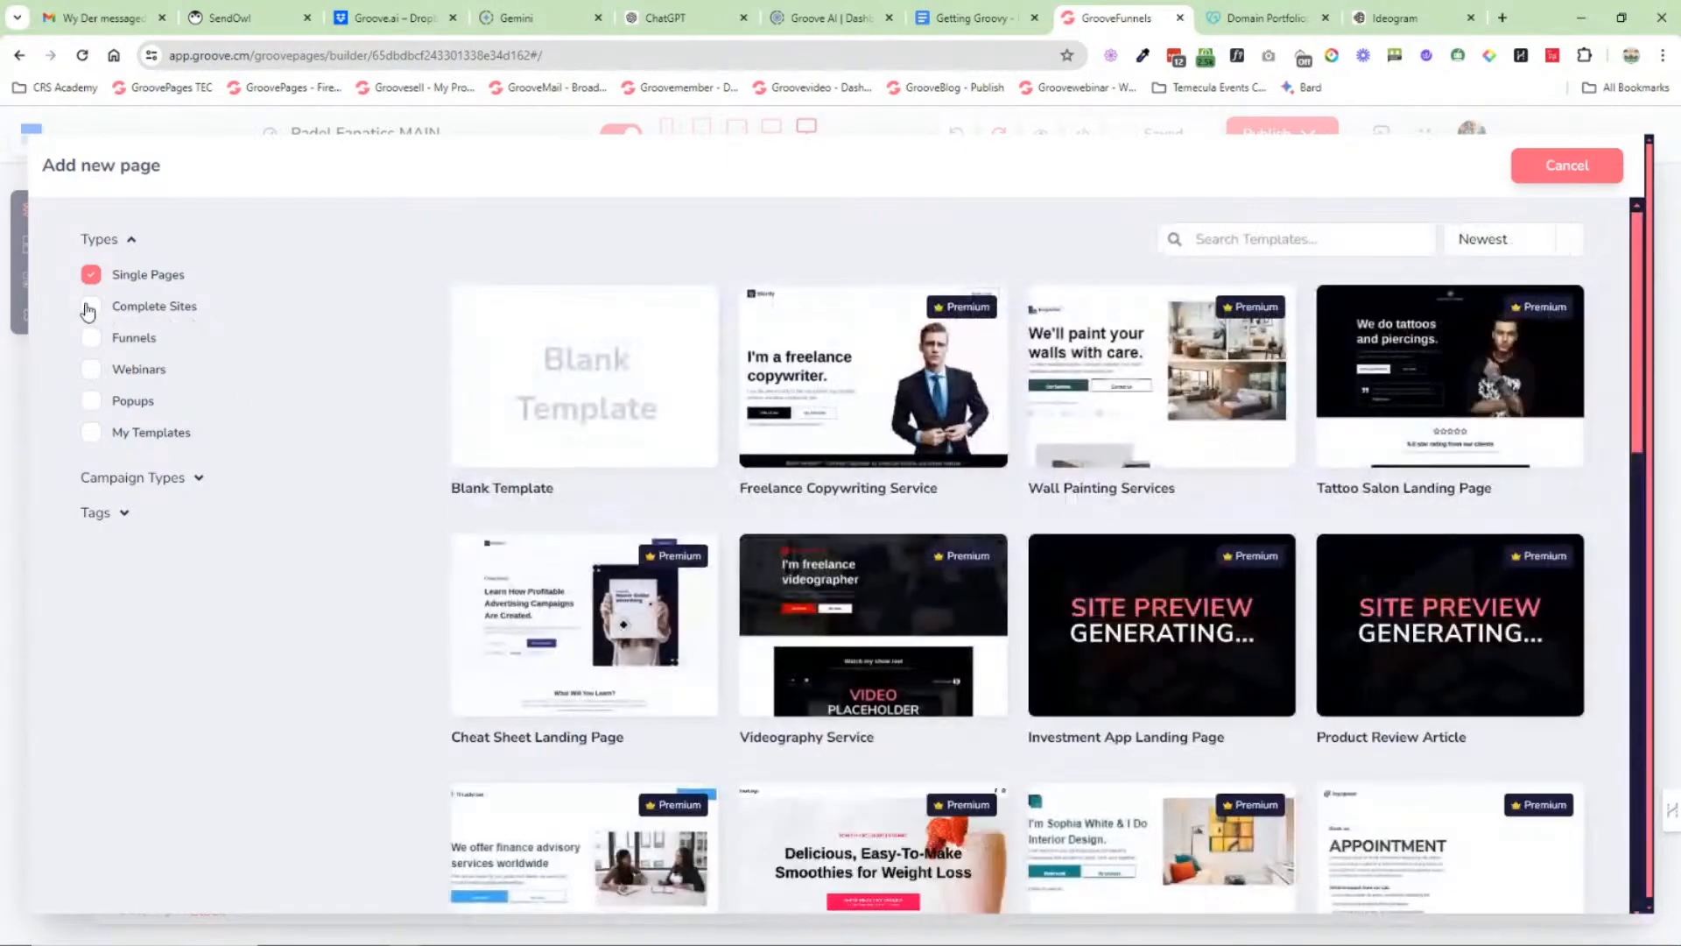
click(91, 307)
click(93, 342)
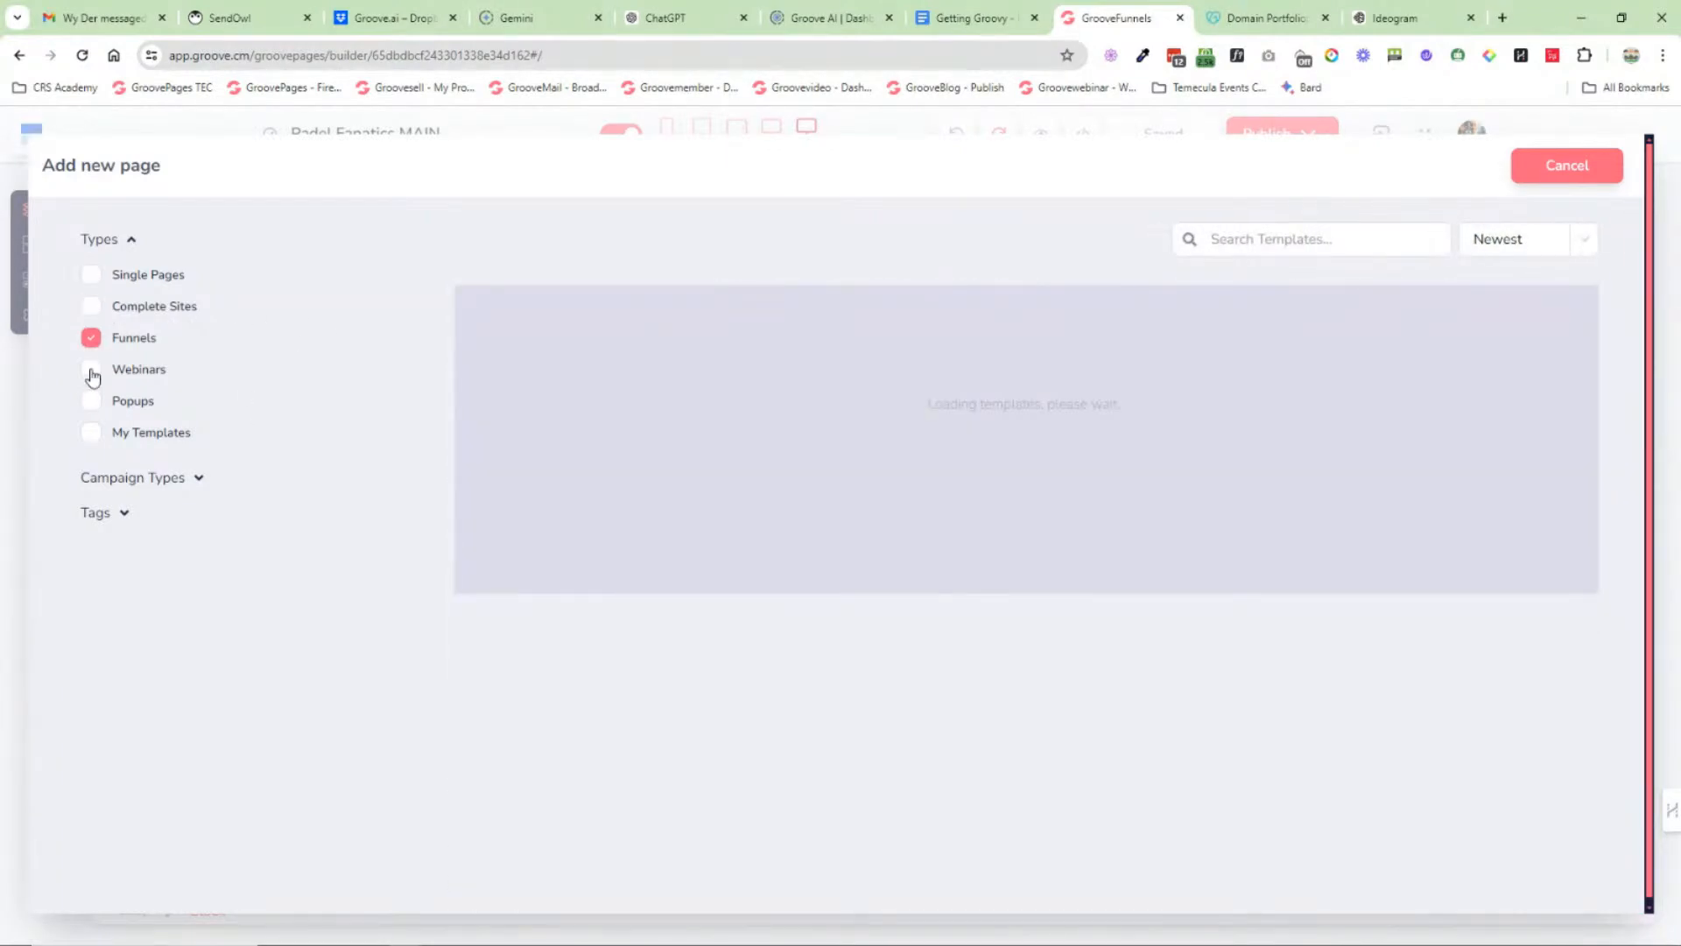
click(92, 371)
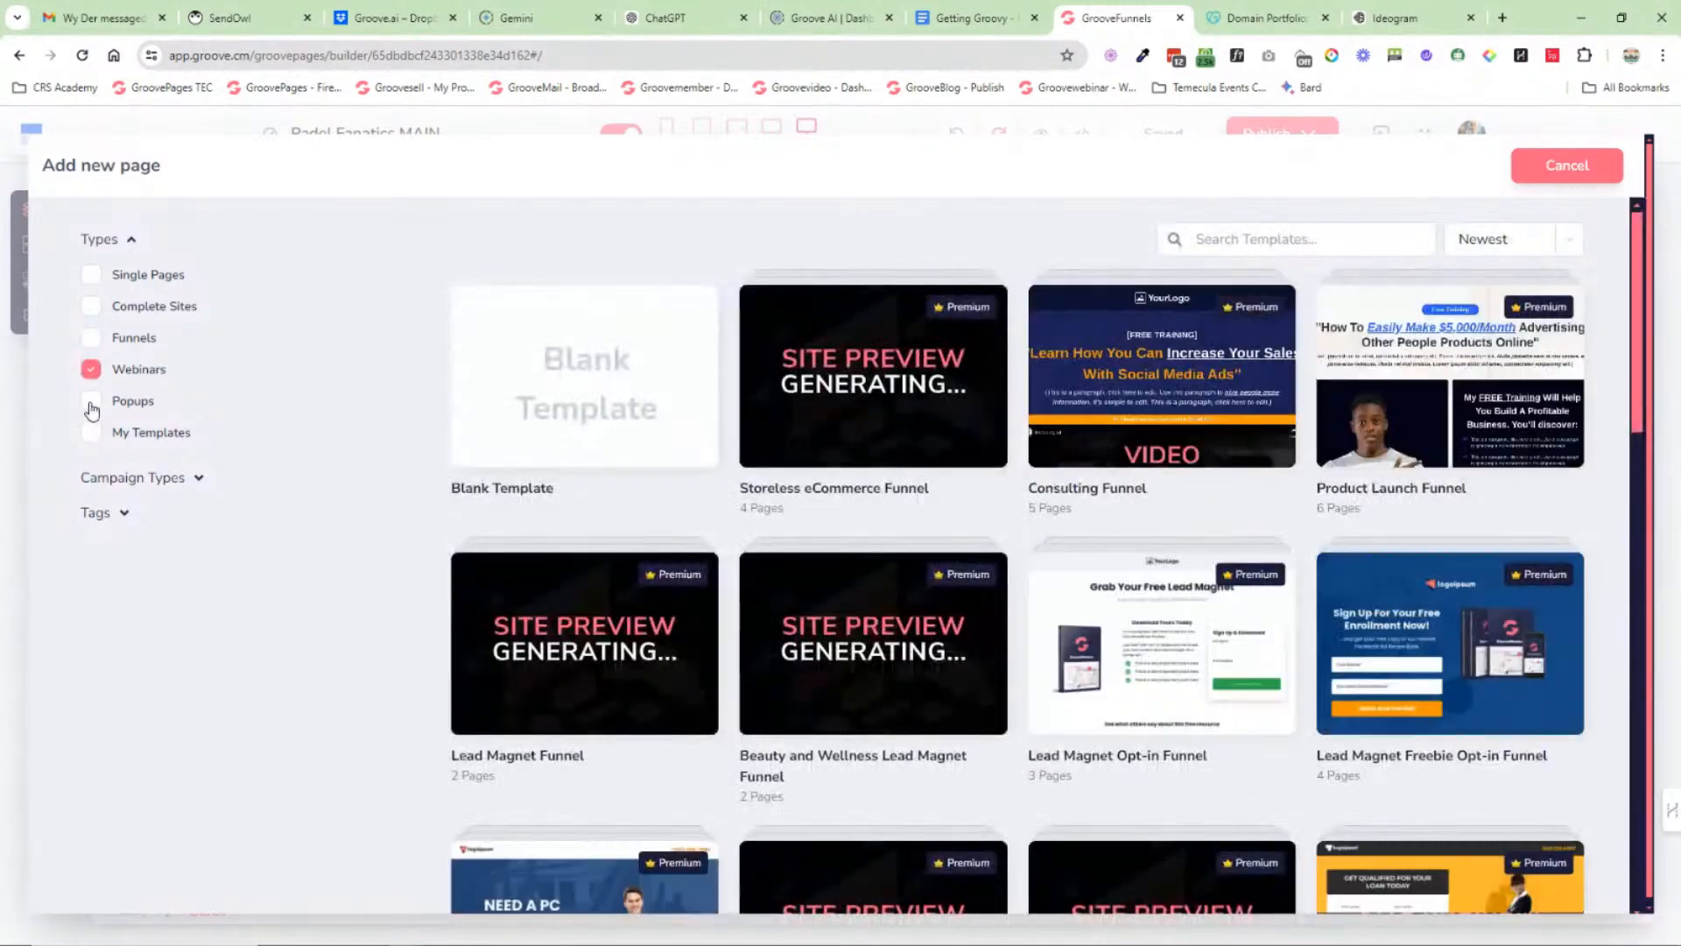
click(92, 405)
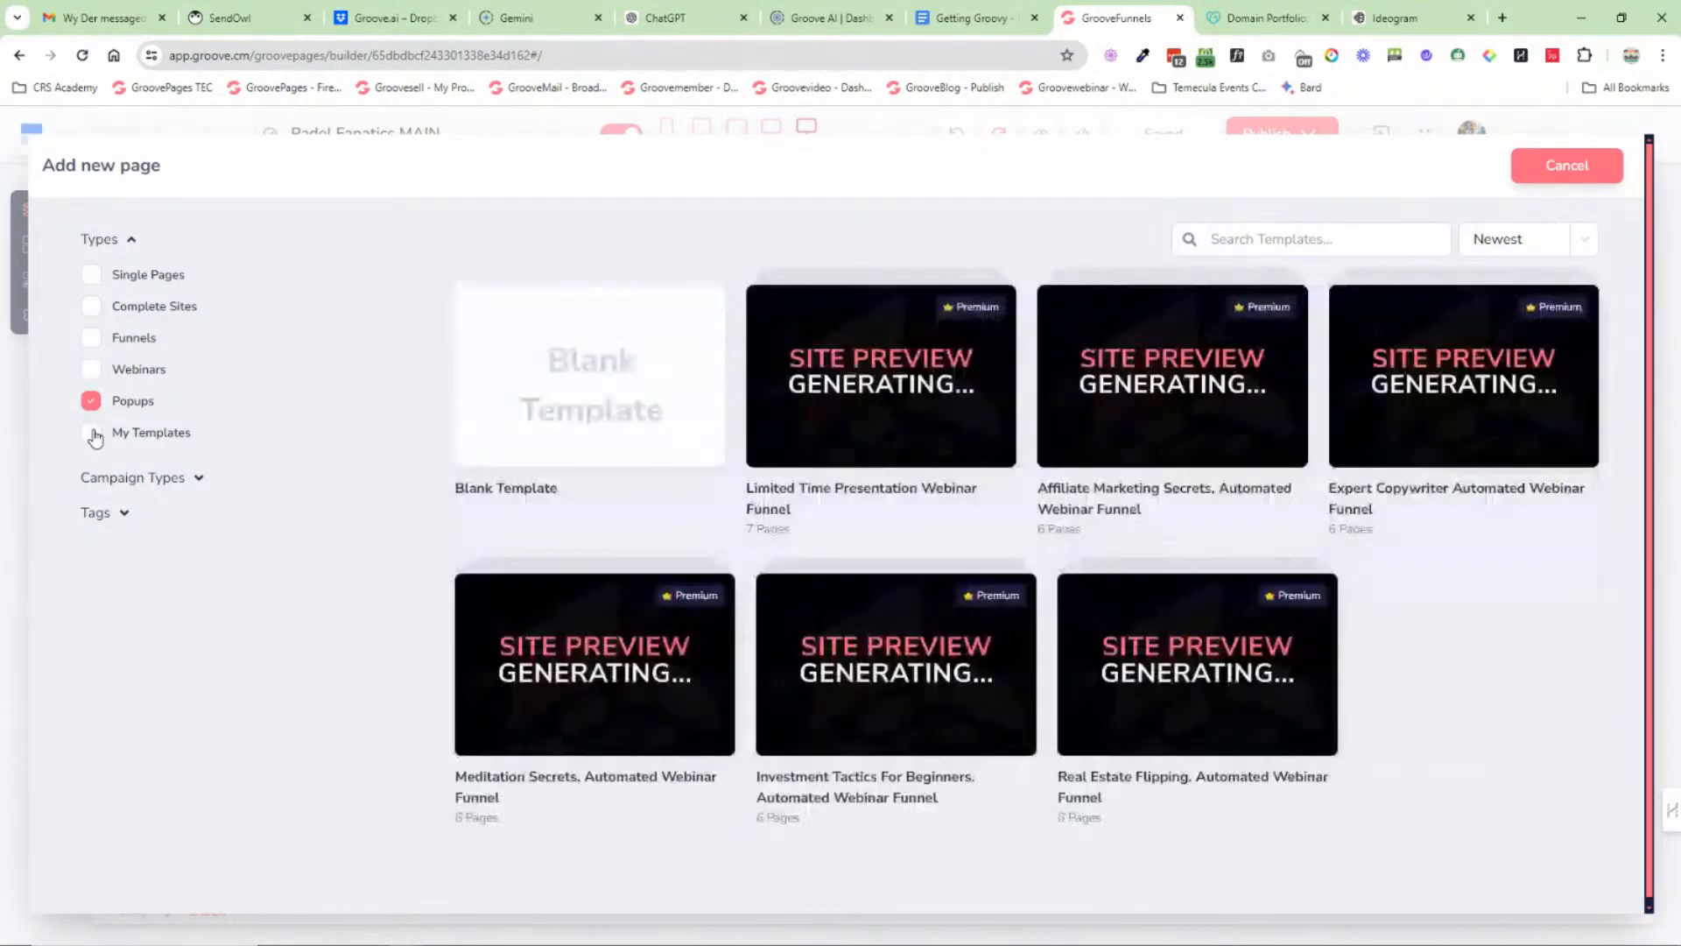
click(93, 435)
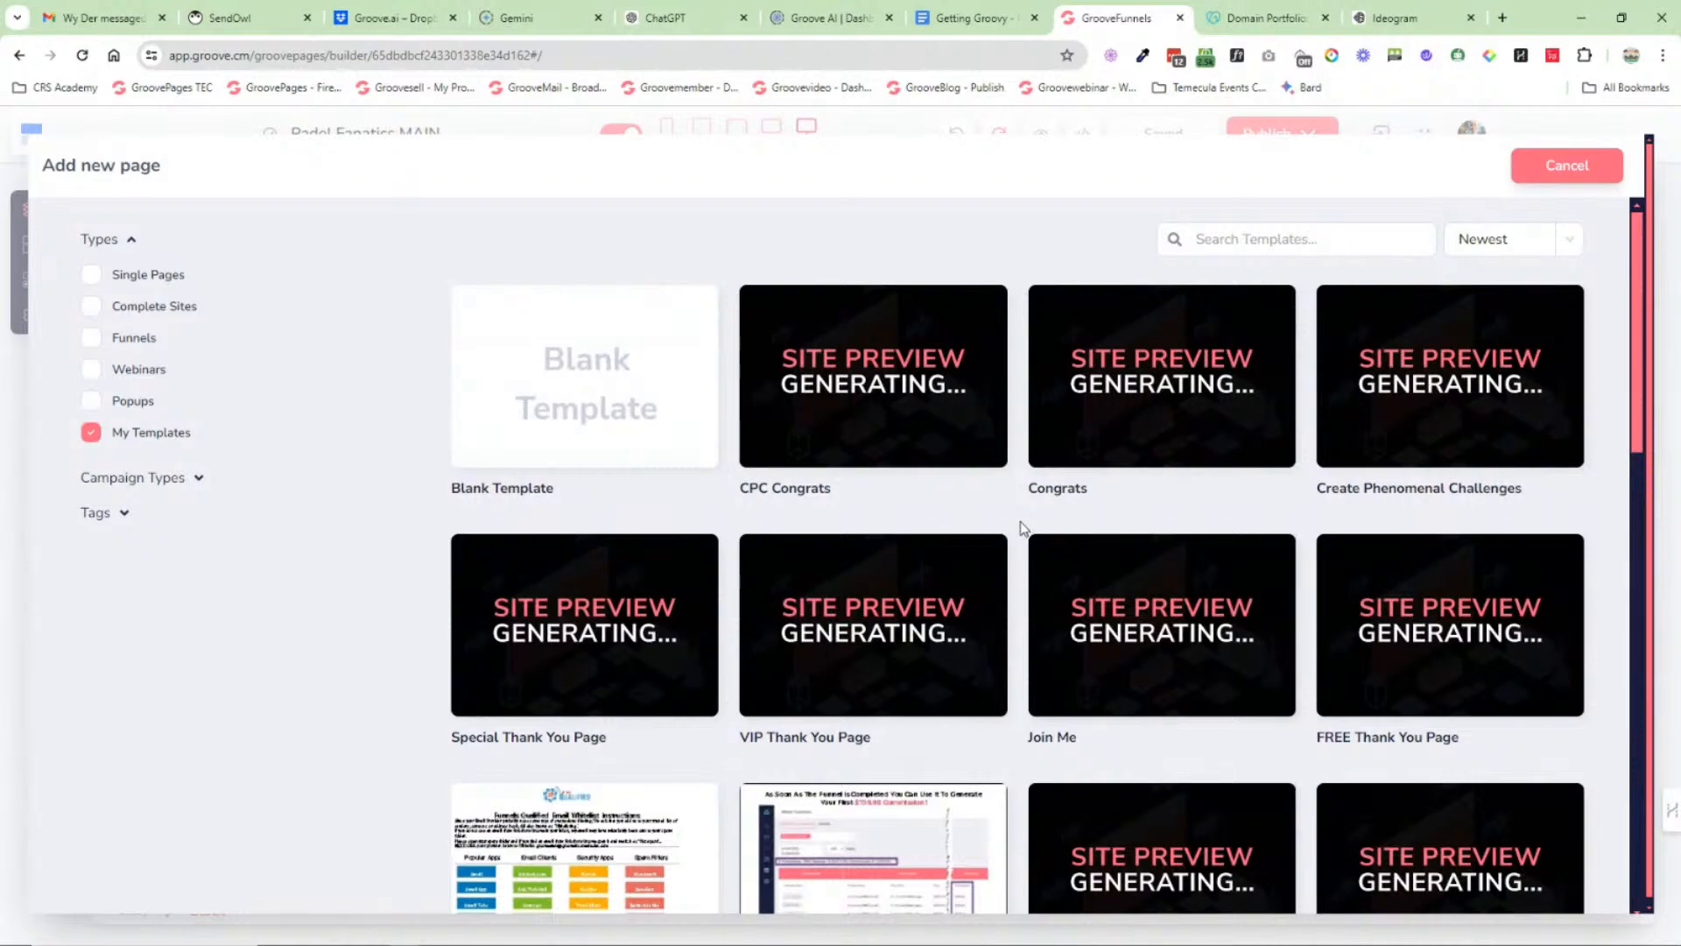
scroll(1021, 521, down, 15)
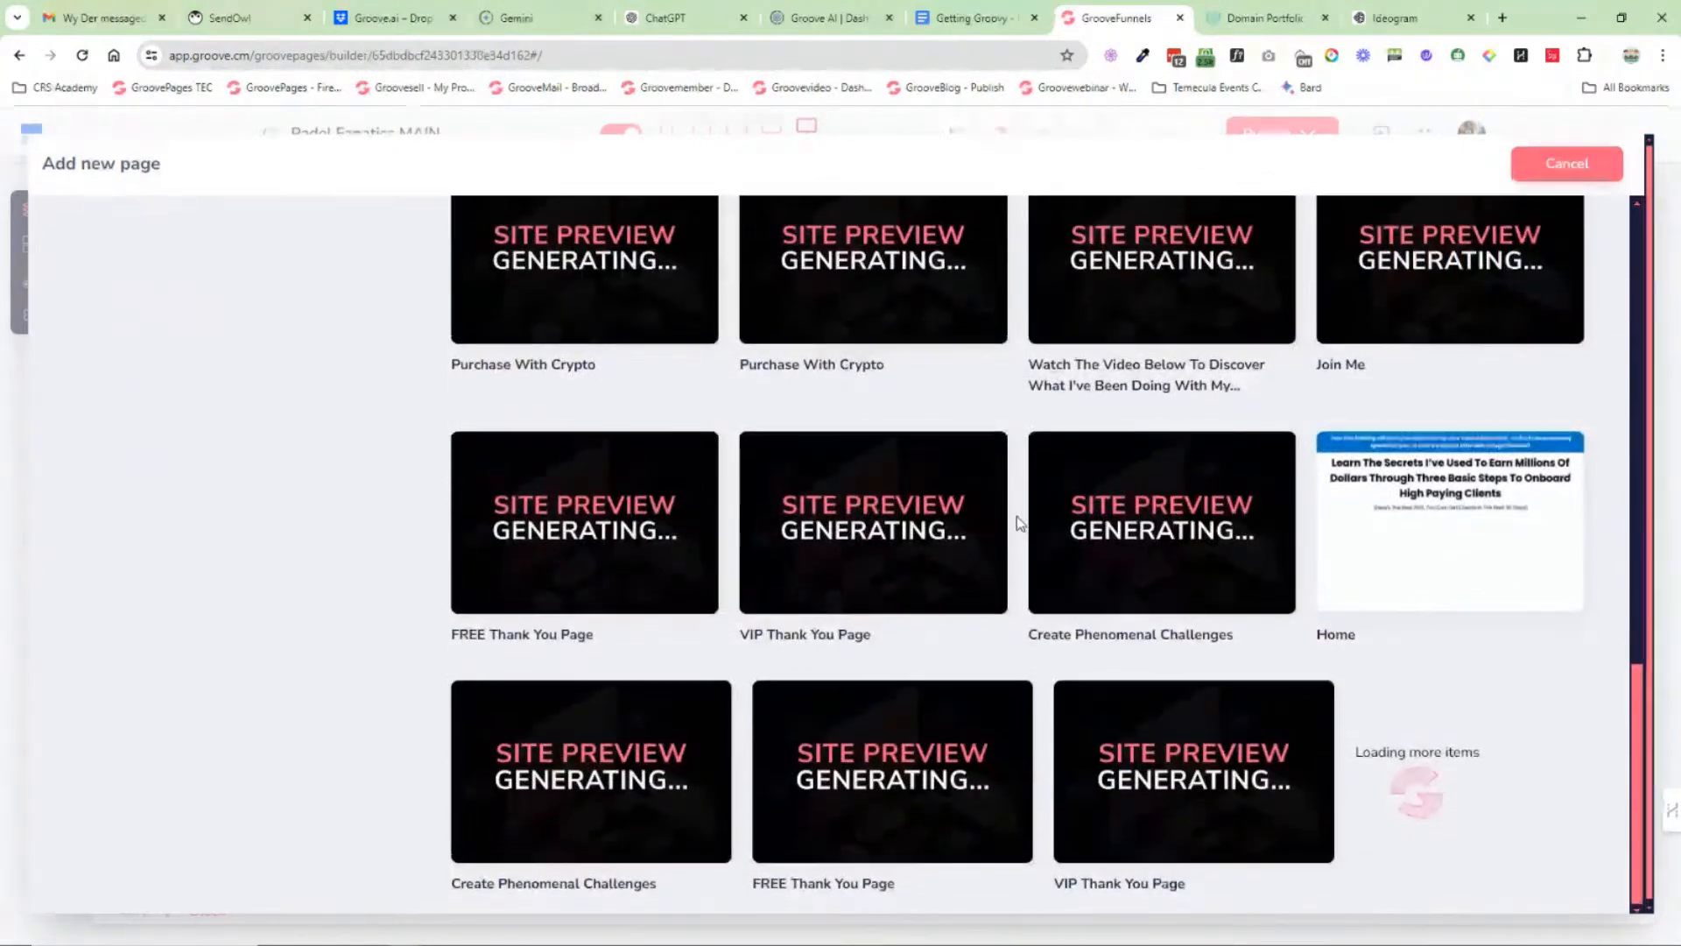
scroll(1018, 517, up, 15)
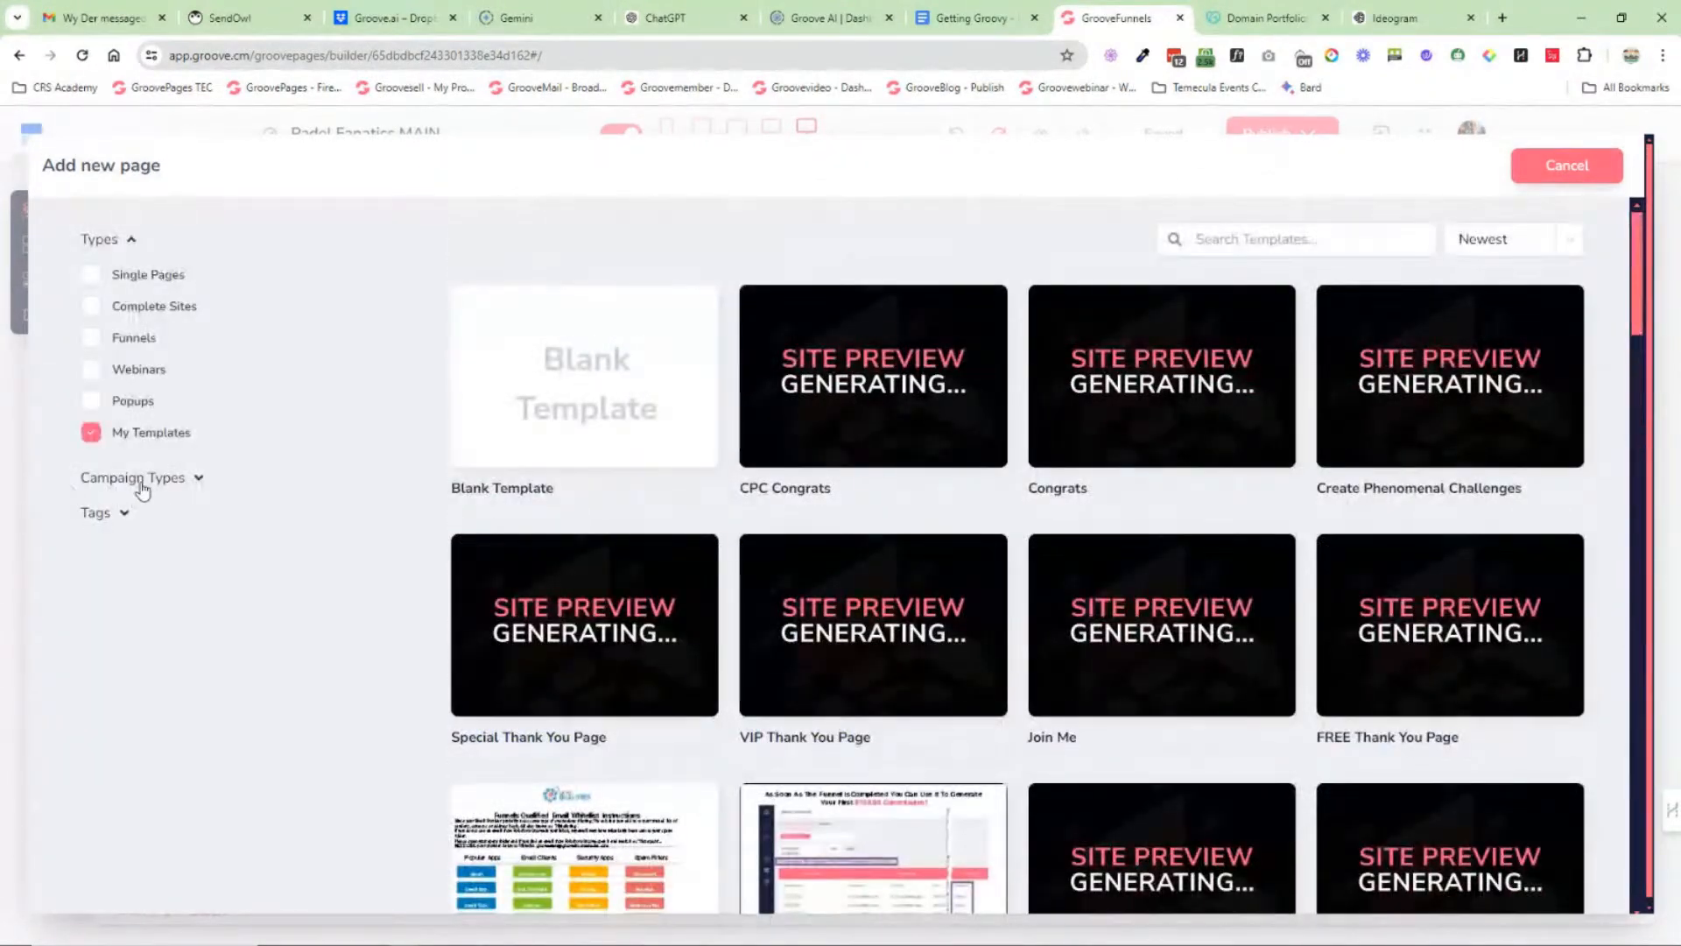
click(142, 487)
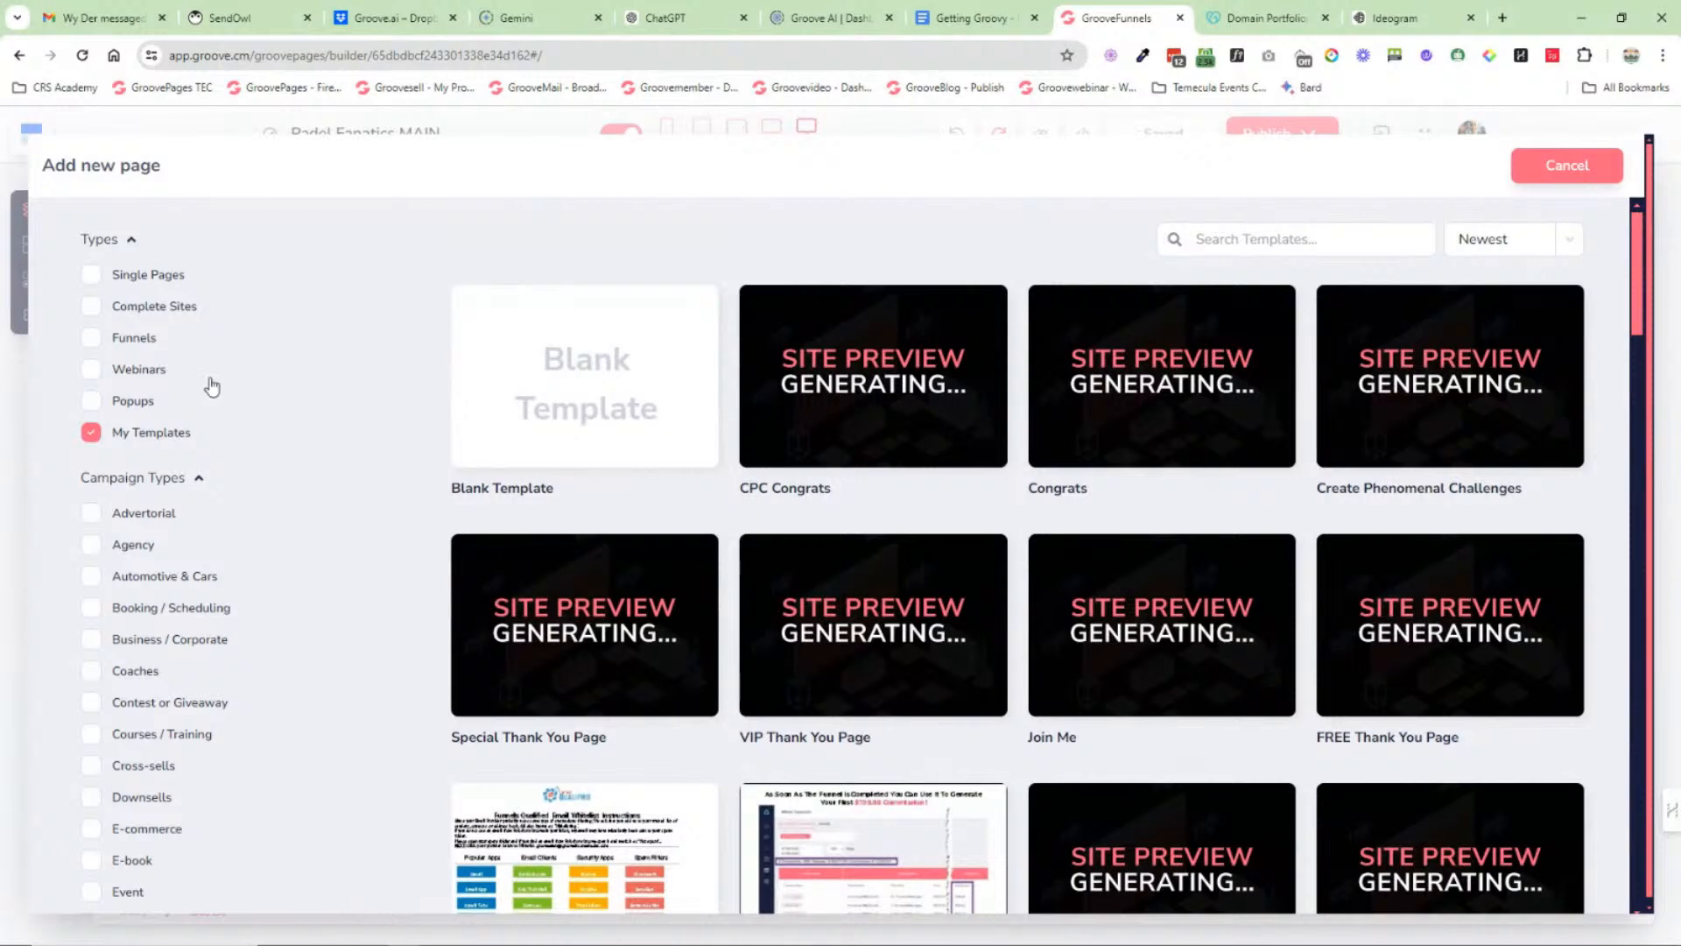
Step: Examine the Groove Creative Agency Template among the complete sites with all its pages selected for import, and cancel without importing
click(92, 274)
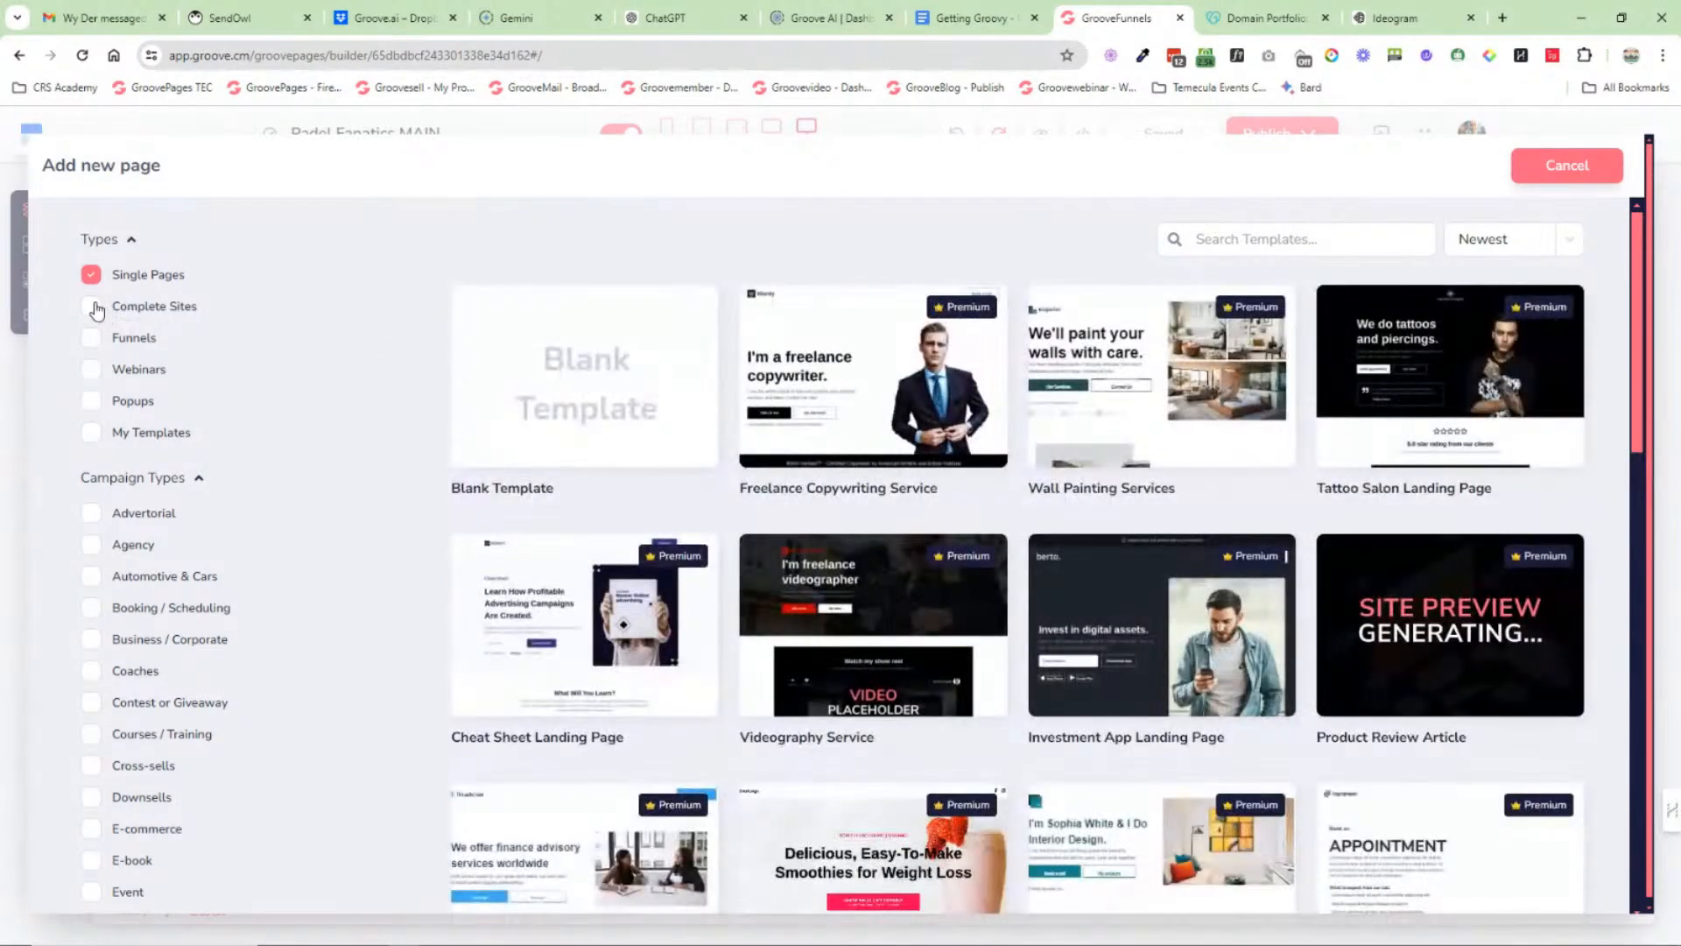
click(92, 307)
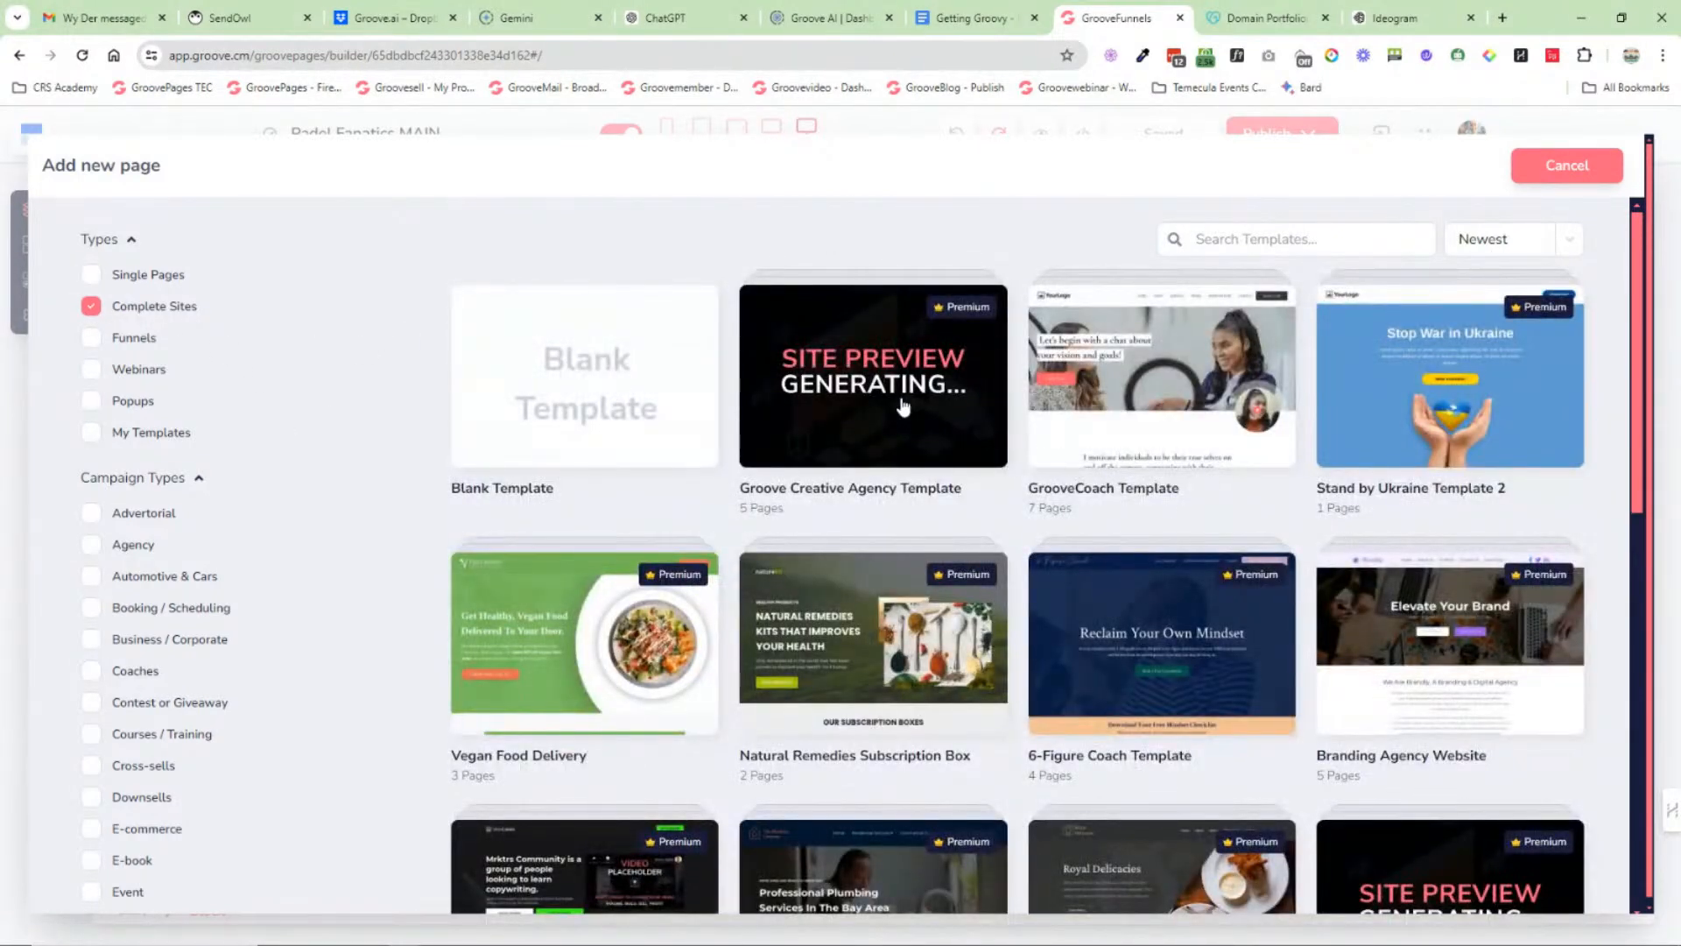
click(867, 372)
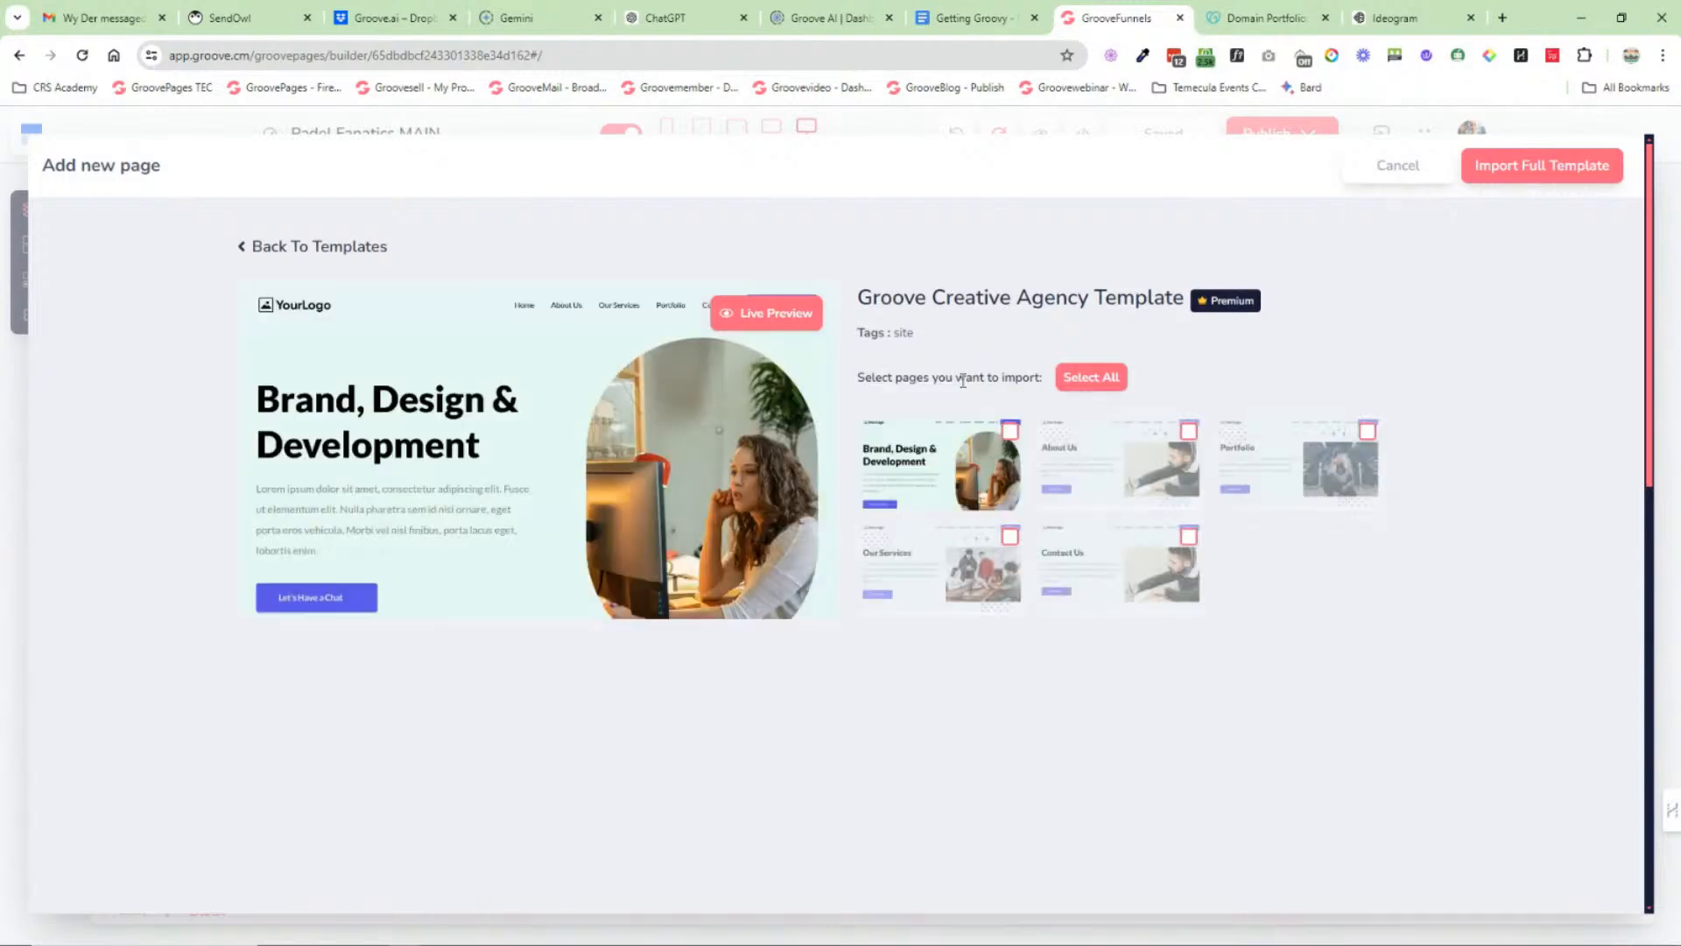
click(1091, 376)
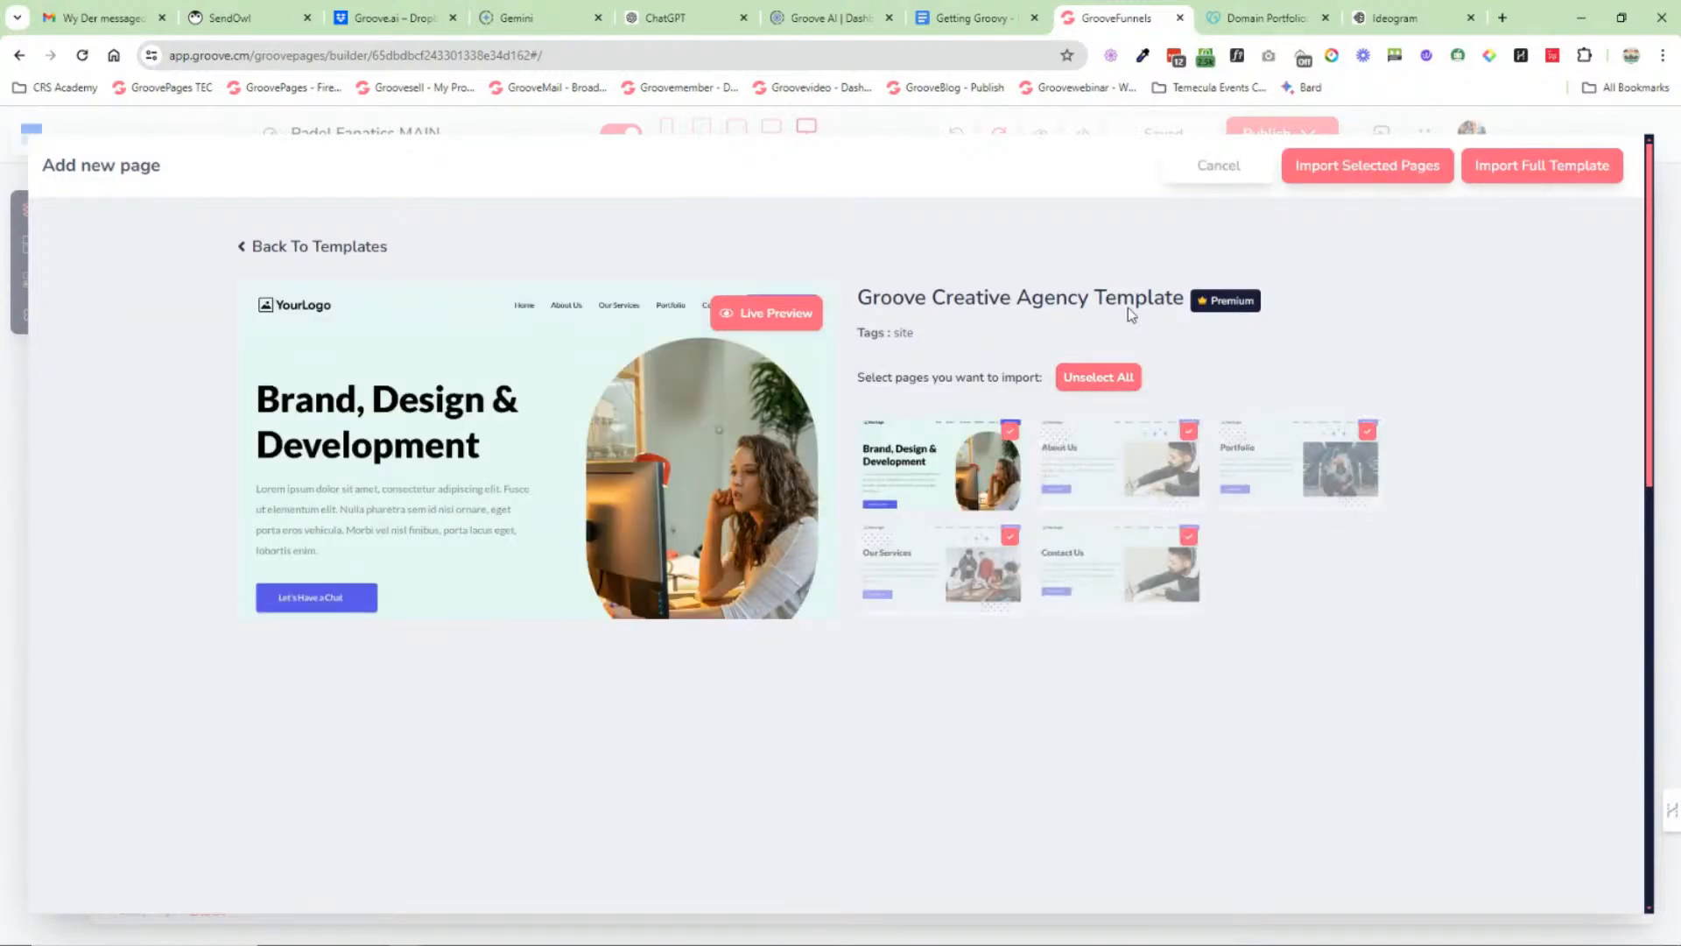
click(1221, 166)
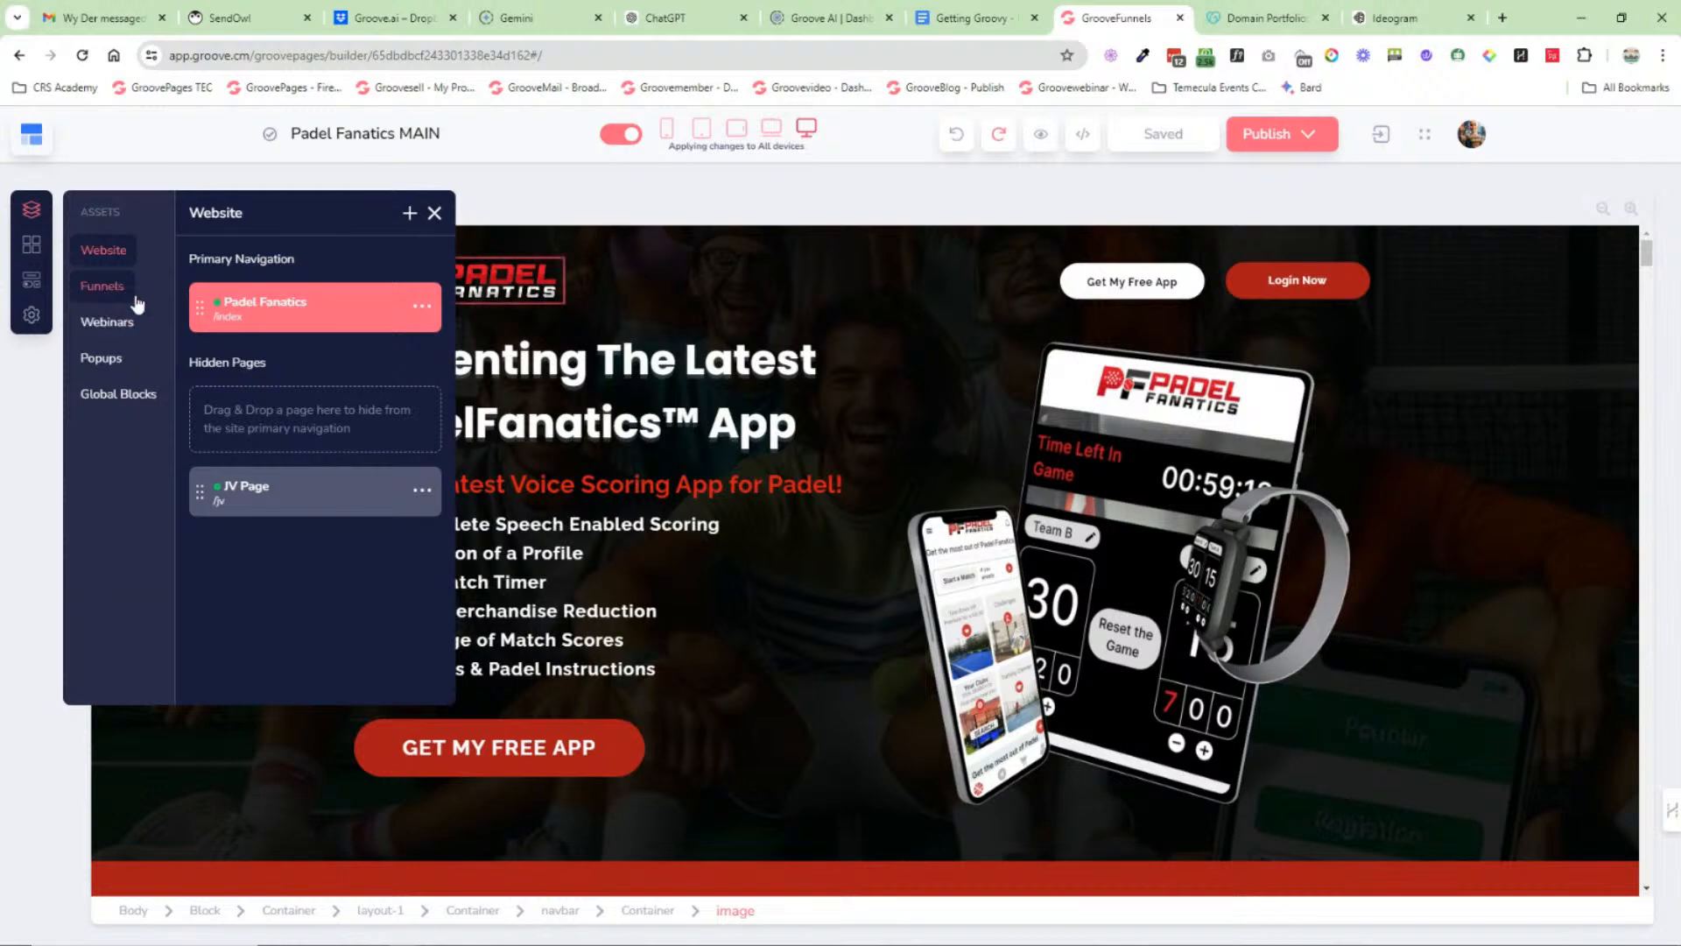
click(435, 213)
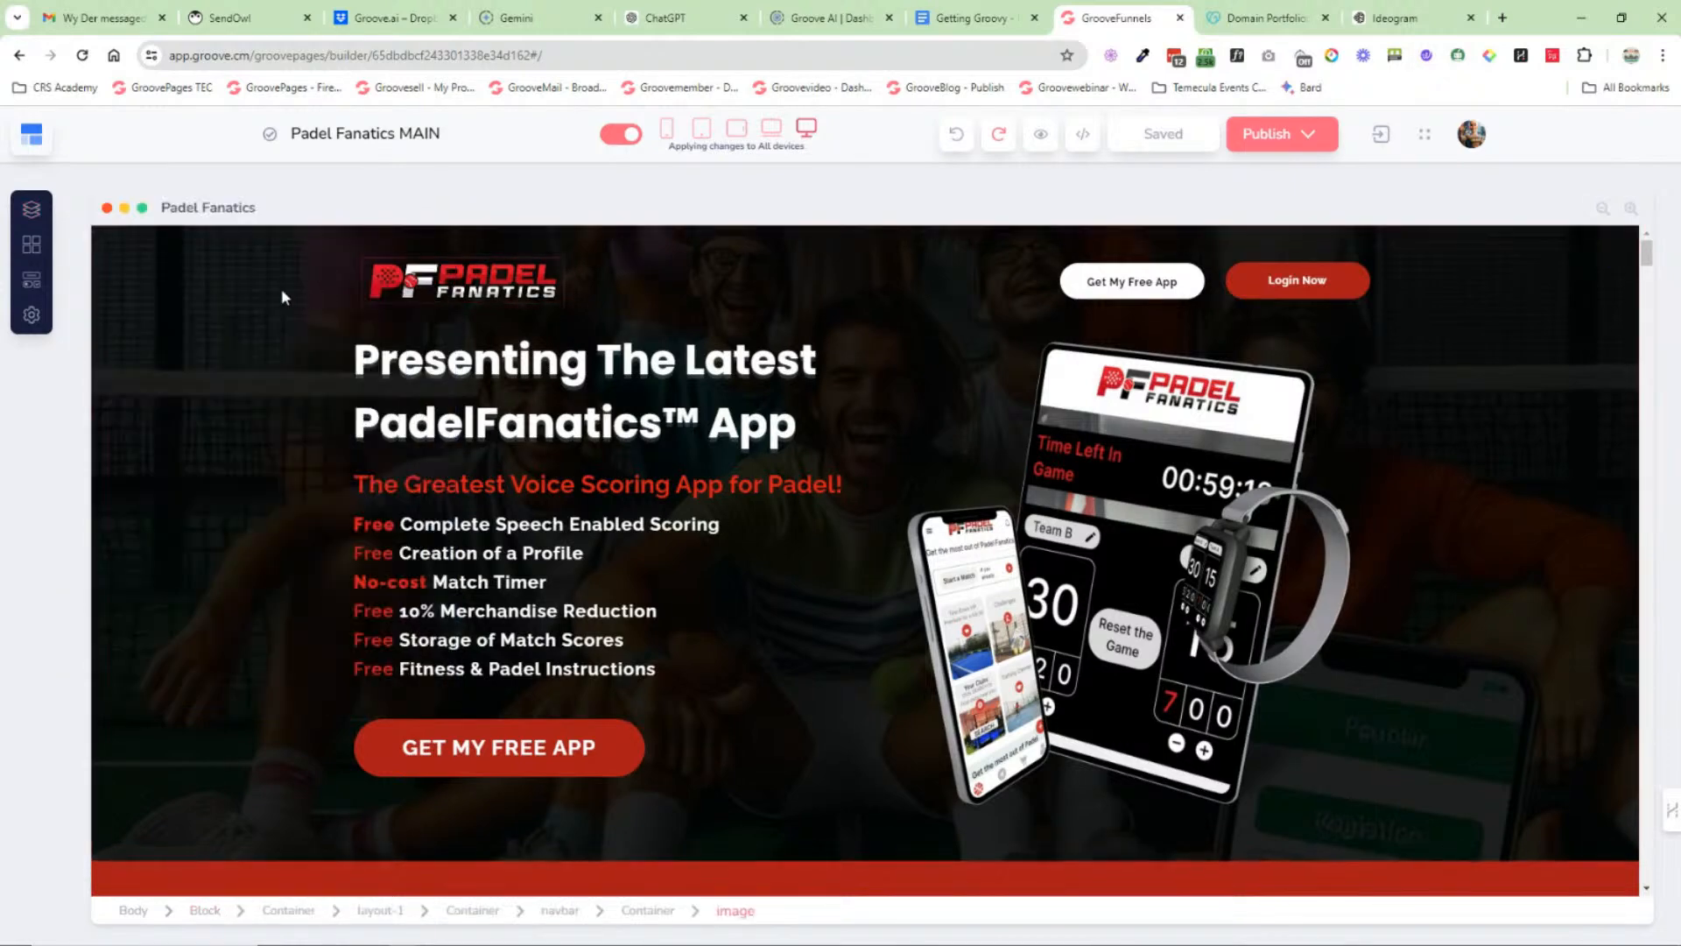
Step: Show the block library and browse the Designer blocks for Contact Us and Alert bars
click(33, 249)
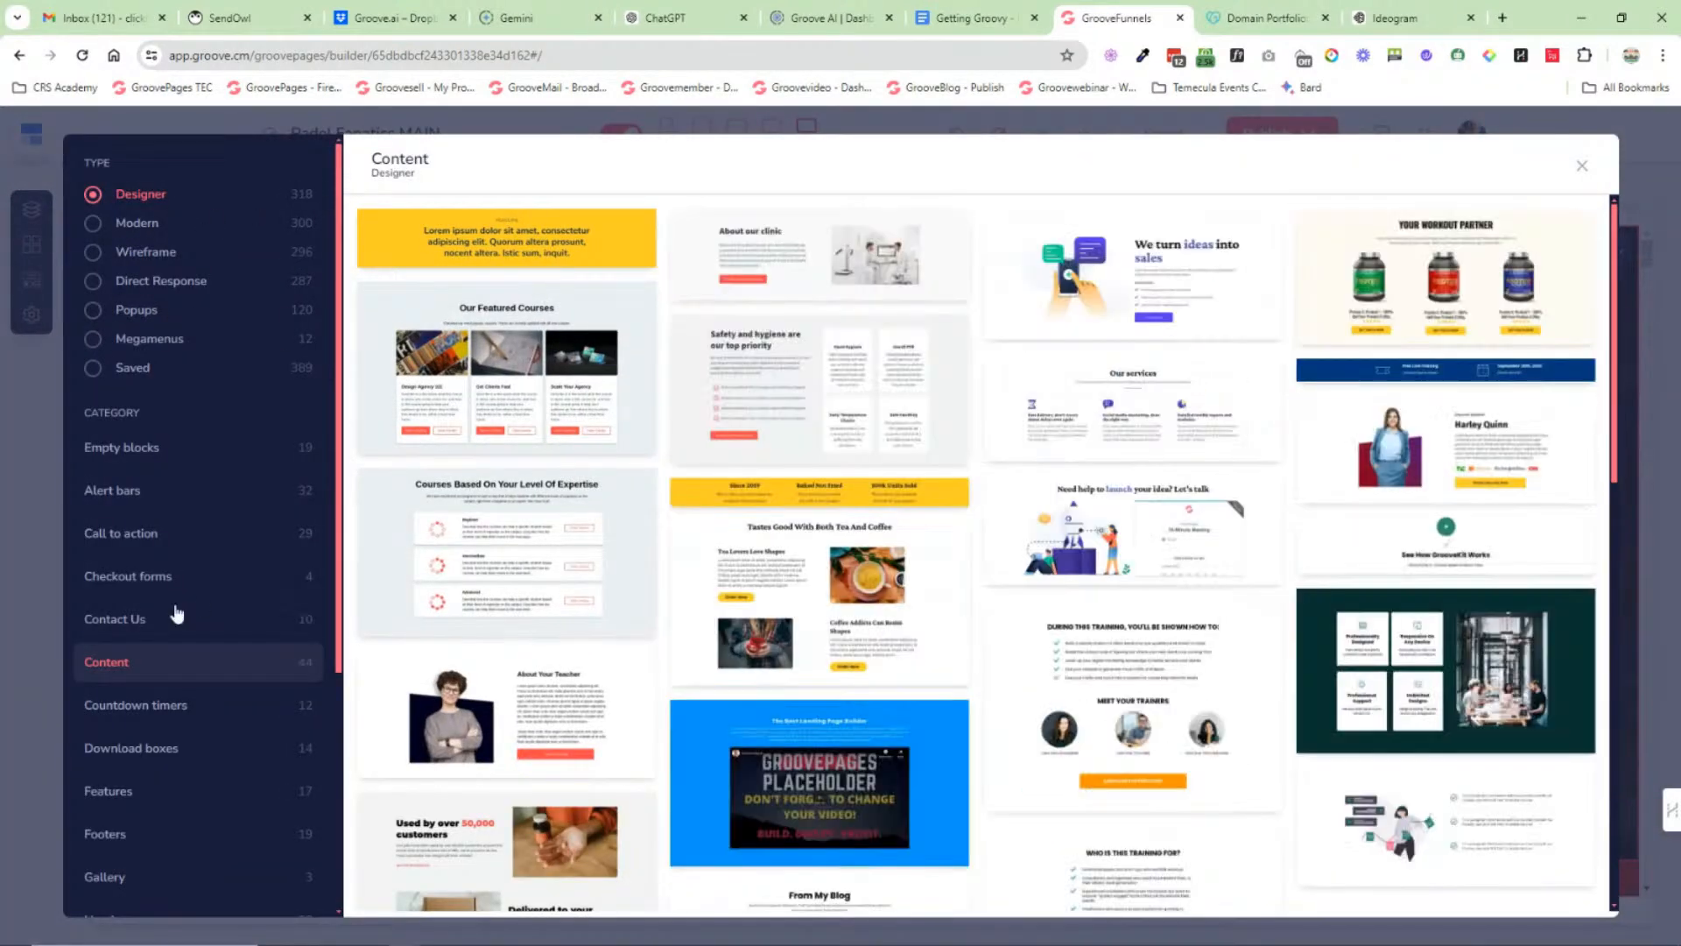
click(184, 616)
click(149, 498)
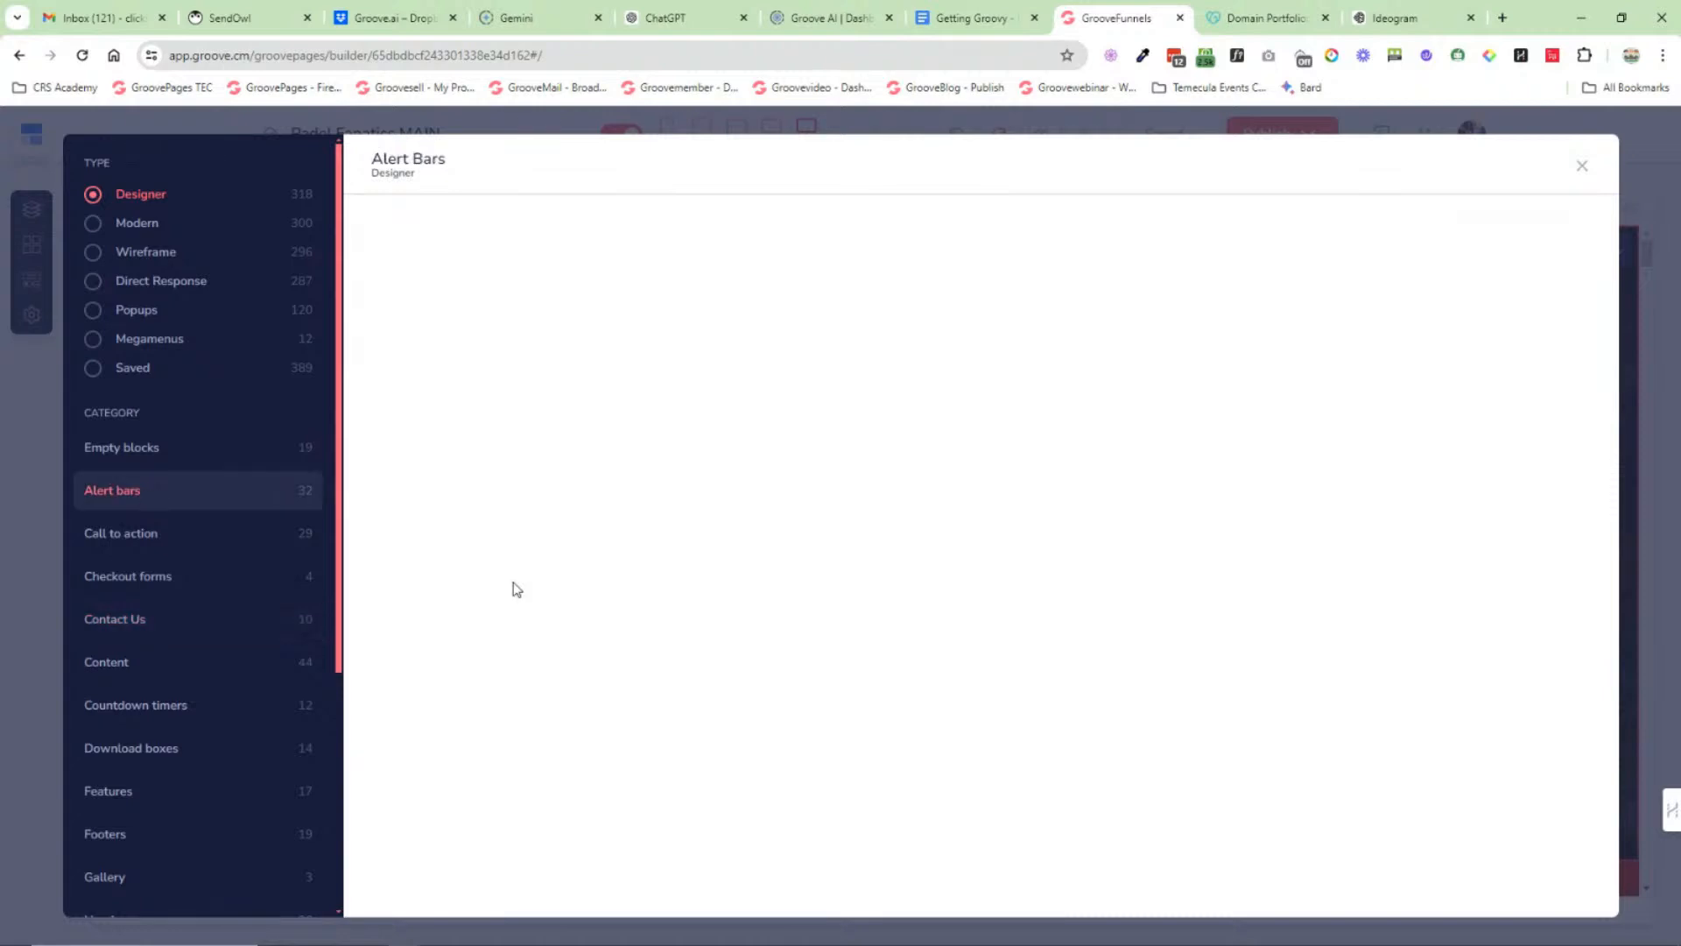
Step: Browse the Modern block designs, including the Hero, Blog and Newsletter categories
click(131, 226)
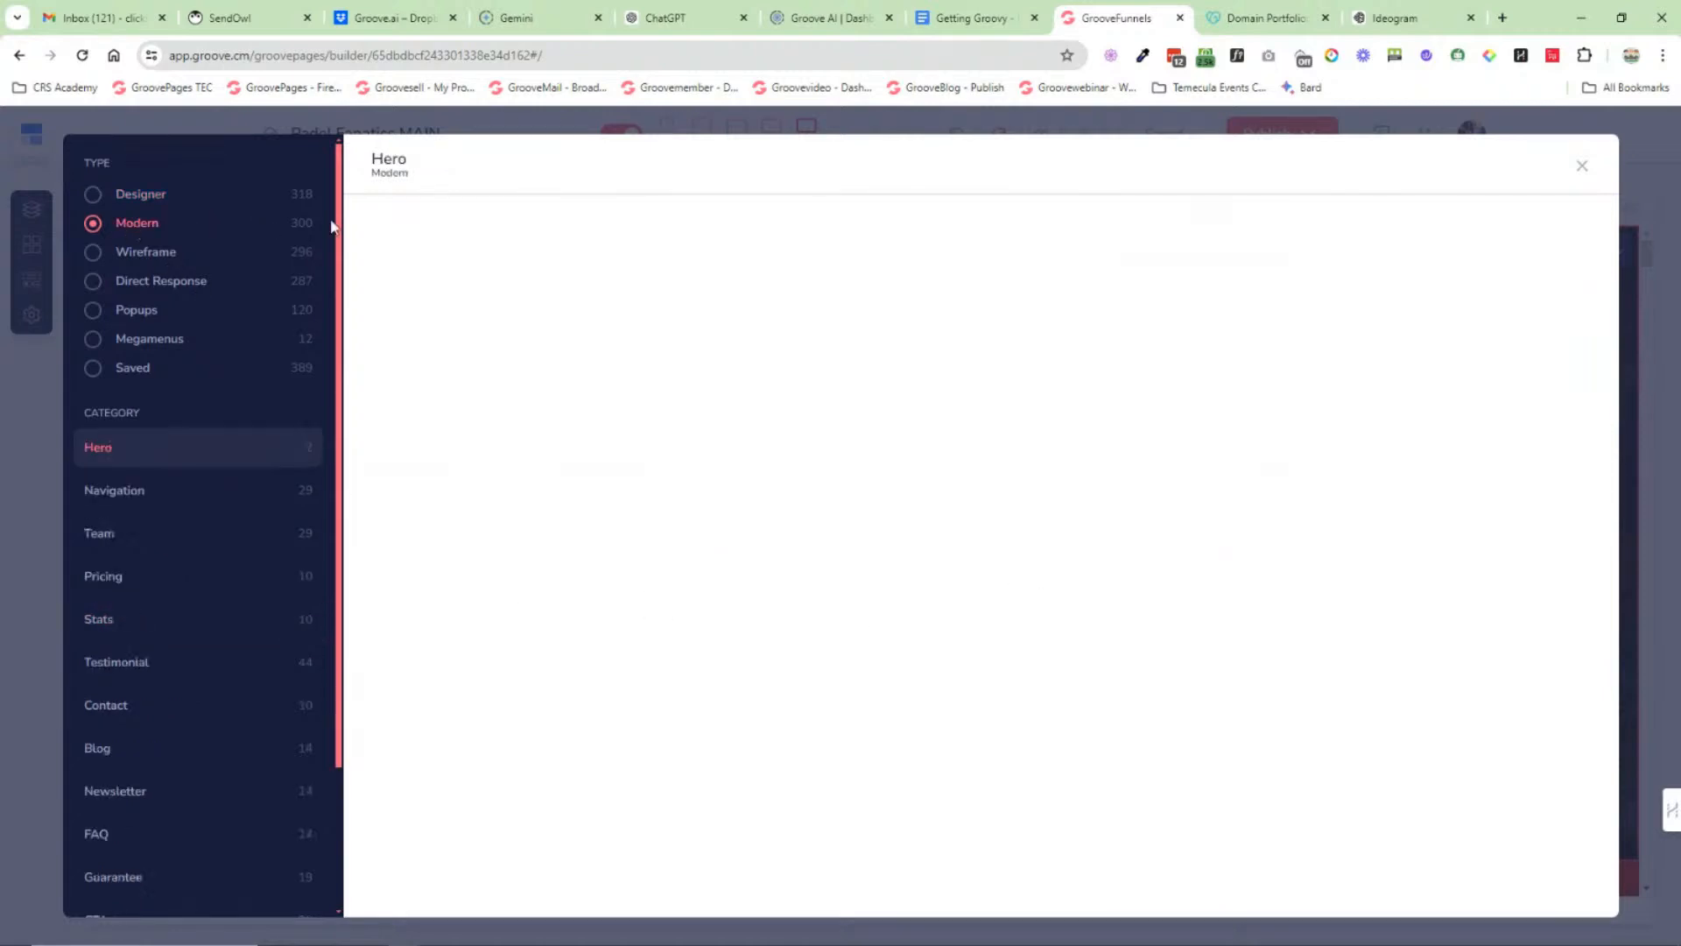
scroll(252, 606, down, 2)
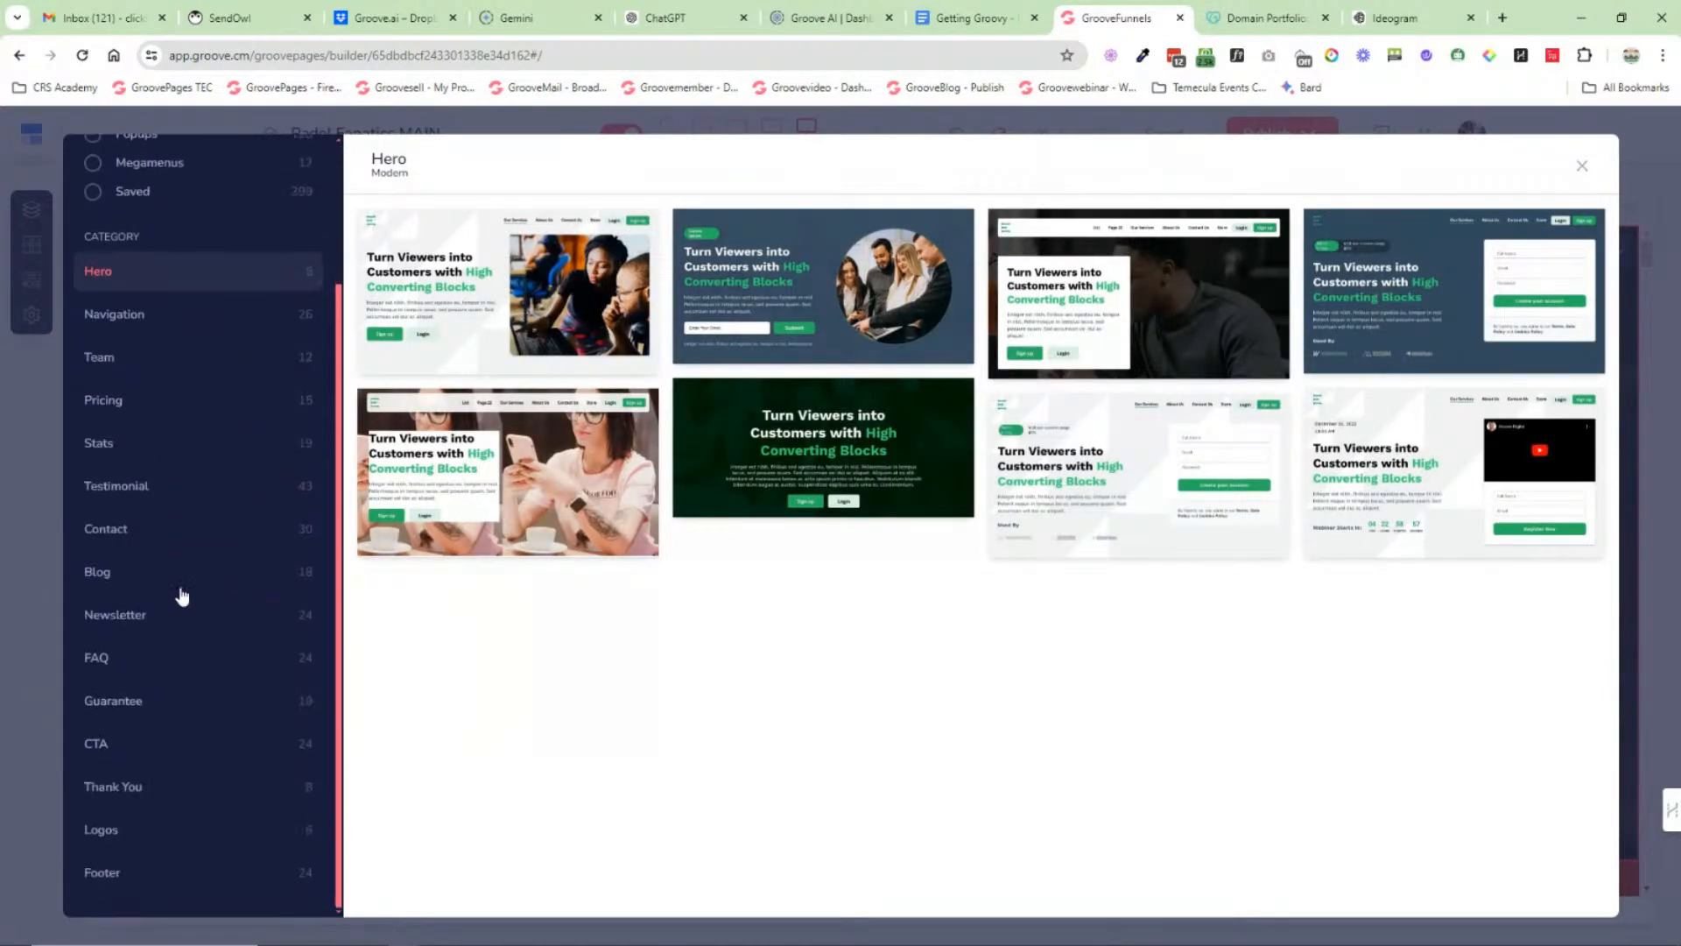
click(180, 585)
click(193, 632)
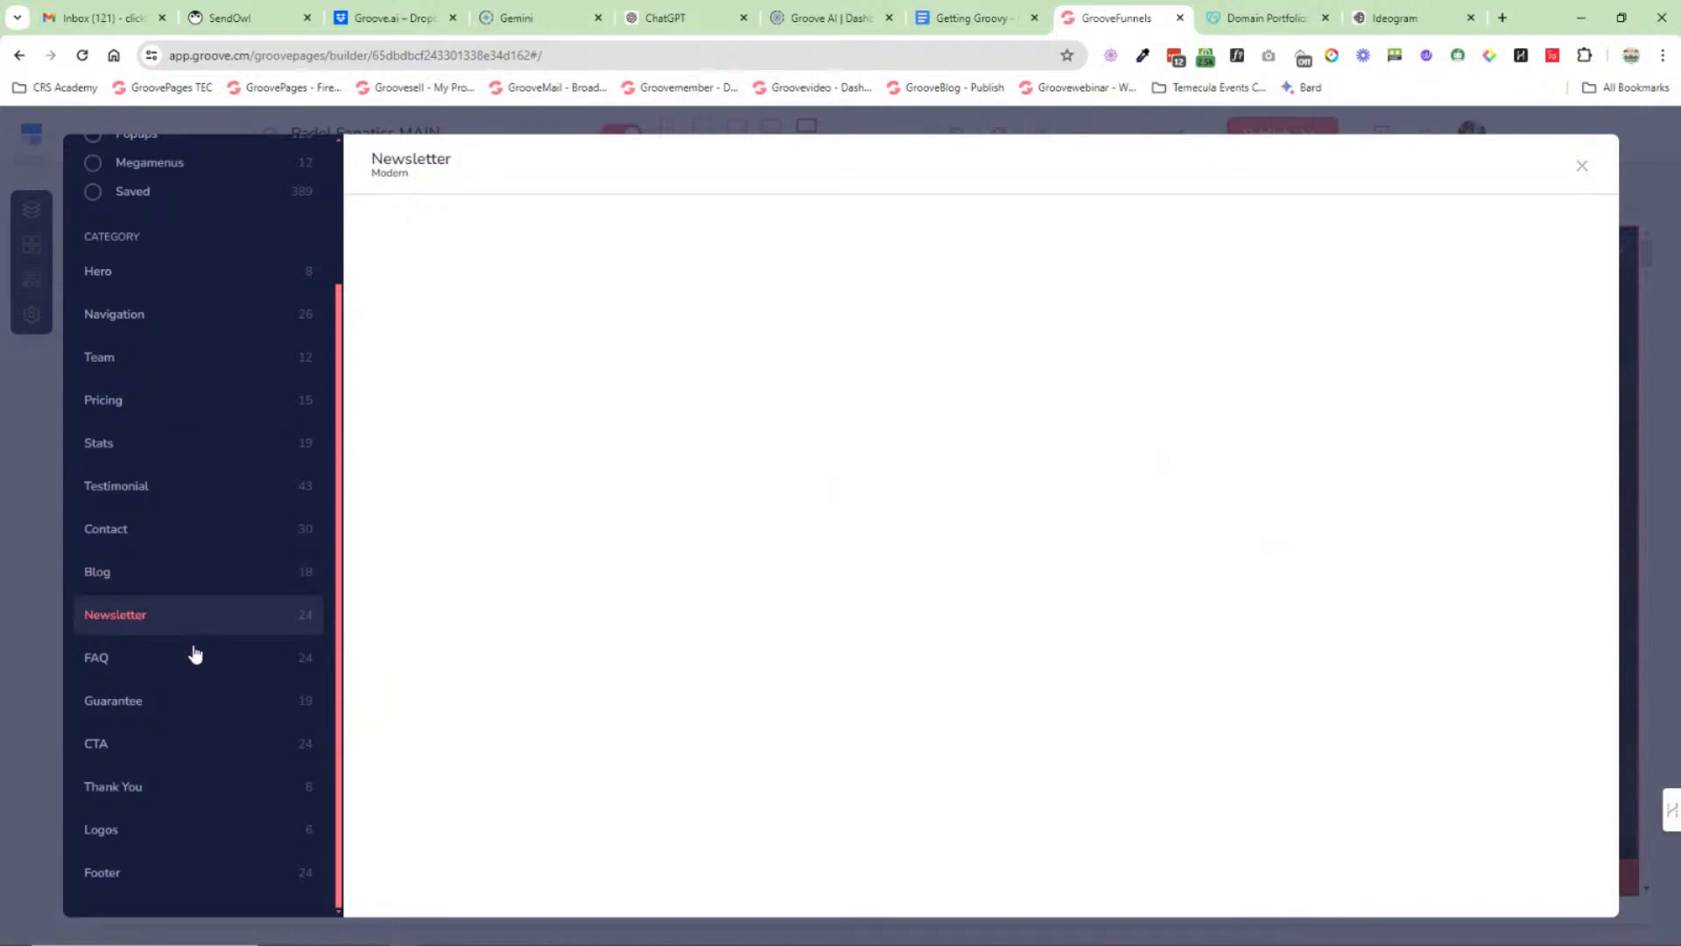
scroll(175, 525, up, 2)
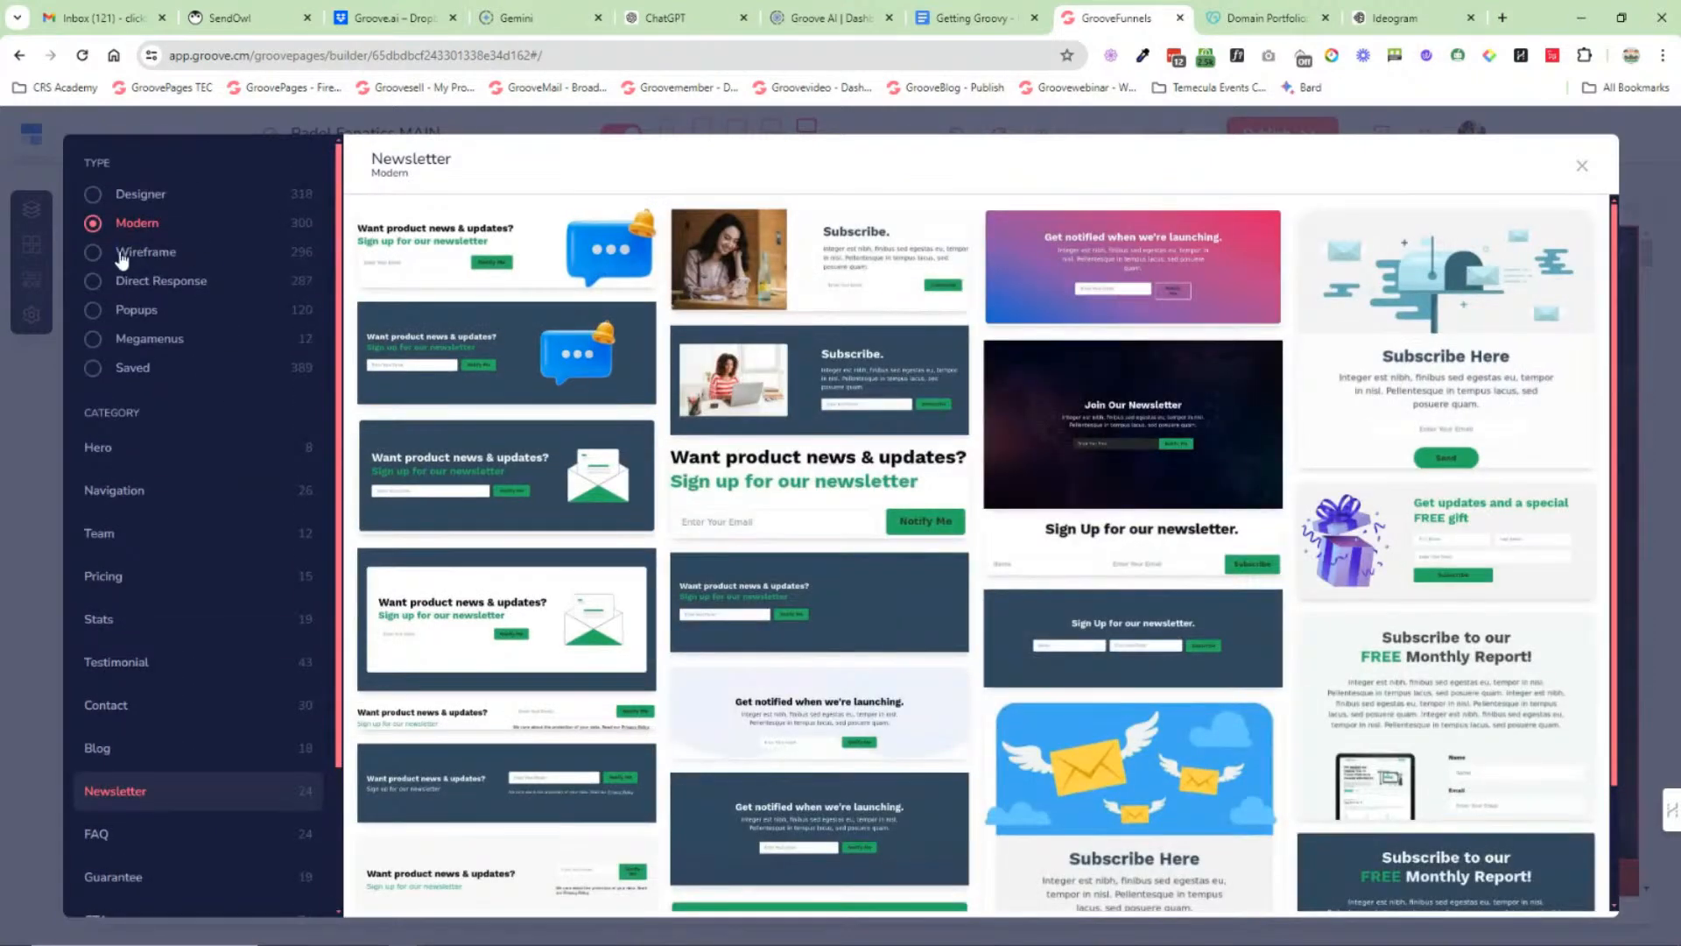
Step: Browse the Wireframe Call to Action blocks and the Direct Response blocks, including Belcher Buttons, Funnel Headers and Miscellaneous
click(123, 256)
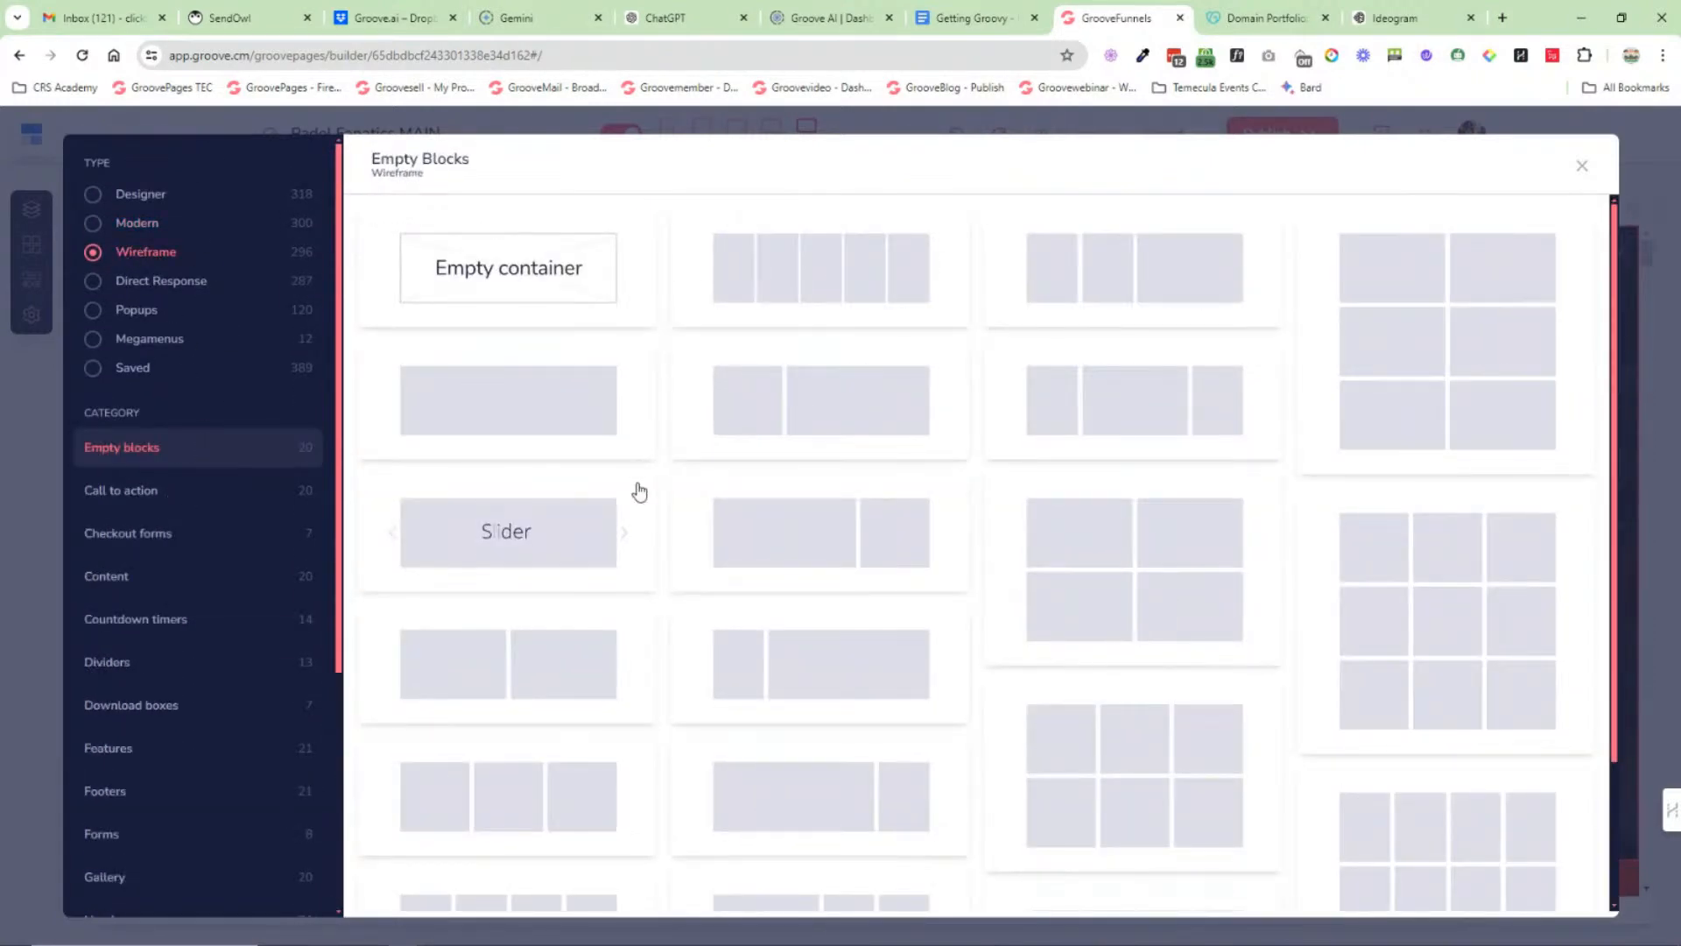
click(209, 501)
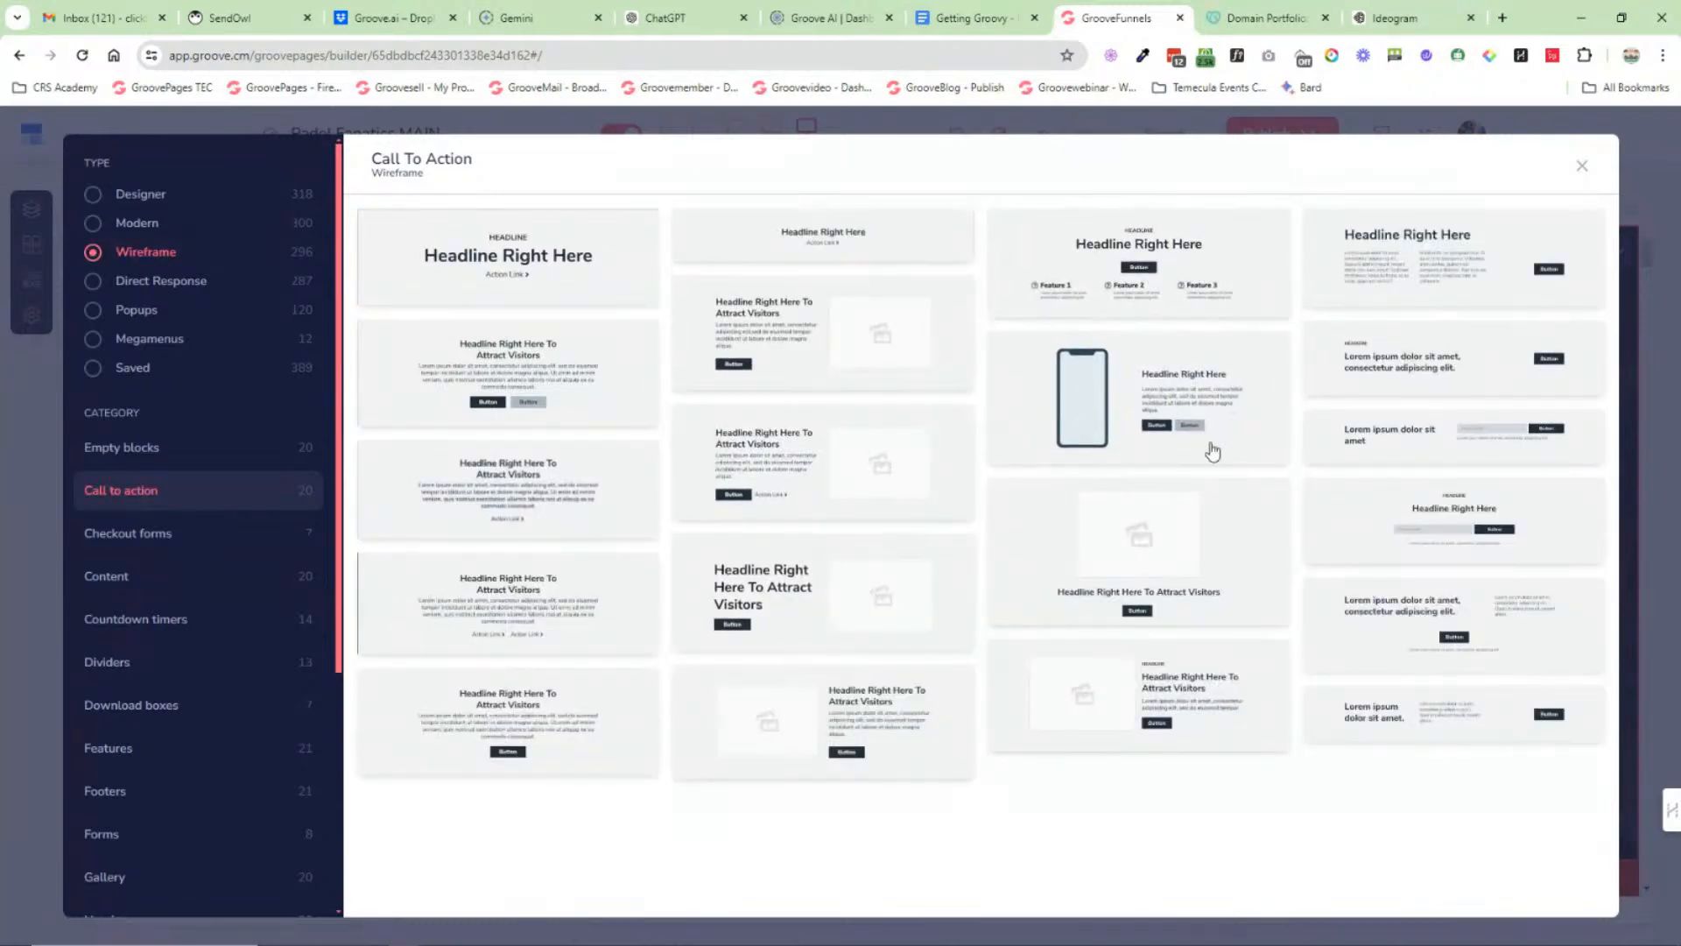
click(145, 287)
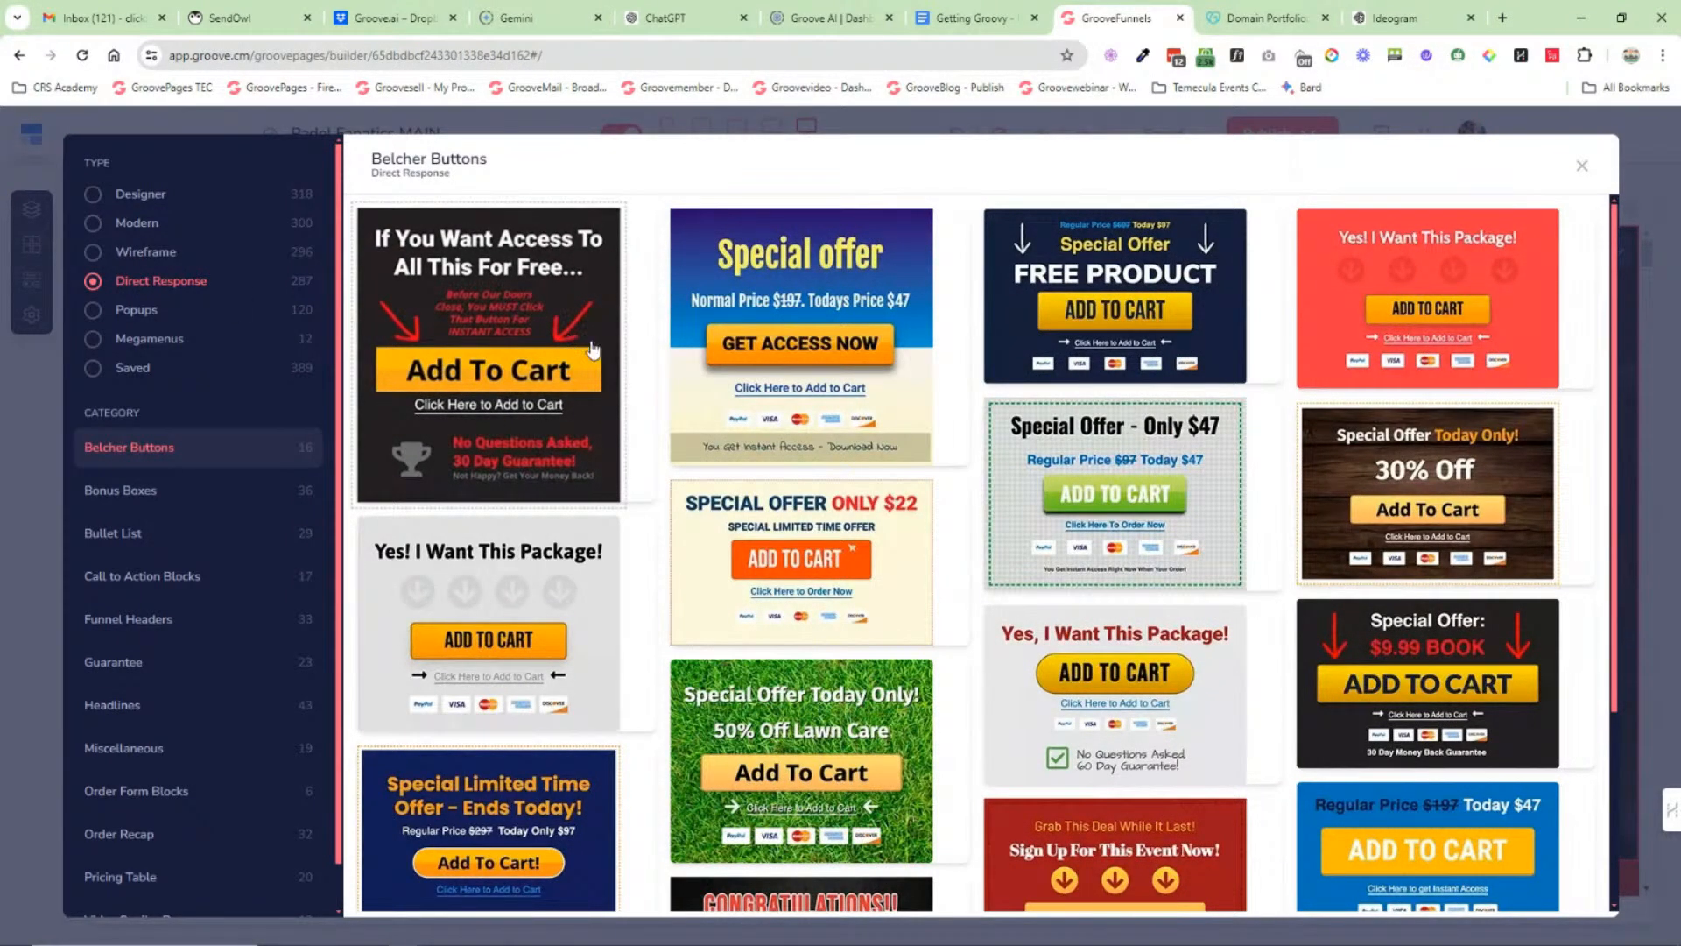
scroll(645, 420, down, 3)
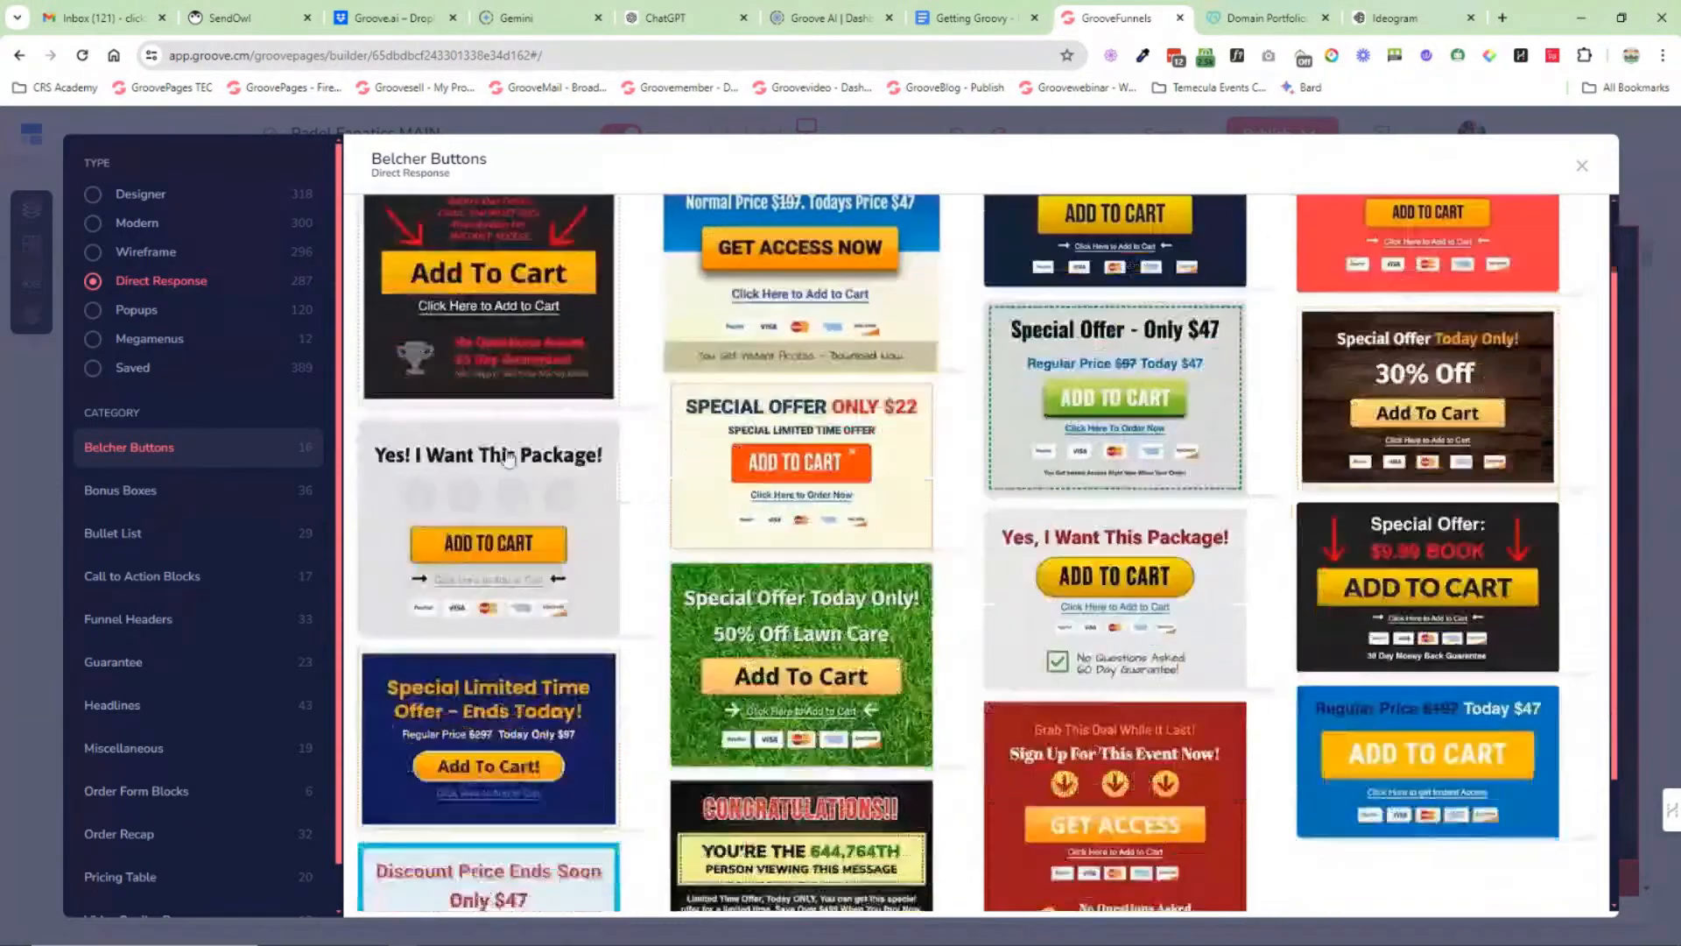
click(123, 550)
click(146, 628)
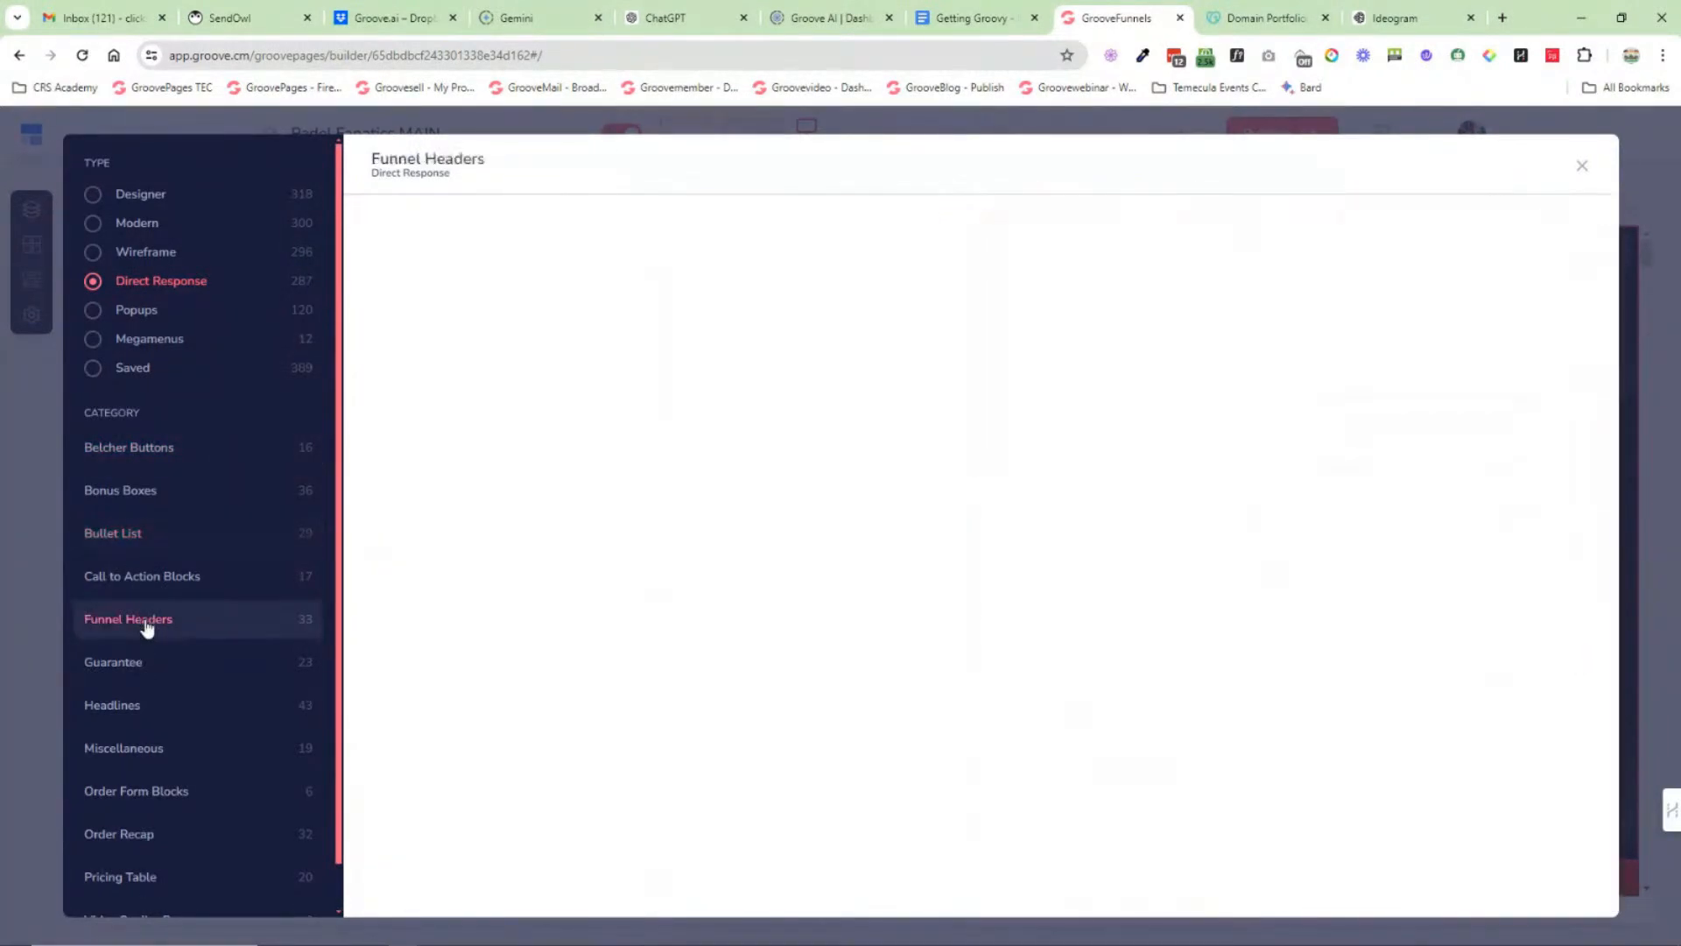
click(170, 747)
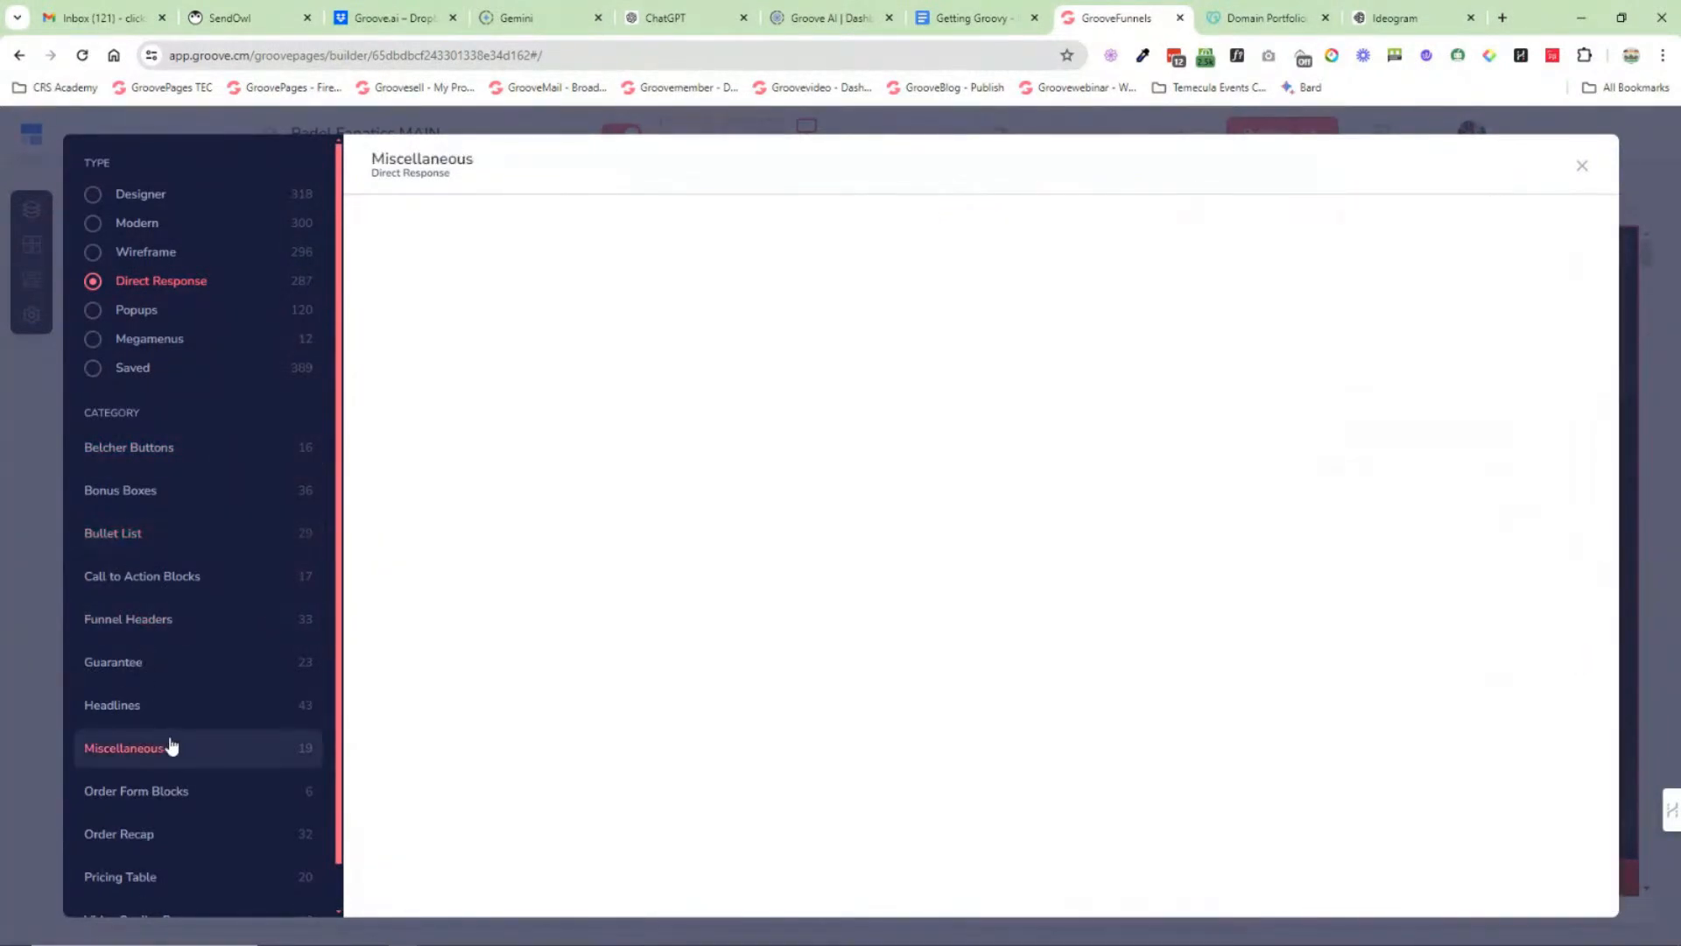
Step: Browse the Popups blocks and the Megamenus categories Images, Newsletters form and Wireframe
click(96, 312)
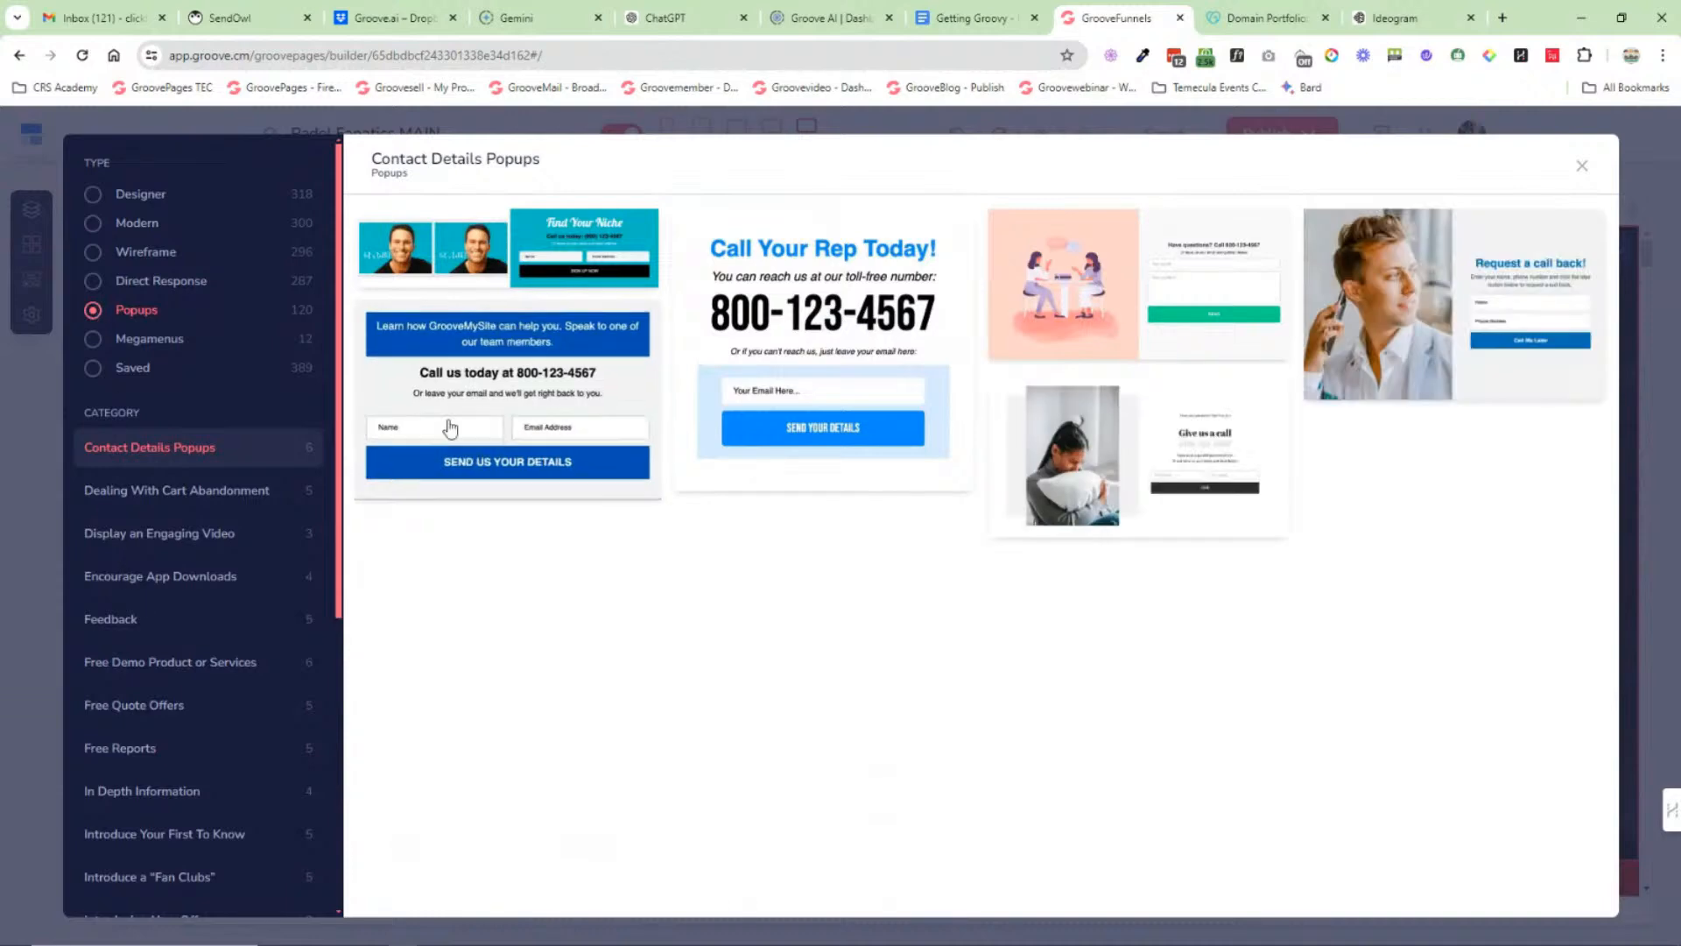
click(96, 339)
click(120, 494)
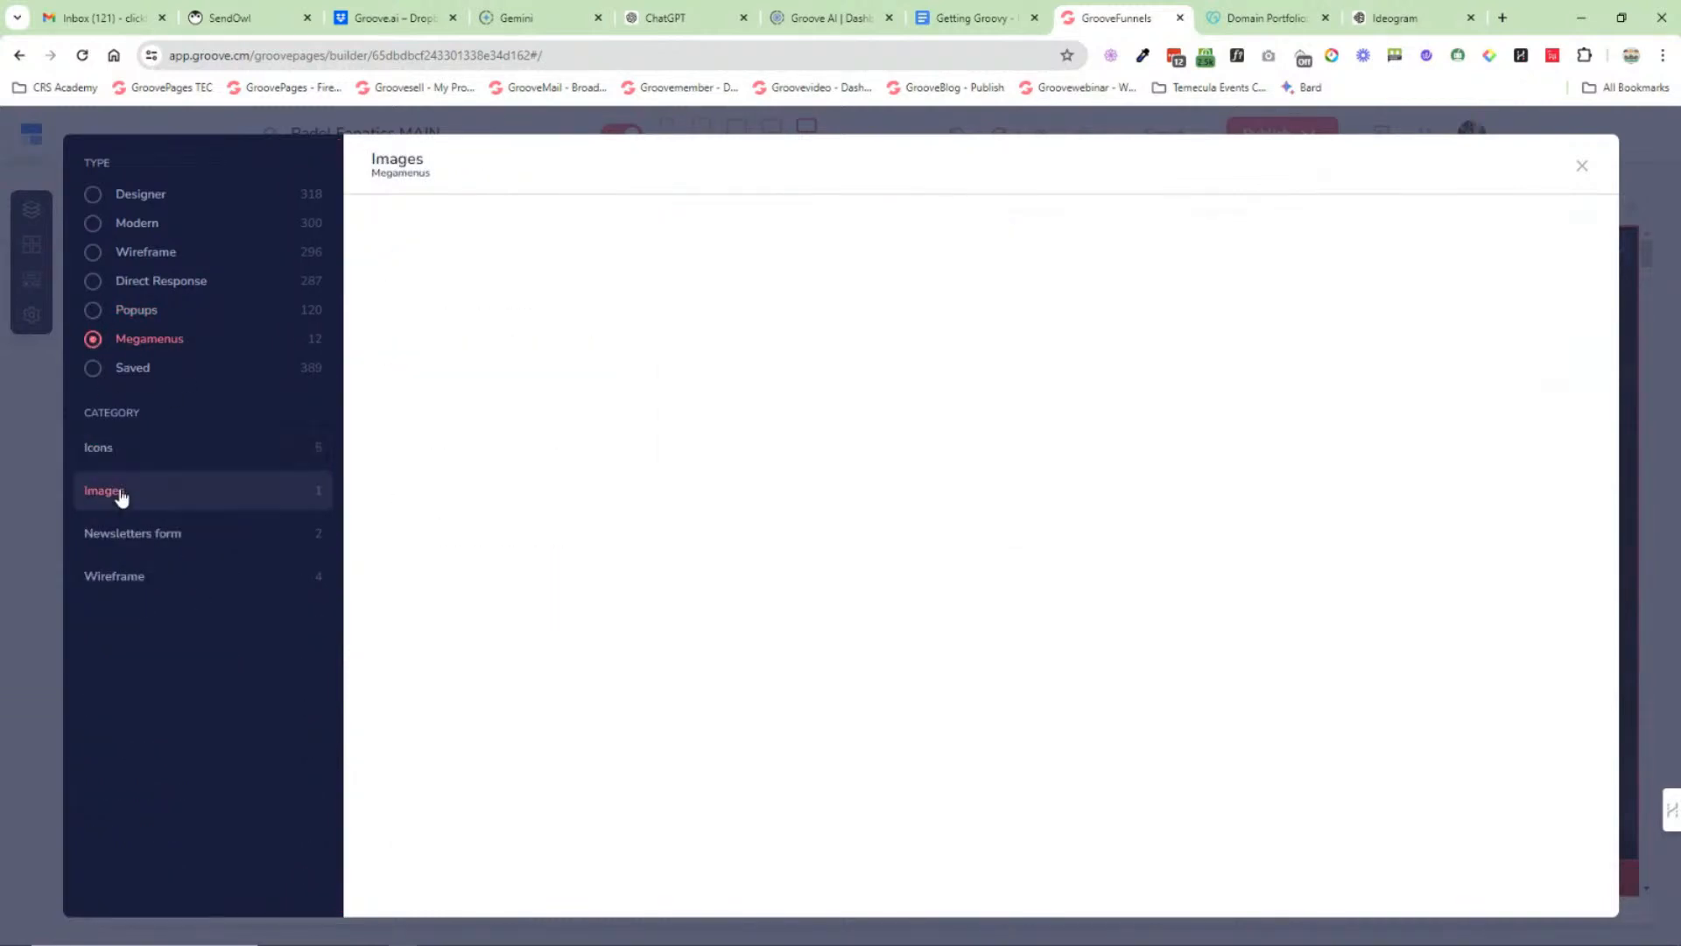
click(179, 536)
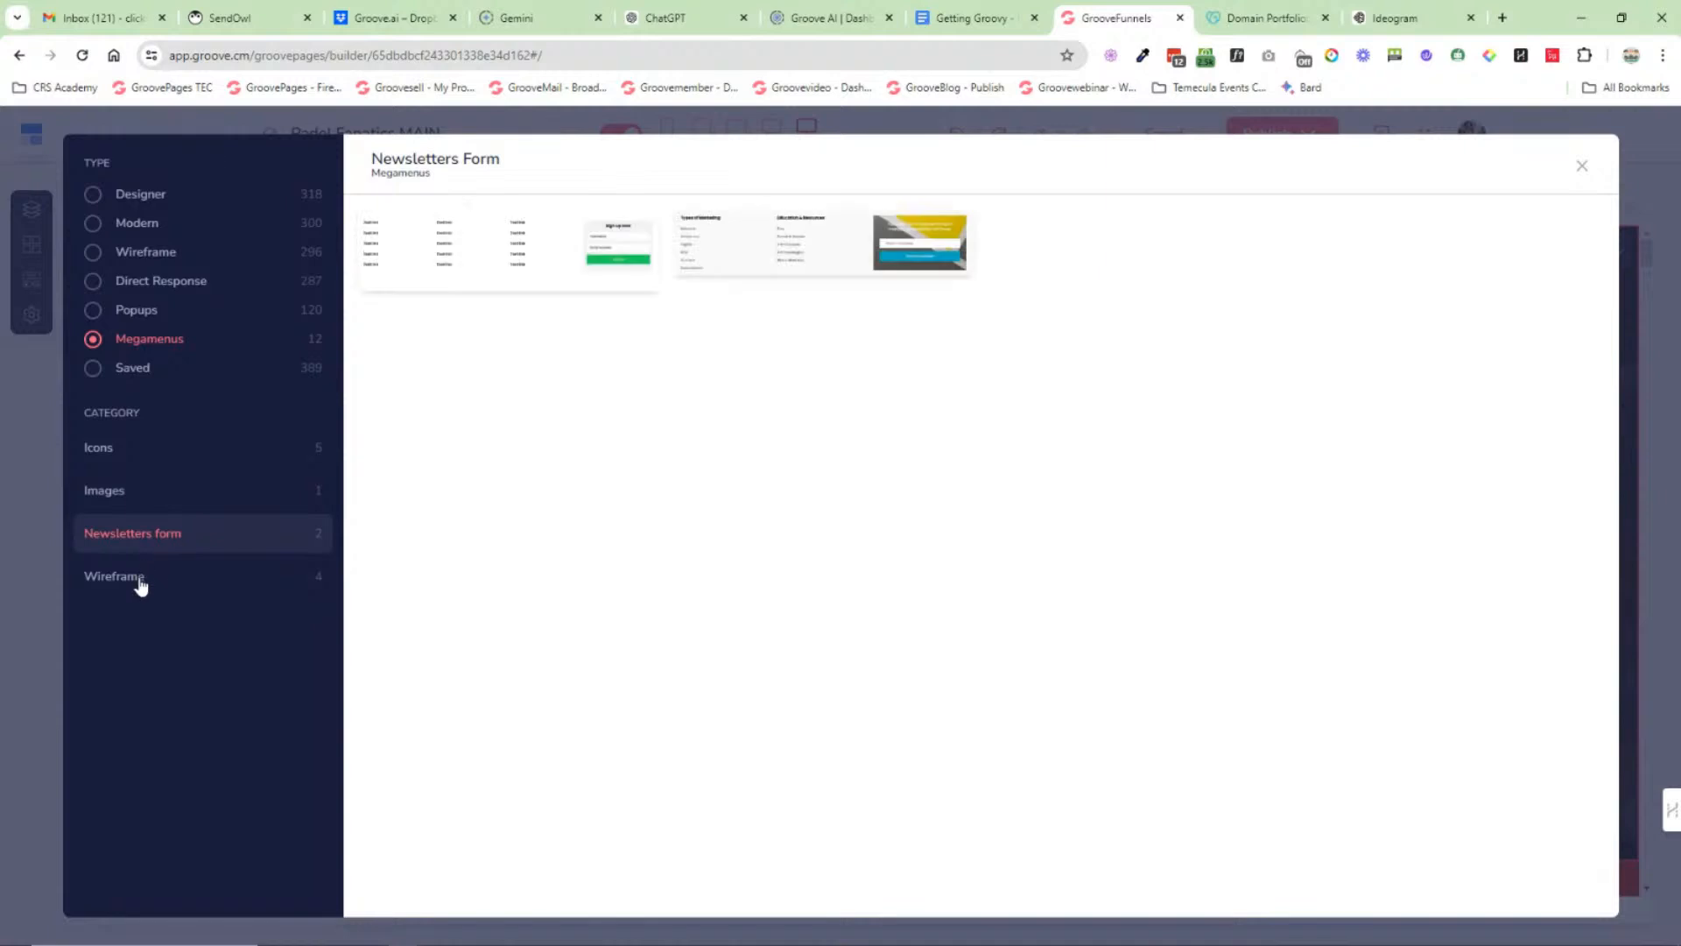
click(138, 578)
Step: Browse the Saved blocks in Real Agent Results, PadelFanatics App and Fancy Order Page, and close the block library
click(92, 369)
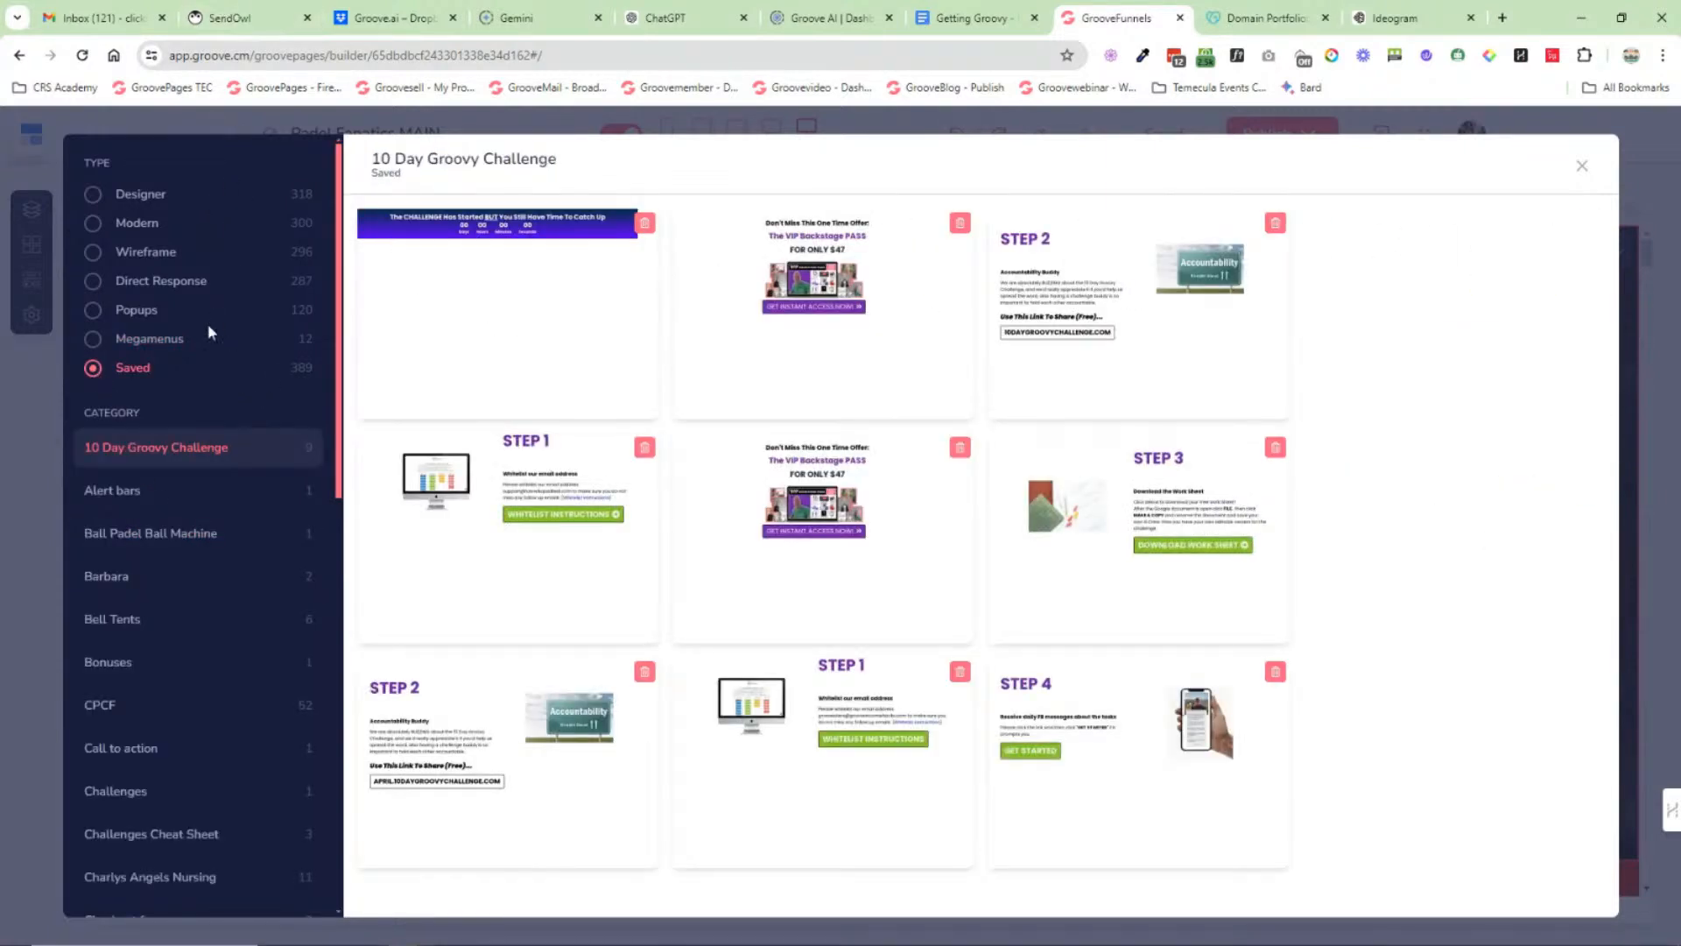
scroll(176, 356, down, 10)
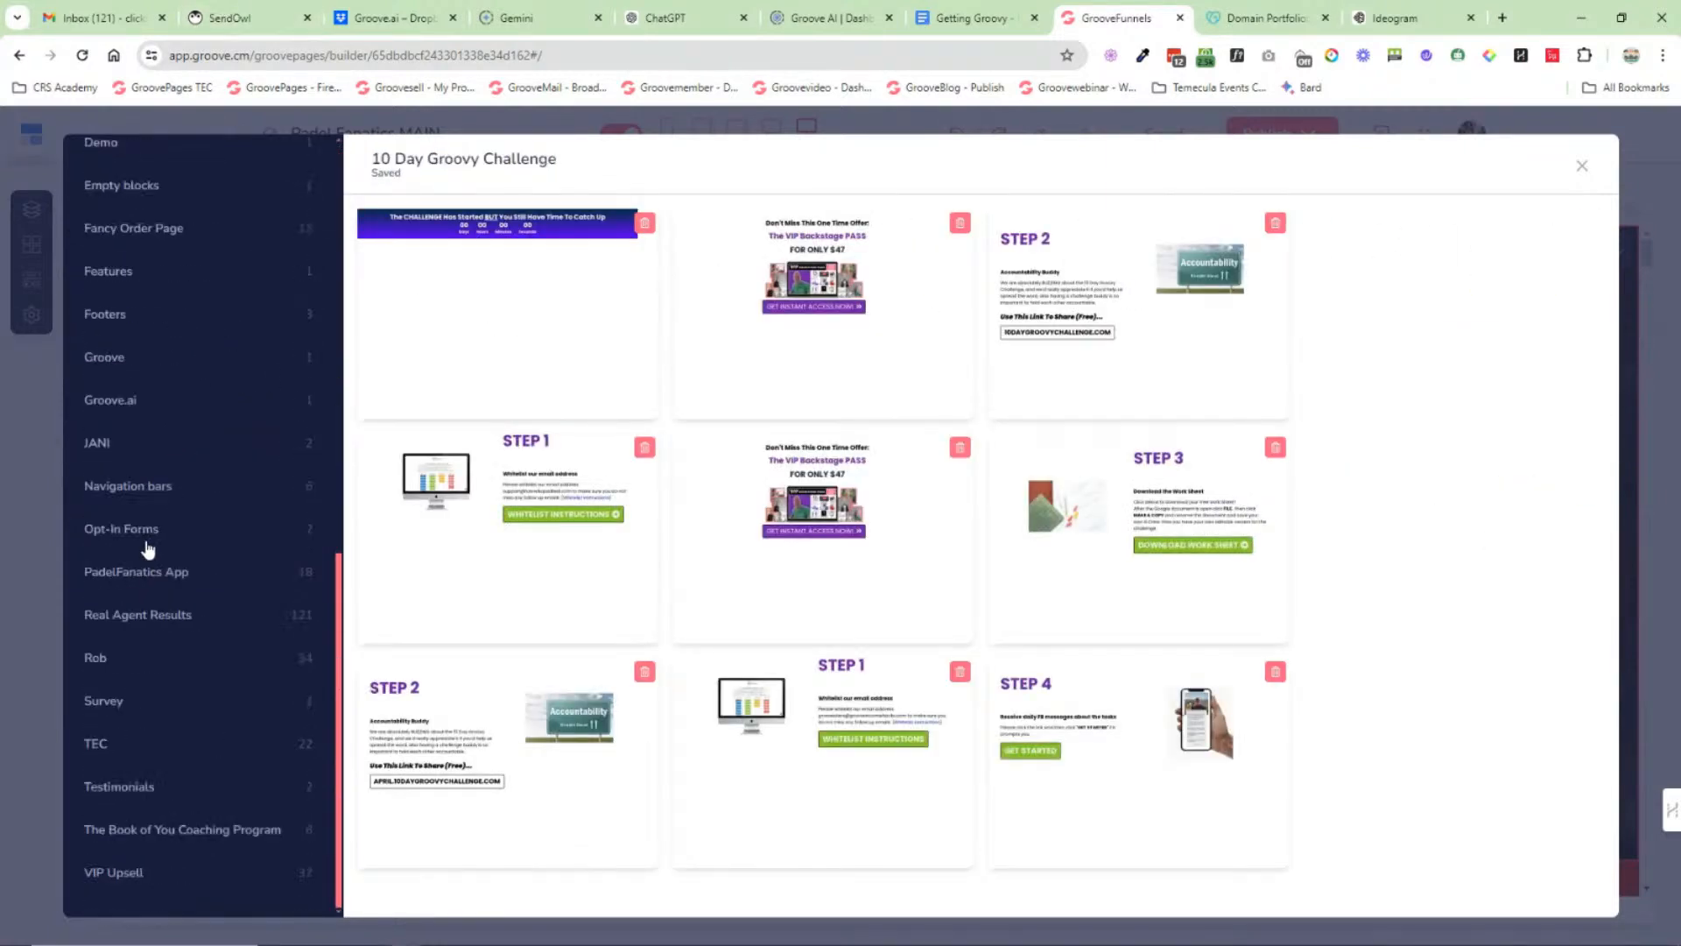
click(169, 617)
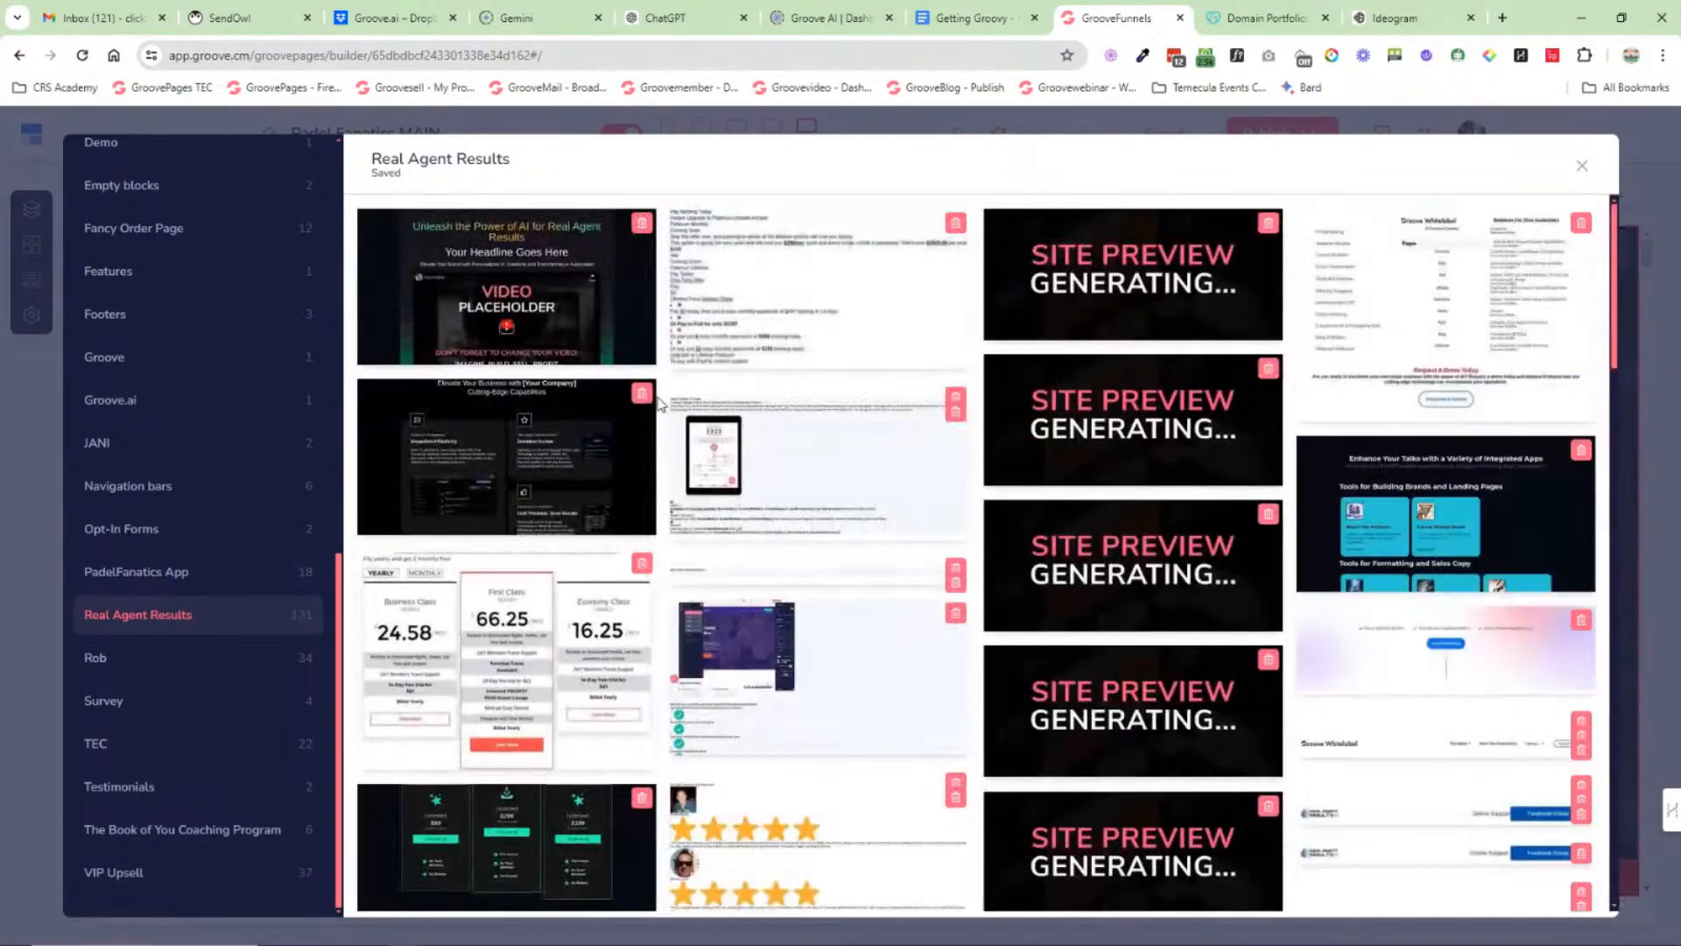
scroll(659, 403, down, 8)
scroll(659, 403, down, 15)
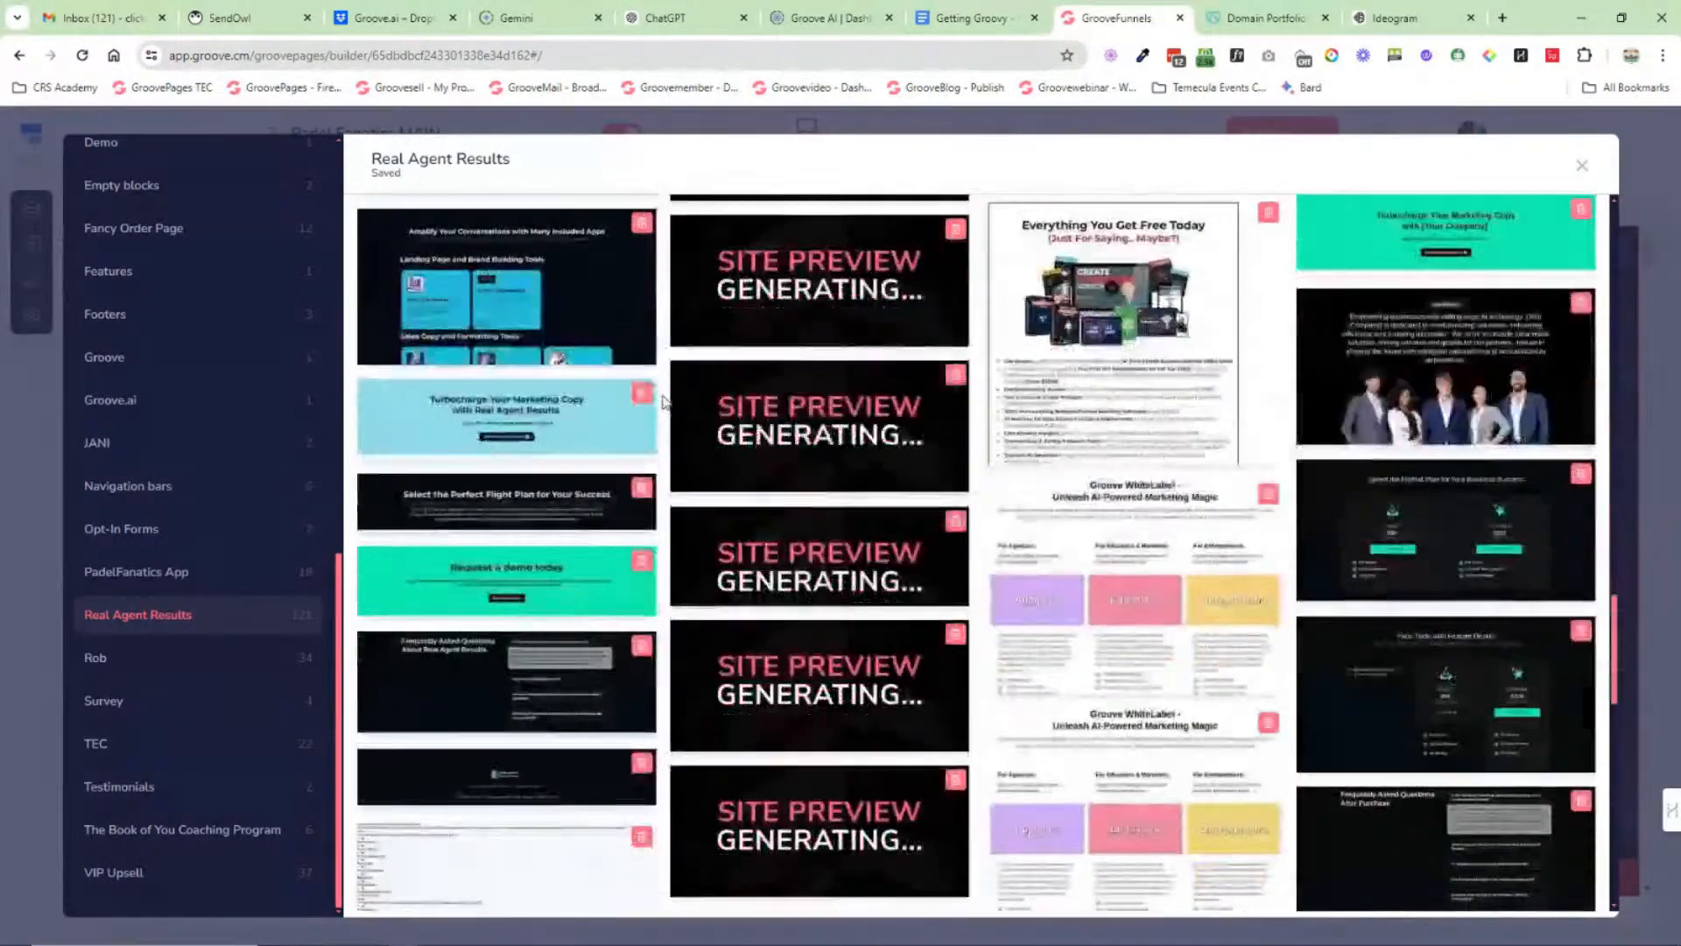
scroll(663, 400, up, 20)
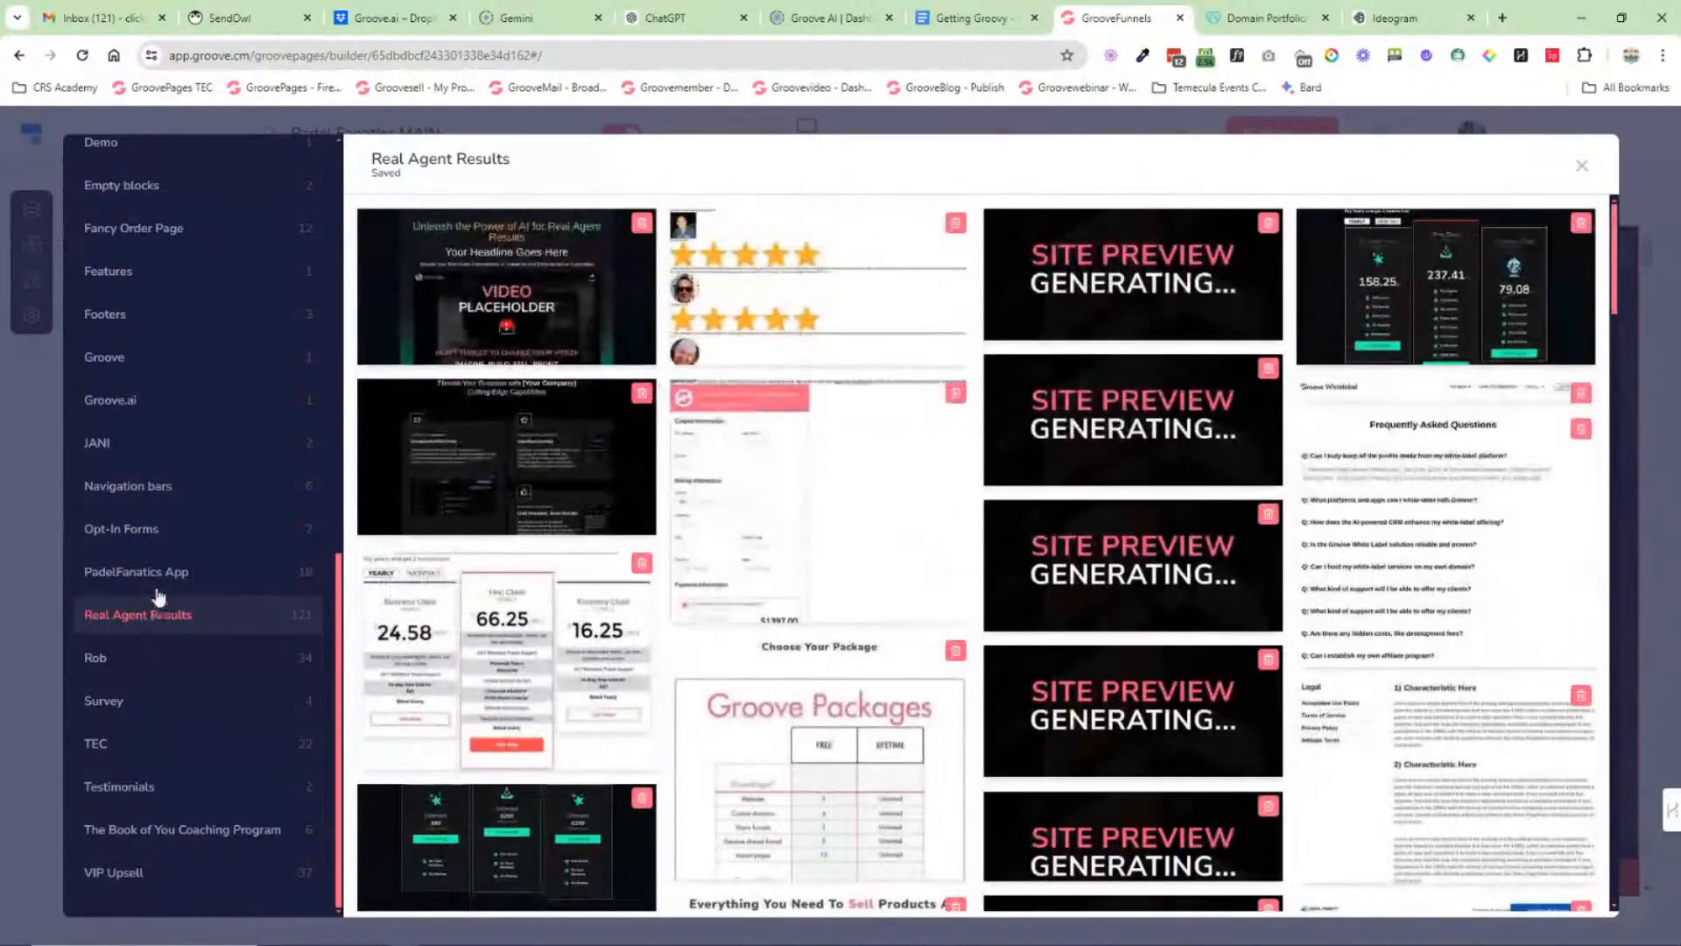
click(156, 570)
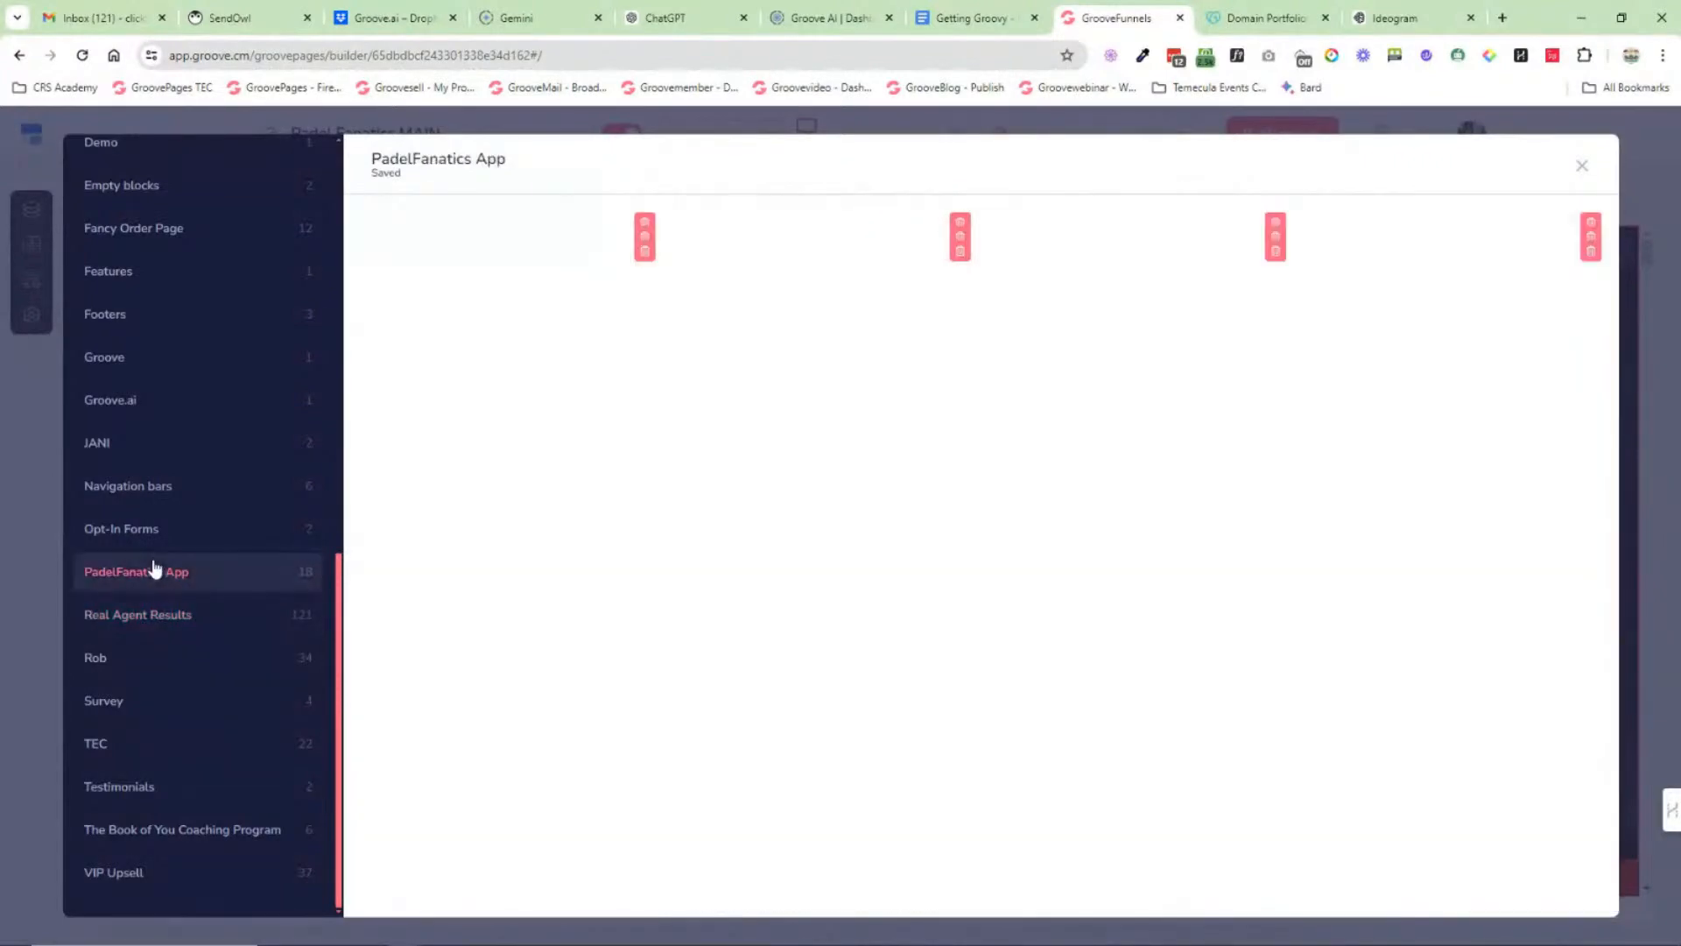
click(179, 228)
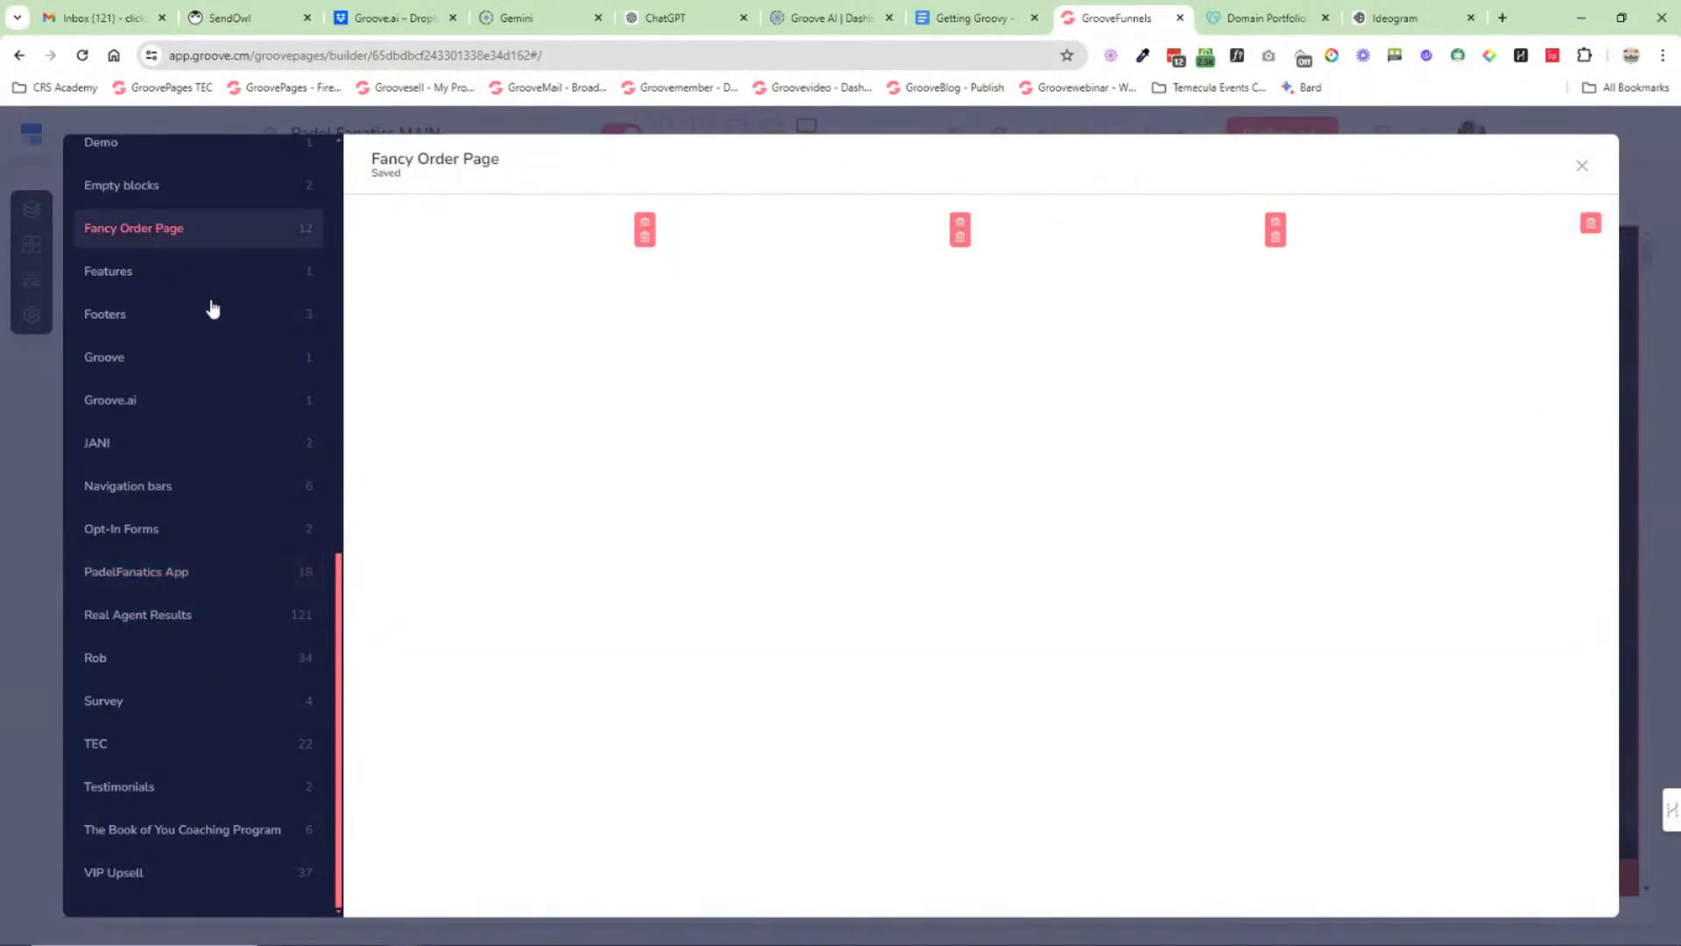
scroll(238, 329, up, 10)
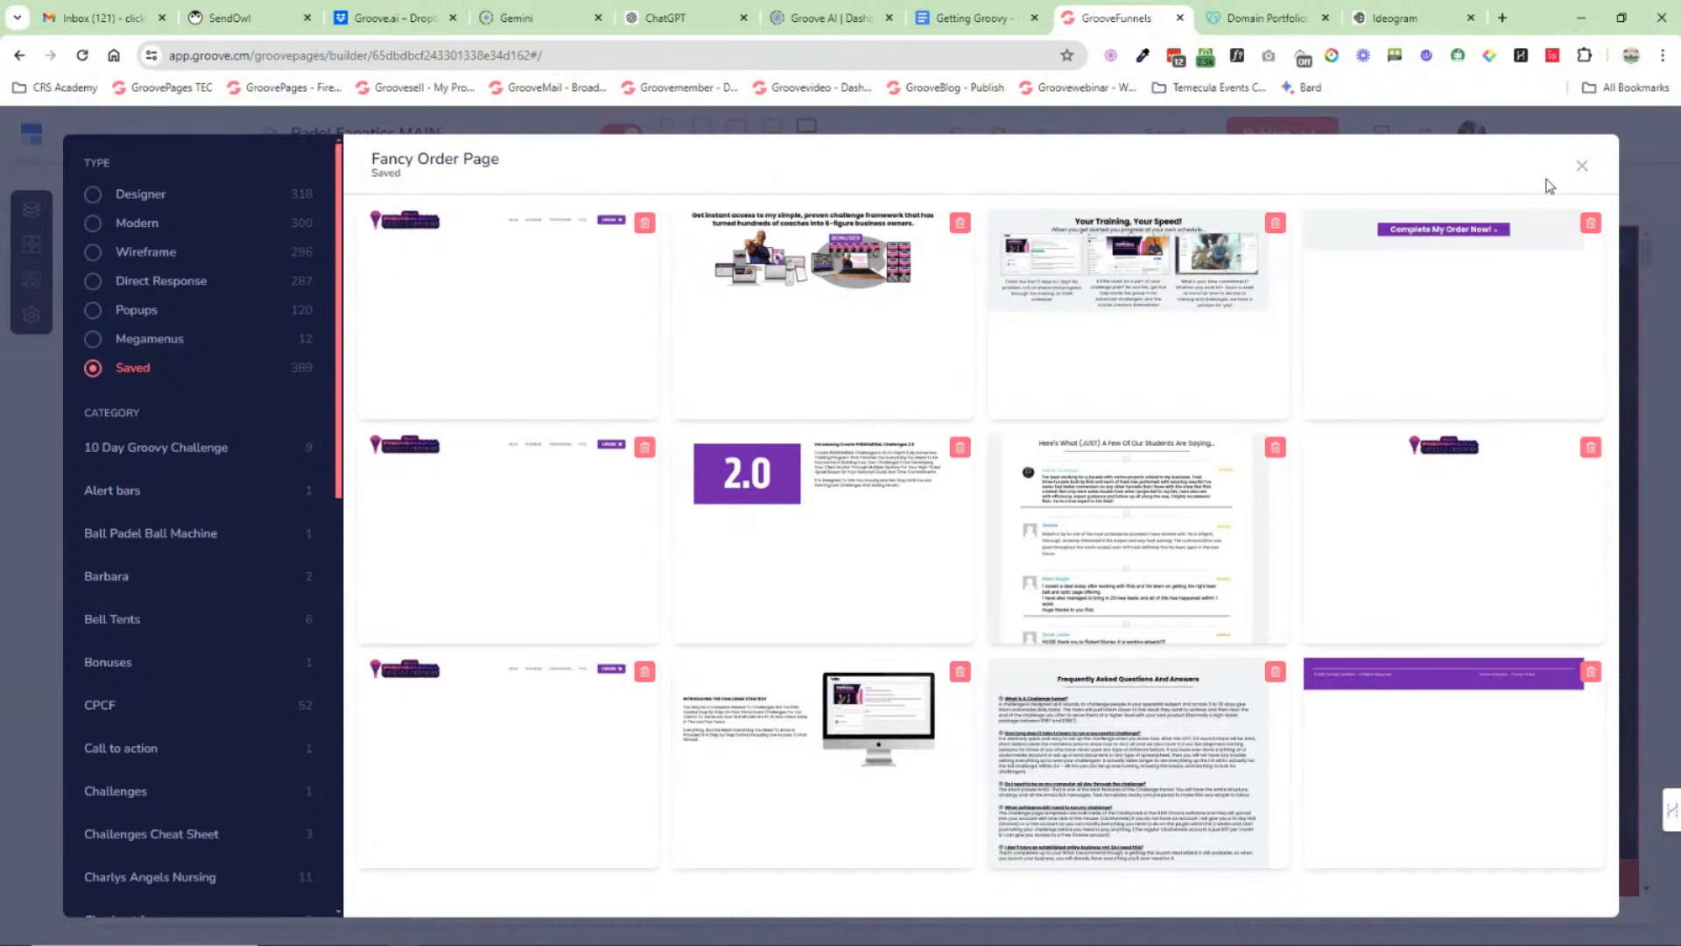
click(1582, 165)
click(238, 508)
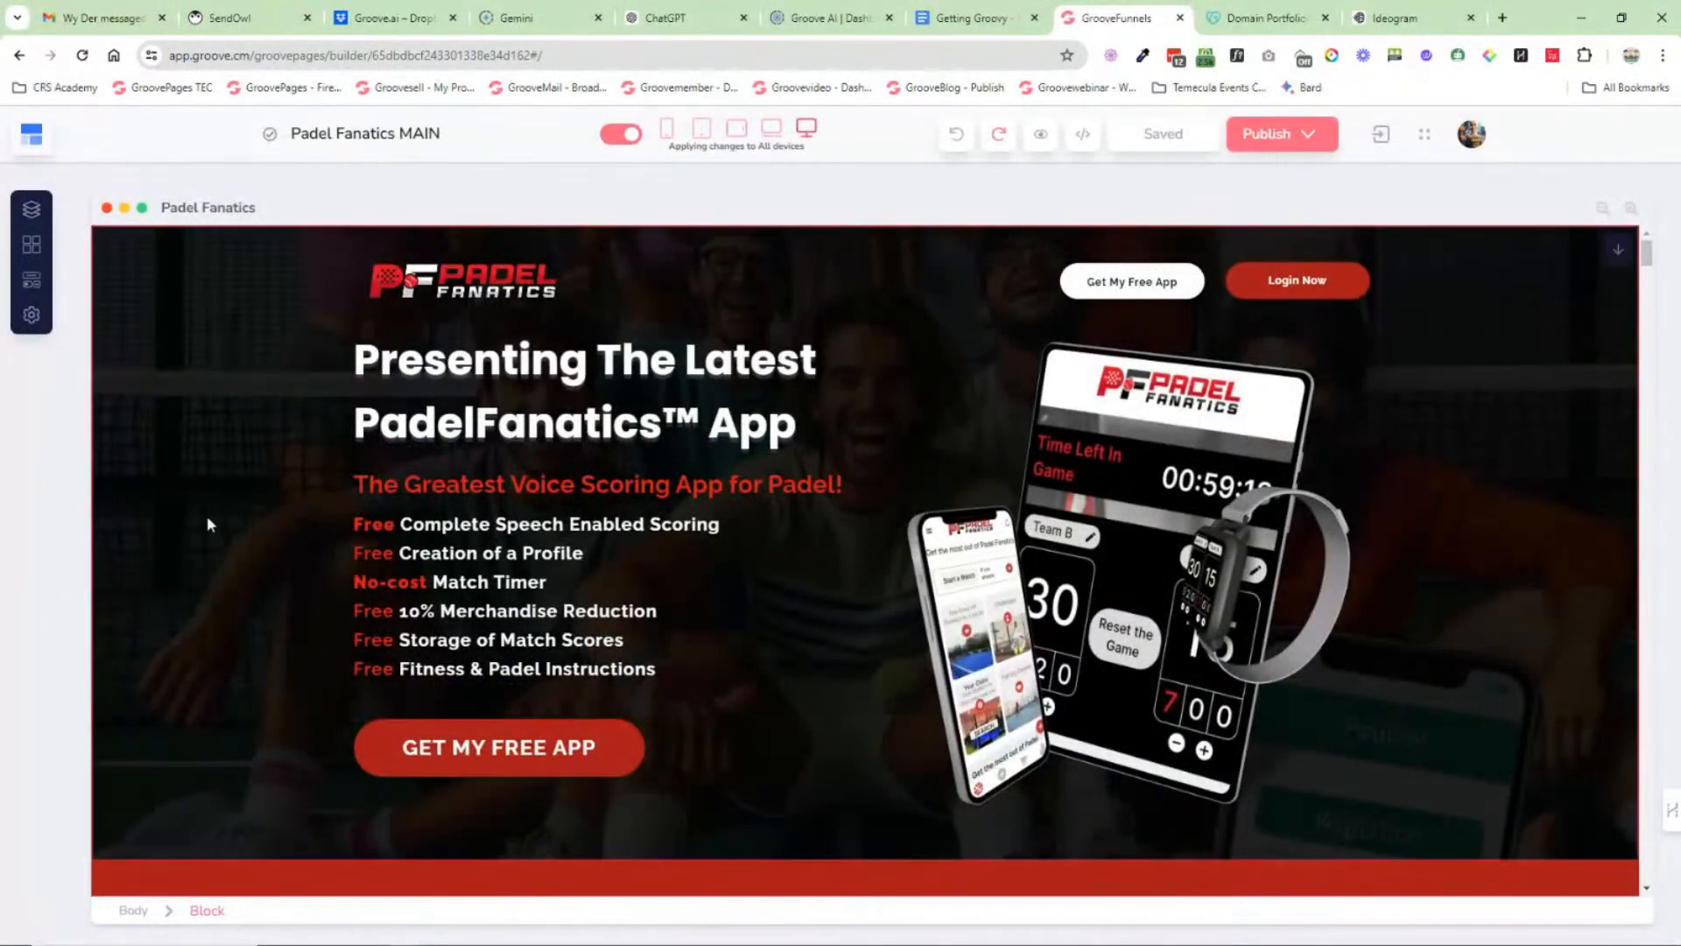
Step: Look through the page elements, including the Designed and Standard buttons, Checkout Forms and Countdown Timers, and close the element list
click(32, 281)
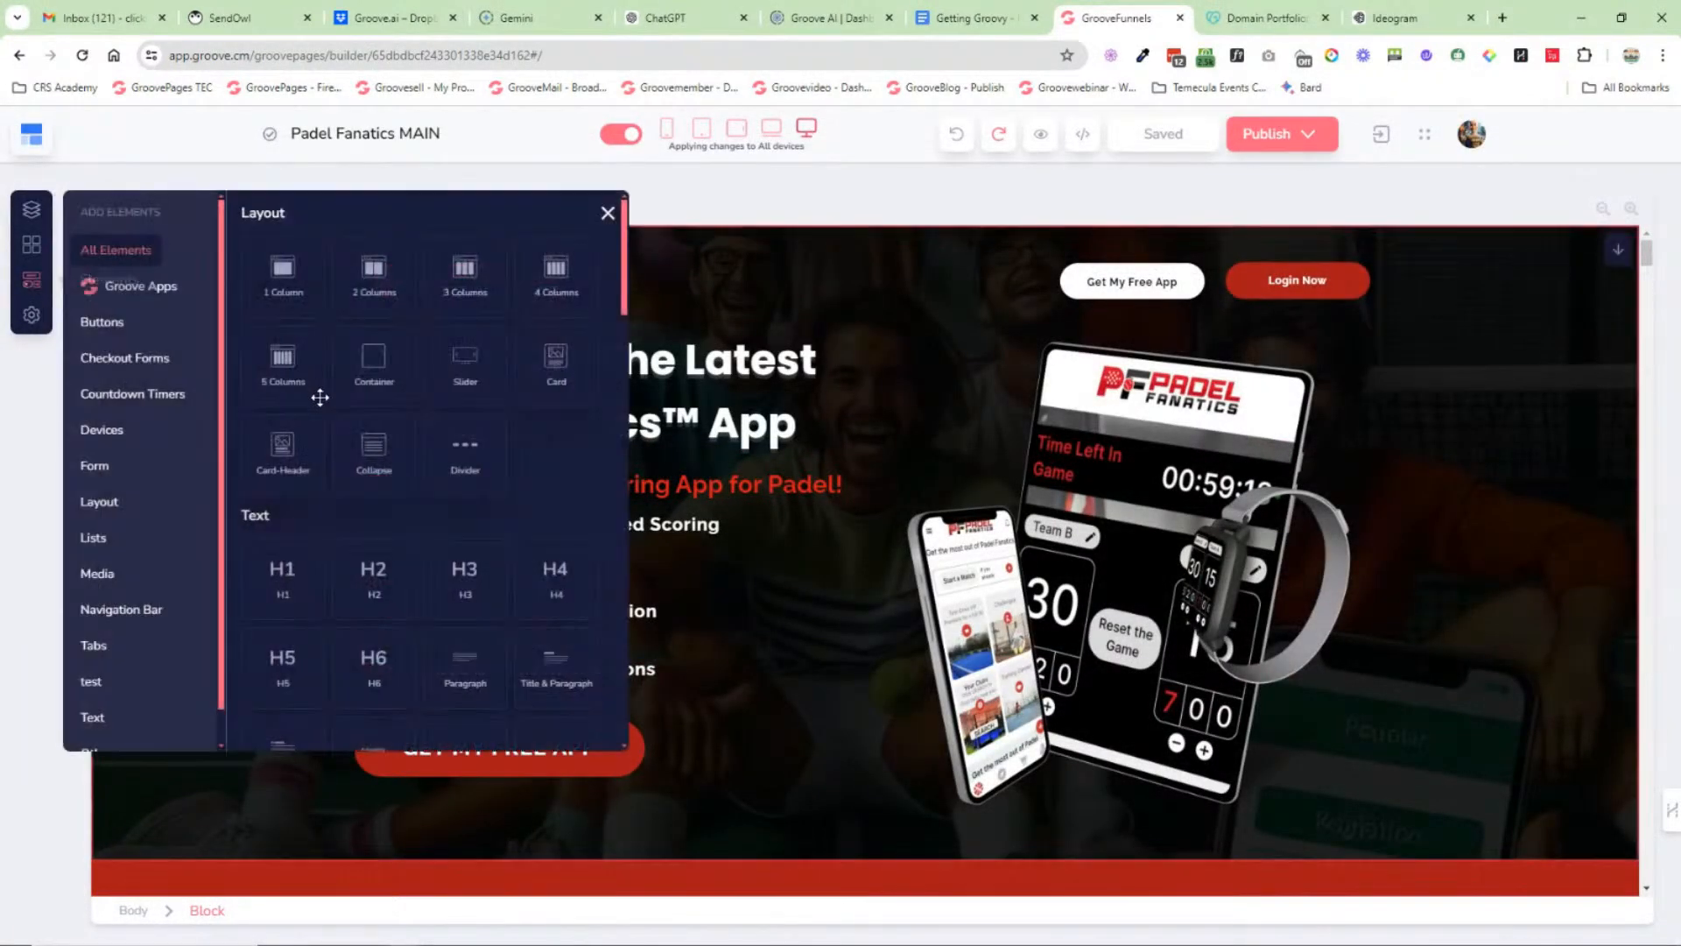
scroll(402, 349, down, 15)
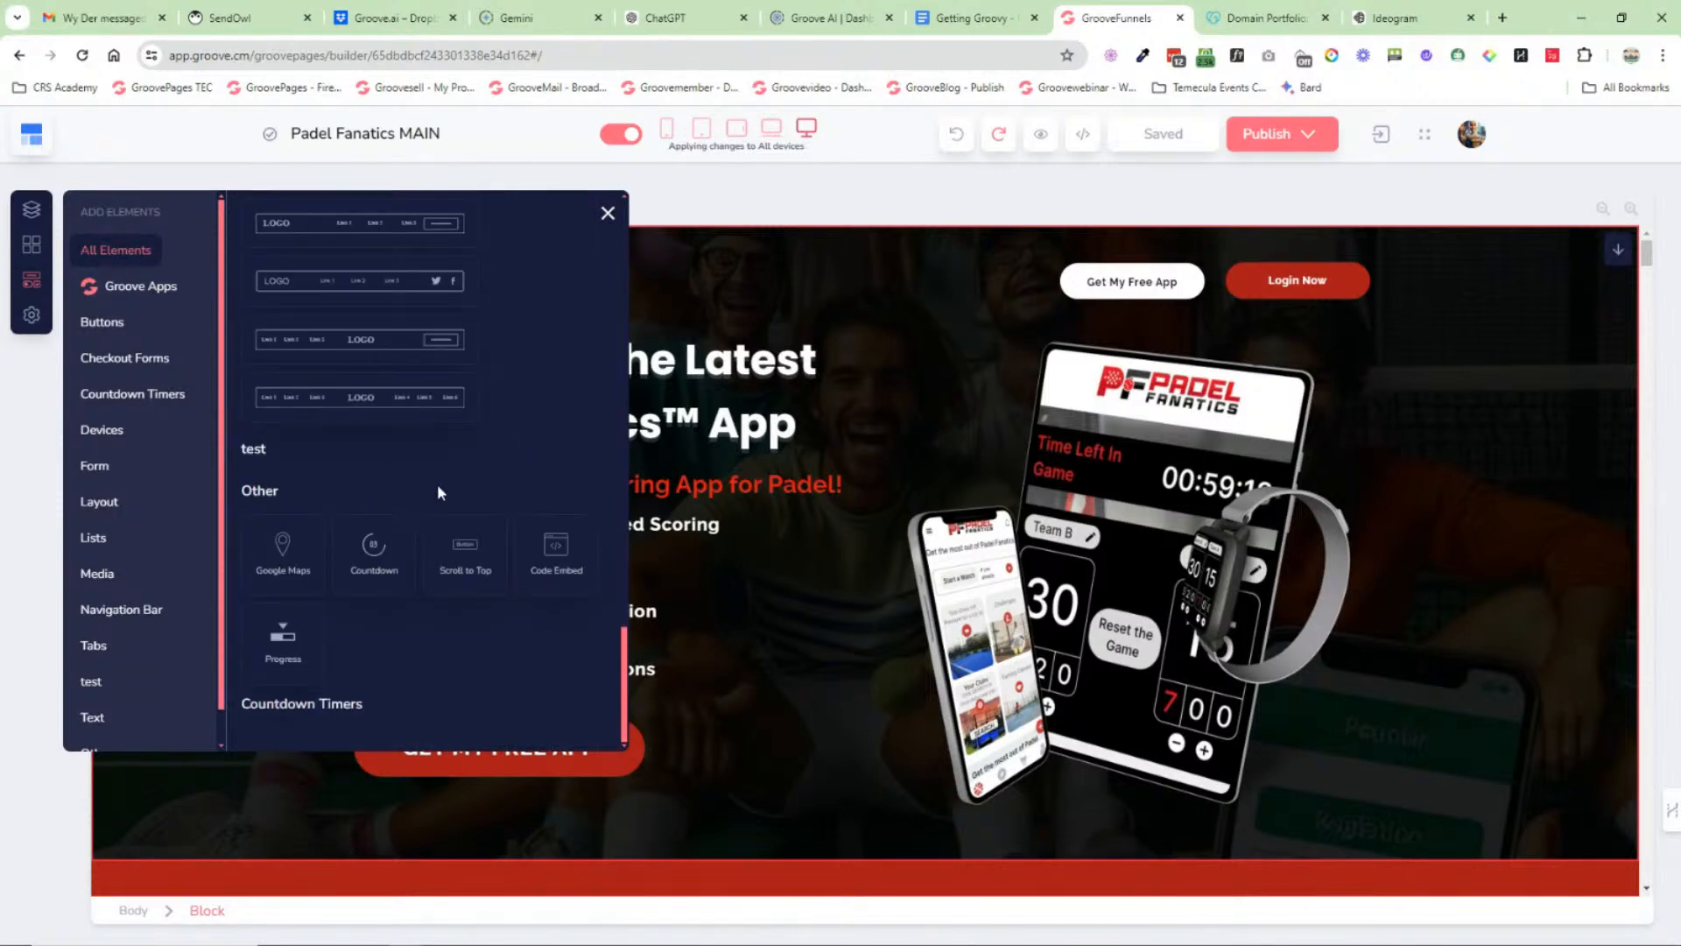
click(101, 324)
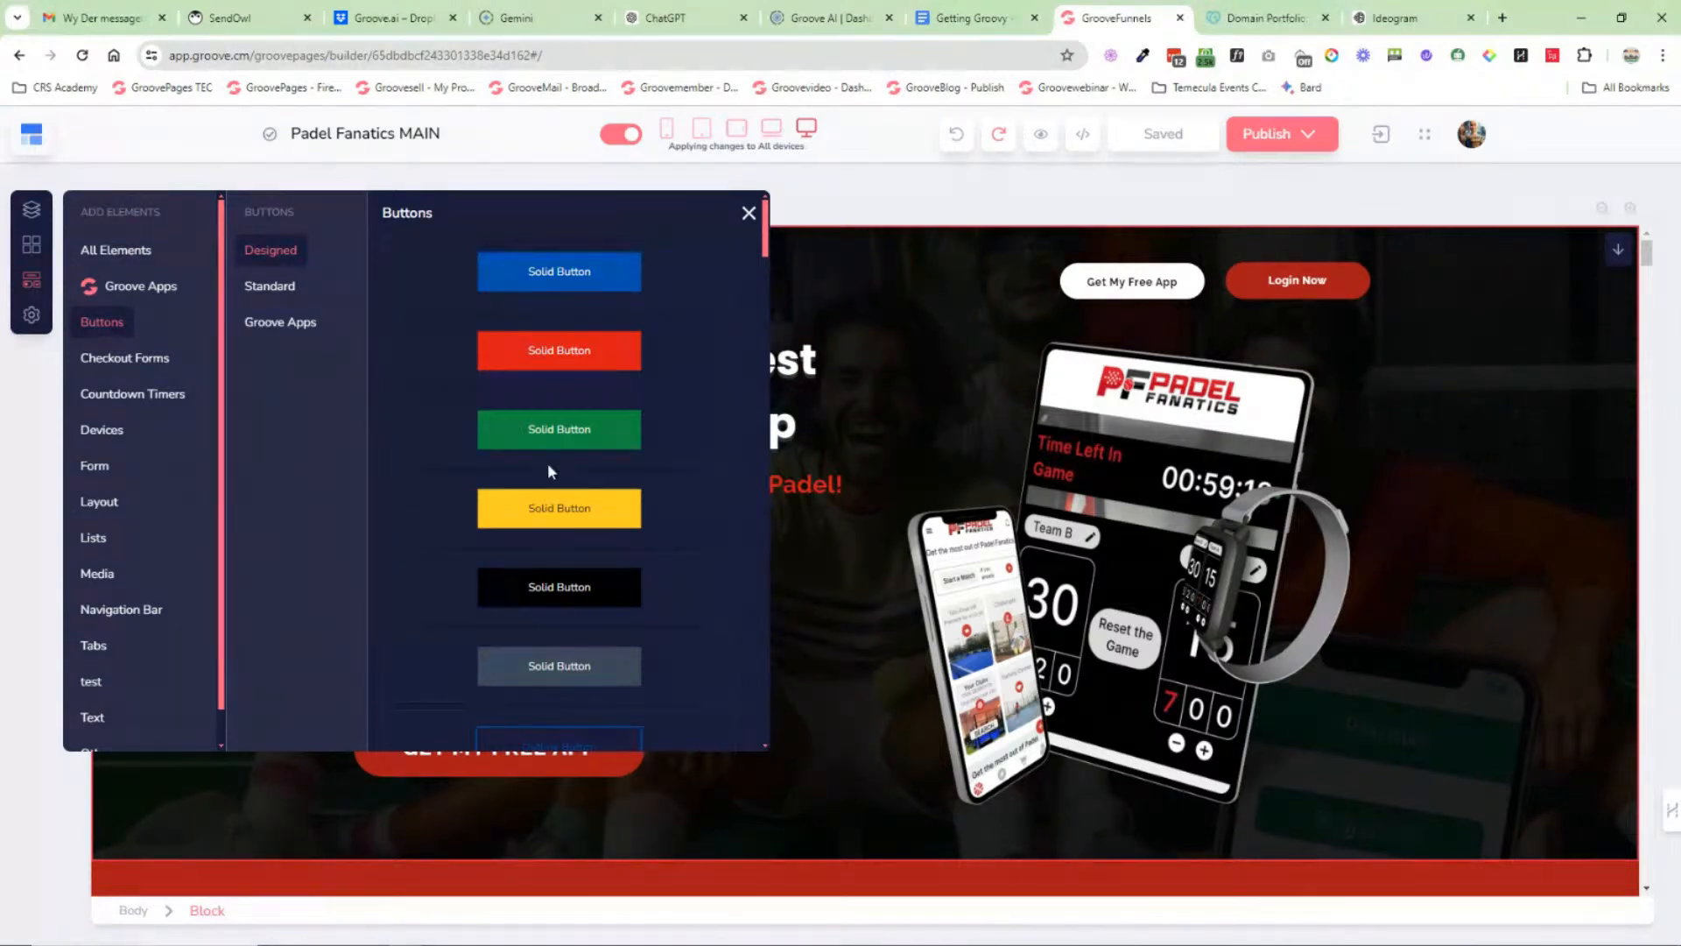
scroll(548, 470, up, 3)
click(268, 286)
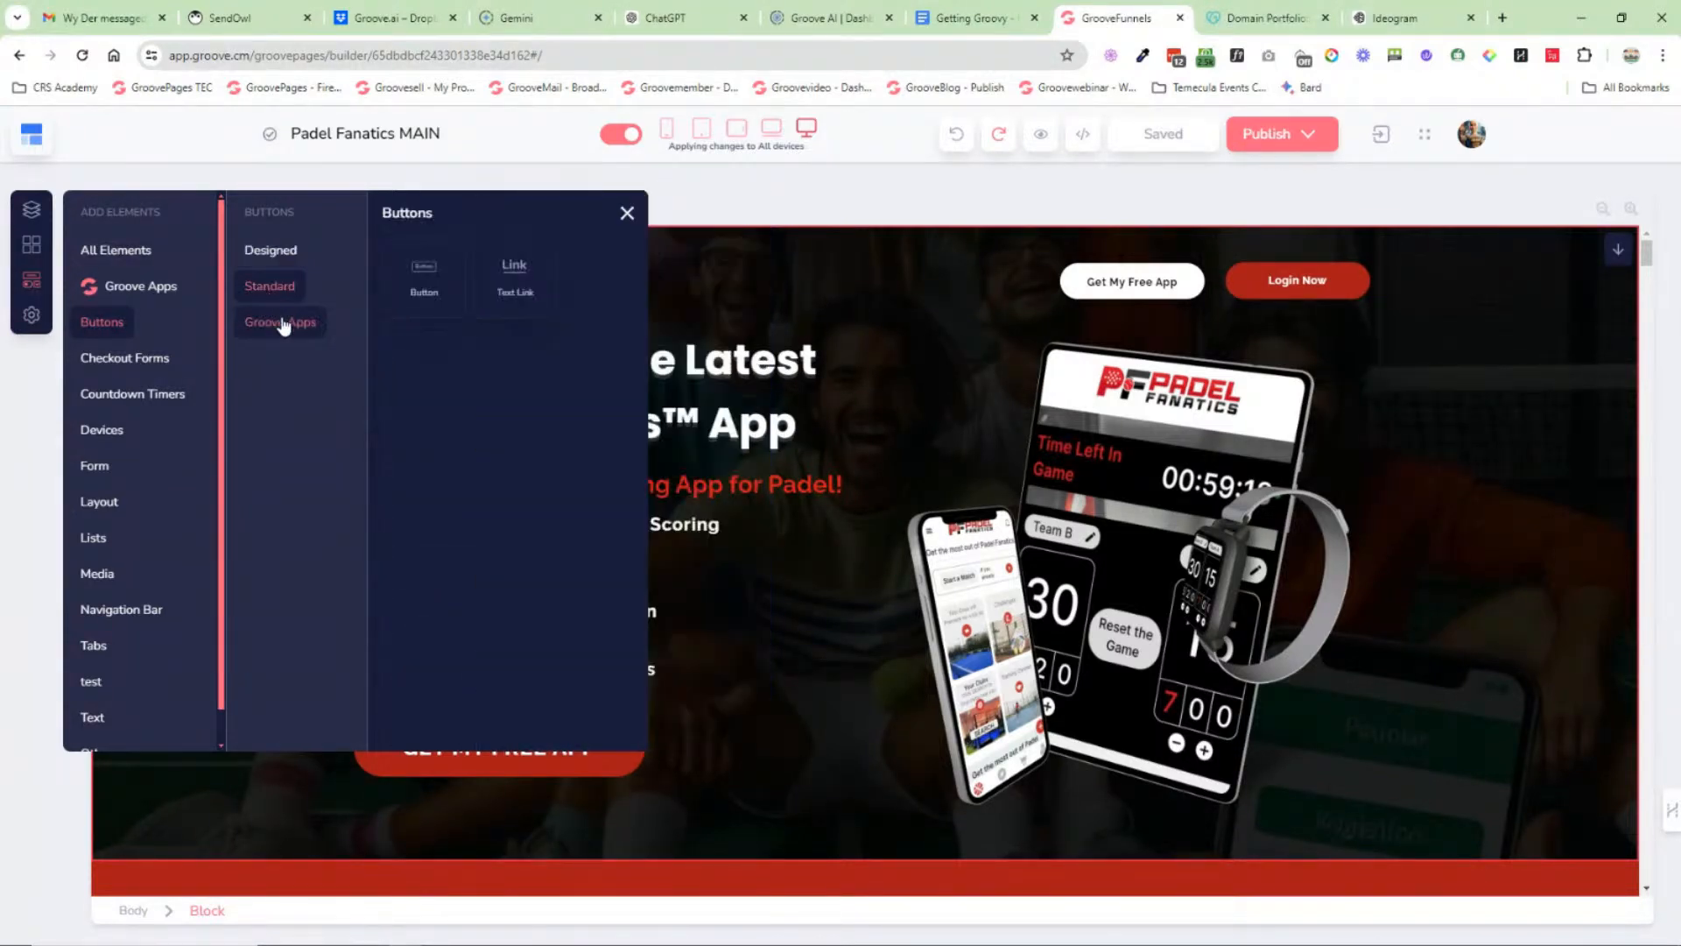
click(125, 359)
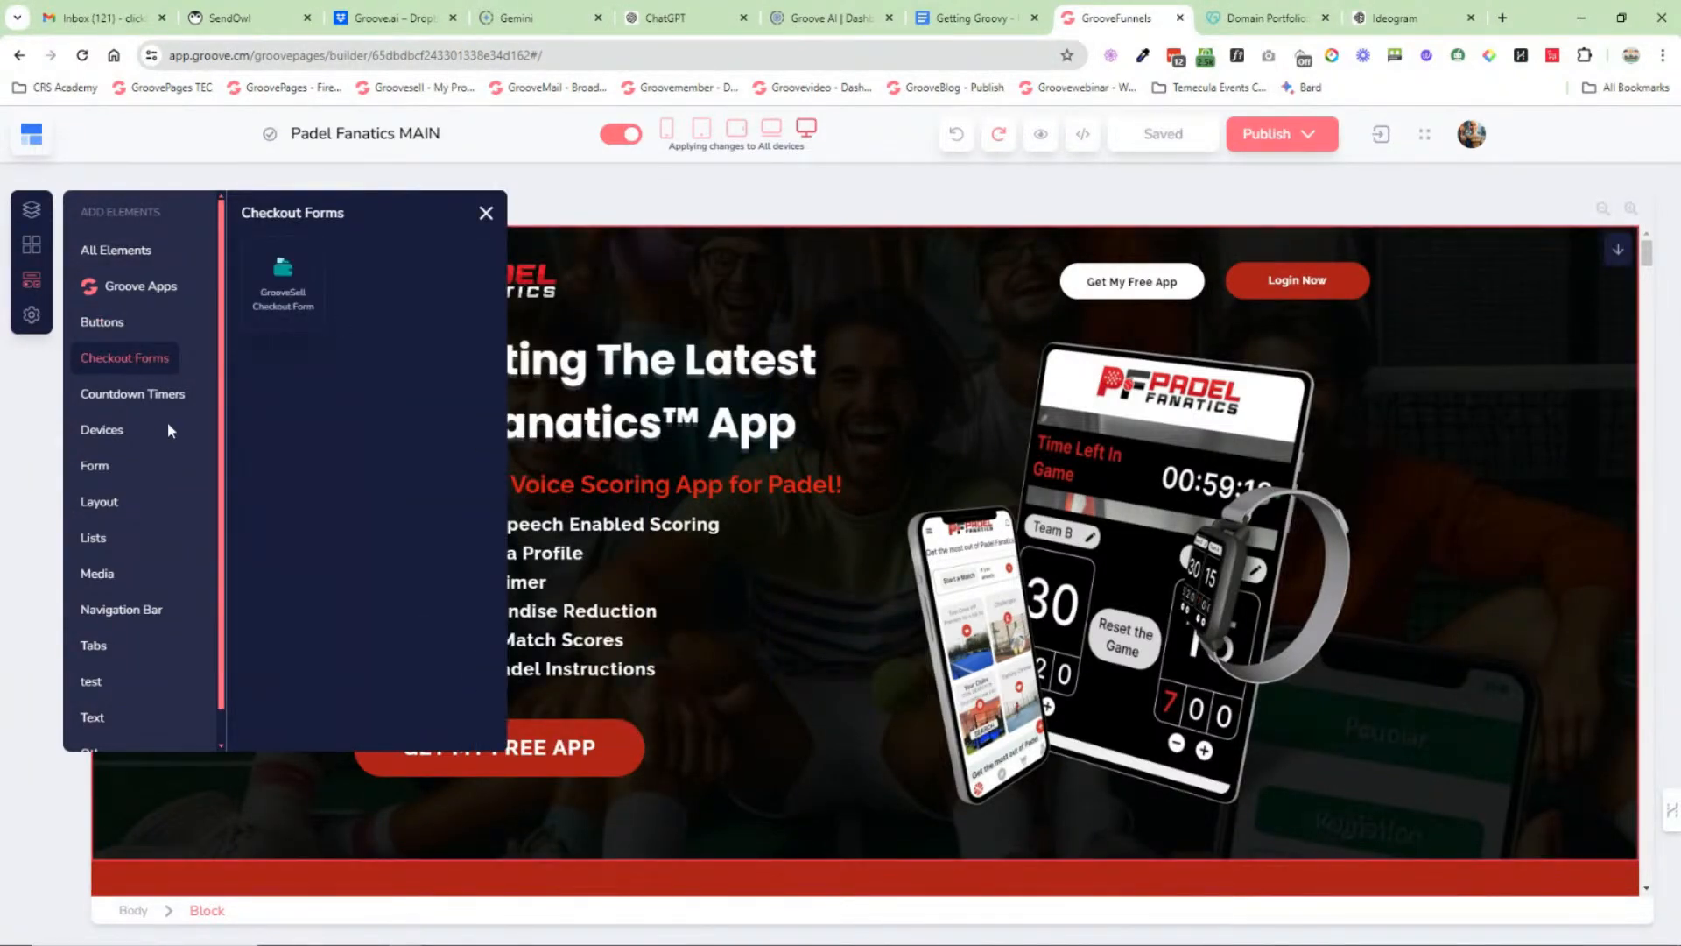
click(131, 396)
scroll(442, 490, down, 1)
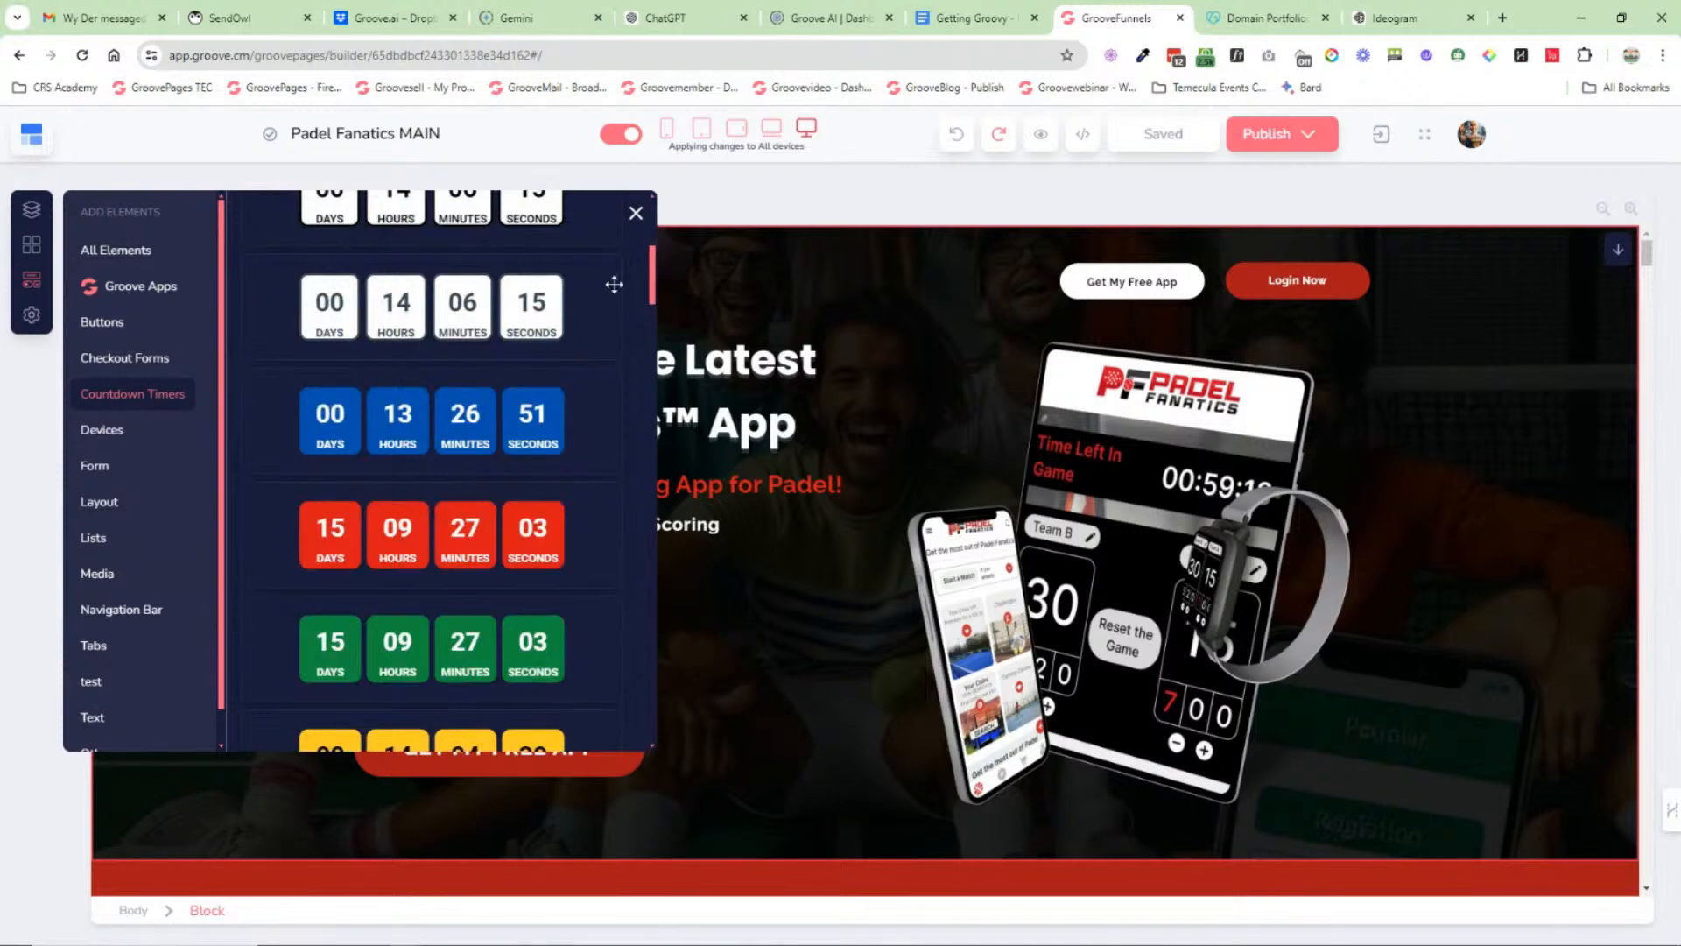
click(636, 215)
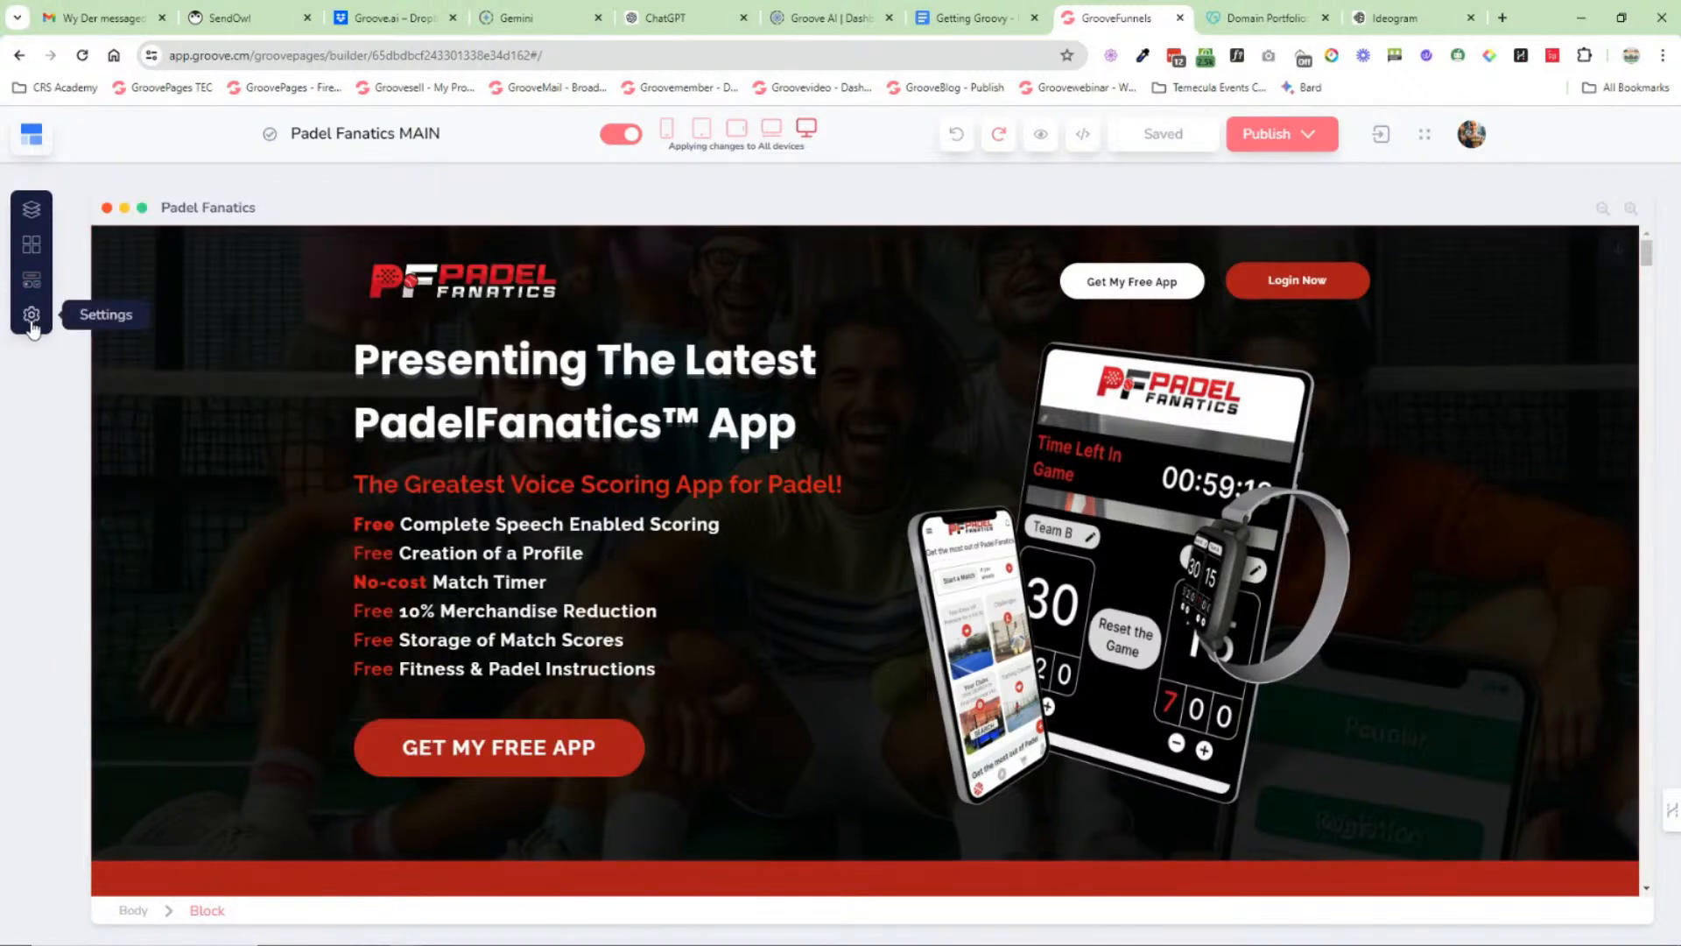
Step: Review the page settings for information, SEO and styling plus the site information settings, and close them without changes
click(32, 316)
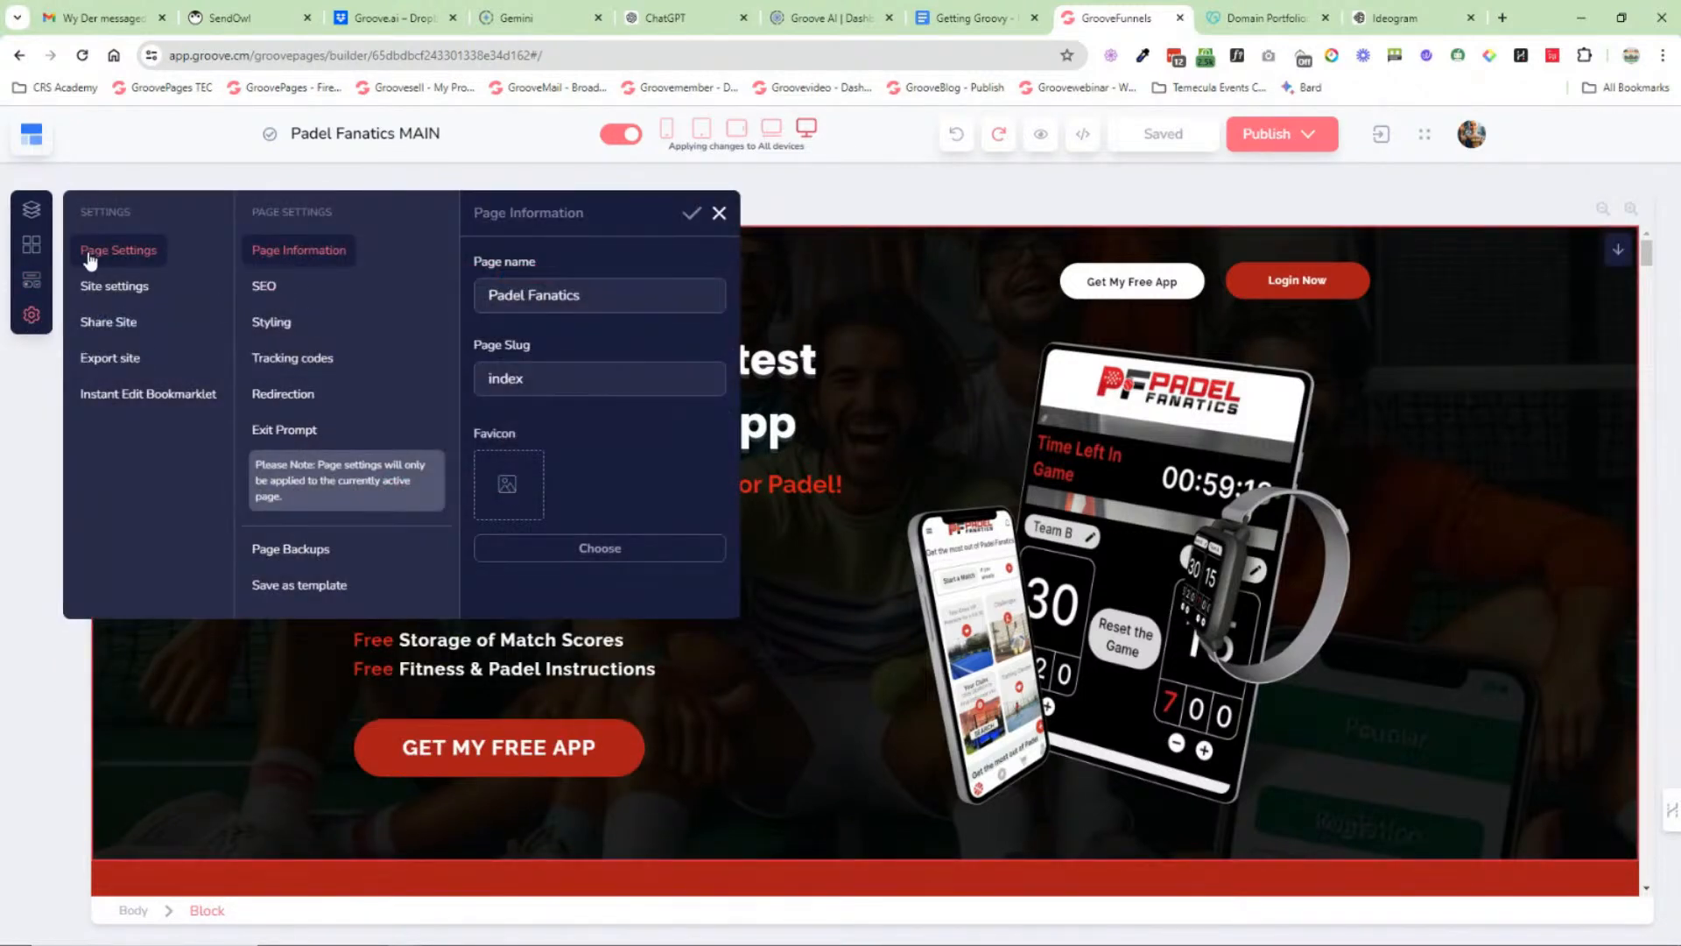
click(270, 285)
click(271, 321)
click(146, 299)
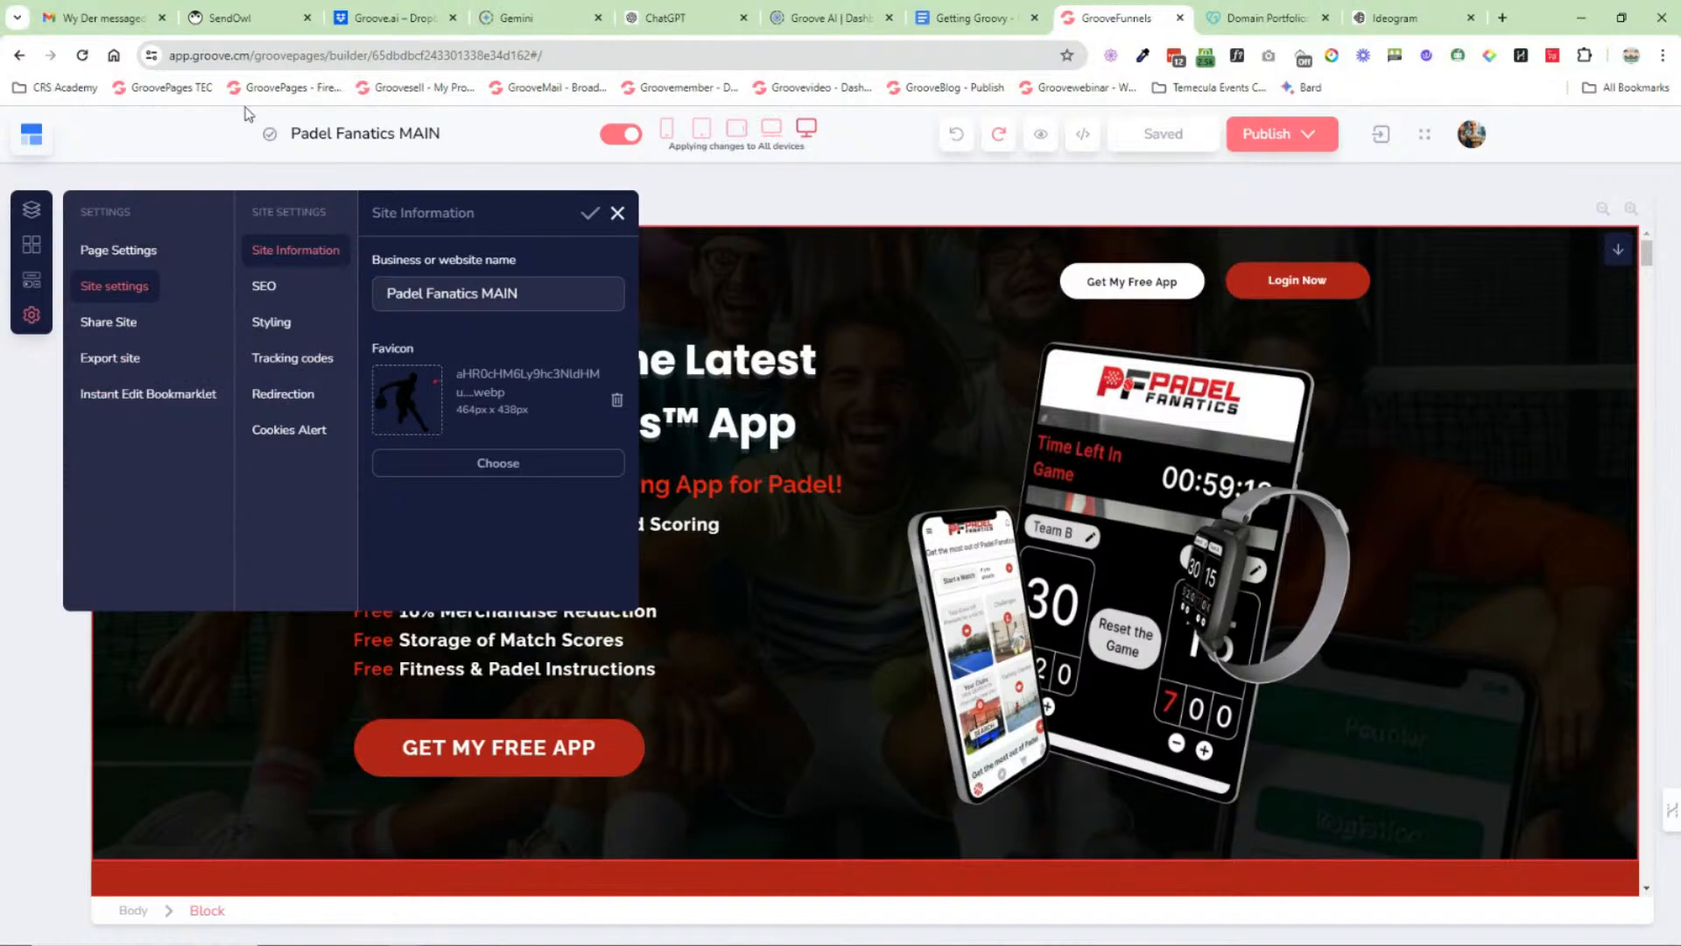
click(617, 215)
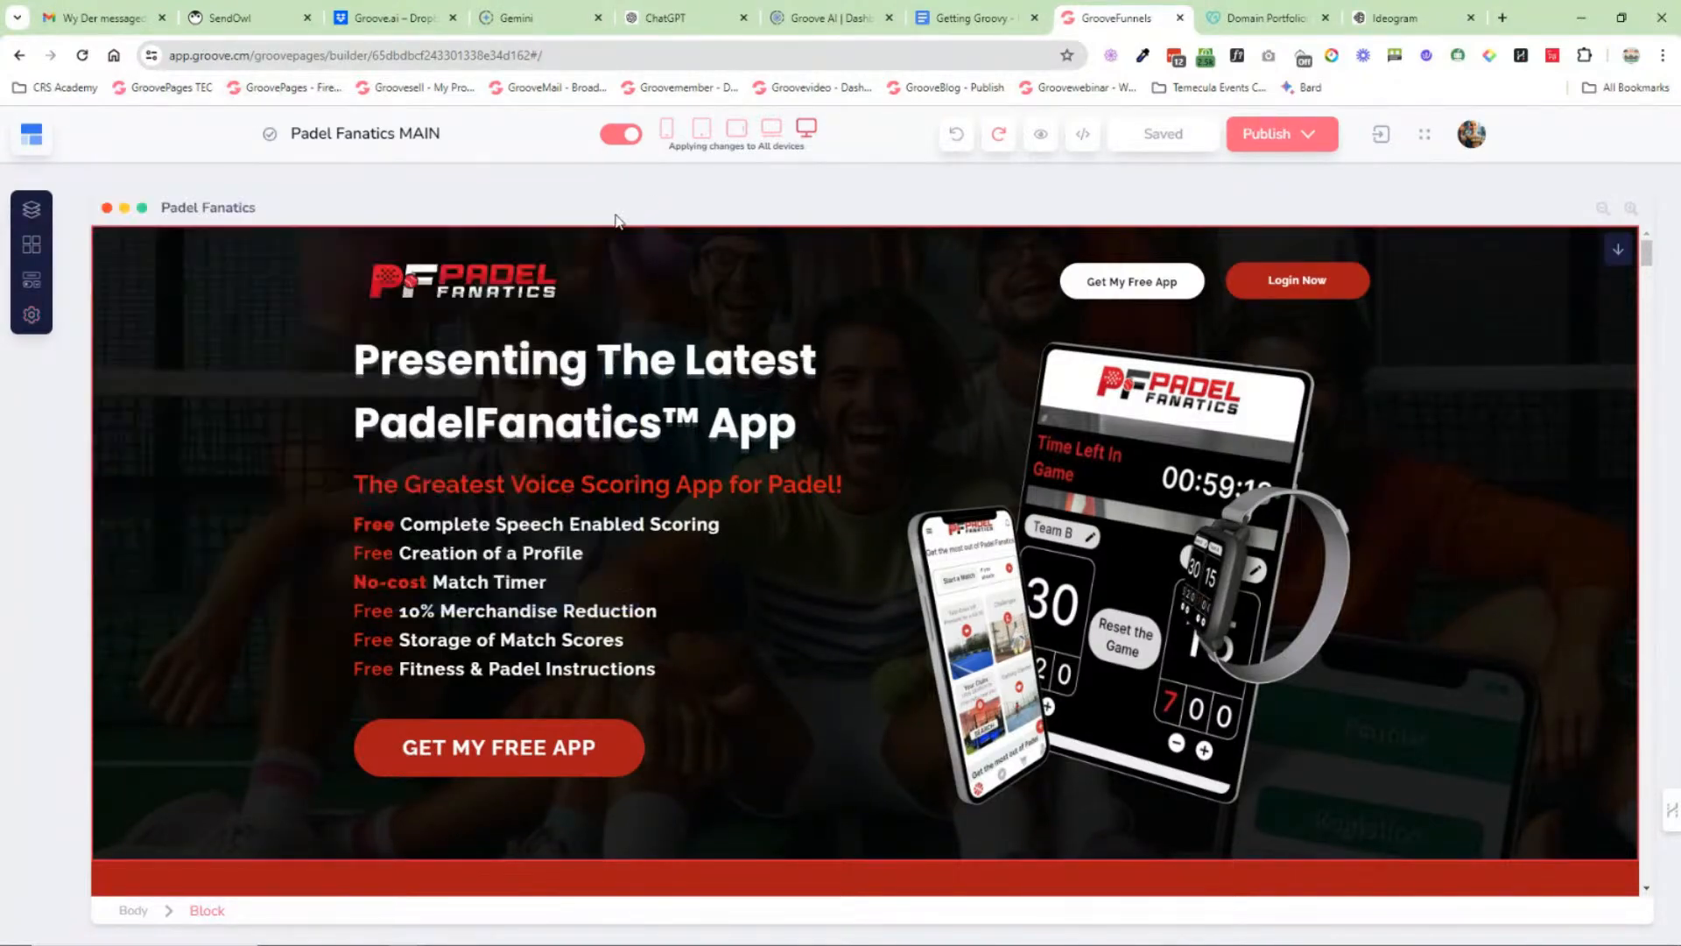
Step: Select the paragraph about score confusion in the Free for Everyone section and review its text style options
scroll(676, 444, down, 10)
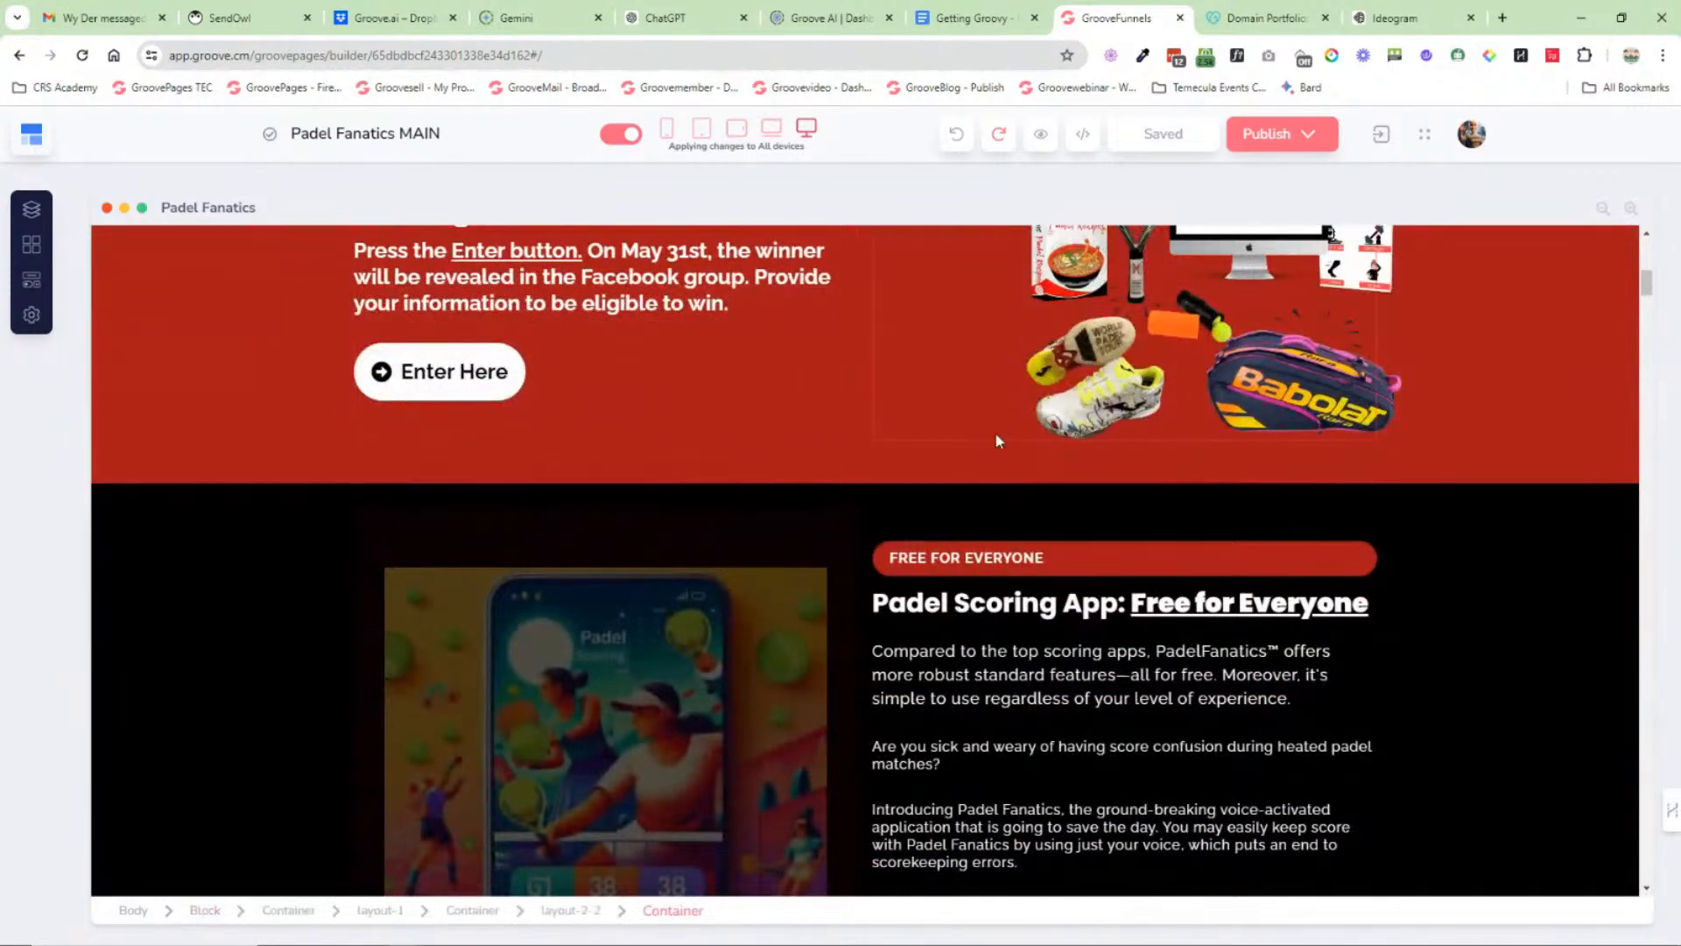
scroll(965, 401, up, 2)
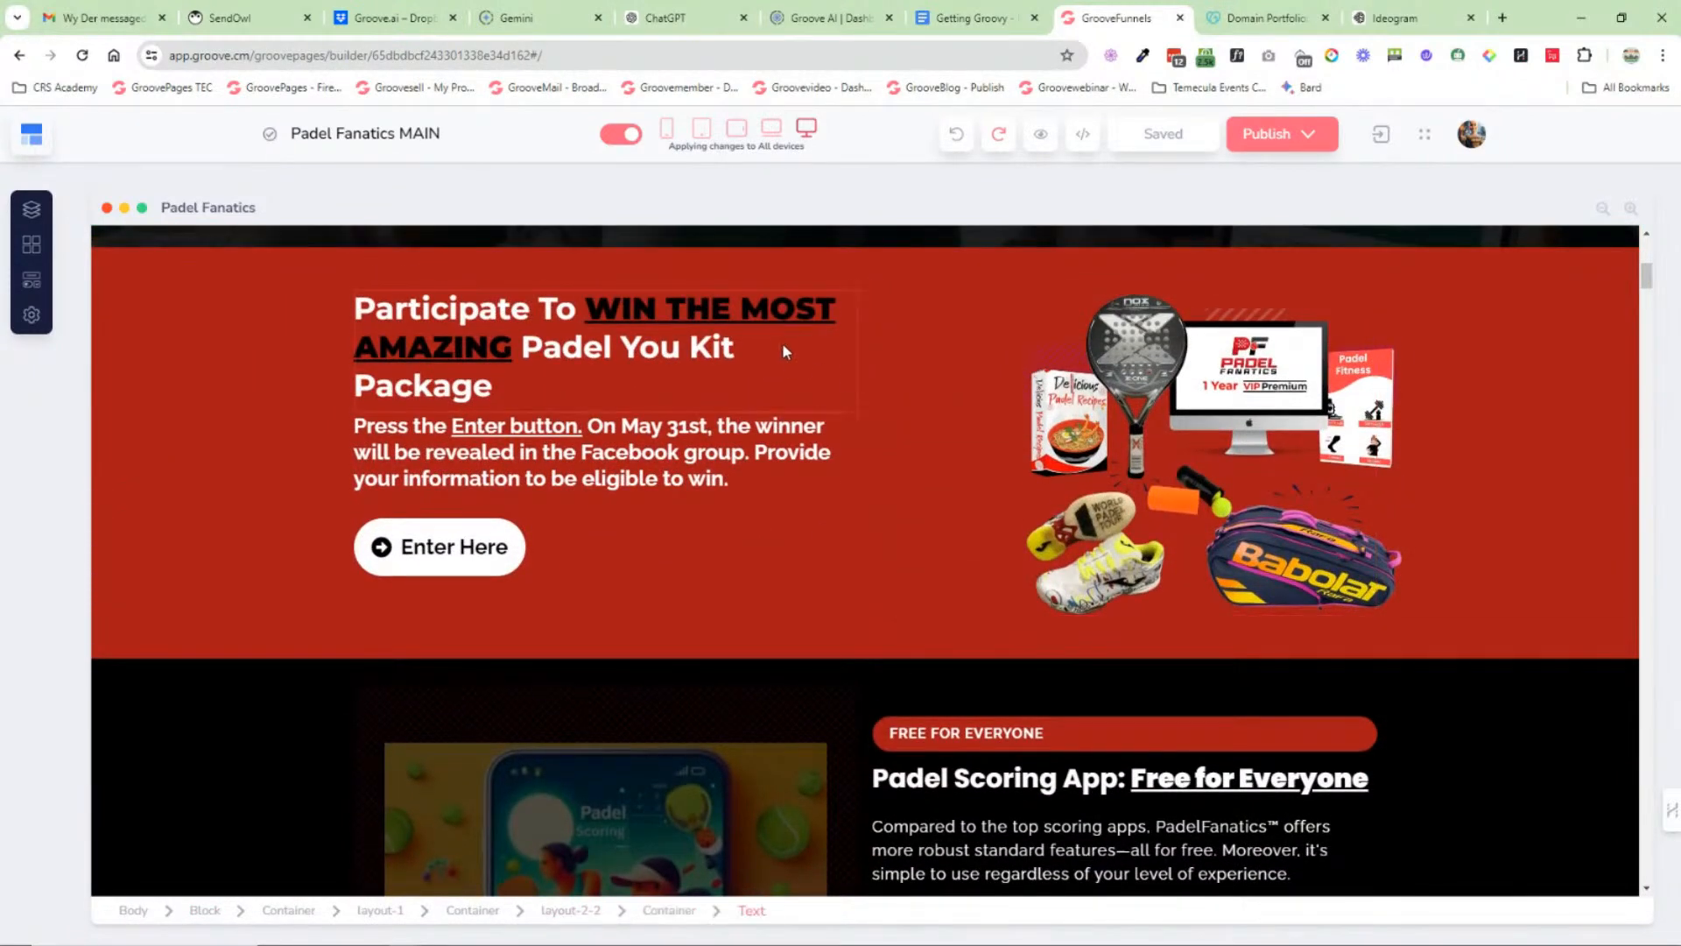
scroll(885, 573, down, 5)
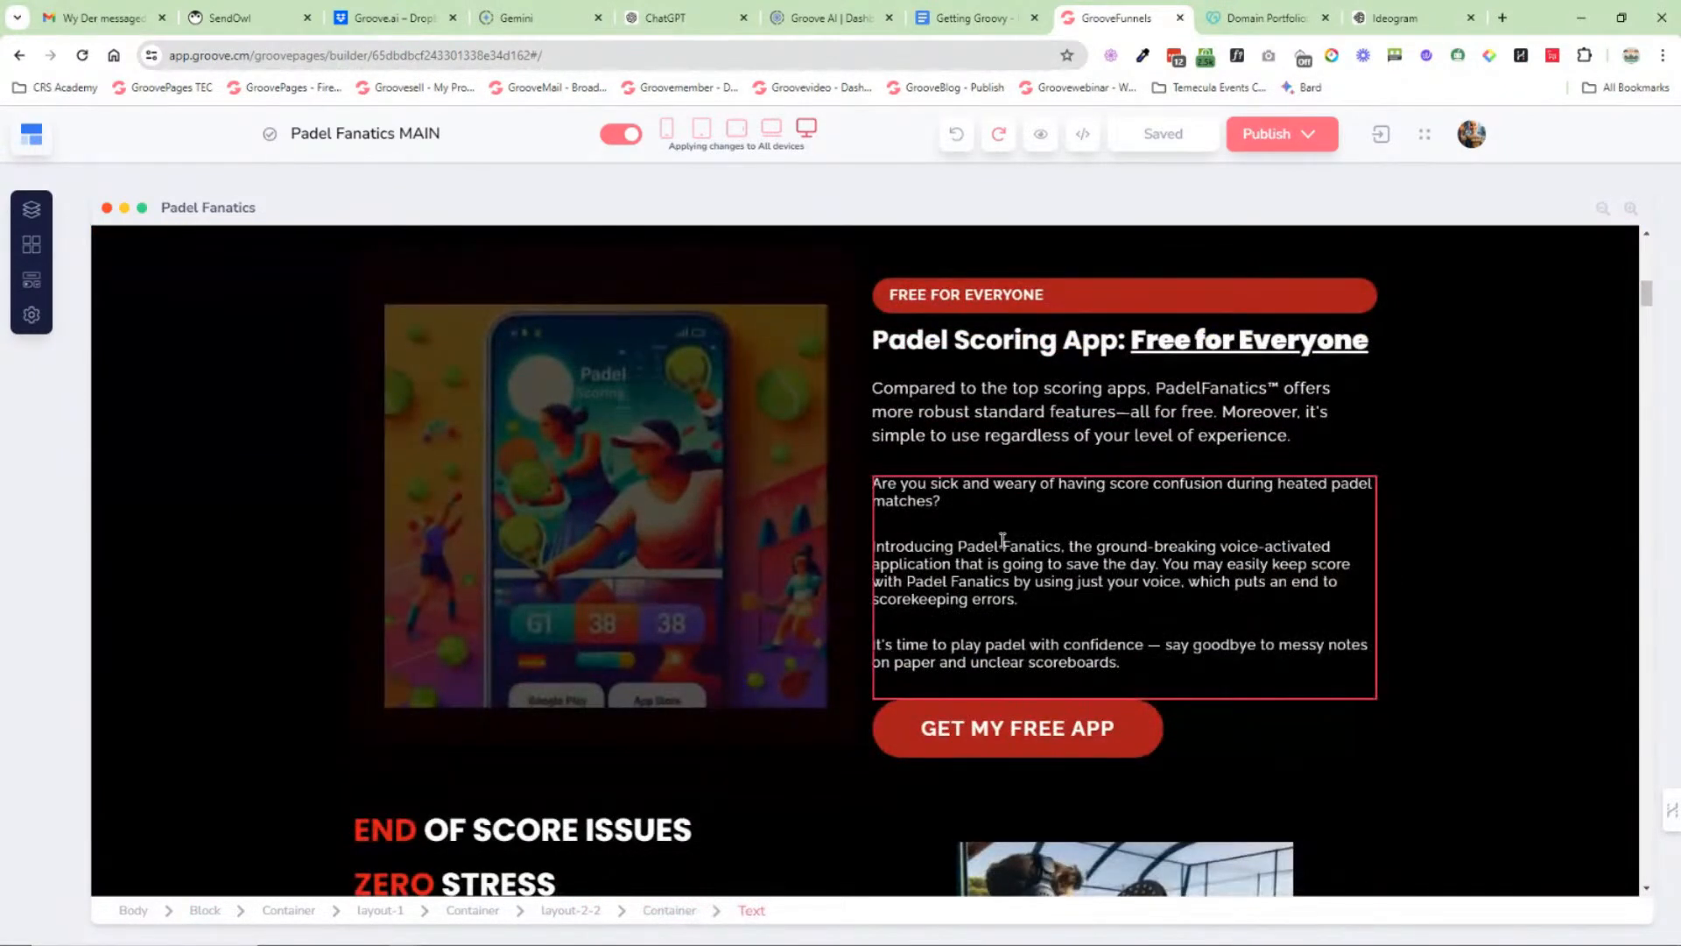
click(1003, 539)
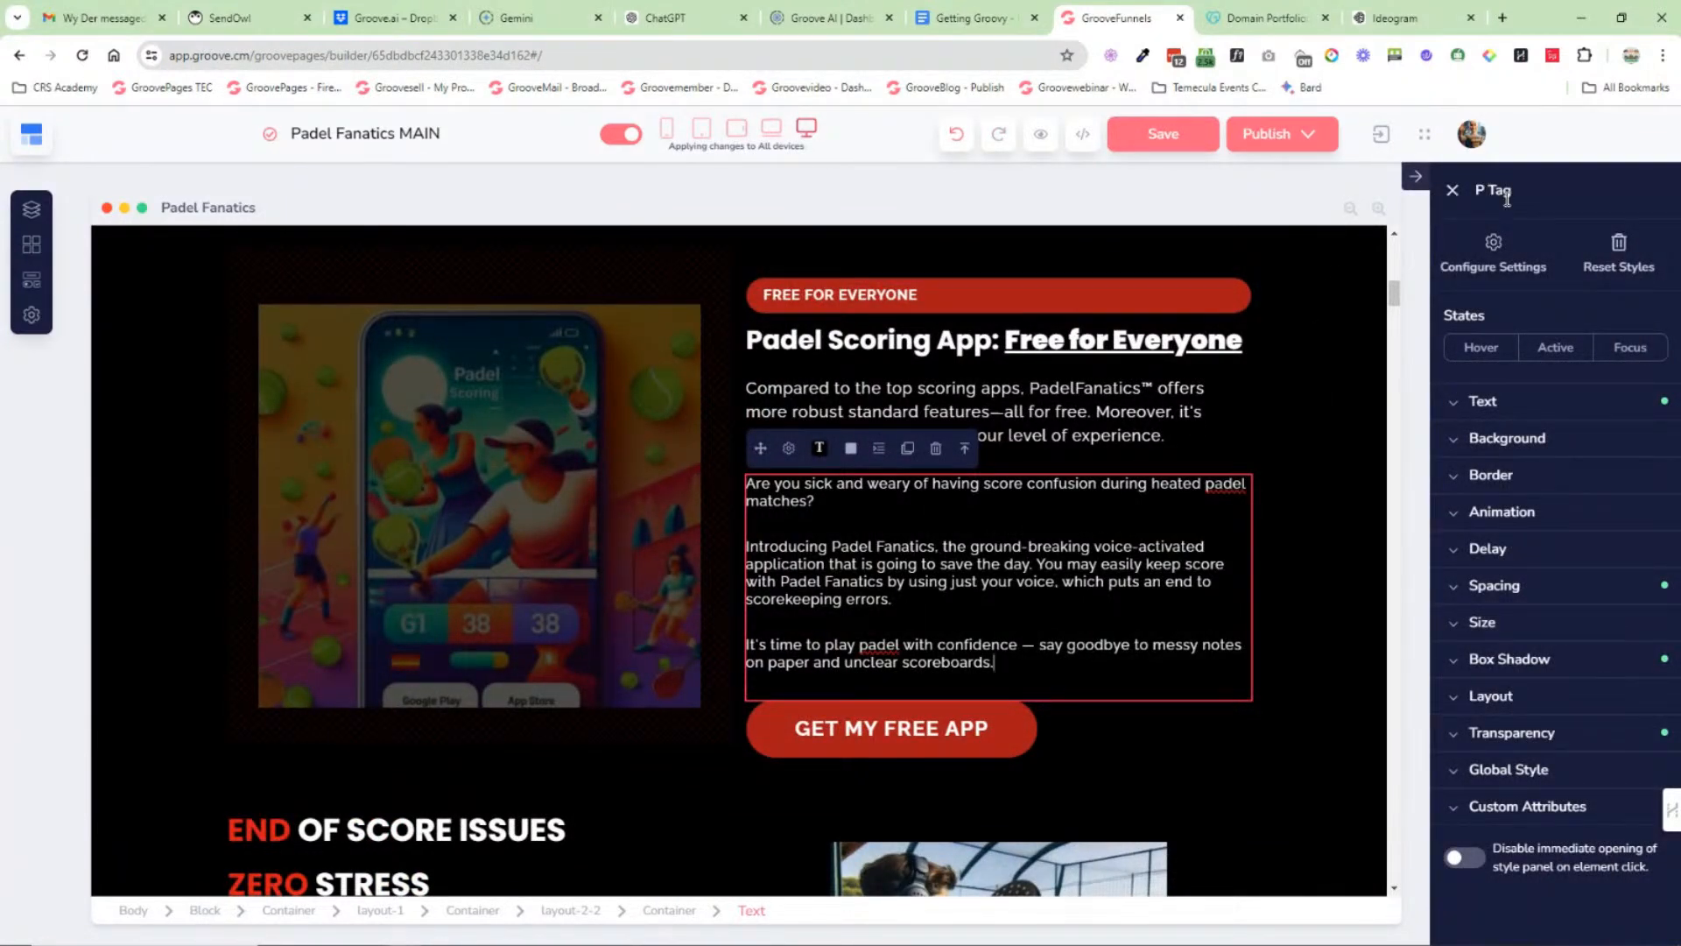
click(1512, 408)
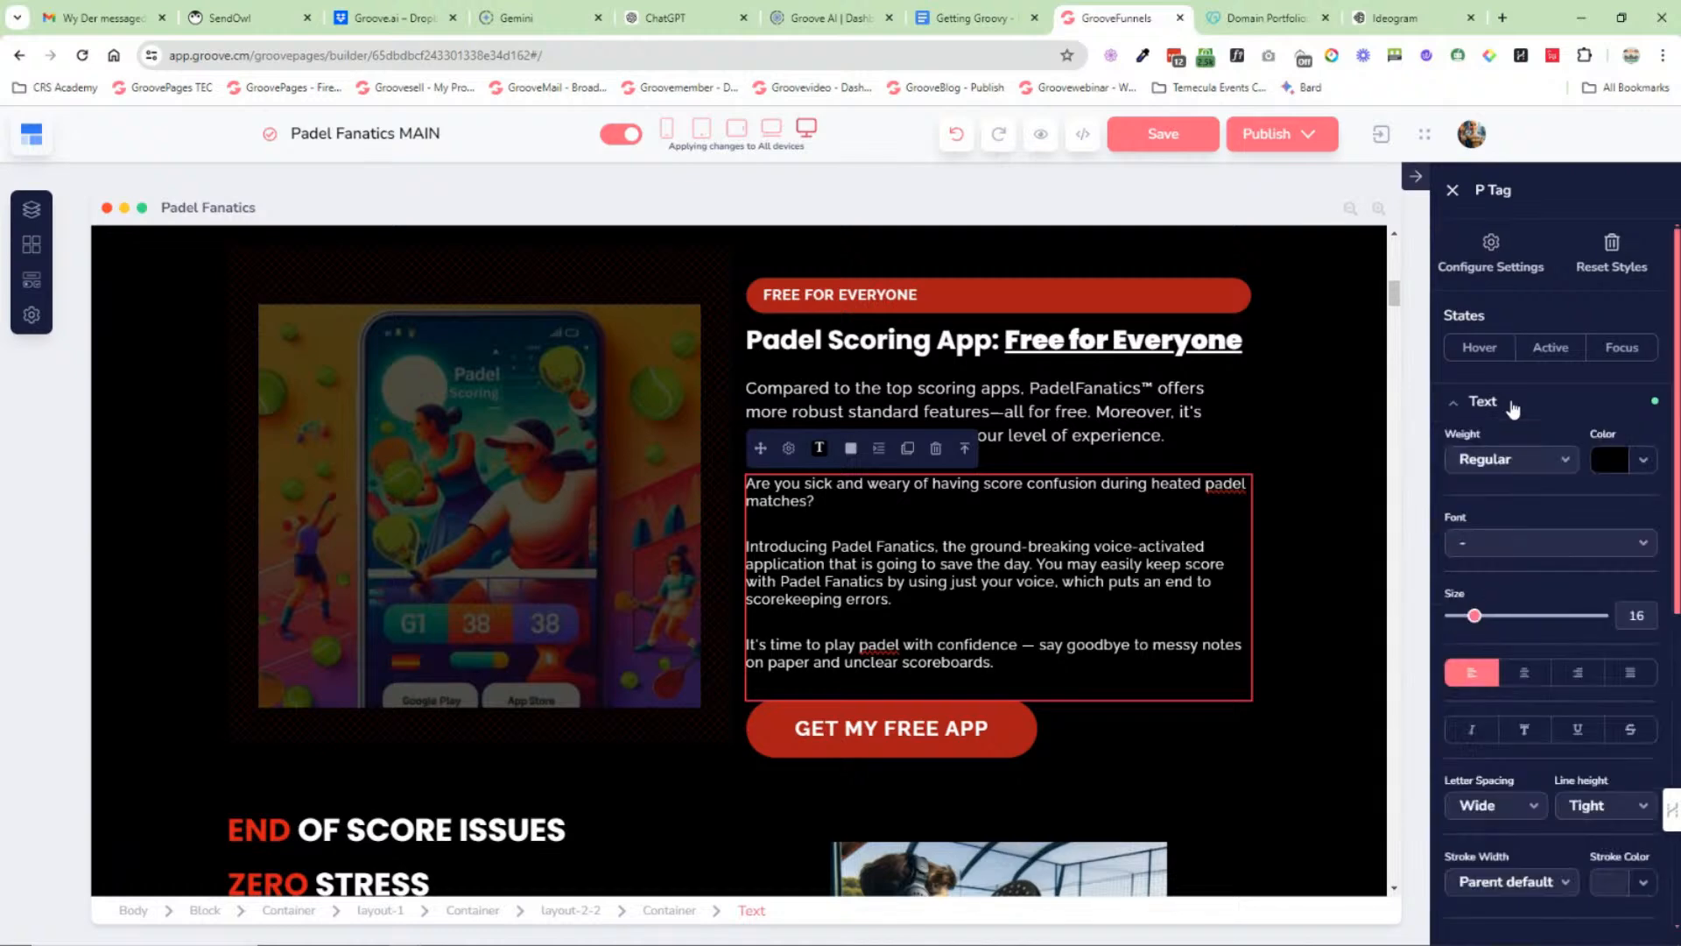
scroll(1493, 613, down, 4)
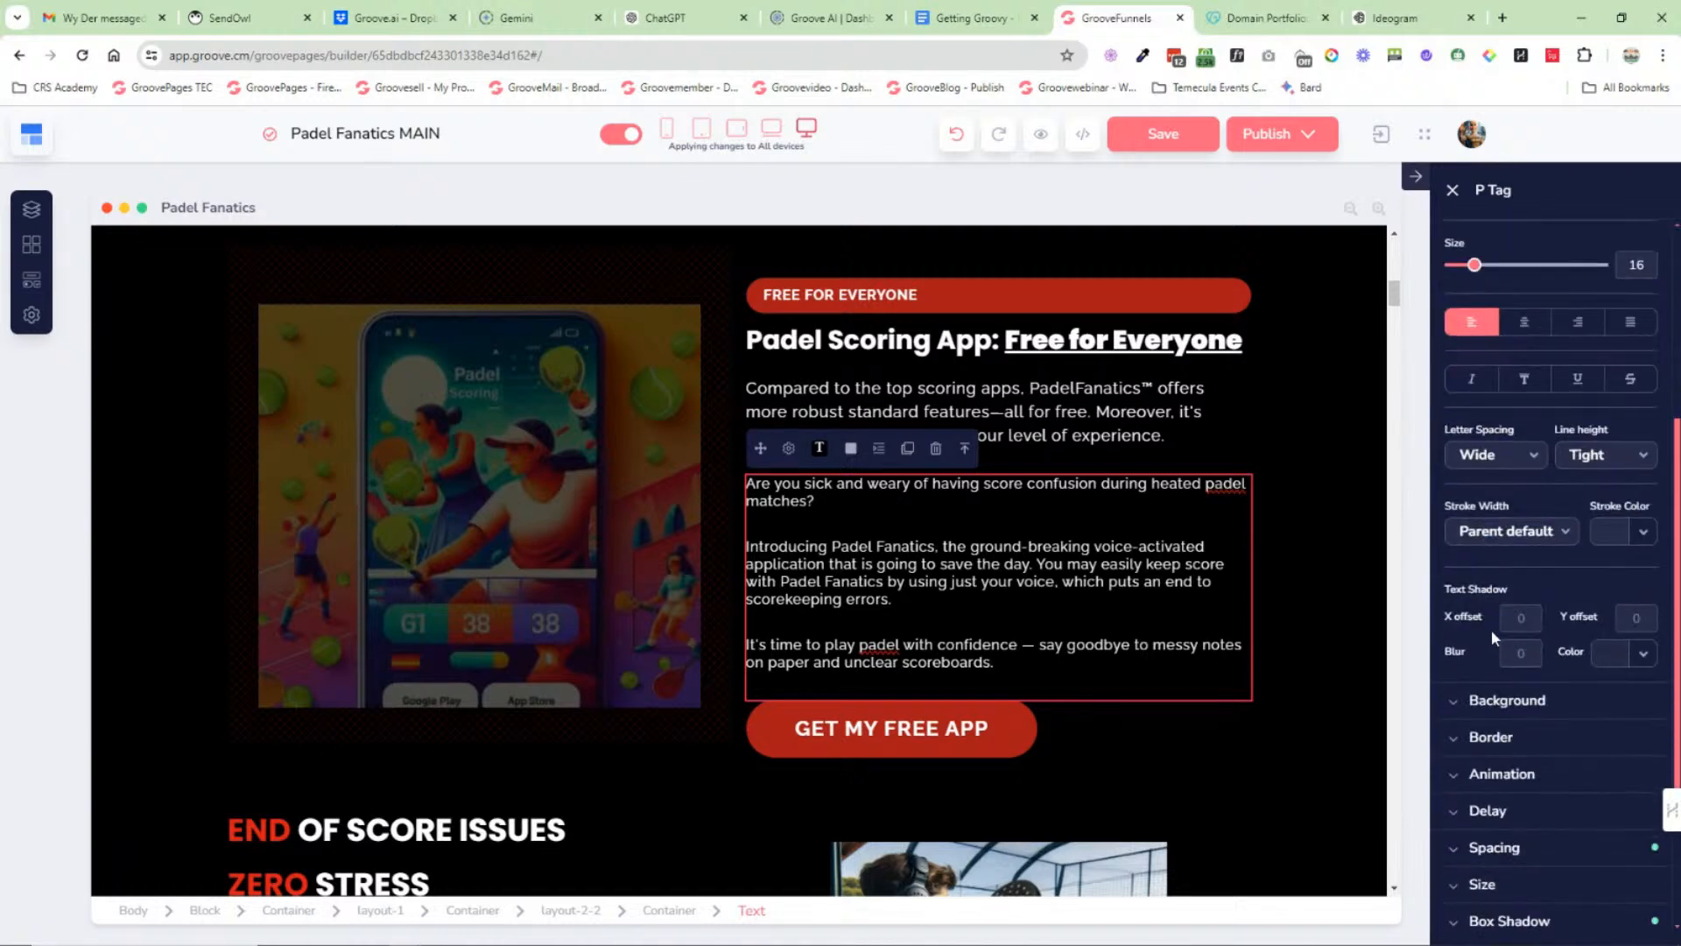
scroll(1515, 709, down, 1)
Step: Look through the paragraph's Border, Animation, Spacing, Size and Layout style options
click(1490, 647)
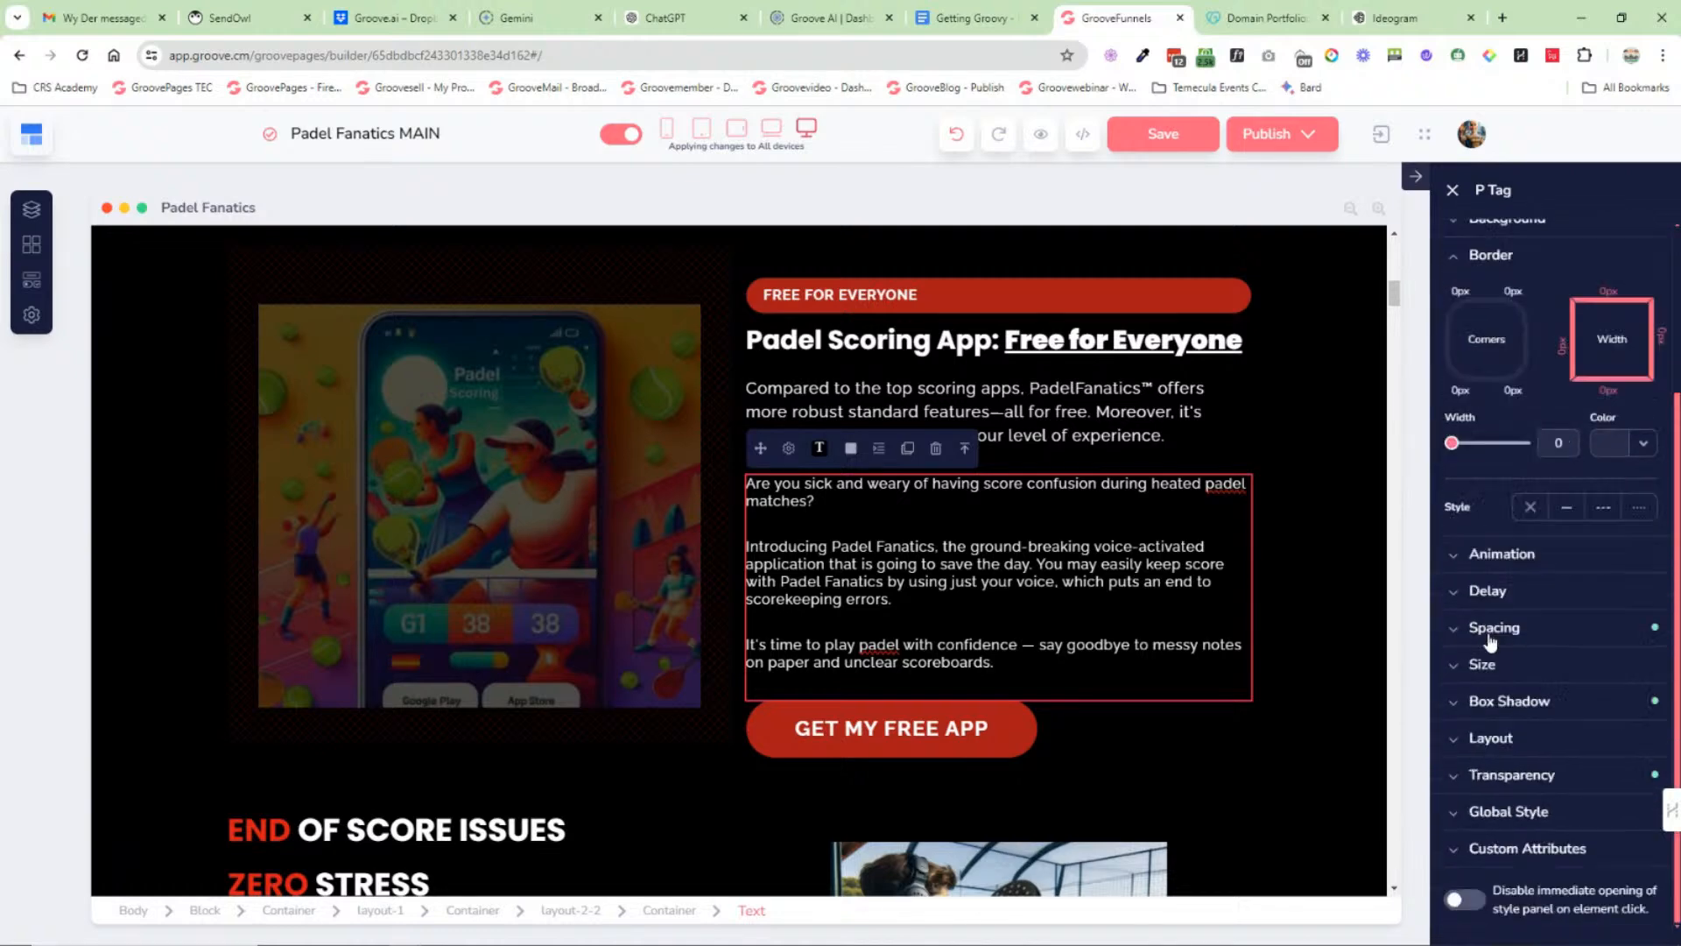
click(1502, 555)
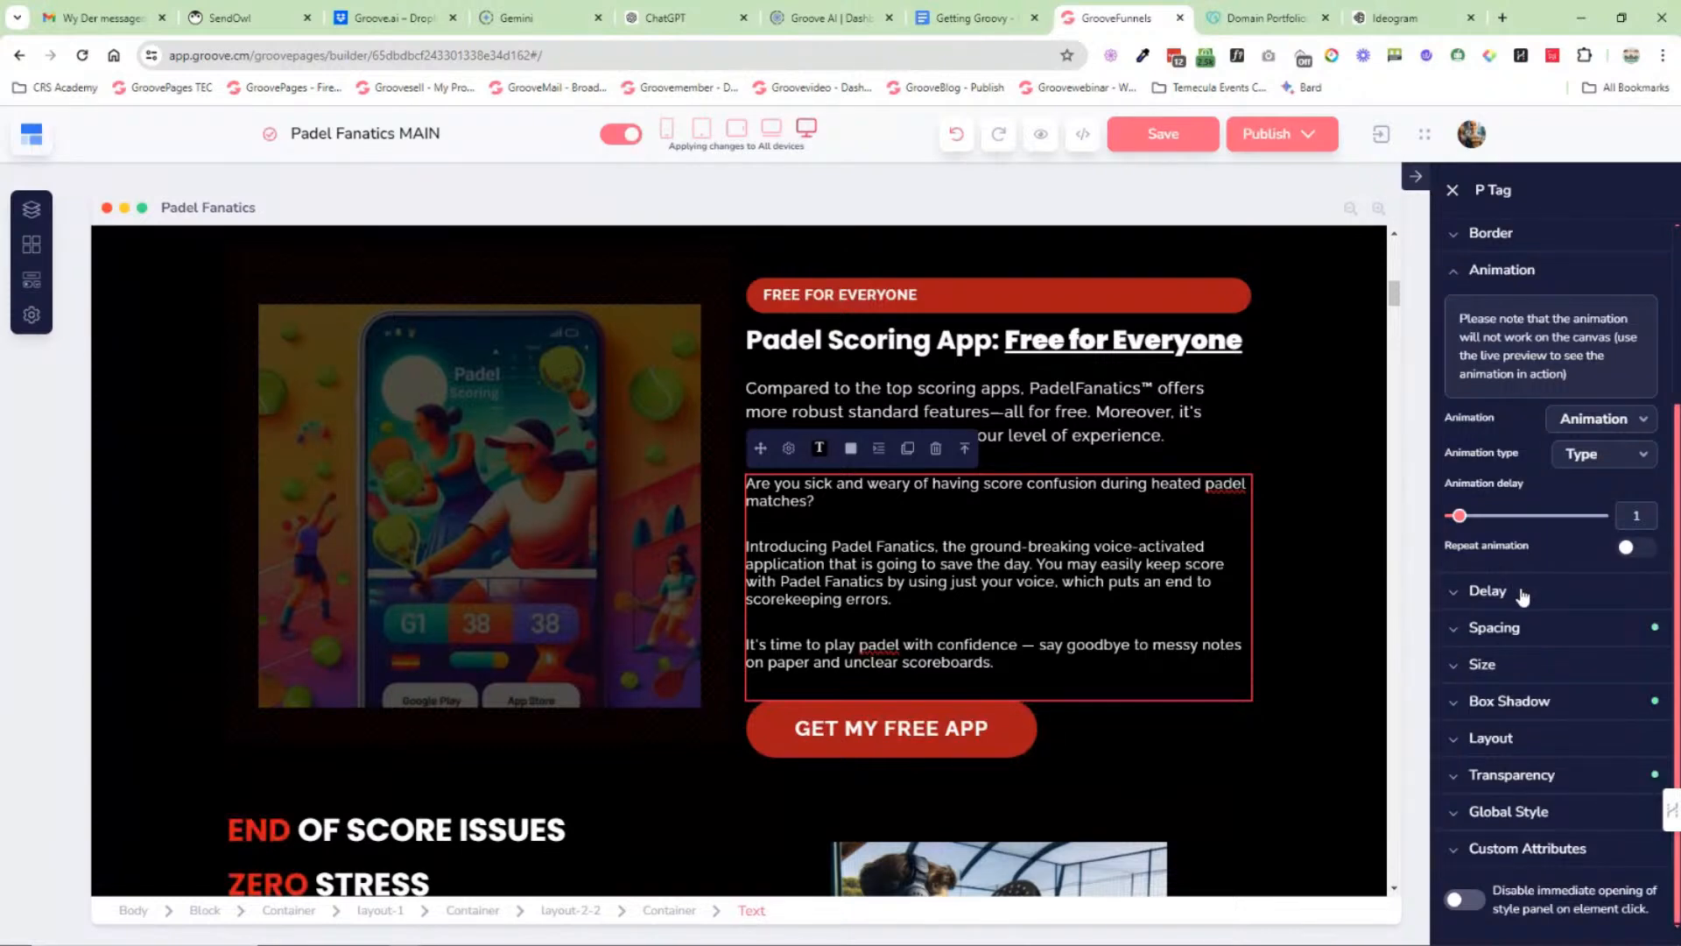
click(1493, 627)
click(1513, 678)
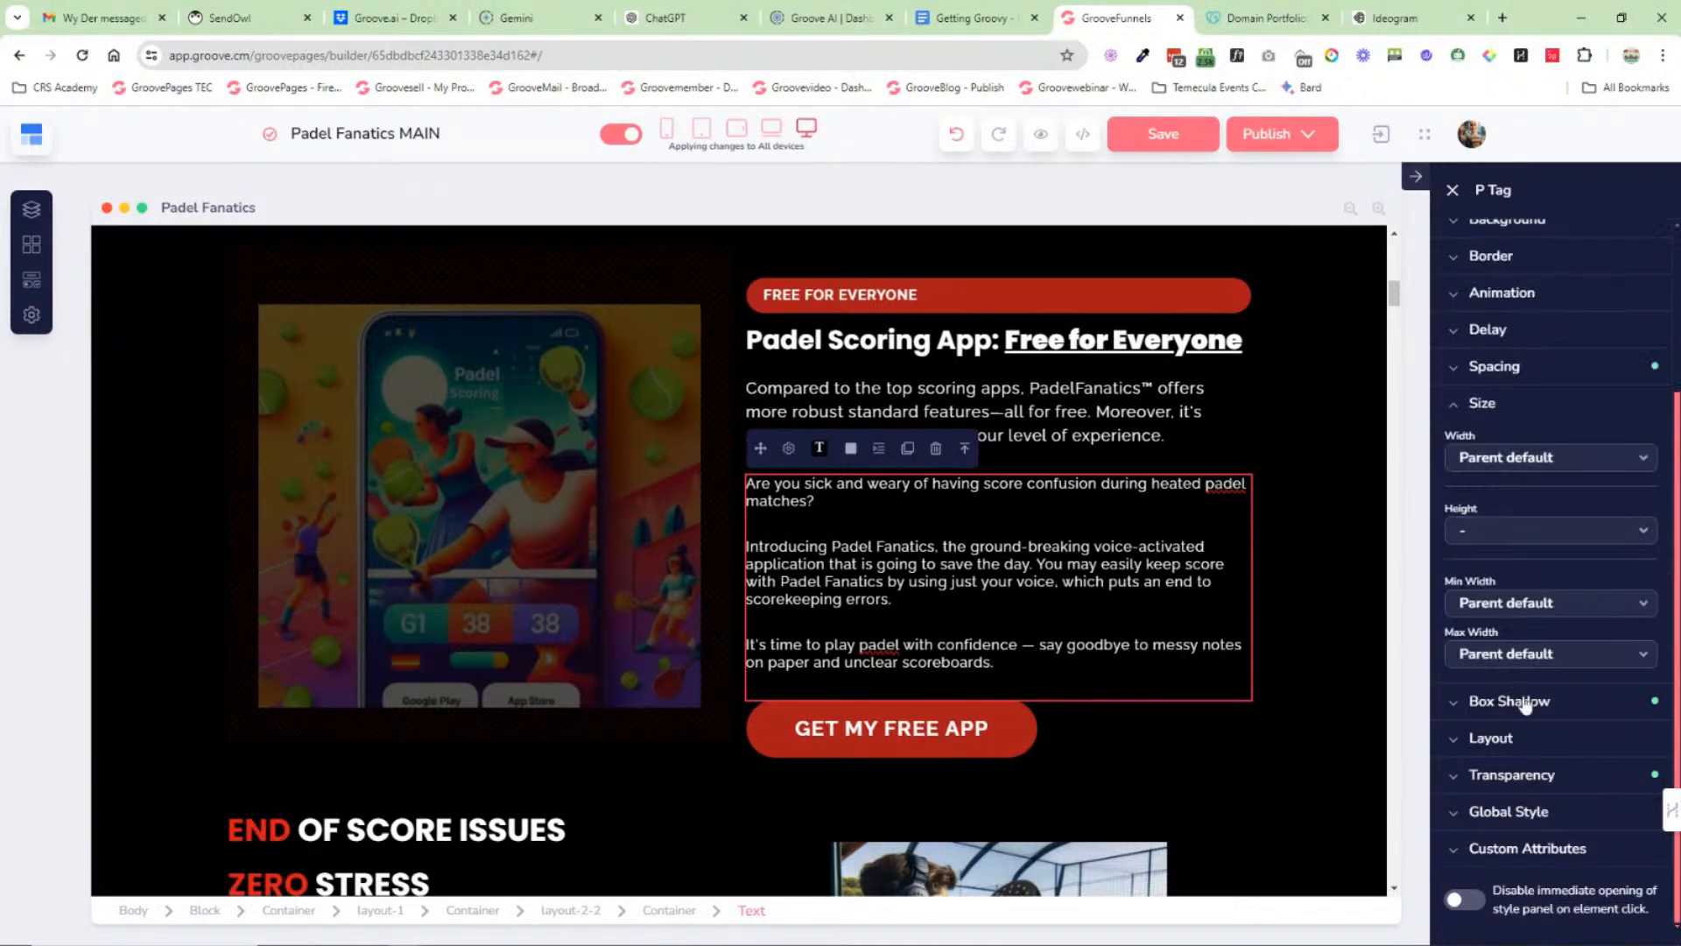
click(1525, 734)
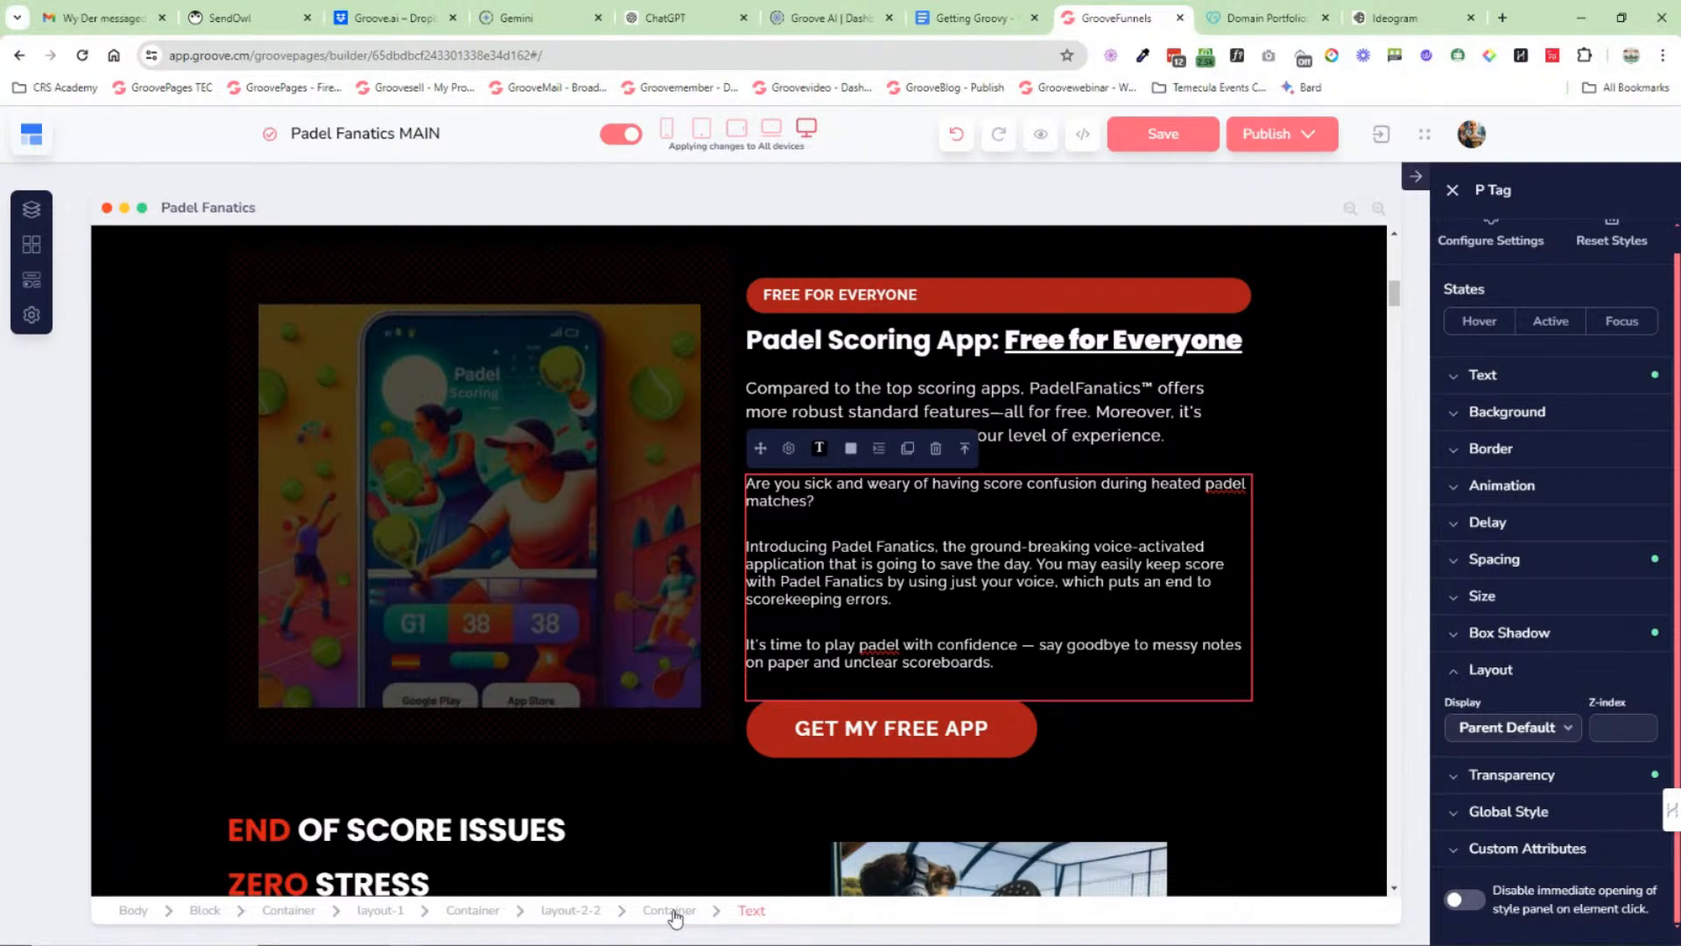
Step: Select the paragraph's parent container, check its text styling, and move up the hierarchy to the container around both columns
click(964, 451)
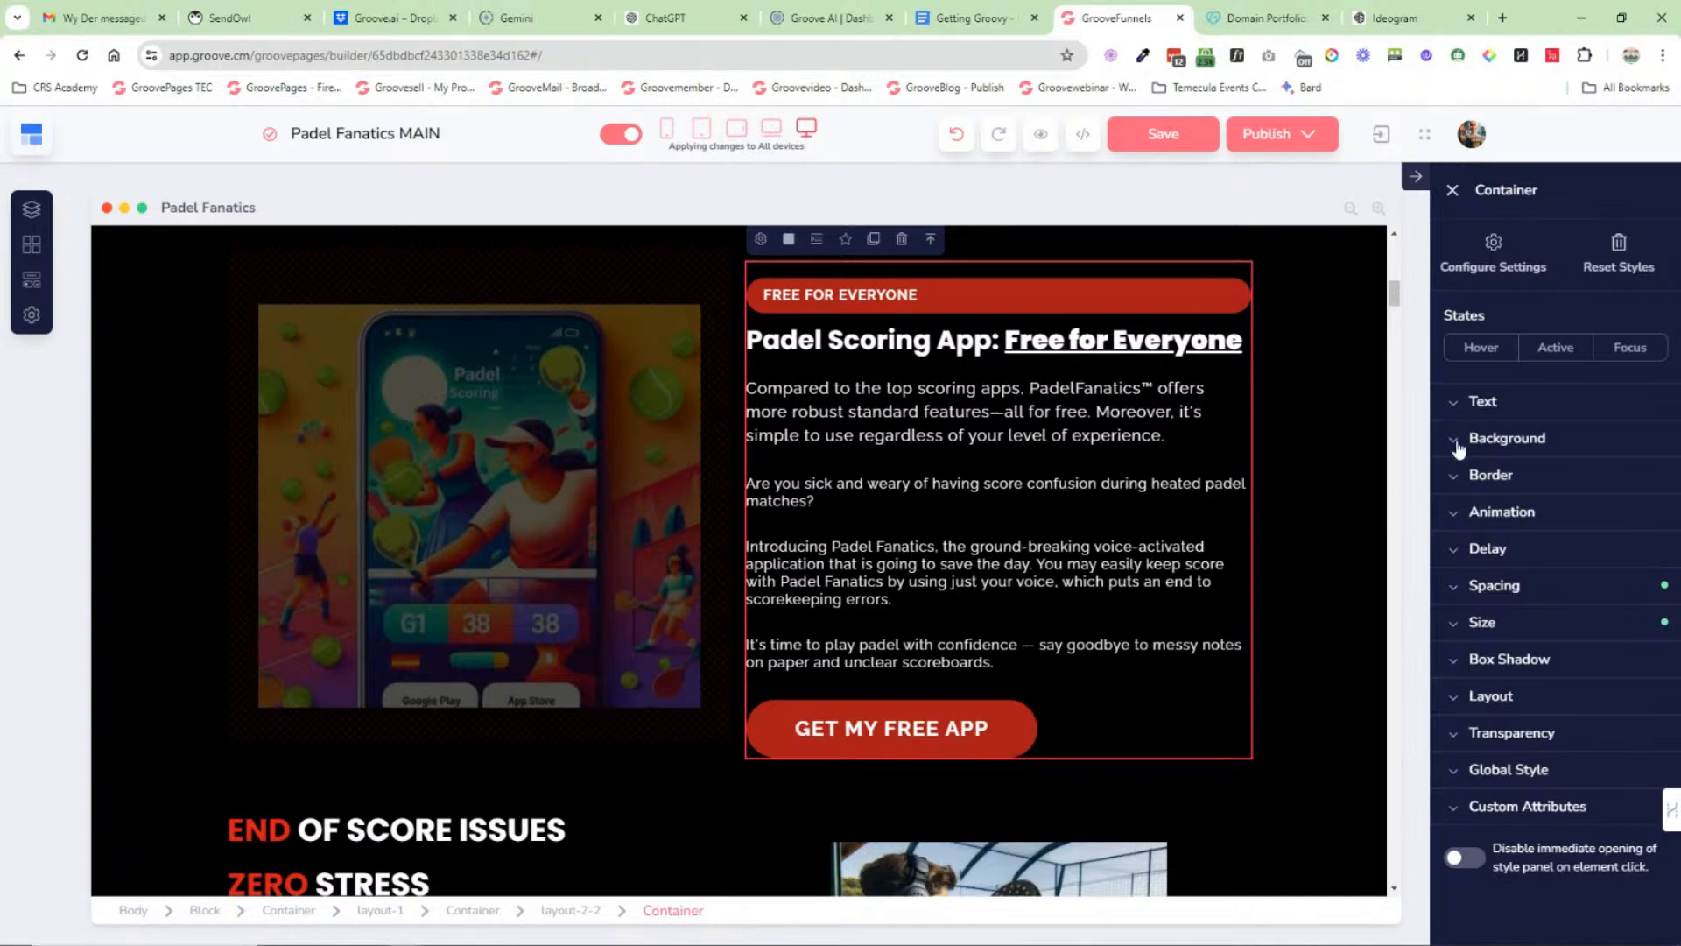
click(1517, 412)
click(1506, 403)
click(569, 911)
click(473, 911)
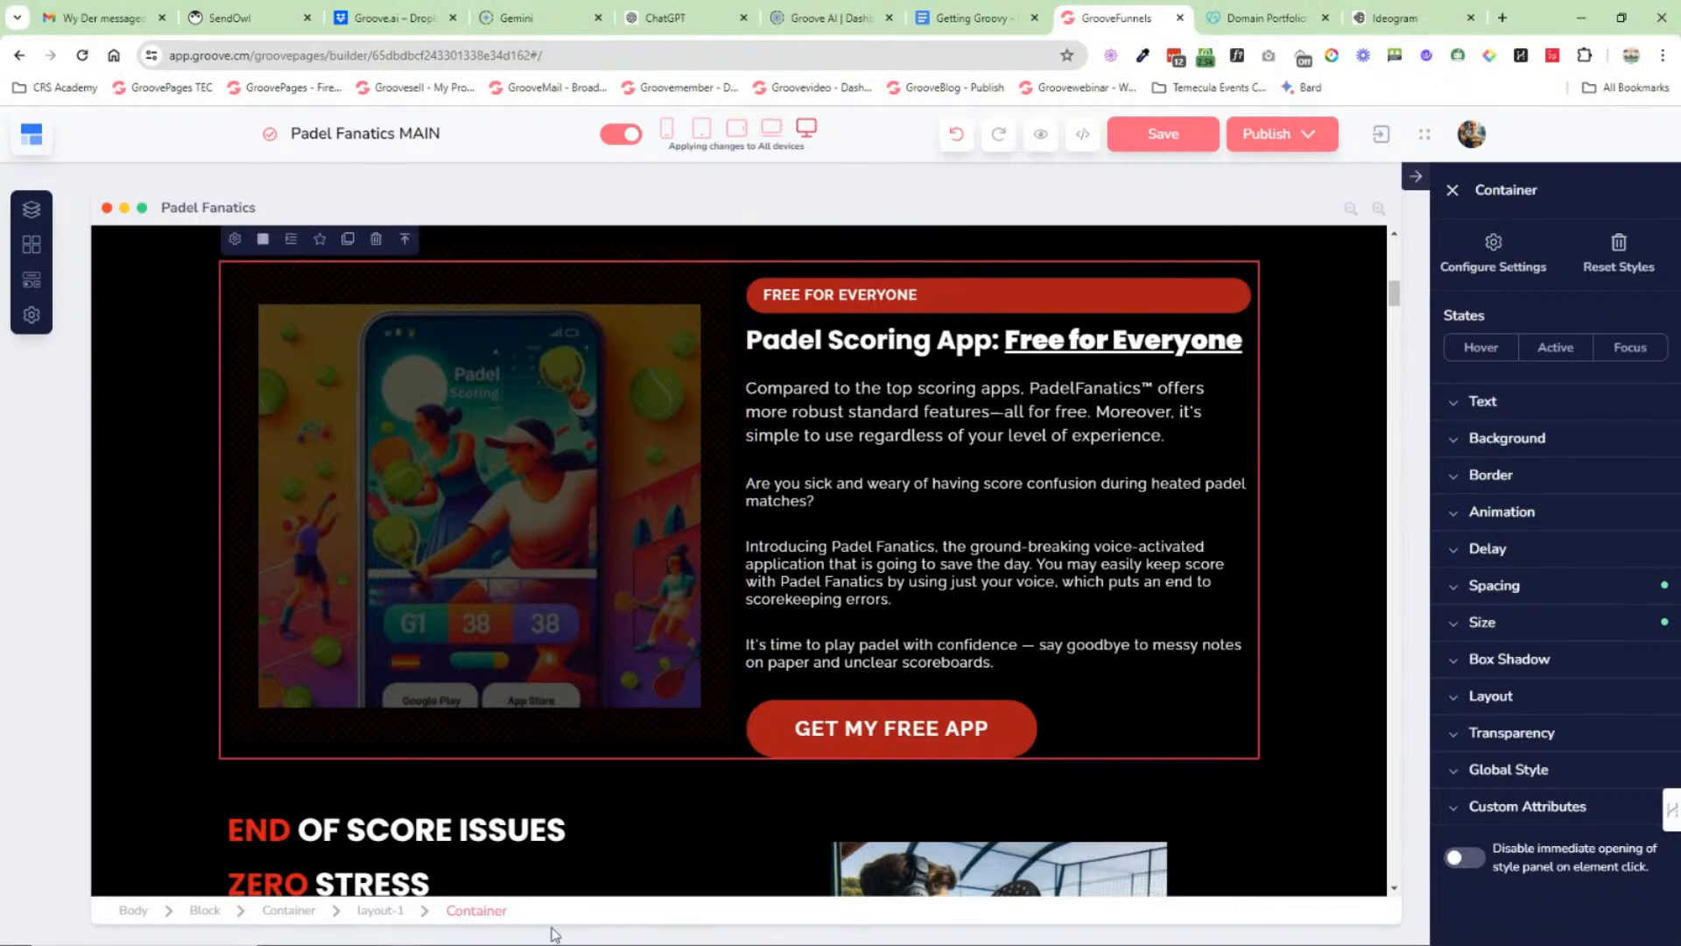
Step: Try background color #612405 on the whole Free for Everyone block and undo the change
click(206, 911)
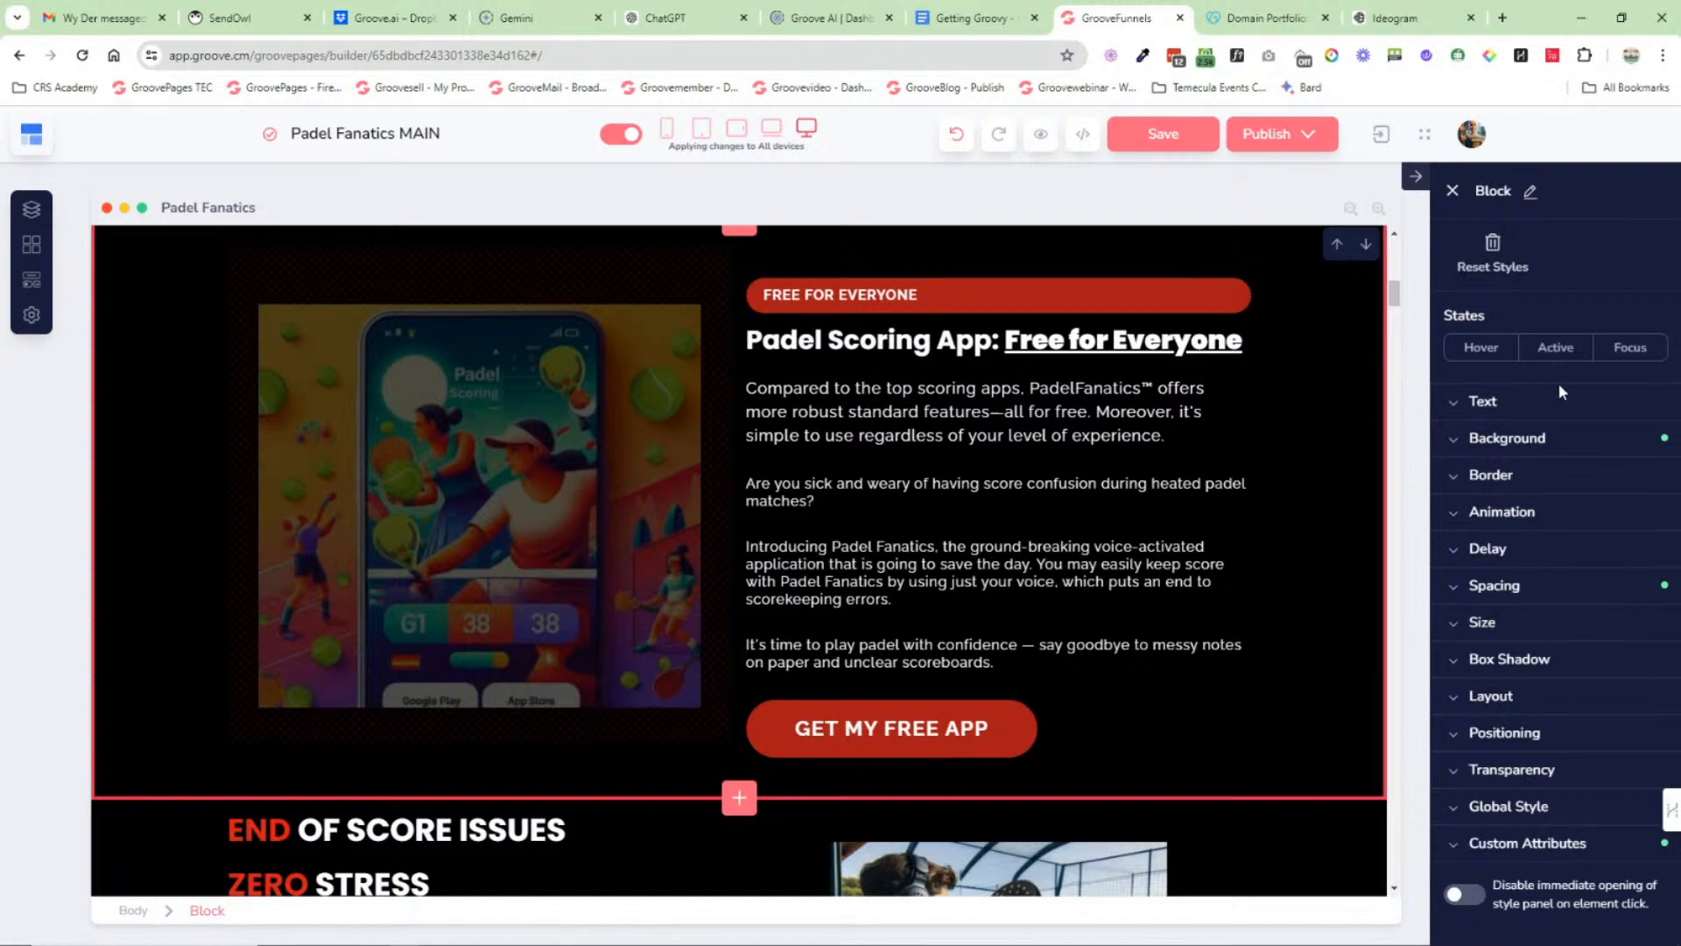
click(1603, 444)
click(1598, 484)
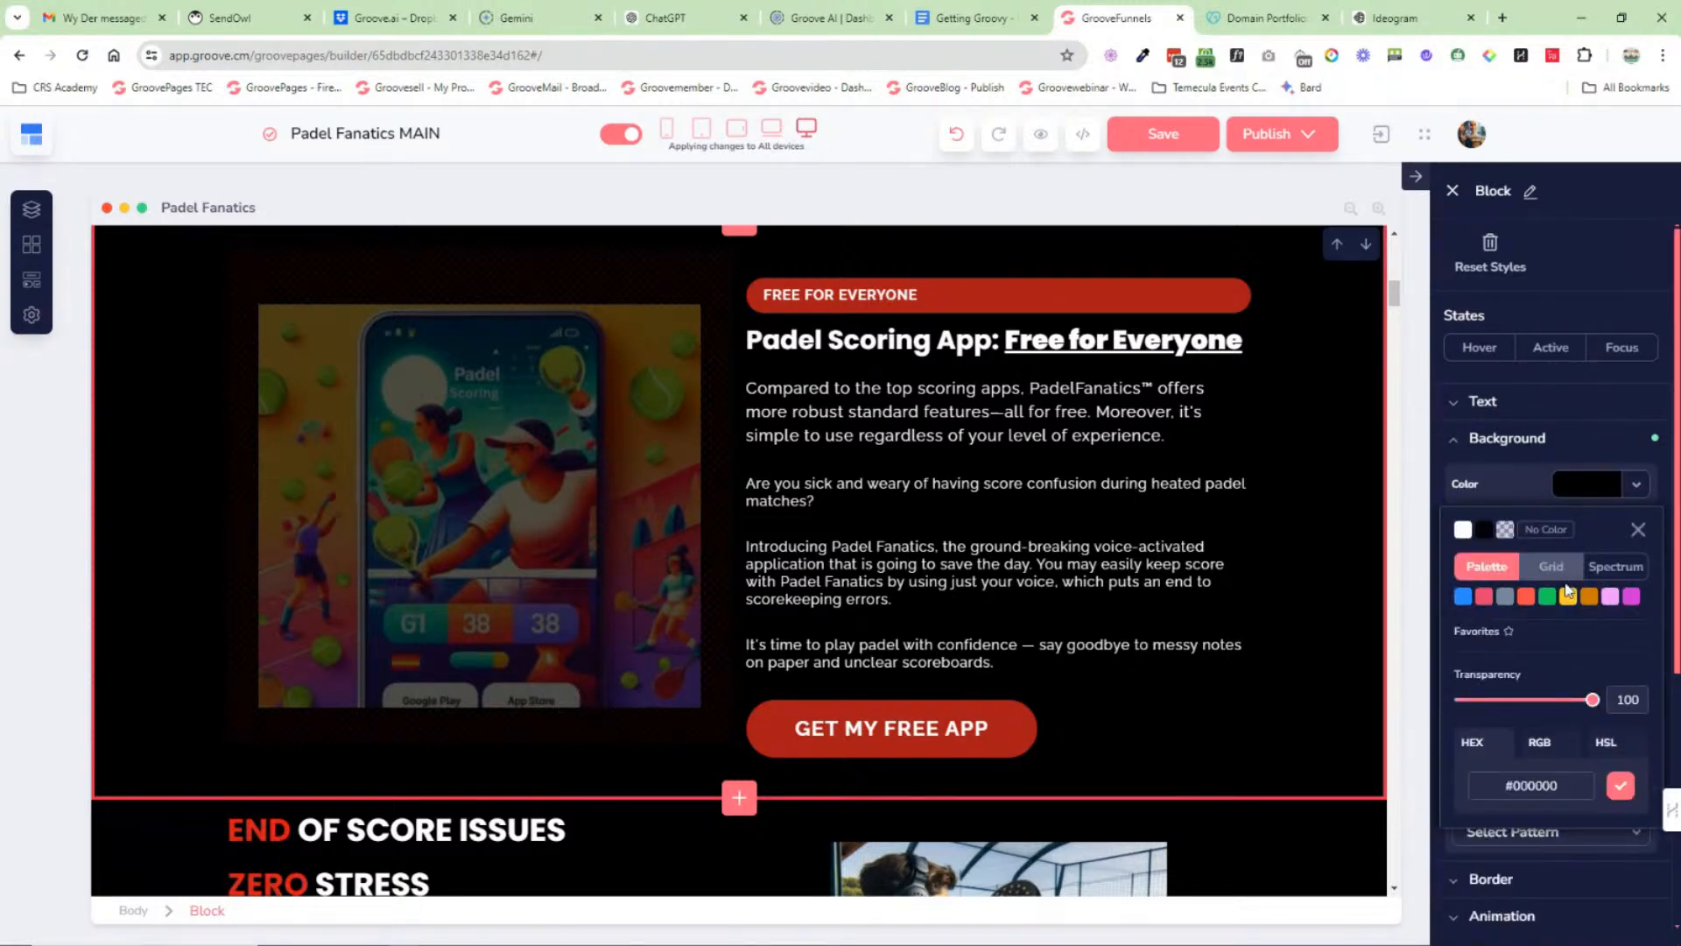
click(1571, 597)
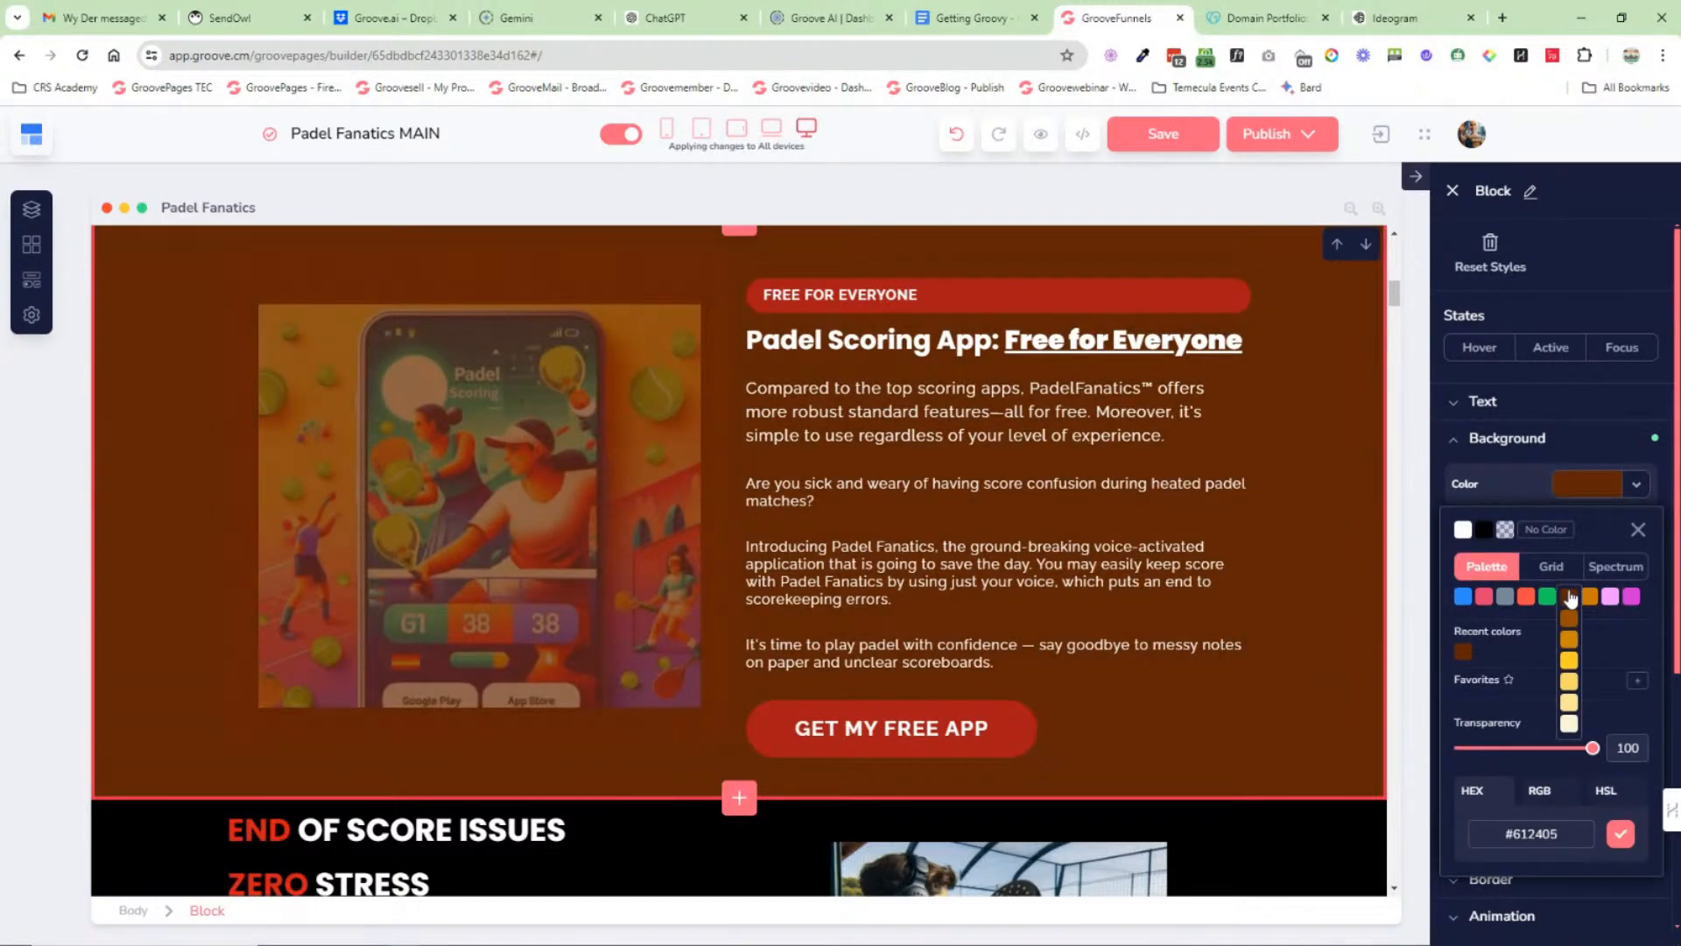
click(957, 134)
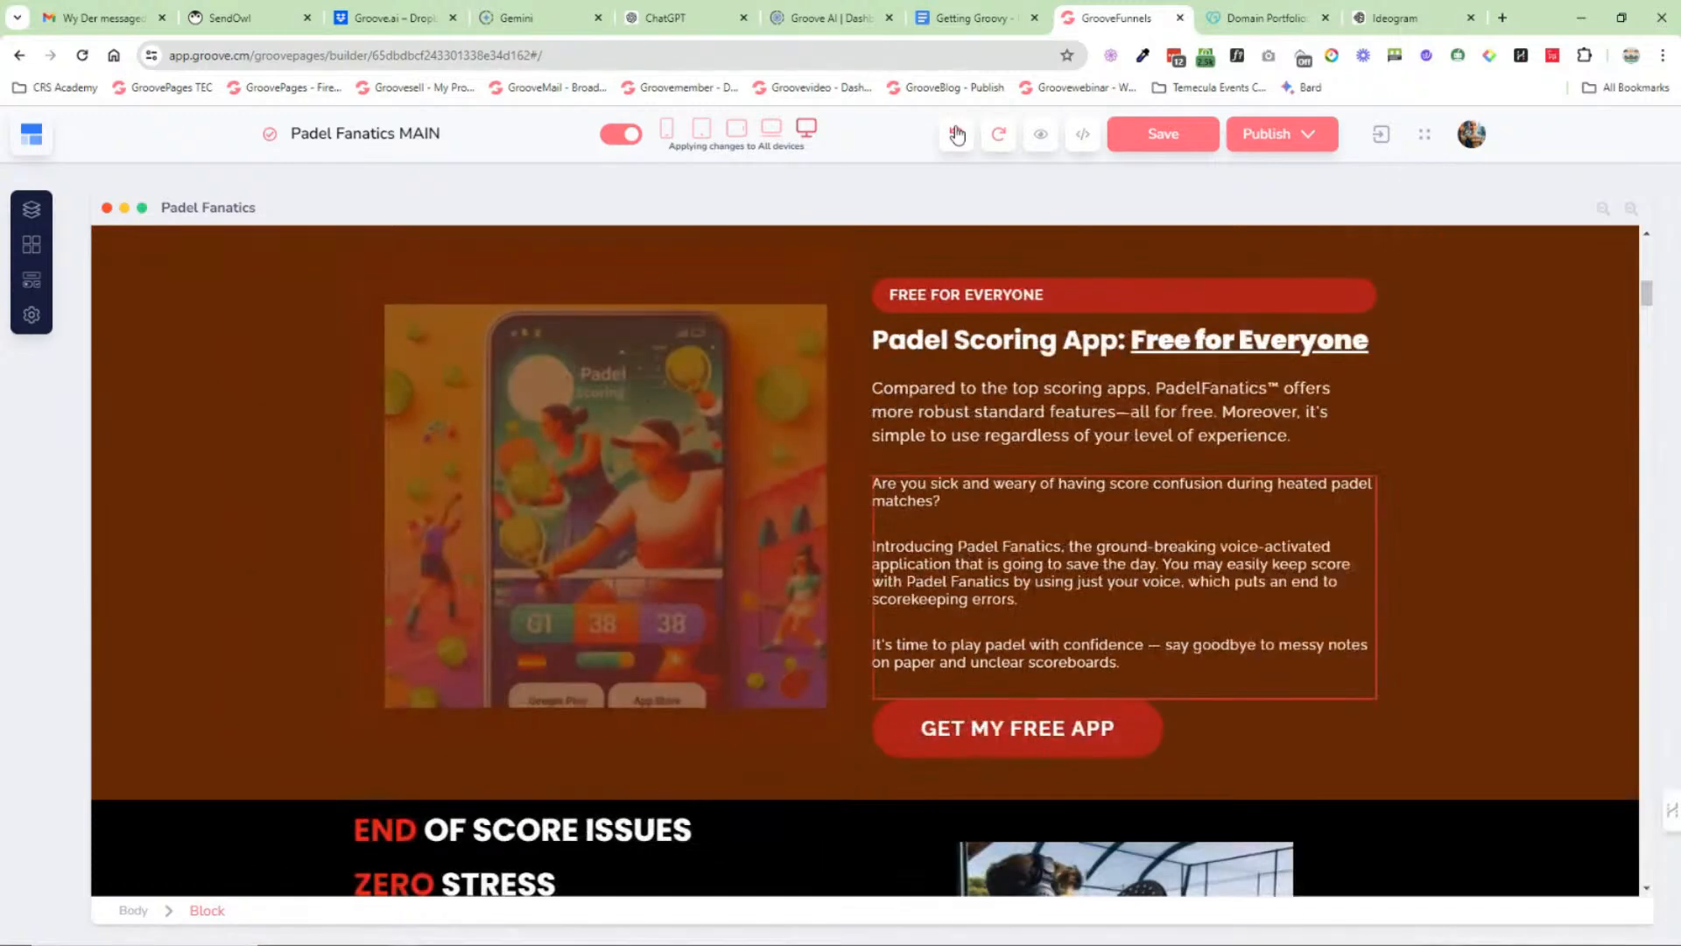
click(957, 134)
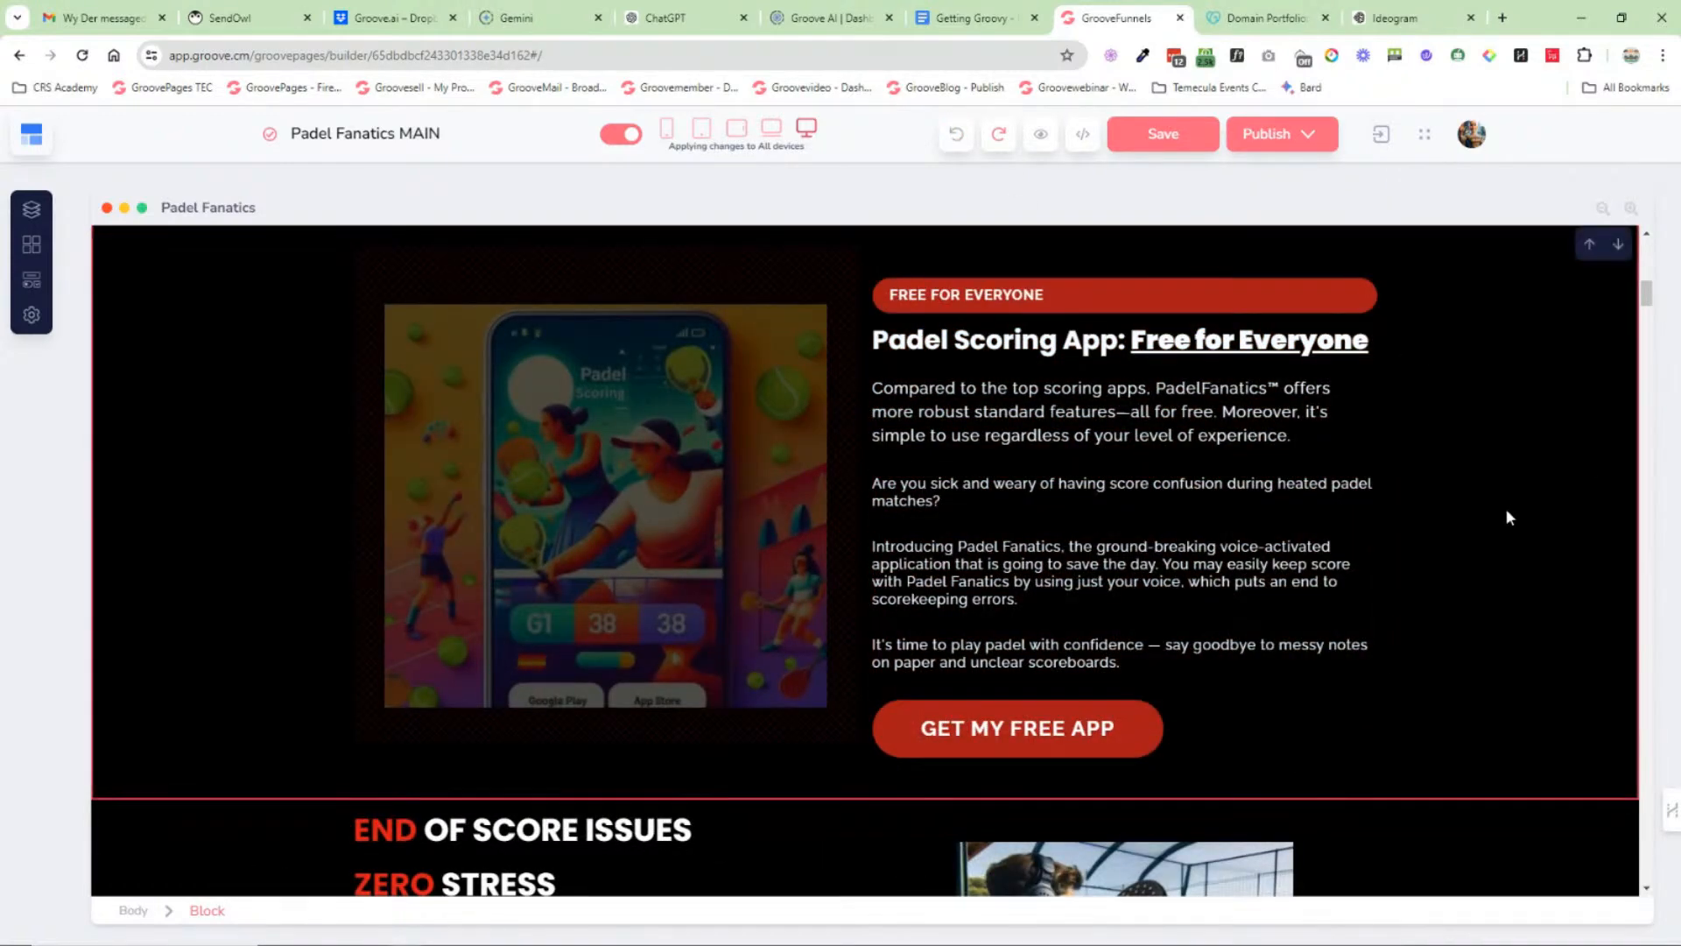
Step: Try moving the score confusion paragraph above the phone image in the neighbouring column and undo the move
click(1138, 578)
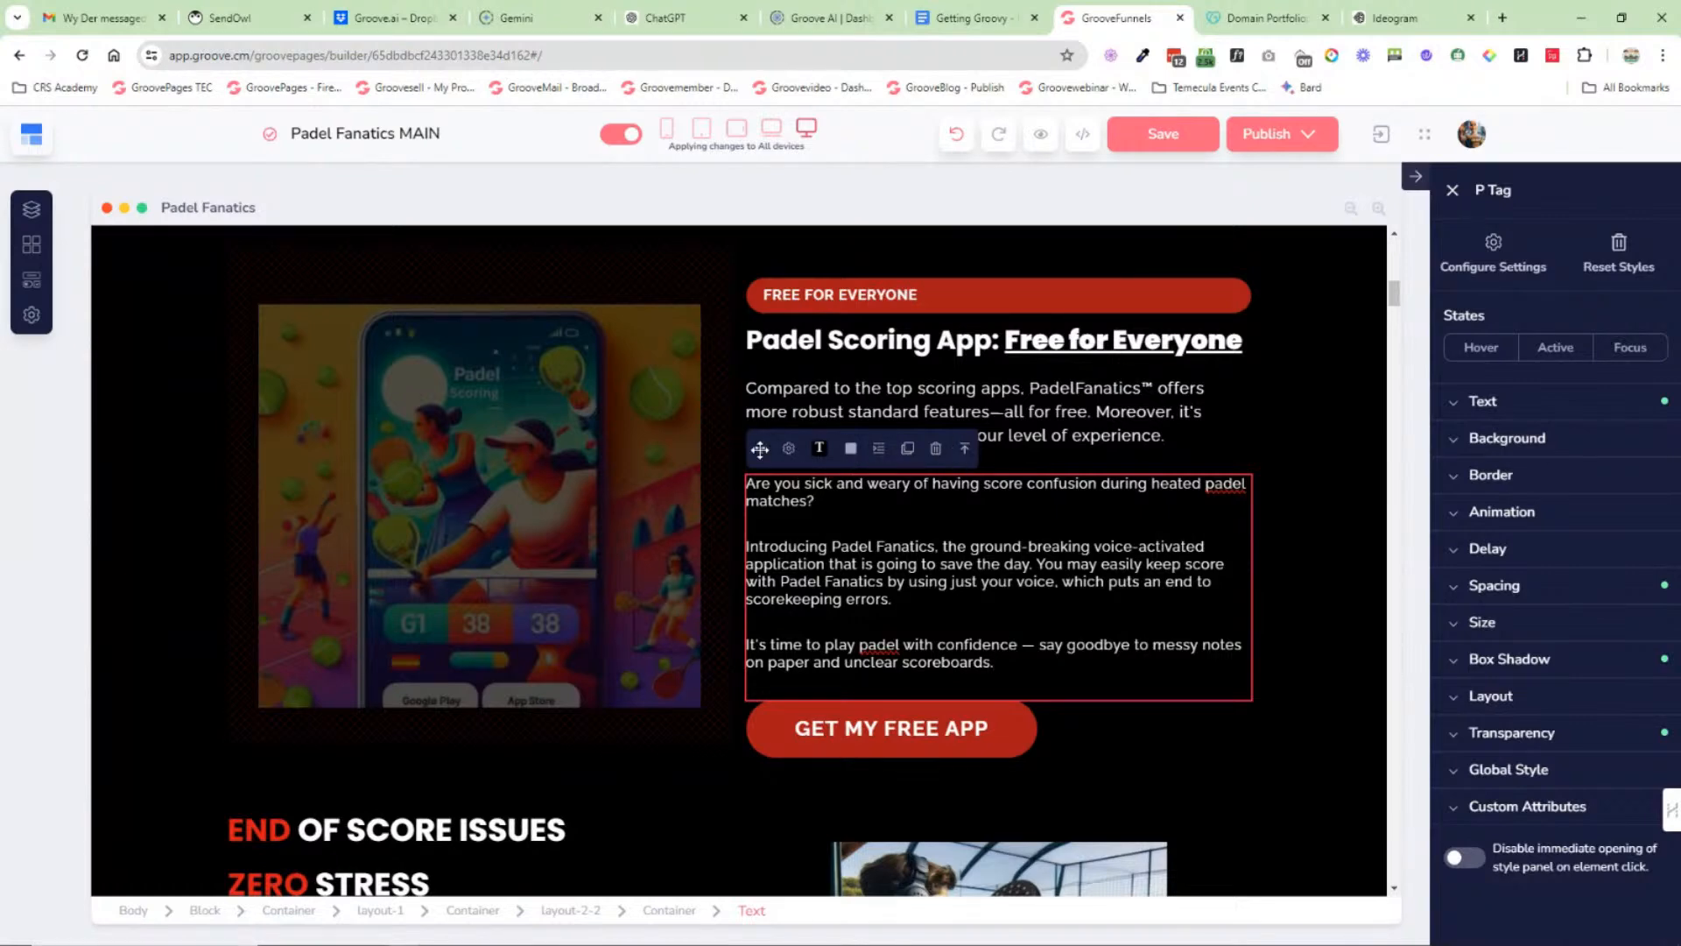
drag(760, 450, 667, 615)
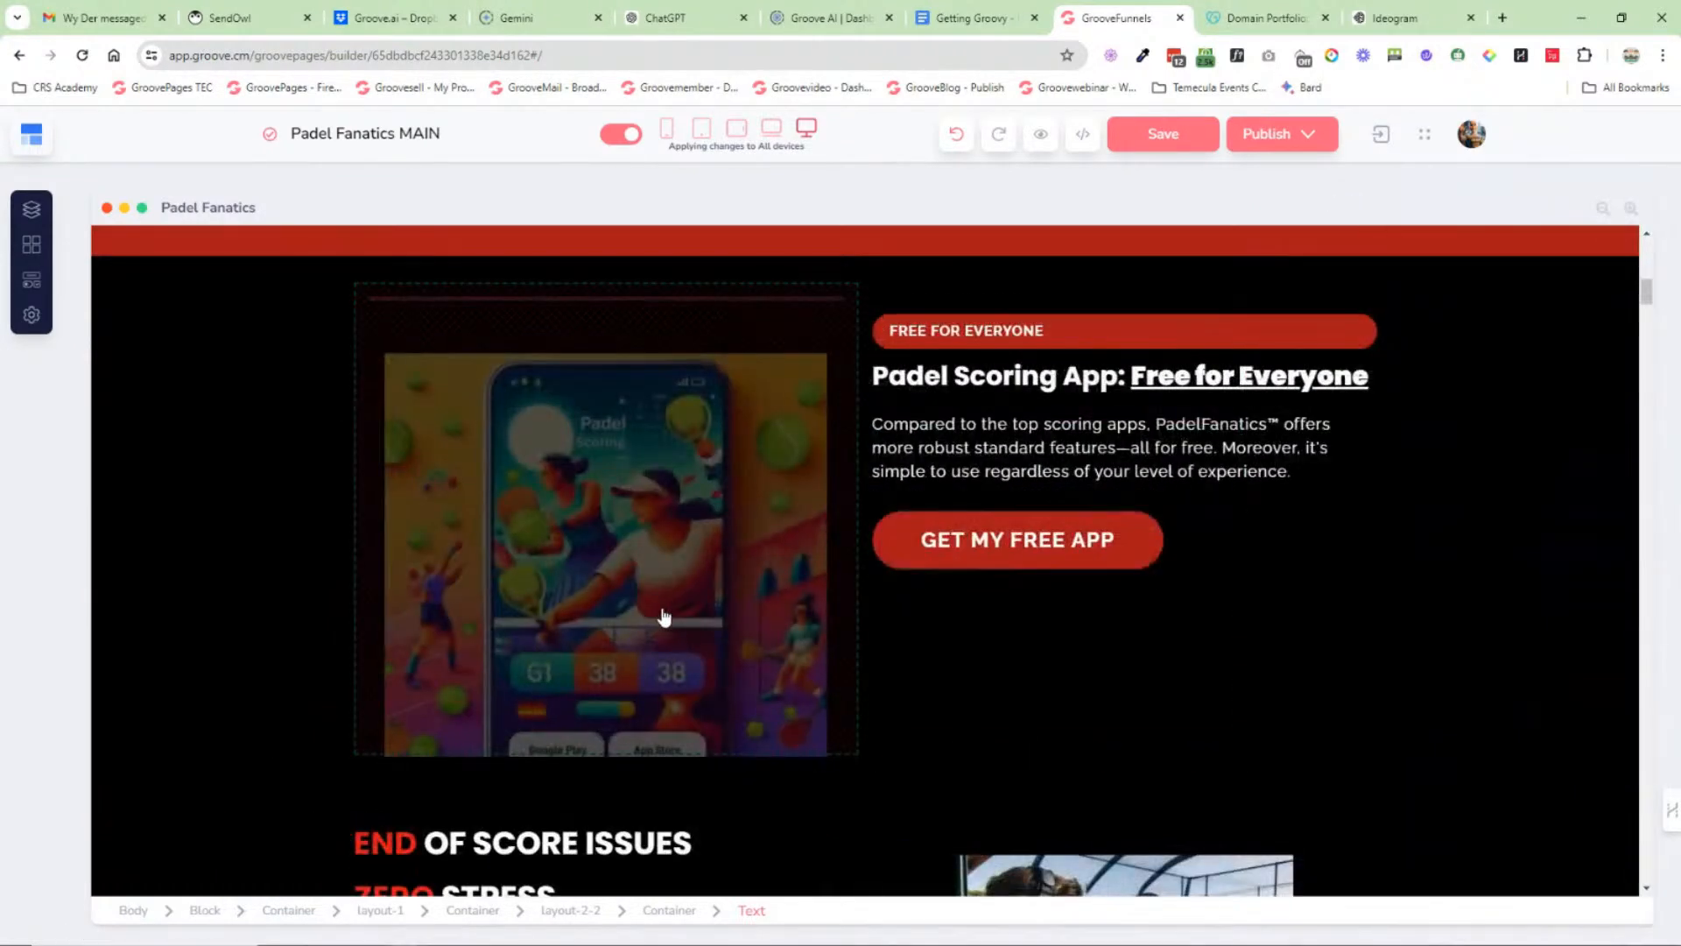
drag(658, 548, 603, 322)
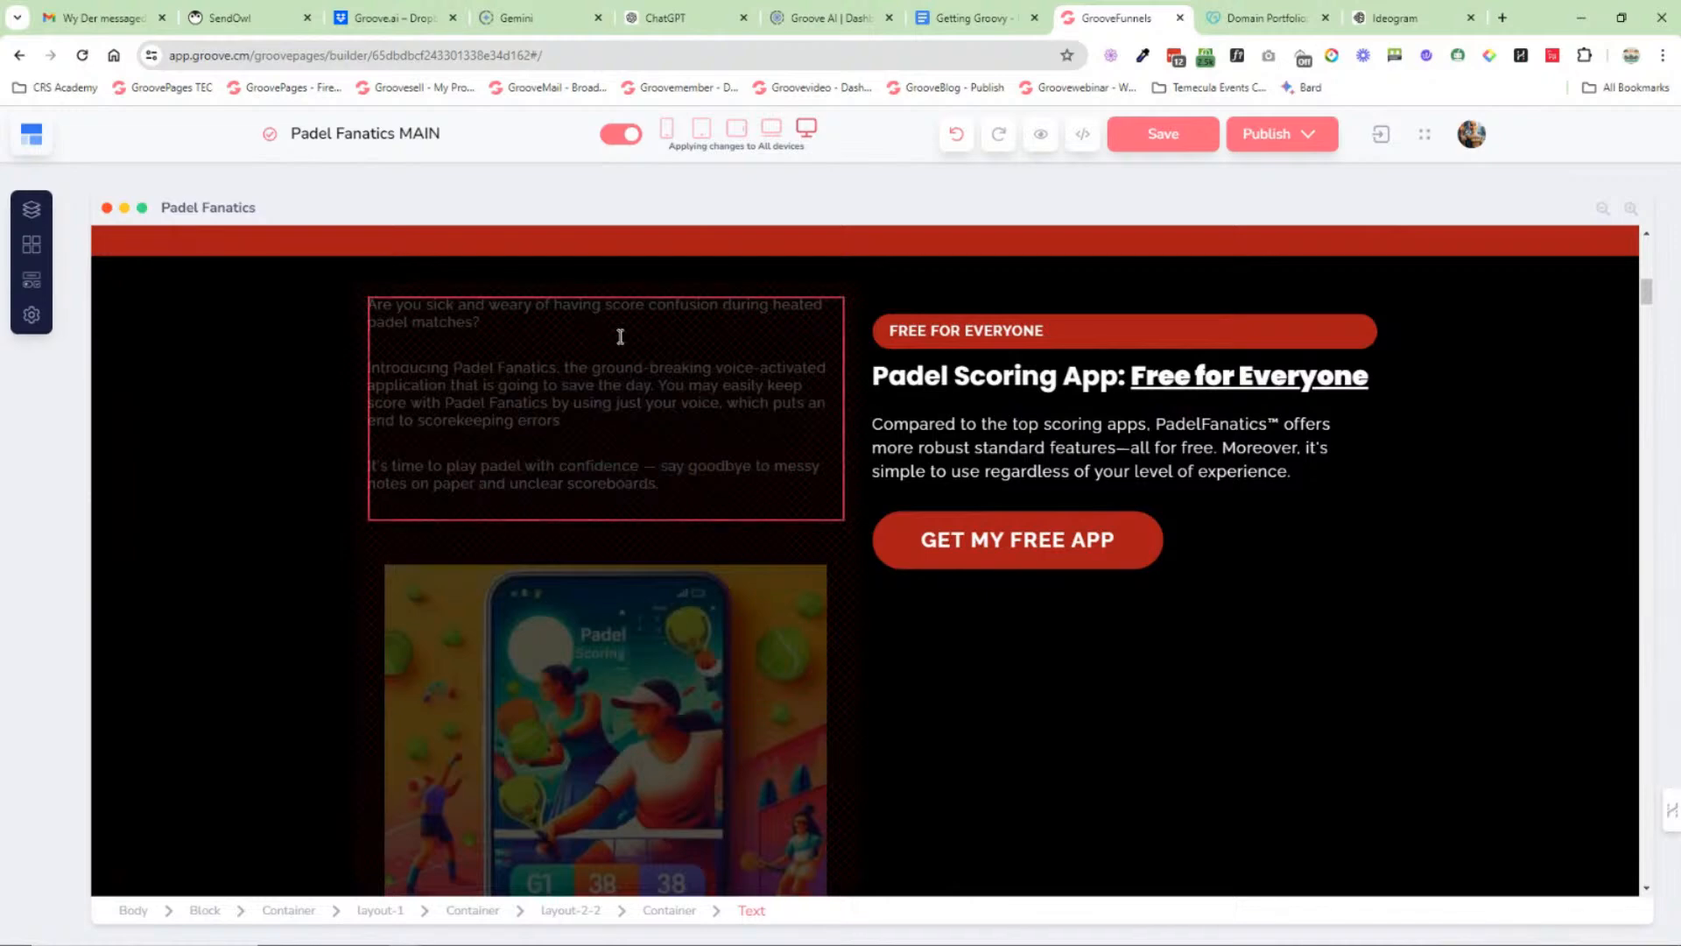
click(956, 134)
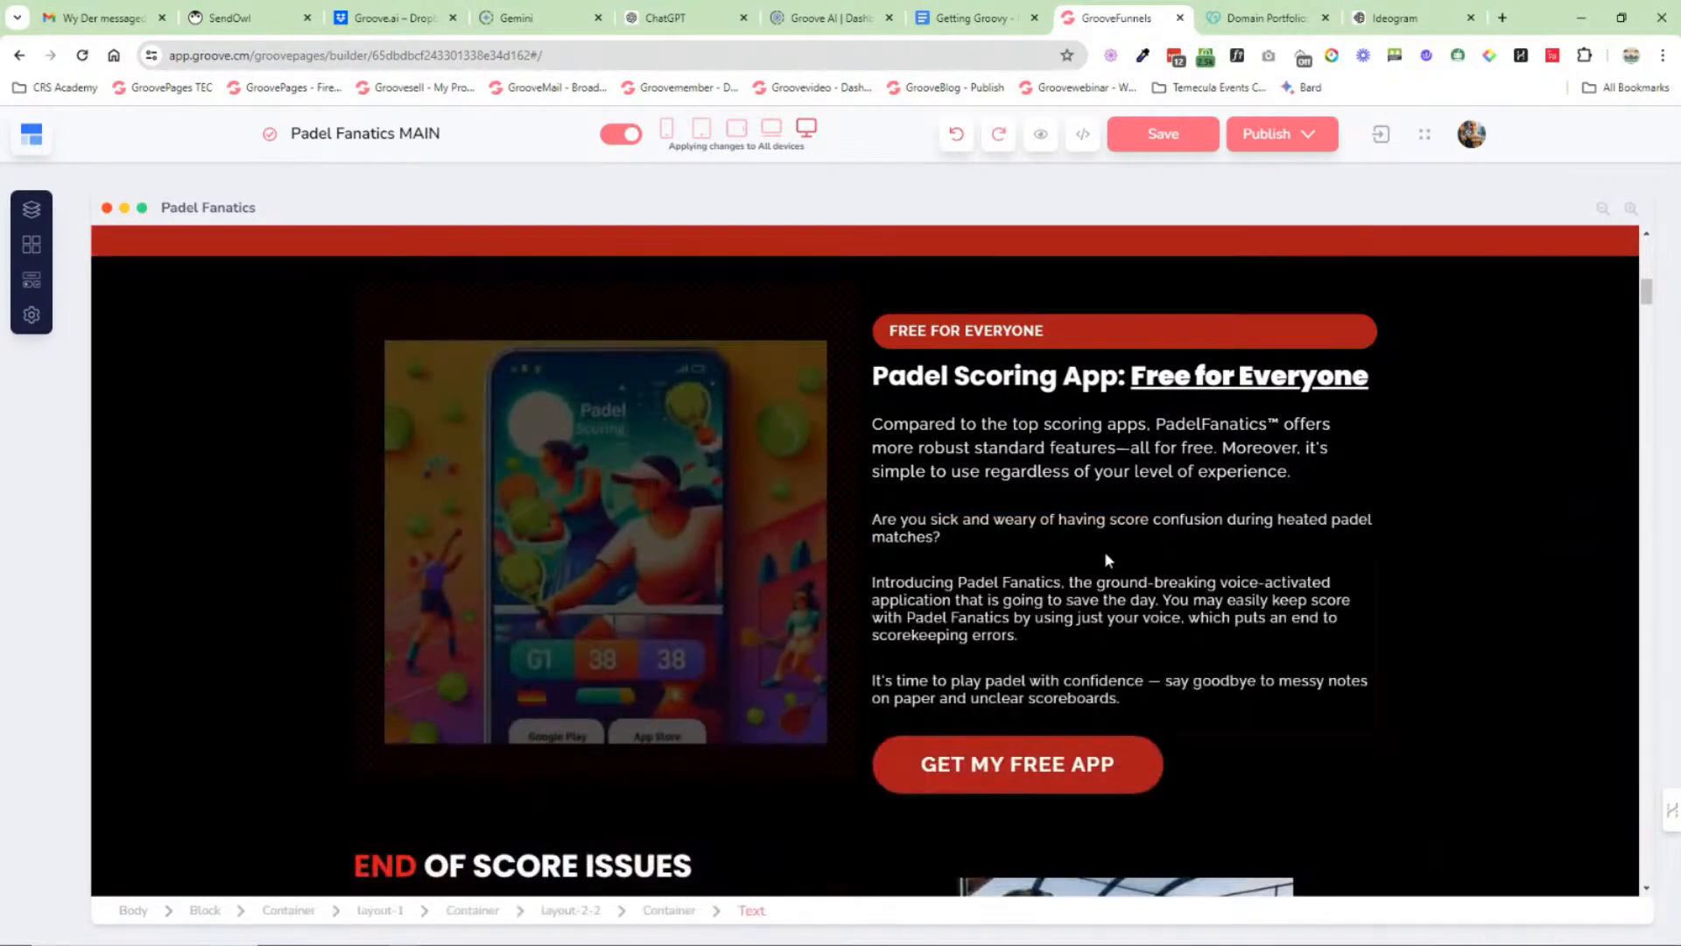
Step: Look over the page's lower sections, including the testimonial and Simplified blocks, and return to the hero section
scroll(1243, 599, down, 4)
click(1473, 607)
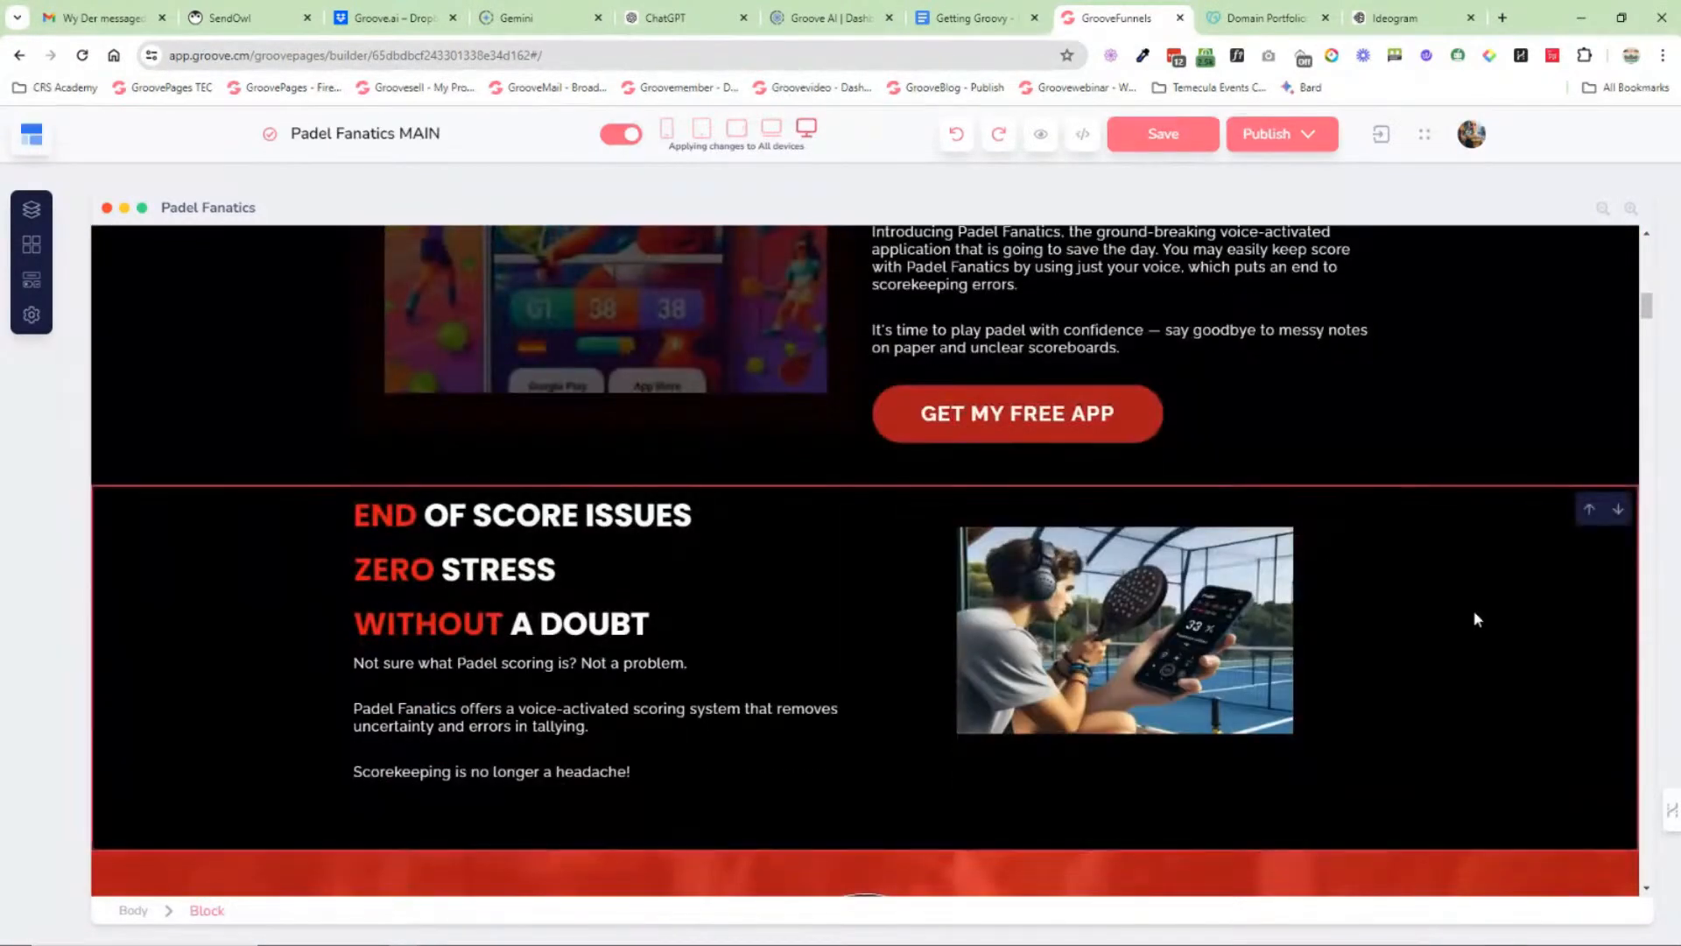
scroll(1473, 609, down, 5)
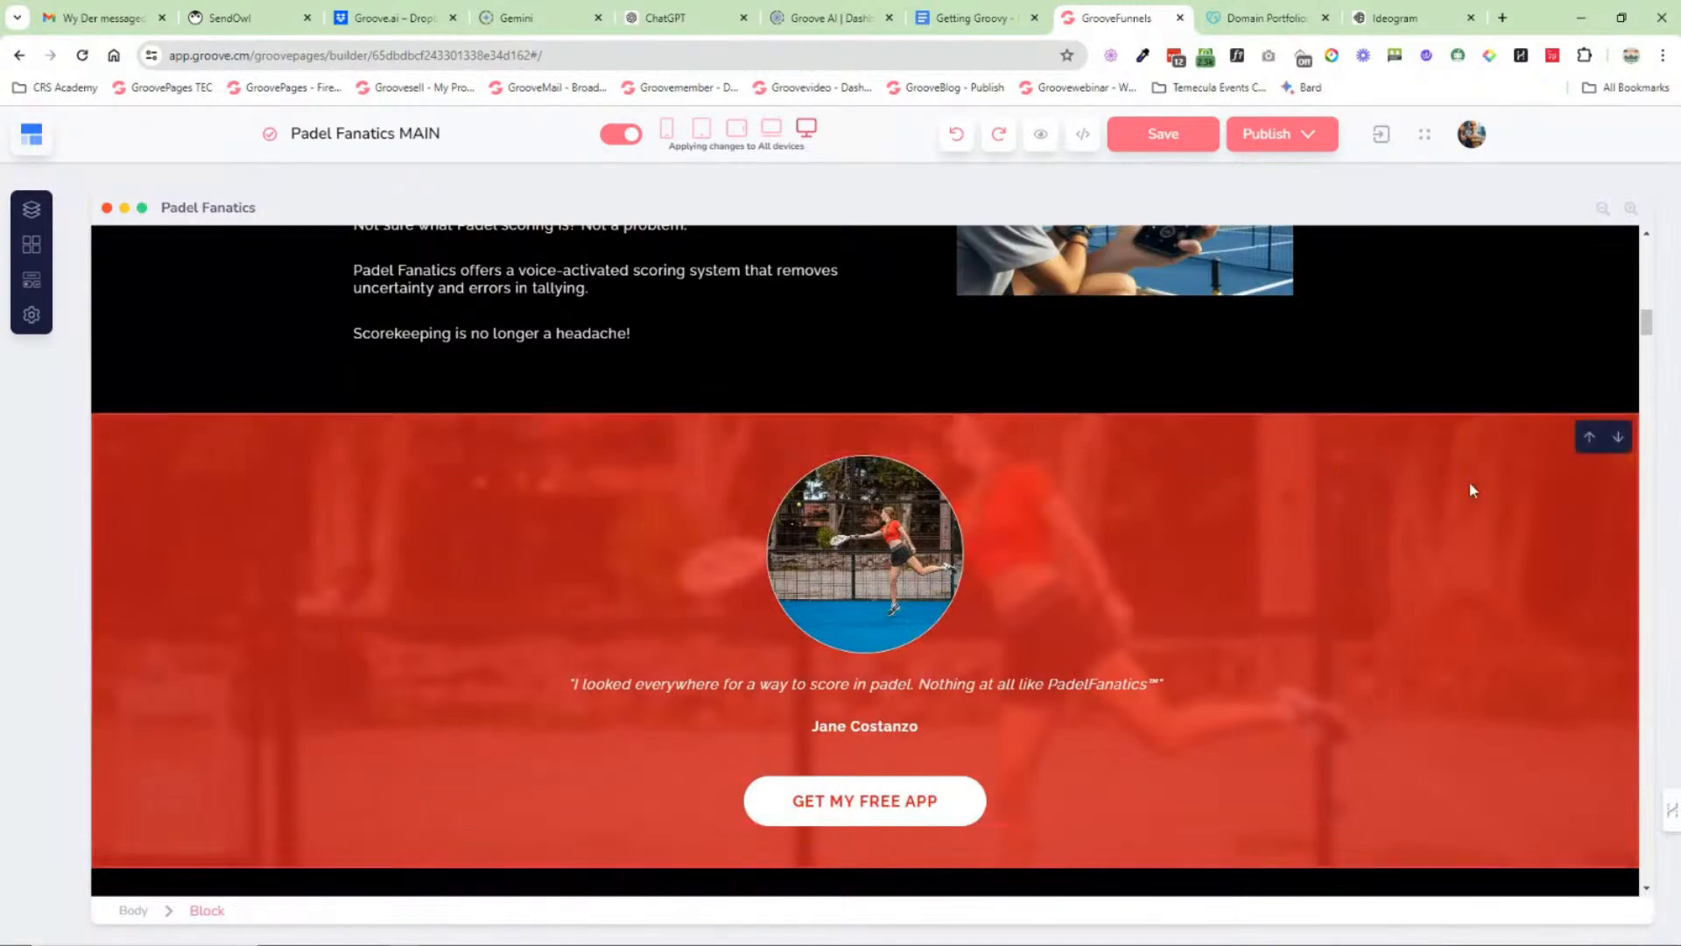
scroll(1161, 678, down, 8)
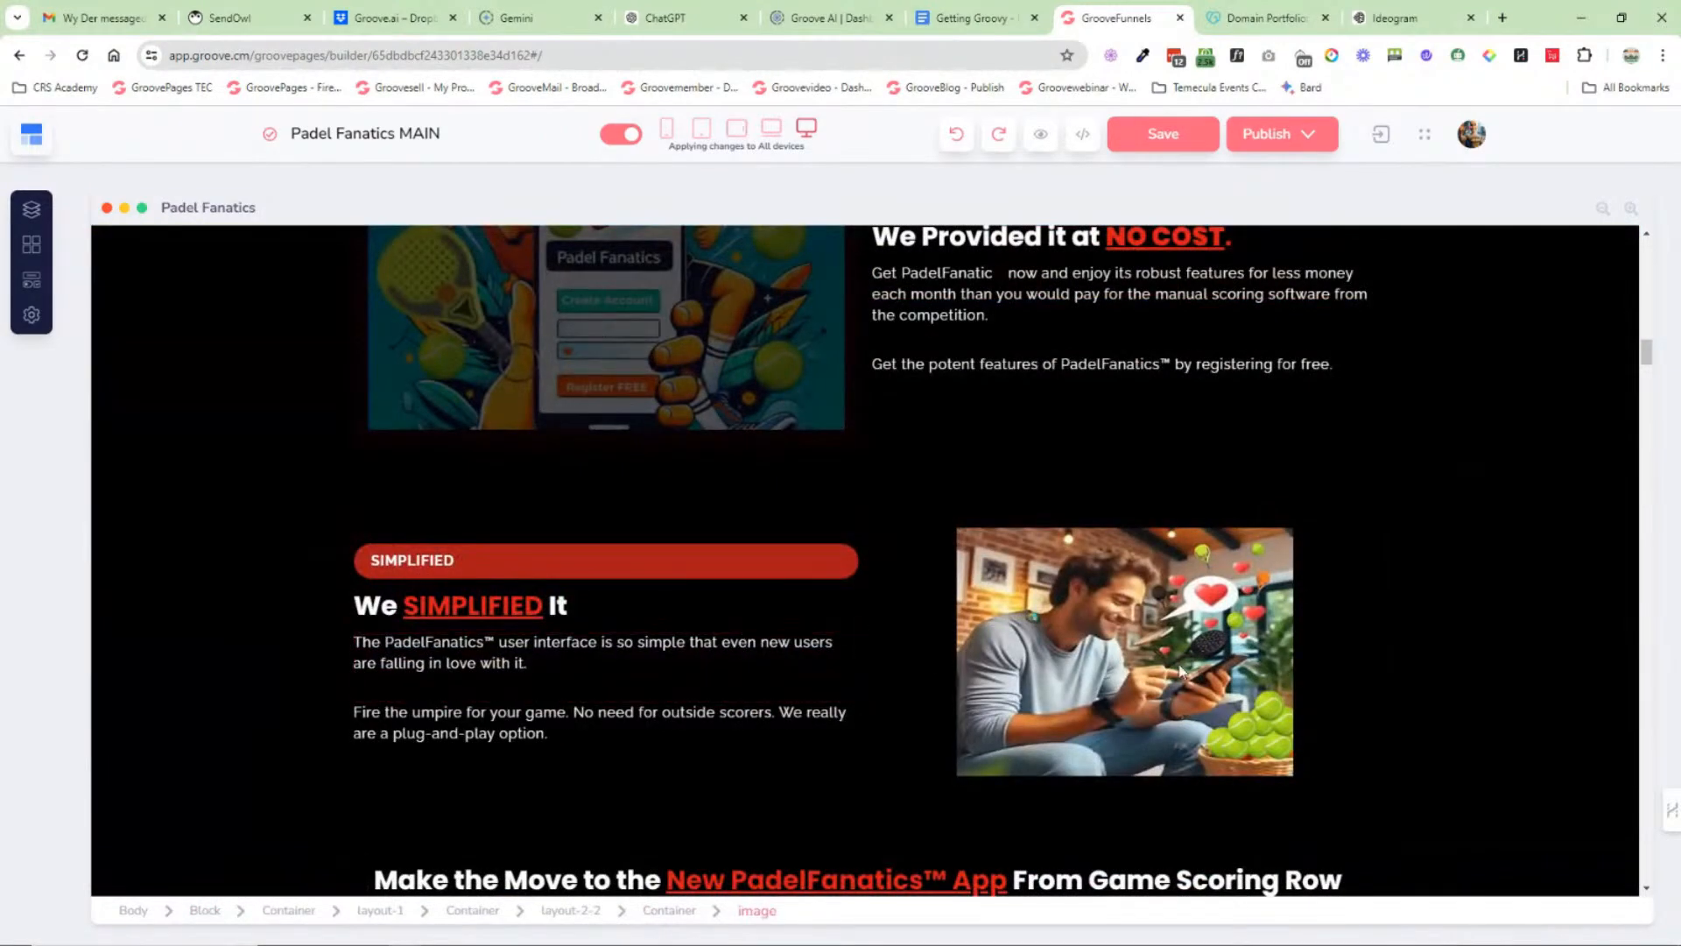
scroll(1381, 610, up, 4)
scroll(1378, 601, up, 20)
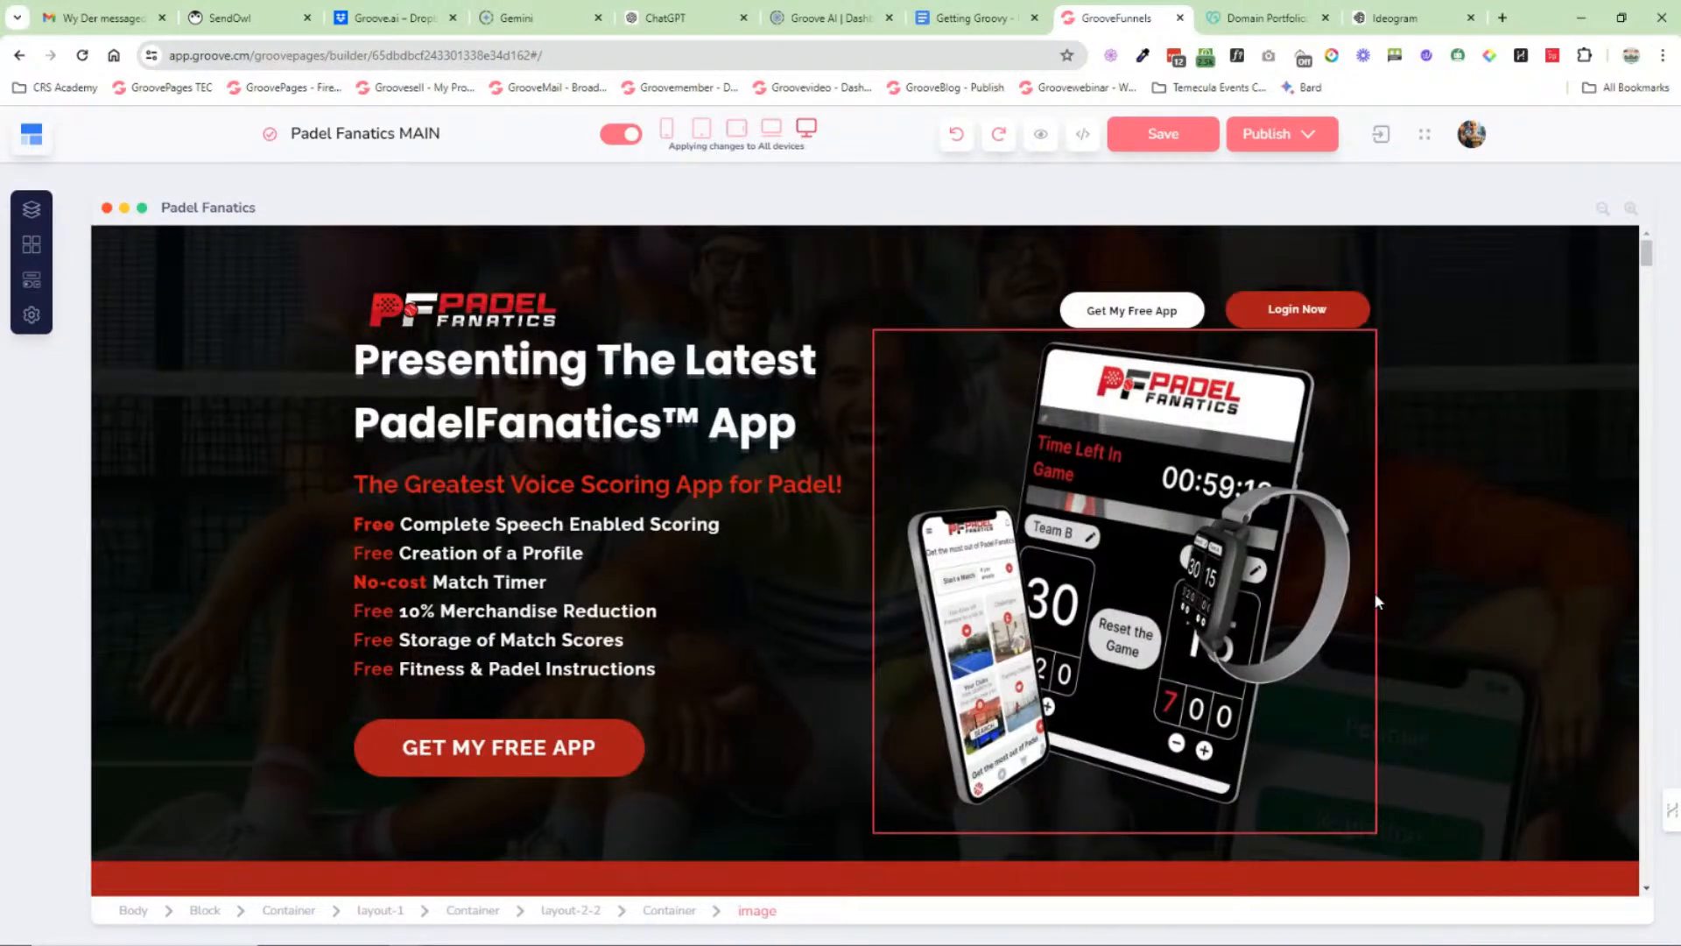
Step: Start adding a new website page and browse the Complete Sites templates
click(31, 210)
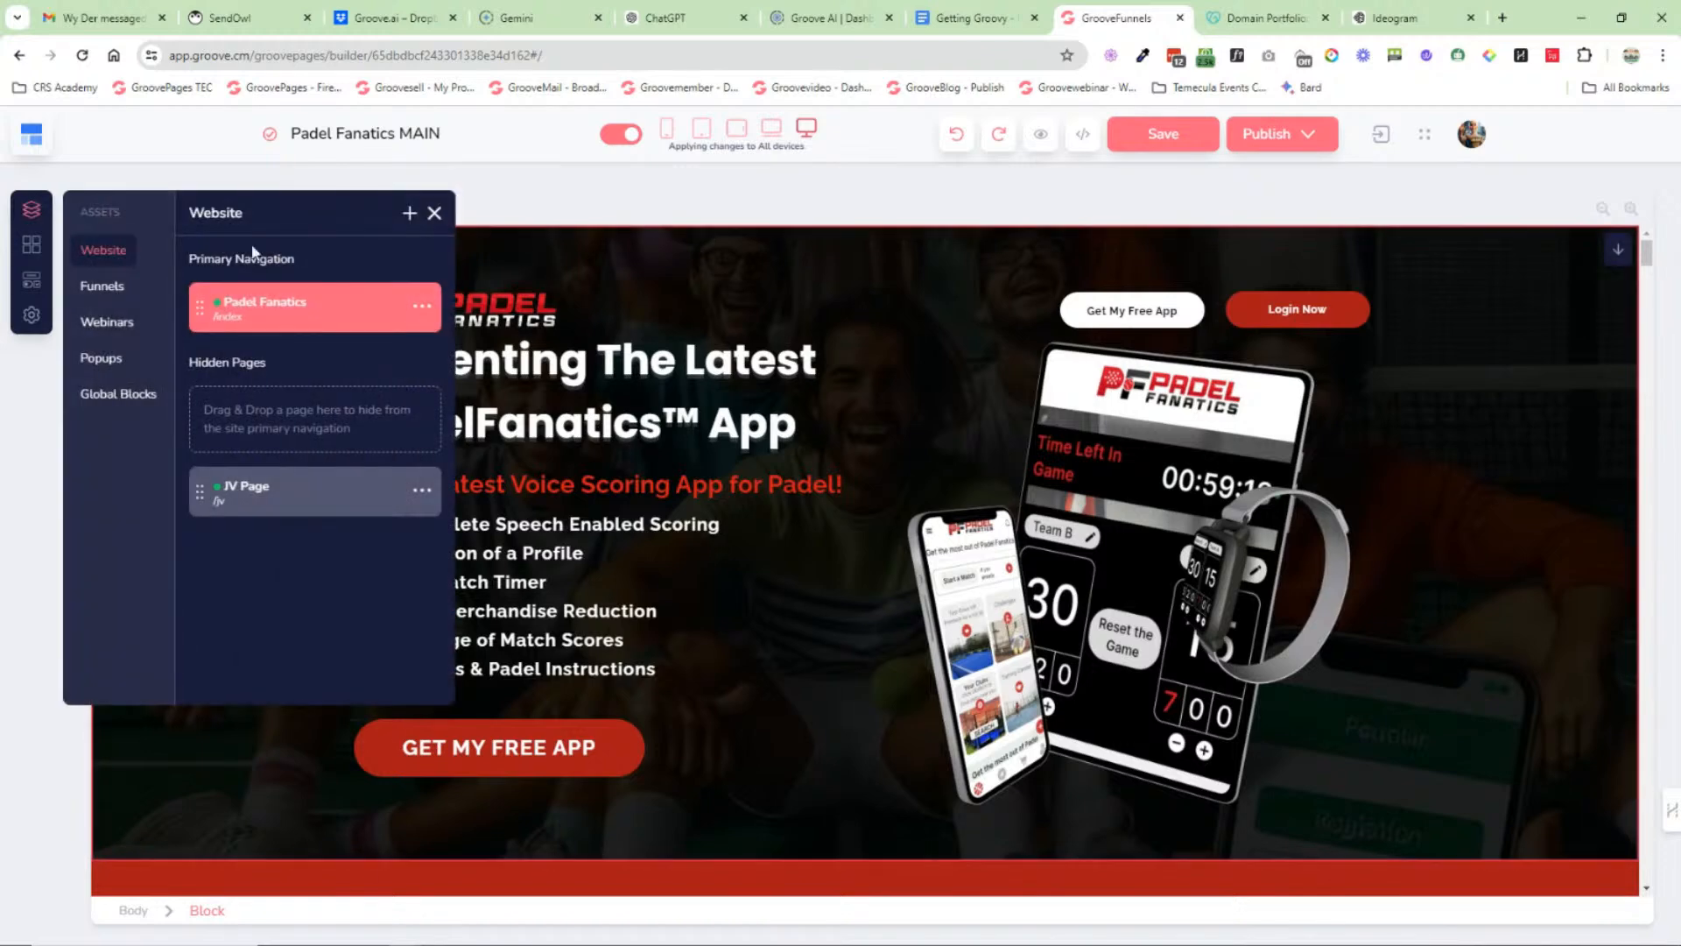
click(408, 214)
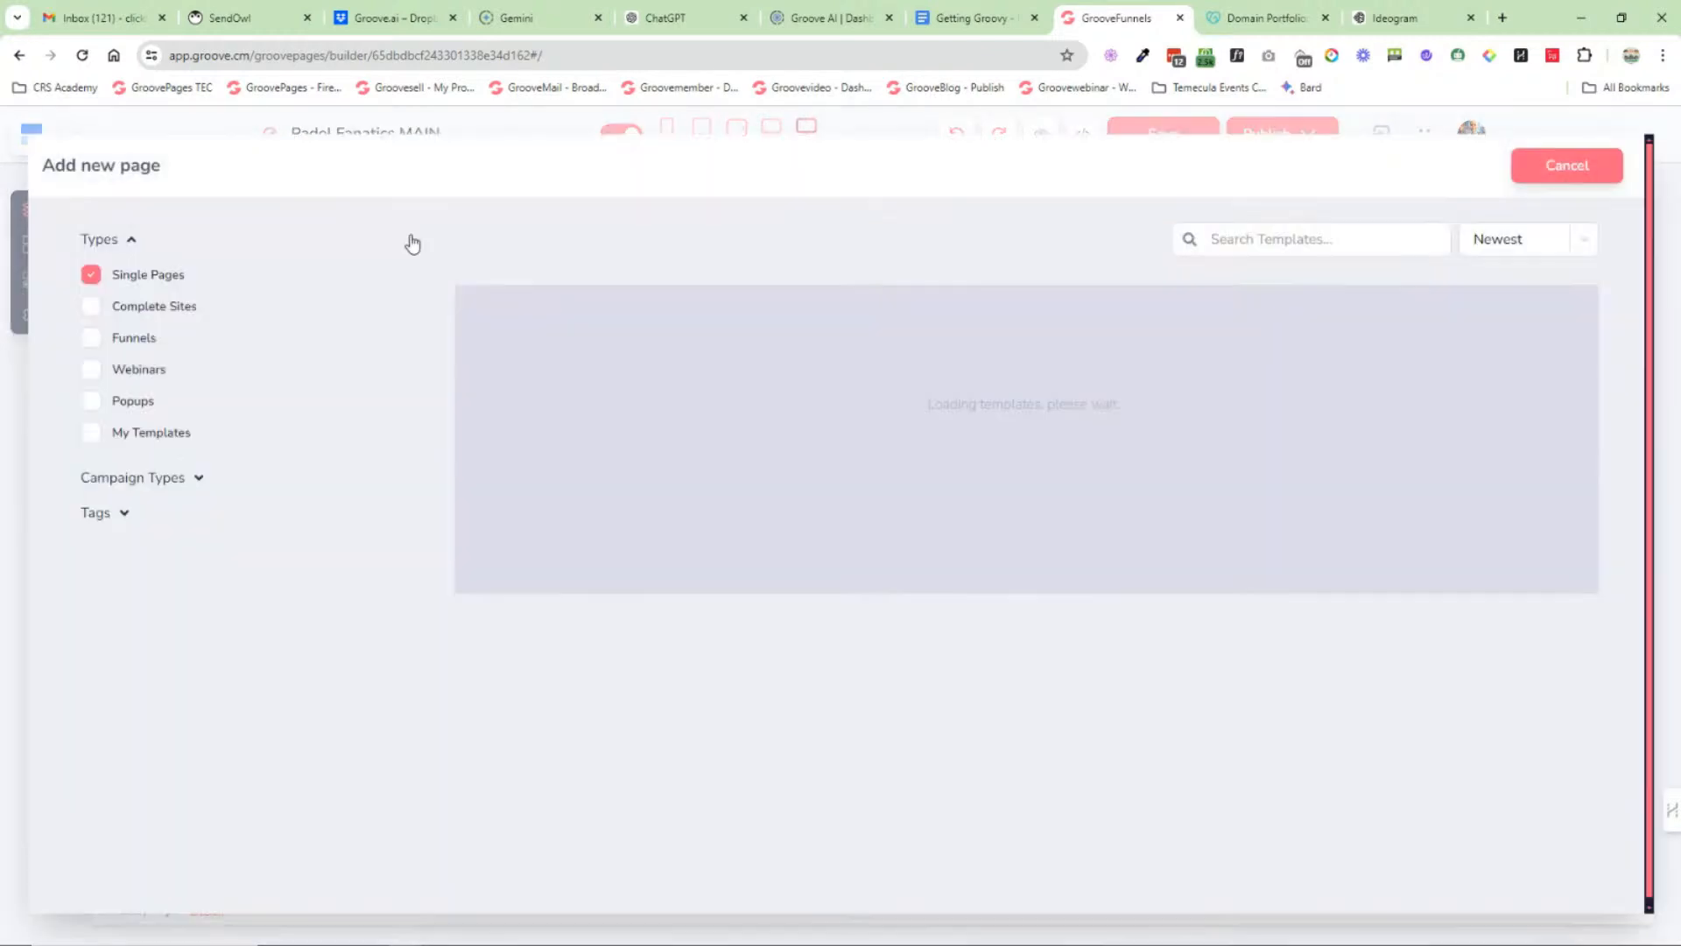
click(92, 308)
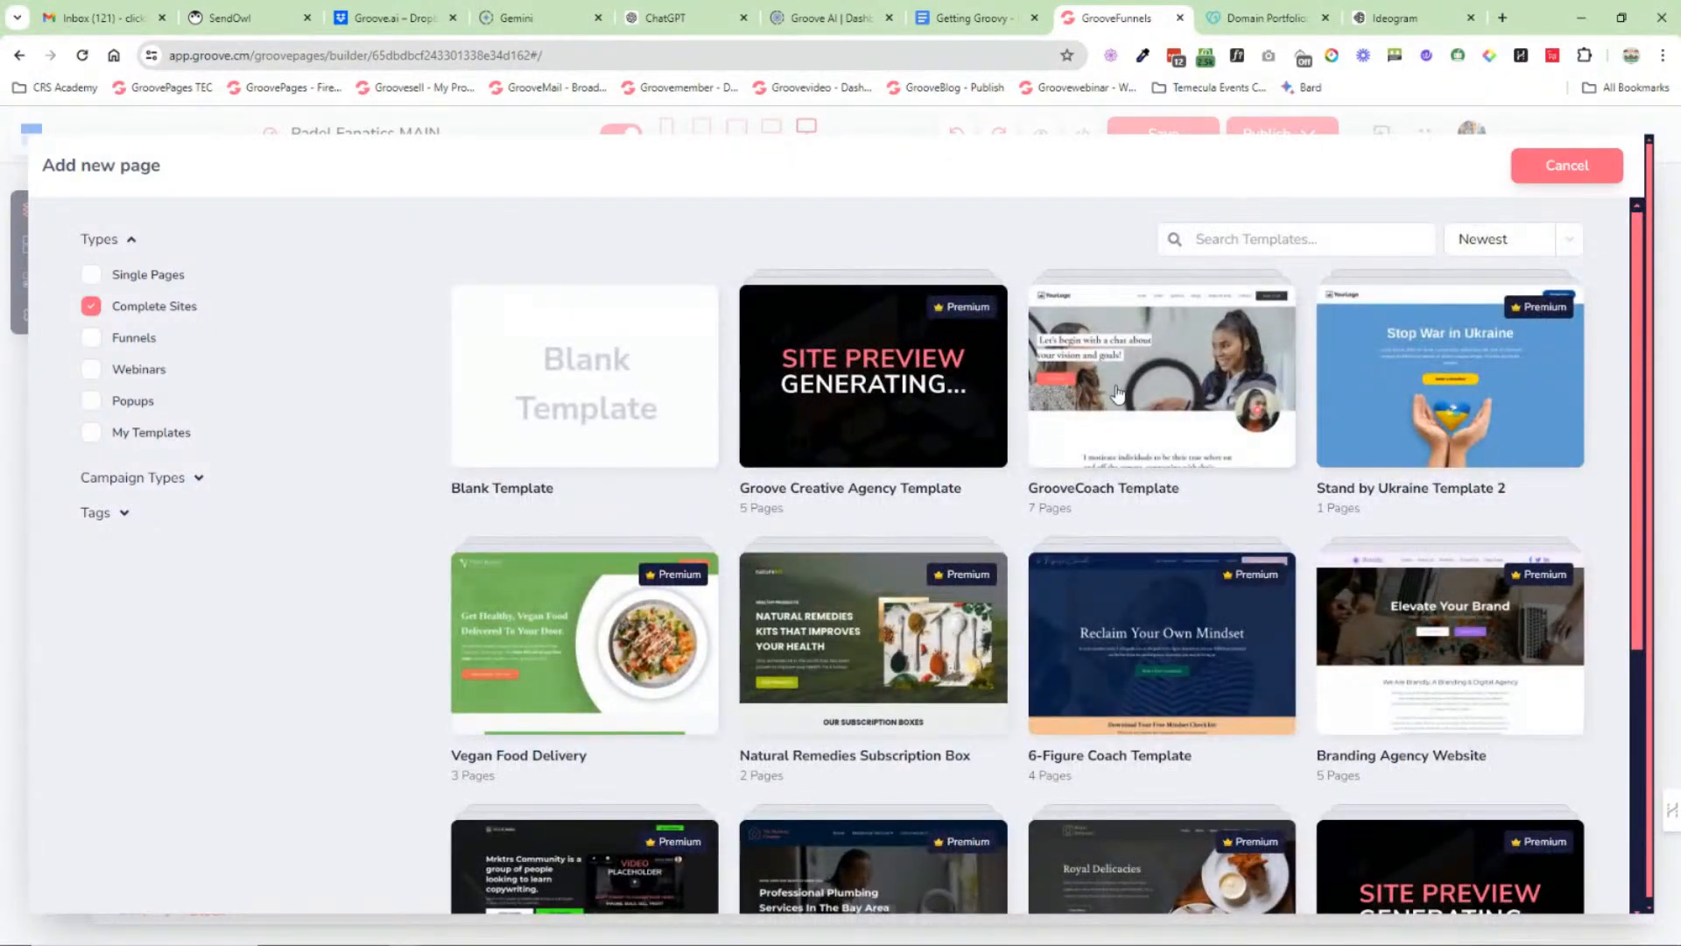
scroll(1174, 586, down, 2)
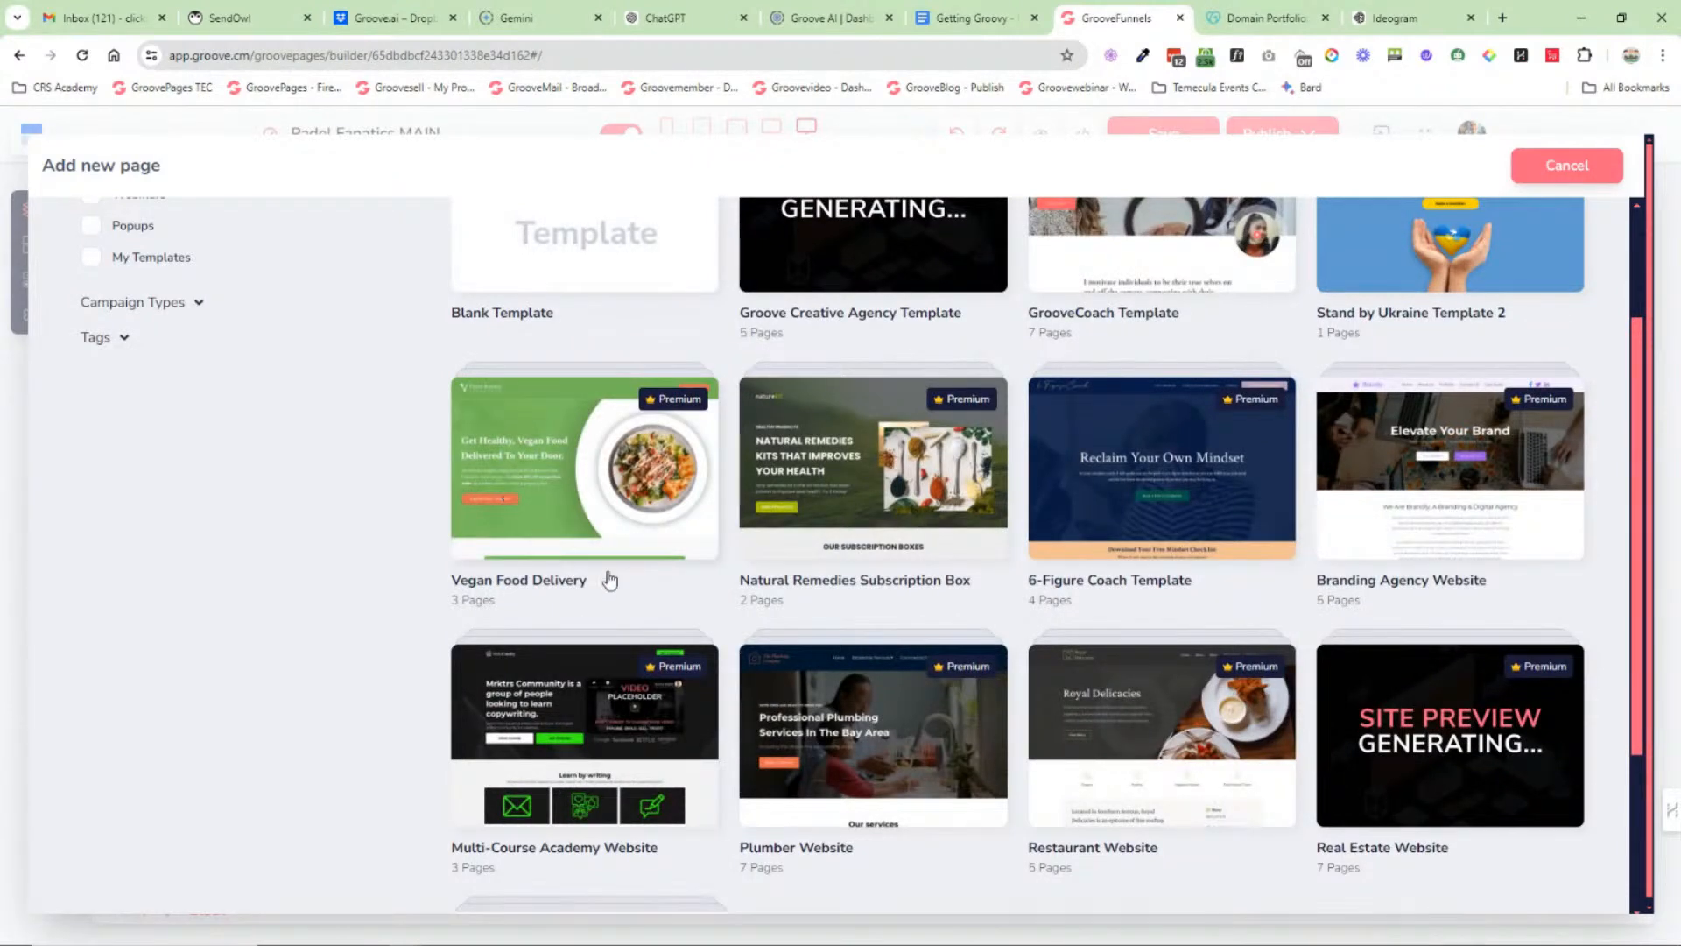
scroll(618, 582, down, 3)
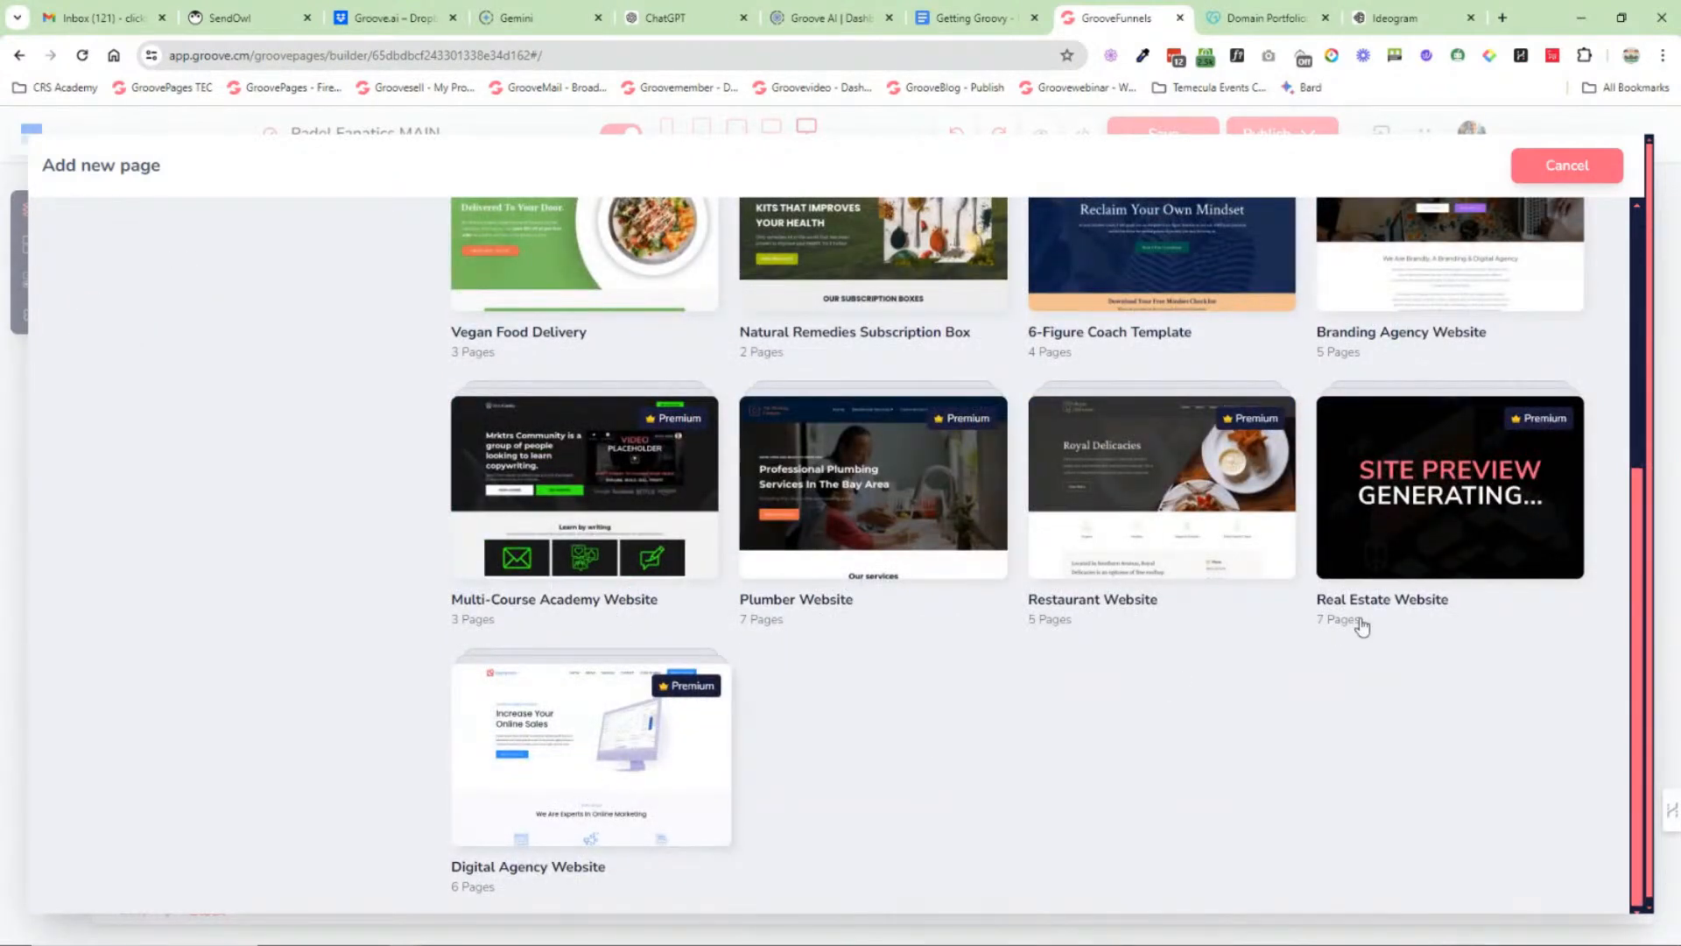
Step: Preview the Restaurant Website template's About Us, Our Menu, Dine In and Get In Touch pages, select all pages, and cancel the import
click(1152, 498)
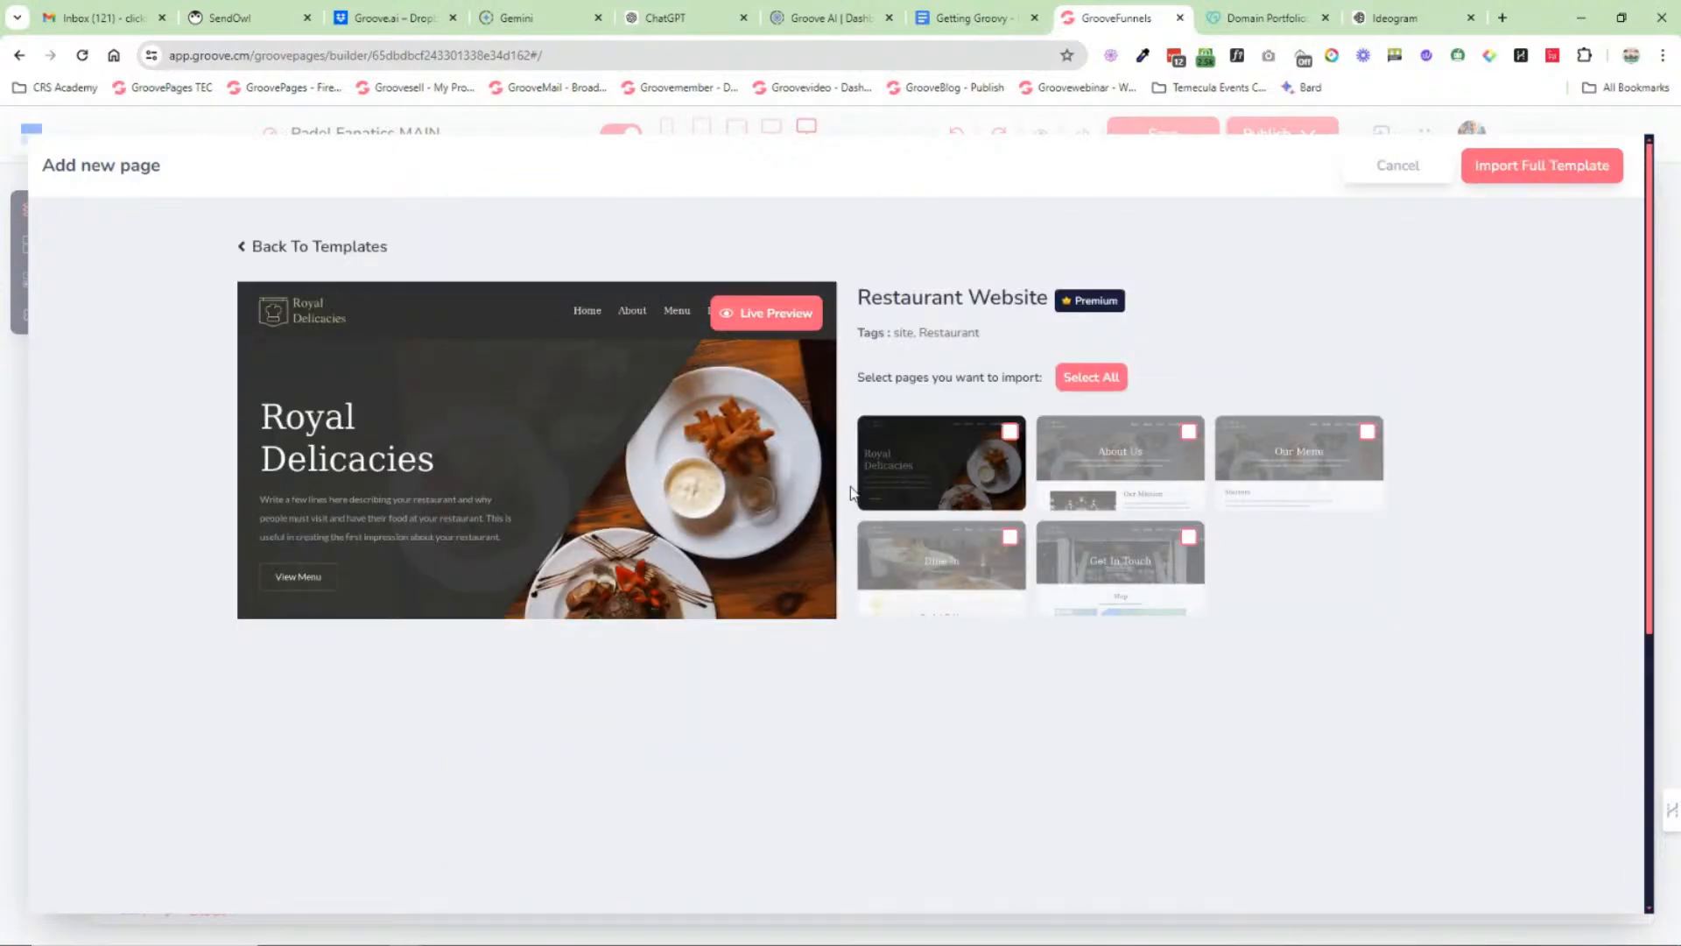
click(1113, 459)
click(1282, 478)
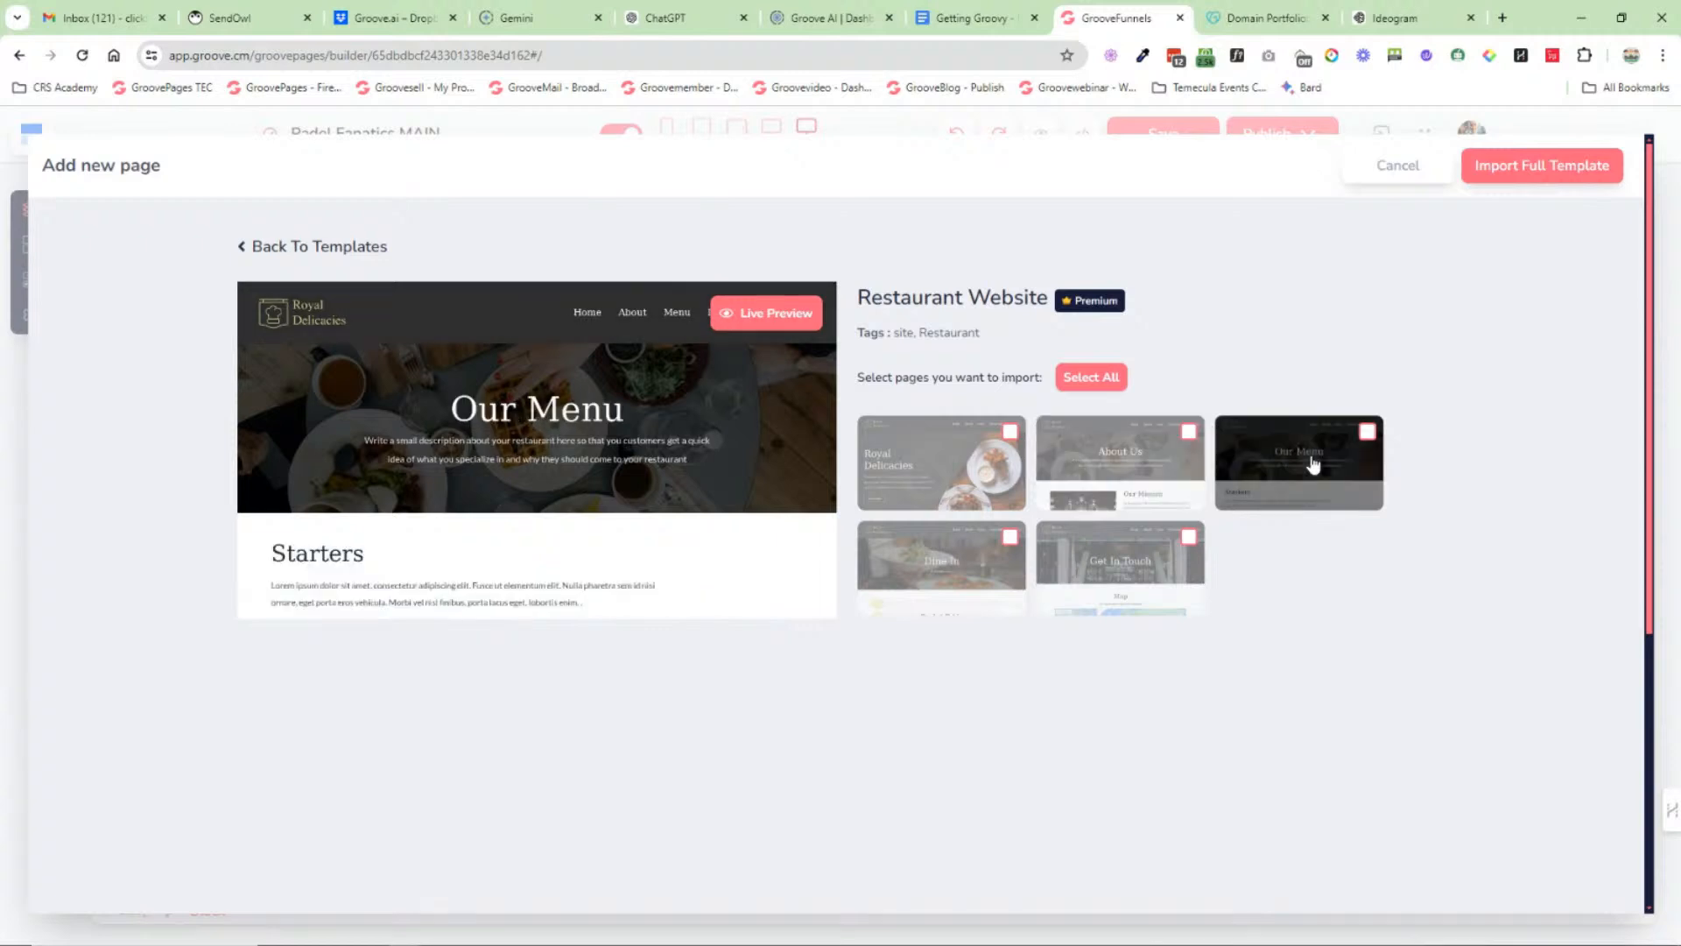
click(944, 596)
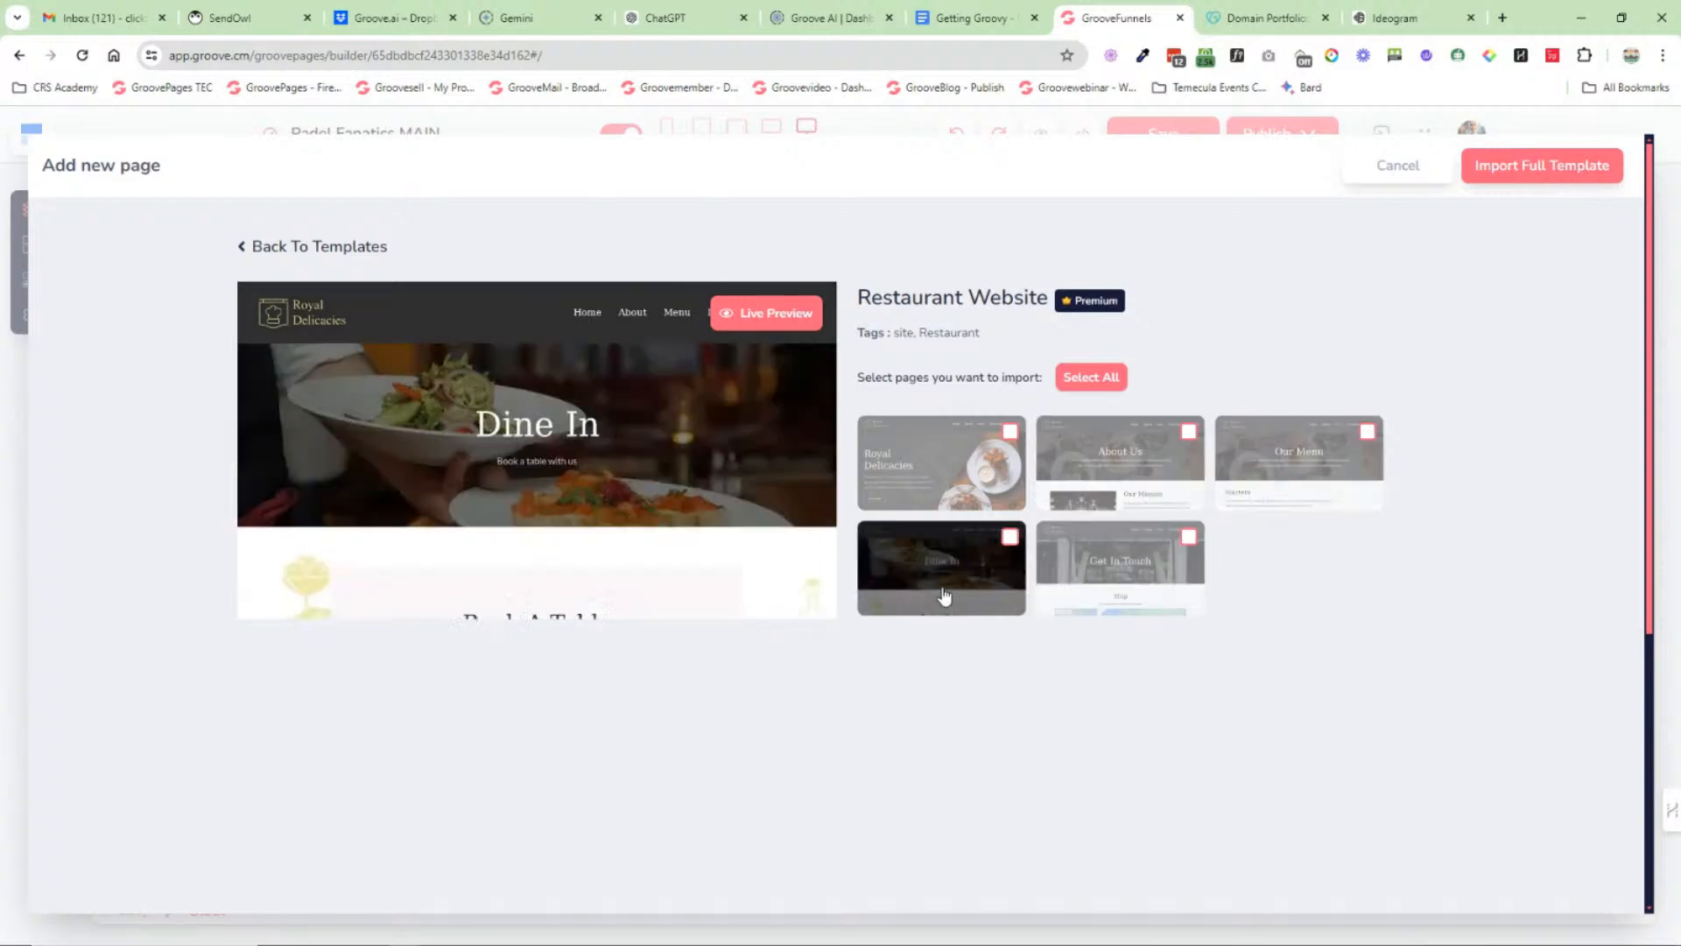
click(1097, 584)
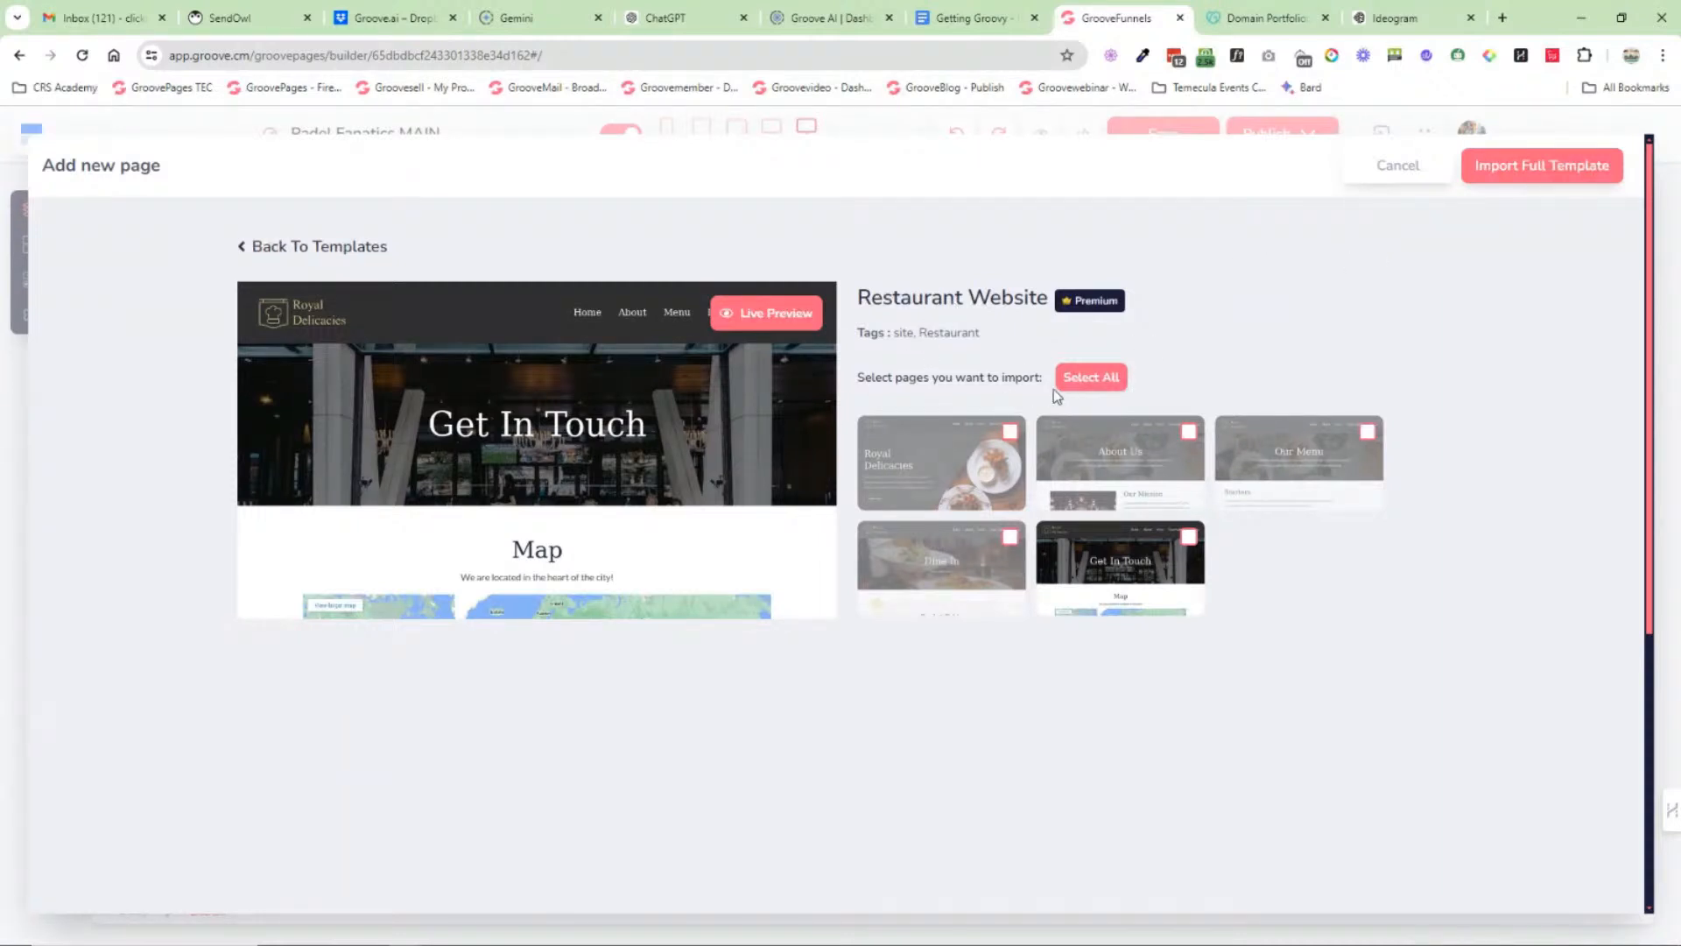
click(1092, 377)
click(1217, 175)
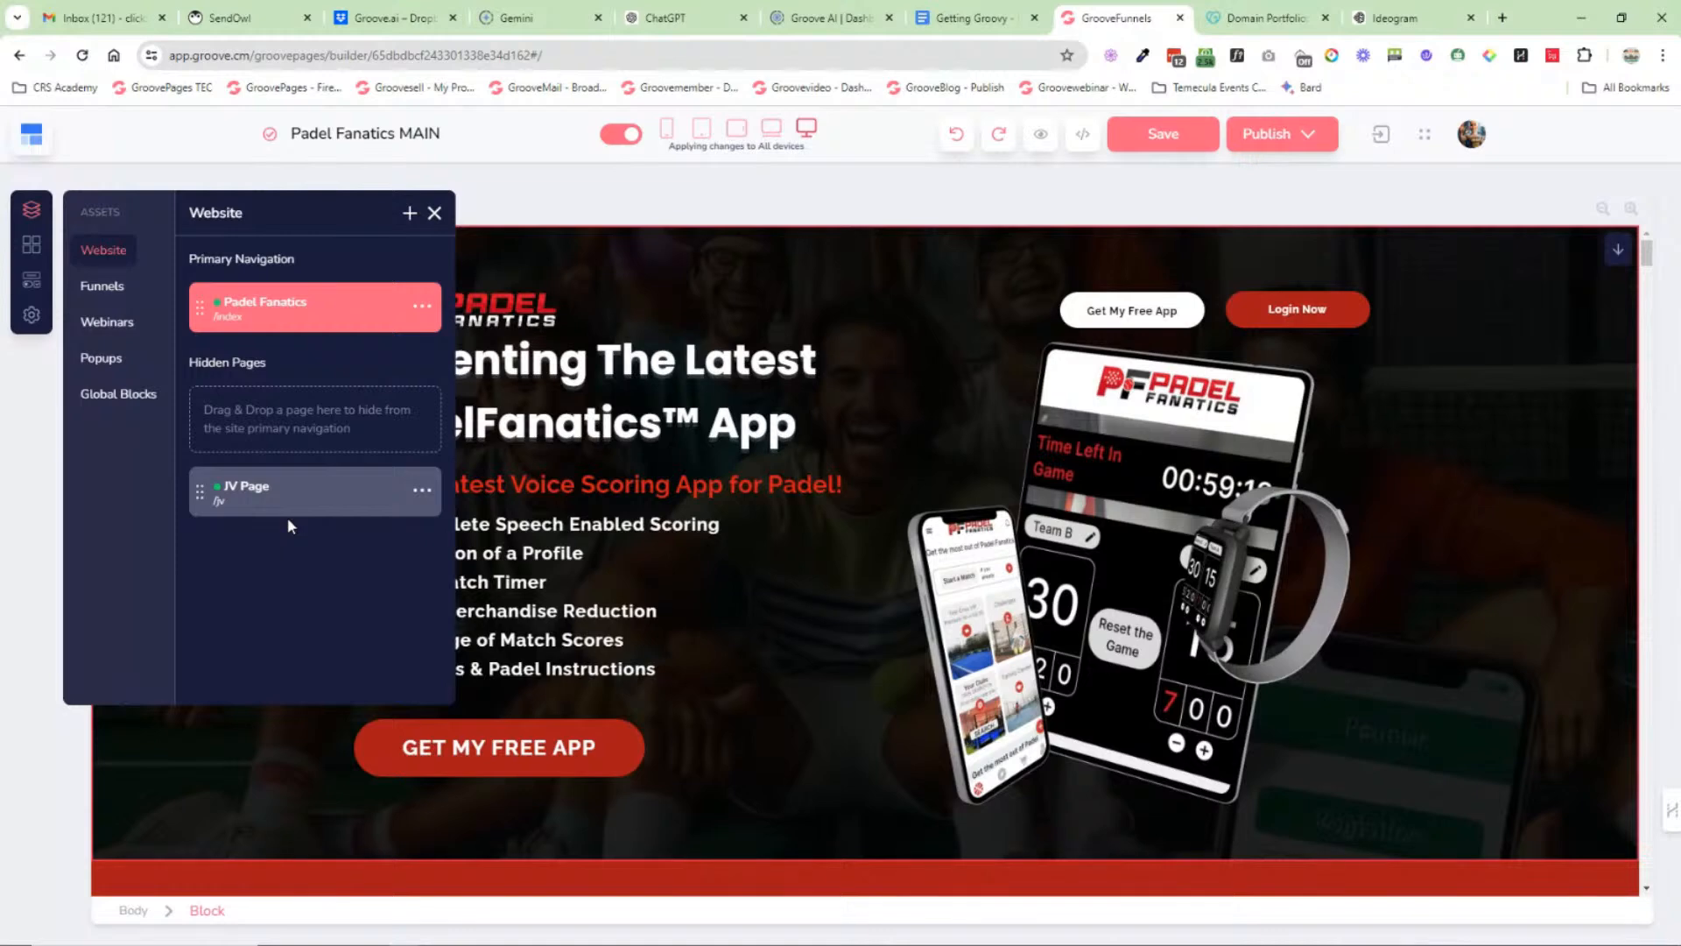
Step: Leave the Padel Fanatics MAIN page builder without saving and return to the Groove dashboard
click(32, 133)
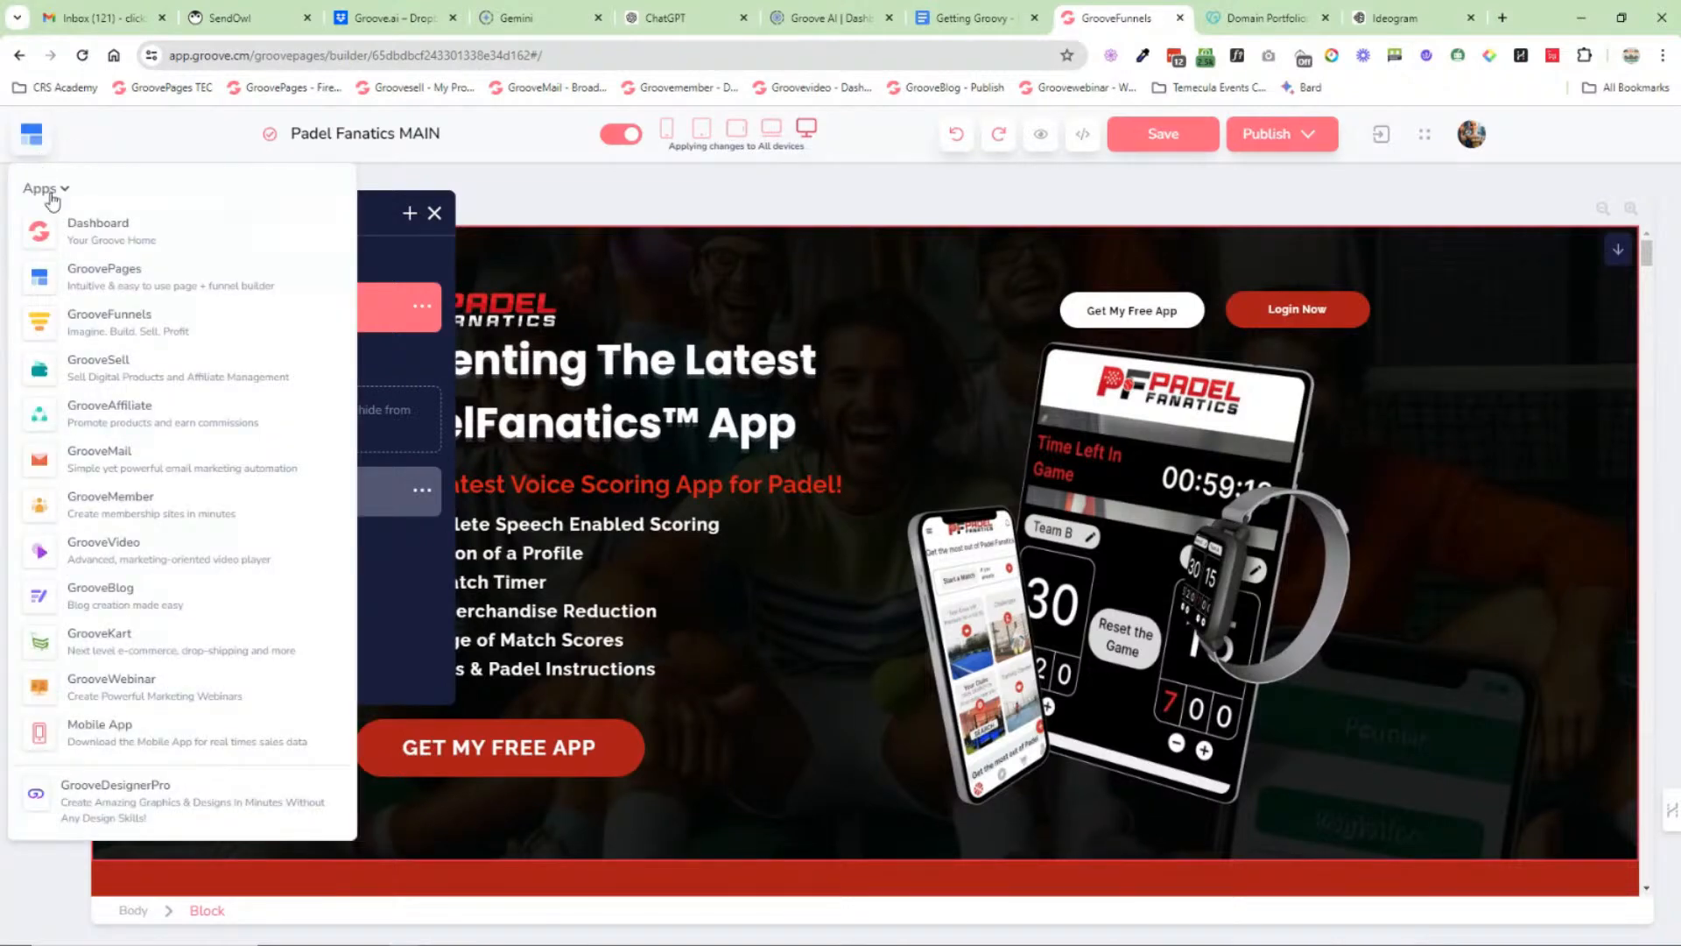
click(83, 227)
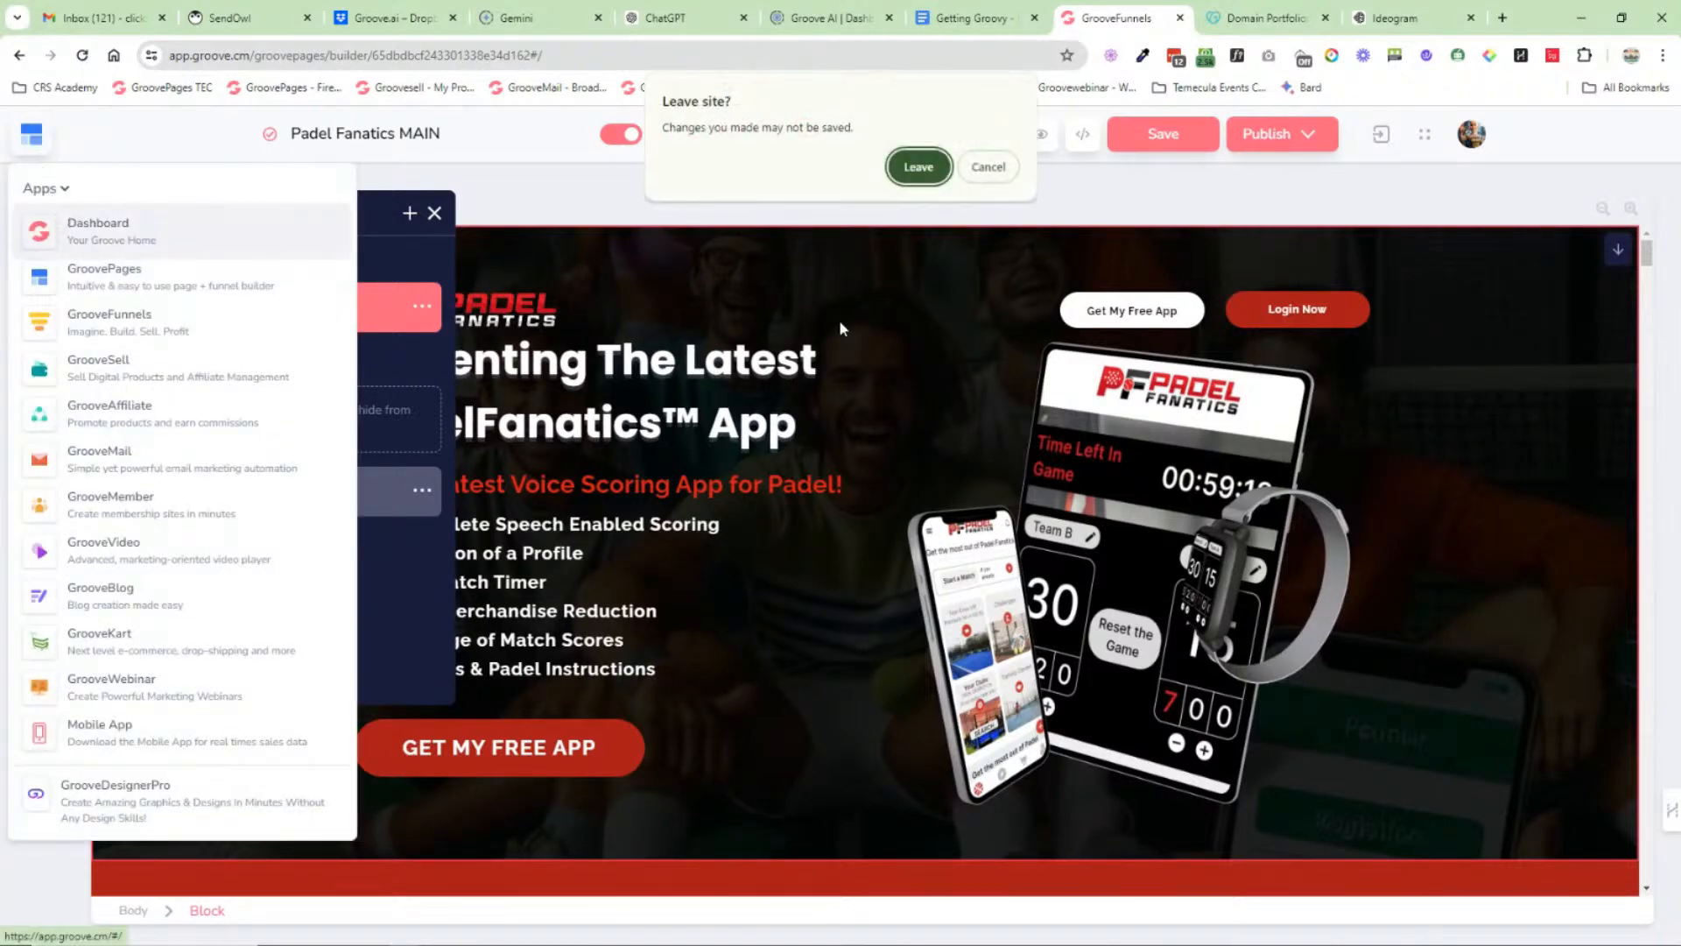
click(922, 180)
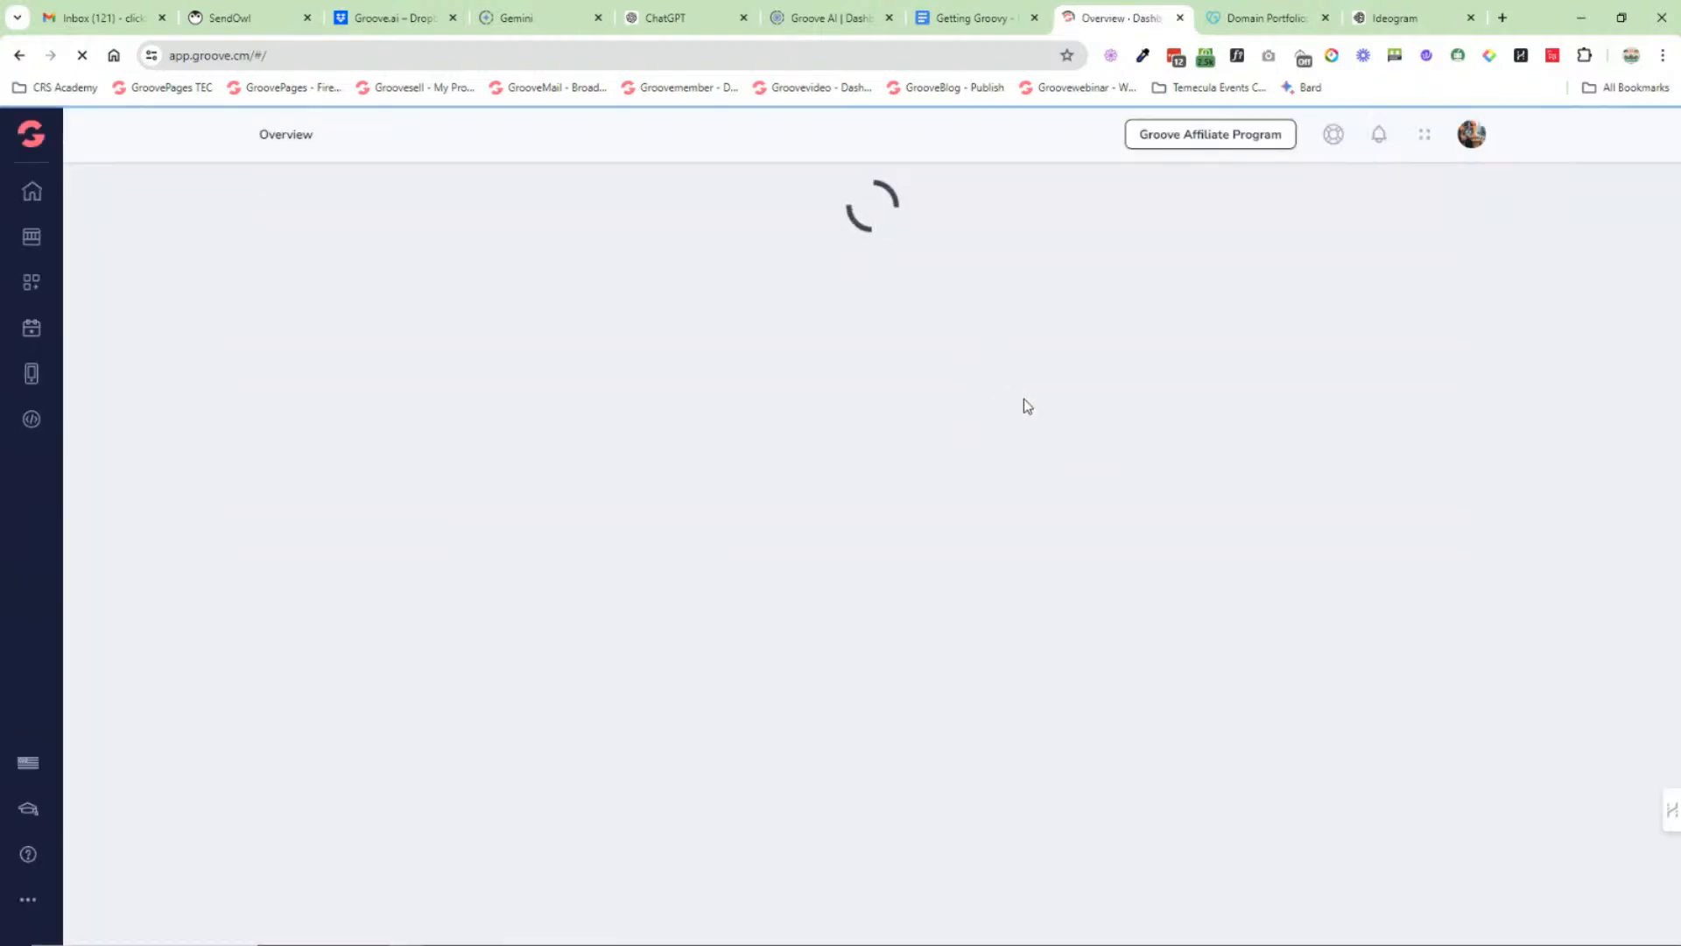
Step: Check the Getting Groovy onboarding roadmap document, and open GrooveSell from the Groove dashboard
click(986, 25)
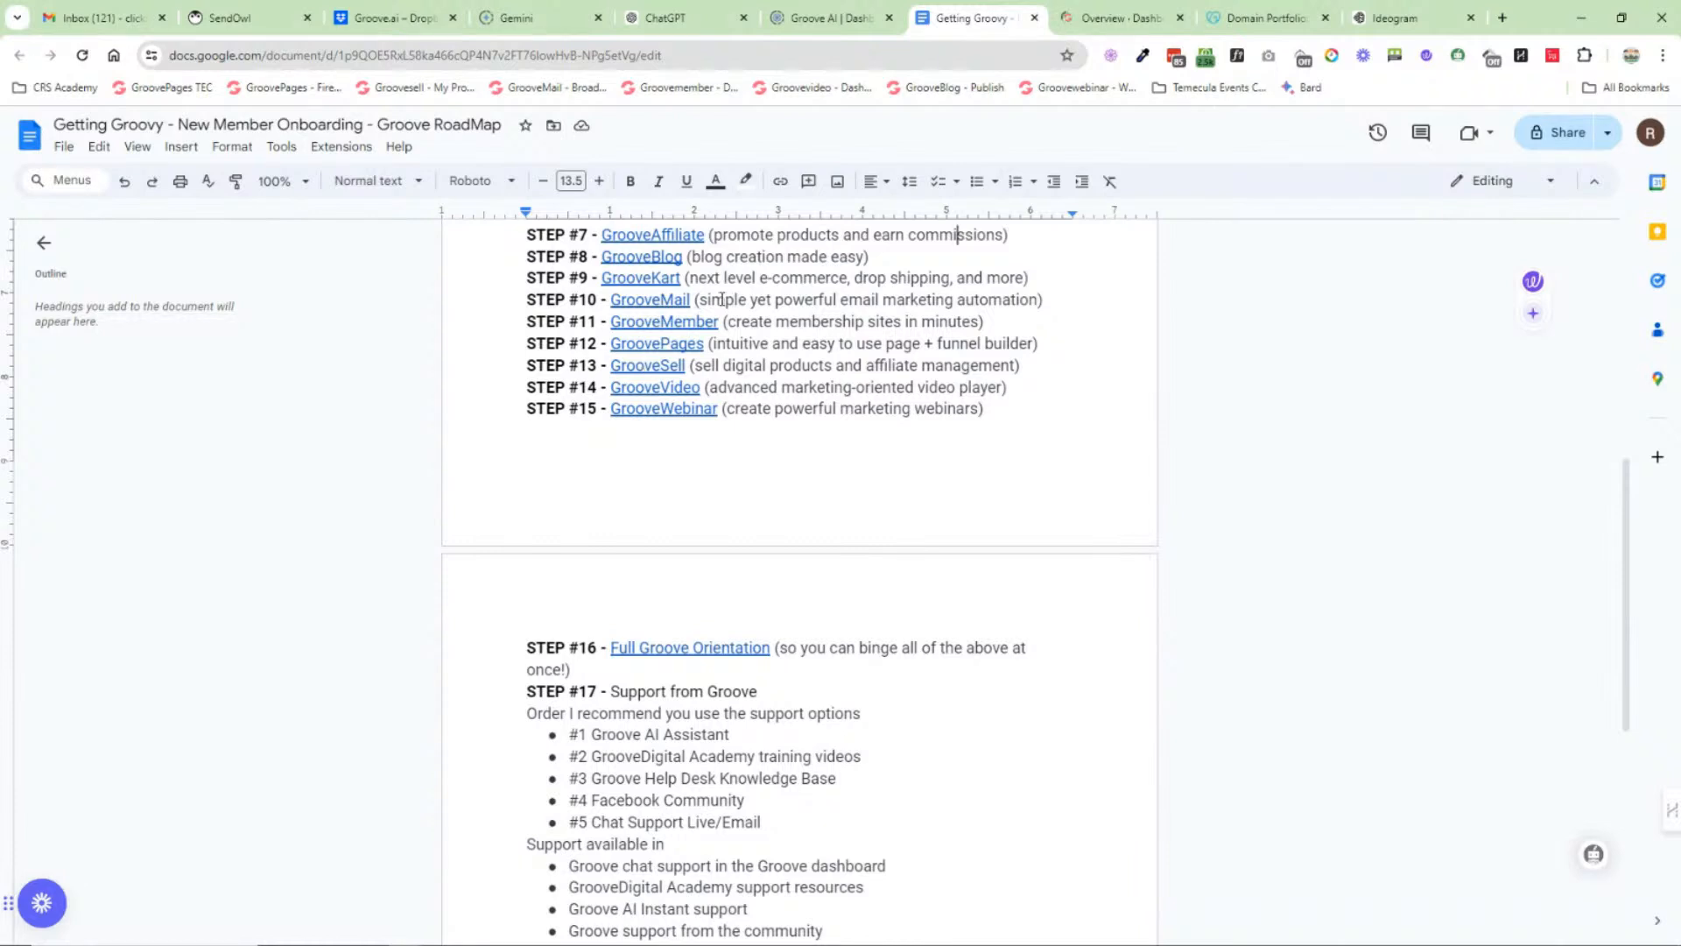
click(1113, 18)
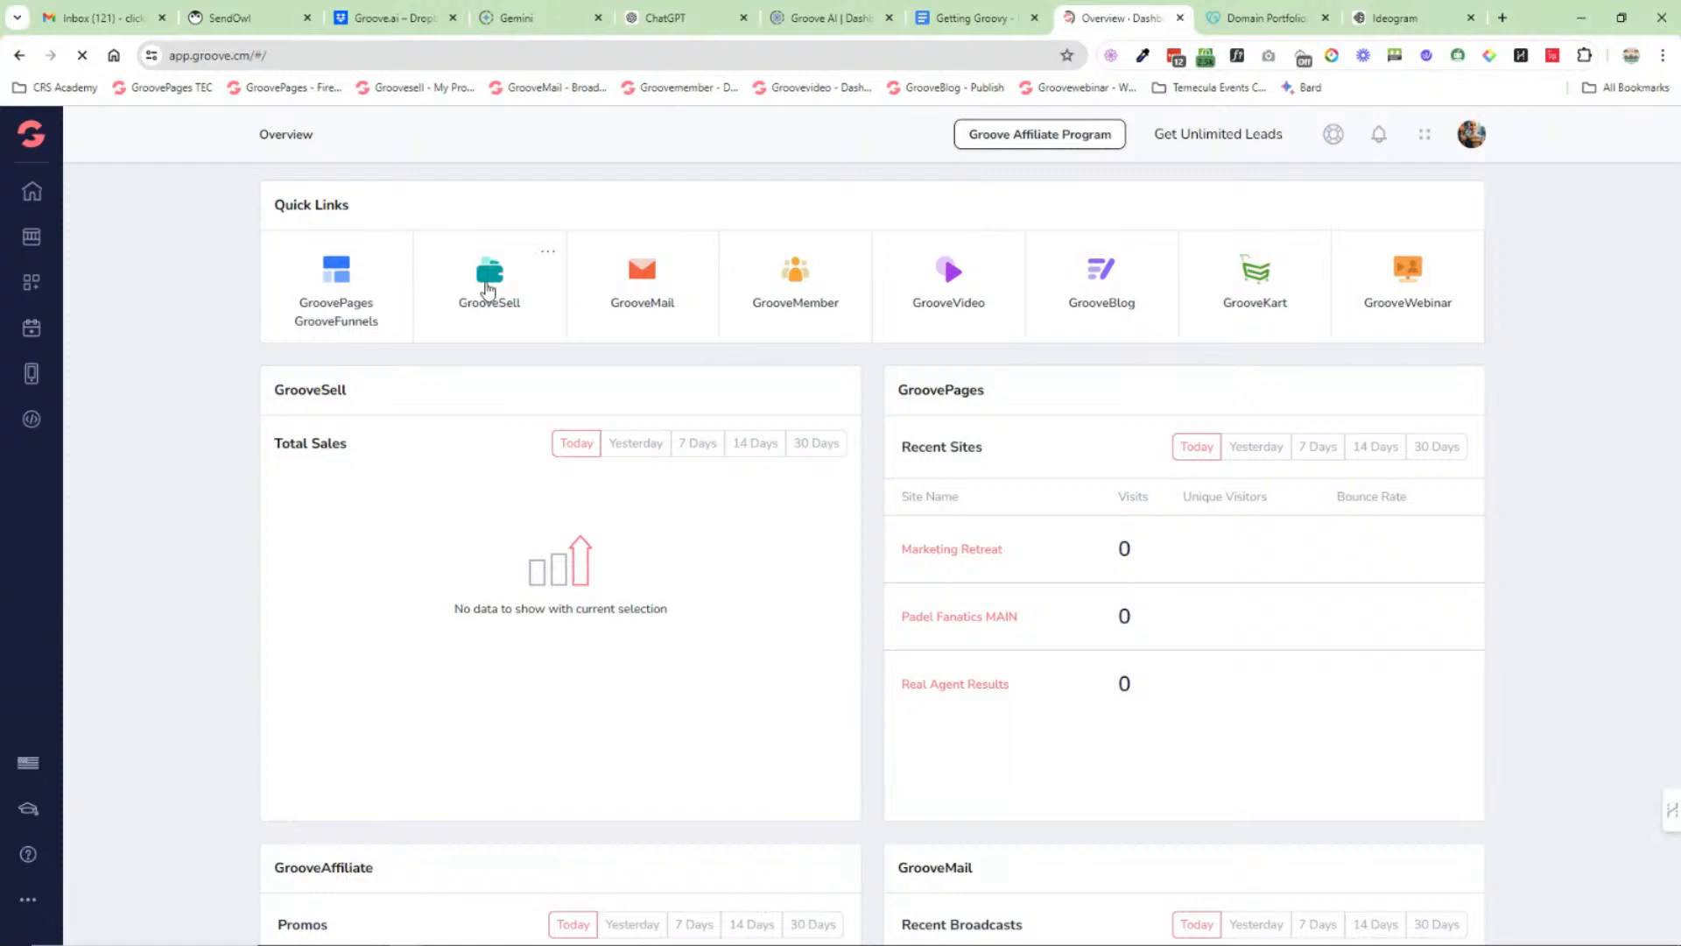
click(488, 289)
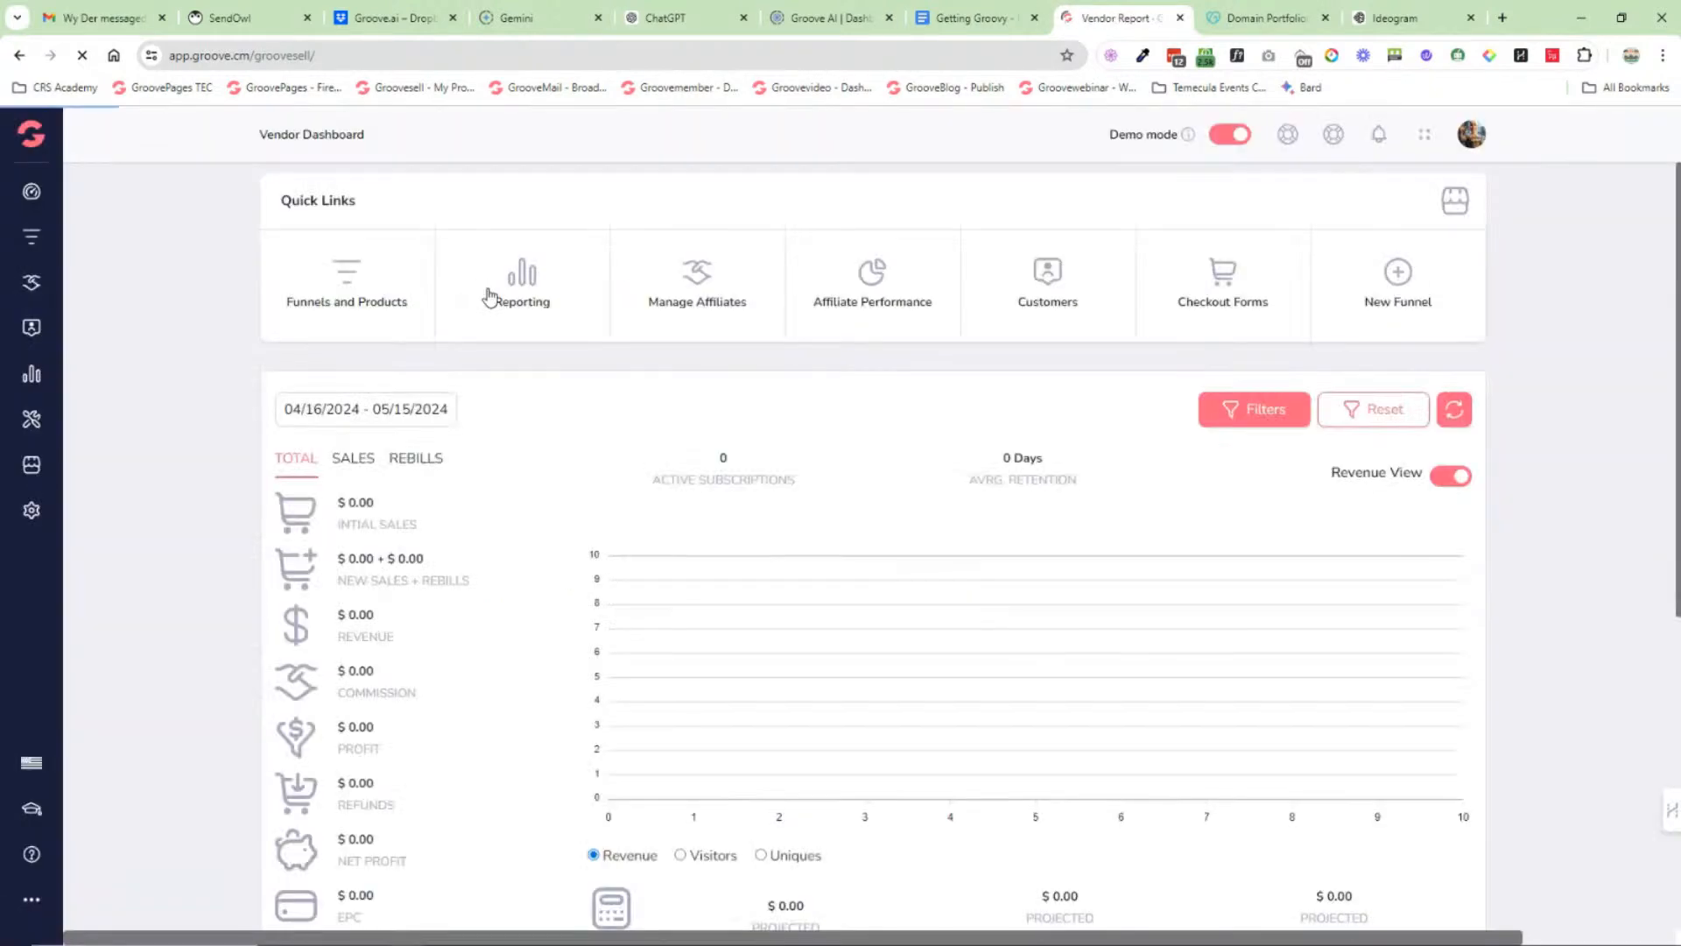
Step: Open the Group Coaching Code product's editing wizard through the second Group Coaching Code funnel in the product funnels list
click(34, 239)
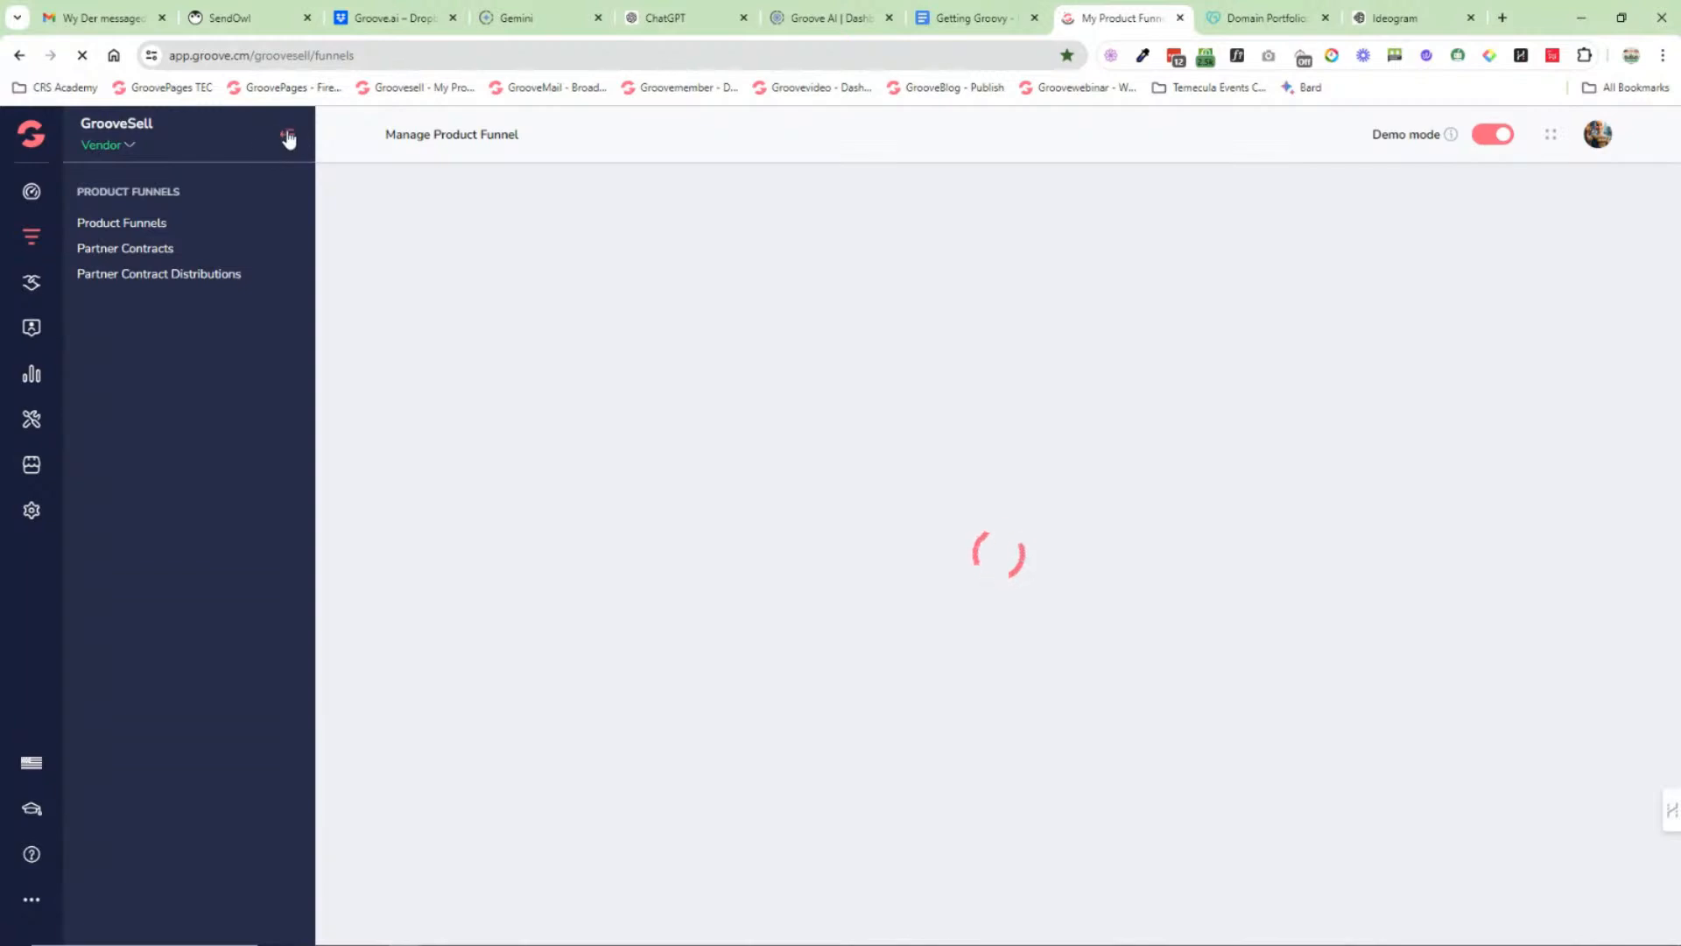
click(288, 135)
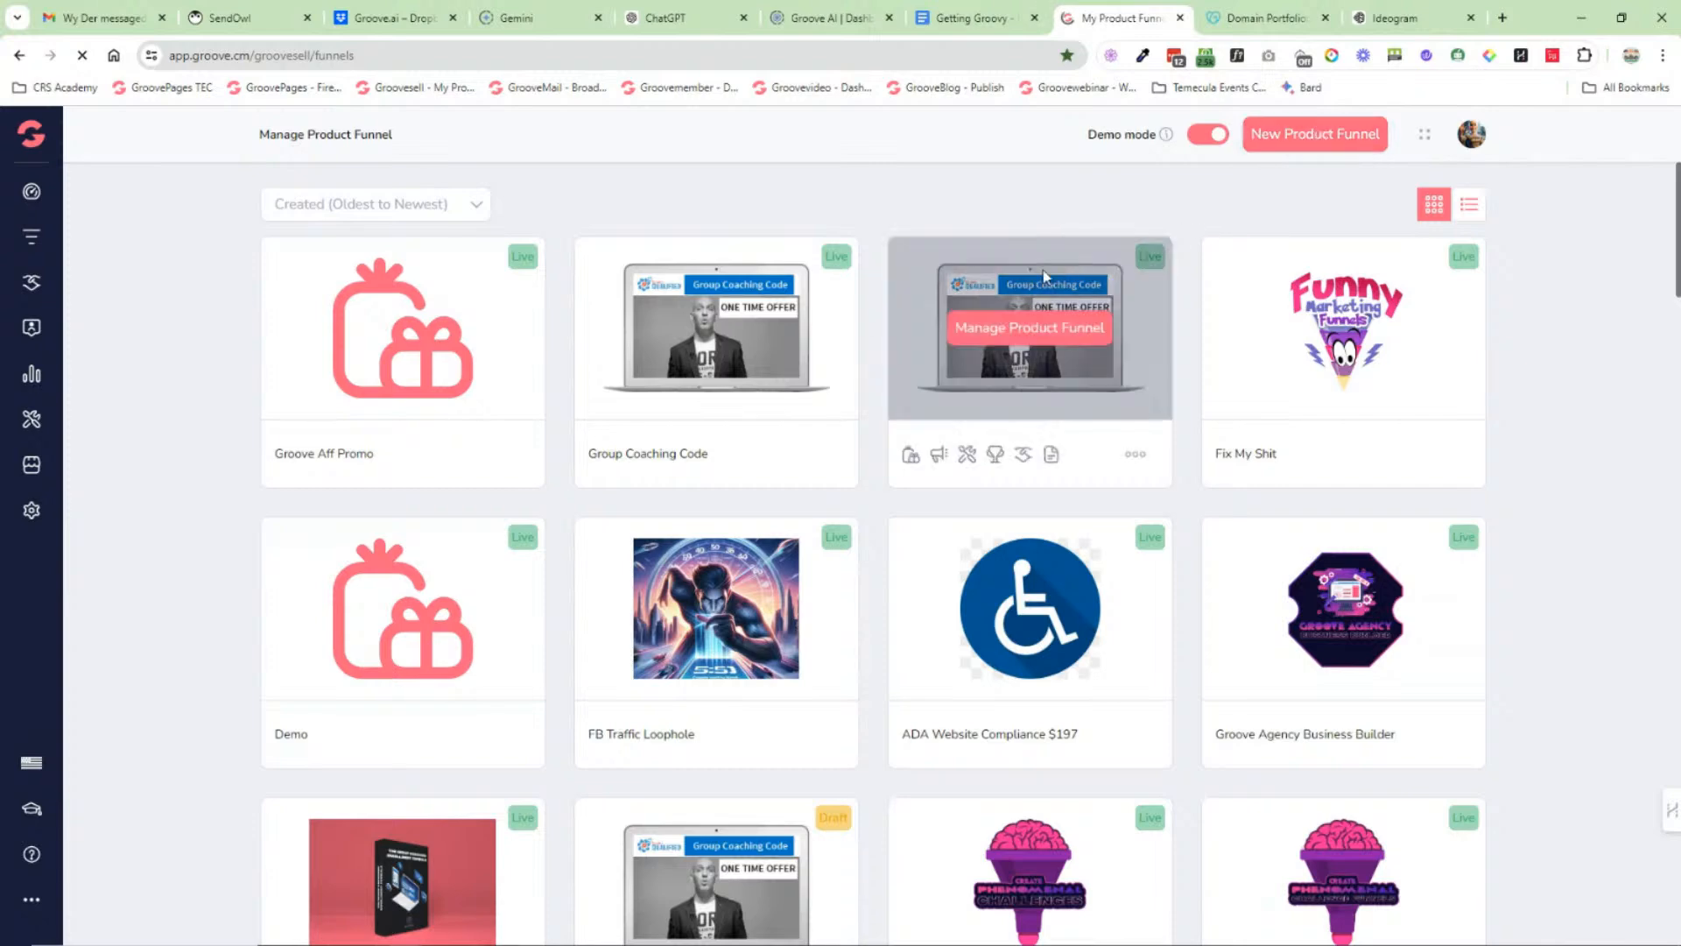
click(1008, 330)
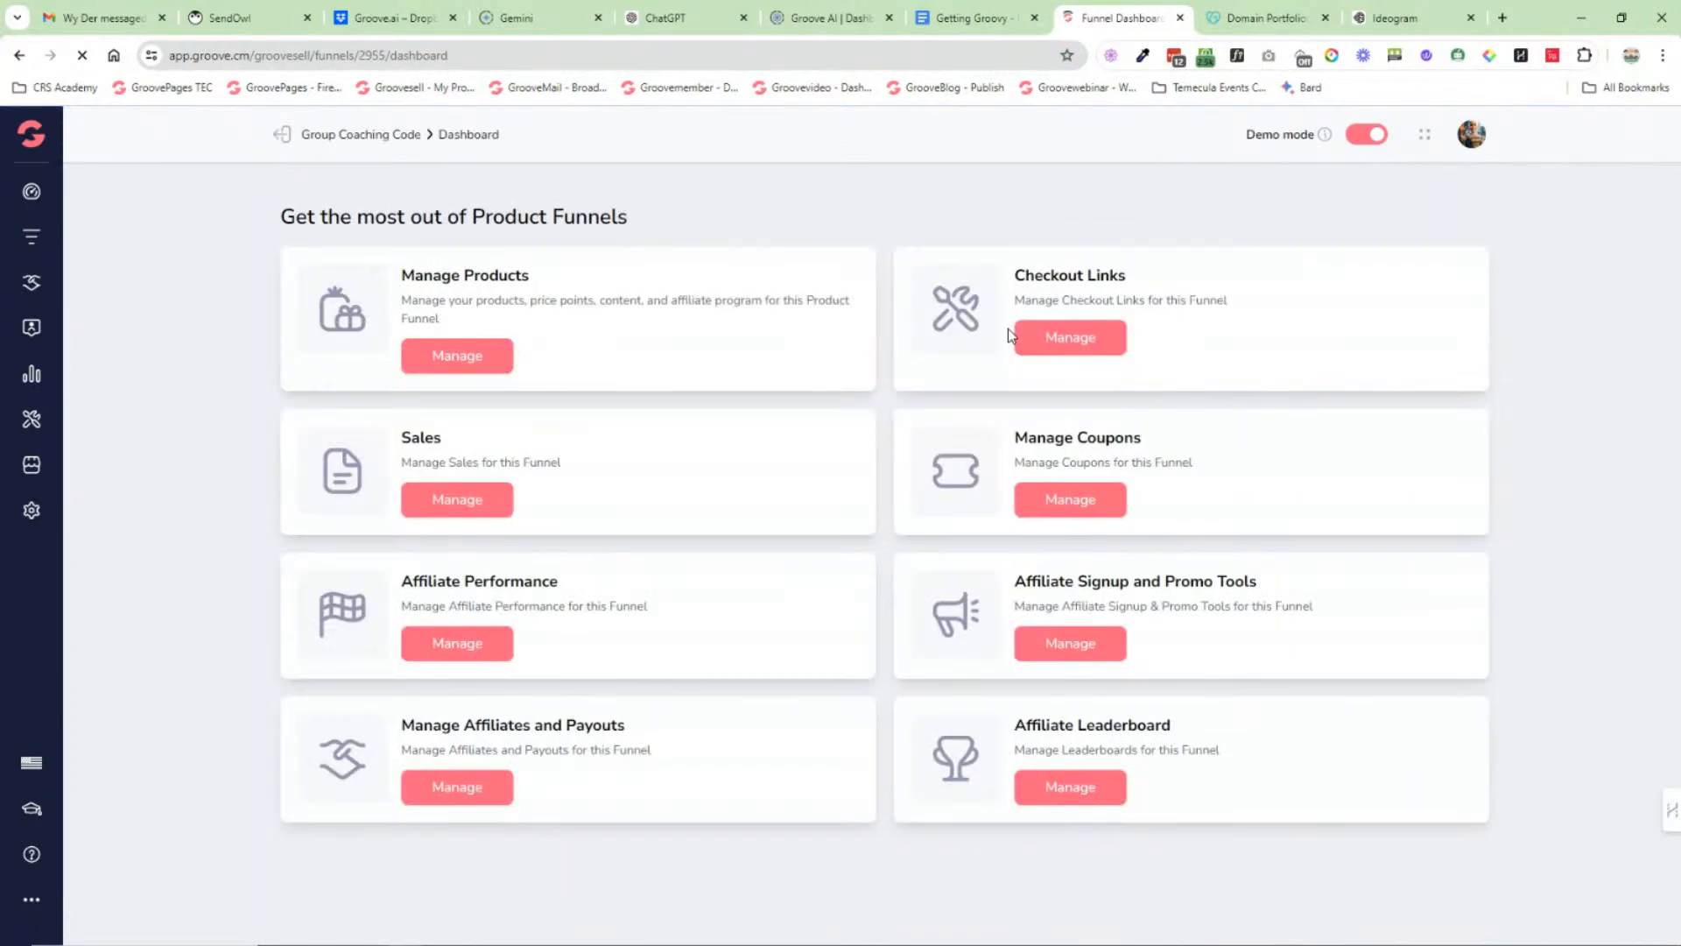
click(444, 364)
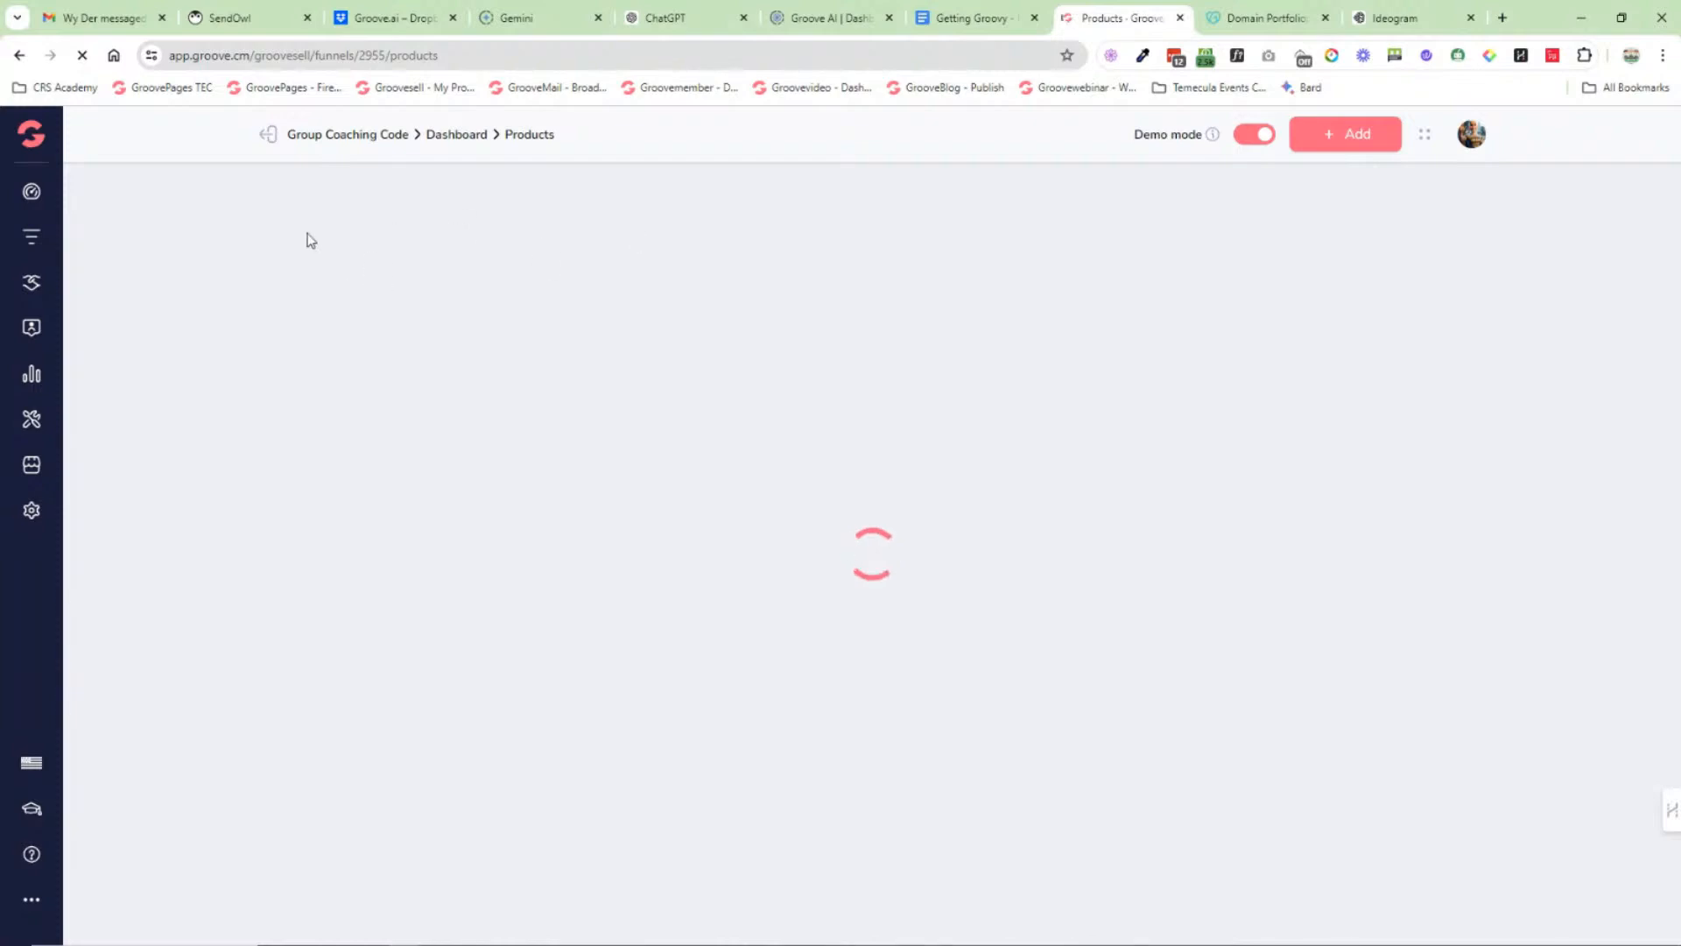
click(409, 399)
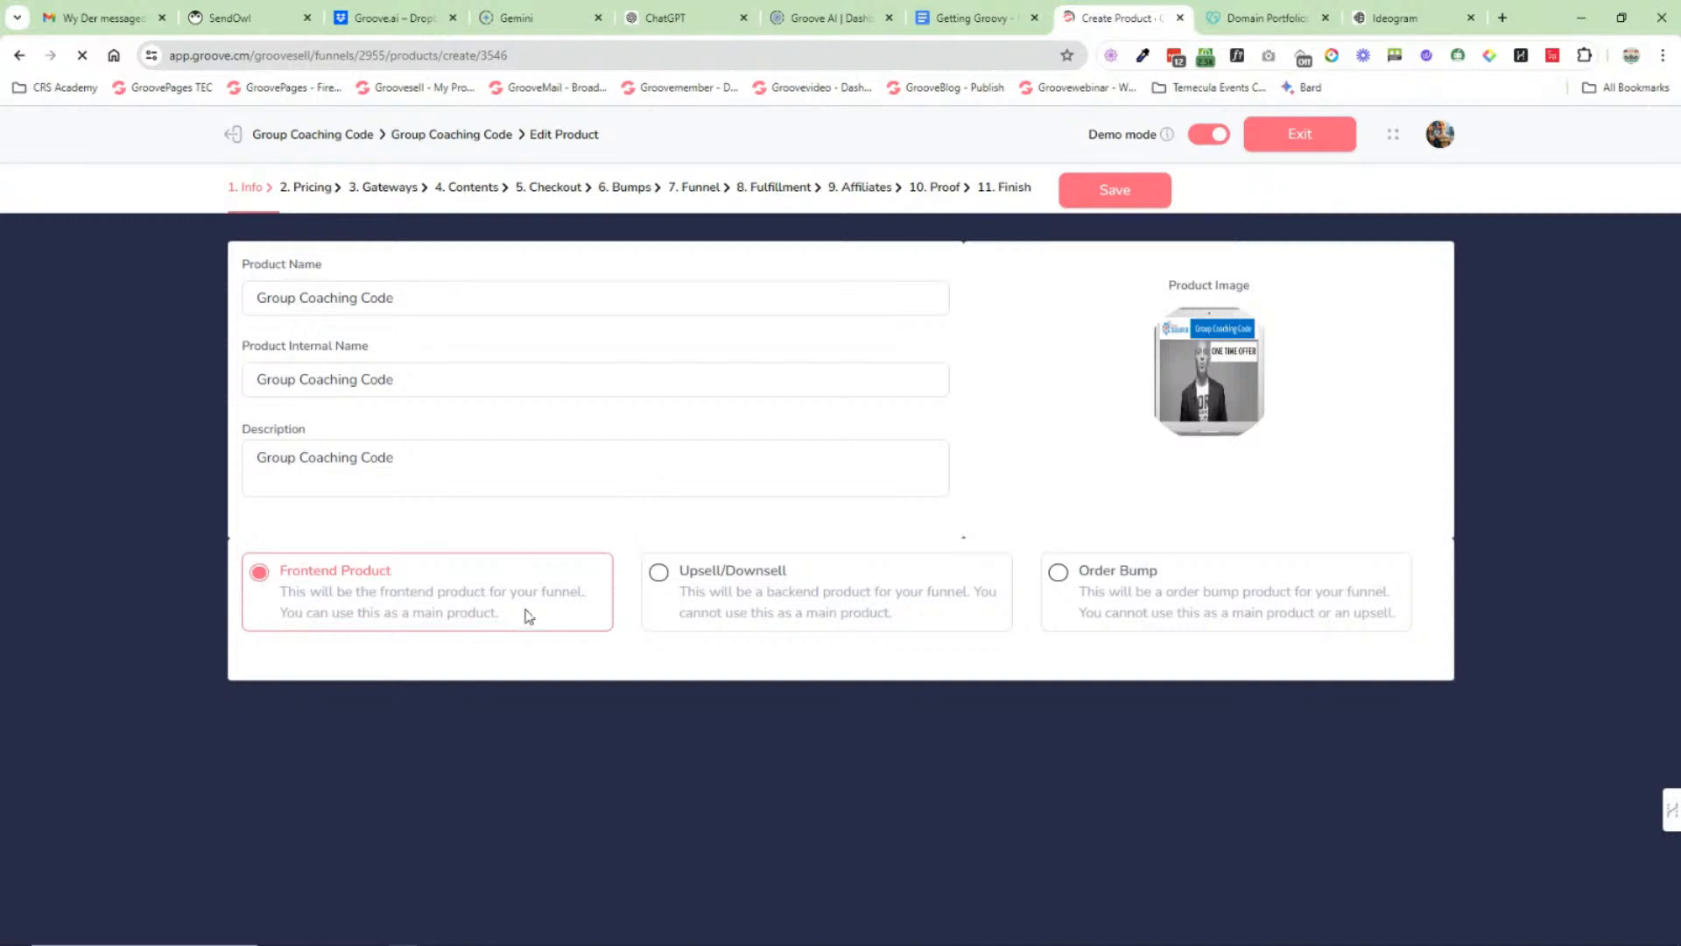
Step: Point out the product's image, name, internal name and description fields on the Info stage
mouse_move(1223, 359)
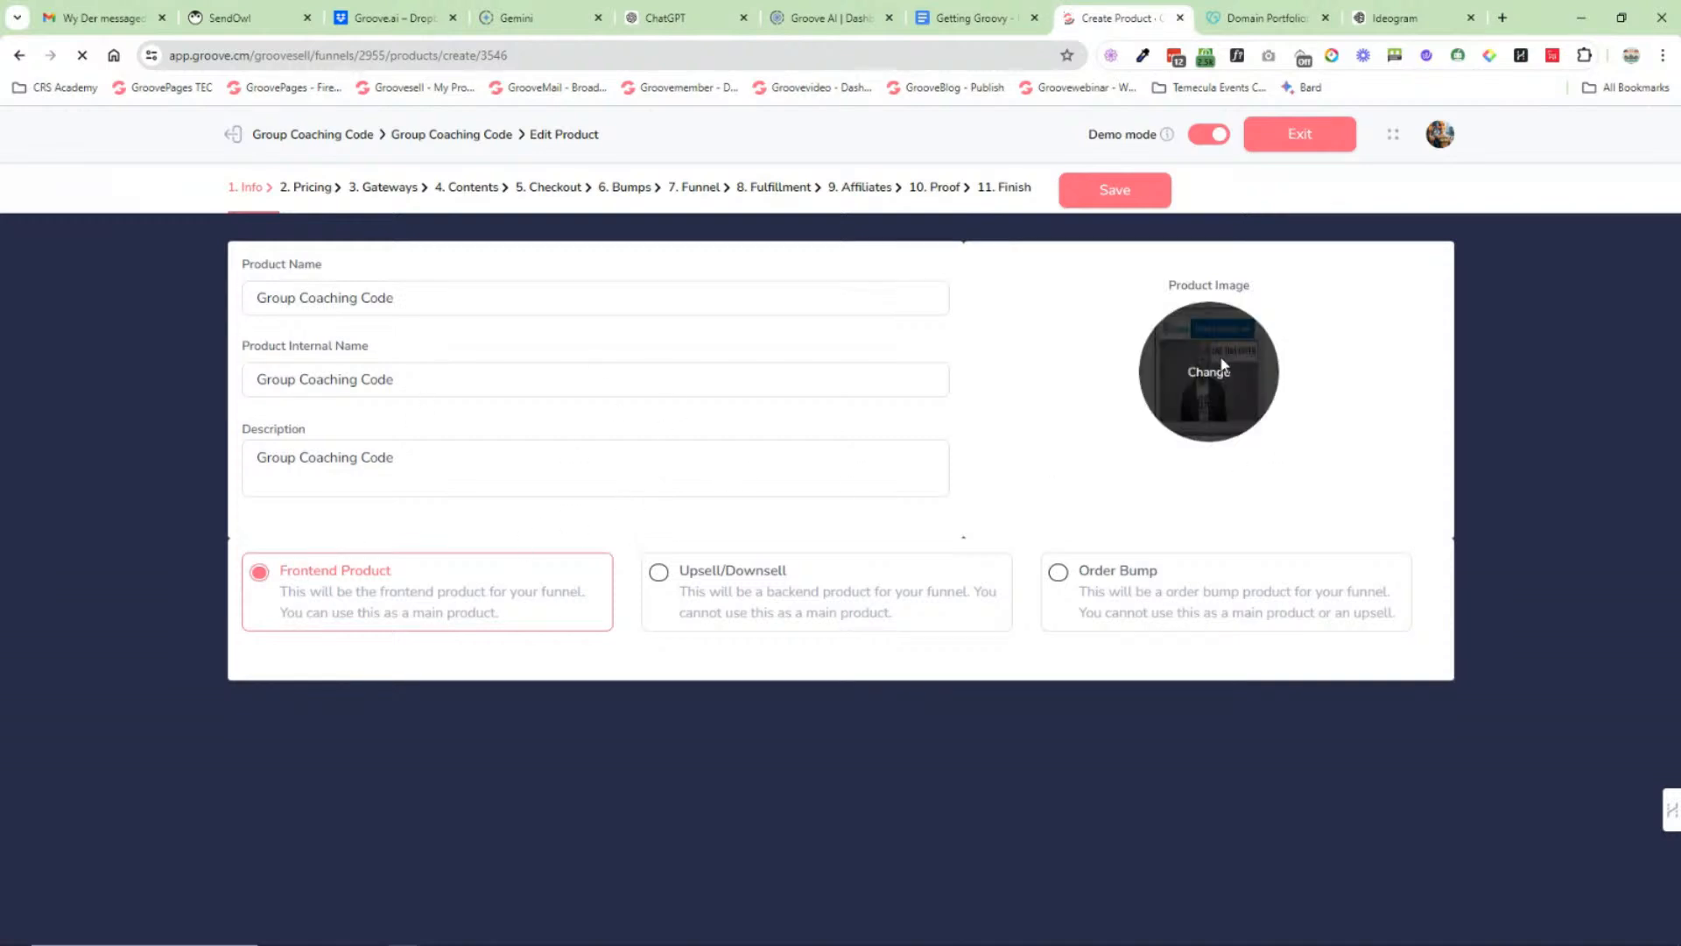
triple_click(357, 299)
triple_click(369, 380)
double_click(385, 457)
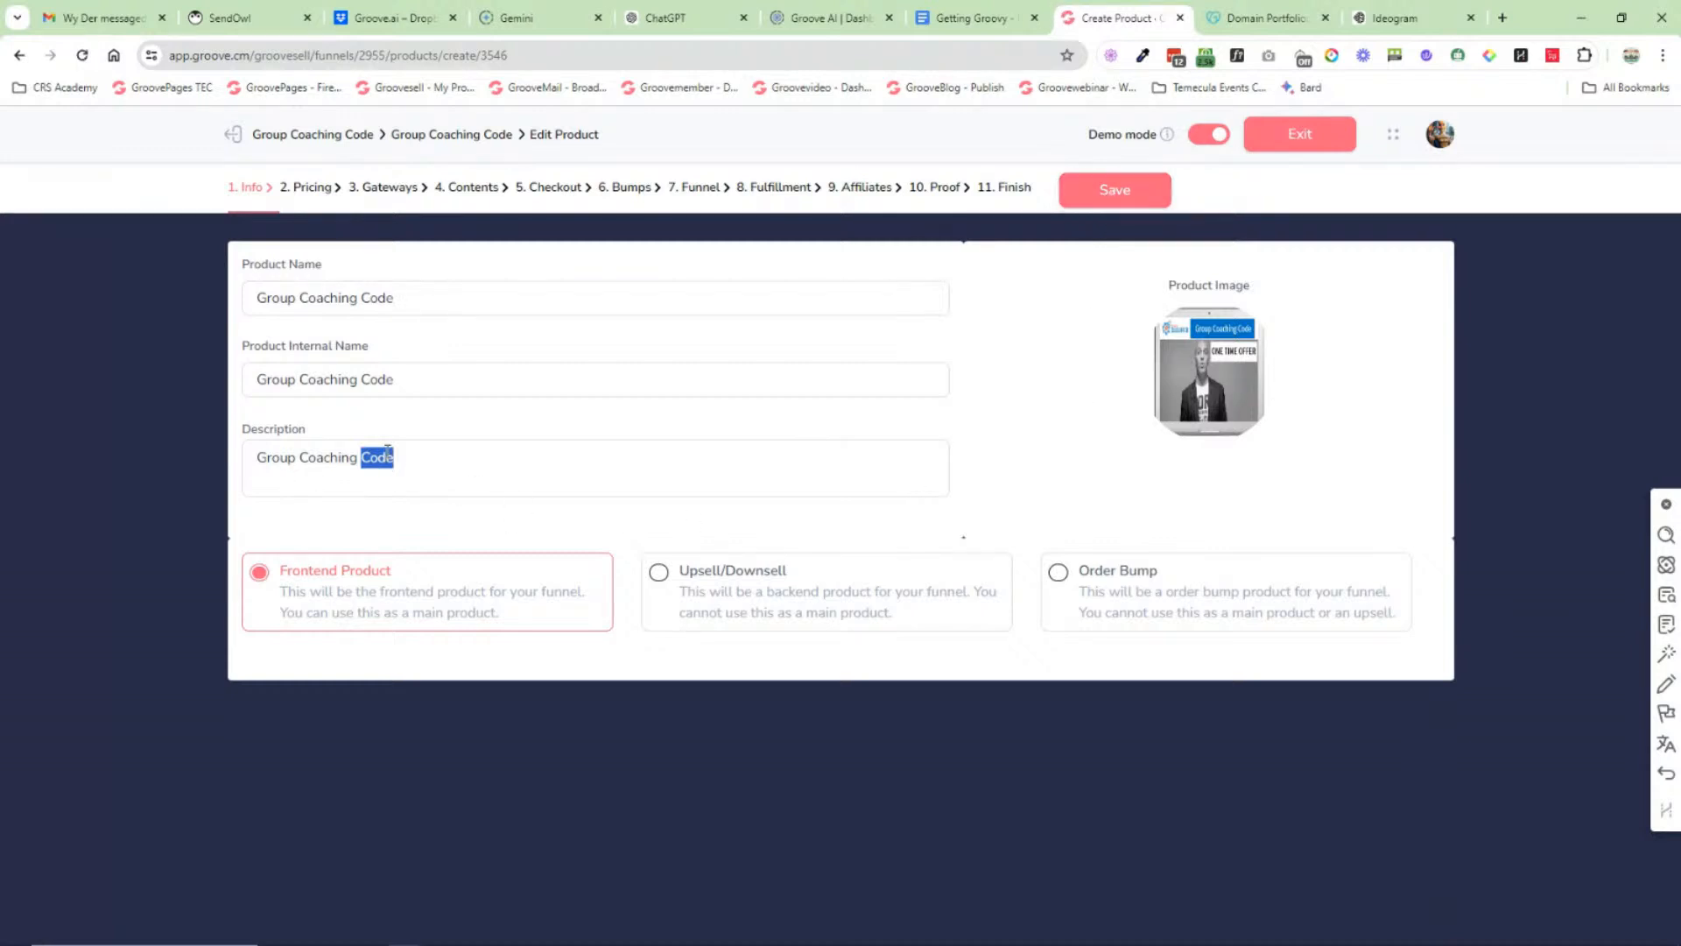
triple_click(418, 470)
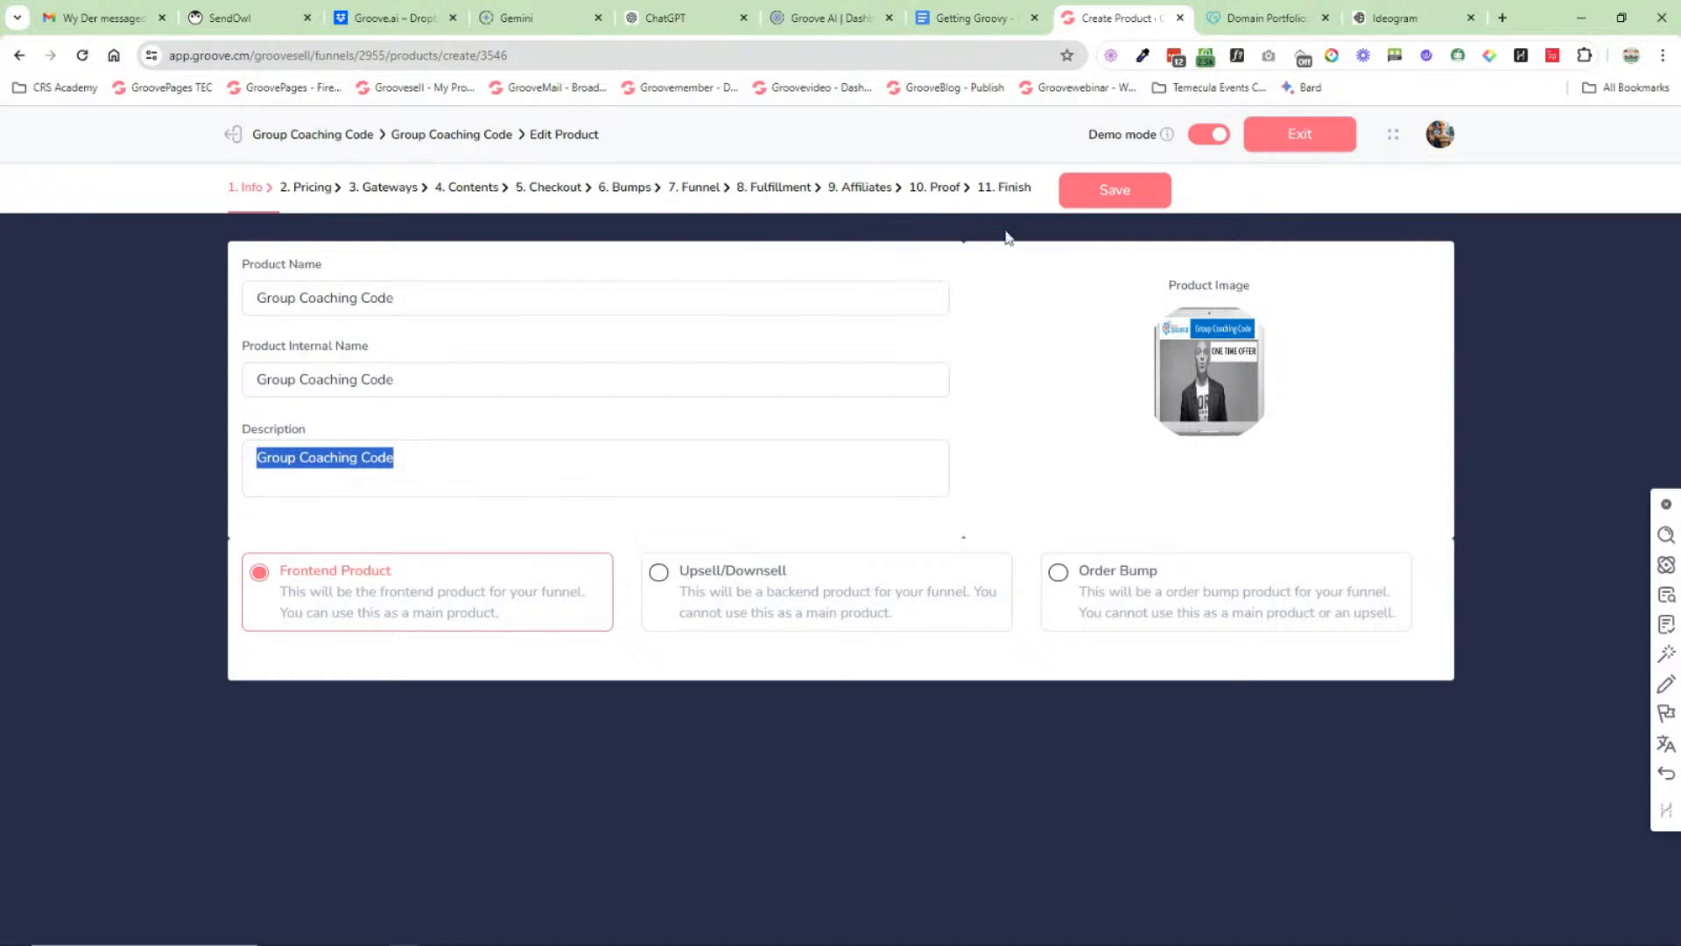
Step: Look over the product's Pricing stage, including the price point fields, the billing types and the price
click(308, 193)
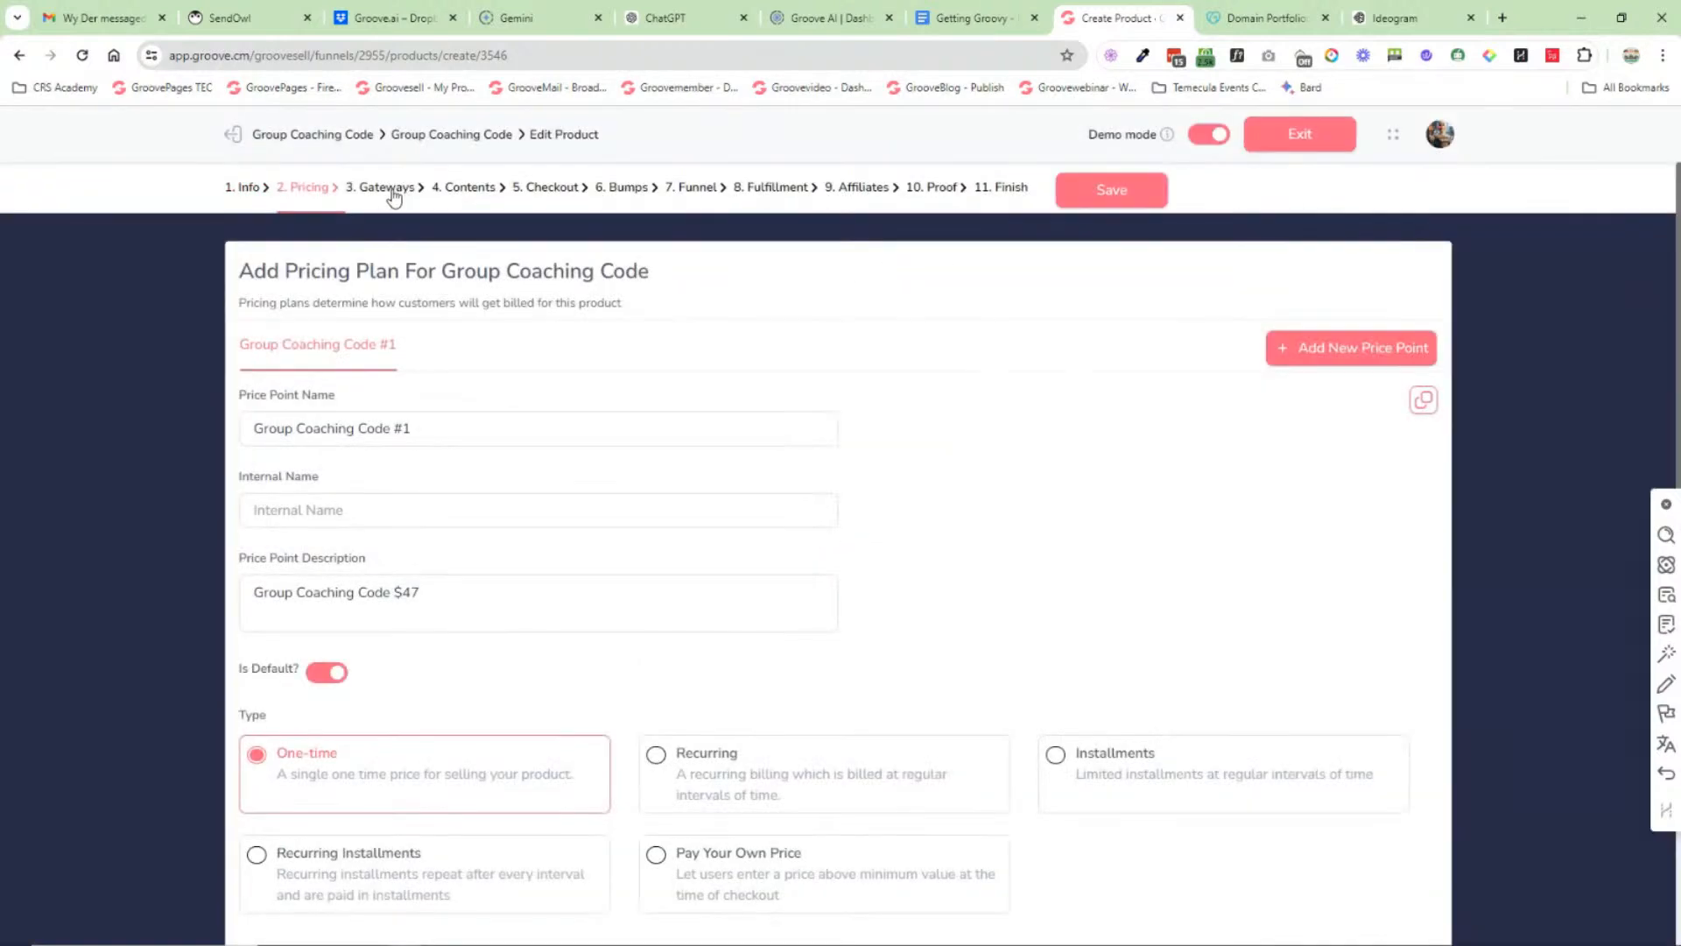
click(396, 191)
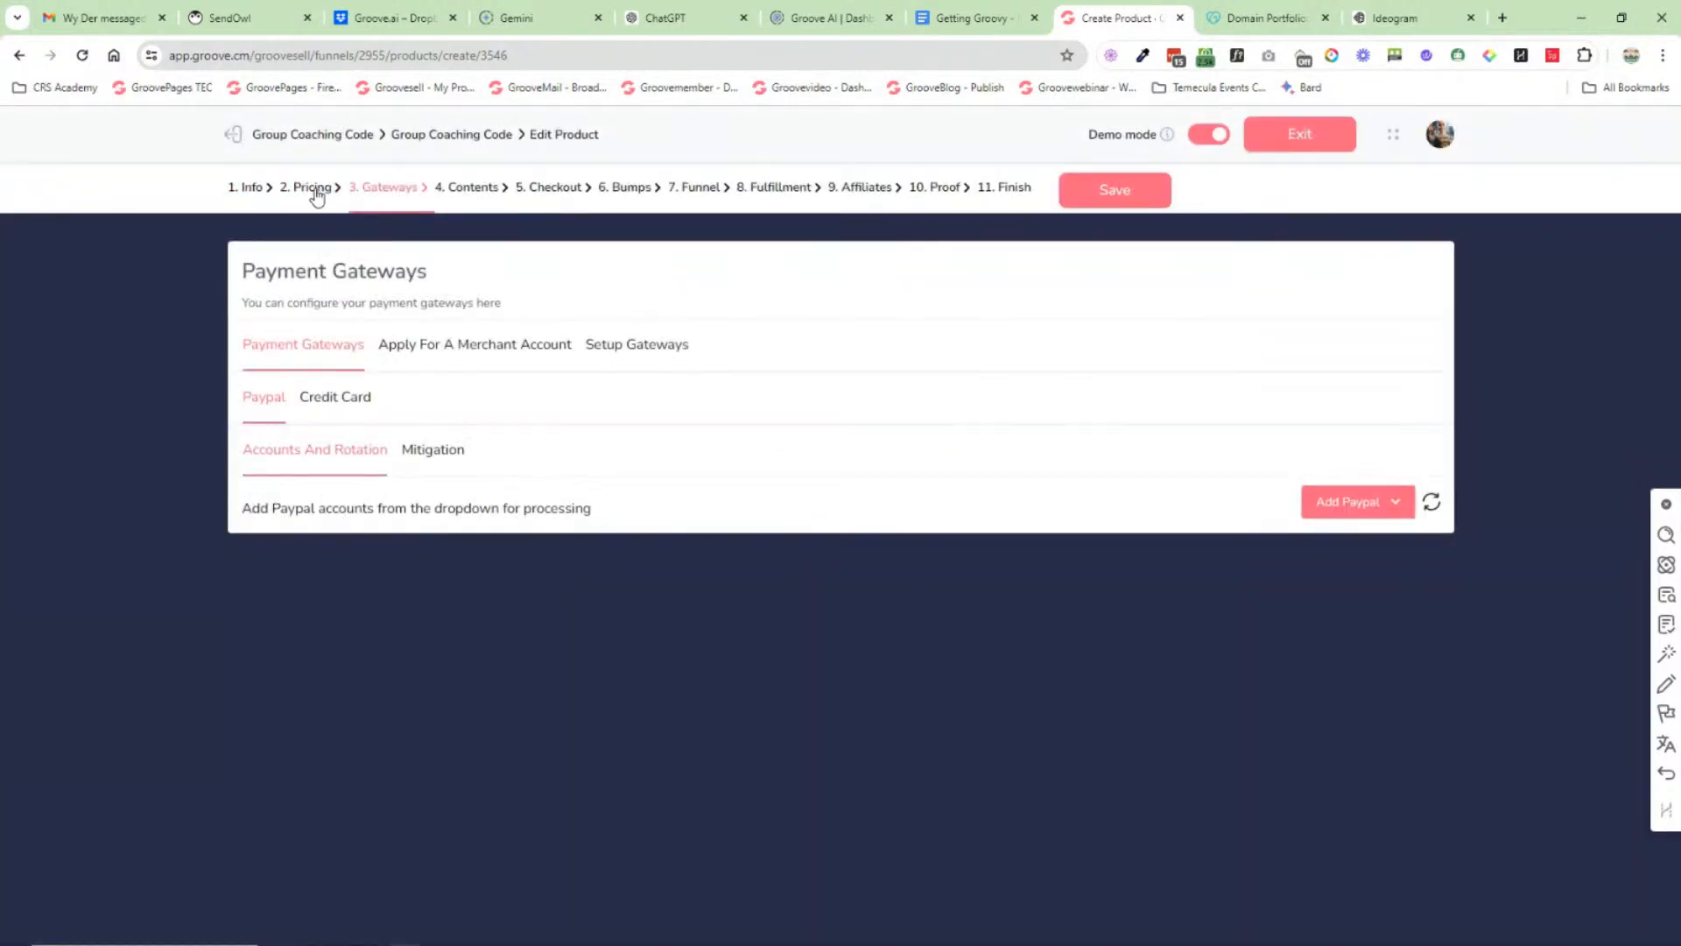
click(313, 188)
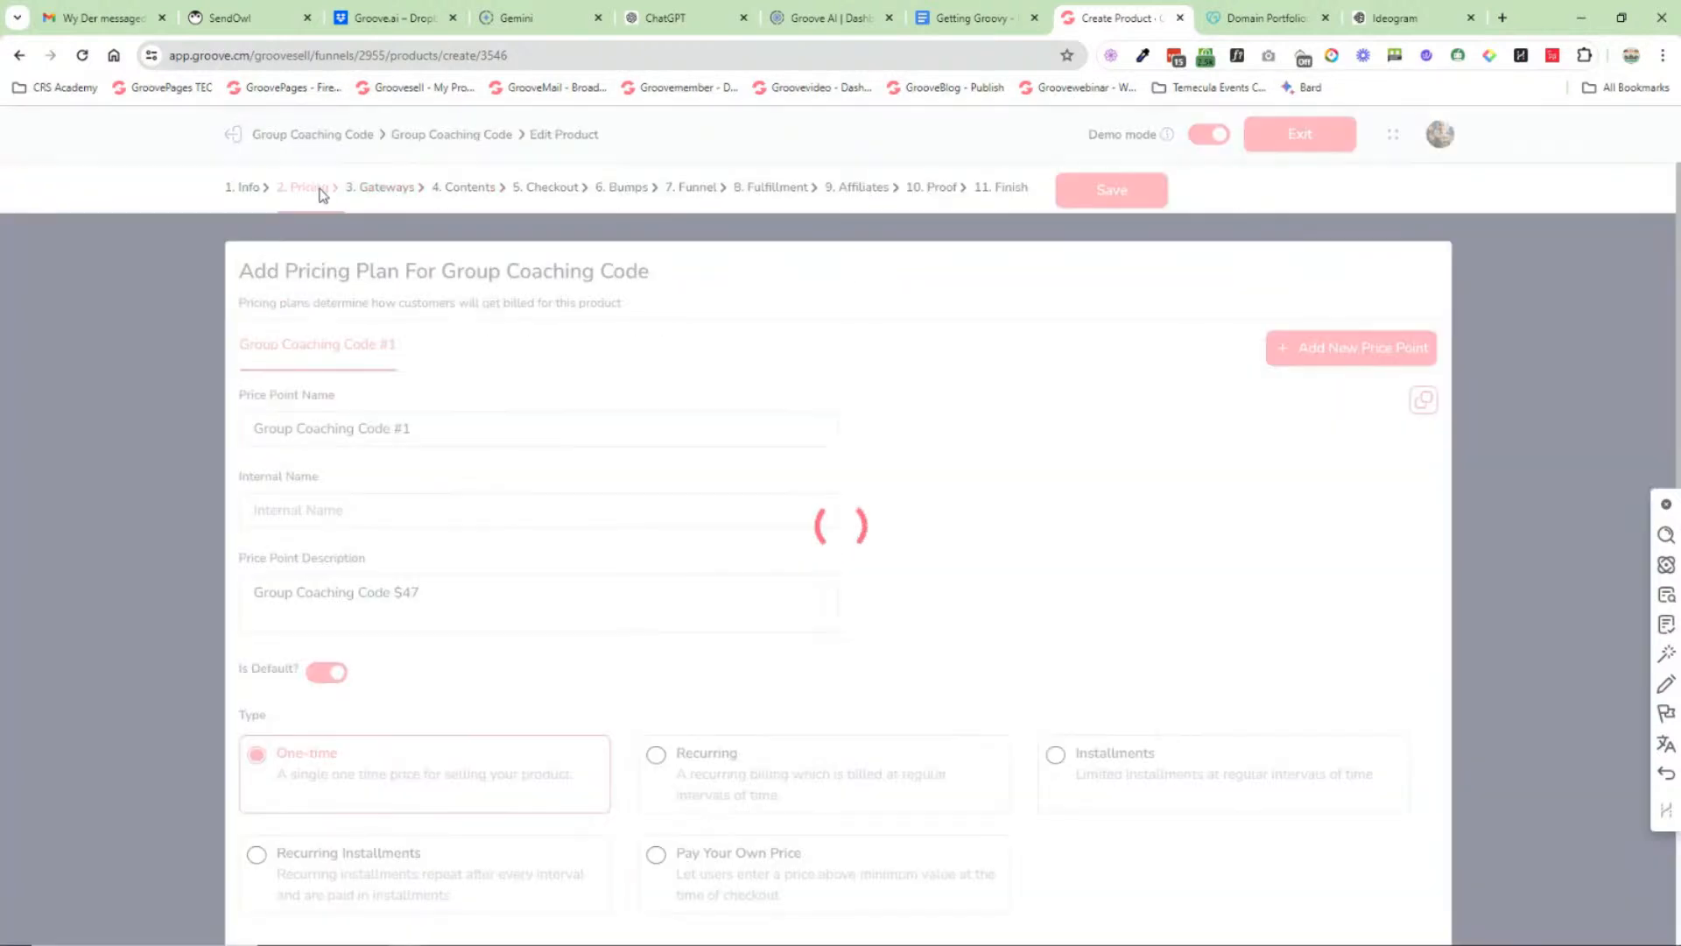
scroll(712, 424, down, 2)
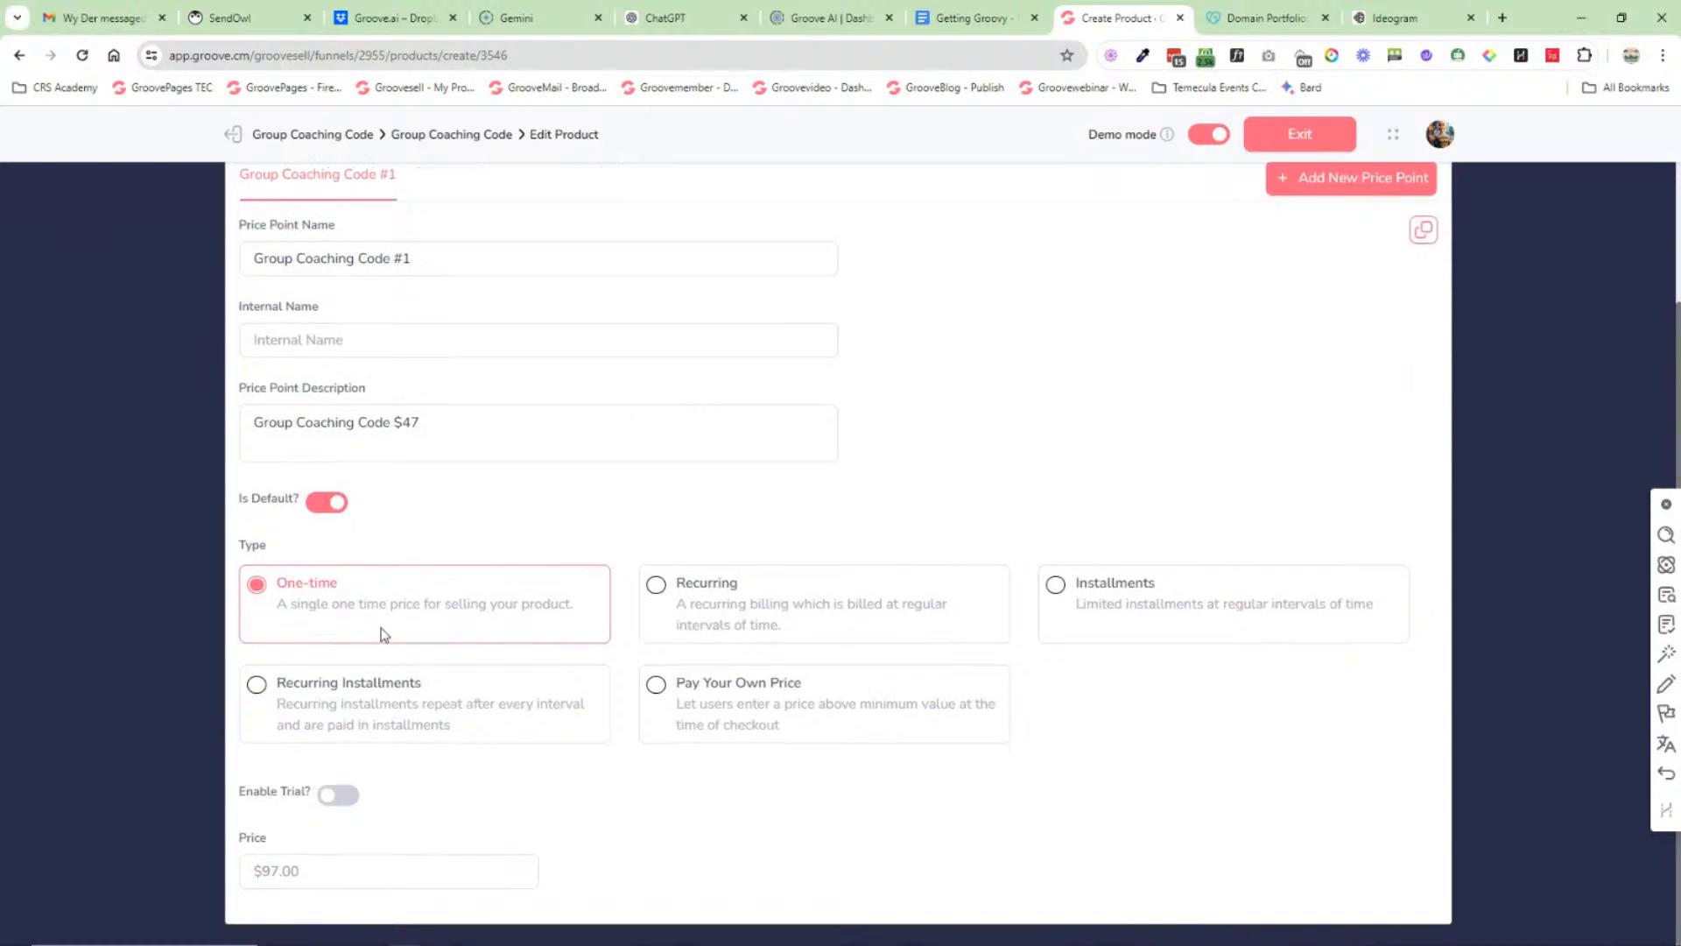
scroll(574, 552, up, 2)
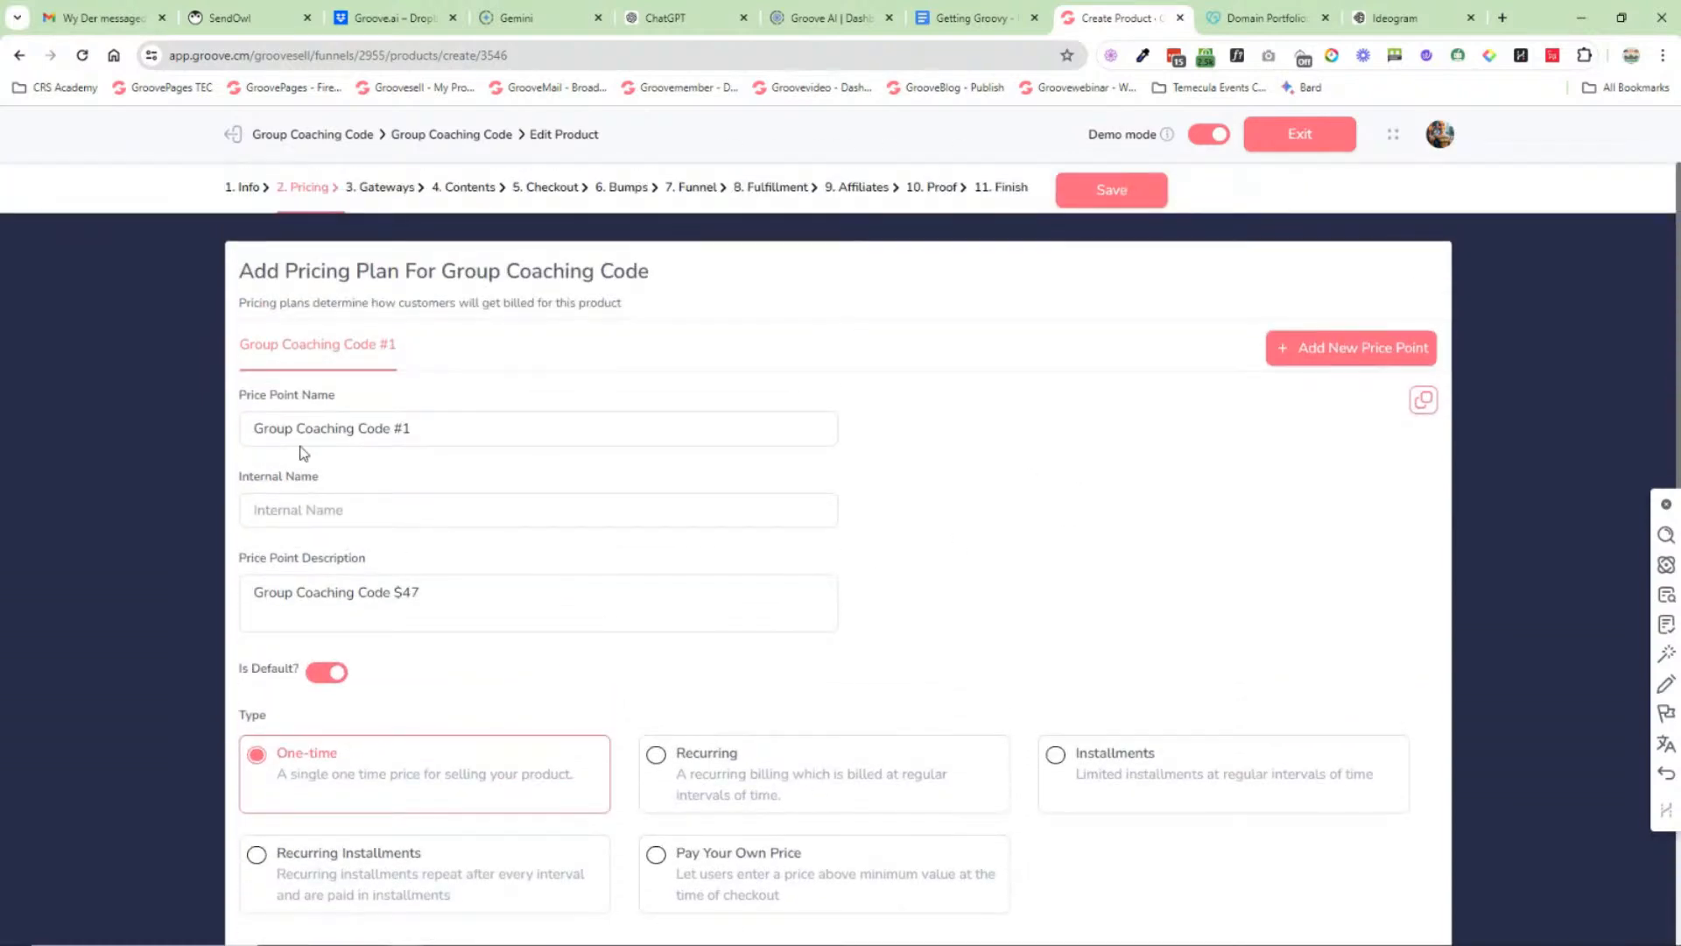
scroll(303, 455, down, 1)
scroll(1007, 365, up, 1)
Step: Go through the product's Gateways, Contents, Checkout, Bumps, Funnel and Fulfillment stages
click(385, 188)
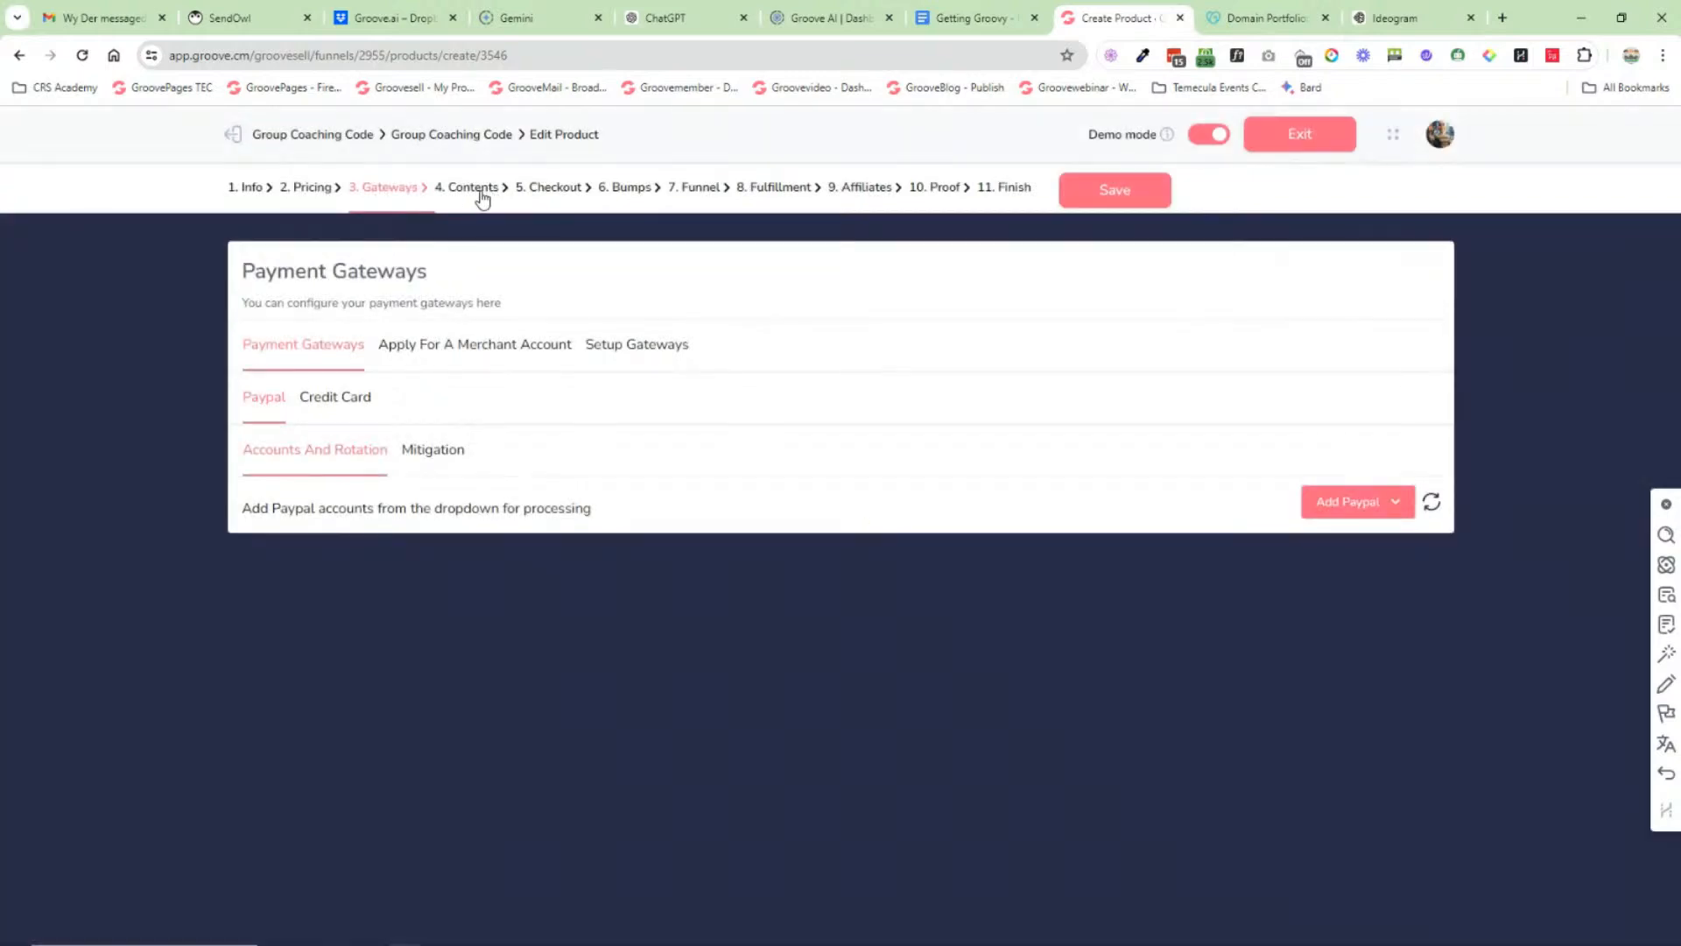
click(491, 189)
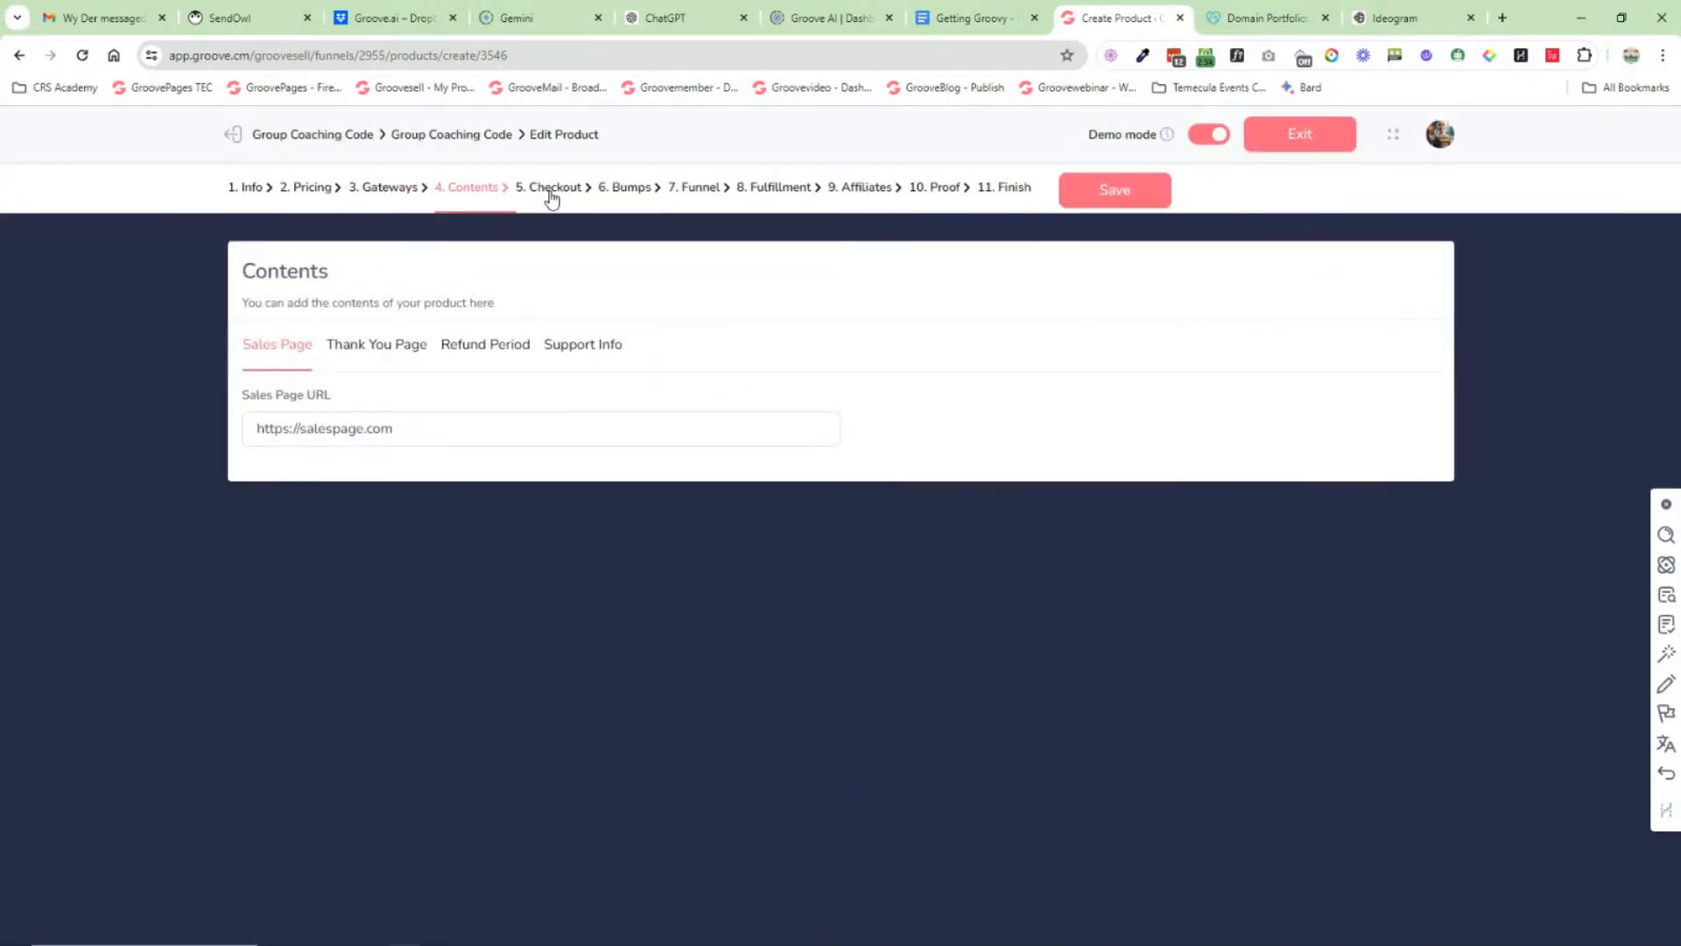
click(552, 192)
click(627, 191)
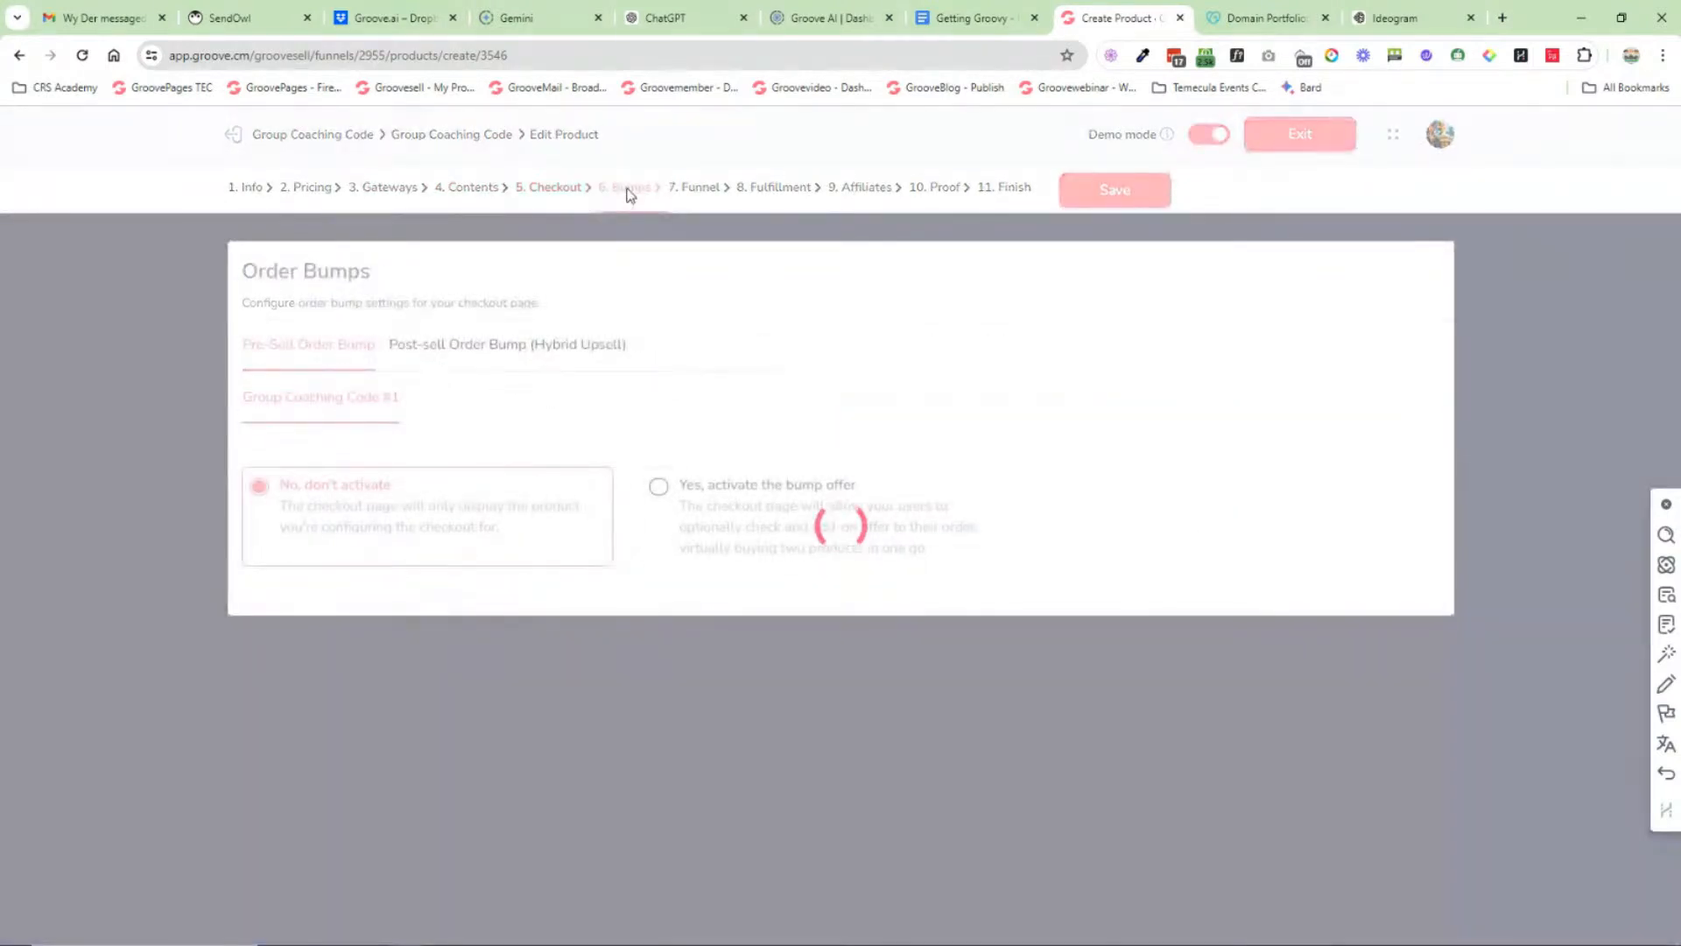
click(697, 193)
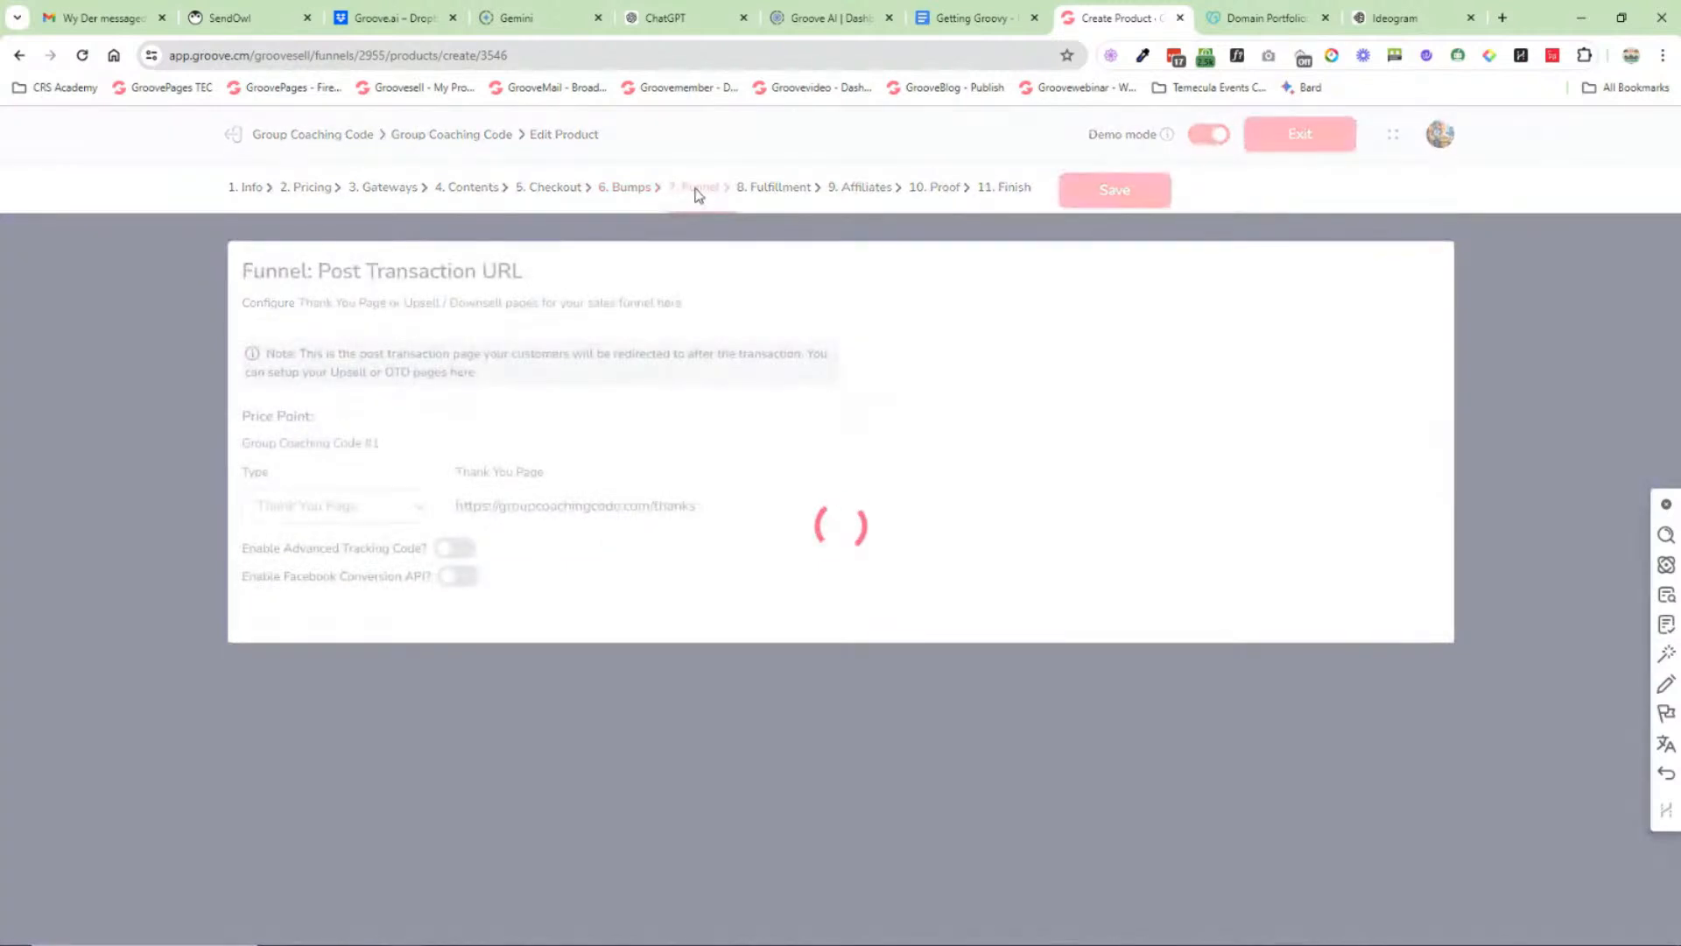
click(788, 190)
drag(894, 190, 1147, 192)
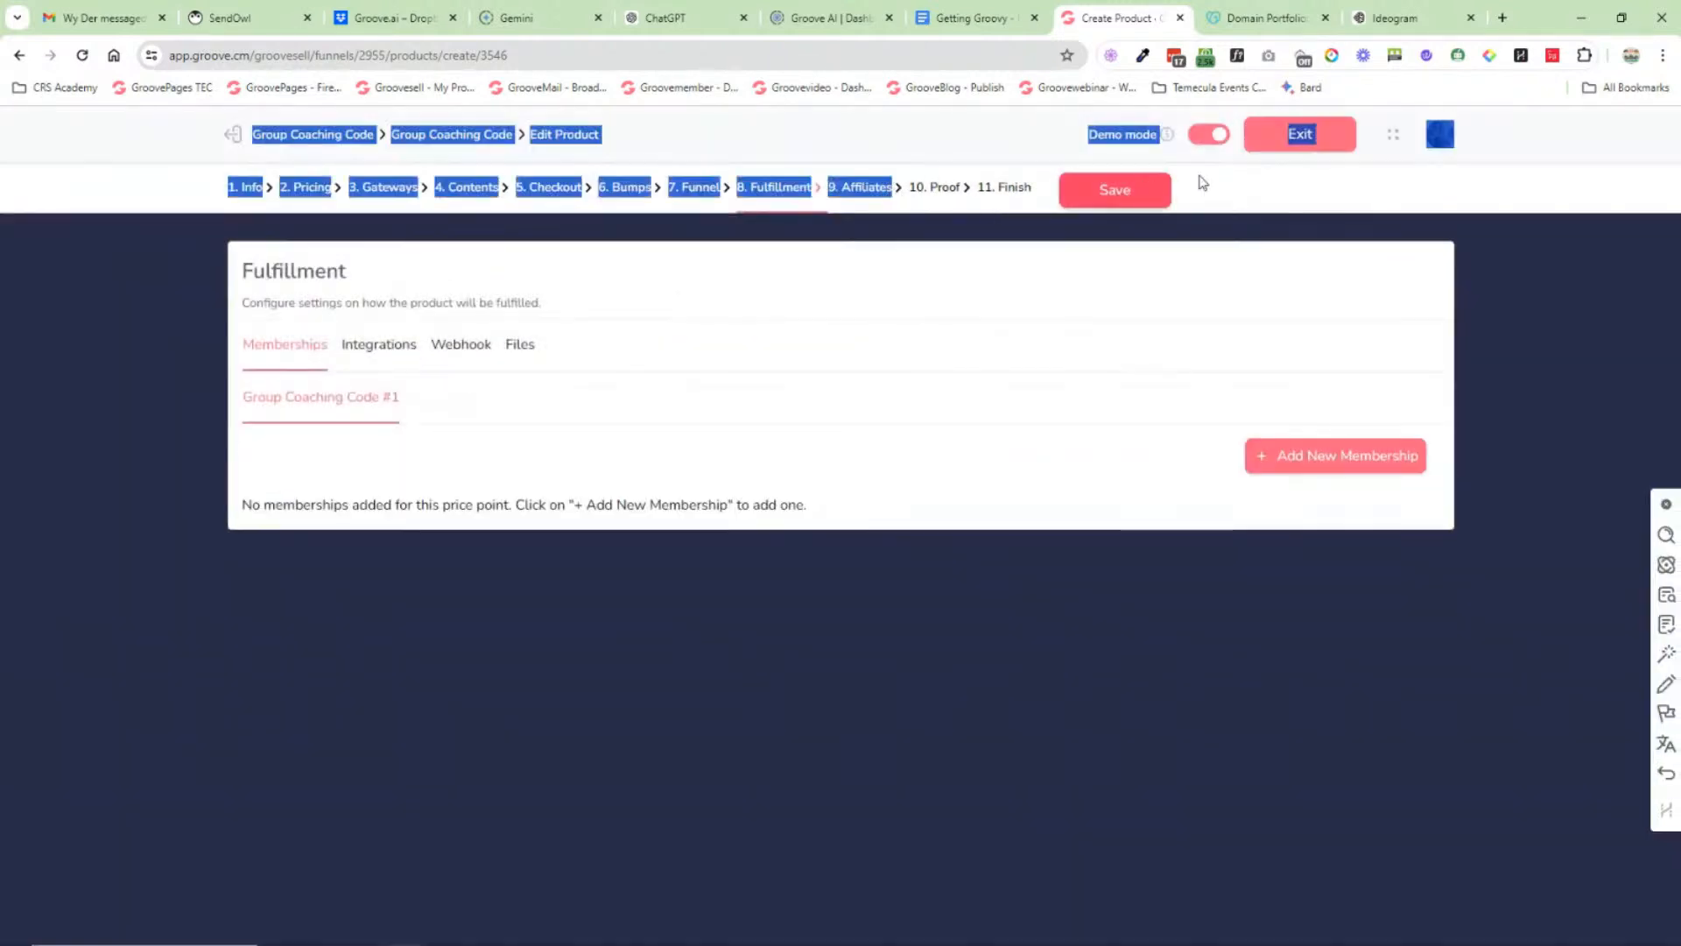
Step: Exit the product wizard and return to the list of product funnels
click(1316, 137)
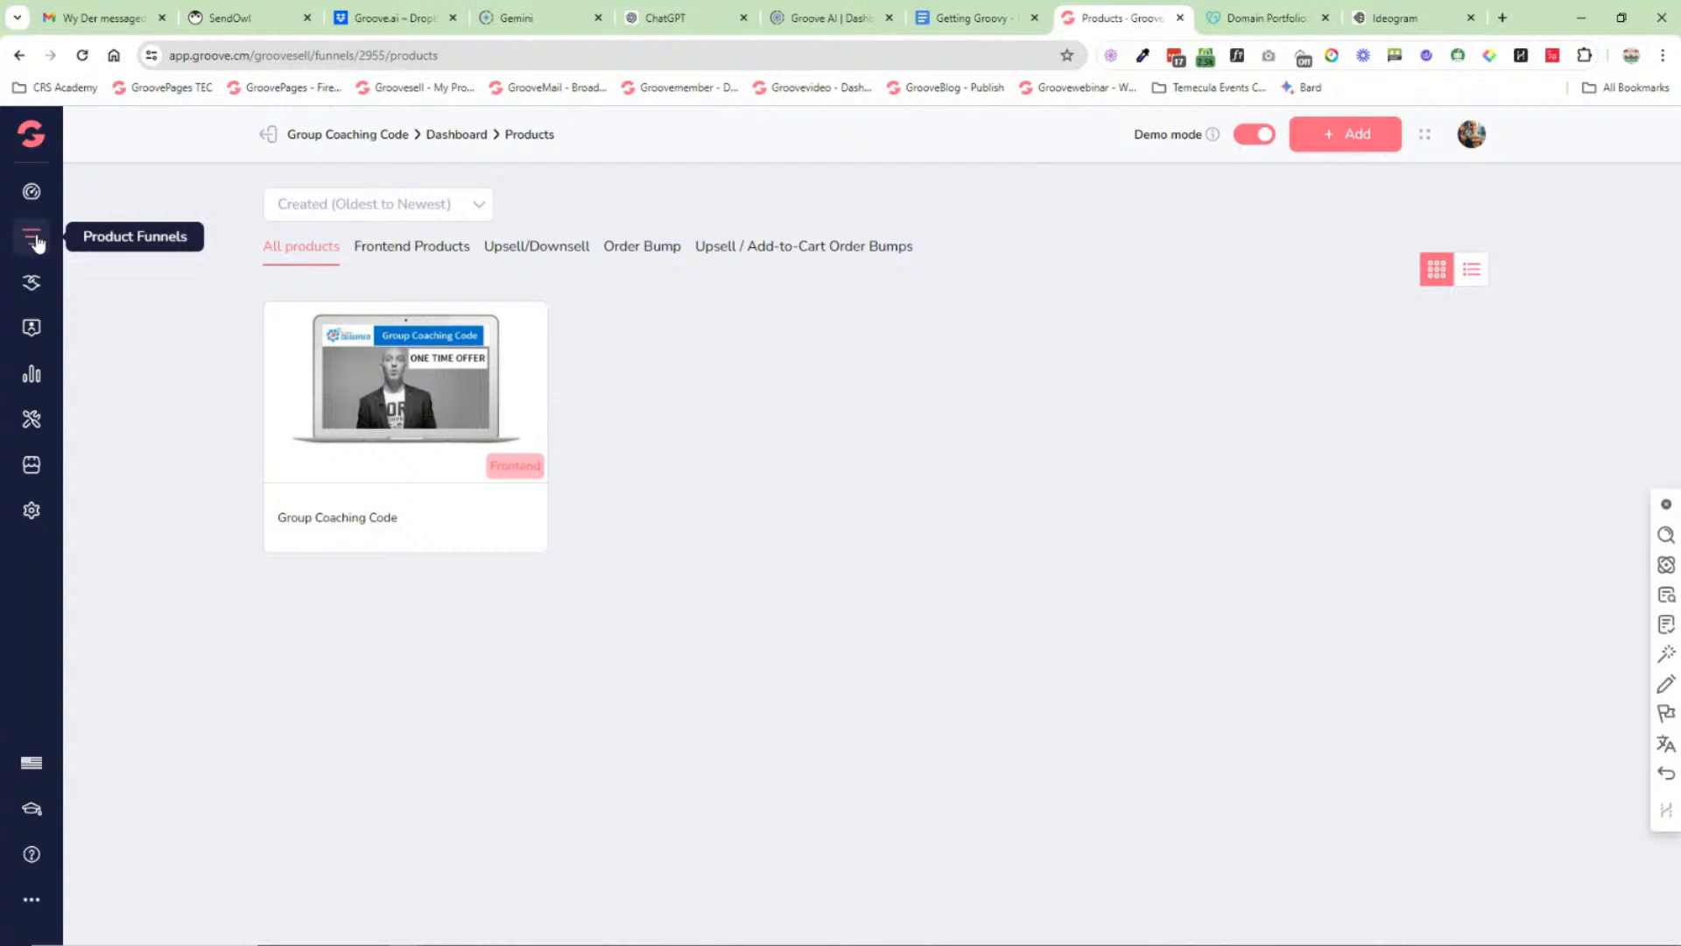
click(35, 240)
click(117, 225)
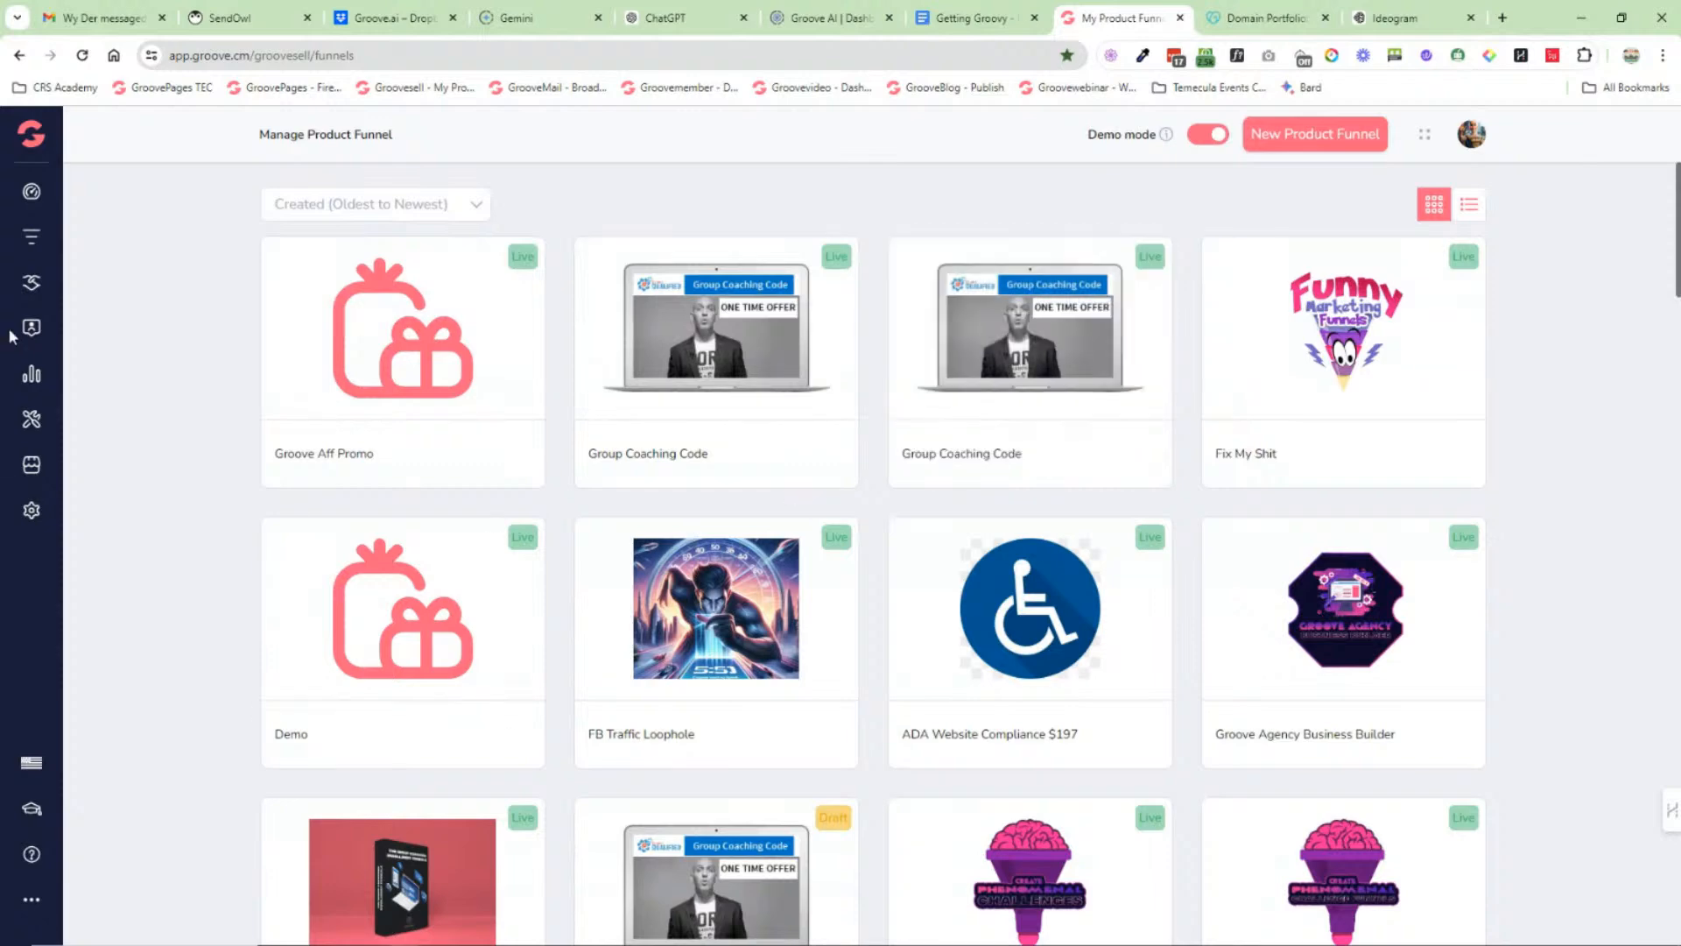
Step: Show GrooveSell's Affiliates, Customers and Tools options, and open the product checkout forms and links page
click(32, 285)
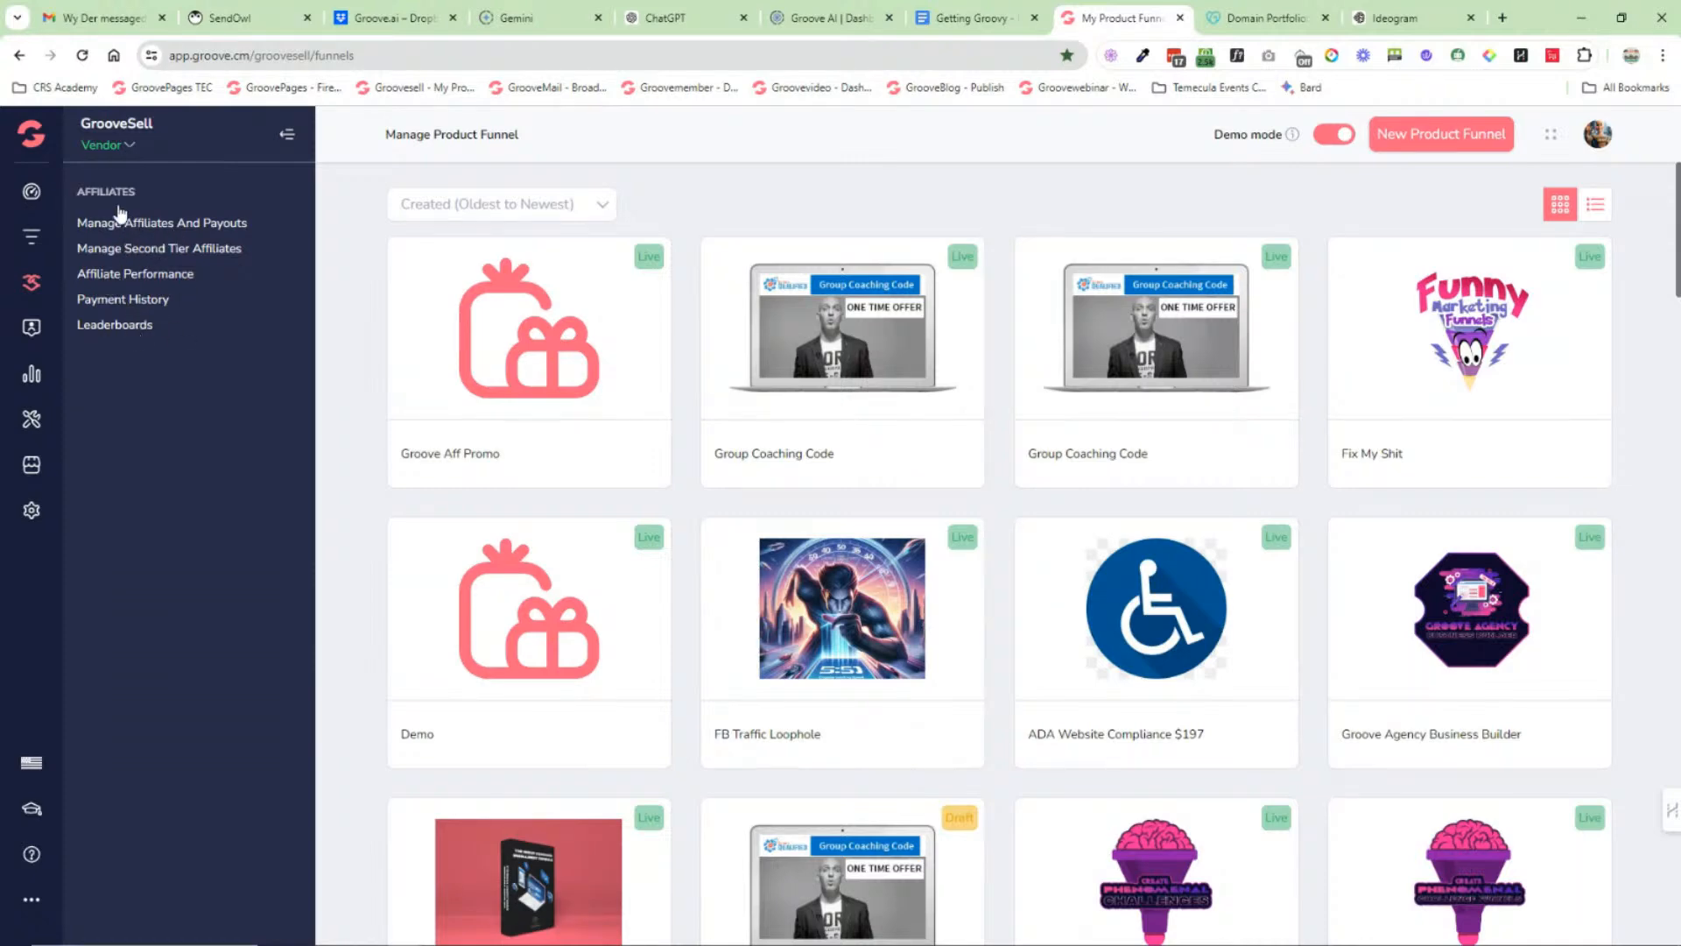
click(32, 338)
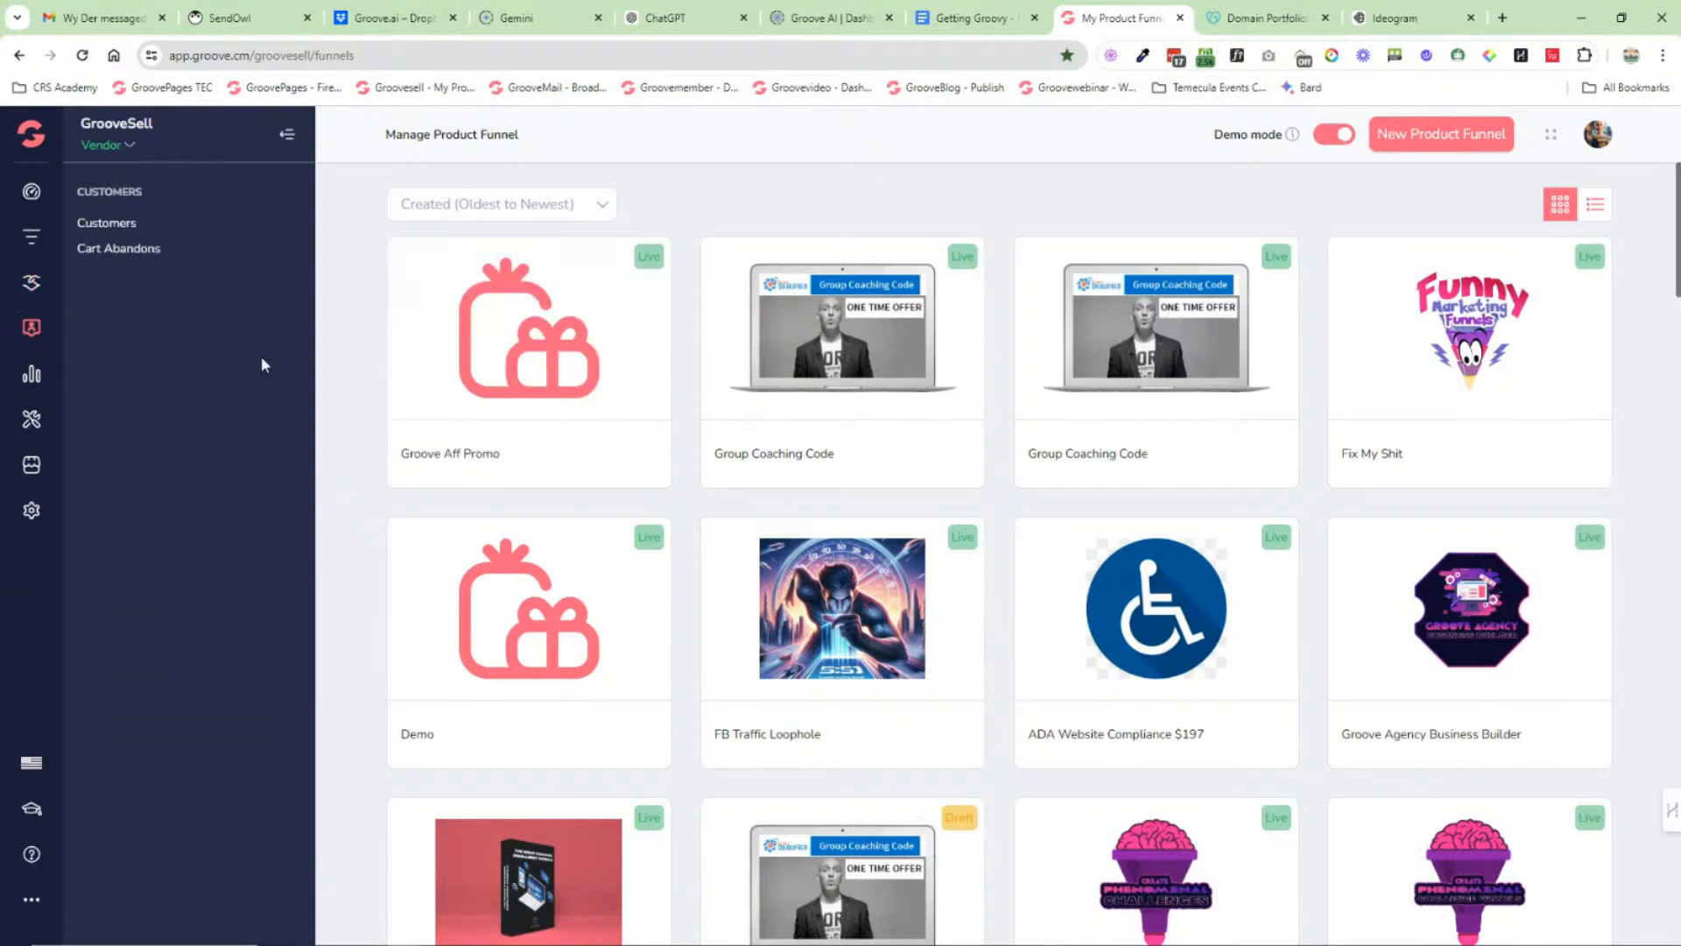
click(33, 425)
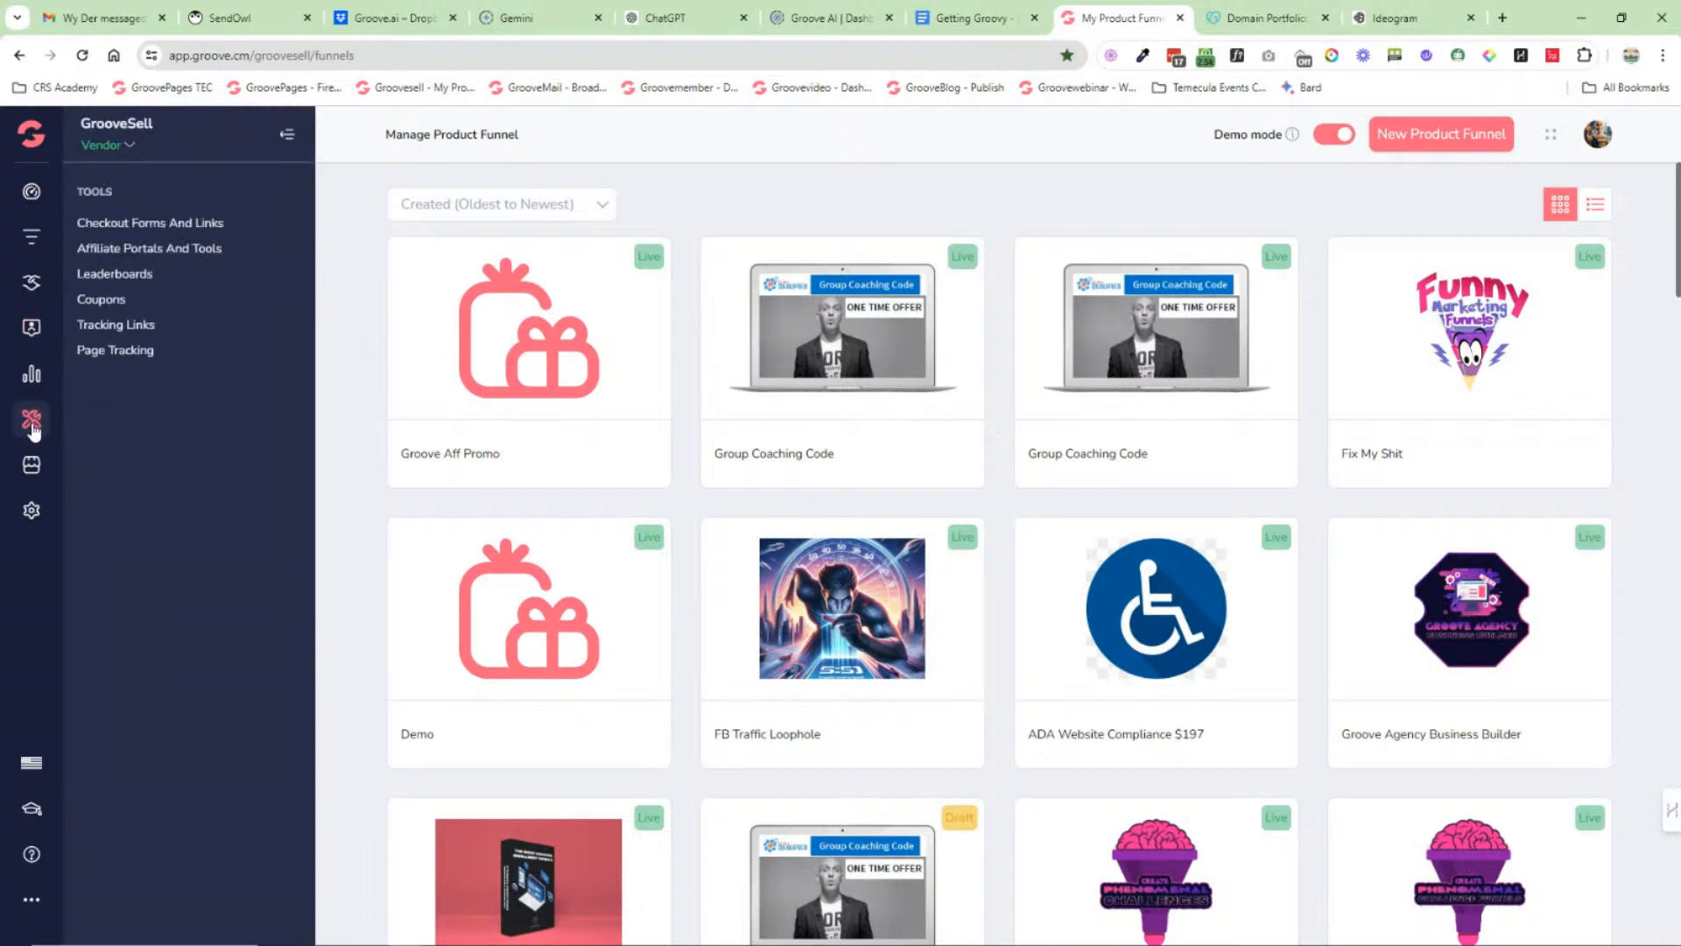
click(162, 226)
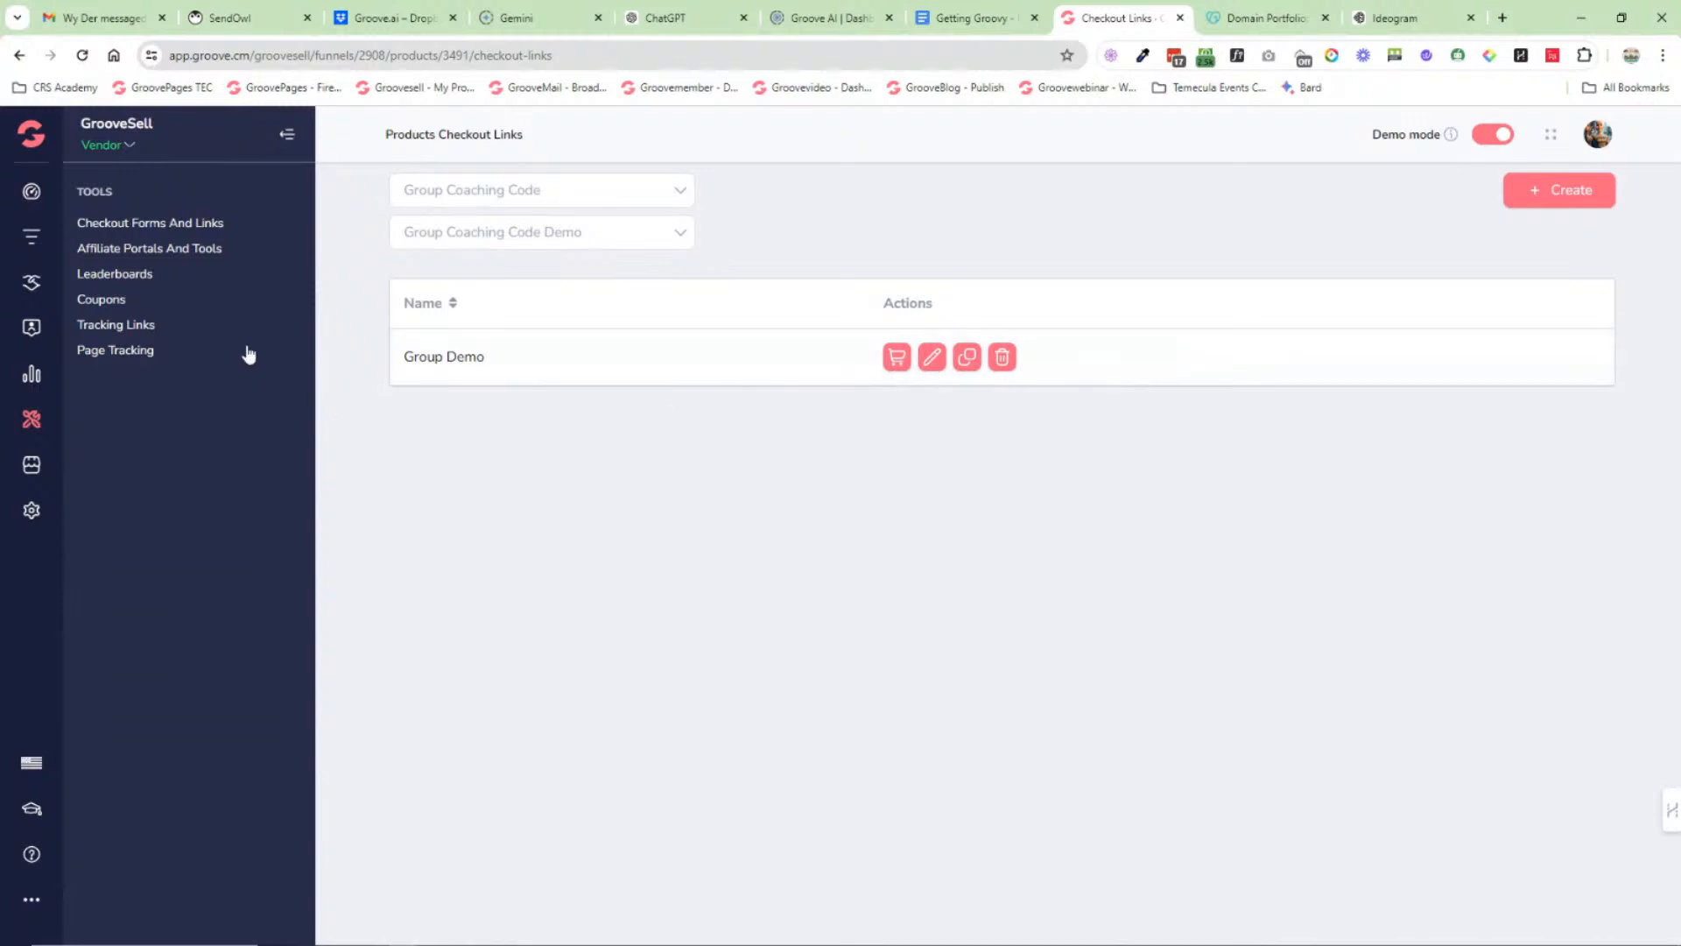
Step: Copy the Default Promotion Tools affiliate portal link, load it in a new browser tab, and return to GrooveSell
click(138, 252)
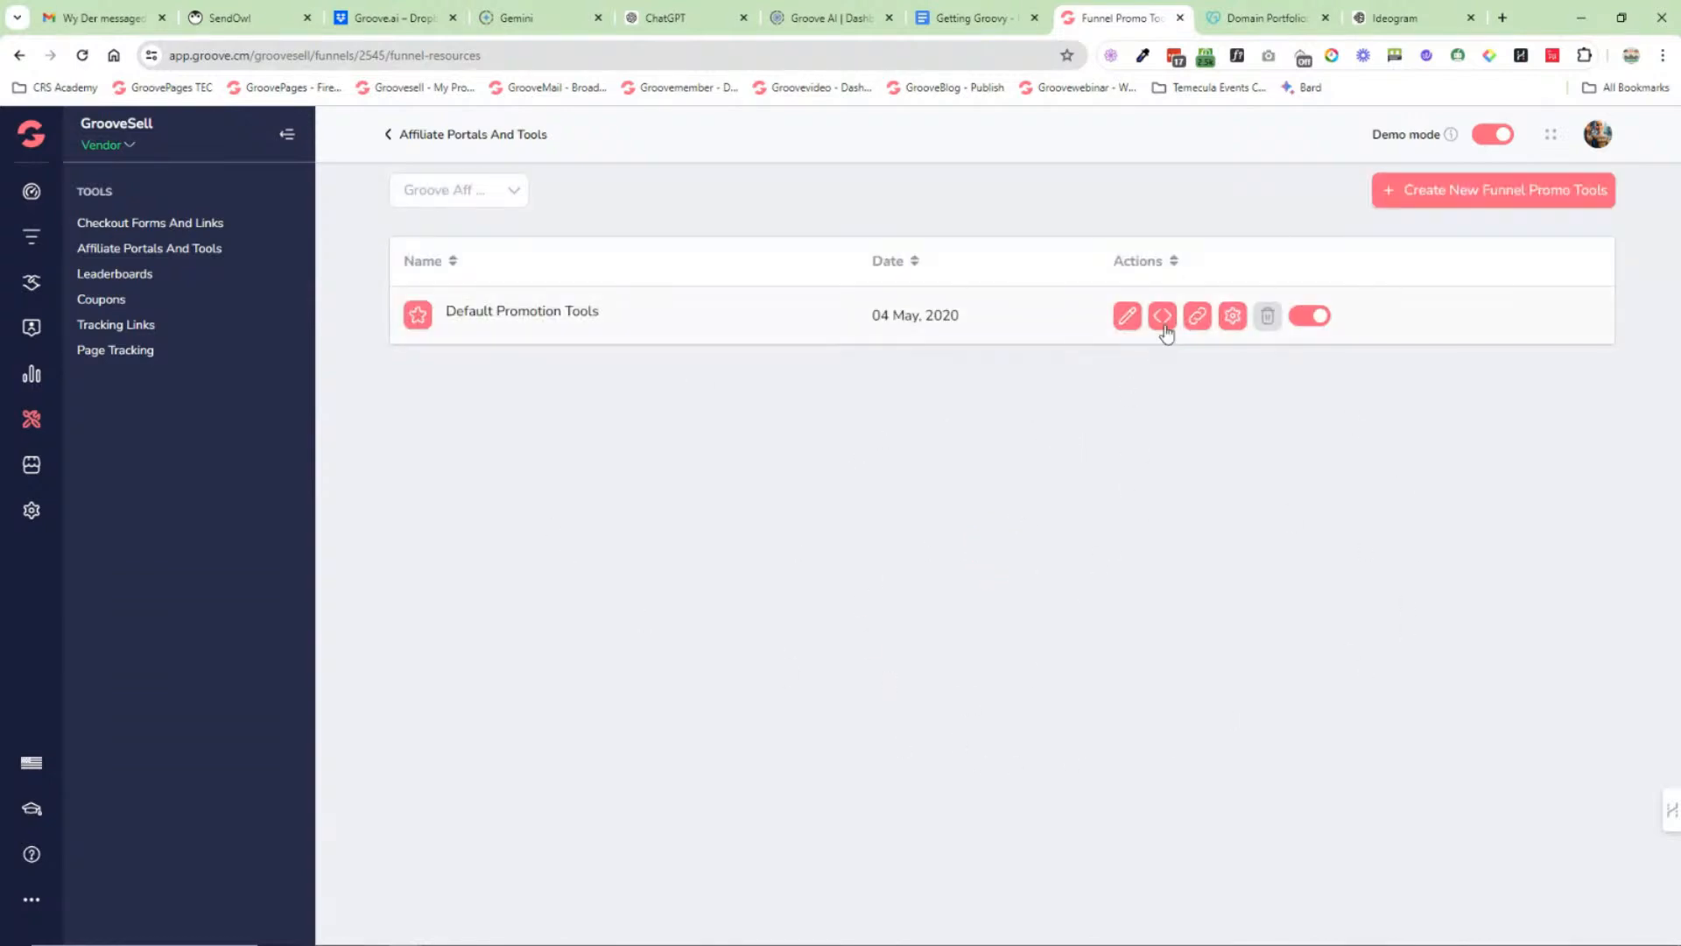
click(1196, 328)
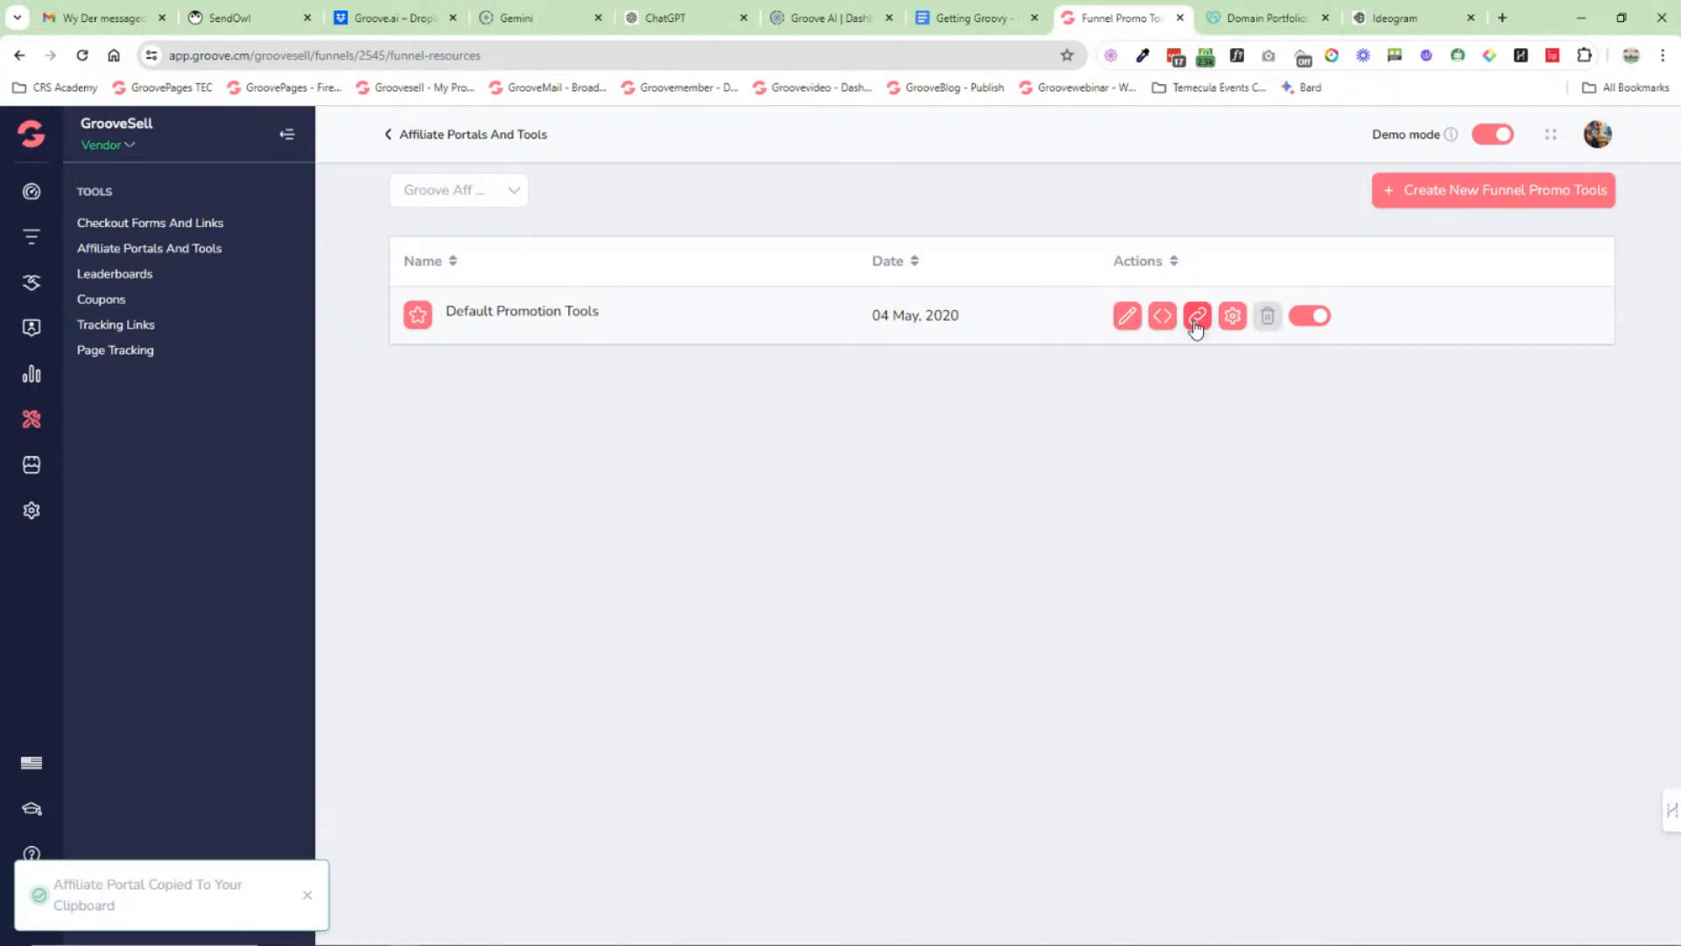
click(1502, 18)
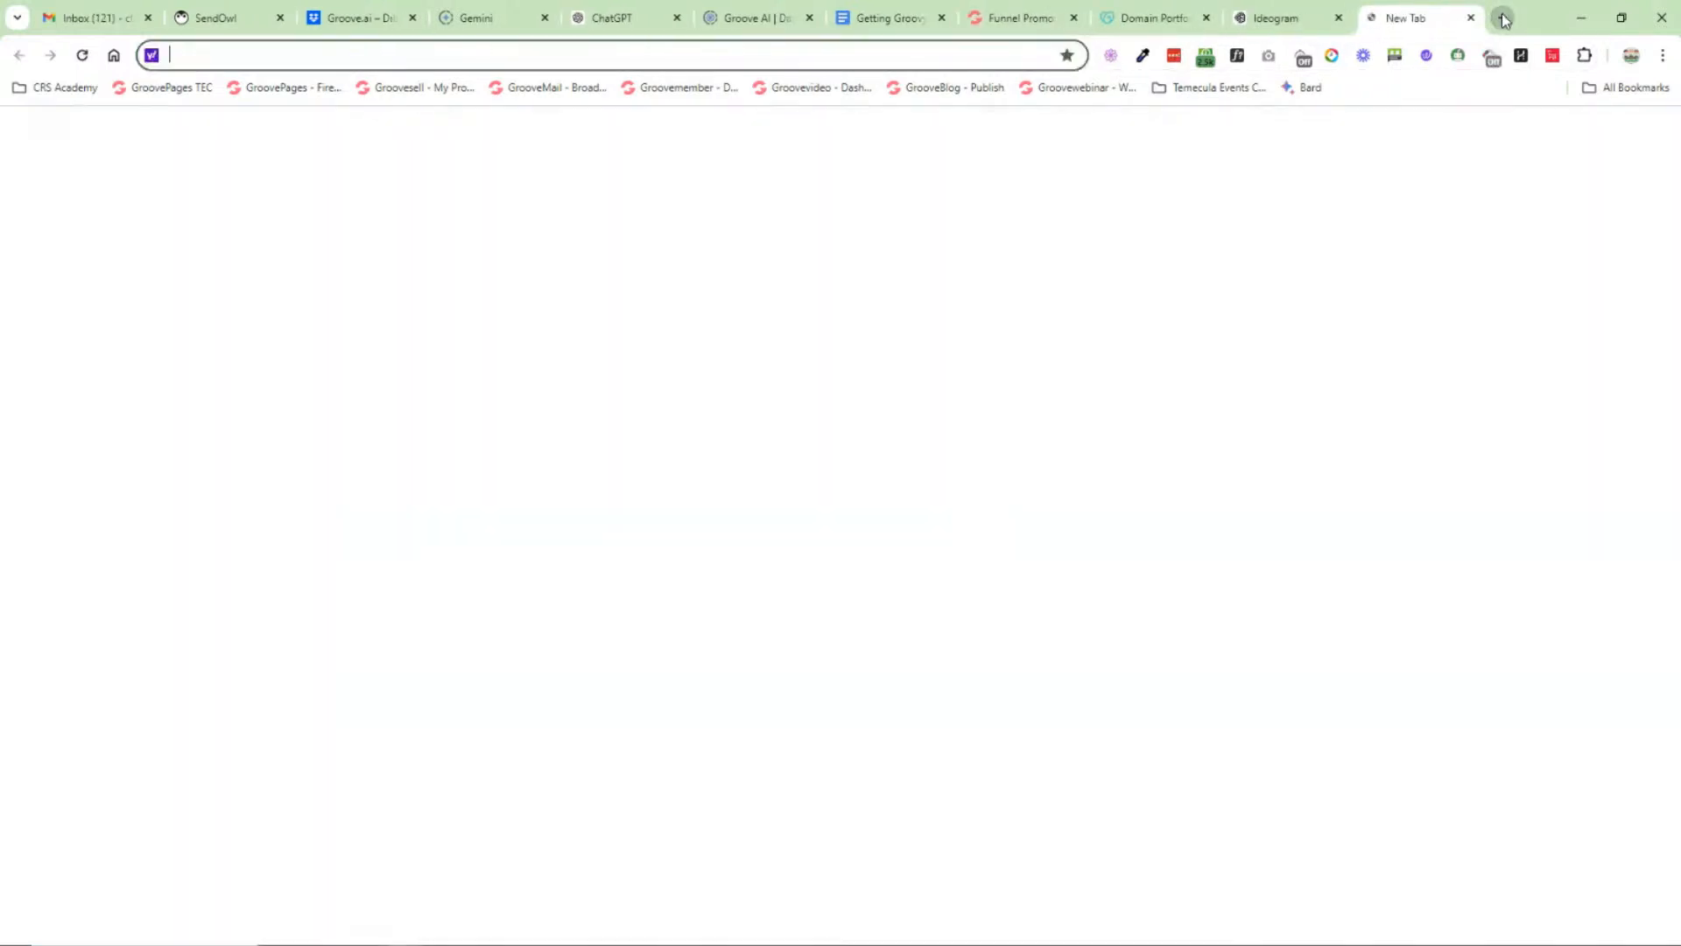
text(https://grooveaffiliate.groovesell.com/2545/affiliate-signup/9771d4a2acb3cb0bb24ddcdaf49e201a)
key(Return)
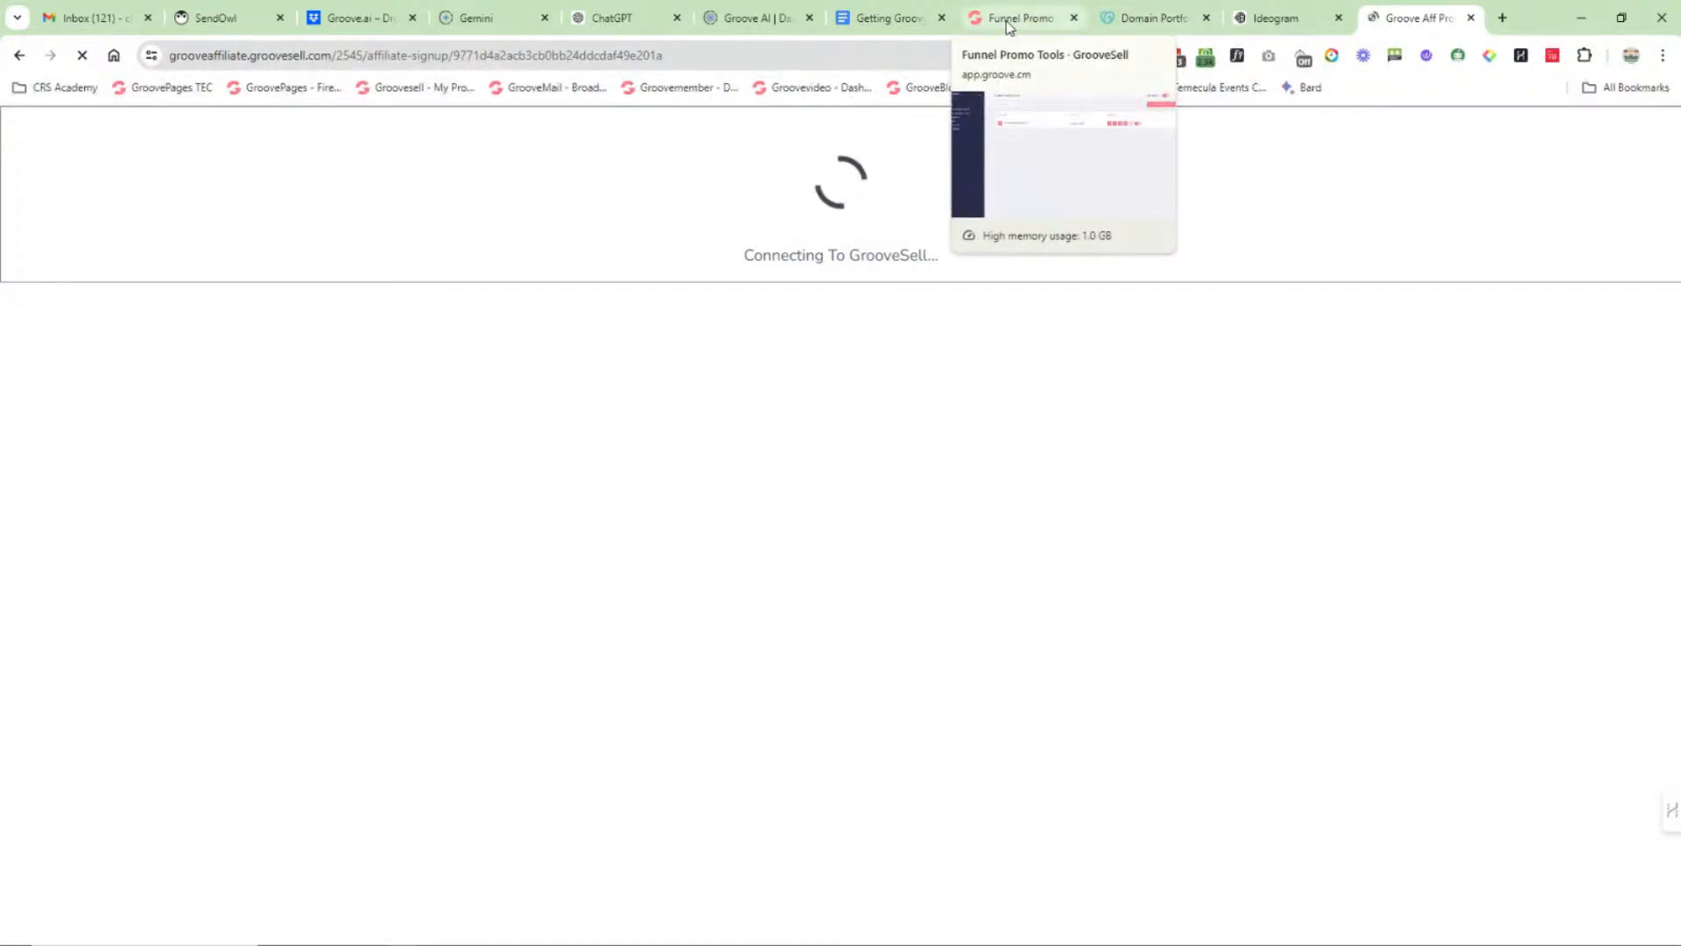
click(1009, 25)
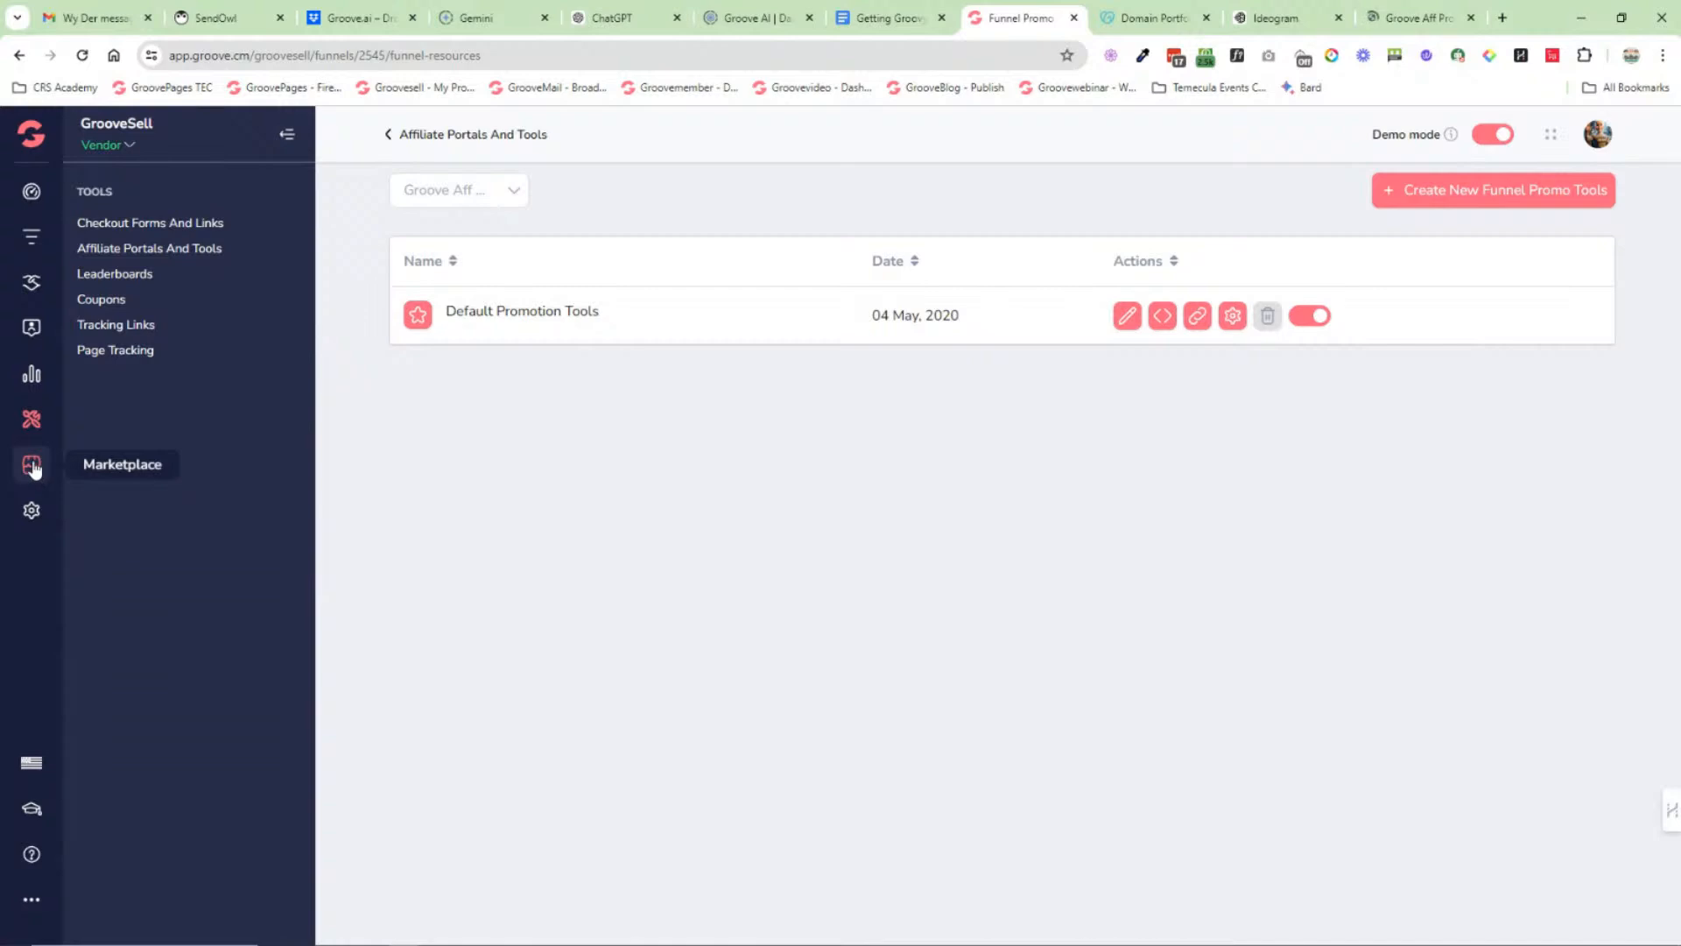
Step: Show GrooveSell's vendor settings with the payment gateways, and return to the Groove dashboard
click(31, 511)
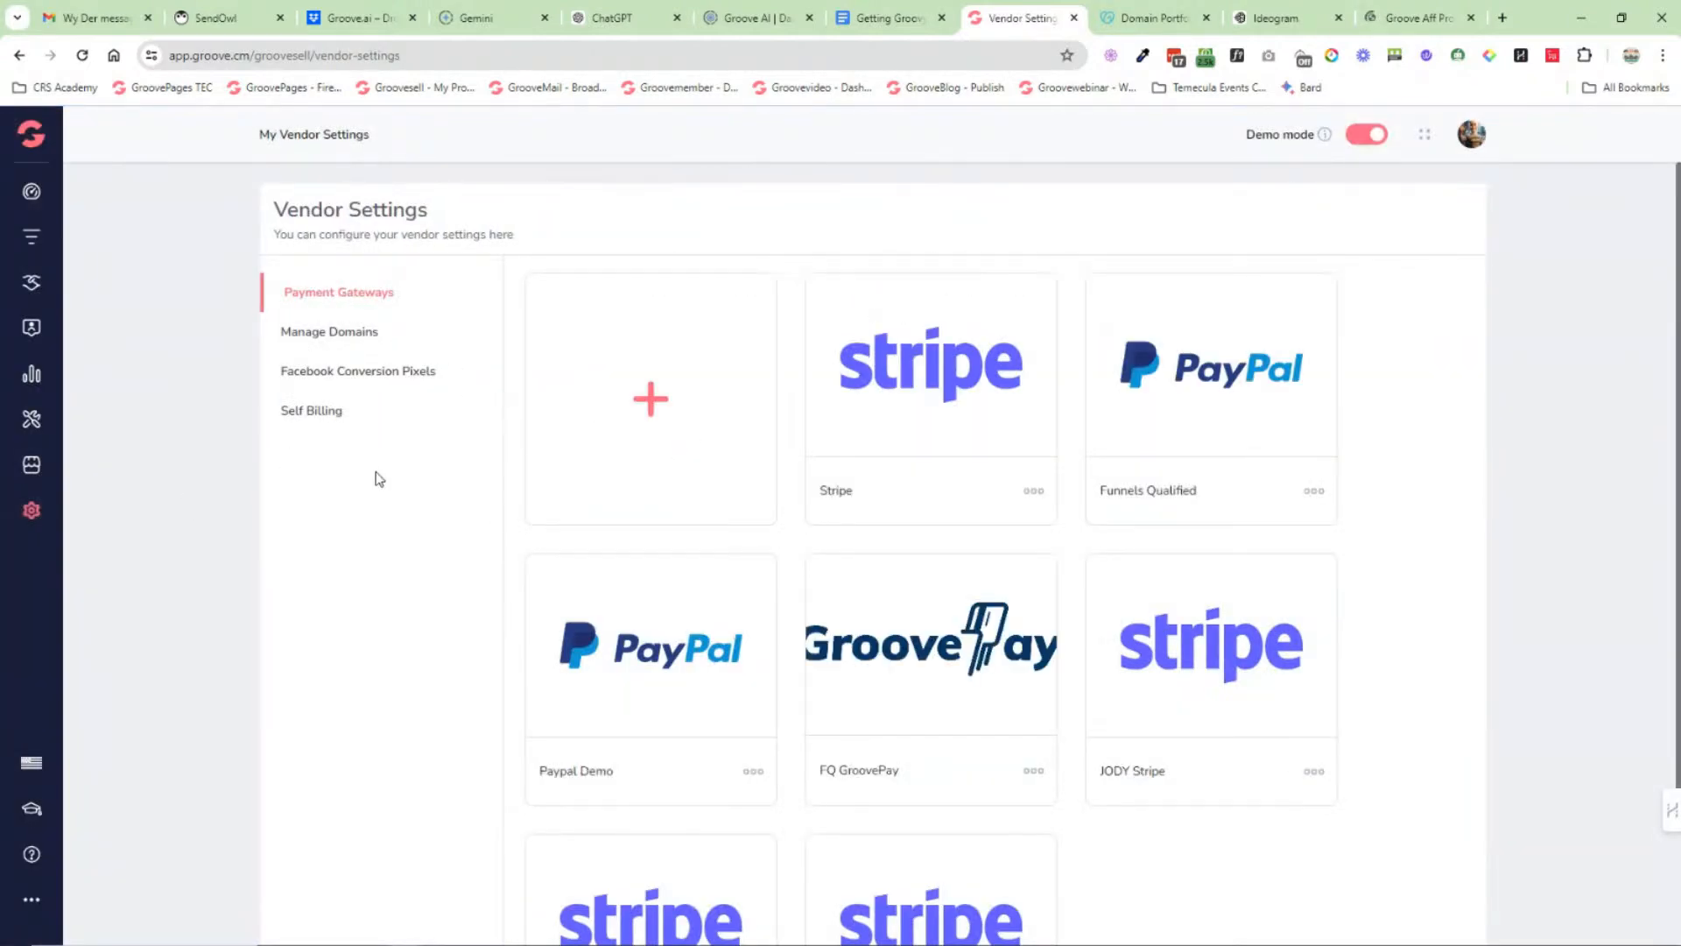
mouse_move(23, 137)
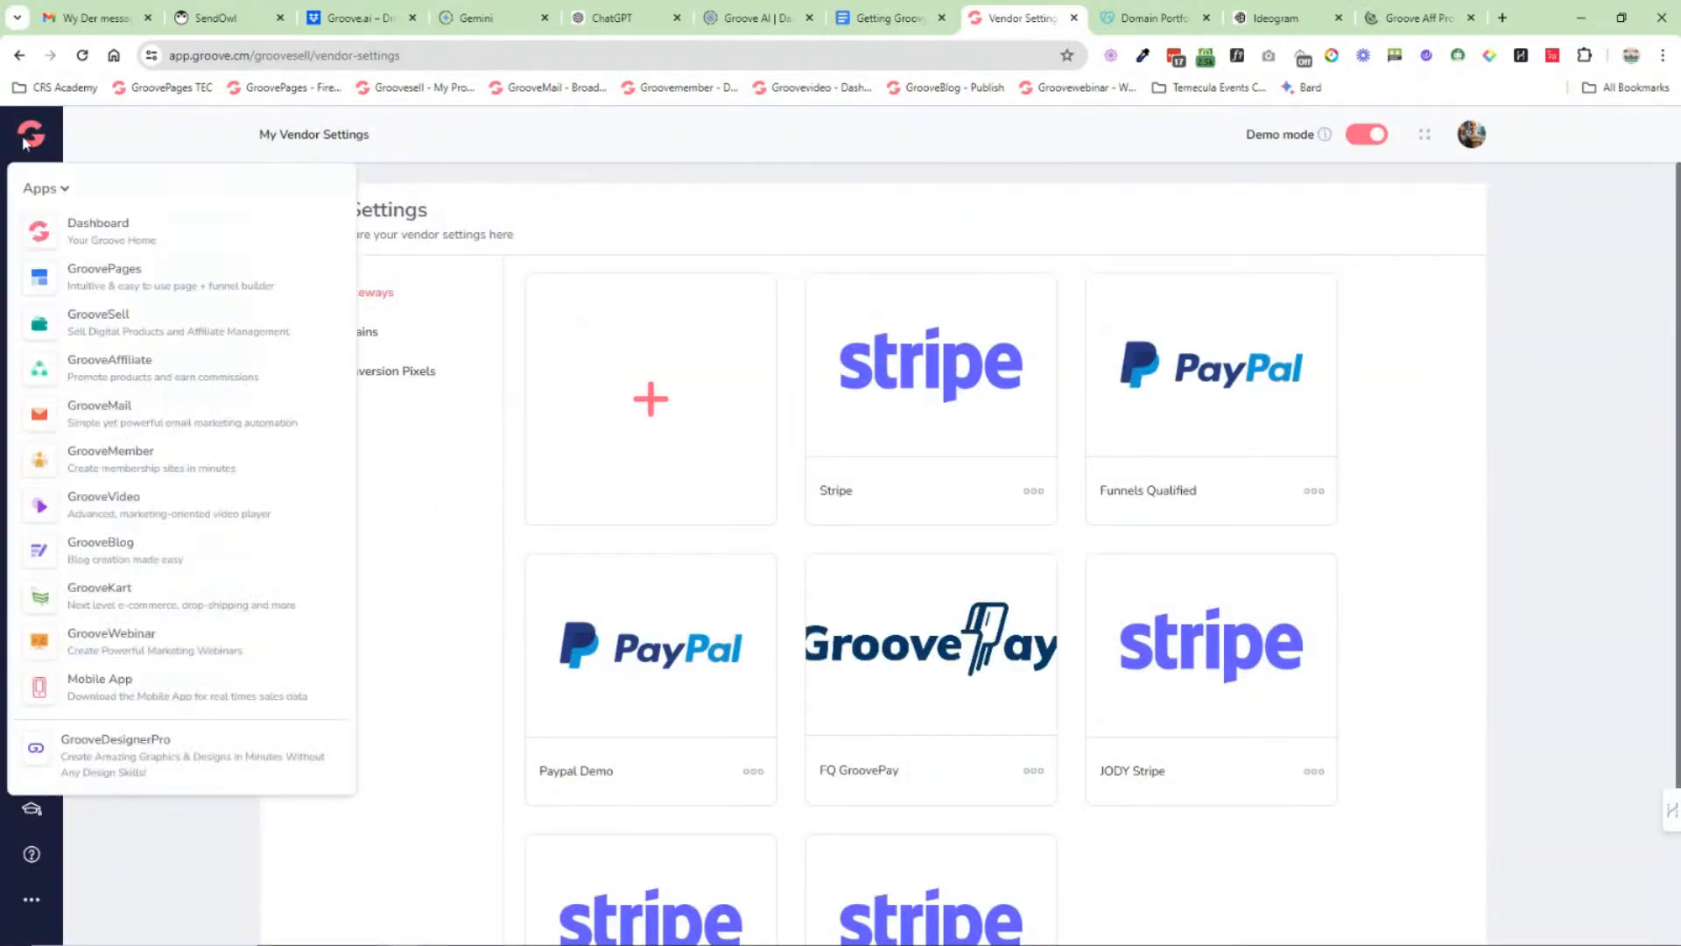
click(106, 233)
Step: Check the onboarding roadmap document and the Groove dashboard, and close the affiliate portal's browser tab
click(1410, 18)
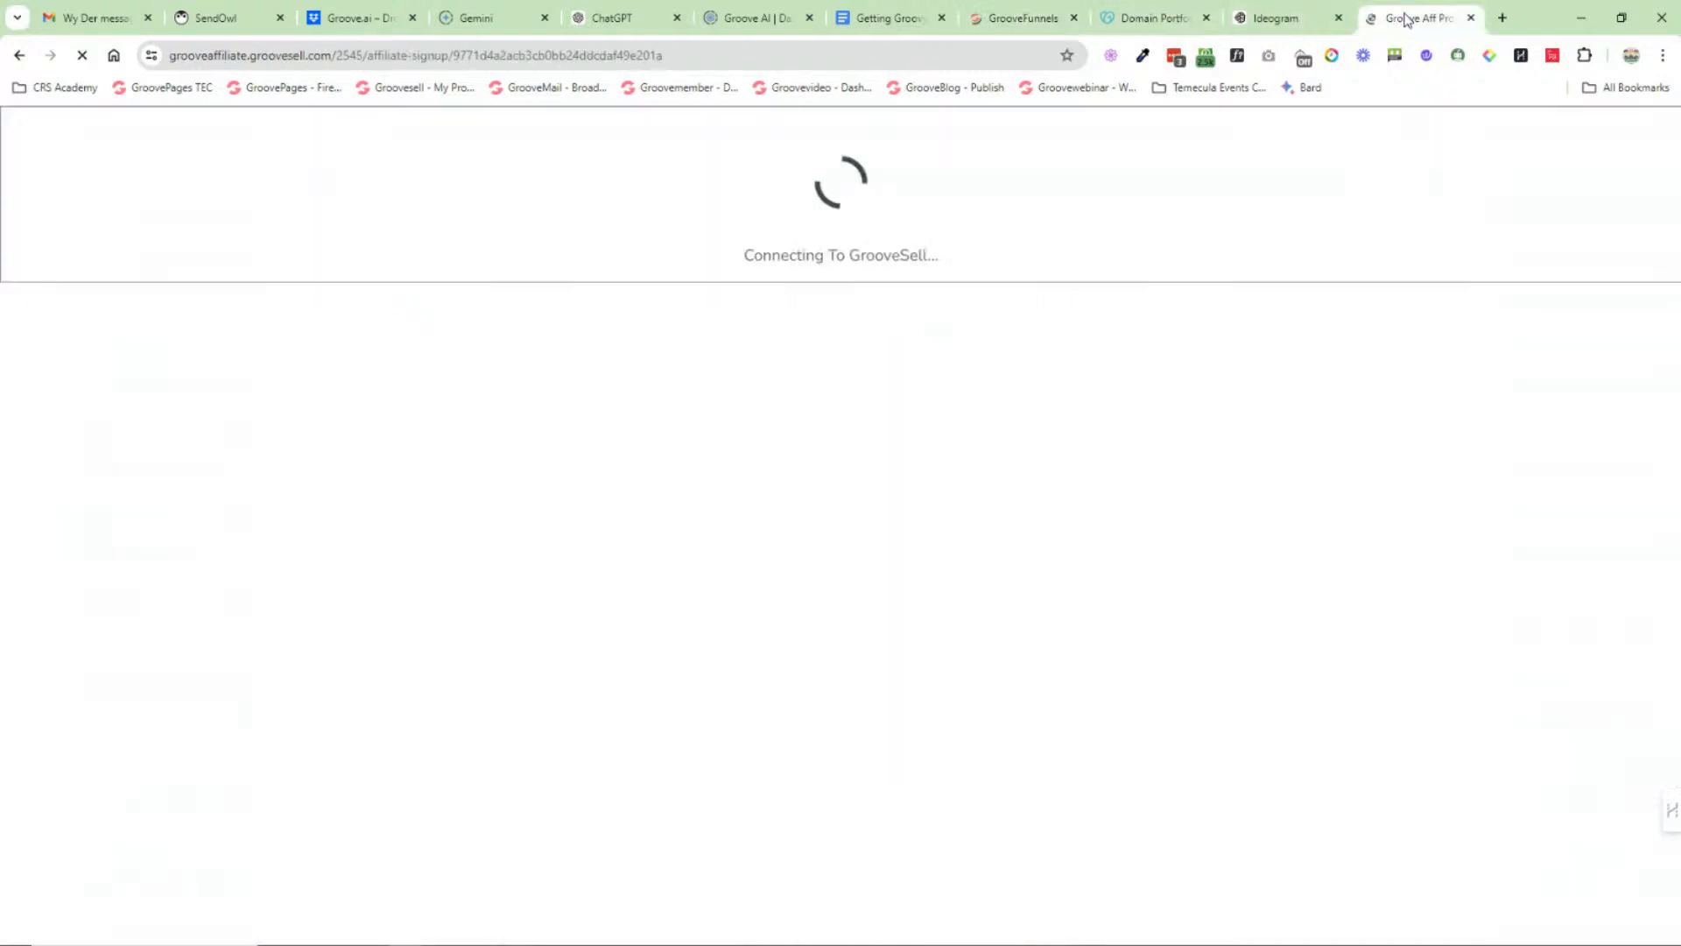
click(1027, 19)
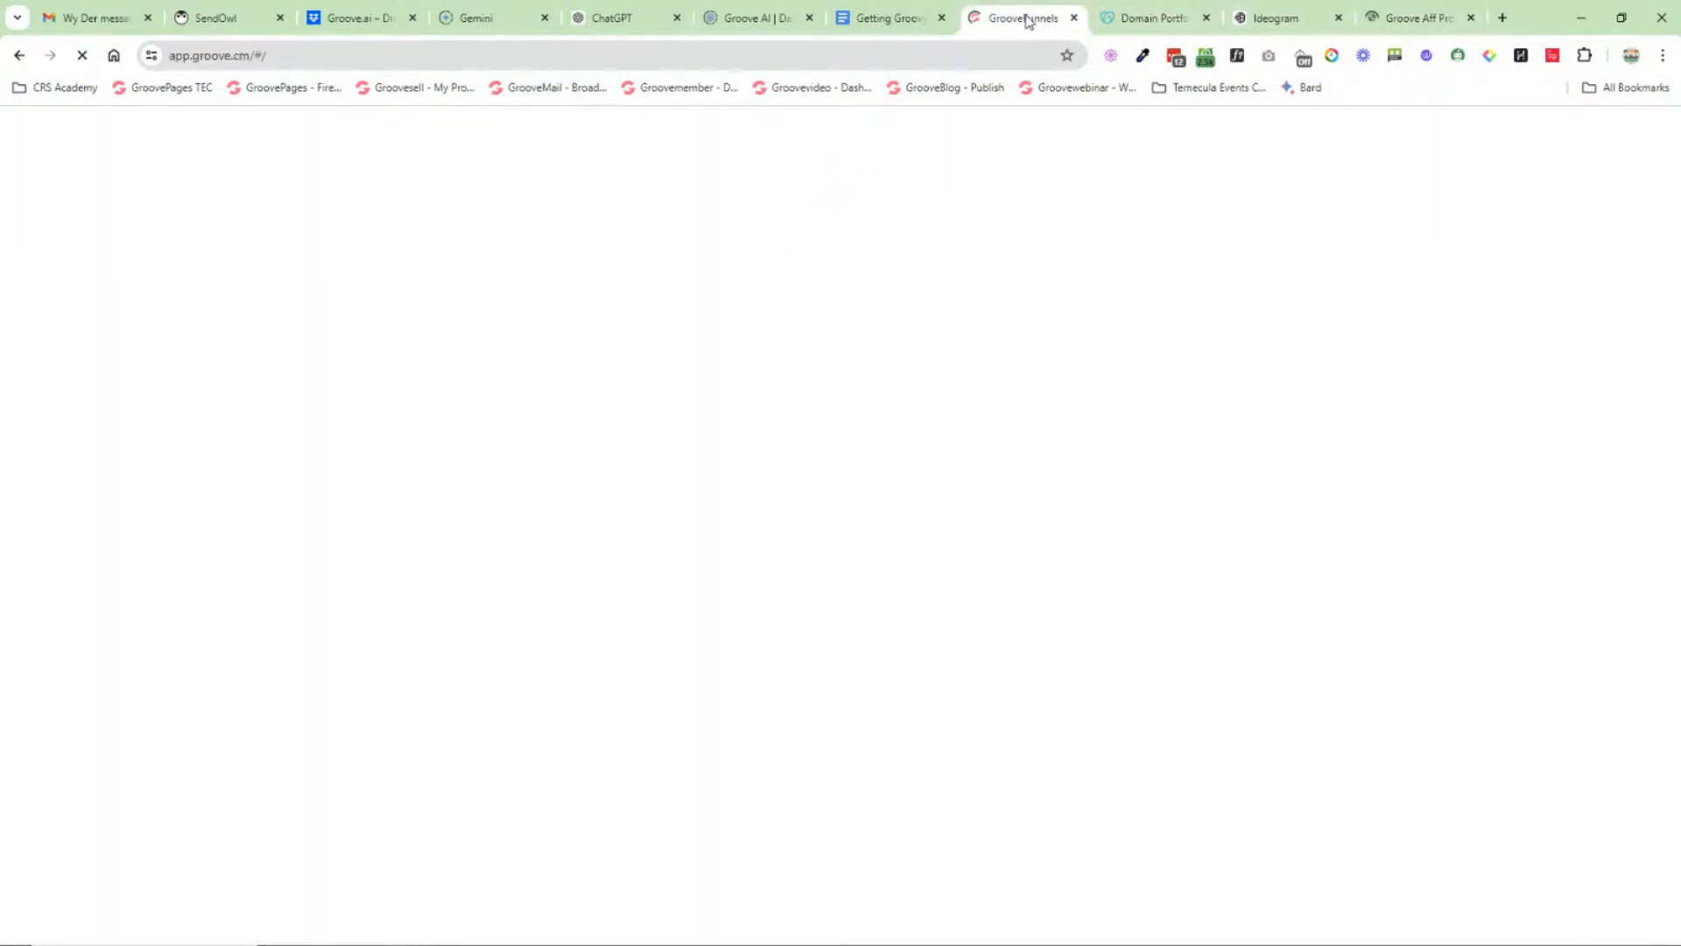
click(887, 28)
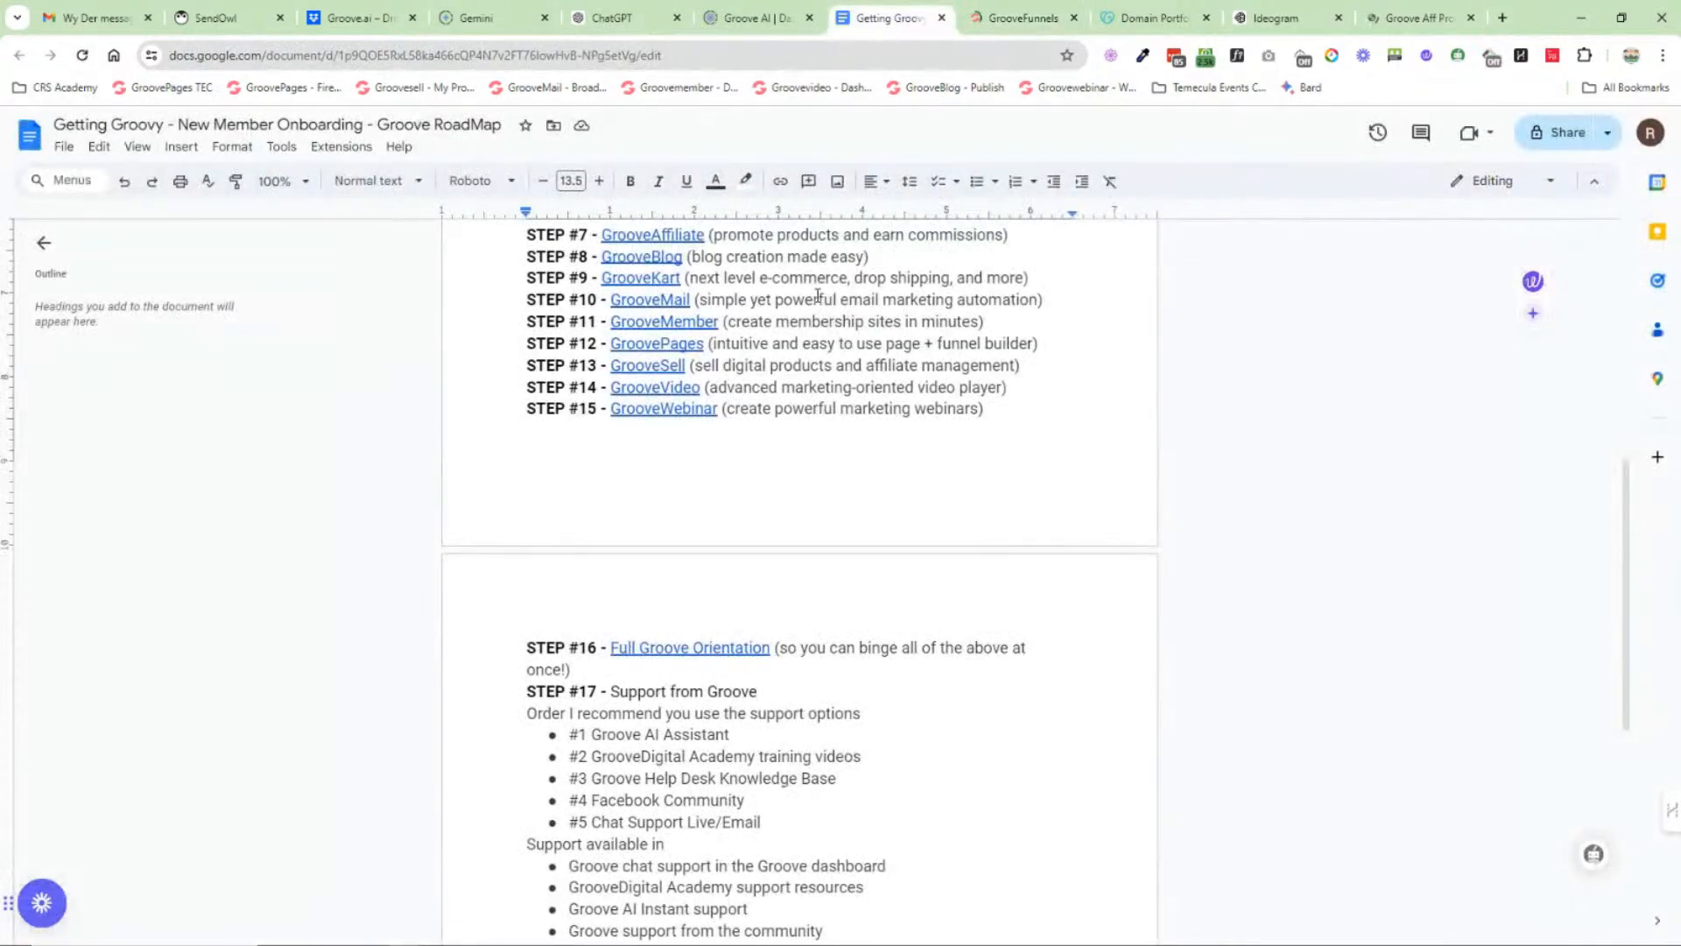
click(1000, 26)
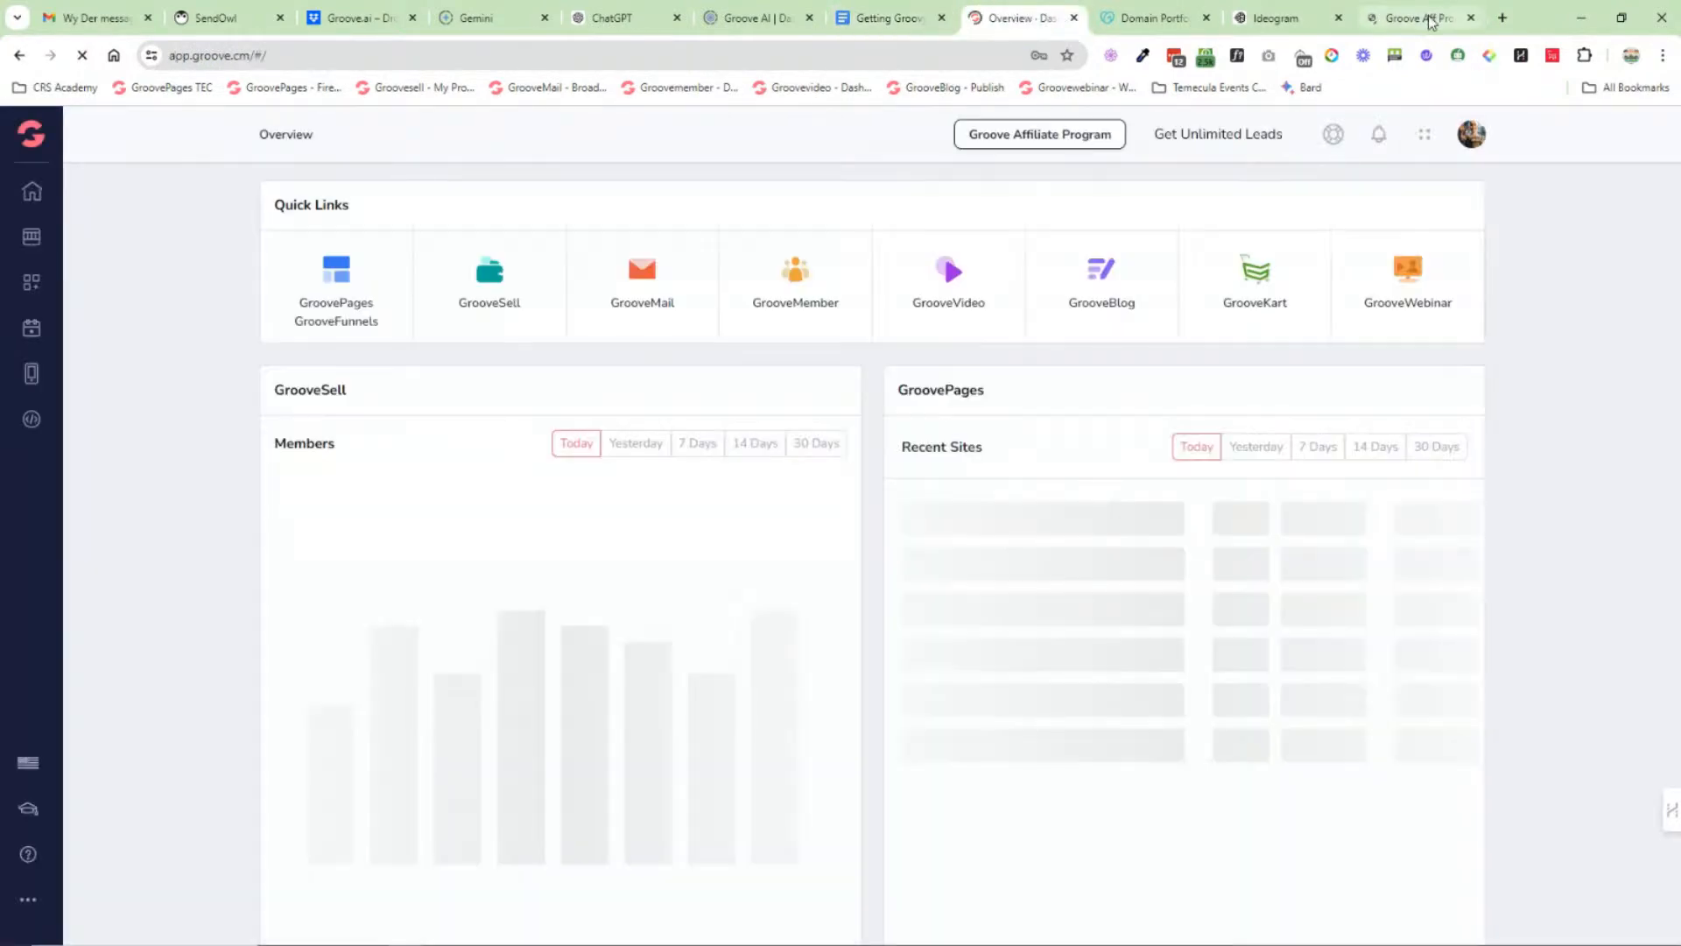
click(1436, 18)
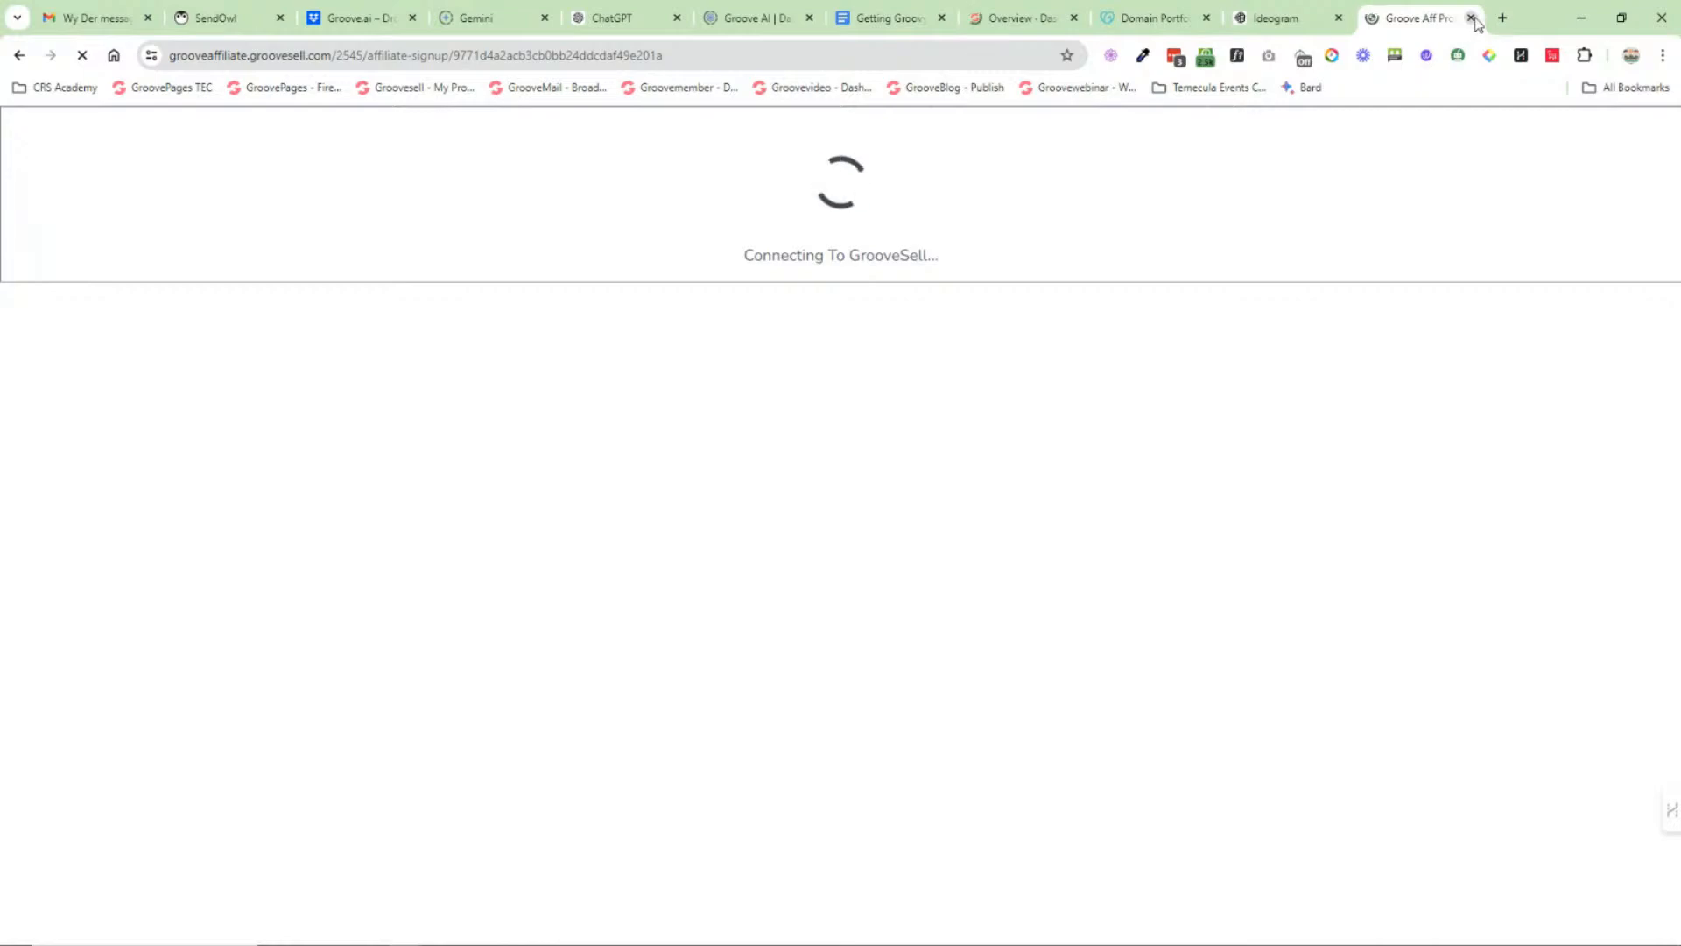
key(ctrl+w)
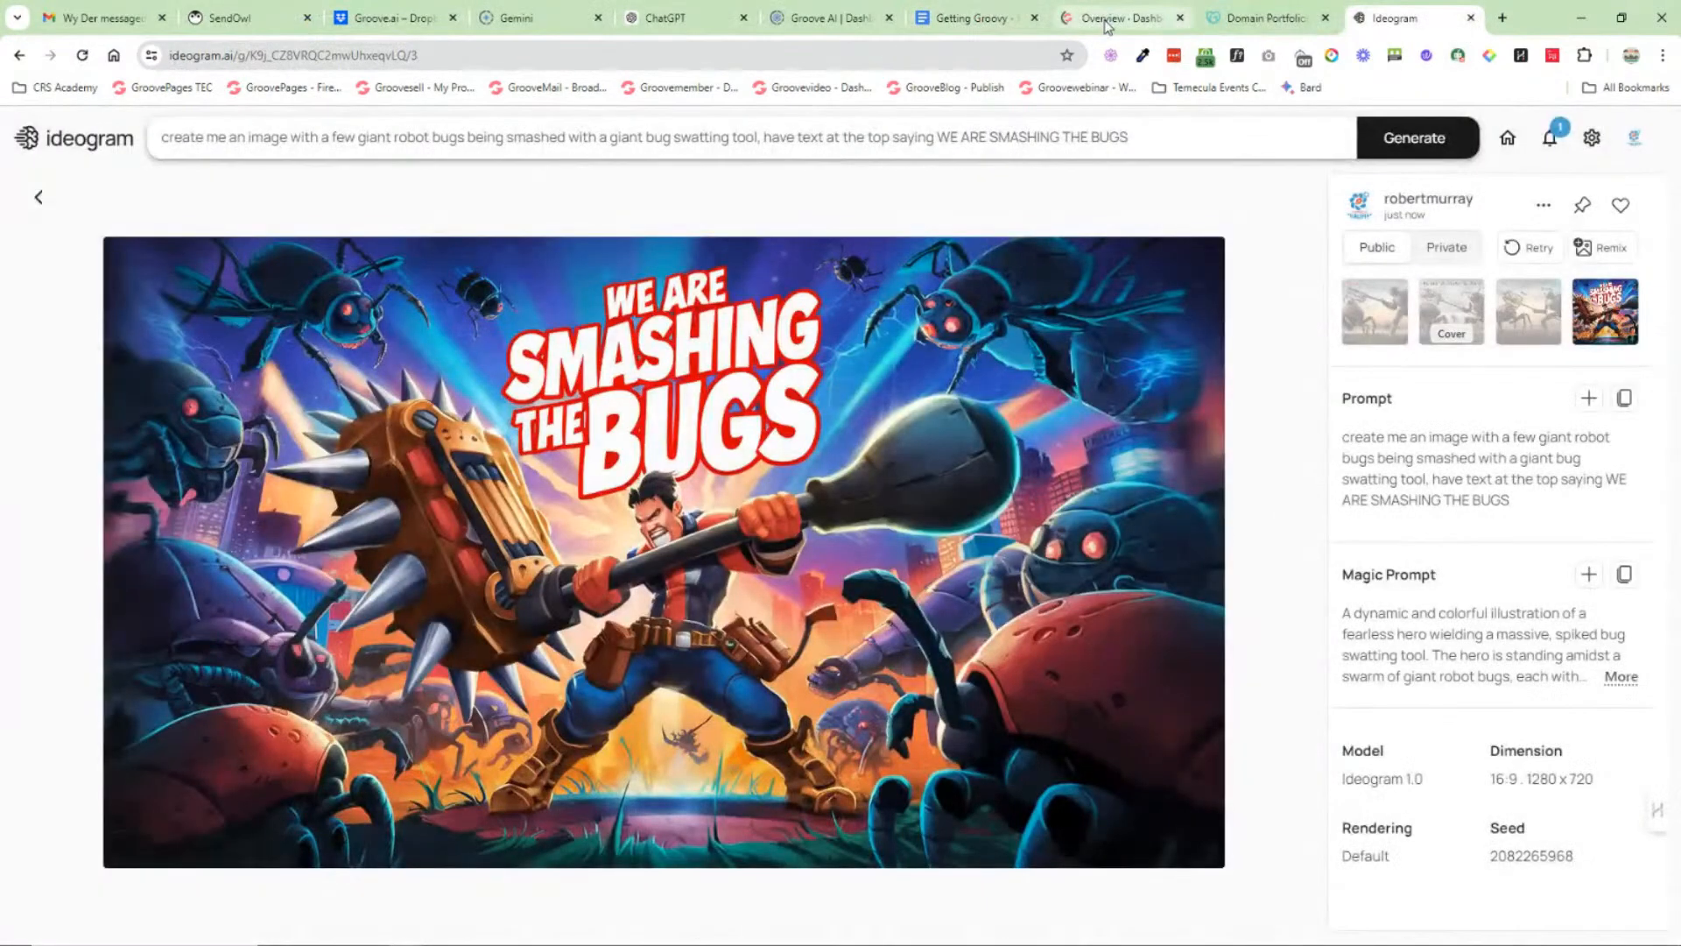
Step: Open GrooveVideo from the Groove dashboard and show its video library
click(1116, 17)
click(983, 298)
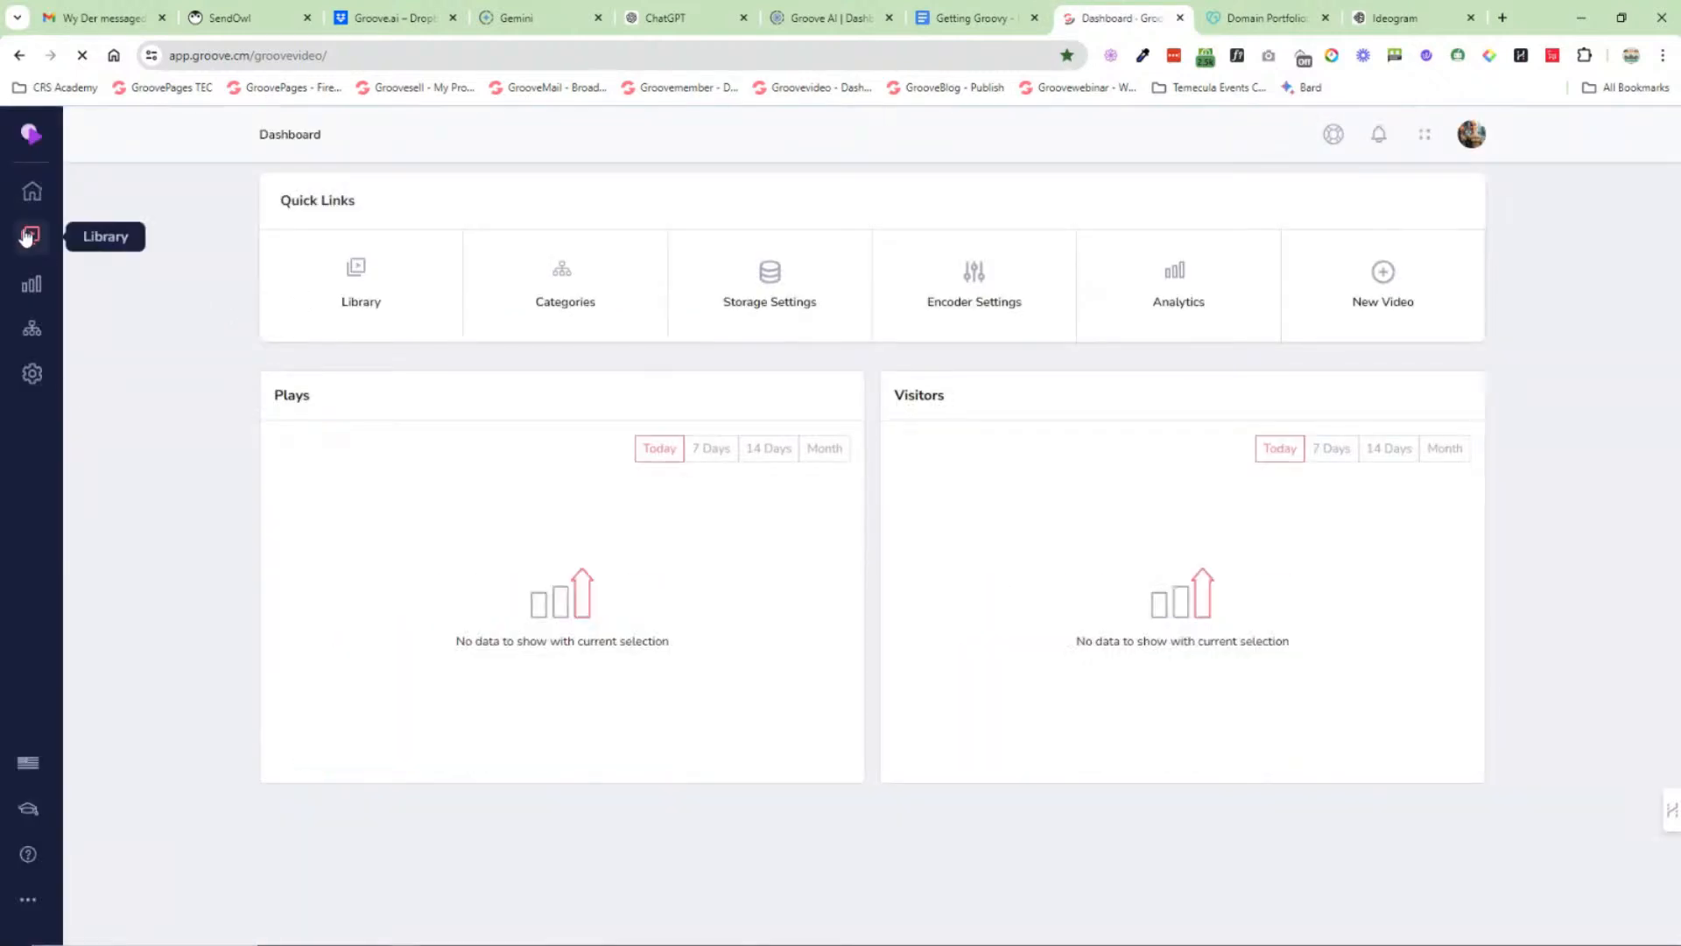
click(28, 239)
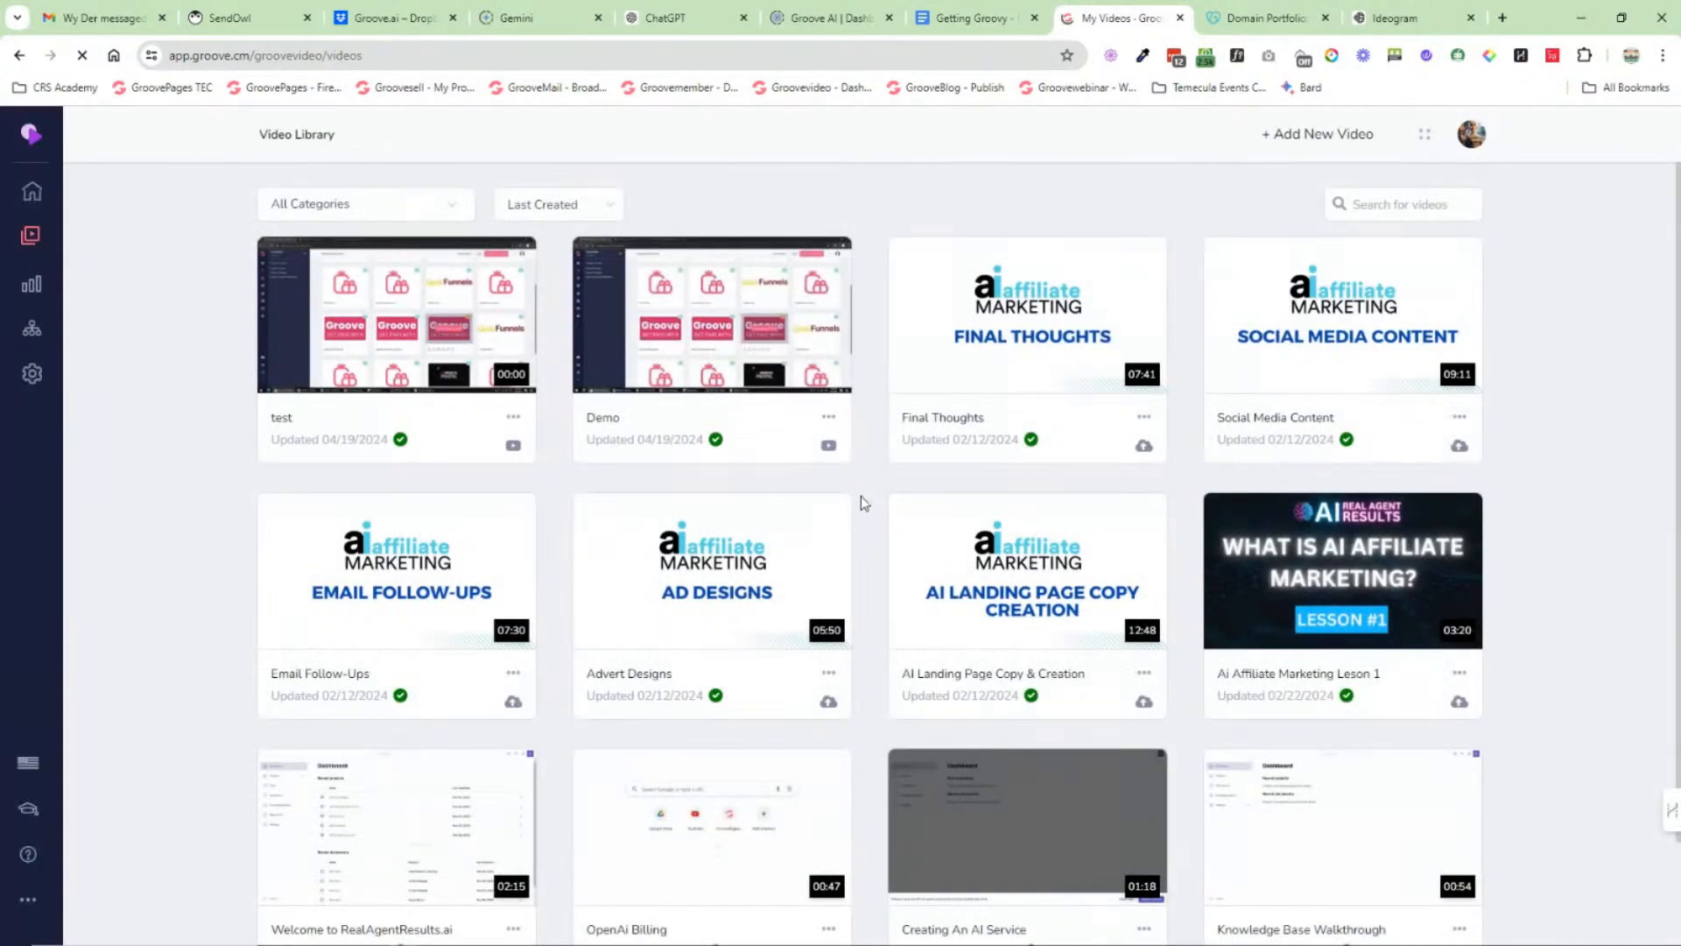
Step: Open the Groove.ai Bonuses Video for editing, and go through its Details and Settings stages, including the click-for-sound preview
scroll(853, 496, down, 2)
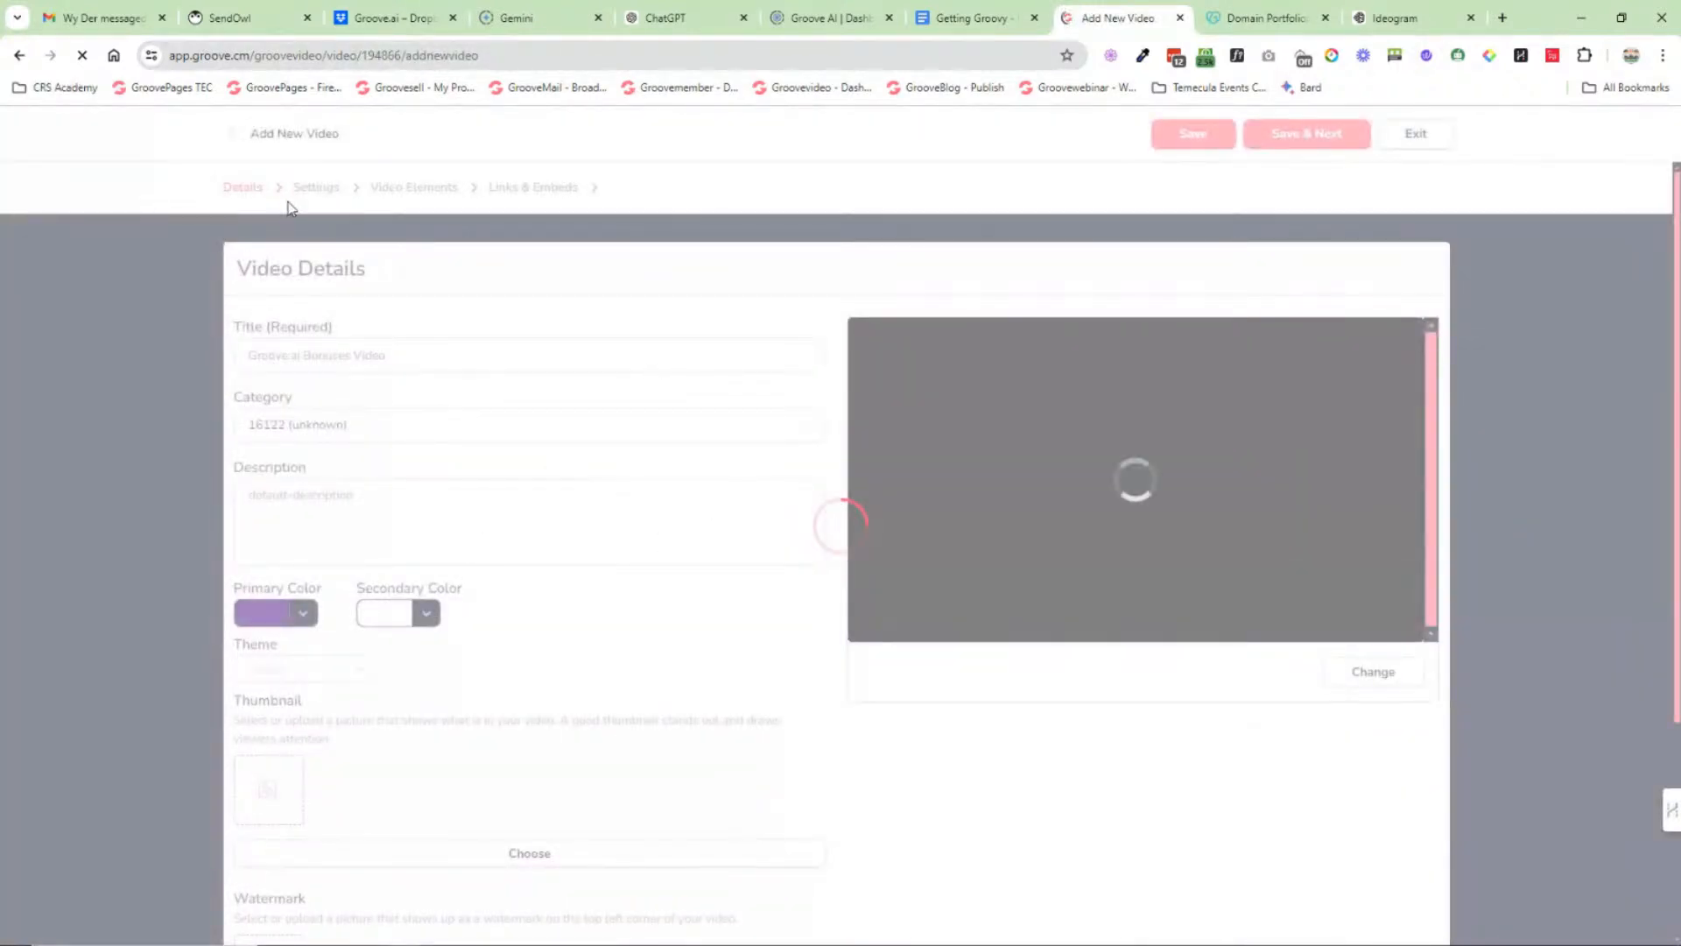
scroll(289, 349, down, 1)
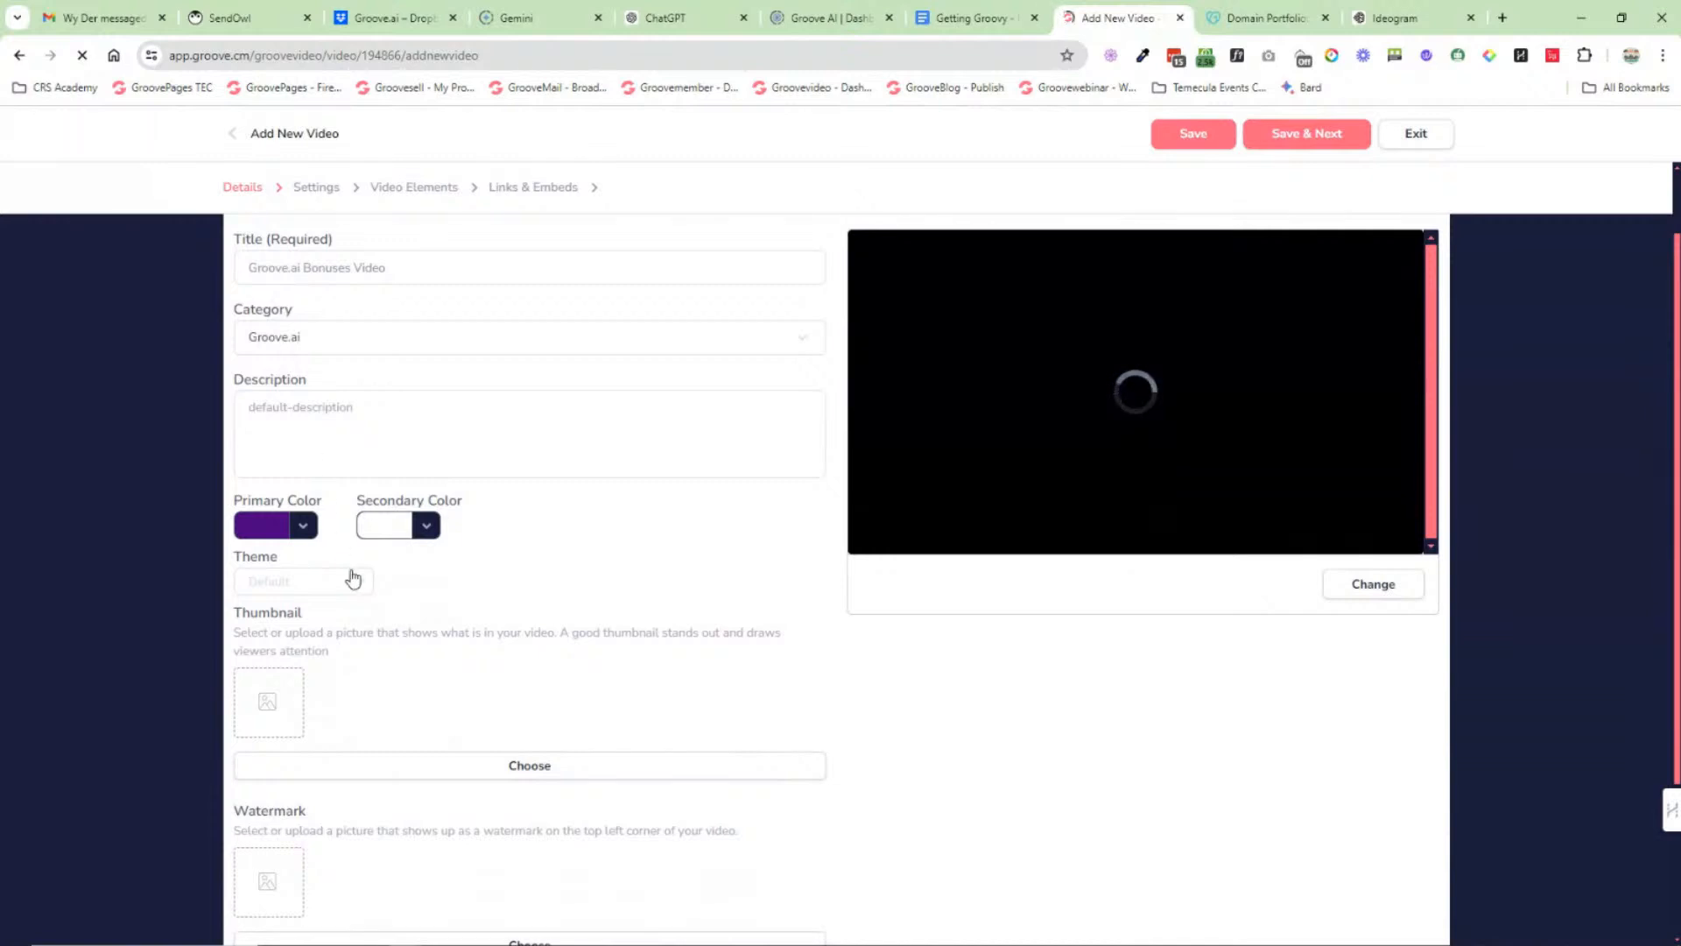
scroll(447, 588, up, 1)
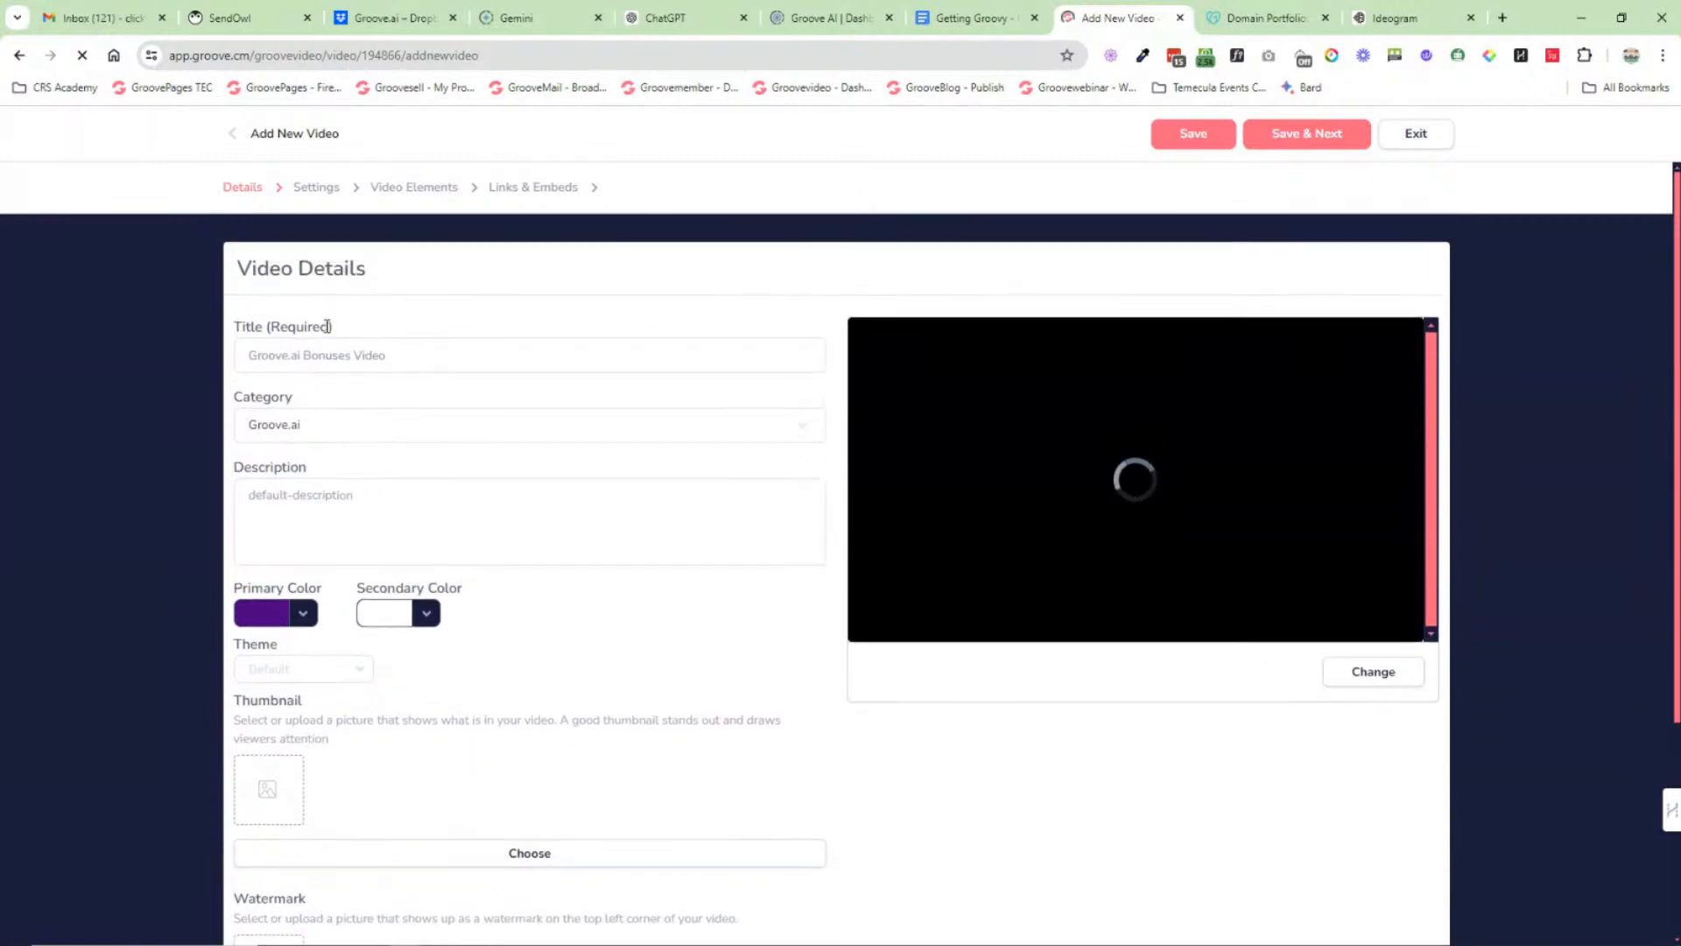
click(324, 191)
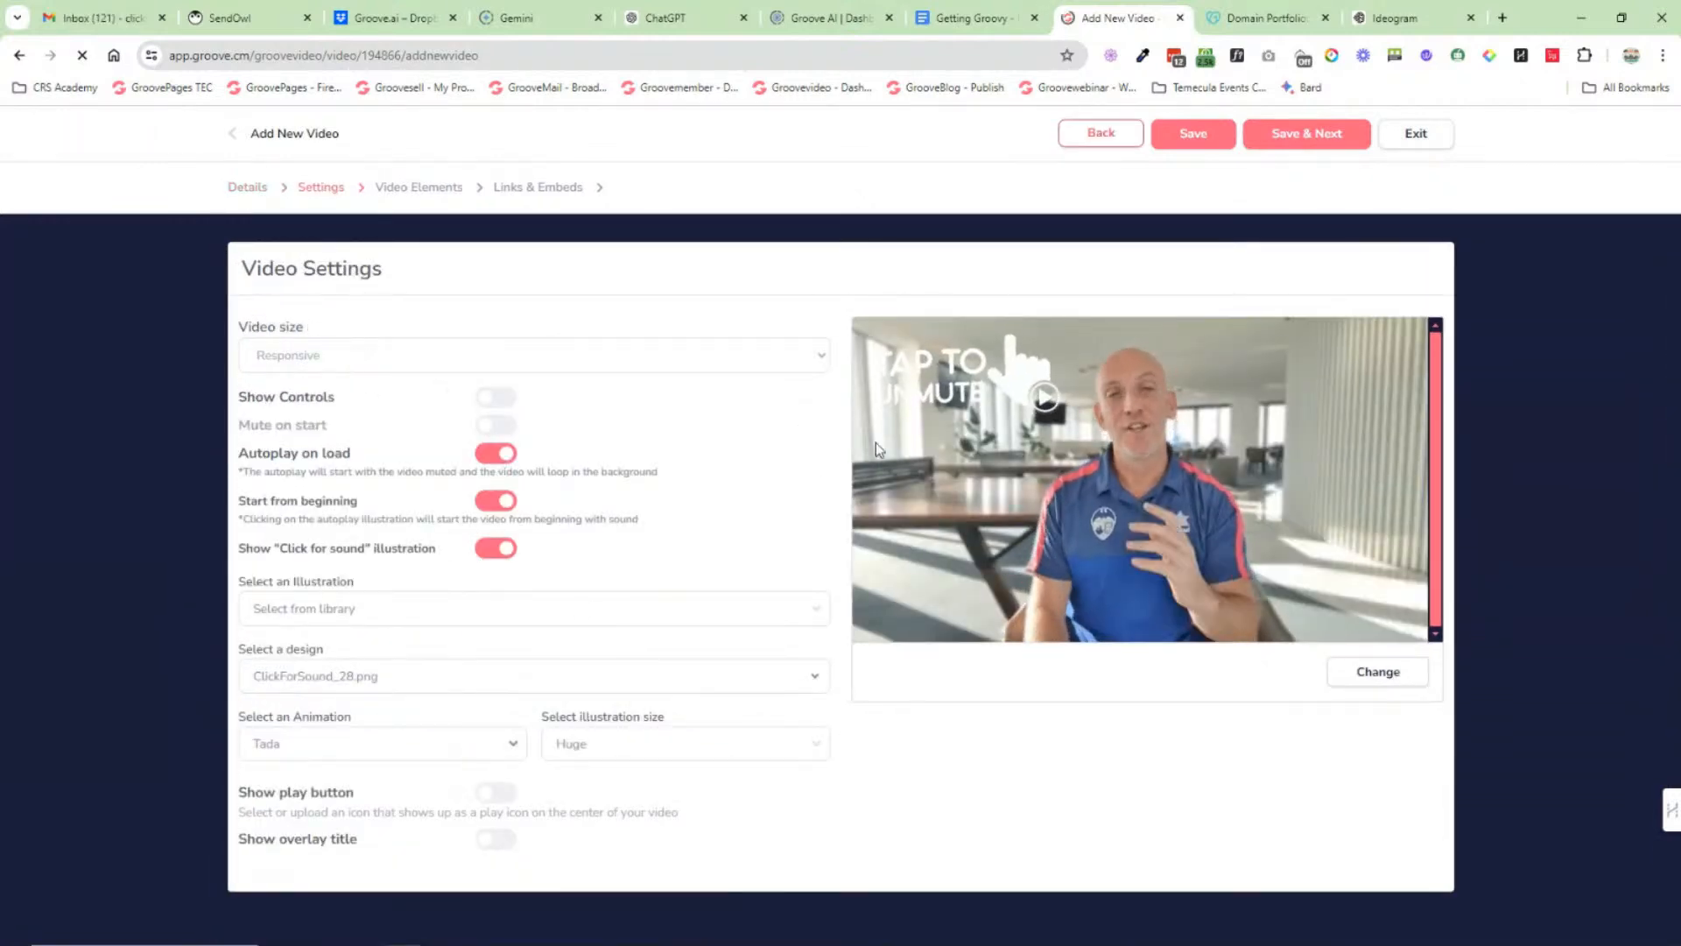
click(977, 387)
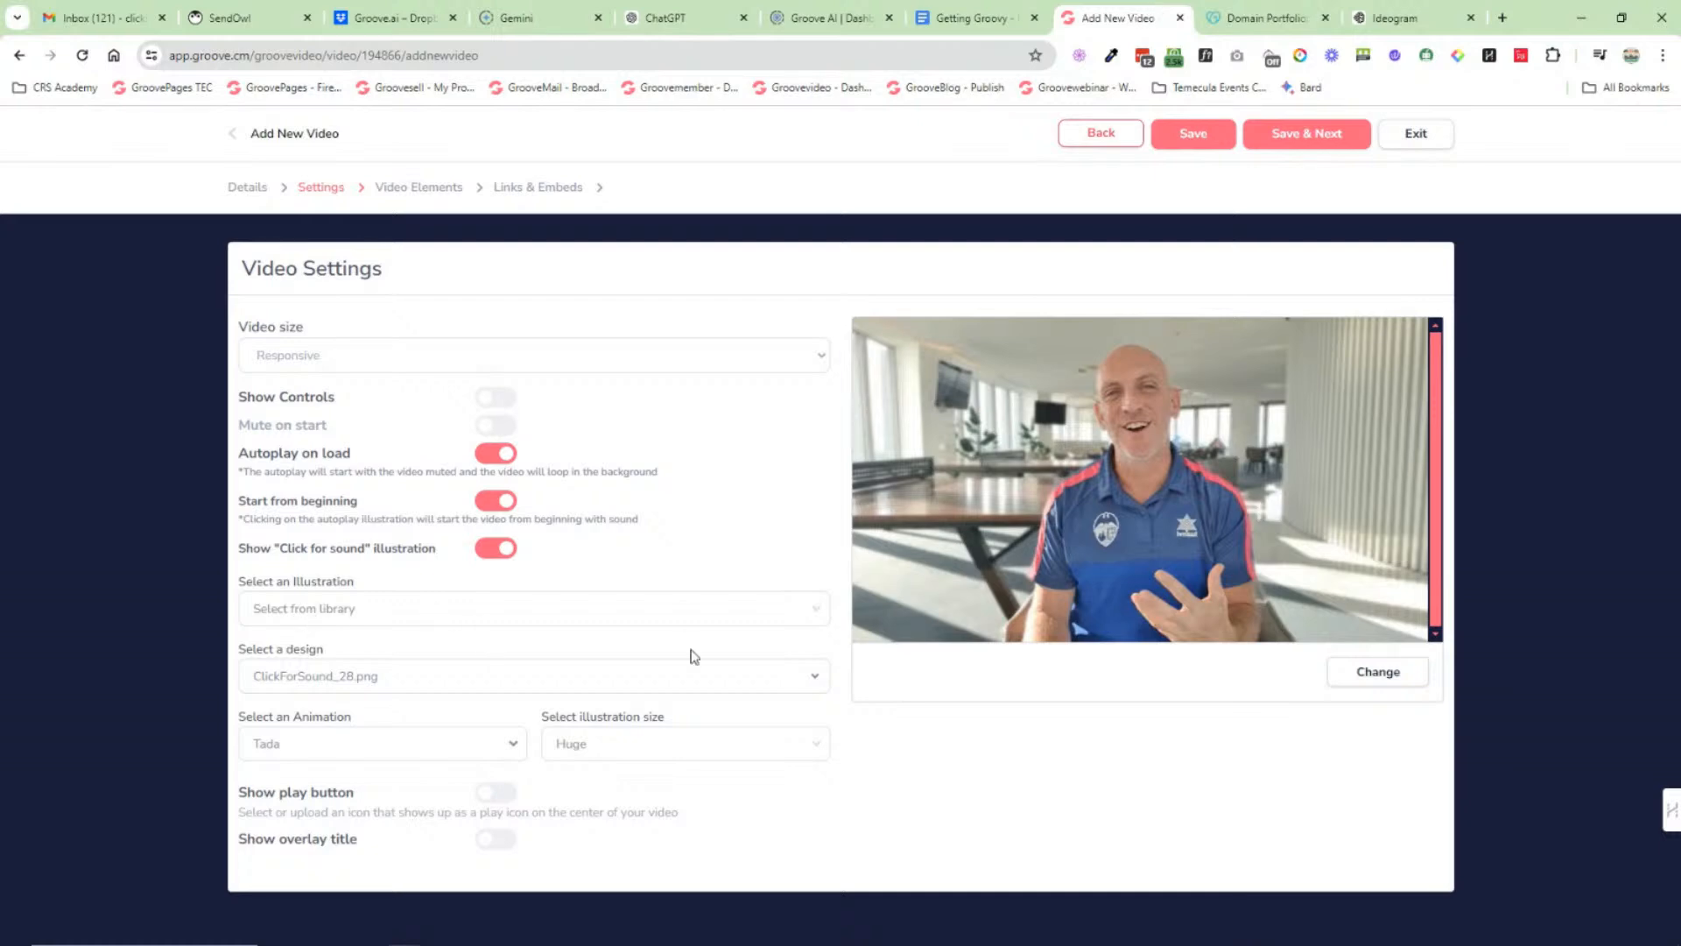
Step: Advance to the Video Elements stage and demonstrate a Text Overlay With CTA displayed from 1 hour, cancelling it without adding it
click(1307, 127)
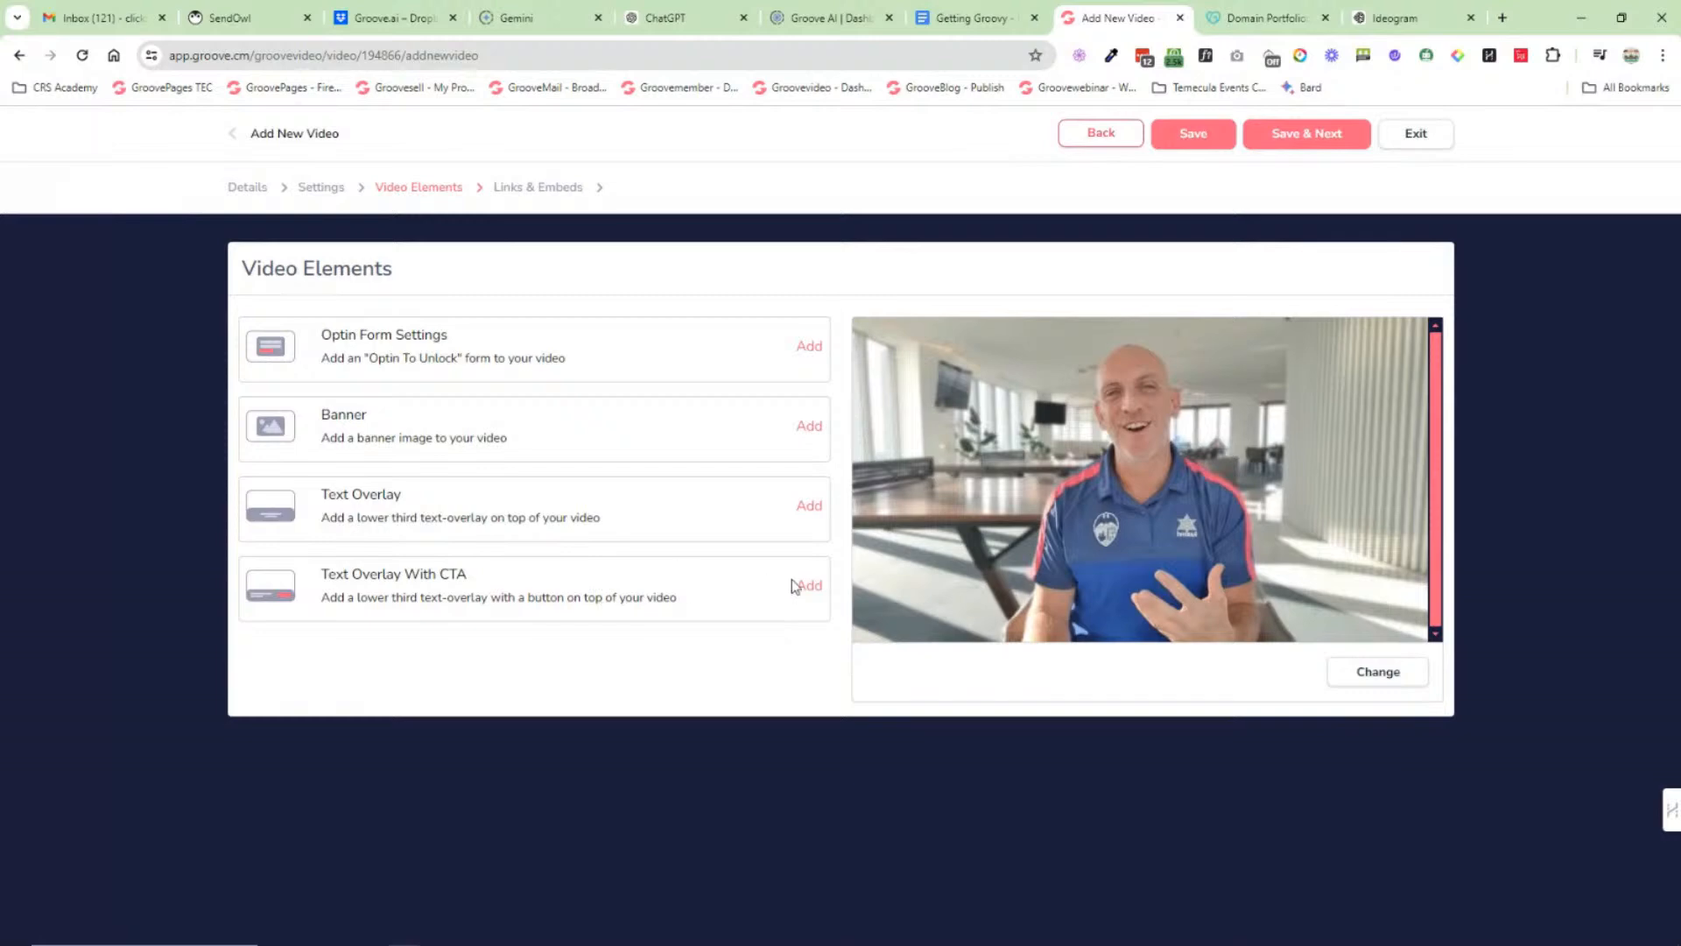
click(801, 586)
click(613, 422)
click(604, 465)
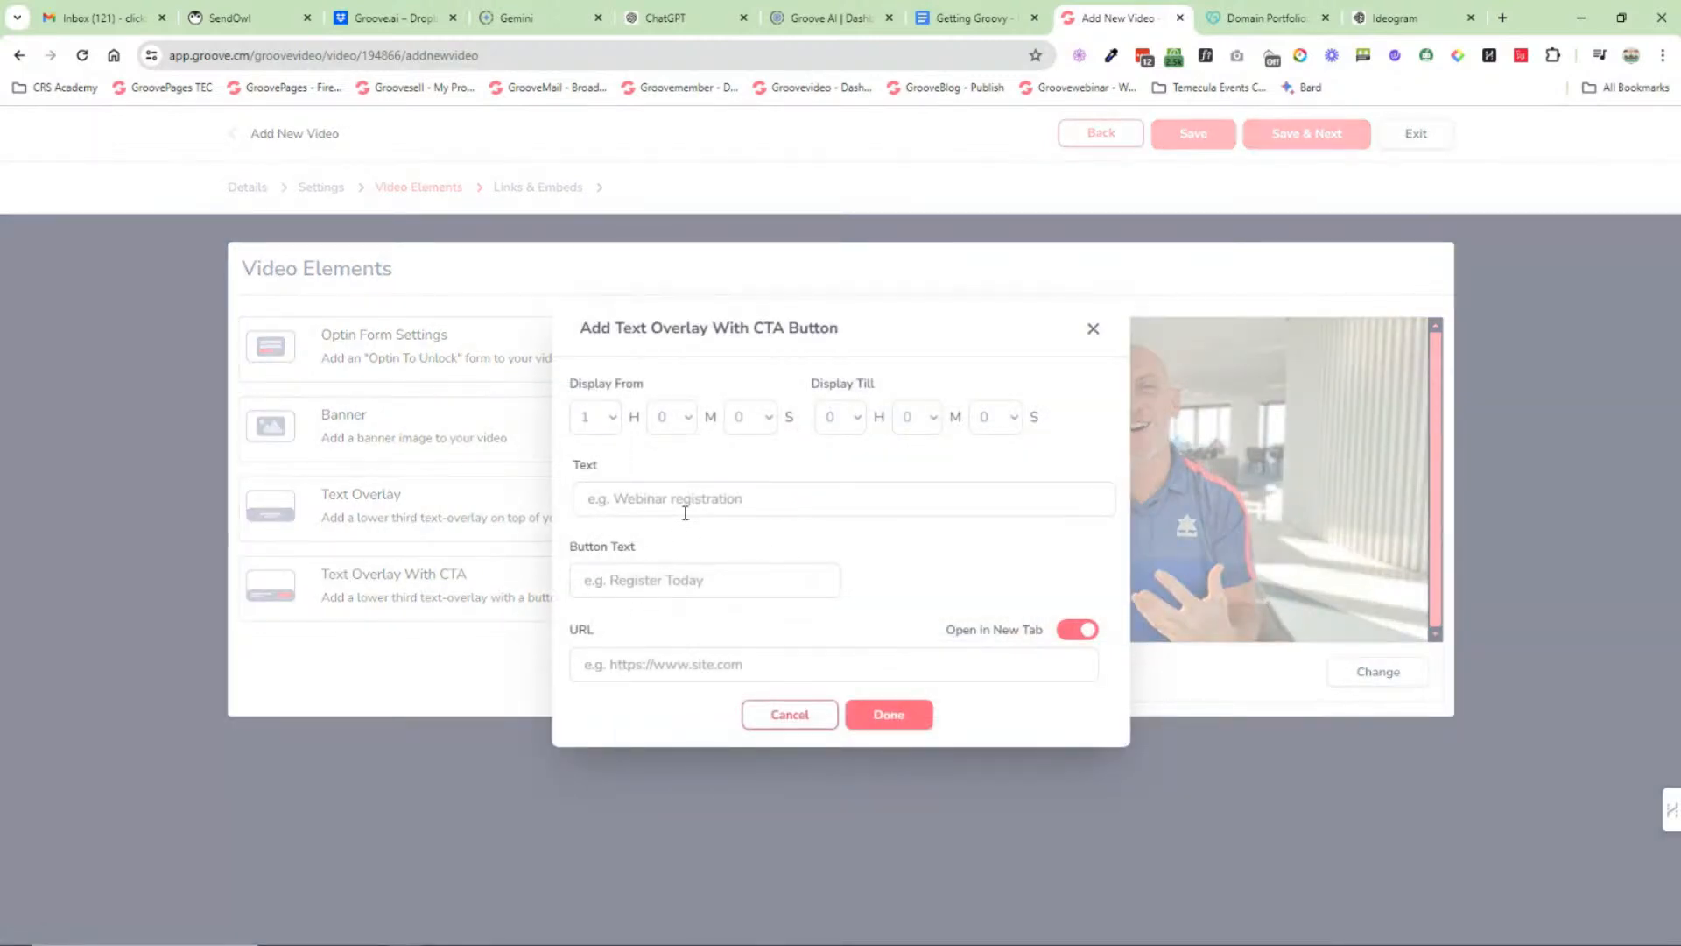
click(789, 715)
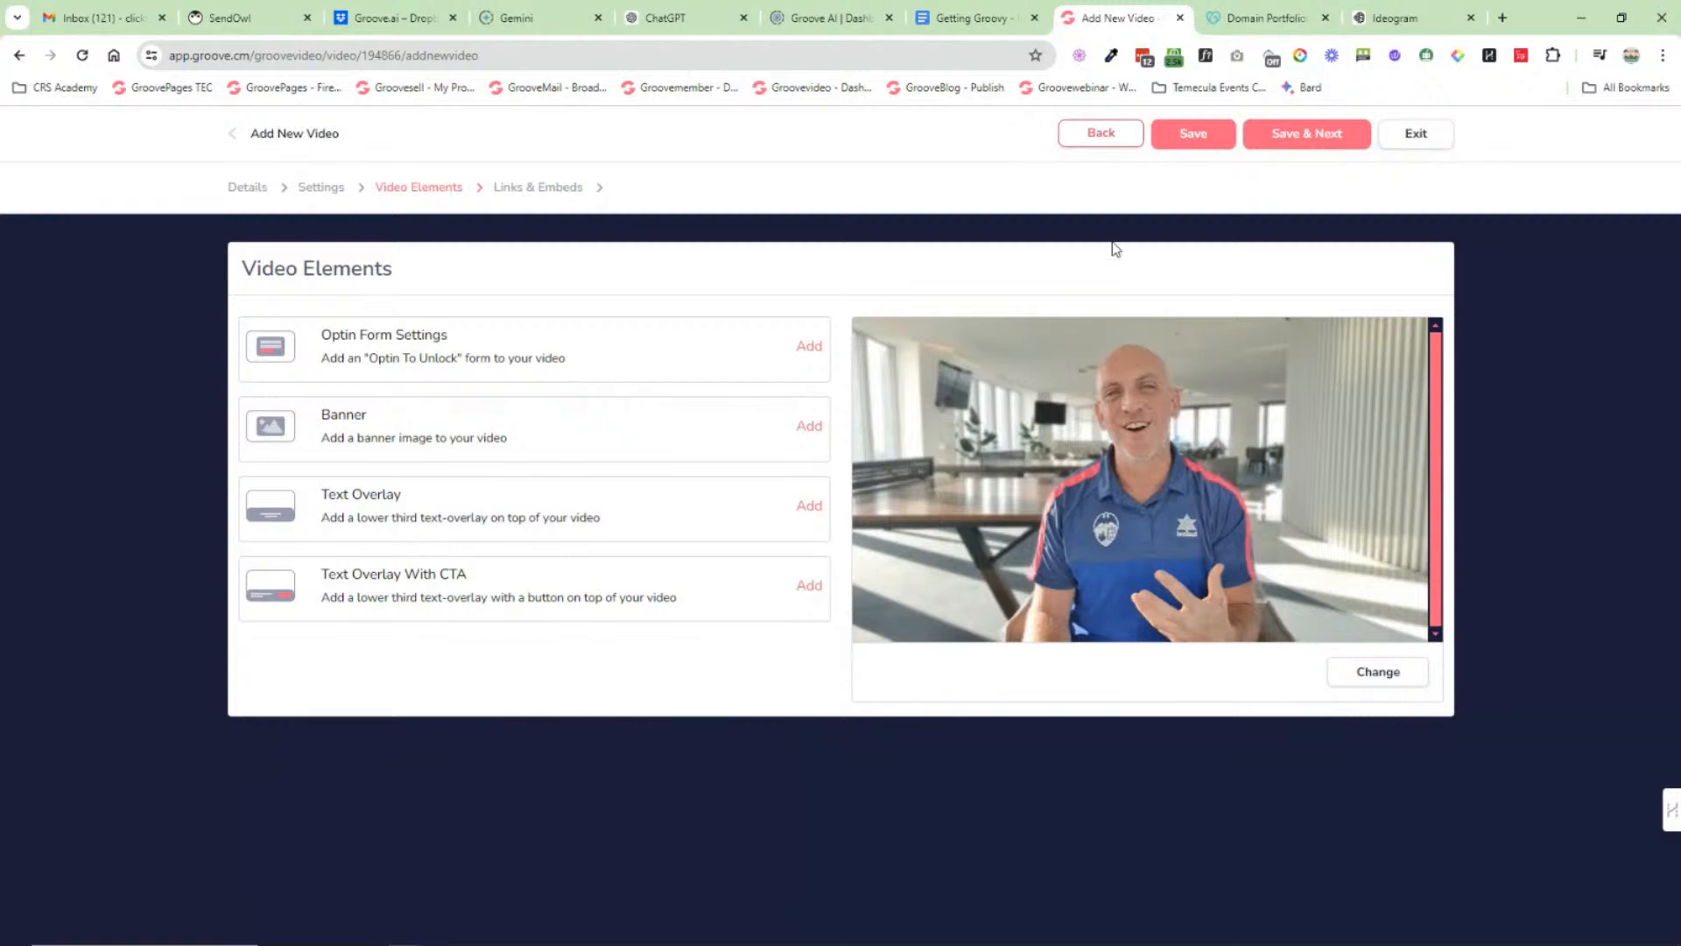
Step: Advance to Links & Embeds and show the video's embed code, hosted page link and source file URL
click(1306, 133)
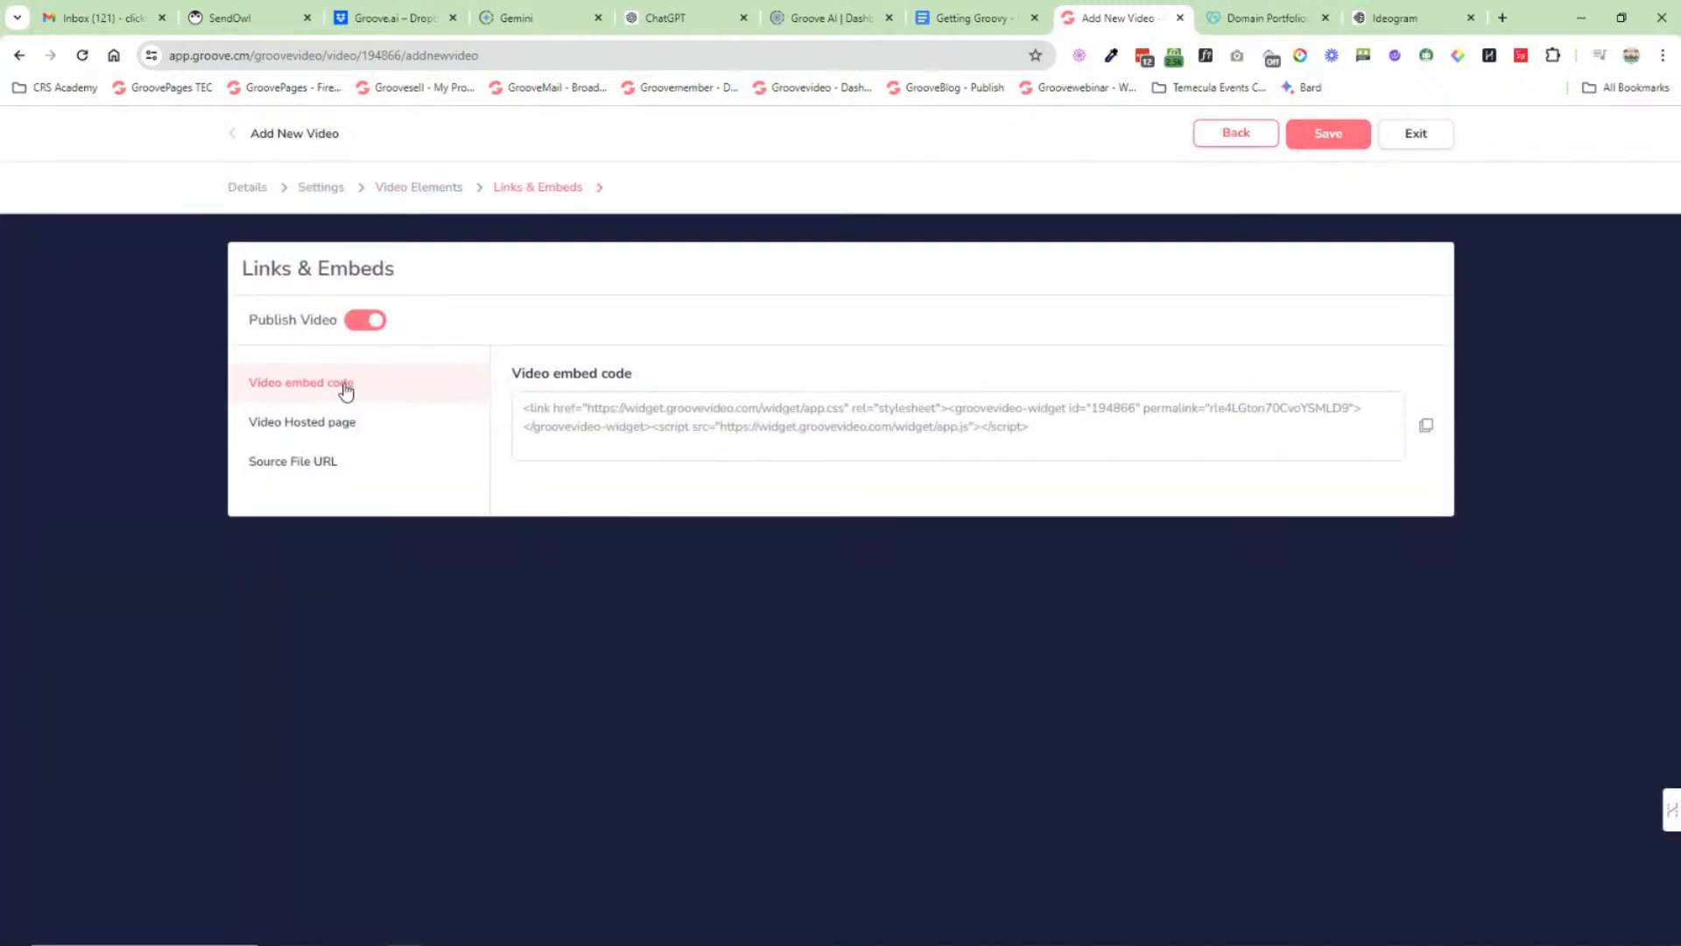
click(319, 424)
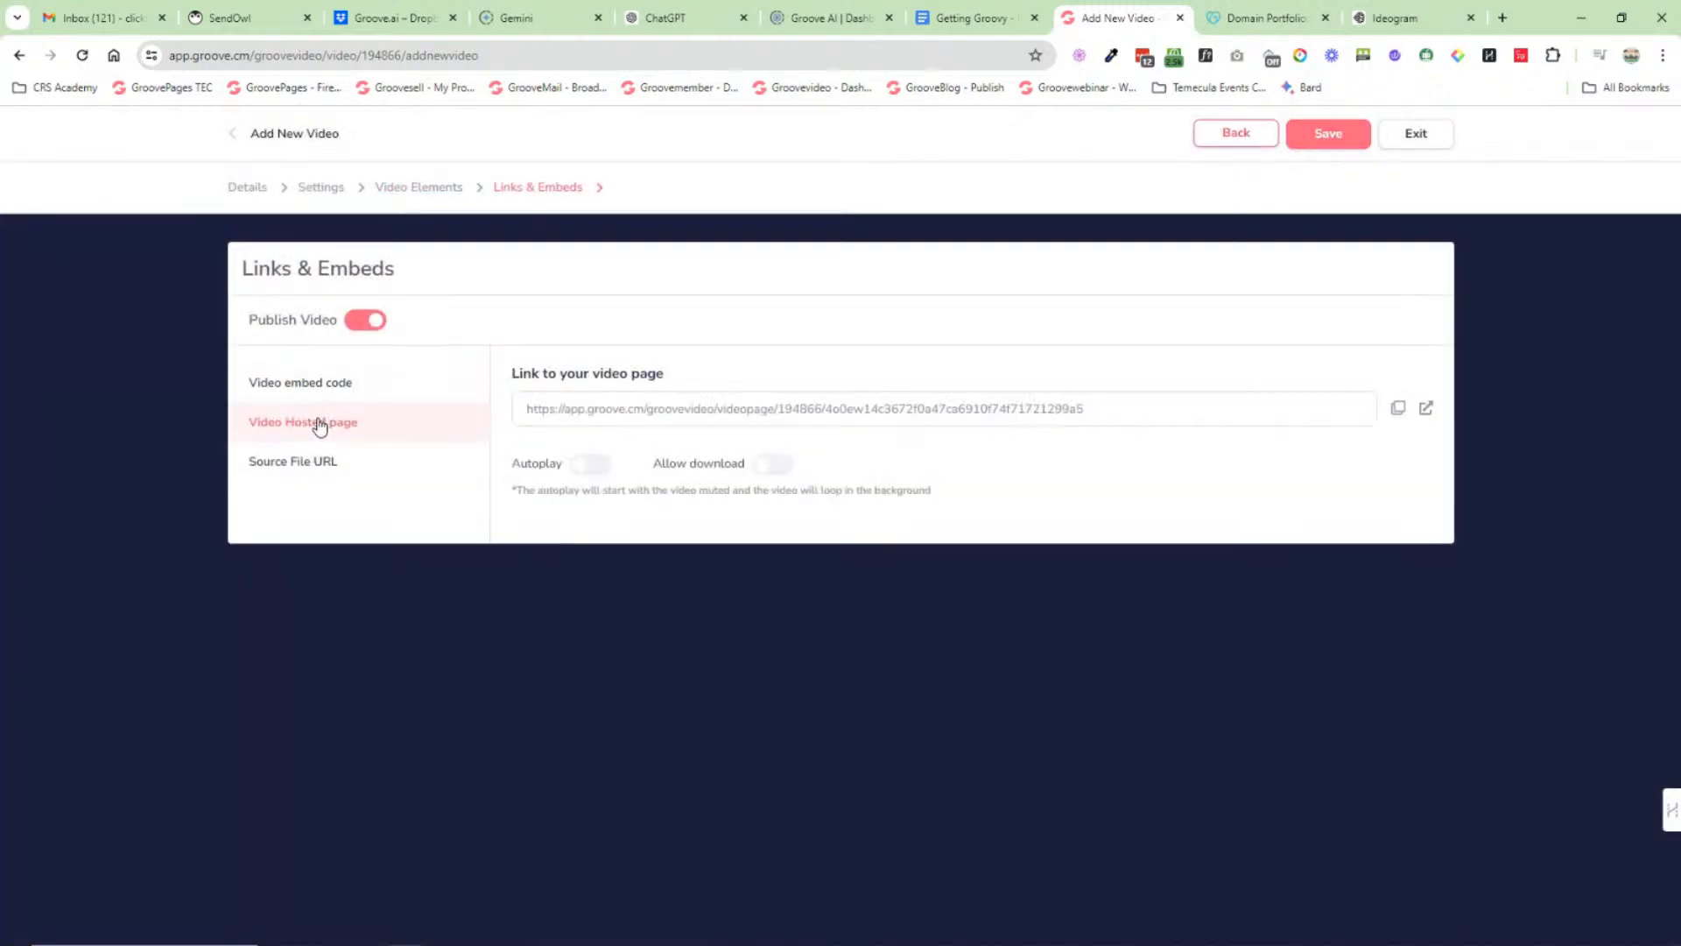
click(320, 469)
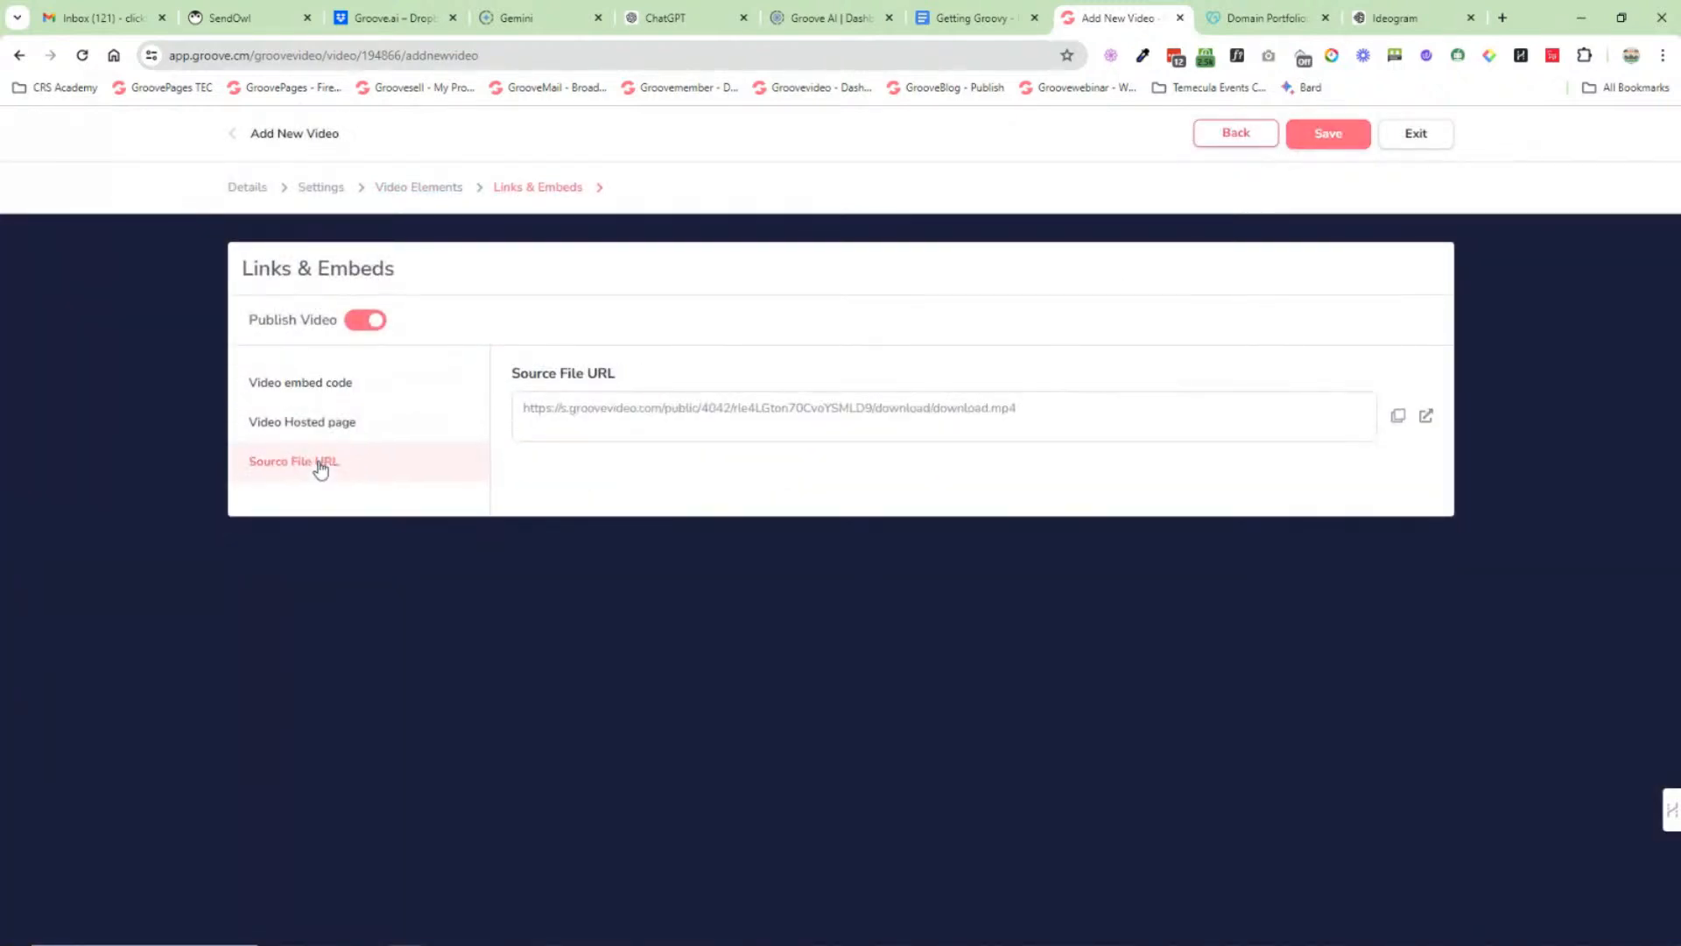
Step: Leave the video editor to show GrooveVideo's Categories list, and return to the Groove dashboard
click(232, 138)
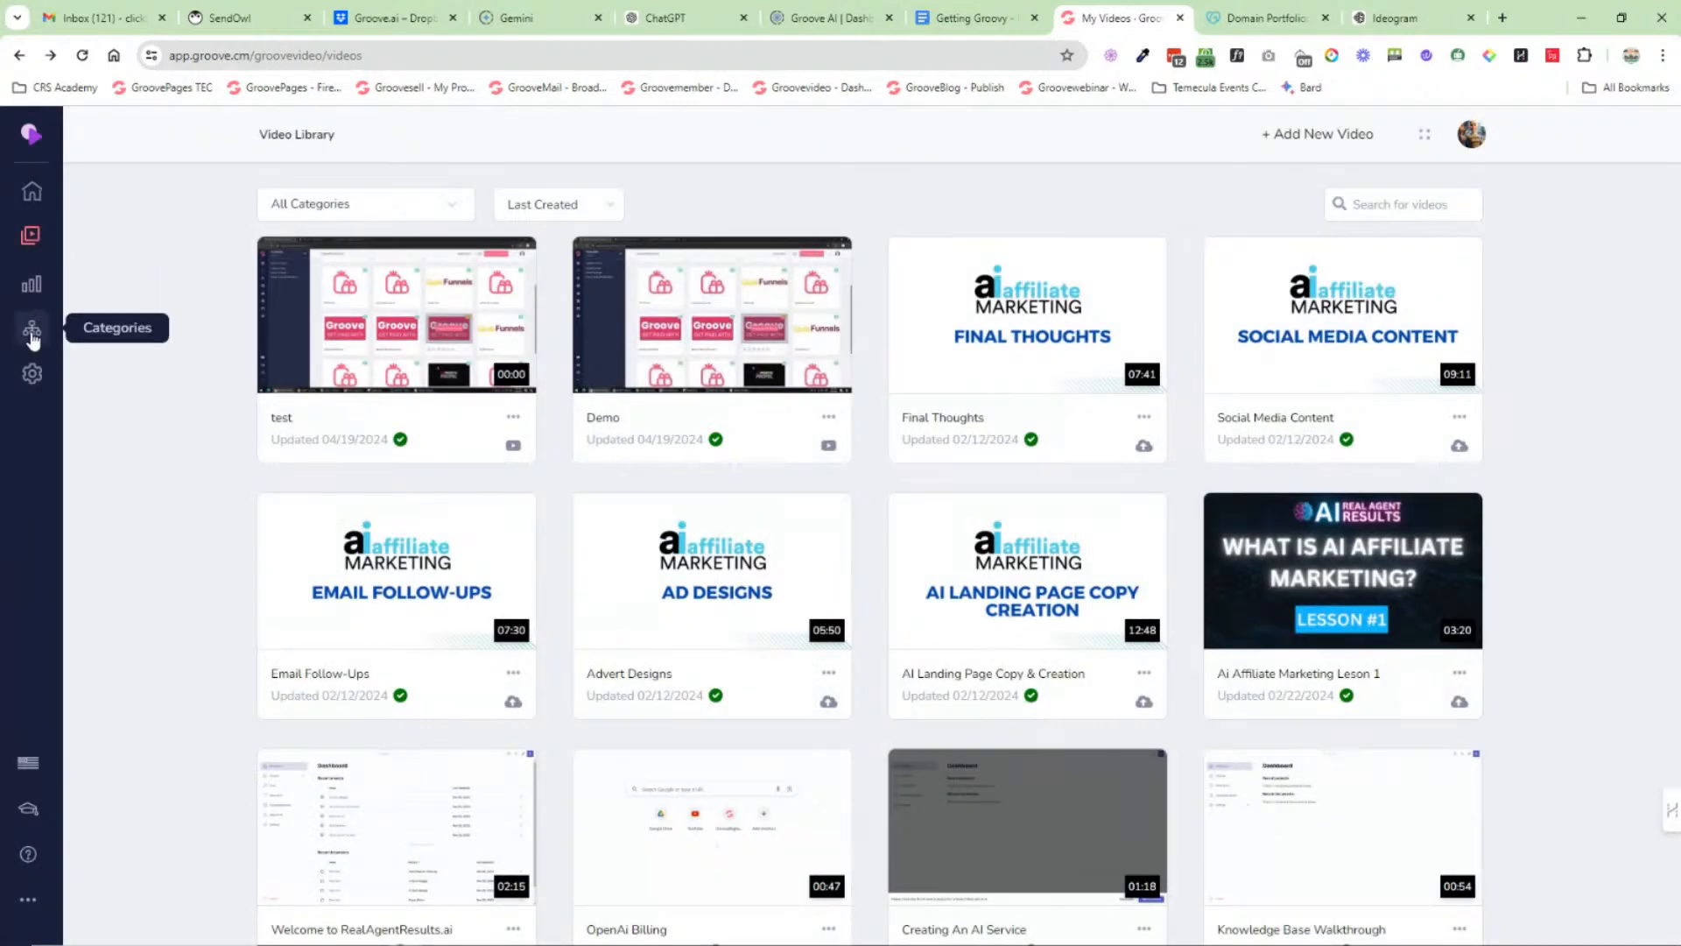
click(32, 338)
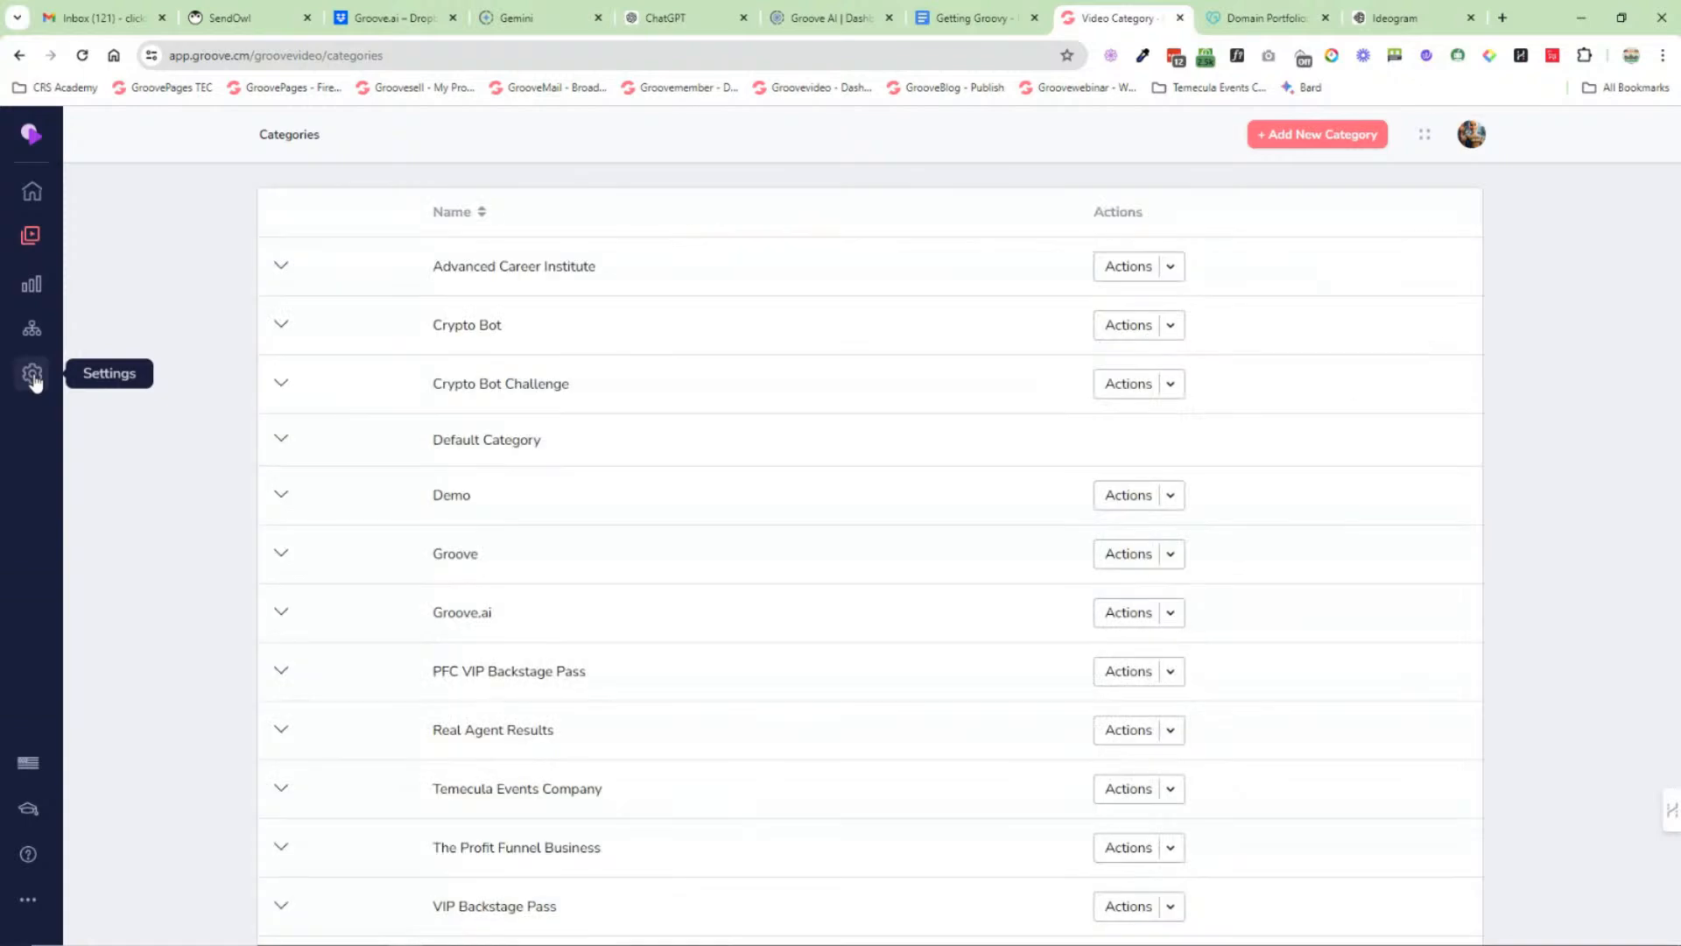
click(32, 133)
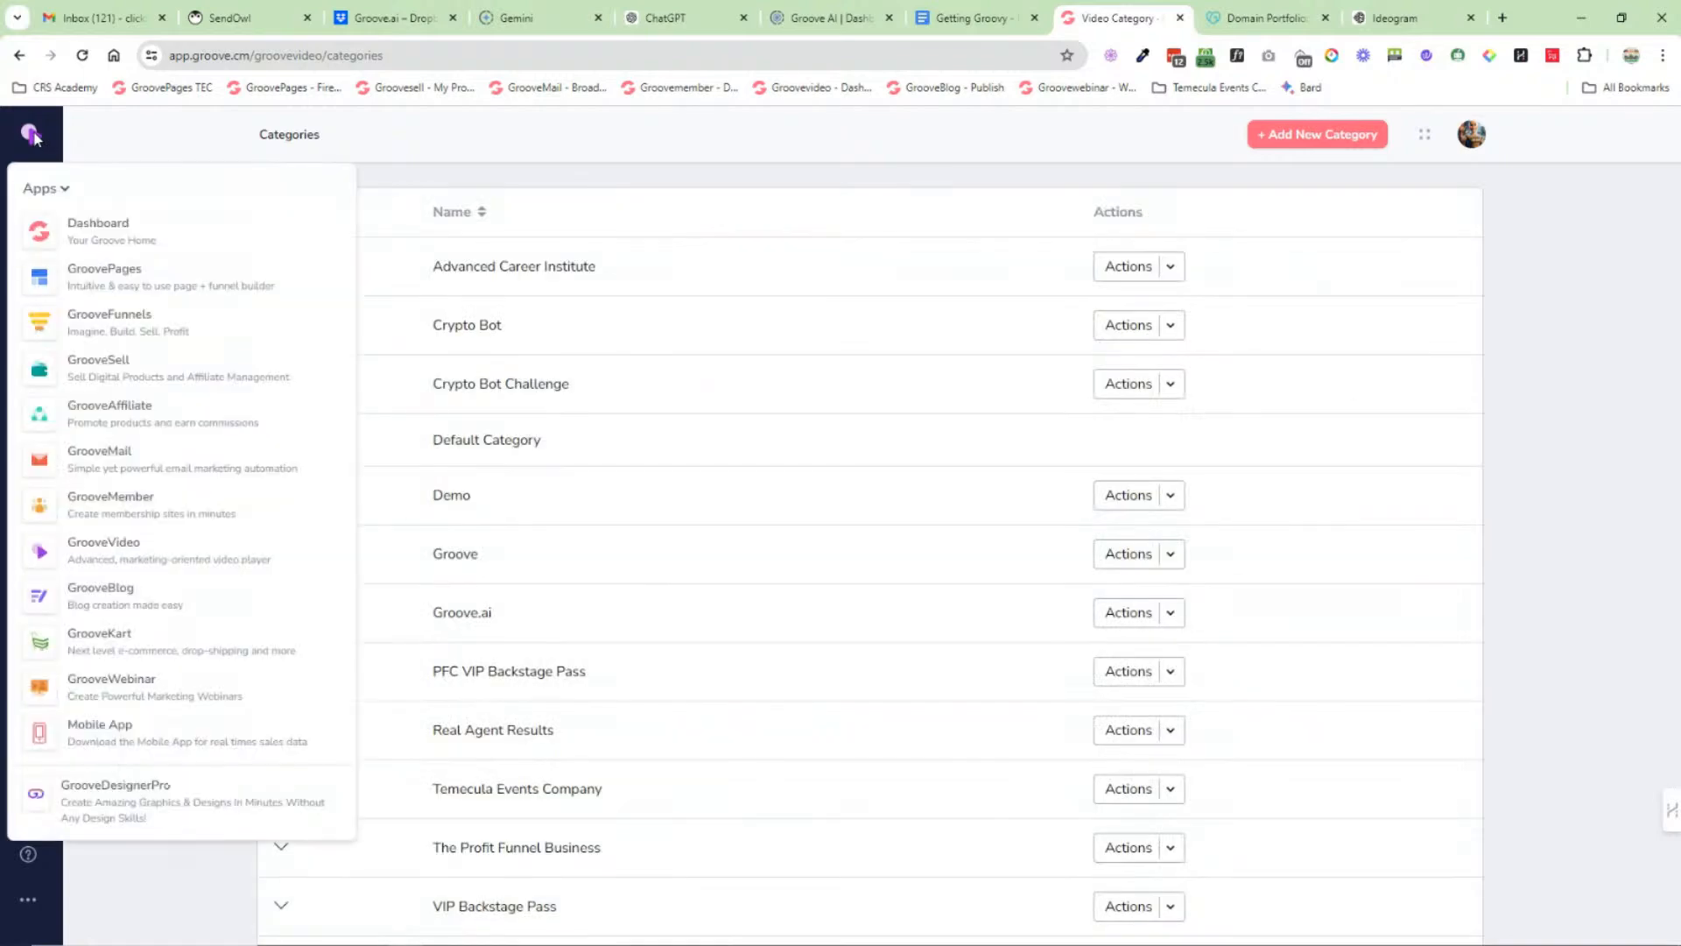
click(79, 230)
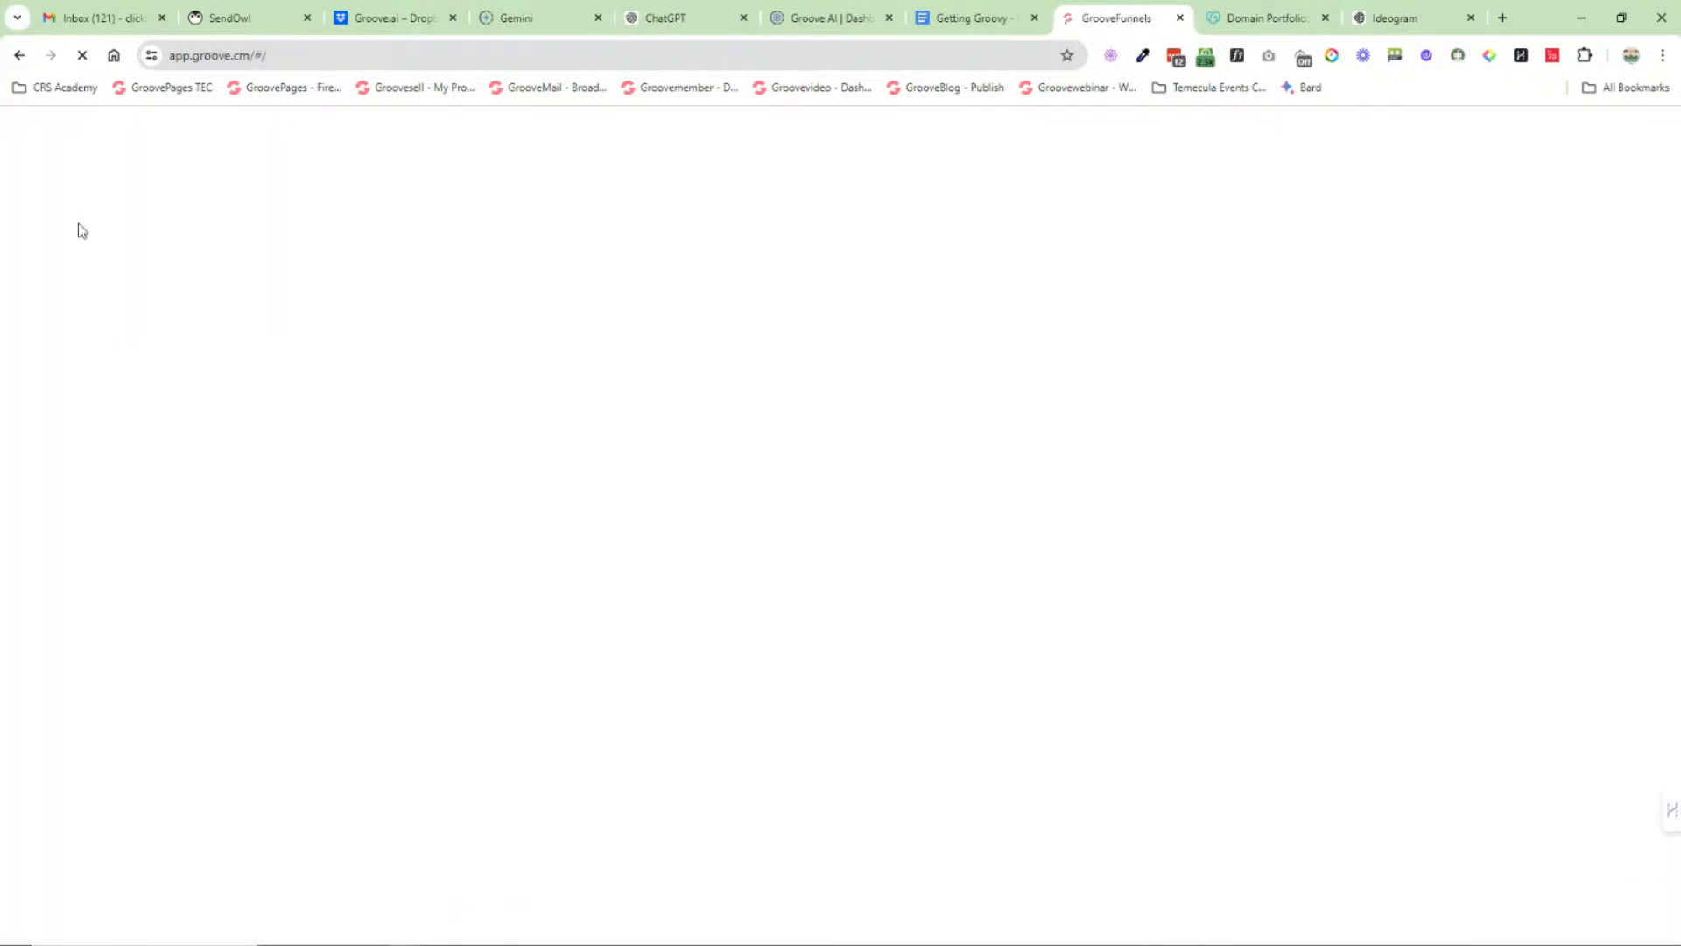
Step: Check the GrooveWebinar step in the onboarding roadmap document, and open GrooveWebinar from the Groove dashboard
click(976, 21)
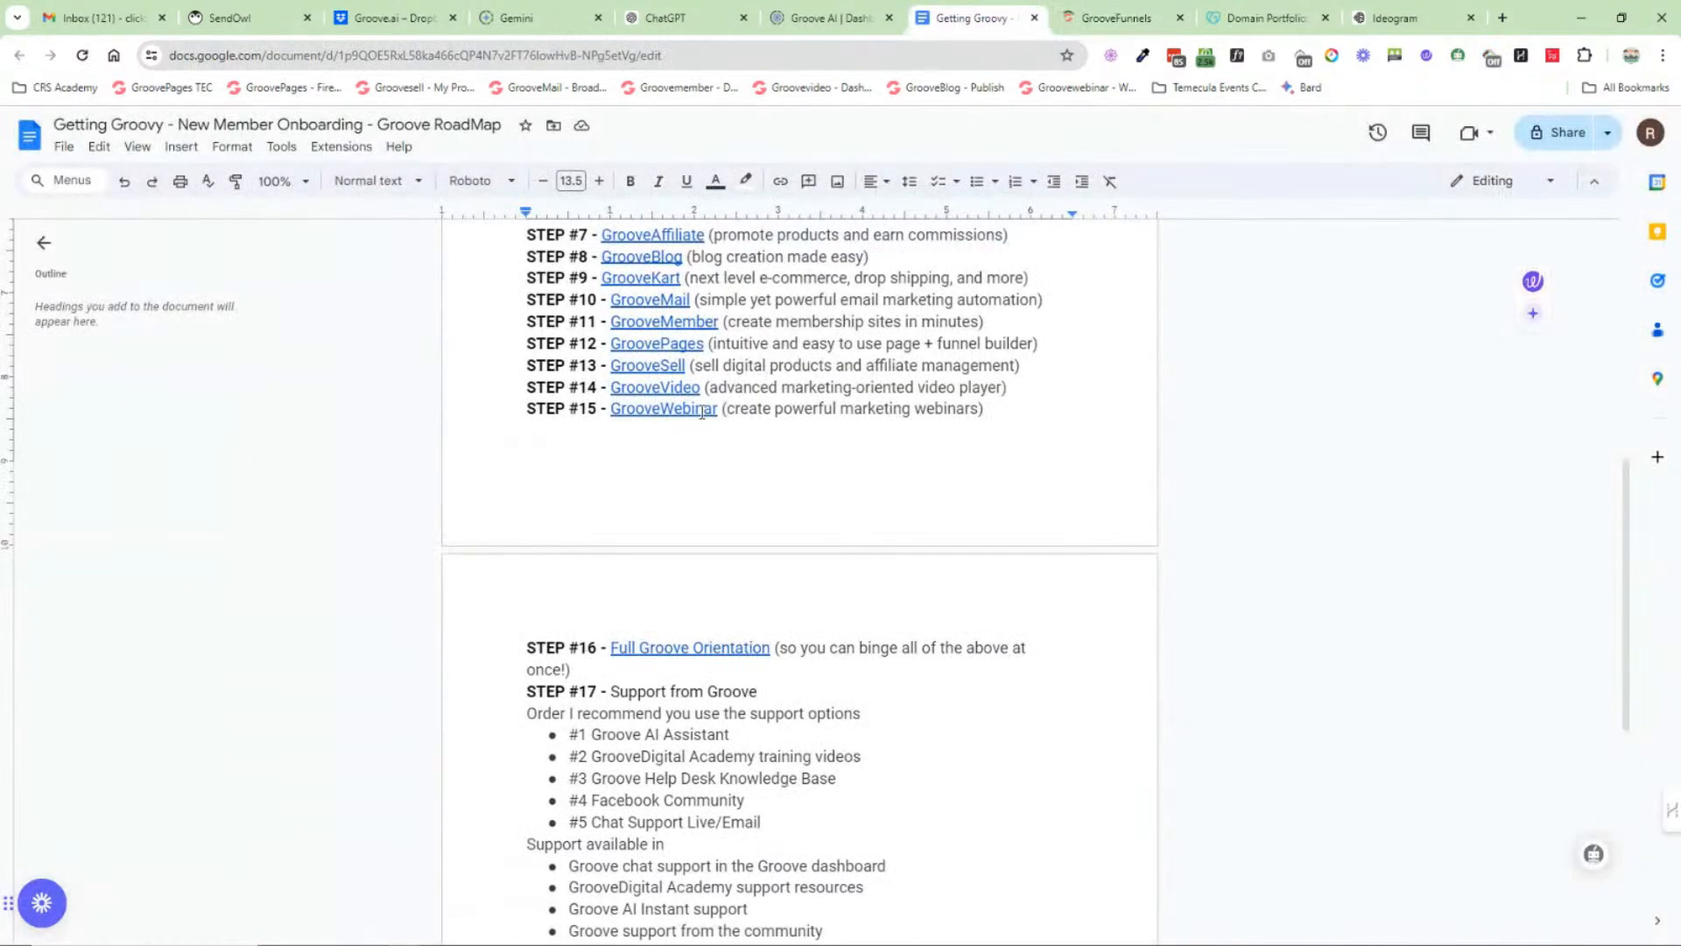
click(1117, 17)
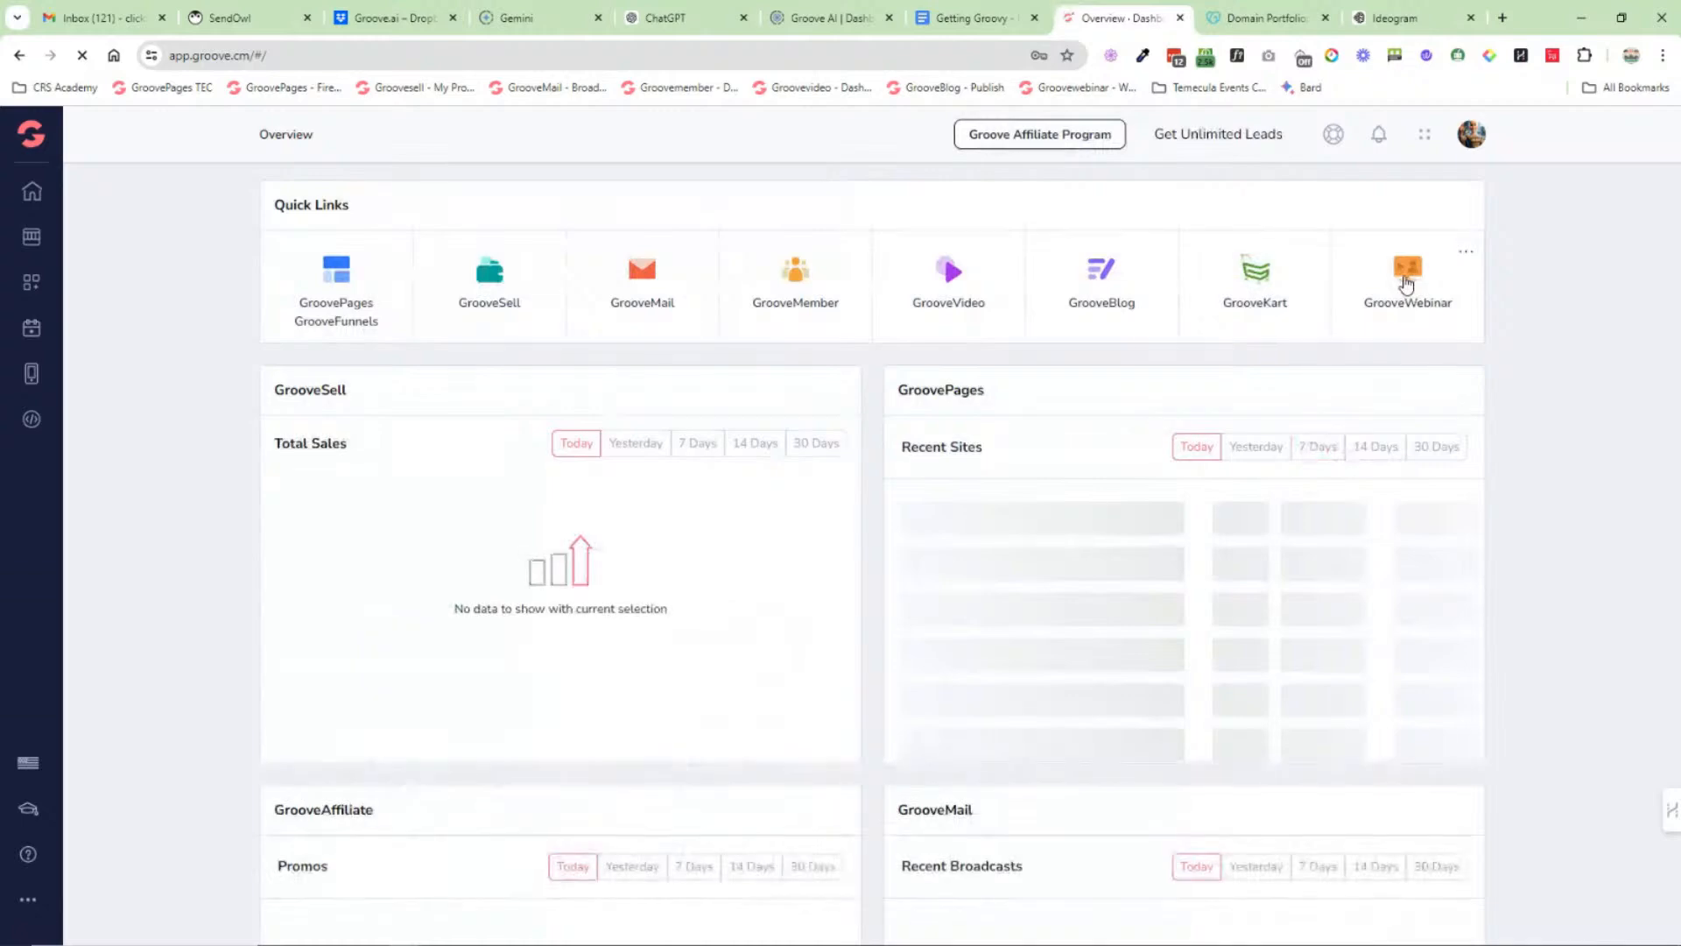
click(1406, 284)
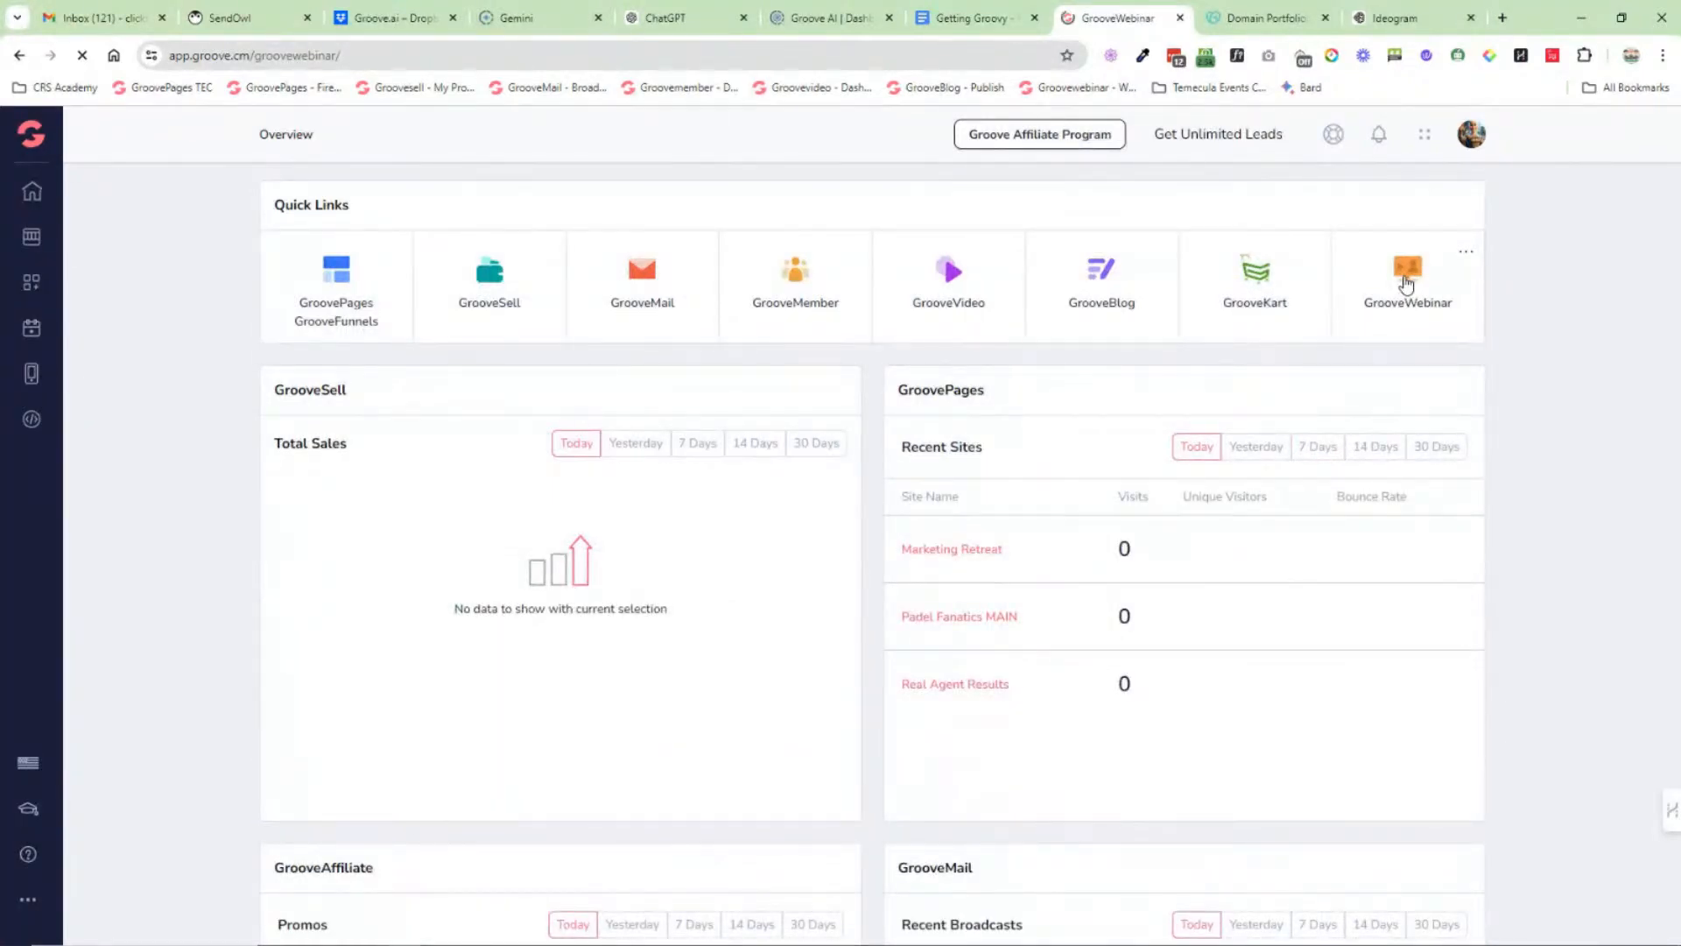
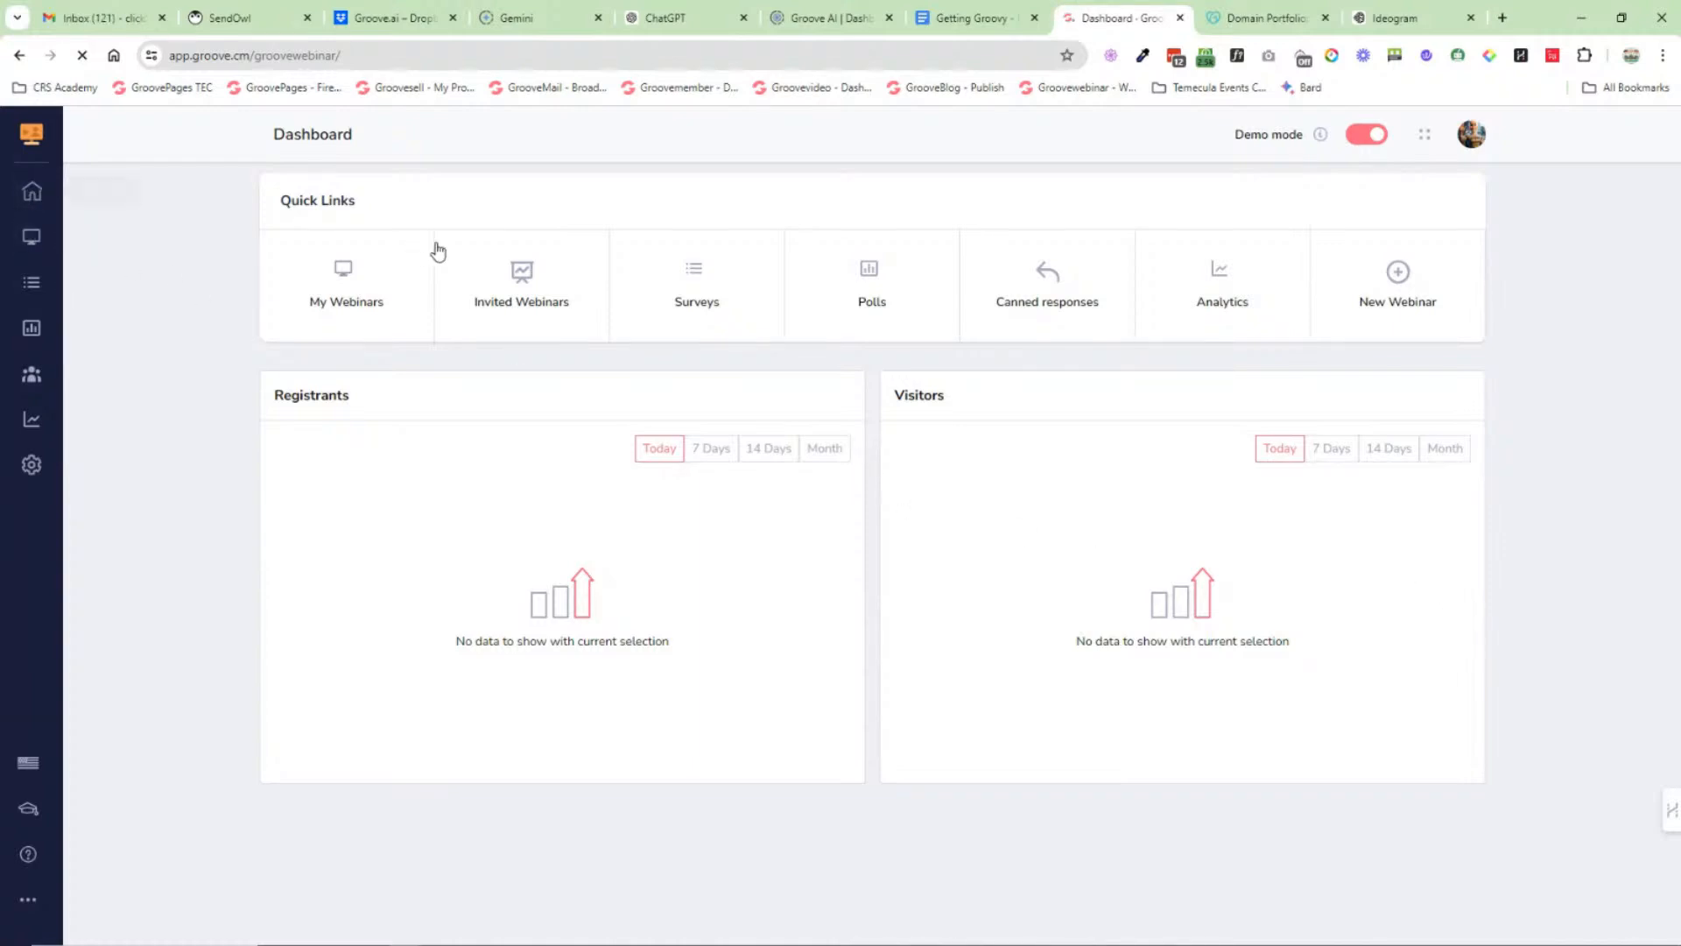
Step: Show the My Webinars list in GrooveWebinar with the side menu collapsed
click(31, 237)
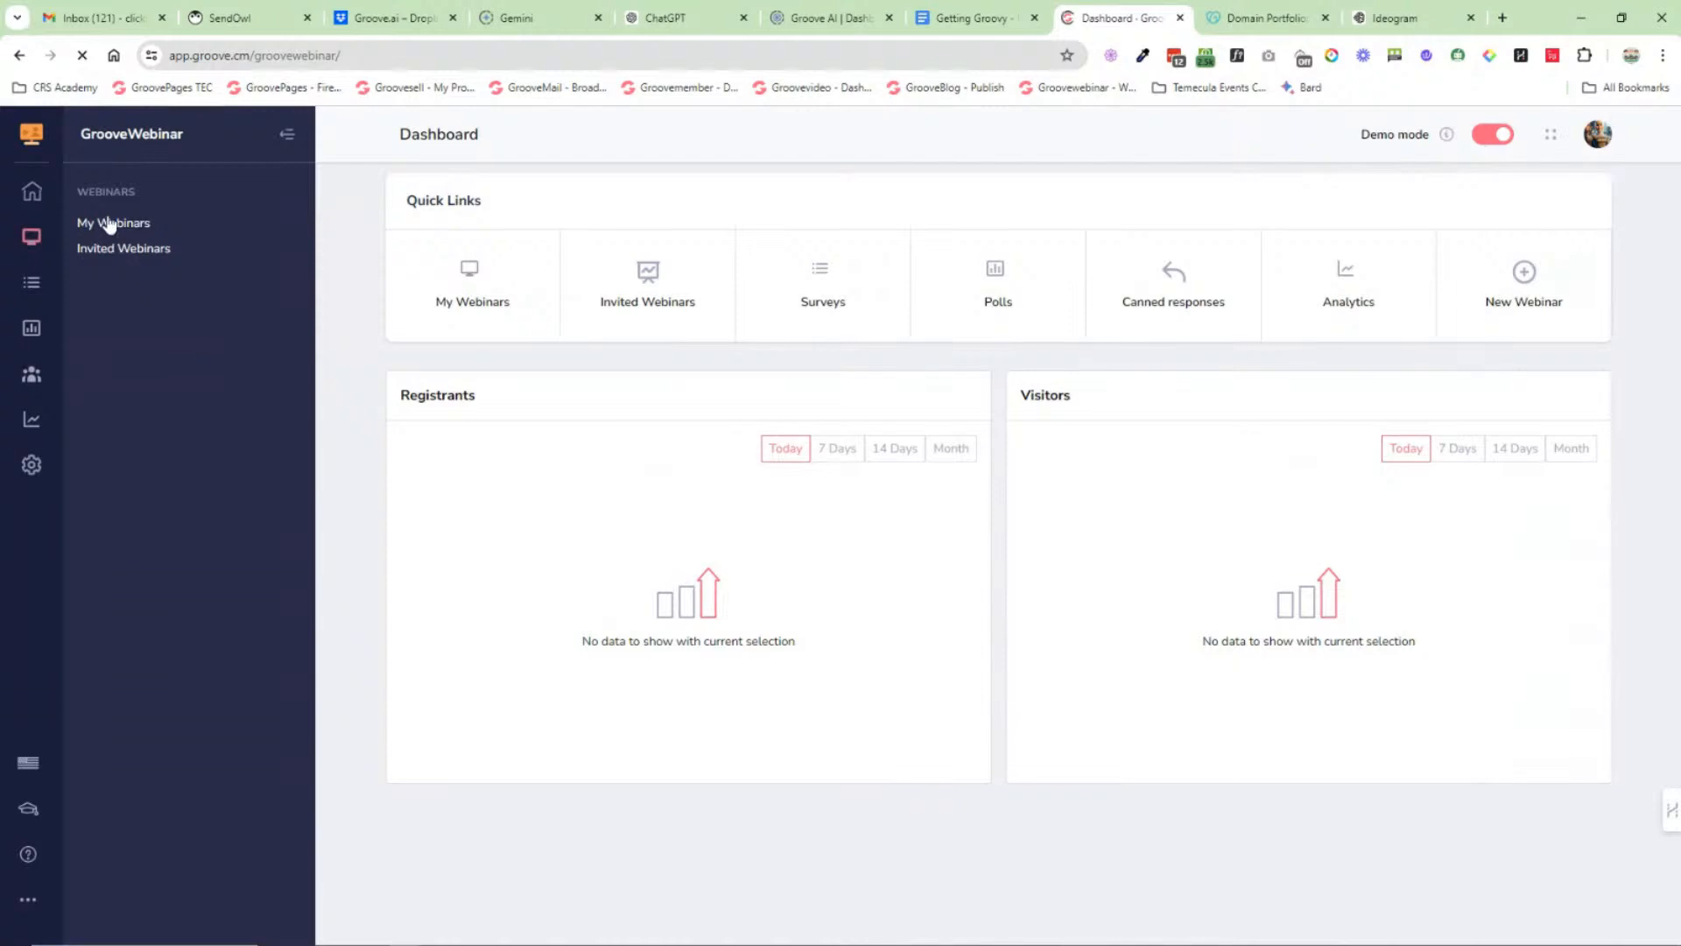
click(107, 223)
click(289, 135)
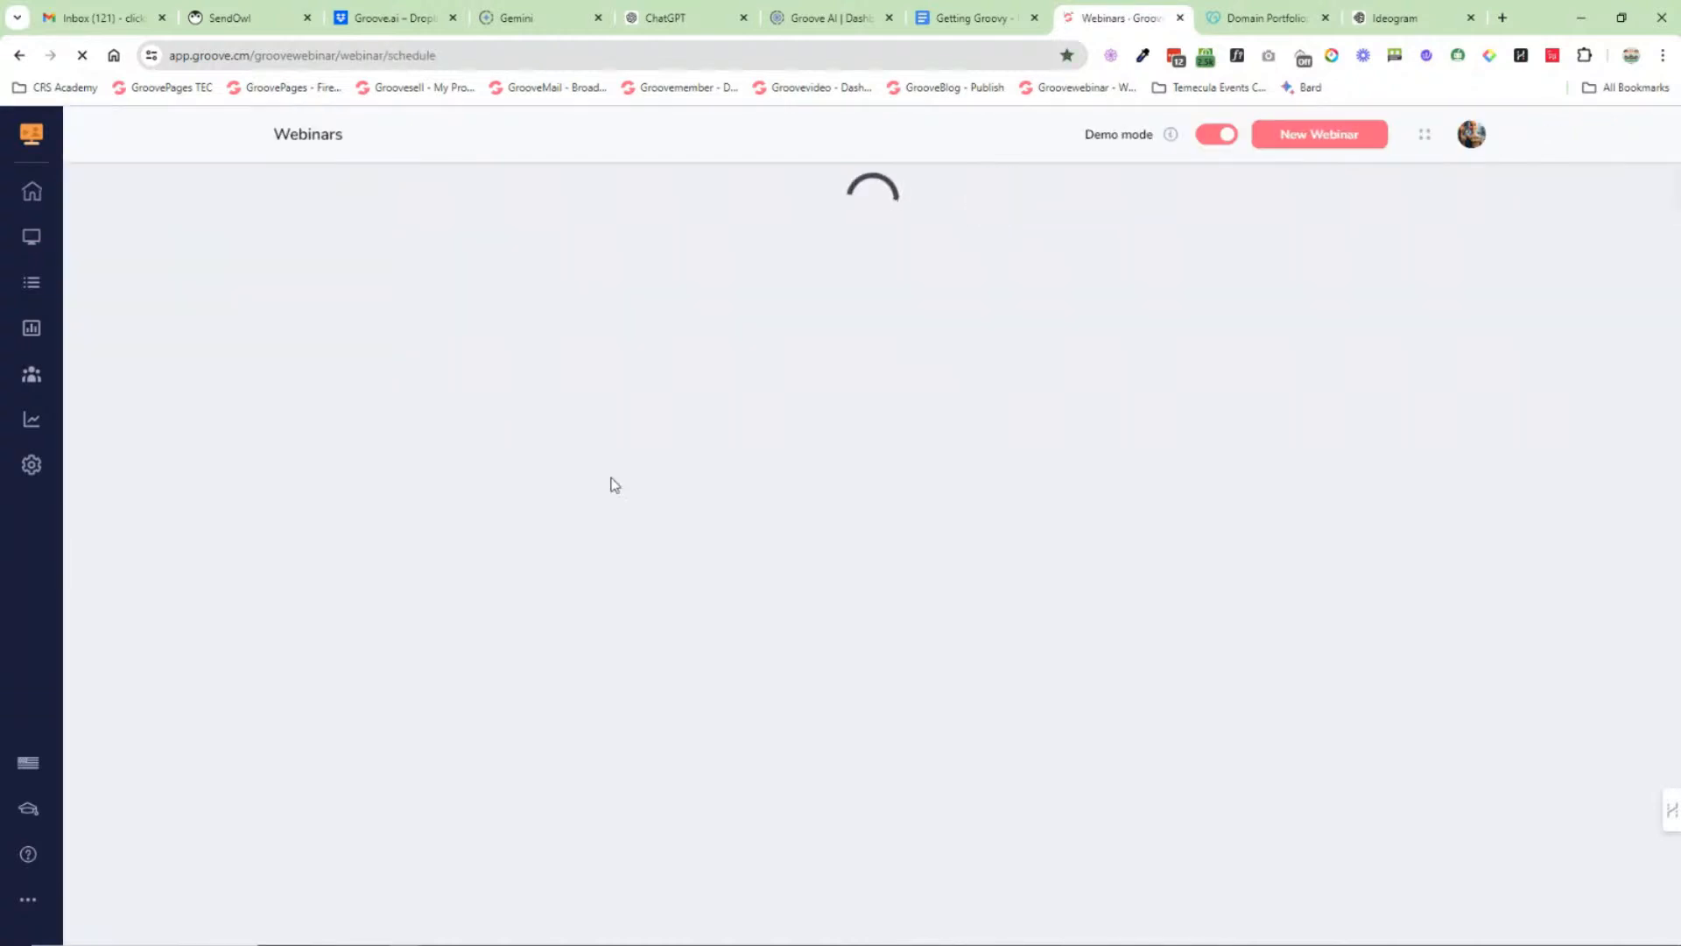
Step: Open the NEW Crypto Bot Masterclass Automated webinar for editing, show its Webinar Type and Webinar Details stages, and exit
mouse_move(405, 349)
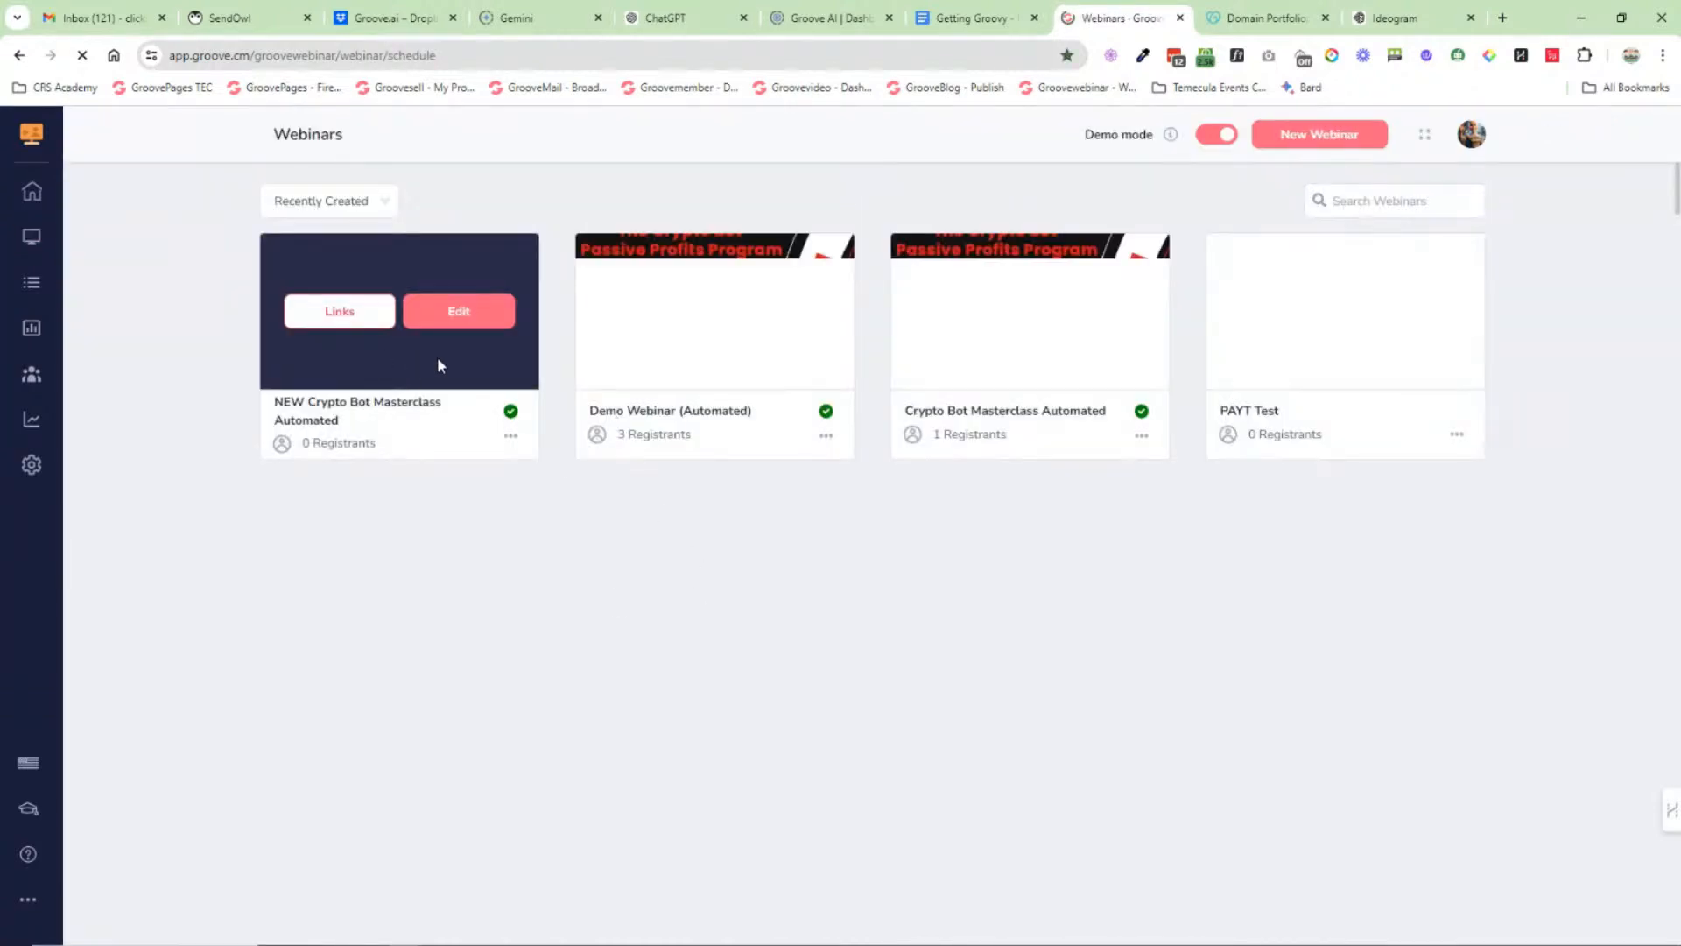
click(465, 318)
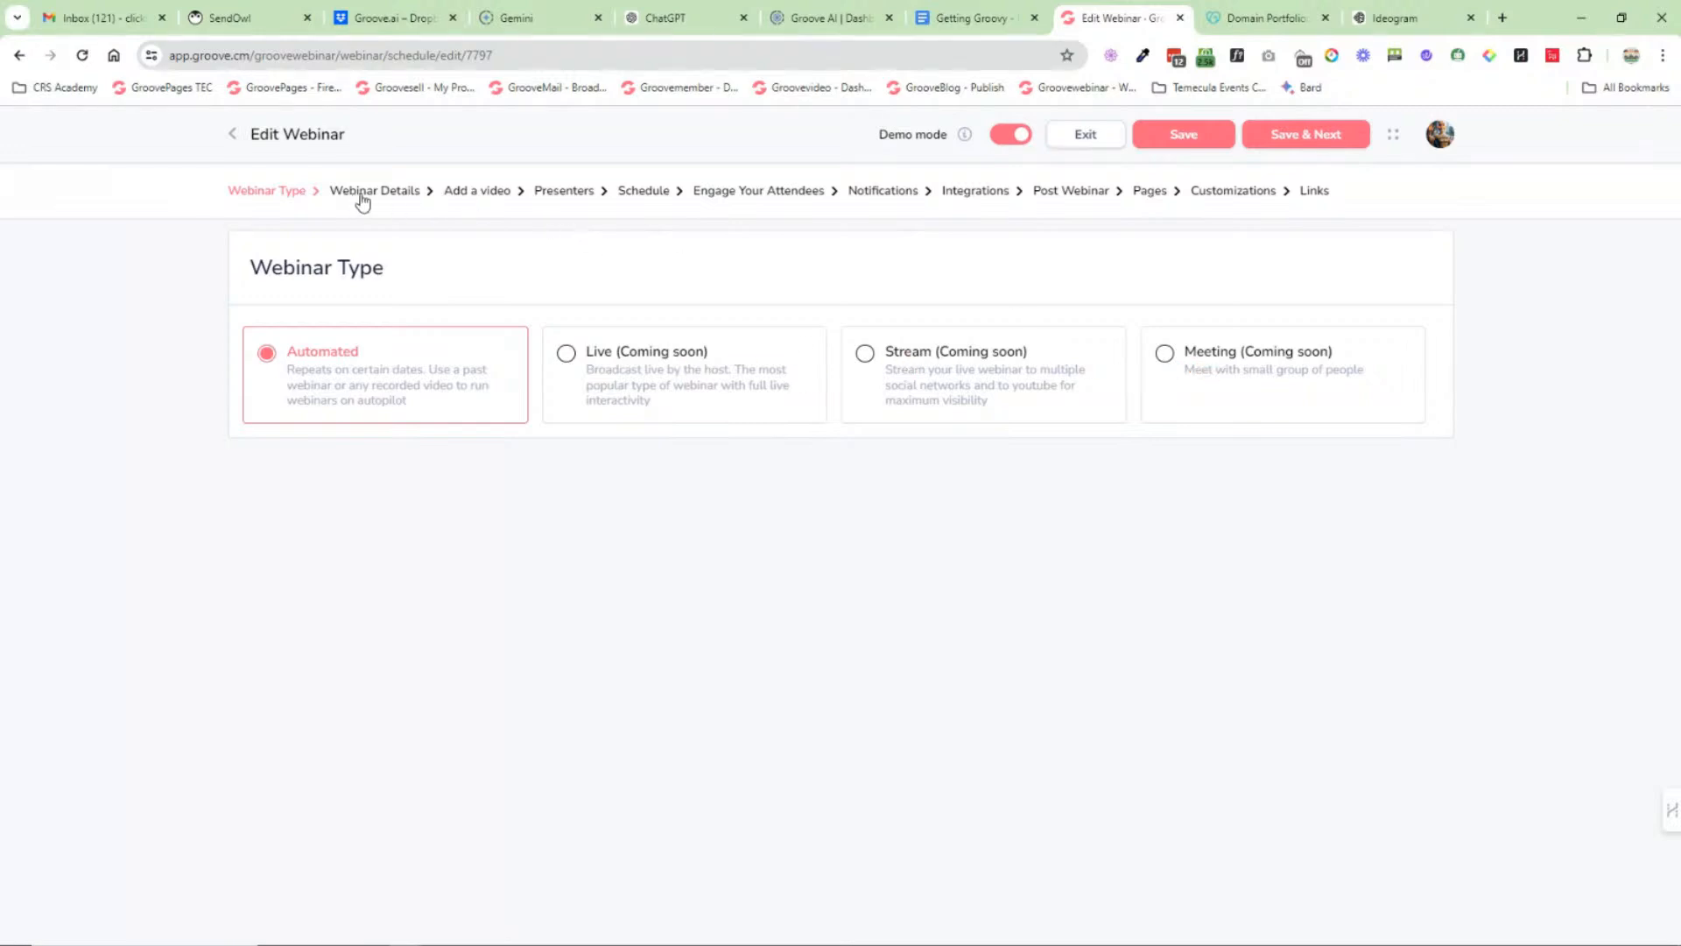
click(1292, 135)
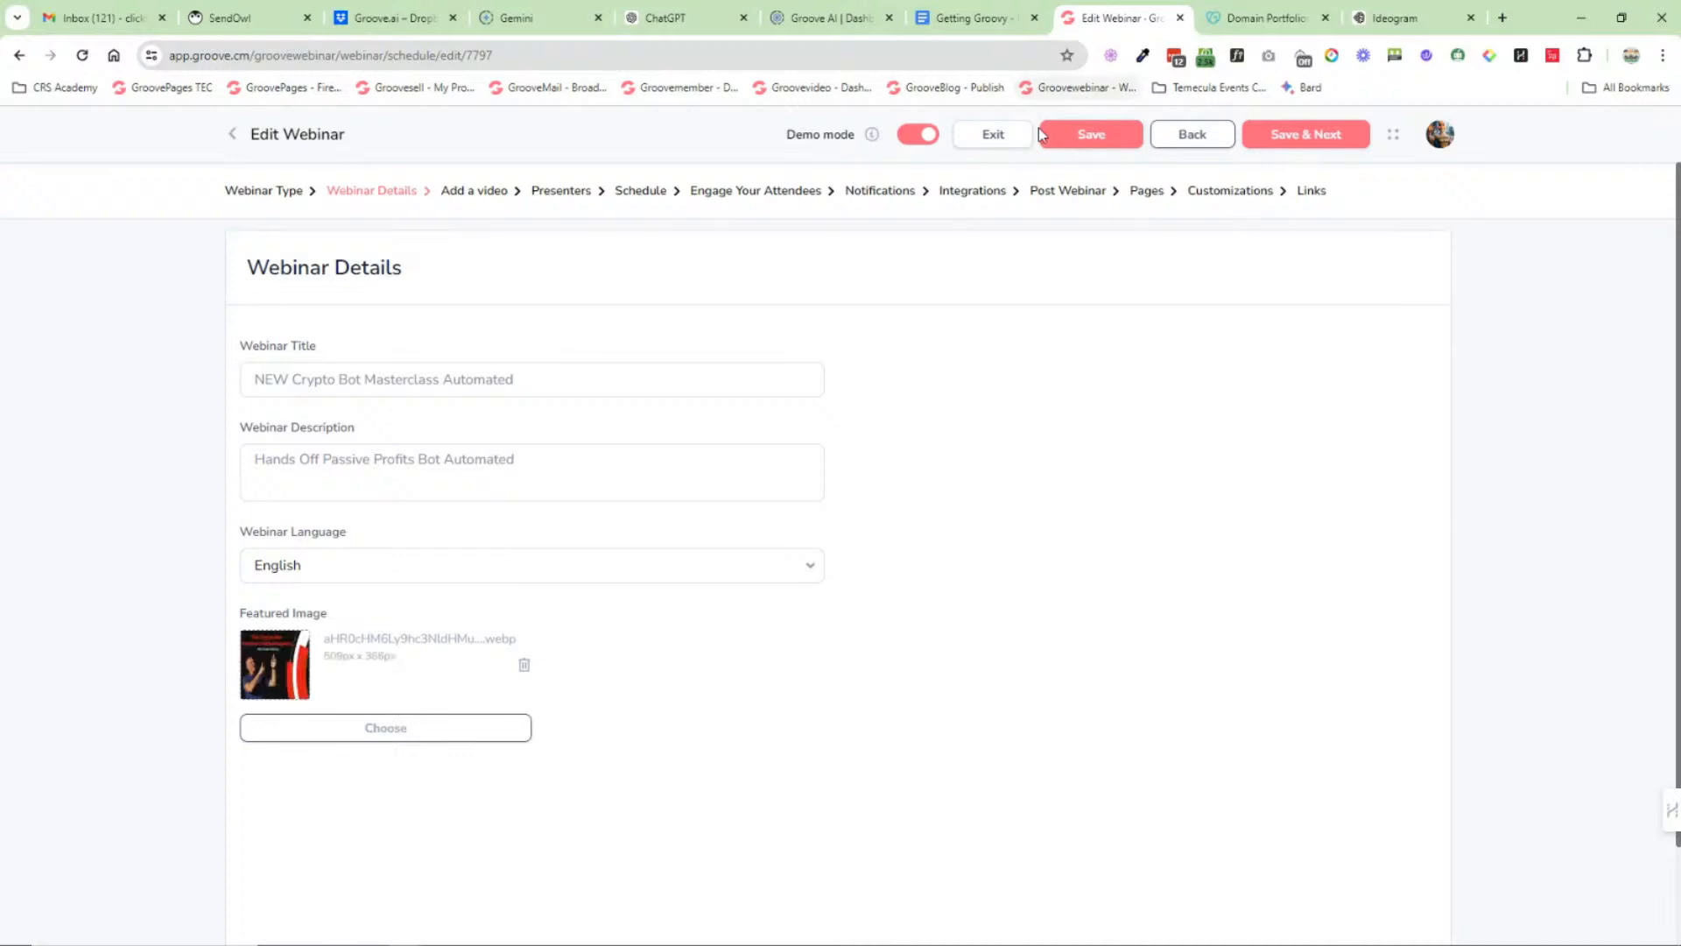
click(995, 135)
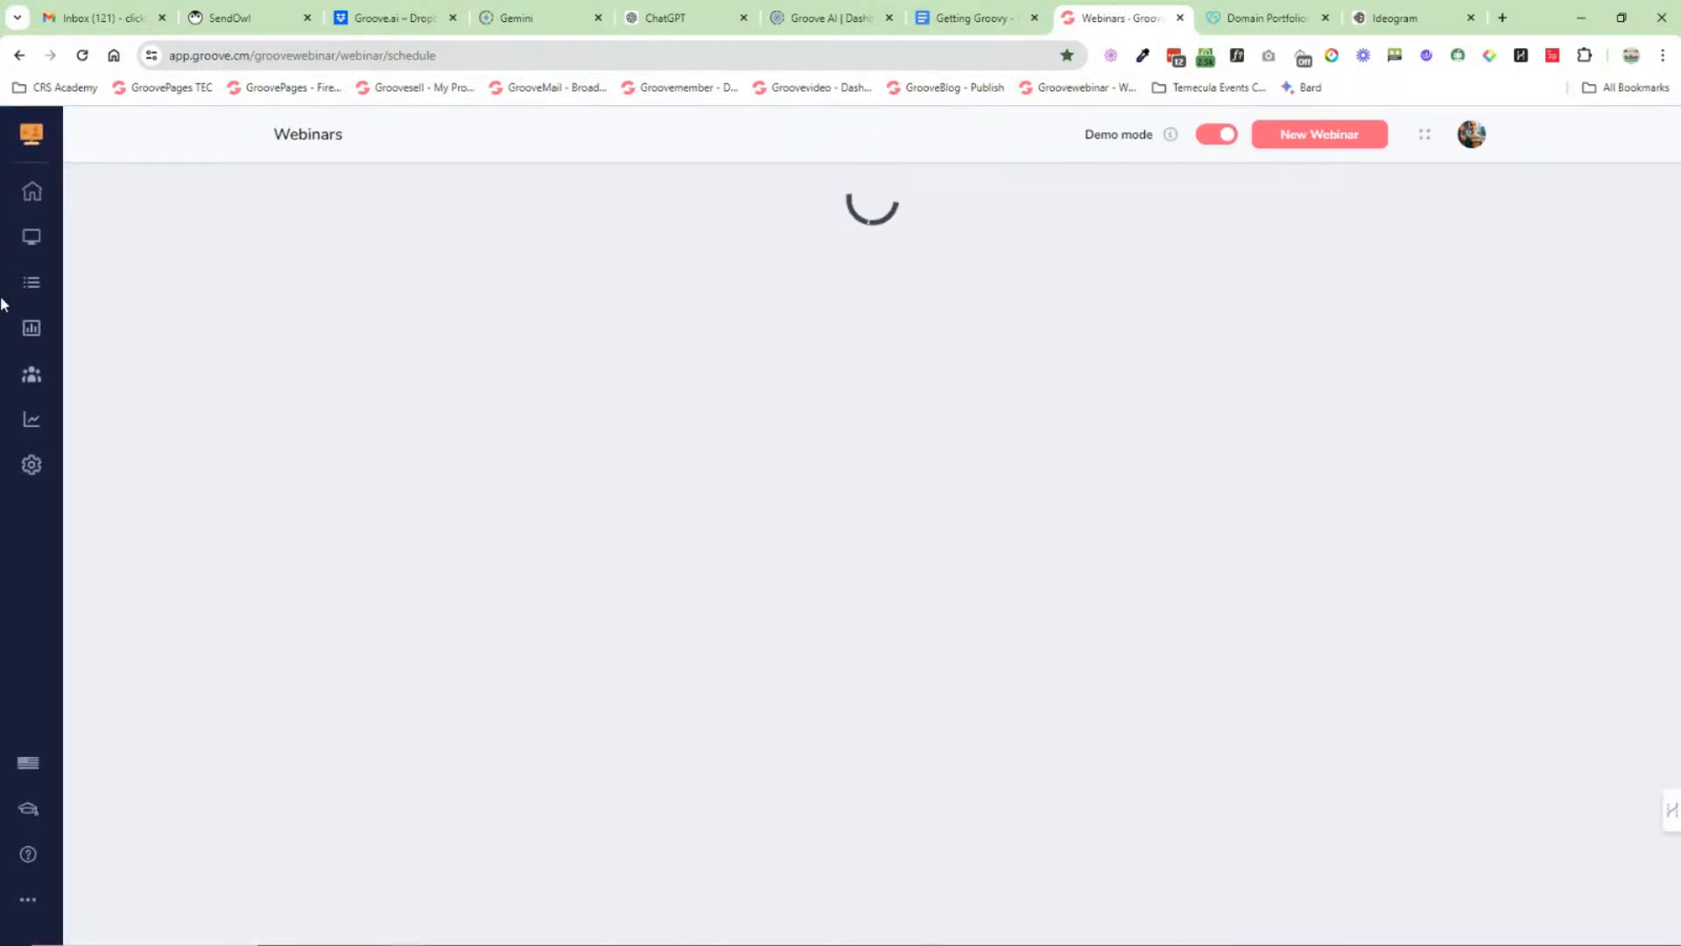
Step: Show GrooveWebinar's Surveys, Polls, Presenters, Analytics and Settings pages, and return to the Groove dashboard
click(31, 282)
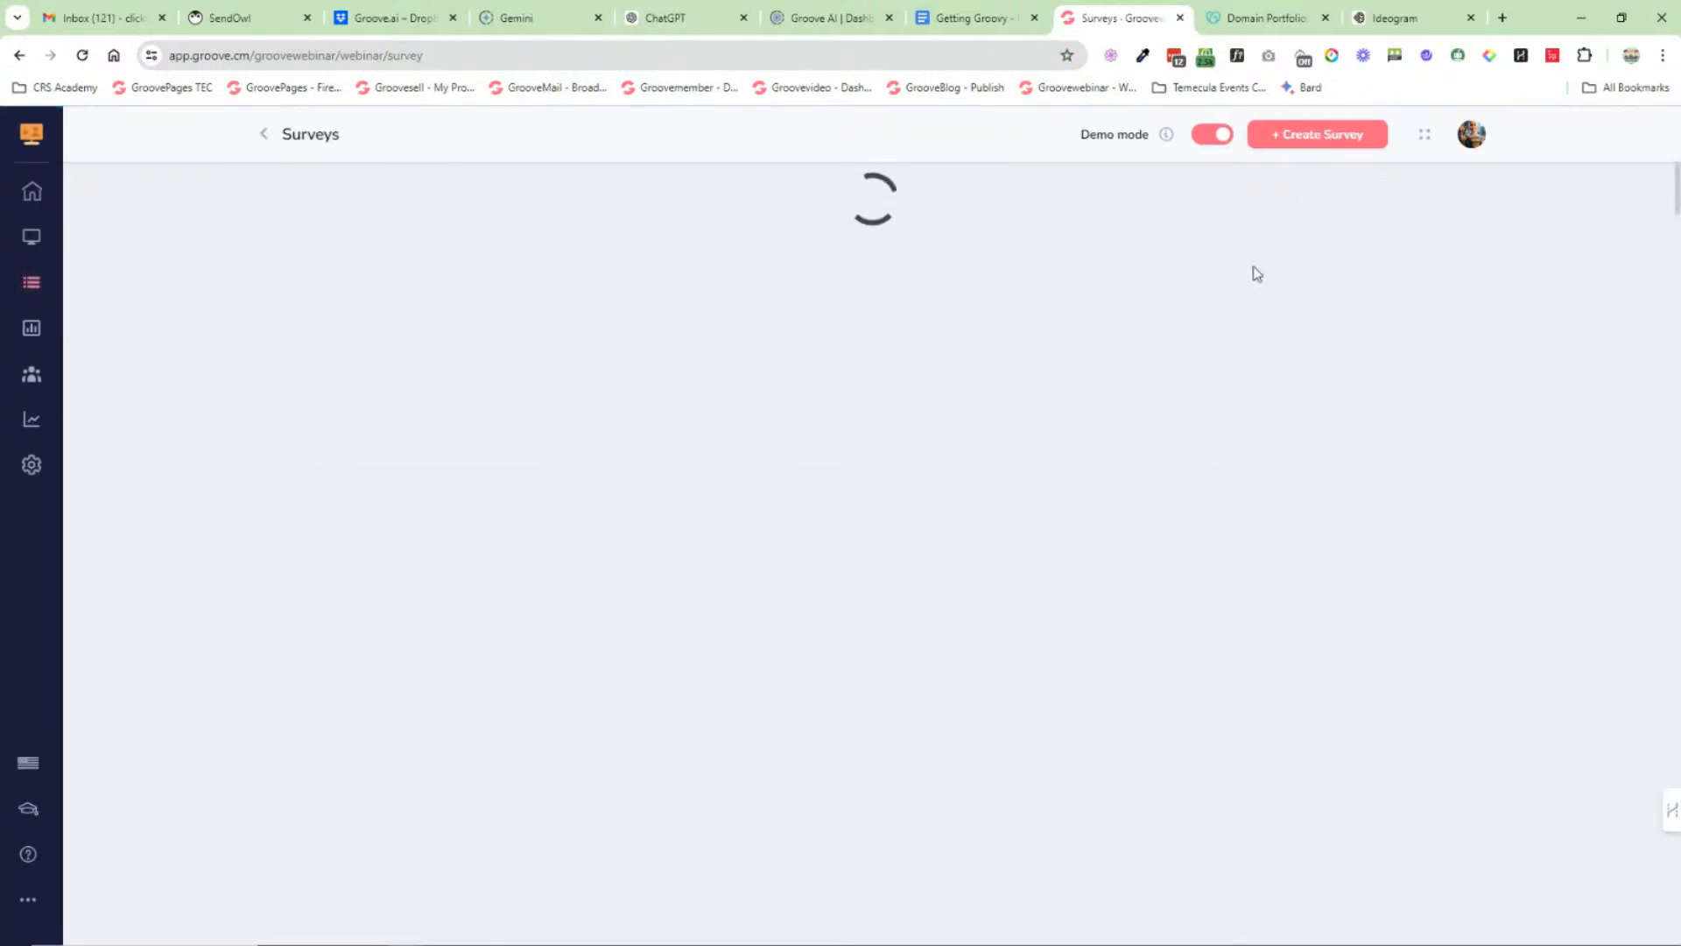
click(35, 330)
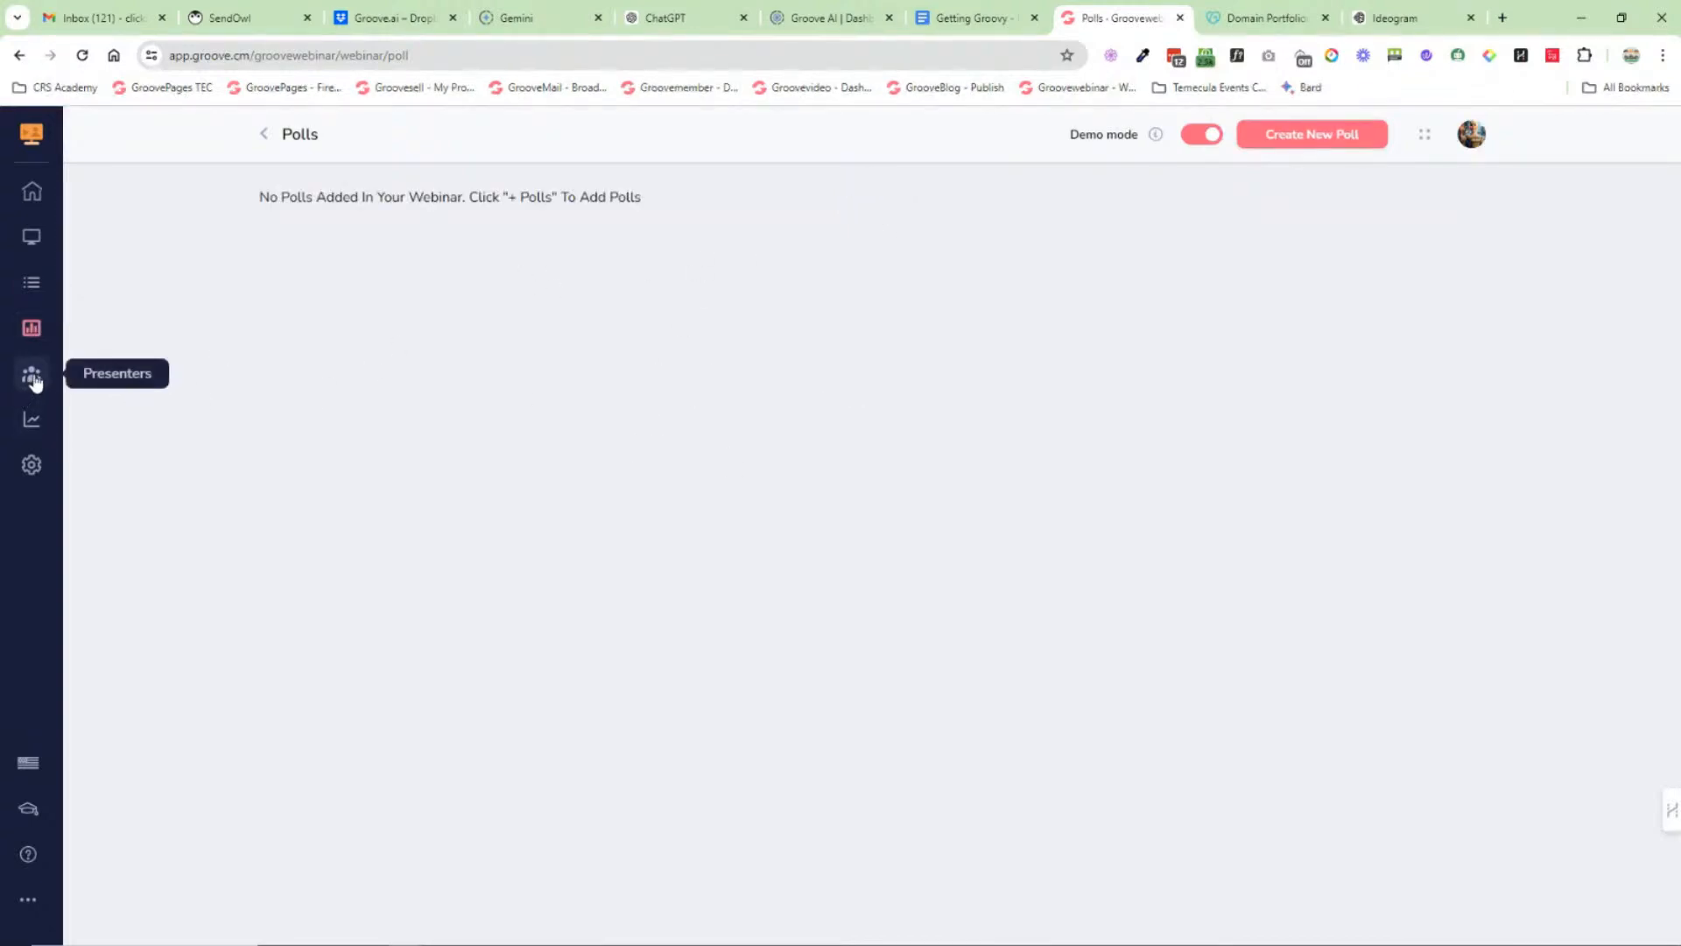
click(32, 378)
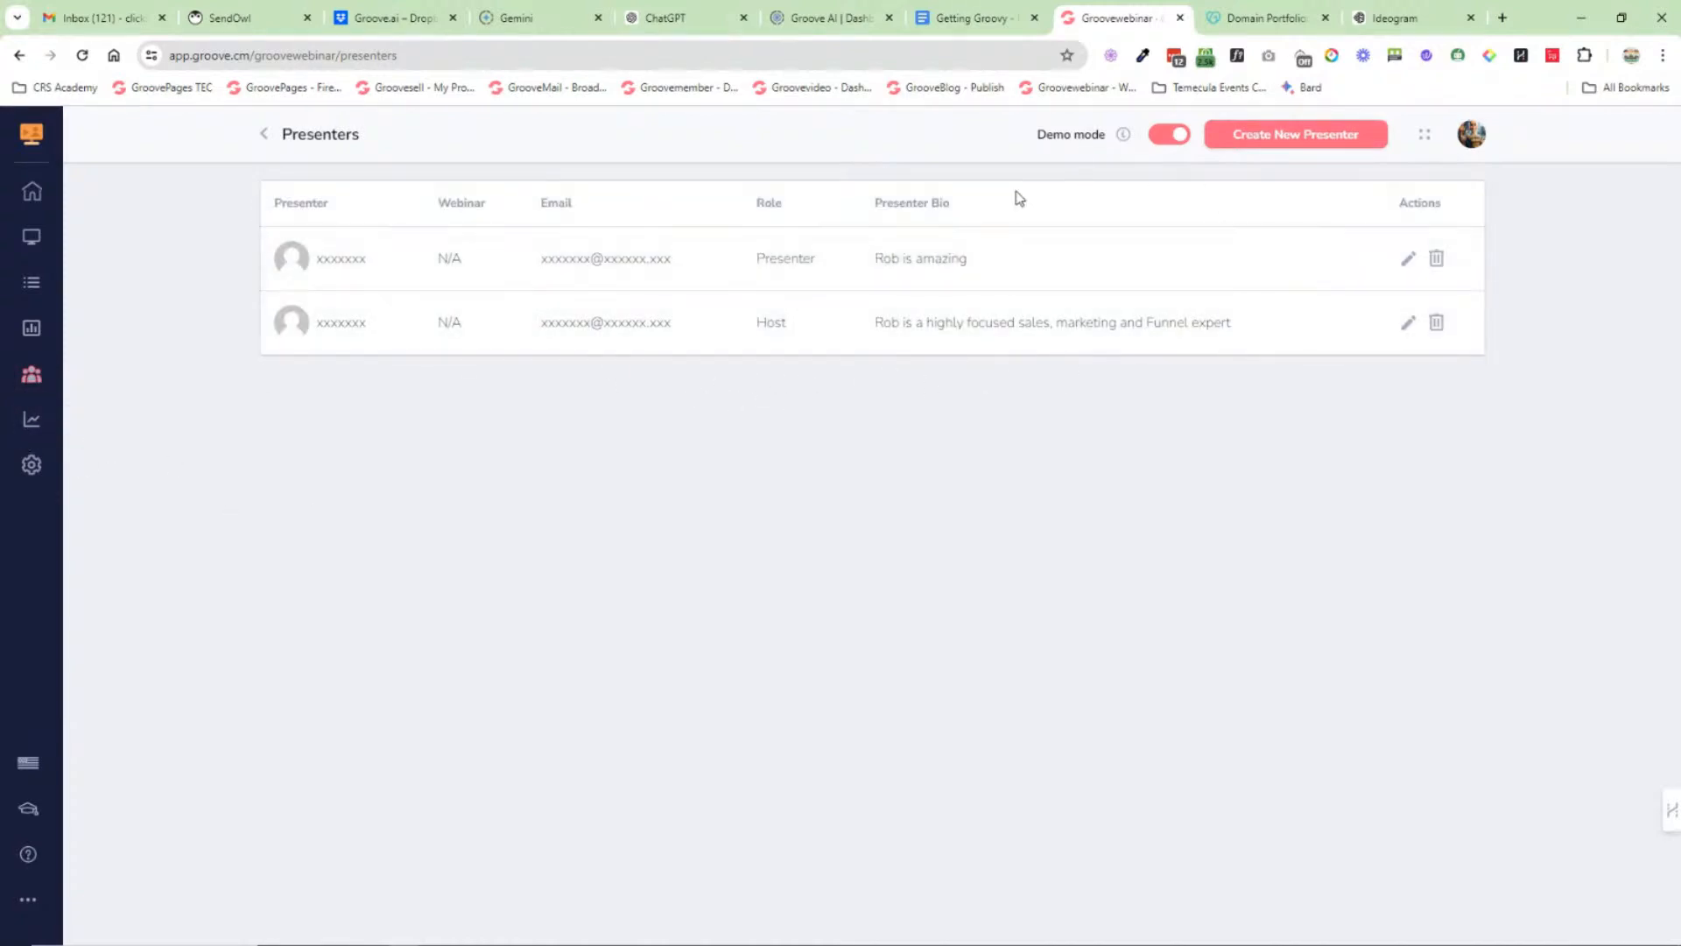
click(25, 427)
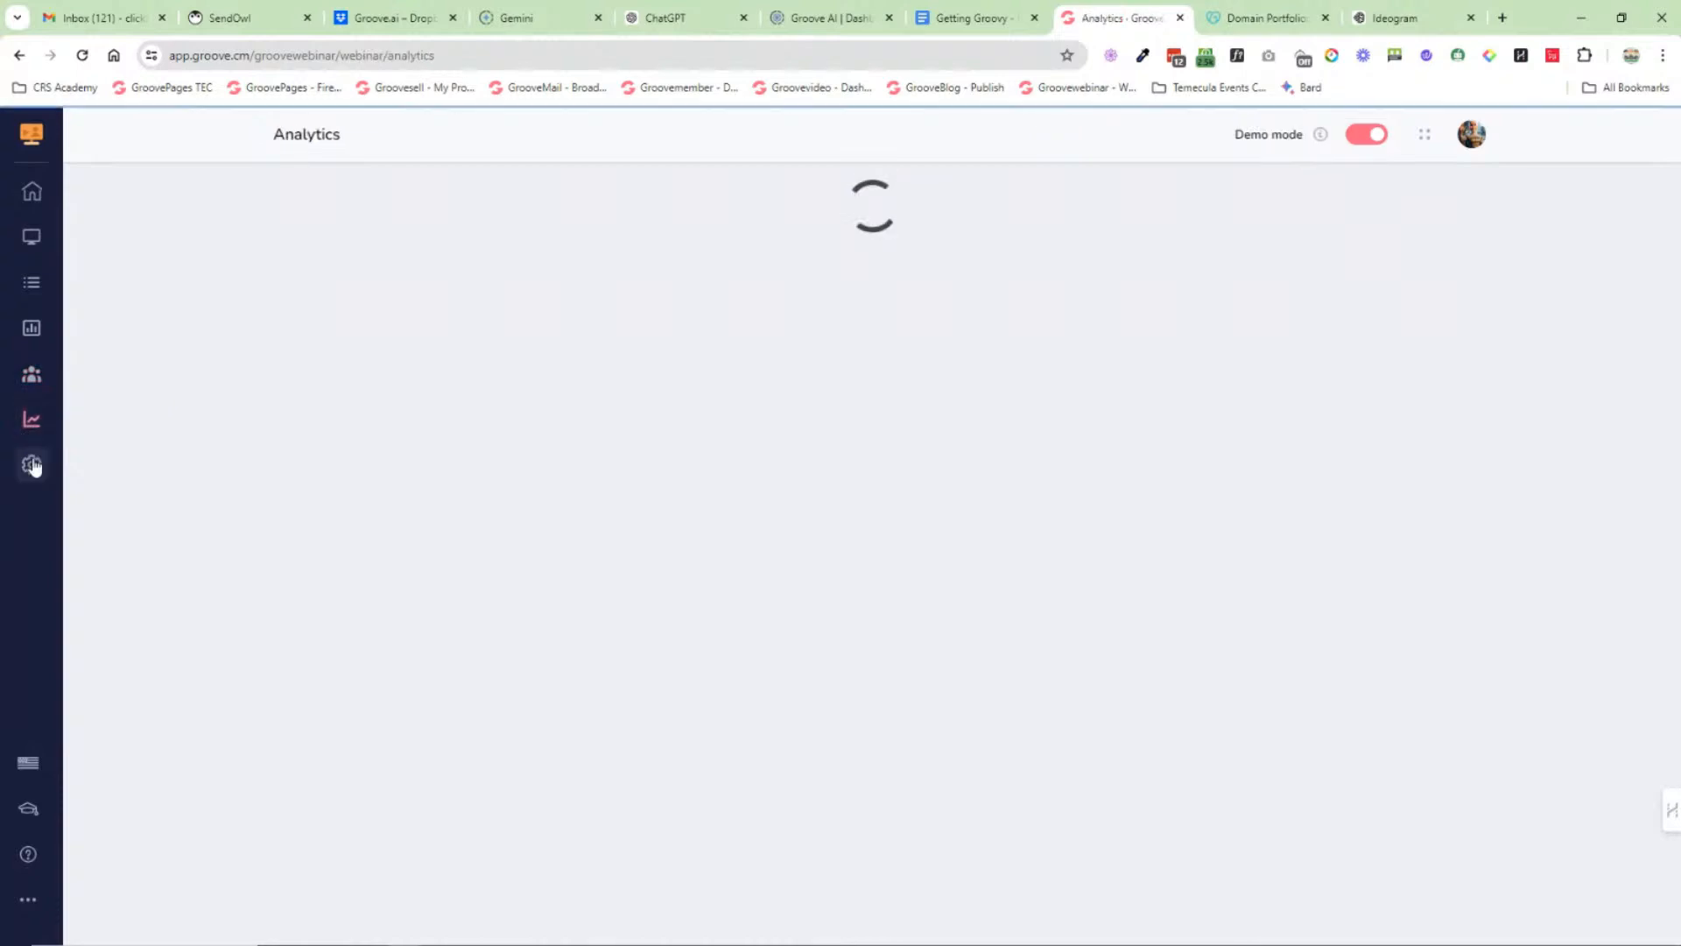
click(35, 469)
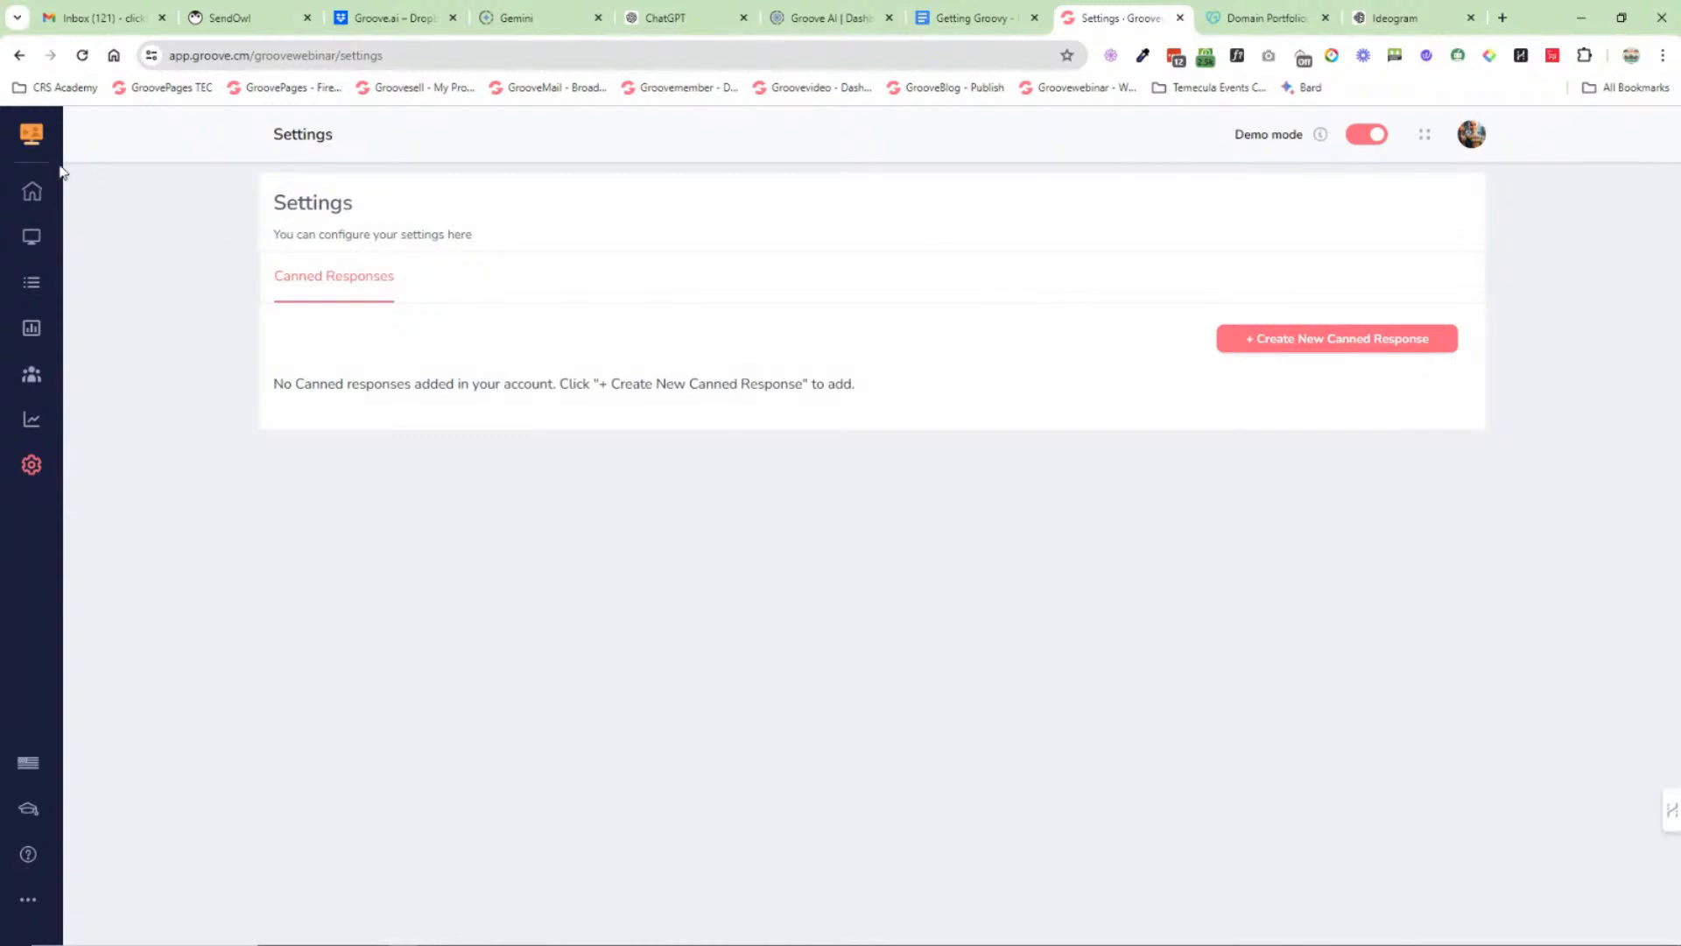
click(31, 138)
click(149, 235)
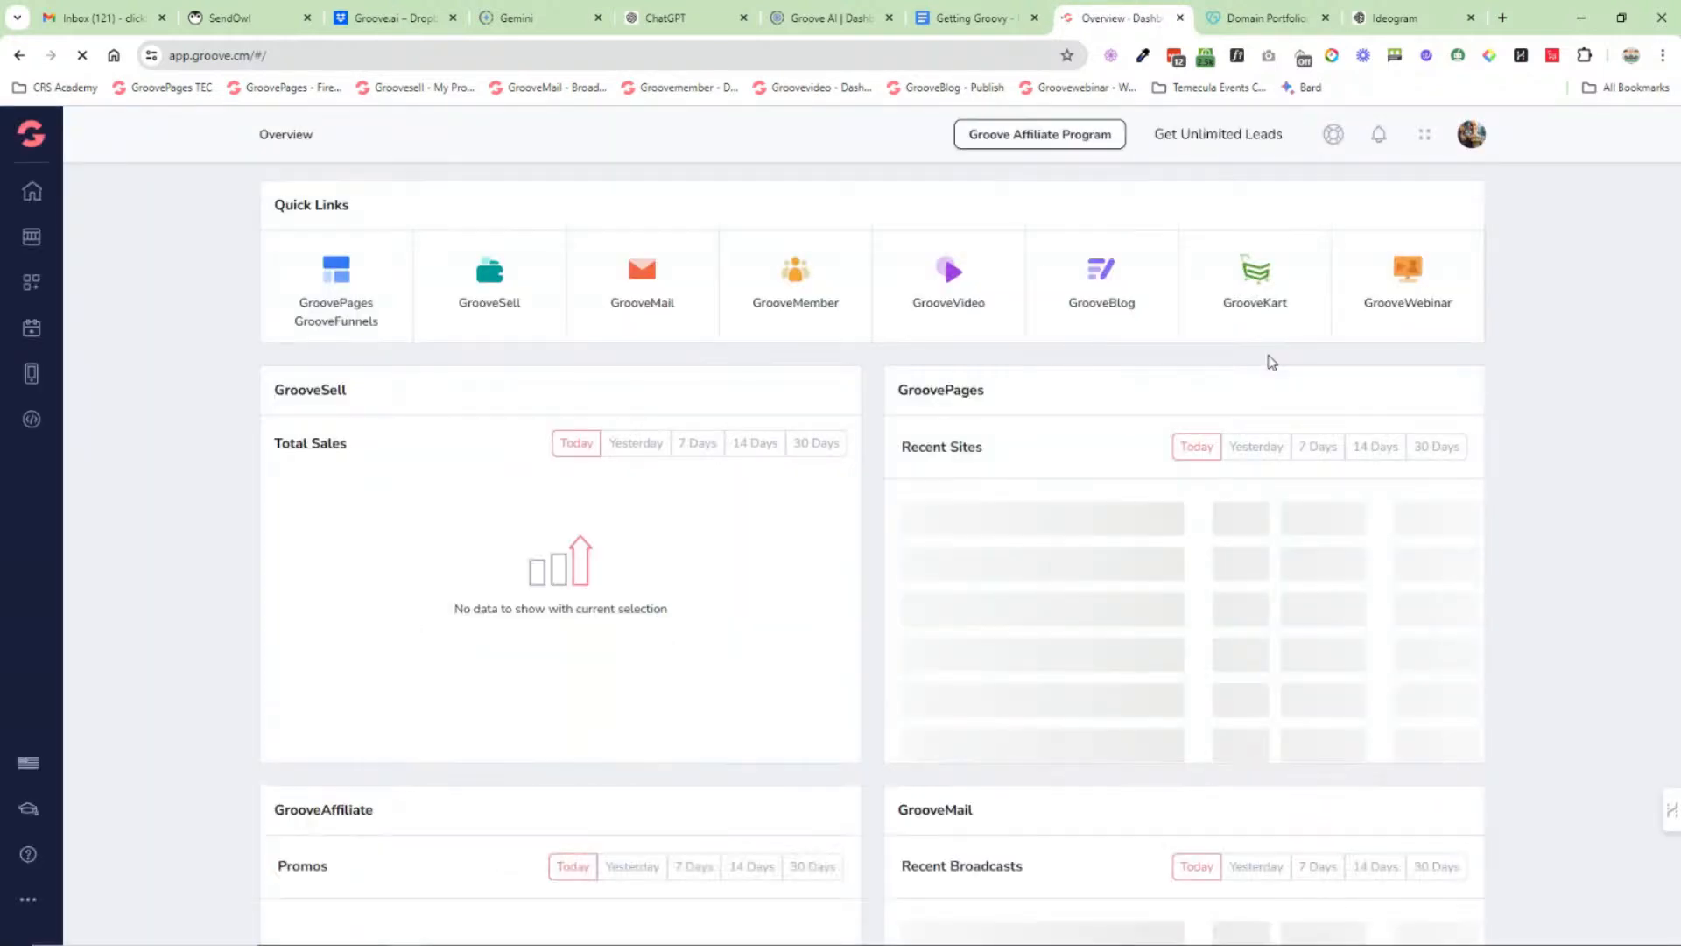
Step: Check the Full Groove Orientation link and the Support from Groove step in the onboarding roadmap document
click(970, 24)
scroll(646, 450, down, 2)
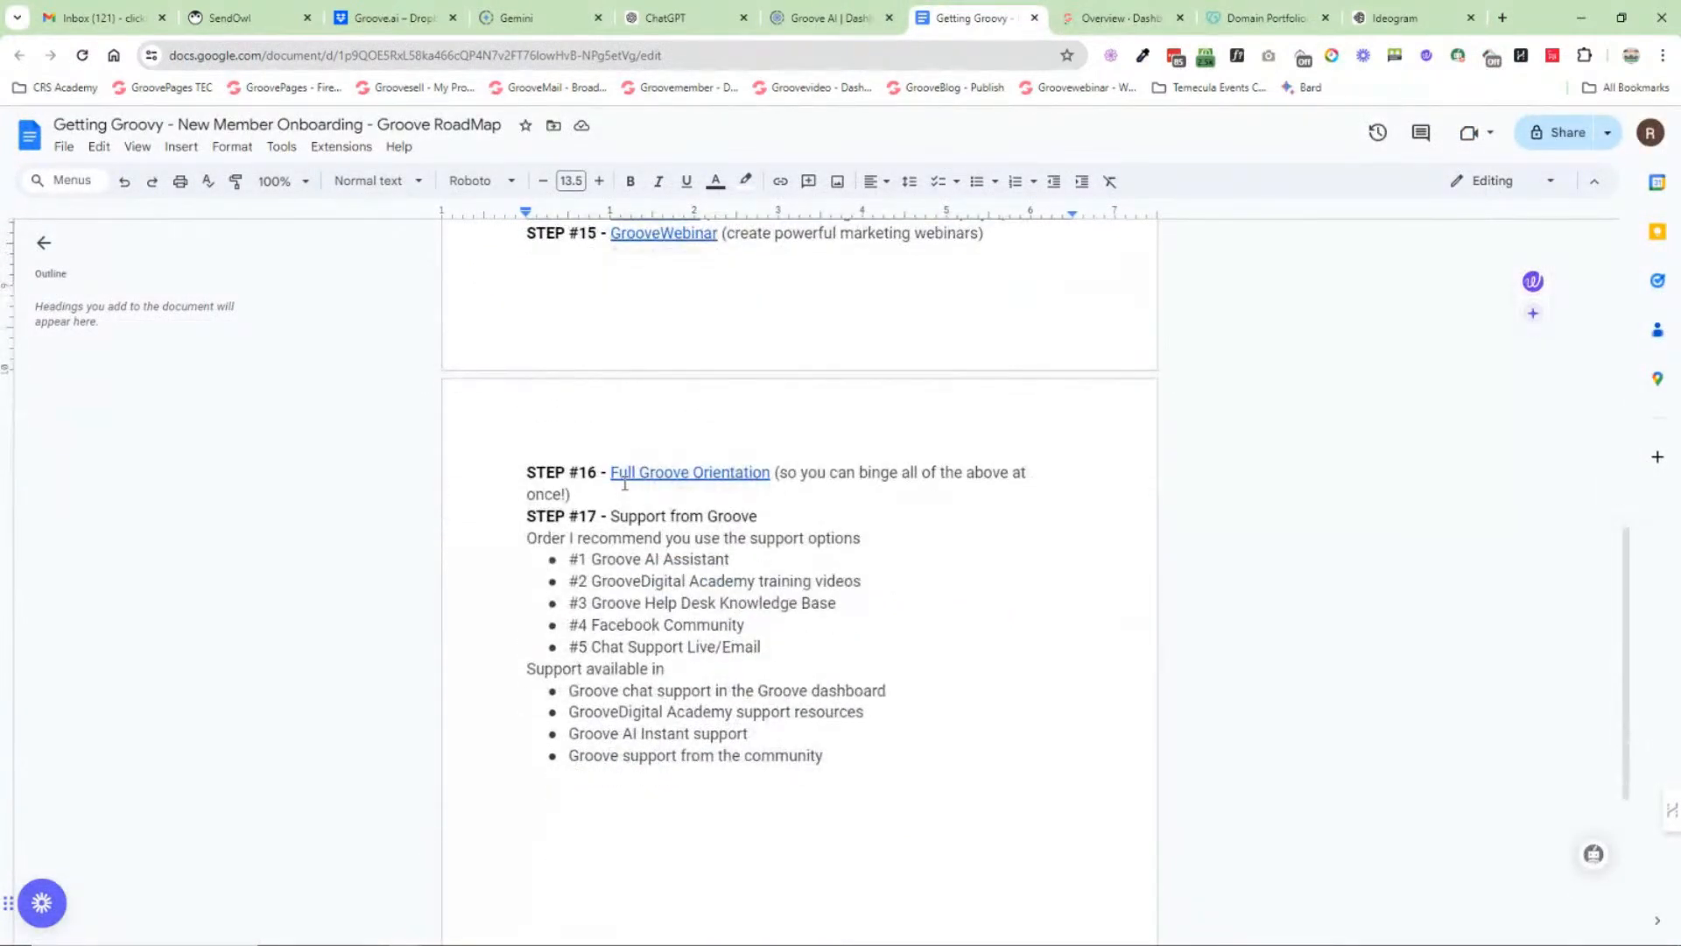
click(656, 473)
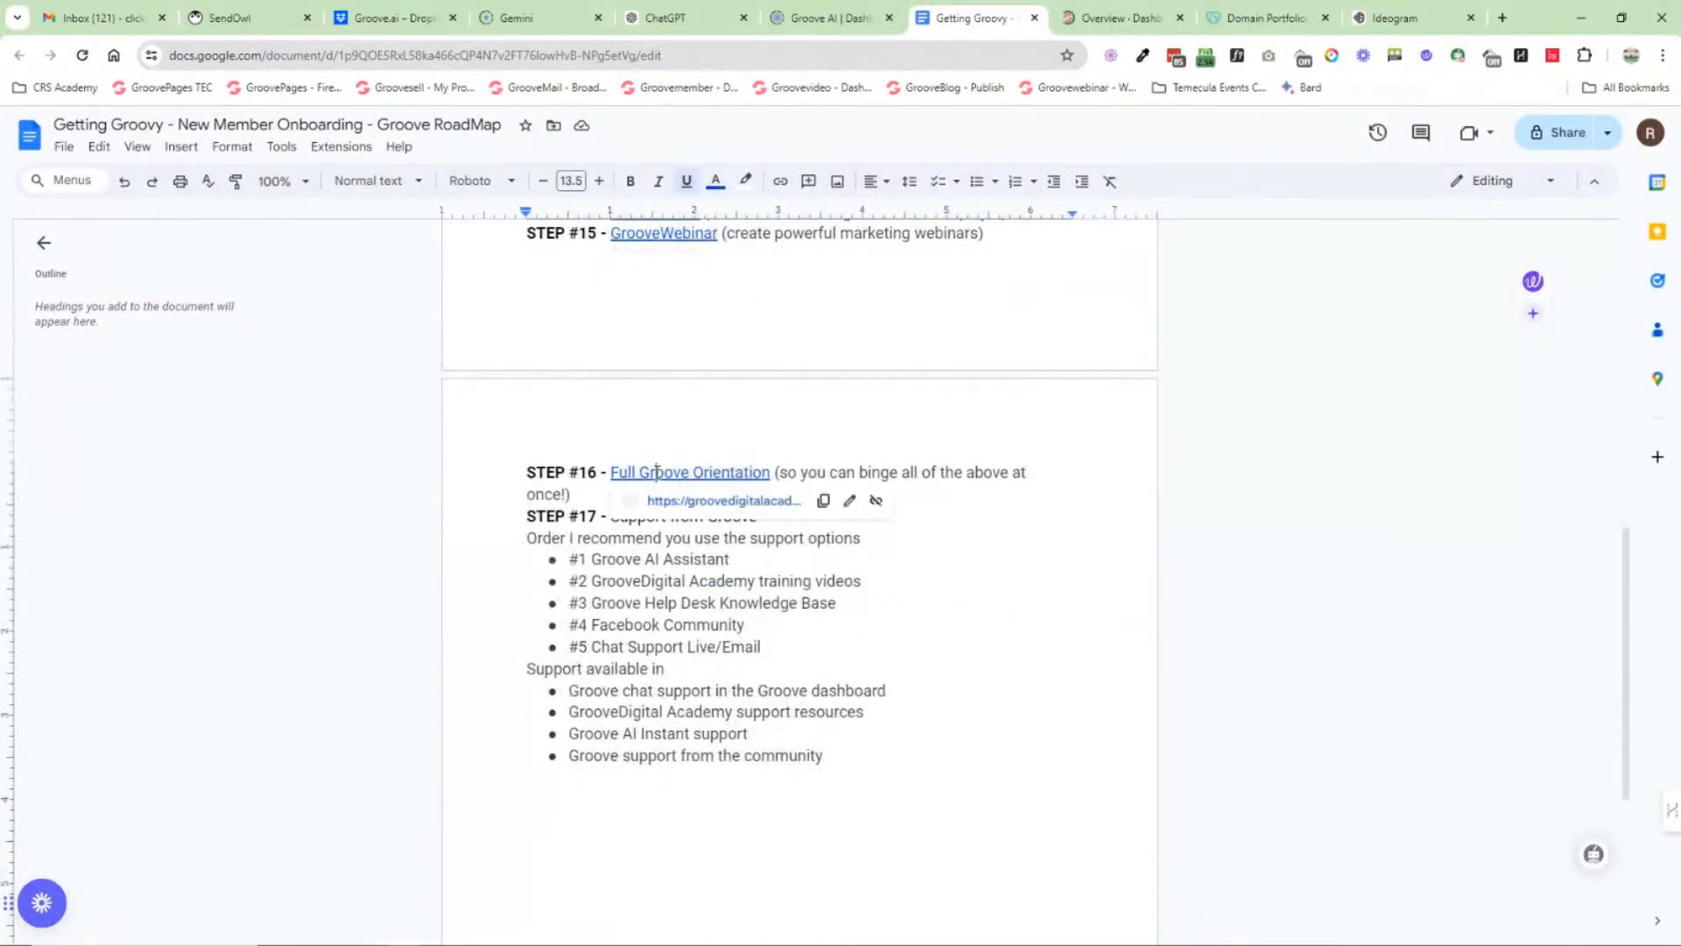
click(1038, 541)
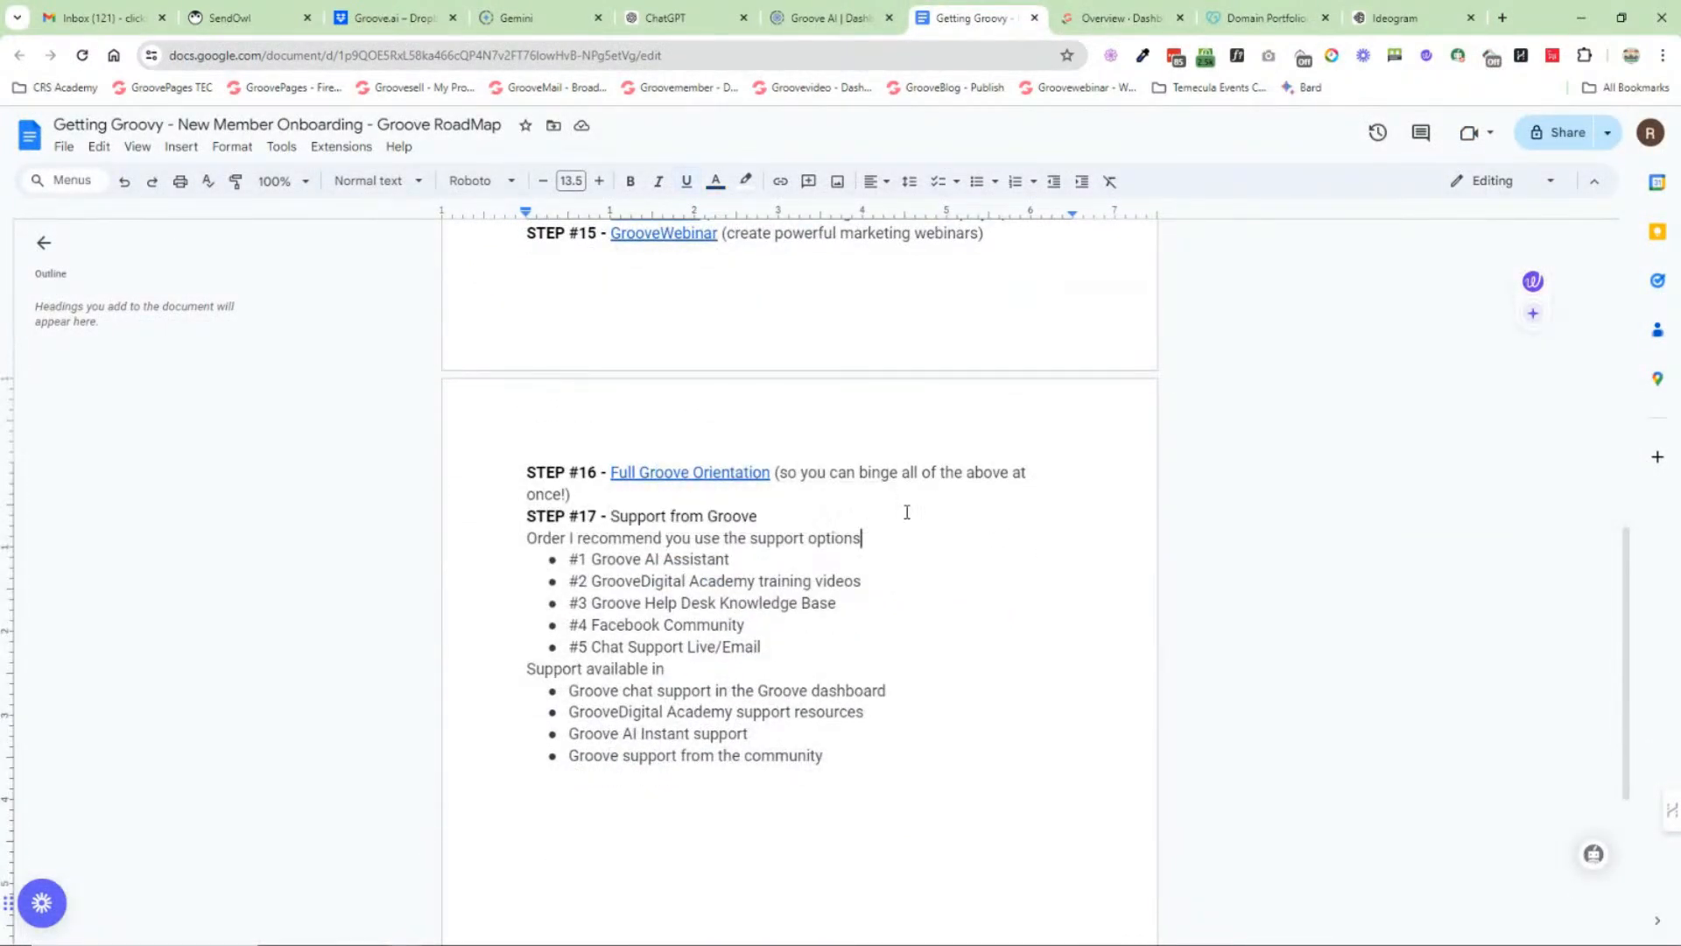
Step: Return to the Groove dashboard and open the custom domains list in the account's Settings and Billing
click(1124, 19)
click(1471, 140)
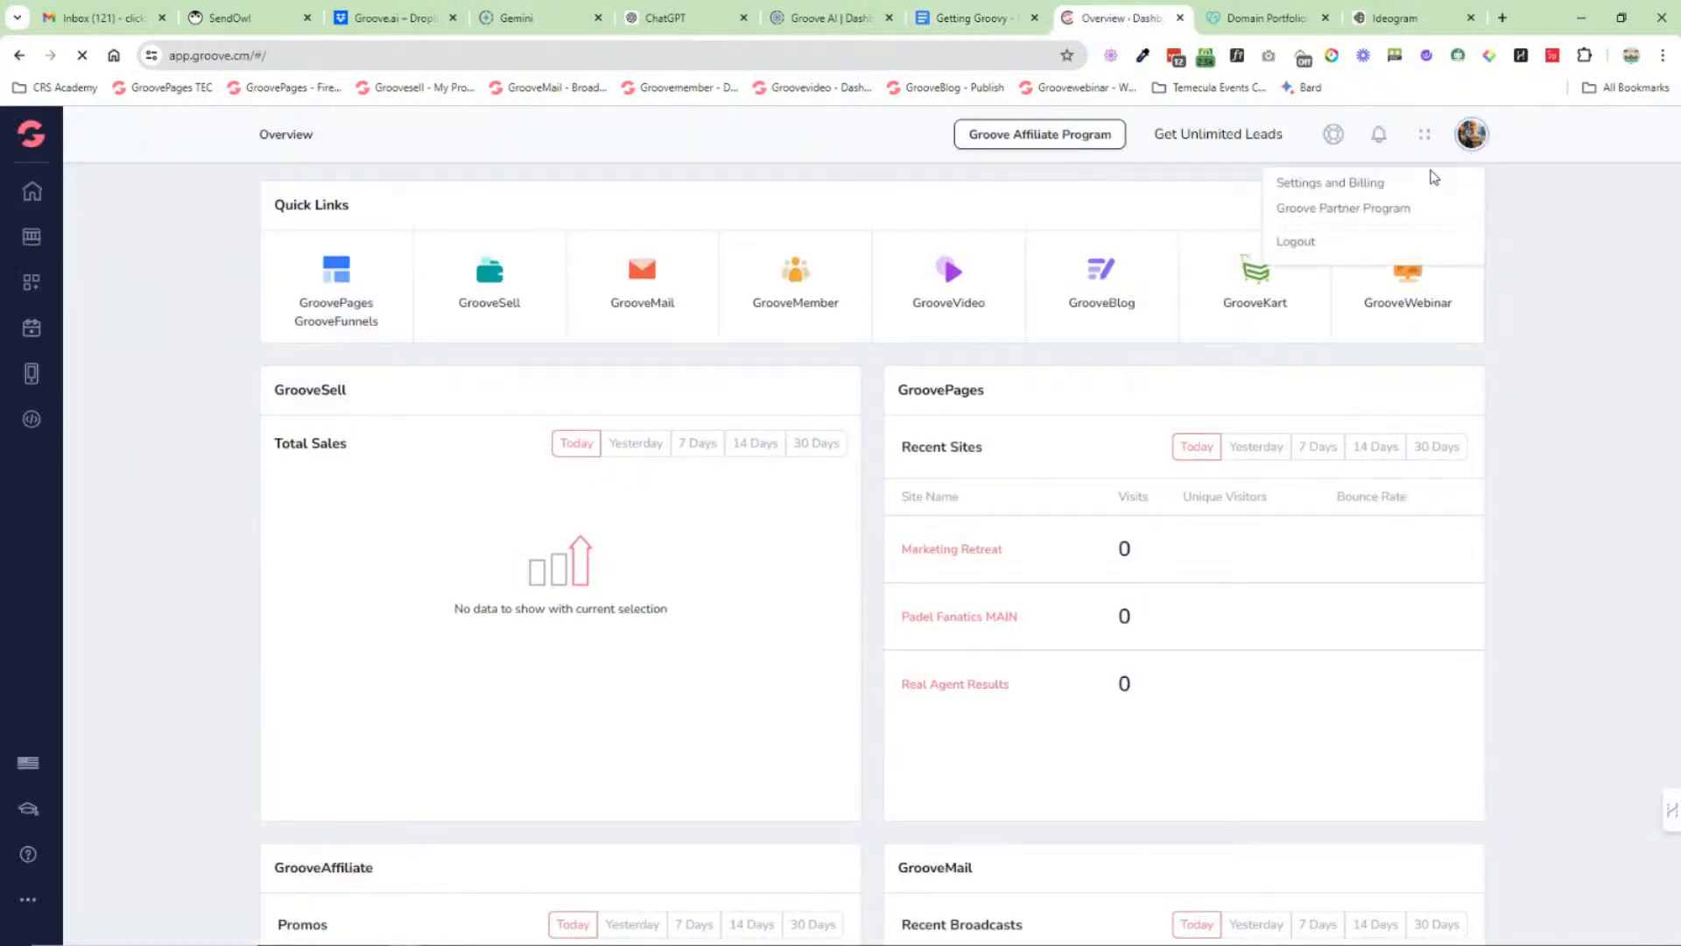
click(1367, 180)
click(377, 228)
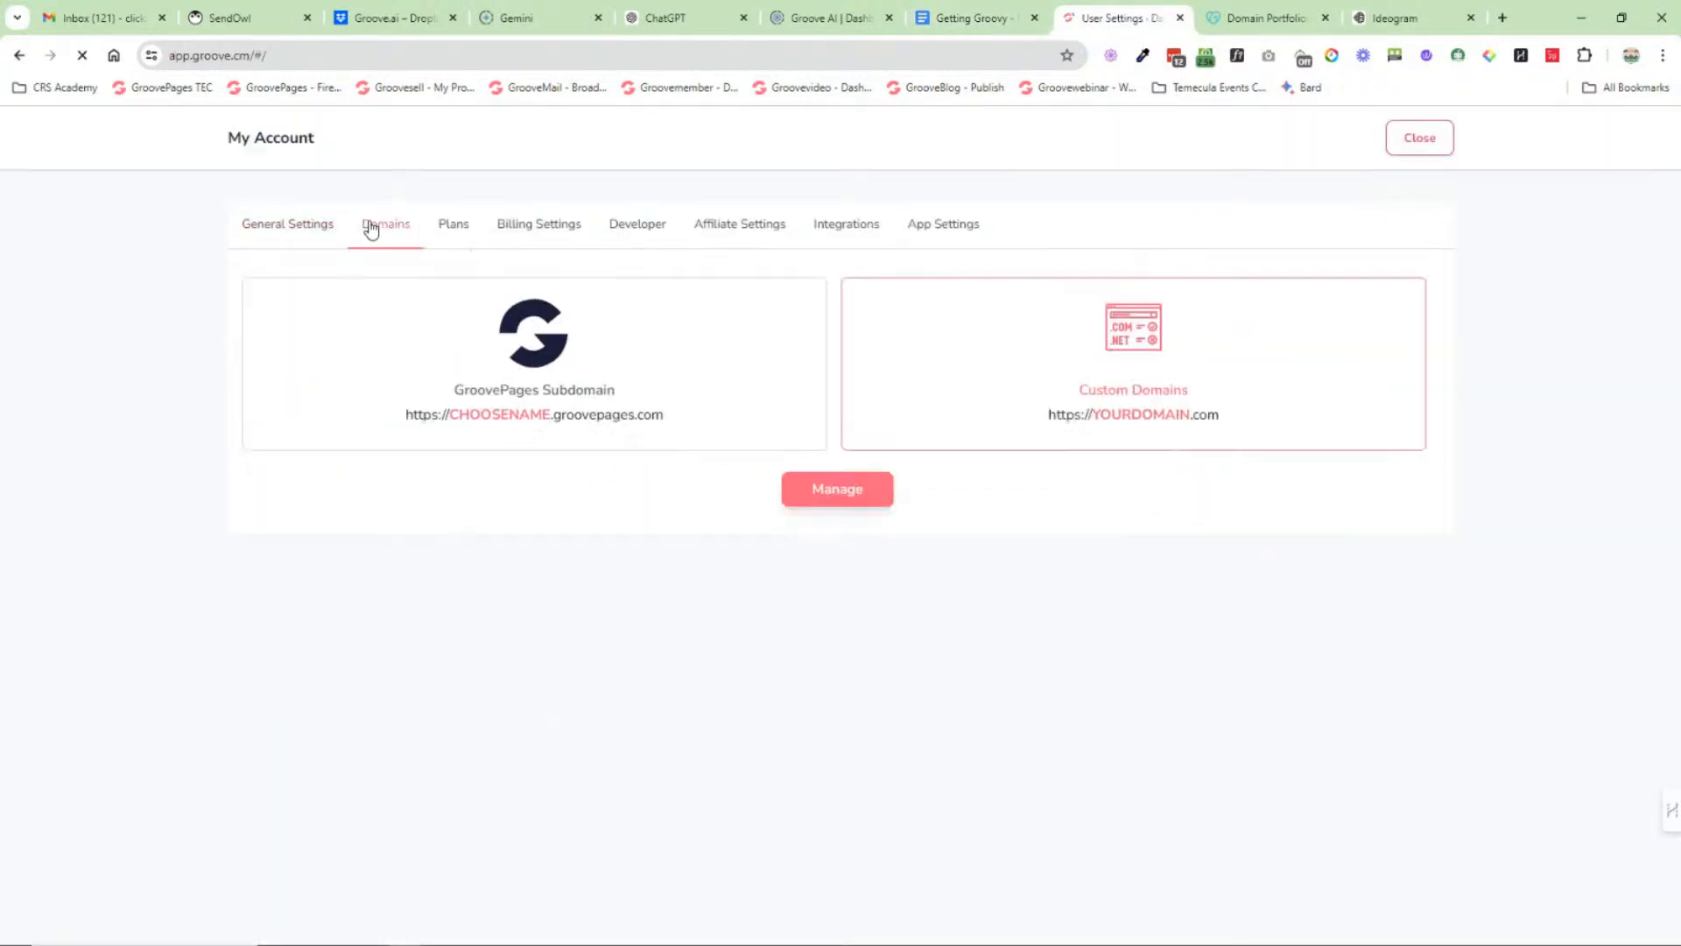
click(830, 497)
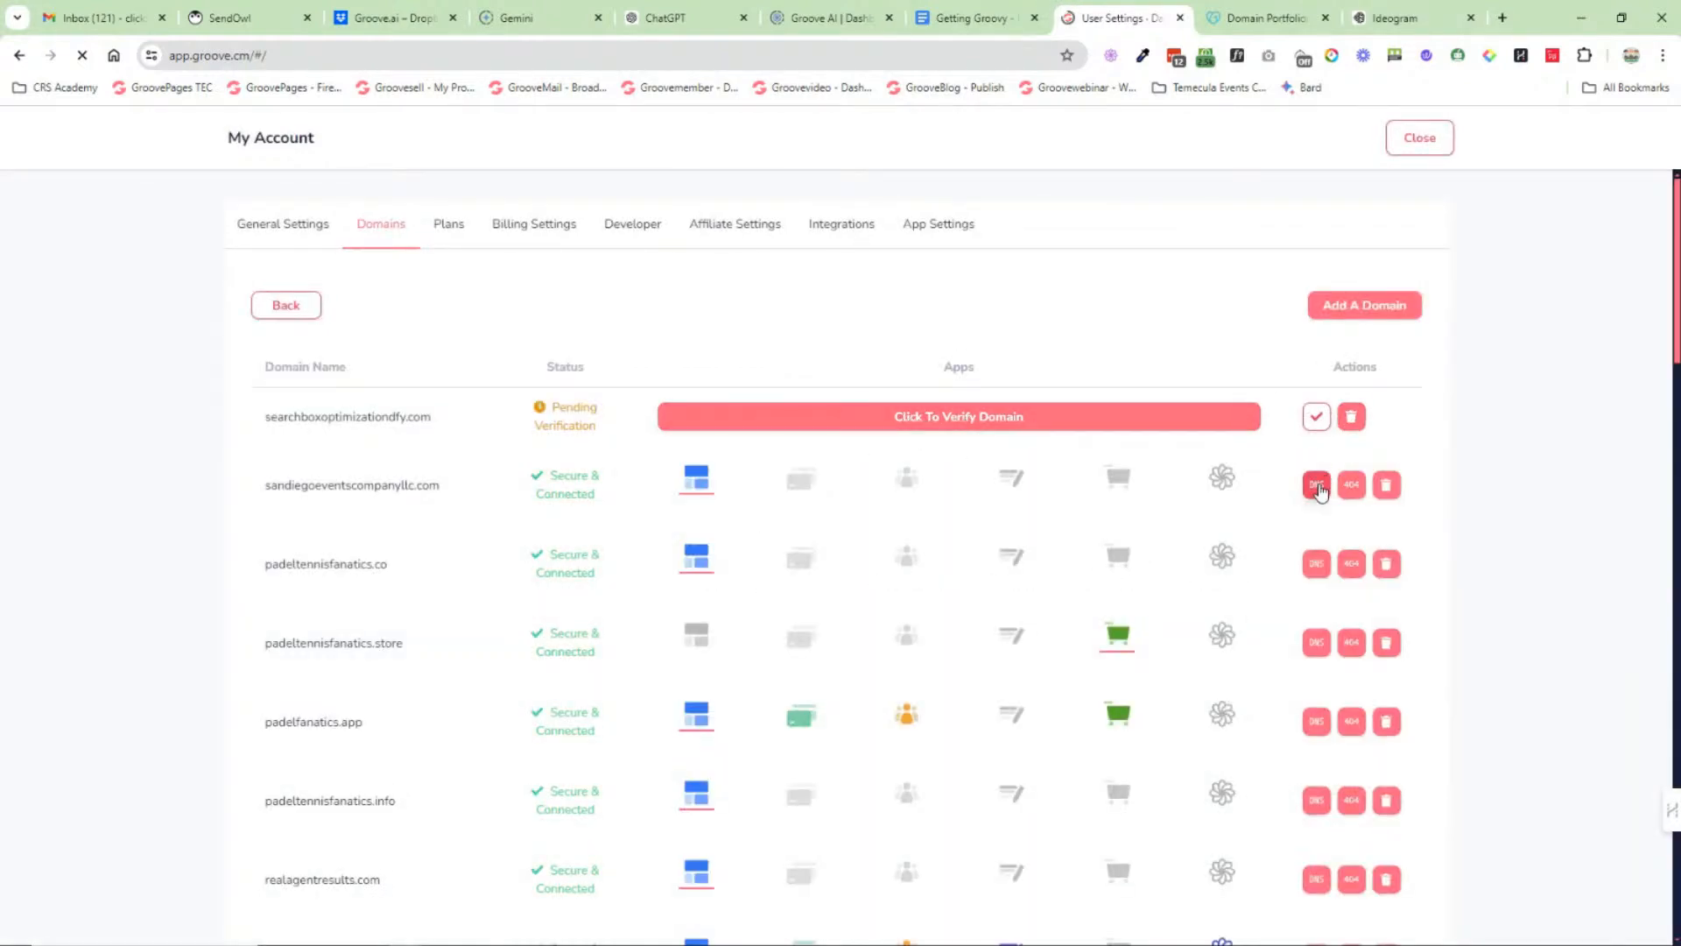
Step: Verify searchboxoptimizationdfy.com by checking its nameservers in GoDaddy and validating the DNS records in Groove
click(1007, 422)
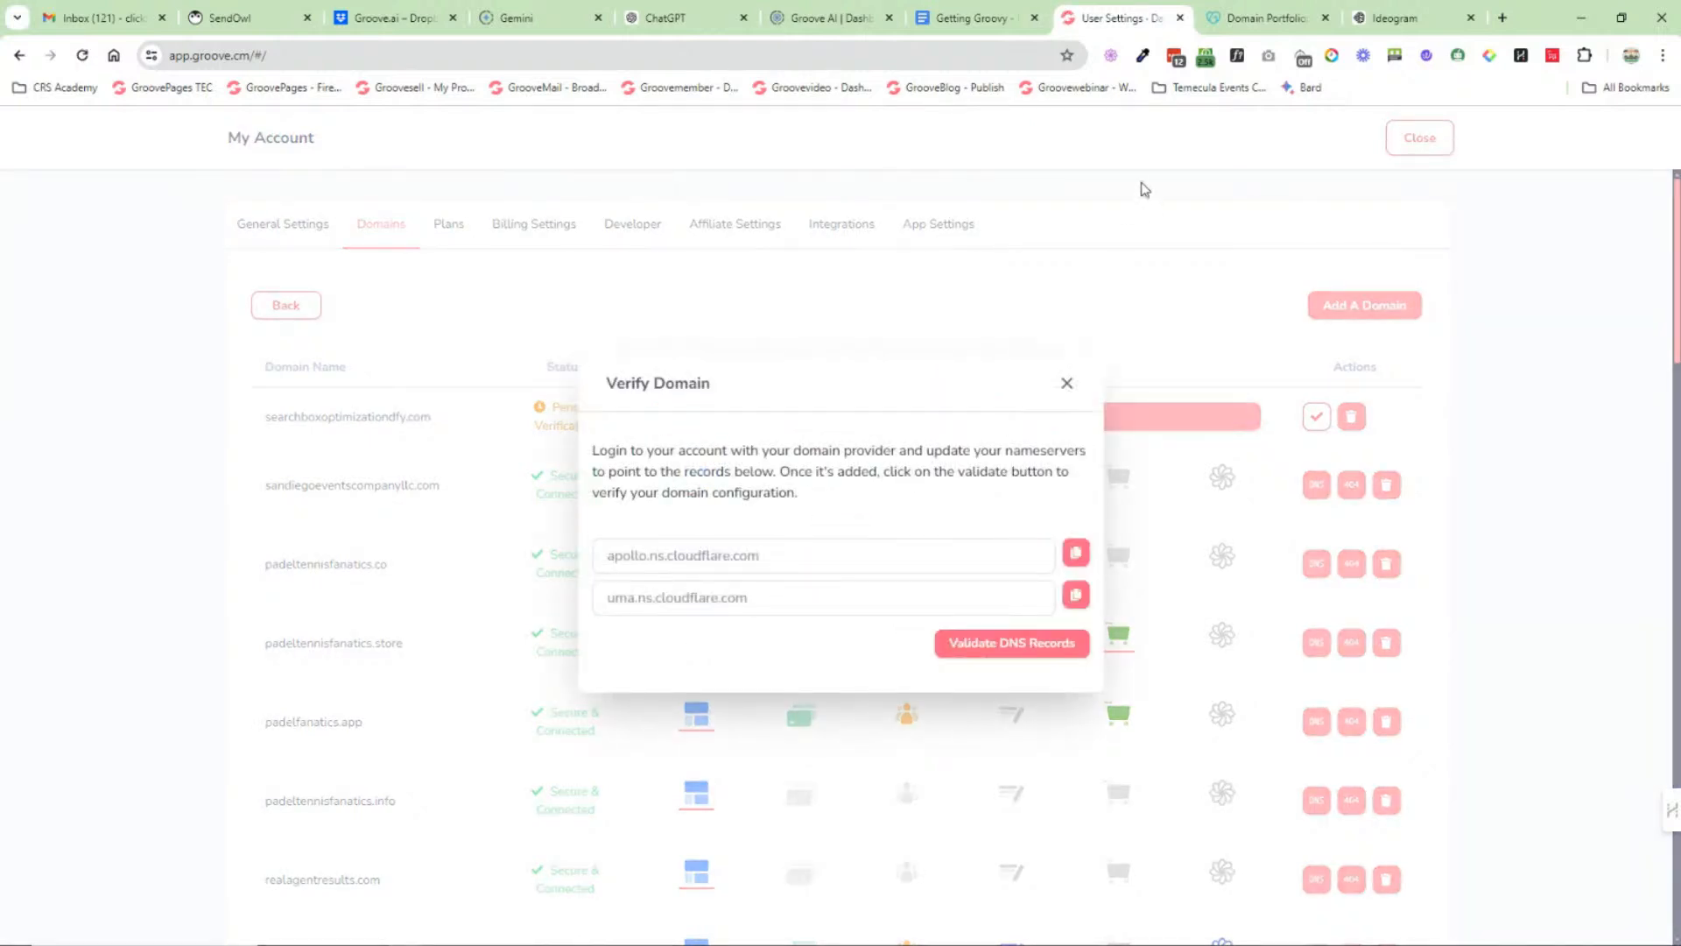
click(1261, 20)
click(519, 610)
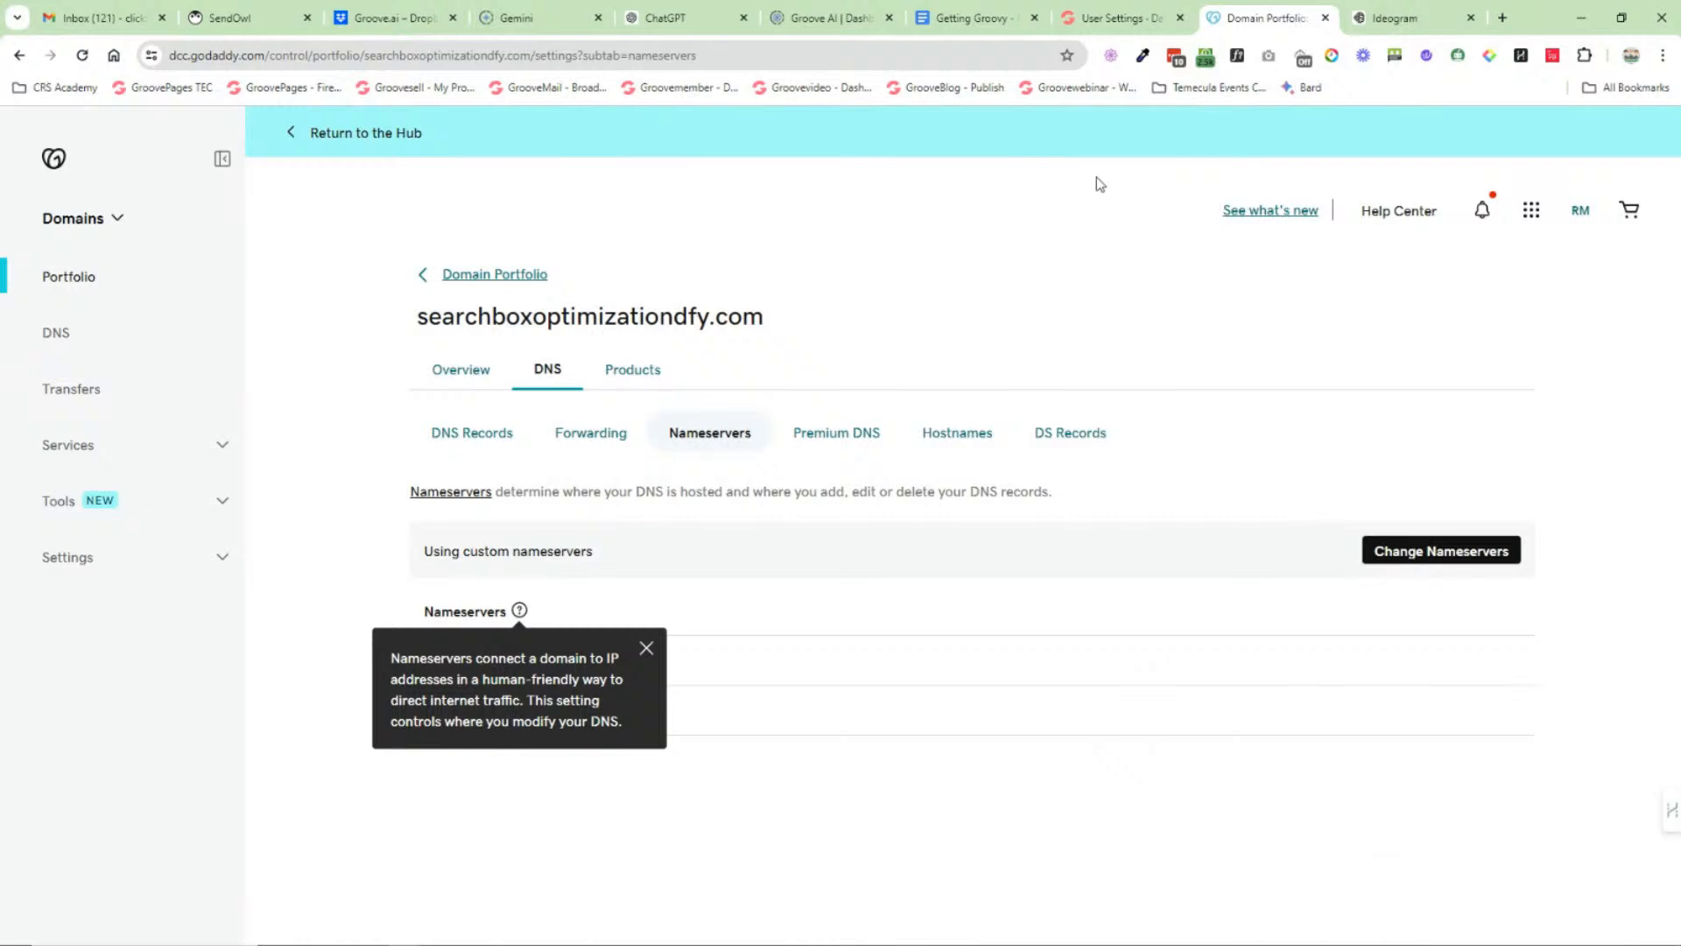
click(1100, 219)
click(1110, 17)
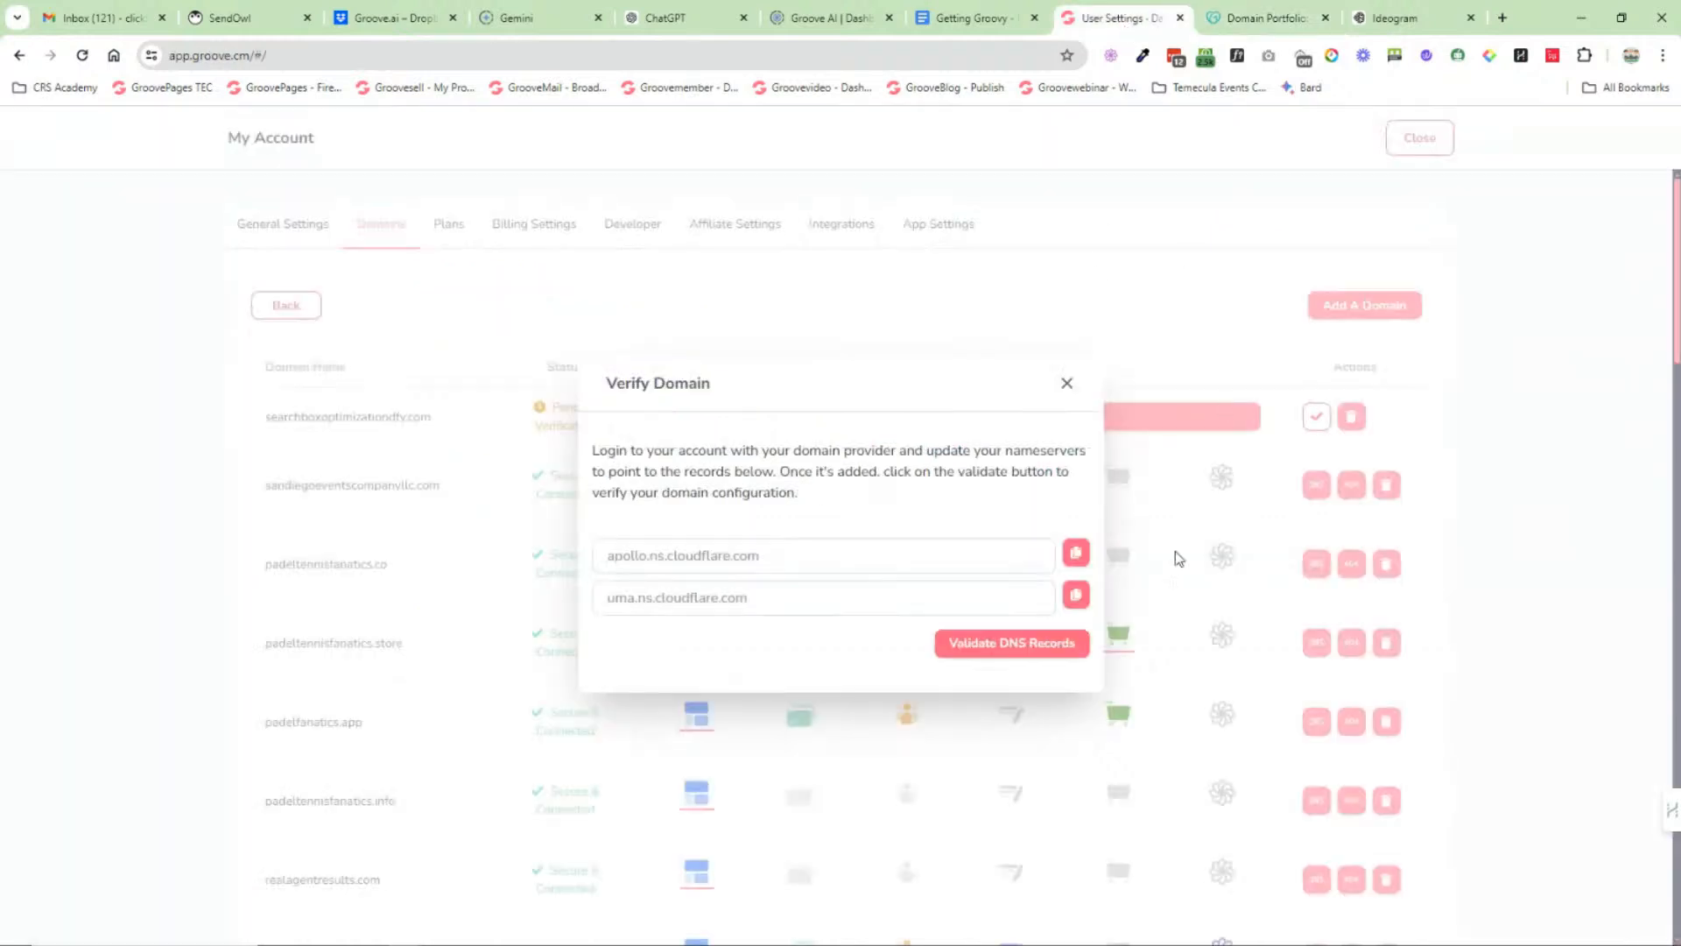
click(1015, 642)
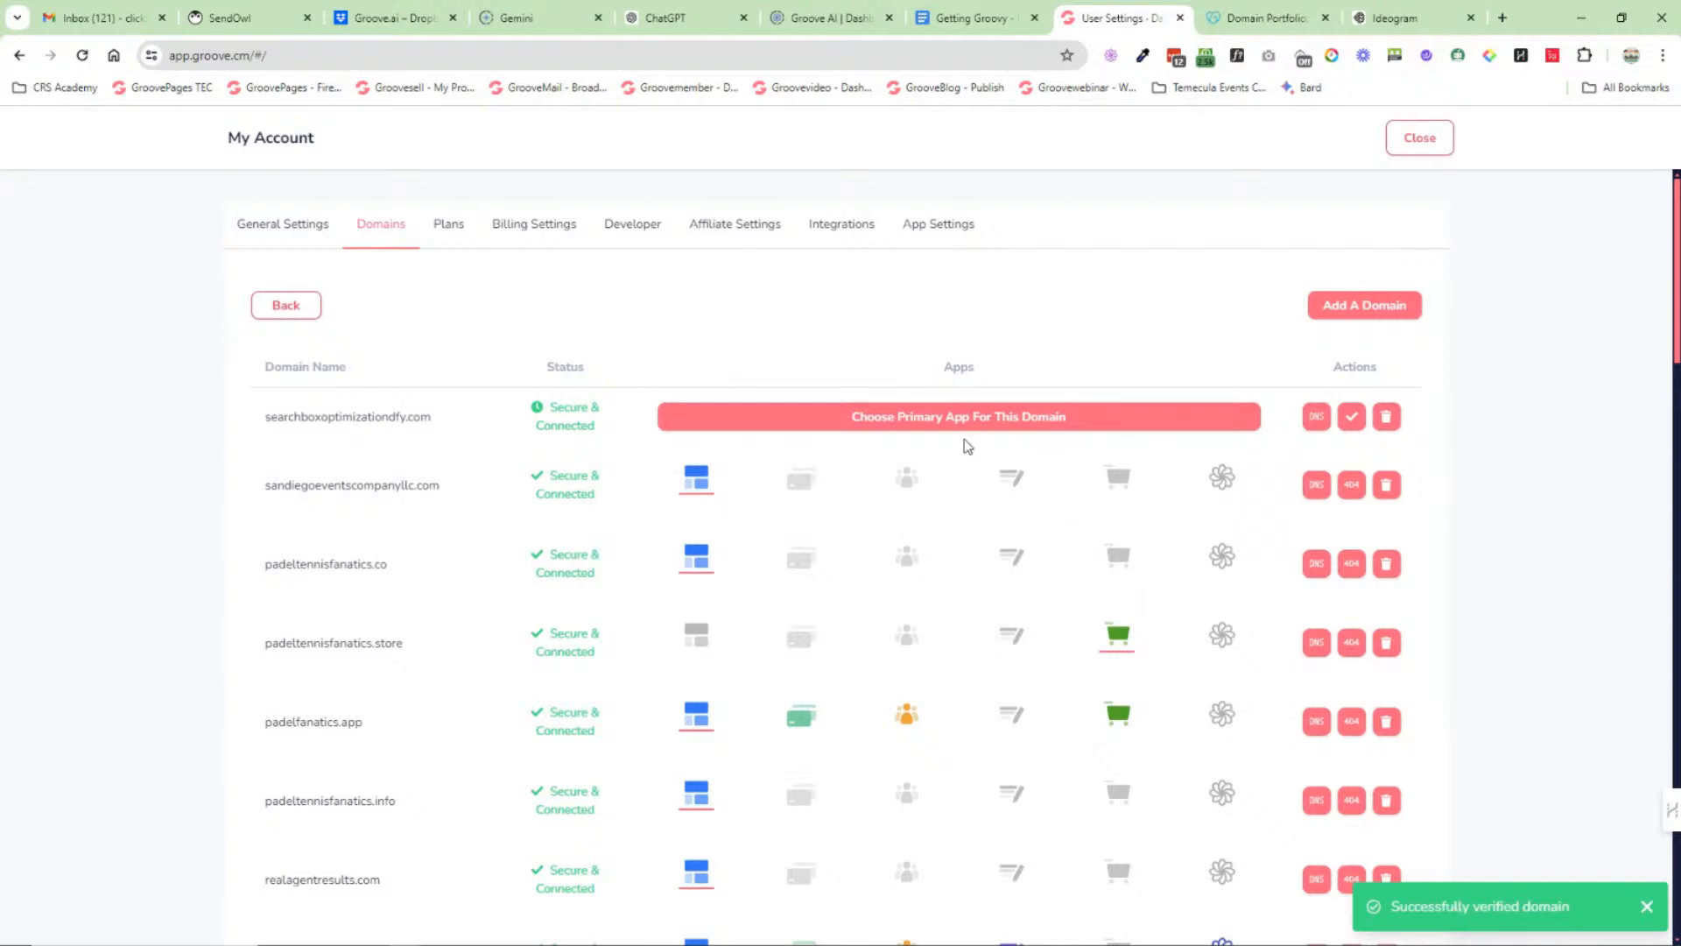
Step: Set GroovePages as the primary app for searchboxoptimizationdfy.com
click(878, 419)
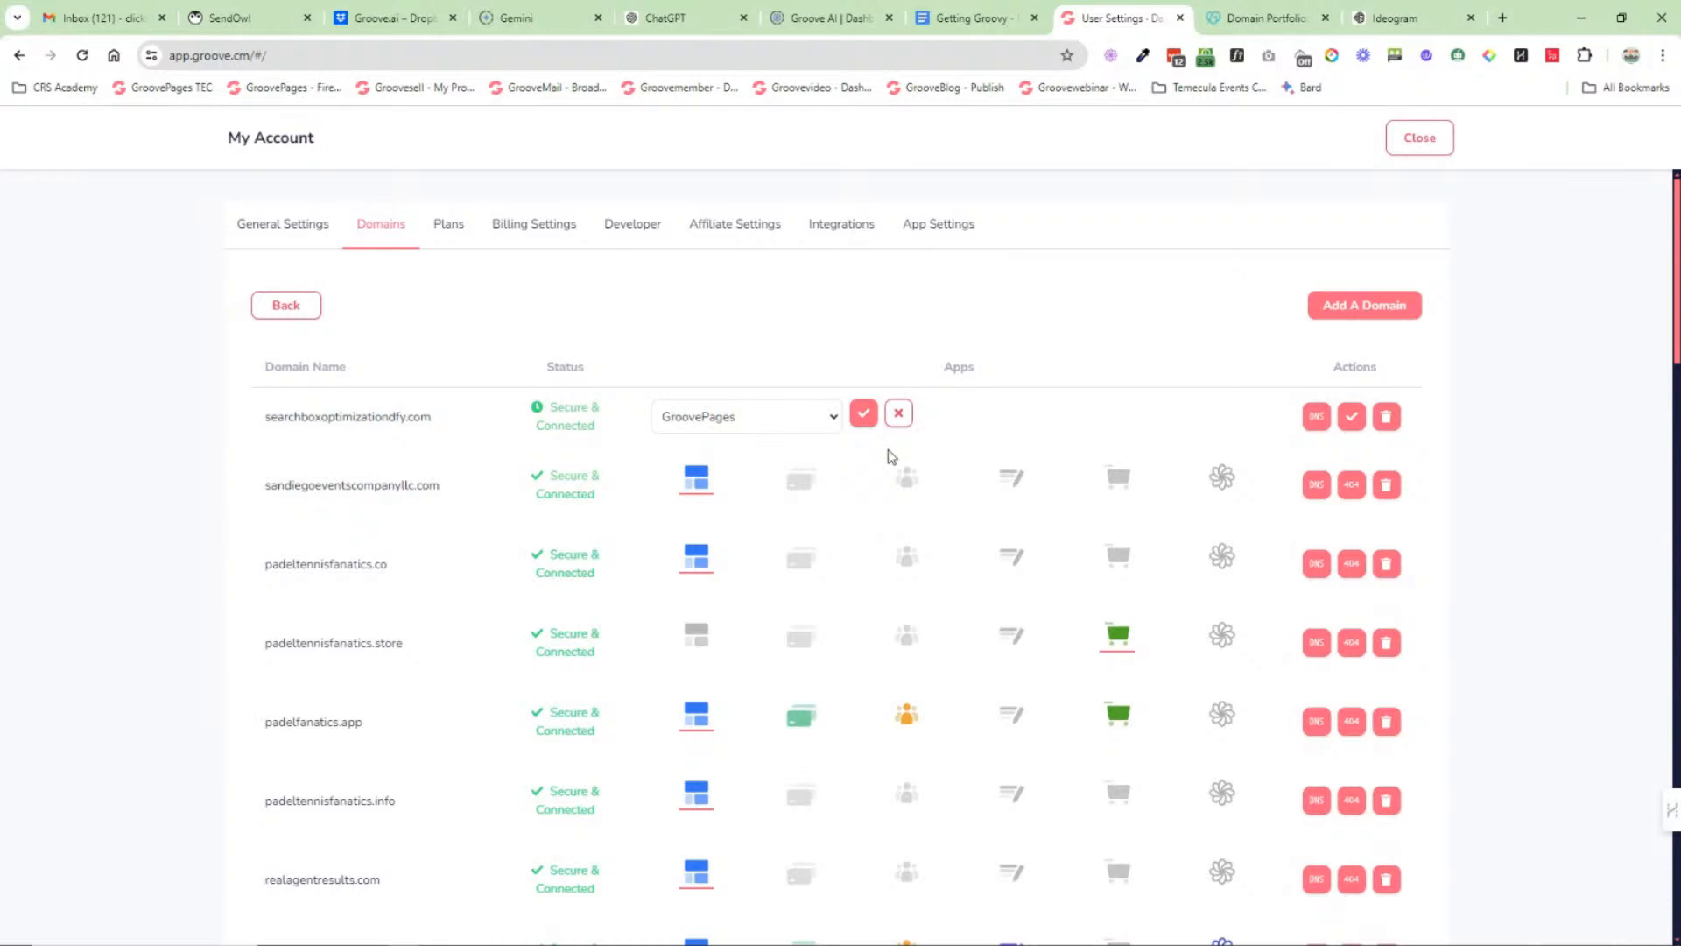
click(832, 417)
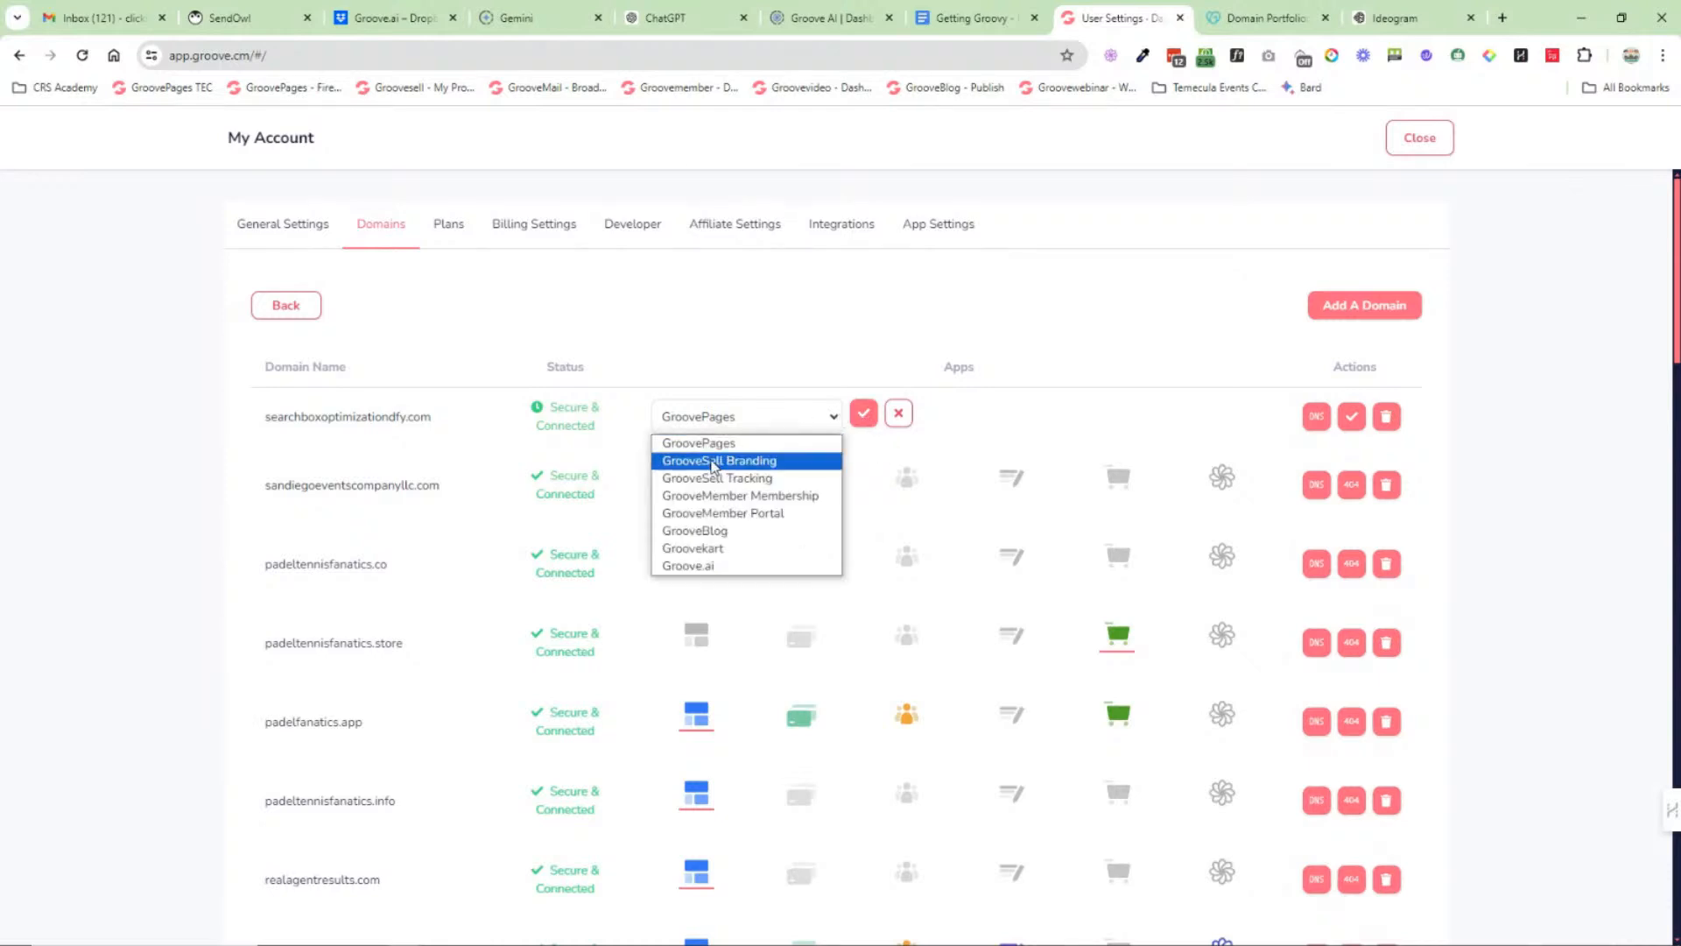
click(753, 444)
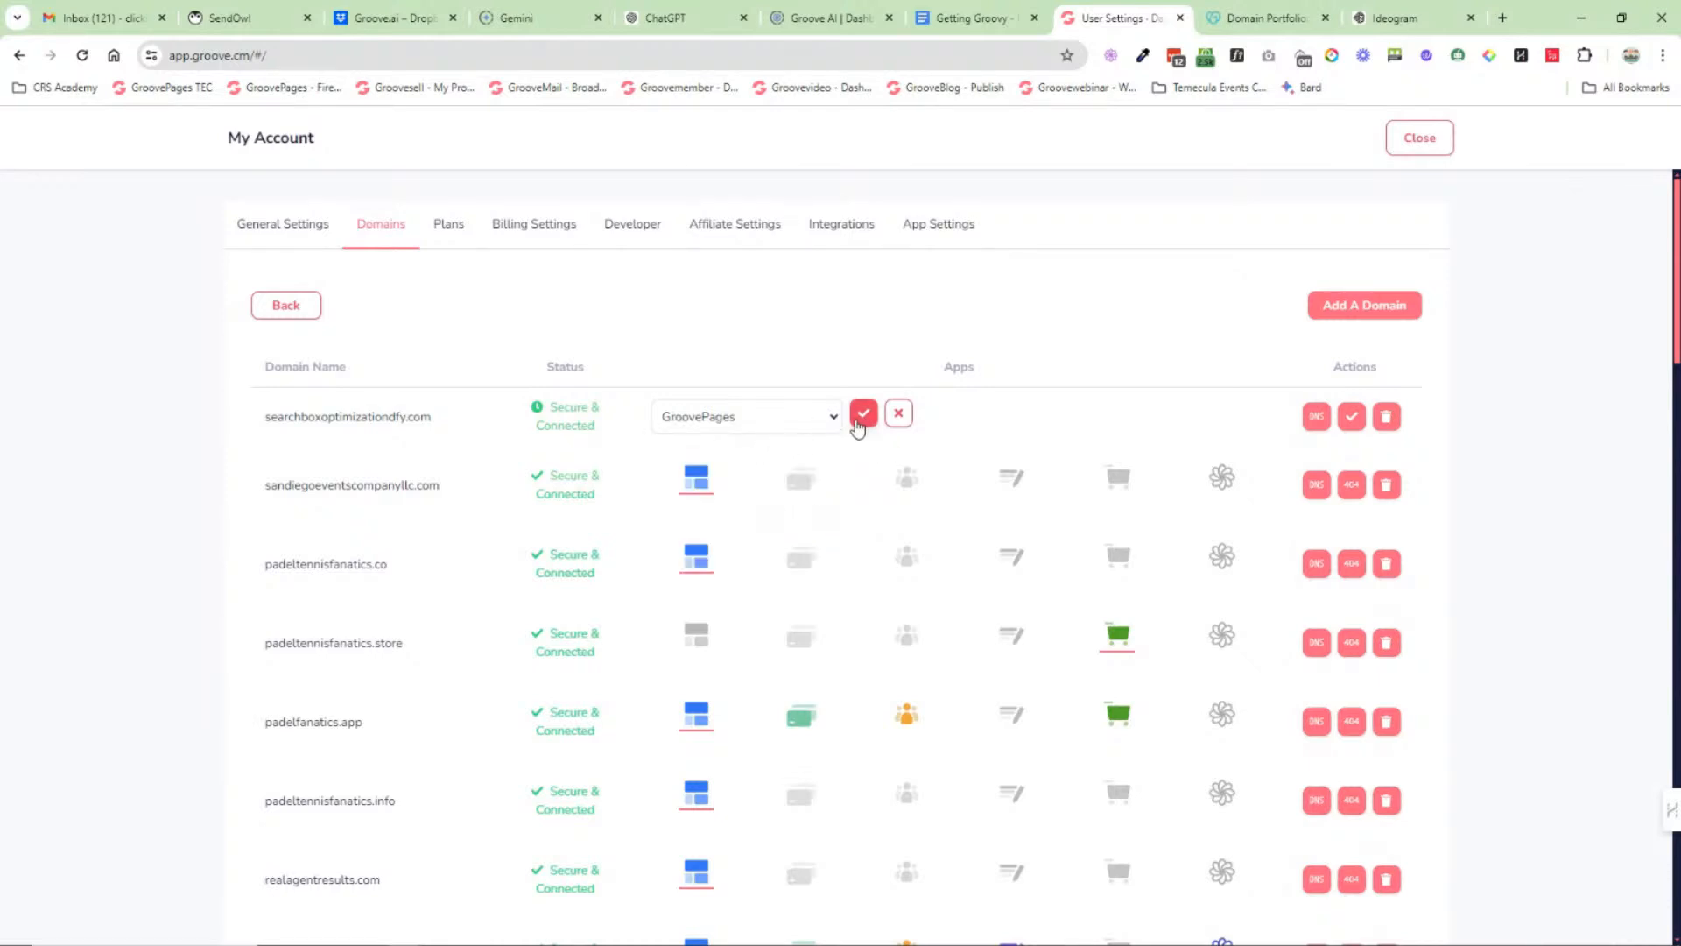
click(863, 414)
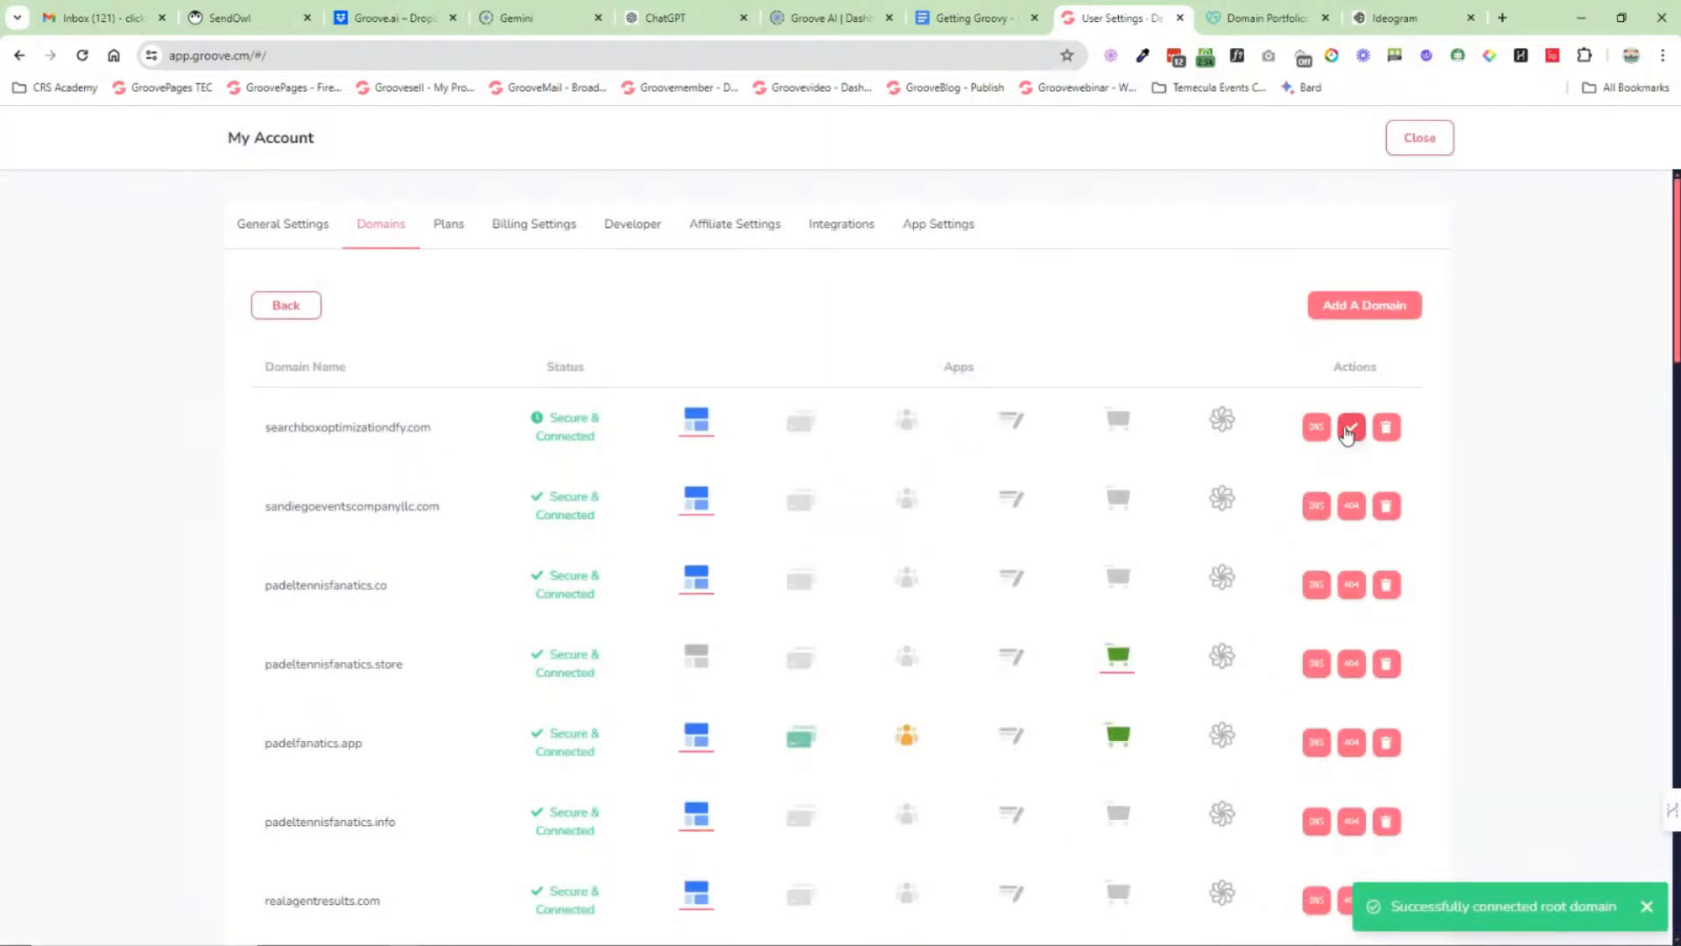
Step: Add a GrooveSell Branding subdomain named "sell" to searchboxoptimizationdfy.com and highlight its full address
click(802, 427)
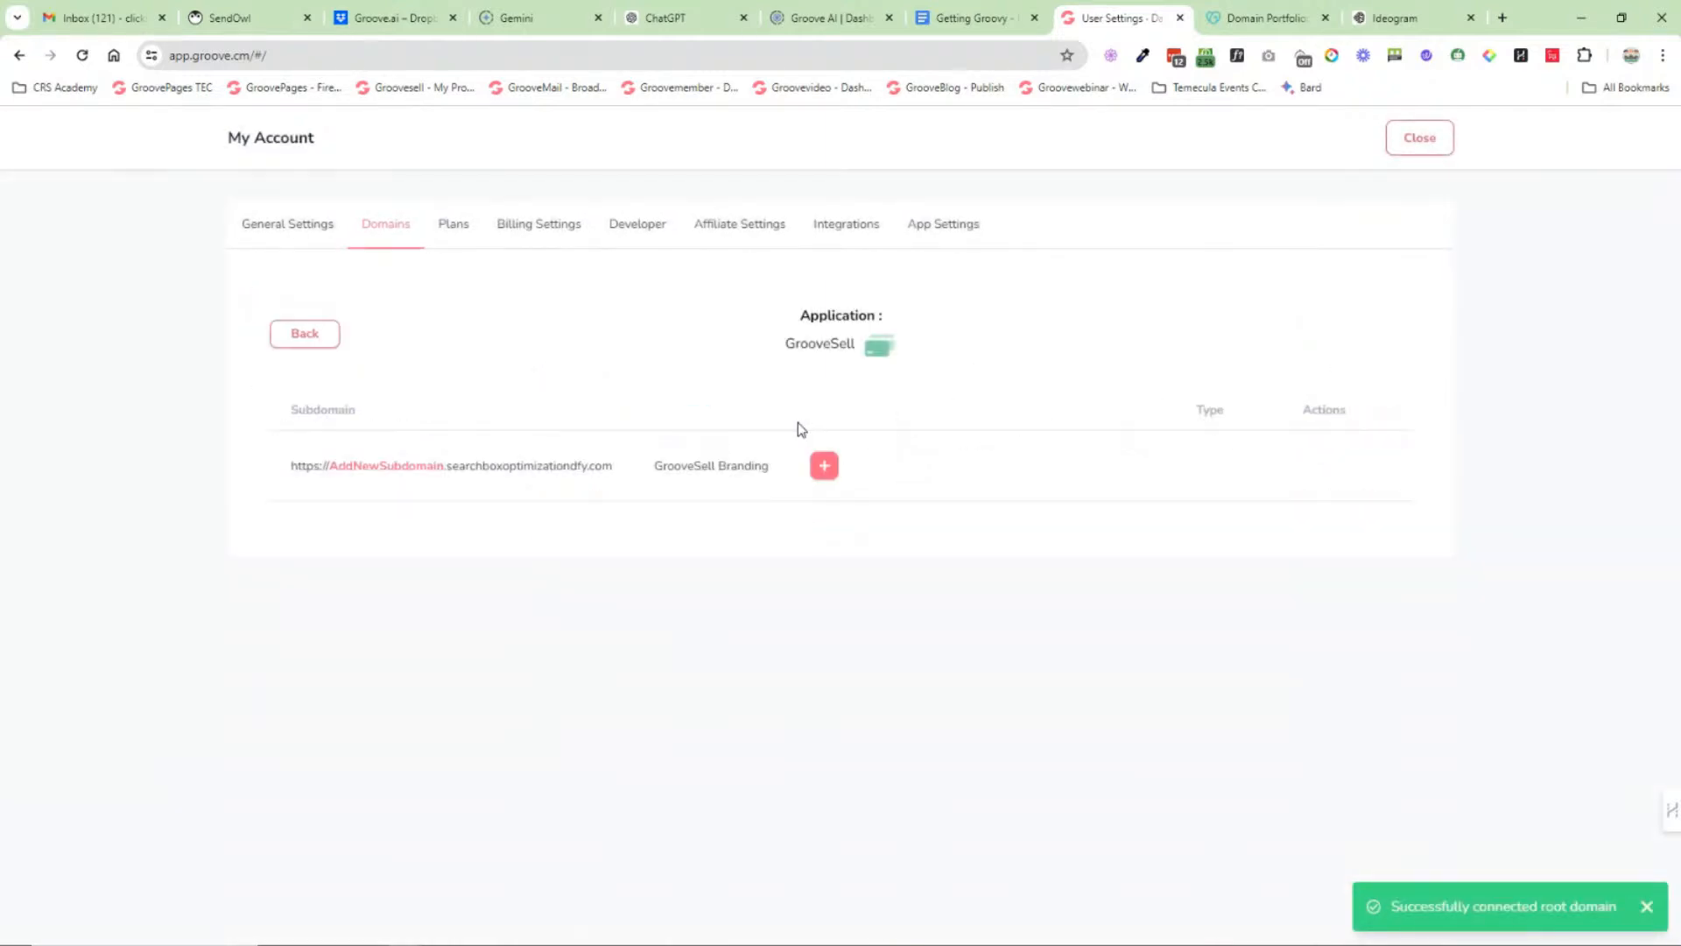
click(823, 466)
text(sell)
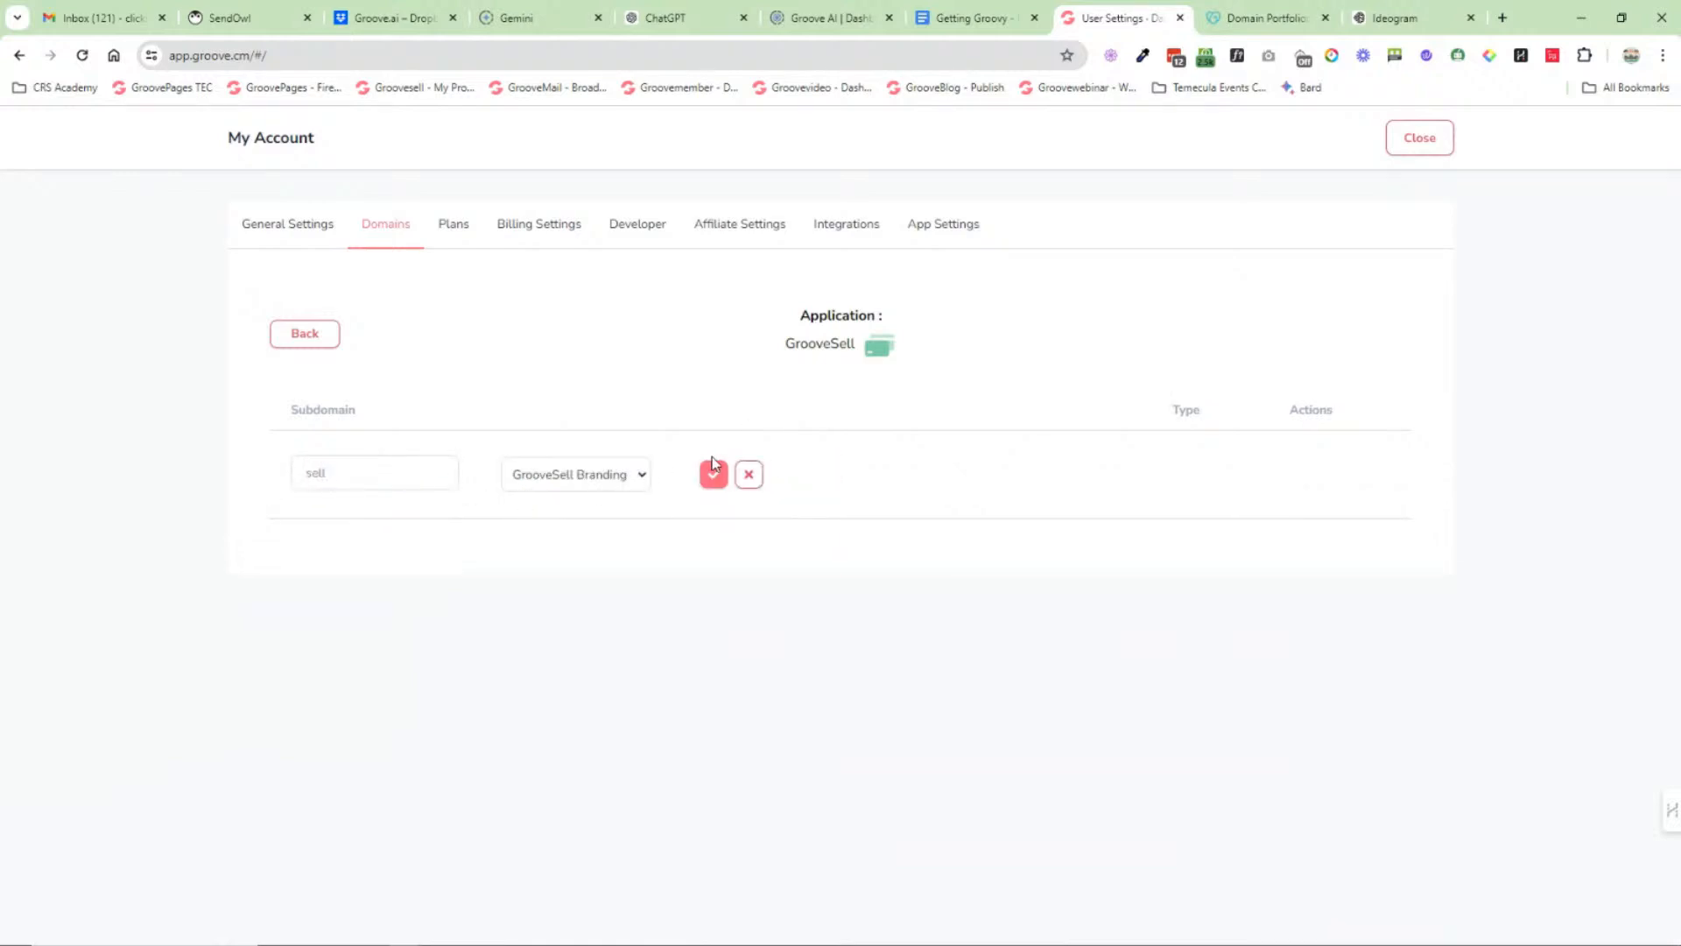
click(712, 466)
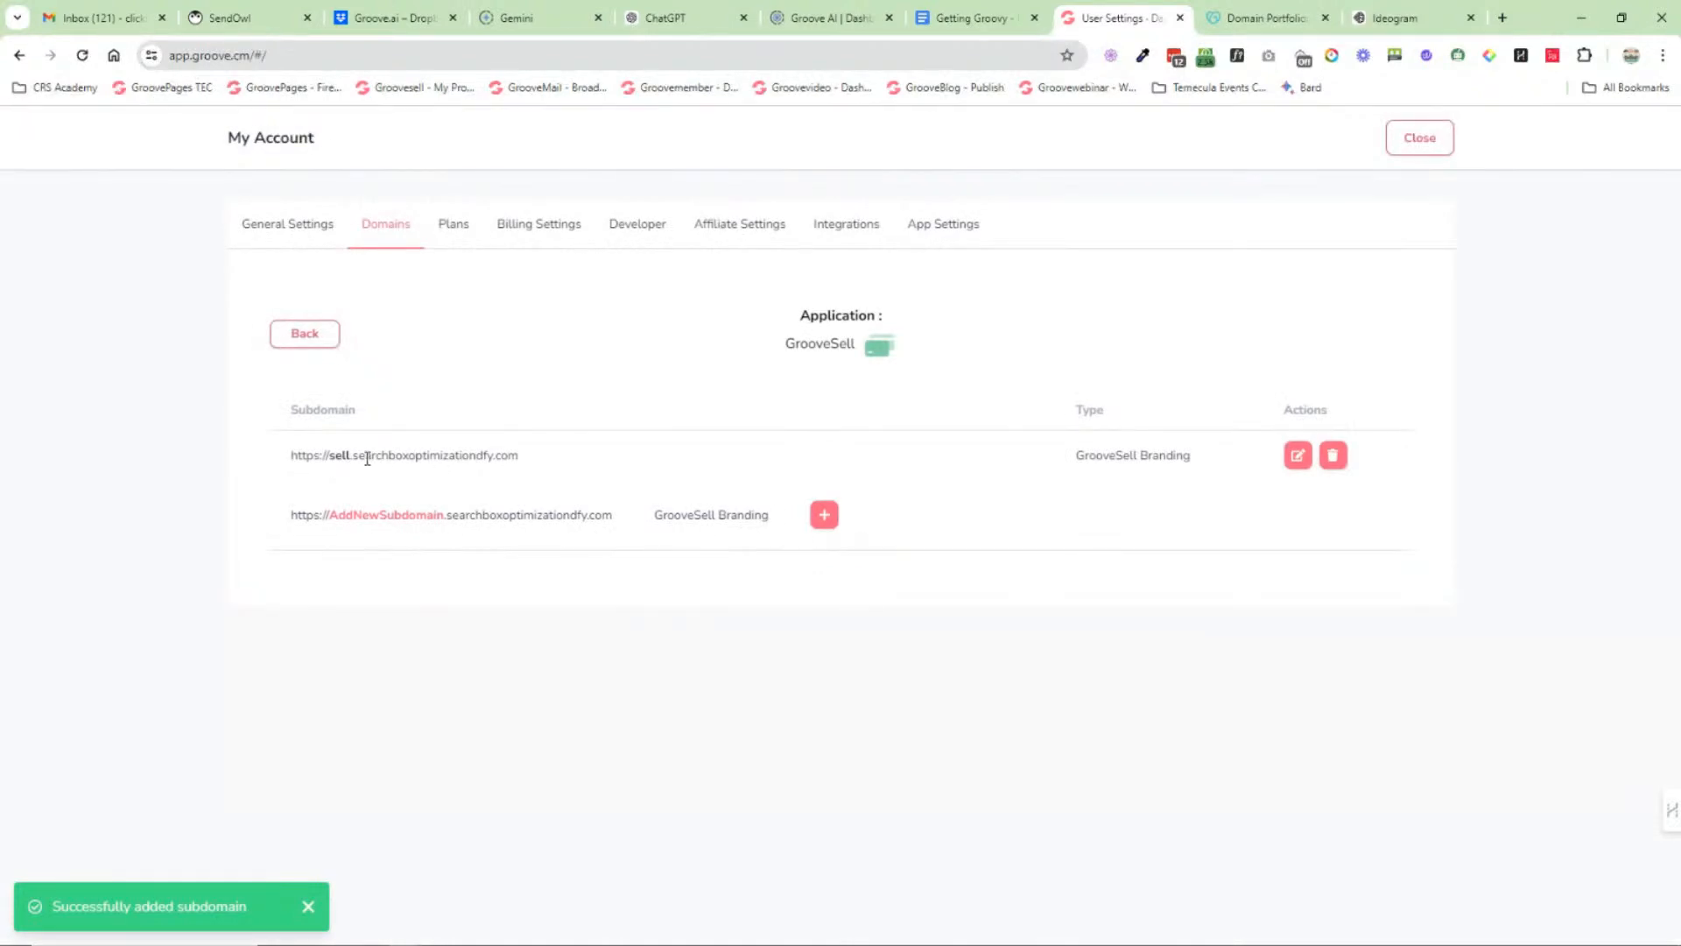
drag(293, 455, 537, 458)
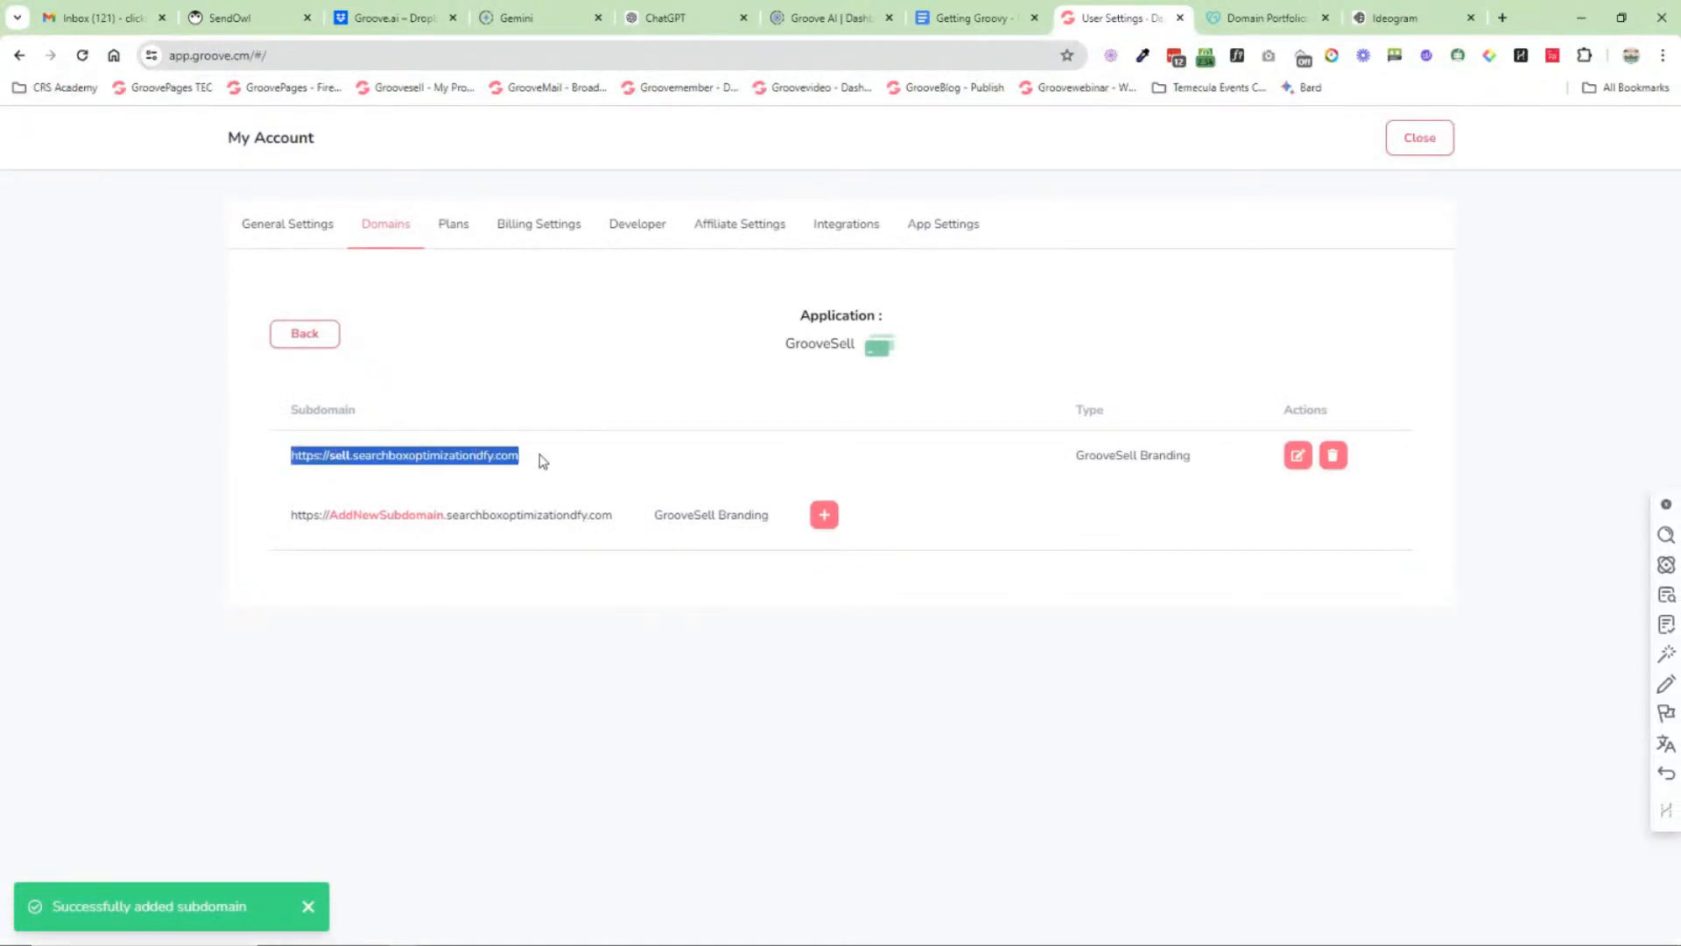
Step: Delete the "sell" GrooveSell subdomain and return to the custom domains list
click(1332, 454)
click(901, 551)
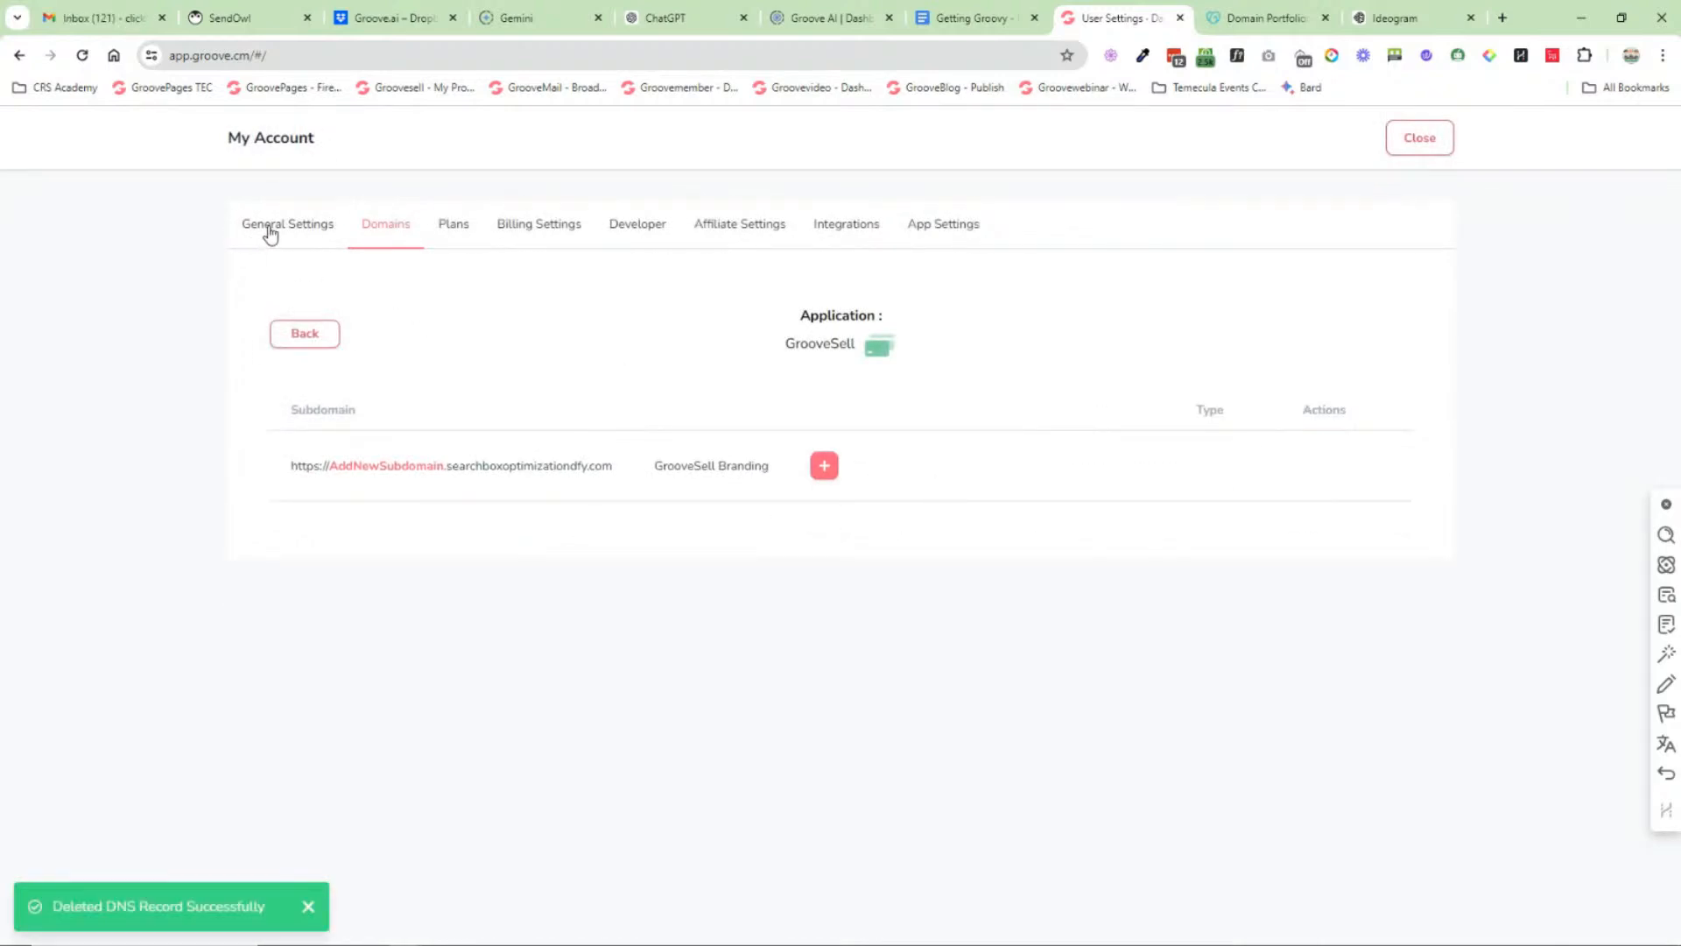
click(302, 338)
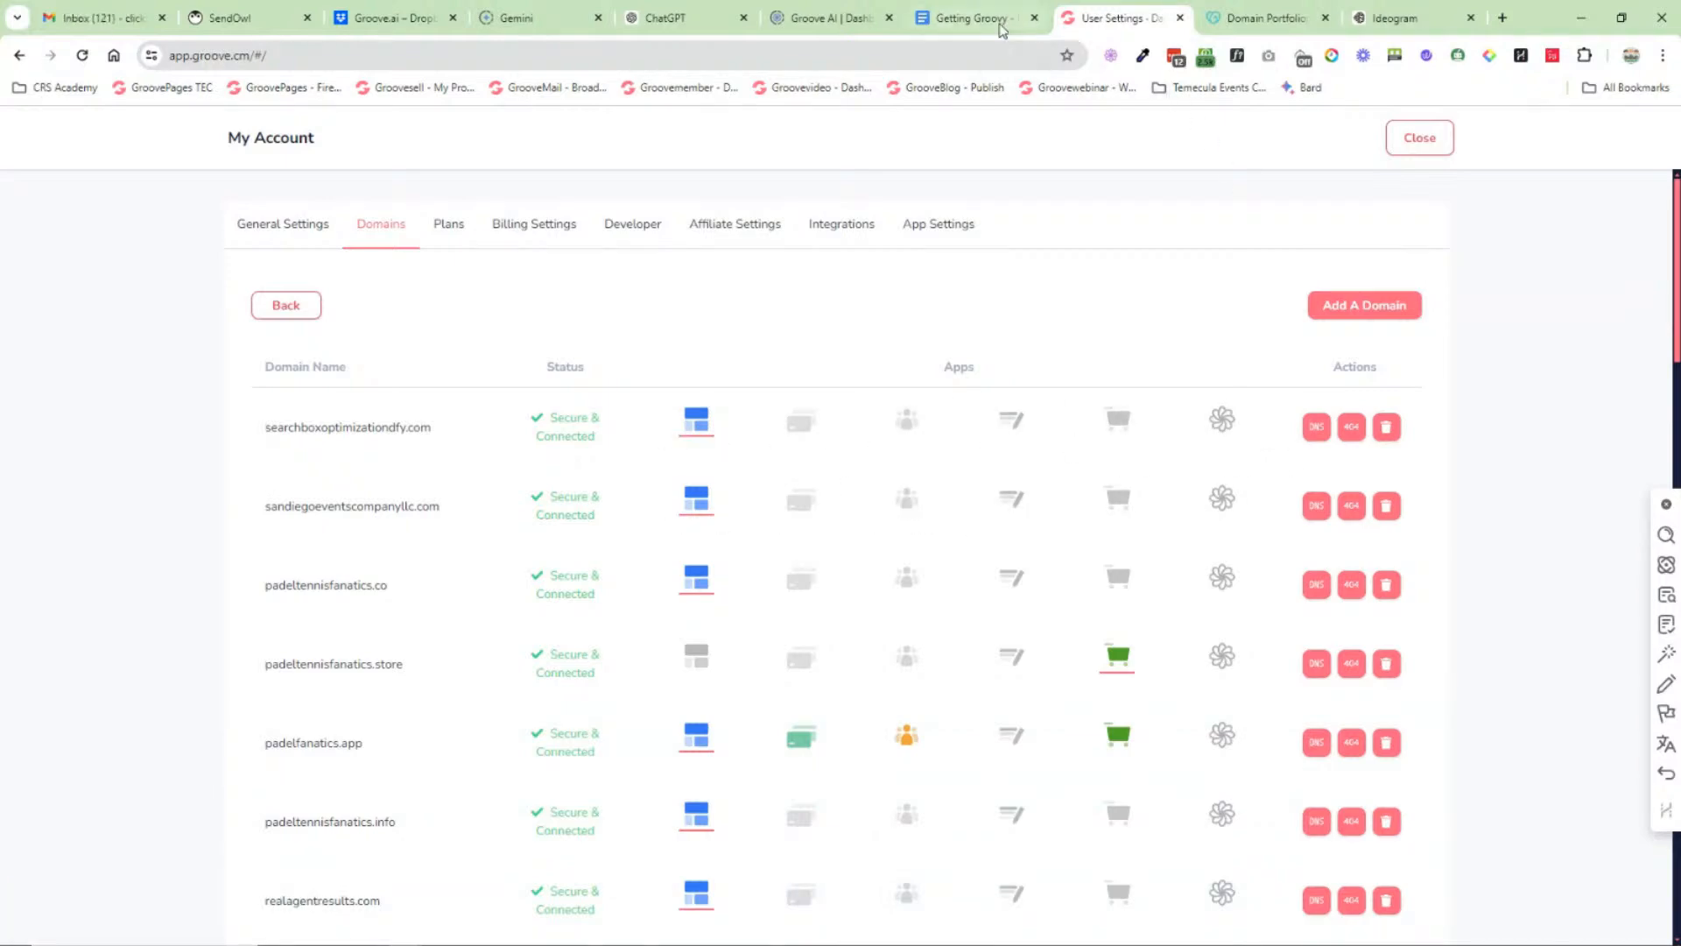
Step: Check the custom domain and MX records steps in the roadmap document, and return to Groove's domains list
click(1009, 32)
scroll(1118, 364, up, 5)
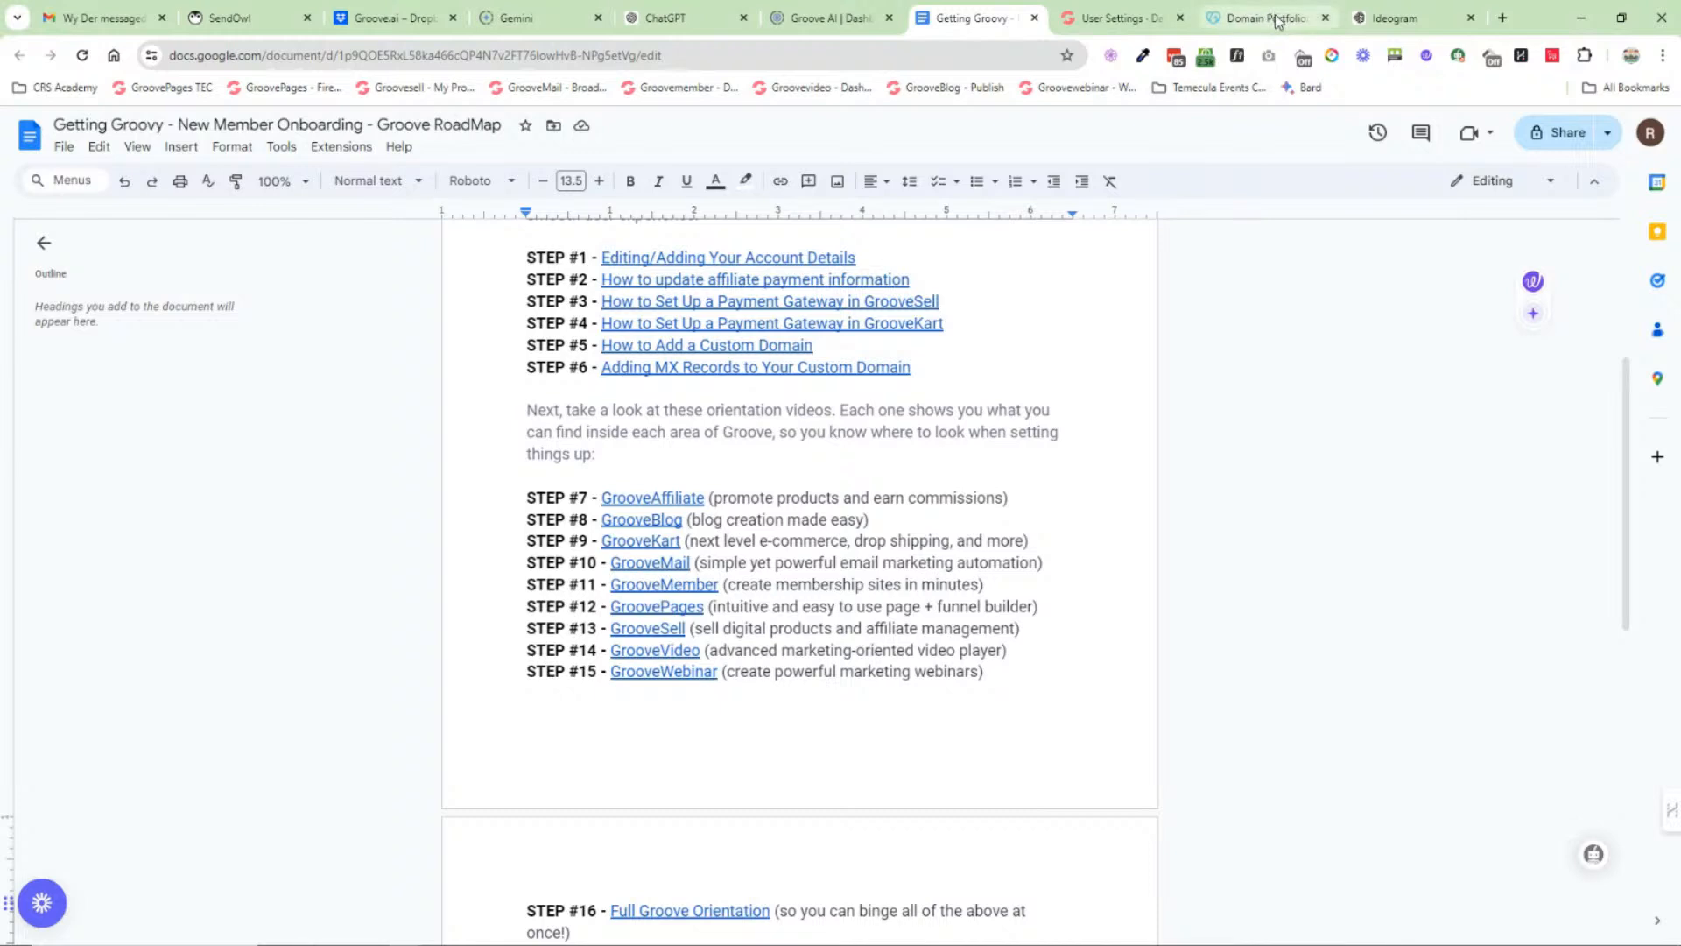
mouse_move(1276, 21)
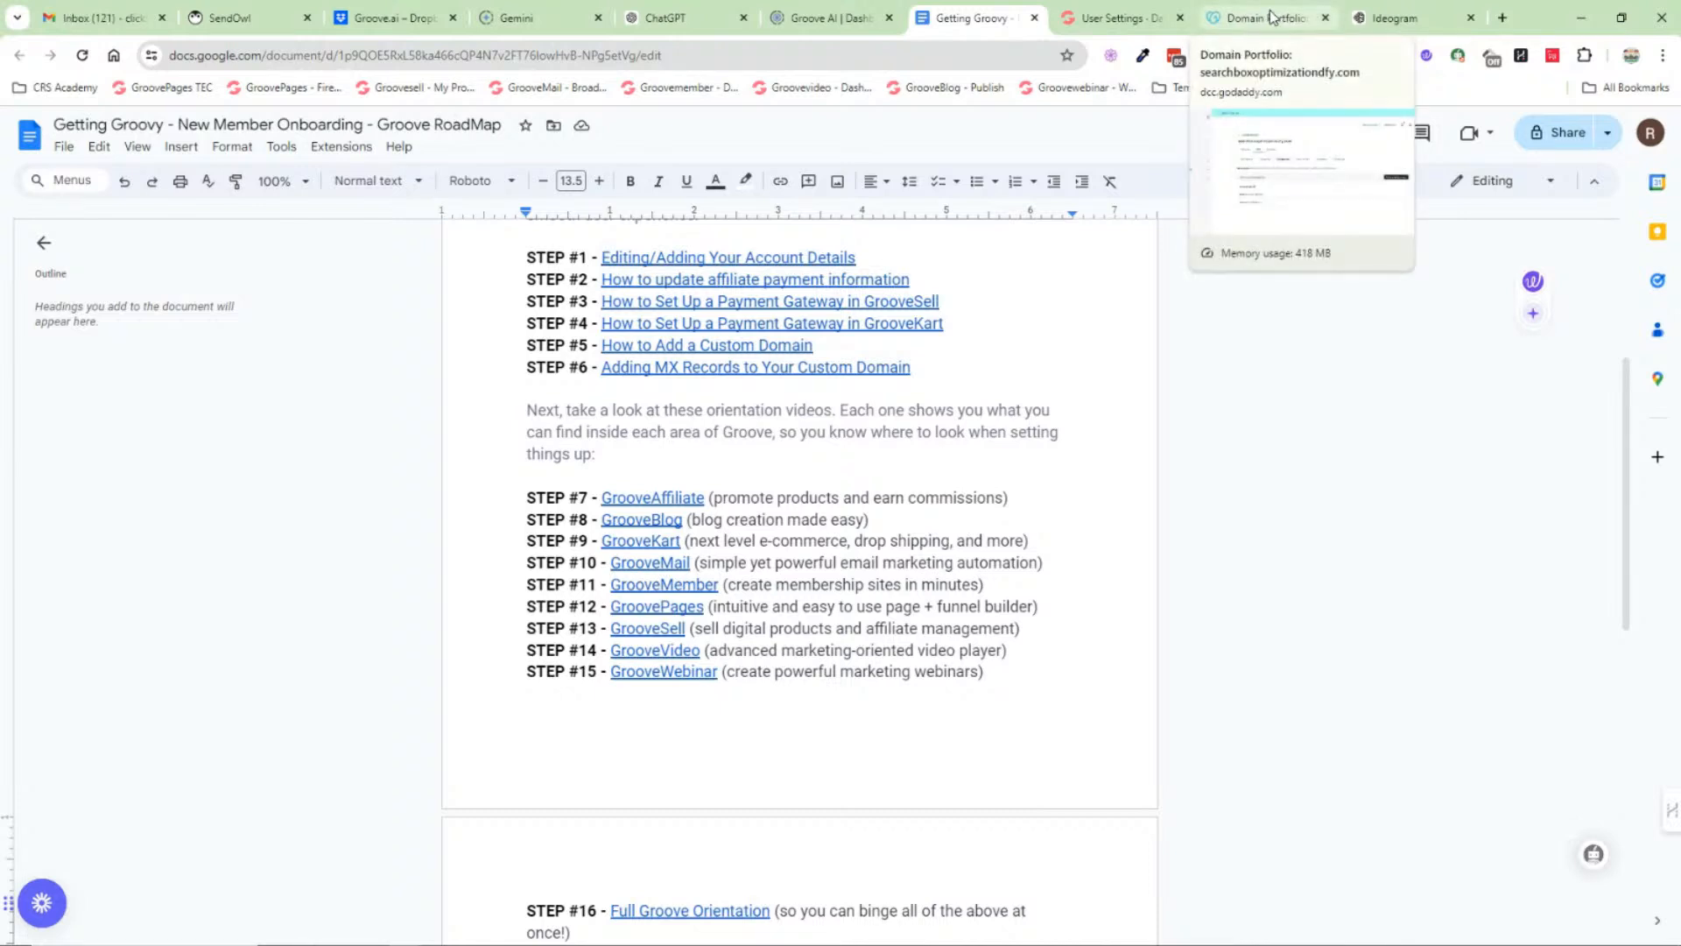
click(1130, 25)
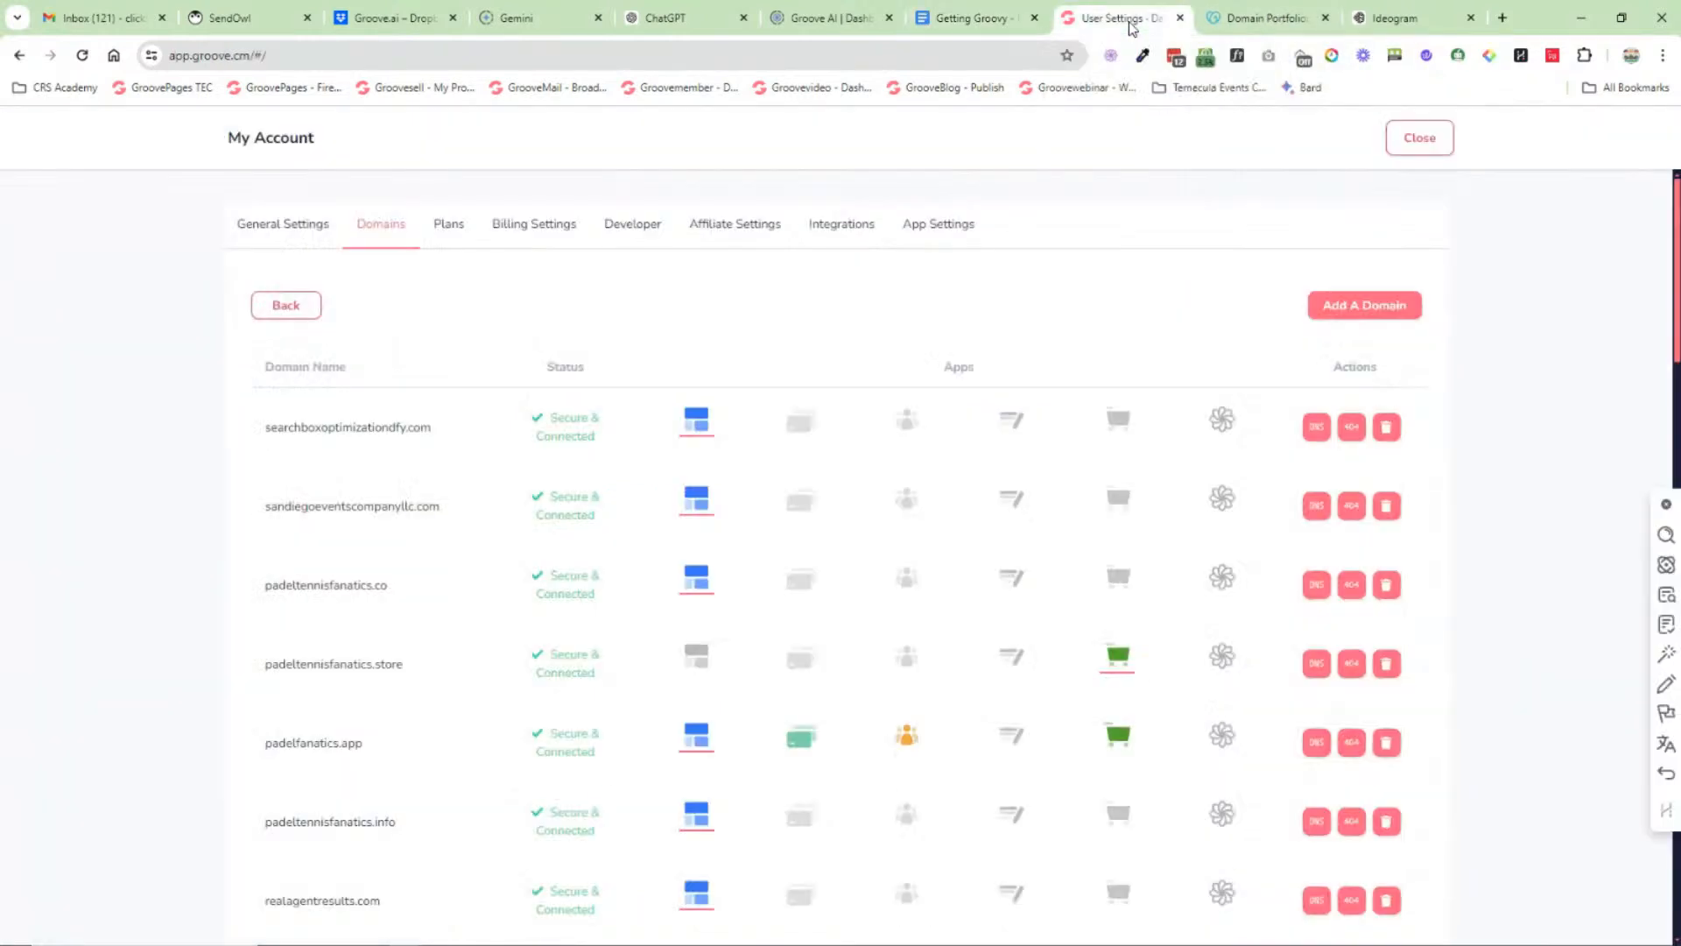
Step: Start a new DNS record for searchboxoptimizationdfy.com and show the fields for the CNAME, MX and TXT types
click(1318, 429)
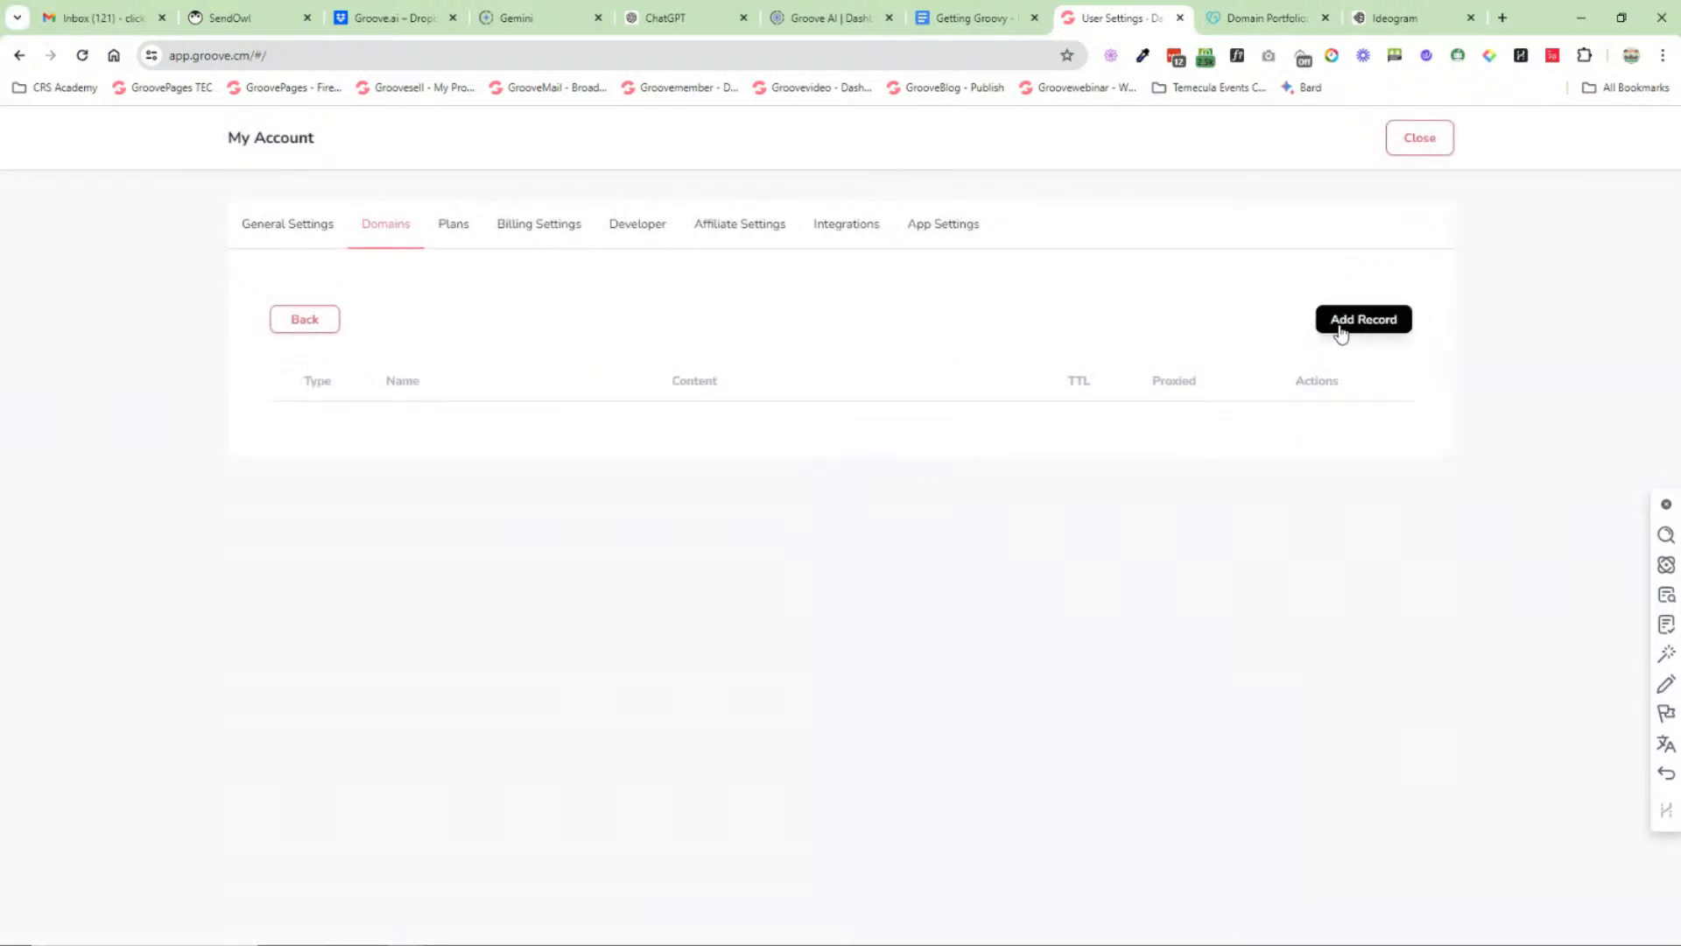
click(1340, 322)
click(424, 394)
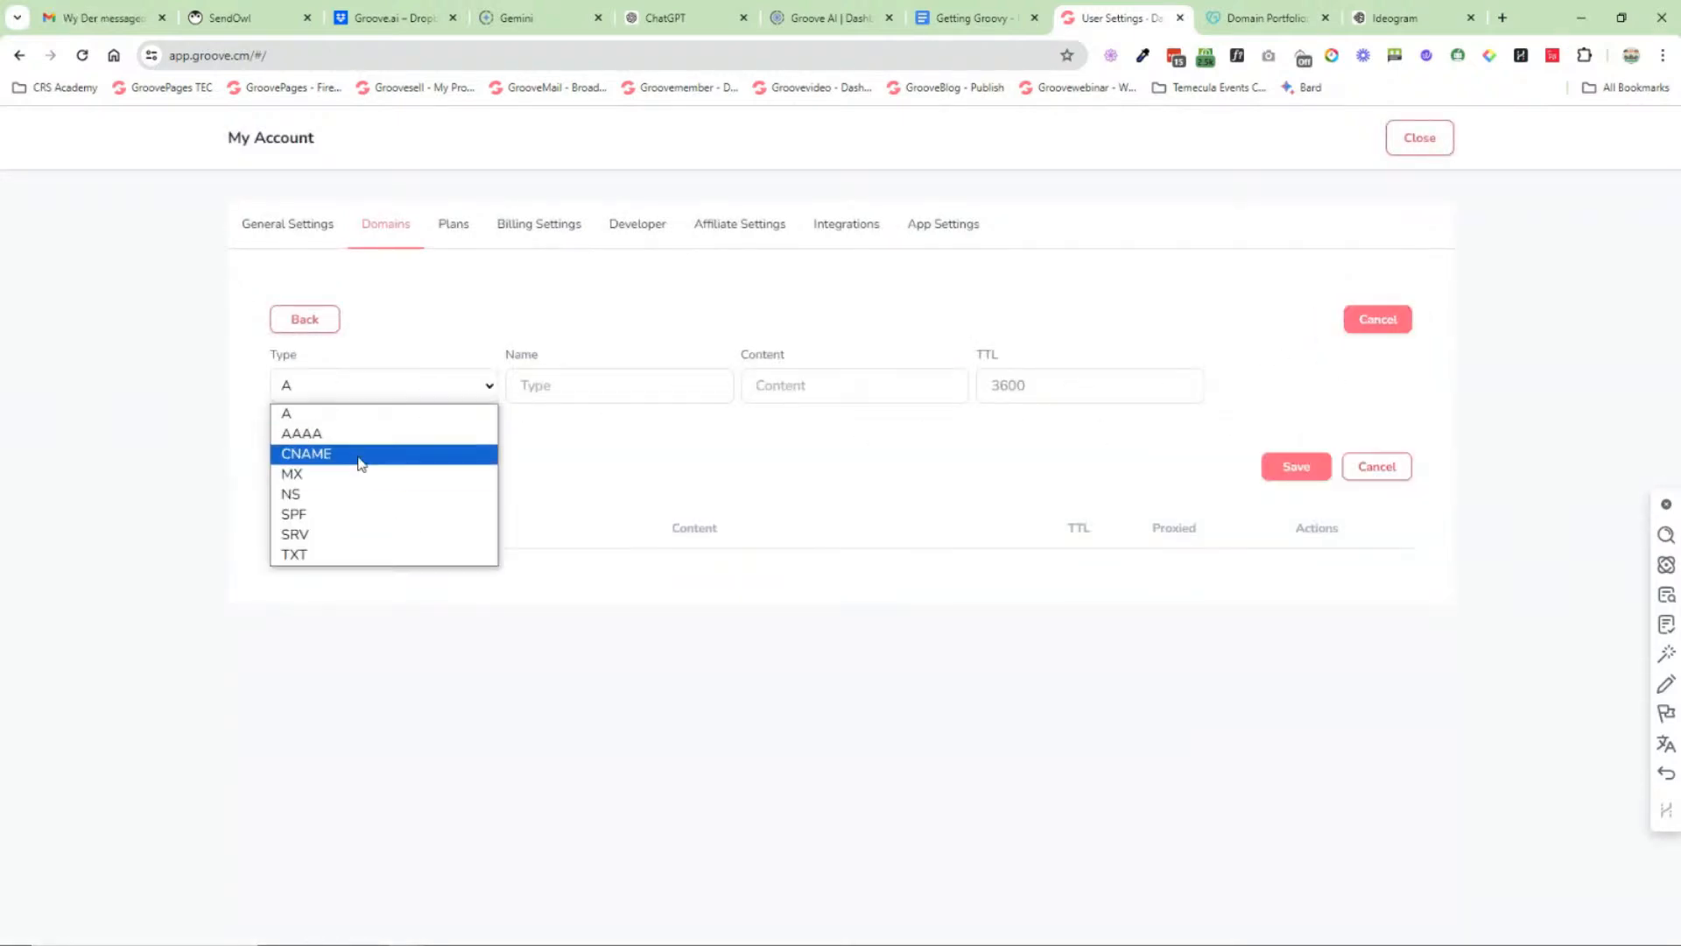
click(359, 455)
click(815, 372)
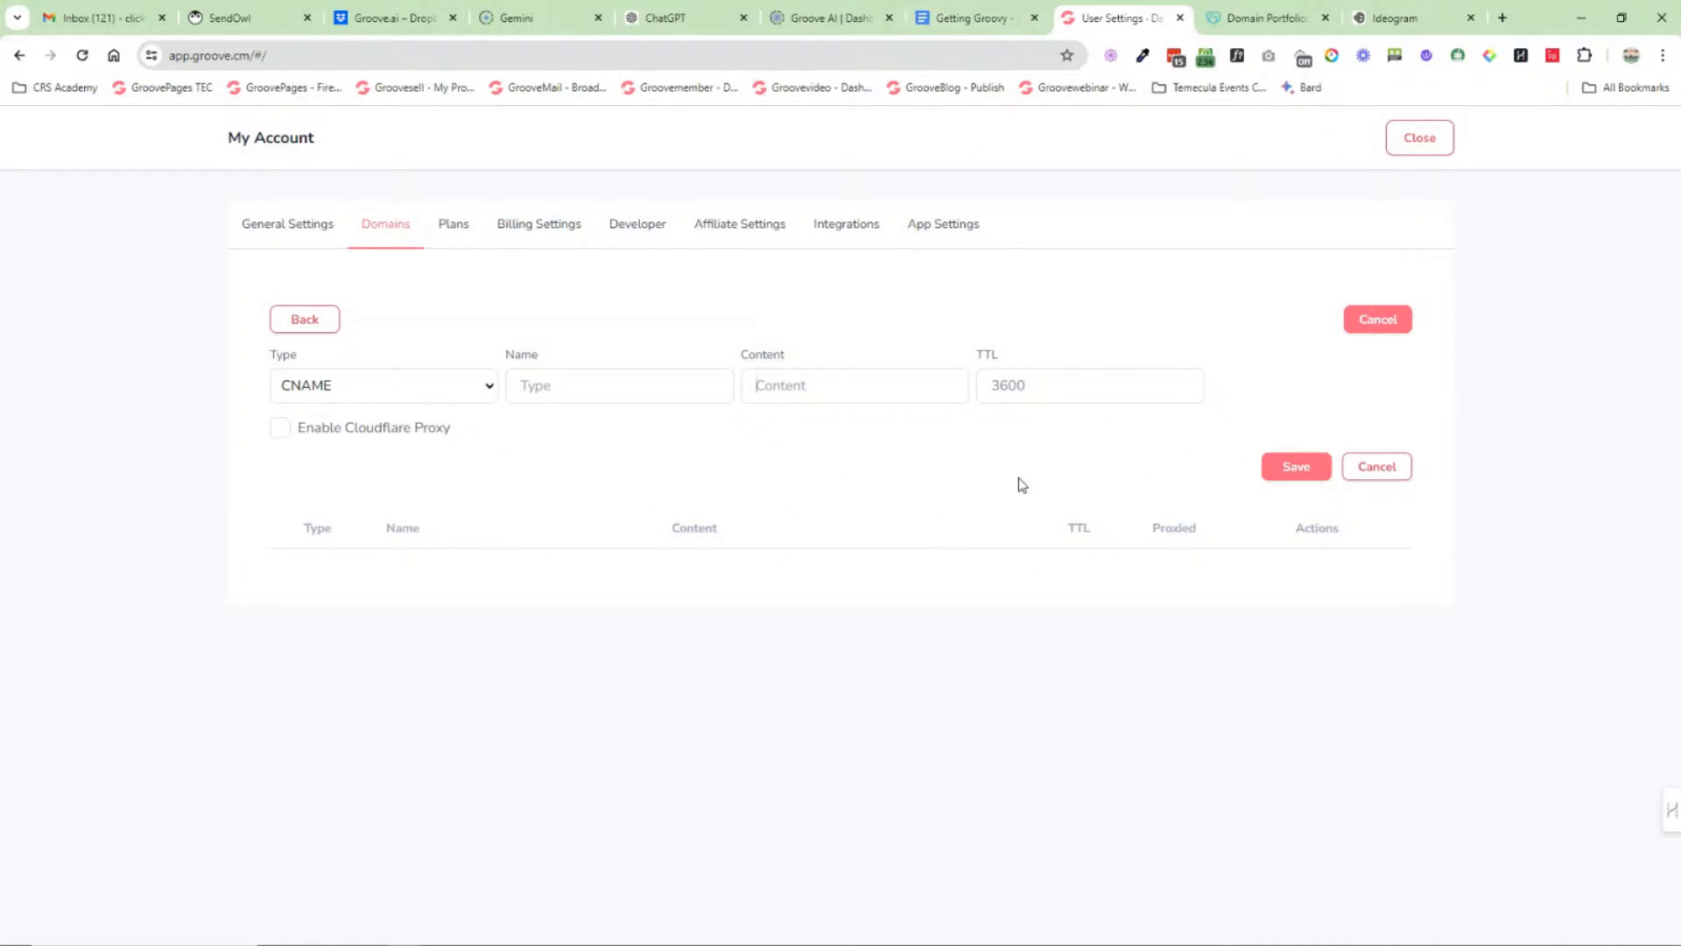
click(409, 398)
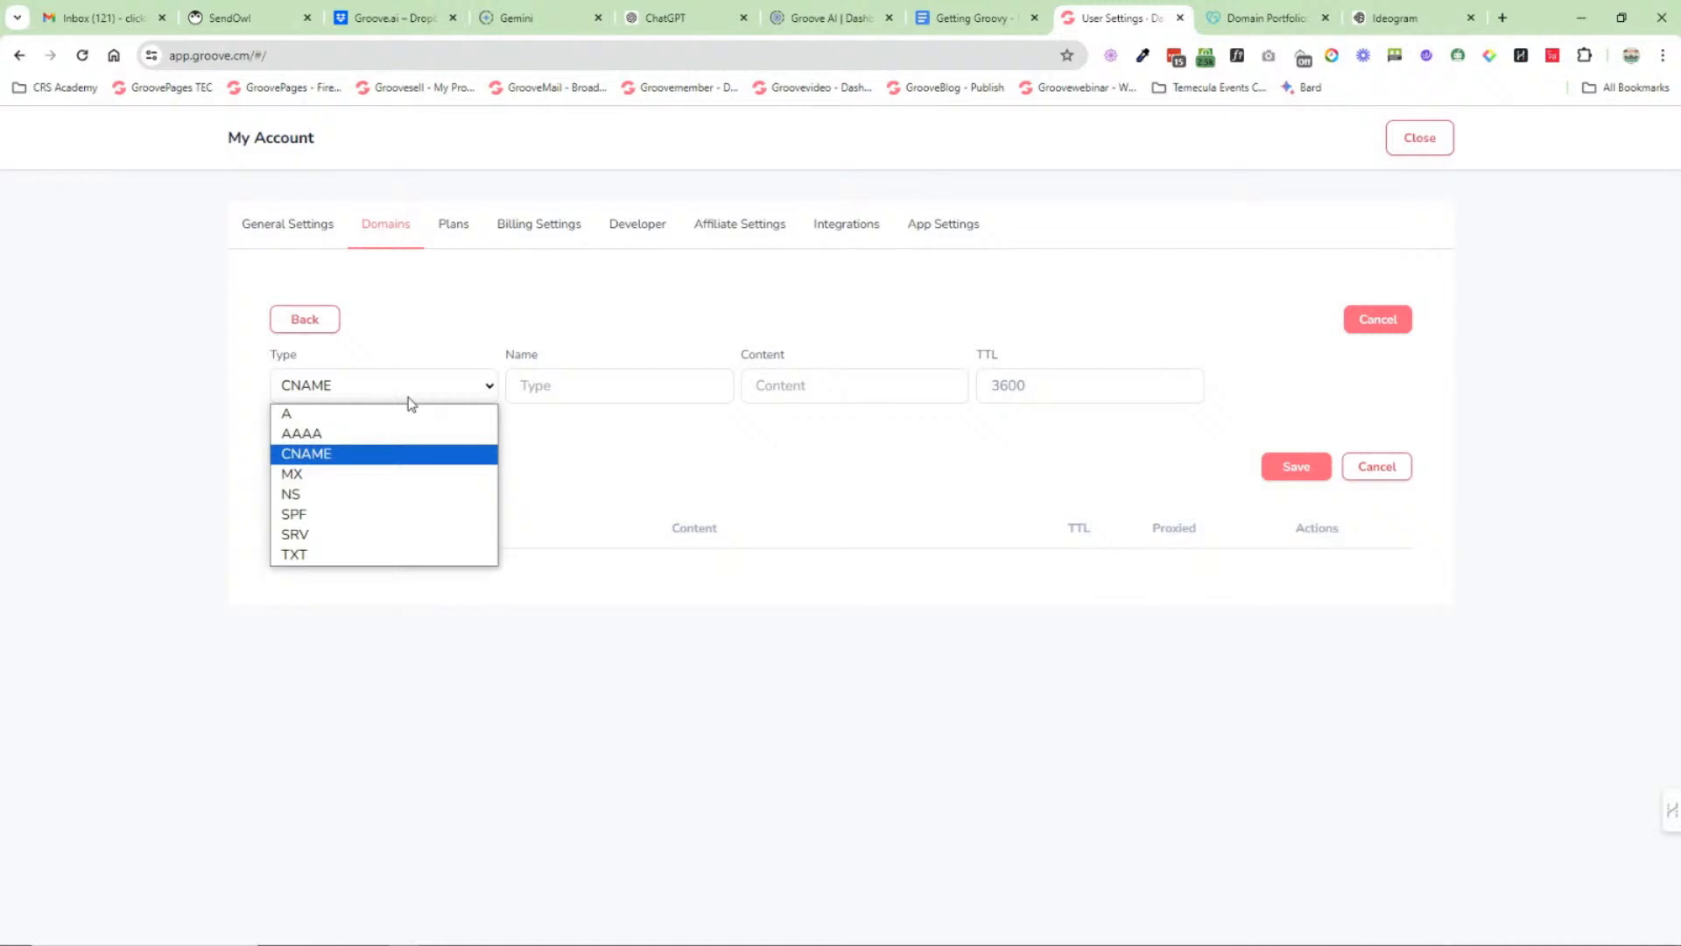
click(395, 484)
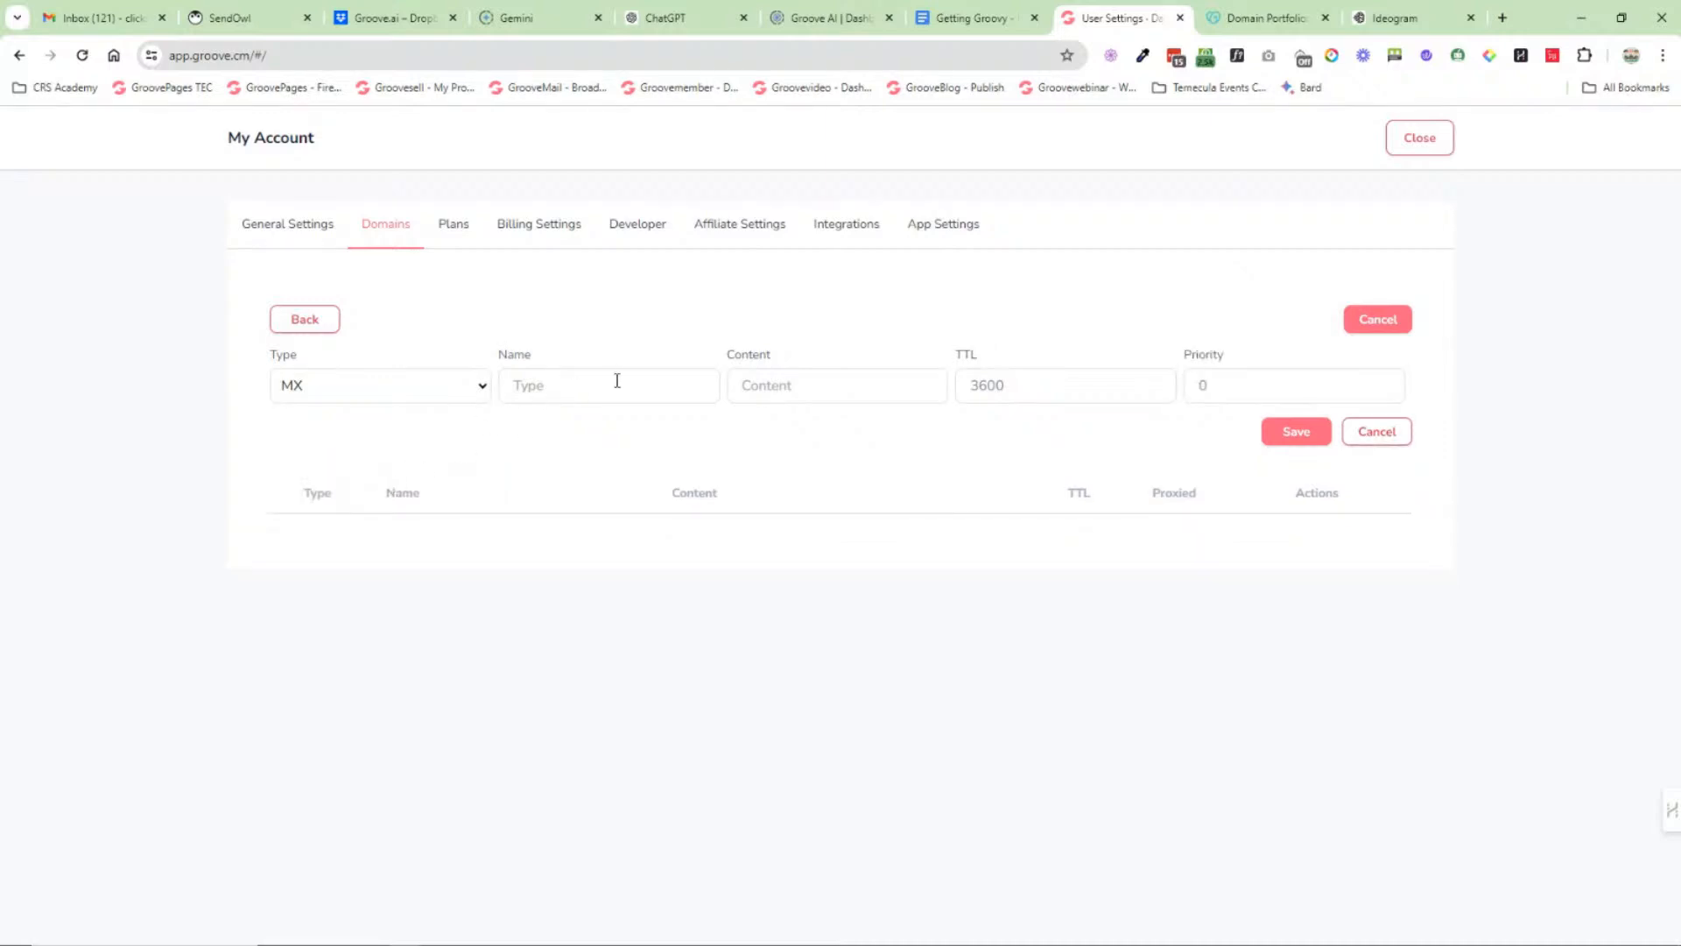
click(408, 398)
click(362, 556)
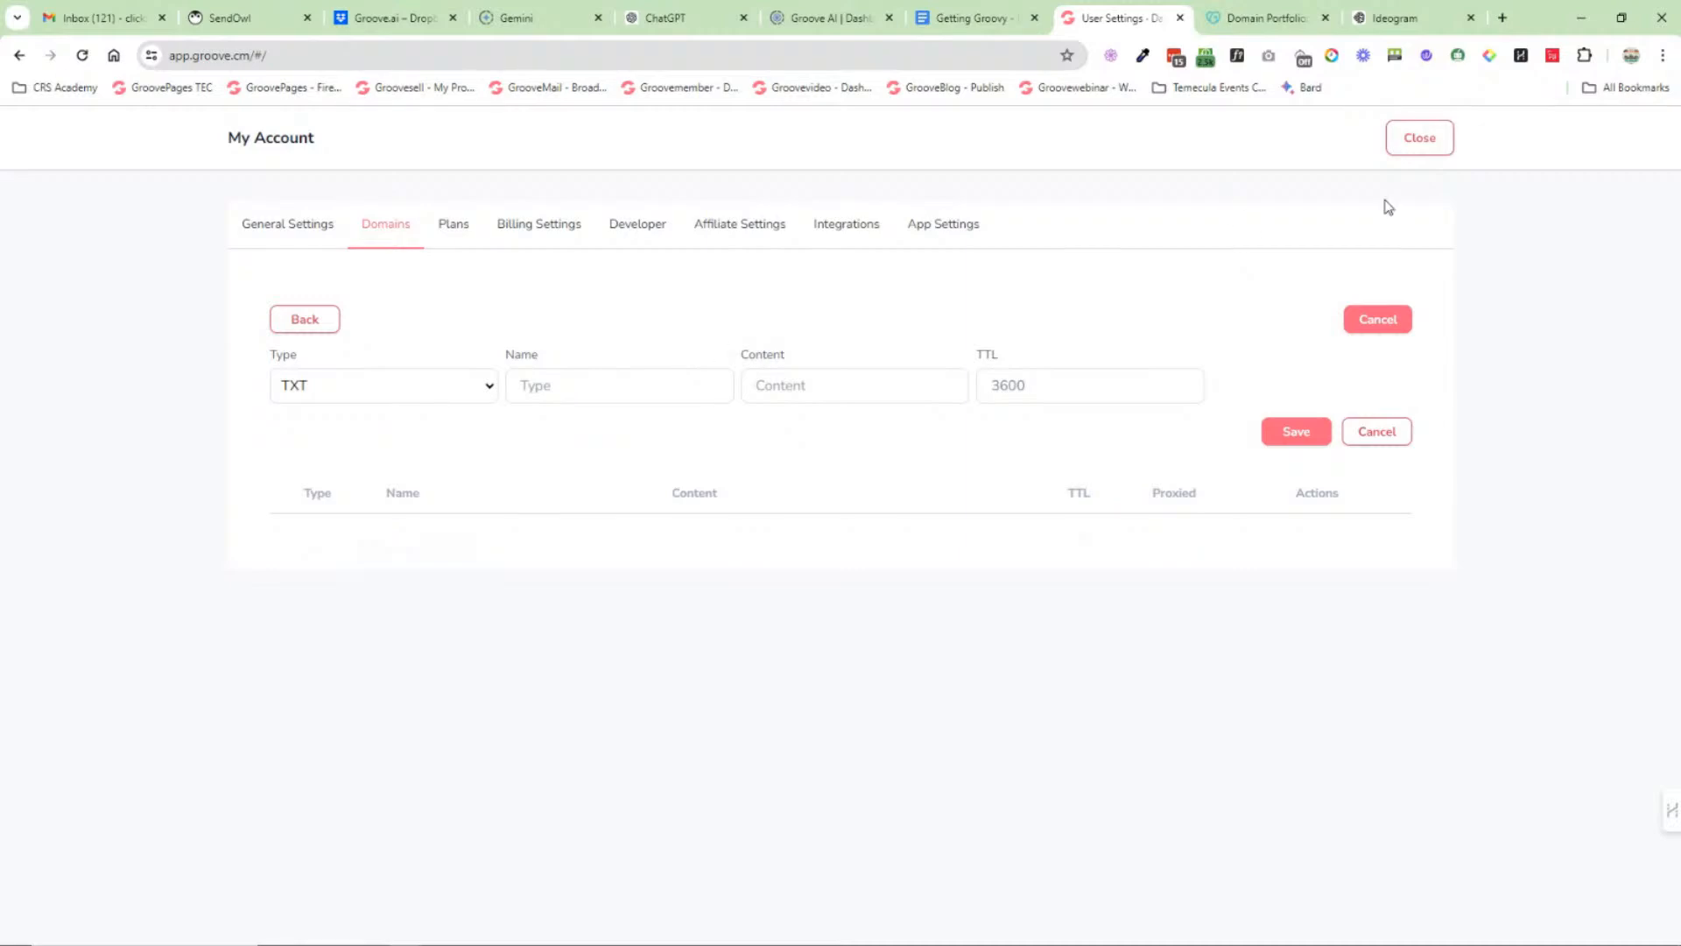
Step: Close the account settings and review the Step #17 "Support from Groove" section in the roadmap document
click(1408, 145)
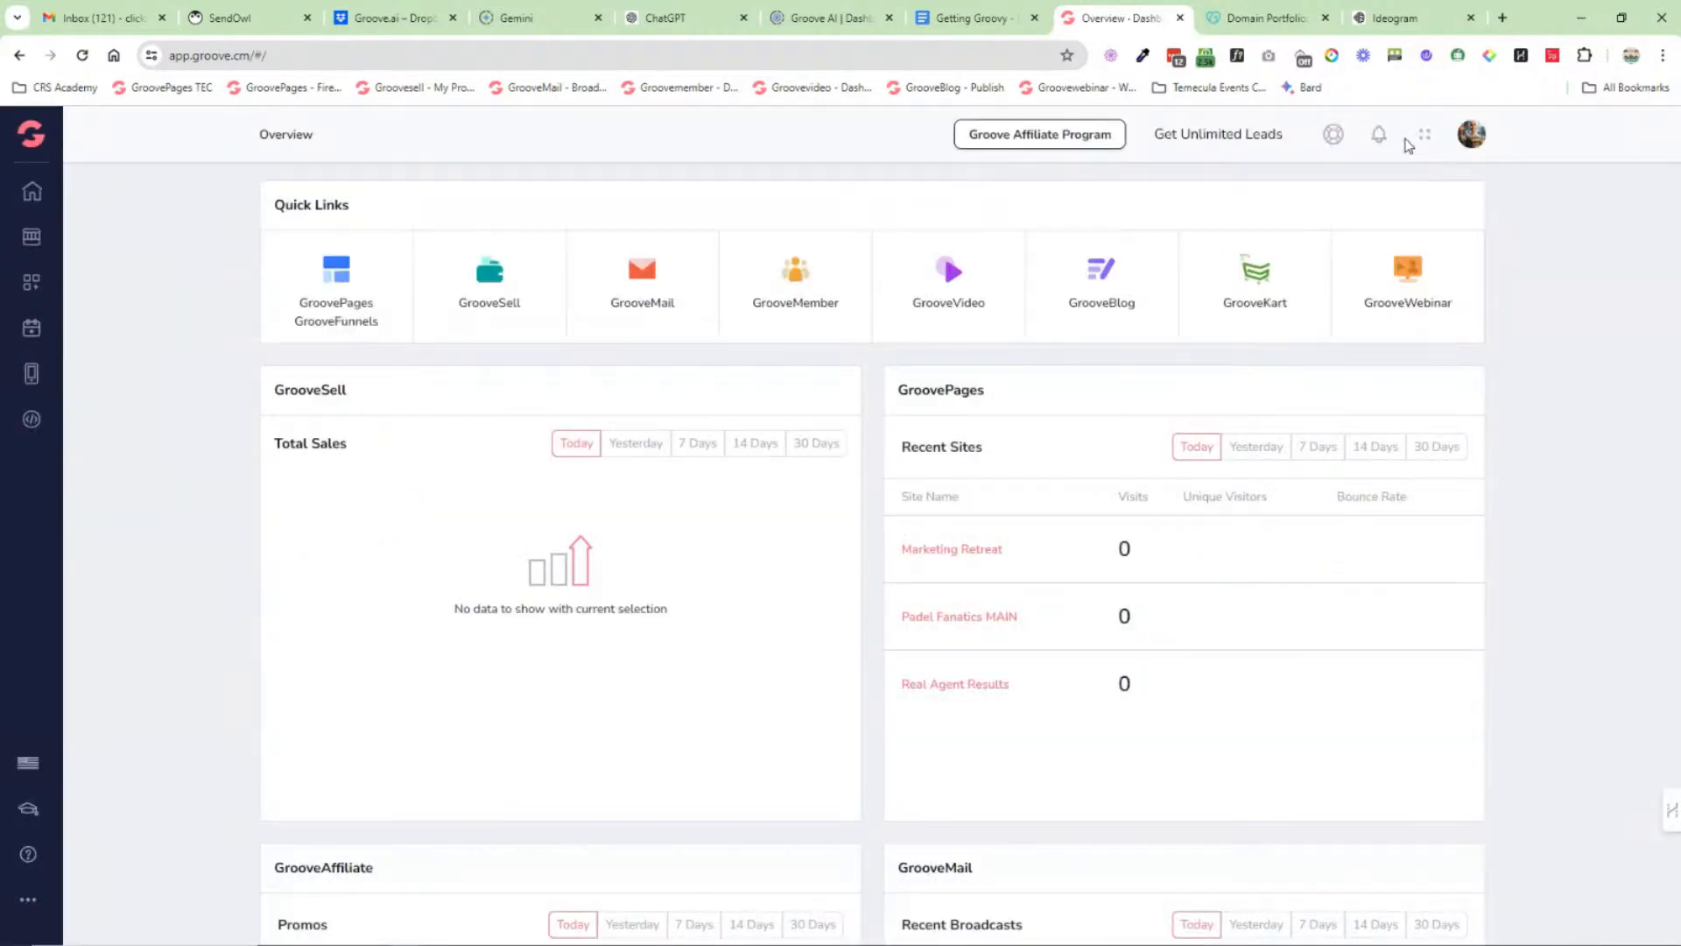
click(971, 18)
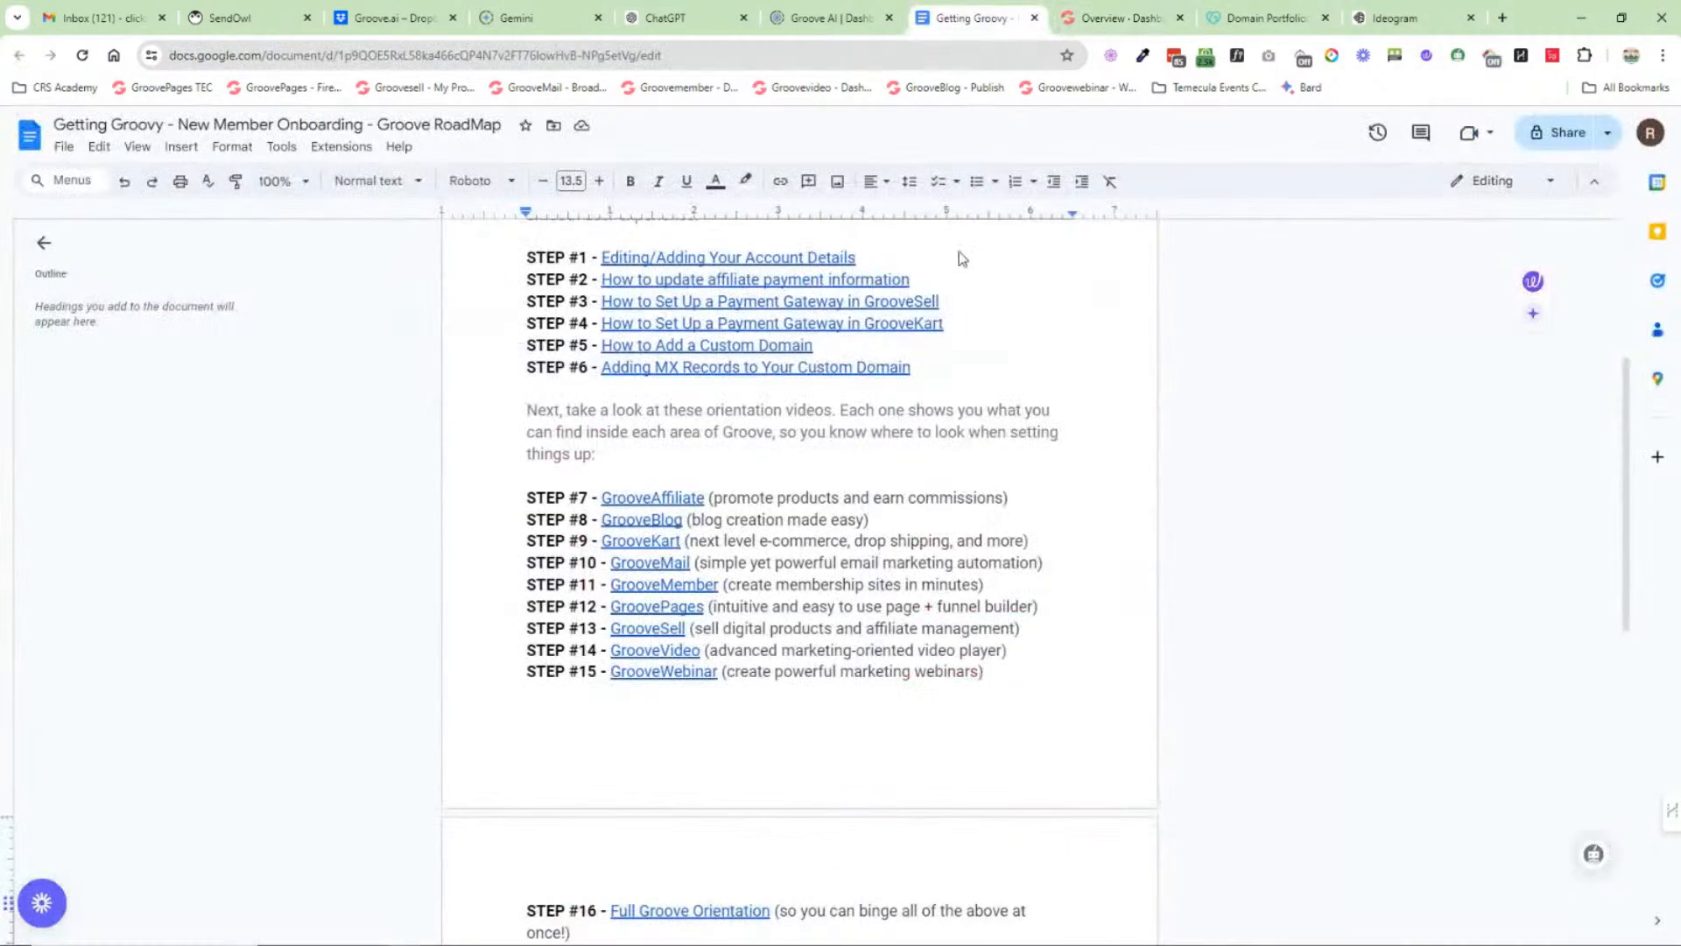
scroll(481, 413, down, 7)
scroll(484, 413, up, 1)
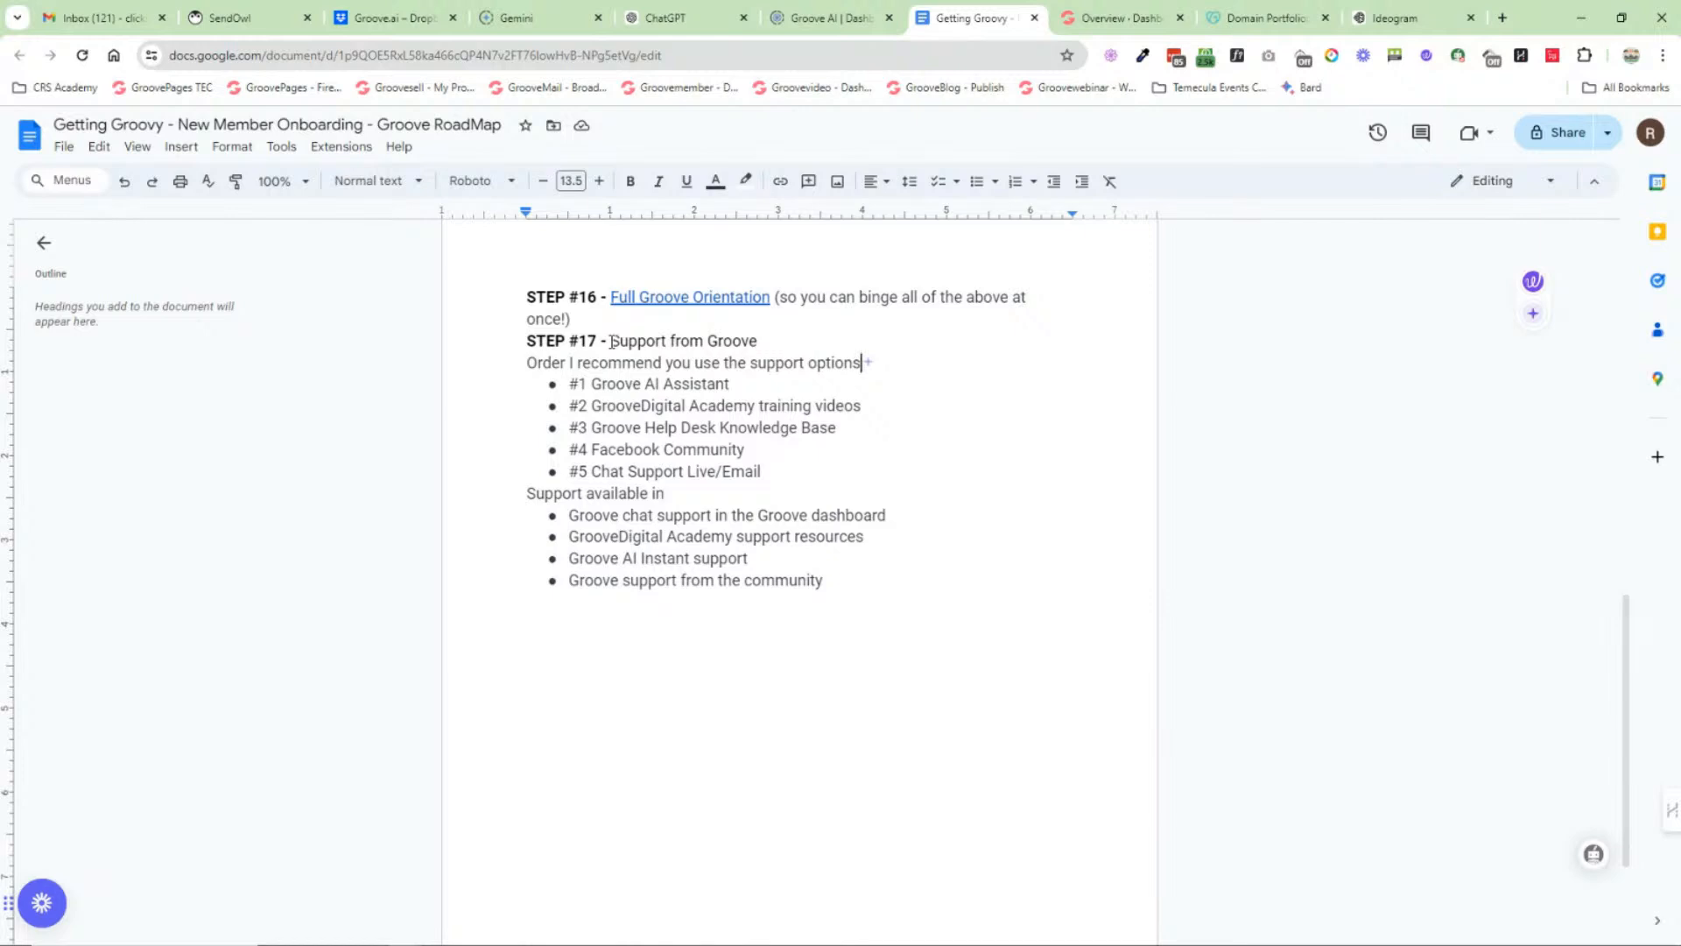
click(1116, 21)
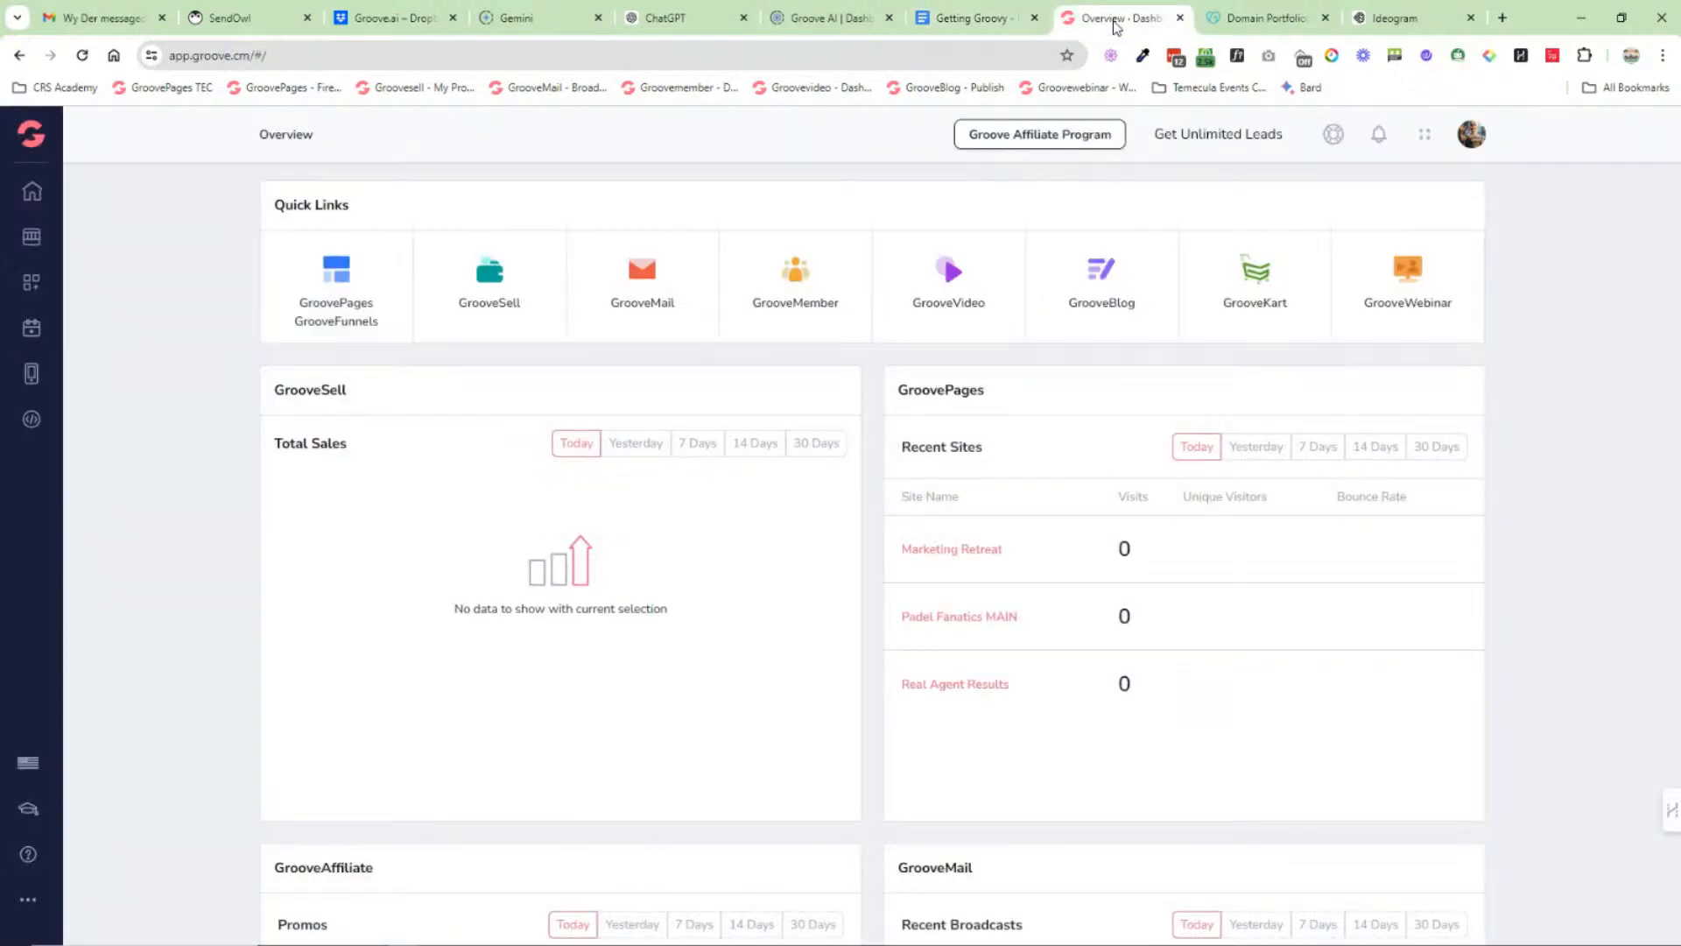
click(971, 17)
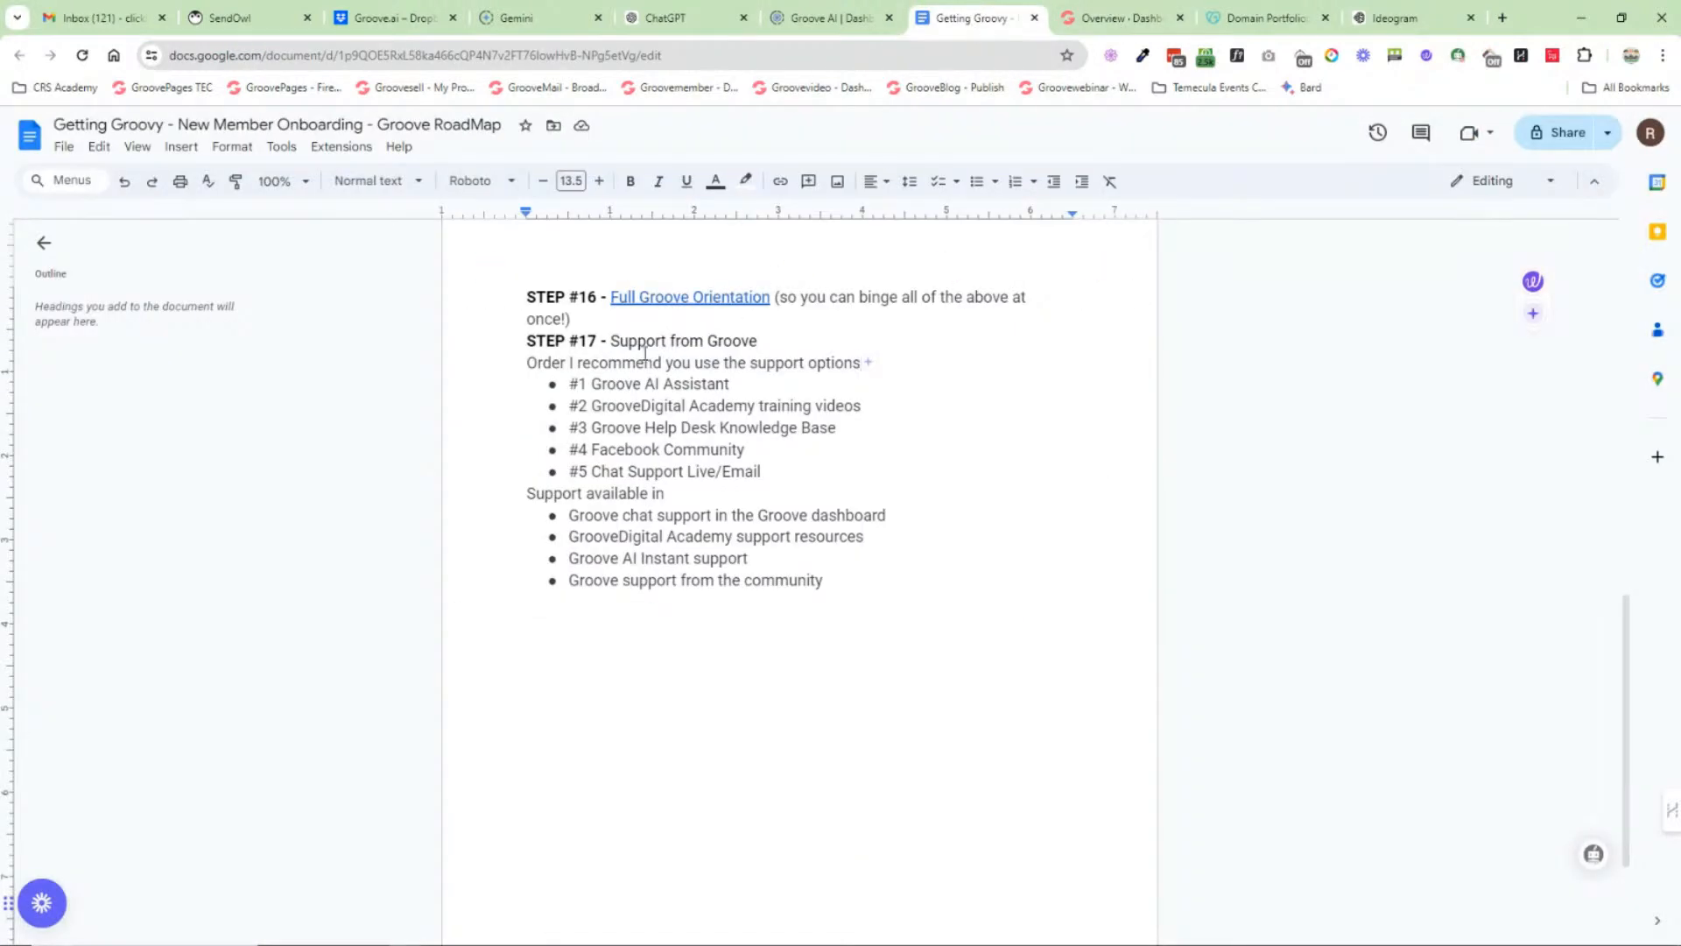
Step: Highlight the Groove AI Assistant item in the roadmap, and ask the dashboard's AI assistant about "custom domain"
drag(569, 384, 719, 378)
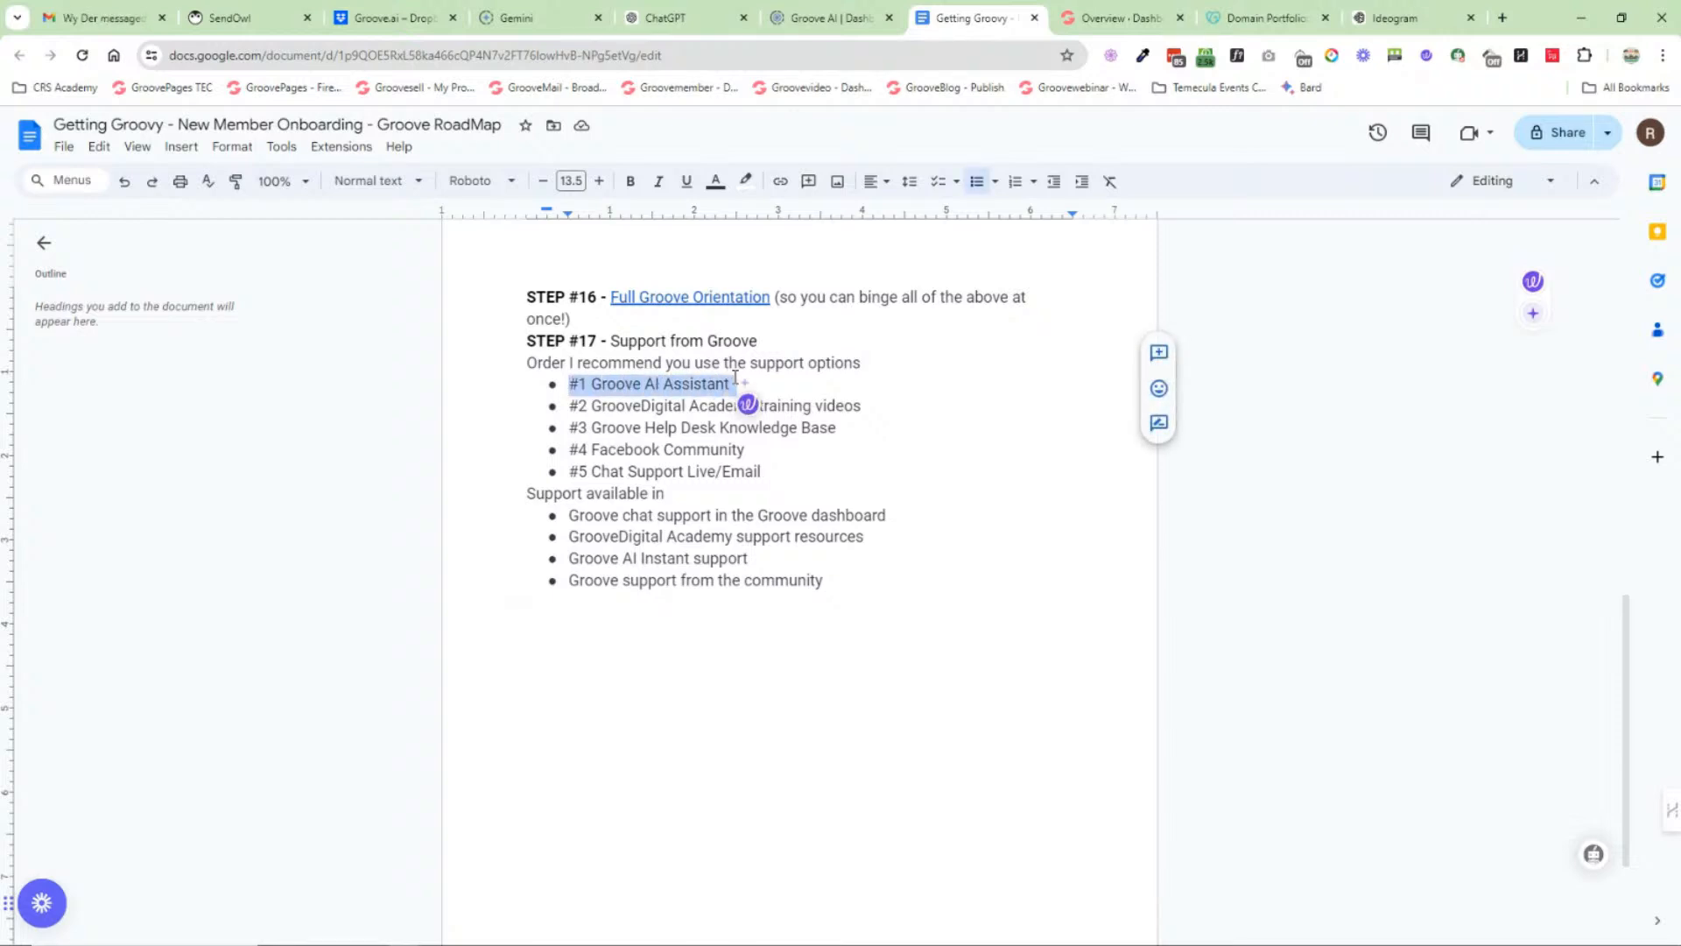
click(1171, 14)
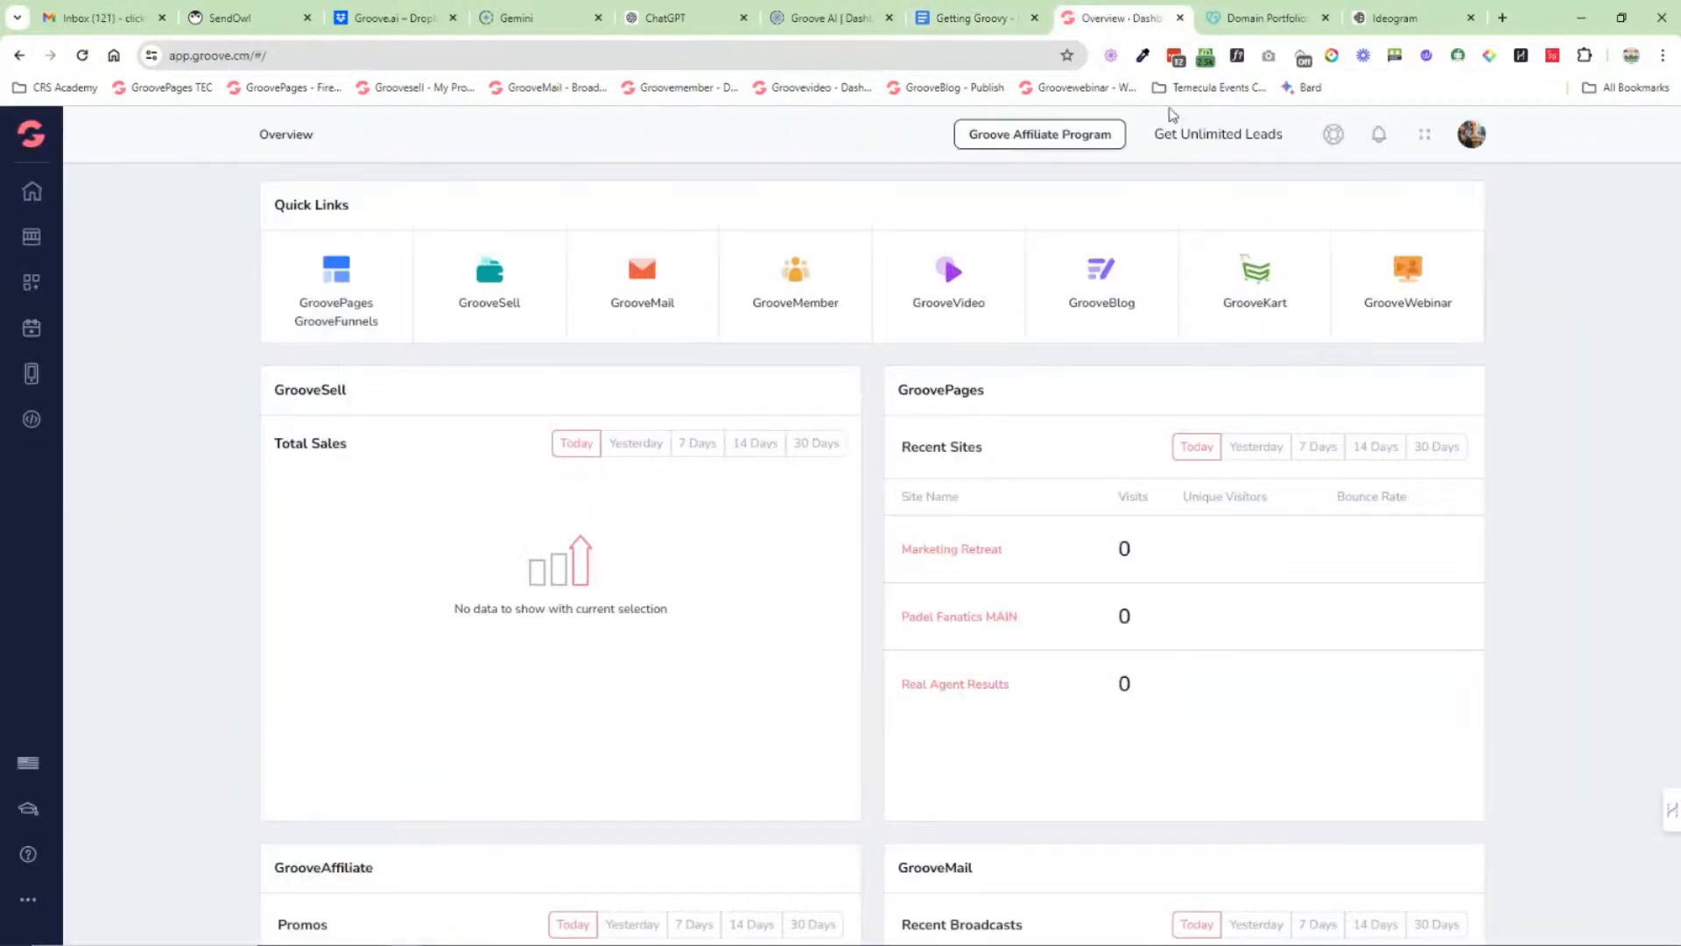
click(1333, 137)
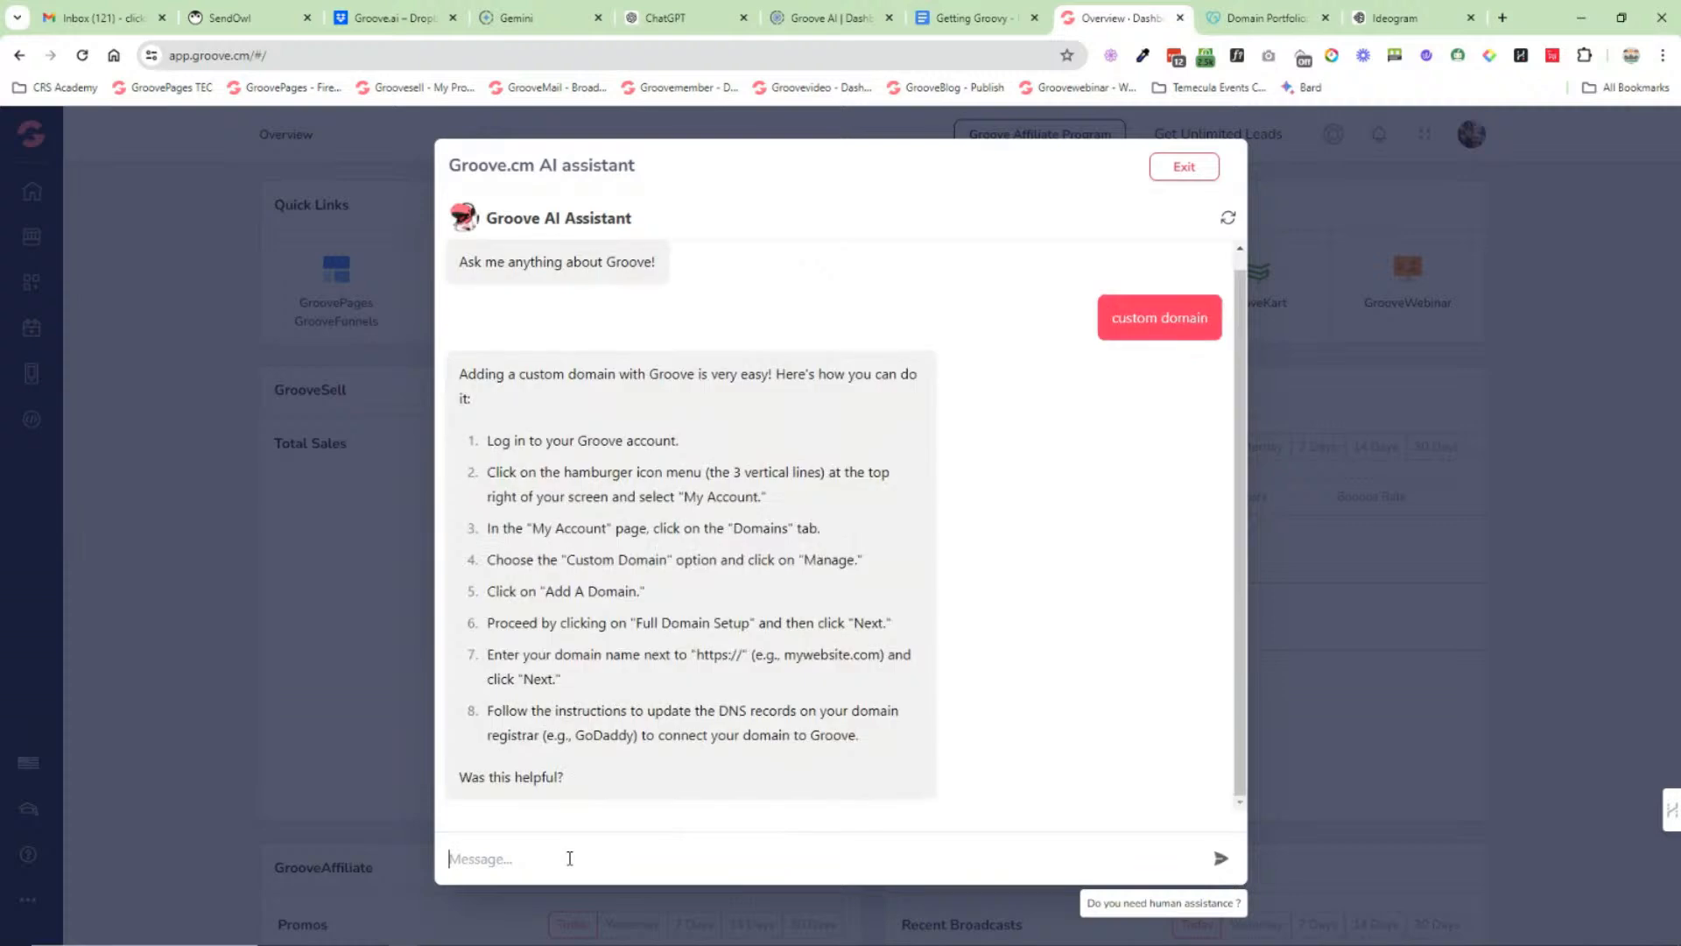
text(custom domain)
key(Return)
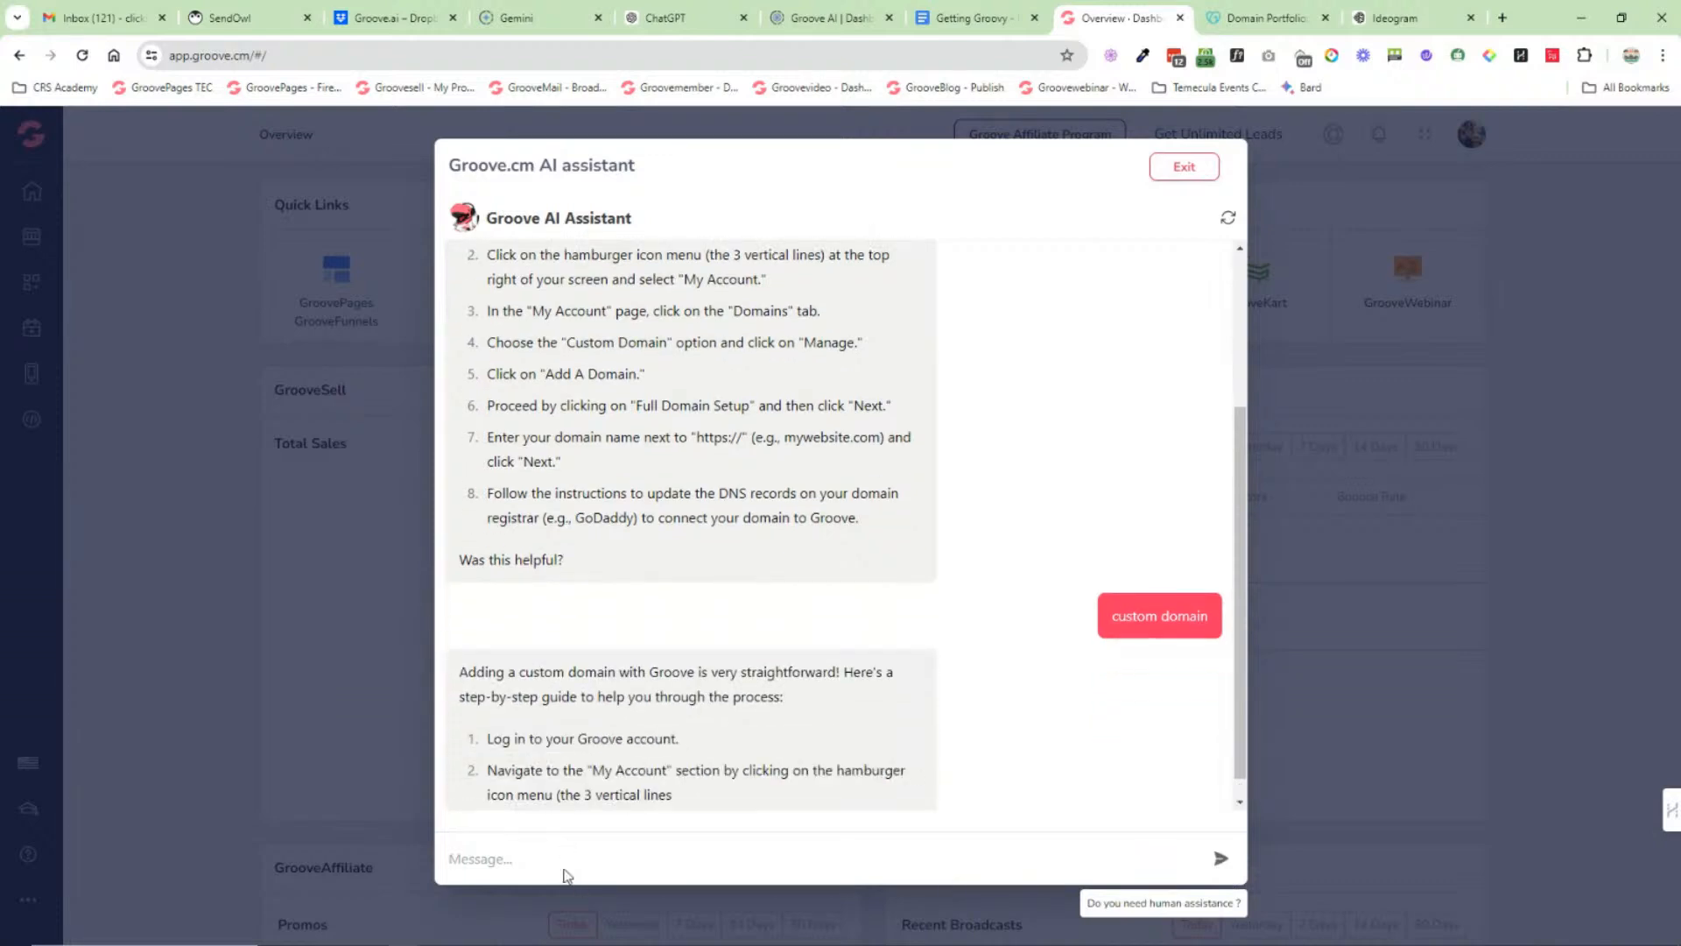
click(1184, 166)
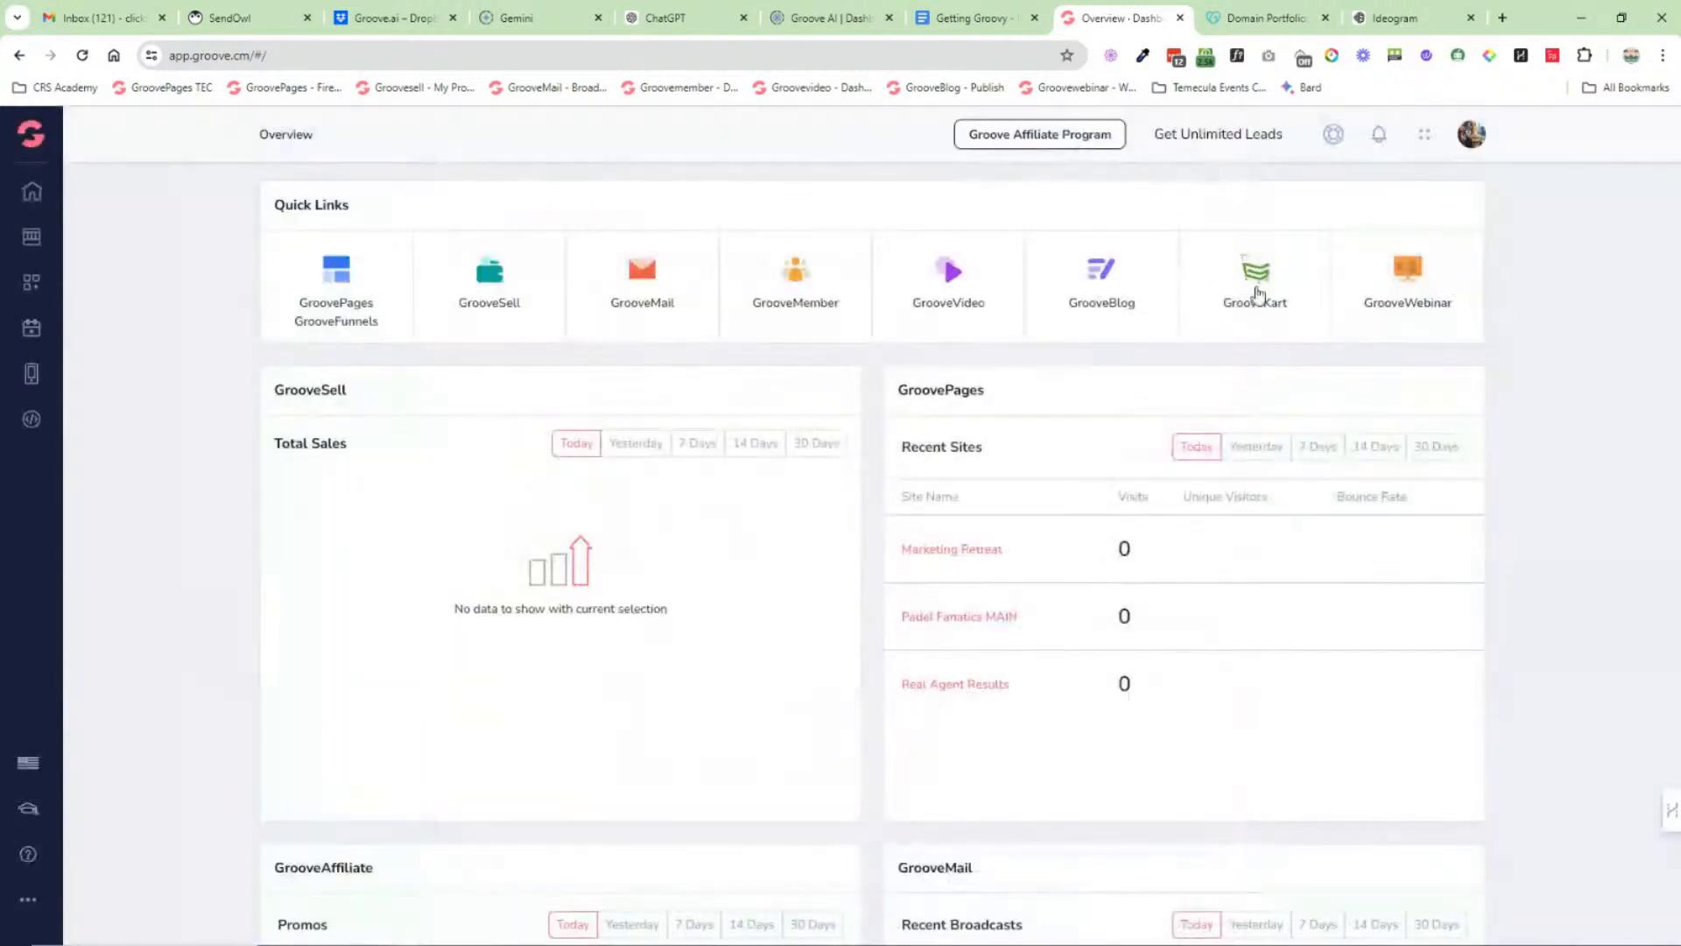
Step: Highlight the GrooveDigital Academy training videos item in the roadmap, and open GrooveDigital Academy from the Groove dashboard
click(954, 26)
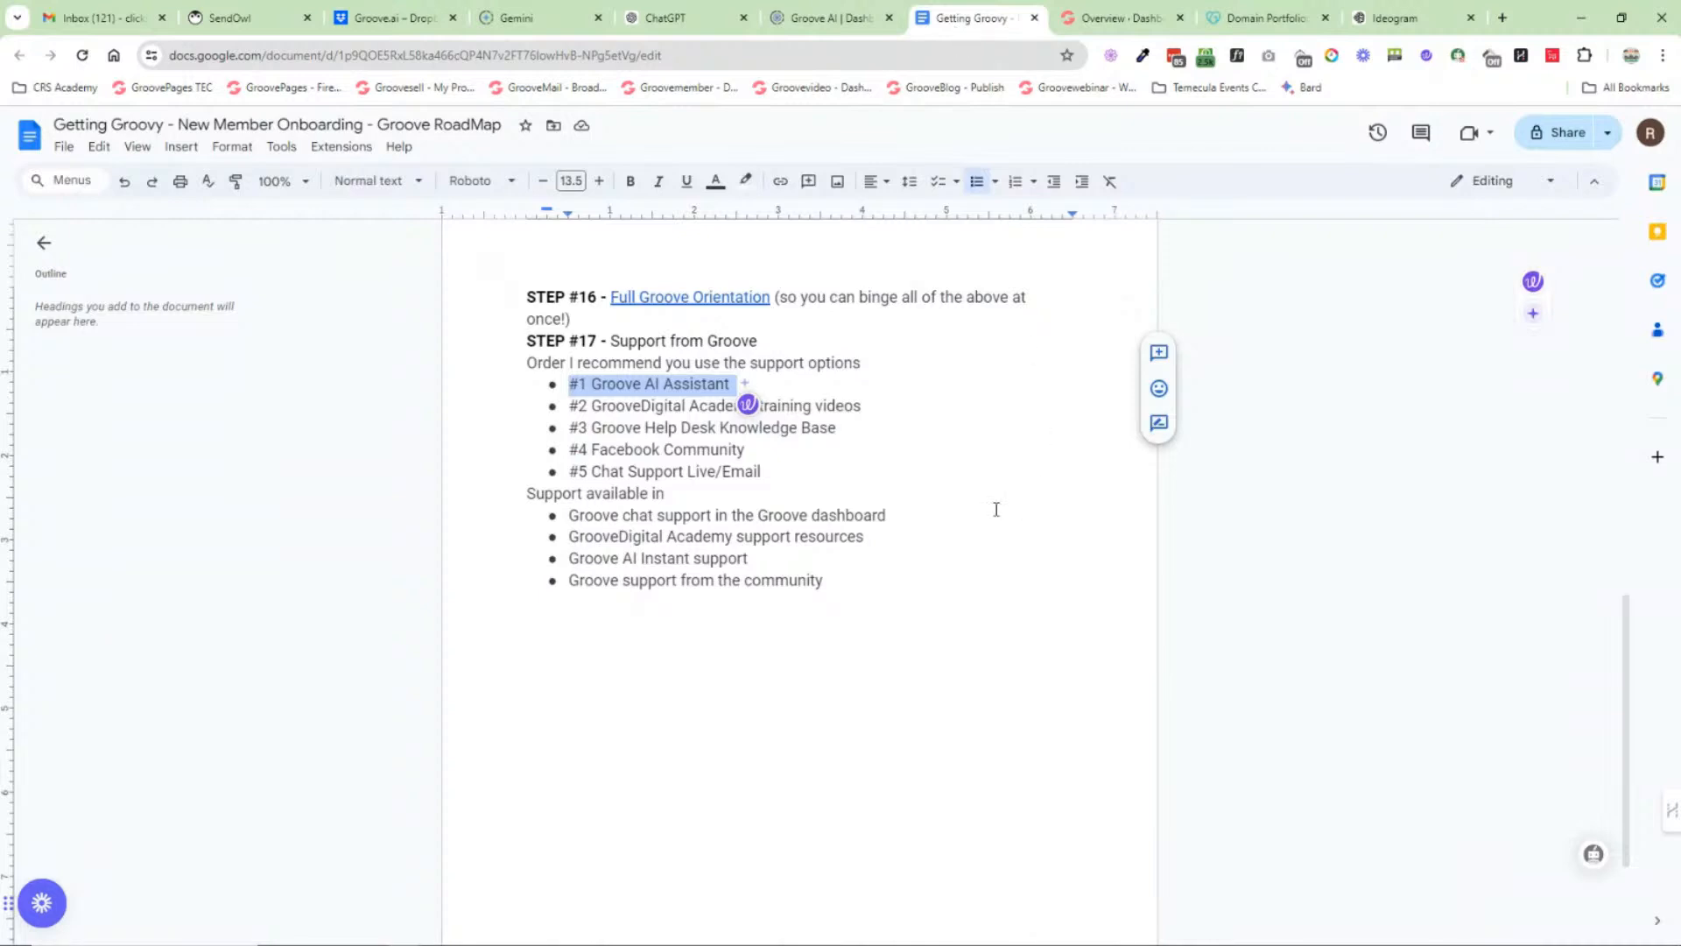
drag(569, 406, 863, 405)
click(1113, 31)
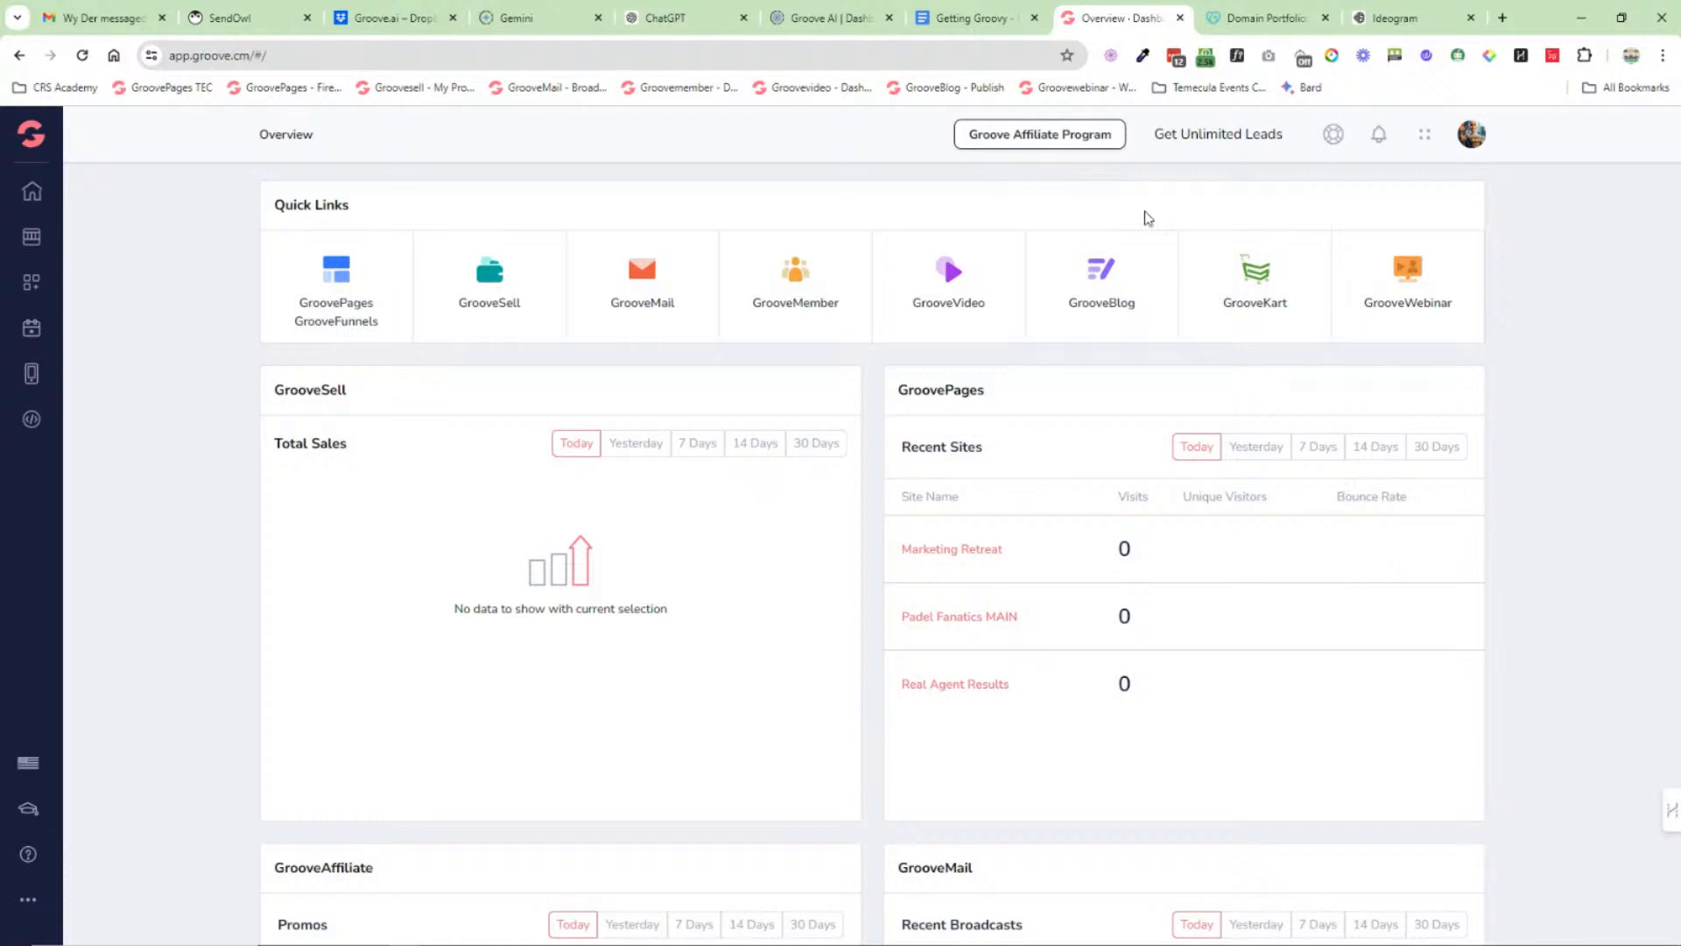
click(960, 24)
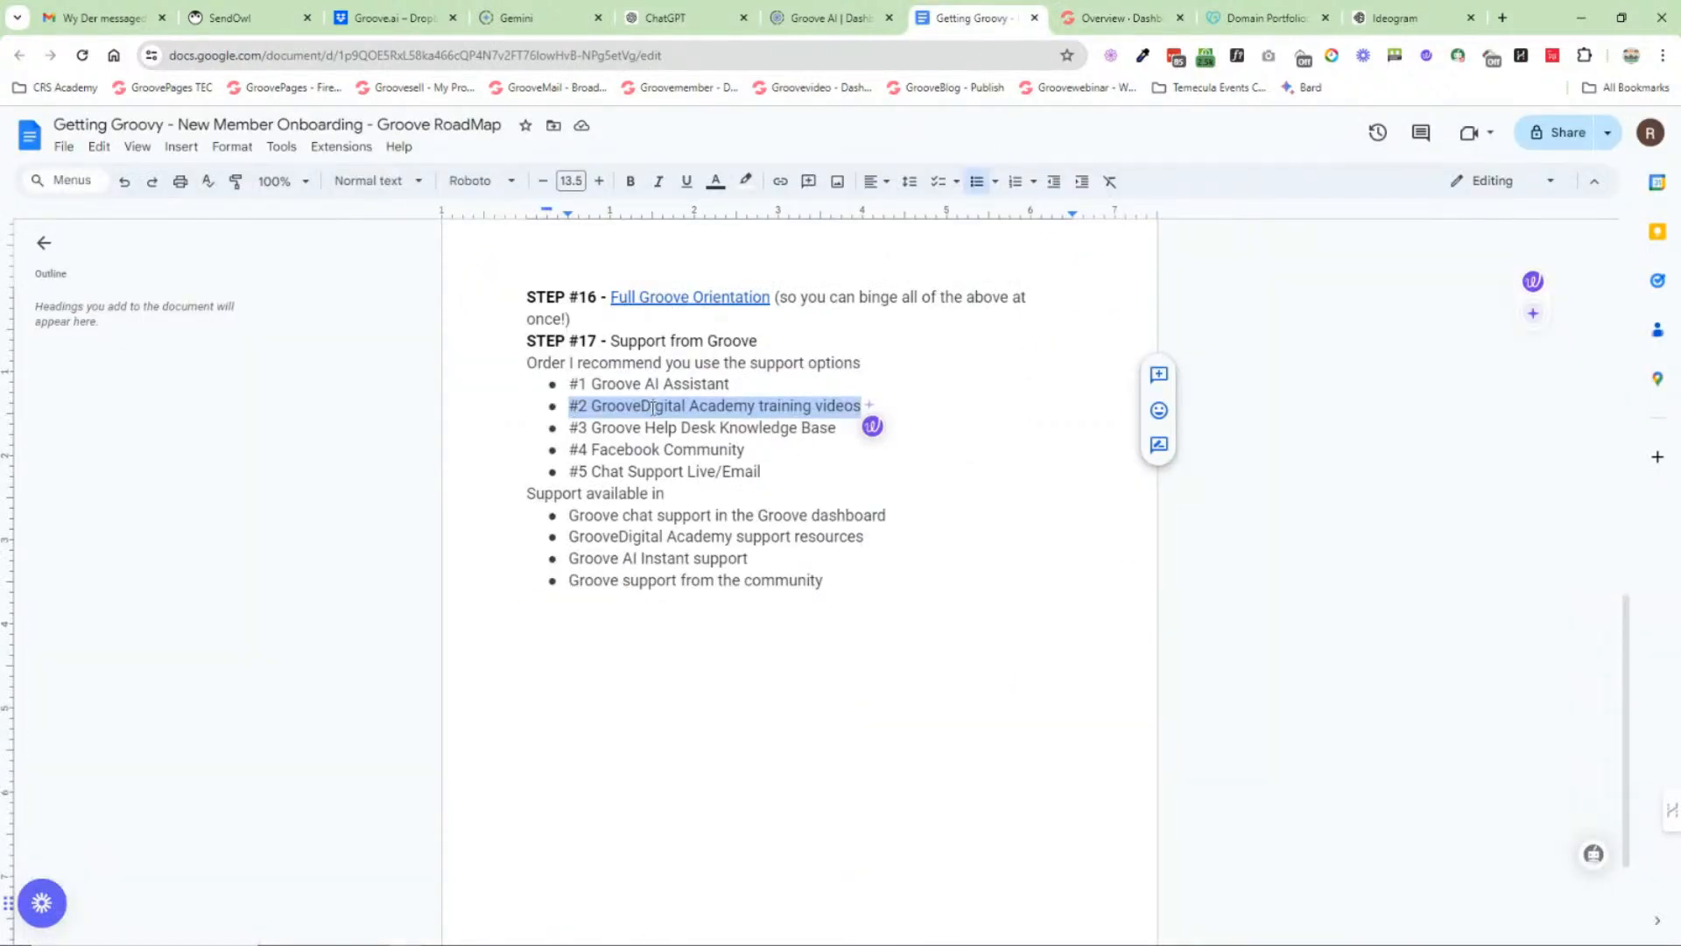
click(1090, 18)
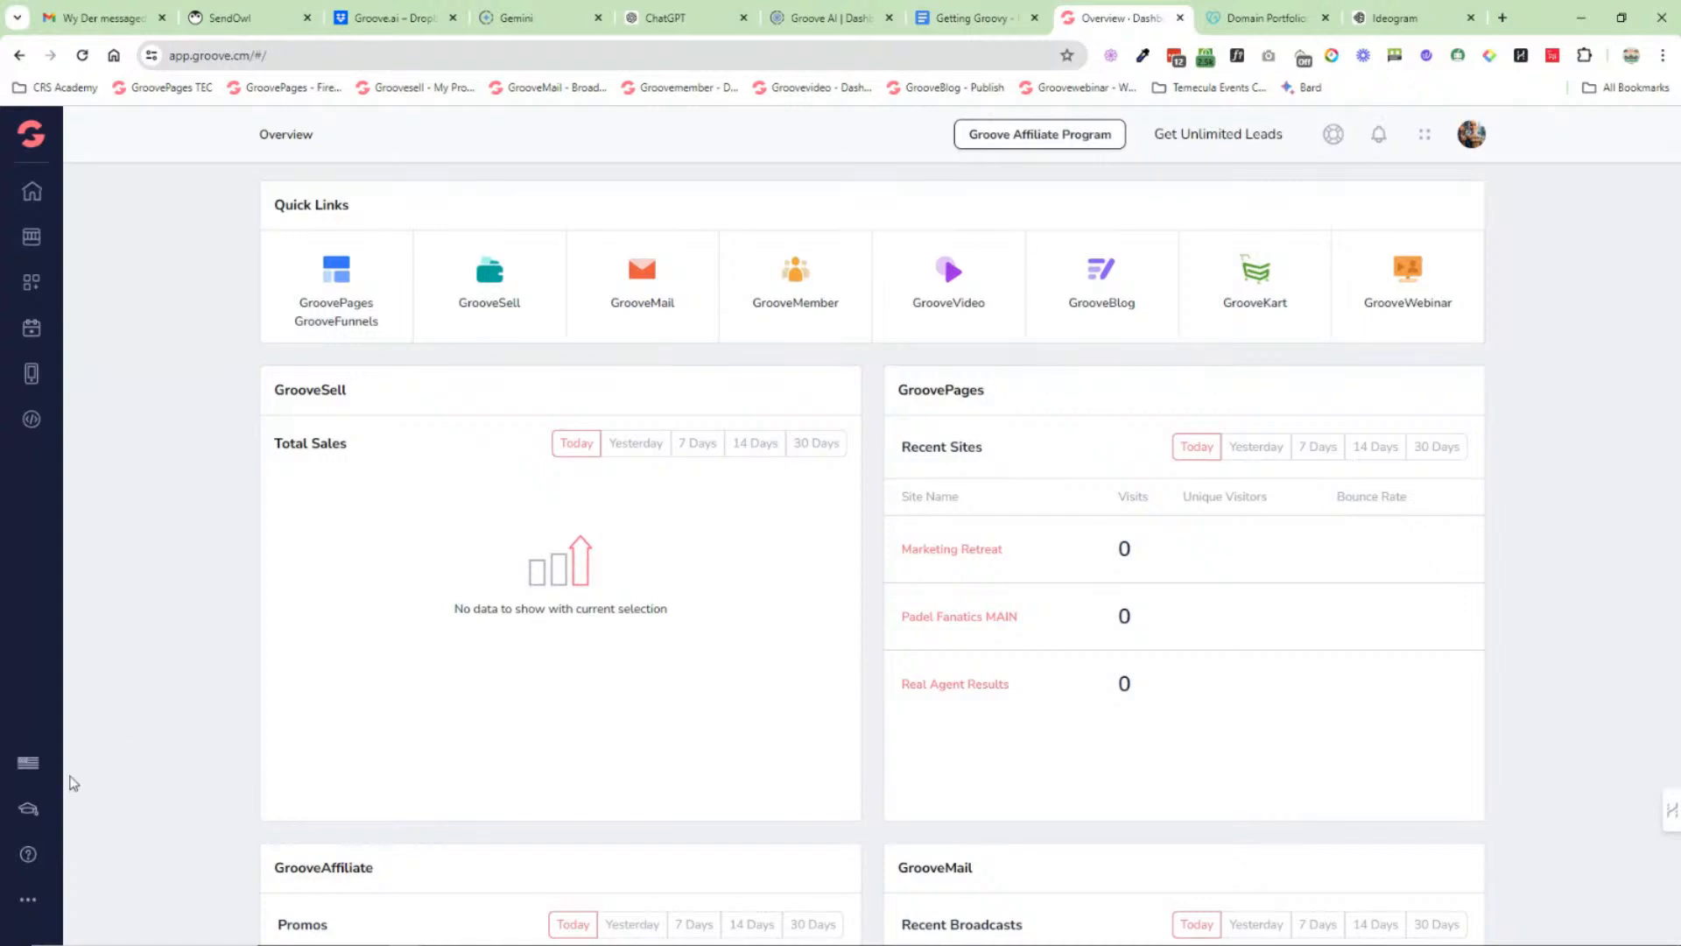
click(29, 814)
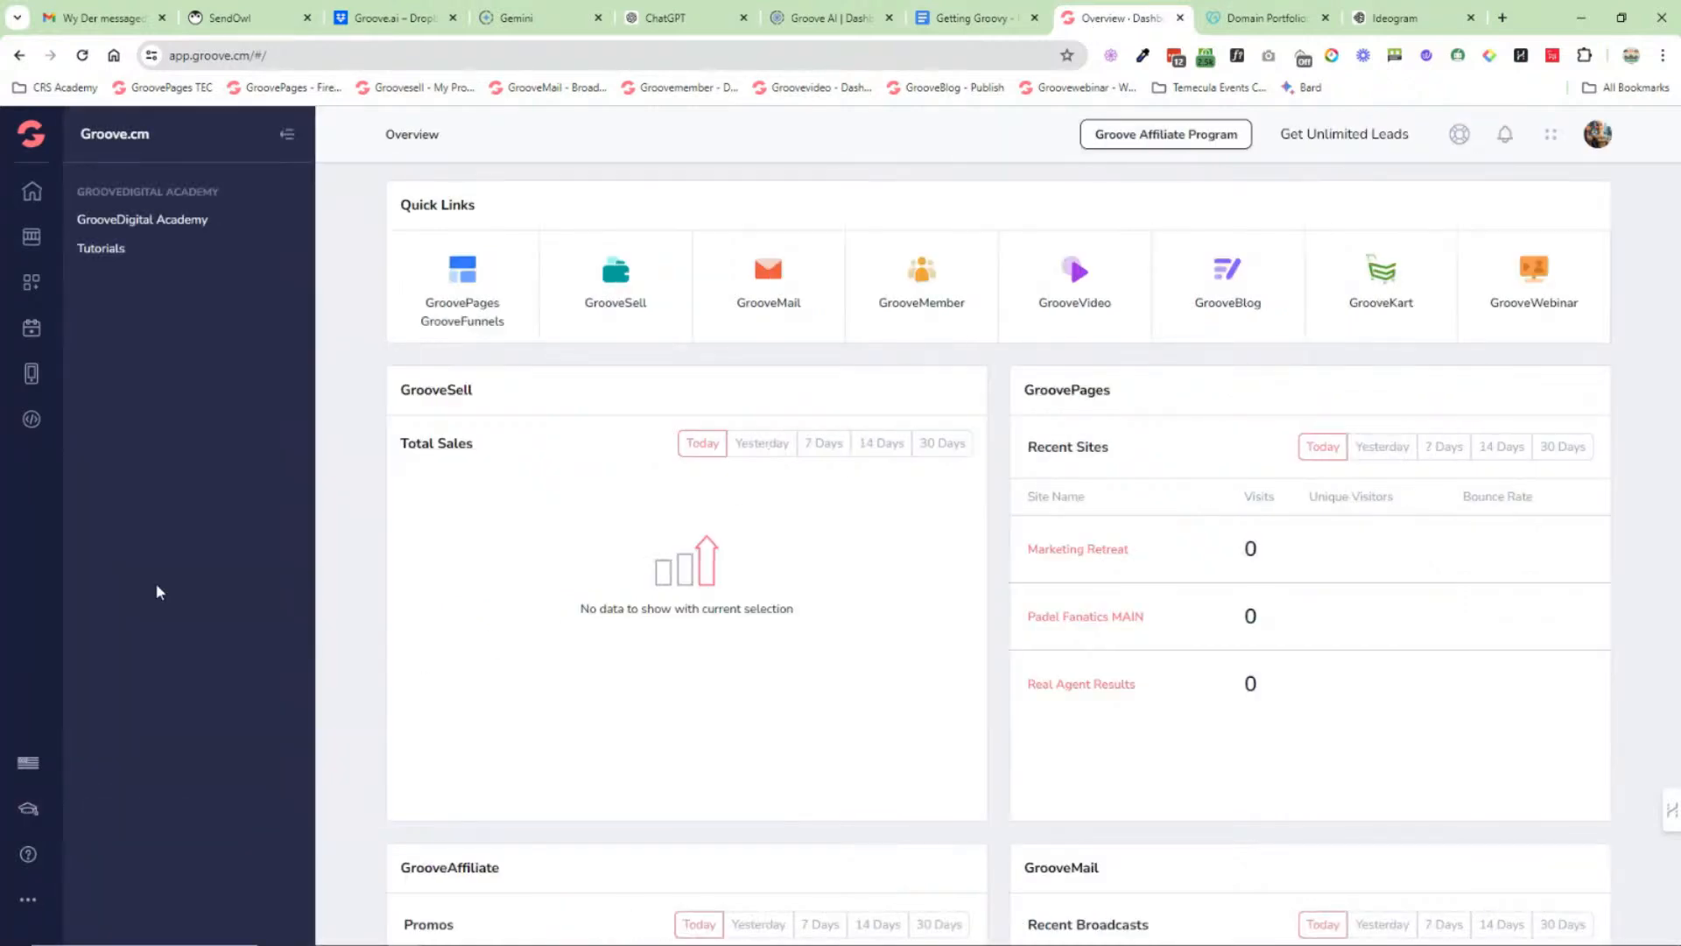
click(174, 219)
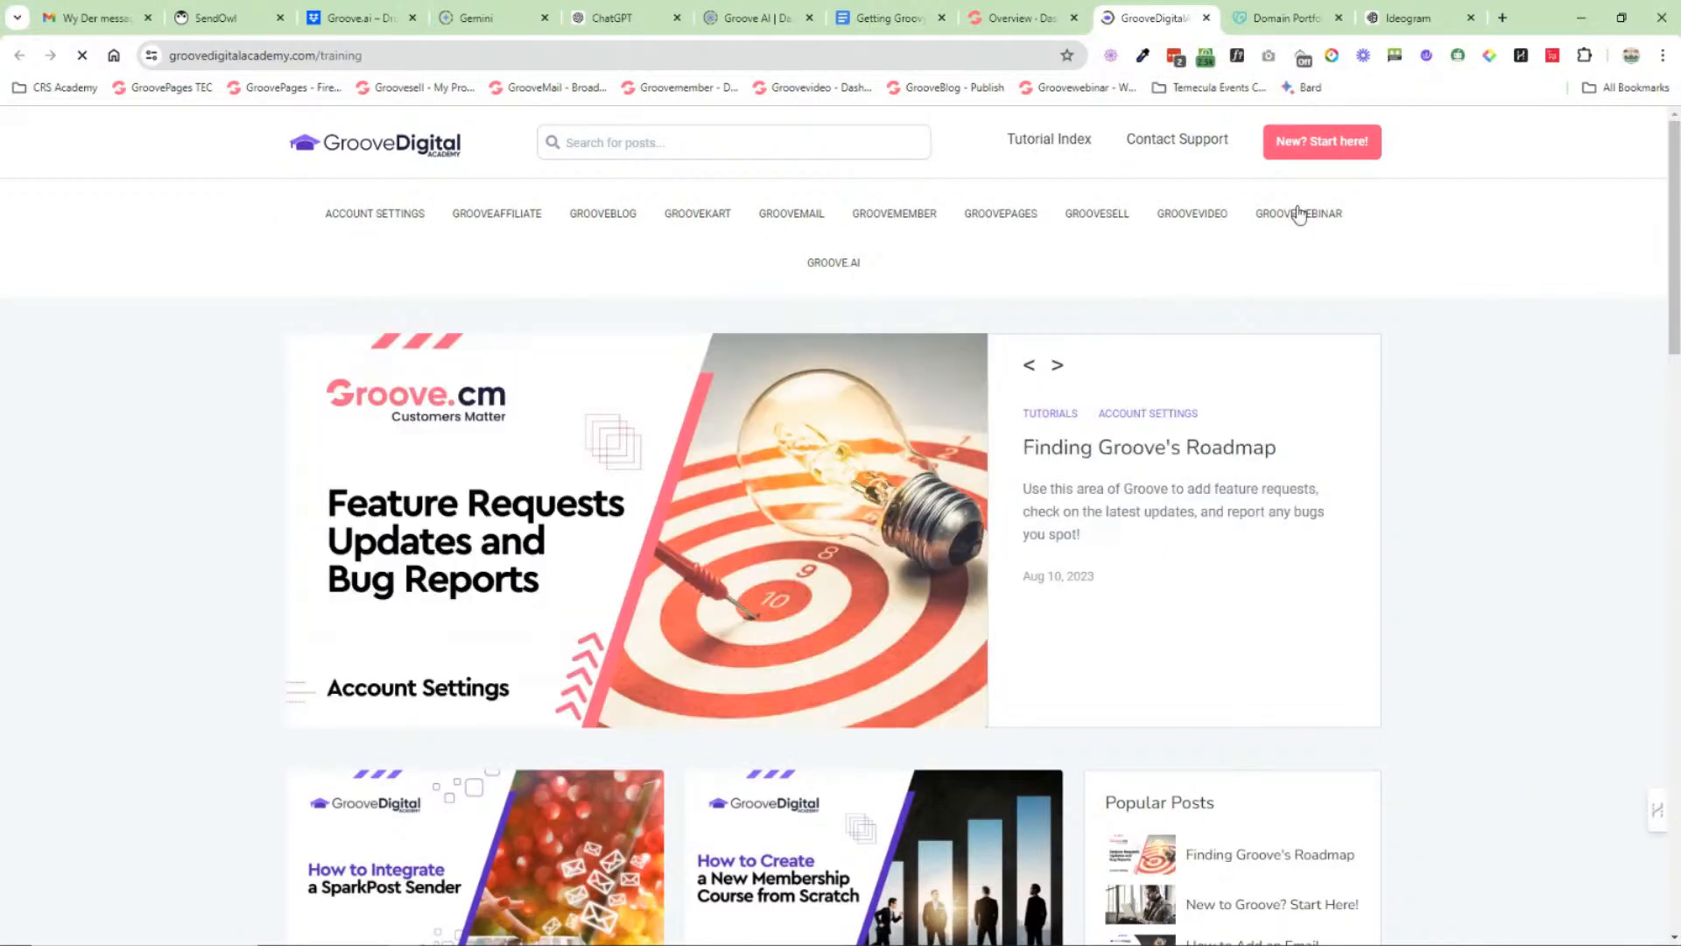
Step: Search GrooveDigital Academy for "custom", browse the suggested tutorials, and close the academy site
click(648, 146)
text(custom)
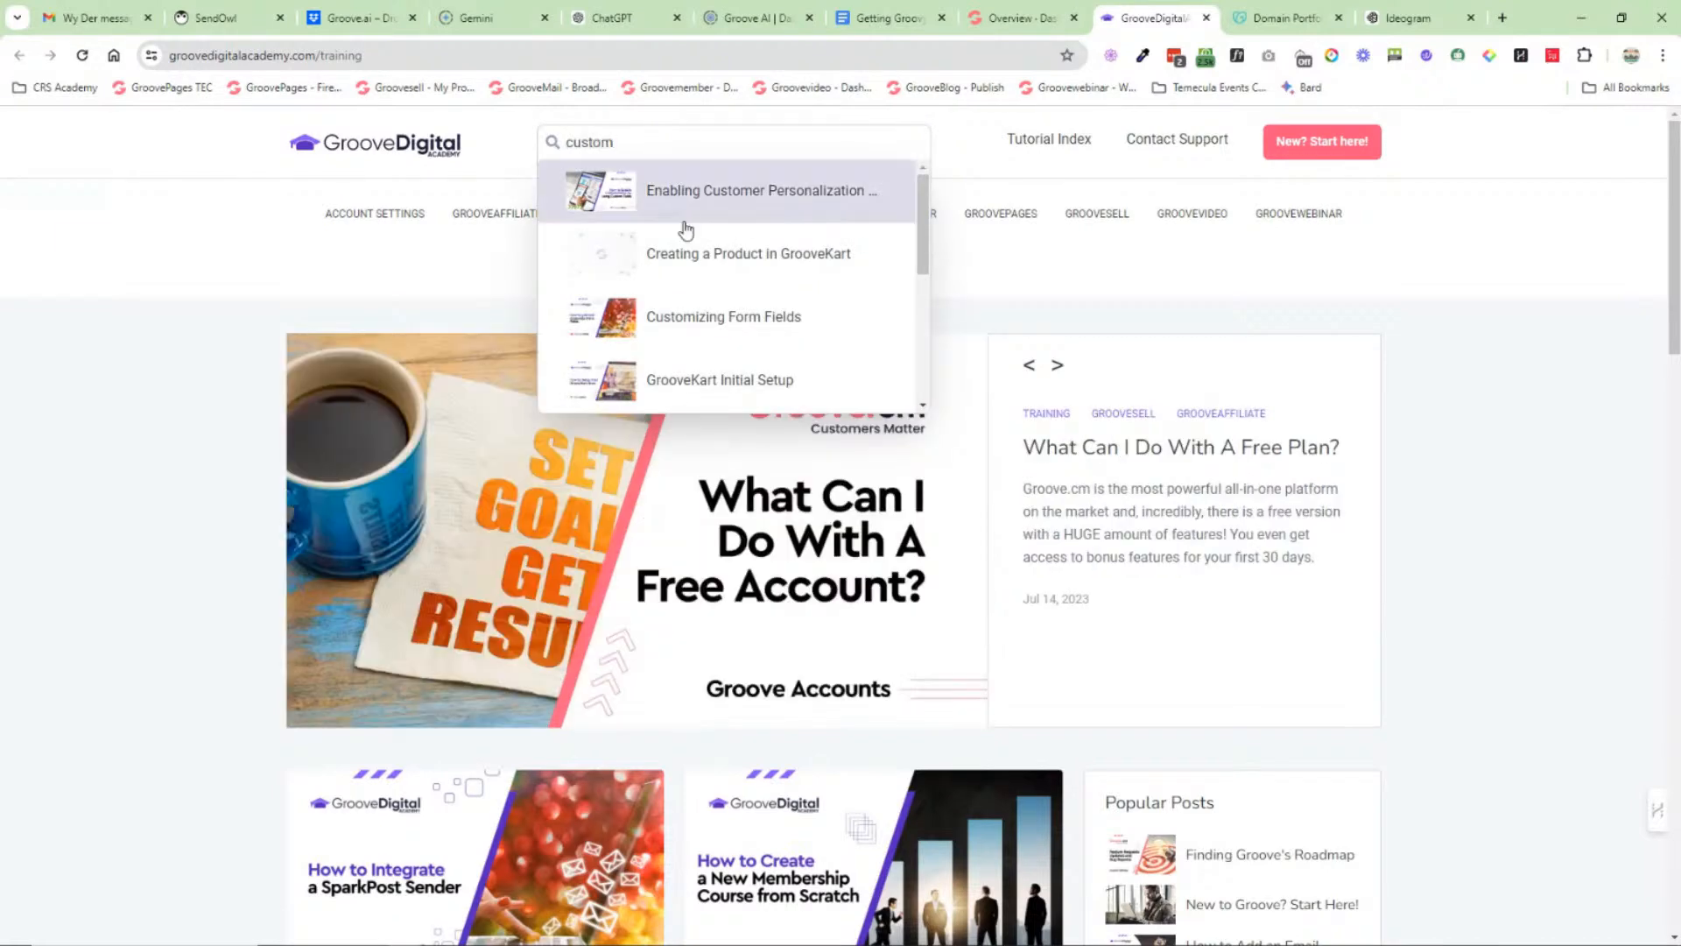
scroll(683, 219, down, 4)
scroll(744, 289, up, 3)
click(1060, 282)
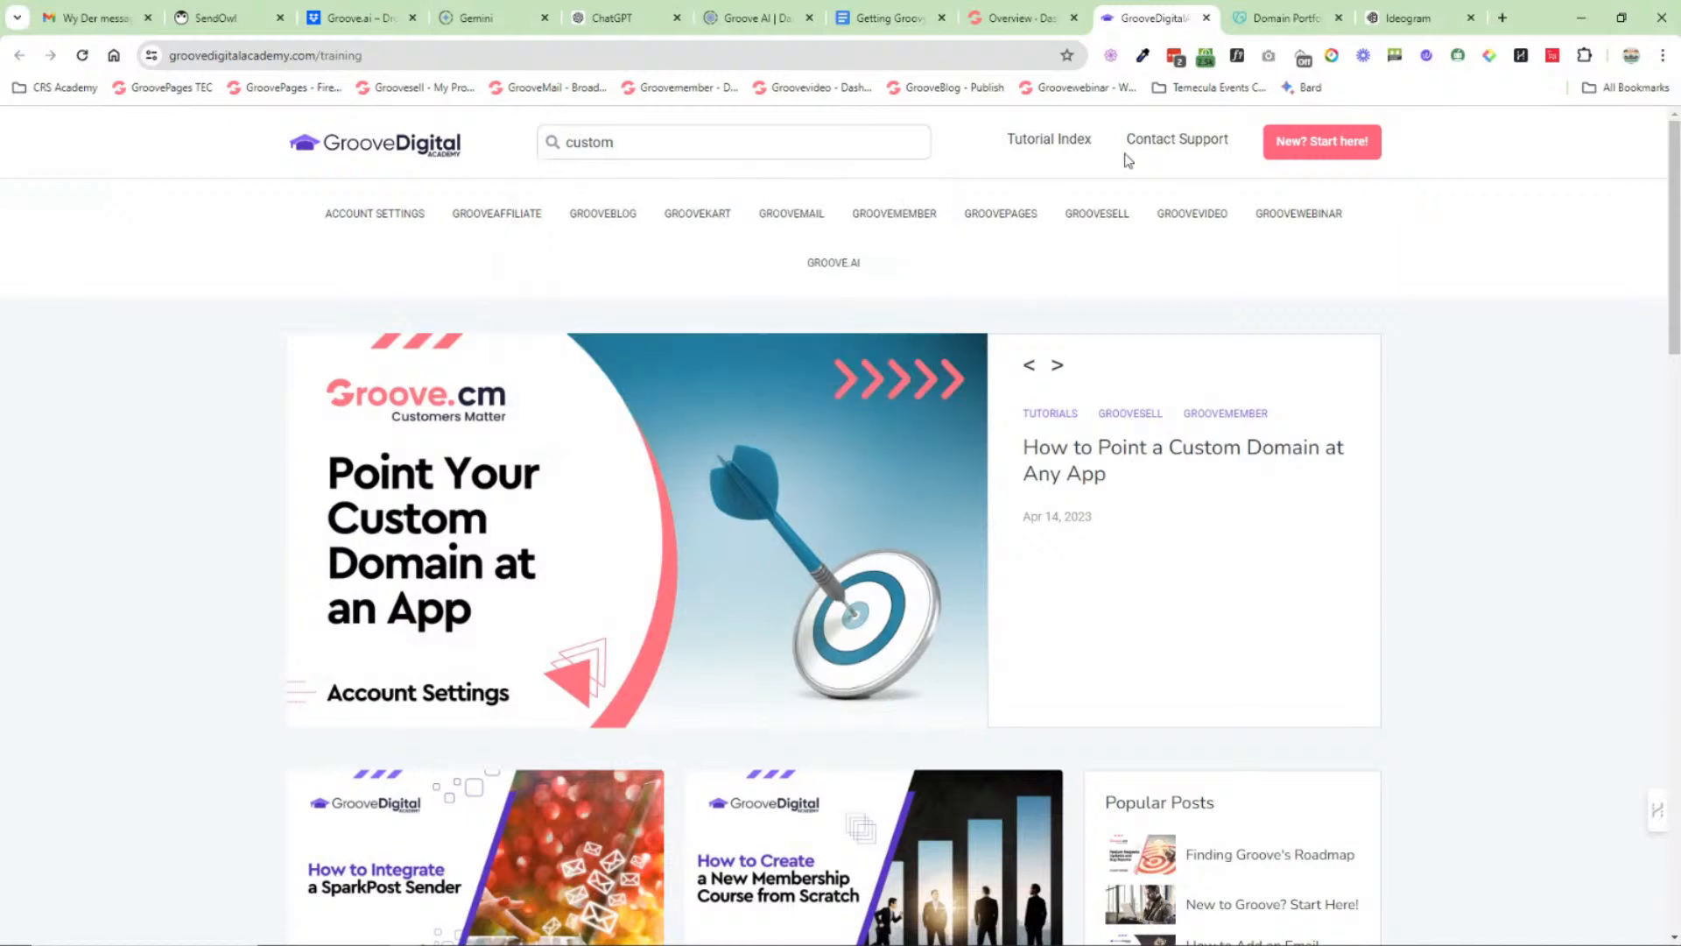
click(1205, 19)
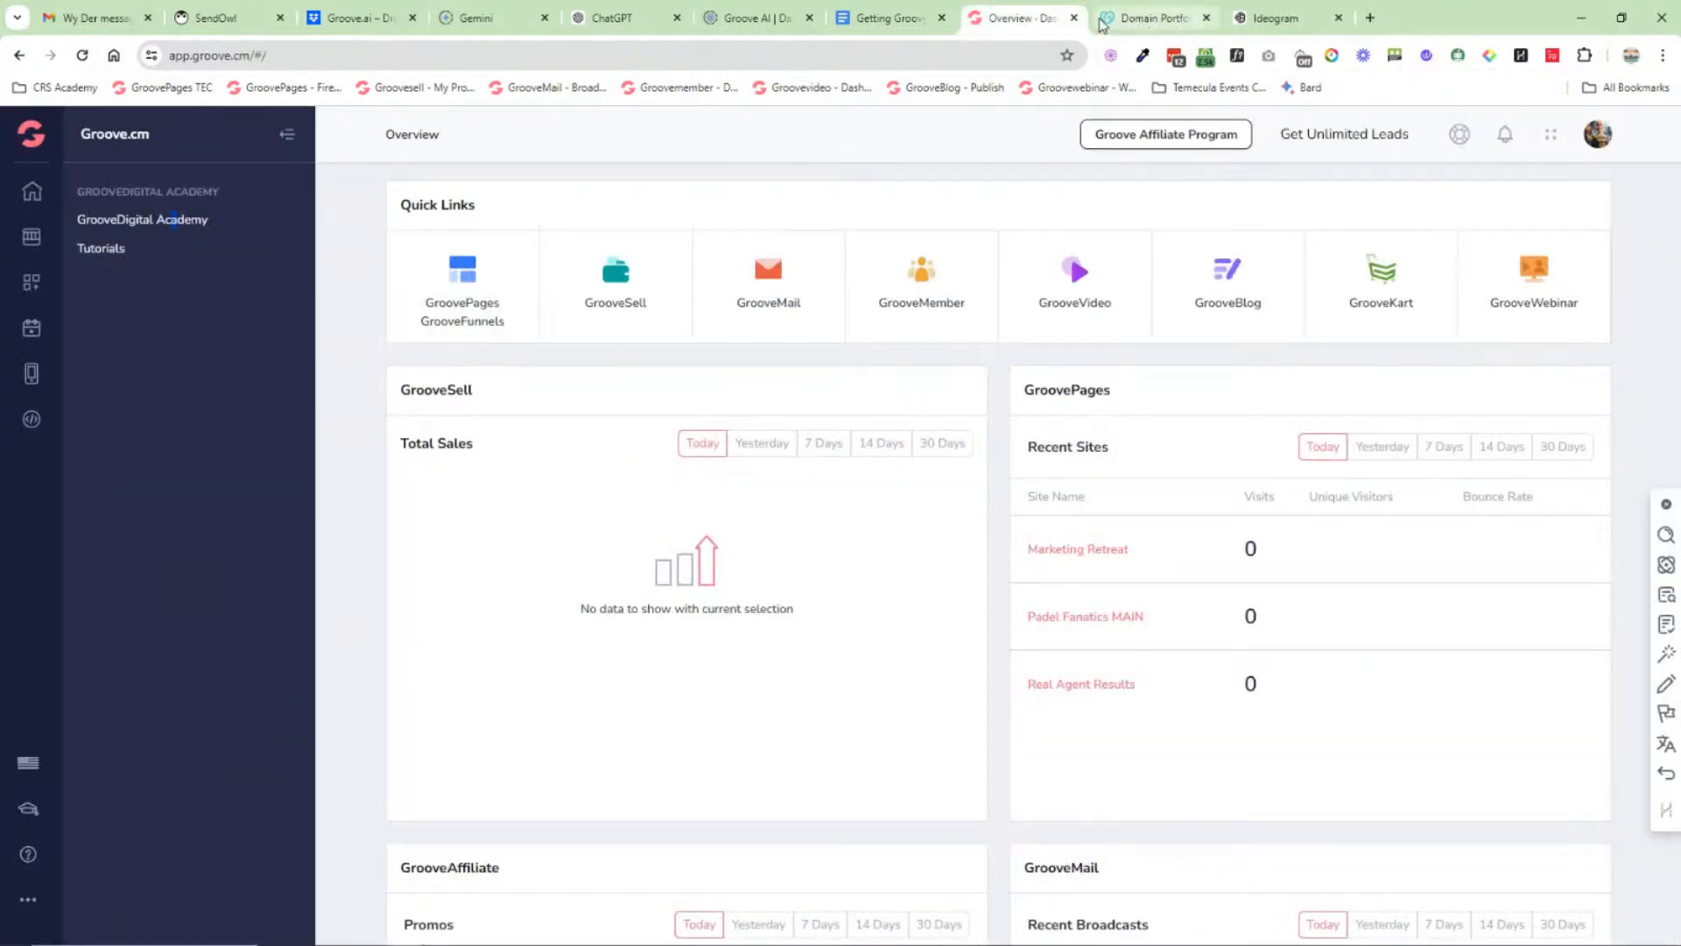
Step: Highlight the Groove Help Desk Knowledge Base item in the roadmap, and open the Groove Support Desk from the dashboard
click(892, 27)
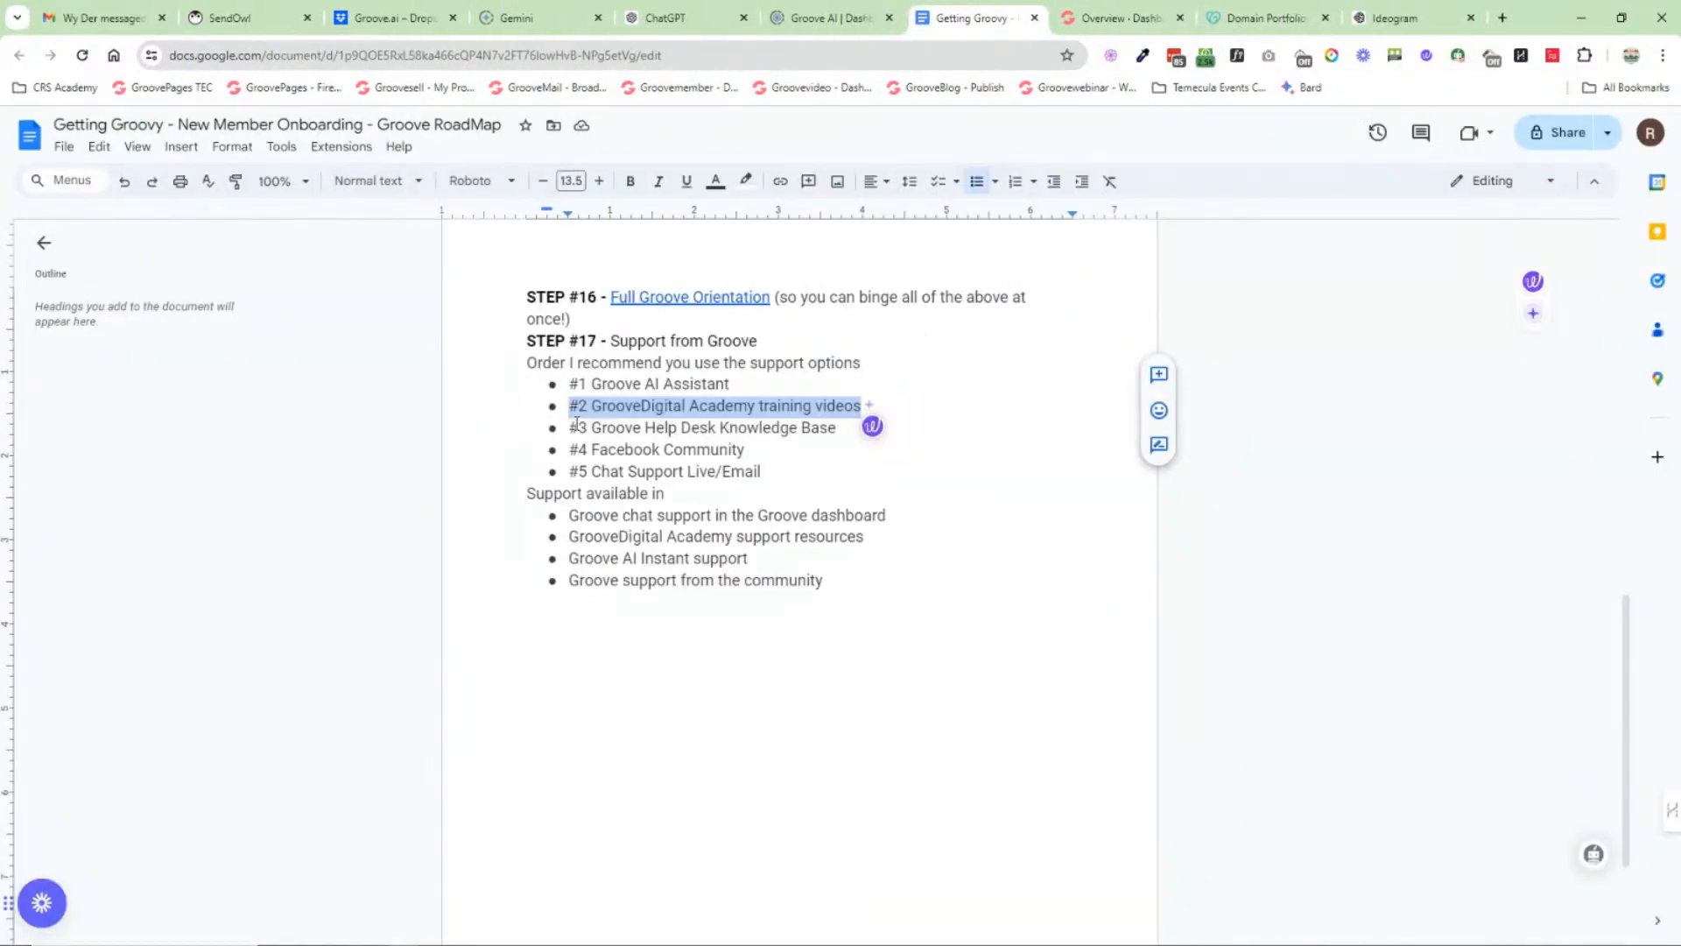
drag(571, 428, 836, 429)
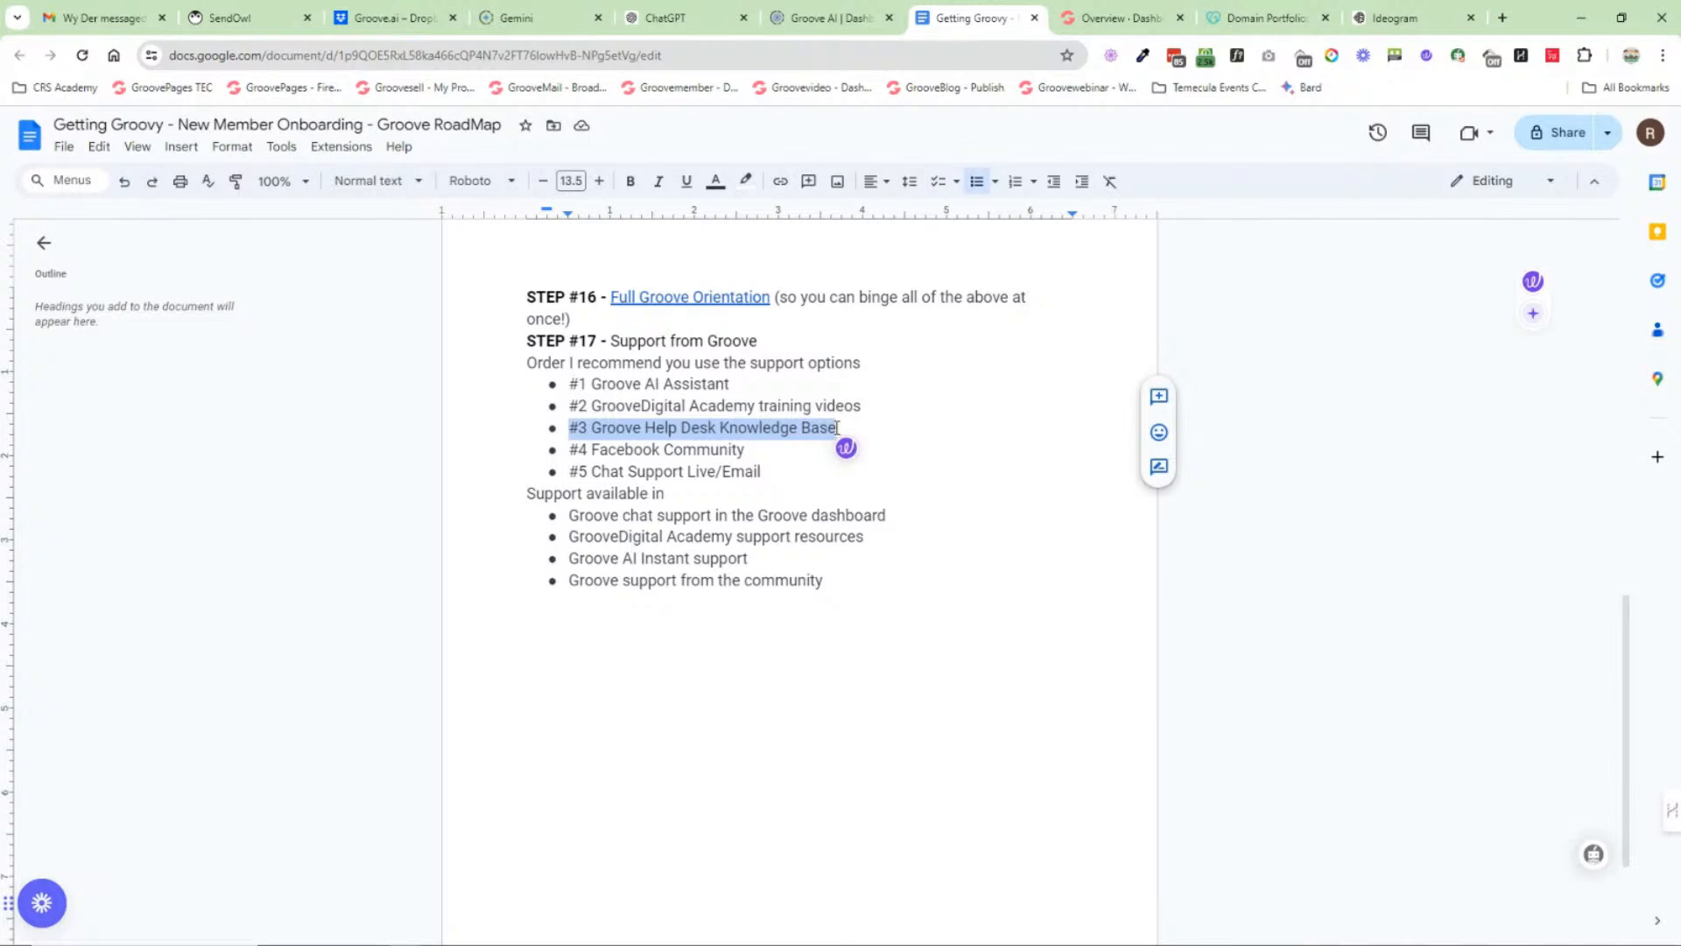
click(1140, 21)
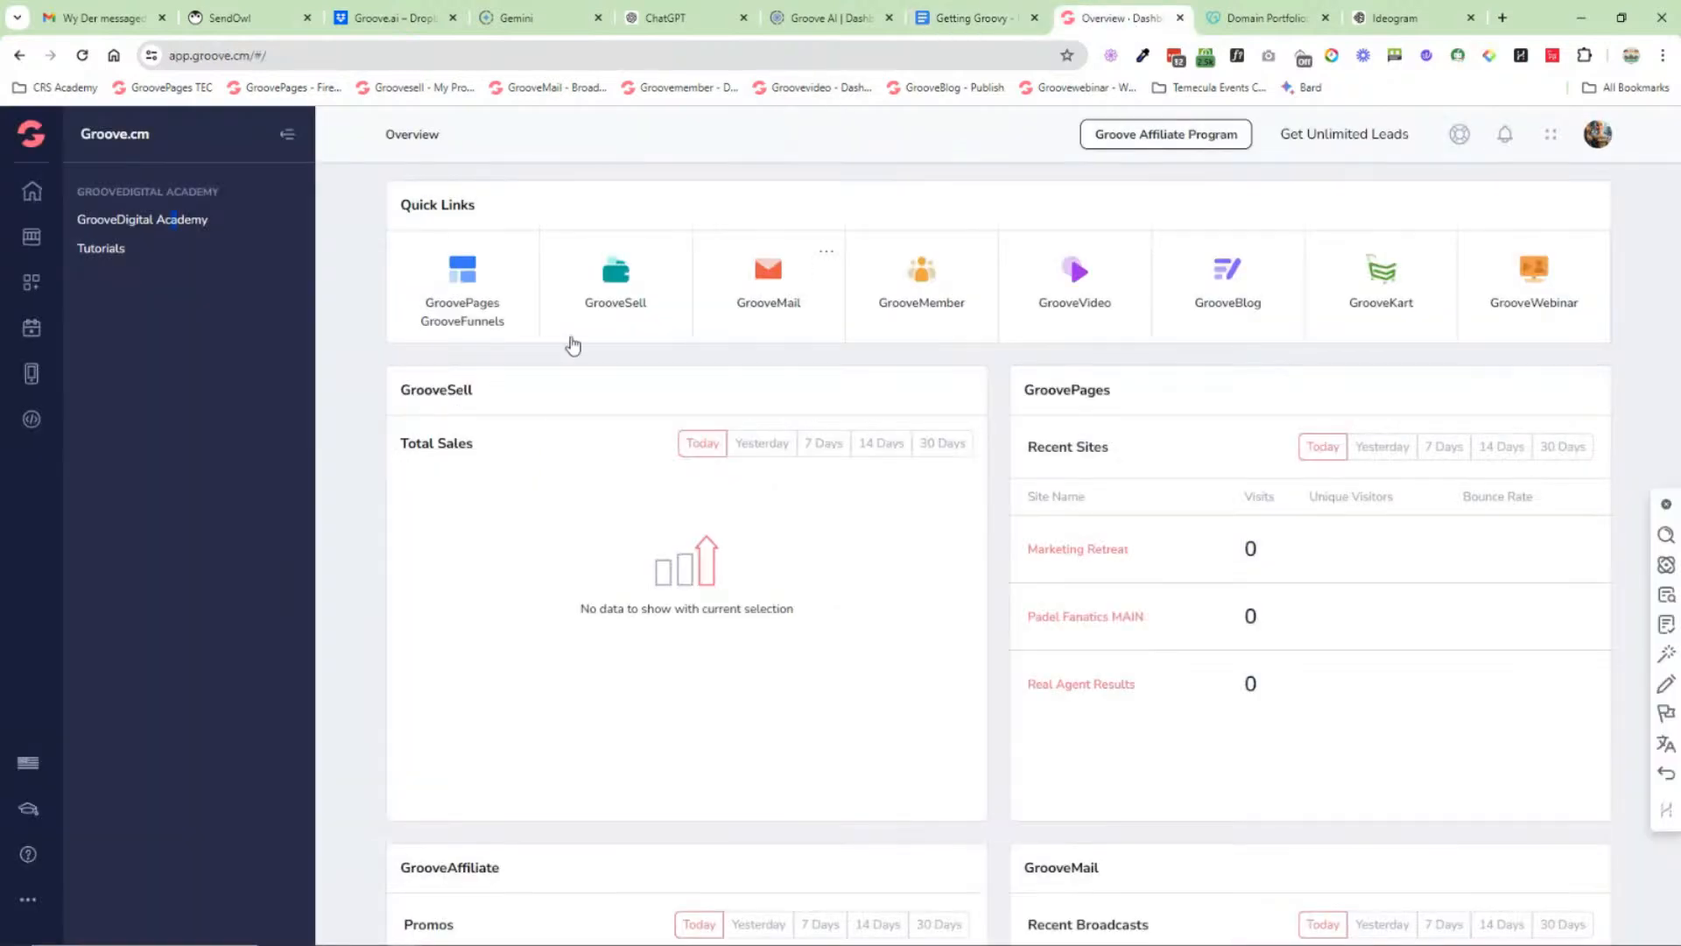
click(34, 861)
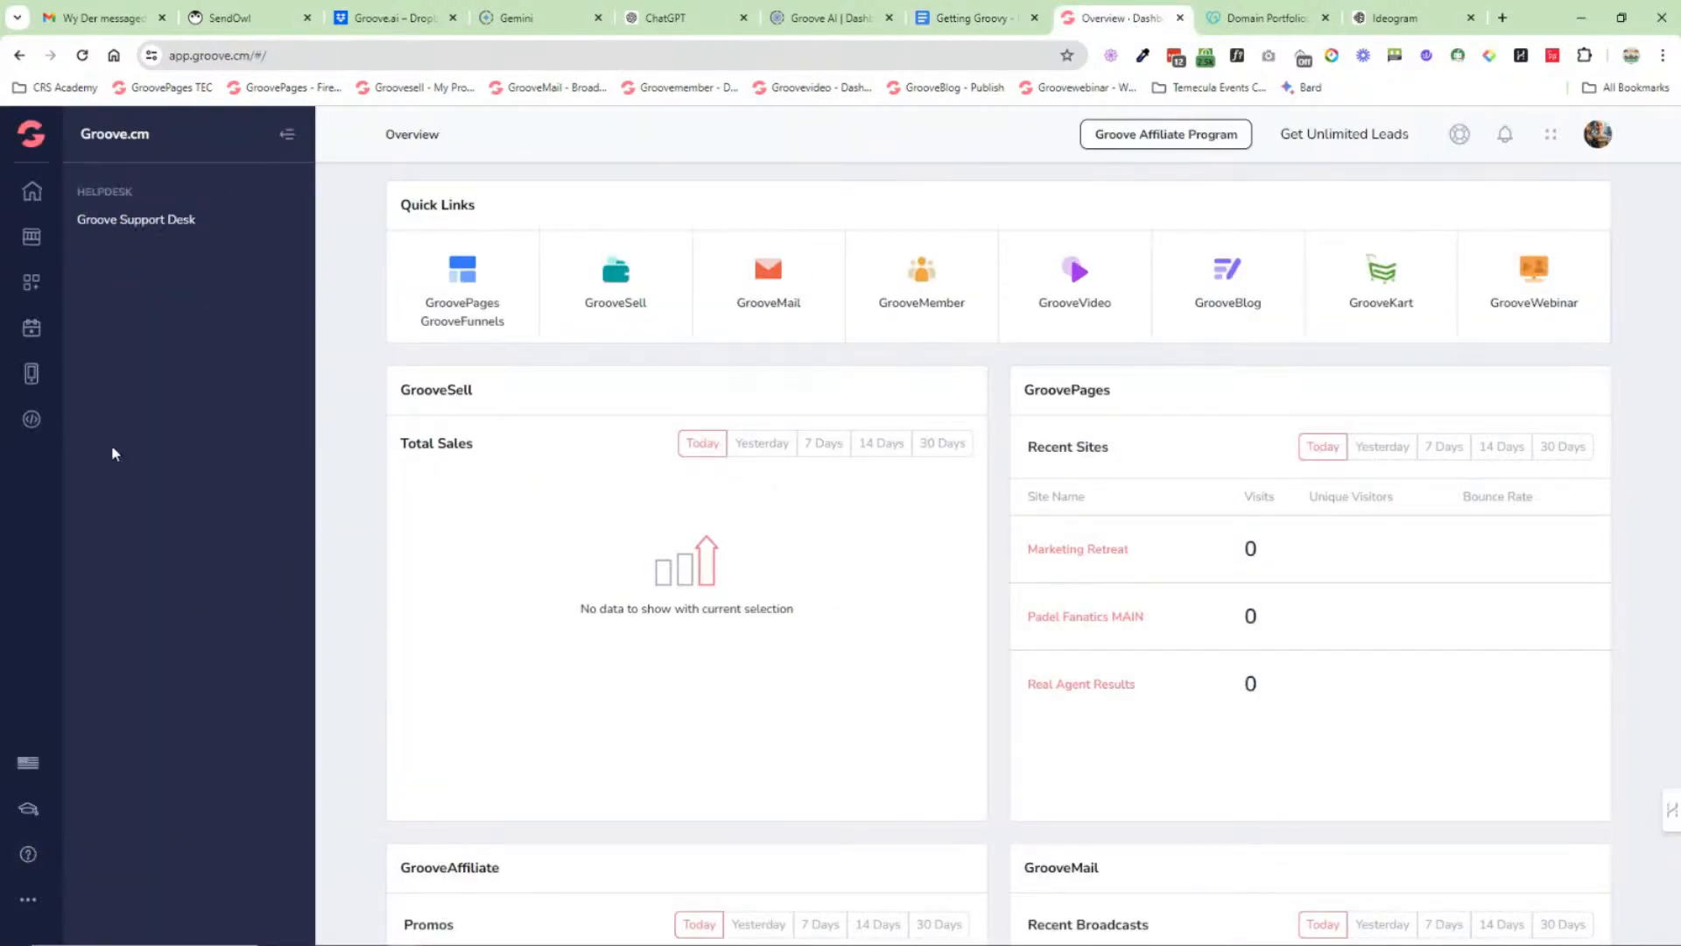
click(143, 228)
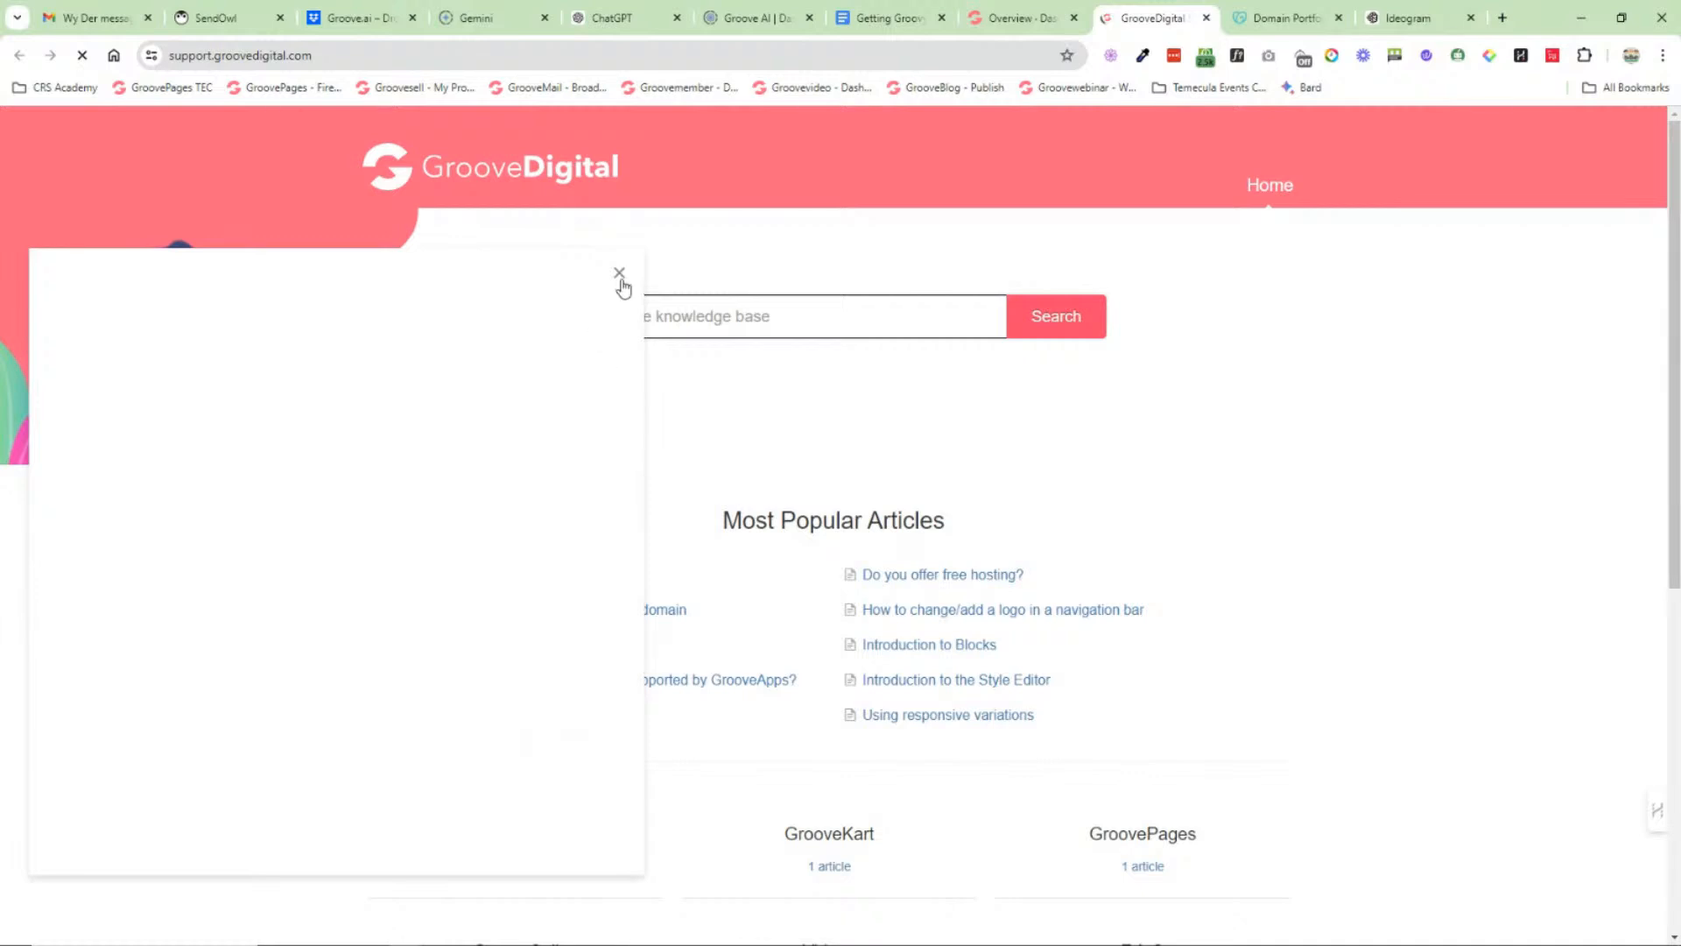
Step: Dismiss the support site's popup, look through its popular articles and topic categories, and close the site
click(620, 275)
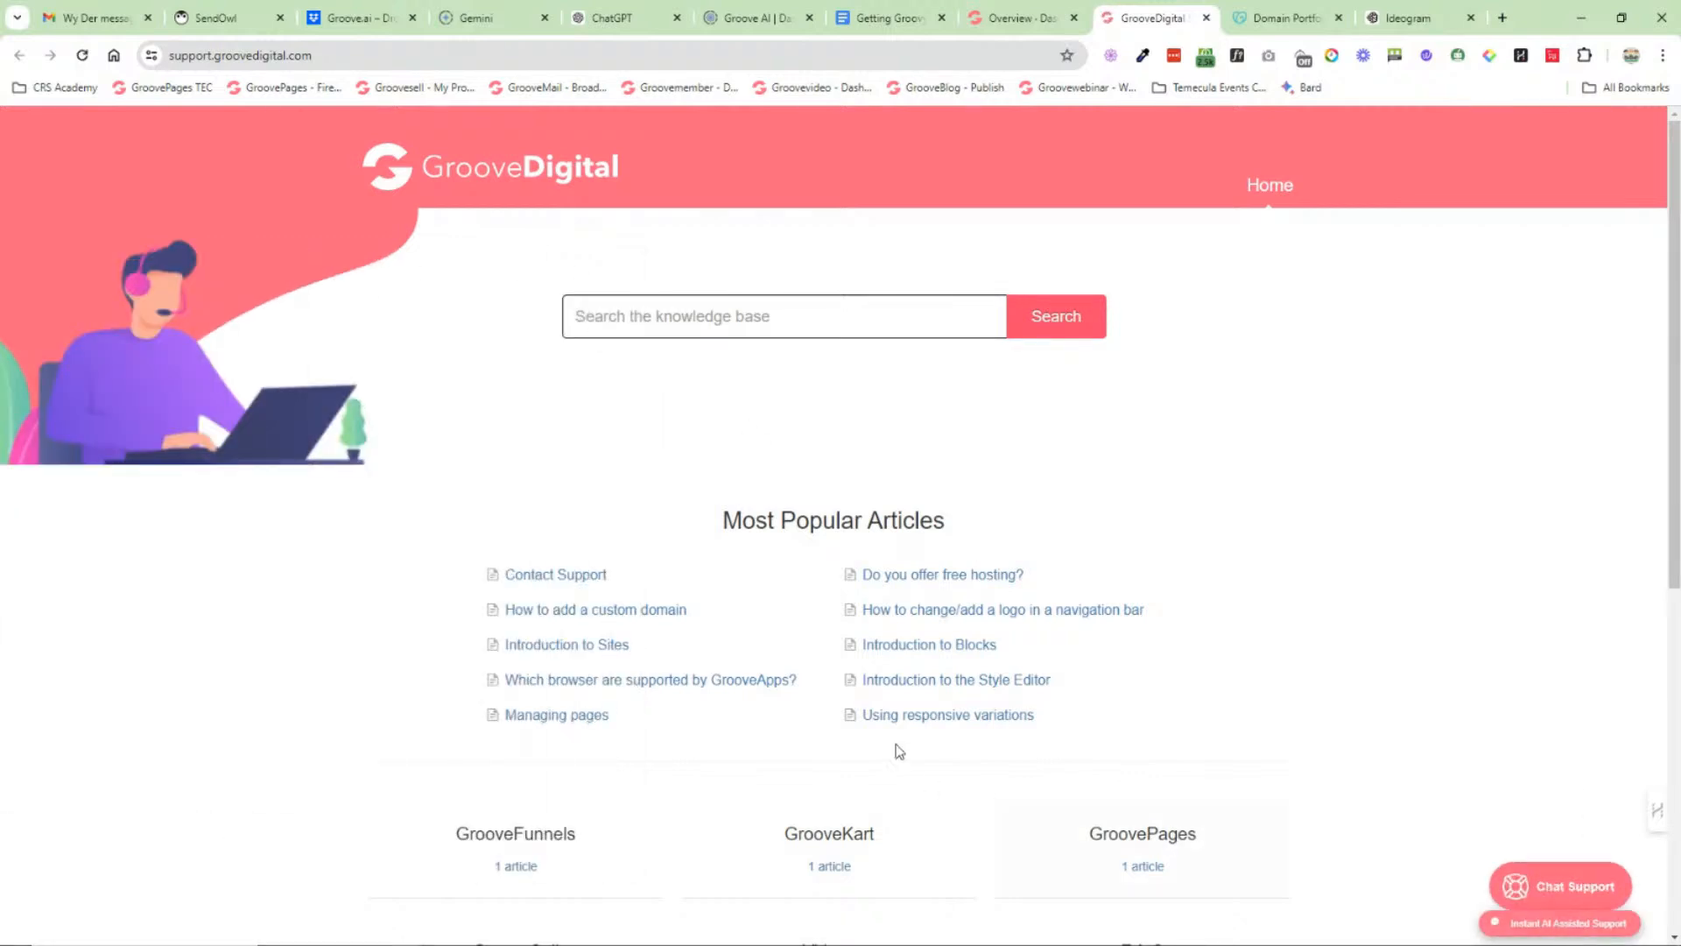
scroll(643, 359, down, 1)
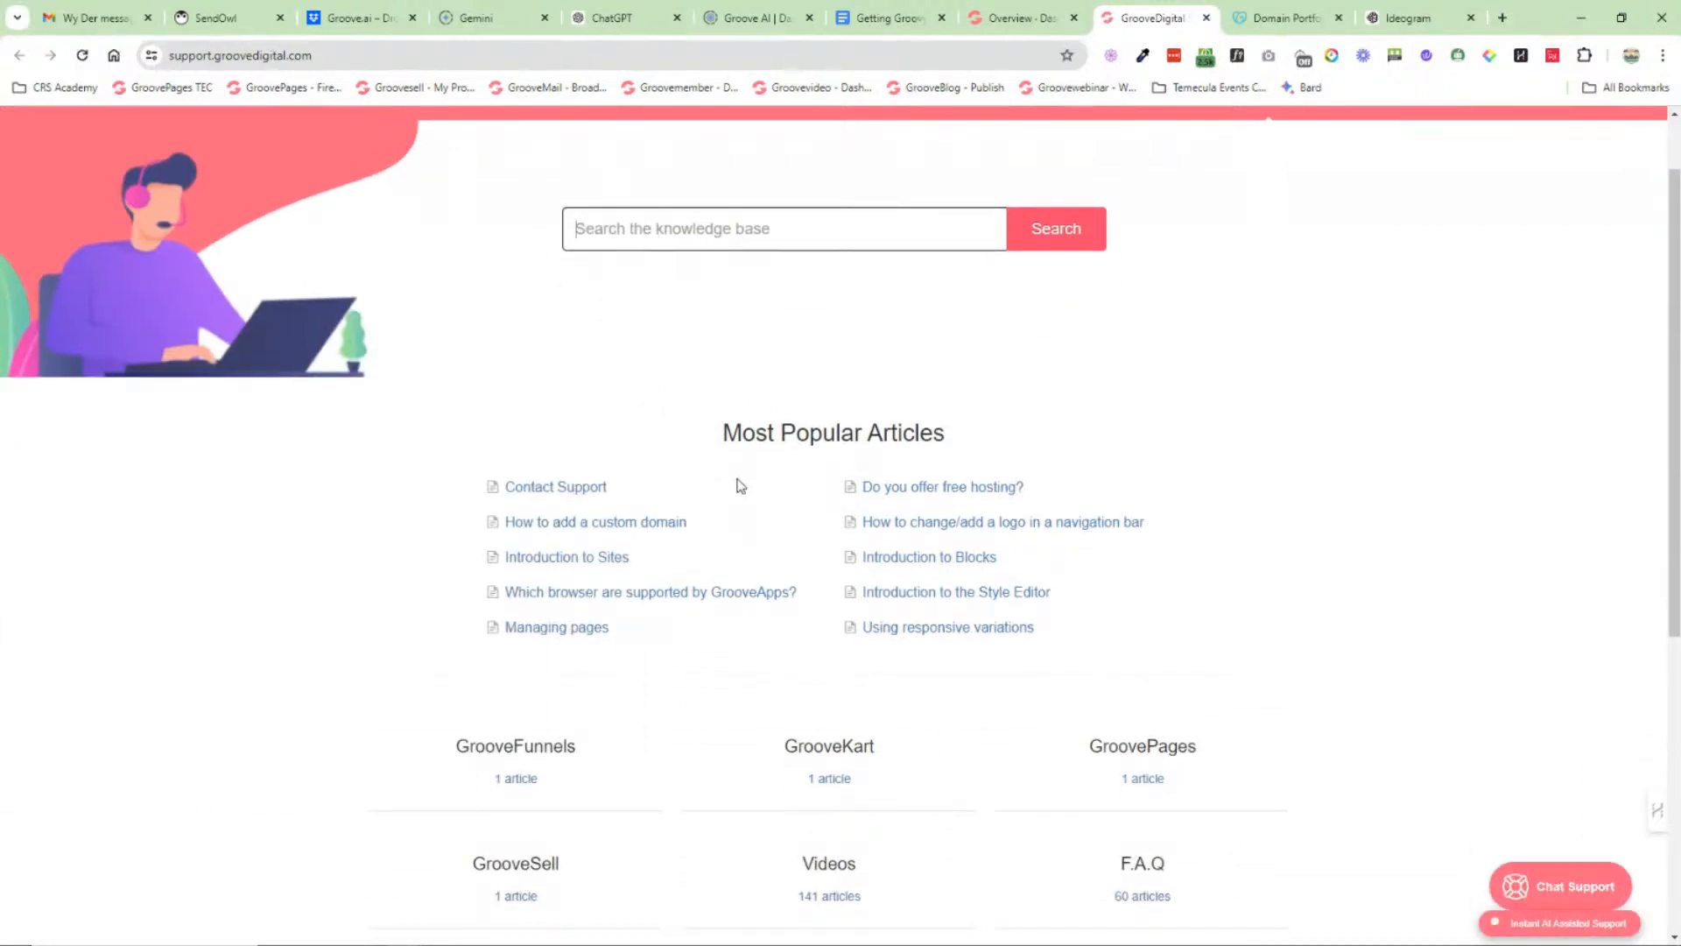
scroll(776, 529, down, 6)
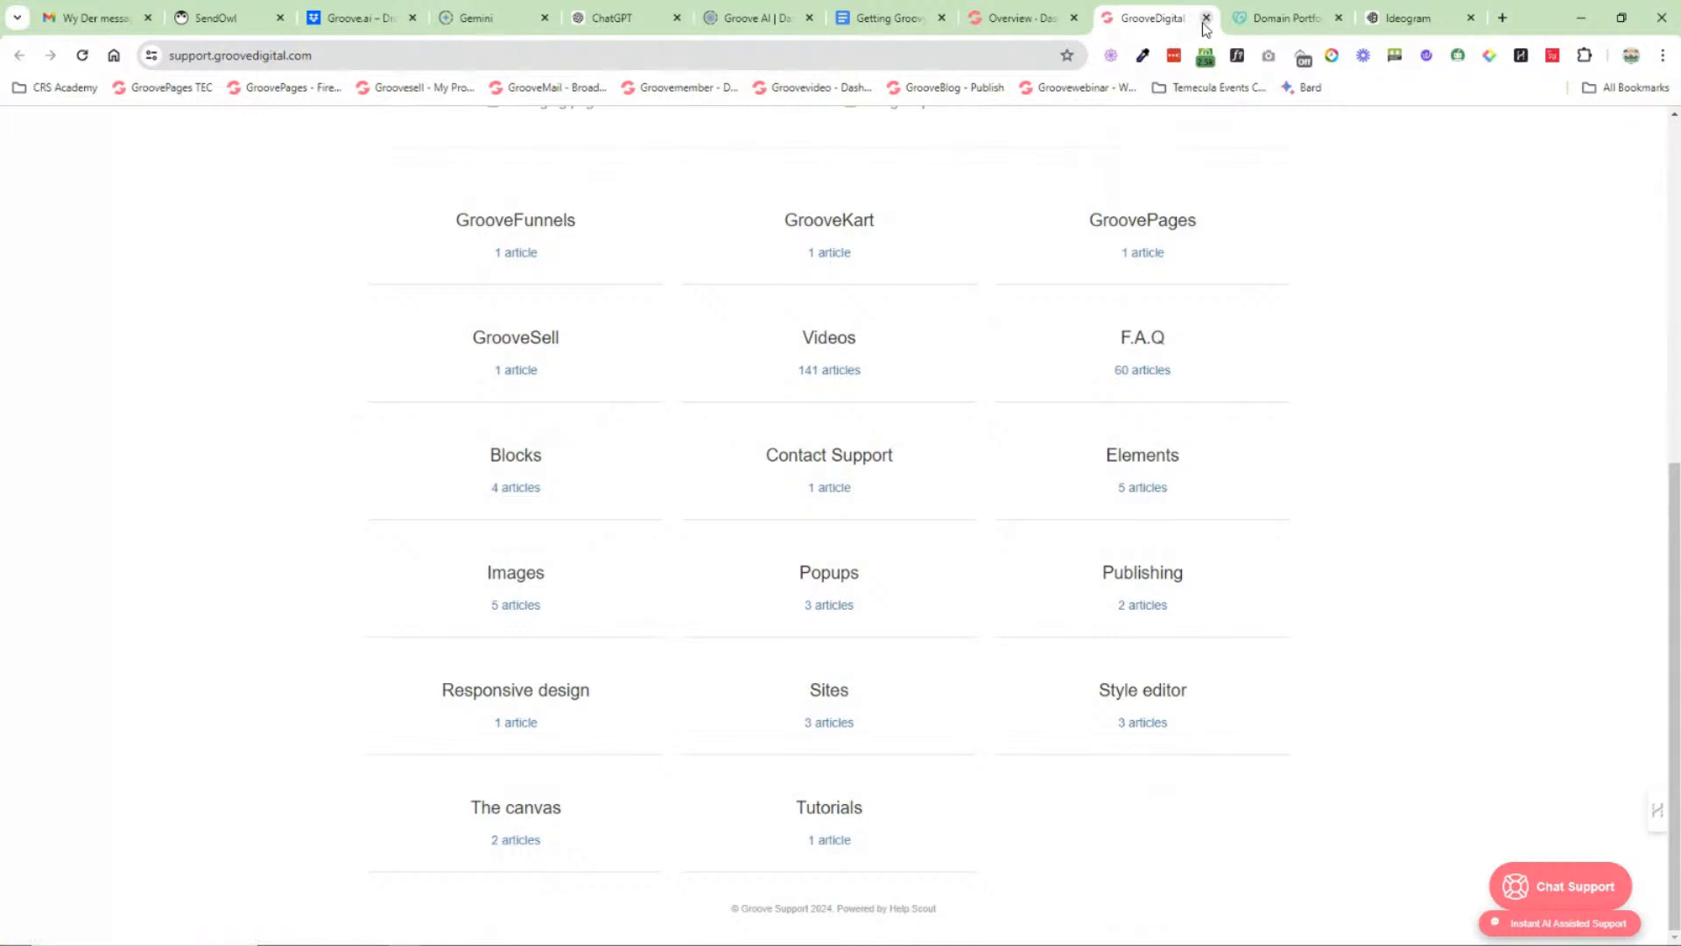
click(1206, 18)
Step: Highlight the Facebook Community and Chat Support Live/Email items in the roadmap's recommended support order
click(902, 19)
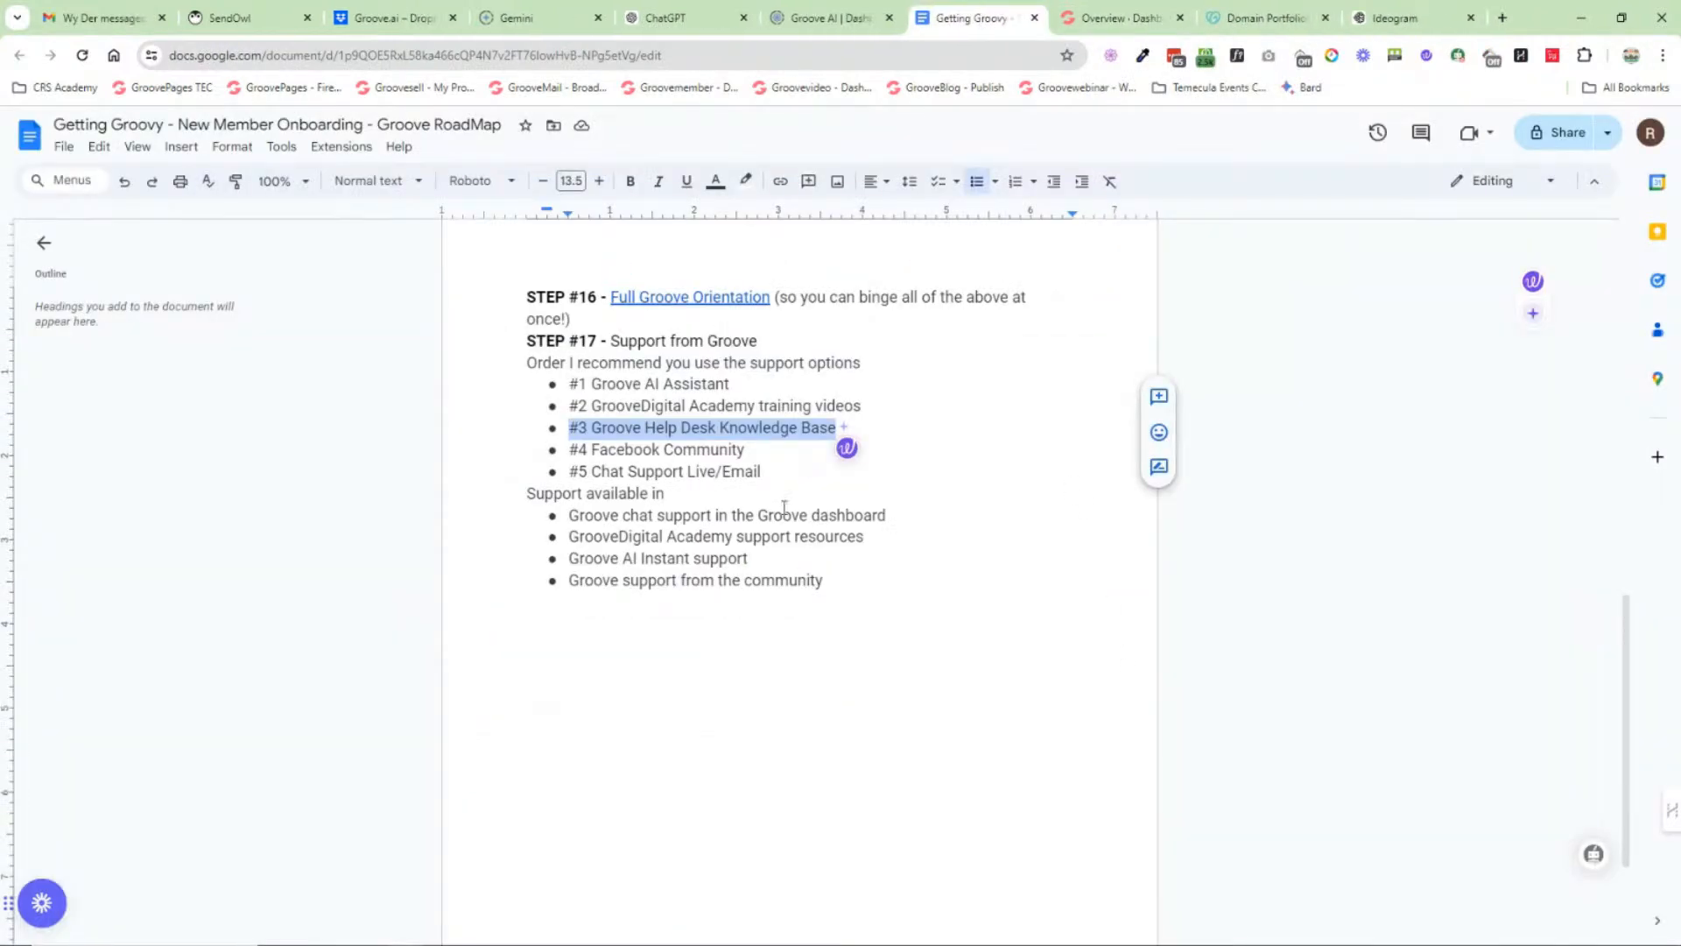
mouse_move(574, 449)
mouse_down()
mouse_move(746, 454)
mouse_move(746, 440)
mouse_move(570, 449)
mouse_up()
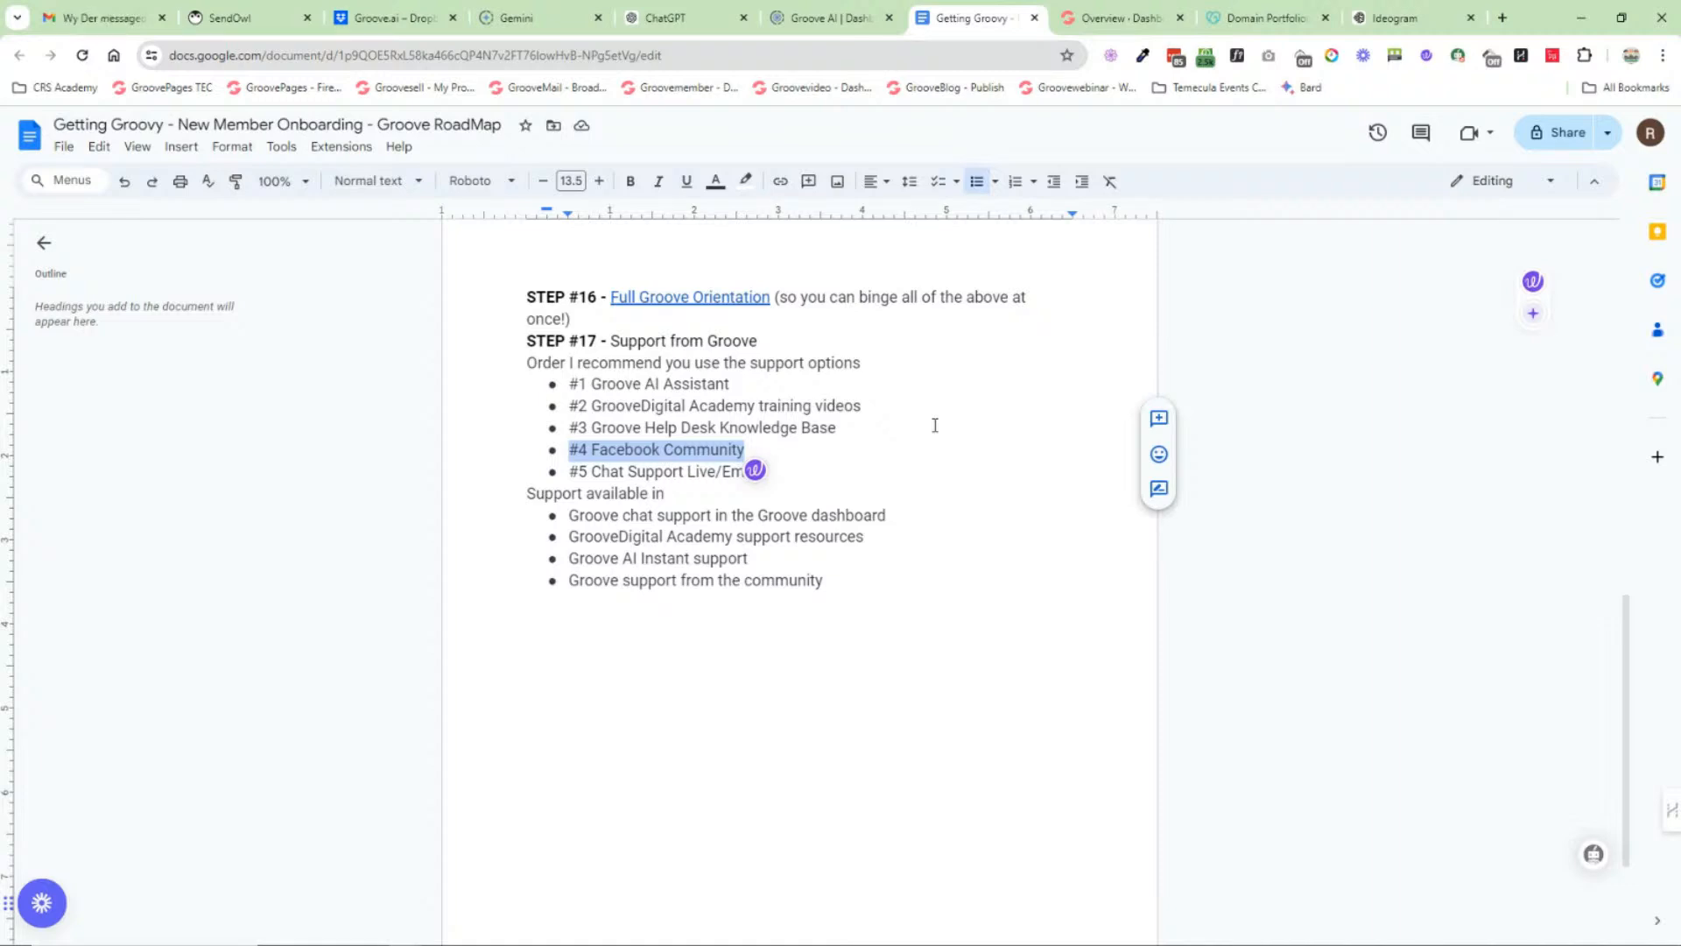
click(839, 469)
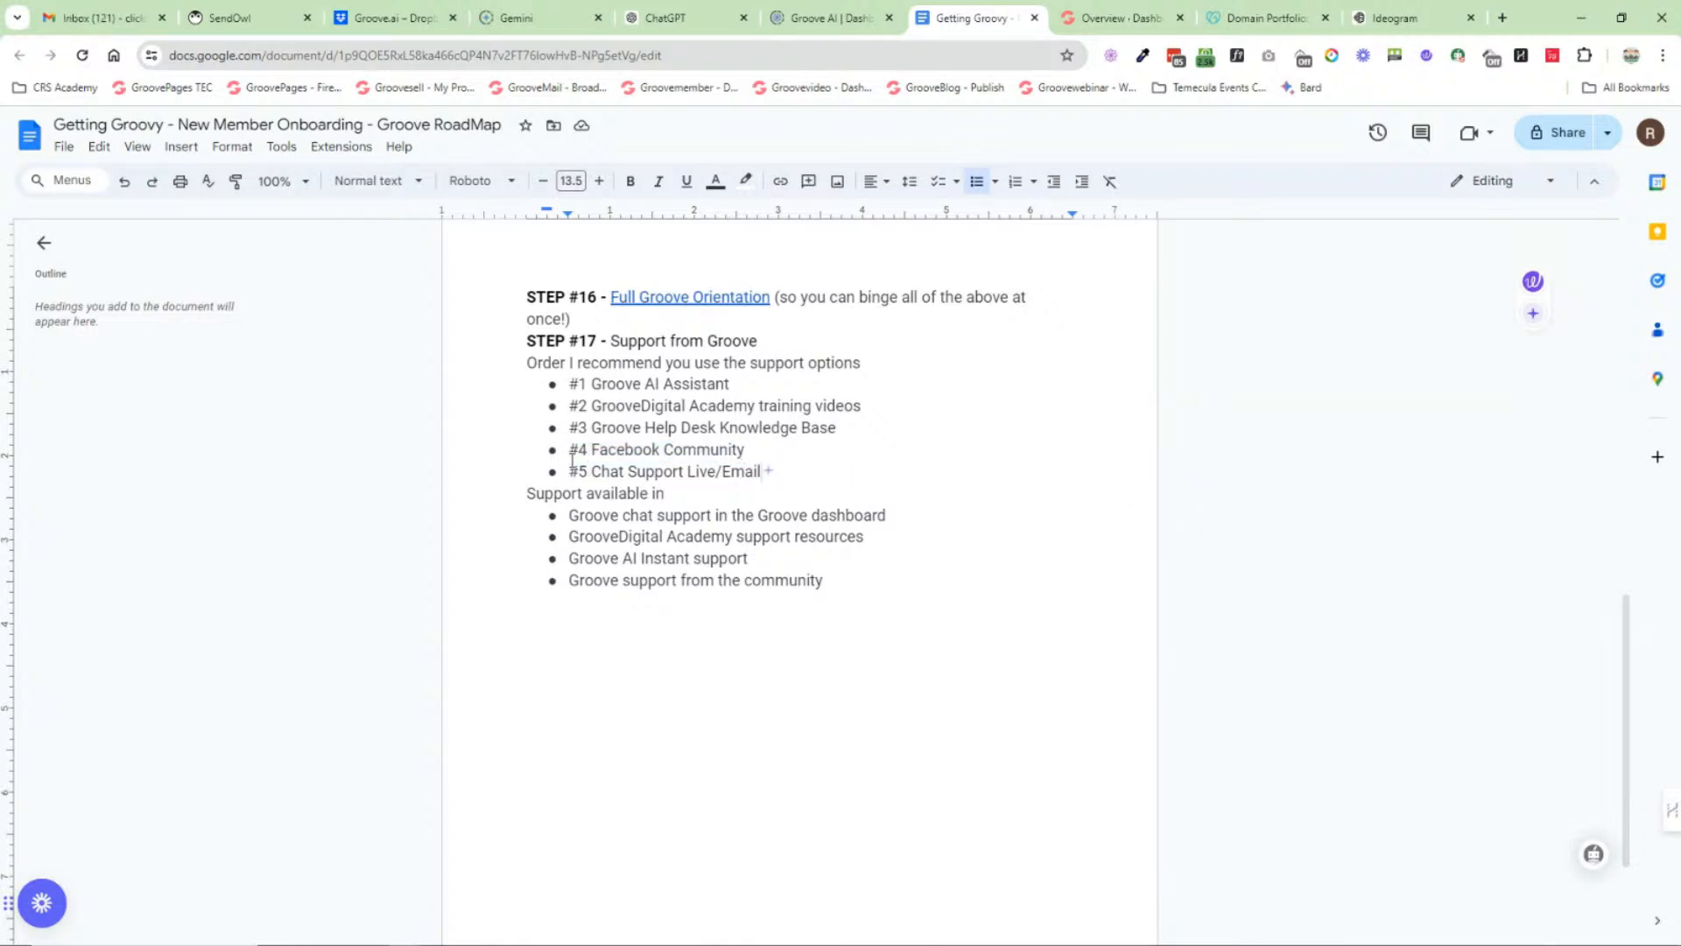
click(733, 450)
drag(734, 450, 571, 386)
drag(579, 470, 709, 471)
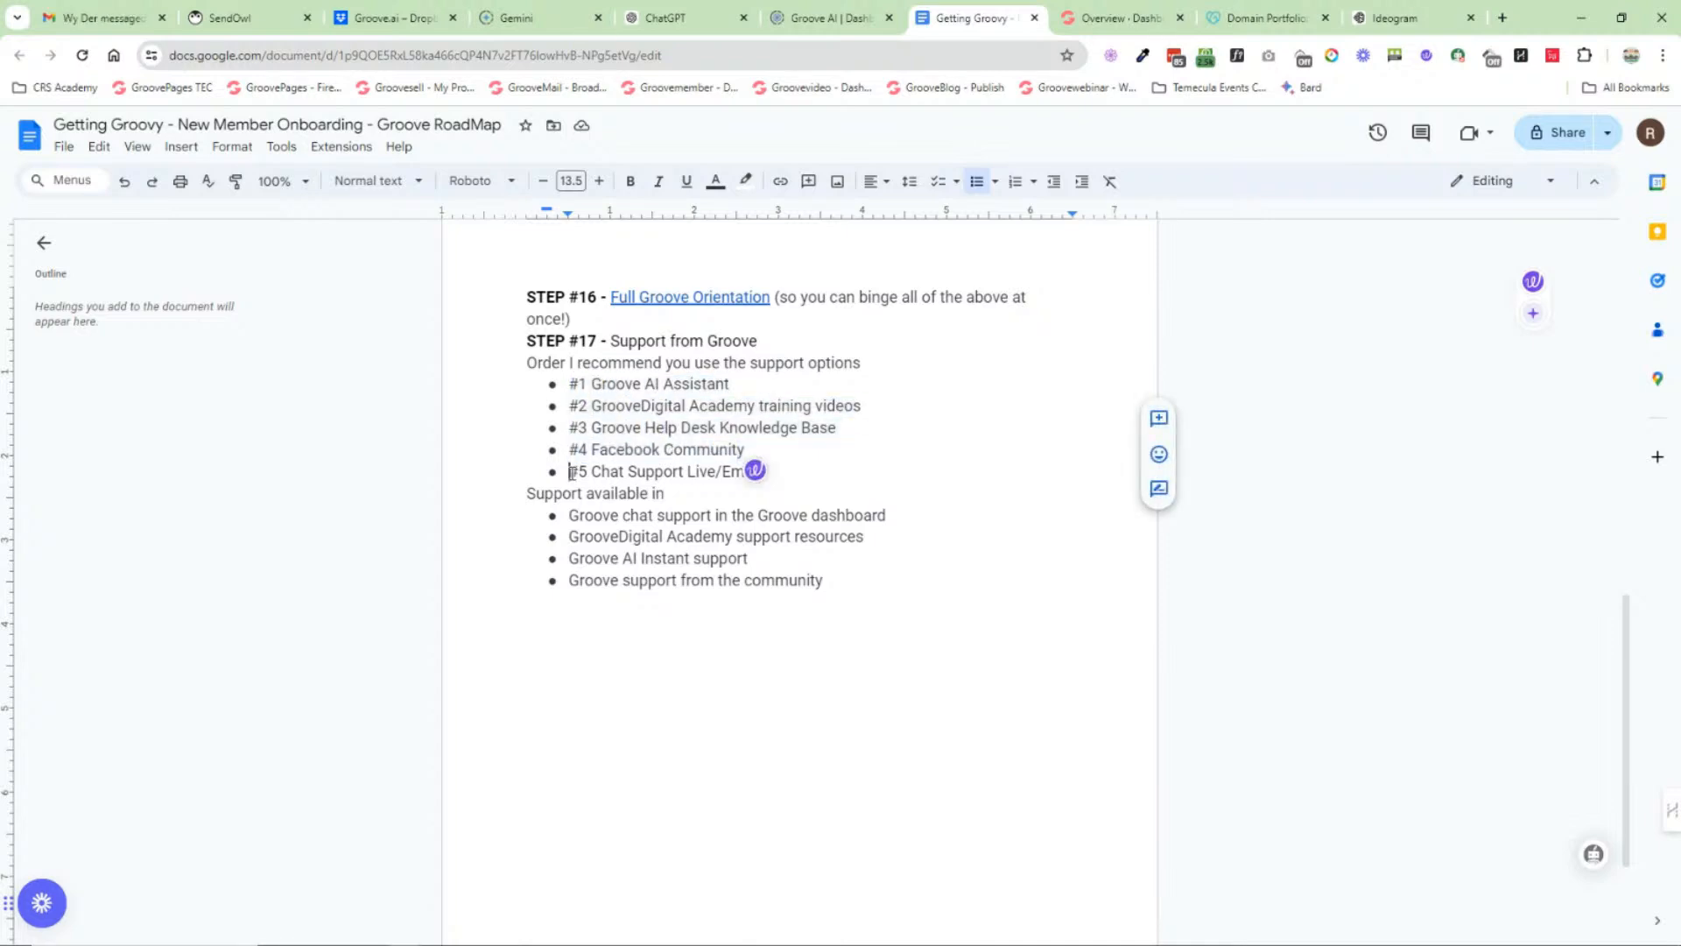
click(780, 464)
triple_click(781, 471)
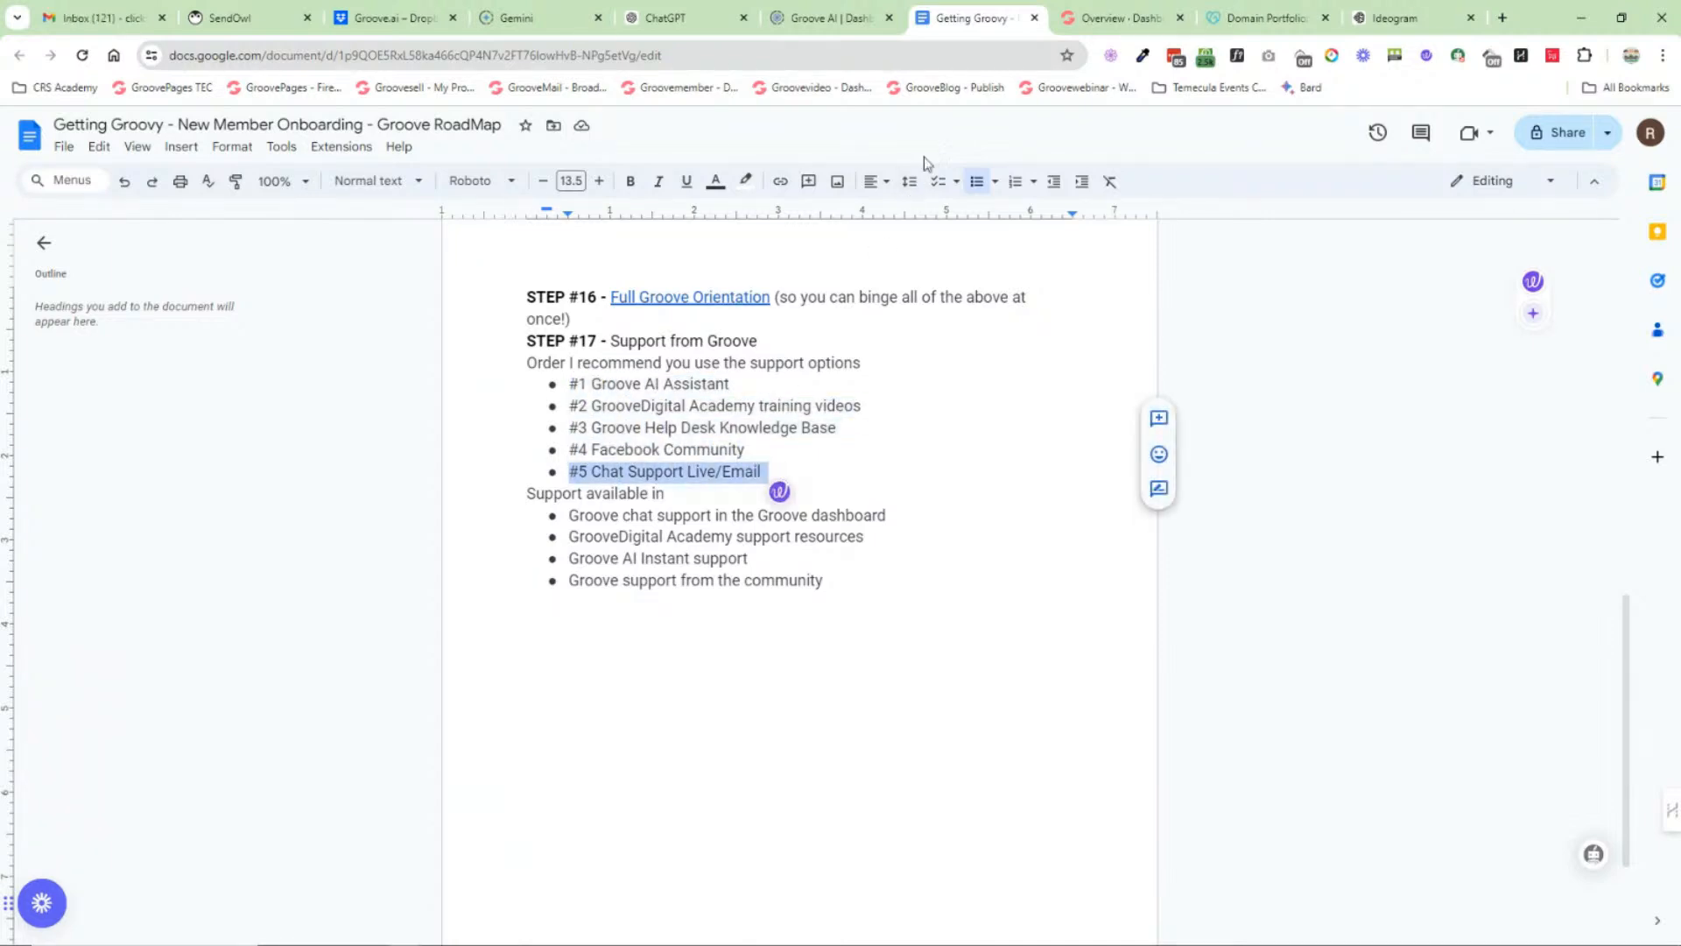
Step: Switch to the Groove dashboard and open the Groove Support Desk from its help desk section
click(1110, 19)
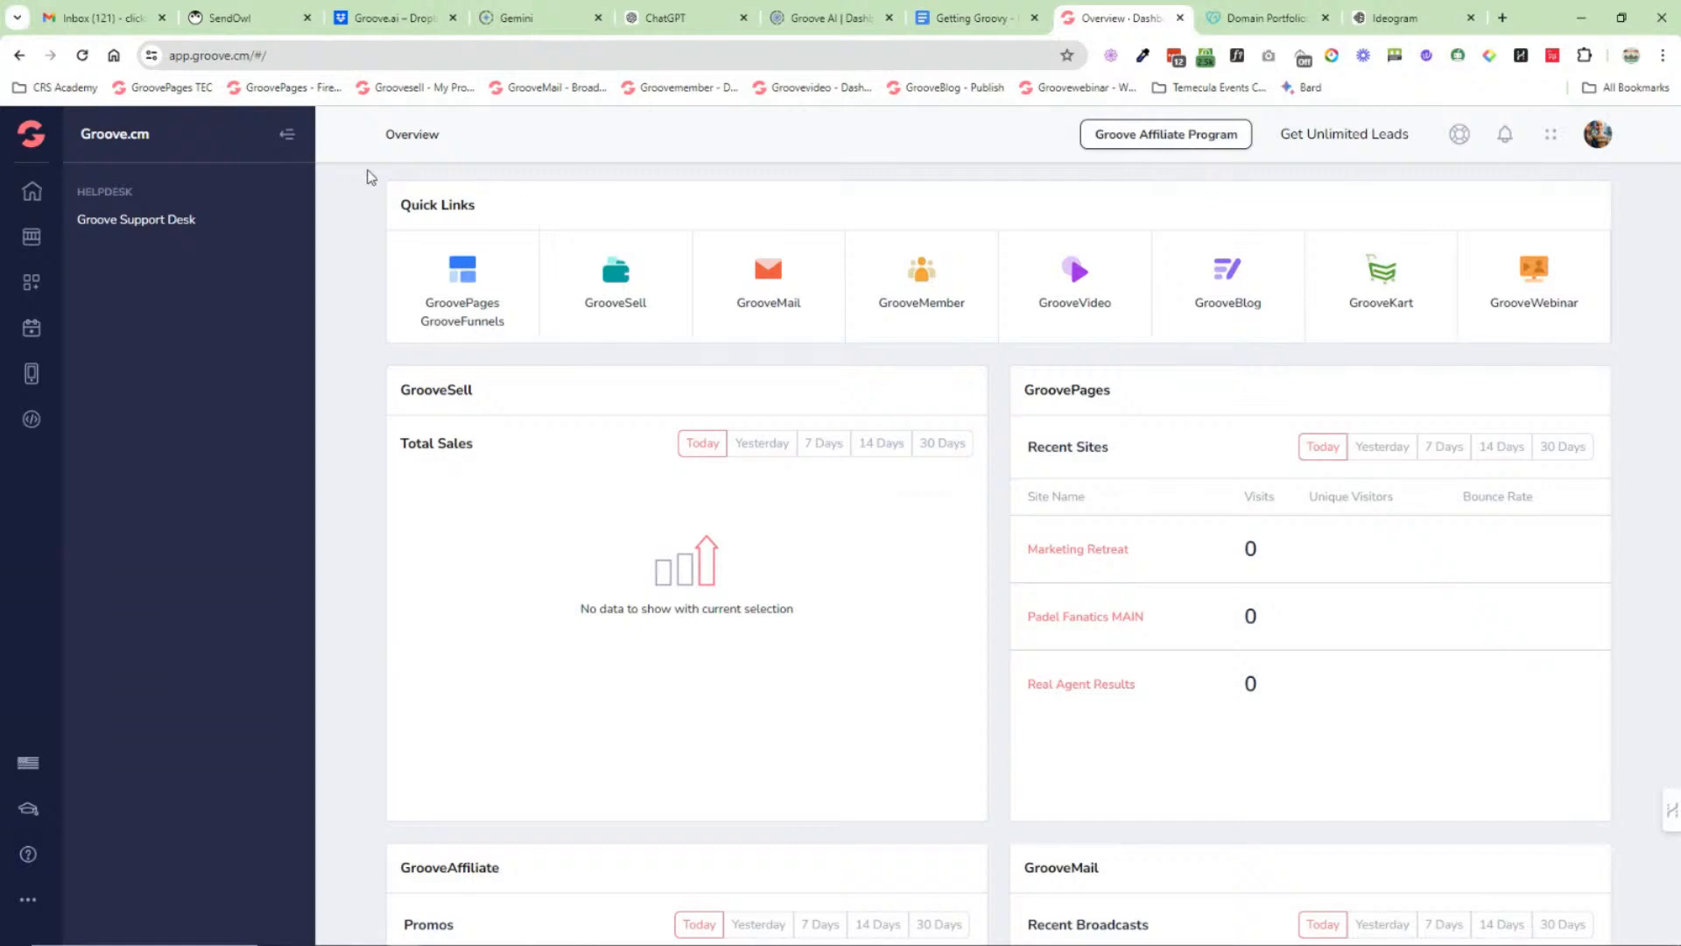
click(289, 134)
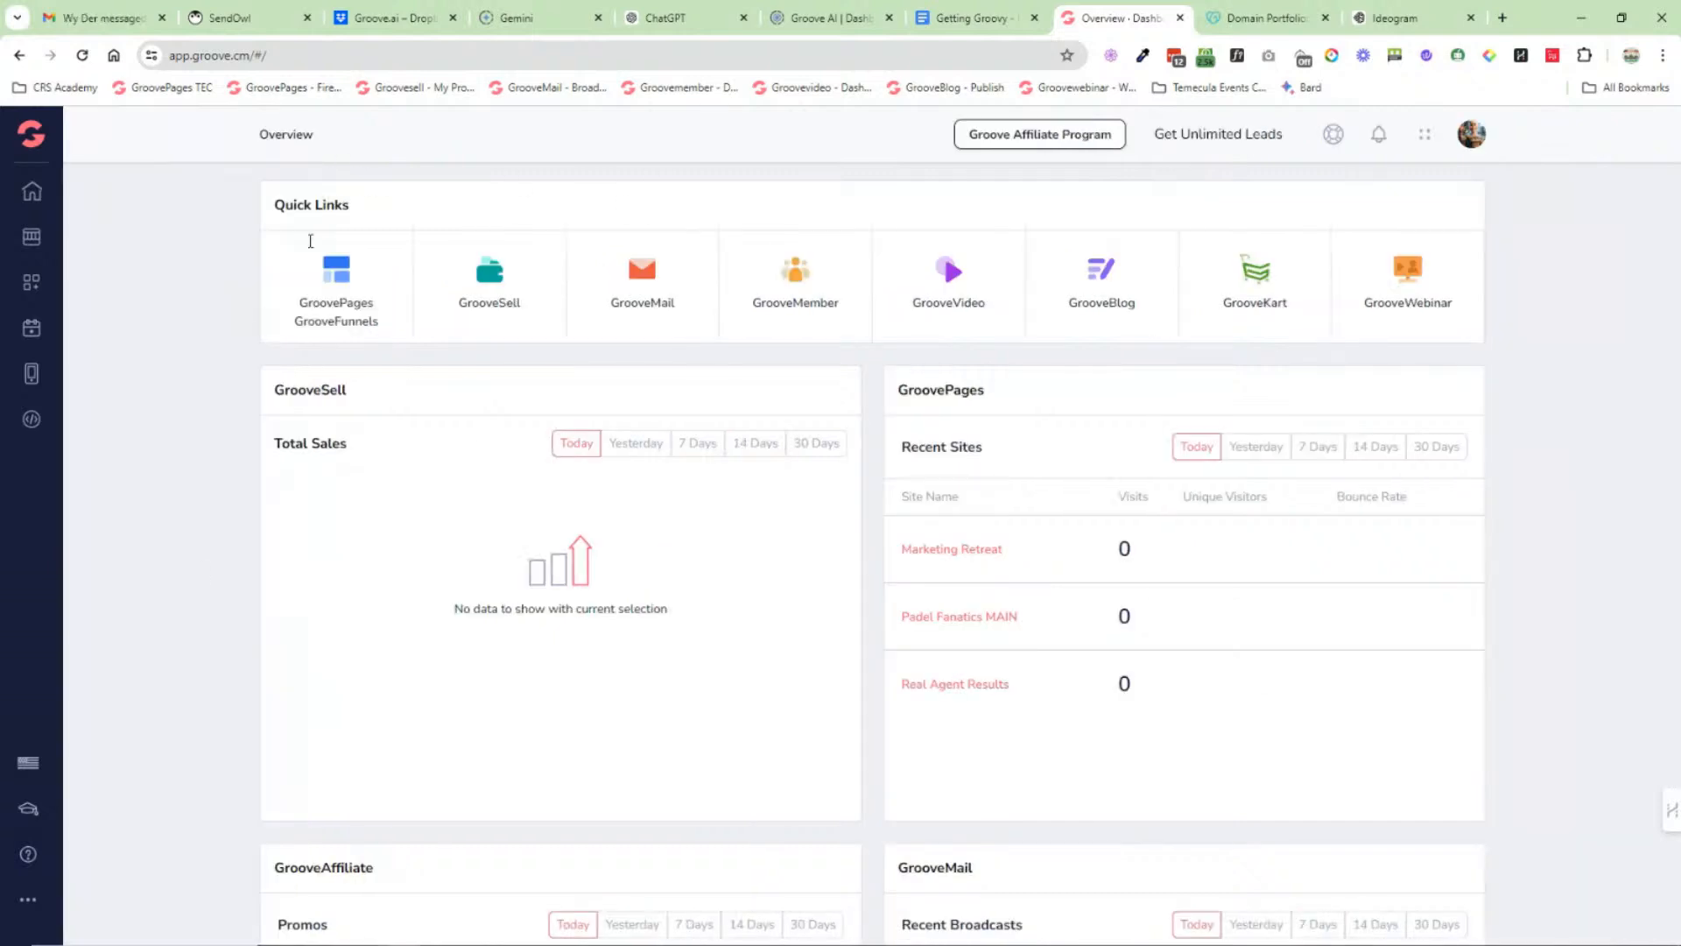
click(27, 856)
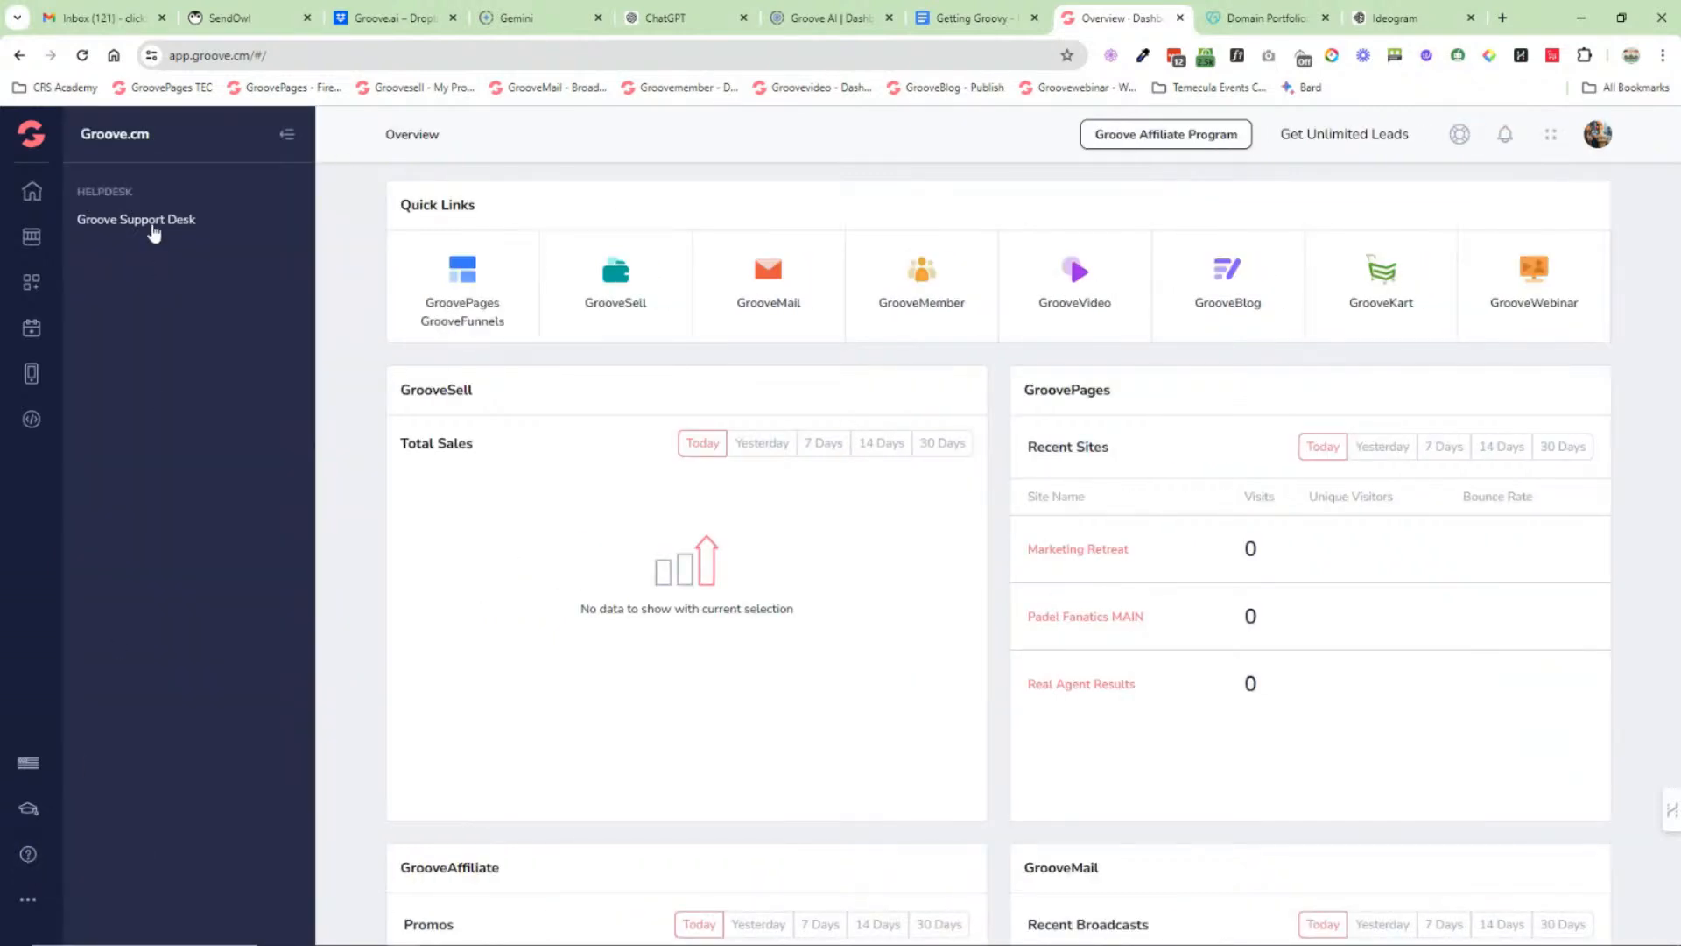
click(151, 225)
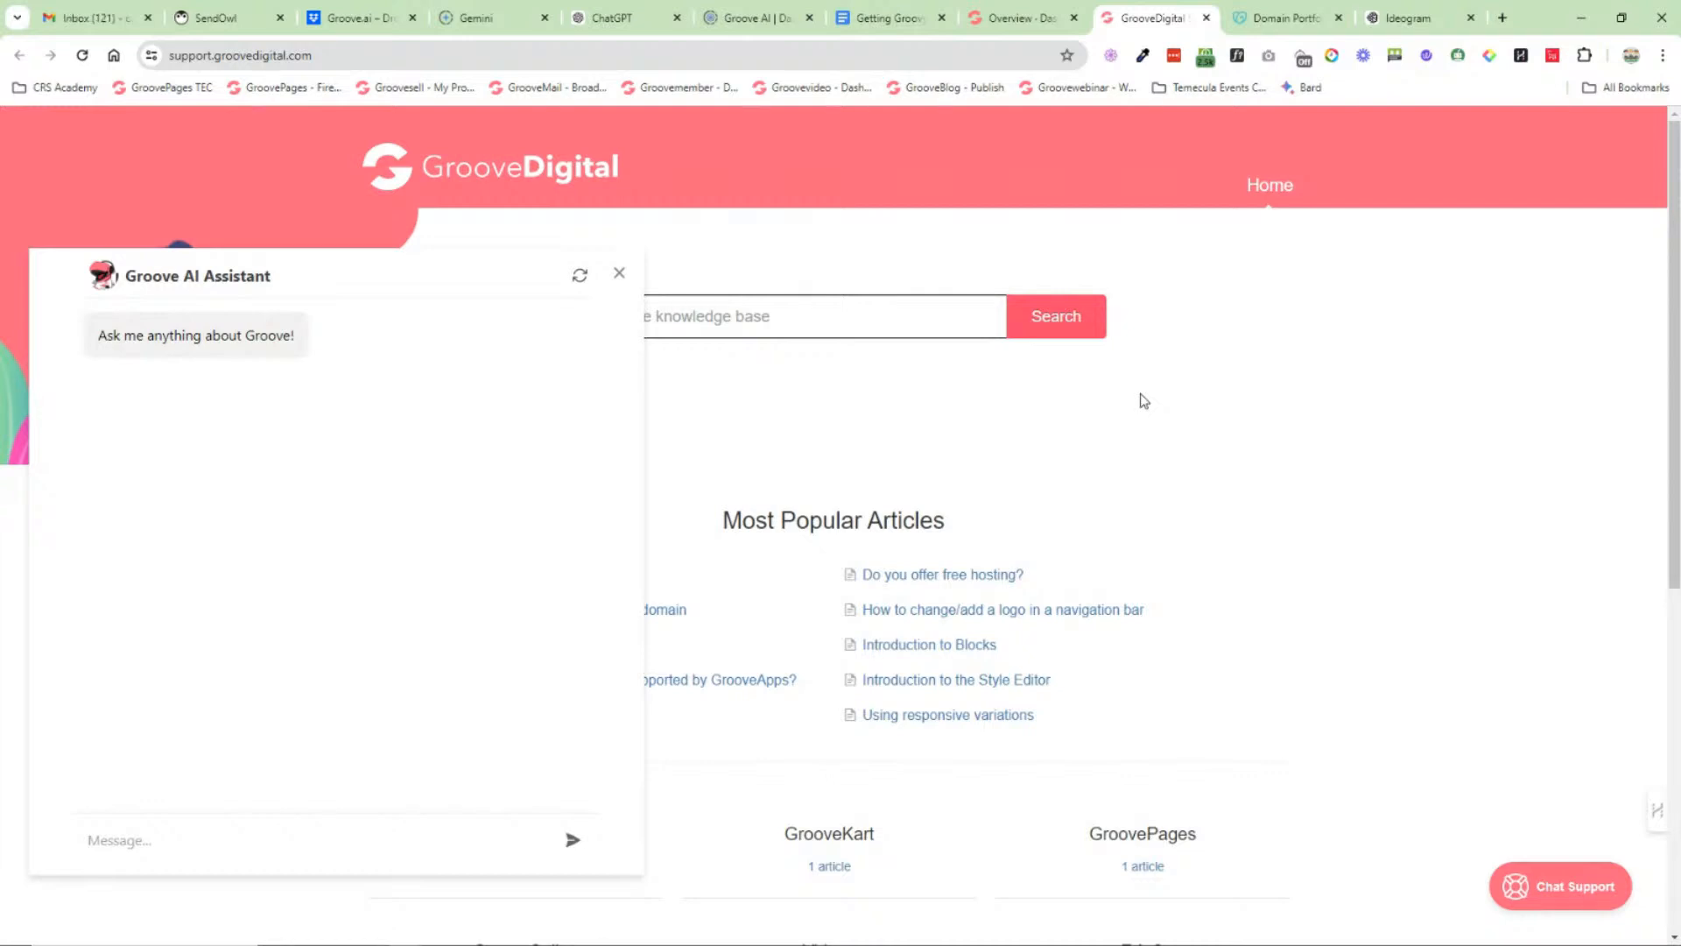
Step: Dismiss the Groove AI Assistant popup and show Chat Support's Ask form, with the cursor in the "How can we help?" field
click(618, 277)
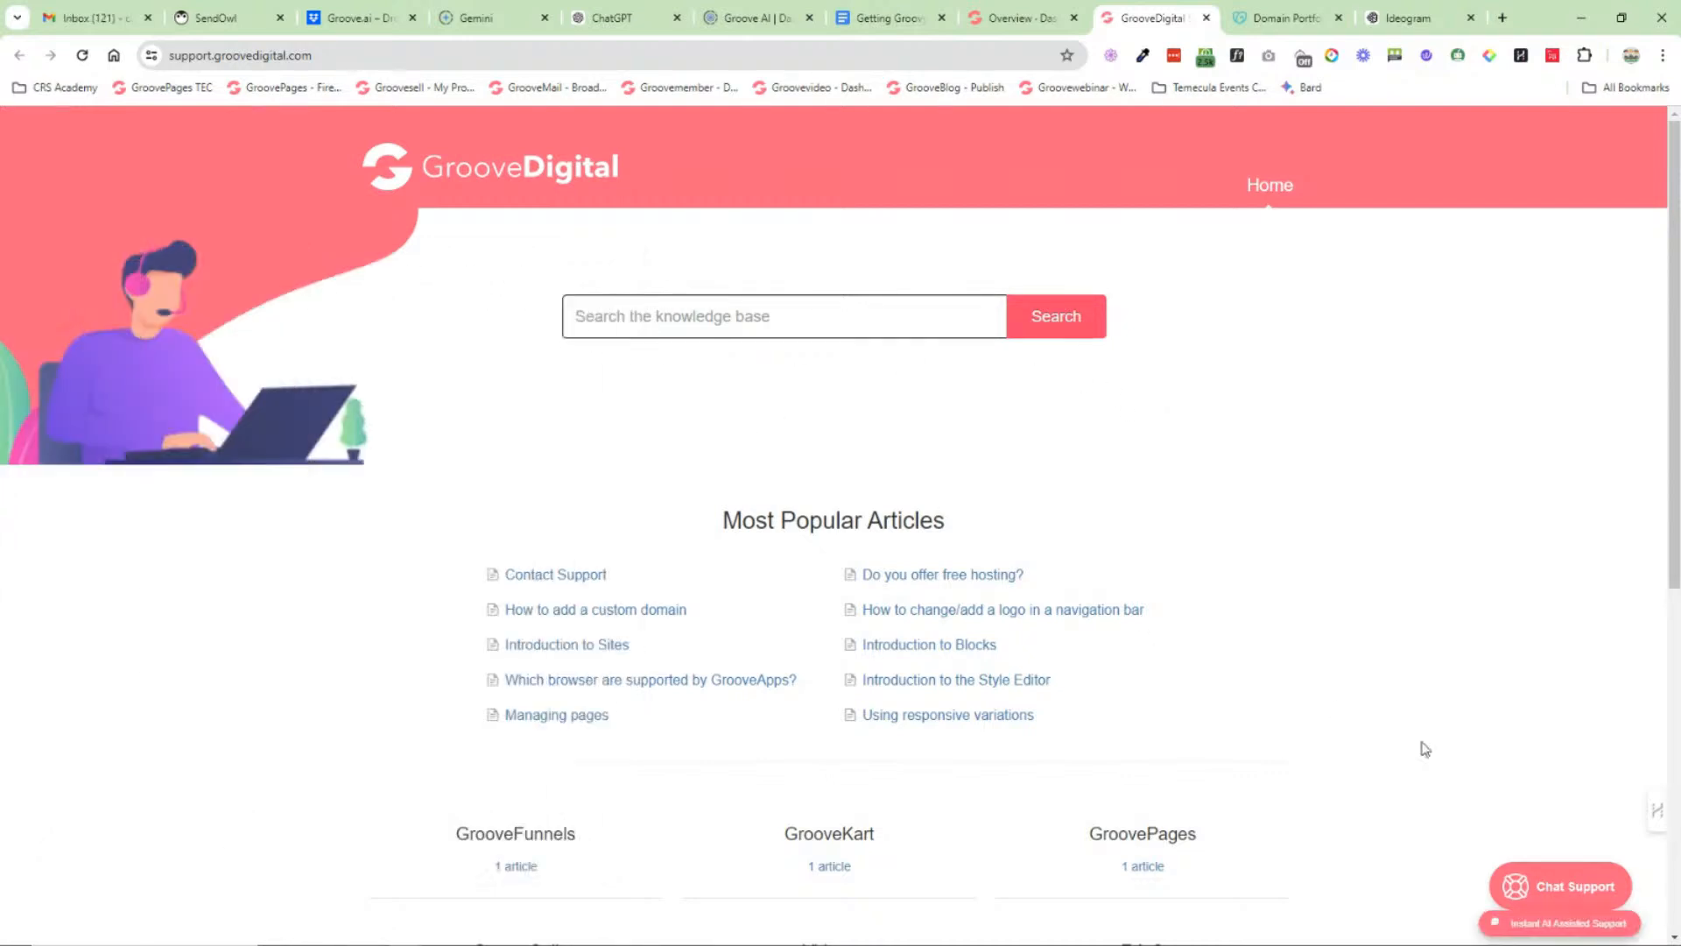
click(1570, 891)
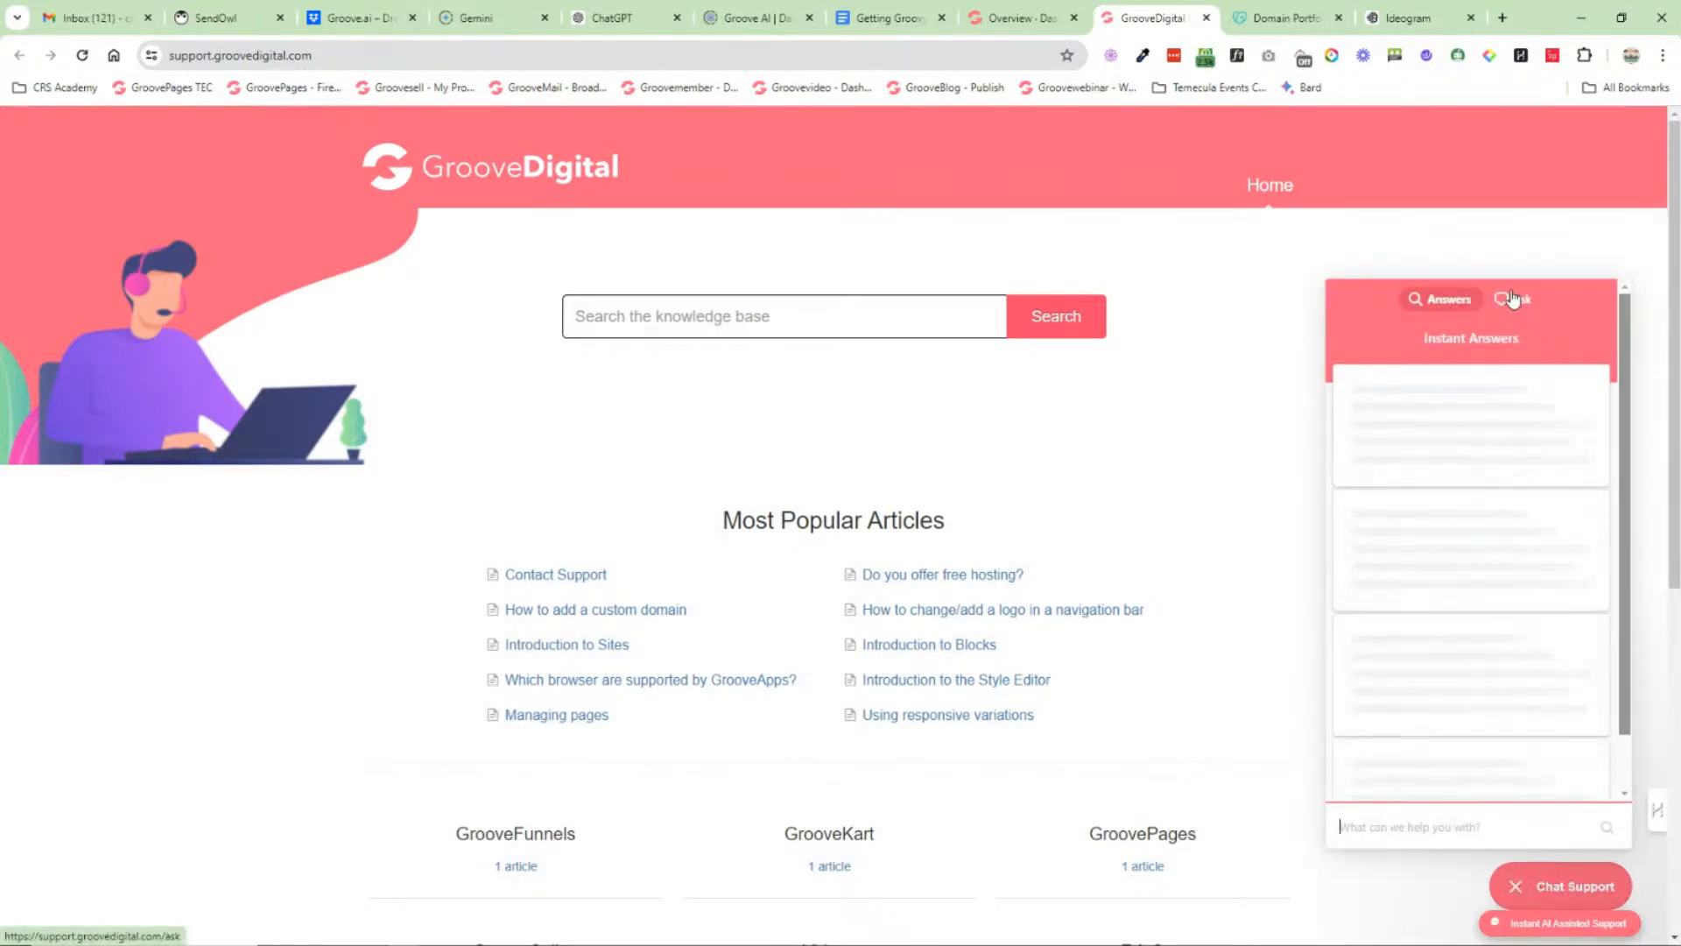
click(1513, 300)
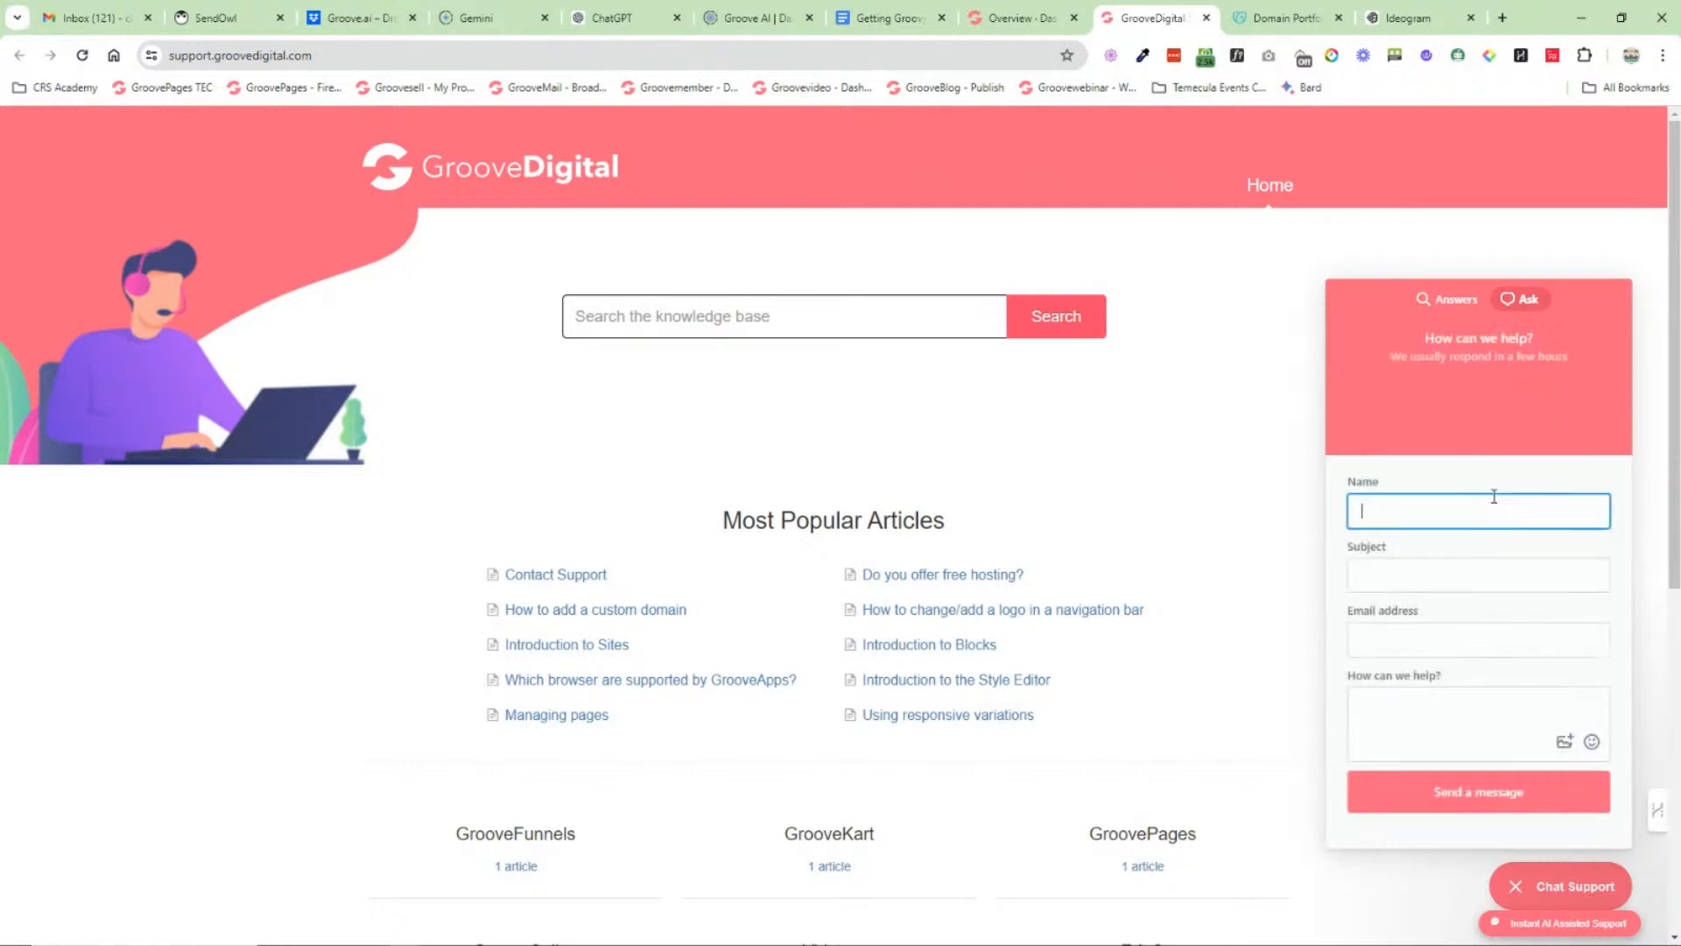
click(1418, 700)
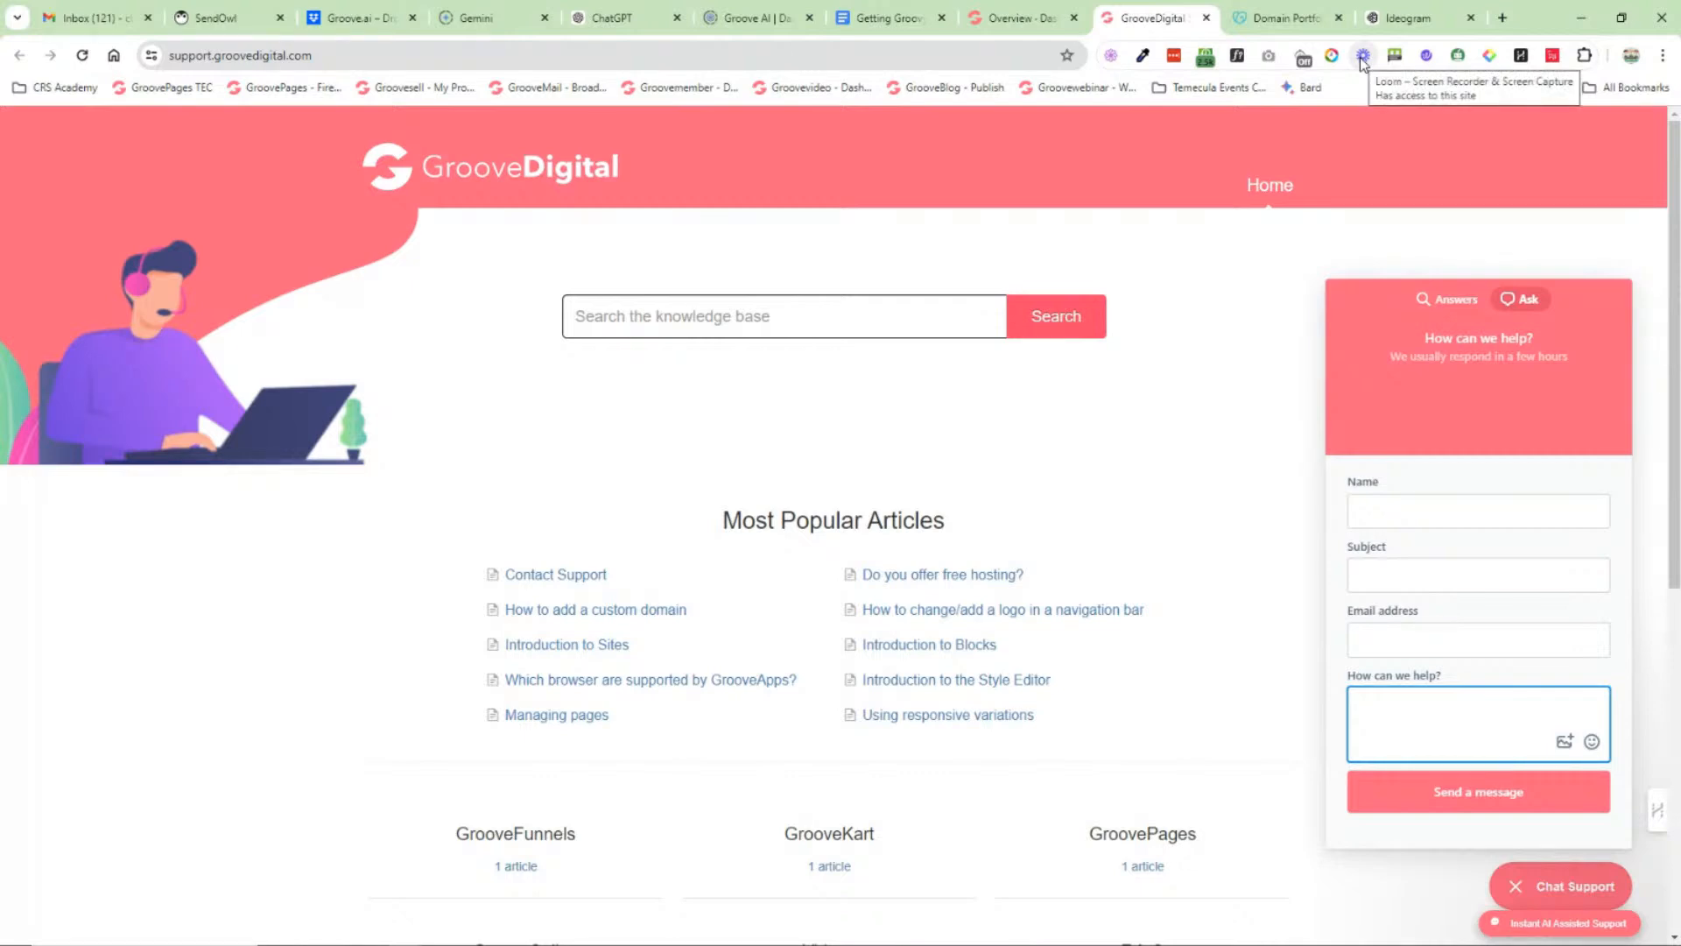
Step: Return to the Groove dashboard and open the Marketing Retreat site in the GroovePages builder
click(1033, 17)
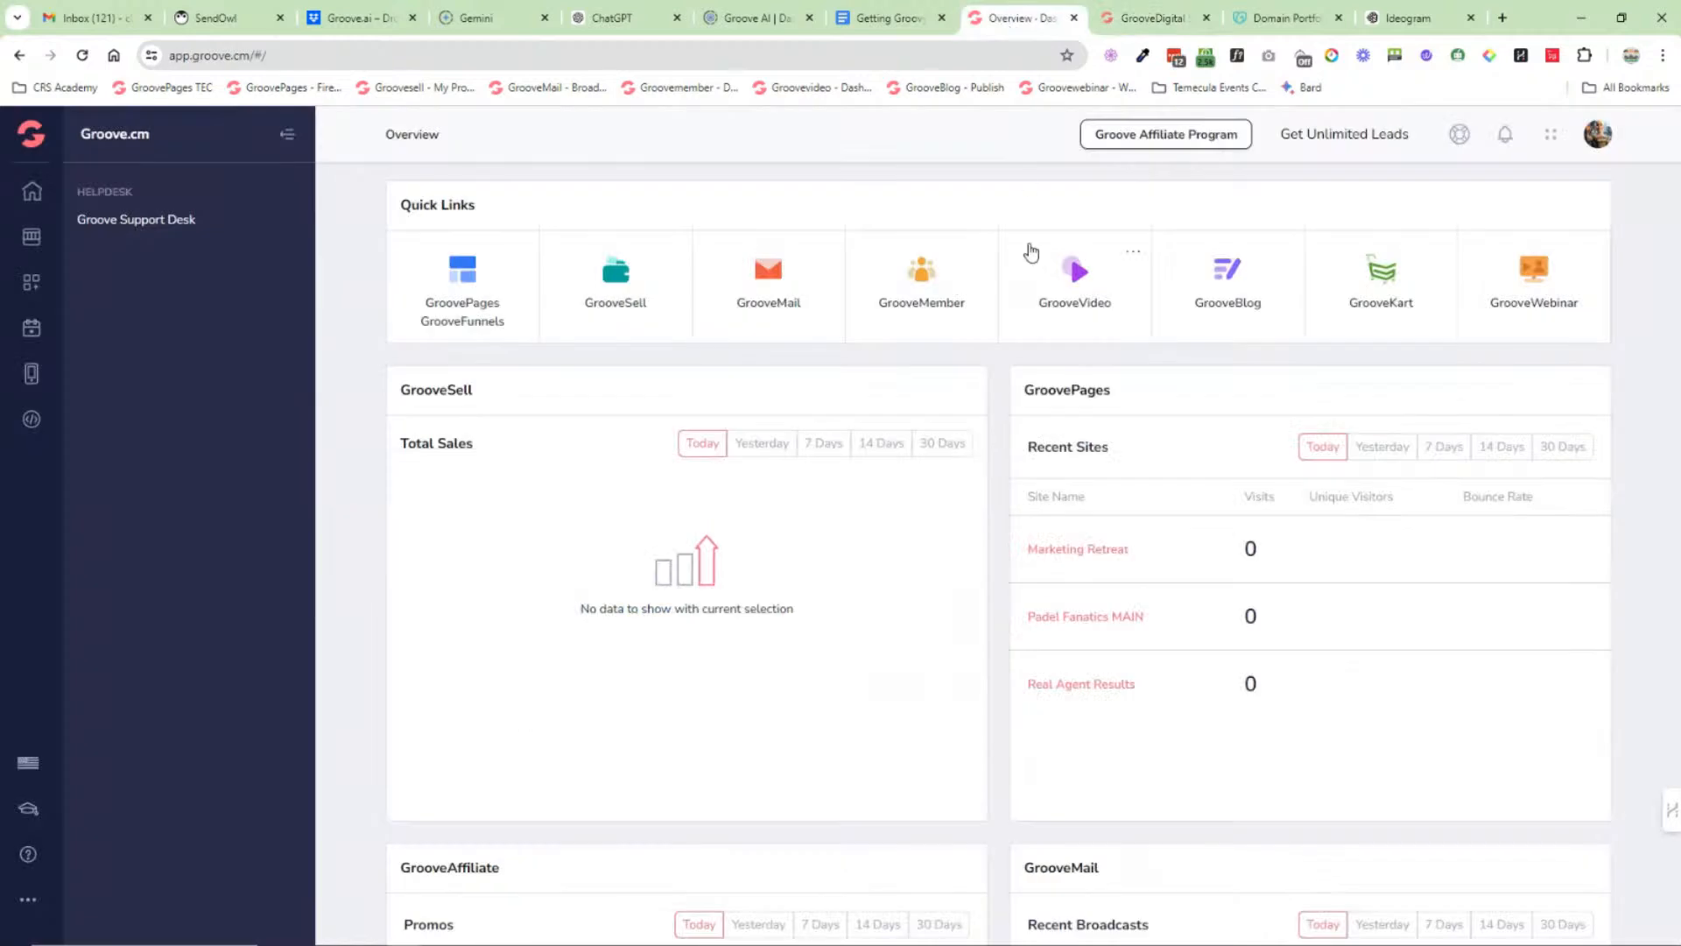
click(288, 134)
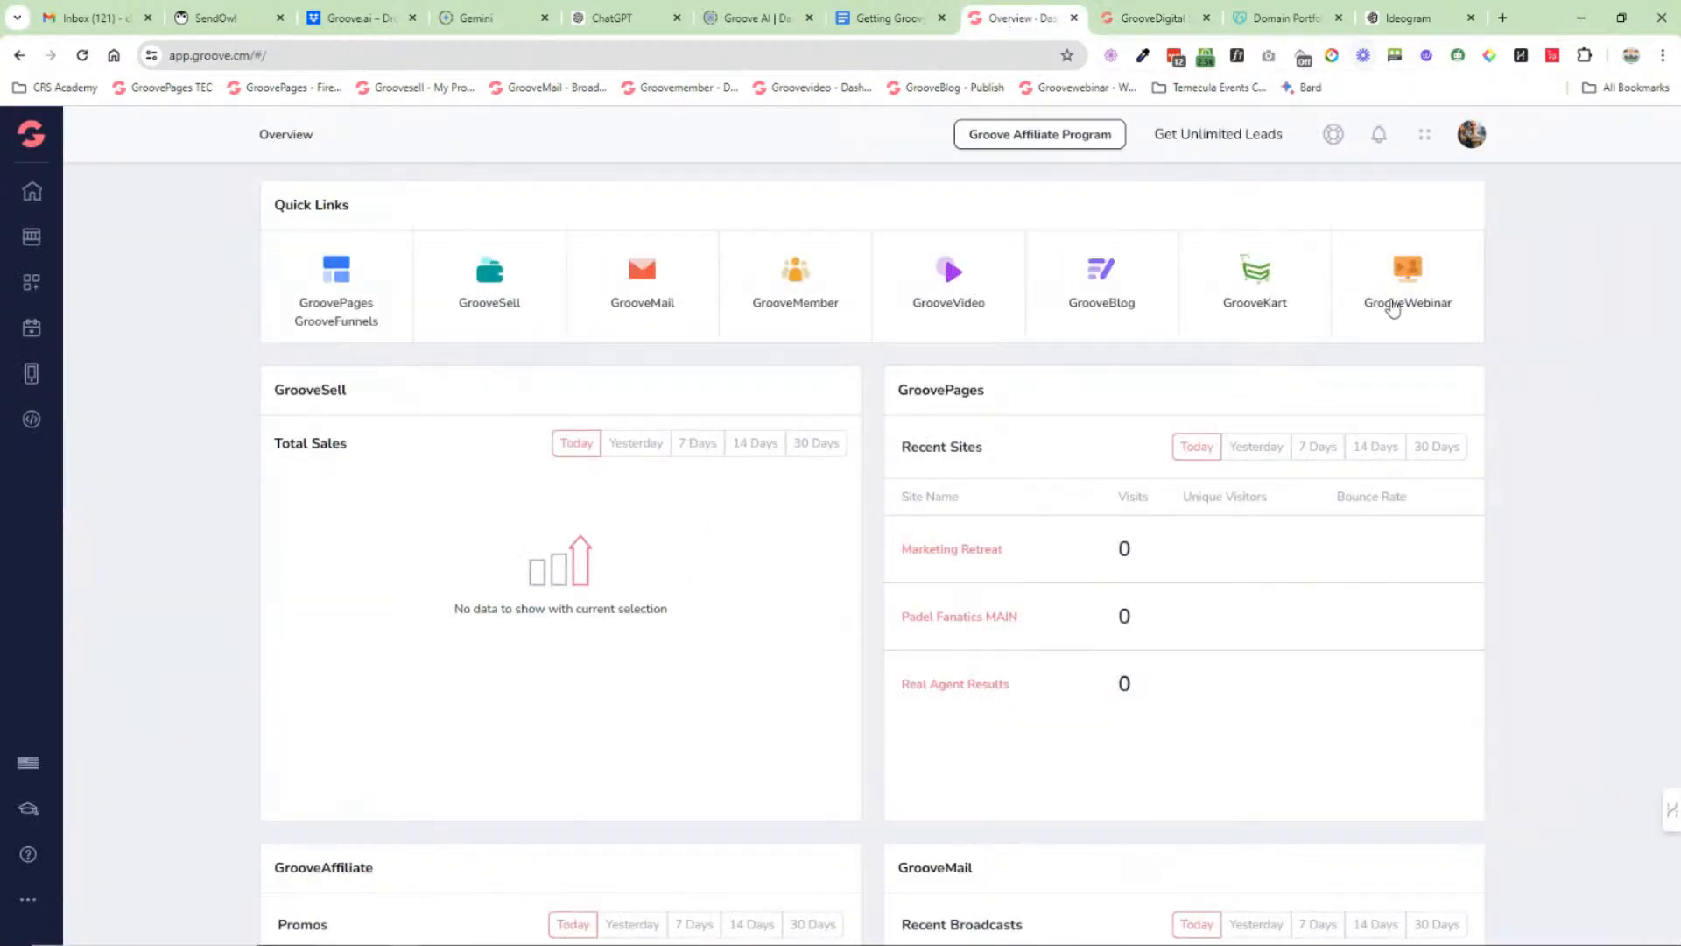
click(333, 294)
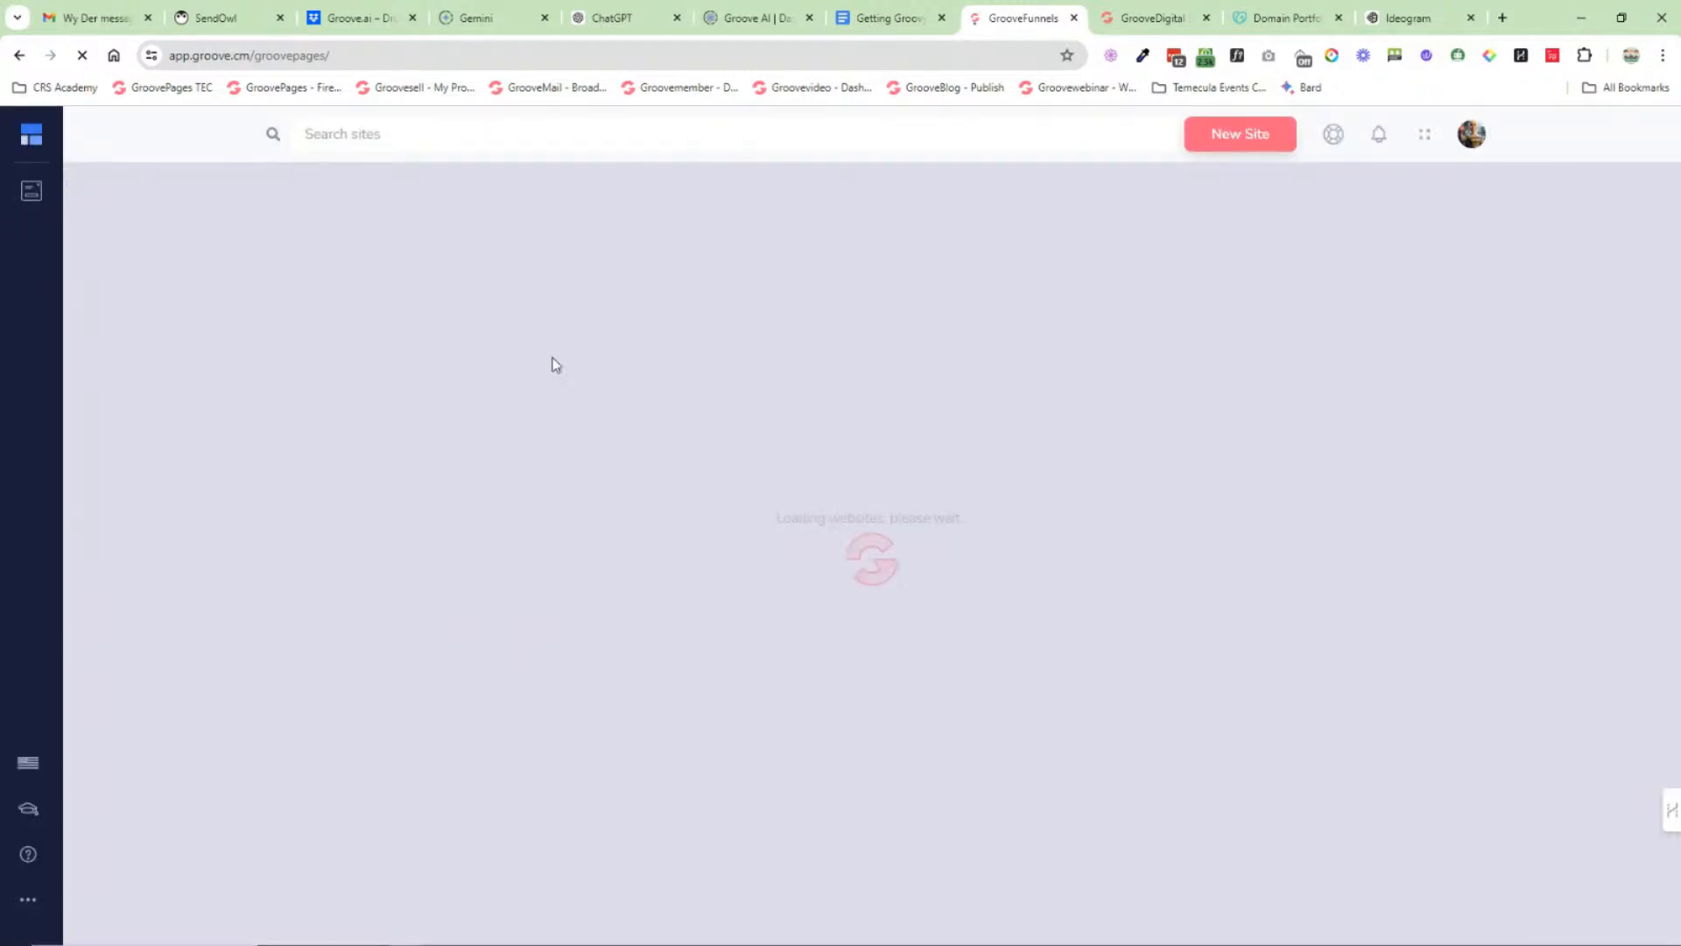
mouse_move(424, 296)
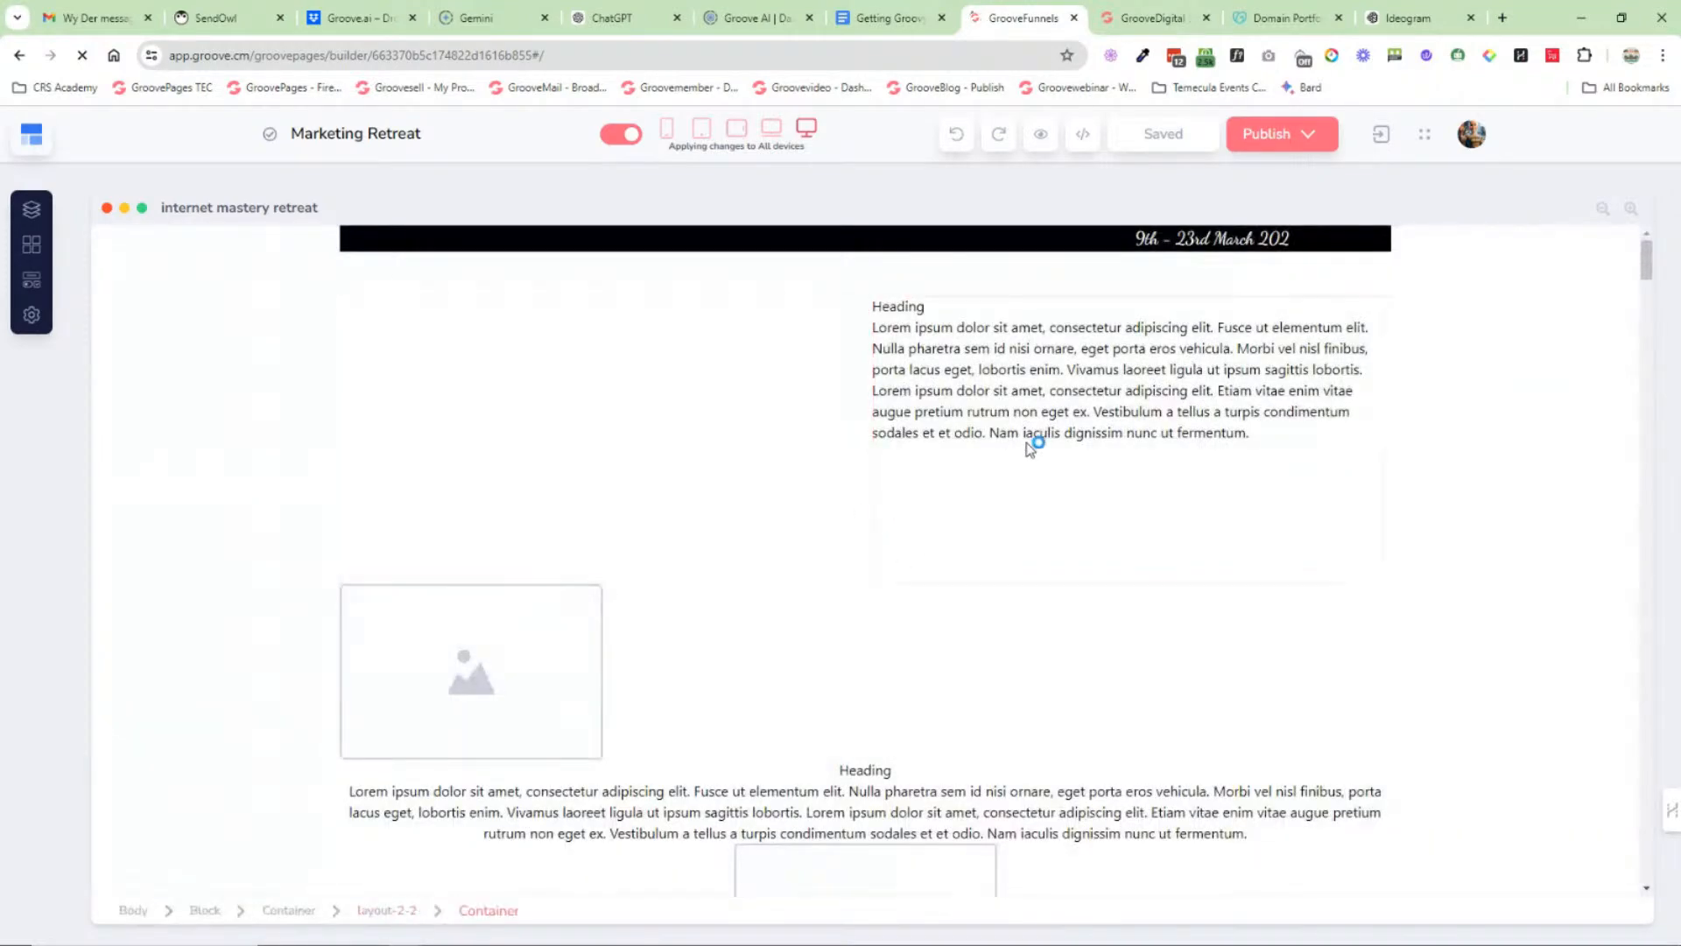
Step: Select the lorem ipsum paragraph beside the video, view its gutter width settings, and close them without changes
click(1022, 451)
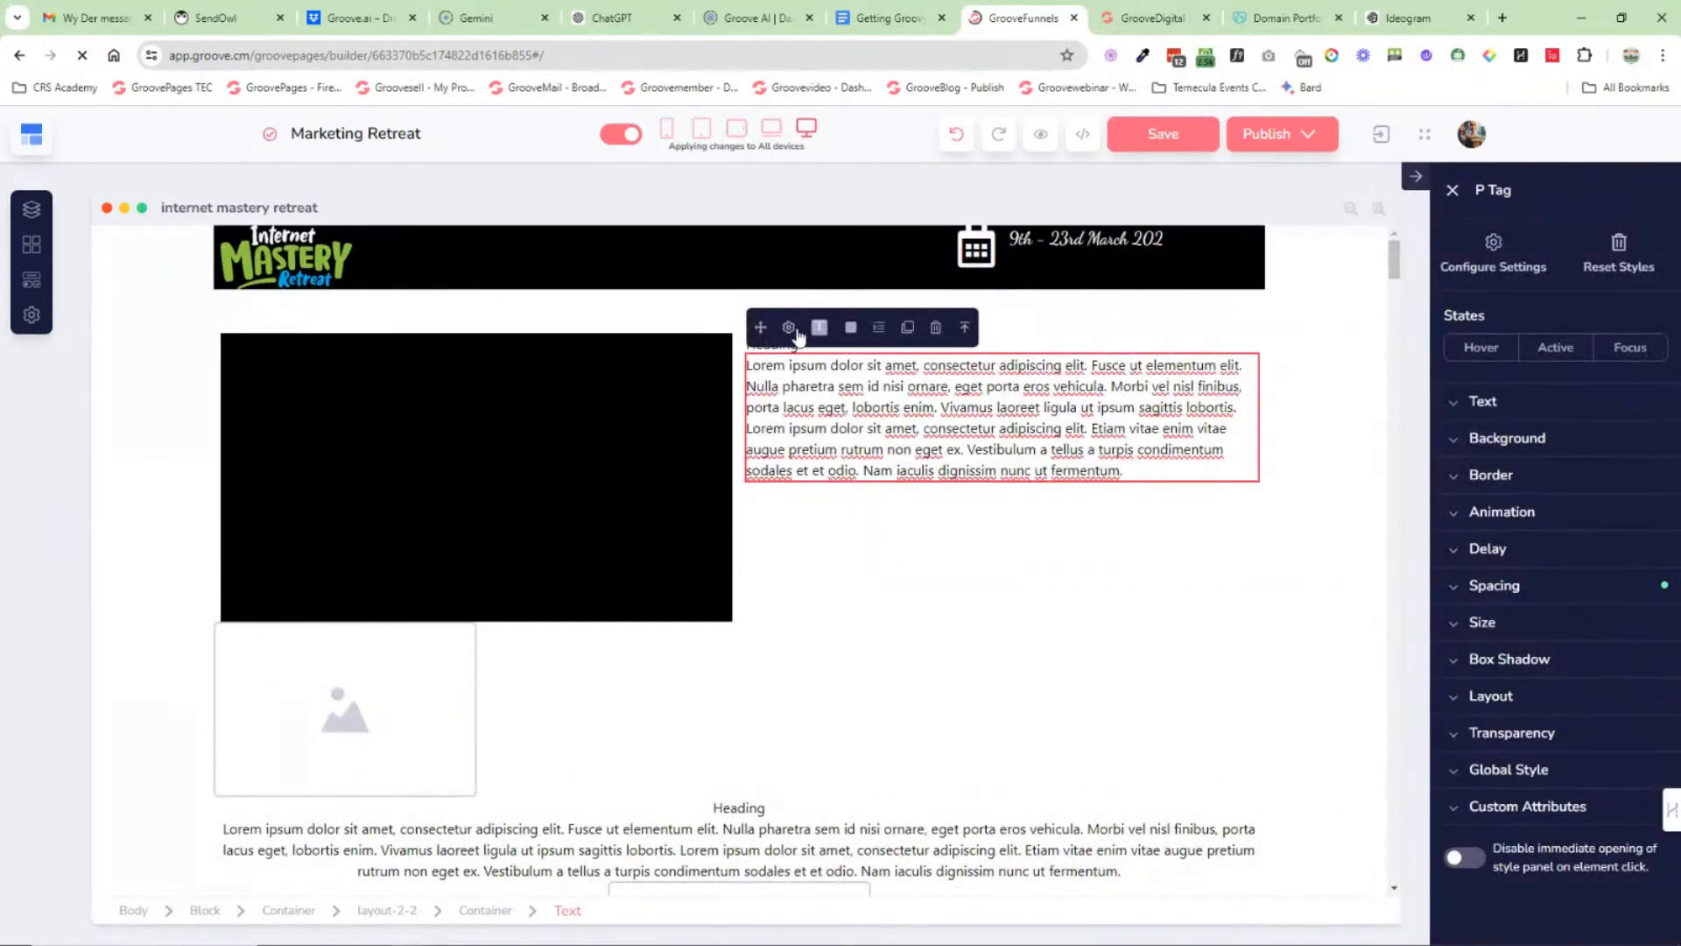
click(794, 331)
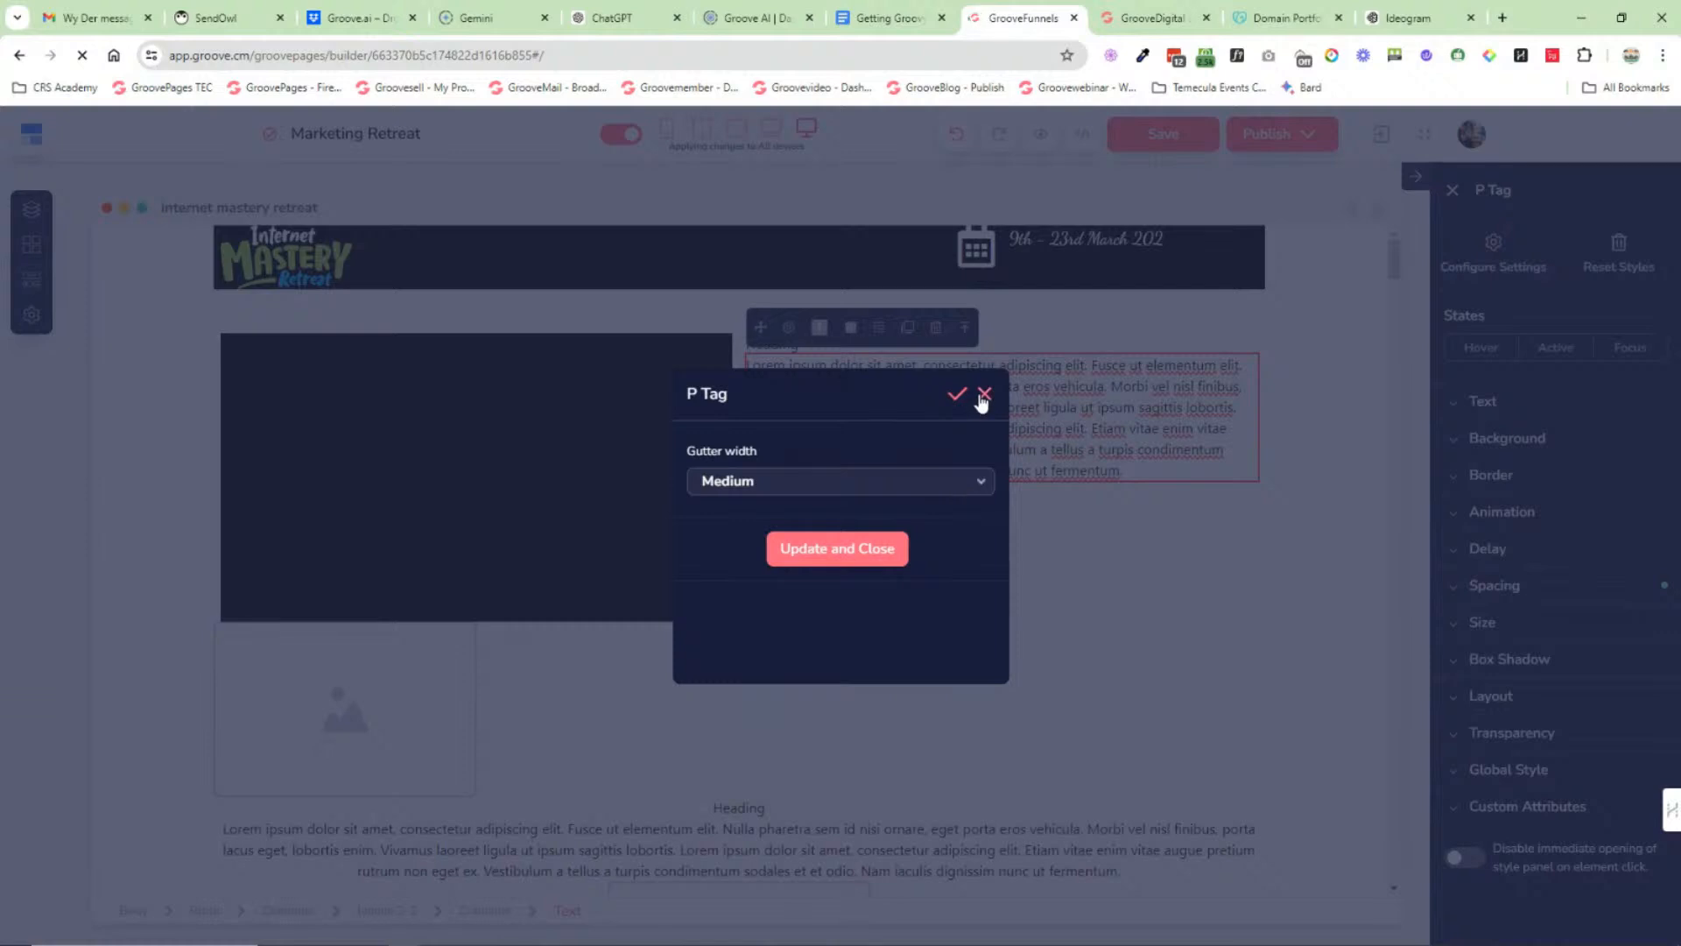
click(984, 395)
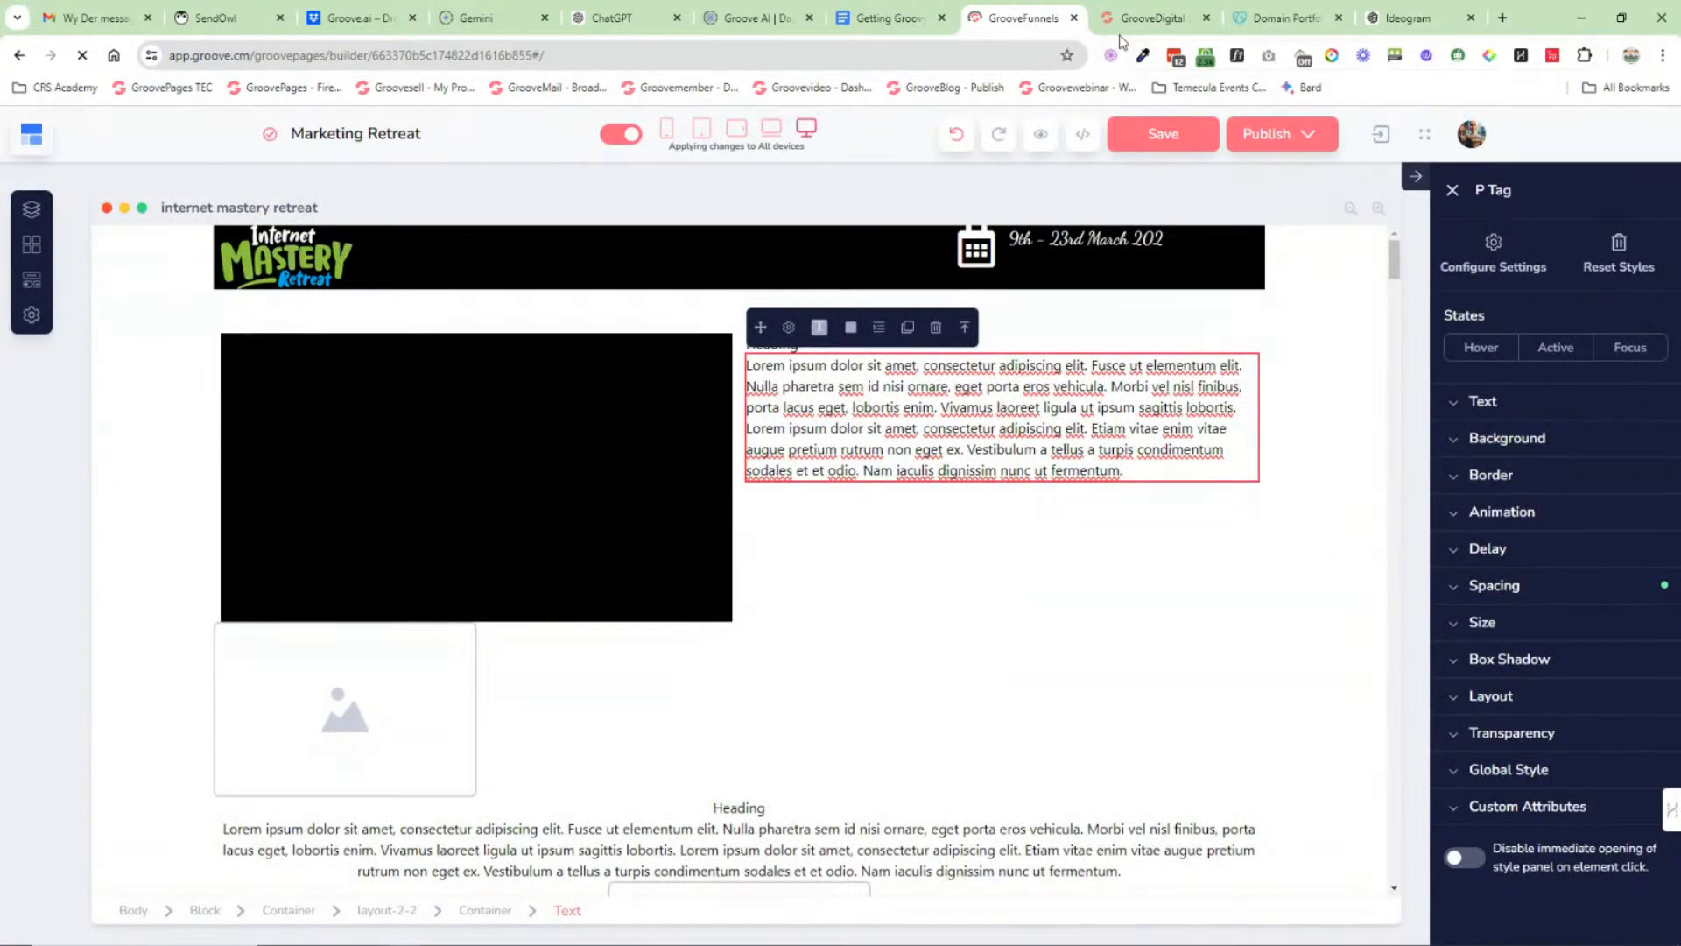
Step: Return to the Groove RoadMap document and place the cursor after the "Groove chat support in the Groove dashboard" item
click(900, 20)
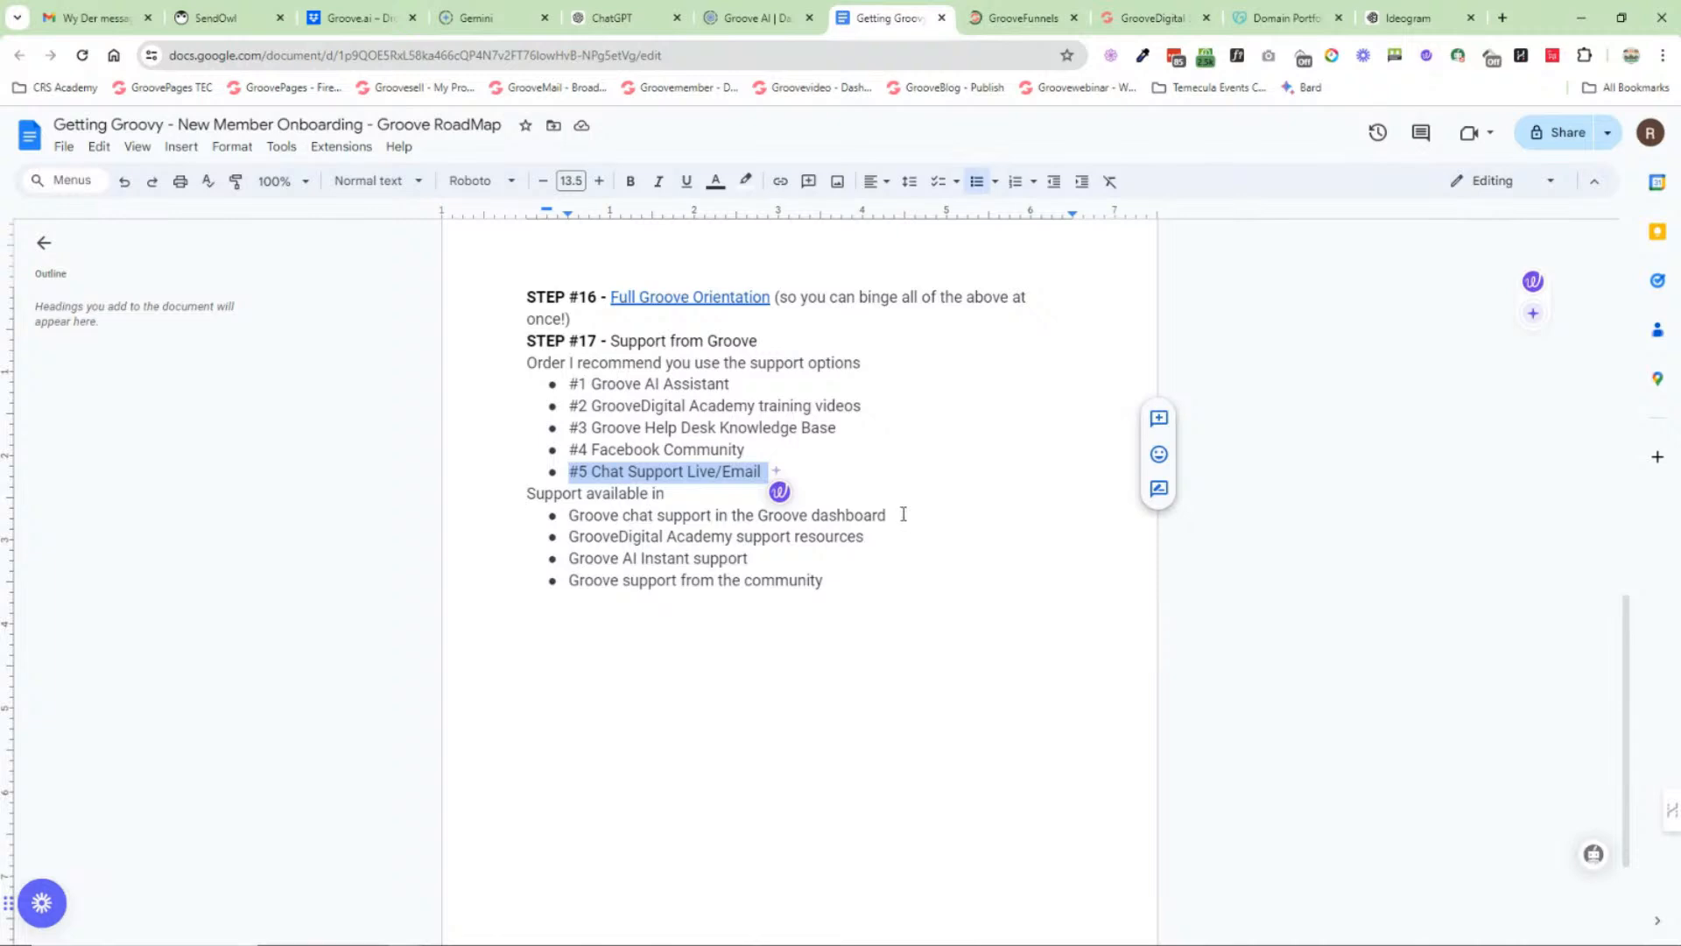
click(902, 514)
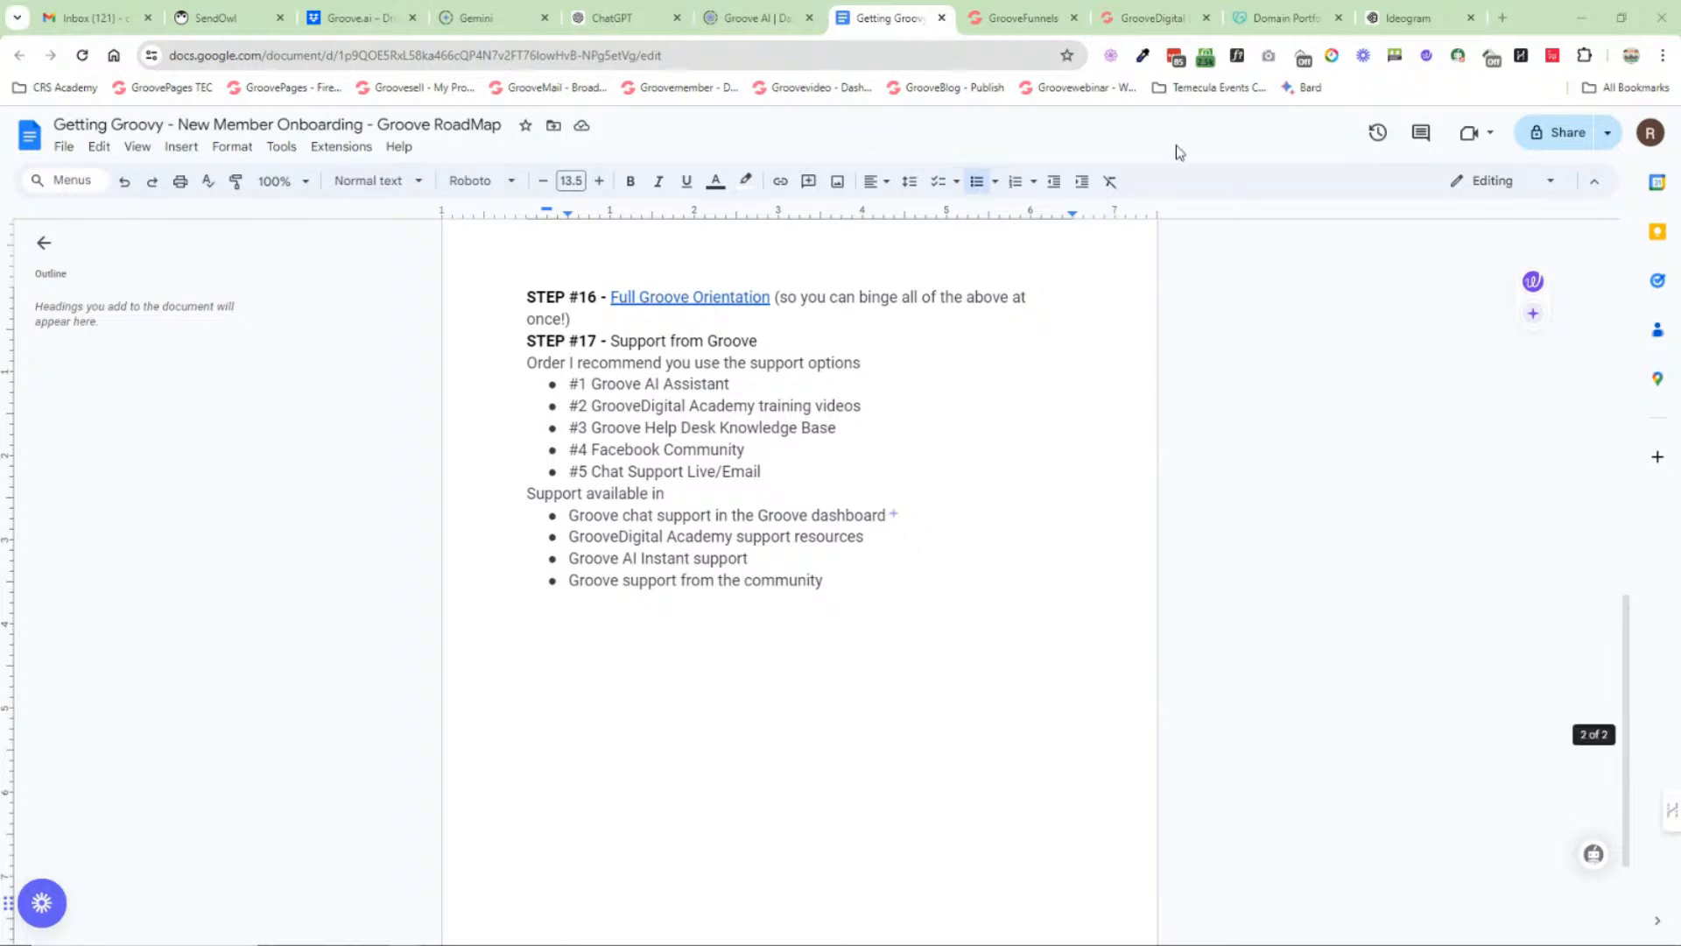
Step: Switch back to the Marketing Retreat builder and leave it for the Groove dashboard without saving
click(1033, 19)
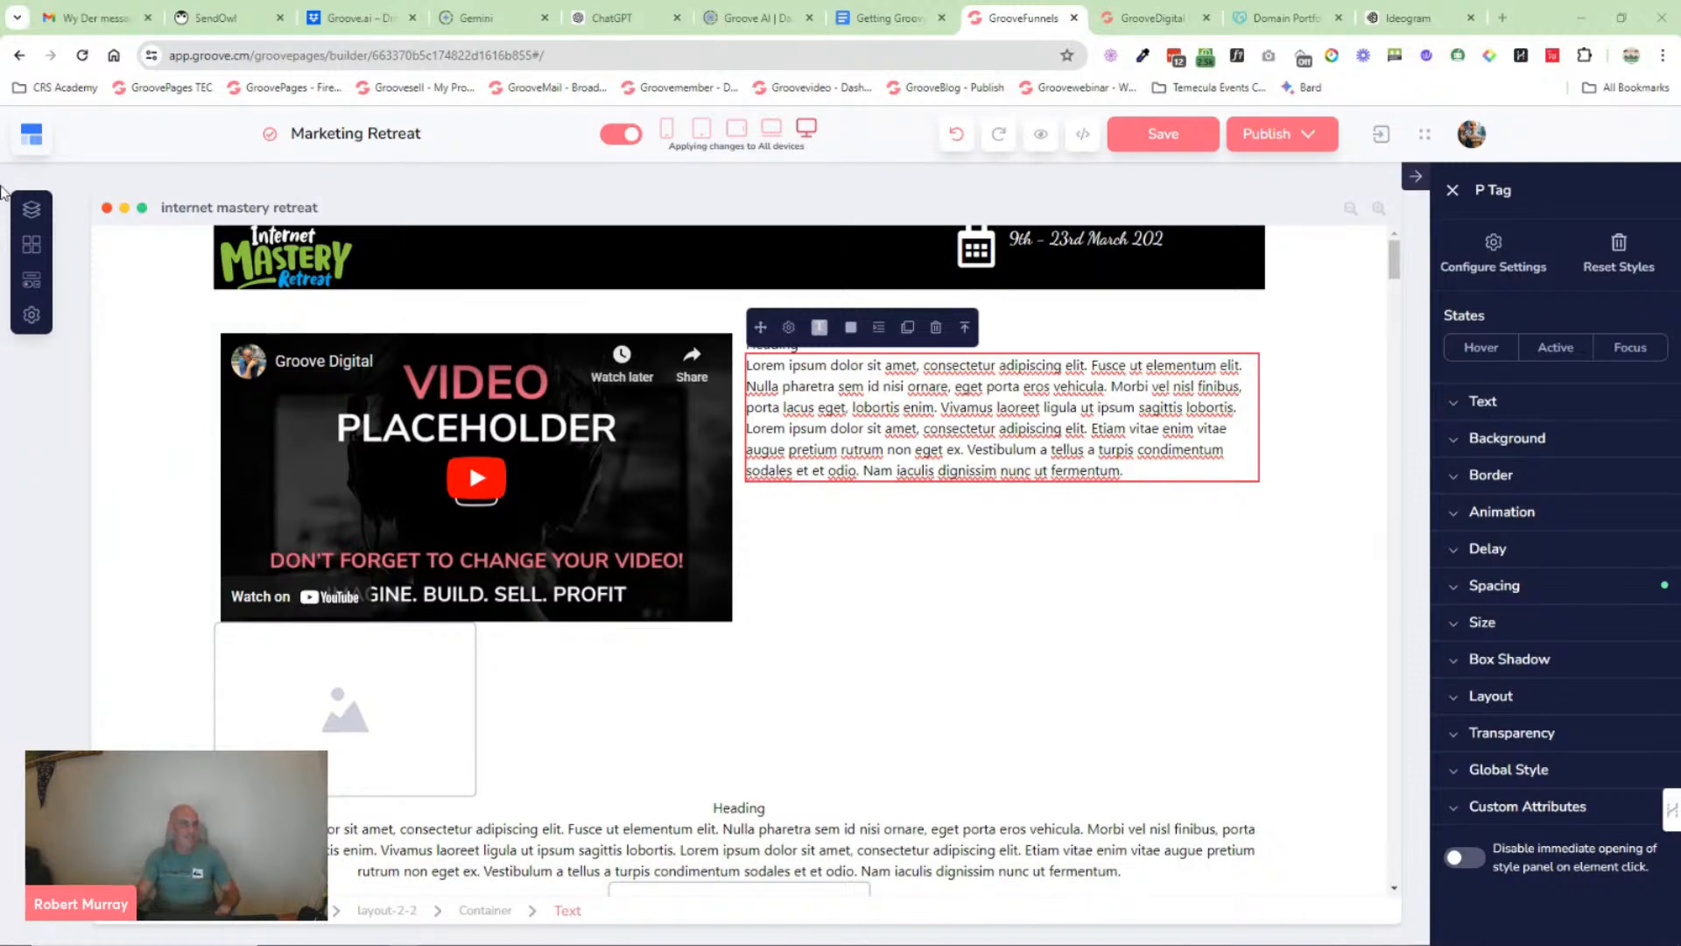
click(32, 134)
key(Return)
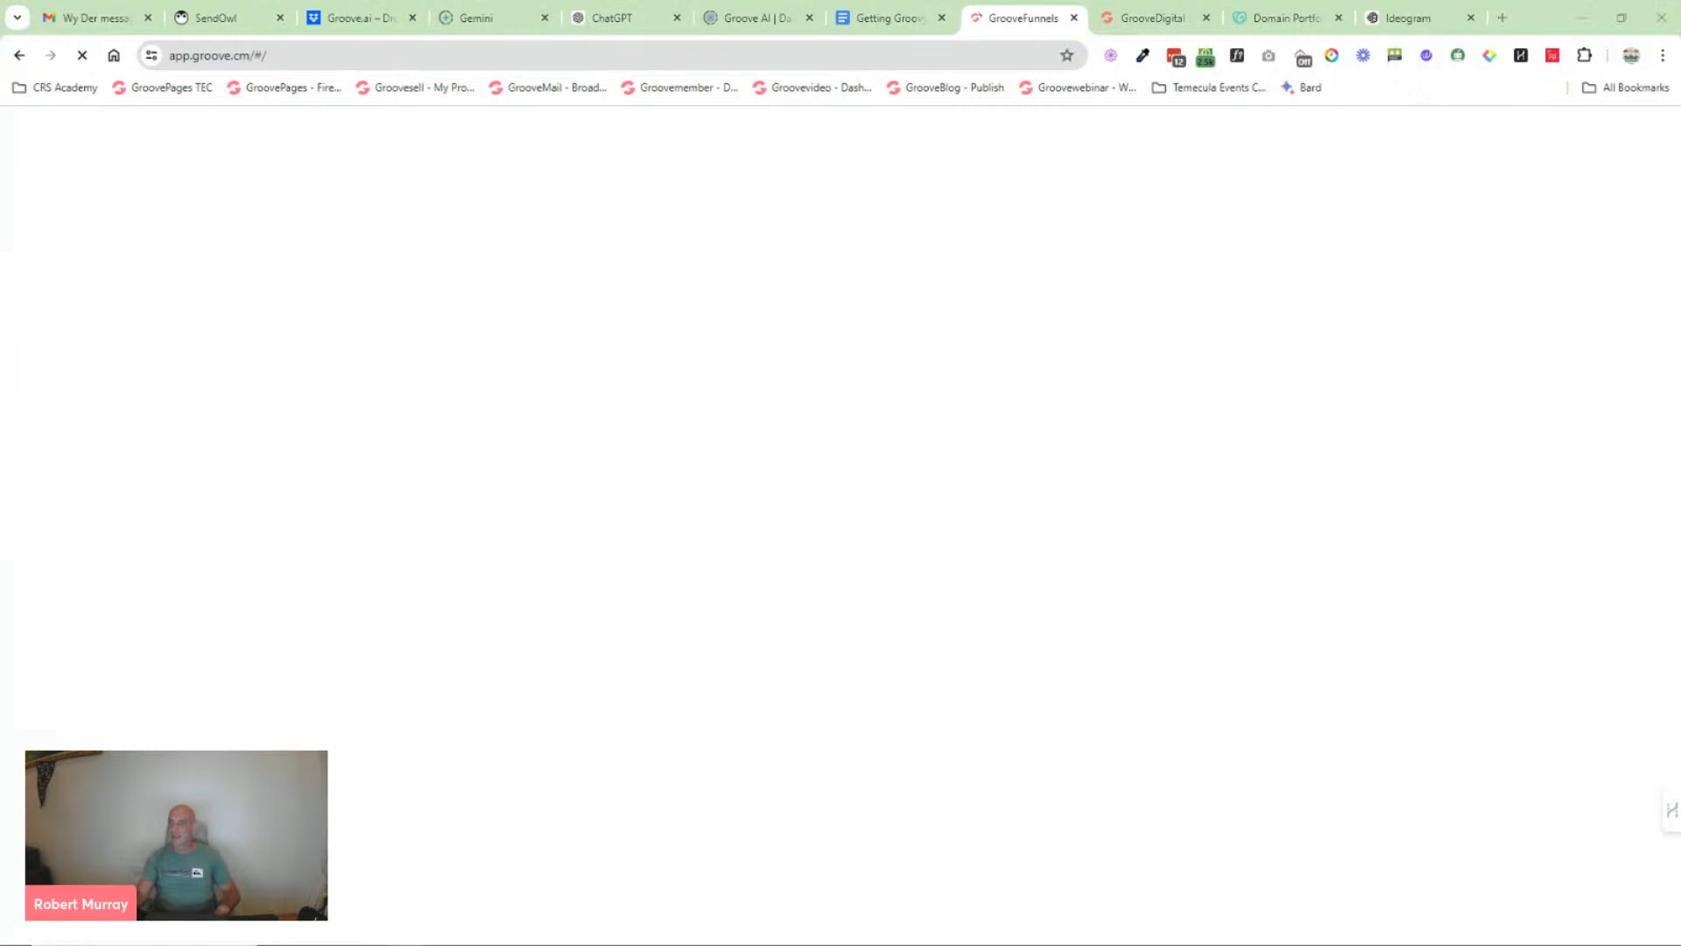